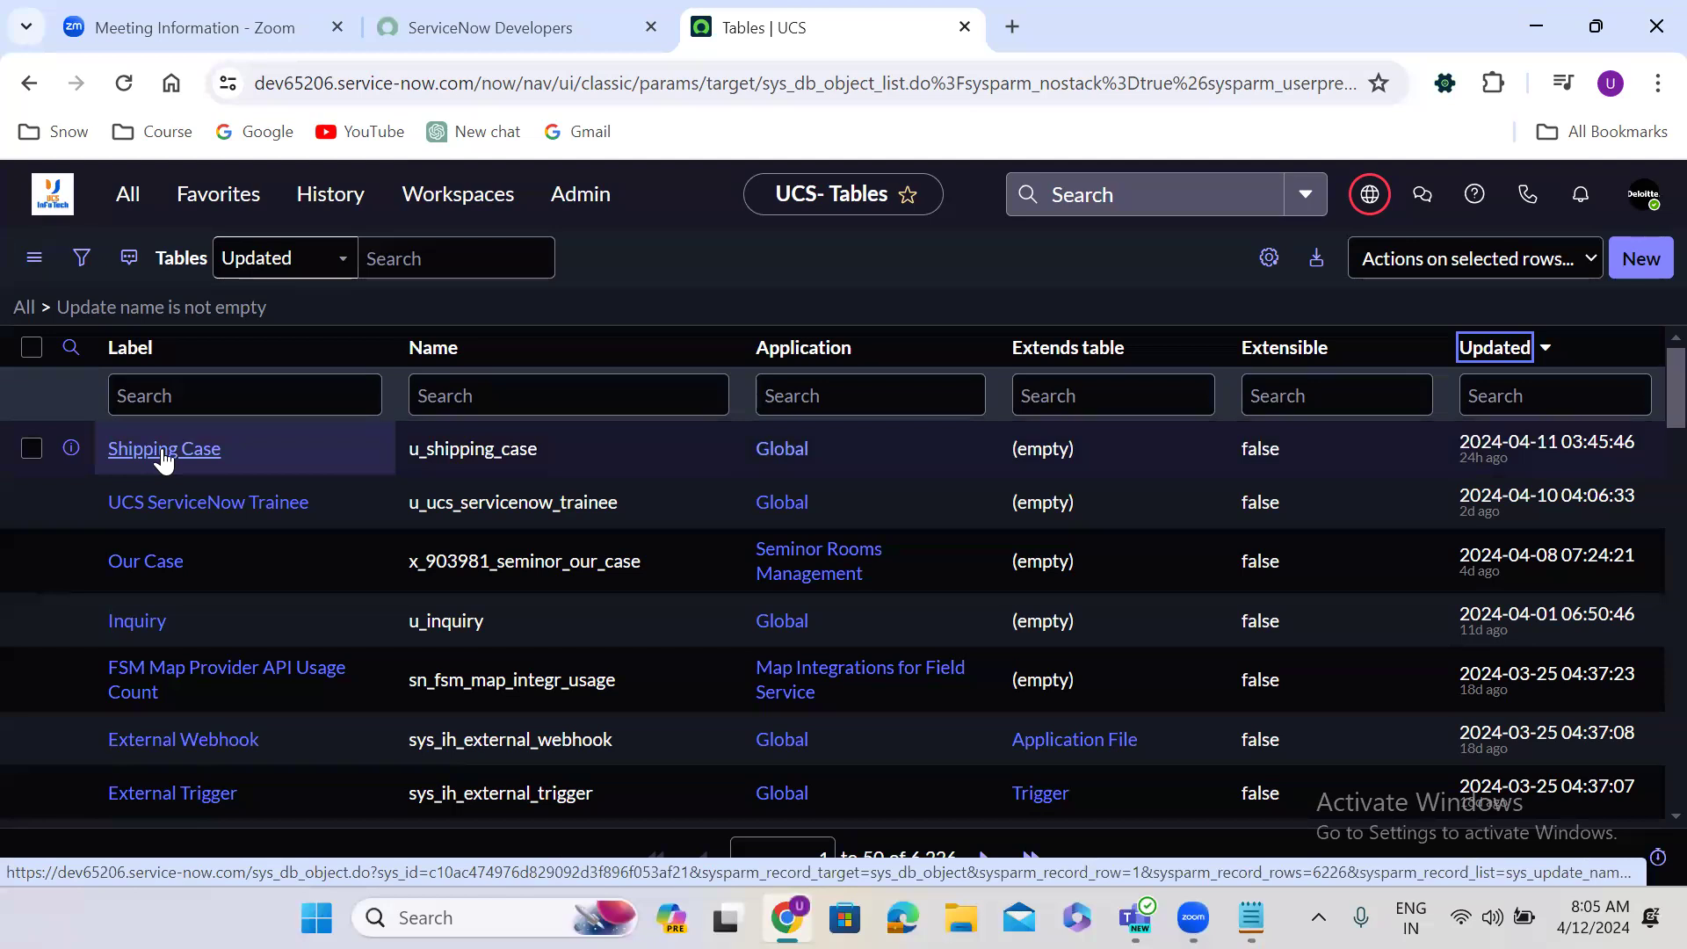
Open the Shipping Case table record from the Tables list in a new browser tab and switch to it.
{"action": "right_click", "coordinate": [63, 450]}
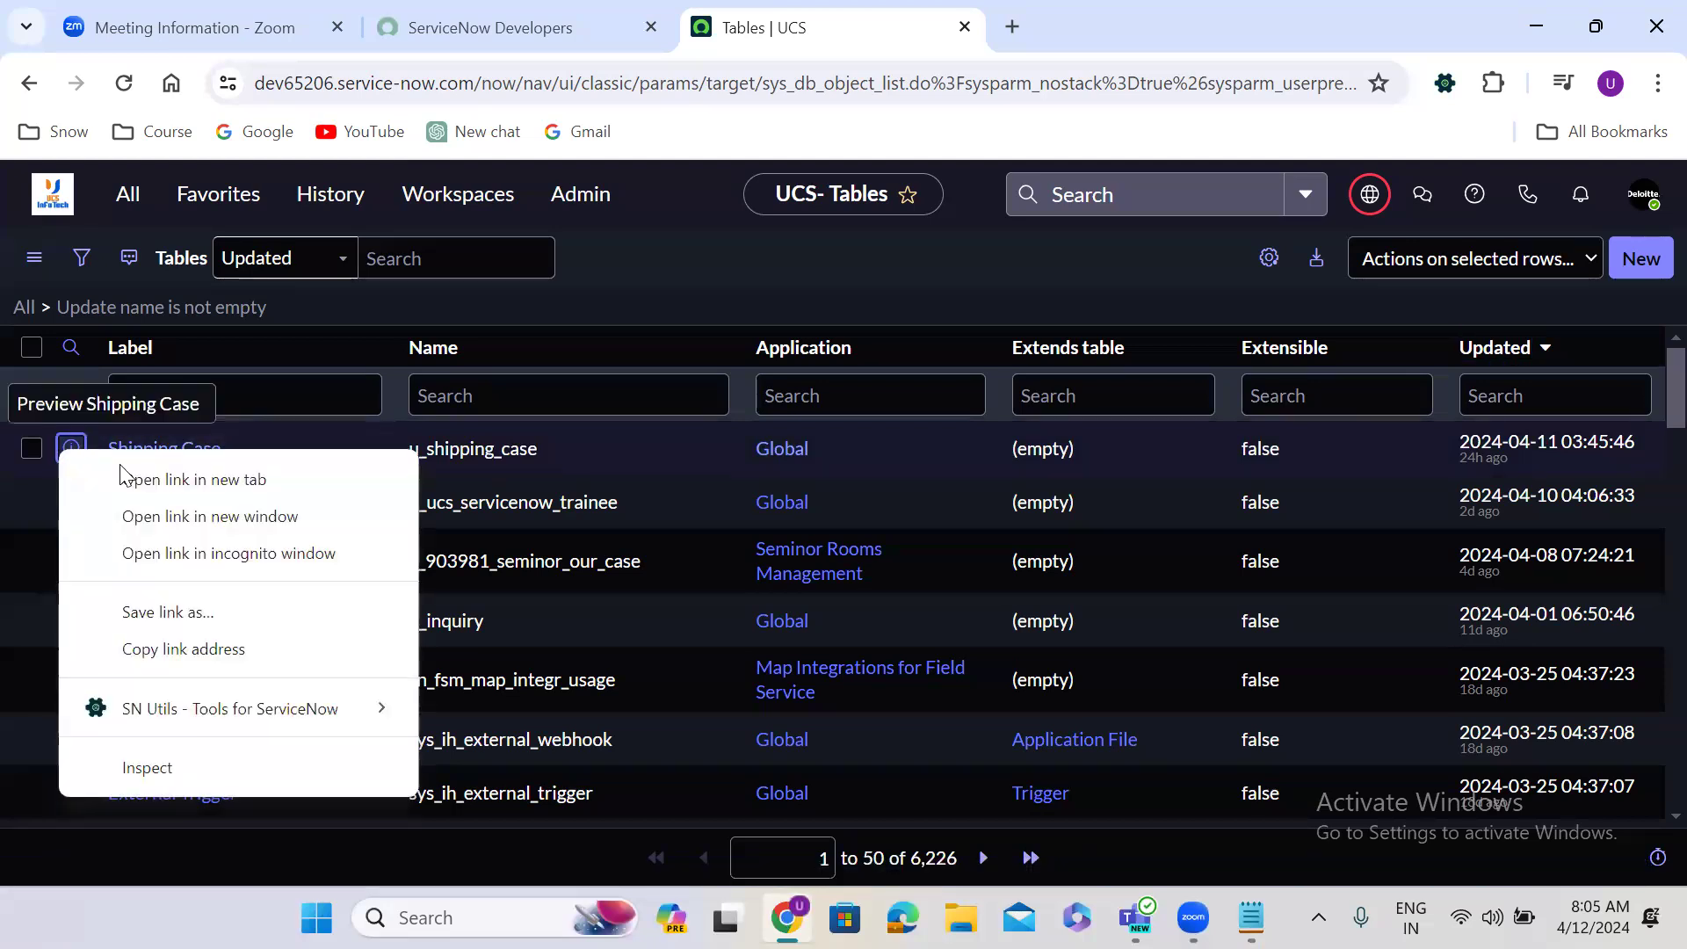
{"action": "left_click", "coordinate": [251, 488]}
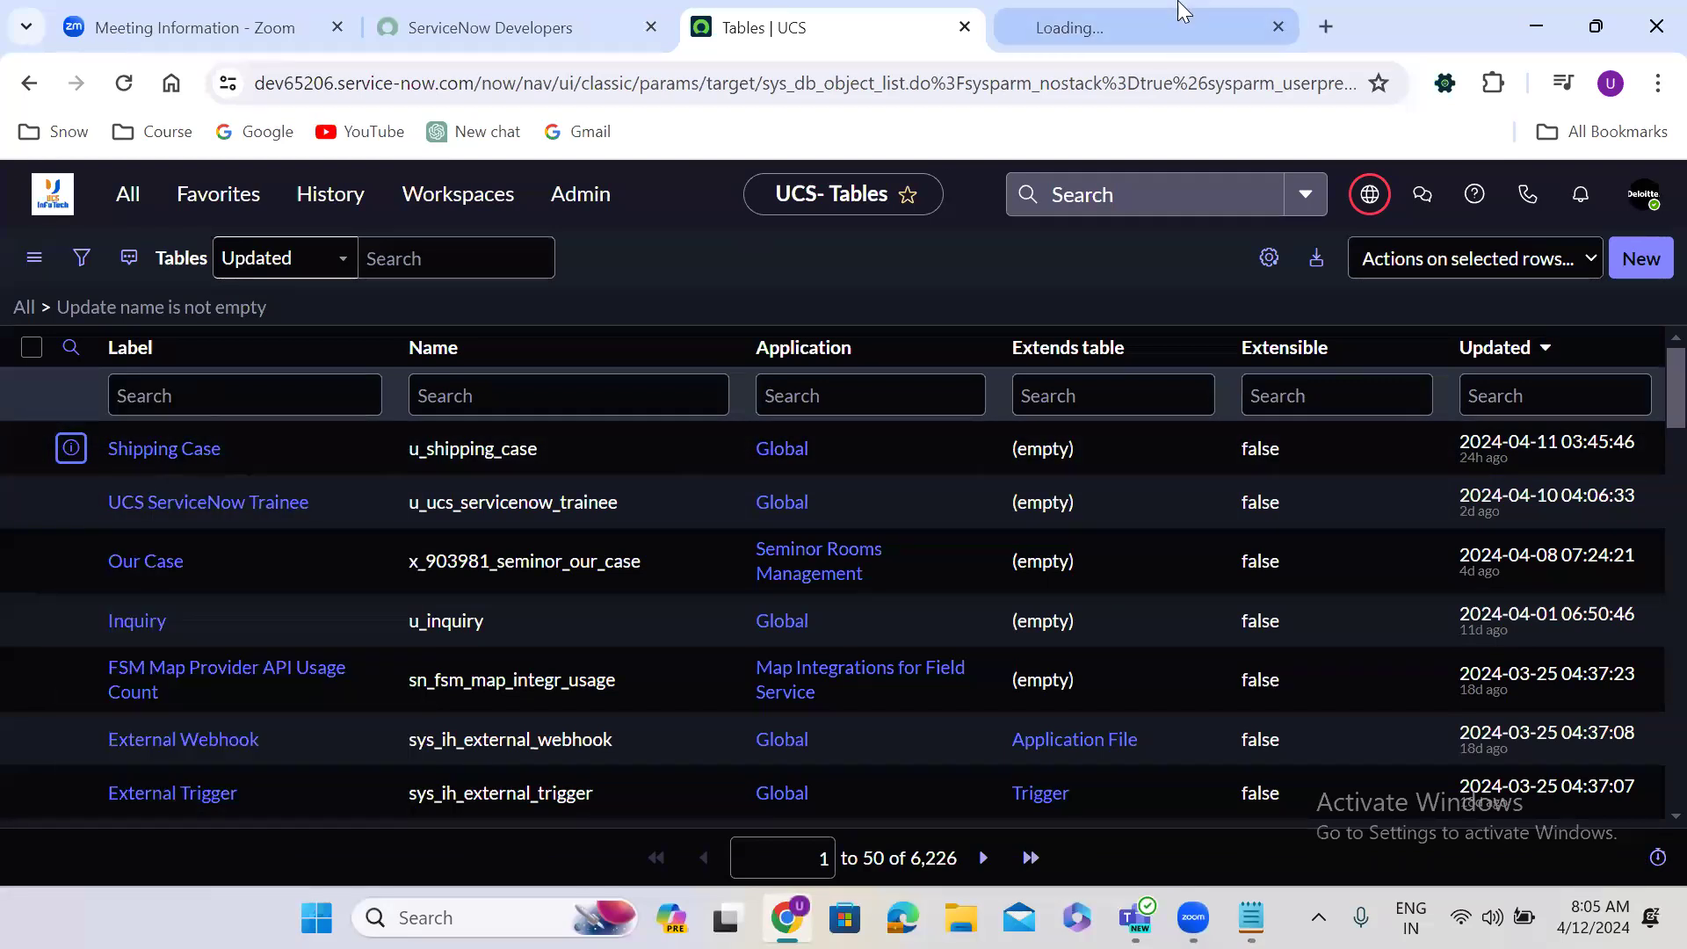
{"action": "left_click", "coordinate": [1129, 12]}
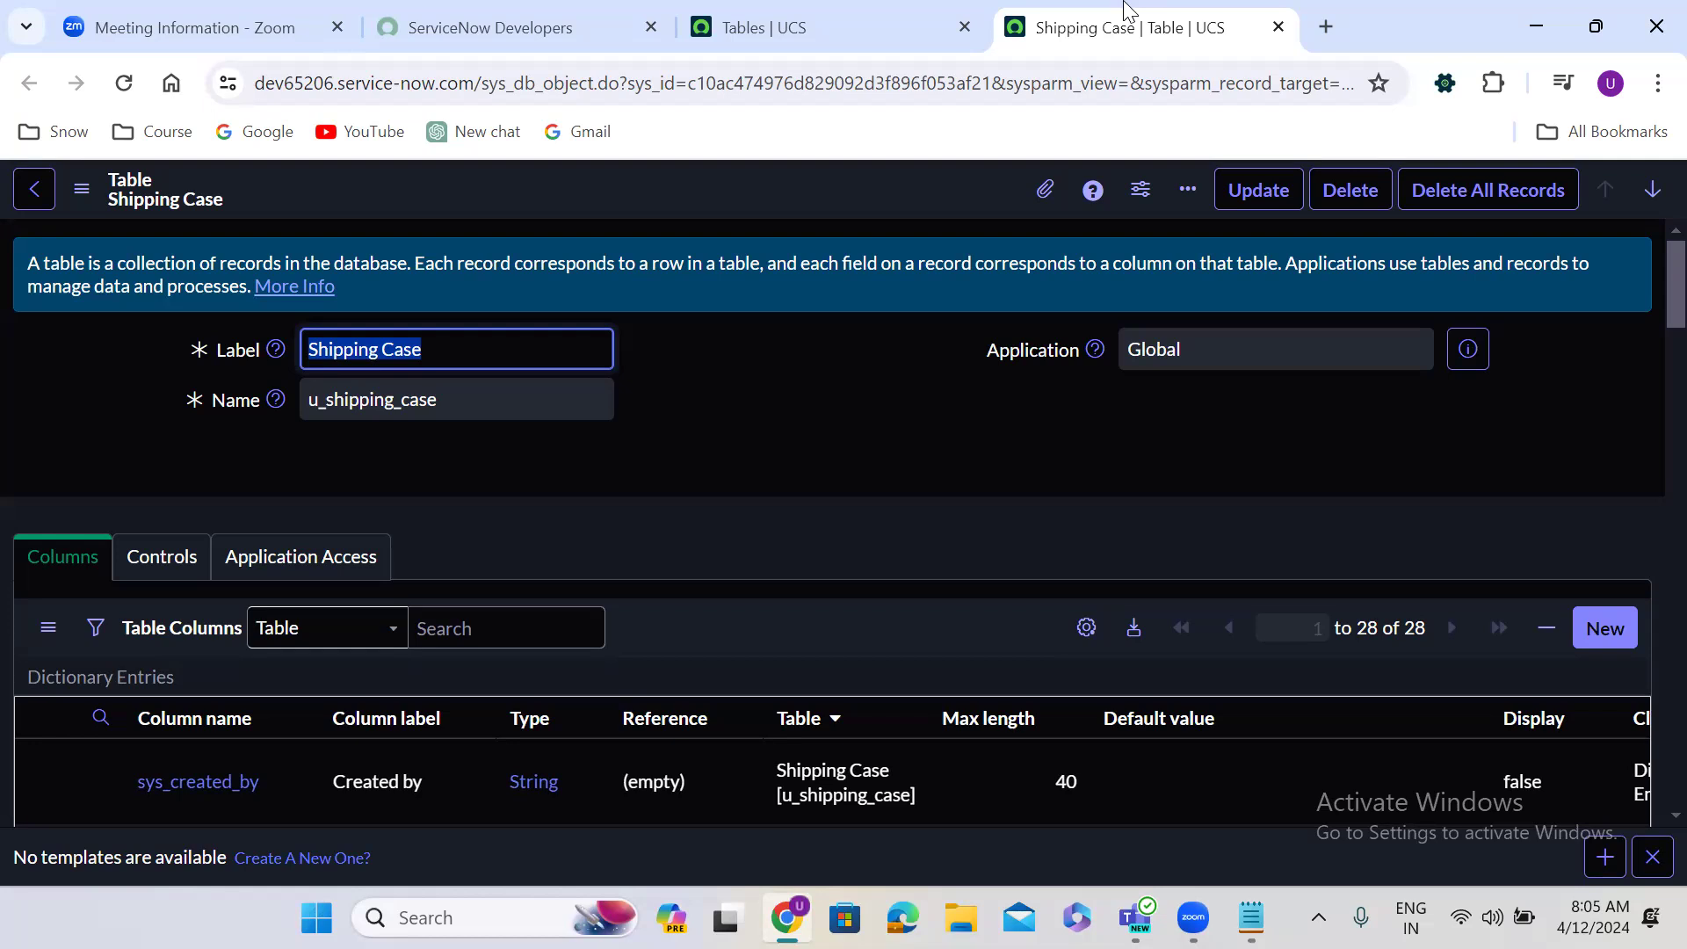
Review the Shipping Case table's column definitions down to its related links.
{"action": "left_click", "coordinate": [782, 429]}
{"action": "scroll", "coordinate": [783, 429], "scroll_direction": "down", "scroll_amount": 1}
{"action": "scroll", "coordinate": [783, 429], "scroll_direction": "down", "scroll_amount": 3}
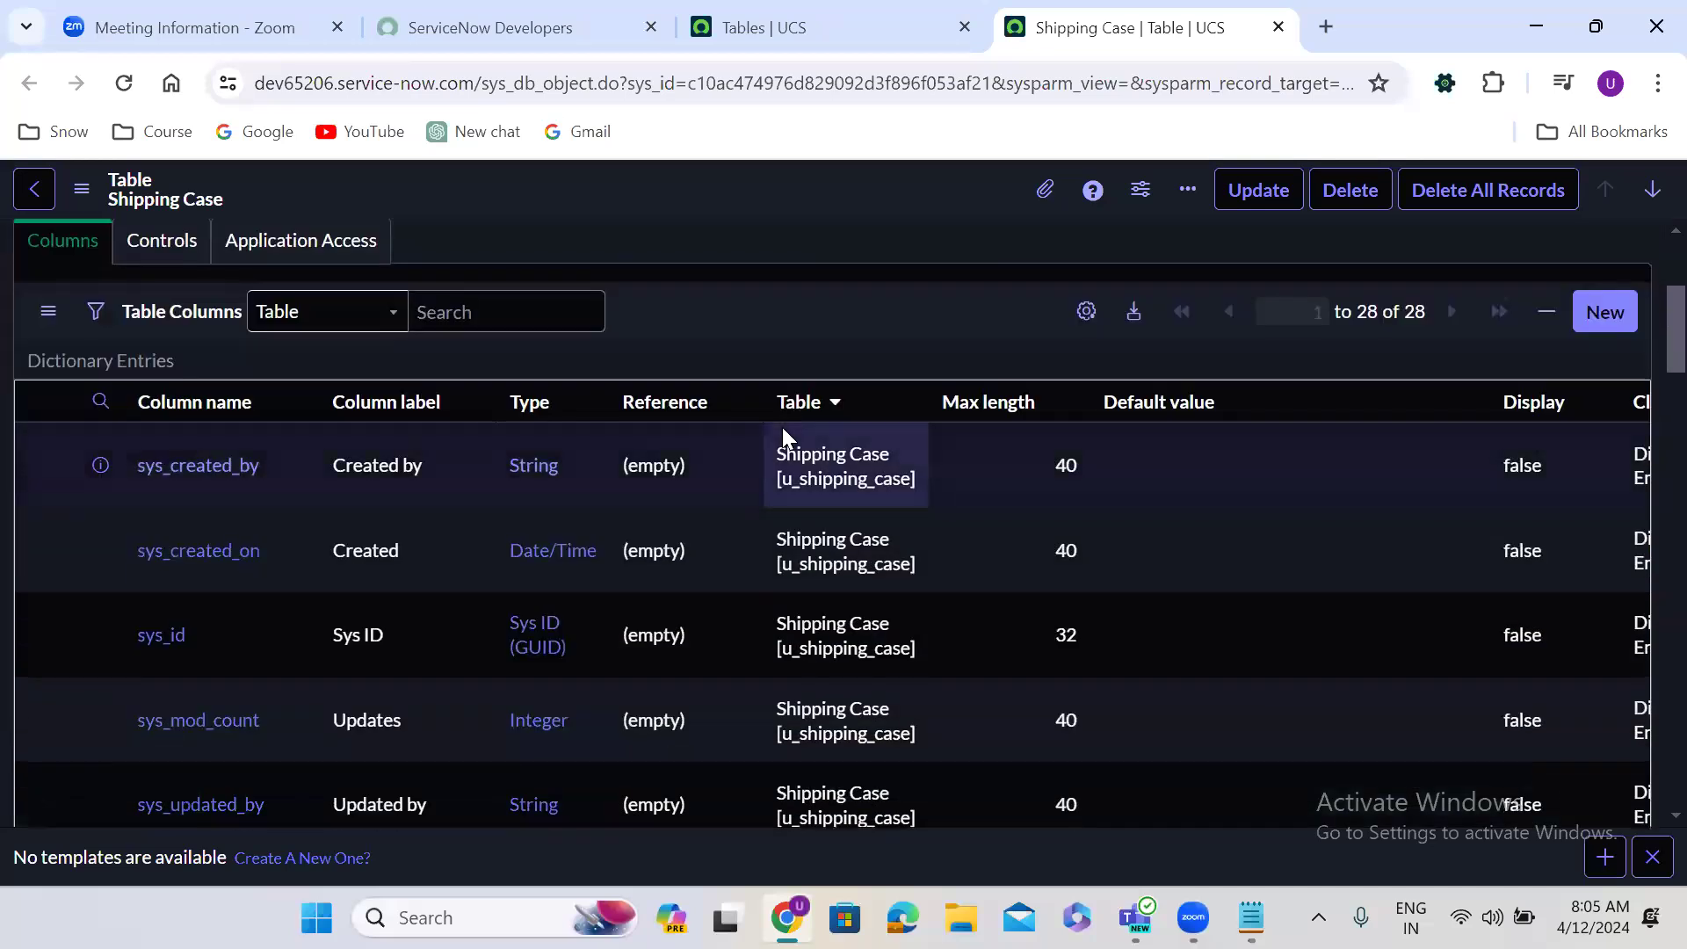
{"action": "scroll", "coordinate": [782, 431], "scroll_direction": "down", "scroll_amount": 1}
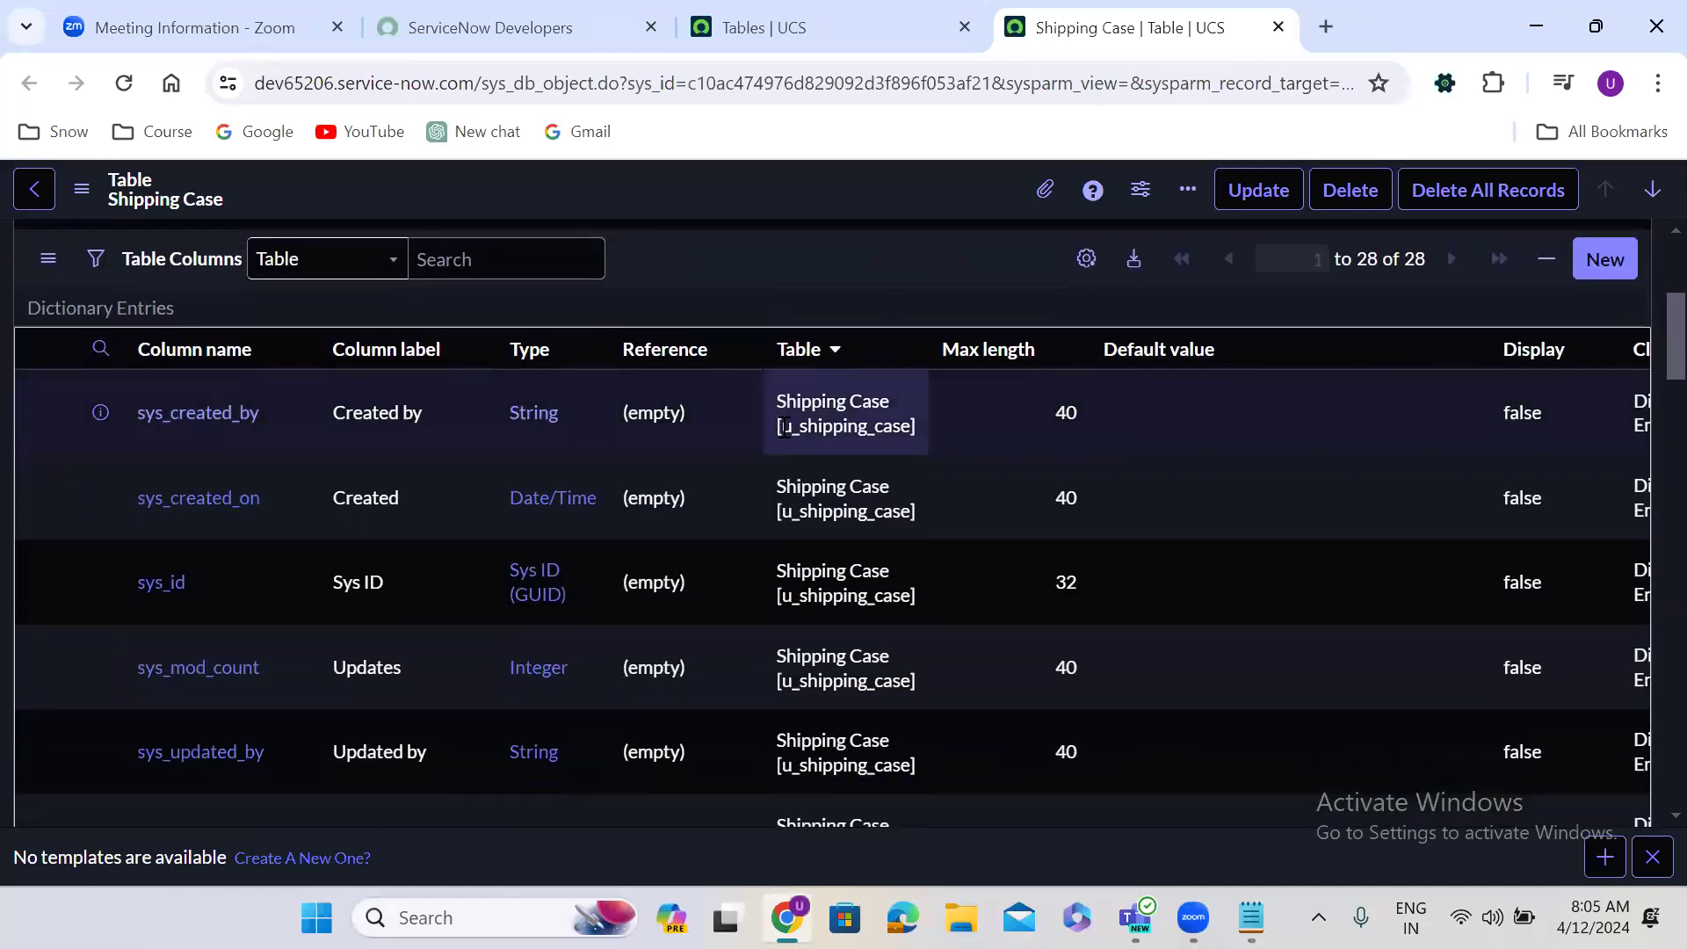
{"action": "scroll", "coordinate": [783, 428], "scroll_direction": "down", "scroll_amount": 5}
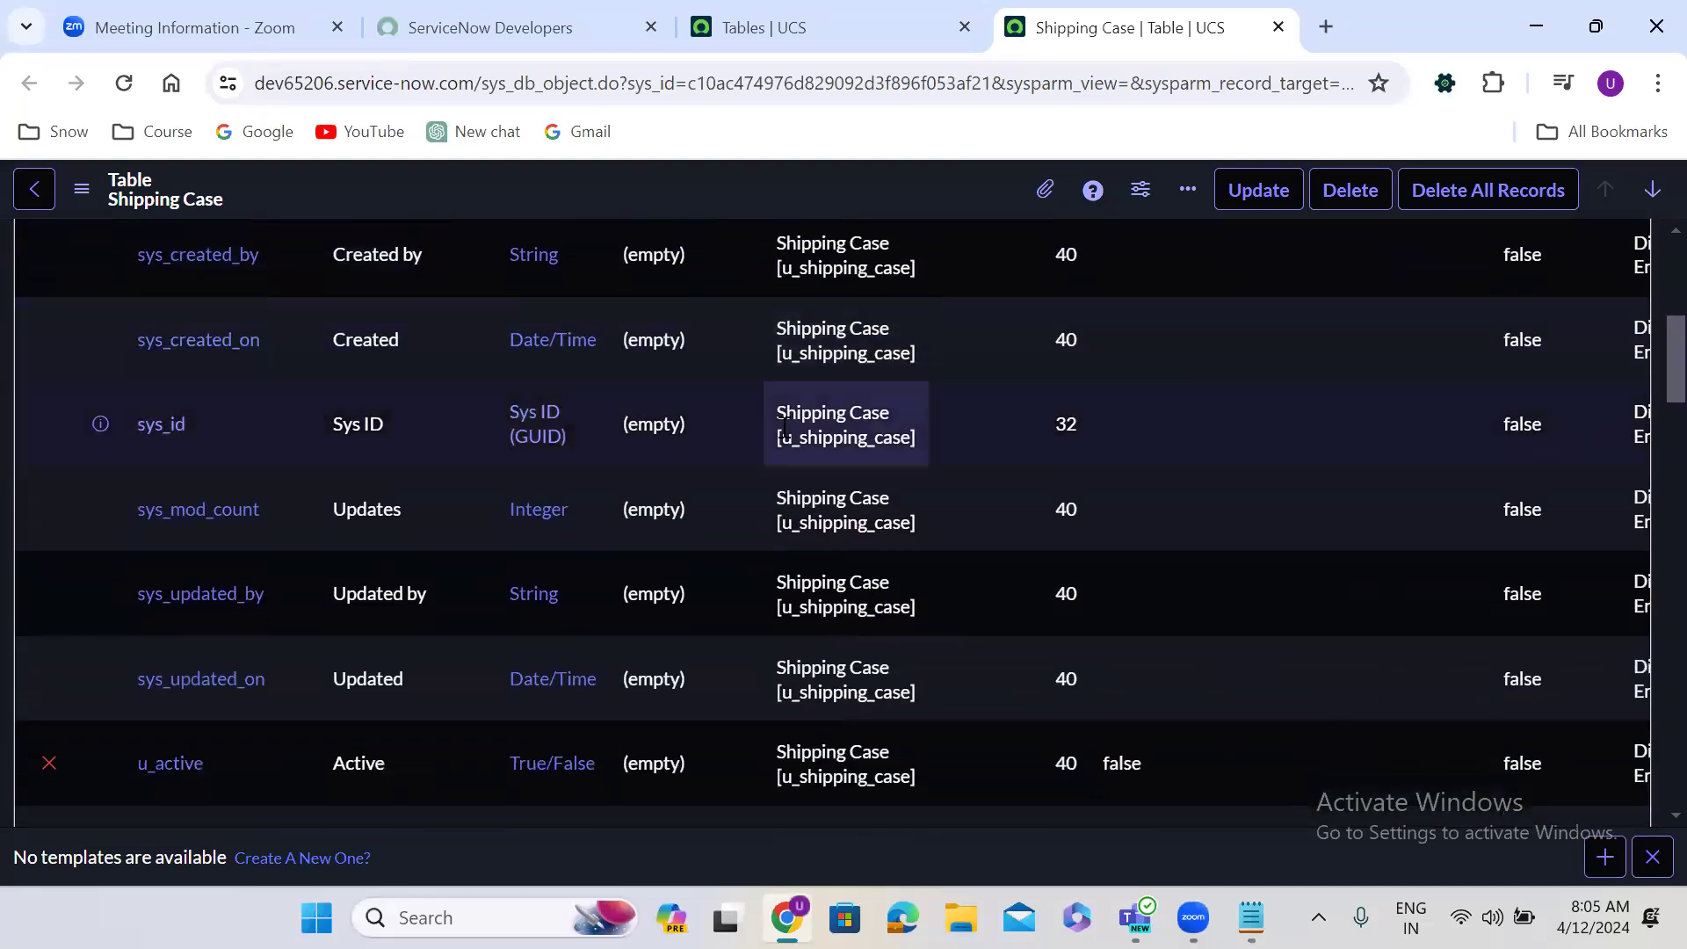
{"action": "scroll", "coordinate": [782, 428], "scroll_direction": "down", "scroll_amount": 10}
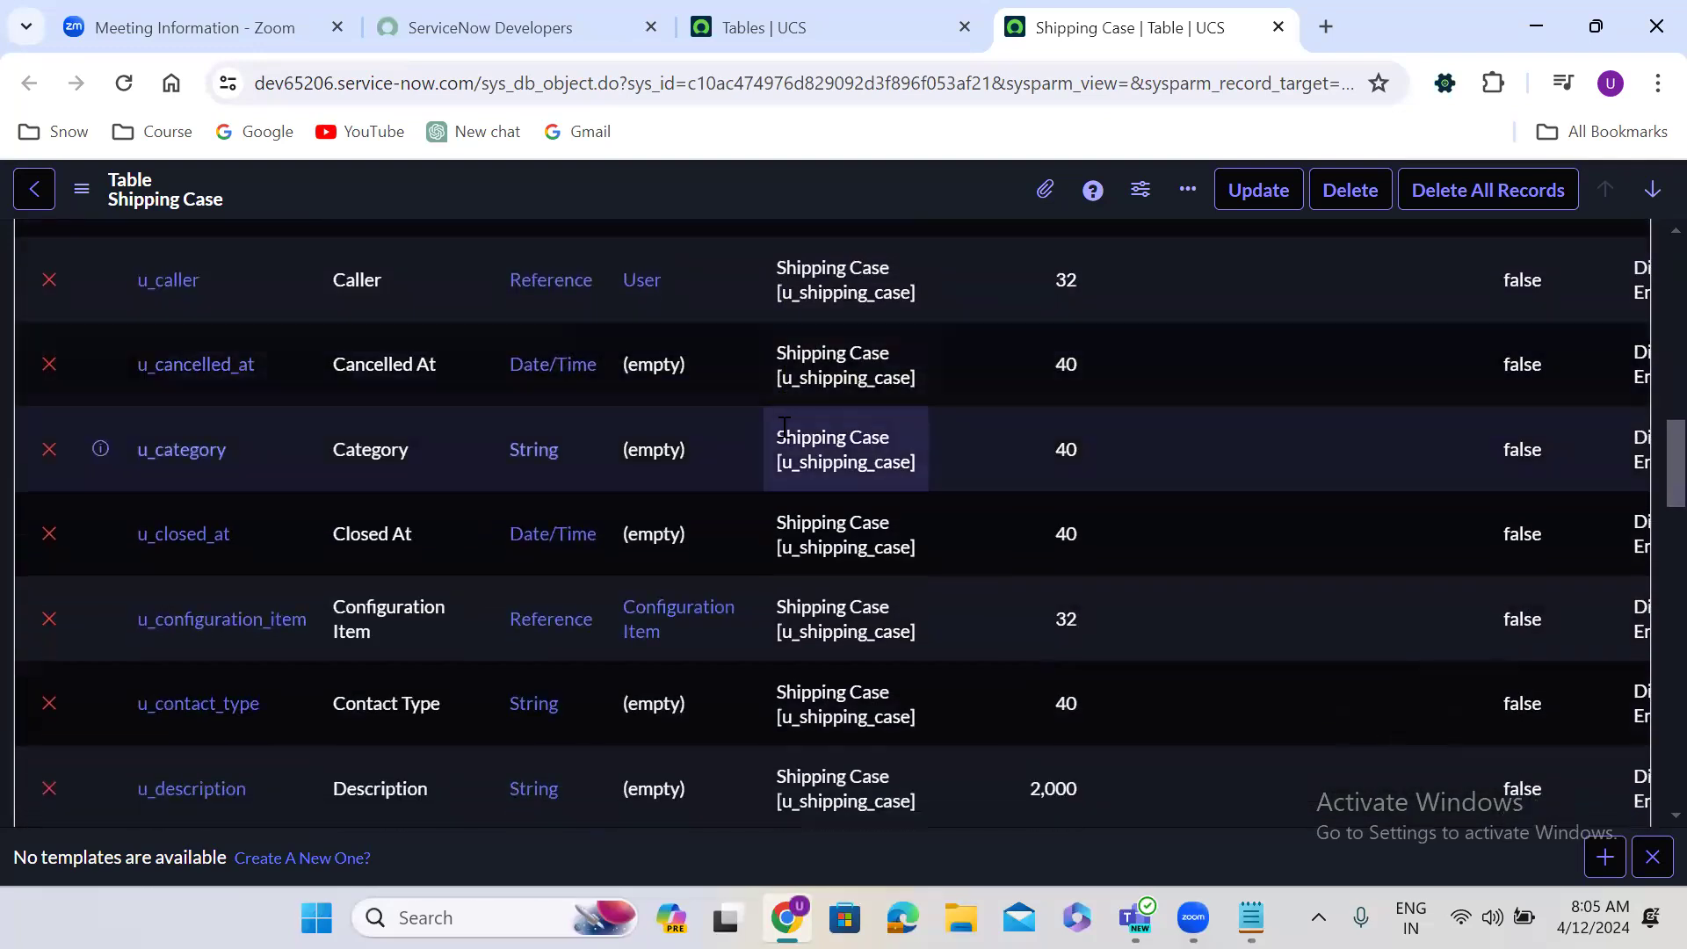
{"action": "scroll", "coordinate": [783, 426], "scroll_direction": "down", "scroll_amount": 10}
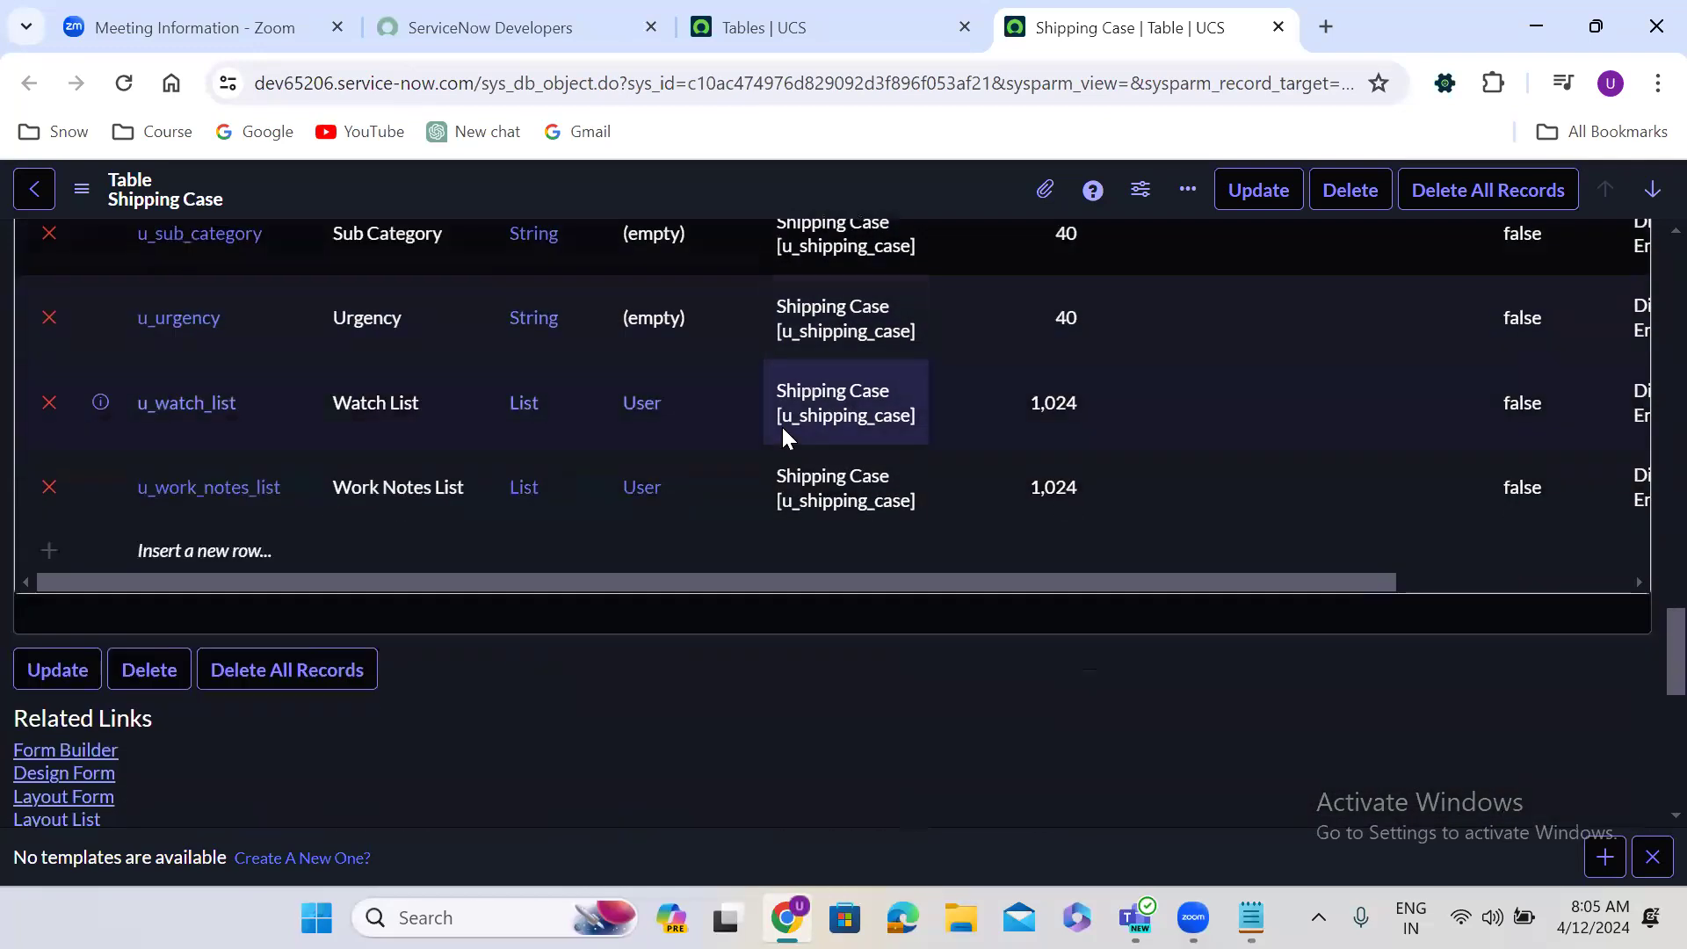
{"action": "scroll", "coordinate": [784, 428], "scroll_direction": "down", "scroll_amount": 1}
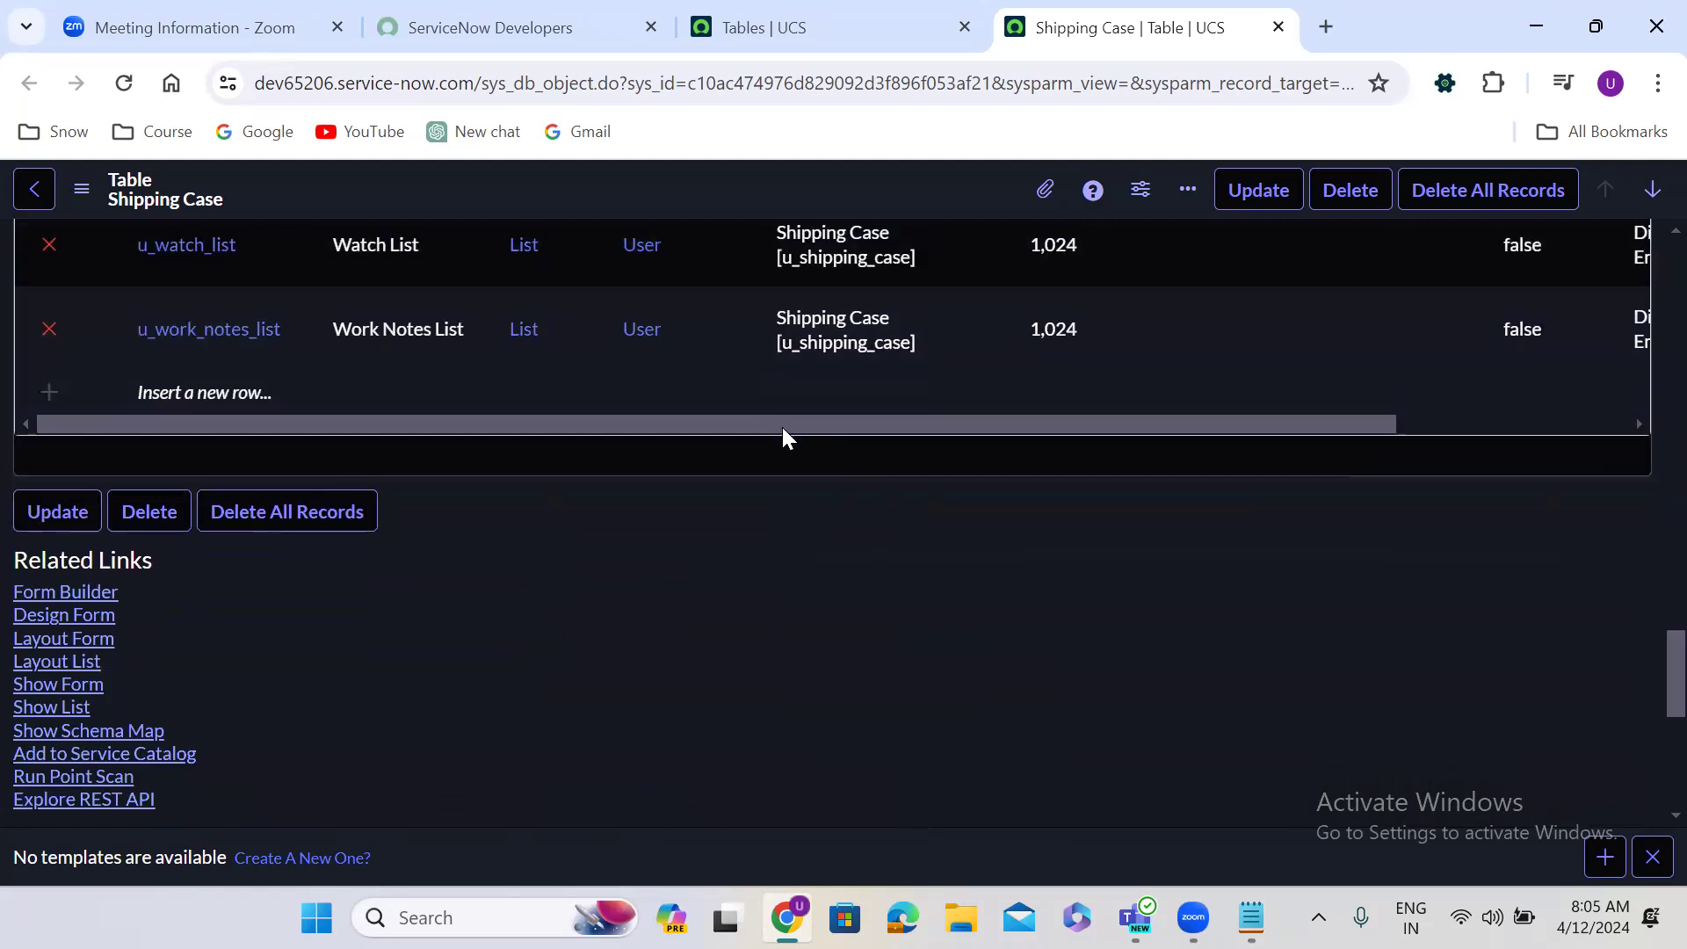
Duplicate the Shipping Case table's browser tab and show a new empty form for the table there.
{"action": "right_click", "coordinate": [1144, 29]}
{"action": "left_click", "coordinate": [1272, 251]}
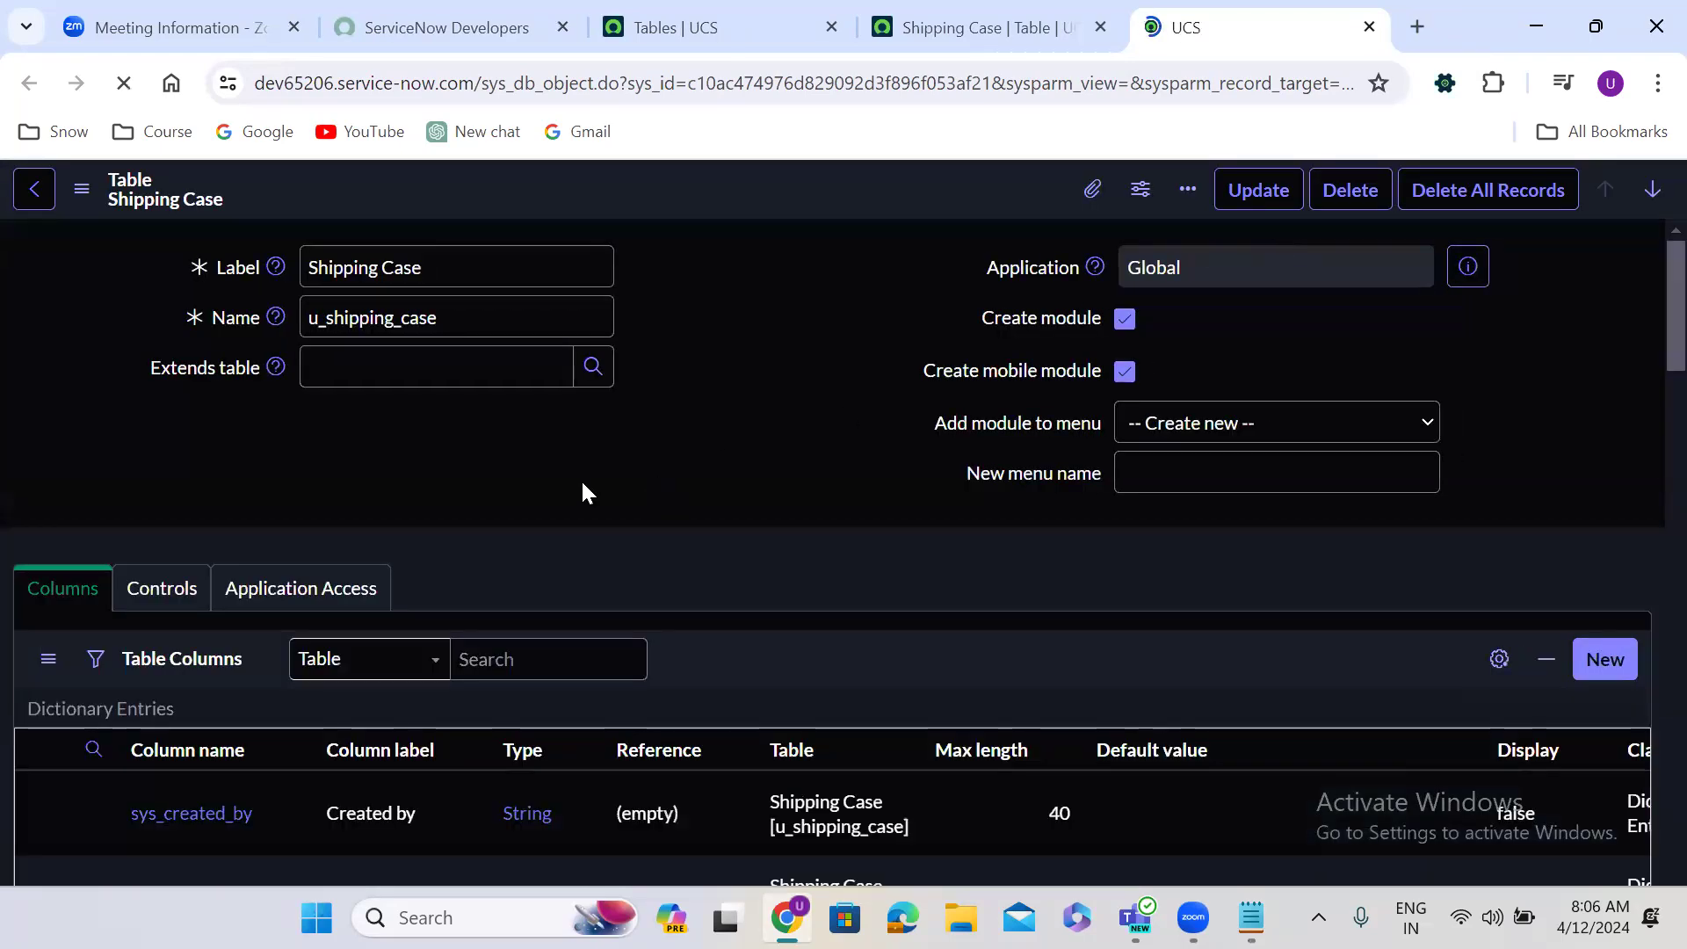
{"action": "scroll", "coordinate": [516, 474], "scroll_direction": "down", "scroll_amount": 10}
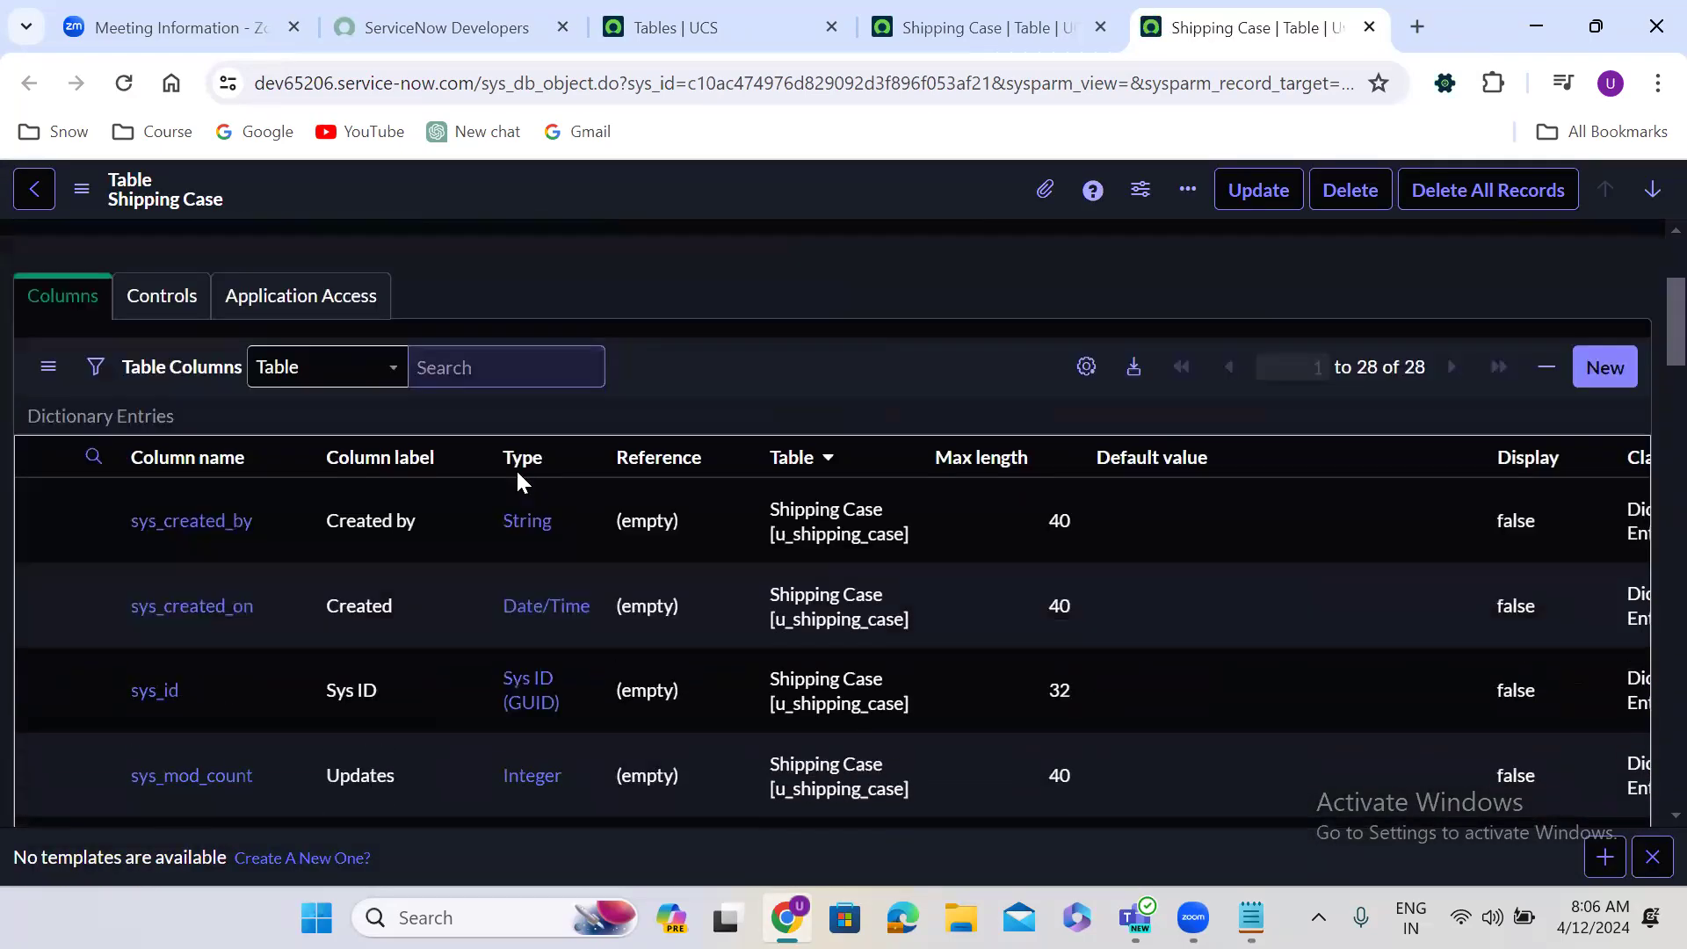
{"action": "scroll", "coordinate": [516, 481], "scroll_direction": "down", "scroll_amount": 15}
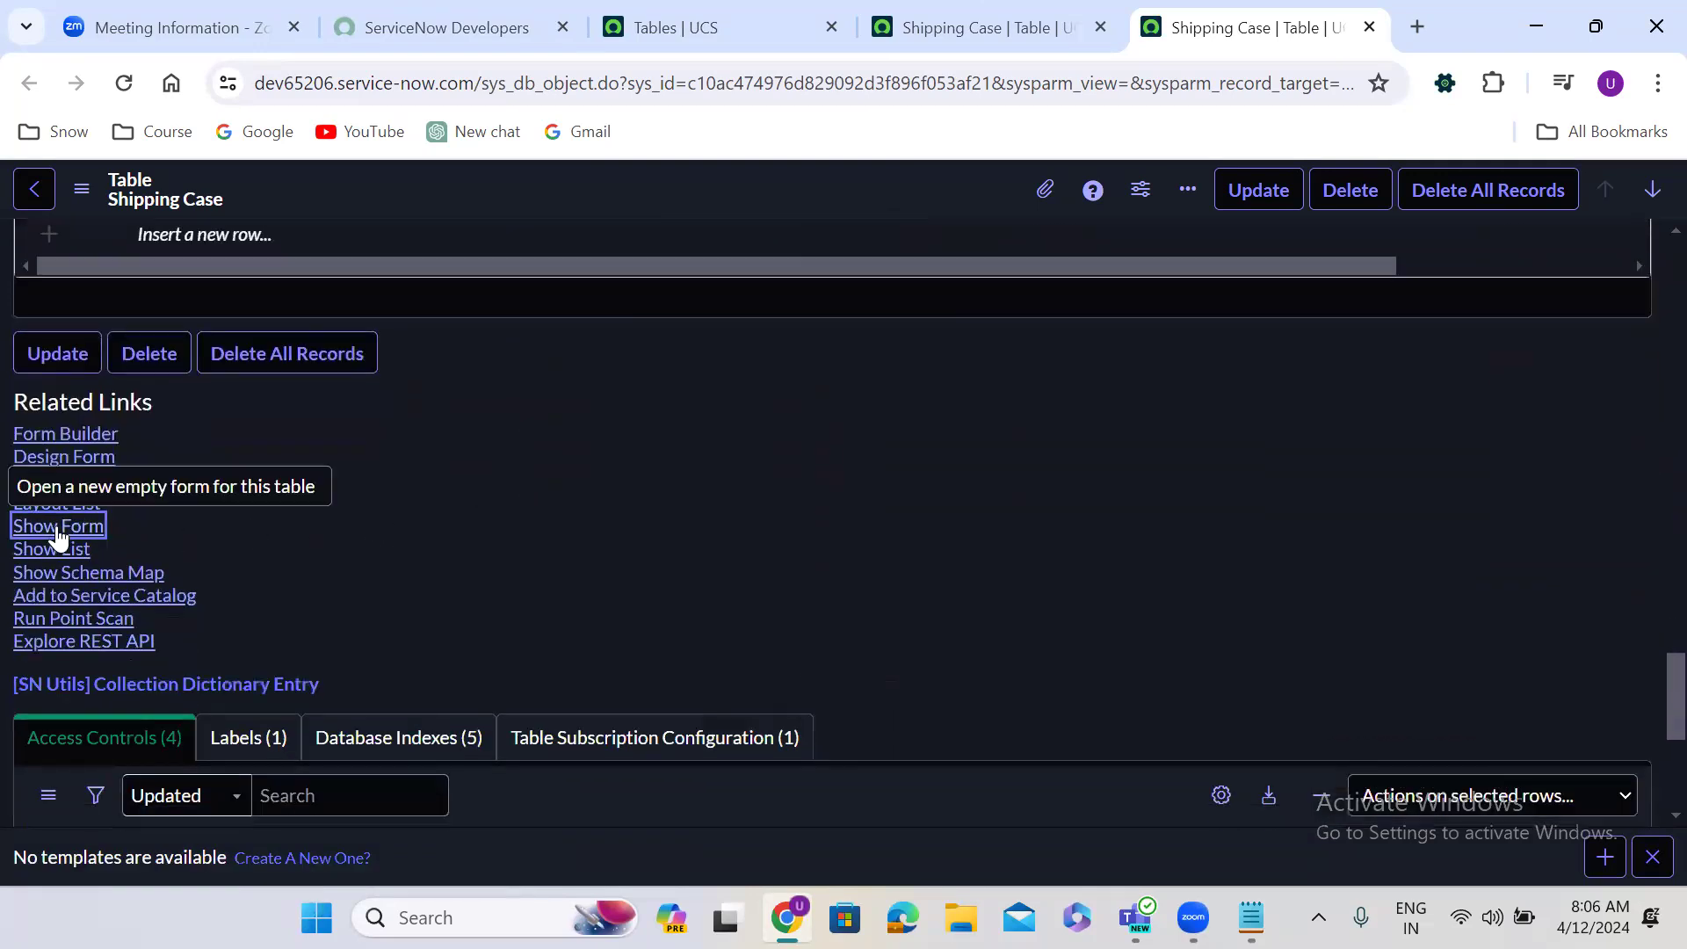
{"action": "left_click", "coordinate": [56, 525]}
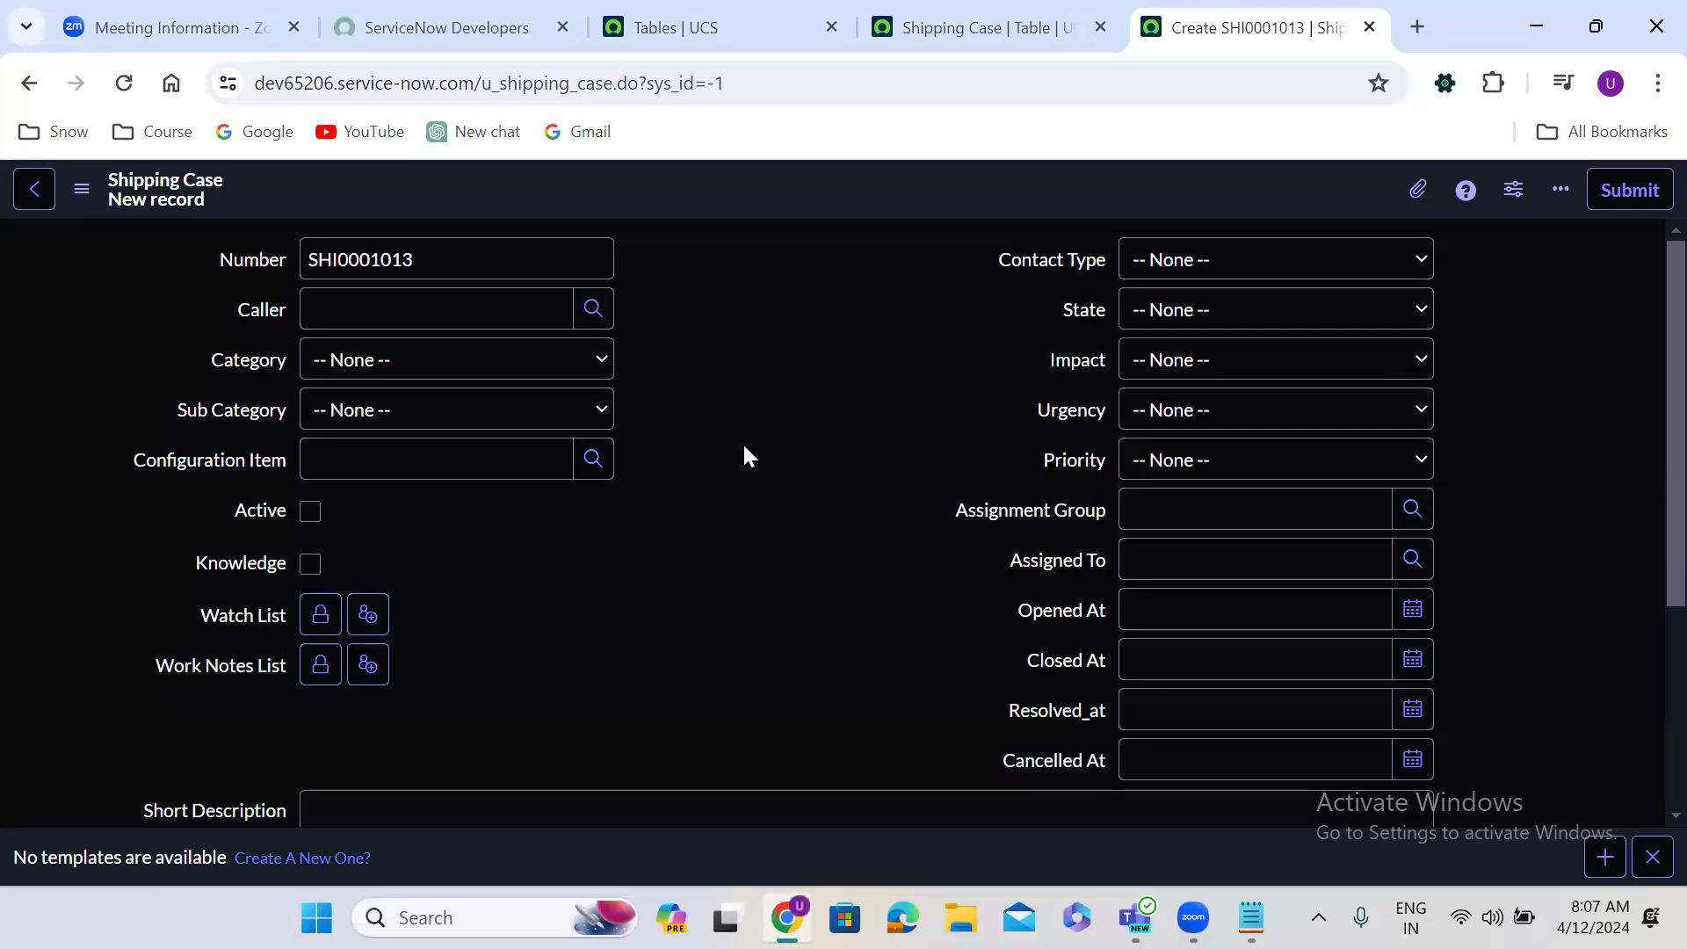
Open Form Design for the Shipping Case table from its table record and dismiss the Form Builder suggestion.
{"action": "left_click", "coordinate": [990, 28]}
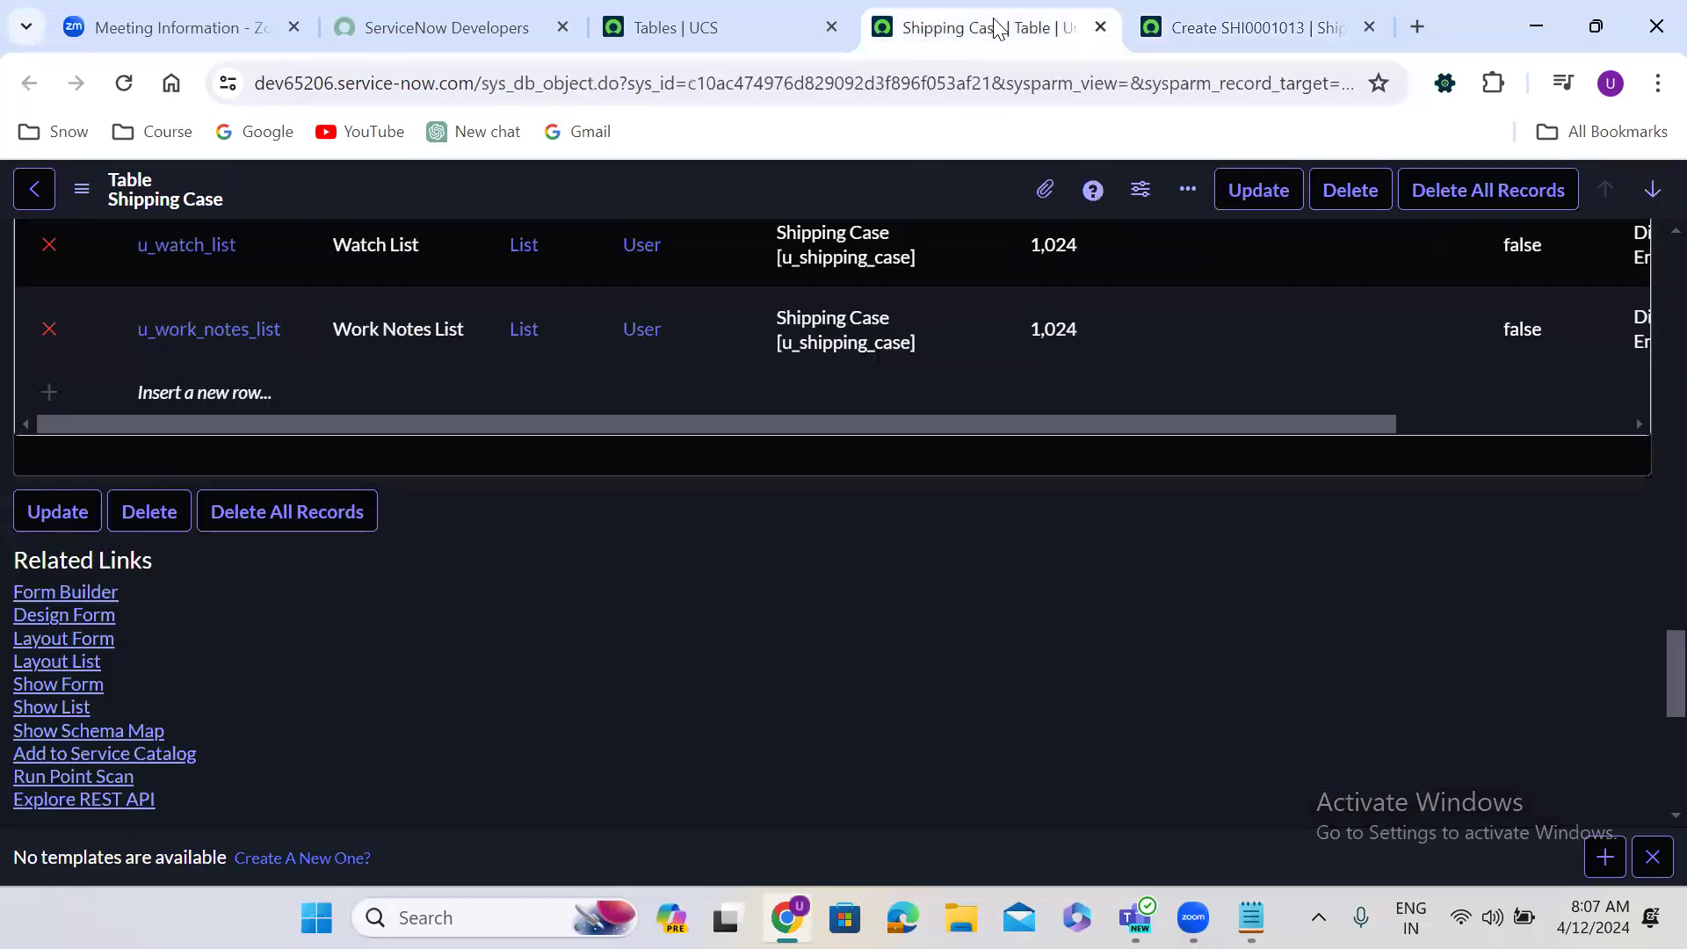
{"action": "left_click", "coordinate": [62, 620]}
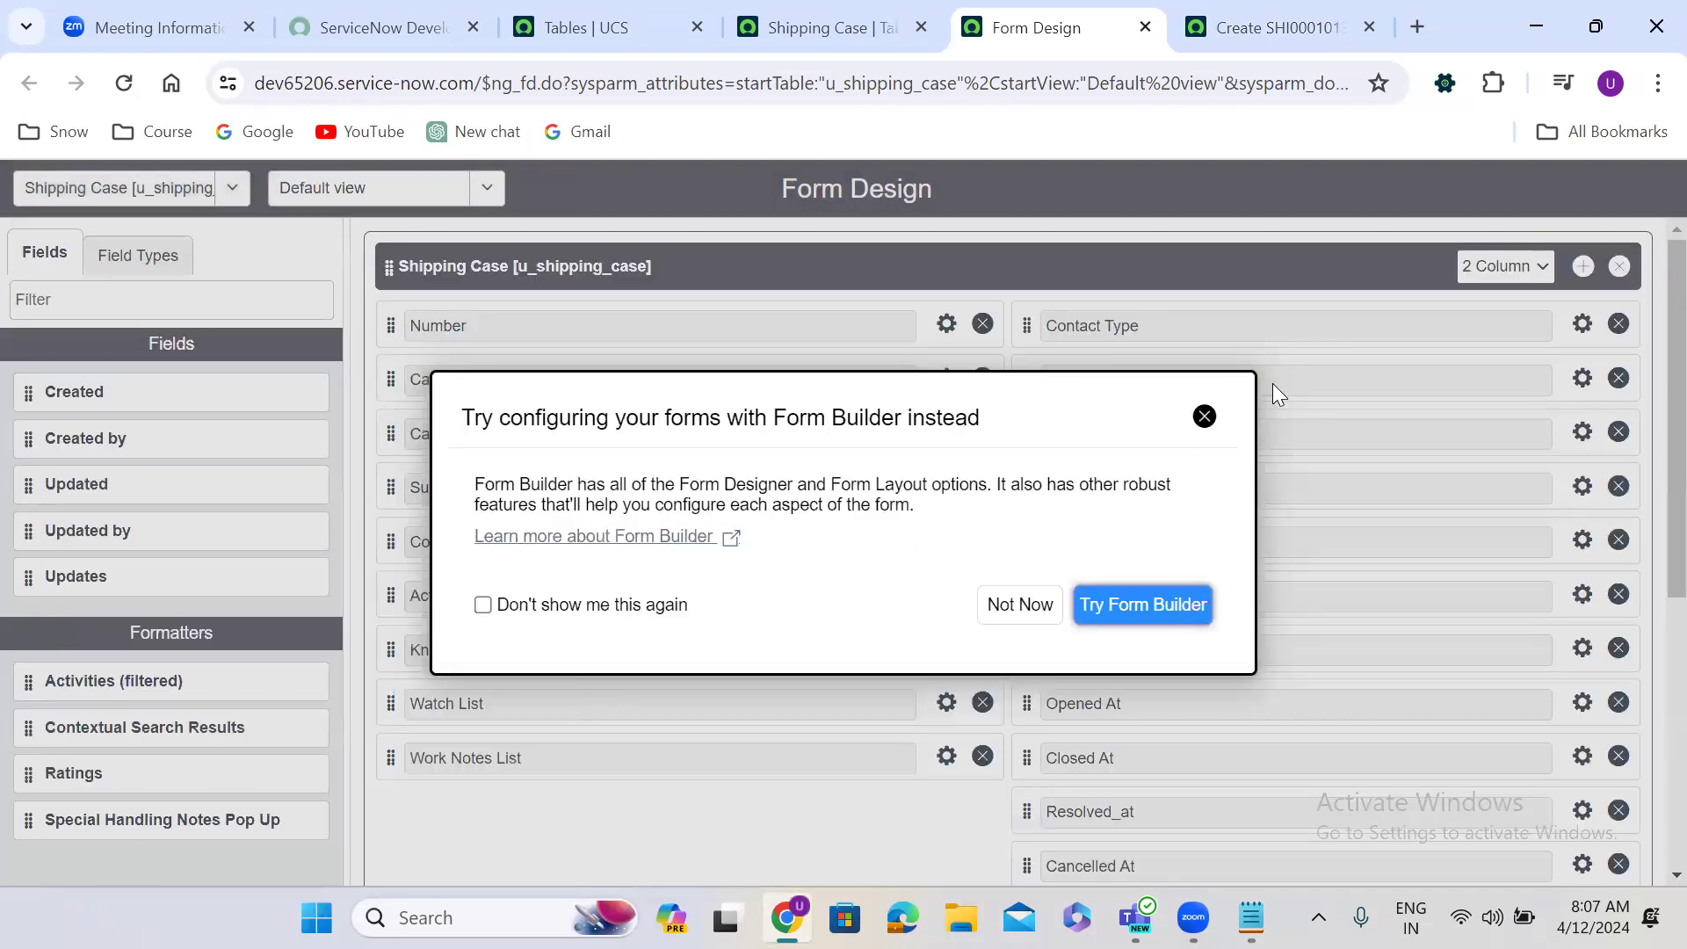
{"action": "left_click", "coordinate": [1204, 417]}
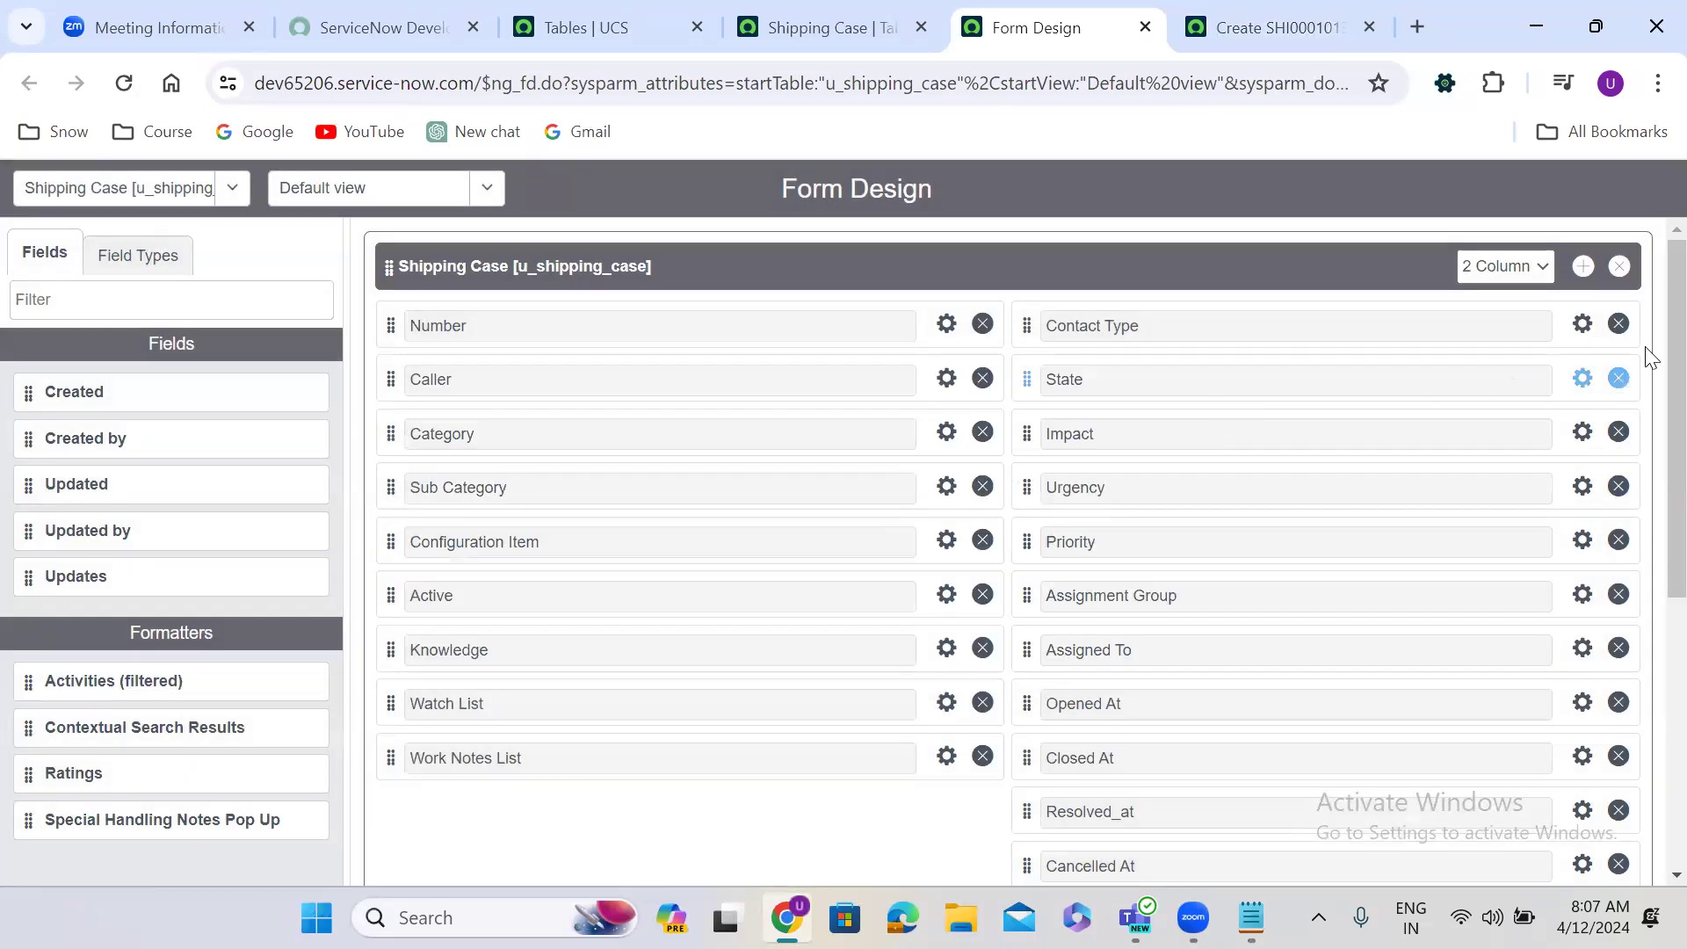
Compare the untitled section holding Short Description and Description in the form design with its appearance on the new-record form.
{"action": "scroll", "coordinate": [1649, 439], "scroll_direction": "down", "scroll_amount": 3}
{"action": "scroll", "coordinate": [1650, 477], "scroll_direction": "down", "scroll_amount": 3}
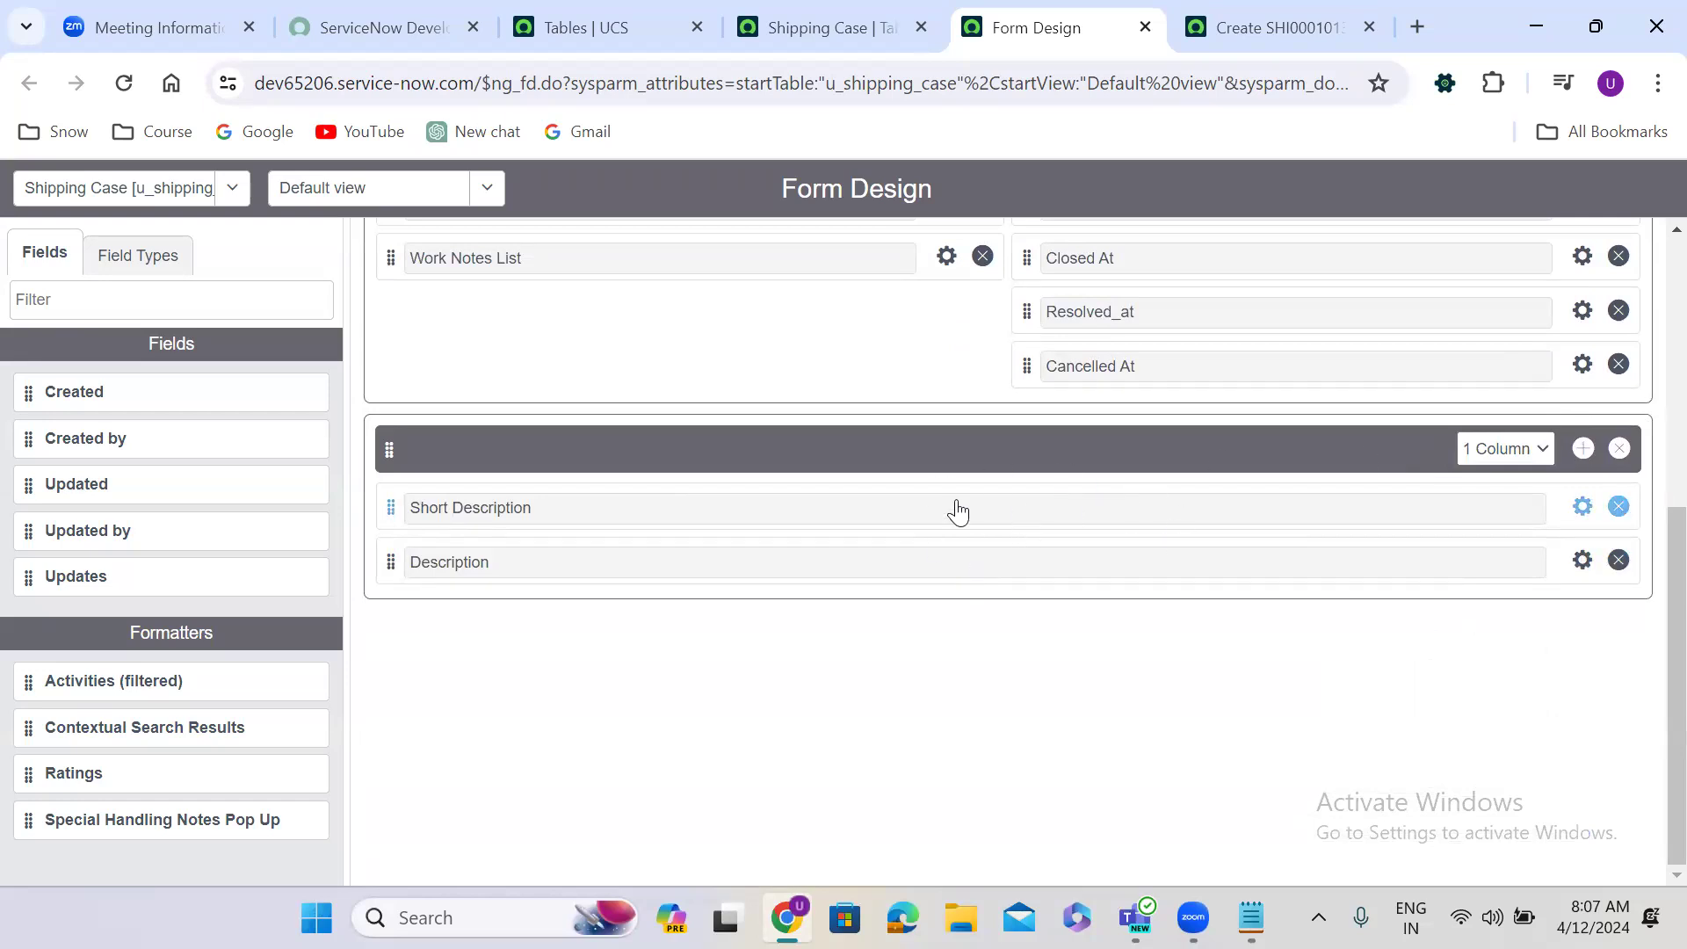
{"action": "left_click", "coordinate": [618, 447]}
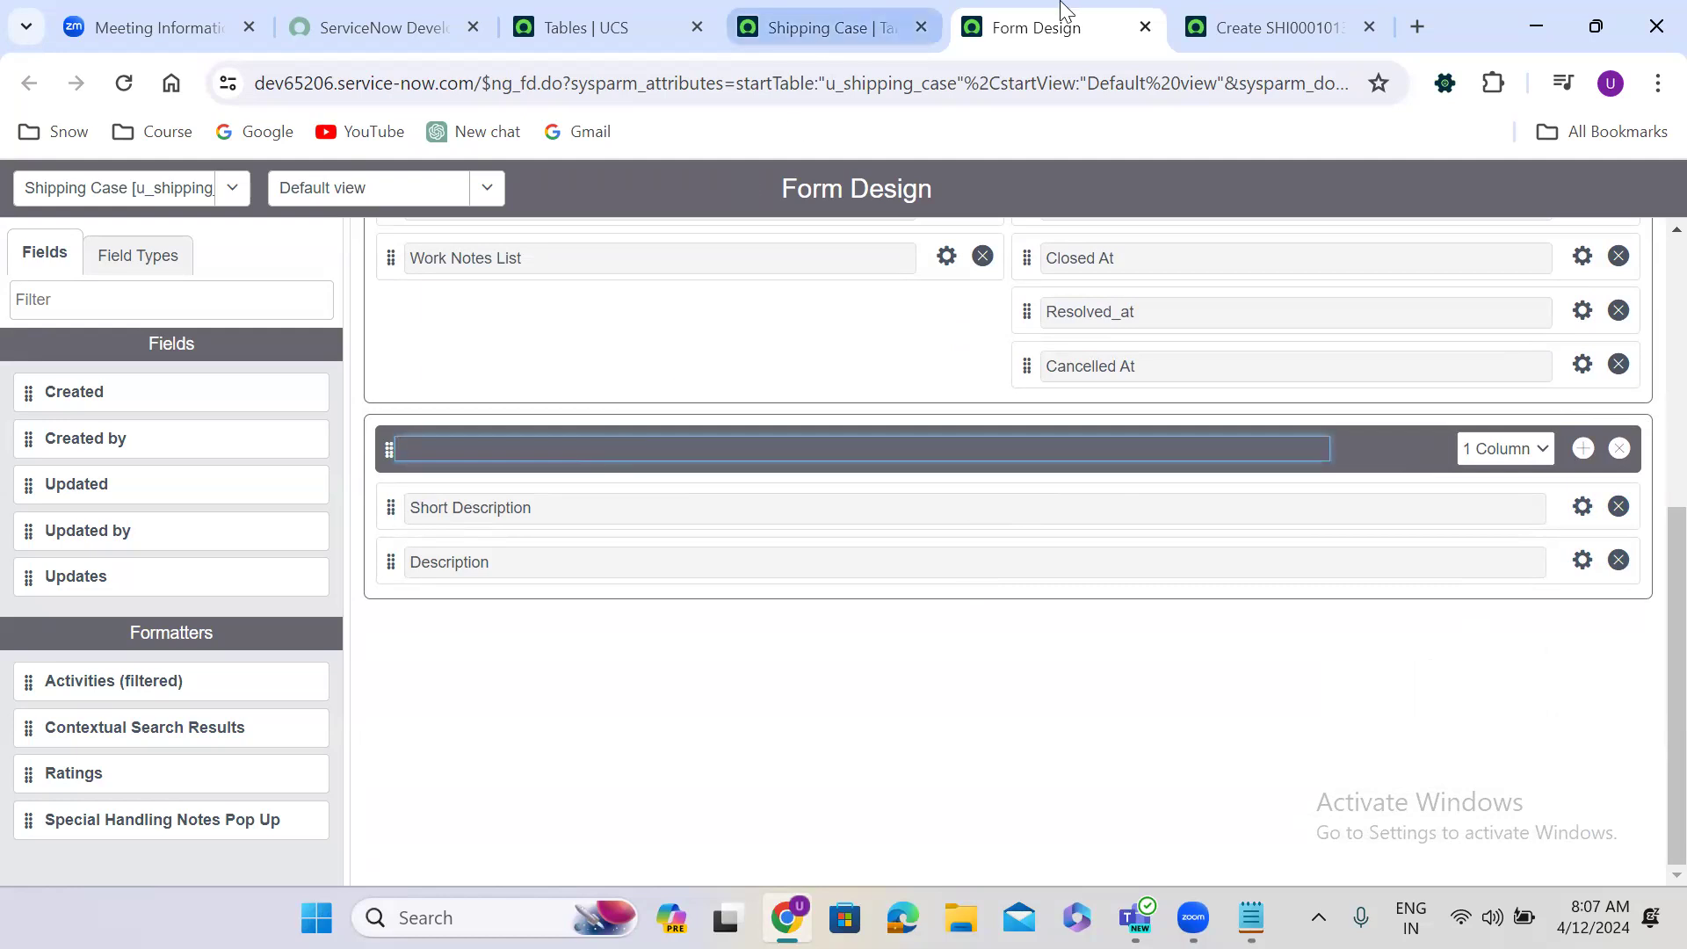
{"action": "left_click", "coordinate": [1227, 12]}
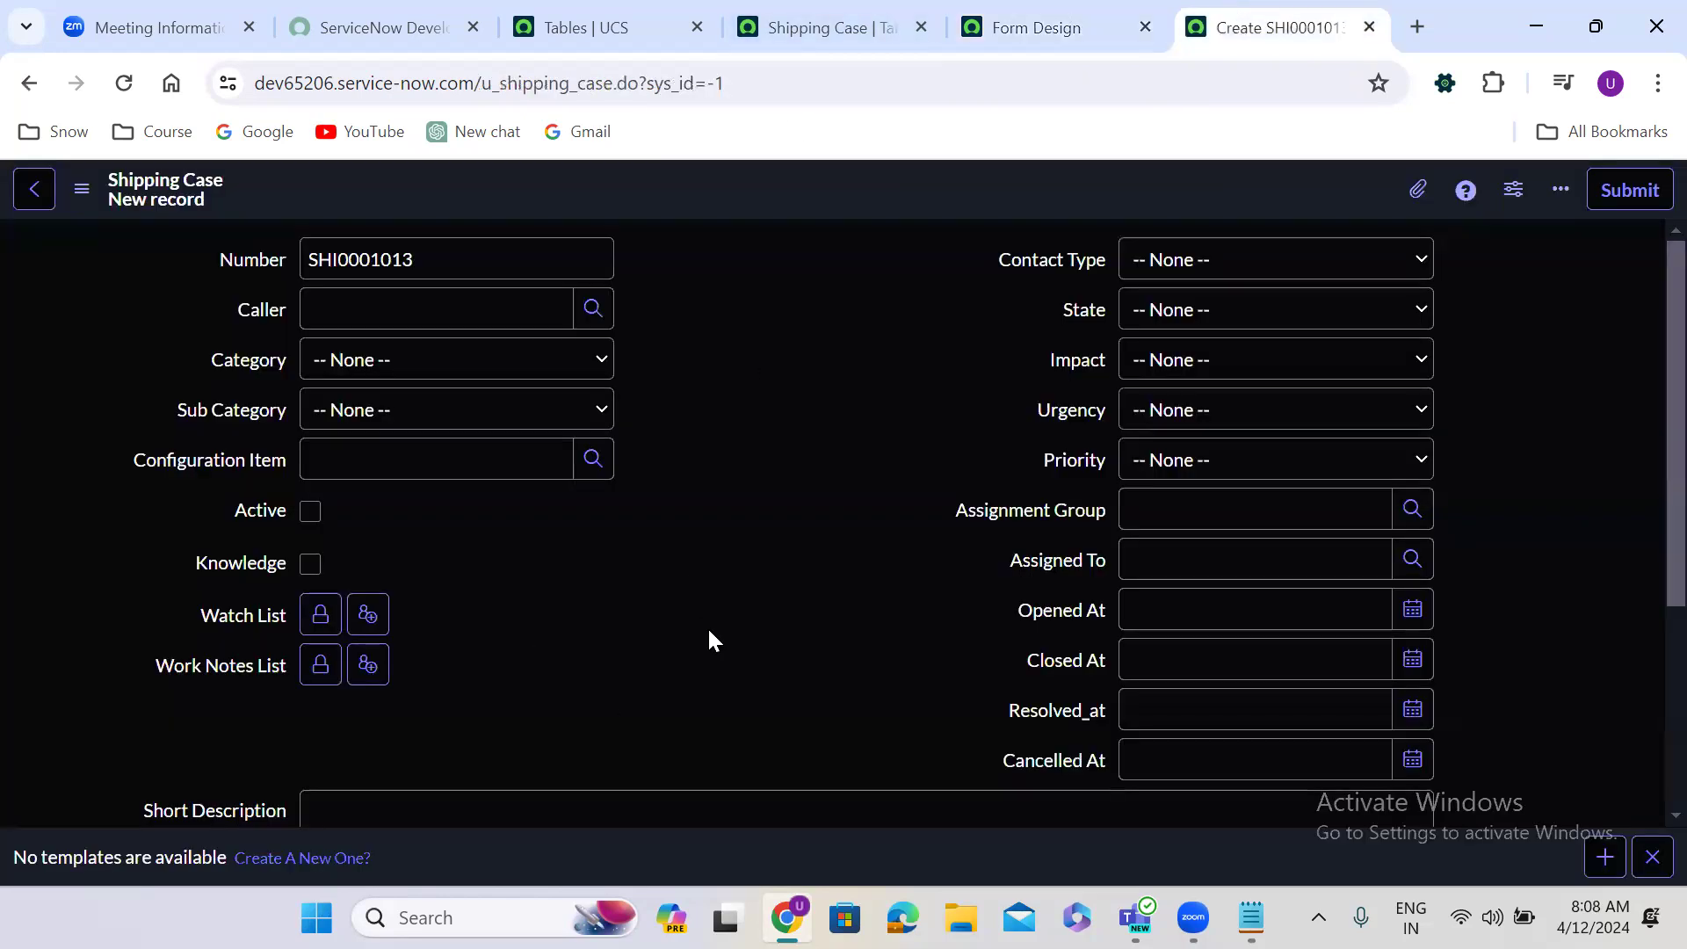
{"action": "scroll", "coordinate": [711, 639], "scroll_direction": "down", "scroll_amount": 4}
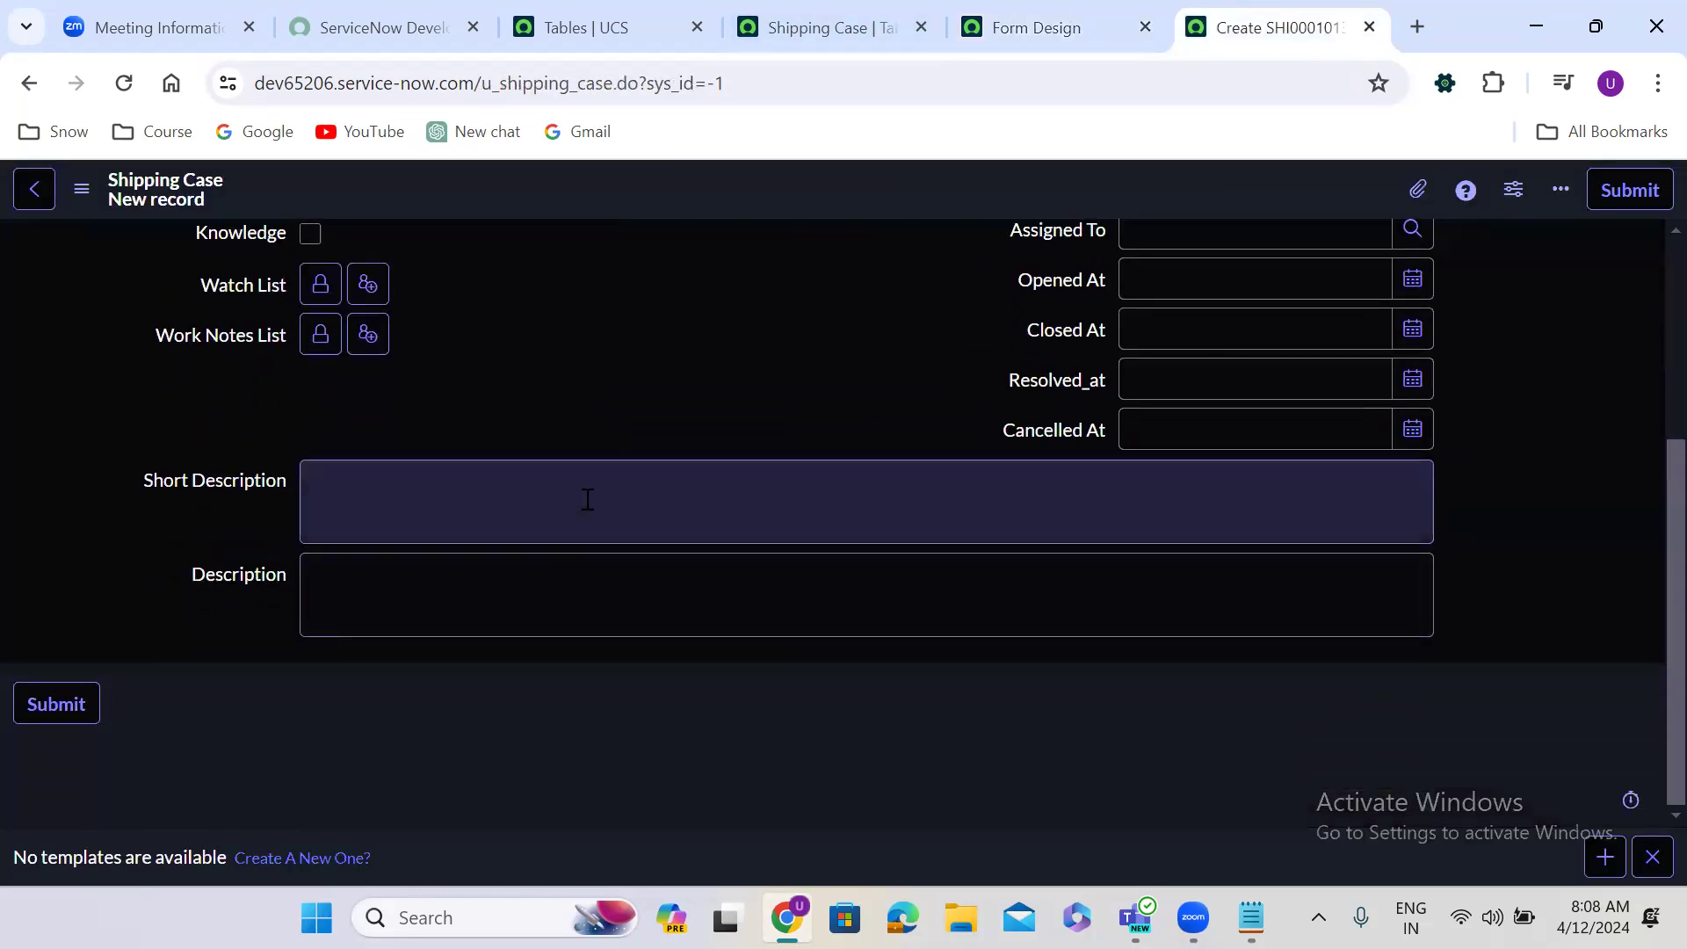
{"action": "left_click_drag", "start_coordinate": [114, 451], "coordinate": [855, 604]}
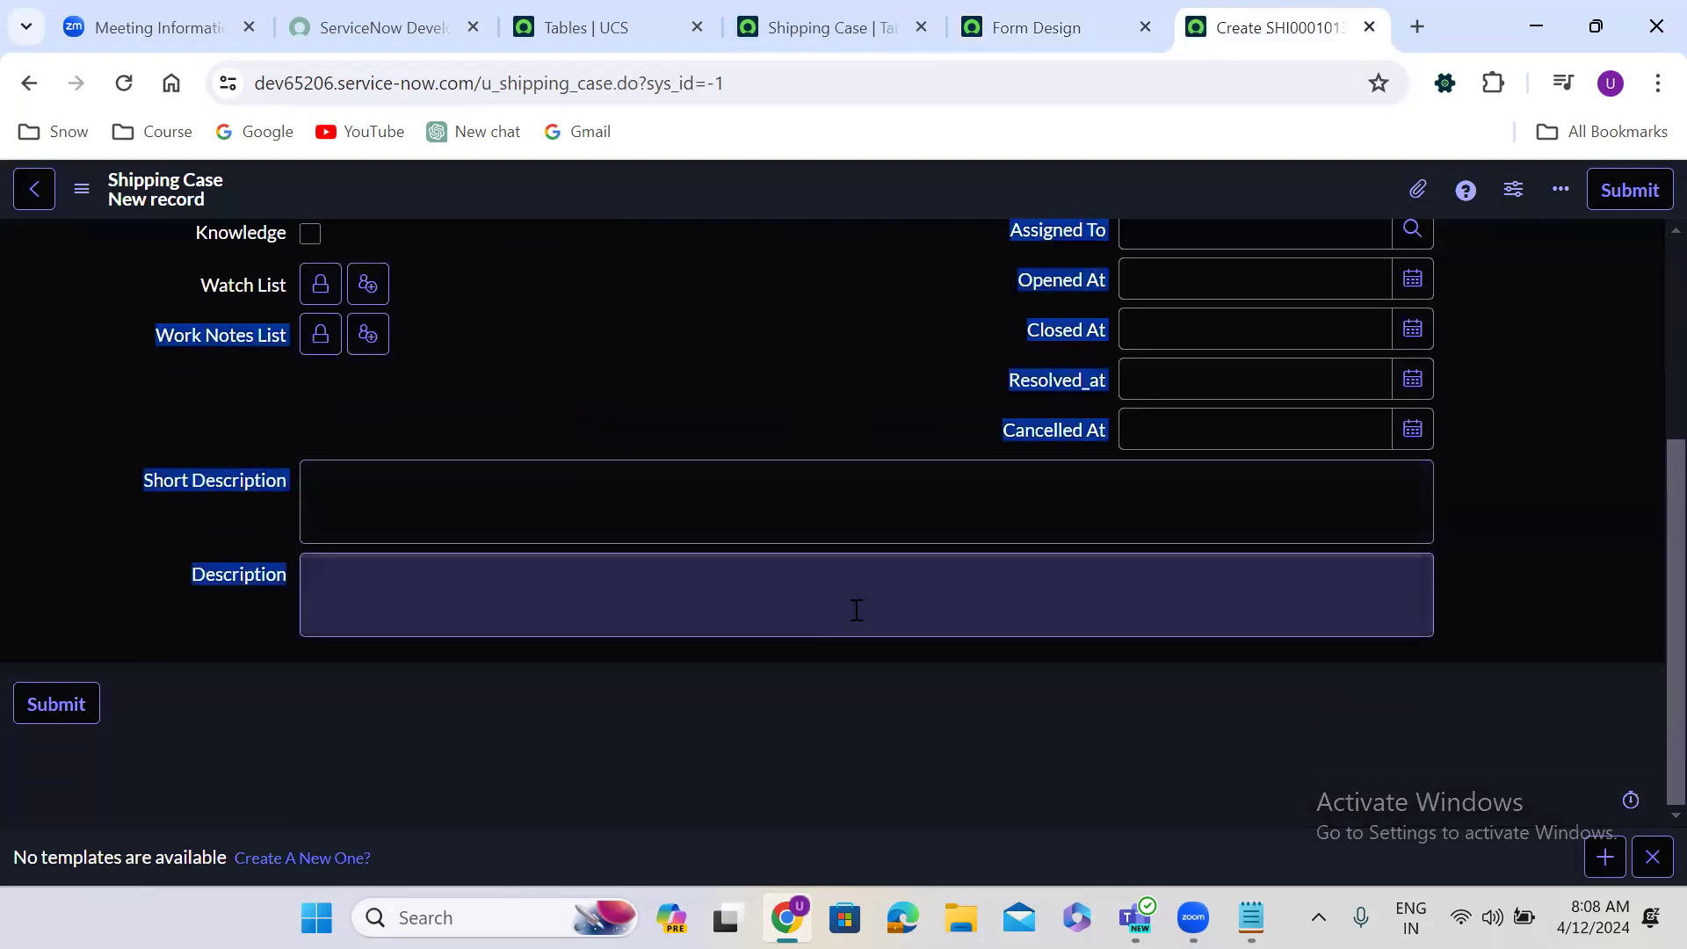
{"action": "left_click", "coordinate": [734, 460]}
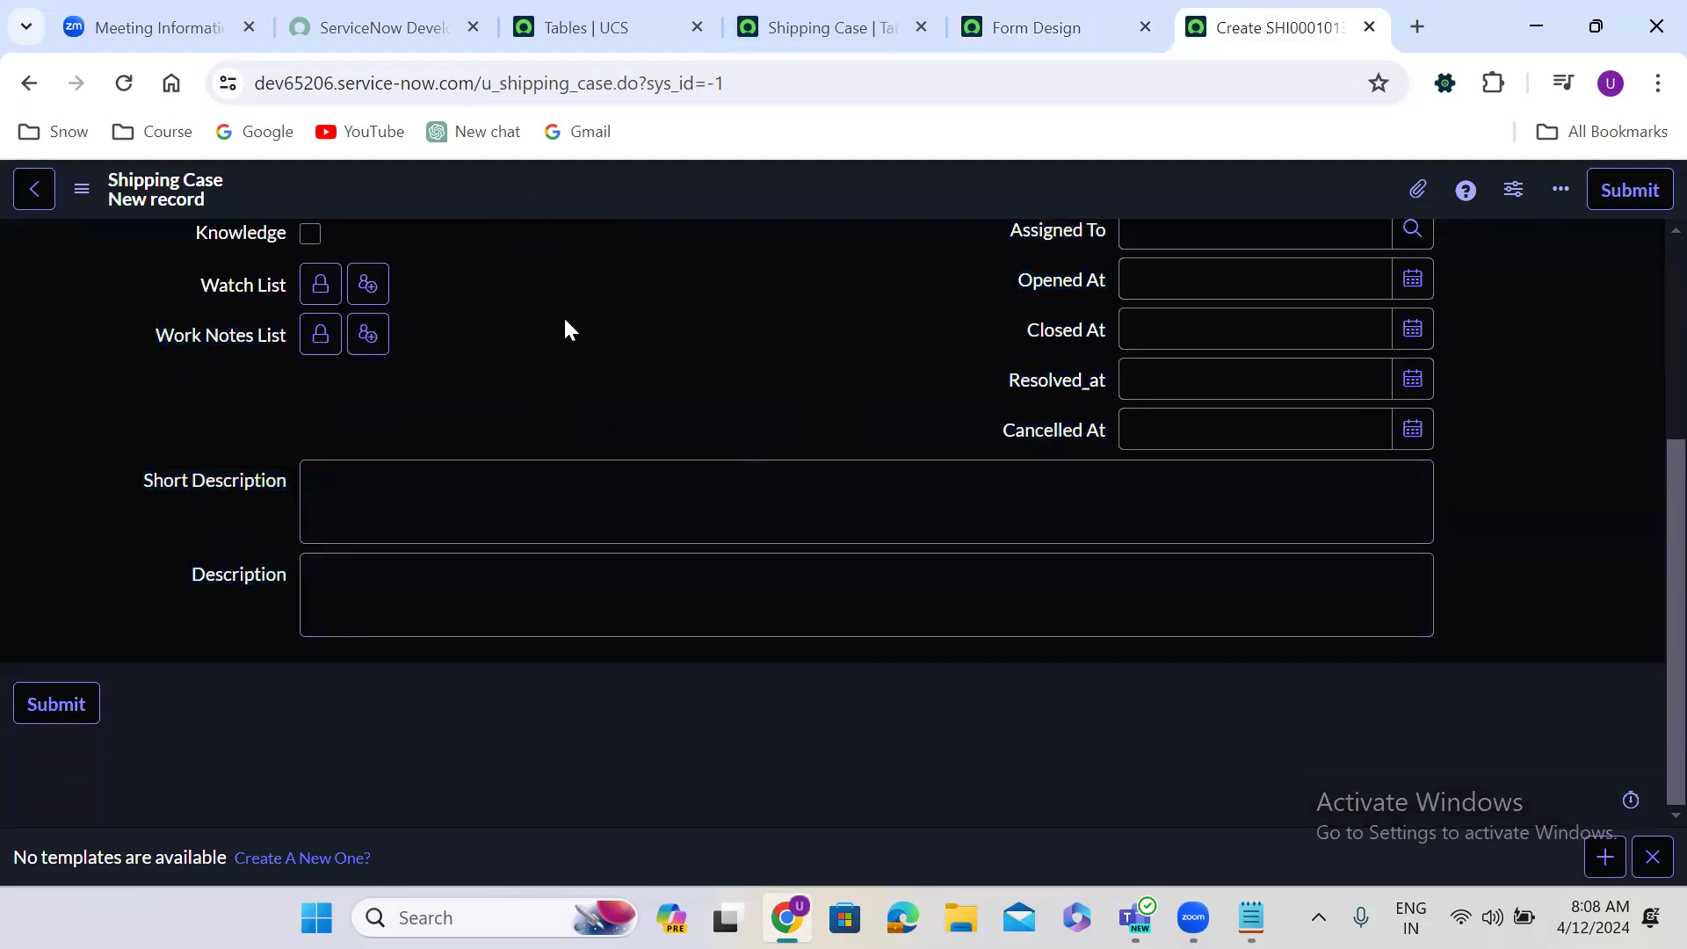
Add a two-column section named Notes below the Short Description and Description section in the form design.
{"action": "left_click", "coordinate": [1024, 20]}
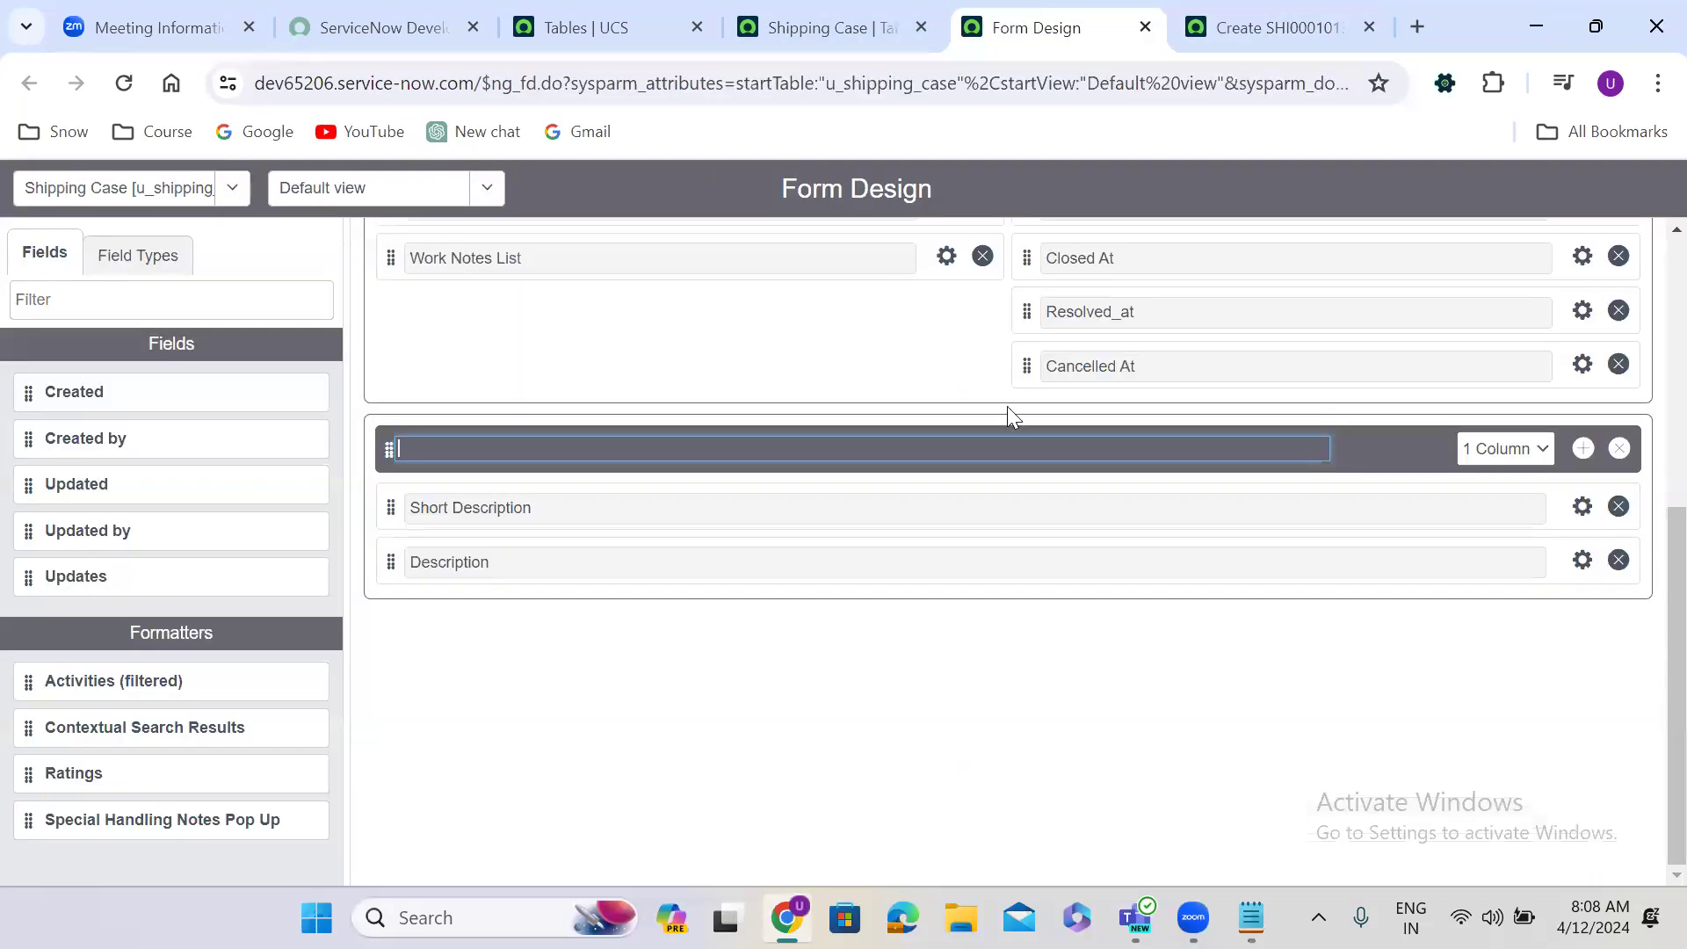
{"action": "left_click", "coordinate": [1582, 448]}
{"action": "left_click", "coordinate": [572, 644]}
{"action": "type", "text": "Notes"}
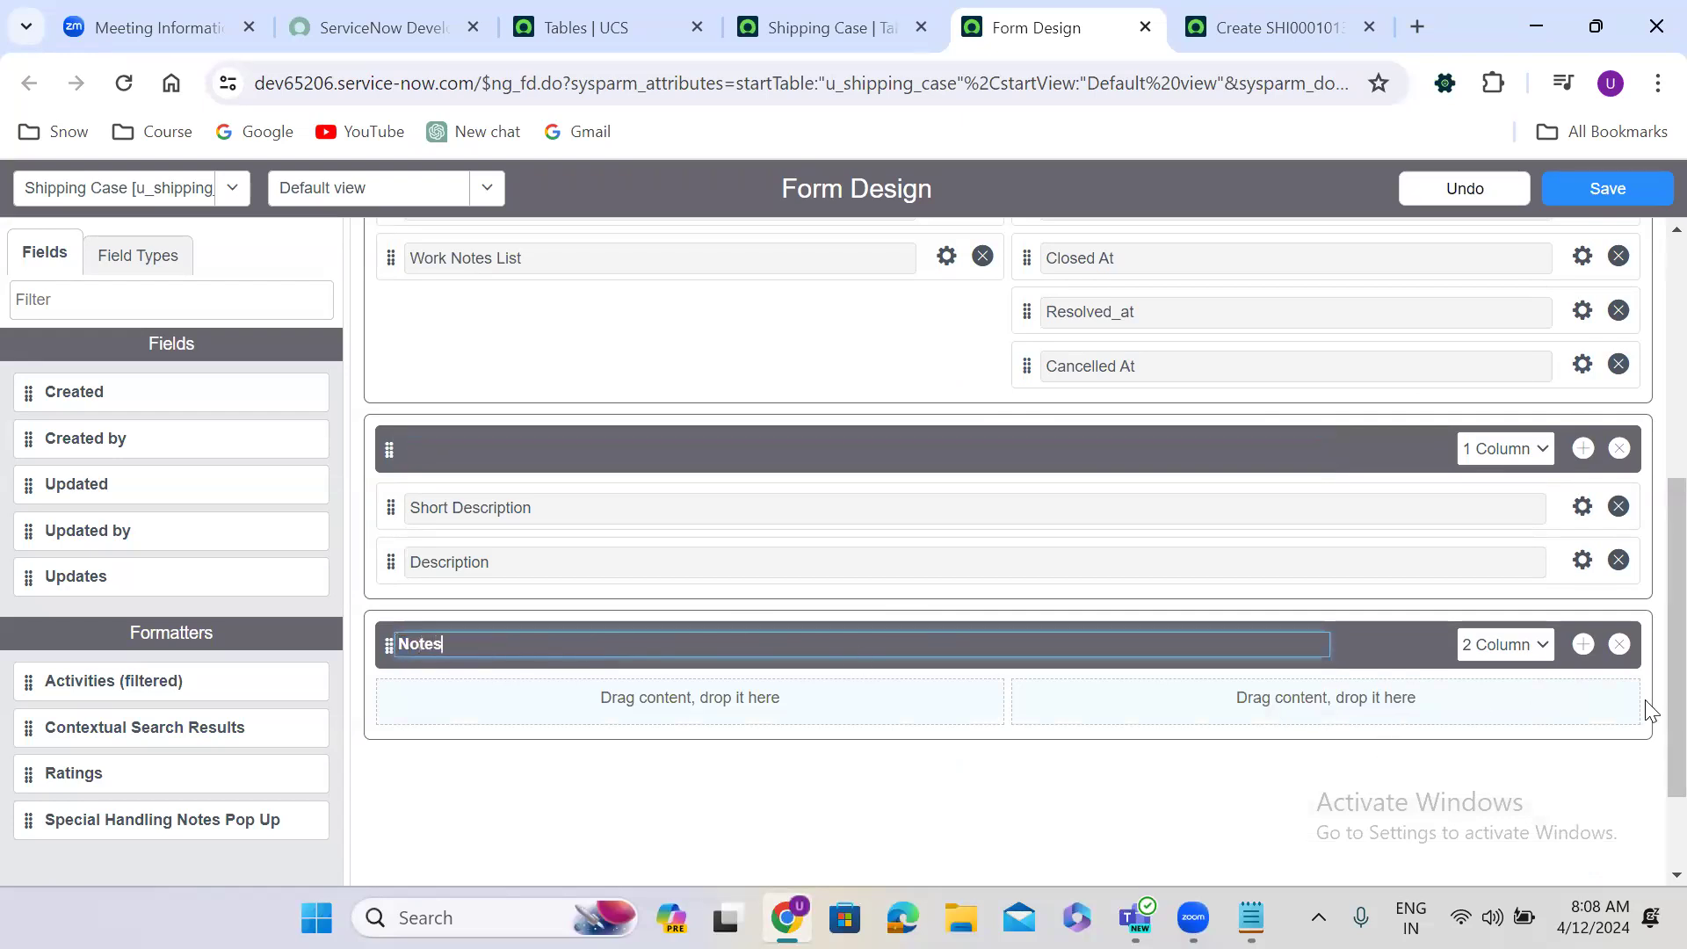
Move Watch List into the first column and Work Notes List into the second column of the Notes section.
{"action": "scroll", "coordinate": [1646, 694], "scroll_direction": "up", "scroll_amount": 2}
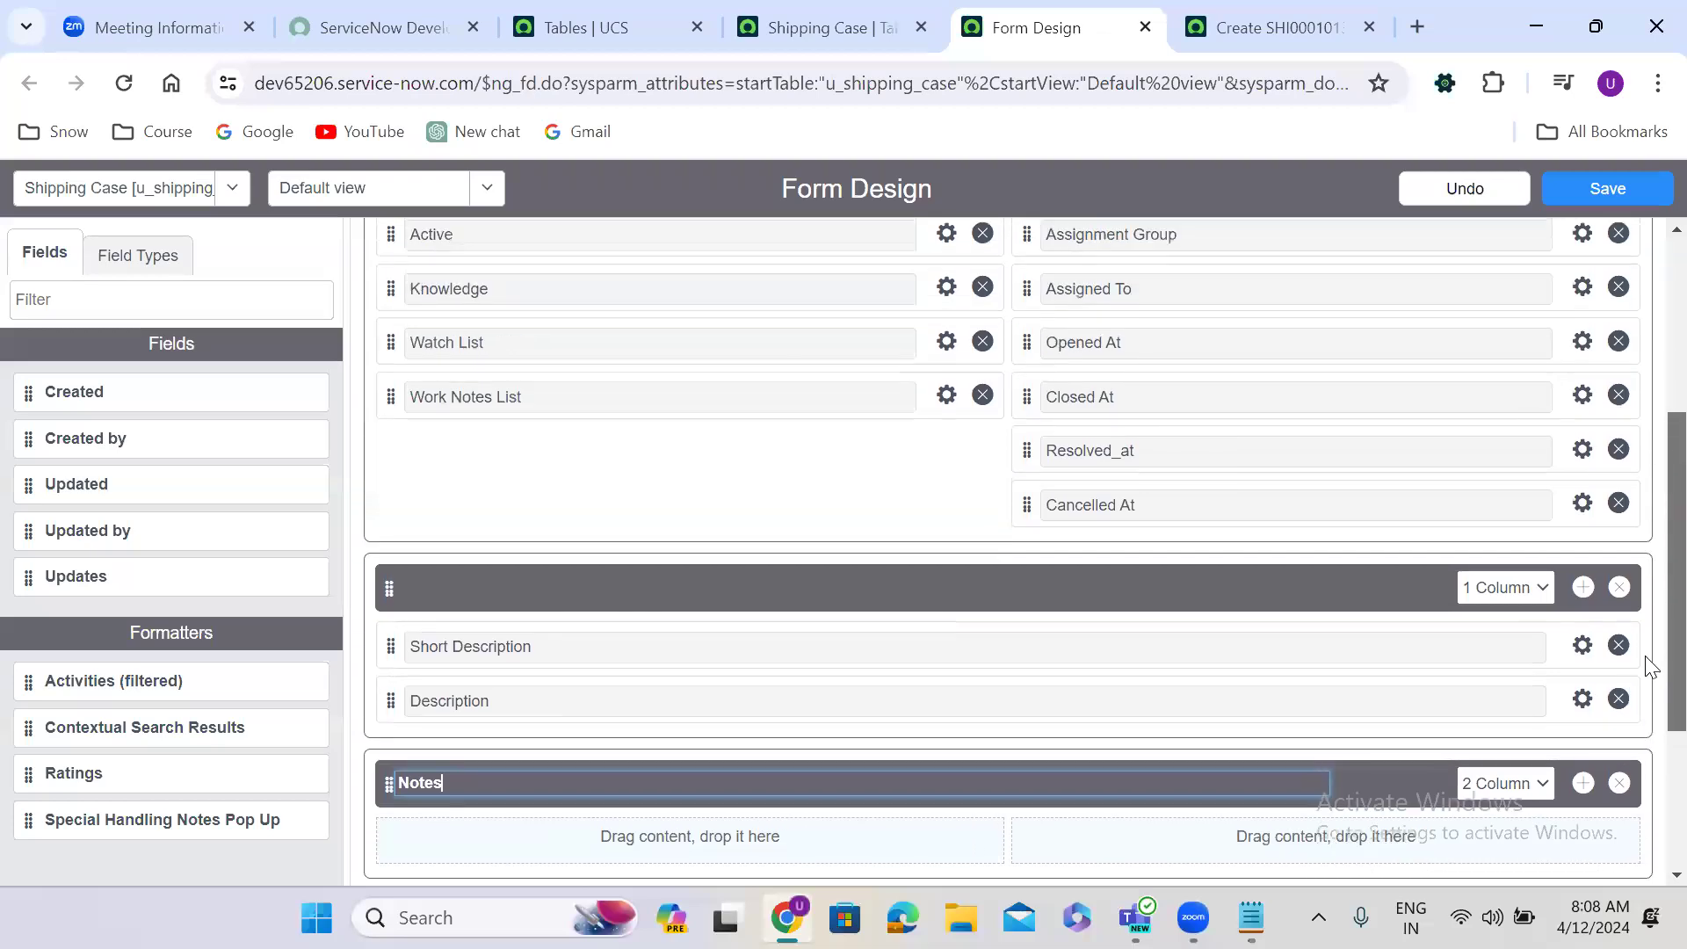
{"action": "left_click_drag", "start_coordinate": [390, 342], "coordinate": [457, 812]}
{"action": "left_click_drag", "start_coordinate": [421, 839], "coordinate": [415, 837]}
{"action": "scroll", "coordinate": [414, 836], "scroll_direction": "down", "scroll_amount": 3}
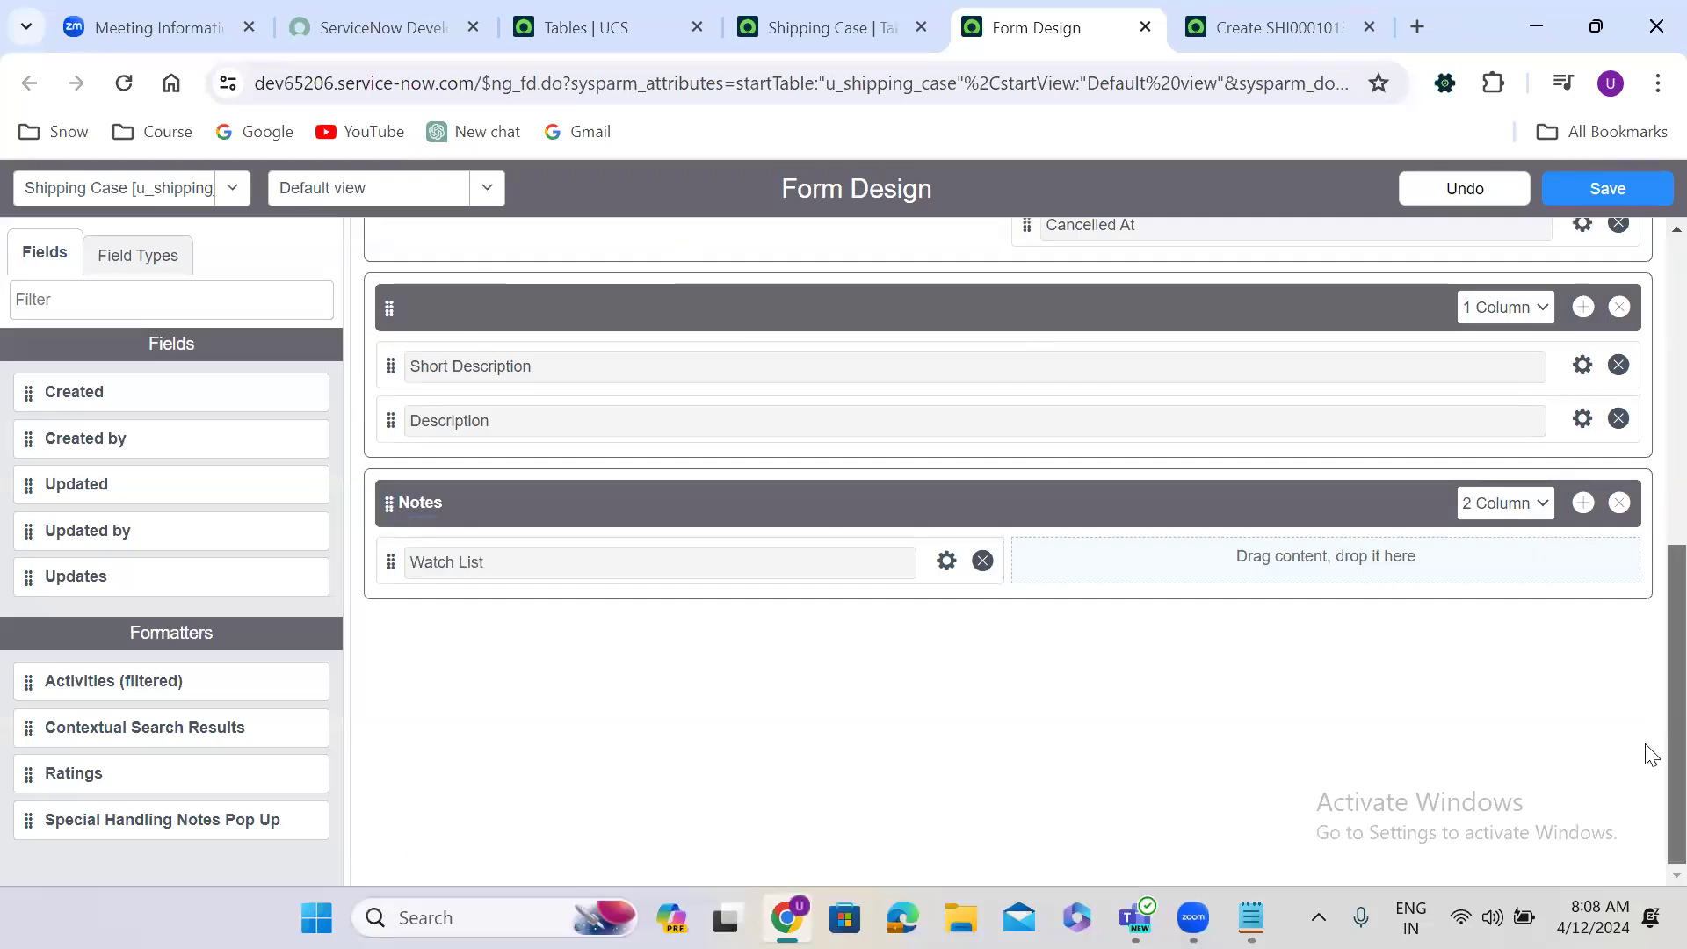
{"action": "scroll", "coordinate": [1645, 667], "scroll_direction": "up", "scroll_amount": 4}
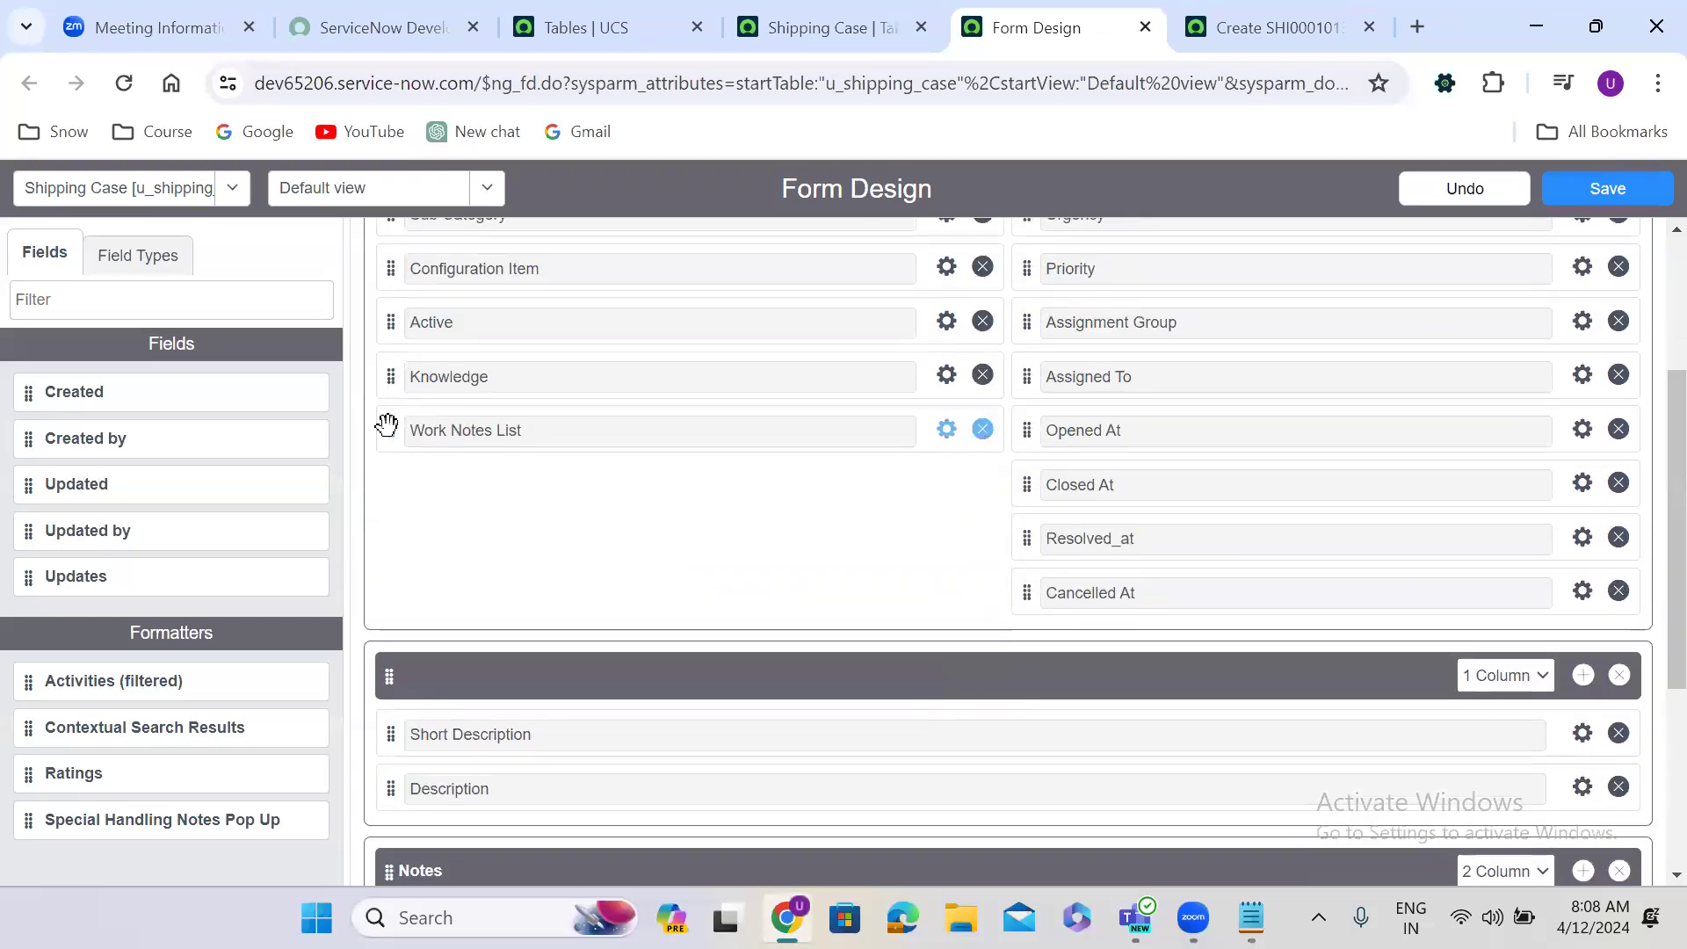
{"action": "left_click_drag", "start_coordinate": [428, 446], "coordinate": [1070, 677]}
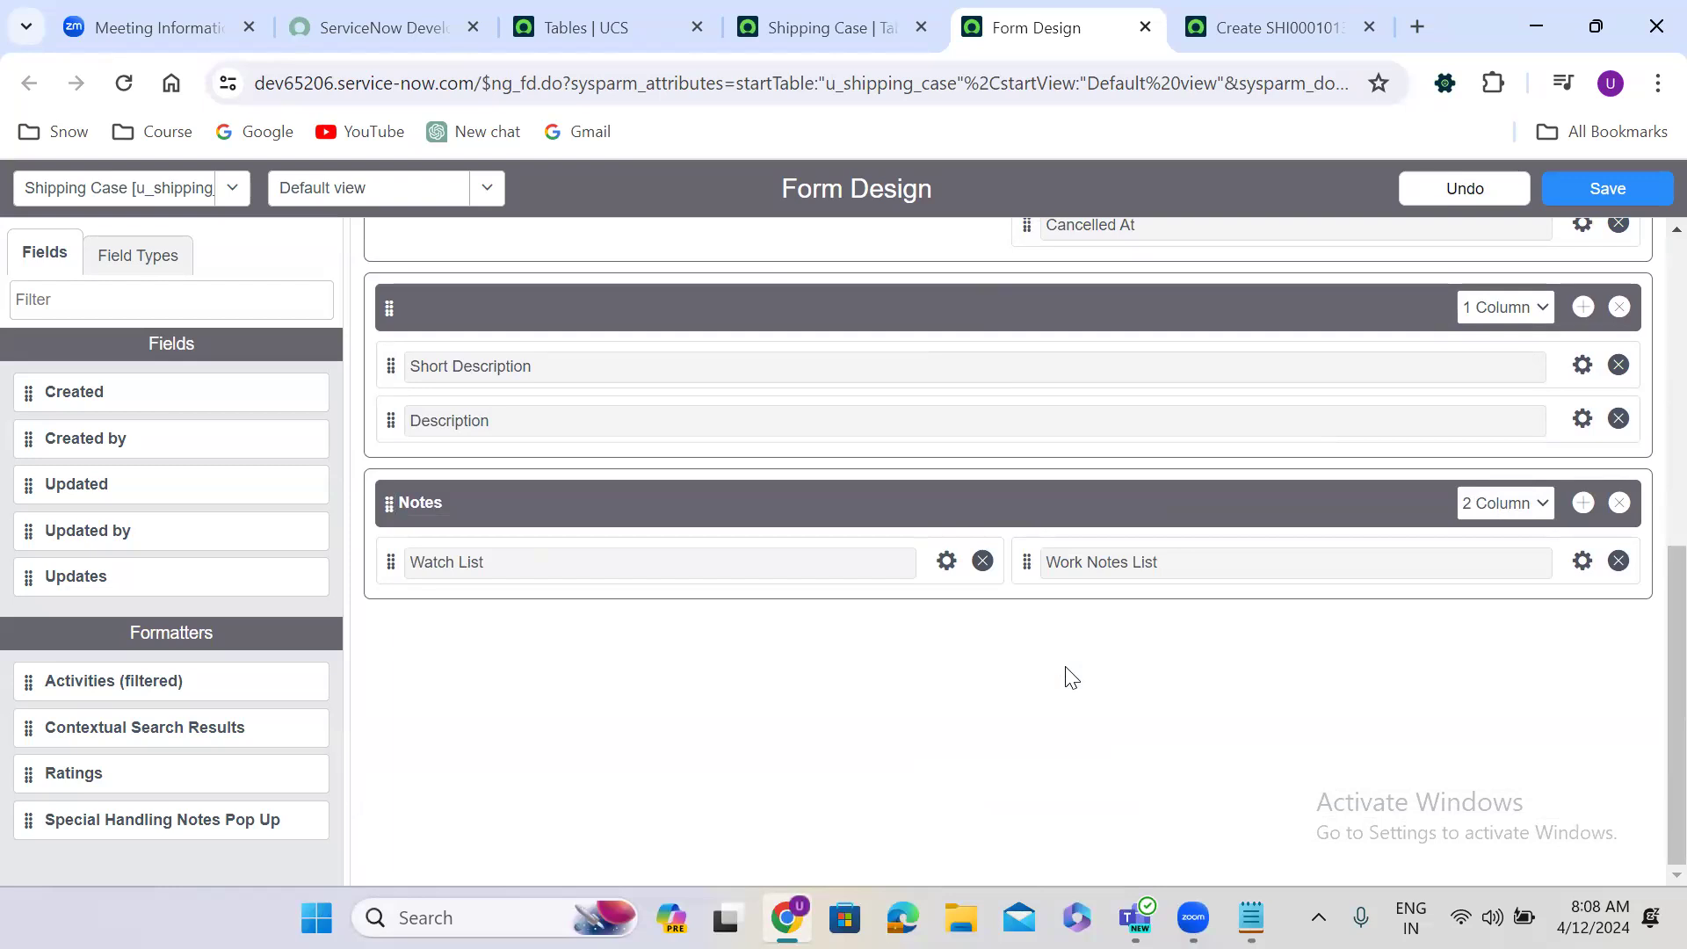
Add an untitled one-column section below Notes and place the Activities (filtered) formatter in it.
{"action": "left_click", "coordinate": [1584, 508]}
{"action": "left_click", "coordinate": [519, 645]}
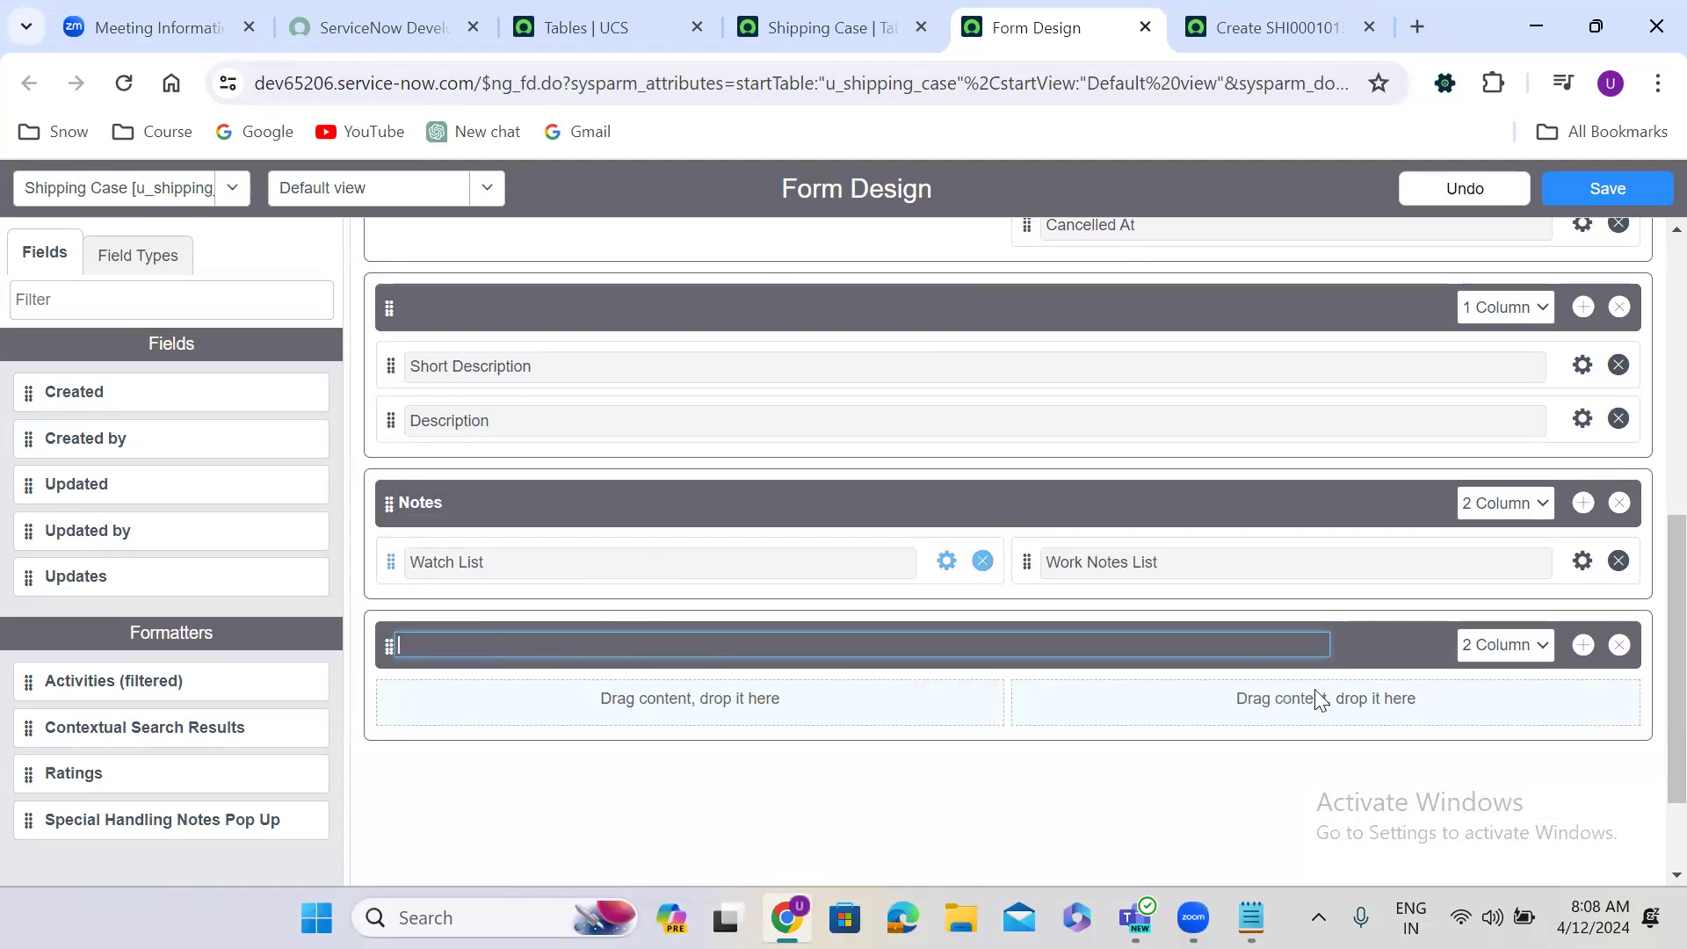
{"action": "left_click", "coordinate": [1502, 650]}
{"action": "left_click", "coordinate": [1508, 672]}
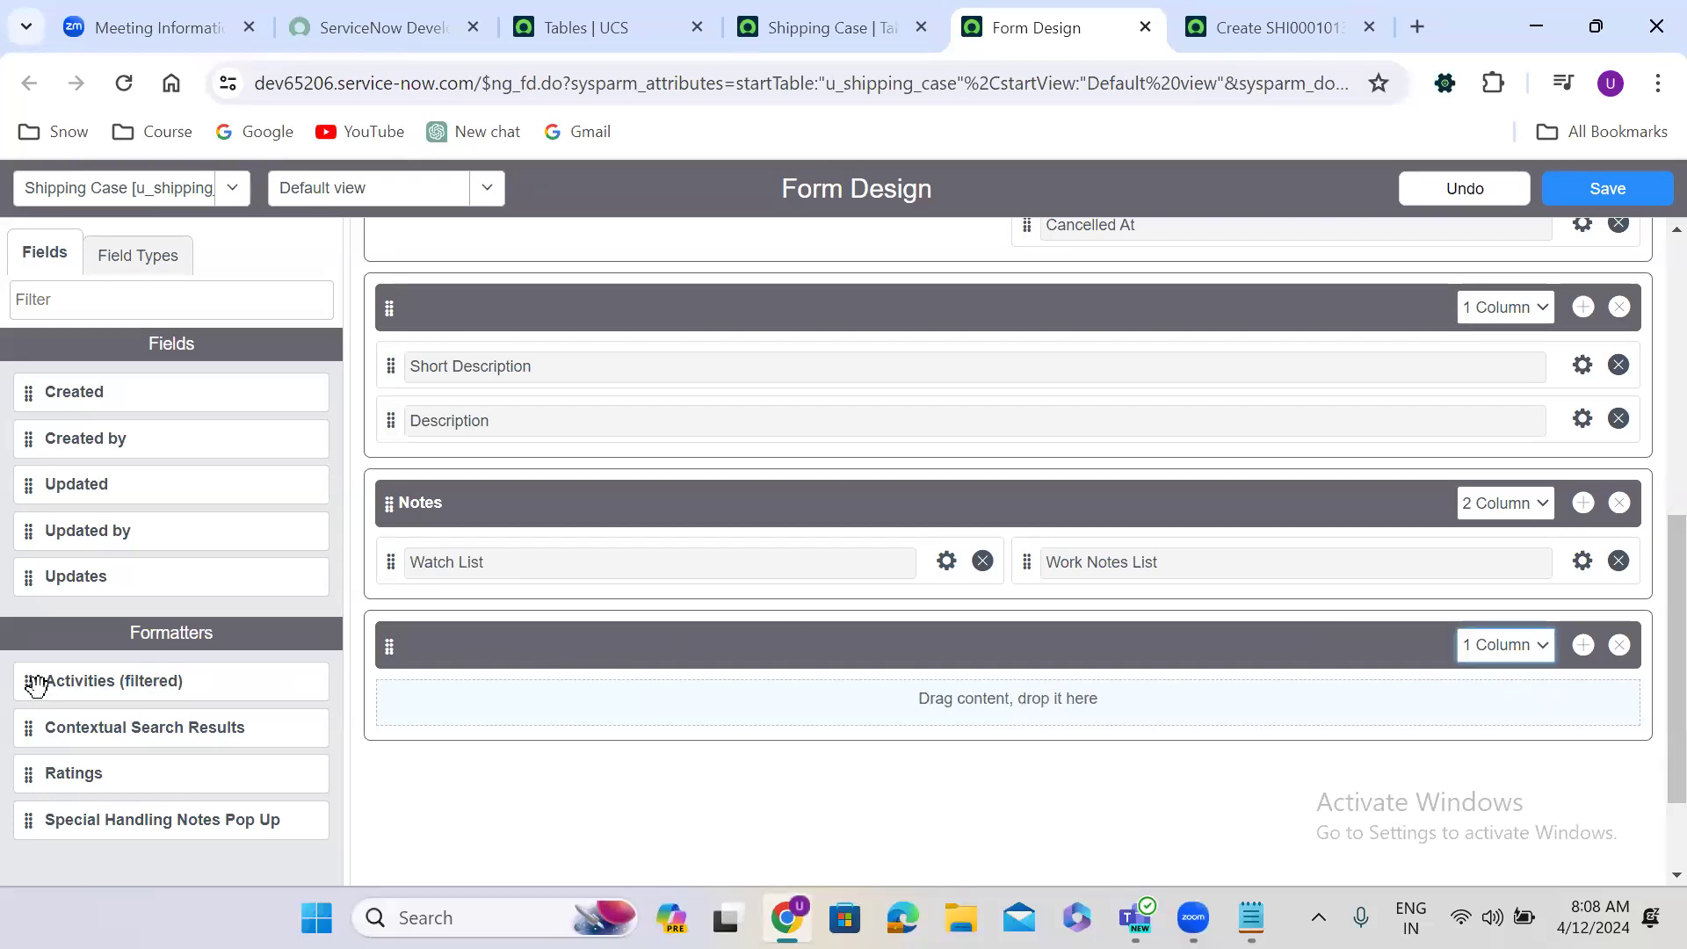
{"action": "left_click_drag", "start_coordinate": [35, 684], "coordinate": [452, 708]}
{"action": "scroll", "coordinate": [539, 663], "scroll_direction": "down", "scroll_amount": 2}
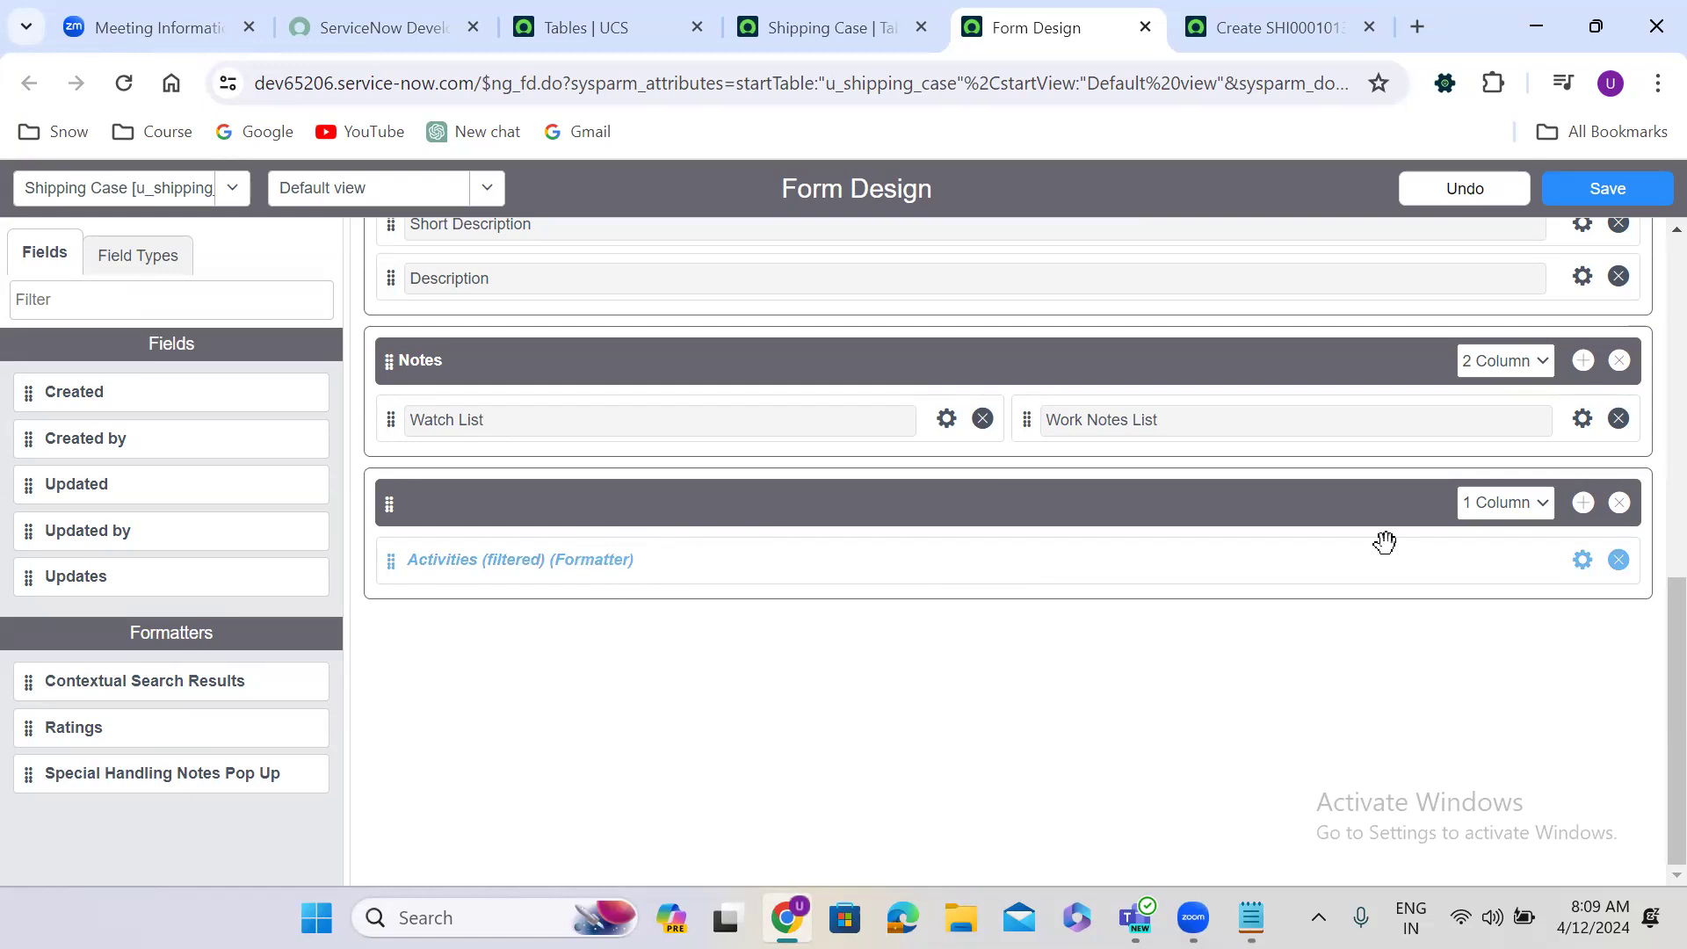
Add a two-column section named Resolution Information below the Activities section and move Resolved_at into its second column.
{"action": "left_click", "coordinate": [1582, 503]}
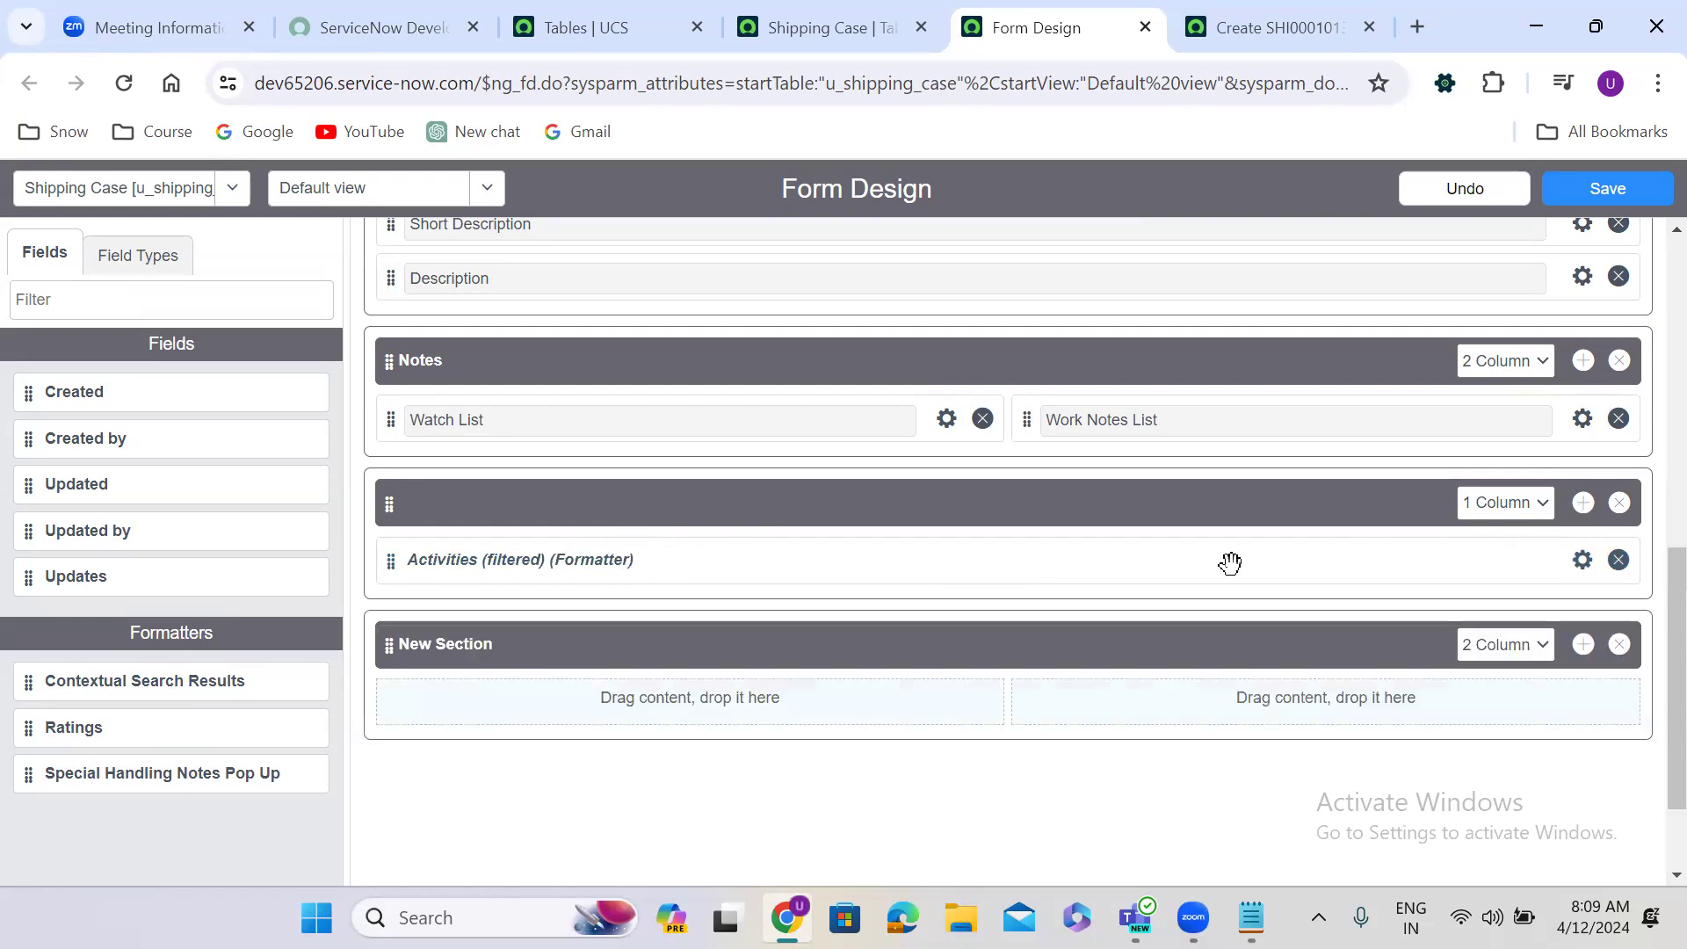
{"action": "left_click", "coordinate": [551, 645]}
{"action": "type", "text": "Resolution Information"}
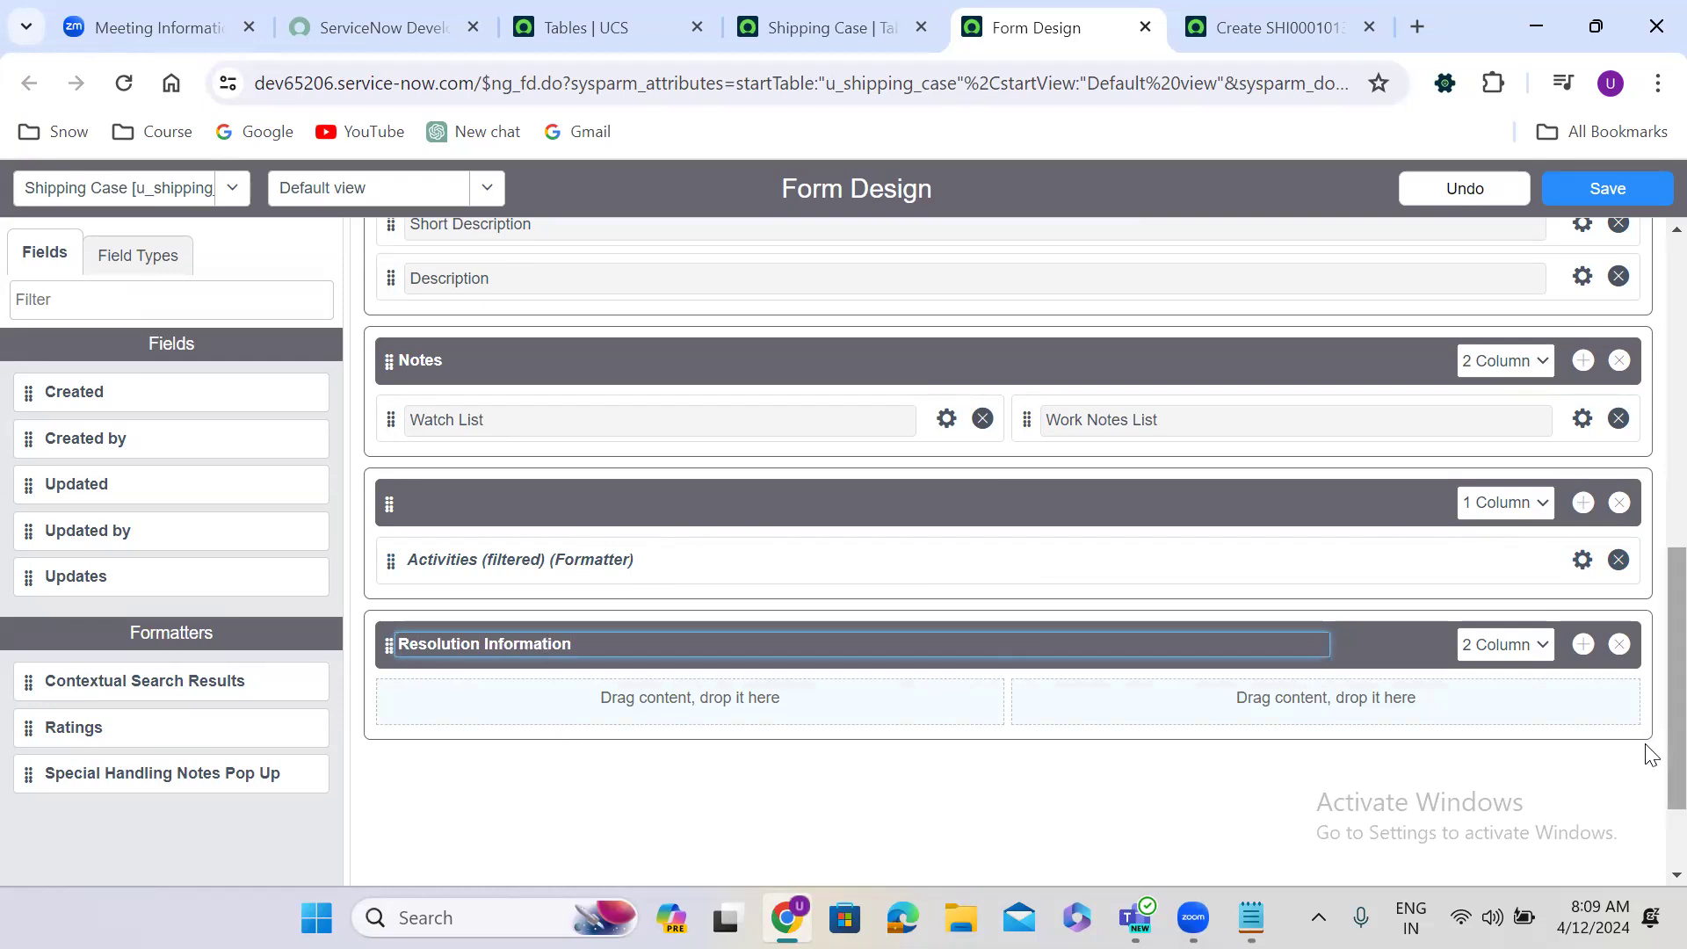
{"action": "scroll", "coordinate": [1647, 702], "scroll_direction": "up", "scroll_amount": 5}
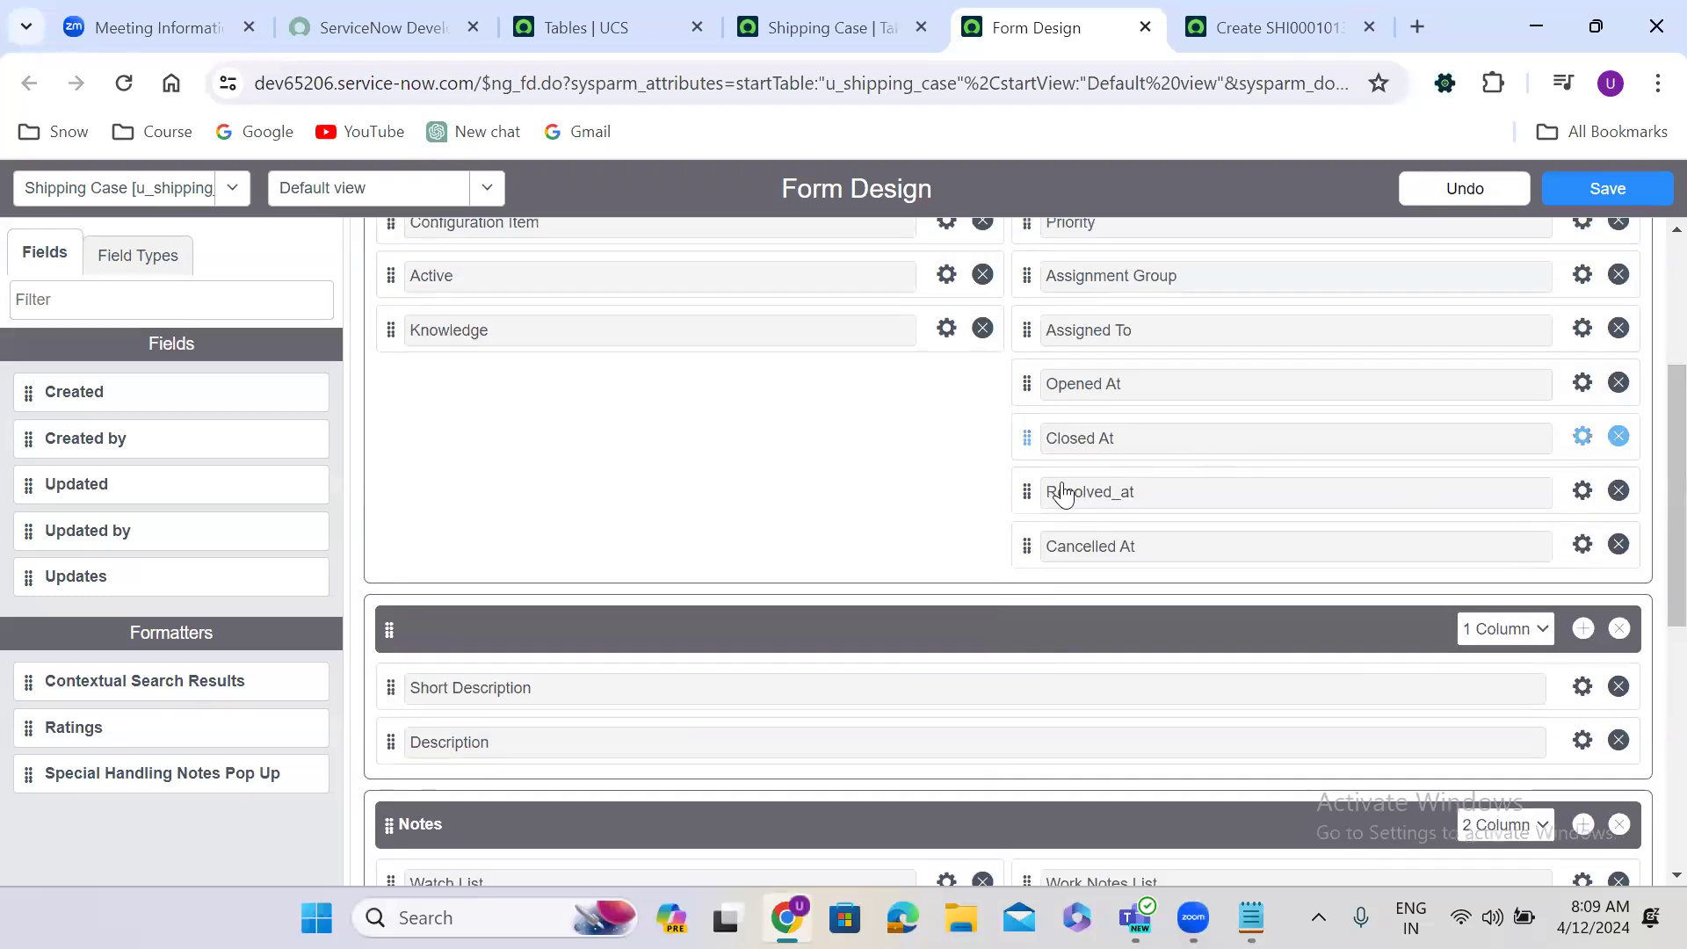
{"action": "left_click_drag", "start_coordinate": [1025, 490], "coordinate": [1043, 648]}
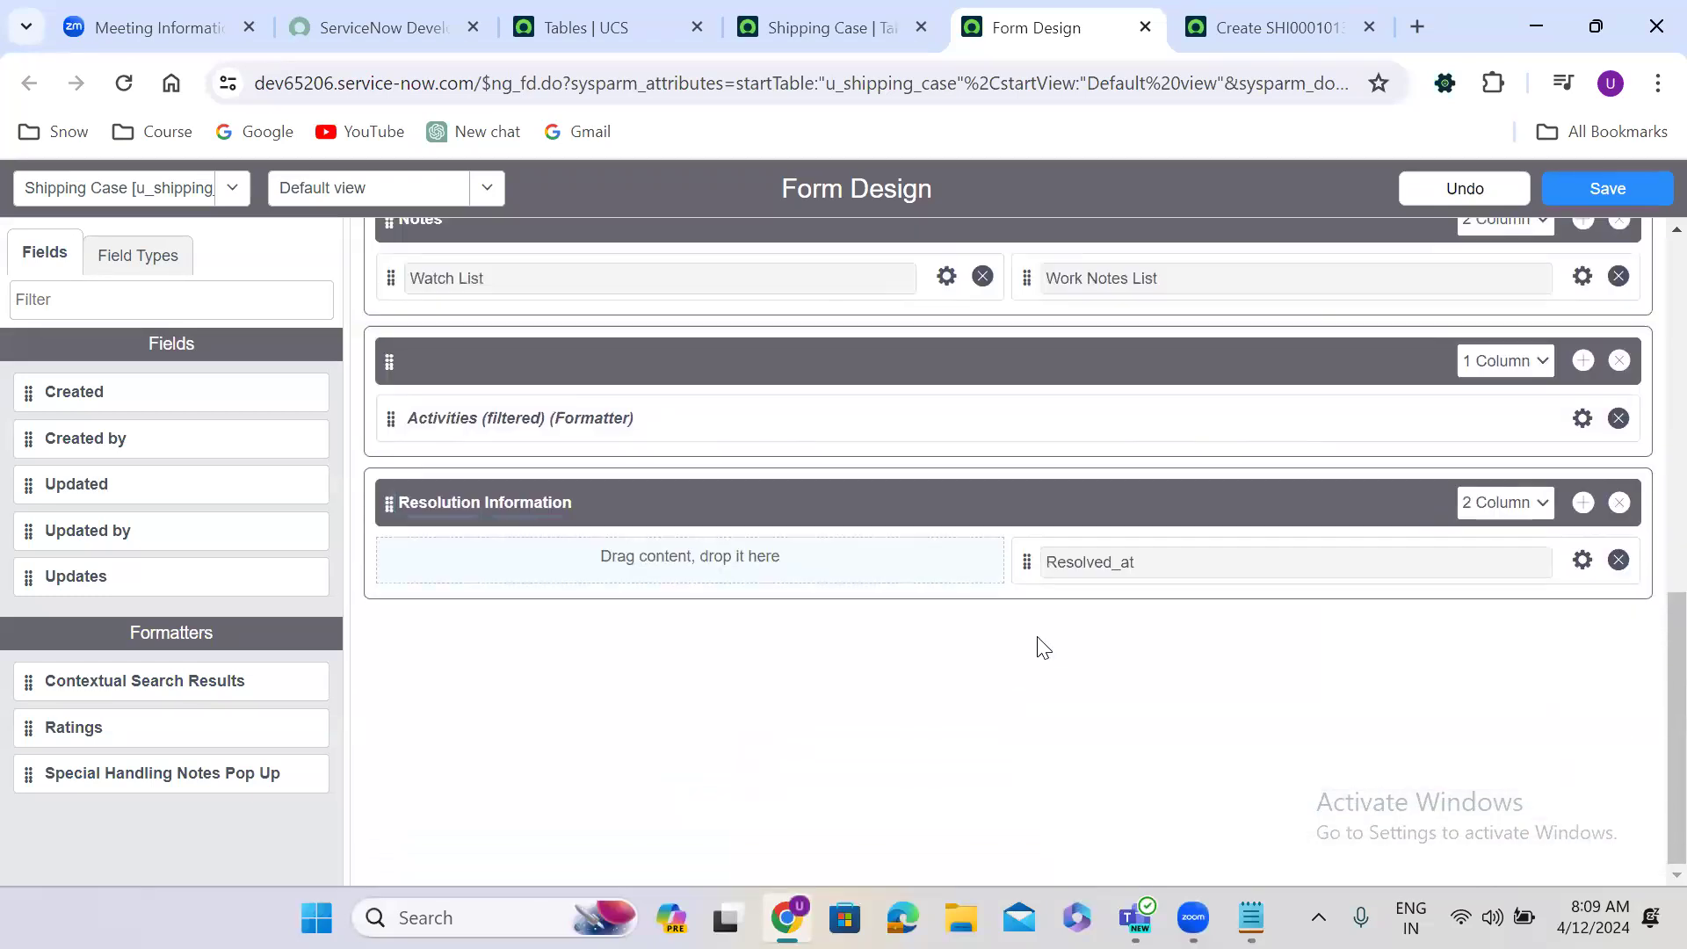
Move Closed At and Opened At into the first column and Cancelled At into the second column of the Resolution Information section.
{"action": "left_click_drag", "start_coordinate": [1652, 820], "coordinate": [1649, 603]}
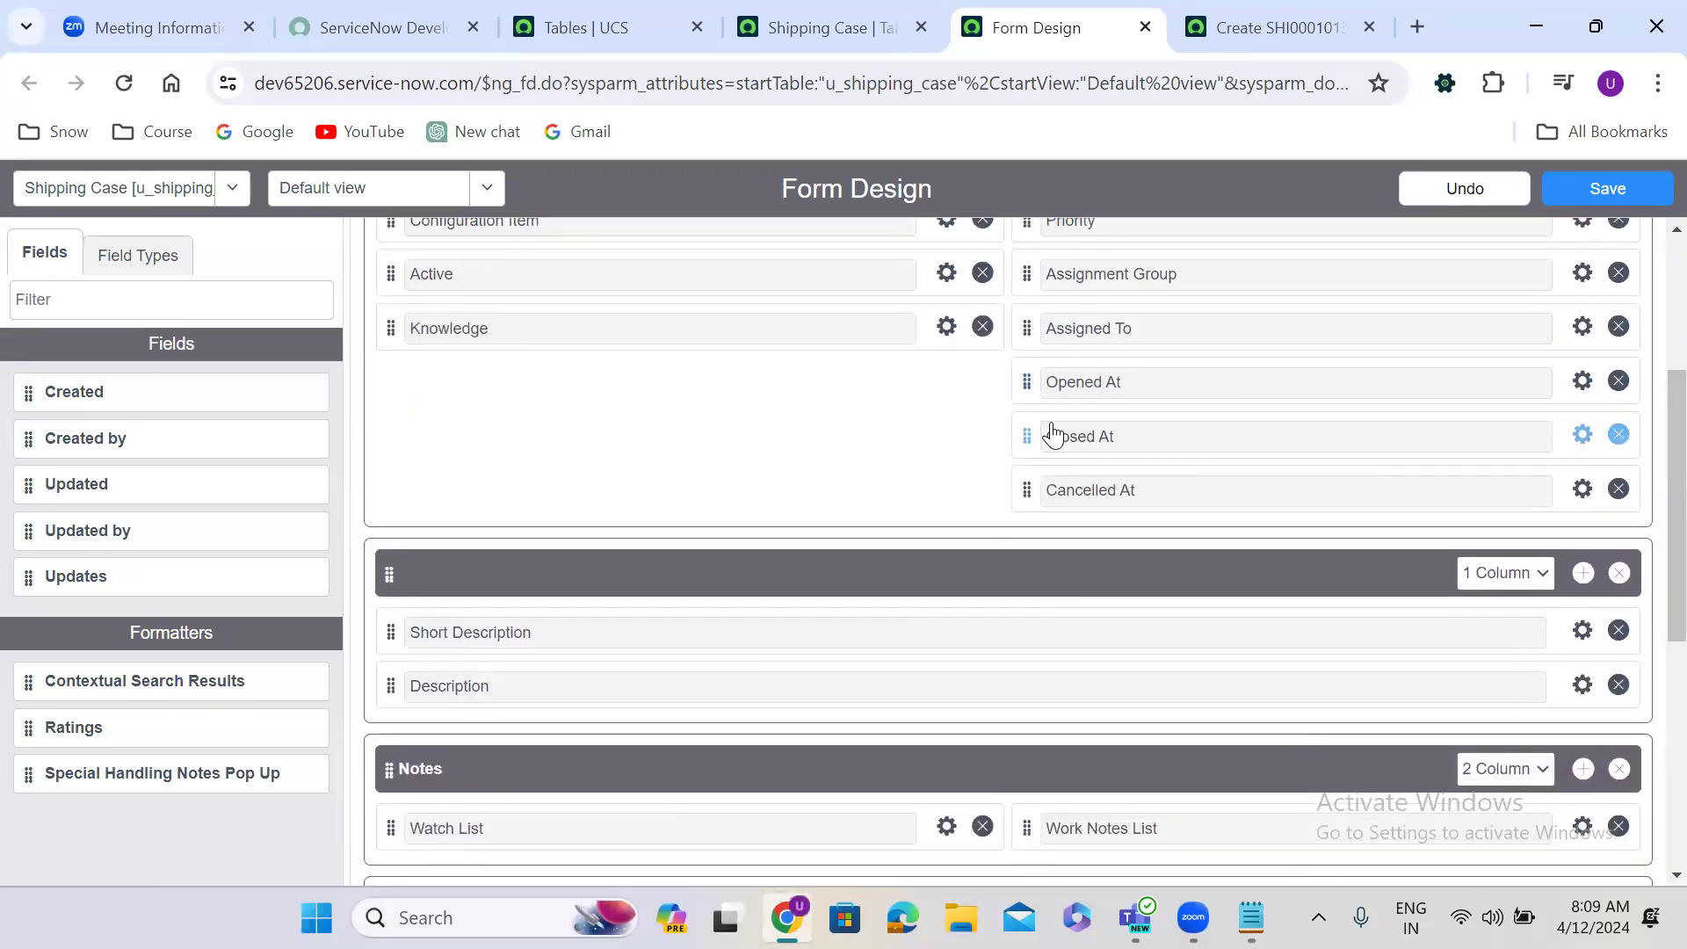
{"action": "left_click_drag", "start_coordinate": [1026, 435], "coordinate": [403, 665]}
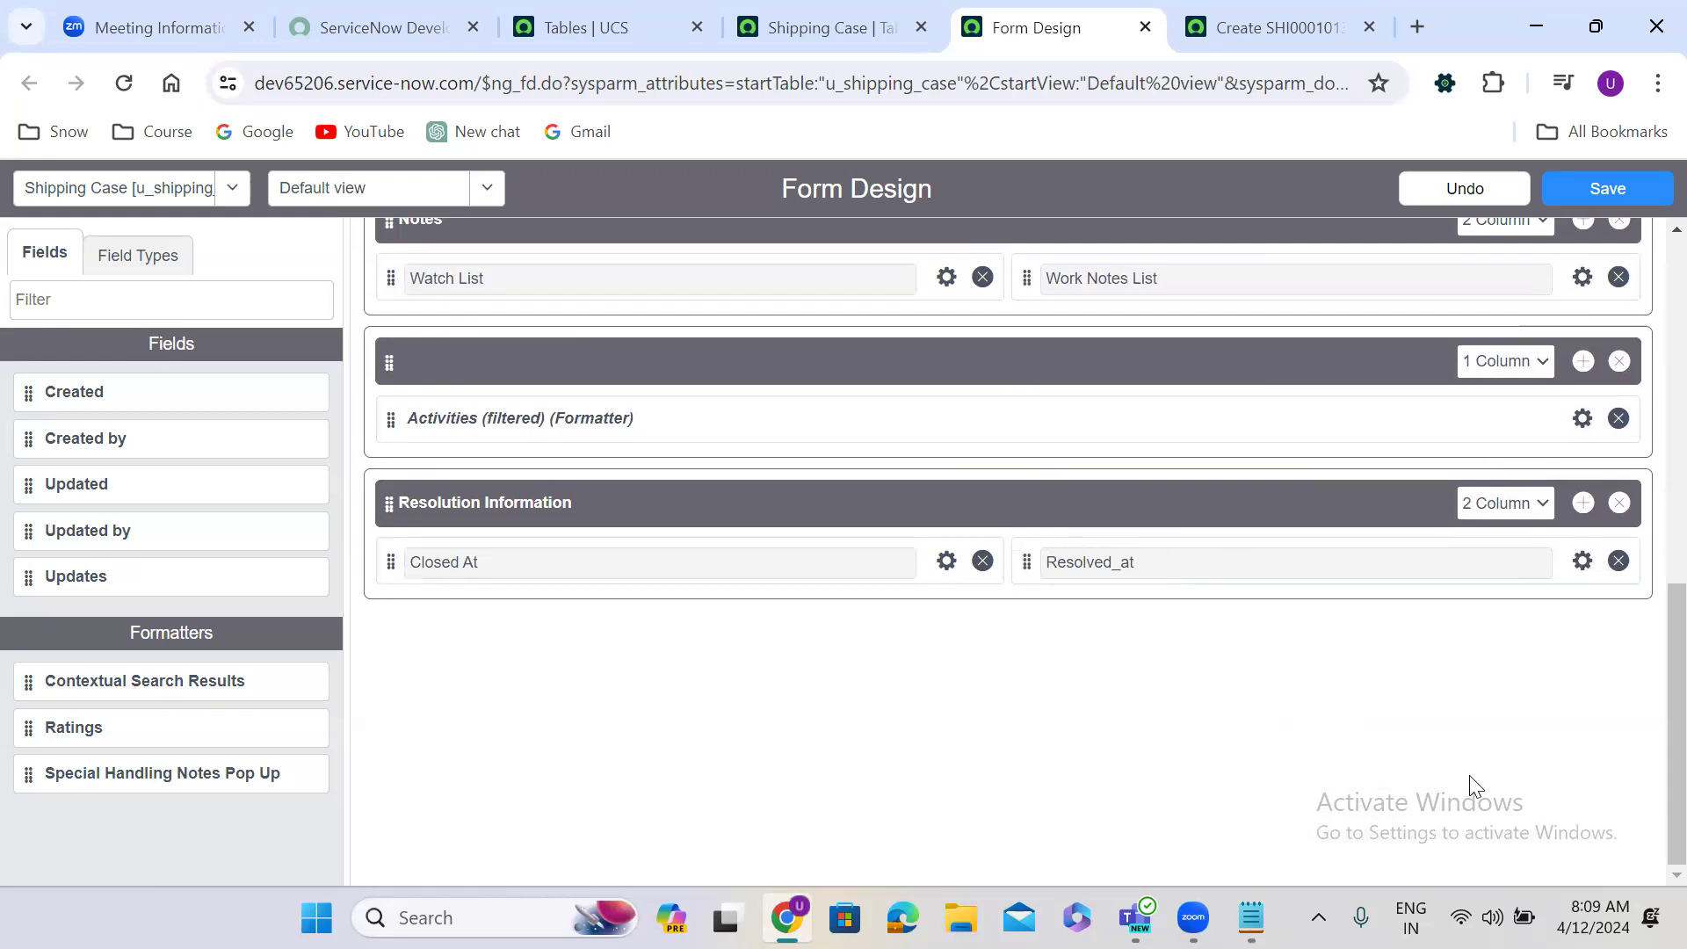
{"action": "scroll", "coordinate": [1647, 746], "scroll_direction": "up", "scroll_amount": 7}
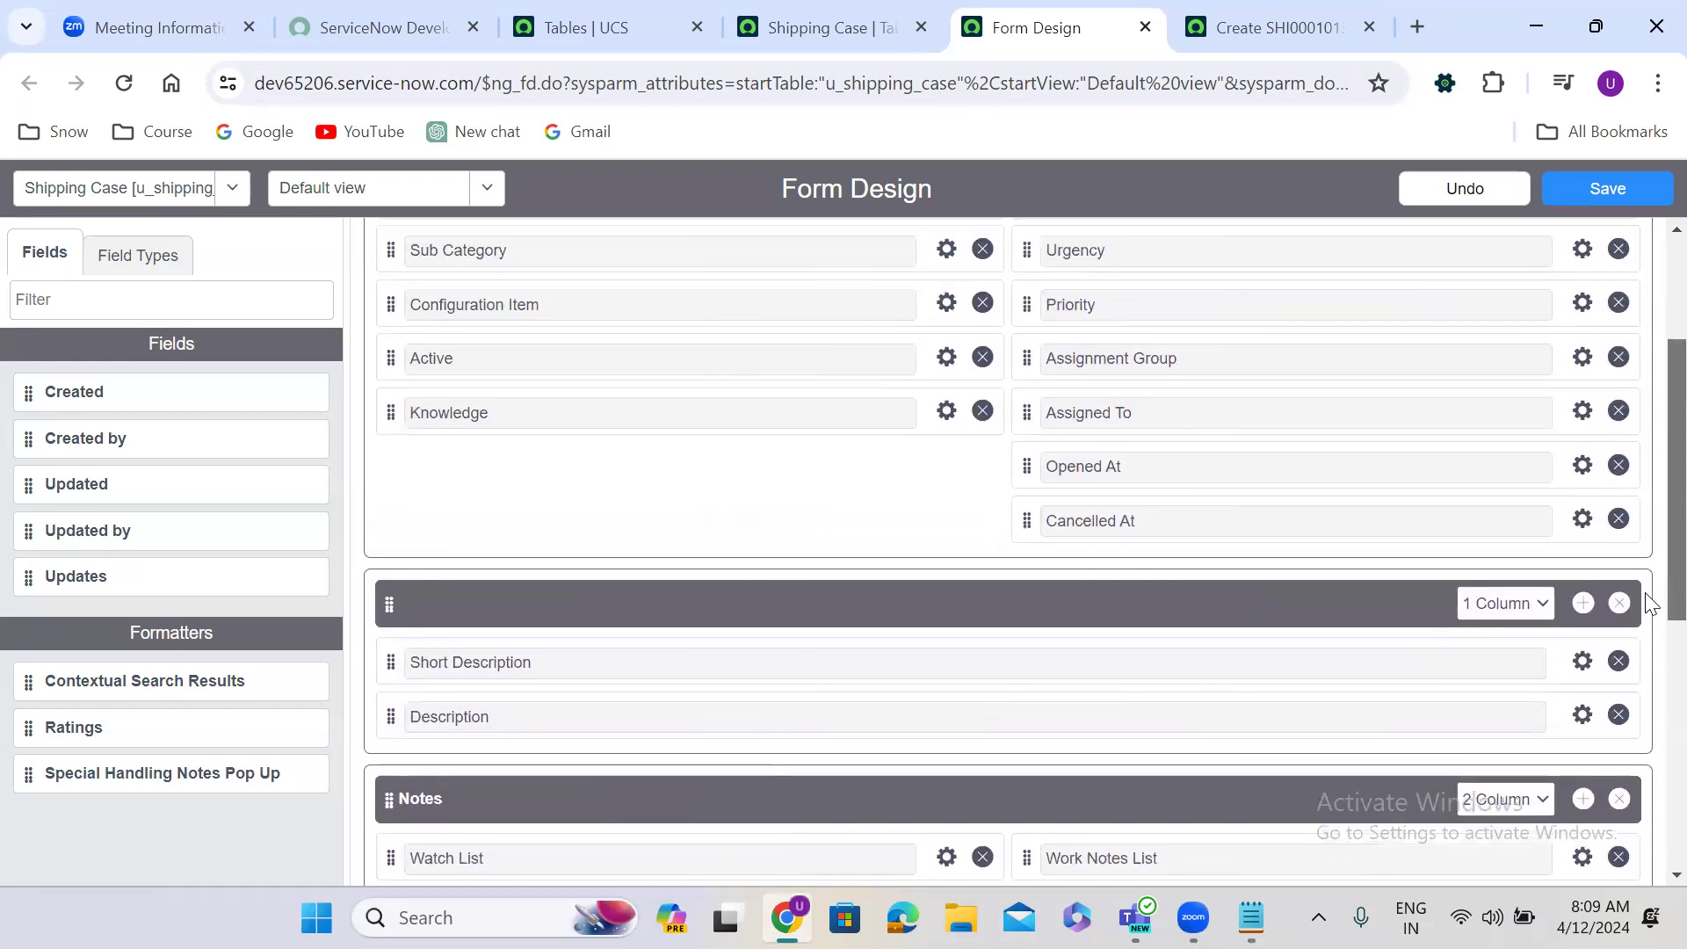
{"action": "left_click_drag", "start_coordinate": [1026, 517], "coordinate": [1057, 614]}
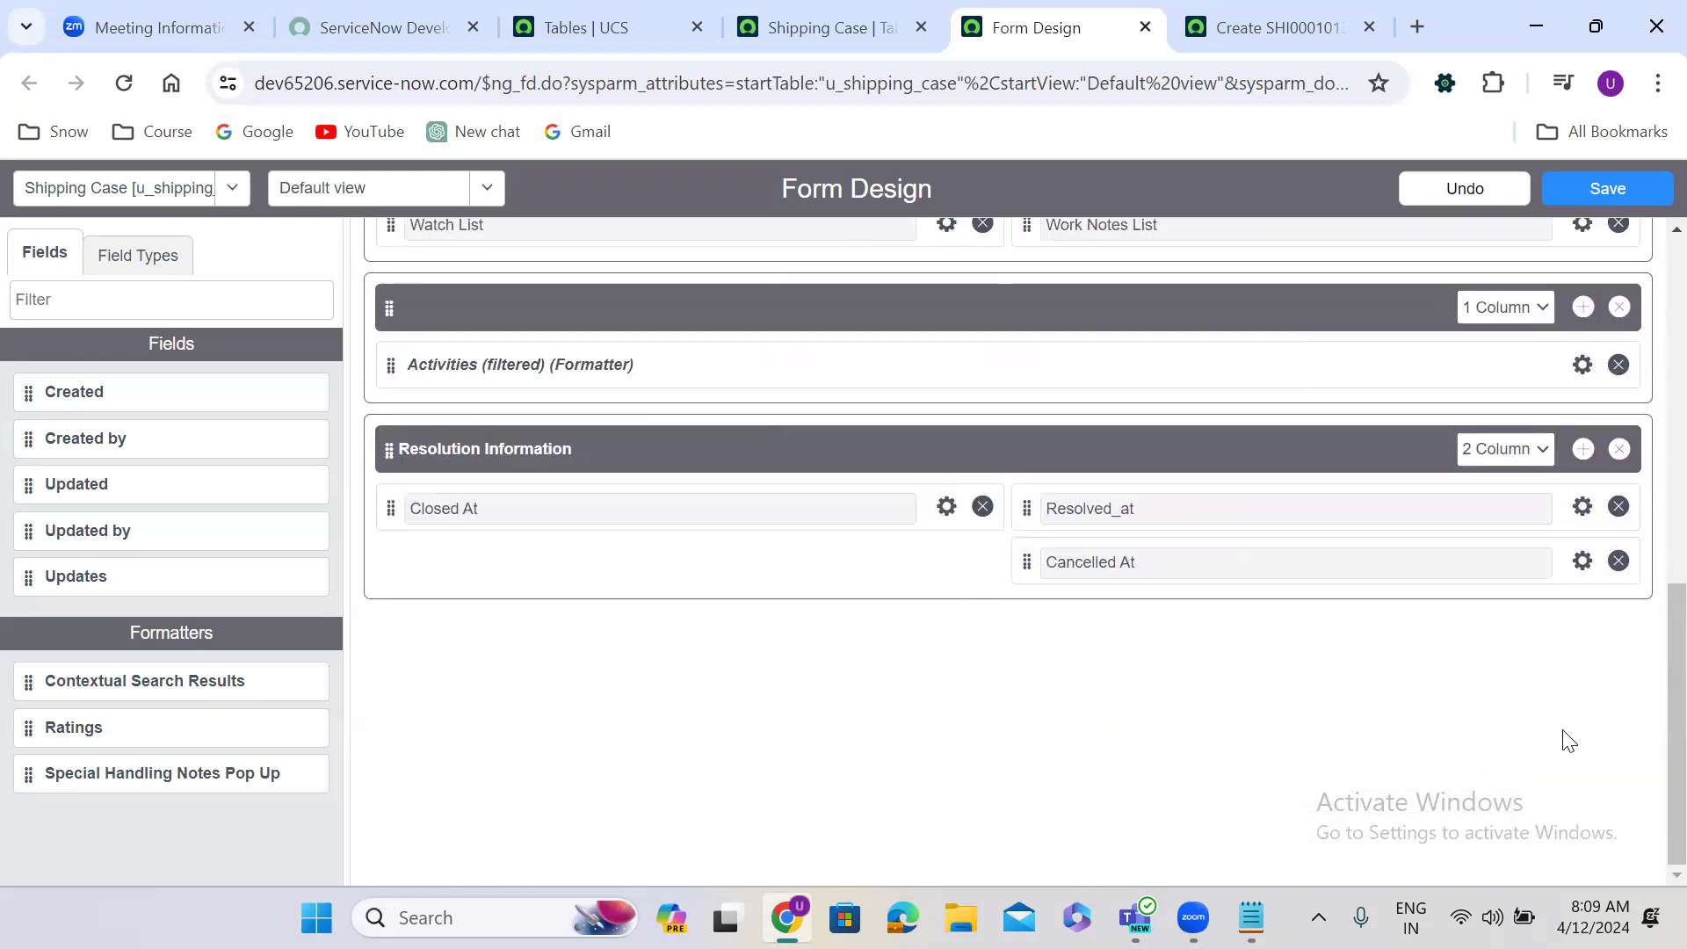
{"action": "left_click_drag", "start_coordinate": [1669, 819], "coordinate": [1650, 584]}
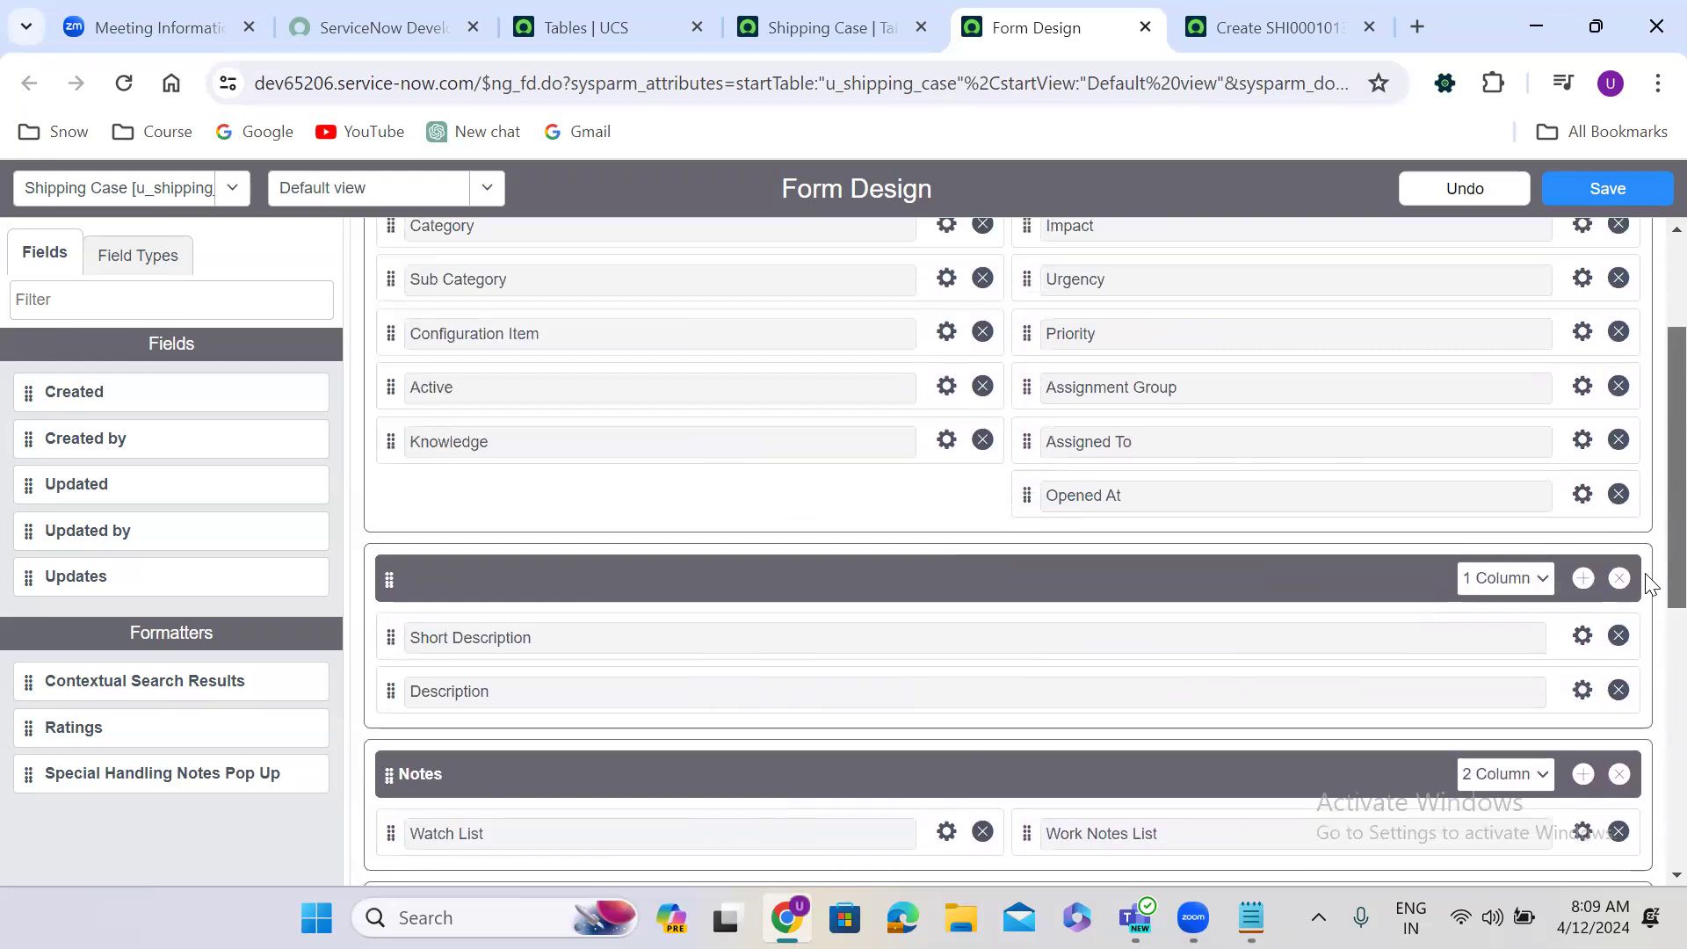
{"action": "left_click_drag", "start_coordinate": [1026, 494], "coordinate": [403, 693]}
{"action": "scroll", "coordinate": [407, 698], "scroll_direction": "down", "scroll_amount": 2}
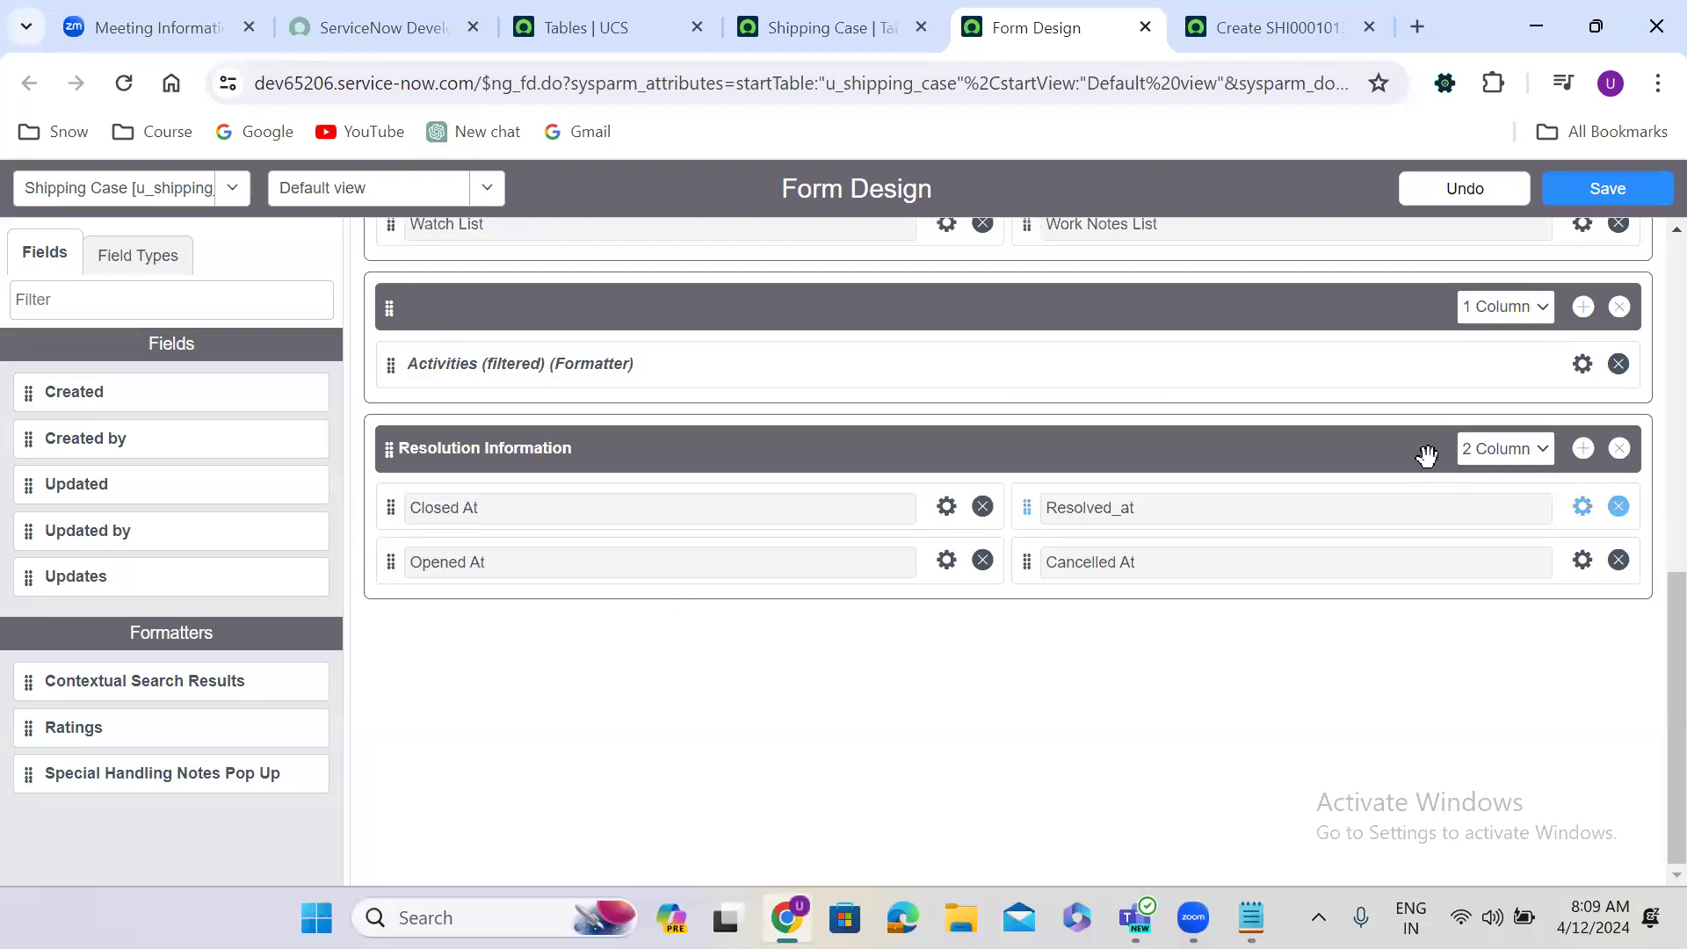
Add a two-column section named System Information below the Resolution Information section.
{"action": "left_click", "coordinate": [1582, 448]}
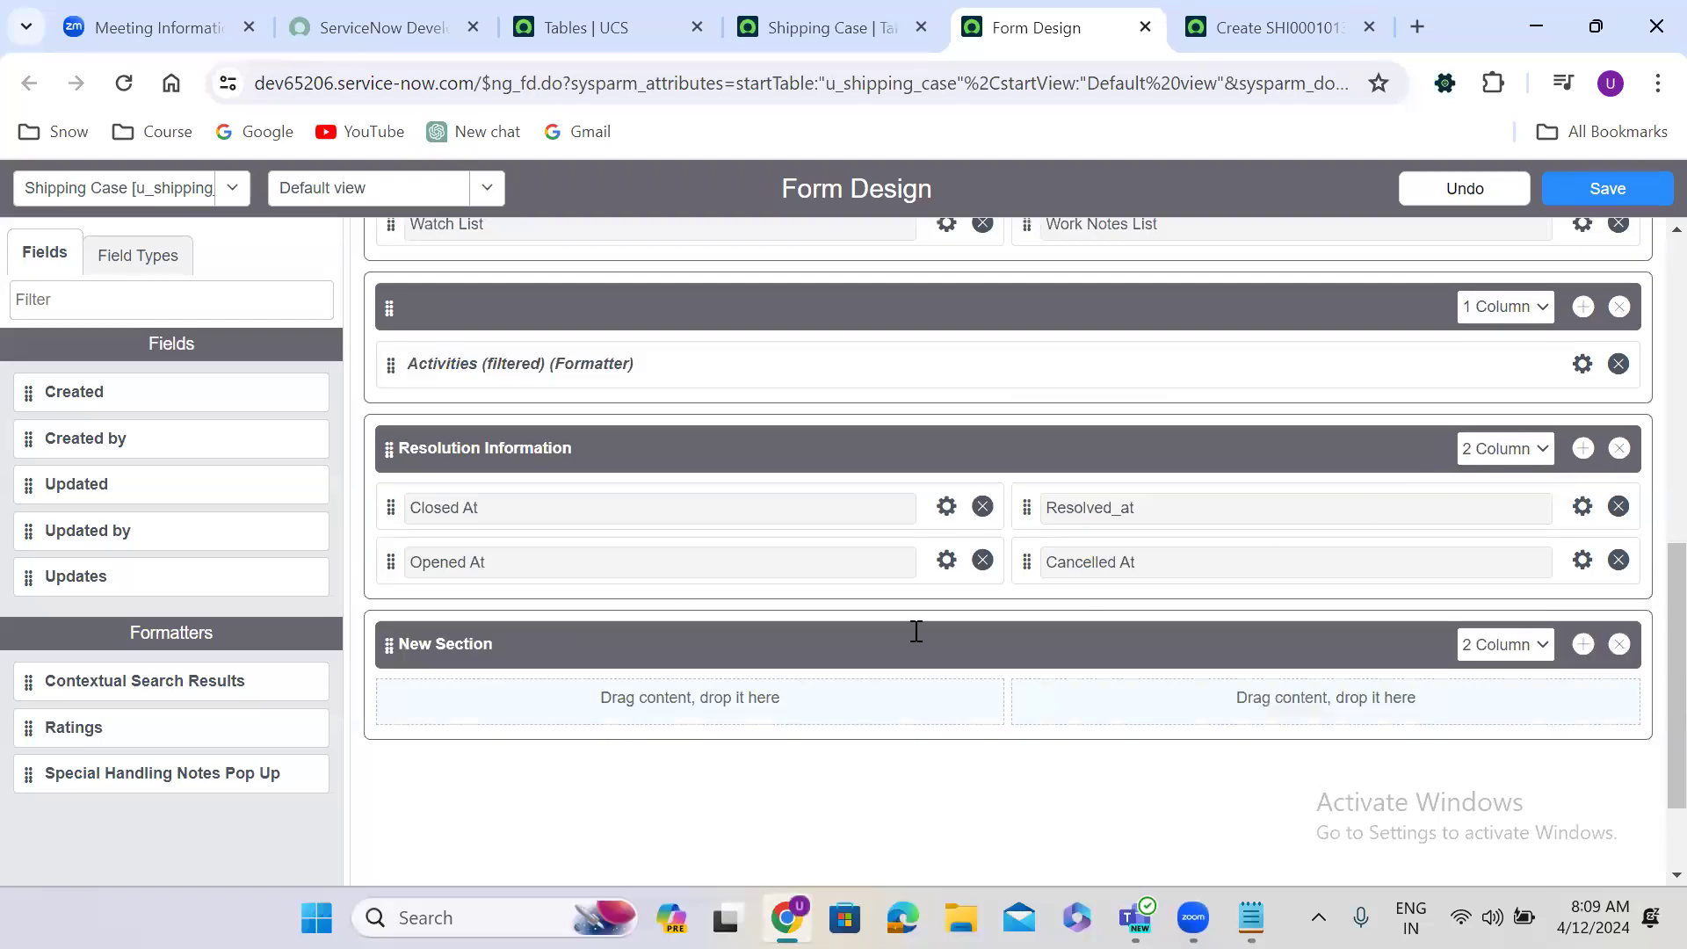
{"action": "left_click", "coordinate": [533, 647]}
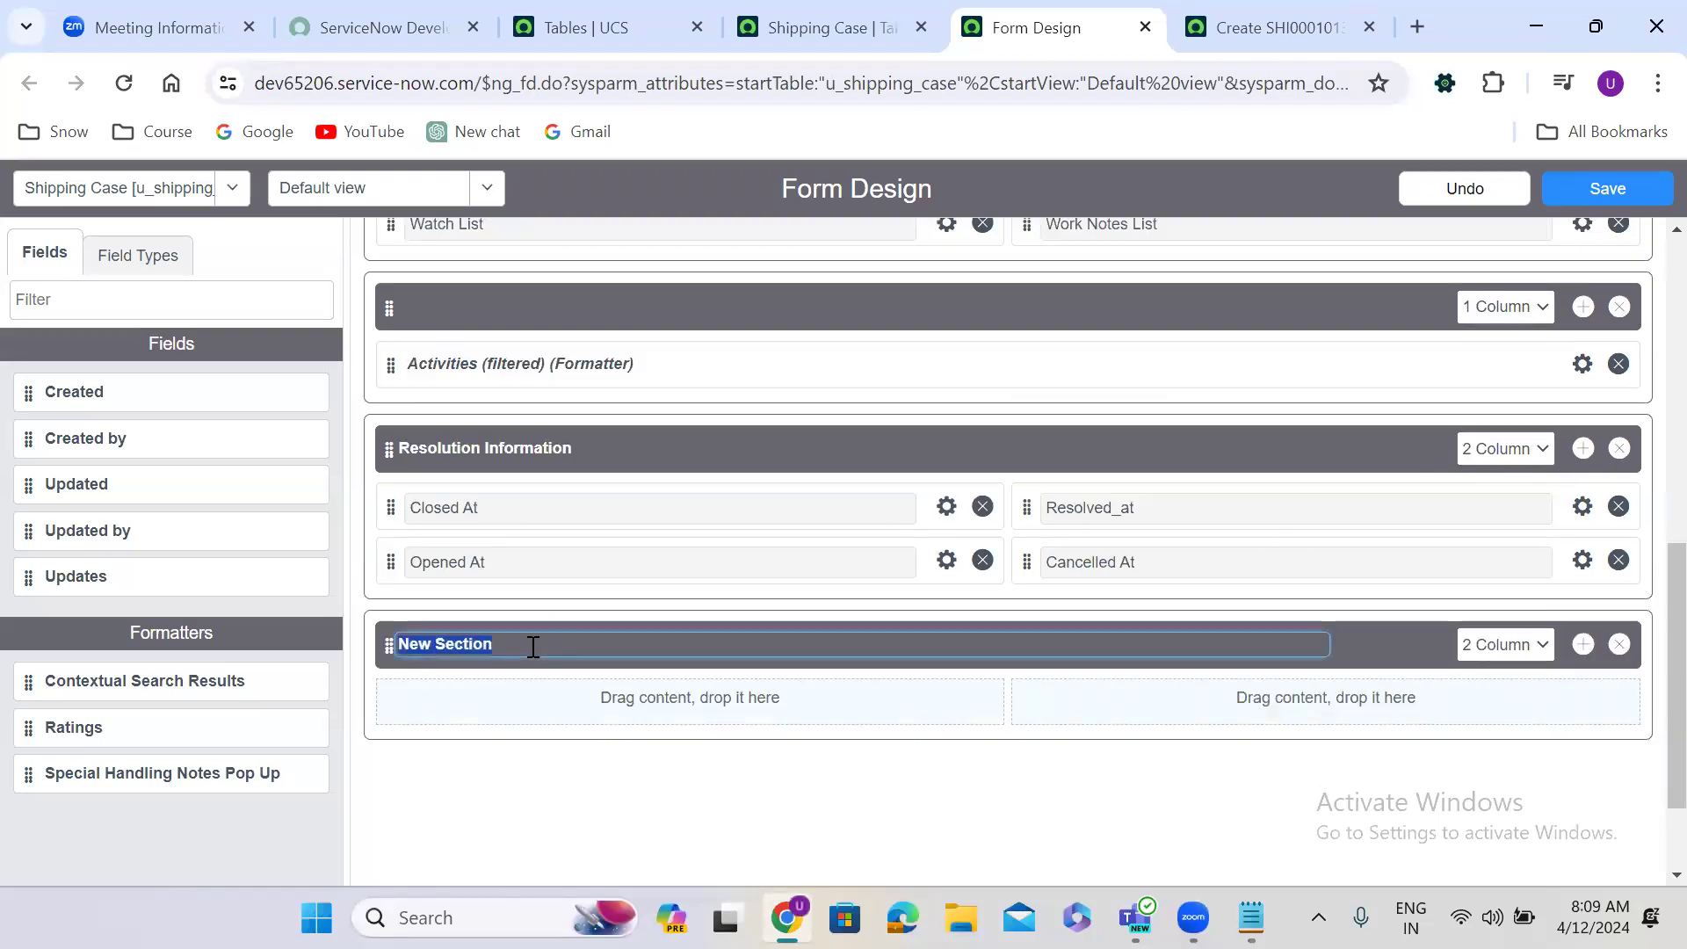
{"action": "type", "text": "Sys"}
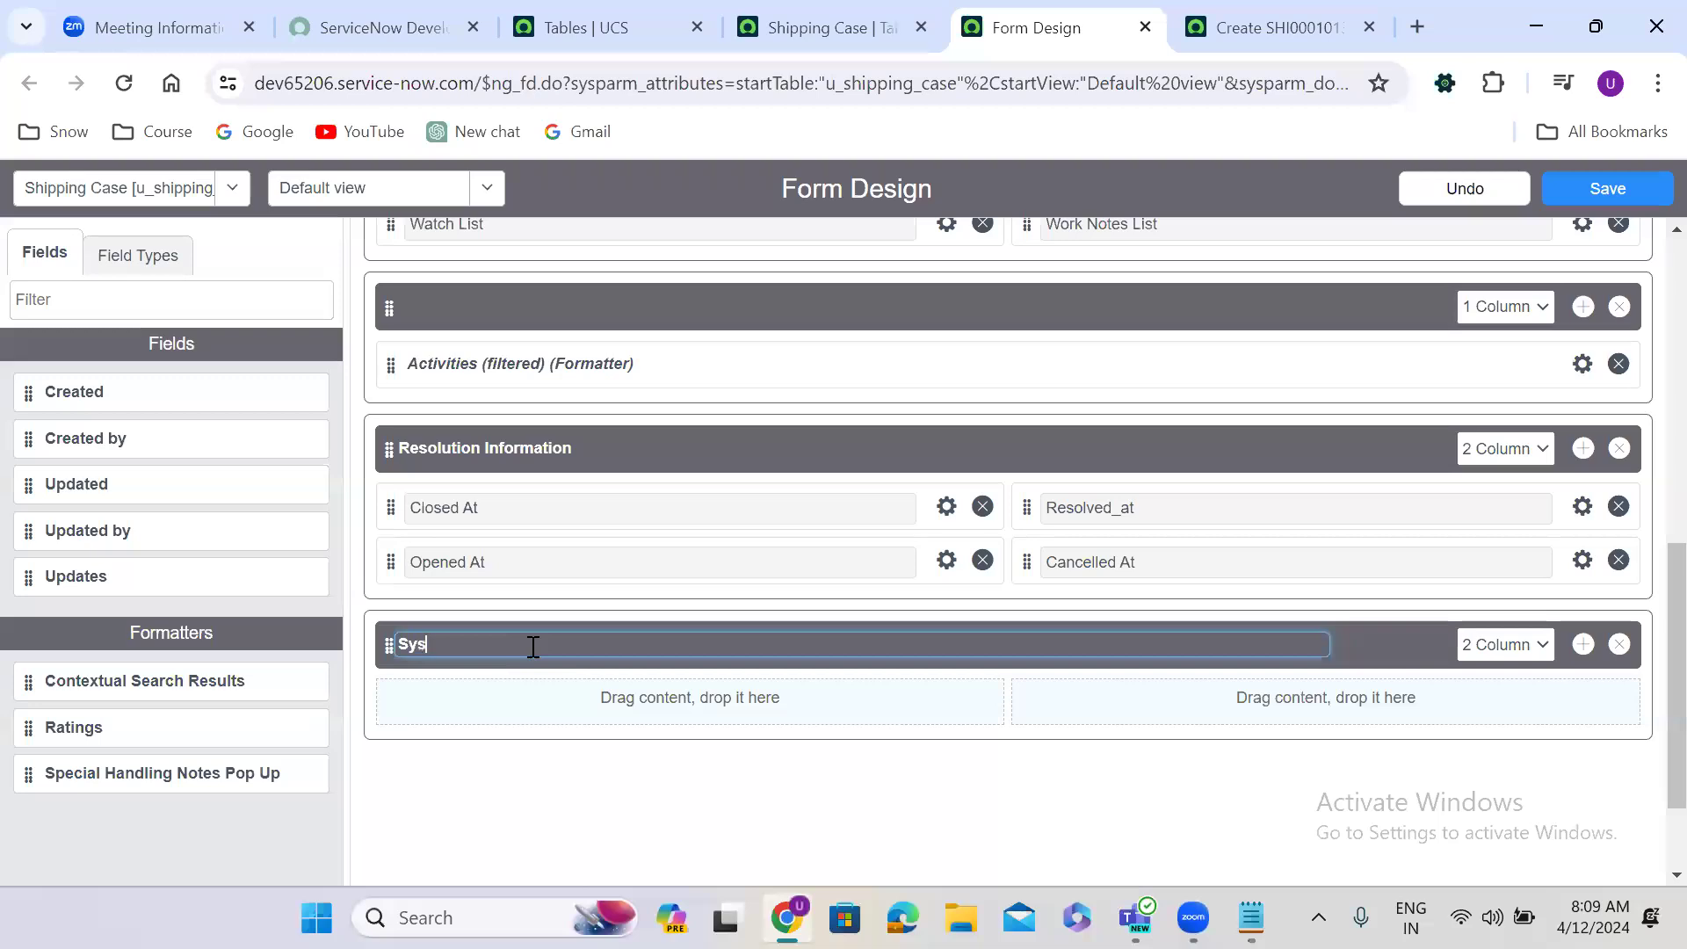
{"action": "type", "text": "tem Informat"}
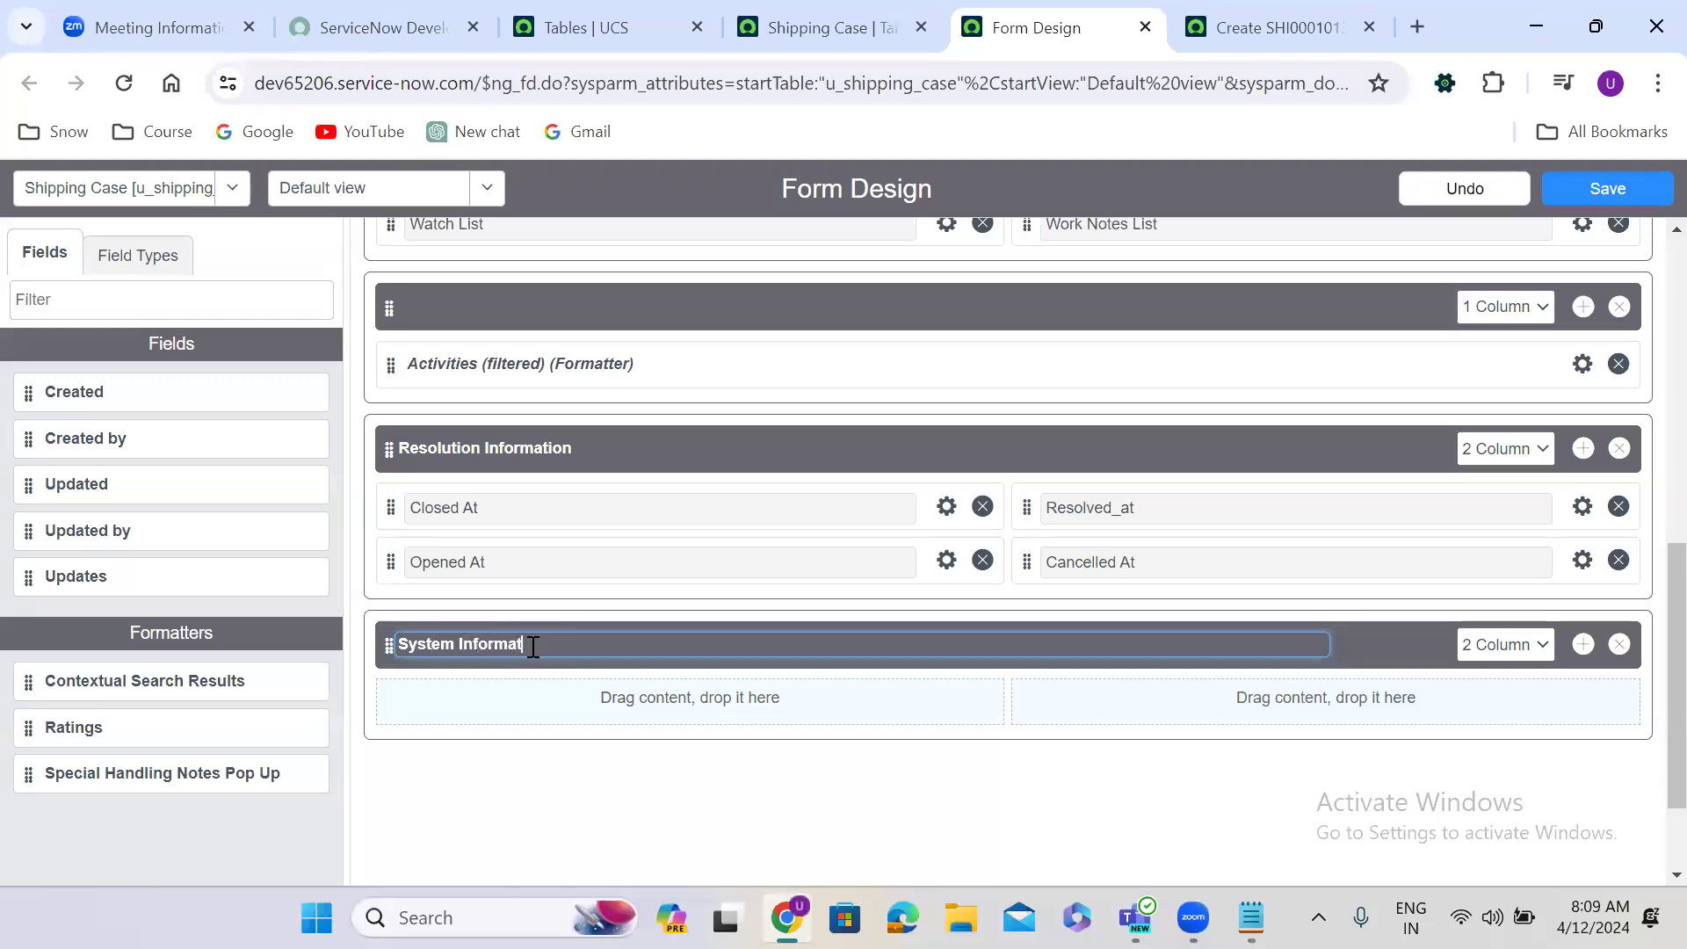
{"action": "type", "text": "ion"}
{"action": "left_click", "coordinate": [585, 782]}
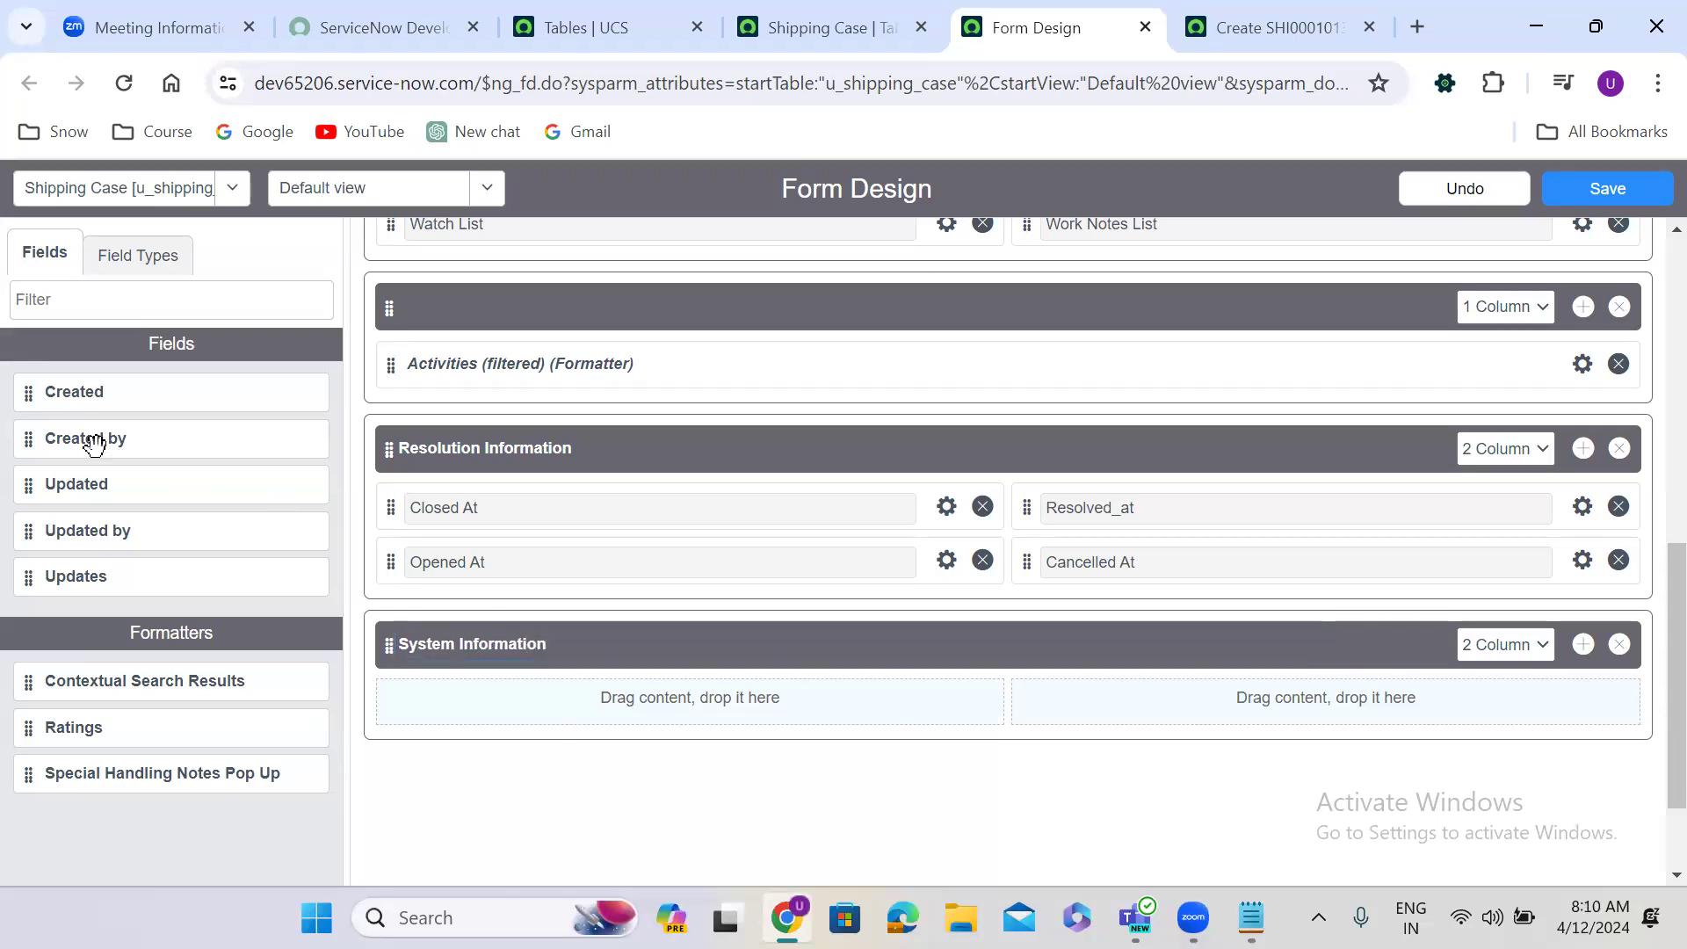
Place Created and Created by in System Information's first column and Updated, Updated by and Updates in its second, and save the form design.
{"action": "left_click_drag", "start_coordinate": [26, 395], "coordinate": [415, 703]}
{"action": "left_click_drag", "start_coordinate": [27, 386], "coordinate": [439, 569]}
{"action": "left_click_drag", "start_coordinate": [38, 380], "coordinate": [1155, 525]}
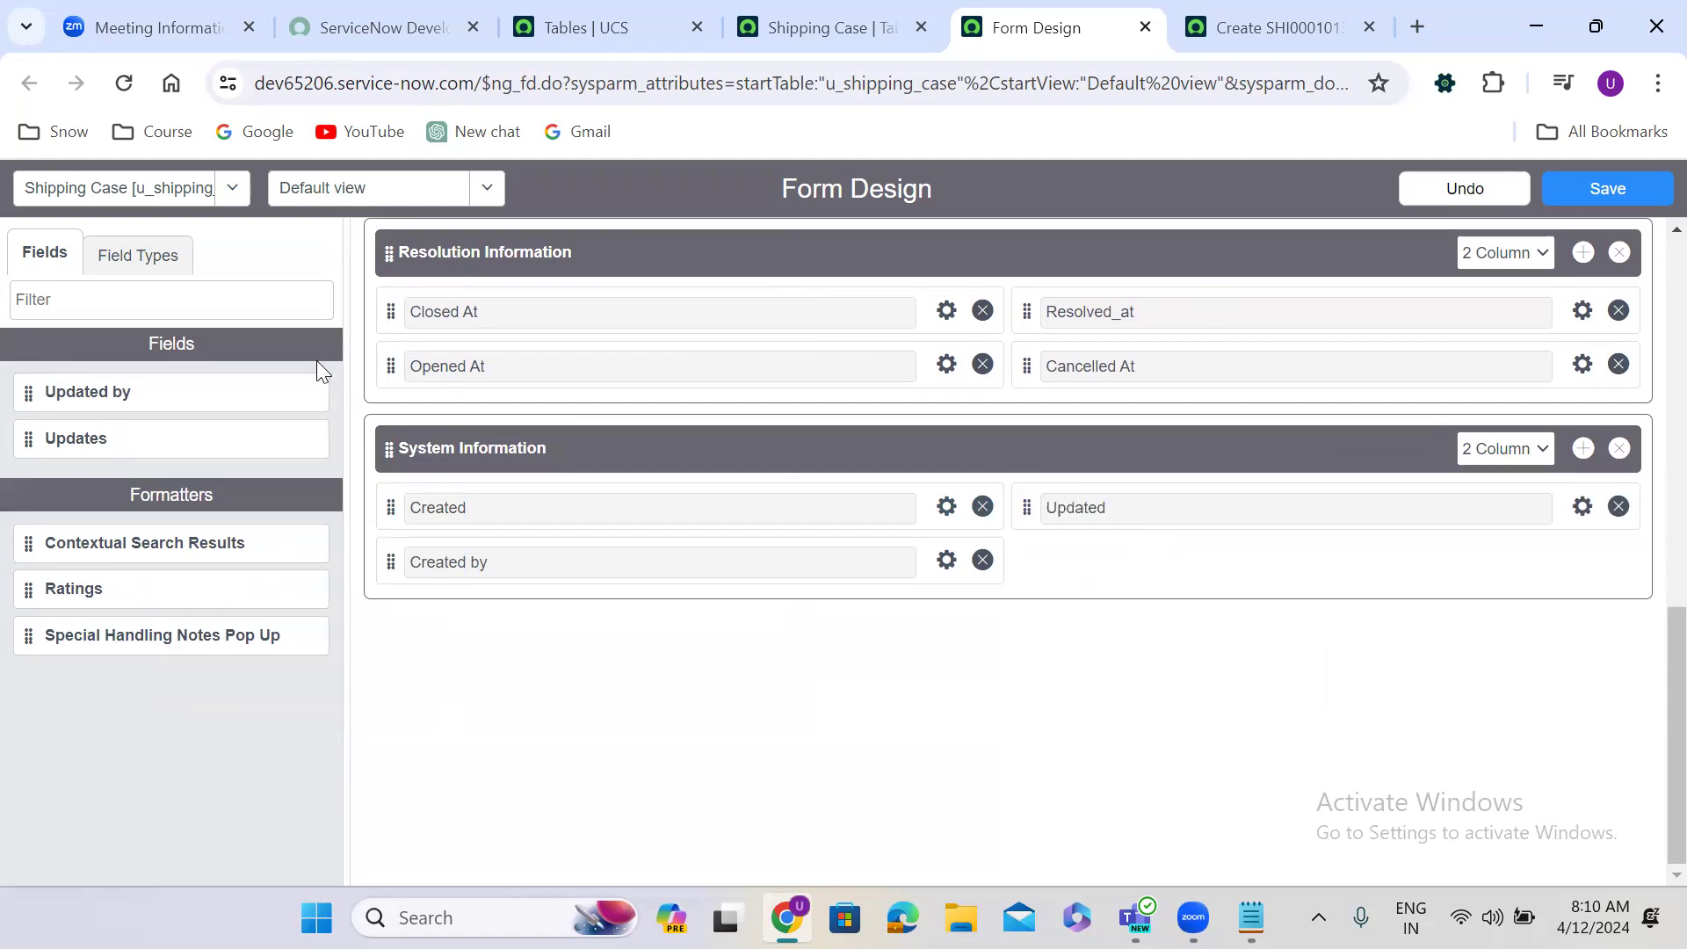
{"action": "left_click_drag", "start_coordinate": [35, 391], "coordinate": [1050, 557]}
{"action": "left_click_drag", "start_coordinate": [32, 391], "coordinate": [1065, 559]}
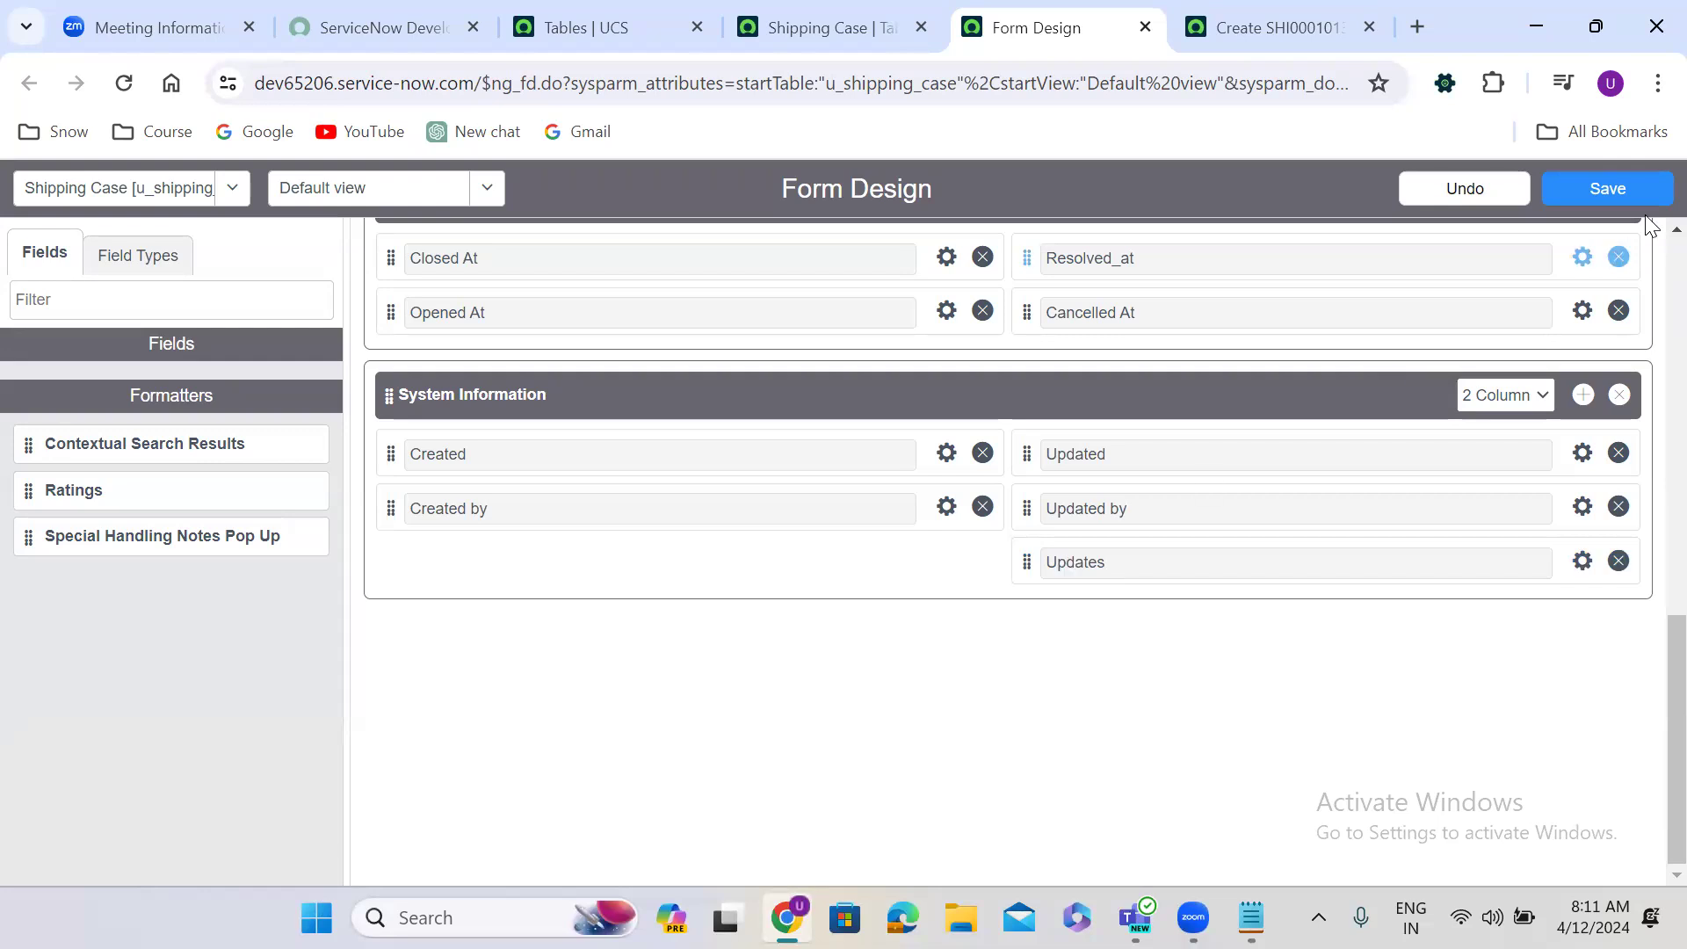
{"action": "left_click", "coordinate": [1600, 190]}
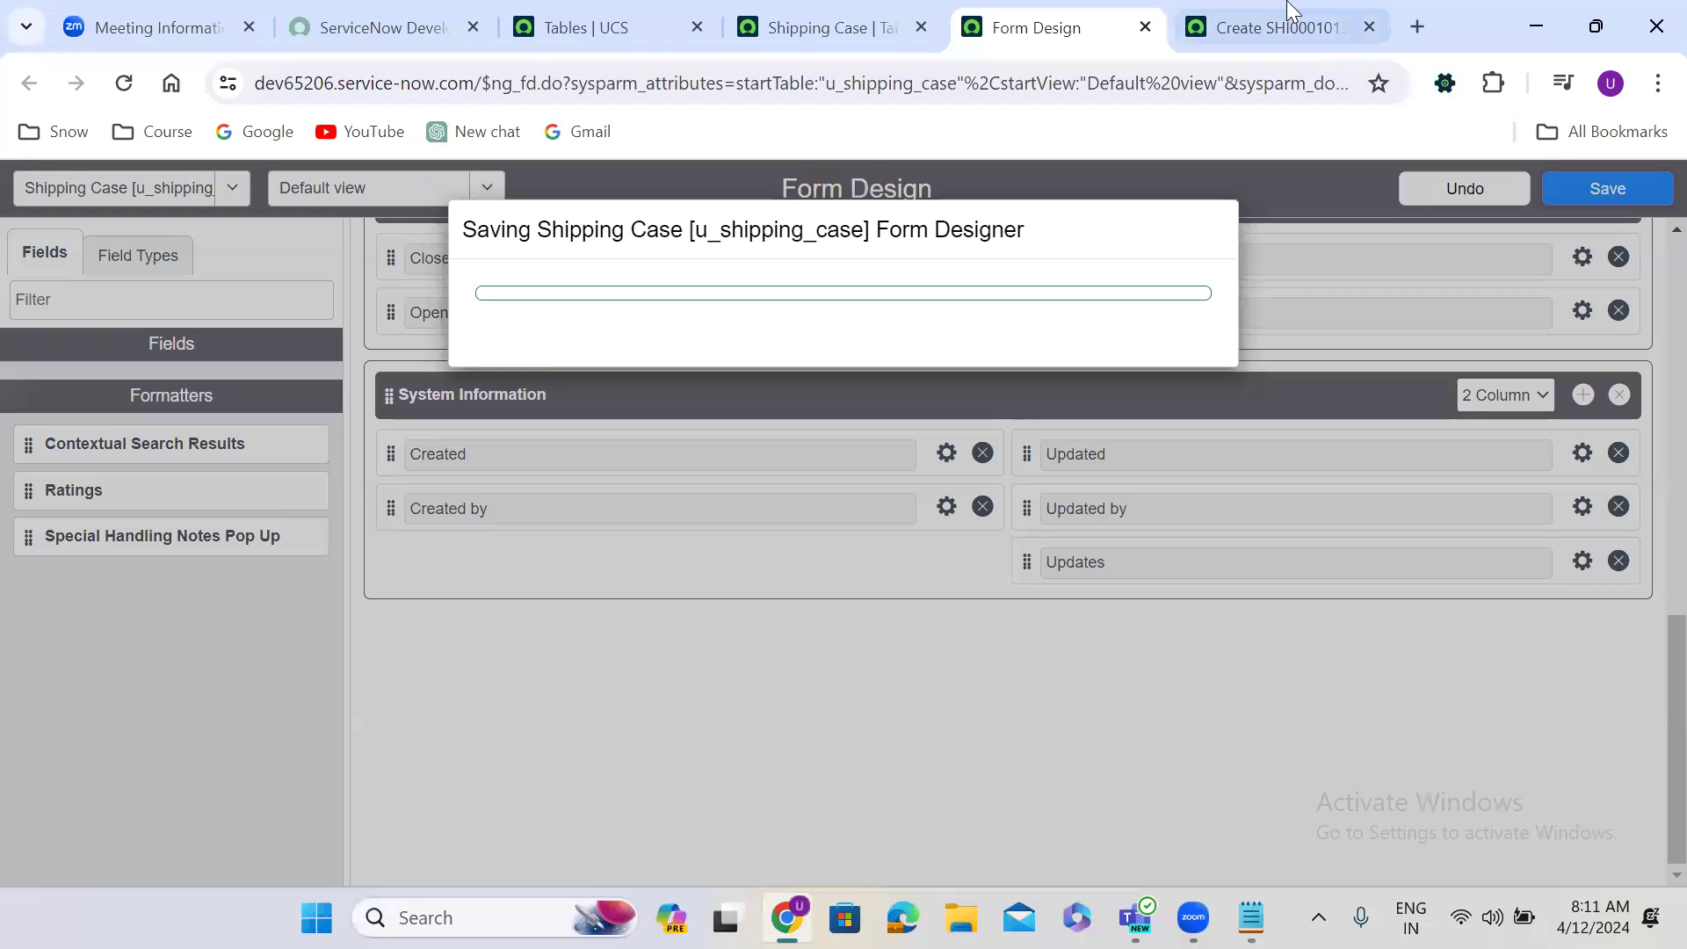
Reload the new Shipping Case record form and examine its revised layout and its Number field.
{"action": "left_click", "coordinate": [1278, 27]}
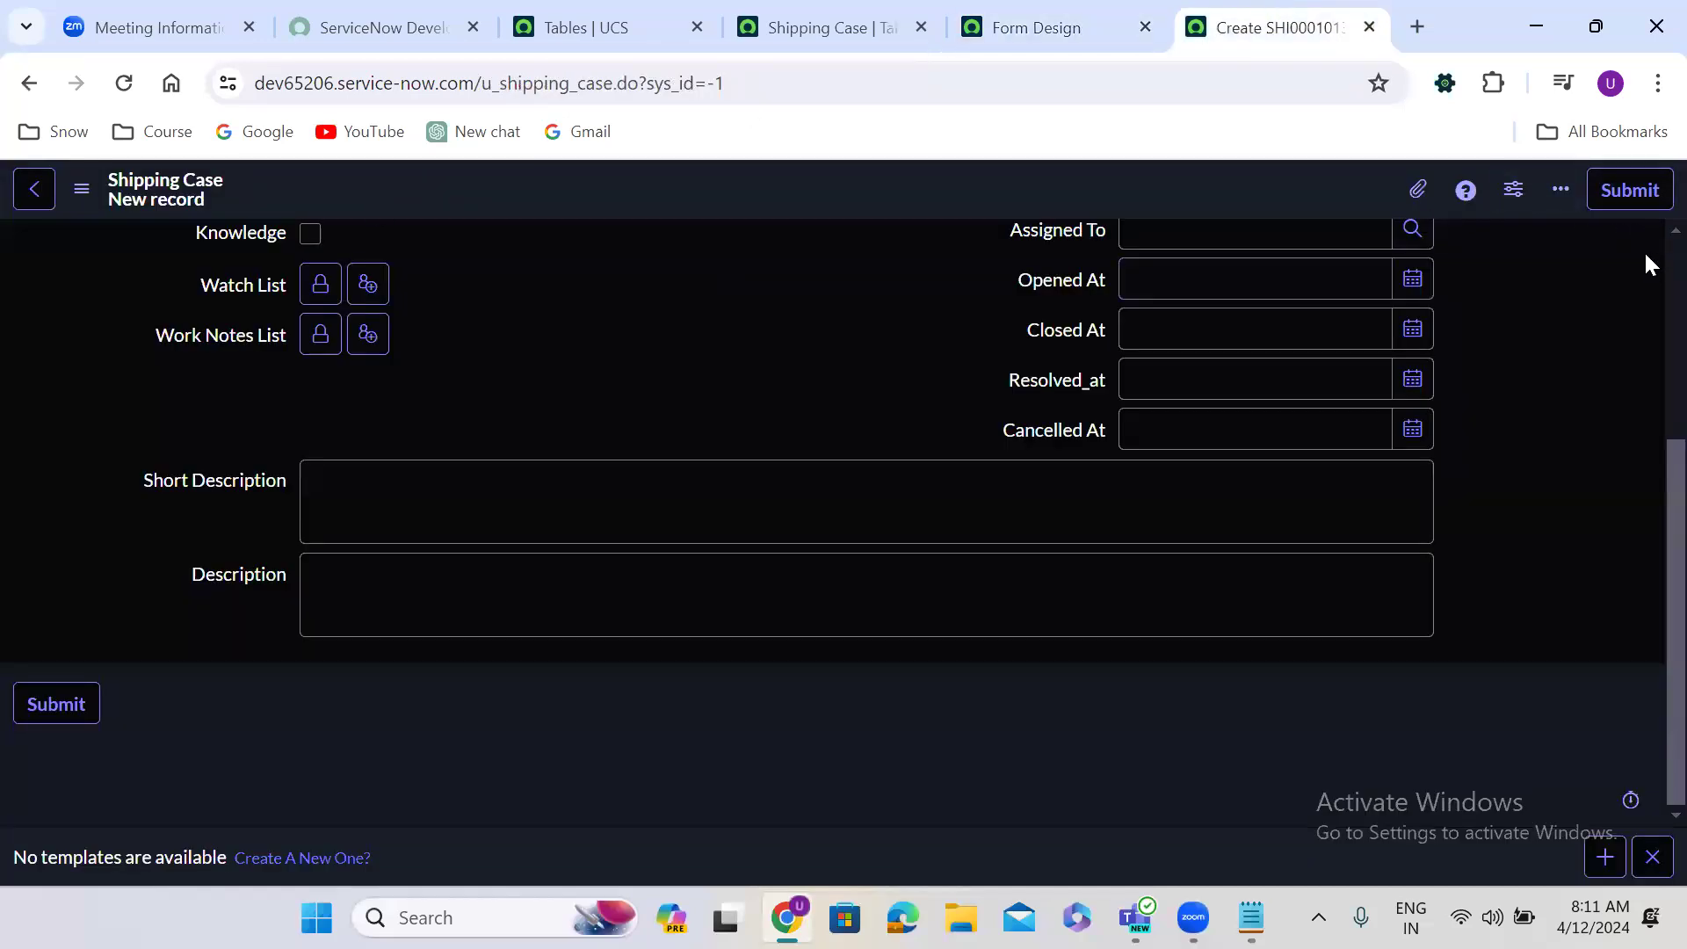
{"action": "scroll", "coordinate": [1642, 249], "scroll_direction": "up", "scroll_amount": 5}
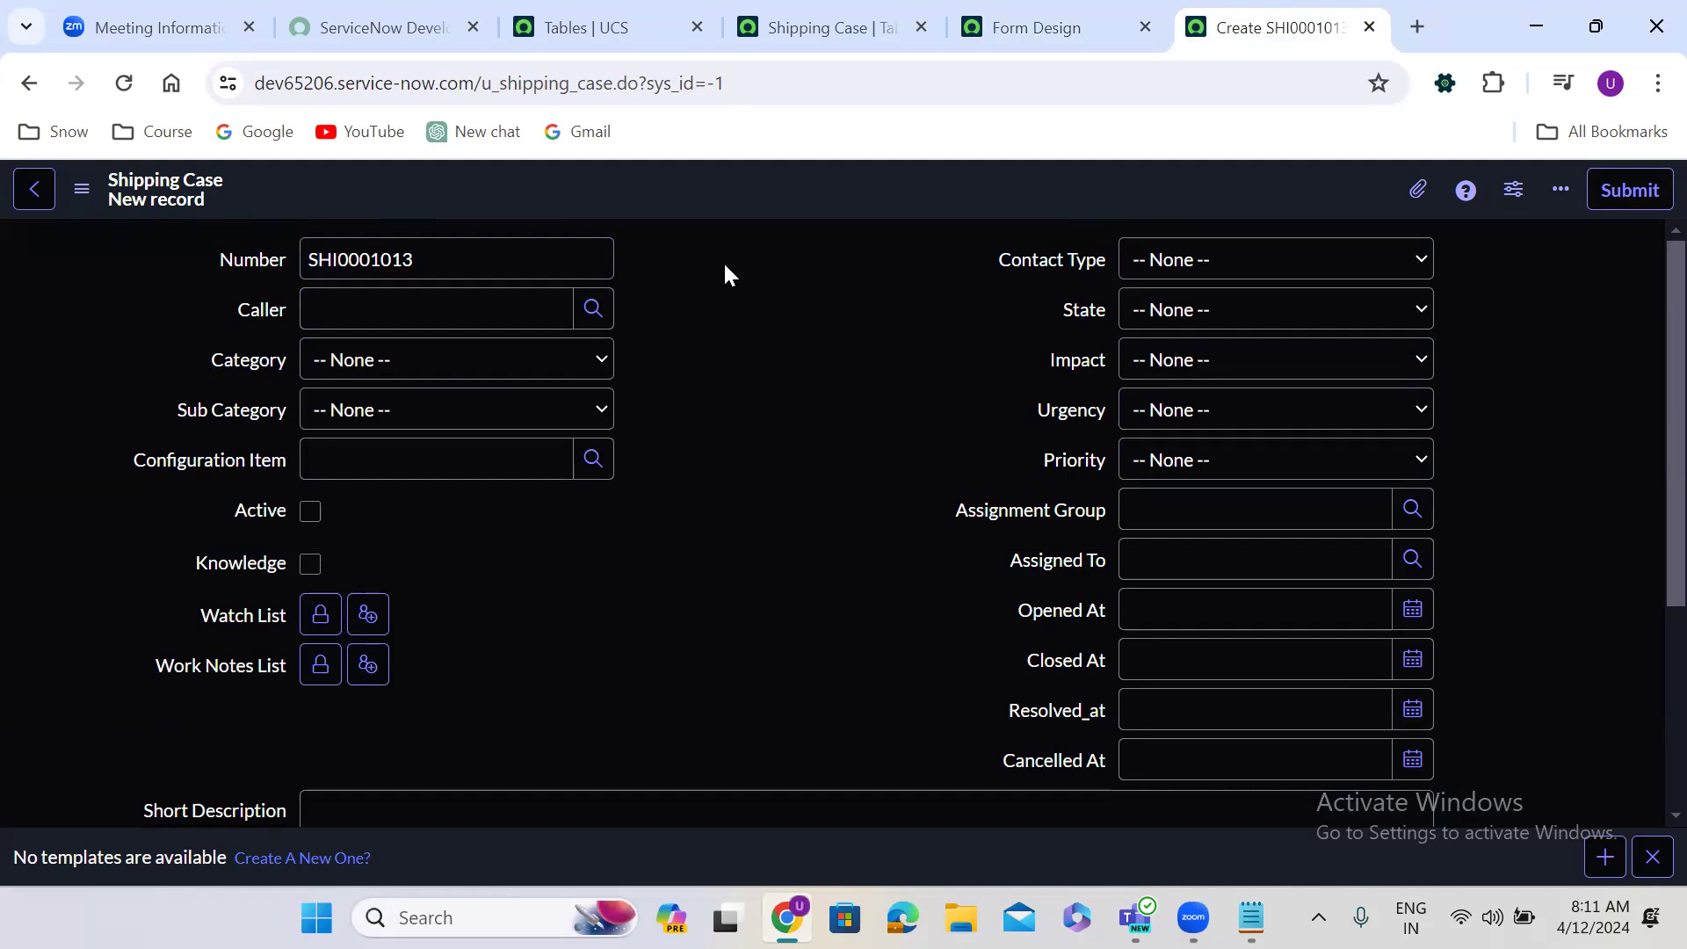
{"action": "left_click", "coordinate": [124, 83]}
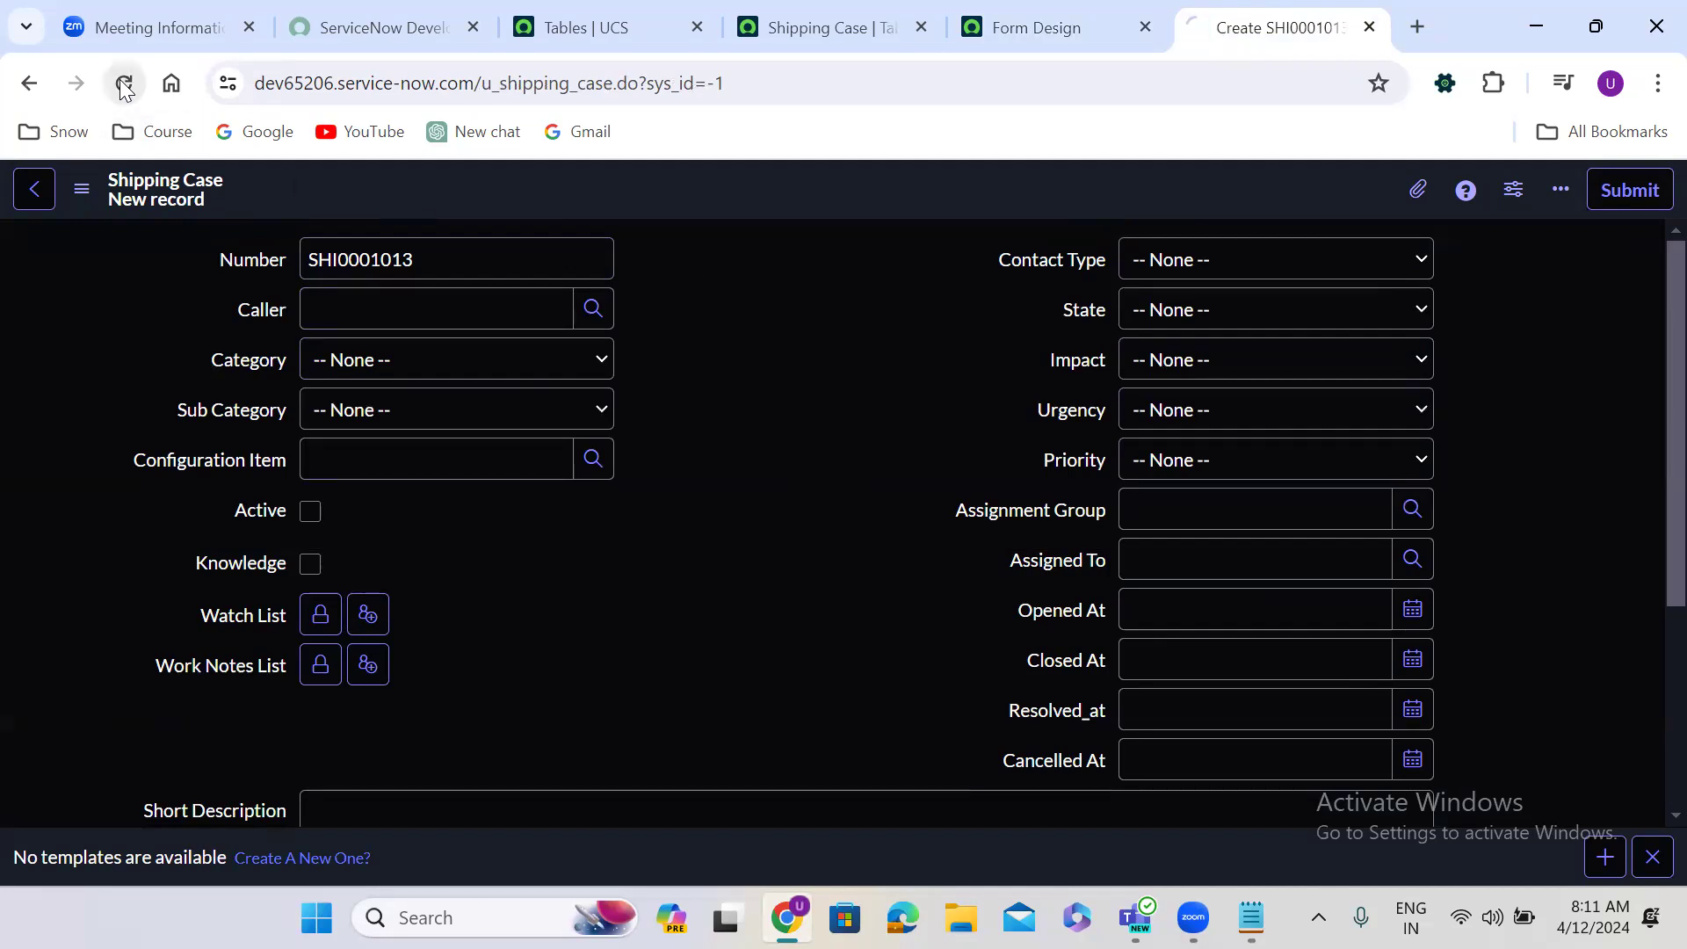
{"action": "double_click", "coordinate": [387, 276]}
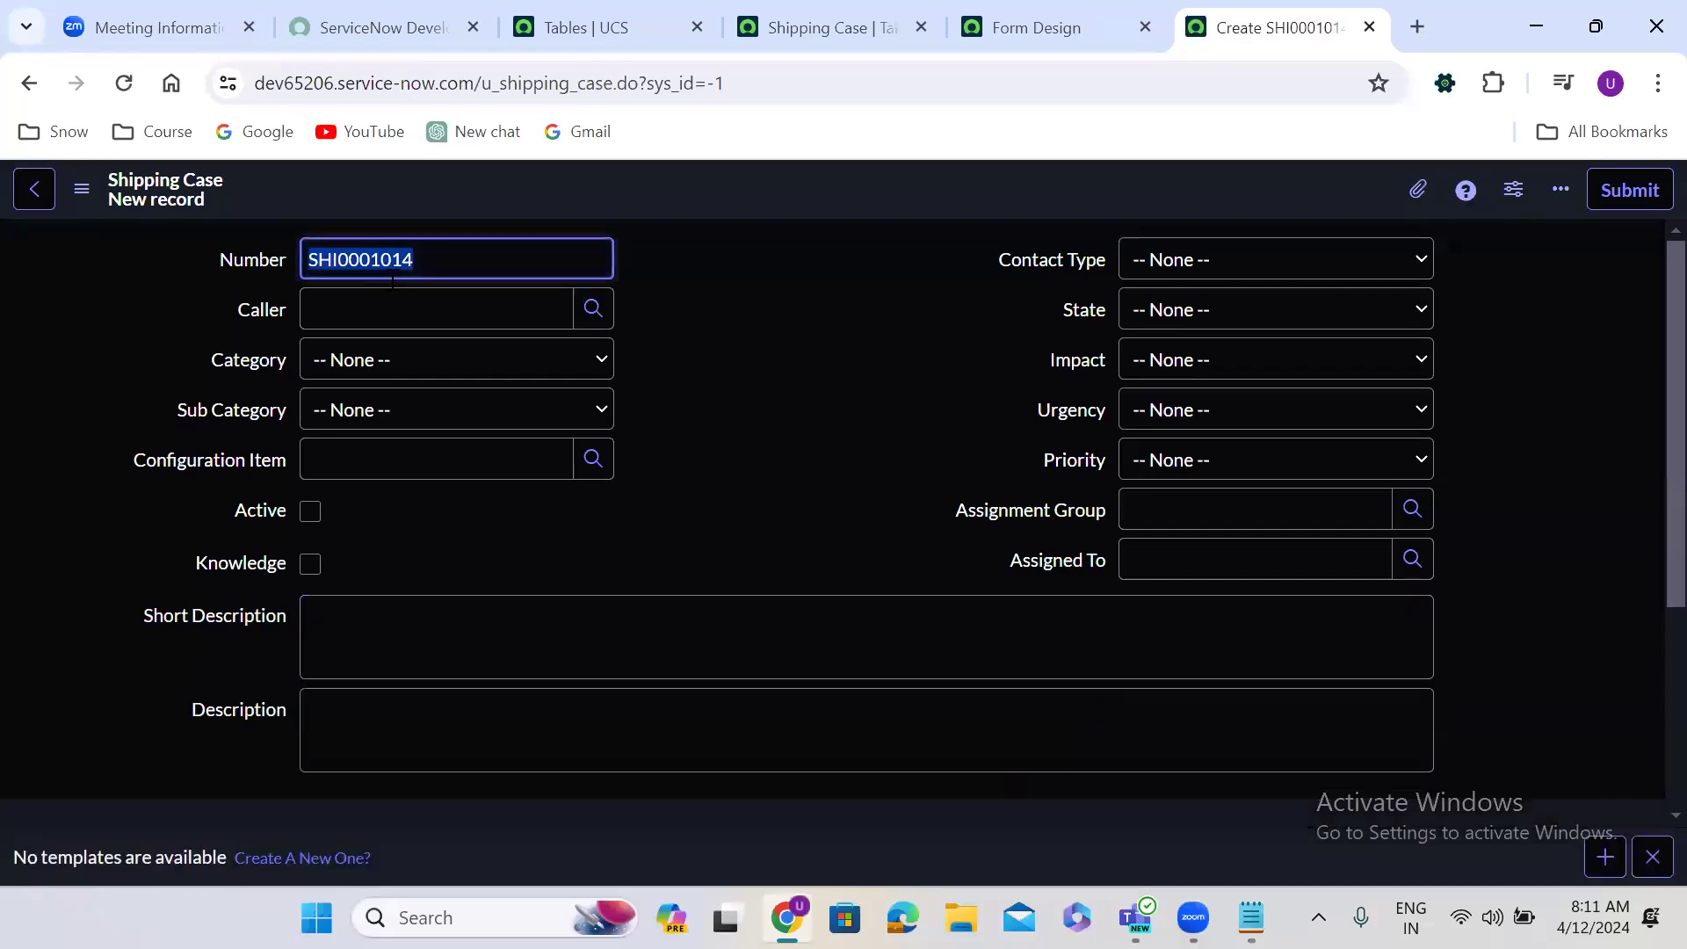
{"action": "left_click", "coordinate": [124, 83]}
{"action": "left_click", "coordinate": [673, 267]}
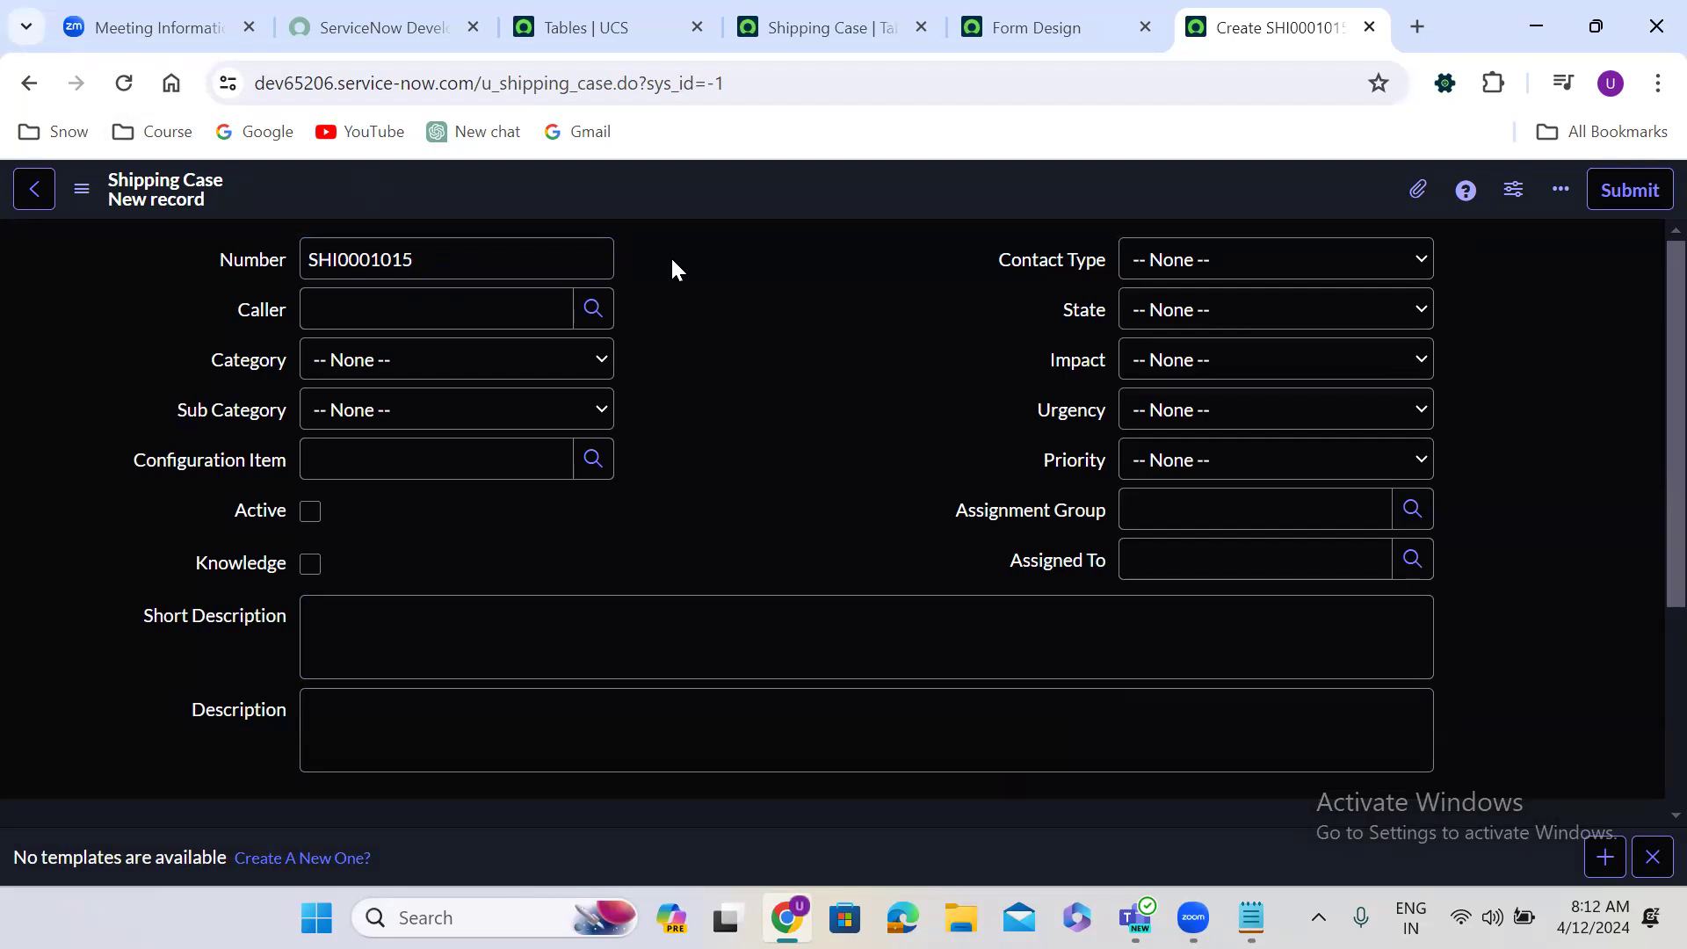
{"action": "double_click", "coordinate": [450, 255]}
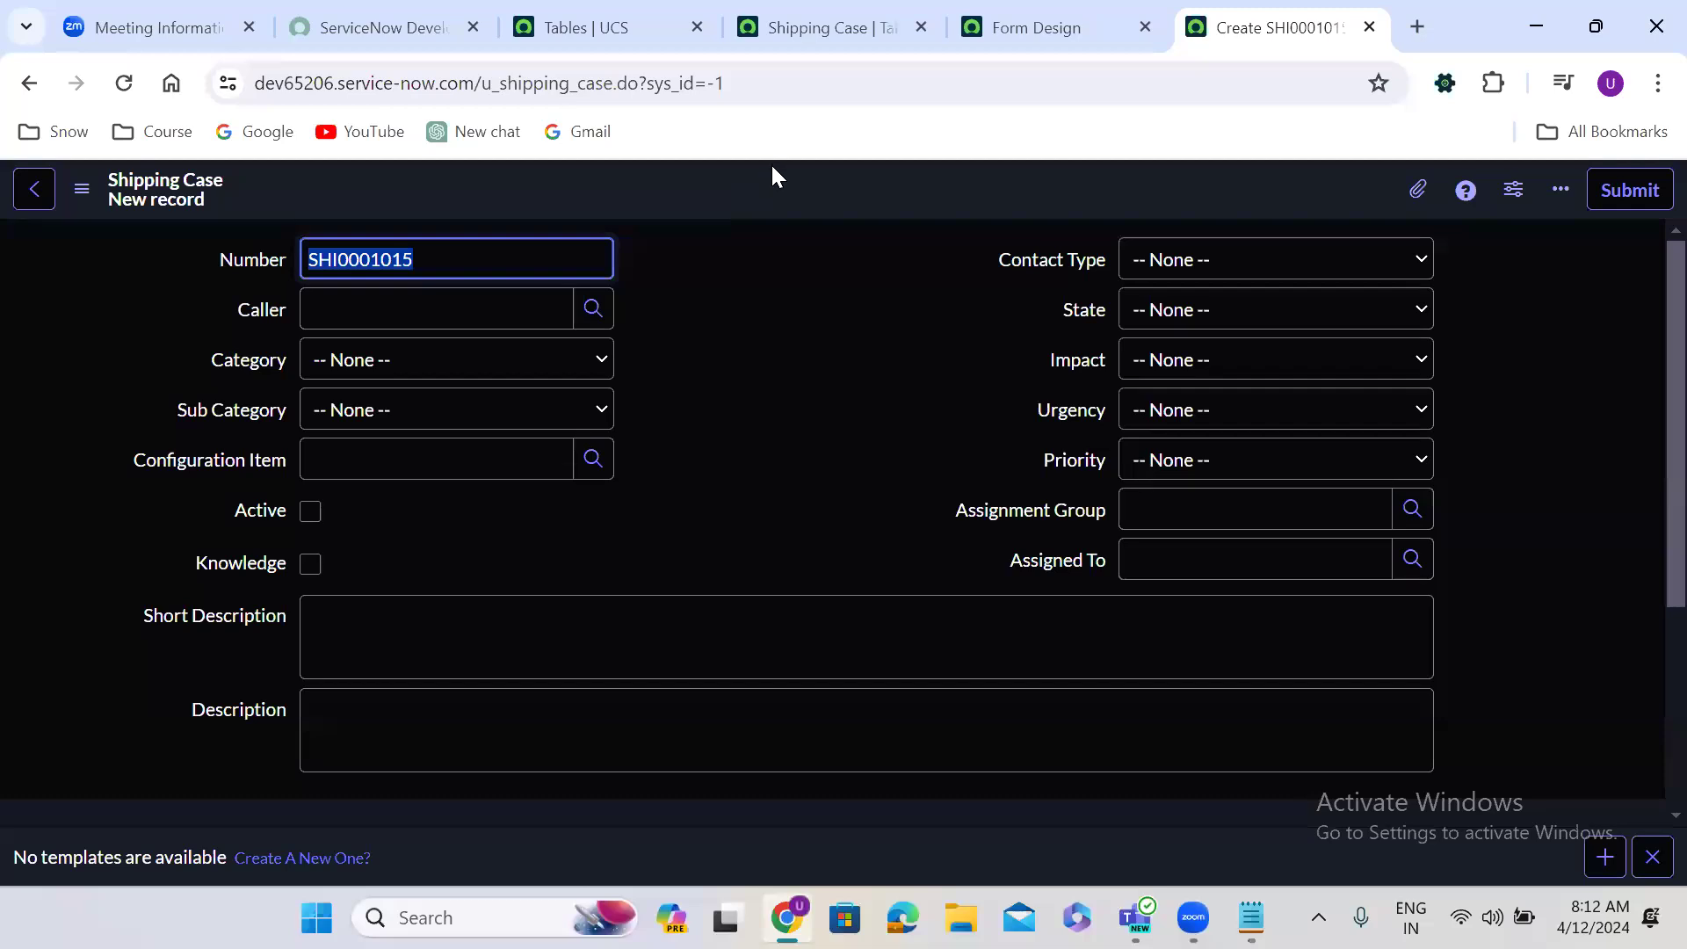
Save the new Shipping Case record without filling in further fields and reload it.
{"action": "right_click", "coordinate": [764, 195]}
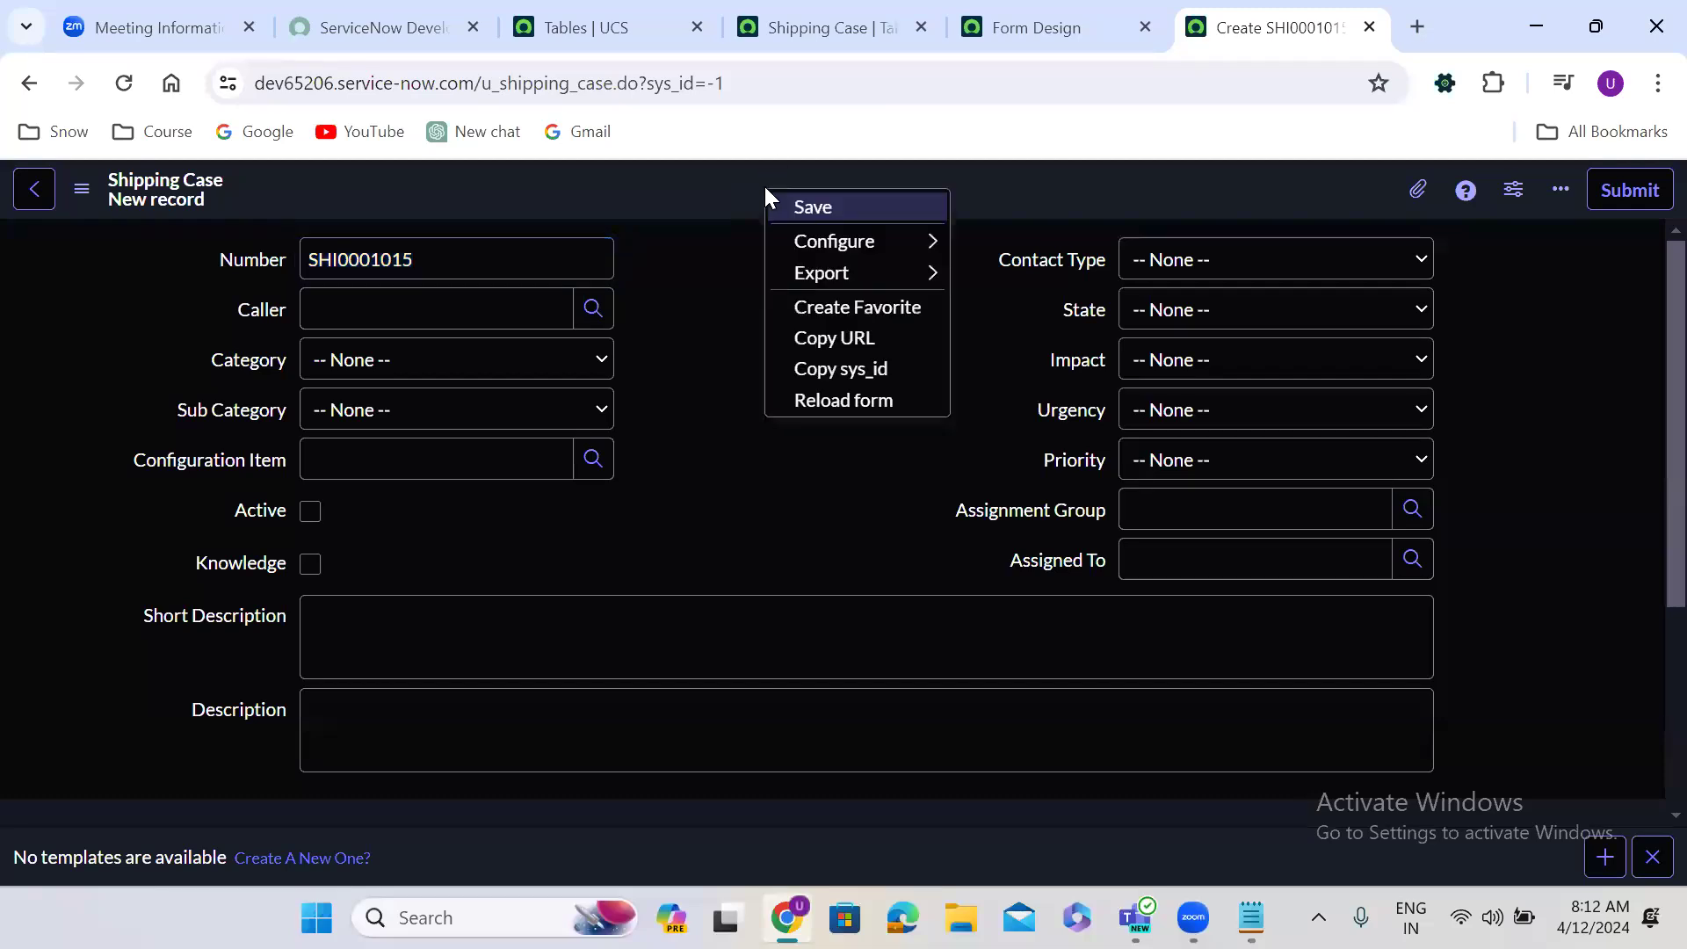
{"action": "left_click", "coordinate": [810, 208]}
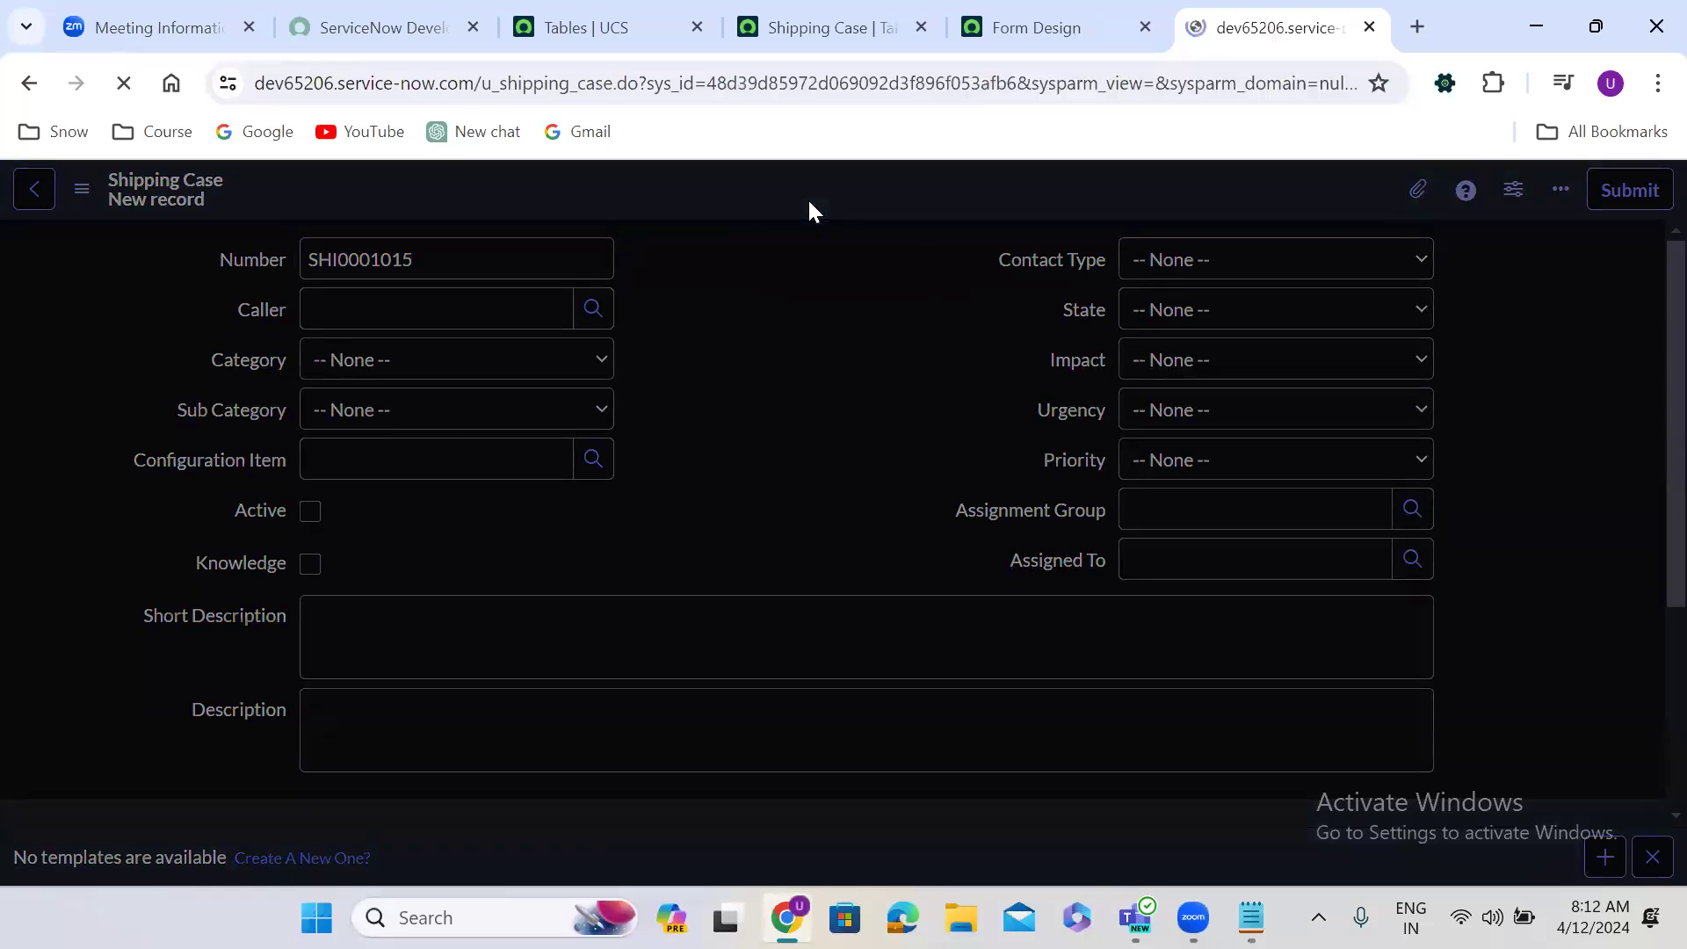
{"action": "left_click", "coordinate": [122, 84]}
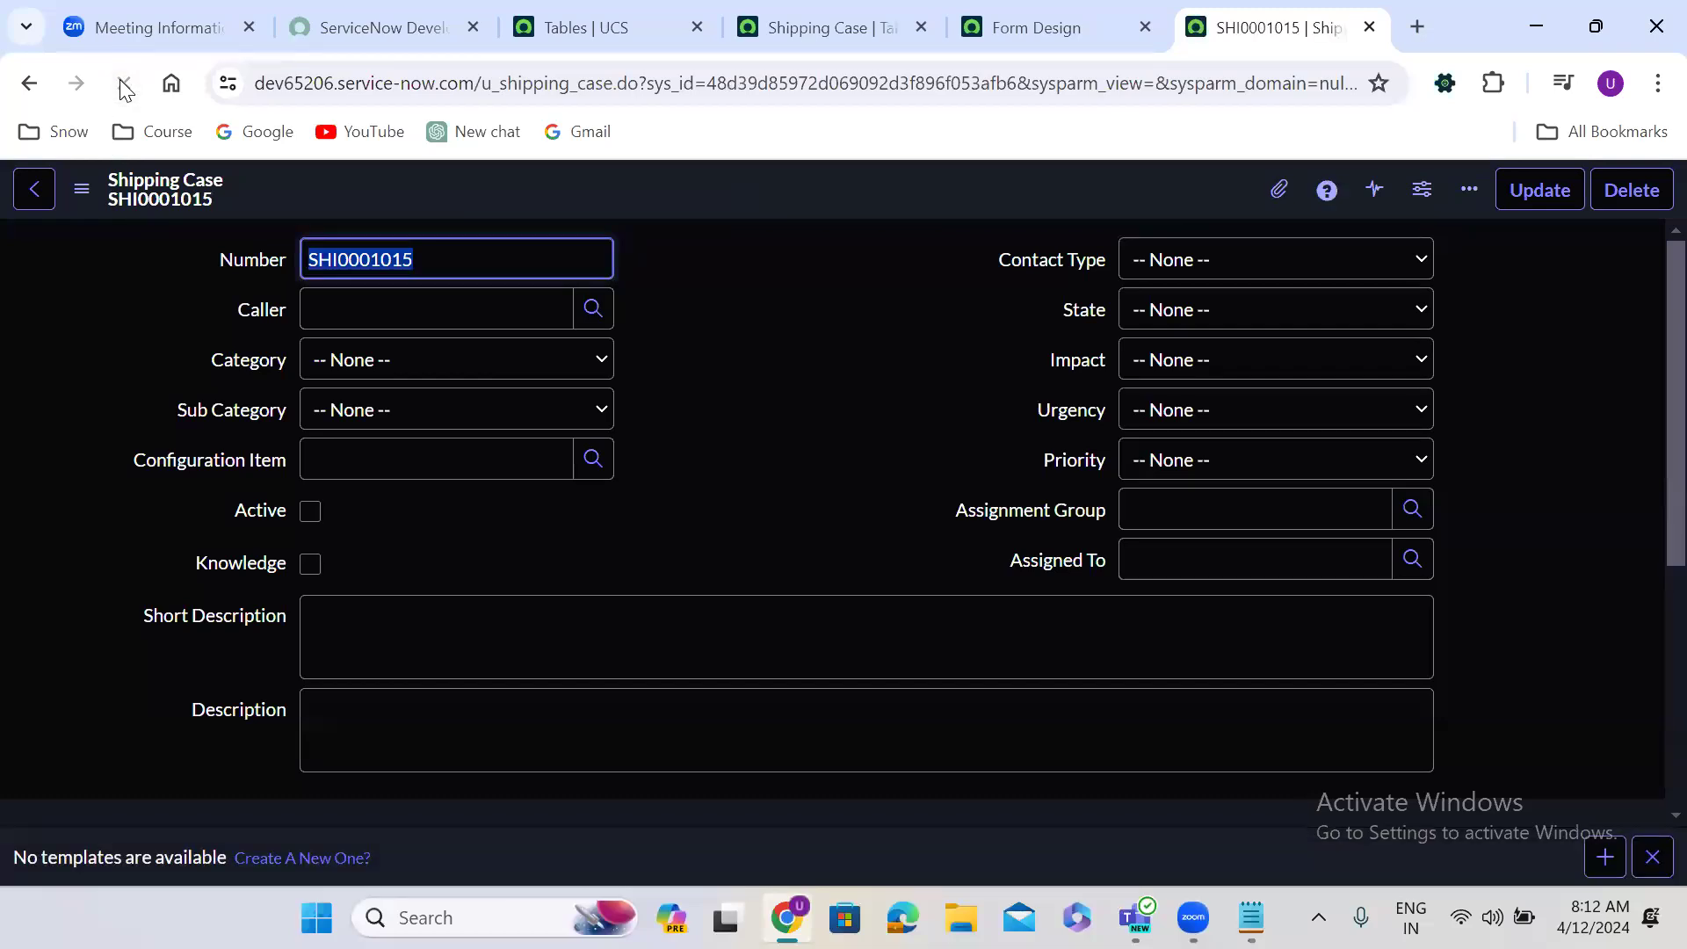
{"action": "left_click", "coordinate": [124, 84]}
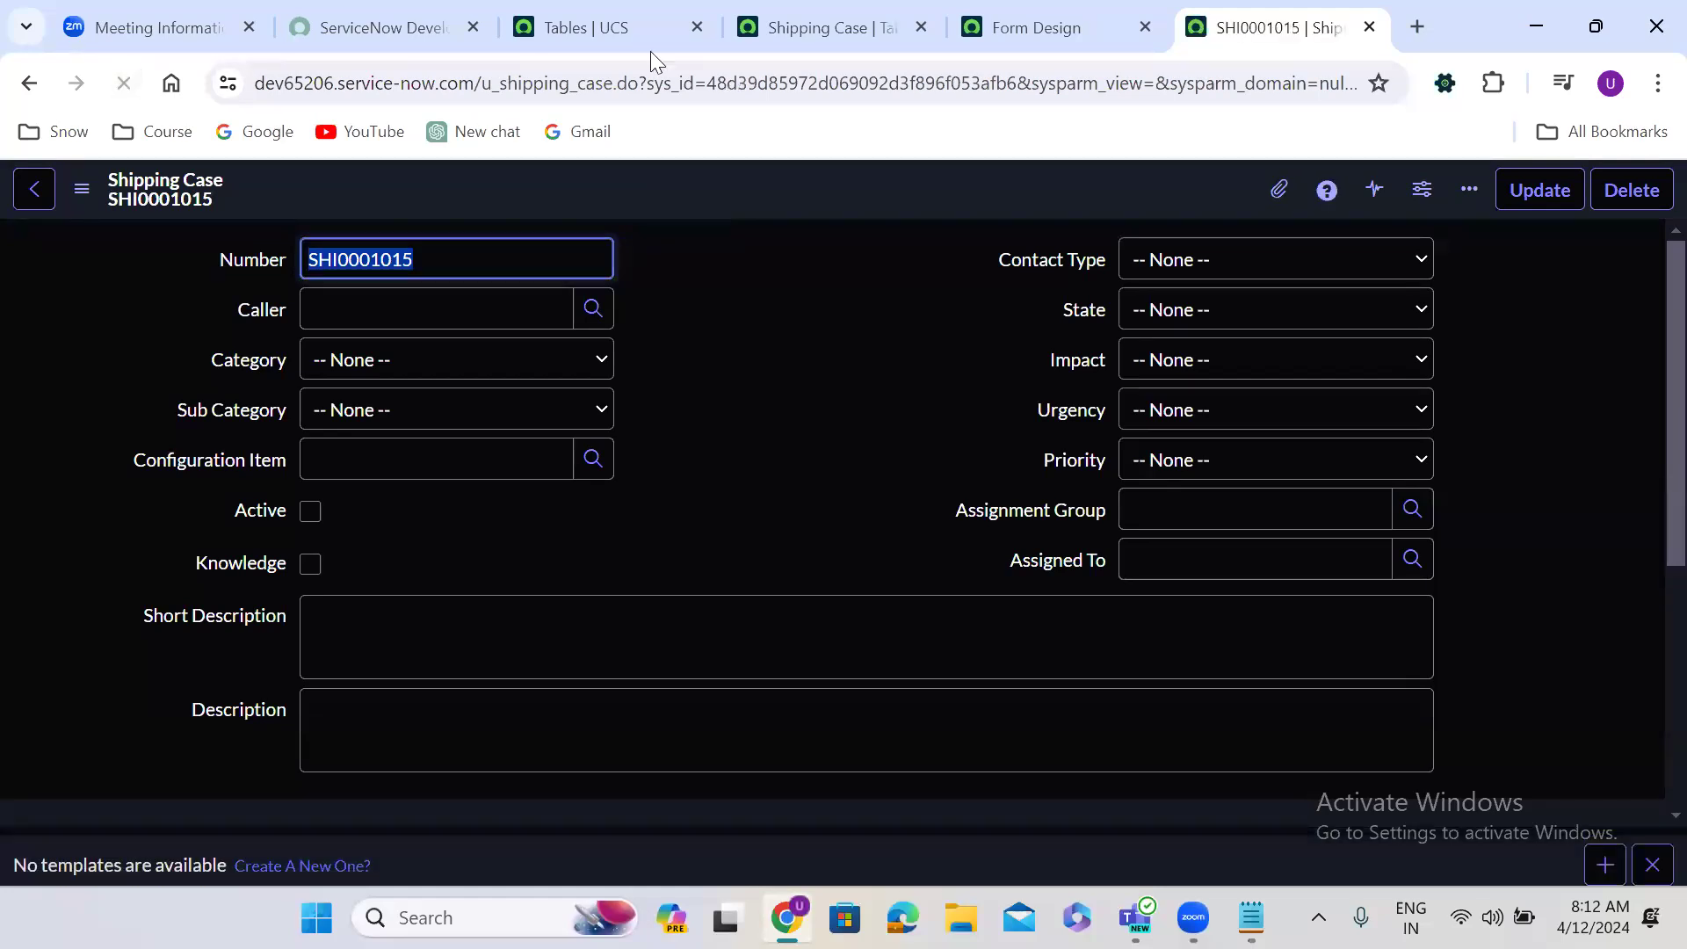
Open a blank Shipping Case record by replacing the sys_id value in the record's URL with -1.
{"action": "double_click", "coordinate": [791, 83]}
{"action": "type", "text": "-1"}
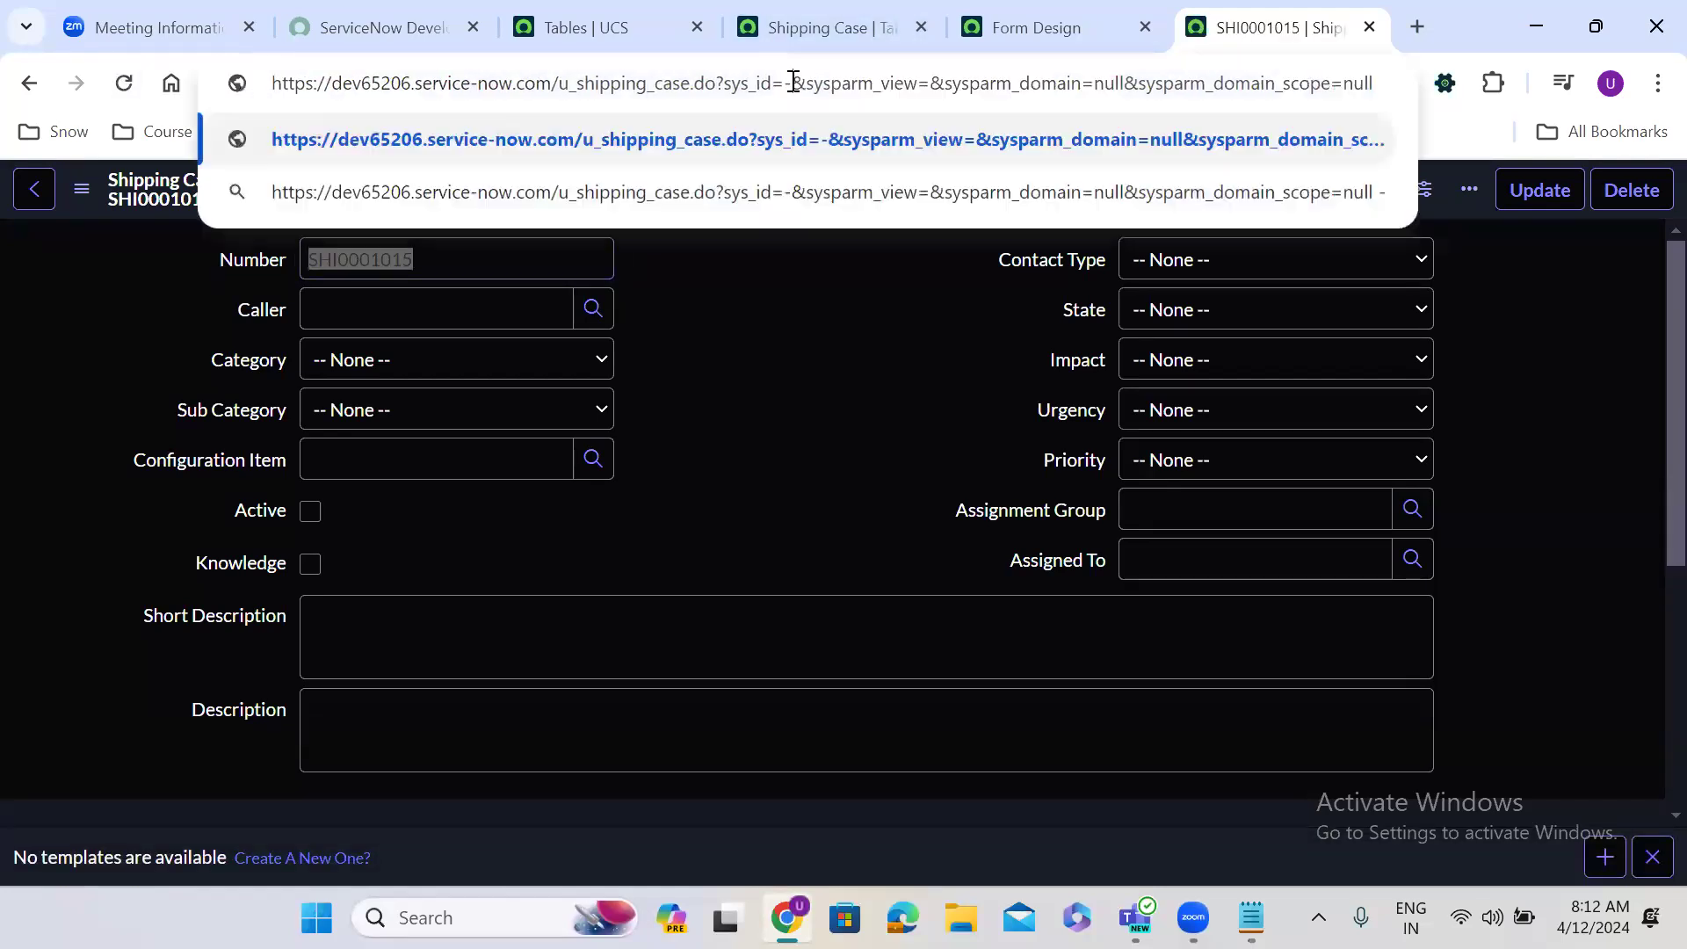
{"action": "key", "text": "Return"}
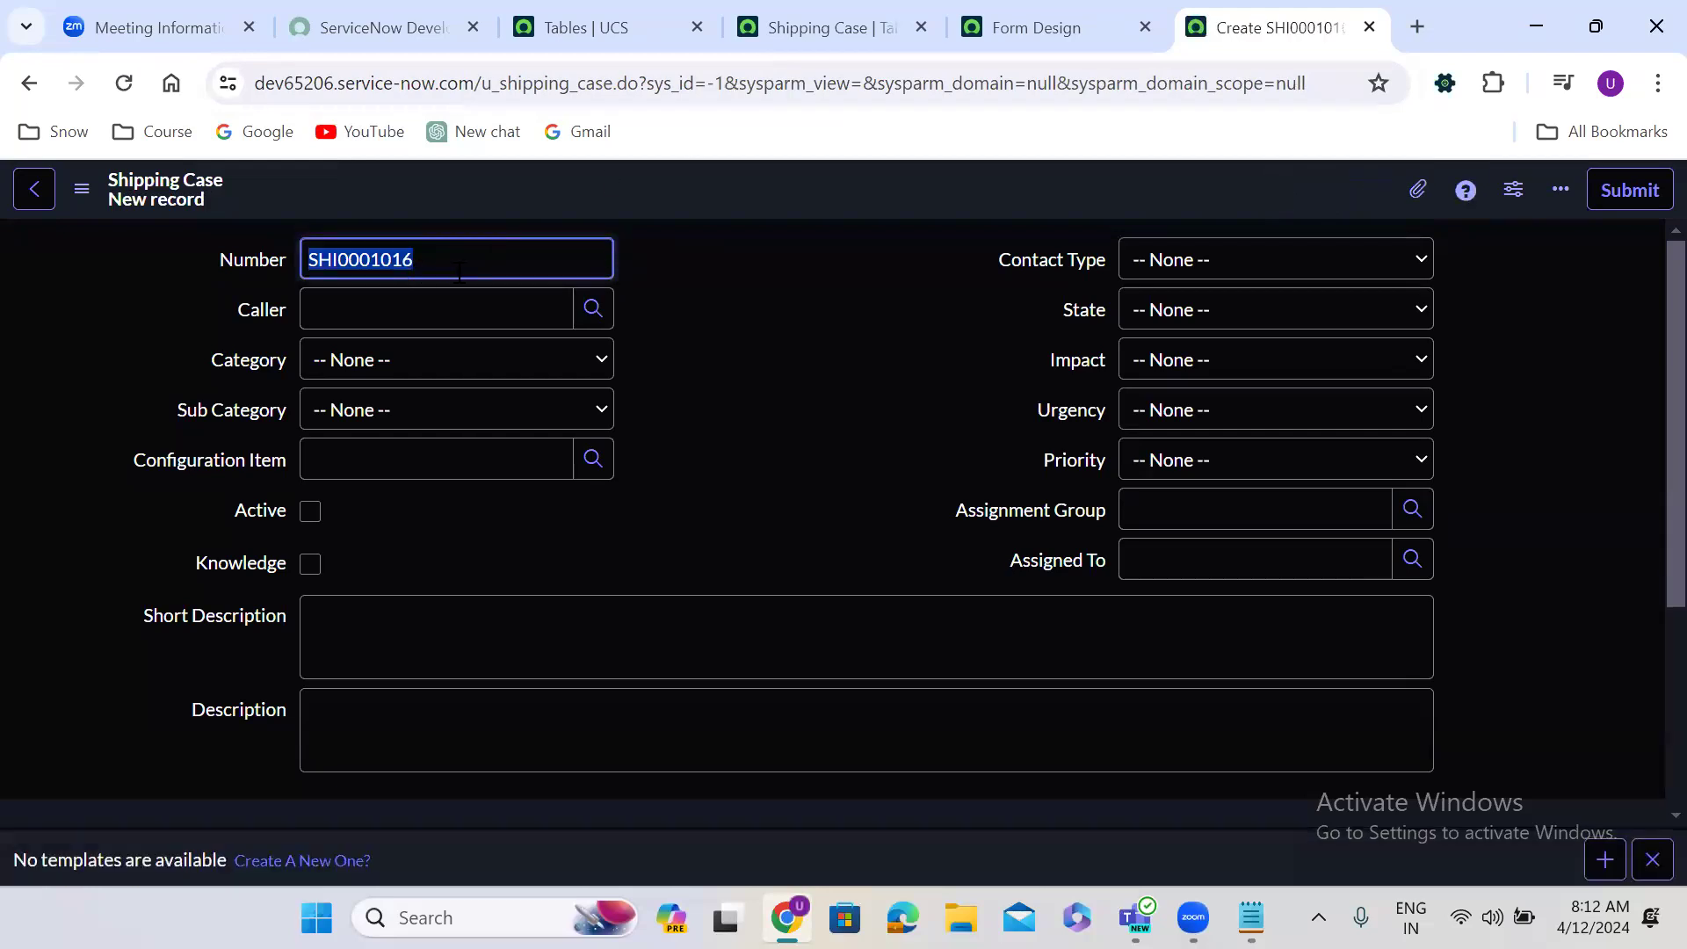
{"action": "left_click", "coordinate": [881, 299]}
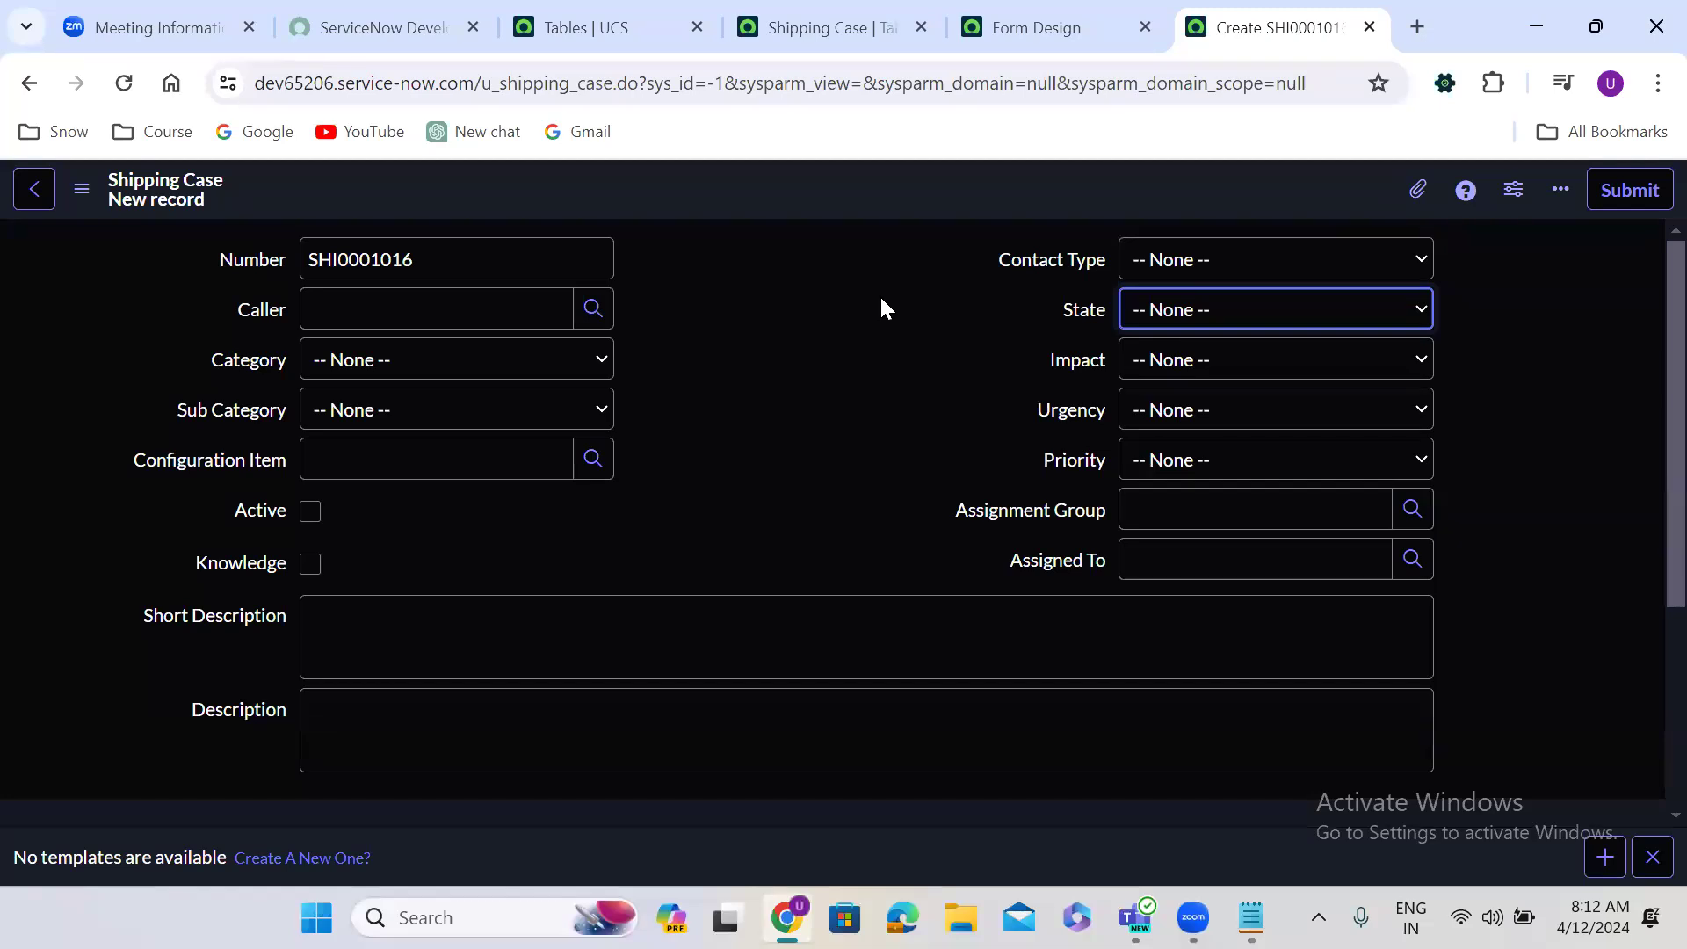
Return to the form design and add a two-column section named Related Records below the Activities section.
{"action": "left_click", "coordinate": [1010, 17]}
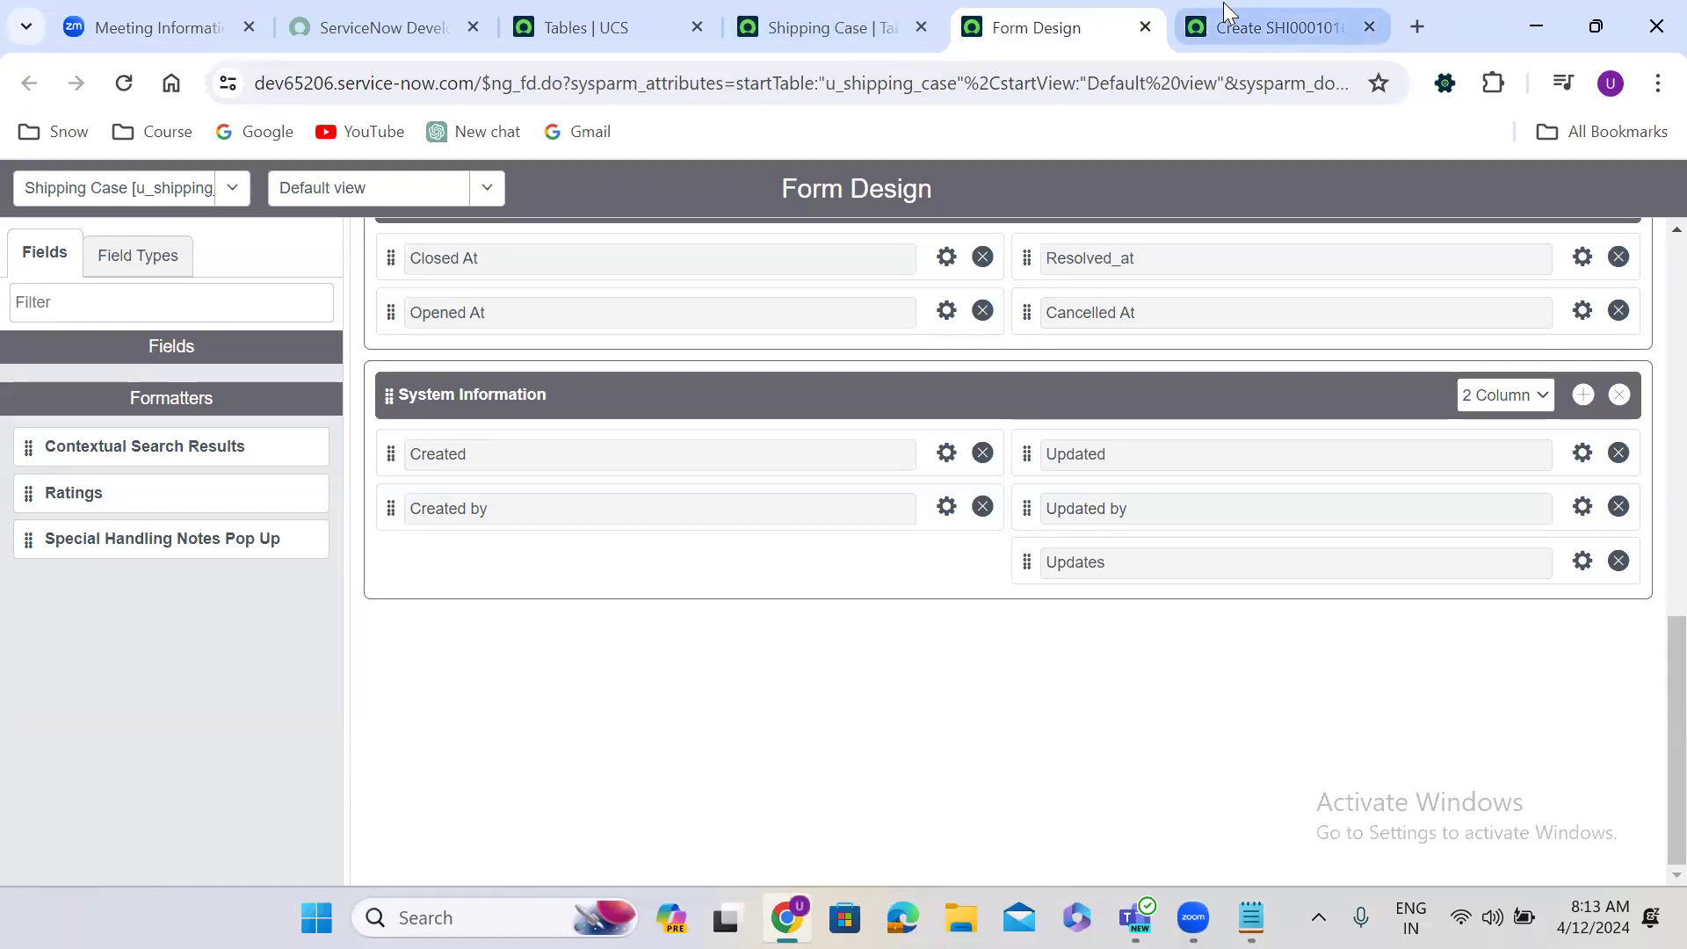
{"action": "mouse_move", "coordinate": [1223, 4]}
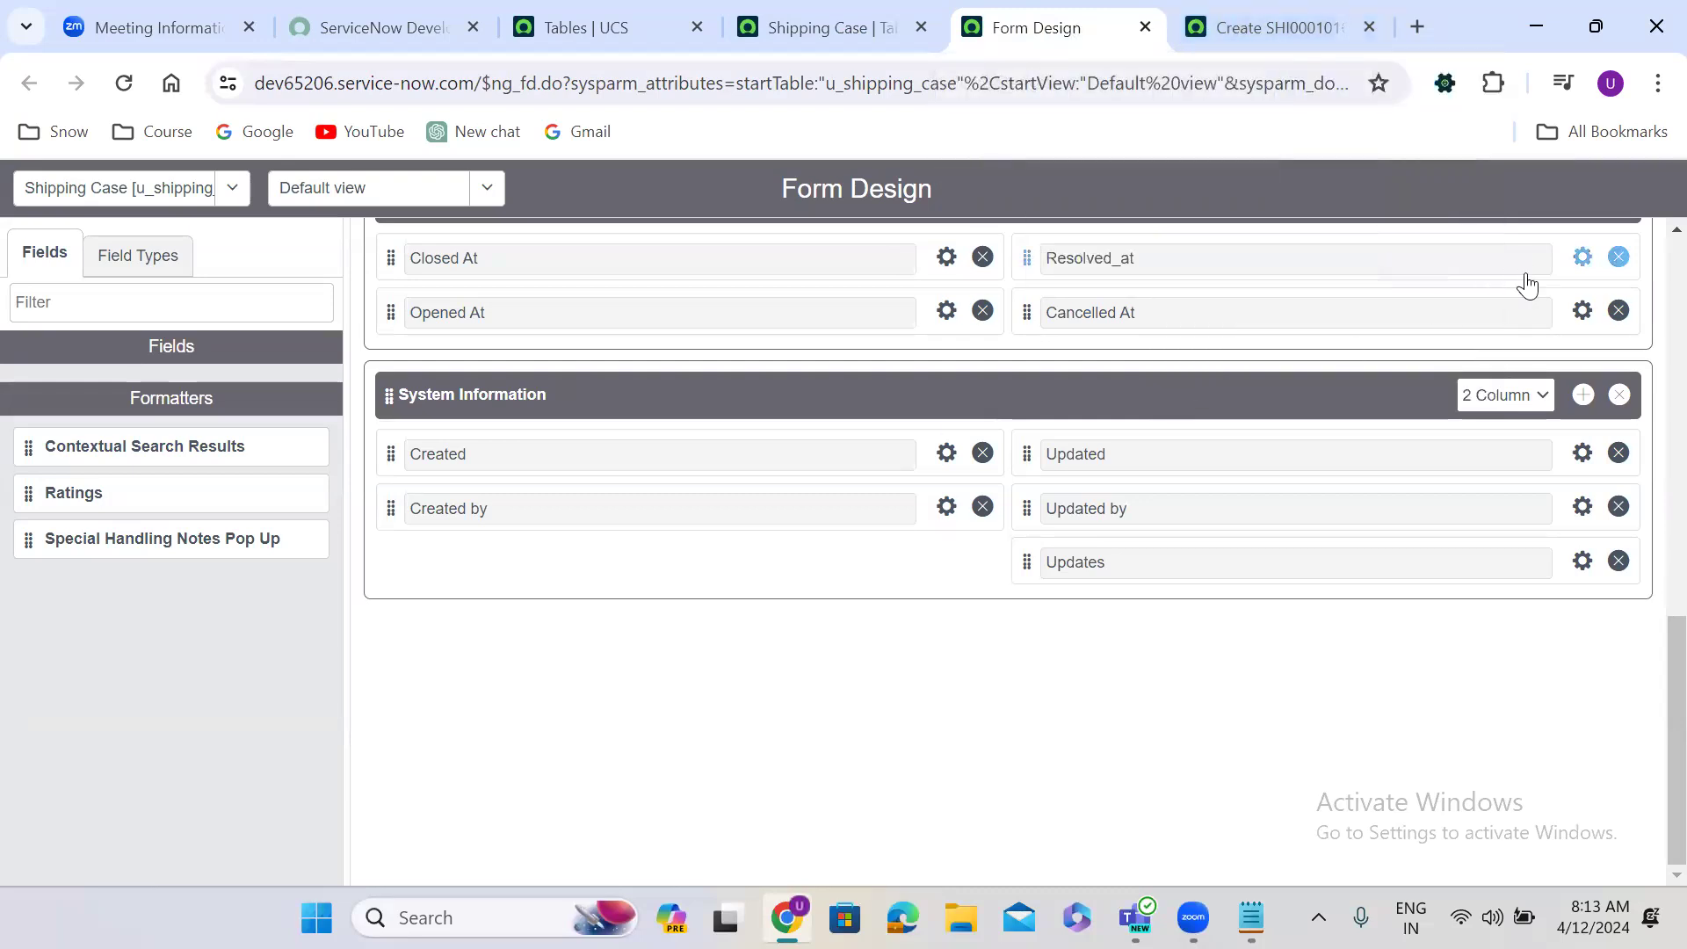
{"action": "scroll", "coordinate": [1652, 255], "scroll_direction": "up", "scroll_amount": 10}
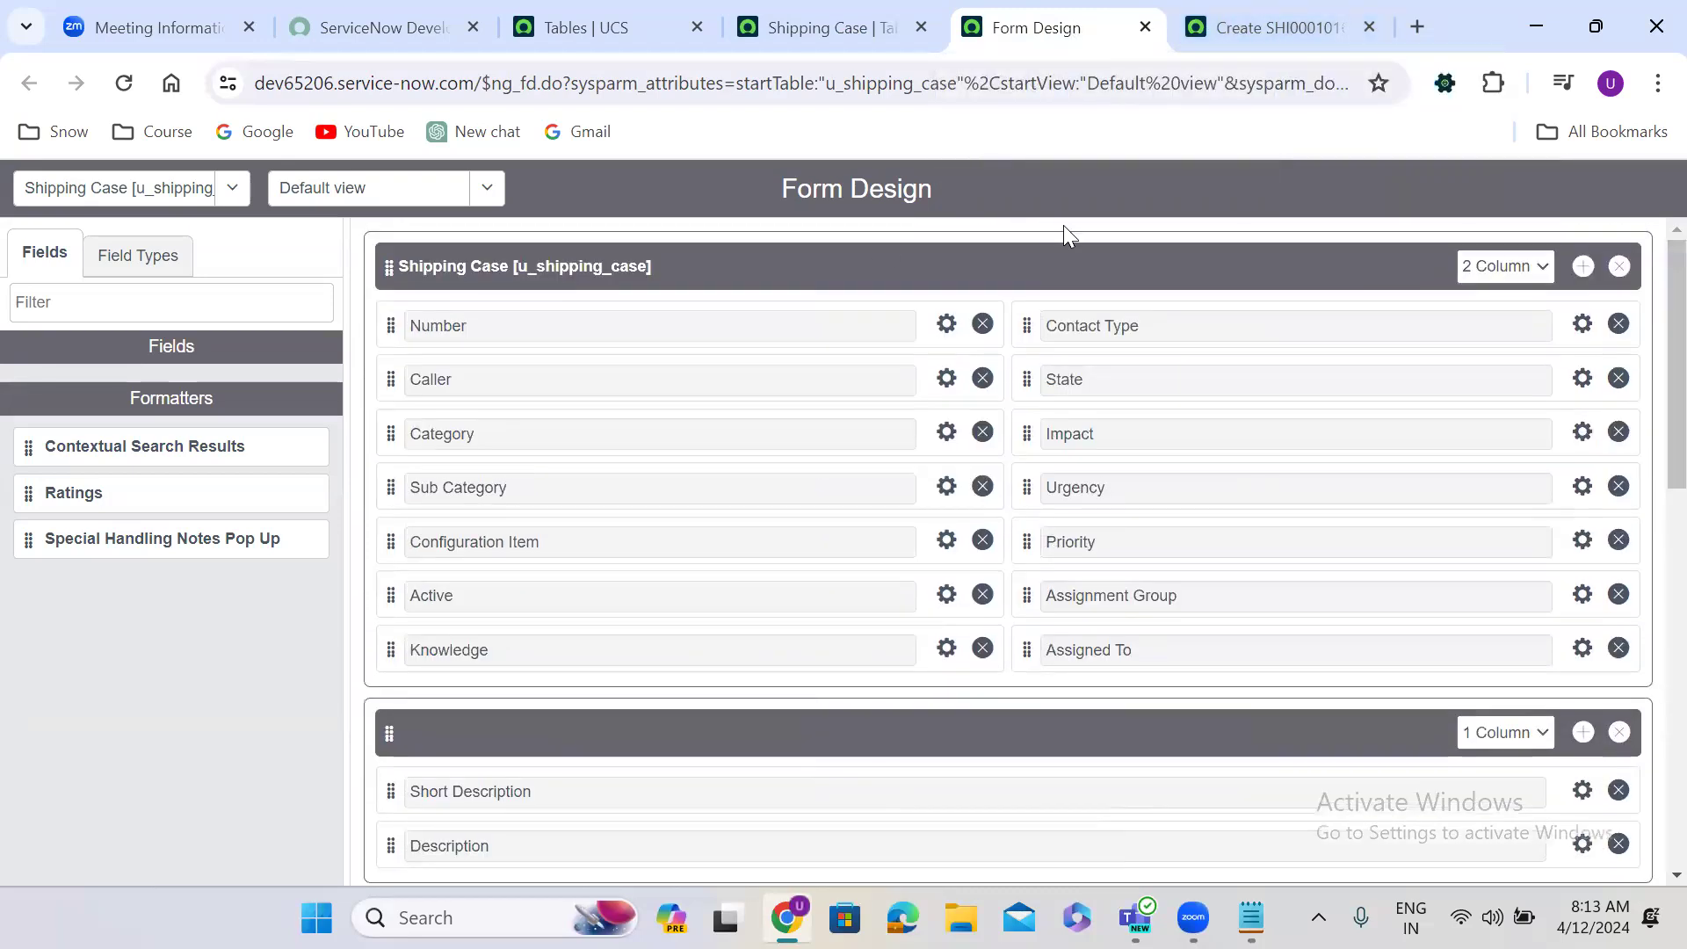
{"action": "left_click_drag", "start_coordinate": [1648, 308], "coordinate": [1649, 604]}
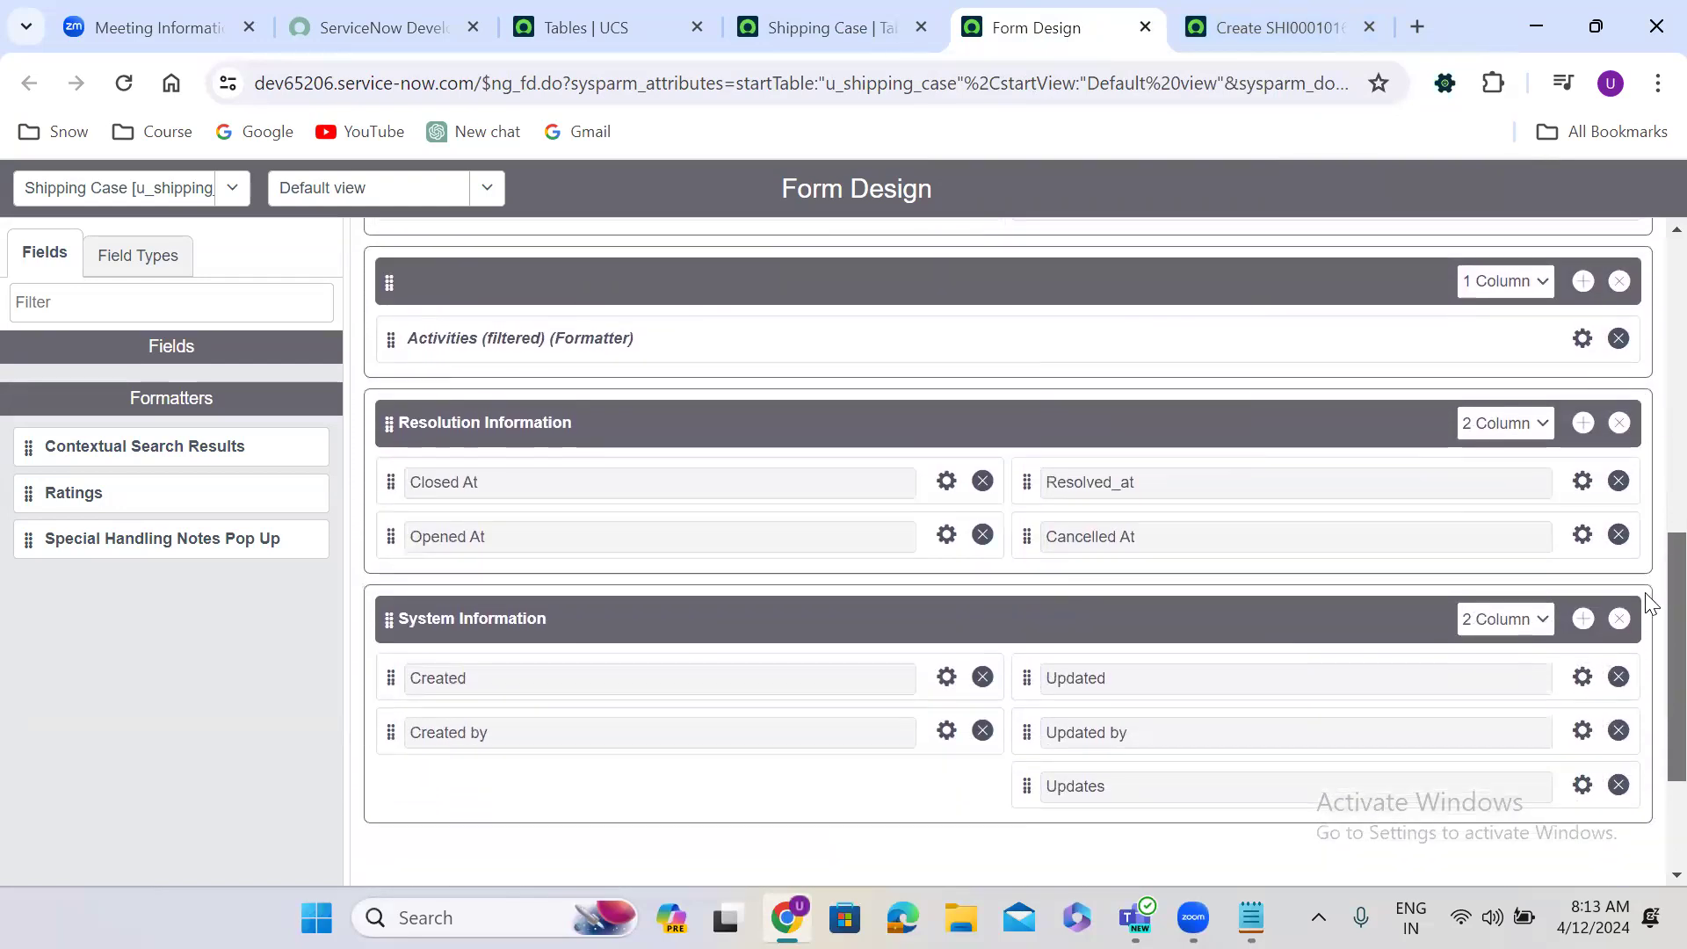
{"action": "left_click", "coordinate": [1584, 282]}
{"action": "left_click", "coordinate": [464, 425]}
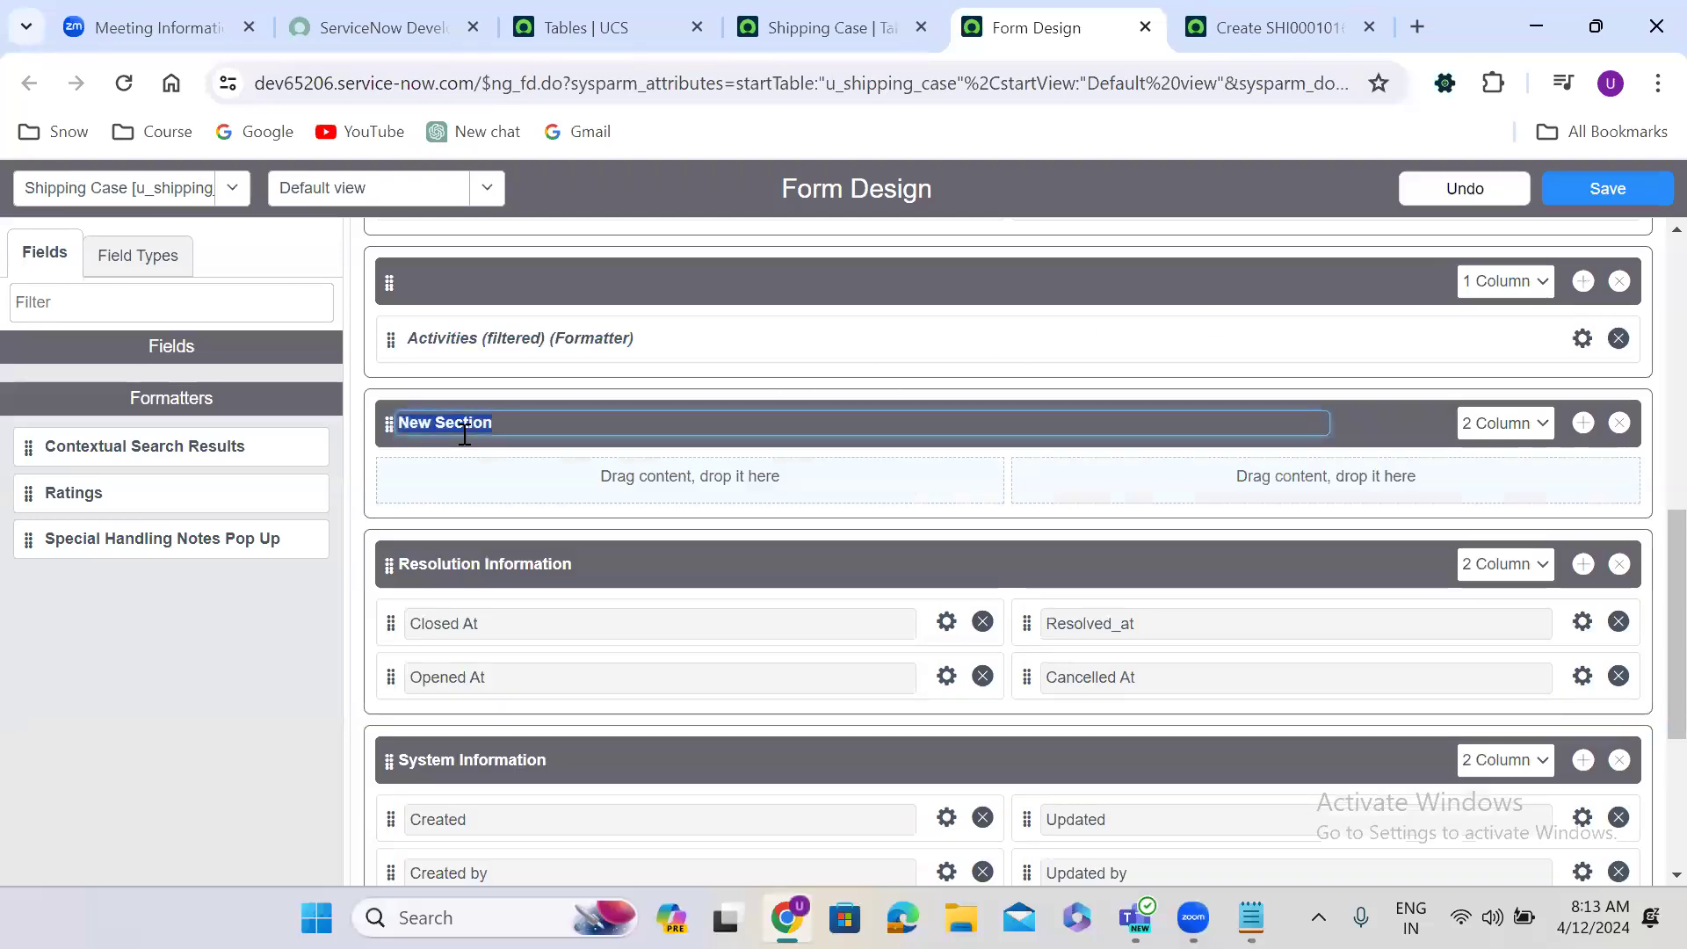
{"action": "type", "text": "Related Records"}
Add four new Reference fields to the Related Records section, two in each column.
{"action": "left_click", "coordinate": [114, 268]}
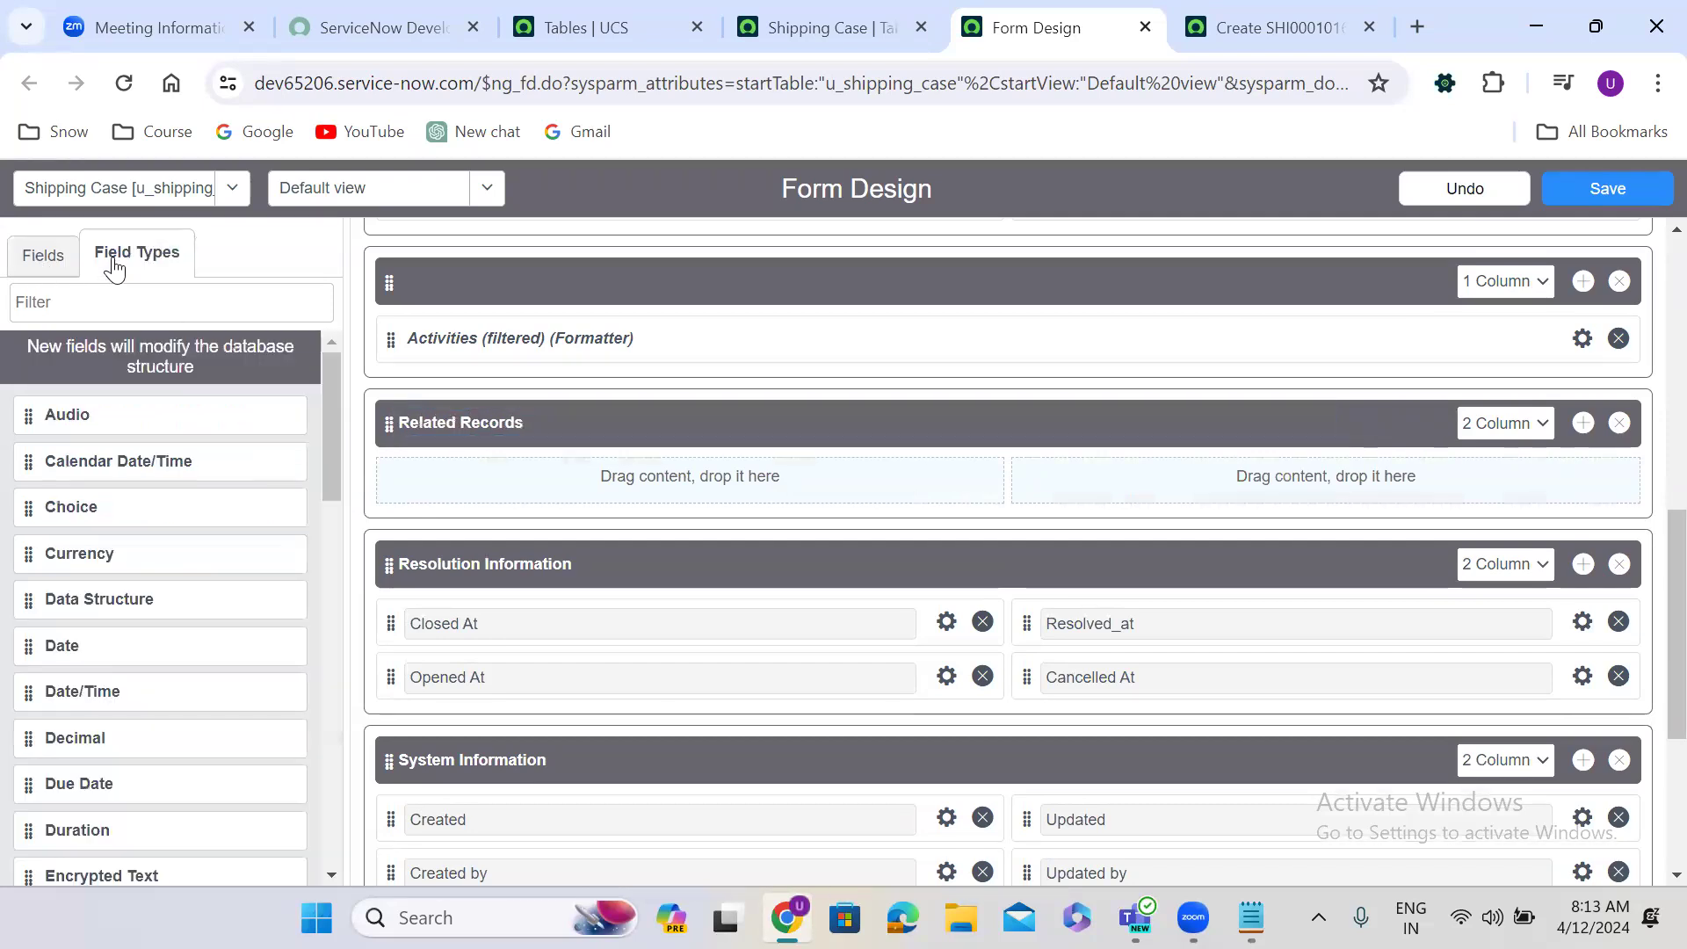
{"action": "left_click", "coordinate": [136, 305]}
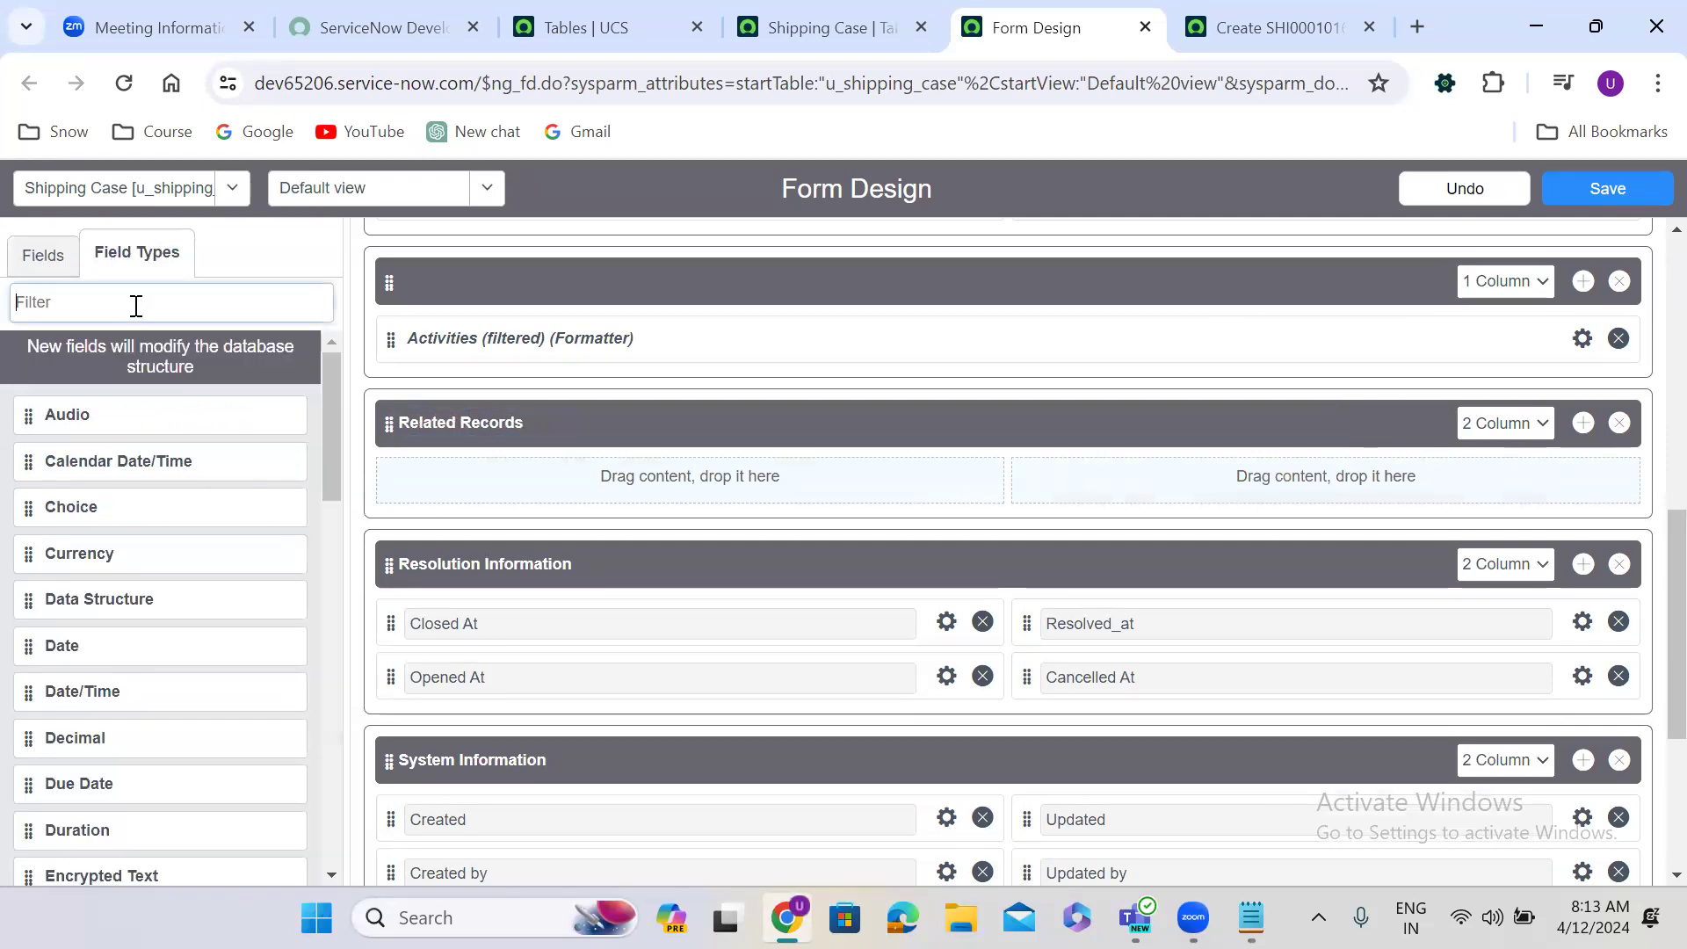
{"action": "type", "text": "refe"}
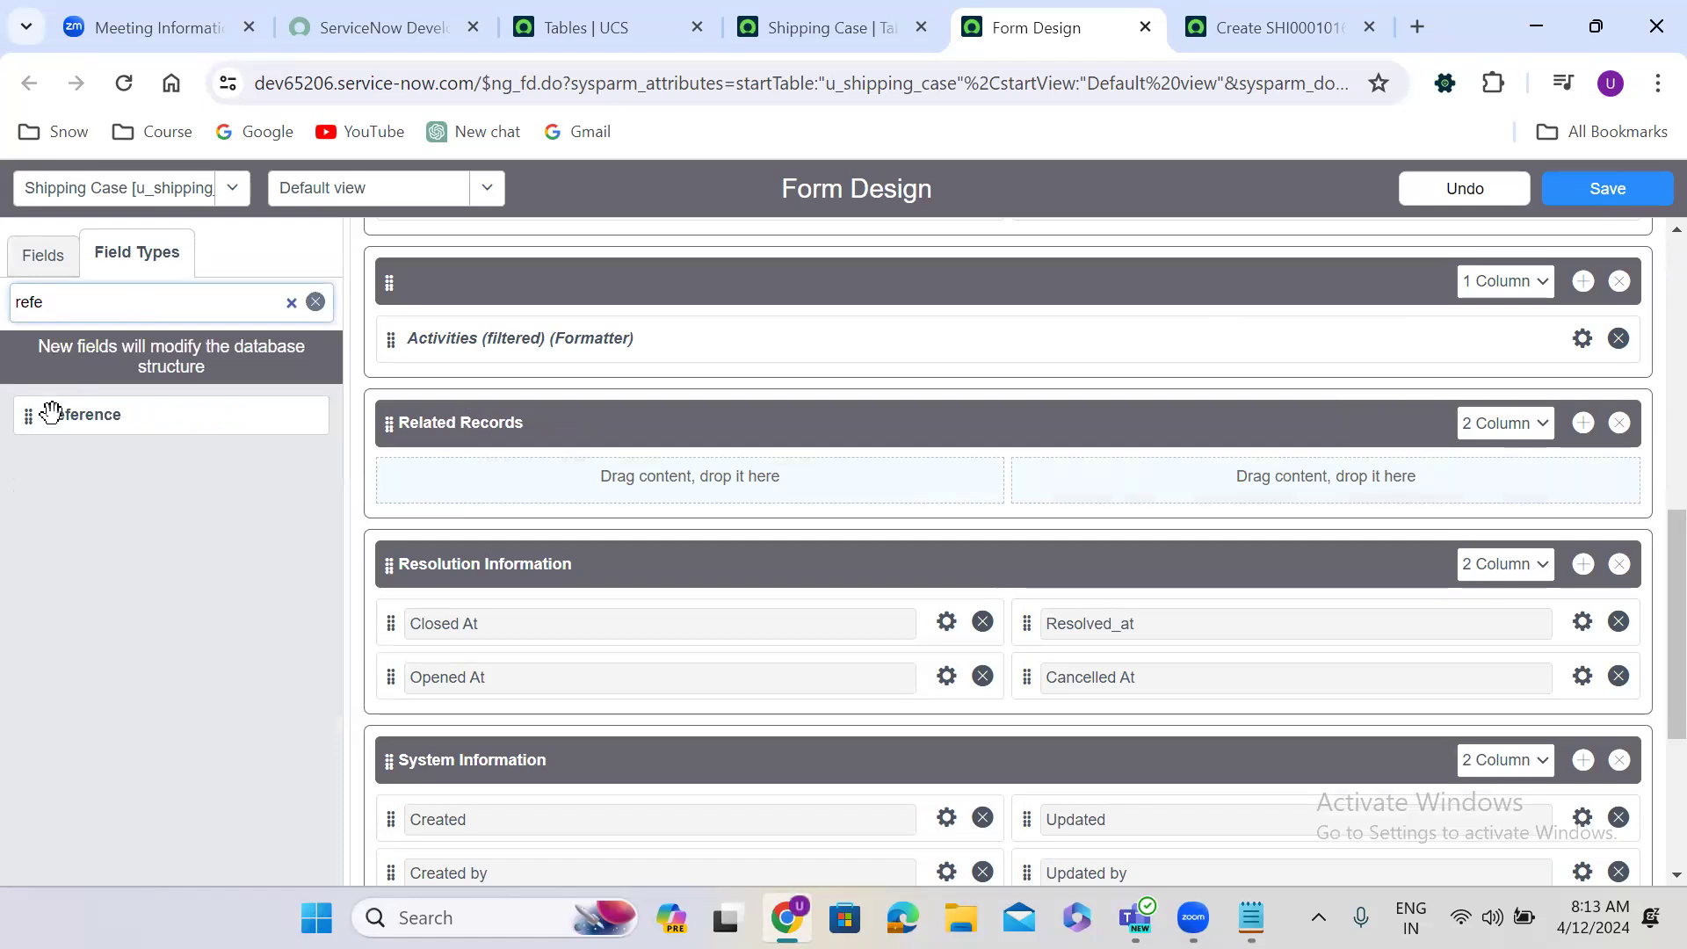
{"action": "left_click_drag", "start_coordinate": [26, 420], "coordinate": [446, 476]}
{"action": "left_click_drag", "start_coordinate": [25, 415], "coordinate": [412, 425]}
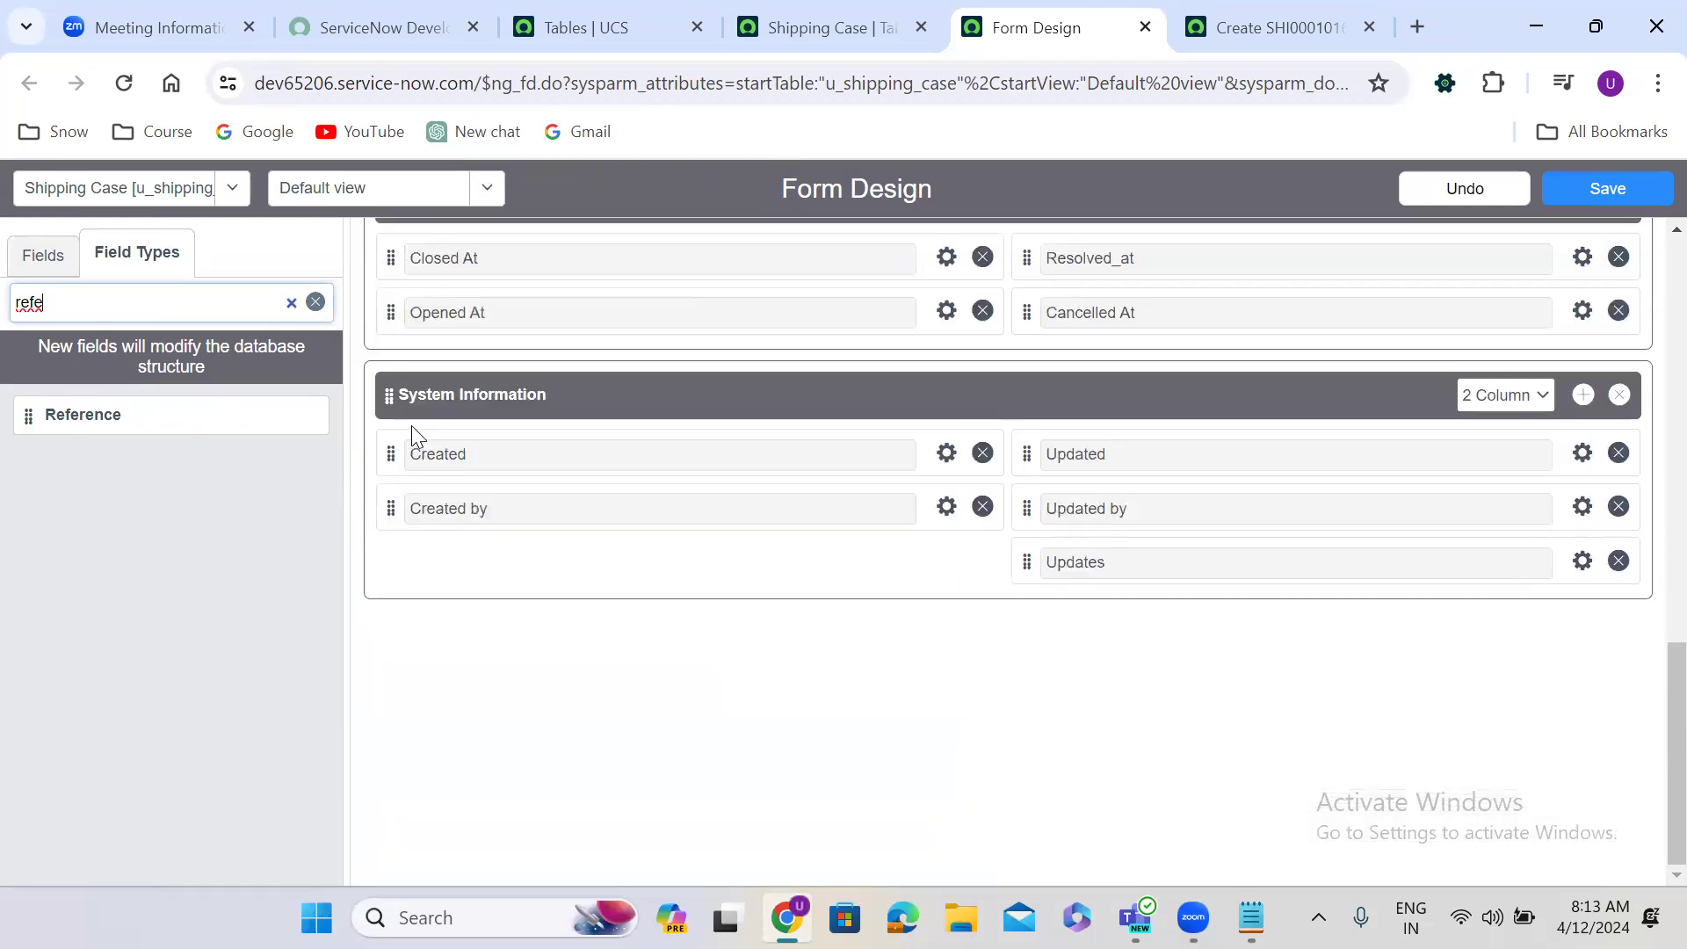
{"action": "left_click_drag", "start_coordinate": [27, 418], "coordinate": [1034, 361]}
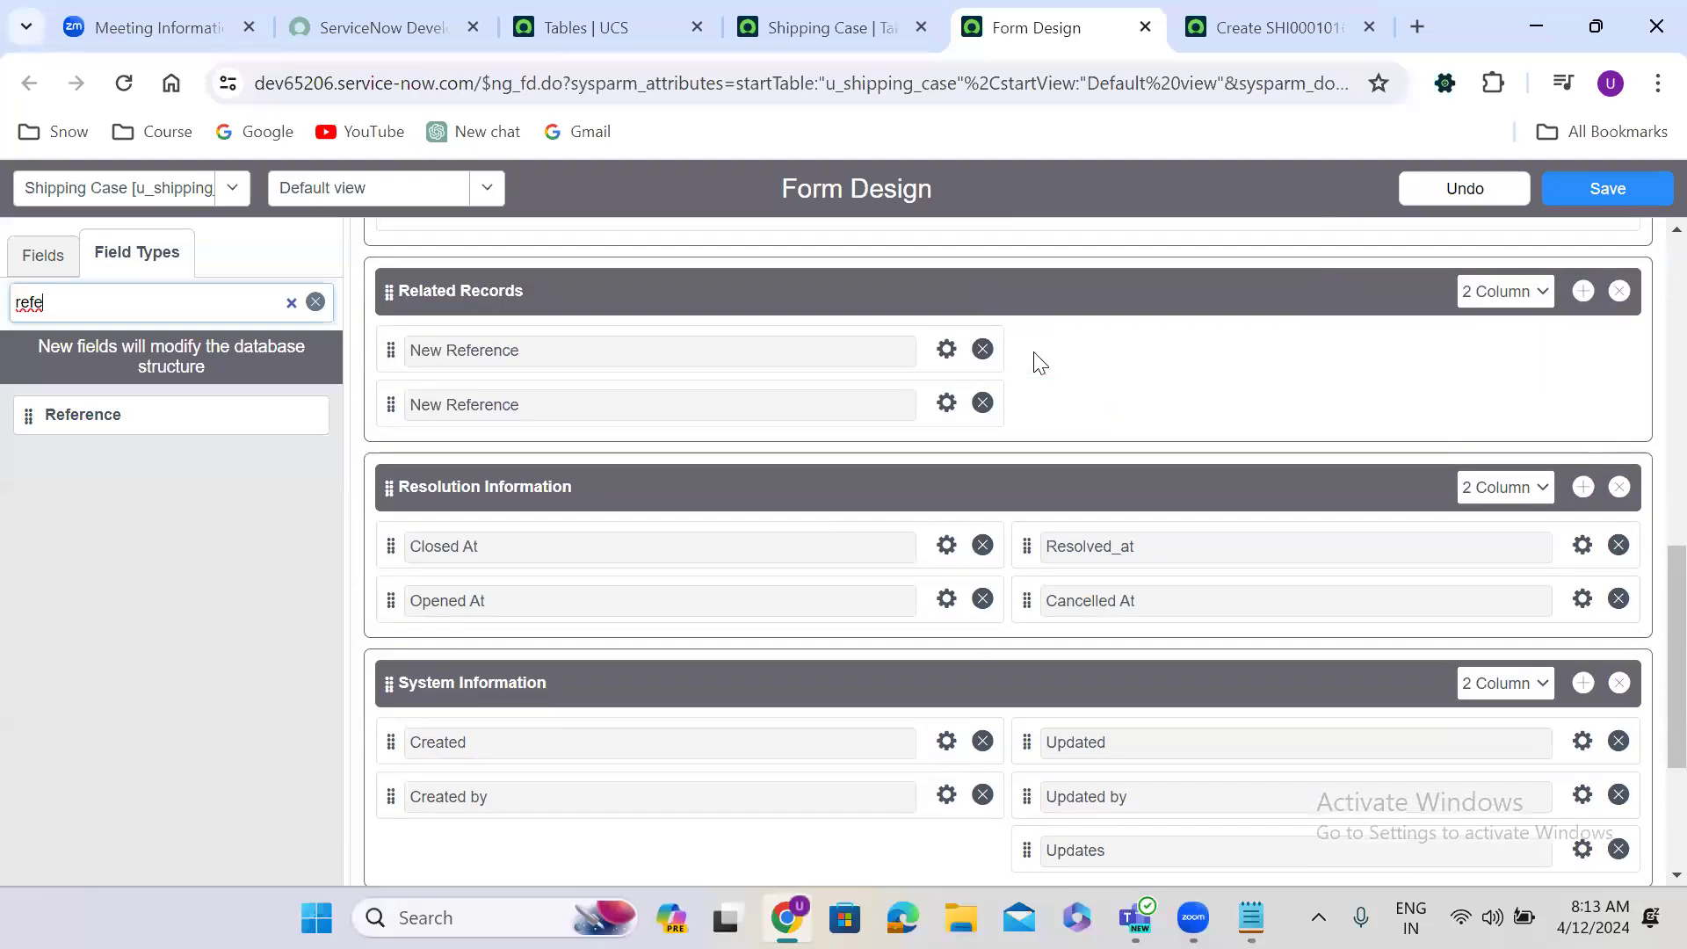
{"action": "left_click_drag", "start_coordinate": [24, 414], "coordinate": [1051, 377]}
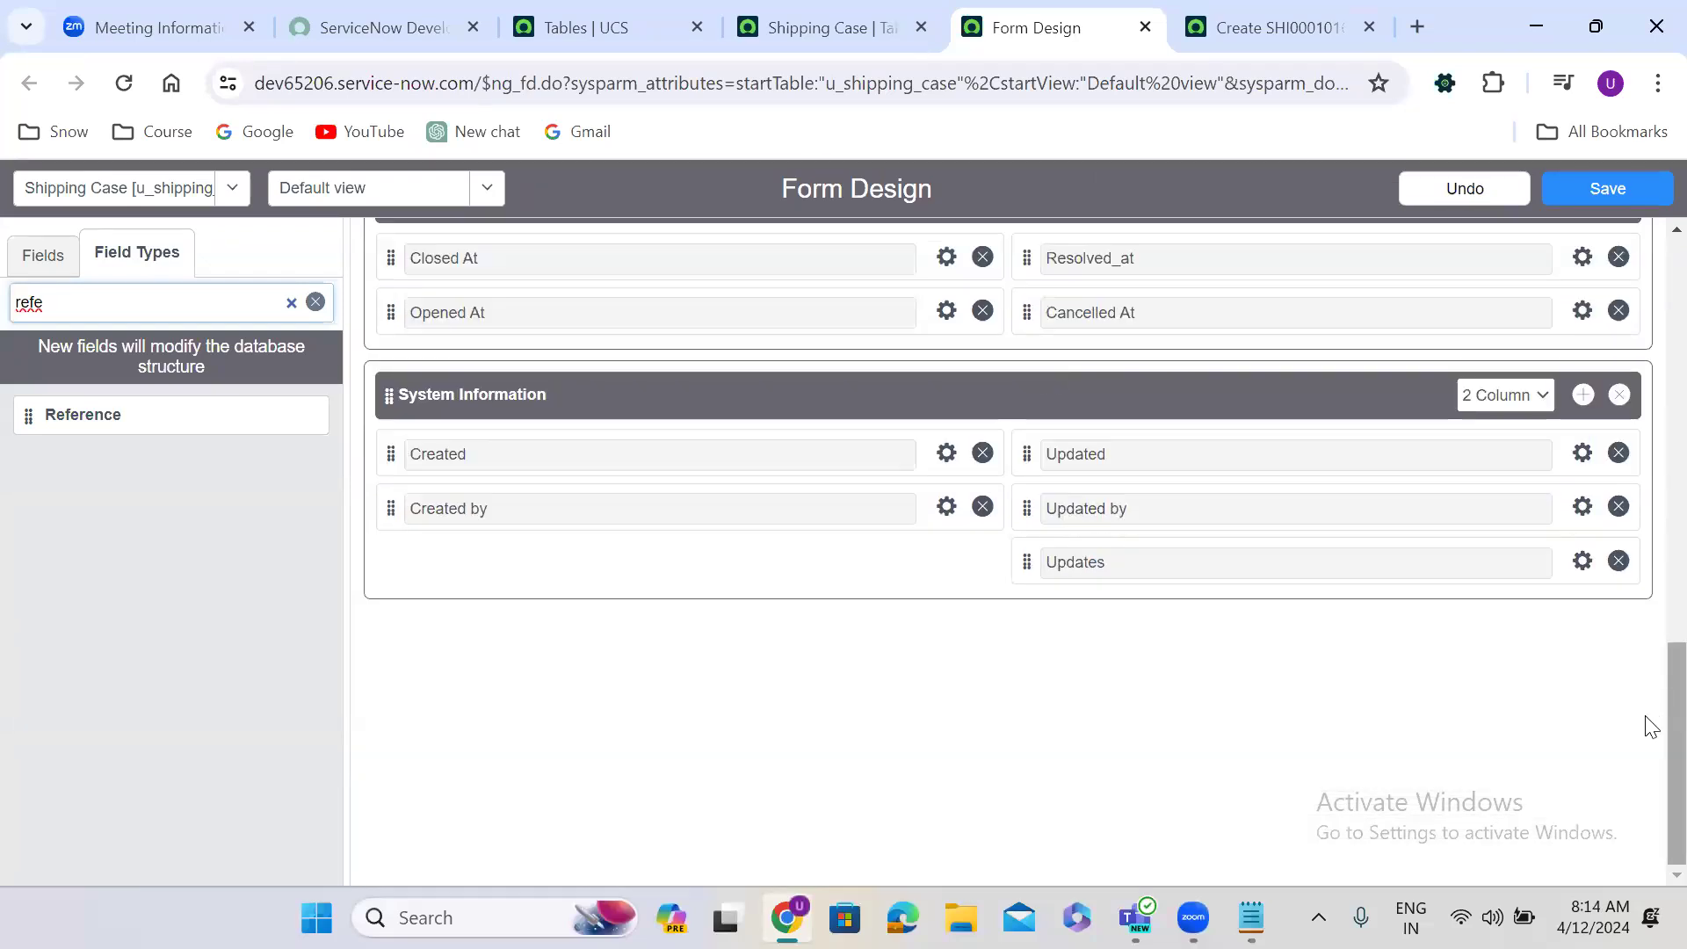
Label the upper reference field in the first column of Related Records Incident and name it u_incident.
{"action": "scroll", "coordinate": [1649, 637], "scroll_direction": "up", "scroll_amount": 3}
{"action": "scroll", "coordinate": [1649, 632], "scroll_direction": "up", "scroll_amount": 1}
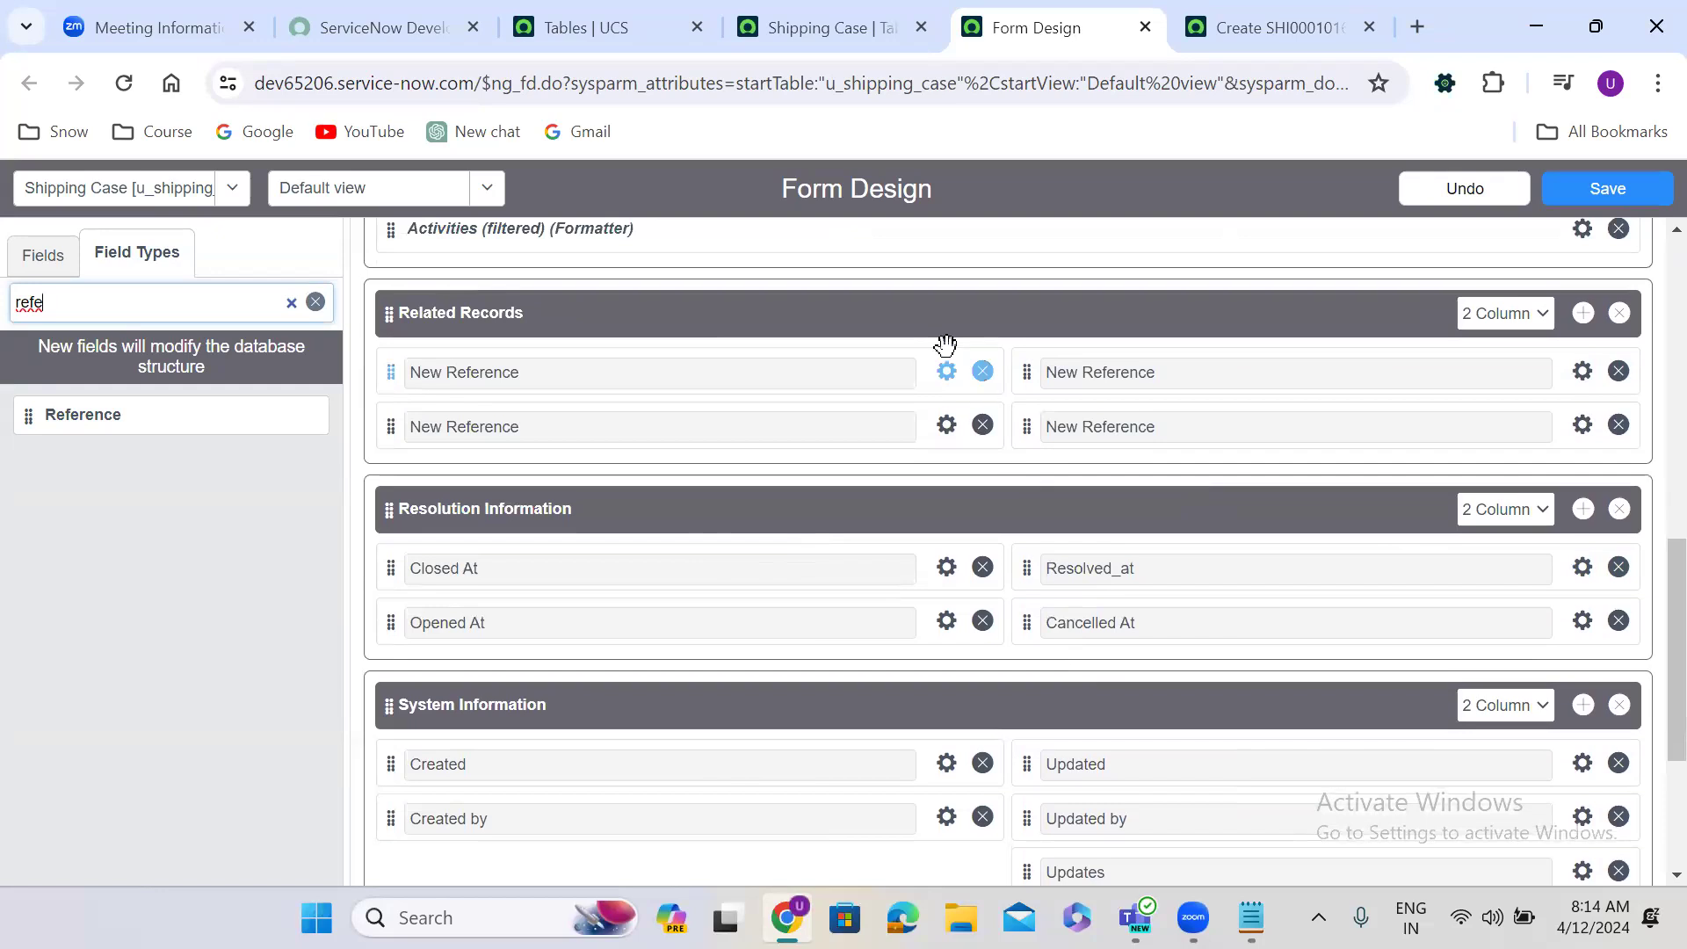
{"action": "left_click", "coordinate": [945, 372]}
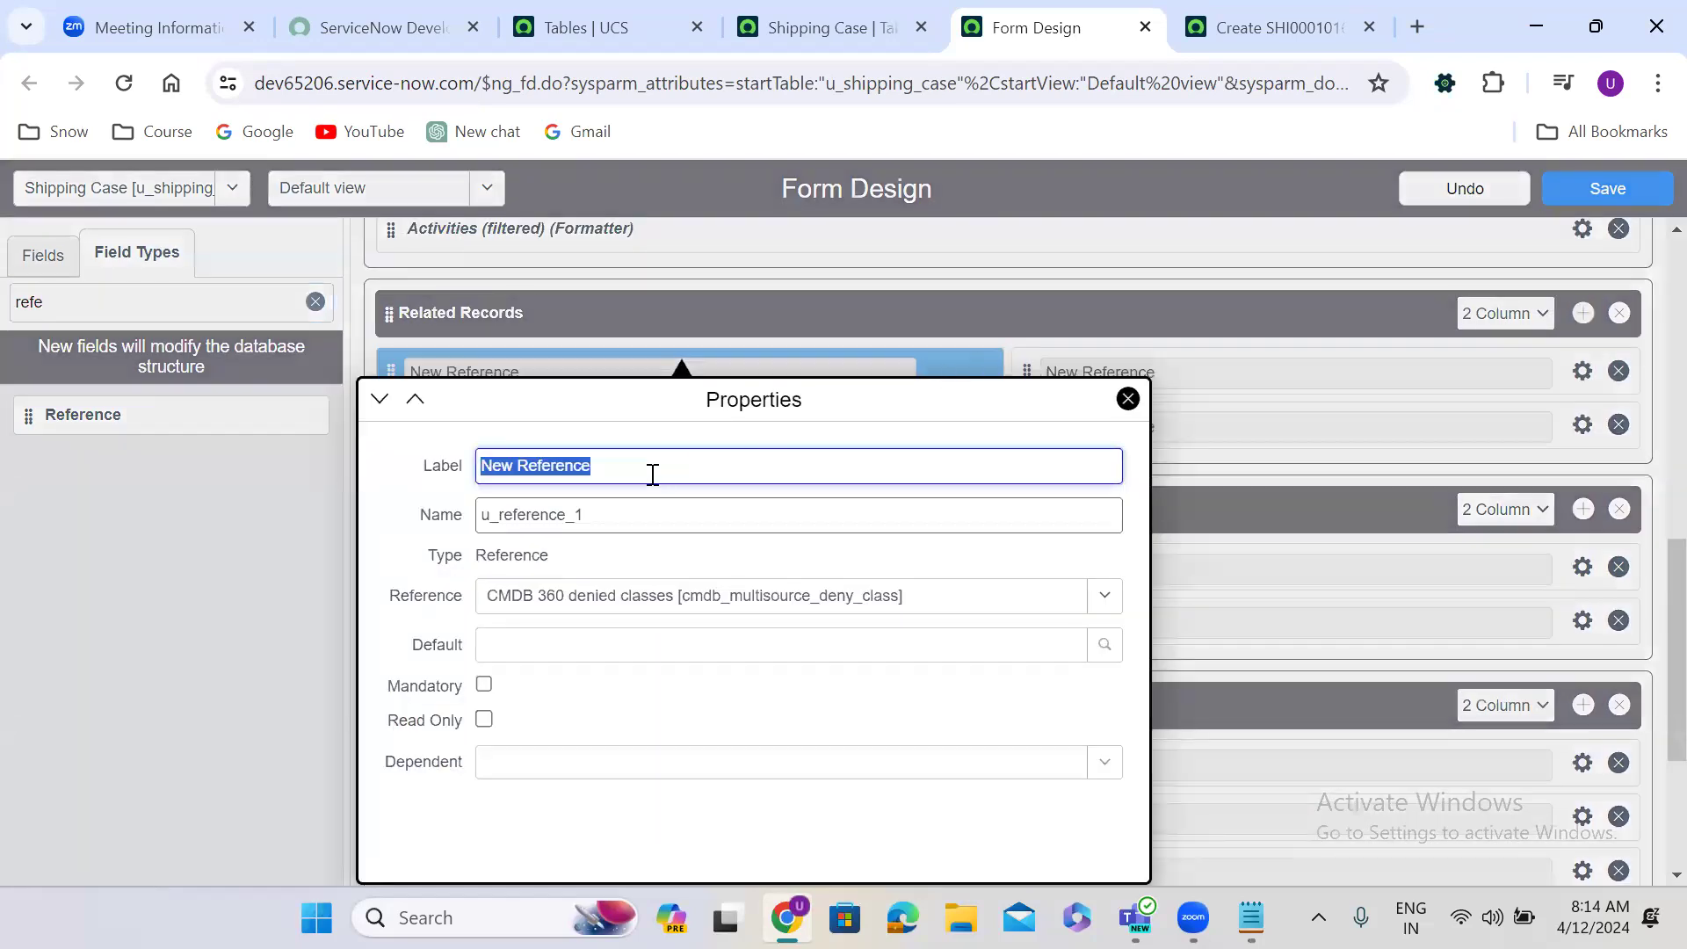
{"action": "key", "text": "BackSpace"}
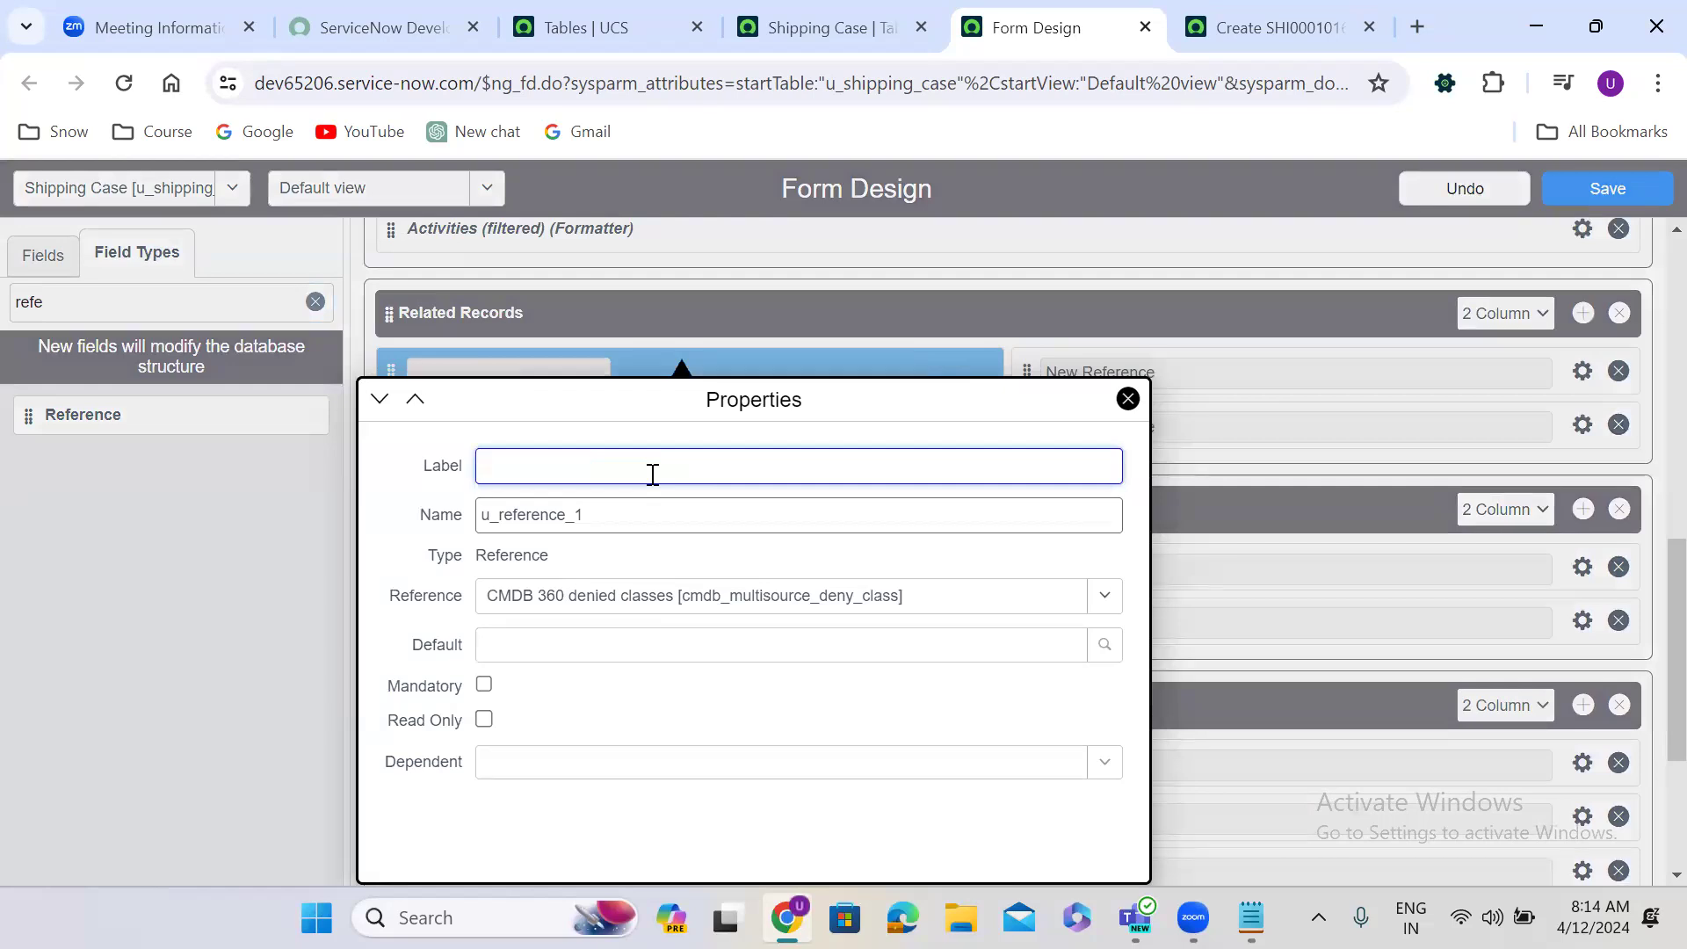
{"action": "type", "text": "Inc"}
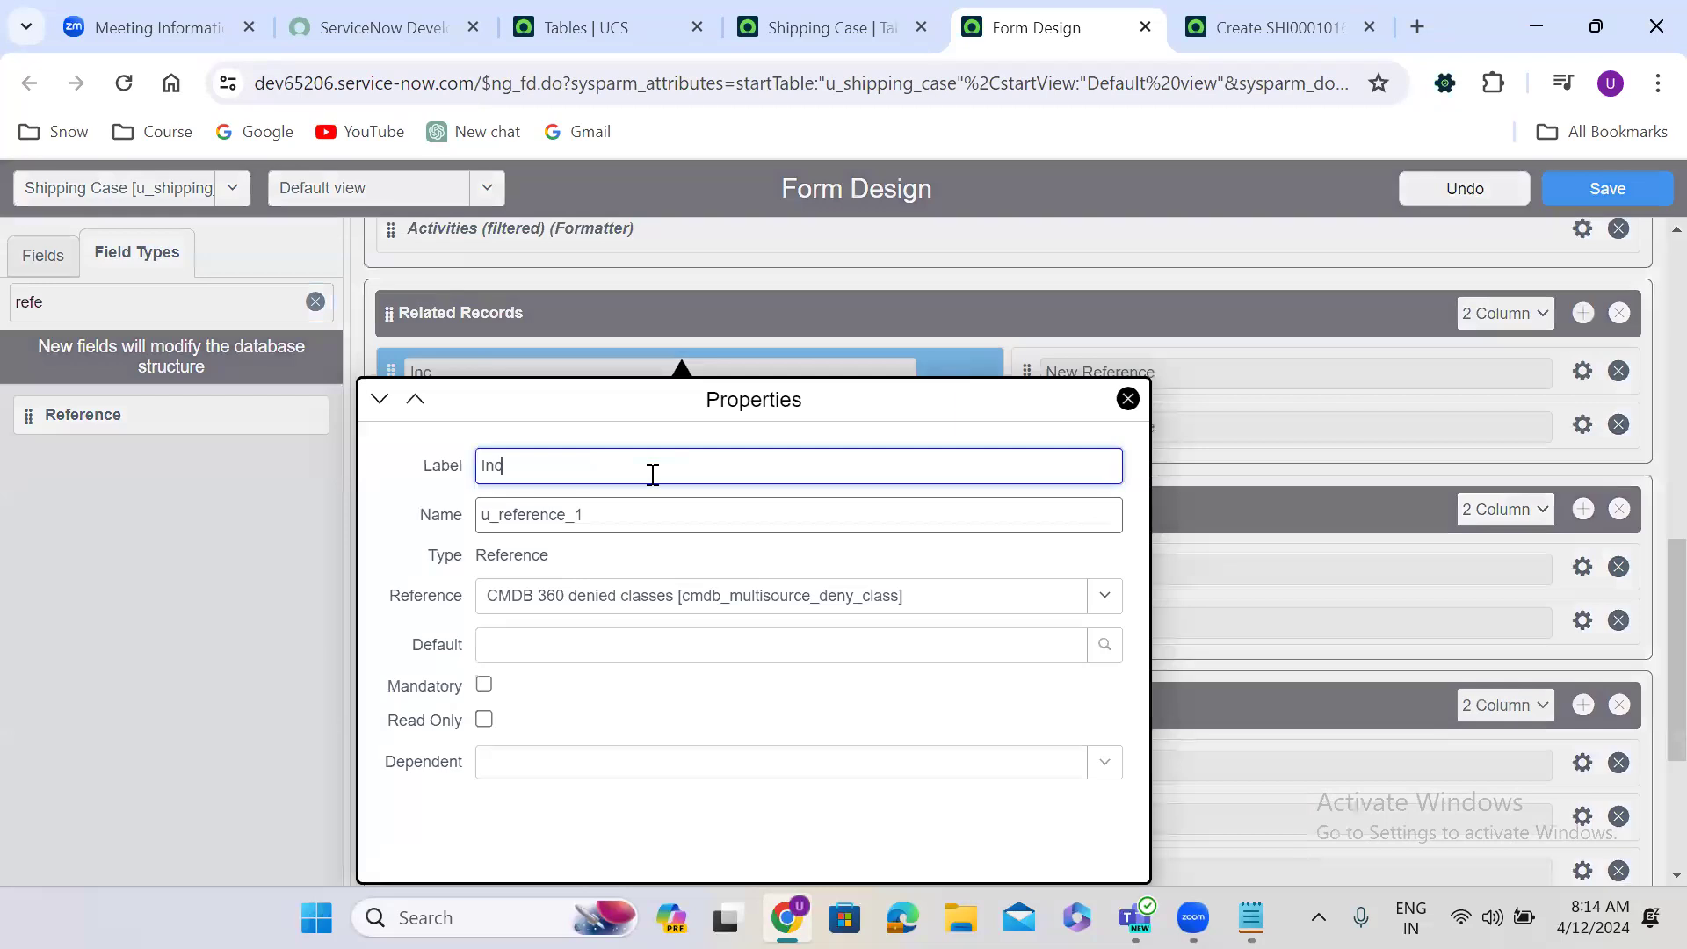
{"action": "type", "text": "ident"}
{"action": "double_click", "coordinate": [566, 512]}
{"action": "type", "text": "u"}
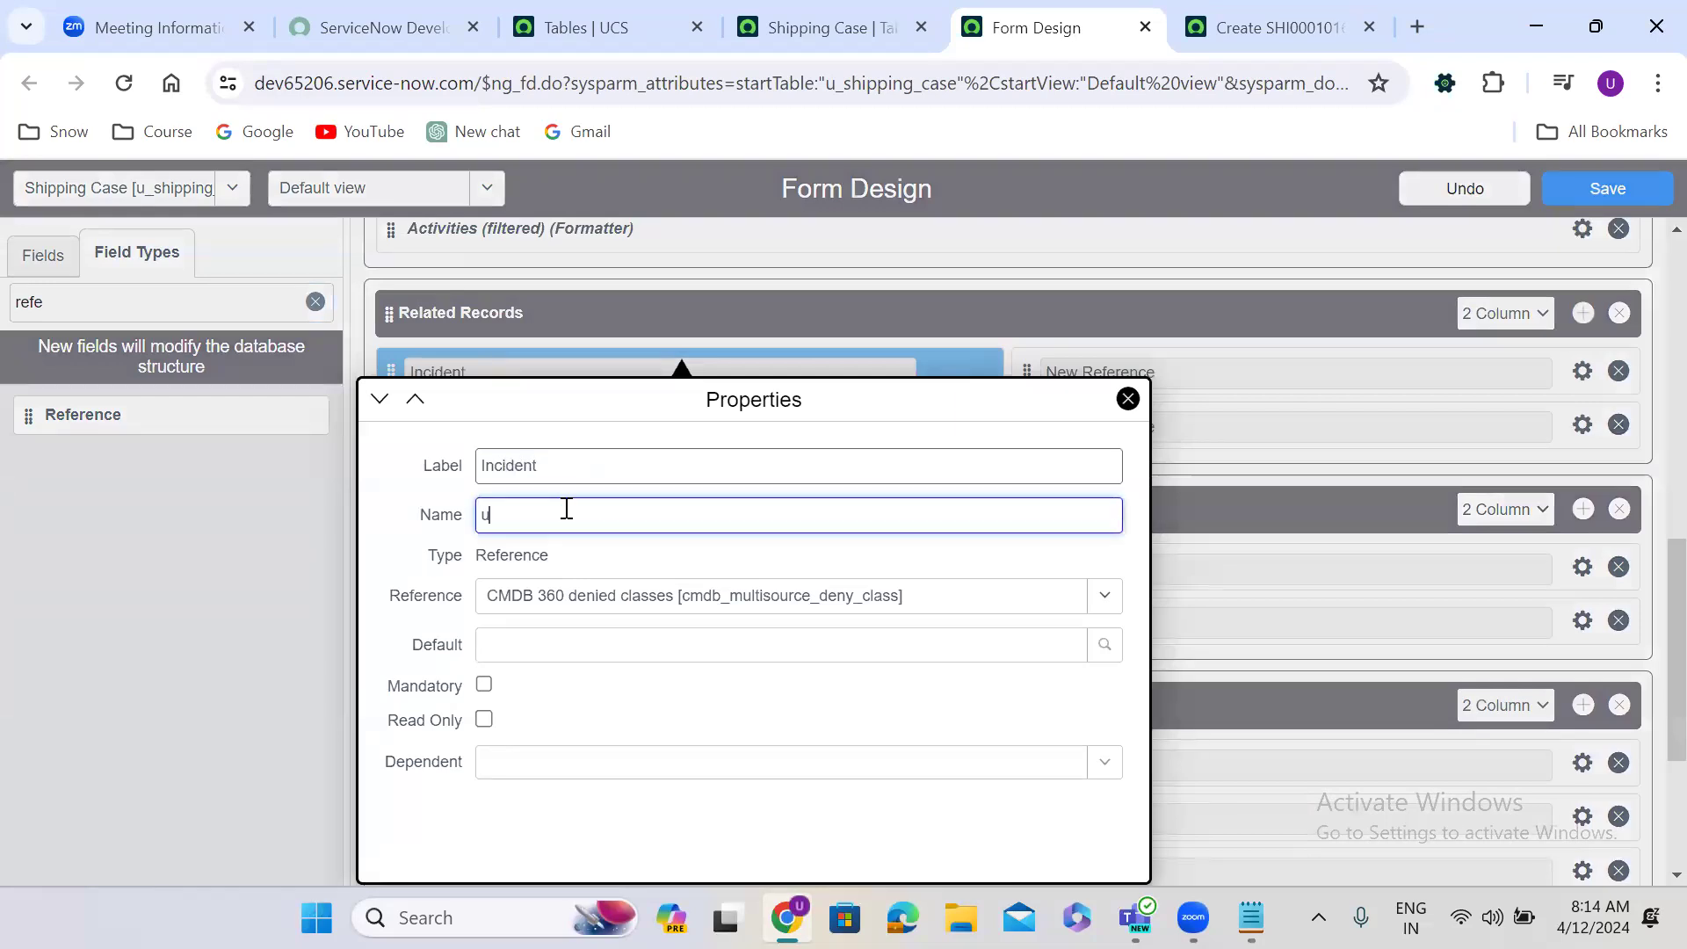
{"action": "type", "text": "_incident"}
Set the Incident field to reference the Incident [incident] table and close its properties.
{"action": "left_click", "coordinate": [629, 613]}
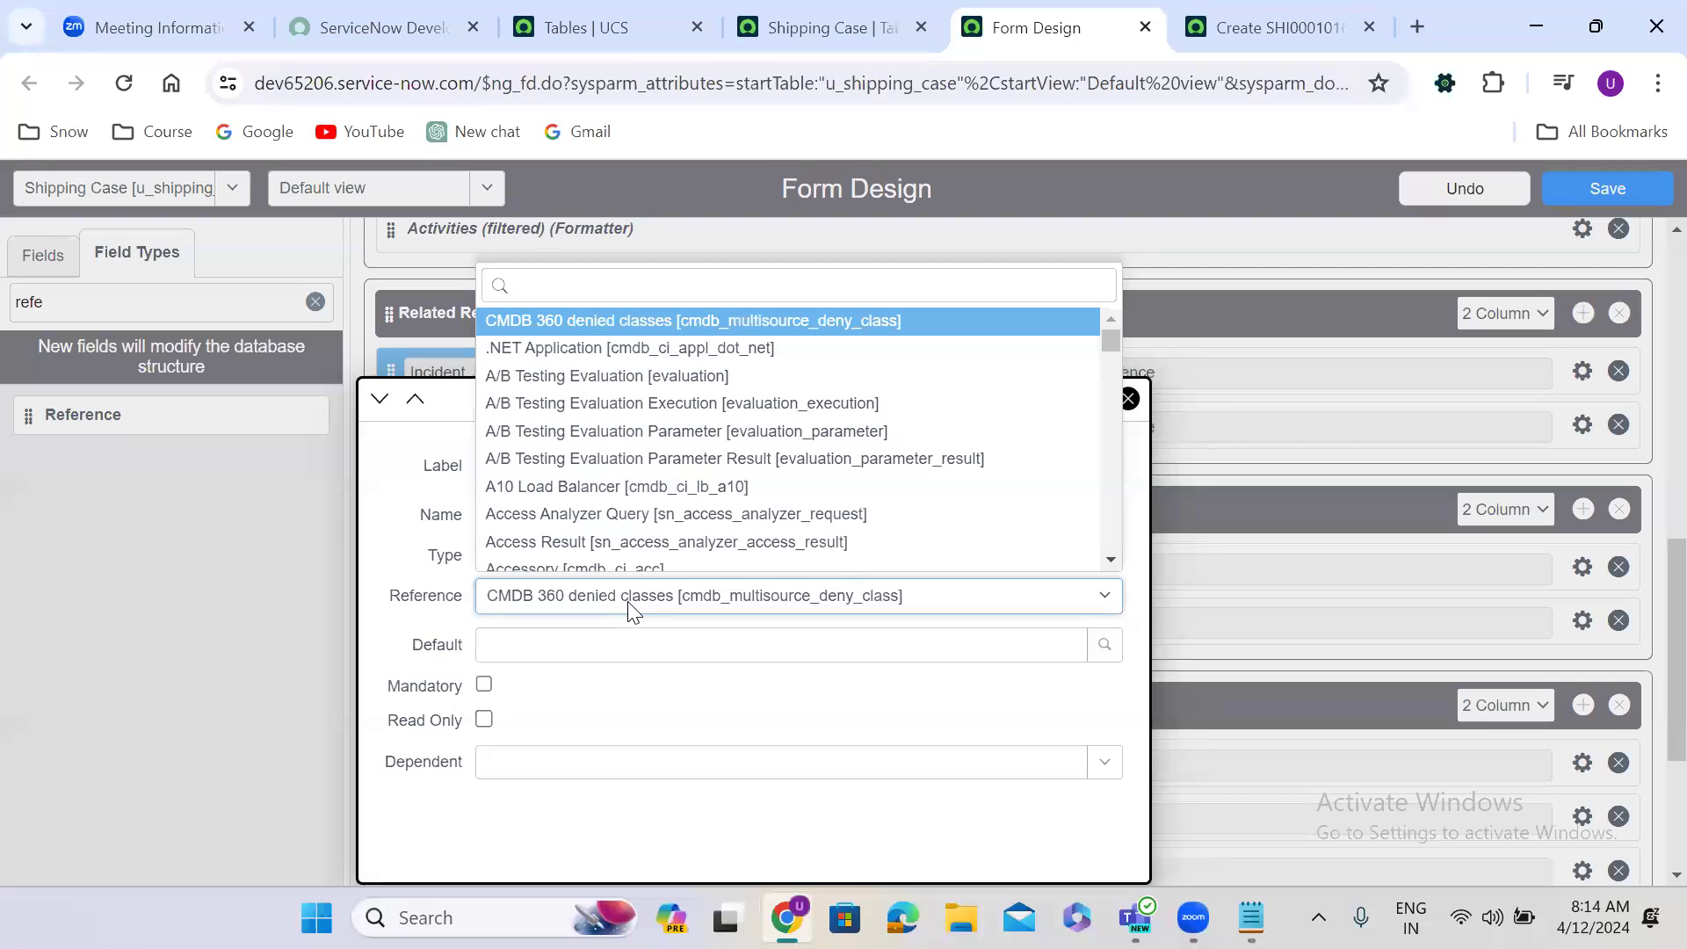
{"action": "type", "text": "incident"}
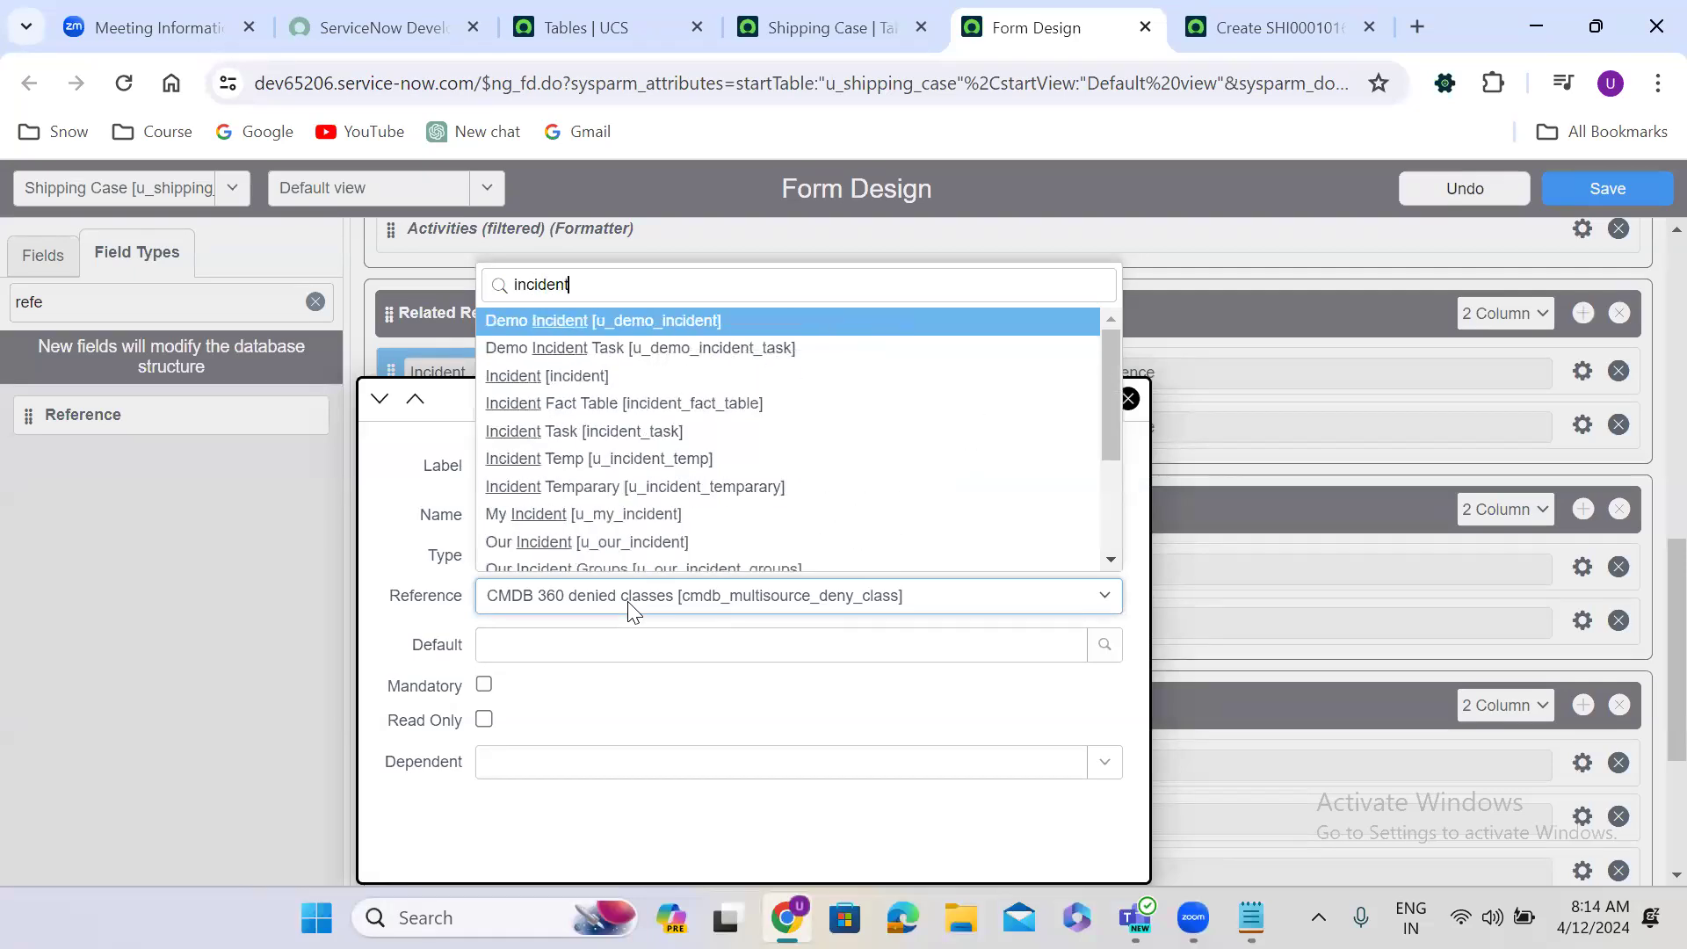
{"action": "key", "text": "Down"}
{"action": "key", "text": "Down"}
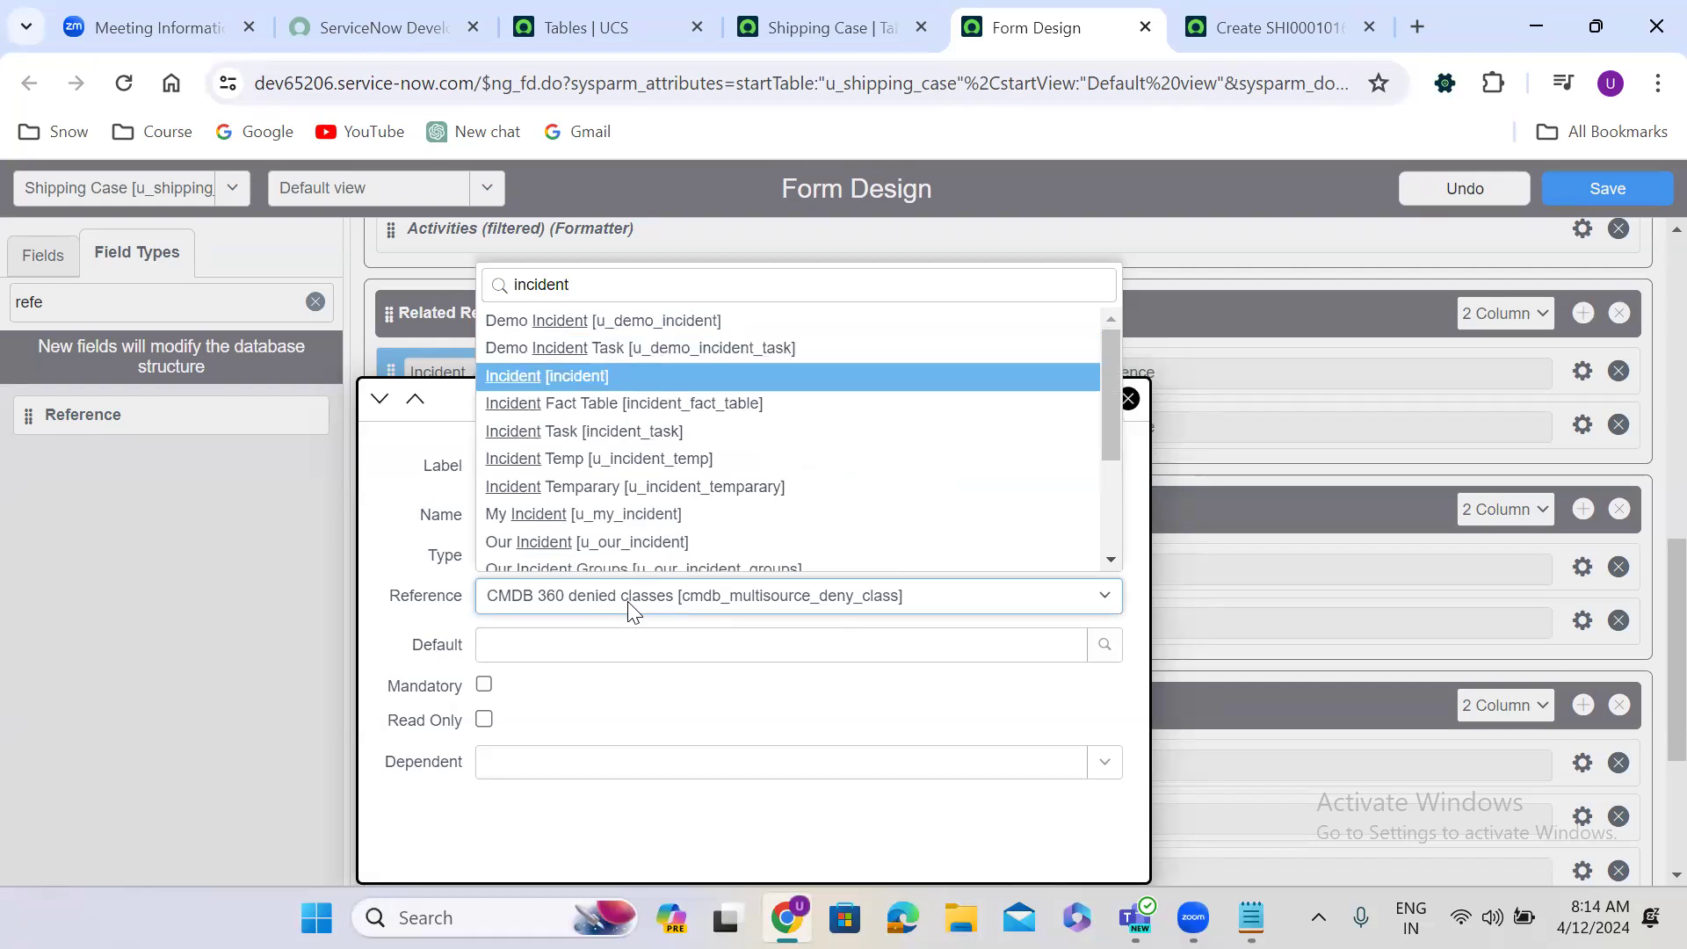
{"action": "key", "text": "Return"}
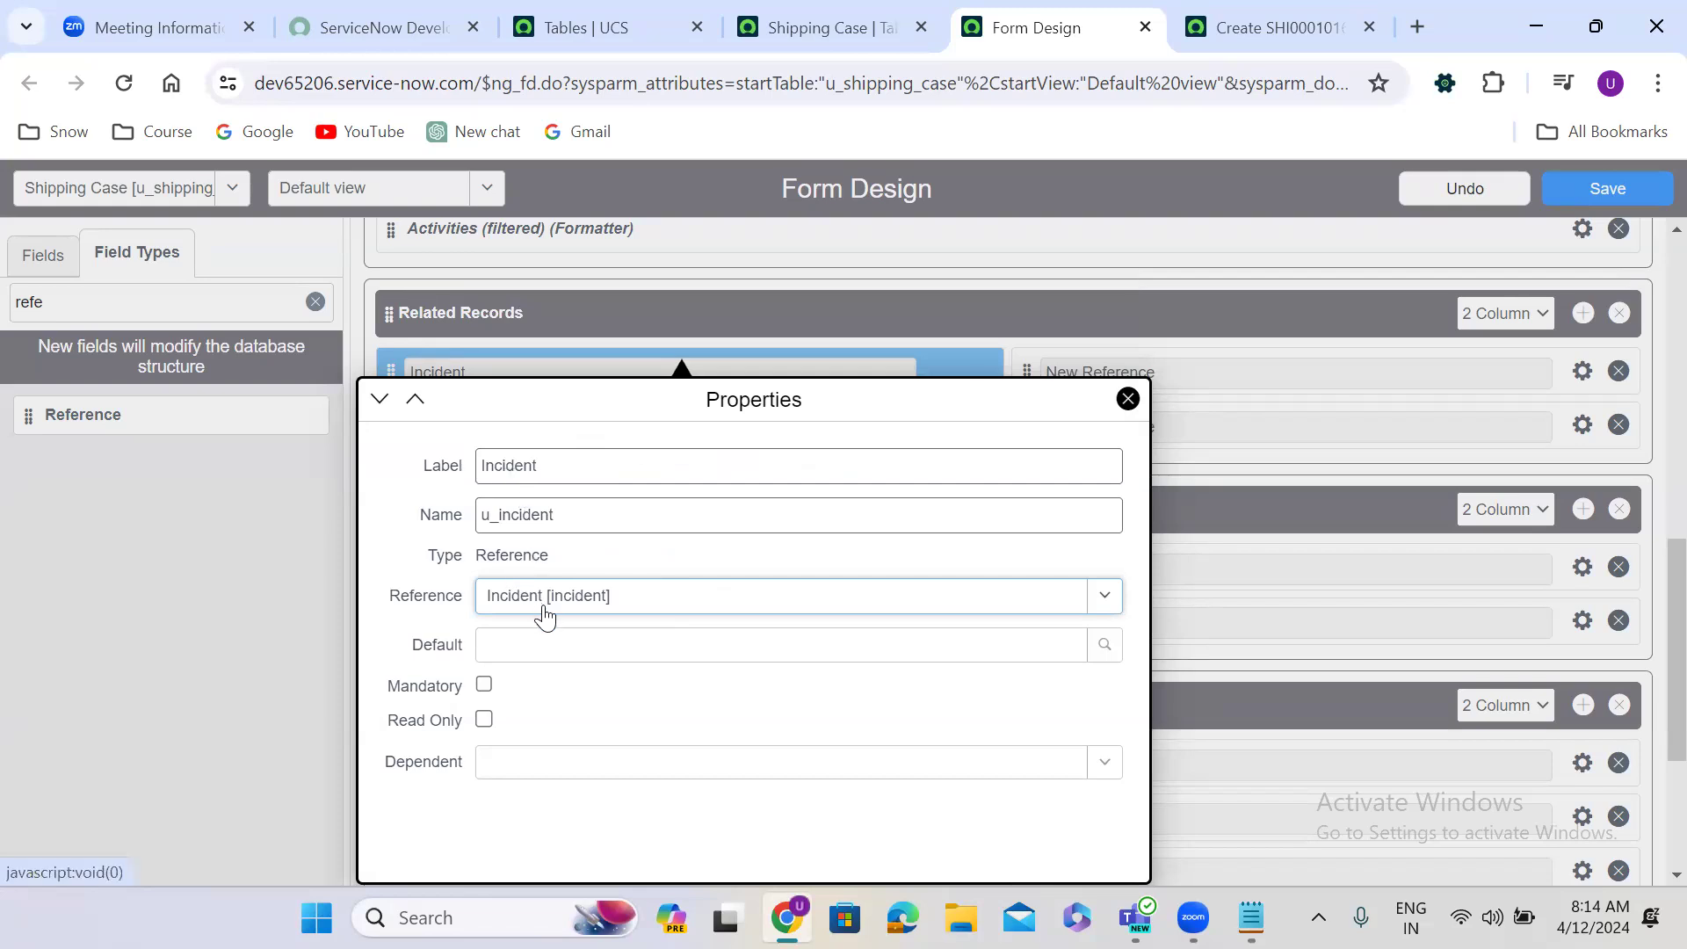
{"action": "left_click", "coordinate": [1340, 618]}
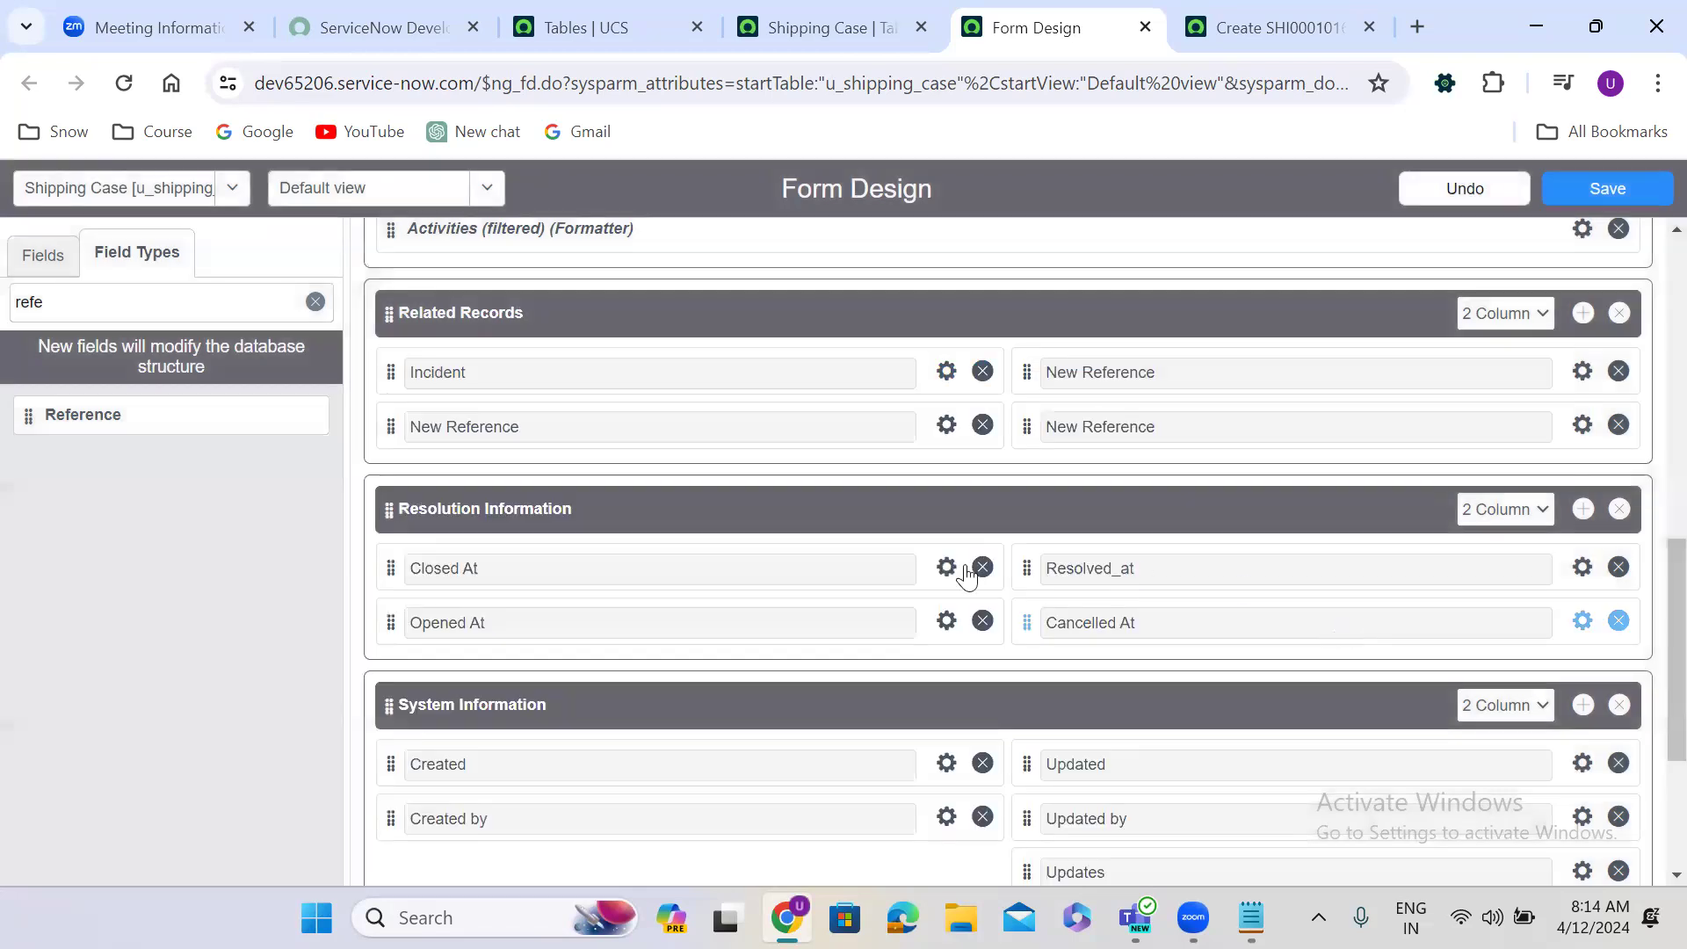
Label the reference field below Incident Problem, name it u_problem and point it to the Problem [problem] table.
{"action": "left_click", "coordinate": [946, 427]}
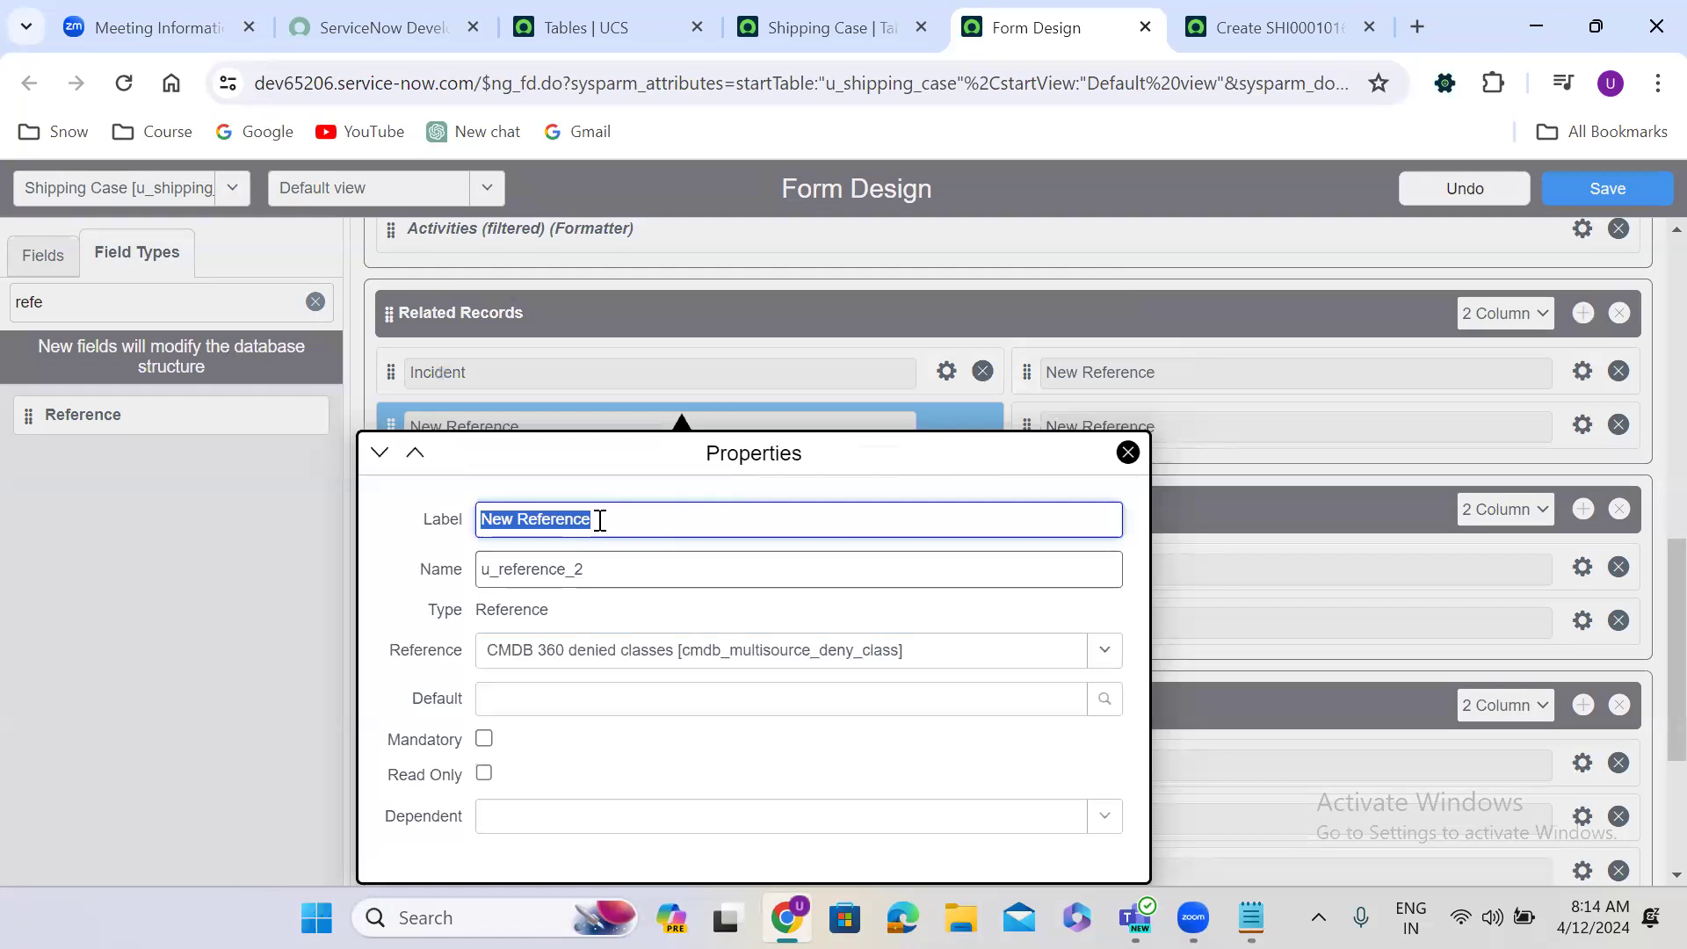
{"action": "type", "text": "Problem"}
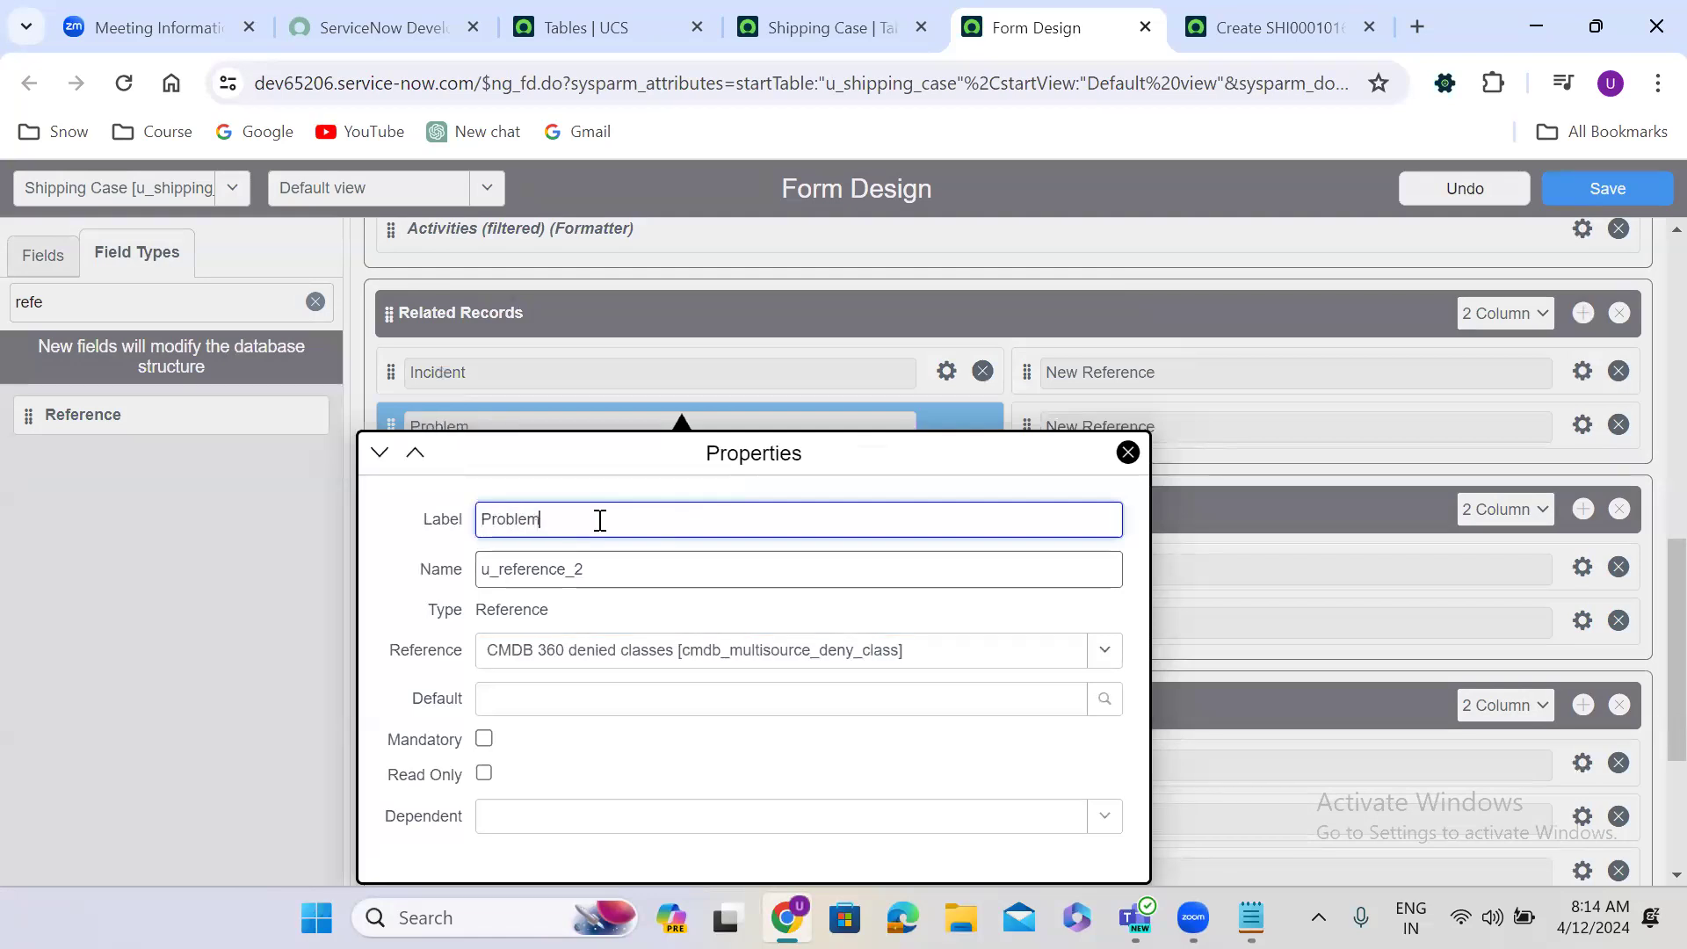
{"action": "double_click", "coordinate": [565, 571]}
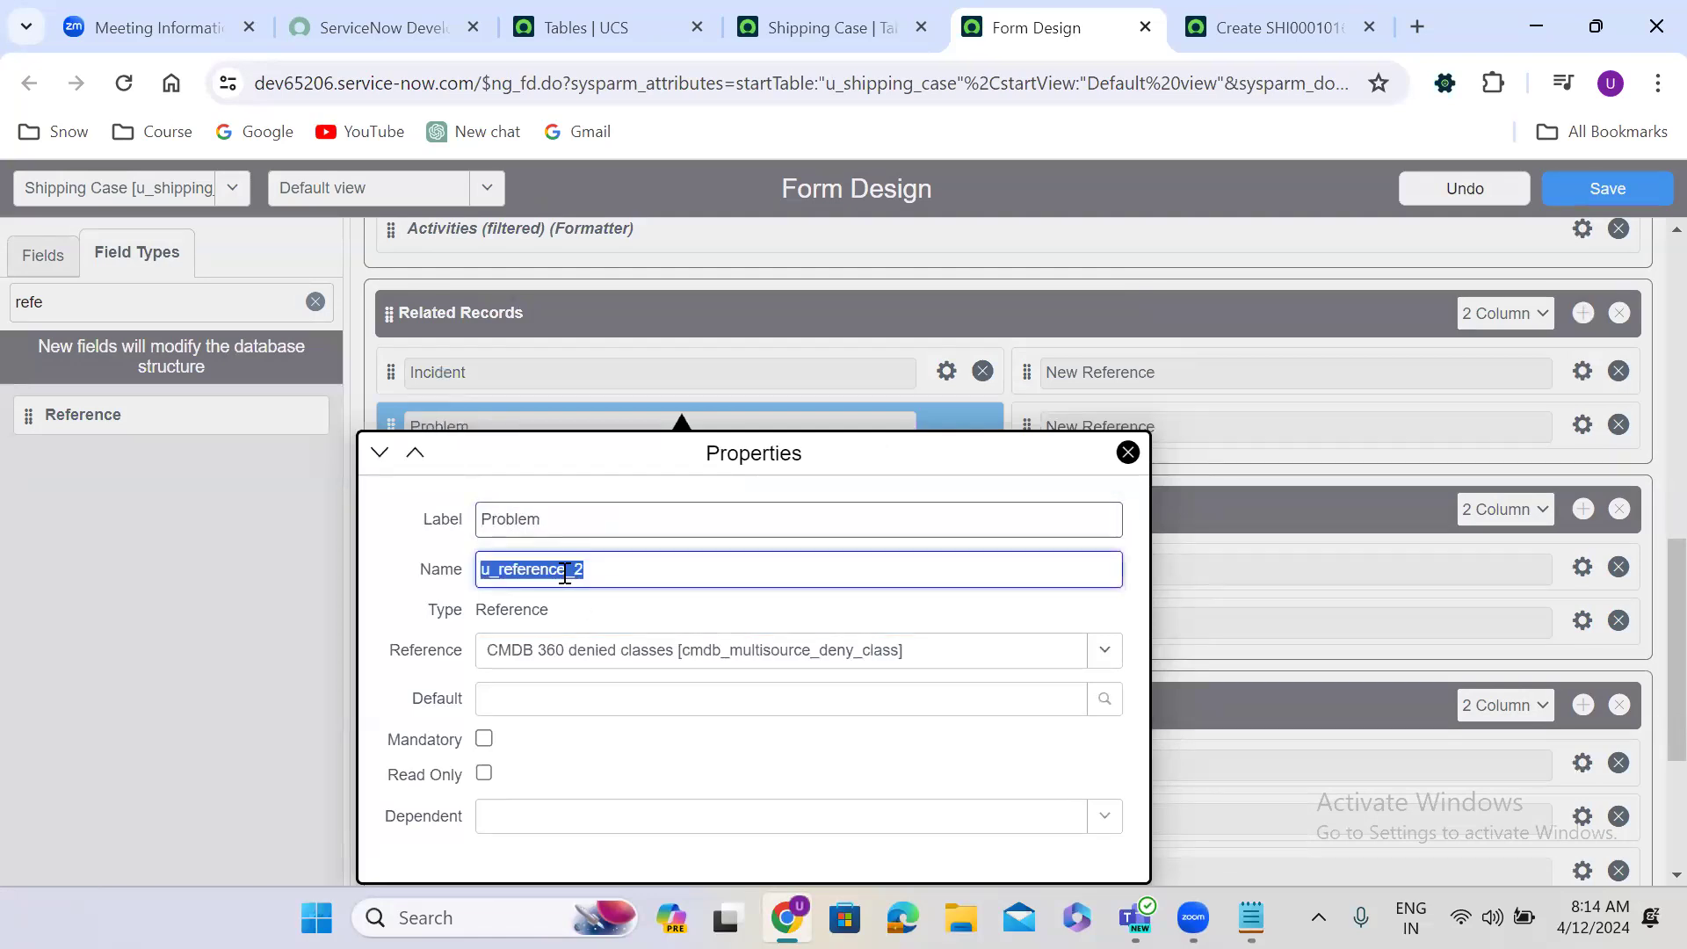
{"action": "type", "text": "u_"}
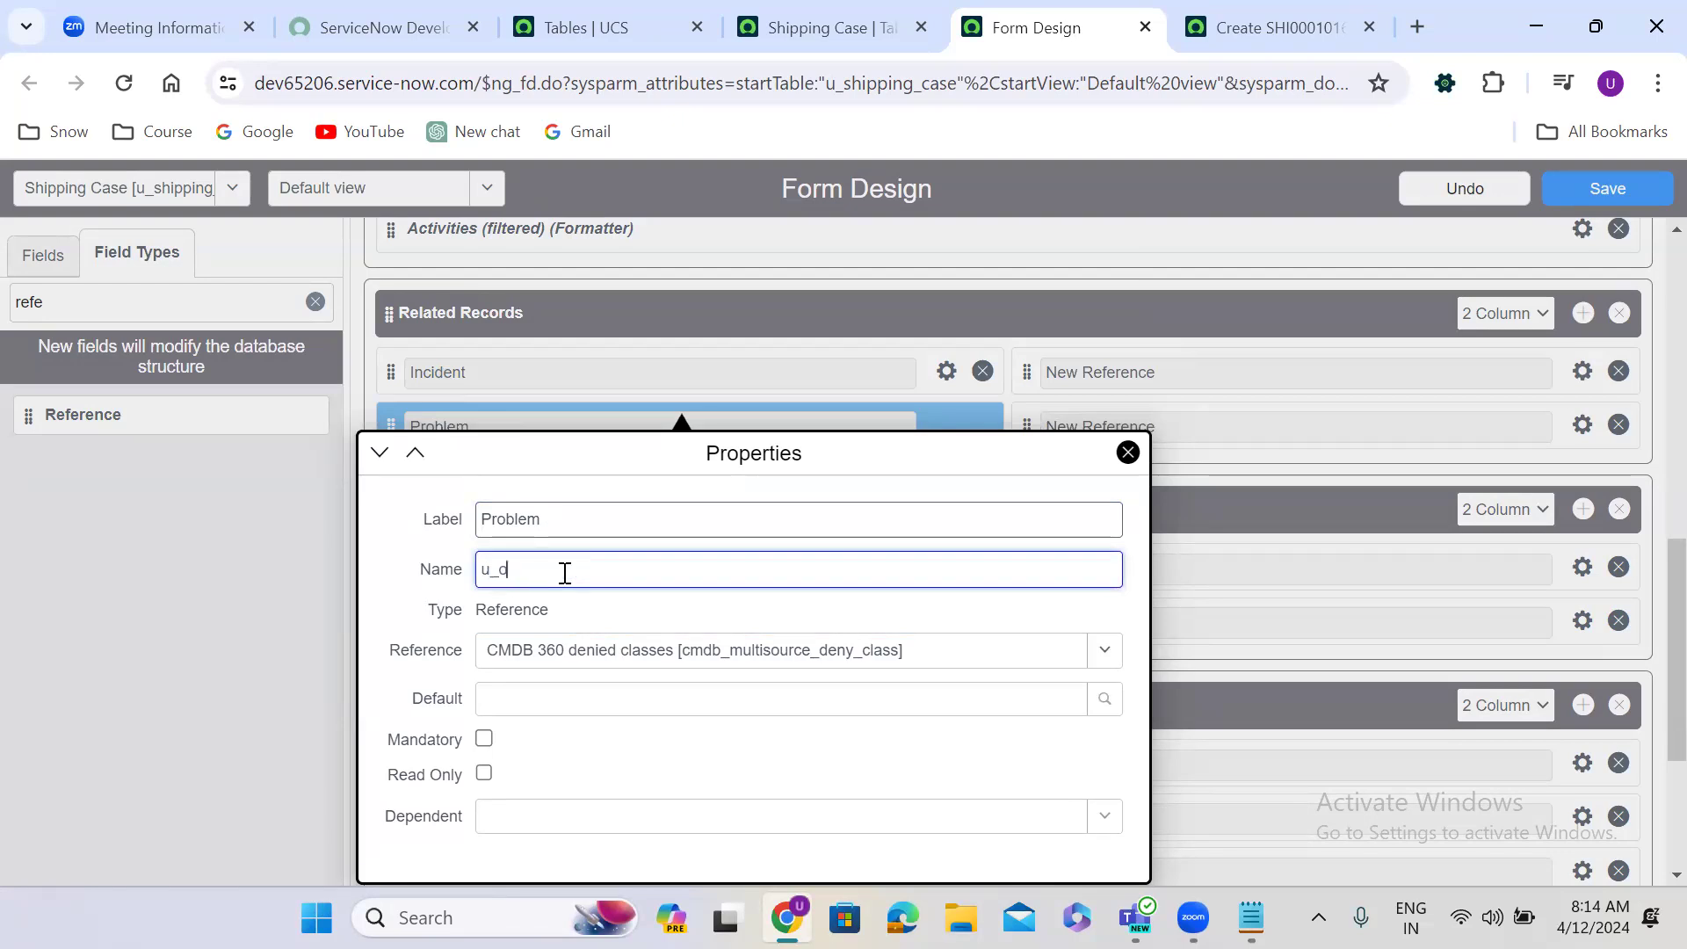
{"action": "type", "text": "problem"}
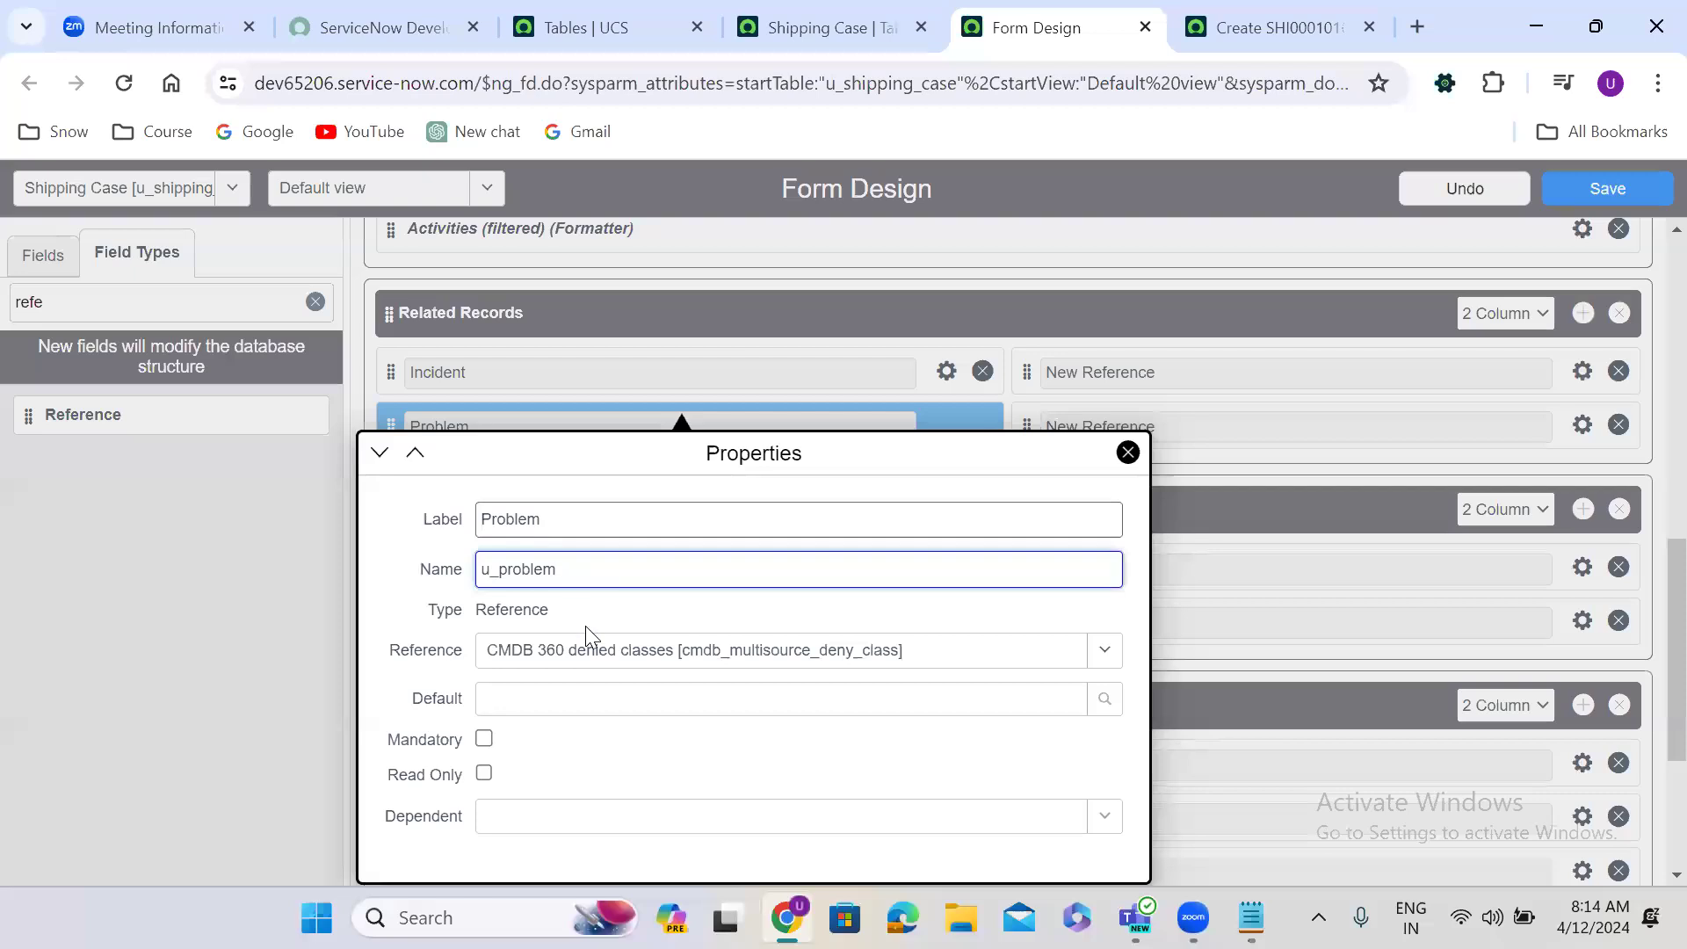
{"action": "left_click", "coordinate": [592, 652]}
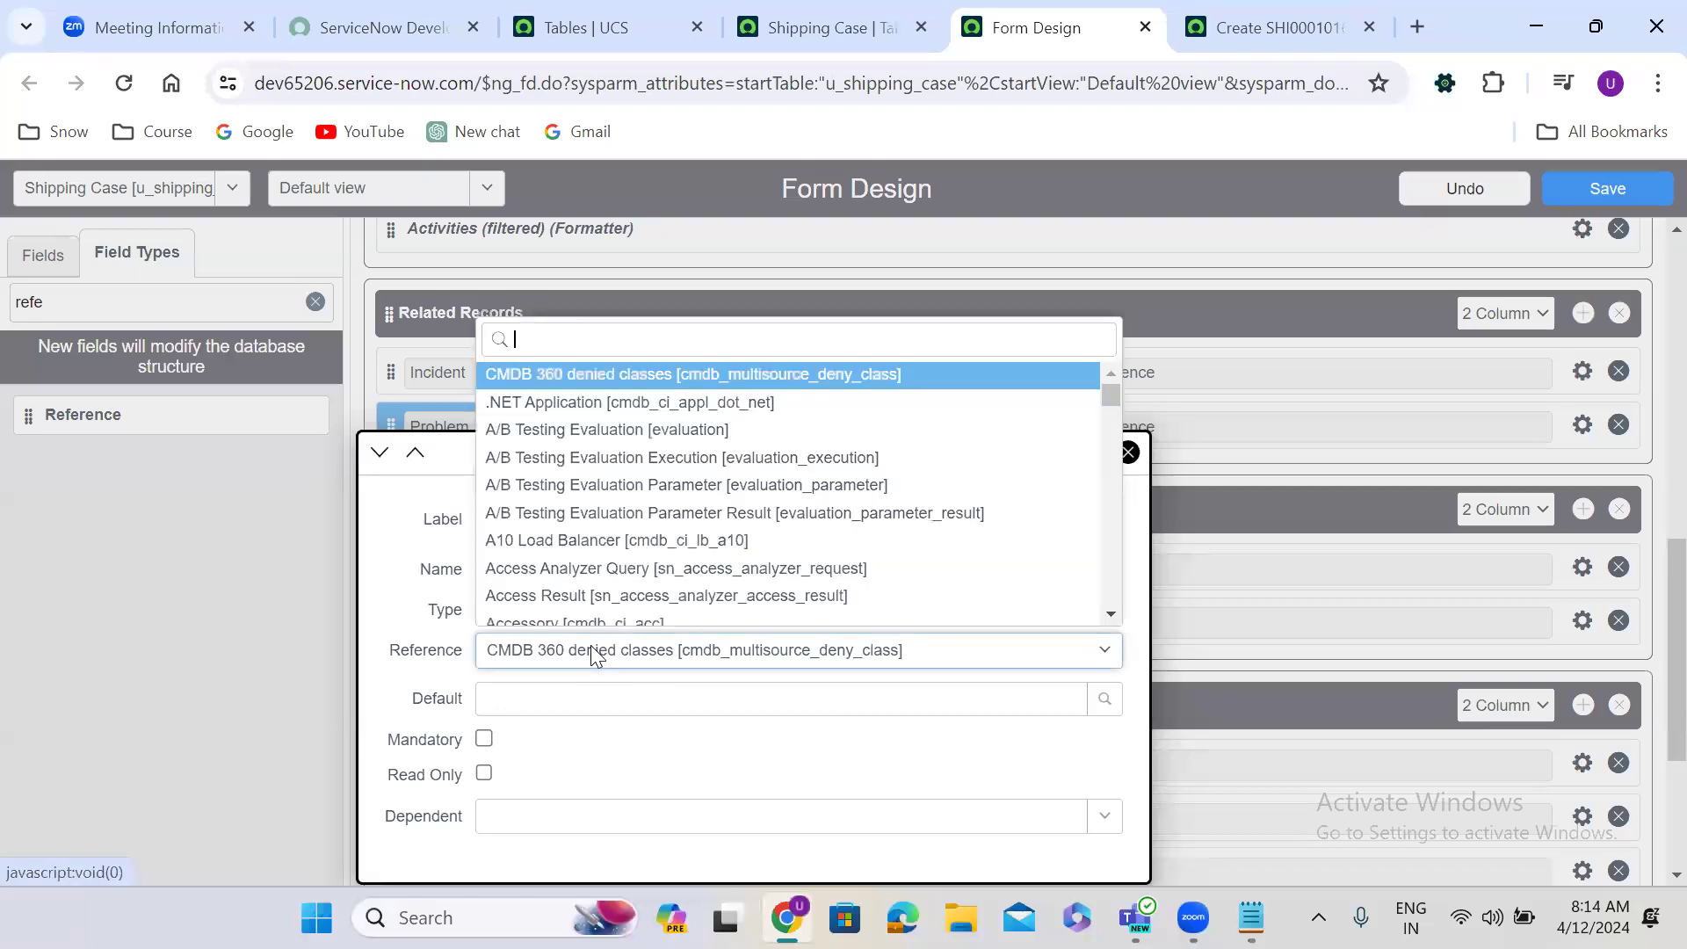
{"action": "type", "text": "problem"}
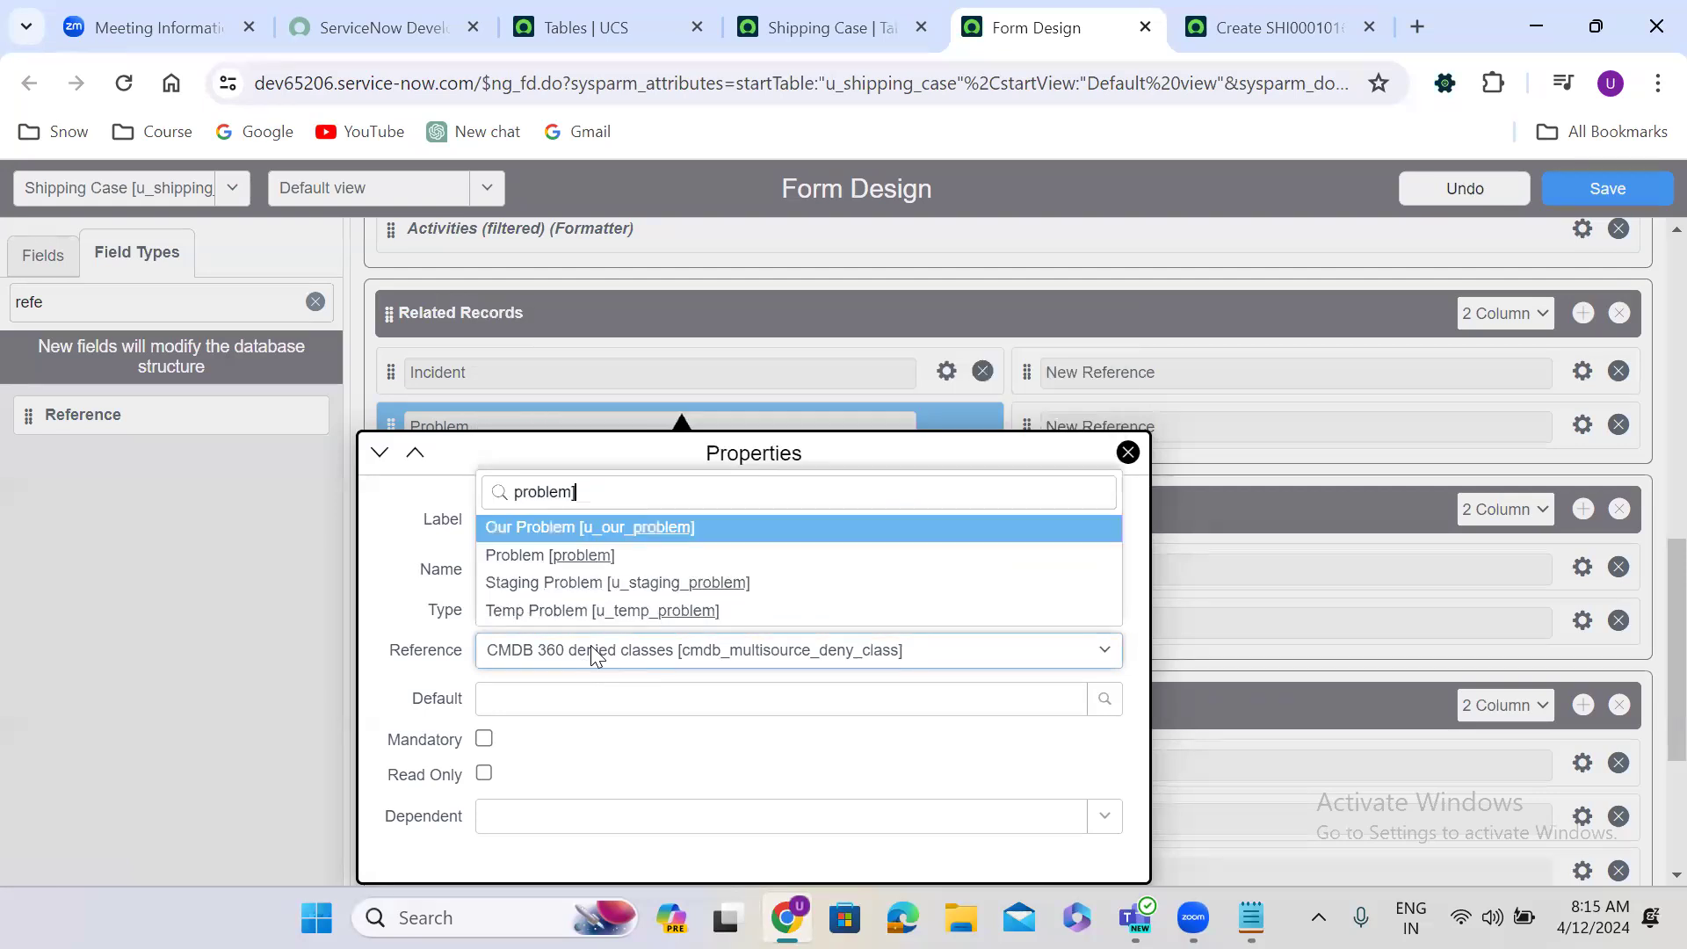
{"action": "key", "text": "Down"}
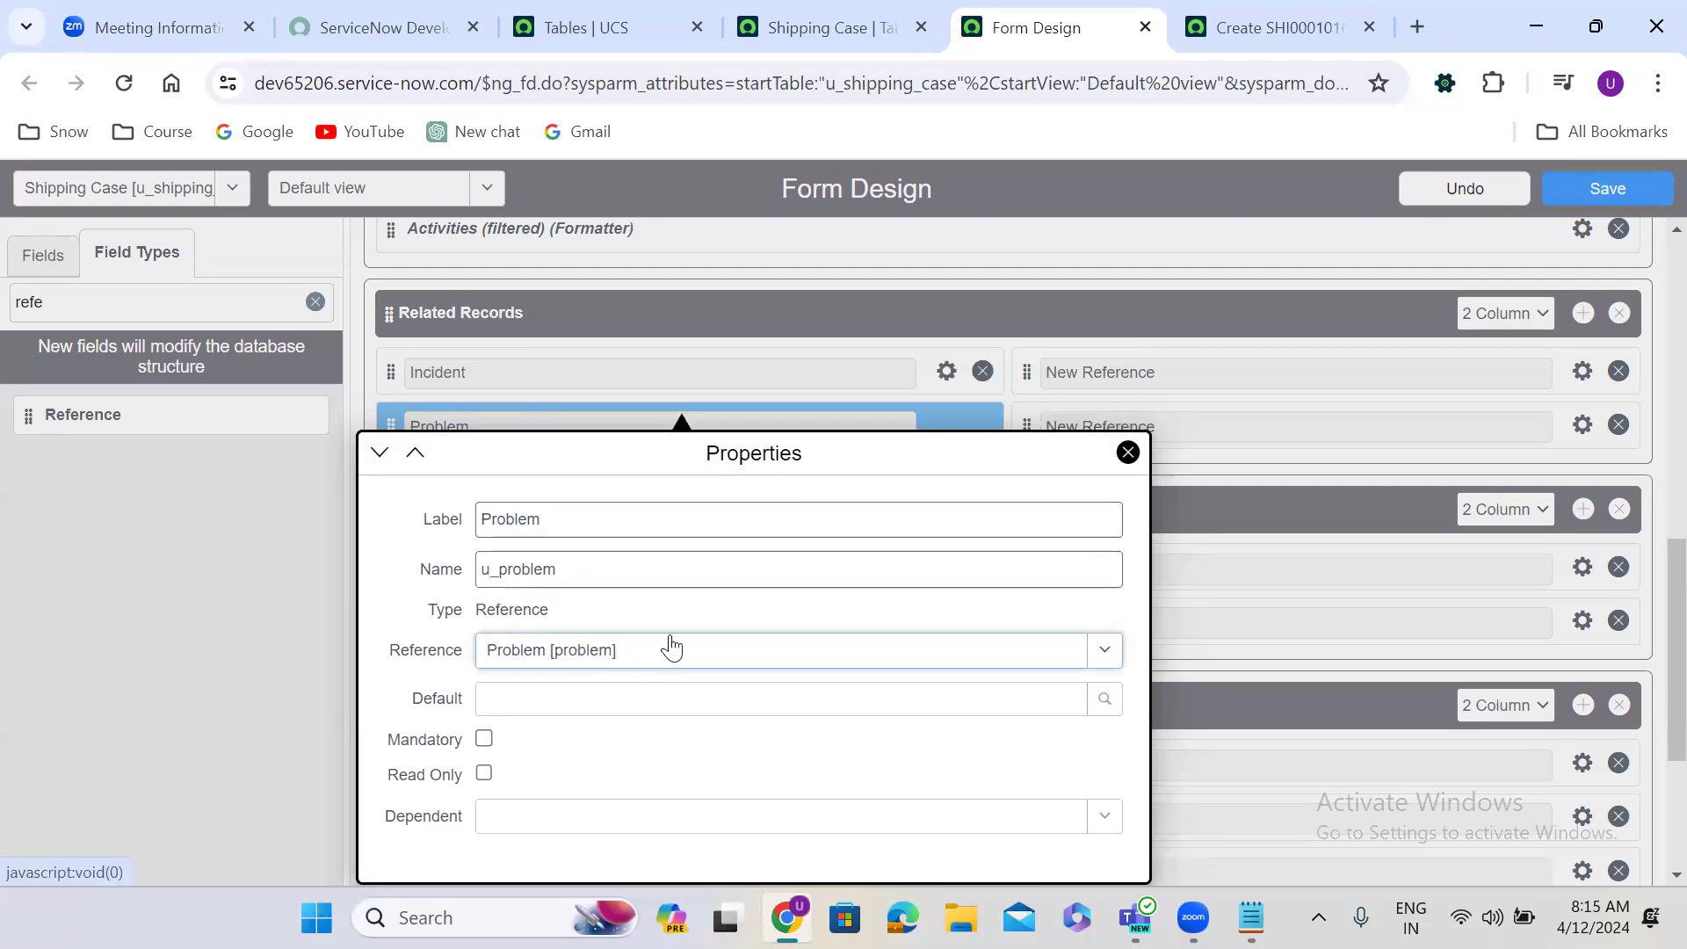
{"action": "left_click", "coordinate": [1196, 612]}
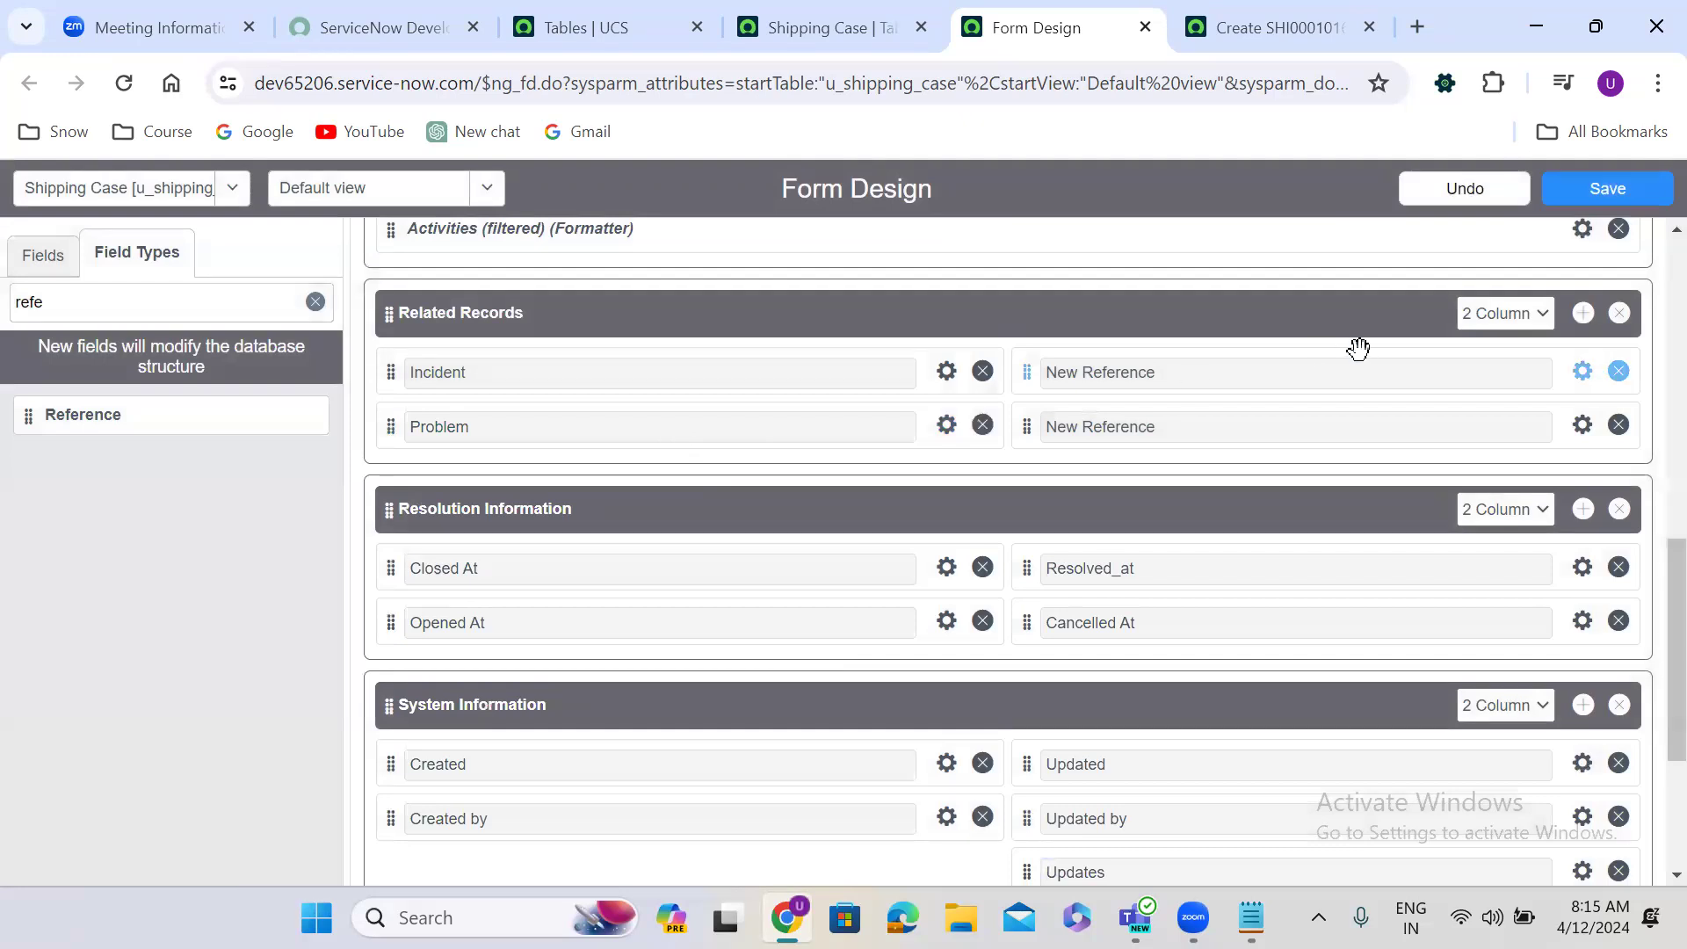
Label the upper reference field in the second column of Related Records Change Request and name it u_change_request.
{"action": "left_click", "coordinate": [1583, 370]}
{"action": "type", "text": "Ch"}
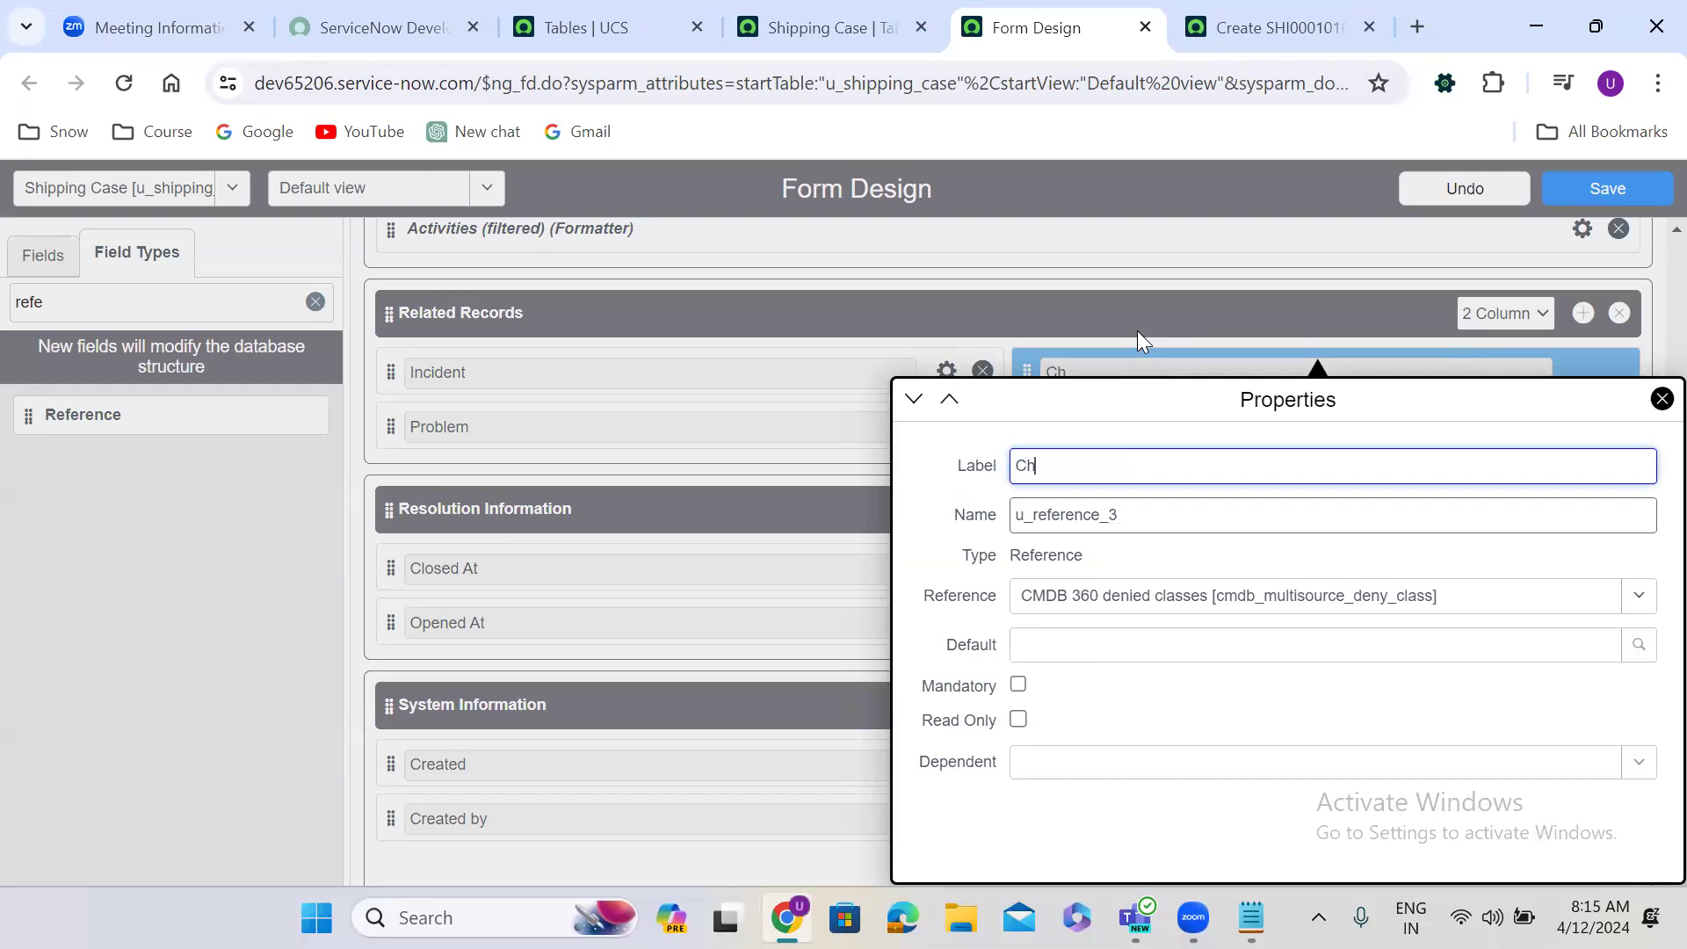
{"action": "type", "text": "ange Request"}
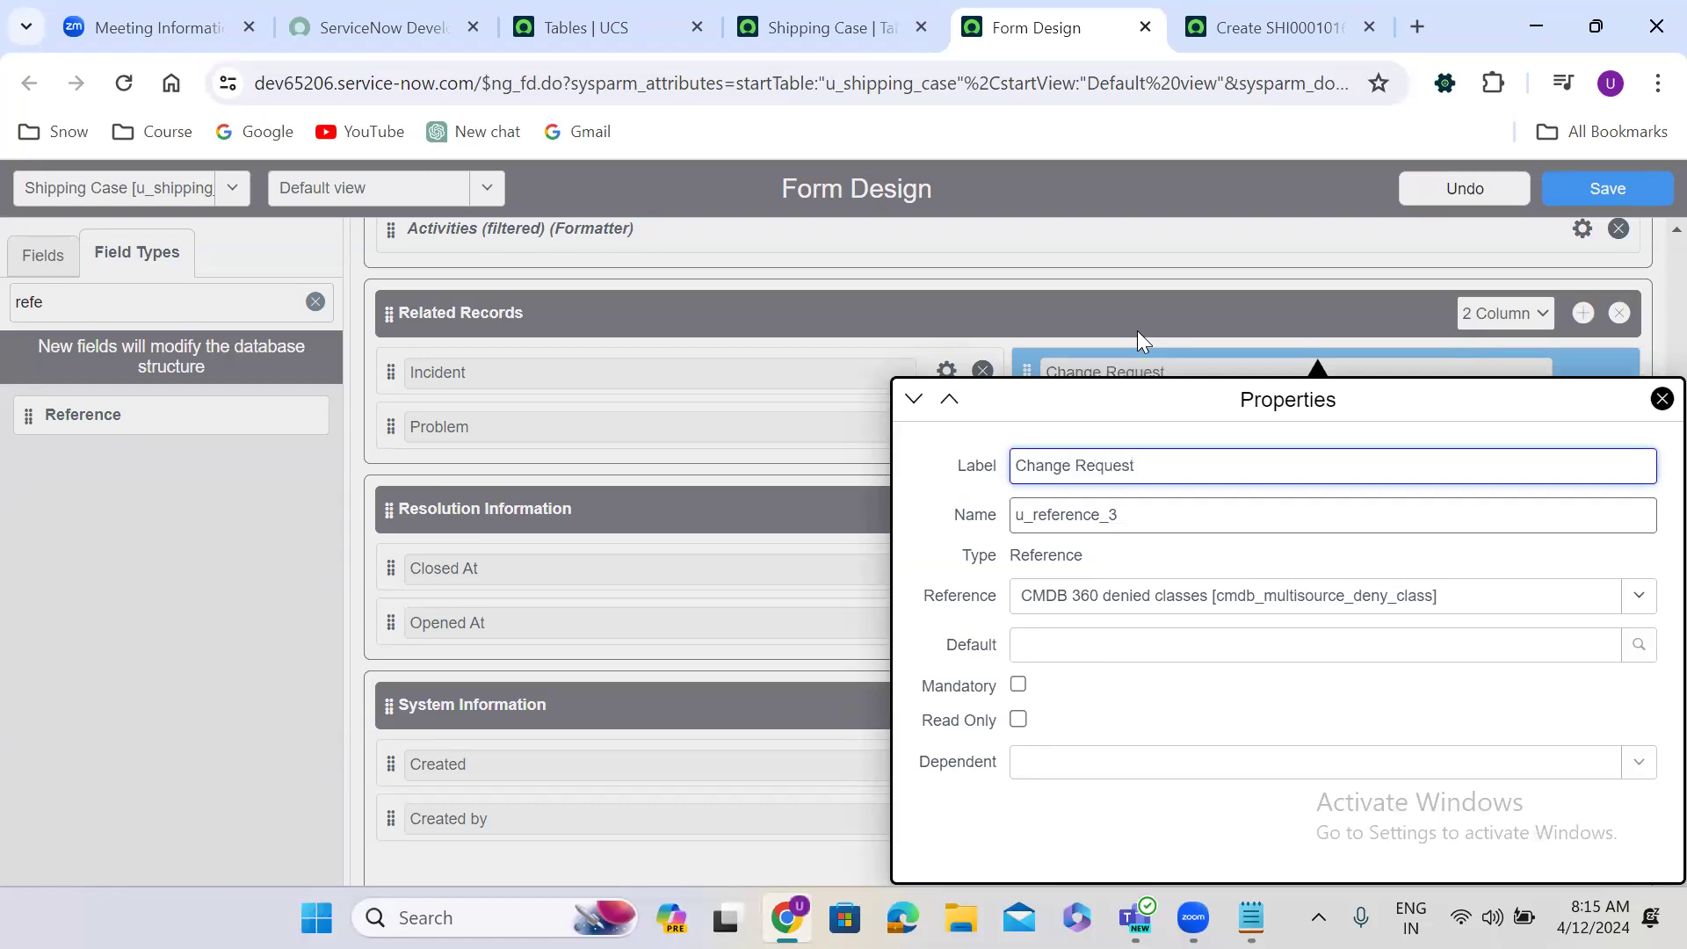
{"action": "double_click", "coordinate": [1061, 518]}
{"action": "type", "text": "u"}
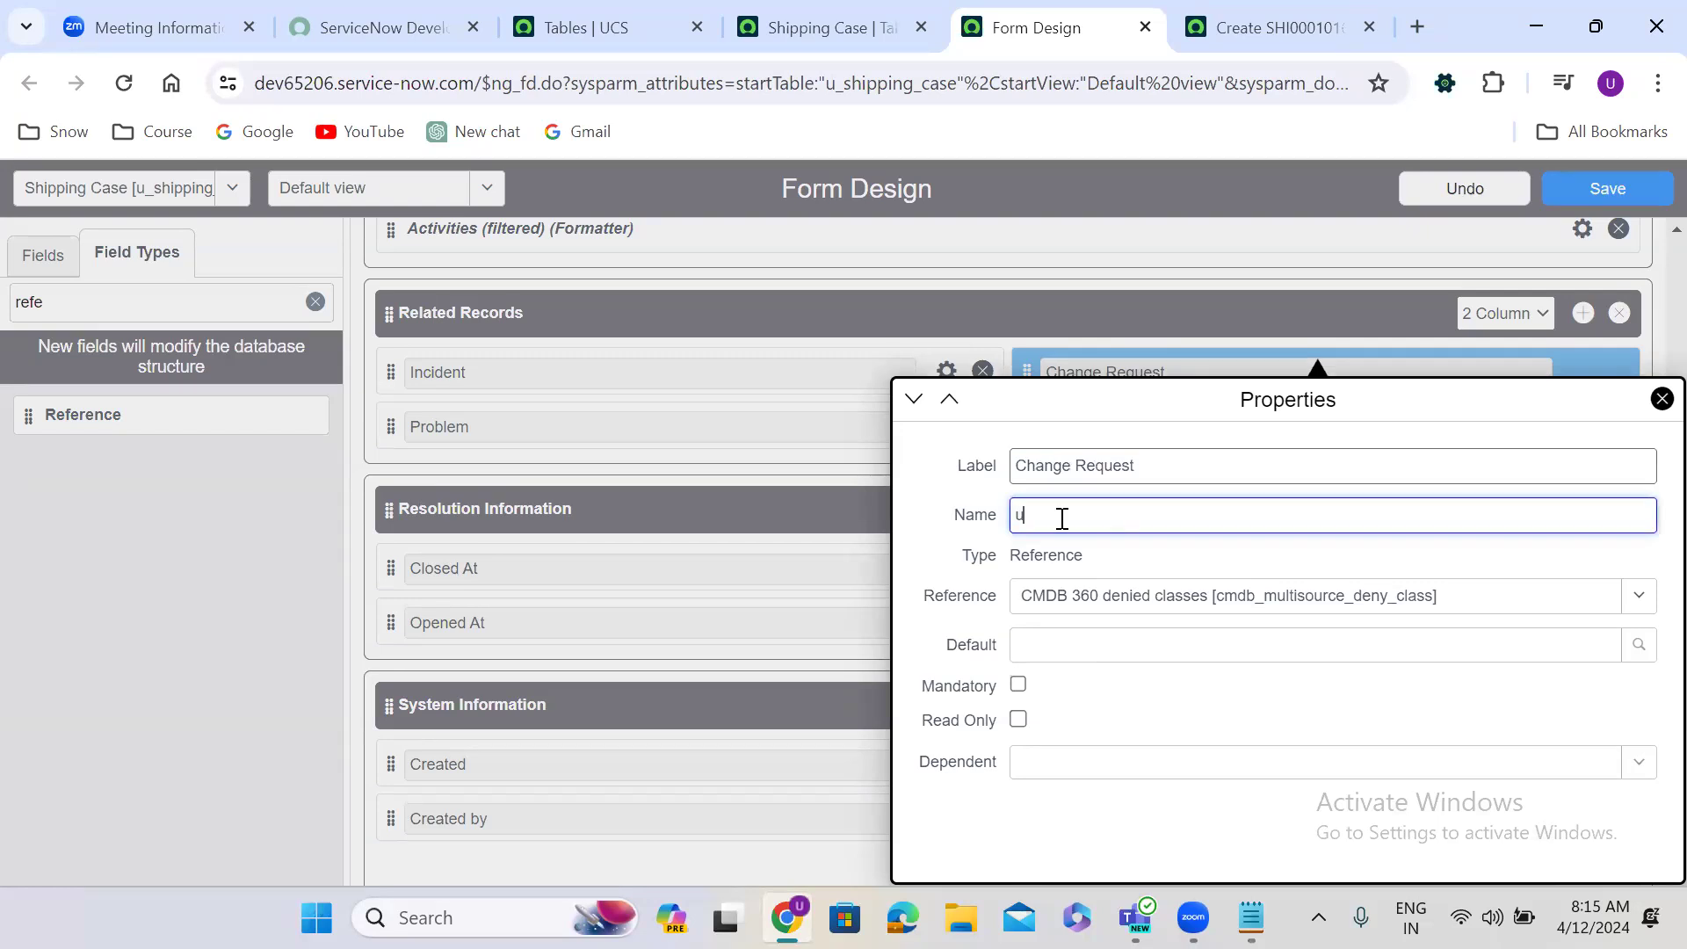
{"action": "type", "text": "_change_request"}
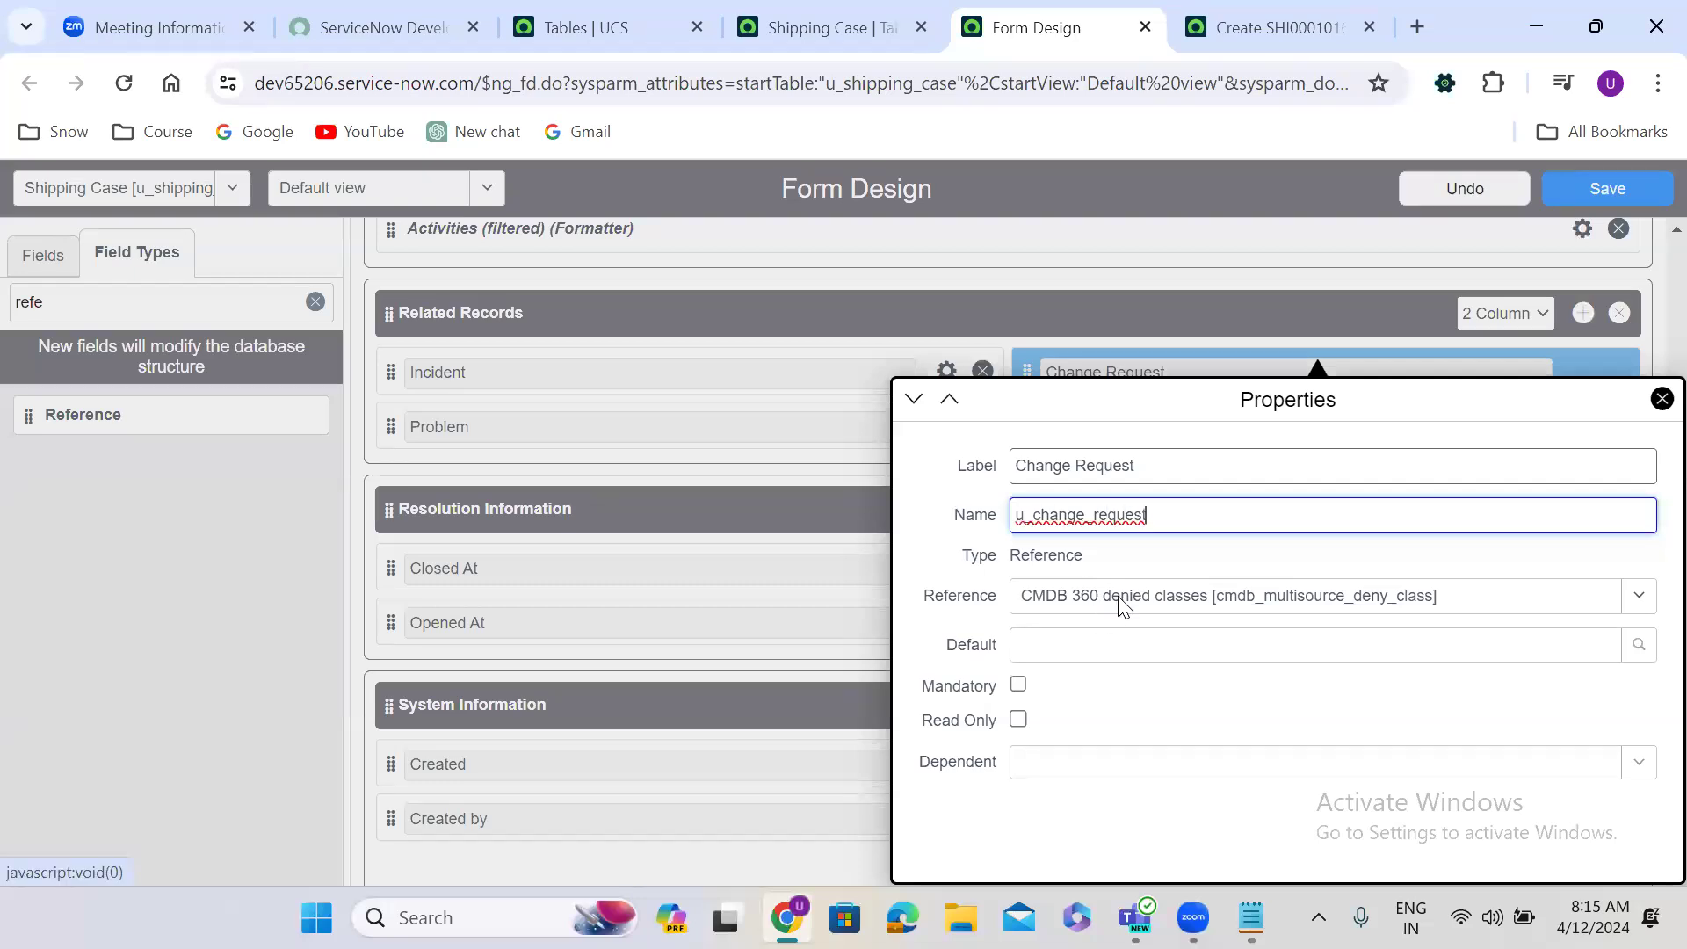
Set the Change Request field to reference the Change Request [change_request] table and close its properties.
{"action": "left_click", "coordinate": [1119, 605]}
{"action": "type", "text": "change"}
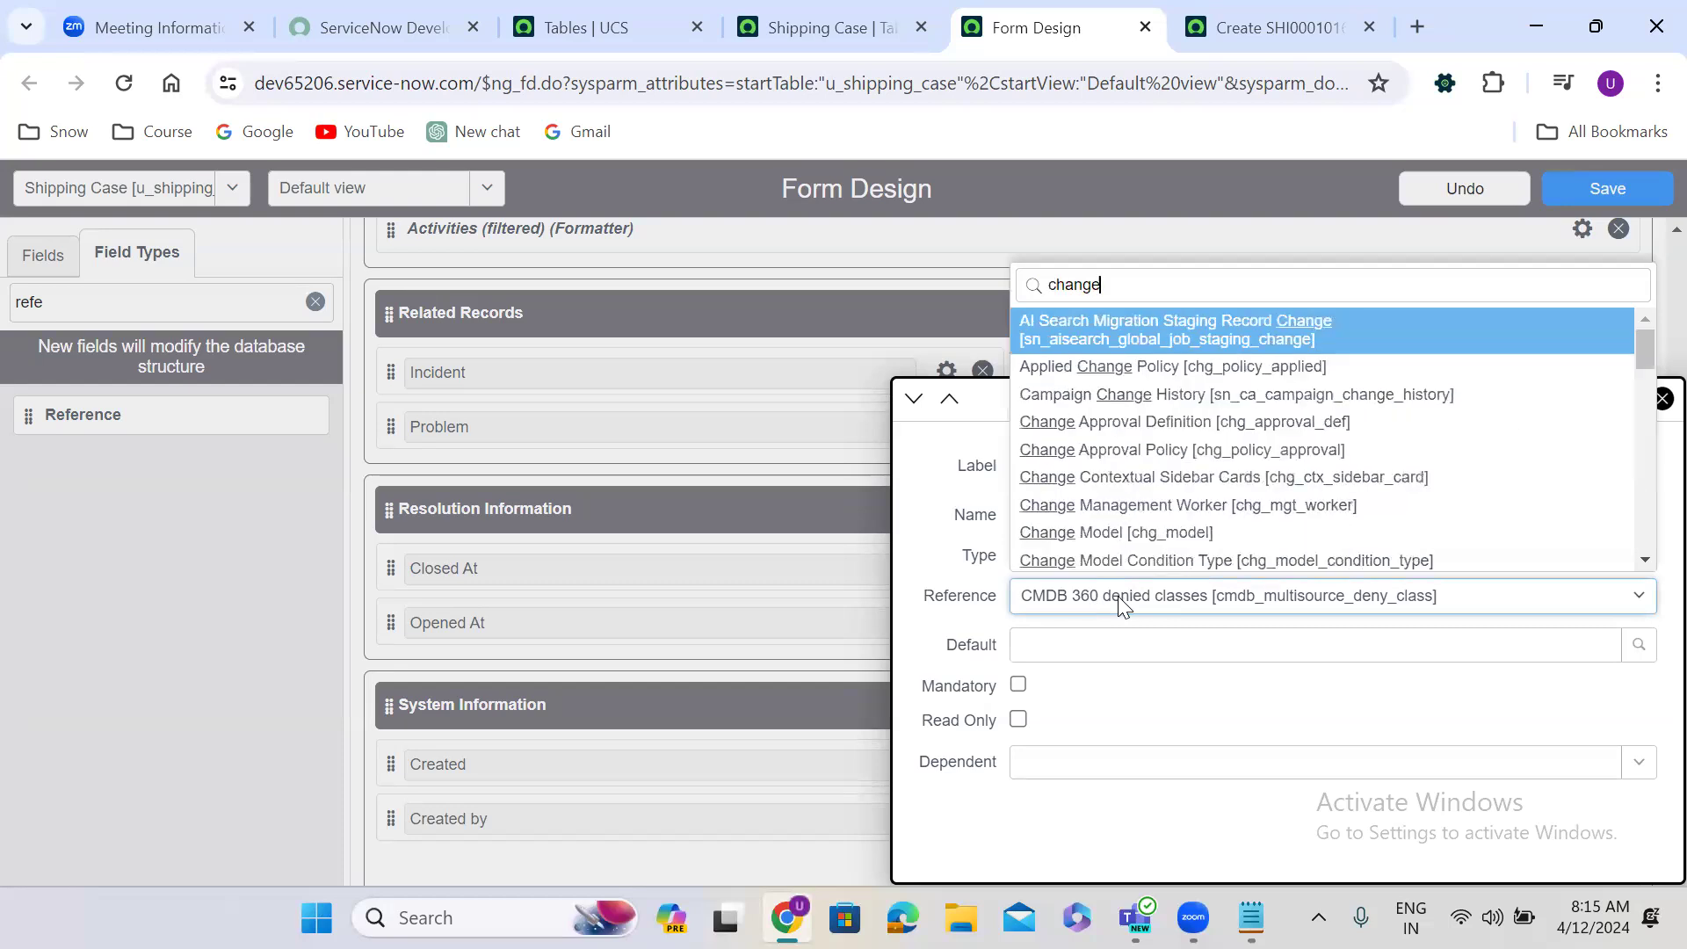
{"action": "type", "text": "_requ"}
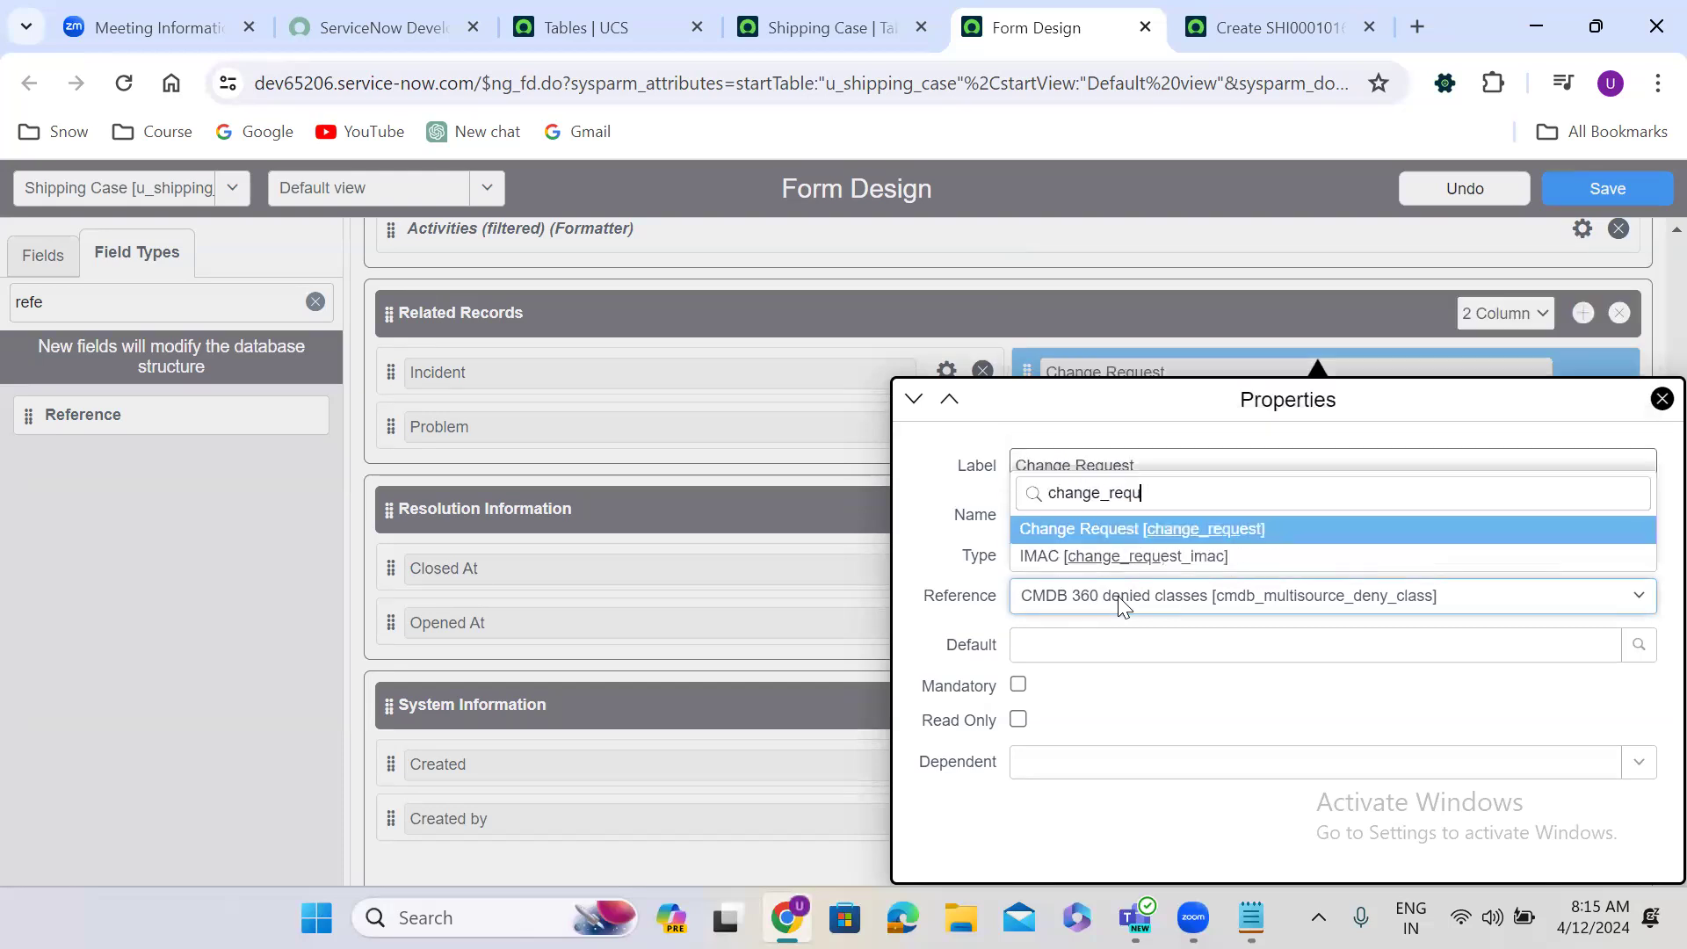
{"action": "type", "text": "est"}
{"action": "left_click", "coordinate": [1258, 531]}
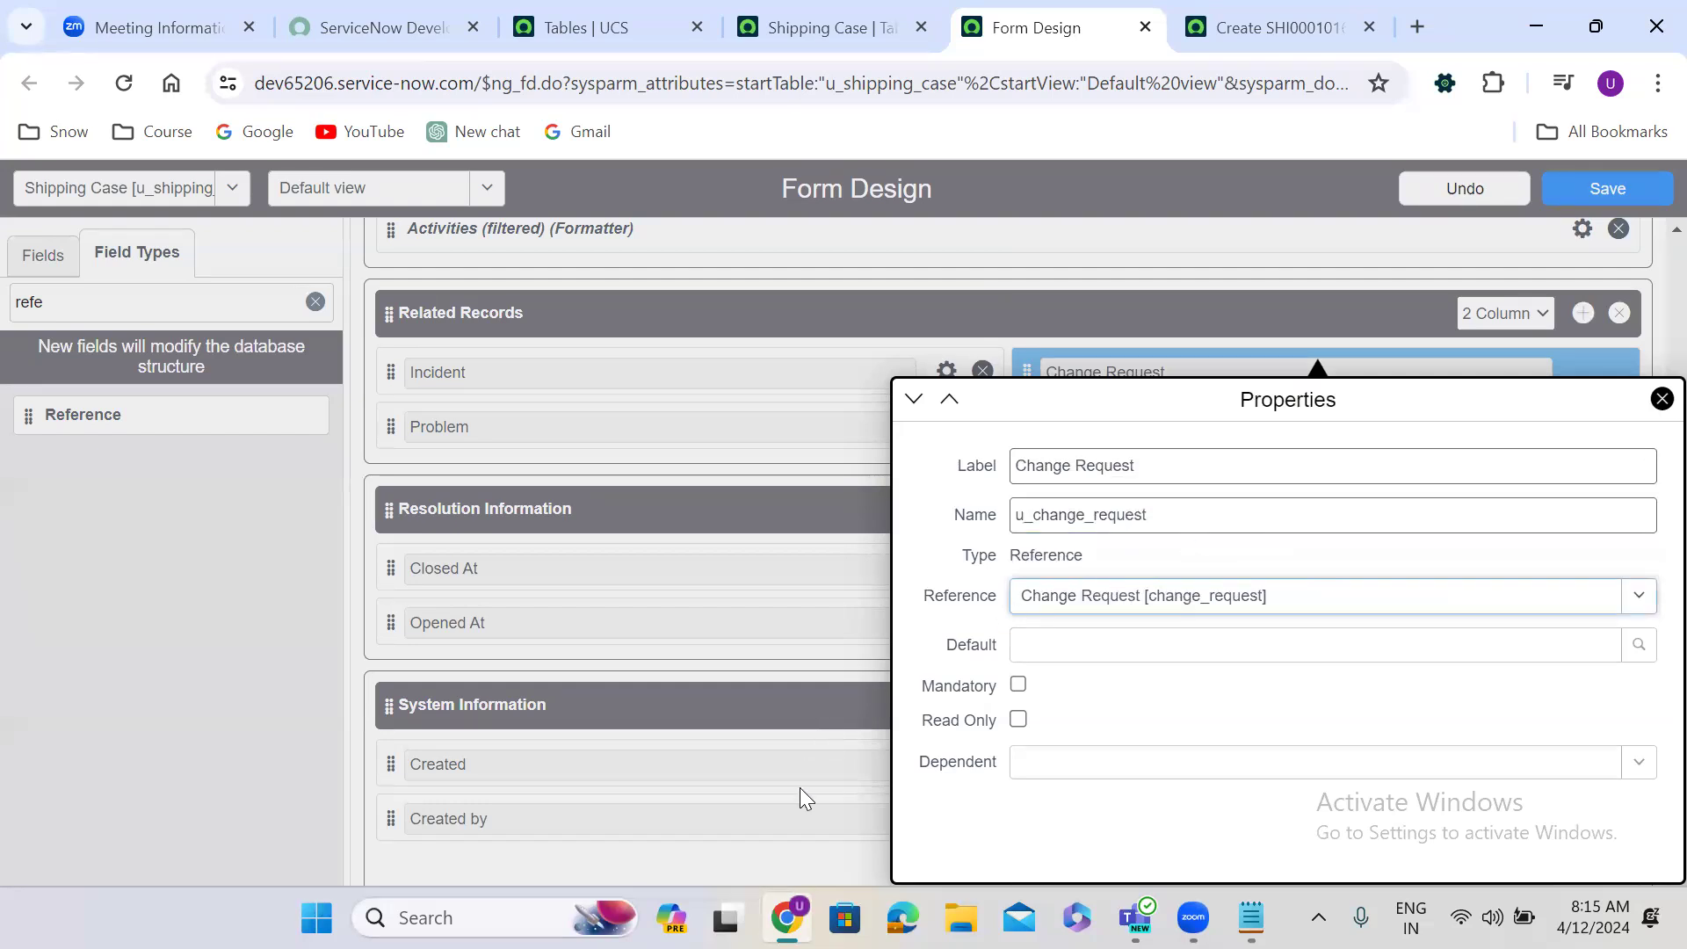
{"action": "left_click", "coordinate": [839, 759]}
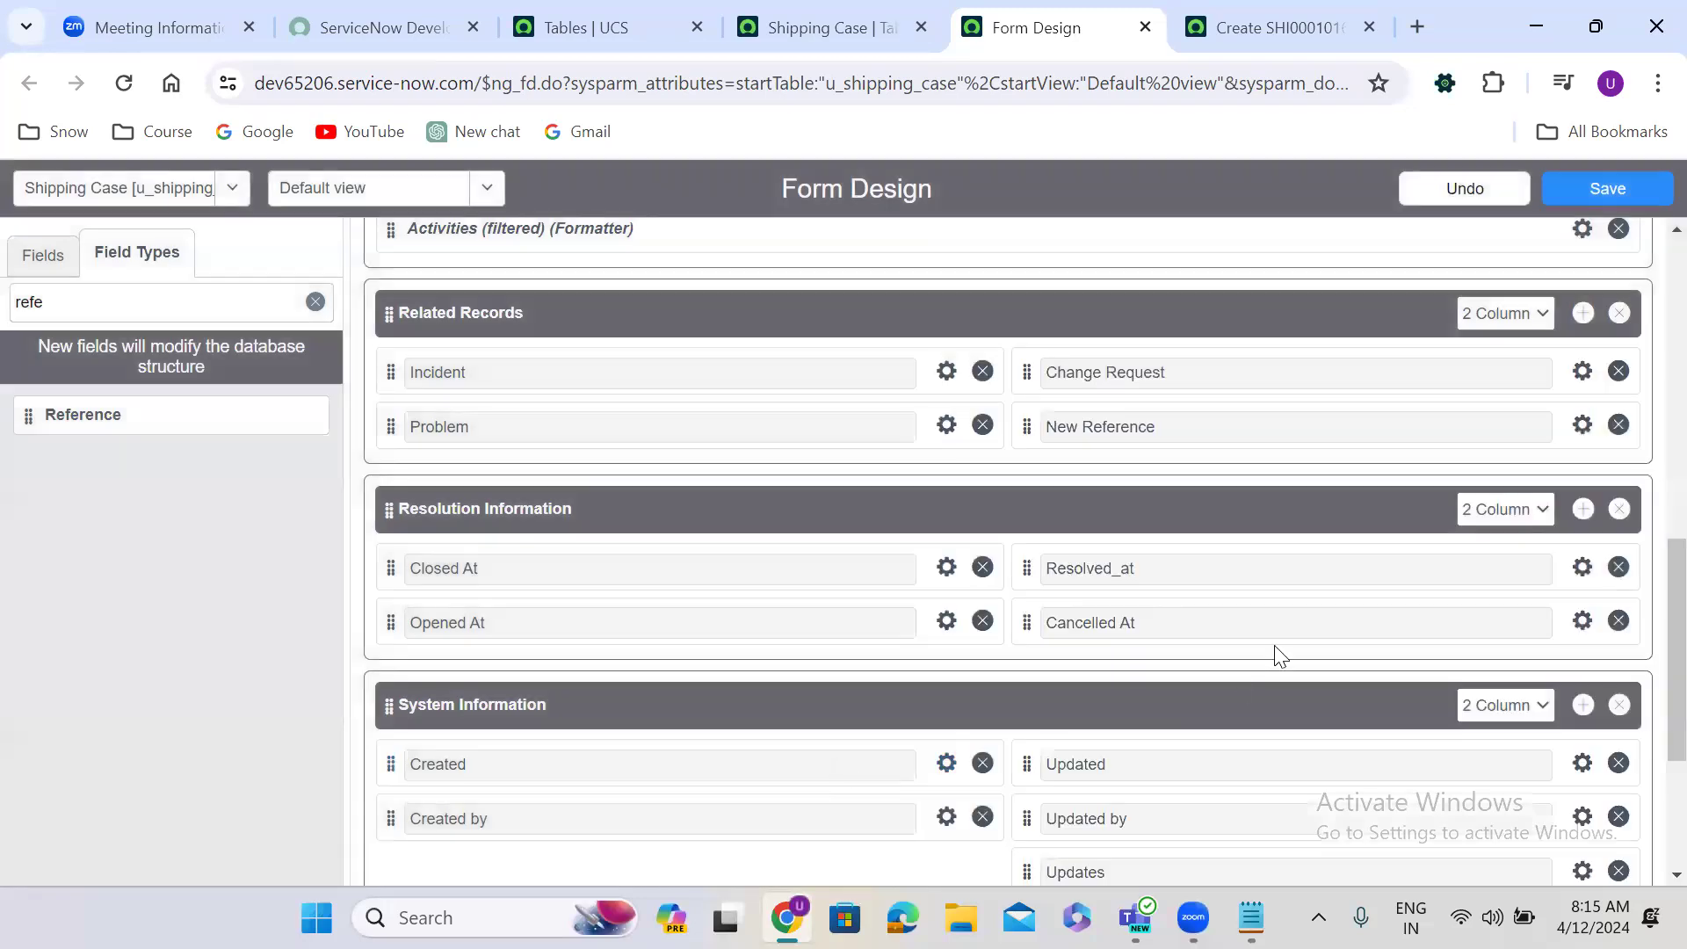
Label the remaining new reference field in the second column of Related Records Requested Item and name it u_requested_item.
{"action": "left_click", "coordinate": [1583, 425]}
{"action": "type", "text": "R"}
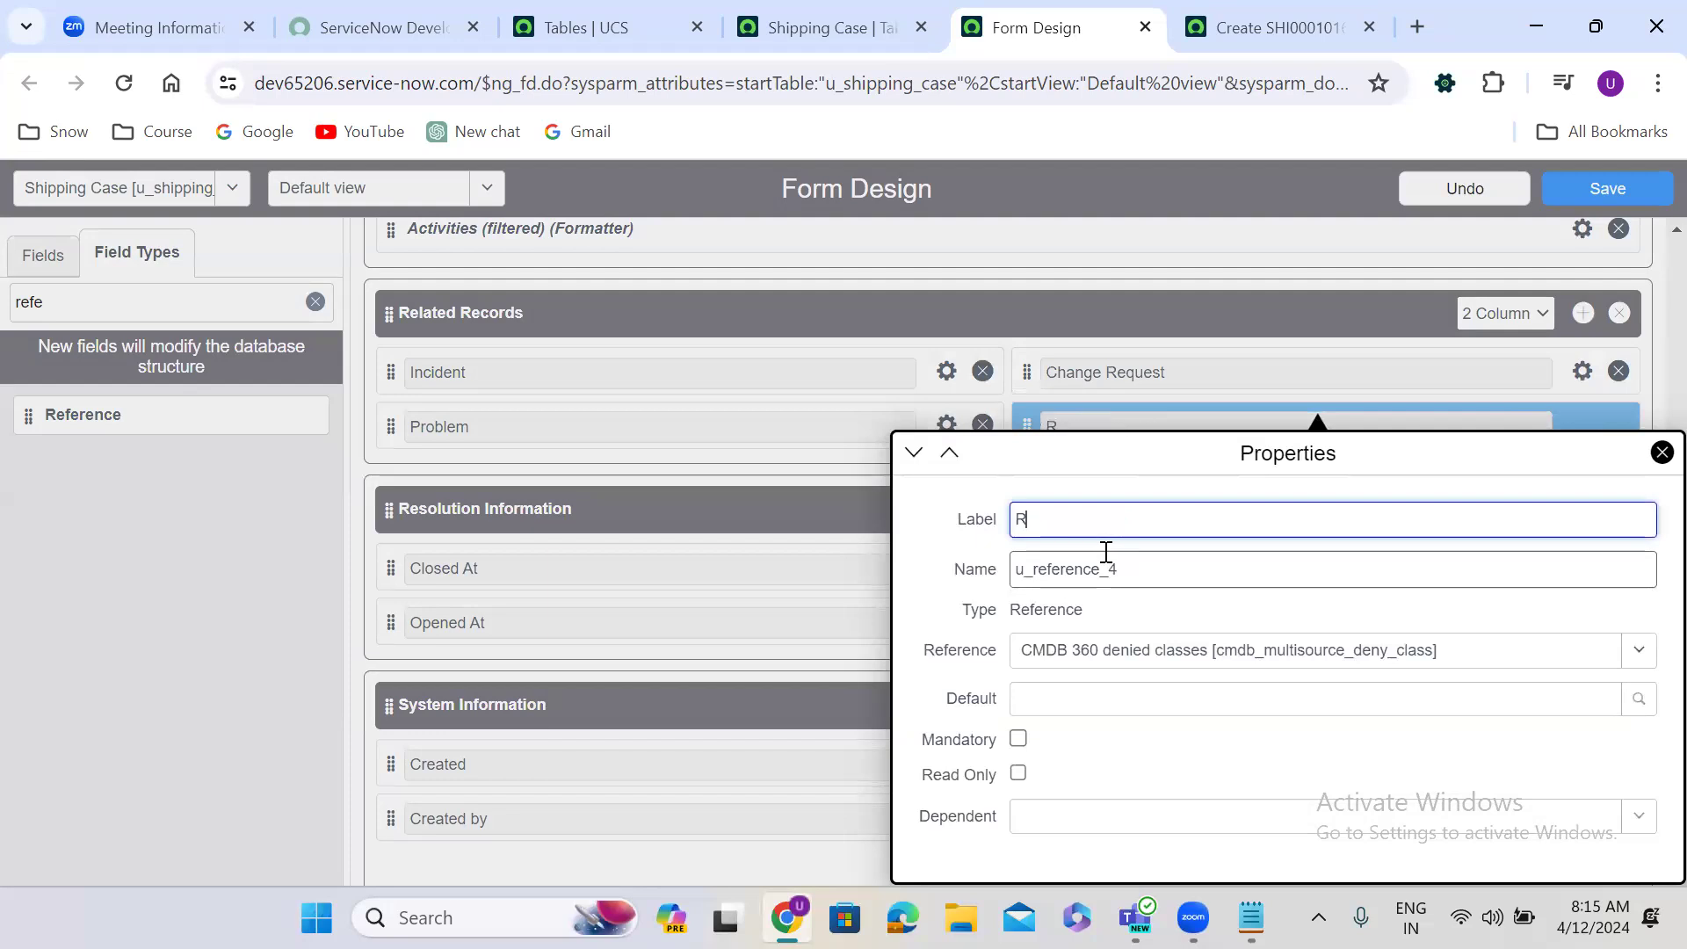
{"action": "type", "text": "equested Item"}
{"action": "double_click", "coordinate": [1075, 577]}
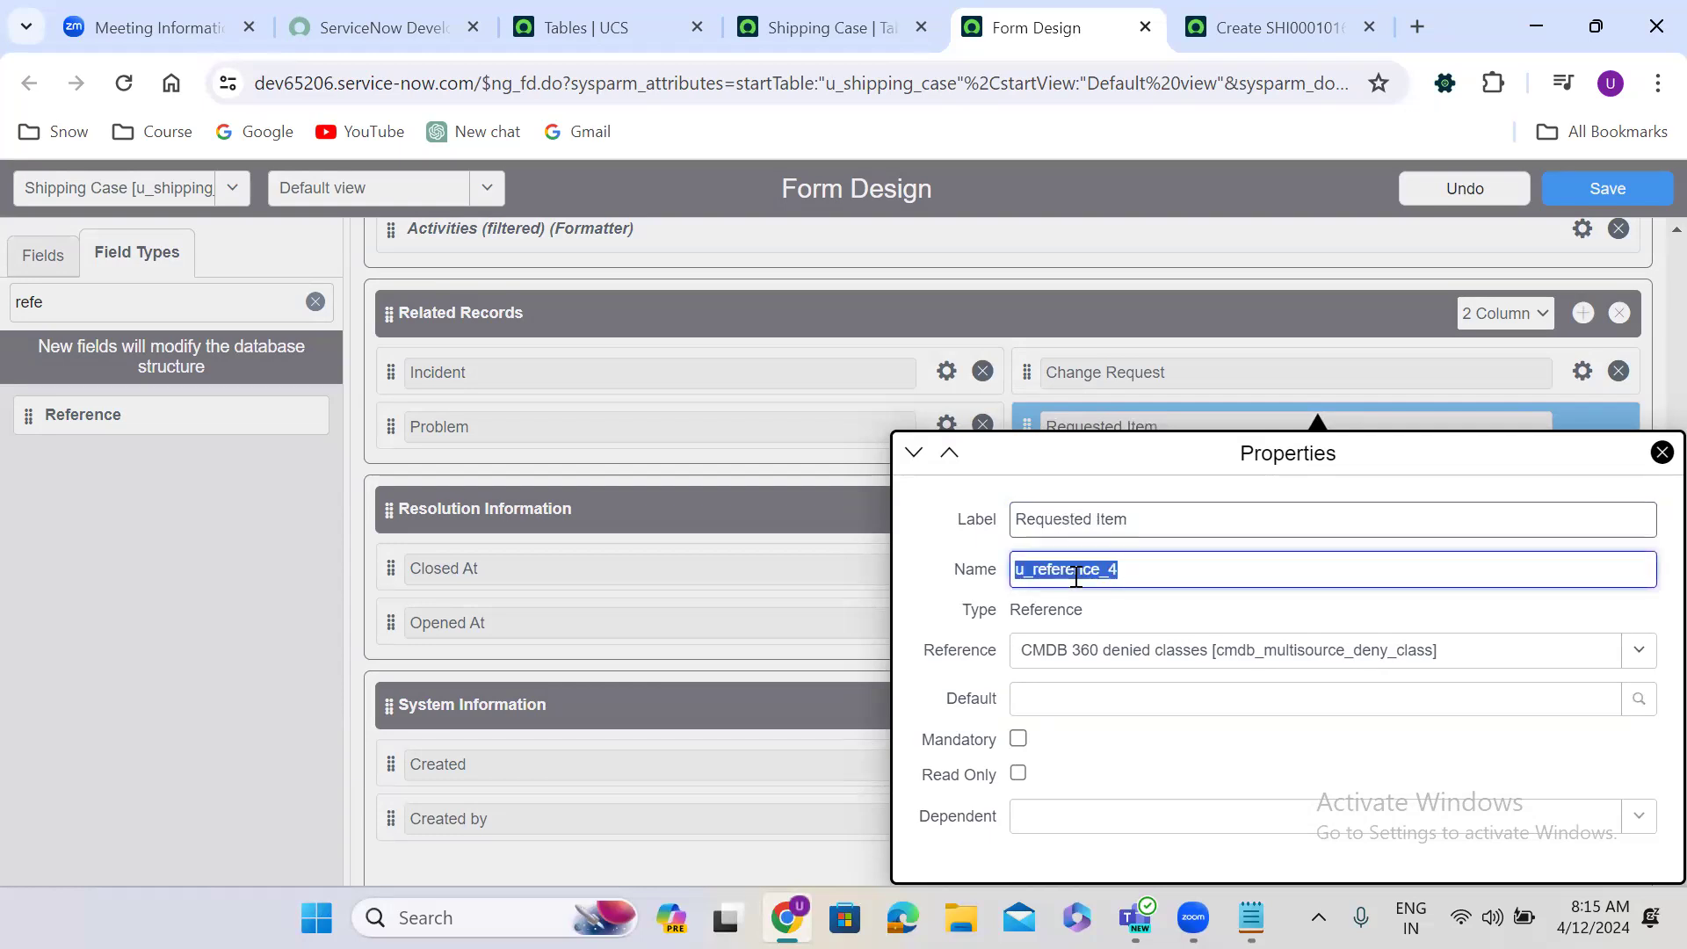
{"action": "type", "text": "u_requested"}
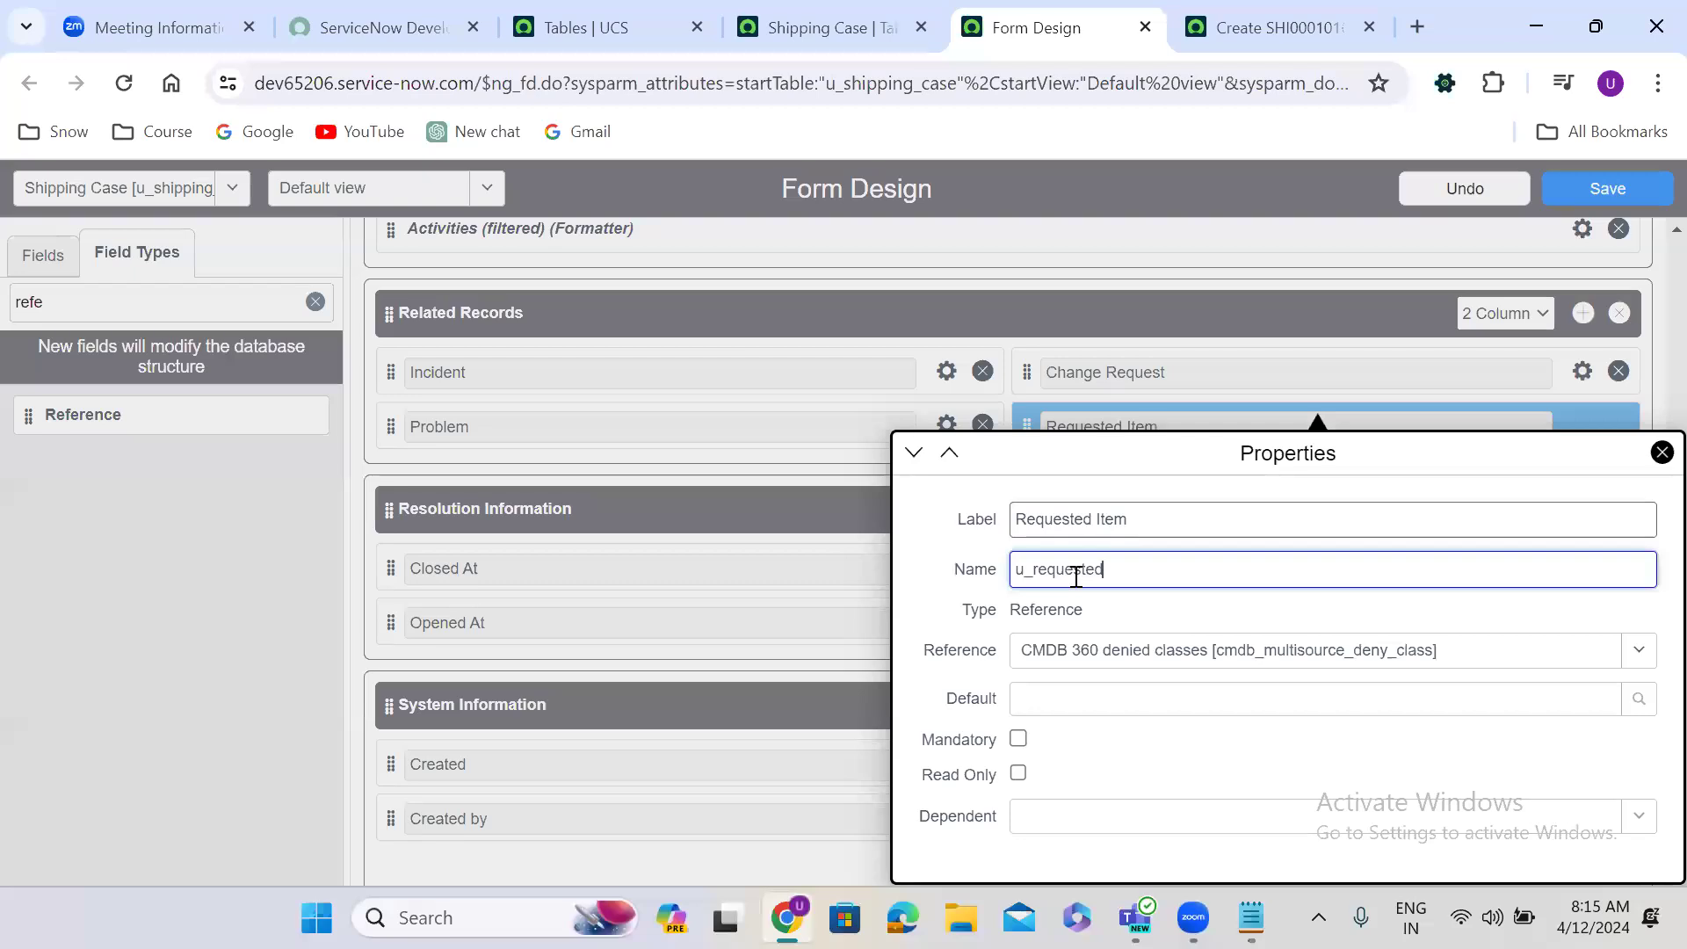
{"action": "type", "text": "_item"}
Set the Requested Item field to reference the Requested Item [sc_req_item] table and save the form design.
{"action": "left_click", "coordinate": [1109, 653]}
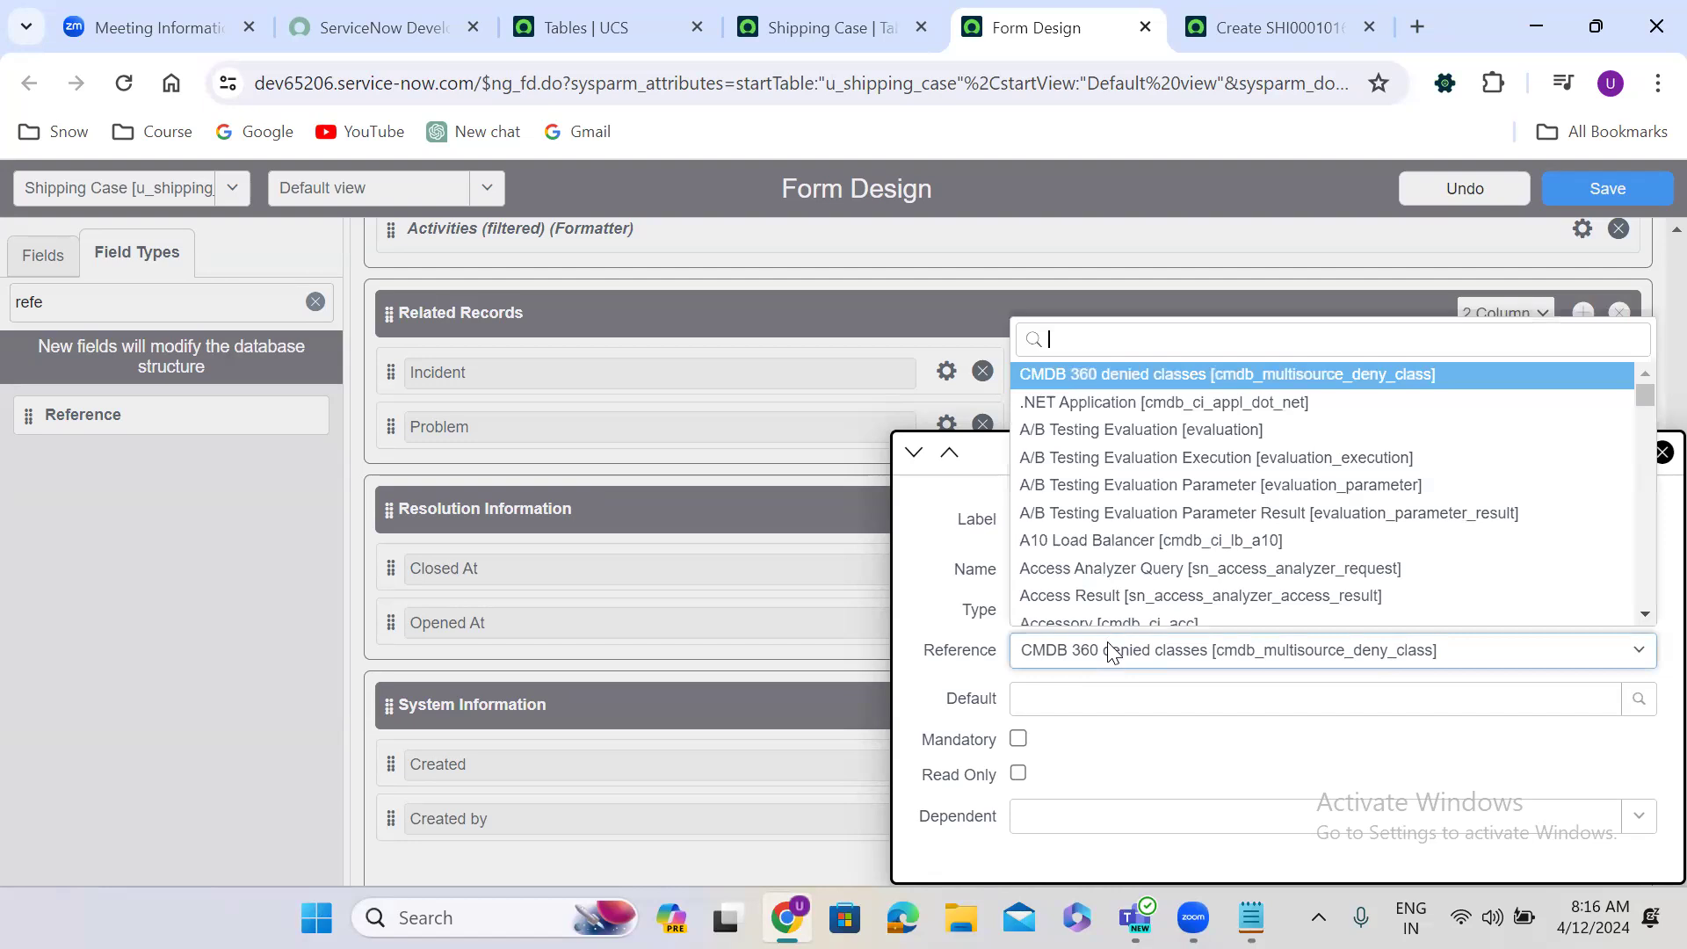
{"action": "type", "text": "sc_req"}
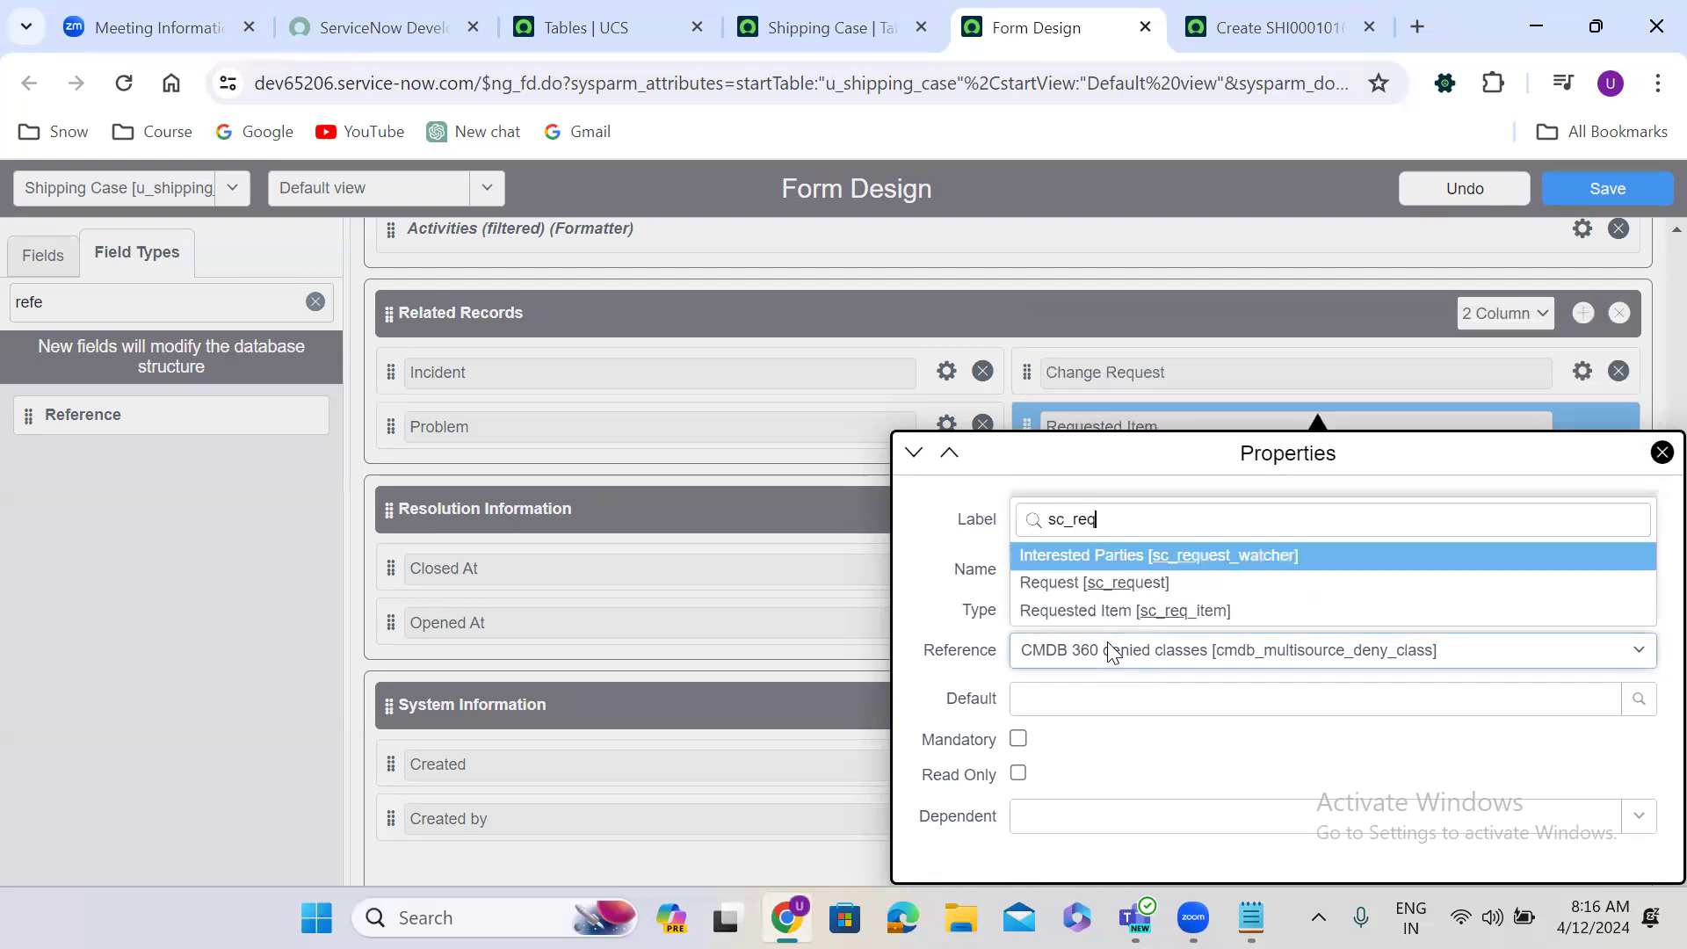
{"action": "type", "text": "_item"}
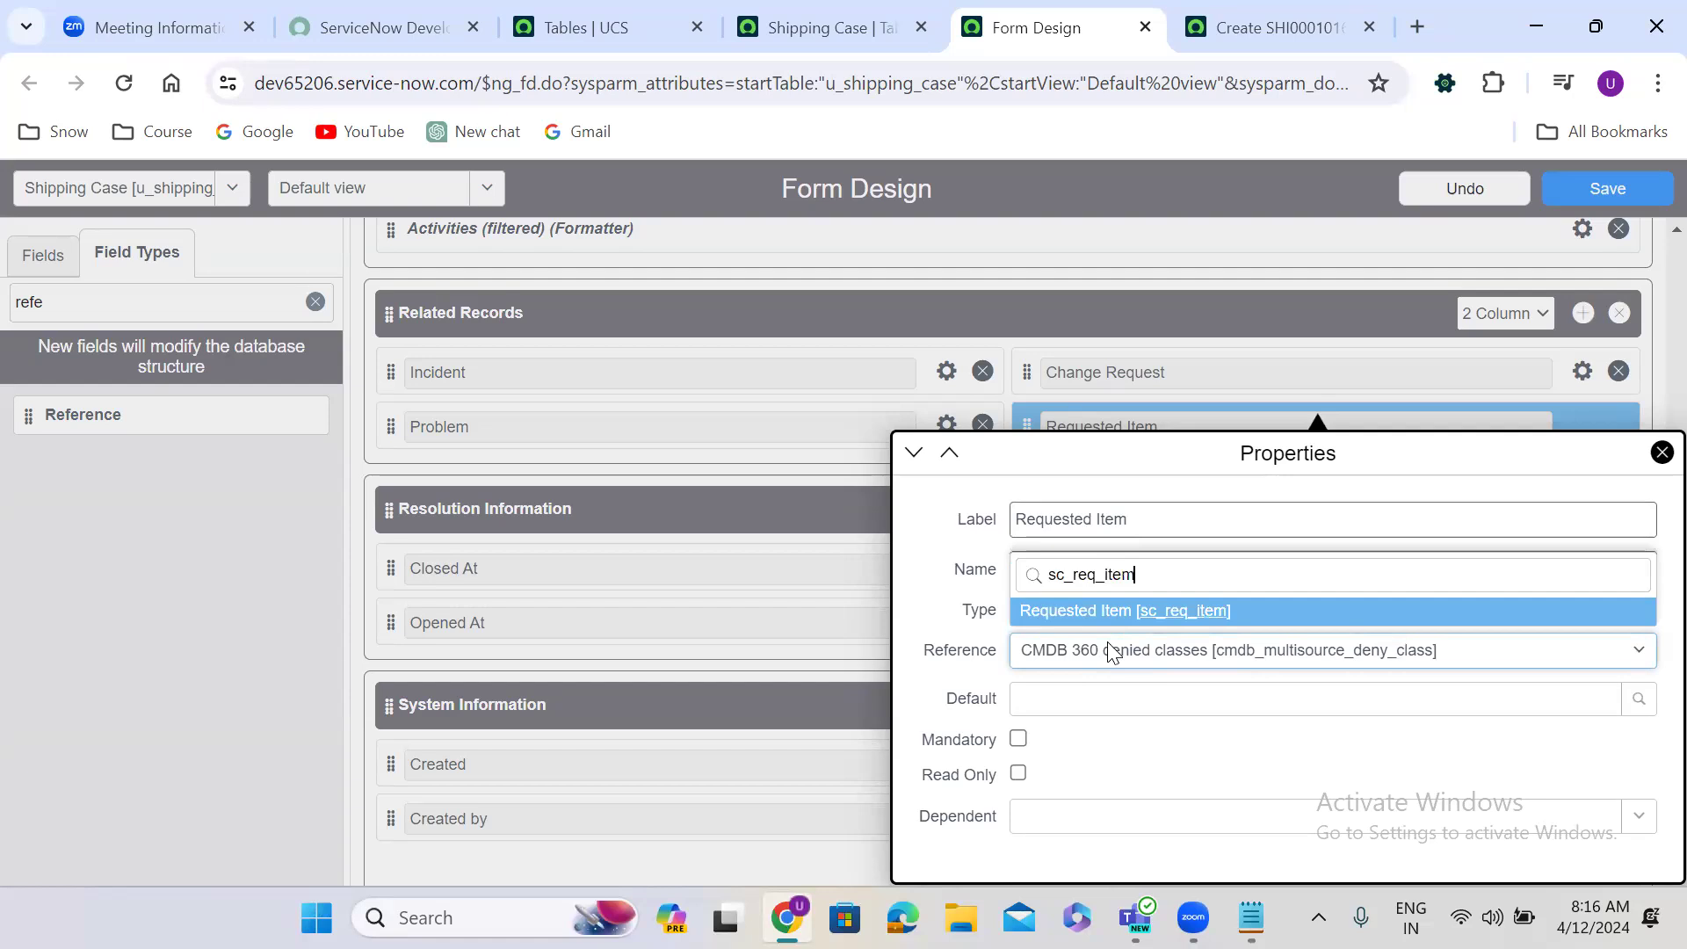
{"action": "key", "text": "Return"}
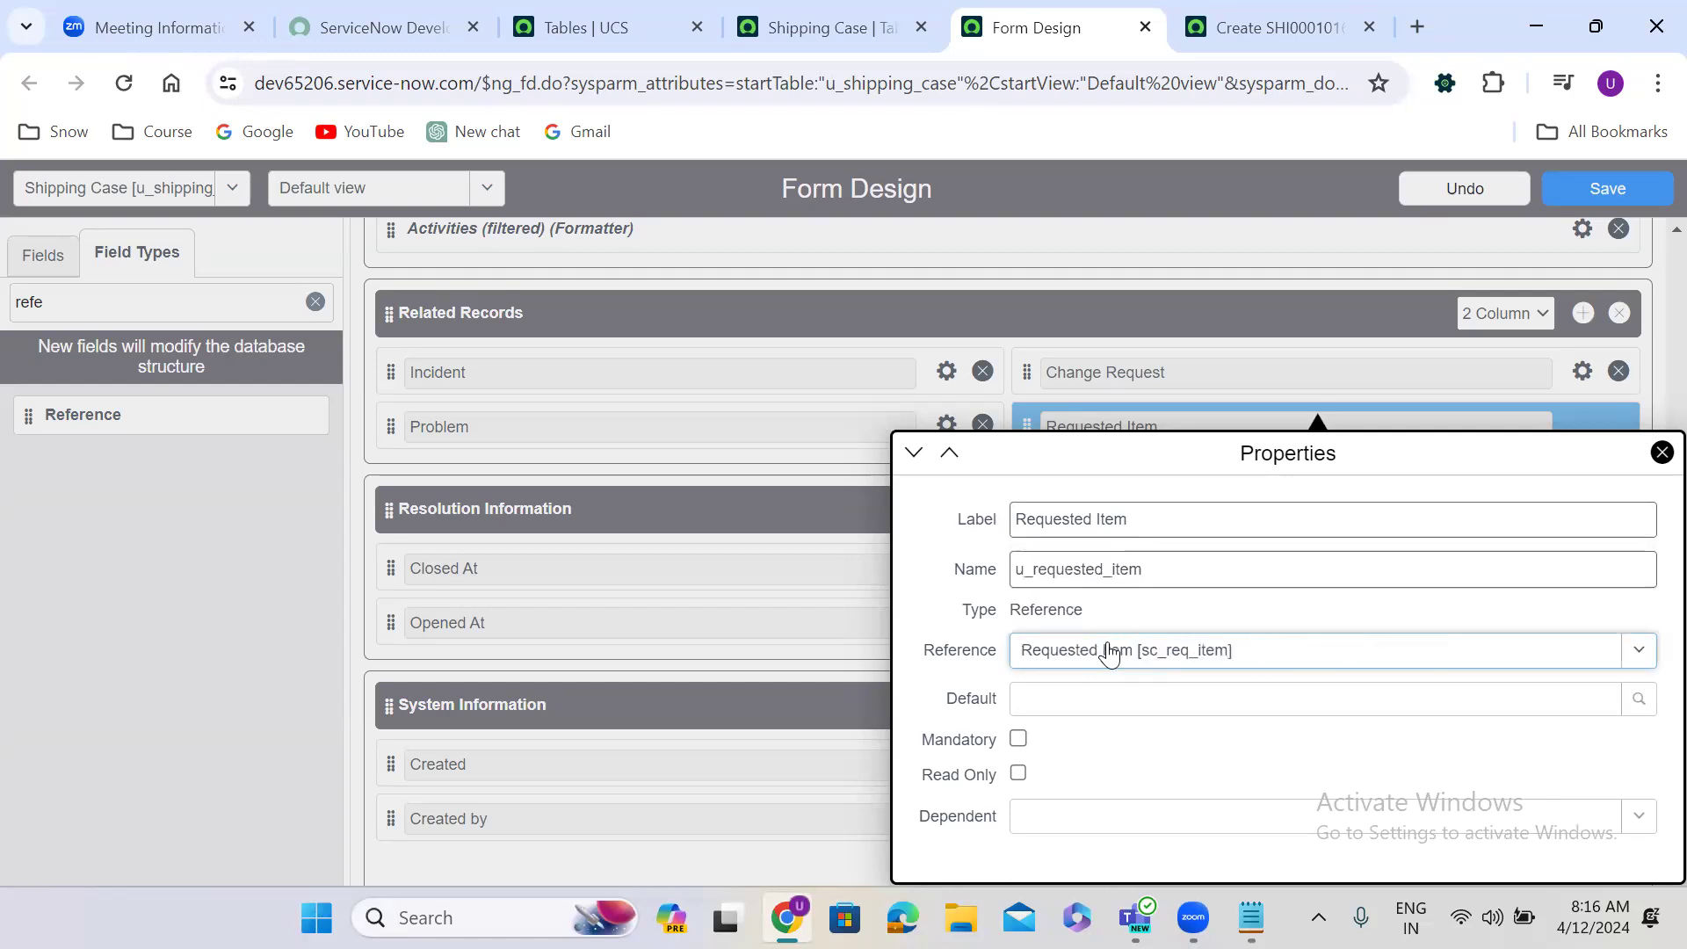
{"action": "left_click", "coordinate": [794, 651]}
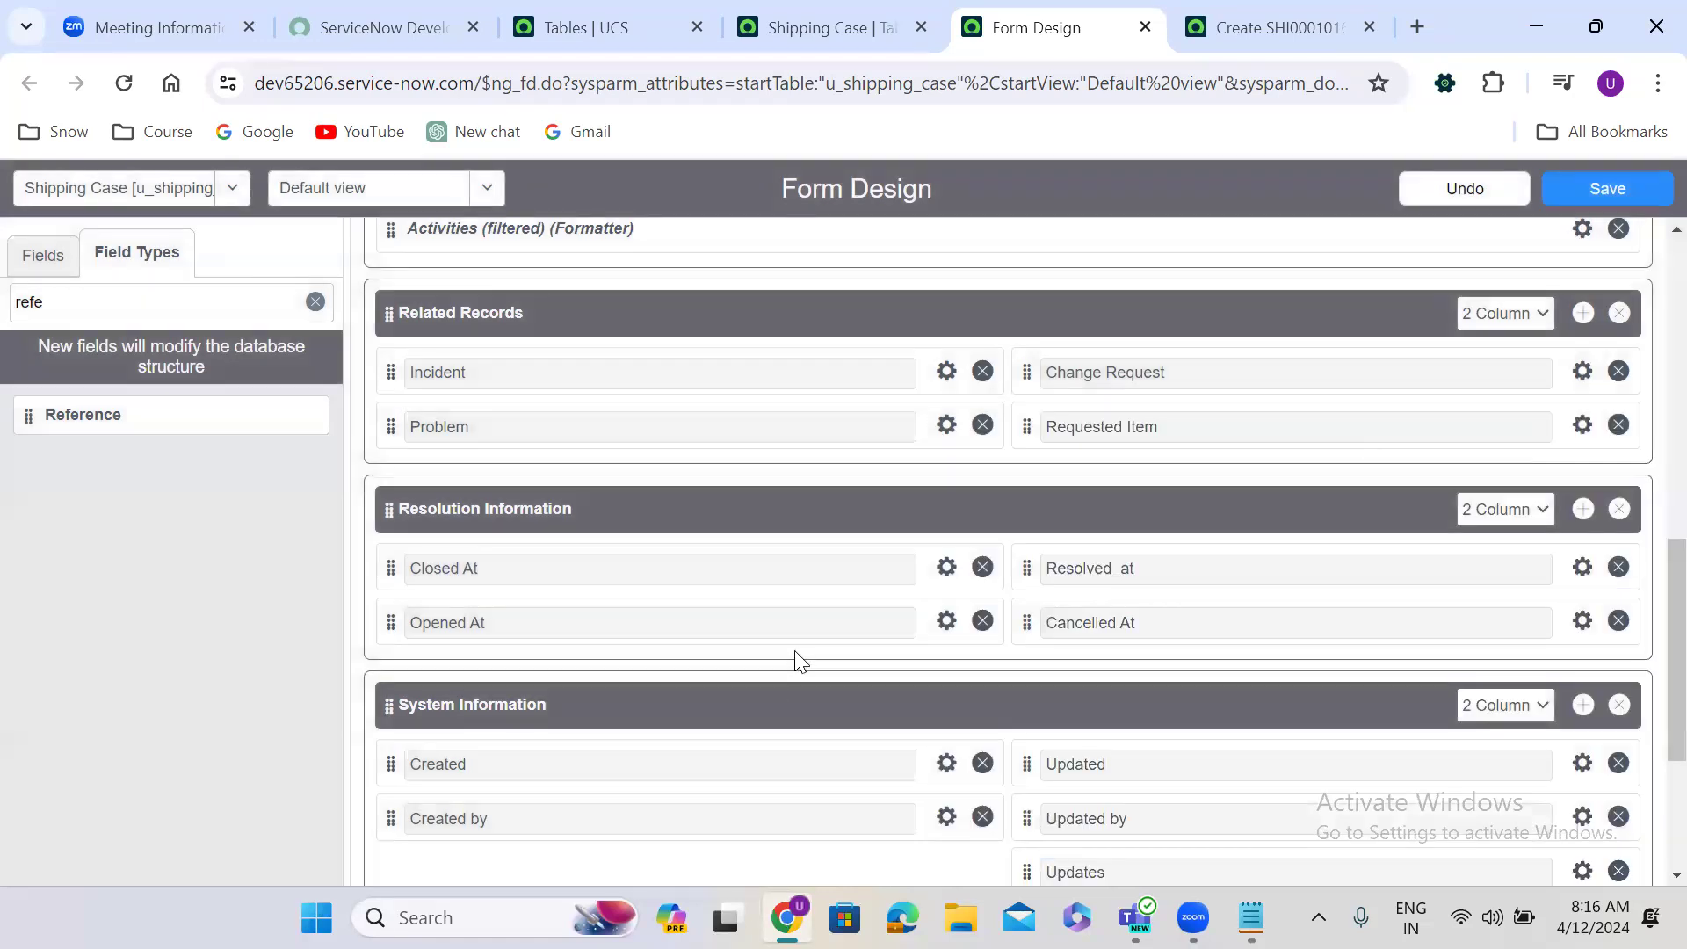
{"action": "left_click", "coordinate": [1599, 187]}
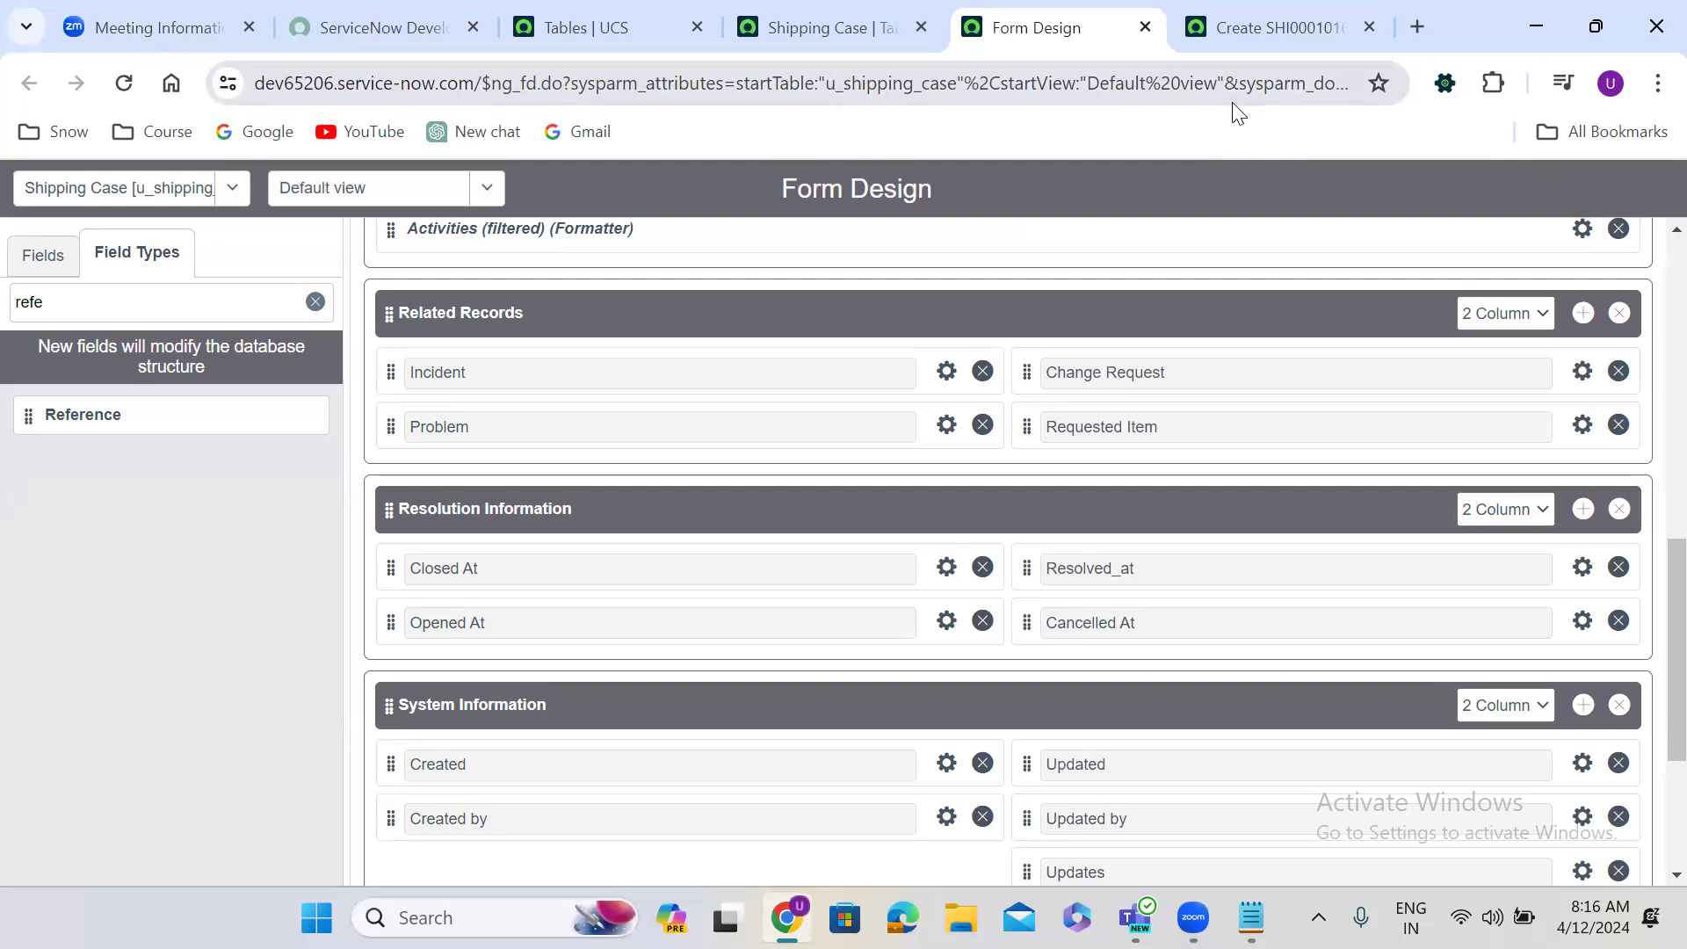
Return to the new Shipping Case record and reload it to load the saved form layout.
{"action": "left_click", "coordinate": [1239, 10]}
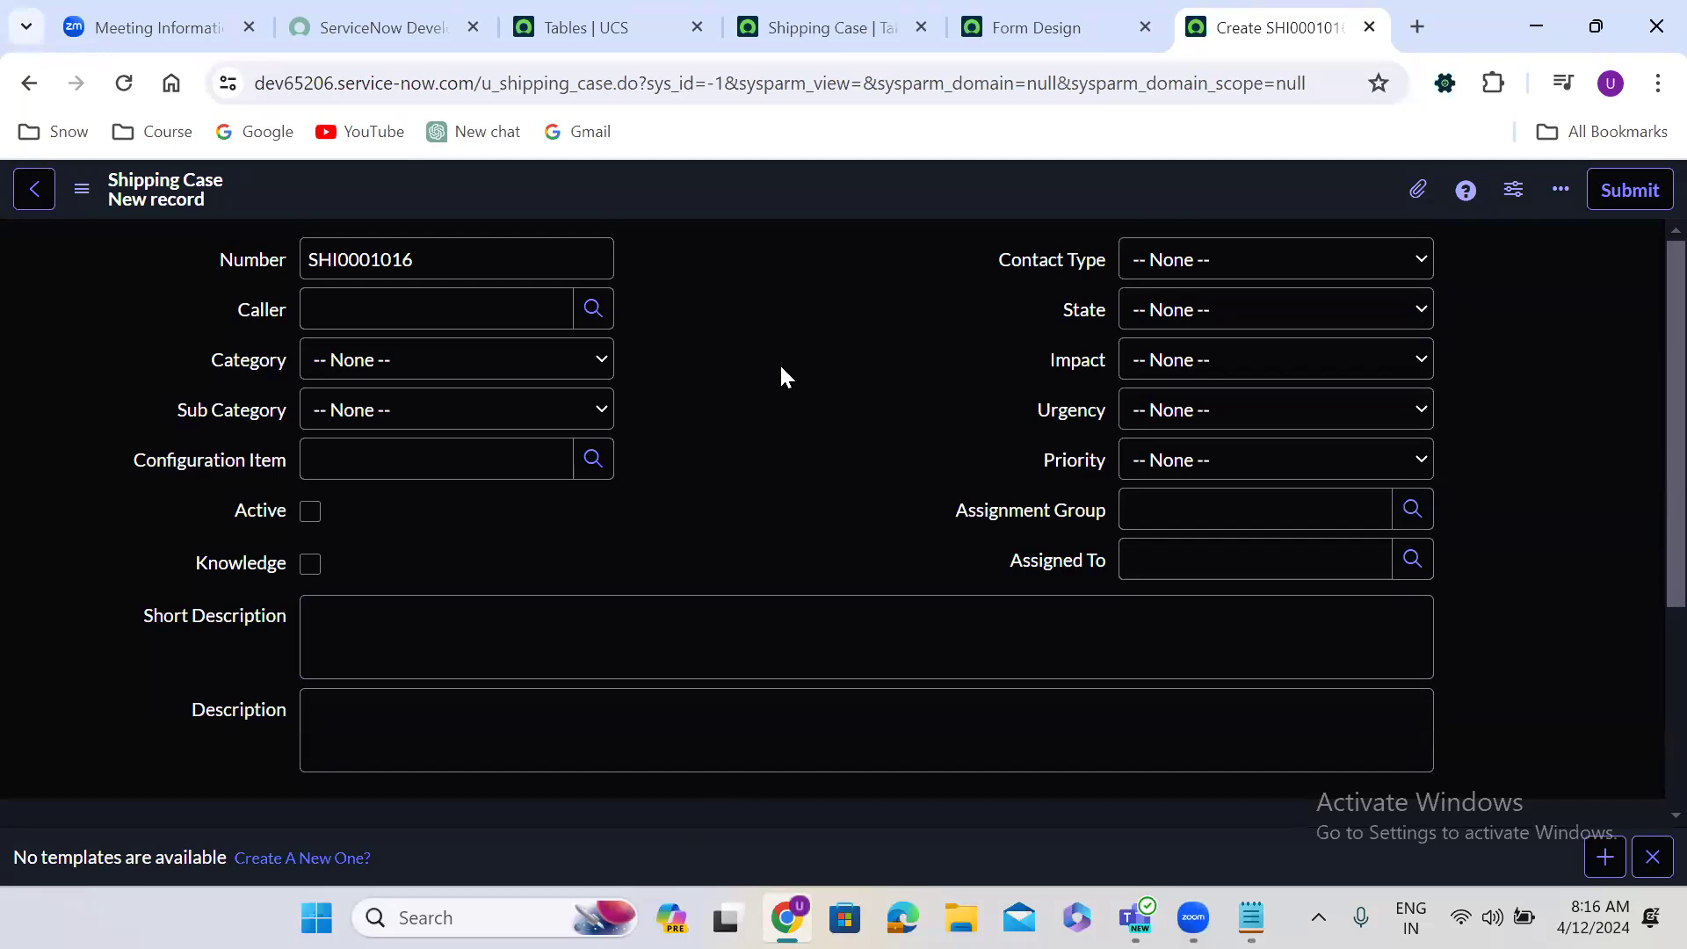
{"action": "left_click", "coordinate": [1051, 24]}
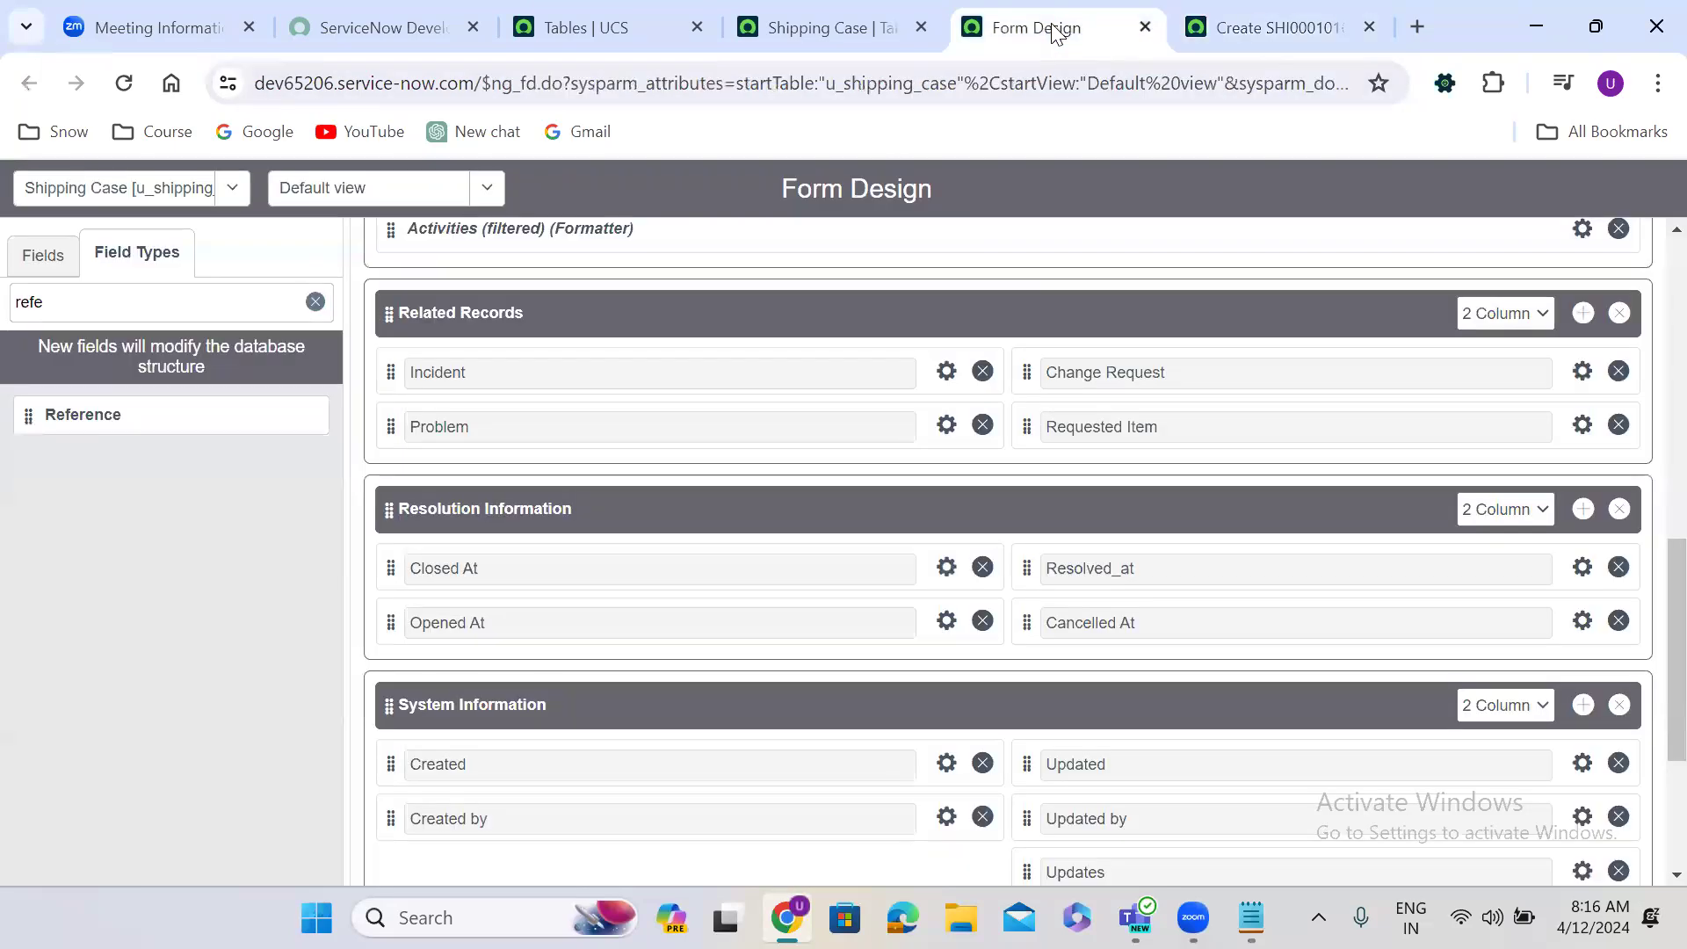
{"action": "left_click", "coordinate": [1284, 24]}
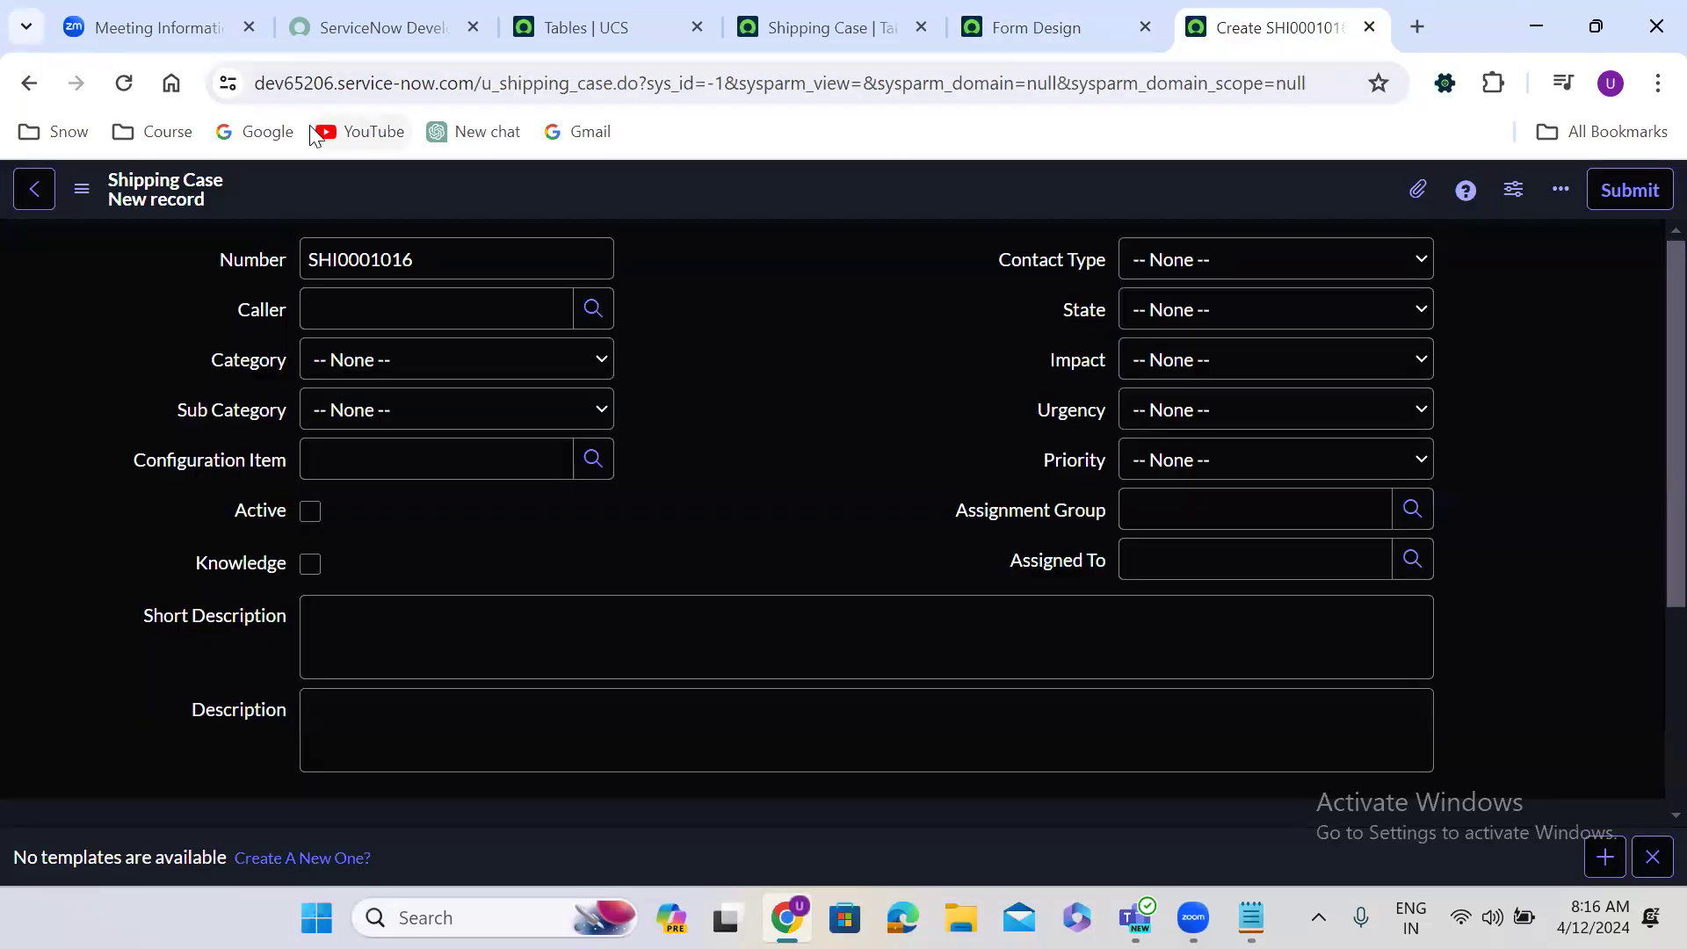
{"action": "left_click", "coordinate": [126, 79]}
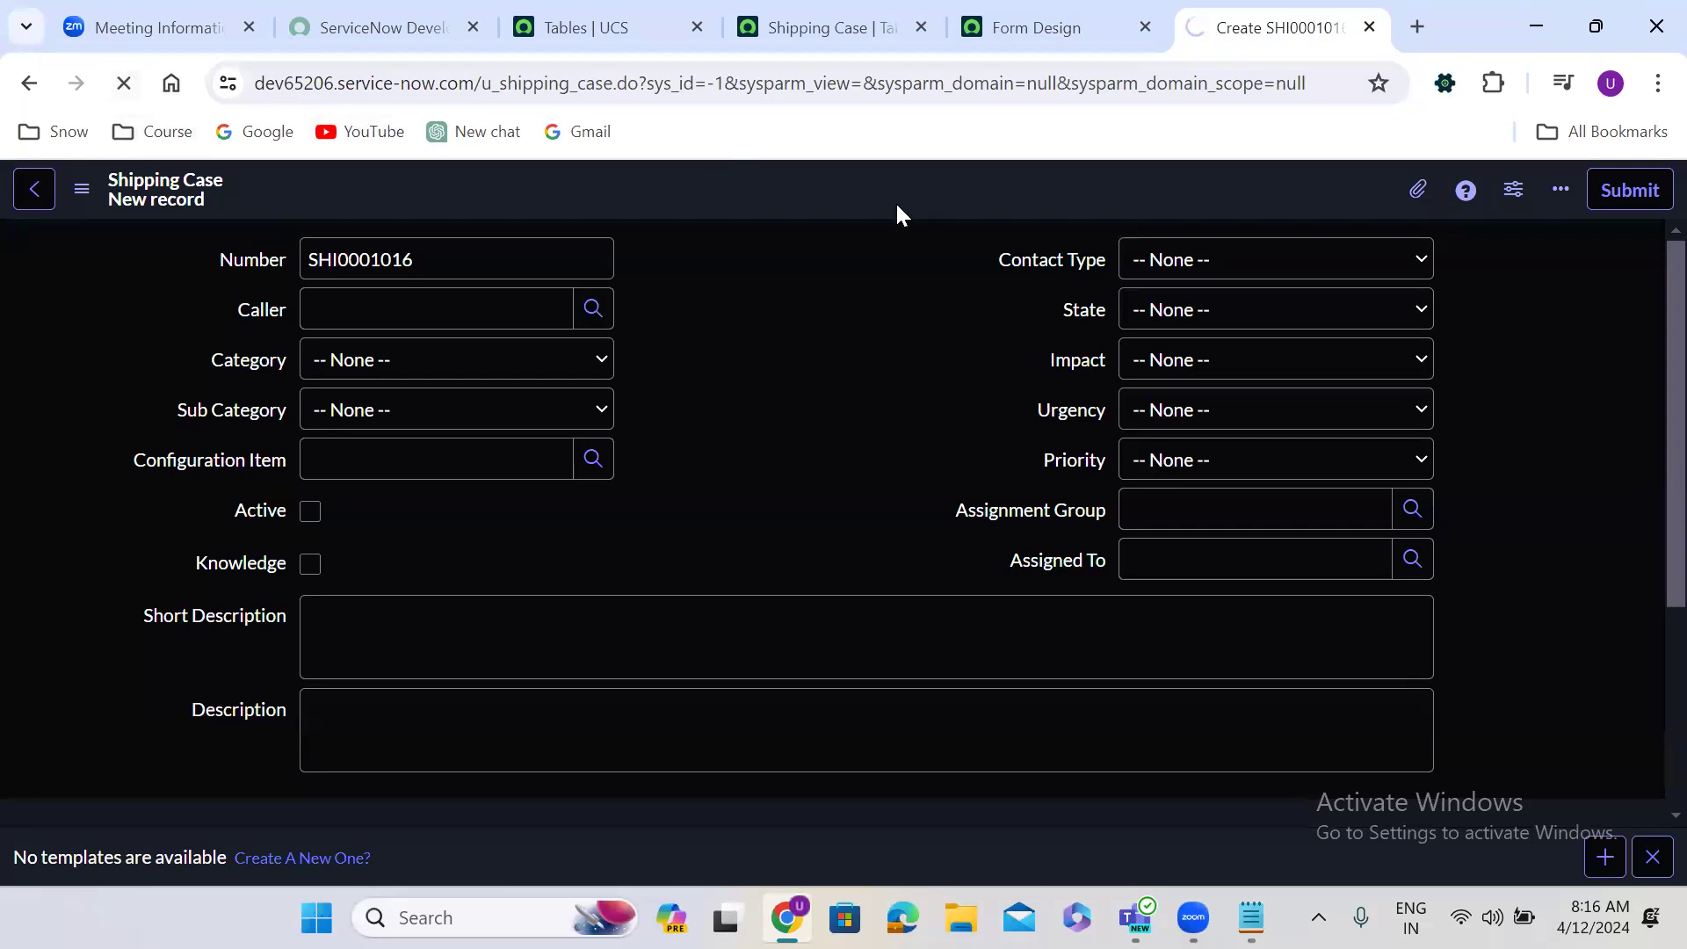
{"action": "left_click", "coordinate": [744, 430]}
{"action": "scroll", "coordinate": [744, 431], "scroll_direction": "down", "scroll_amount": 4}
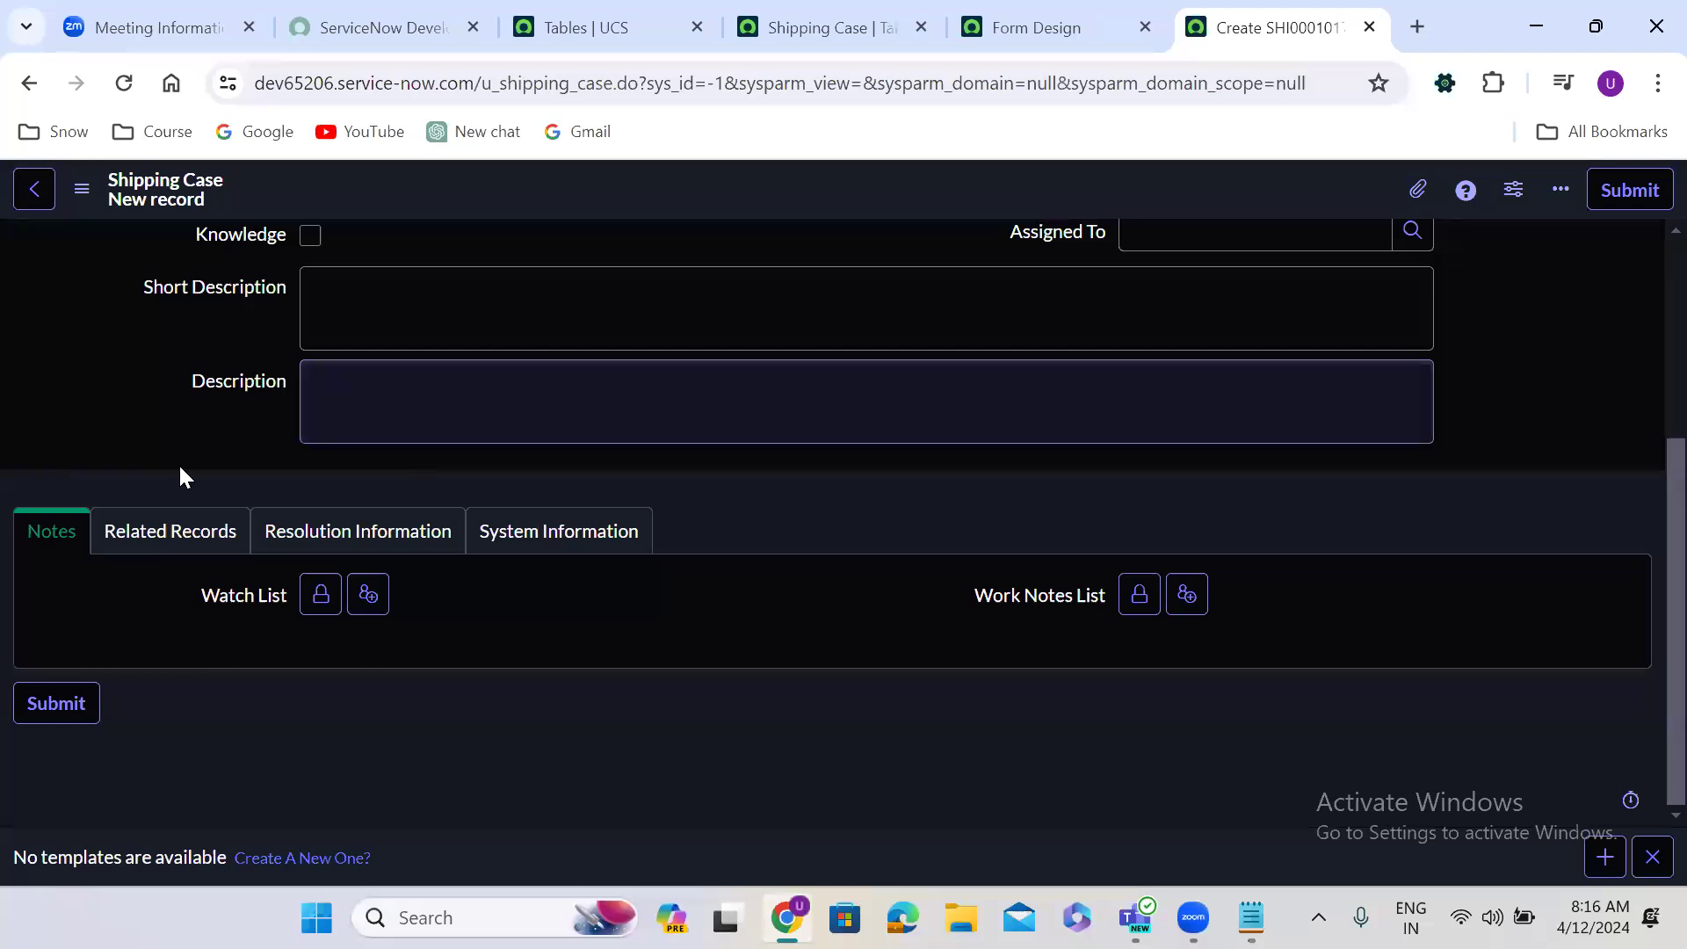
Examine the fields in the Notes, Related Records, Resolution Information and System Information sections of the new record.
{"action": "left_click", "coordinate": [65, 540]}
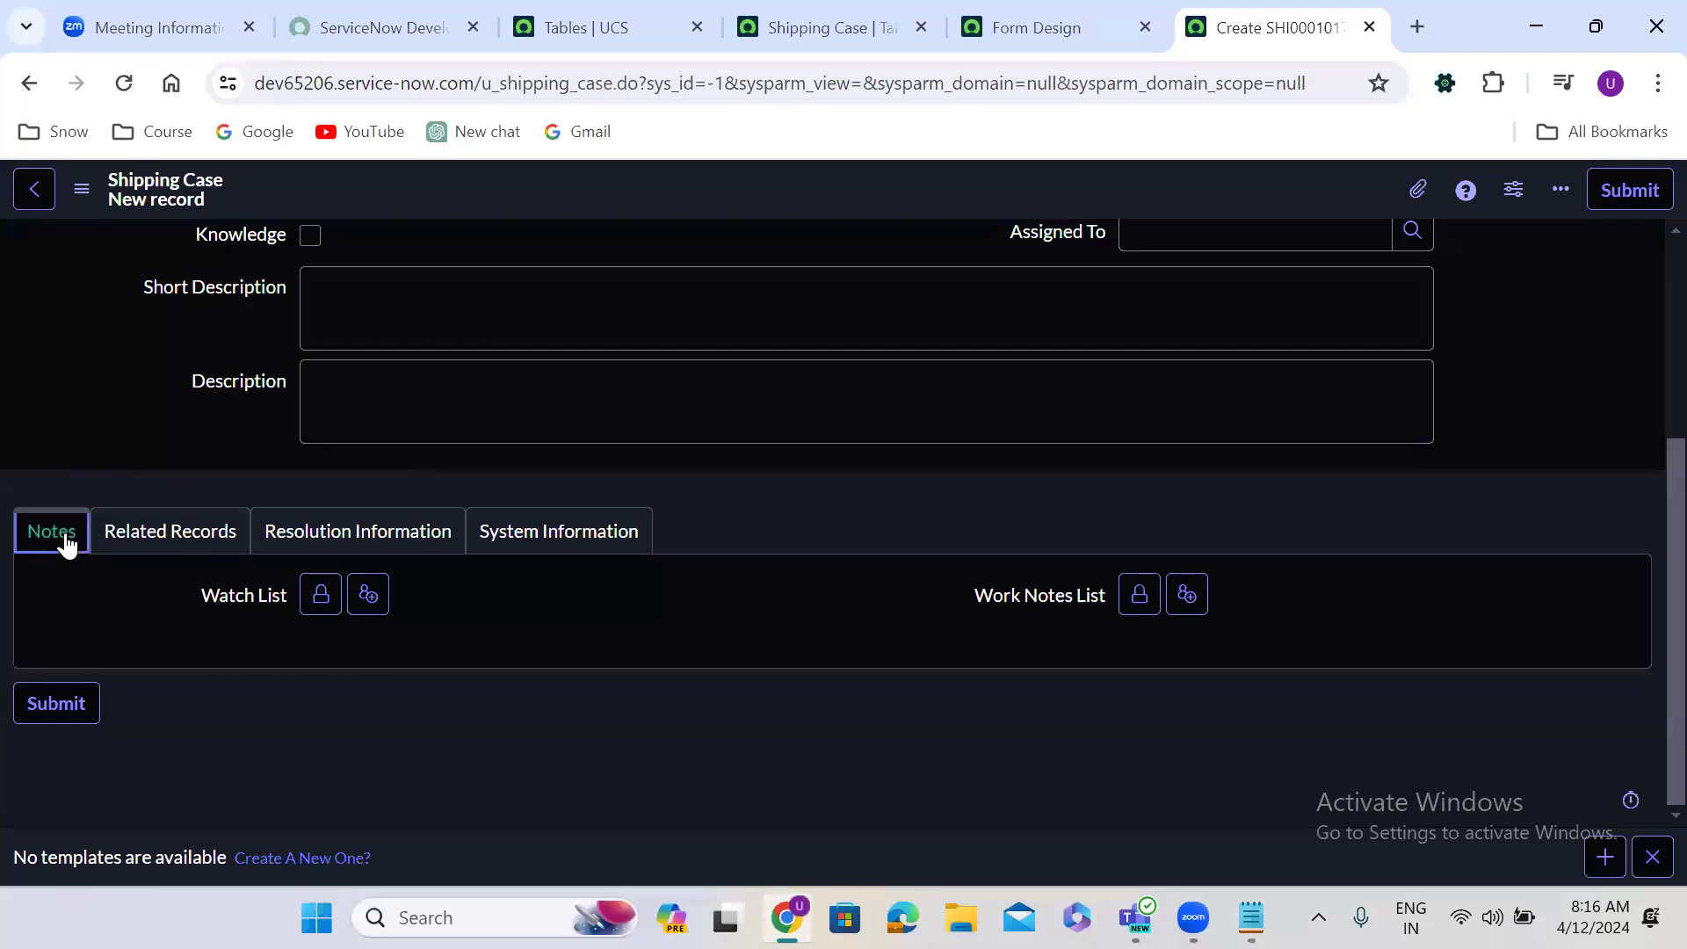
{"action": "left_click", "coordinate": [233, 538]}
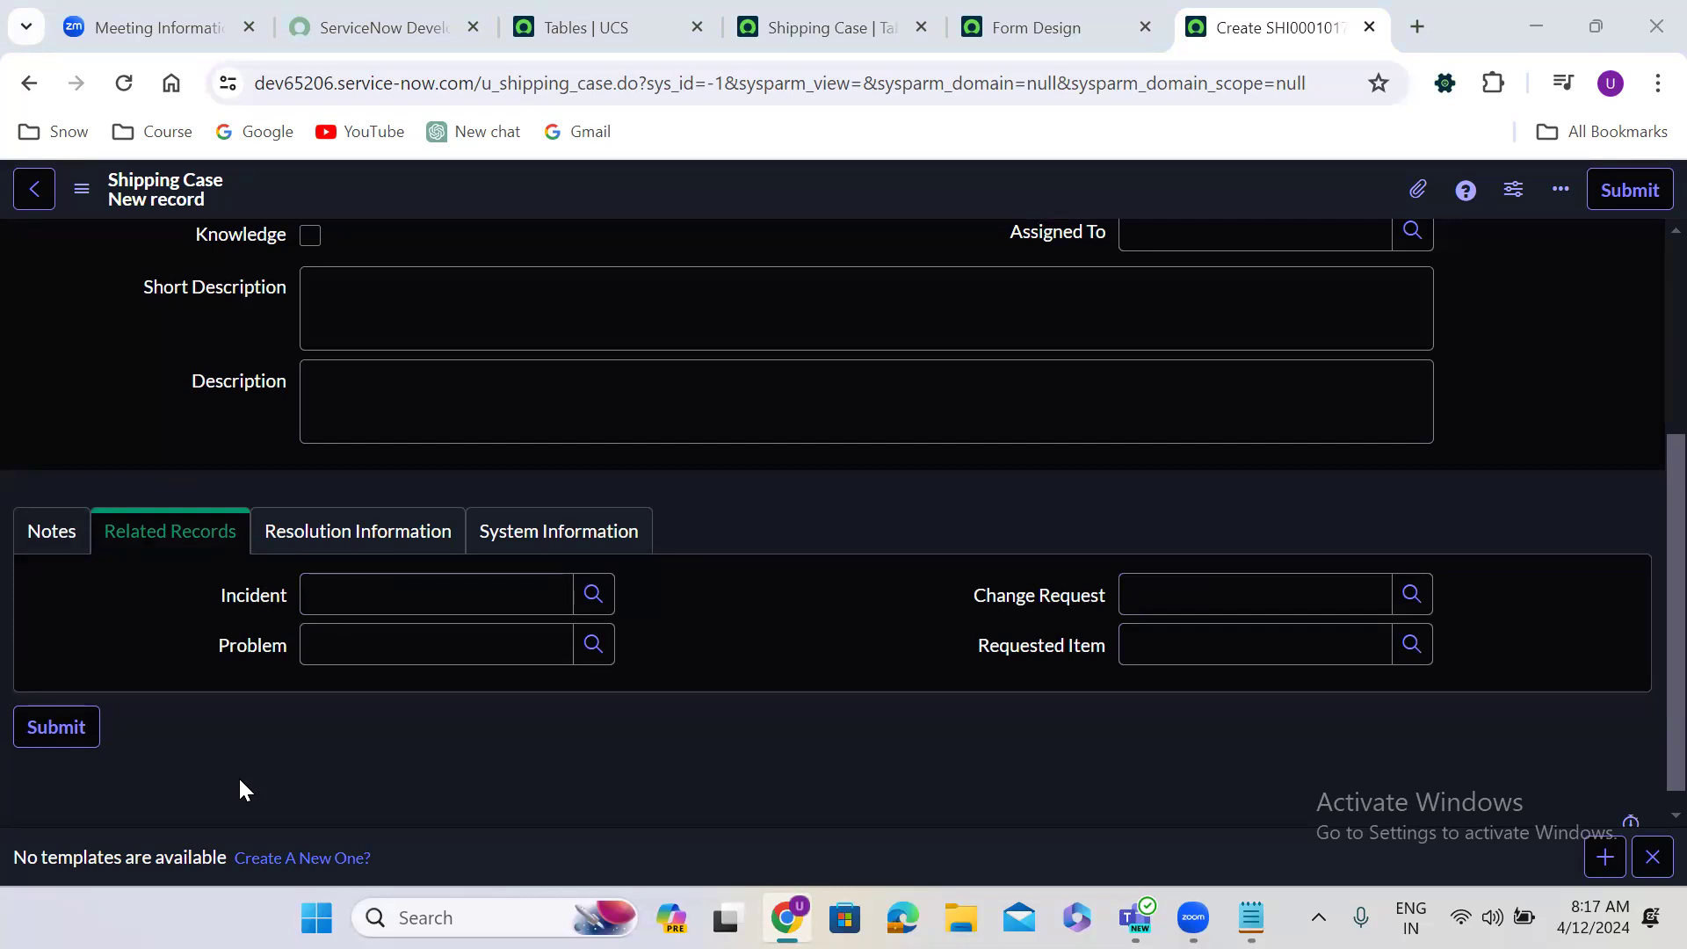
{"action": "left_click", "coordinate": [333, 557]}
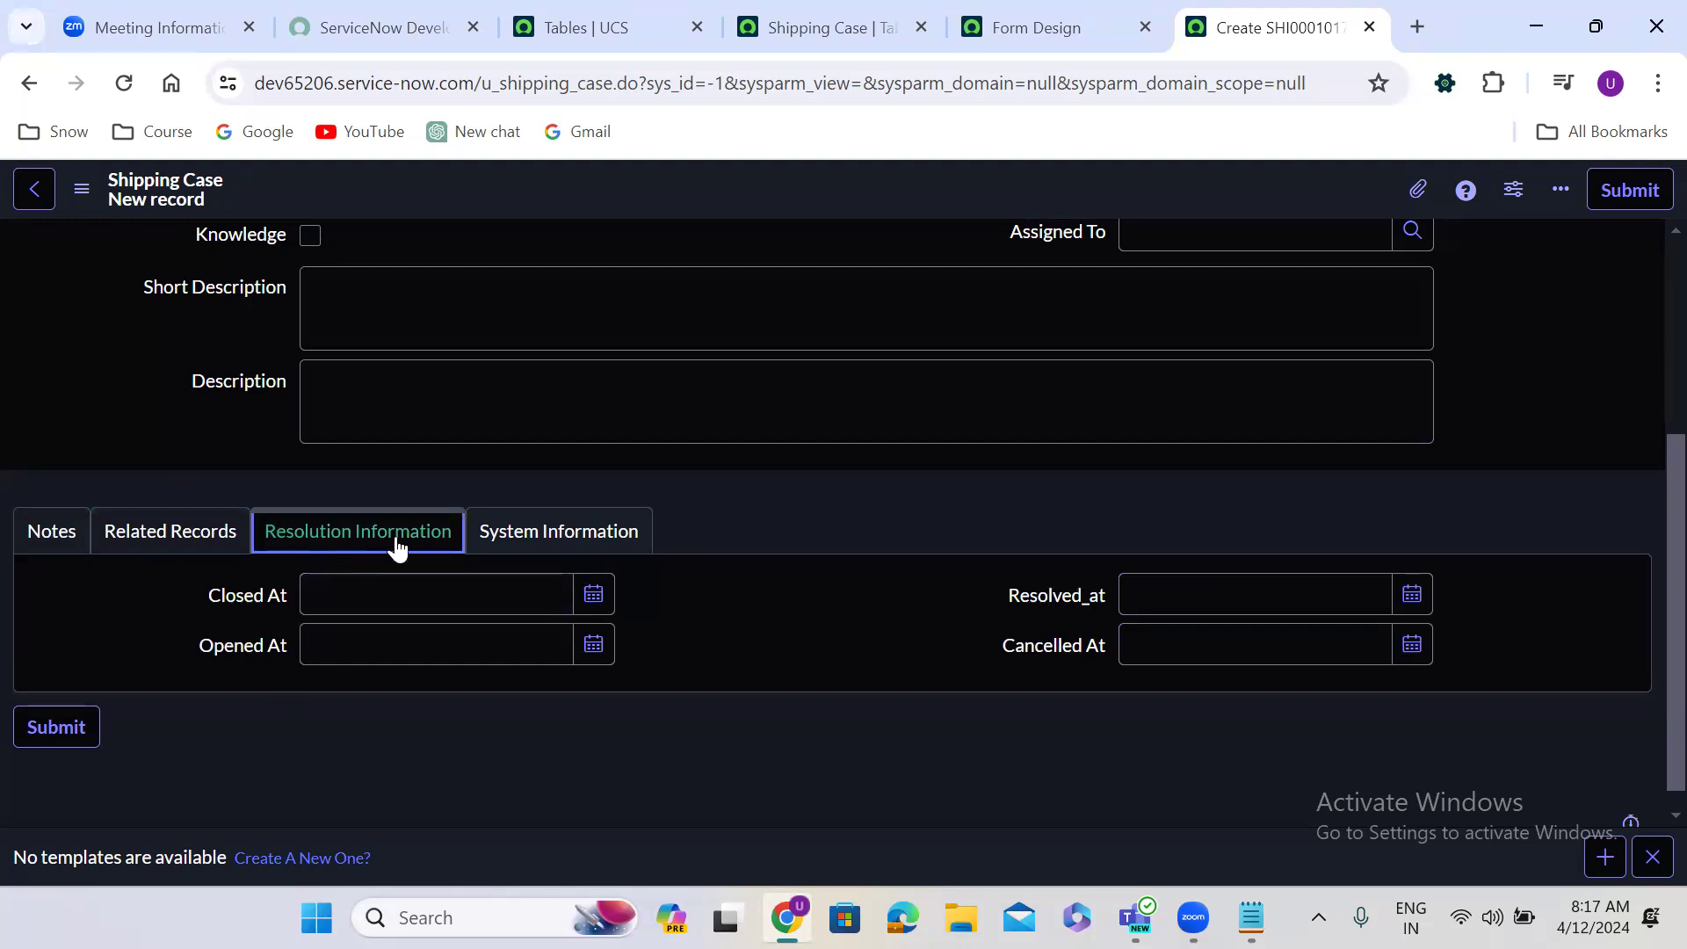
{"action": "left_click", "coordinate": [547, 533]}
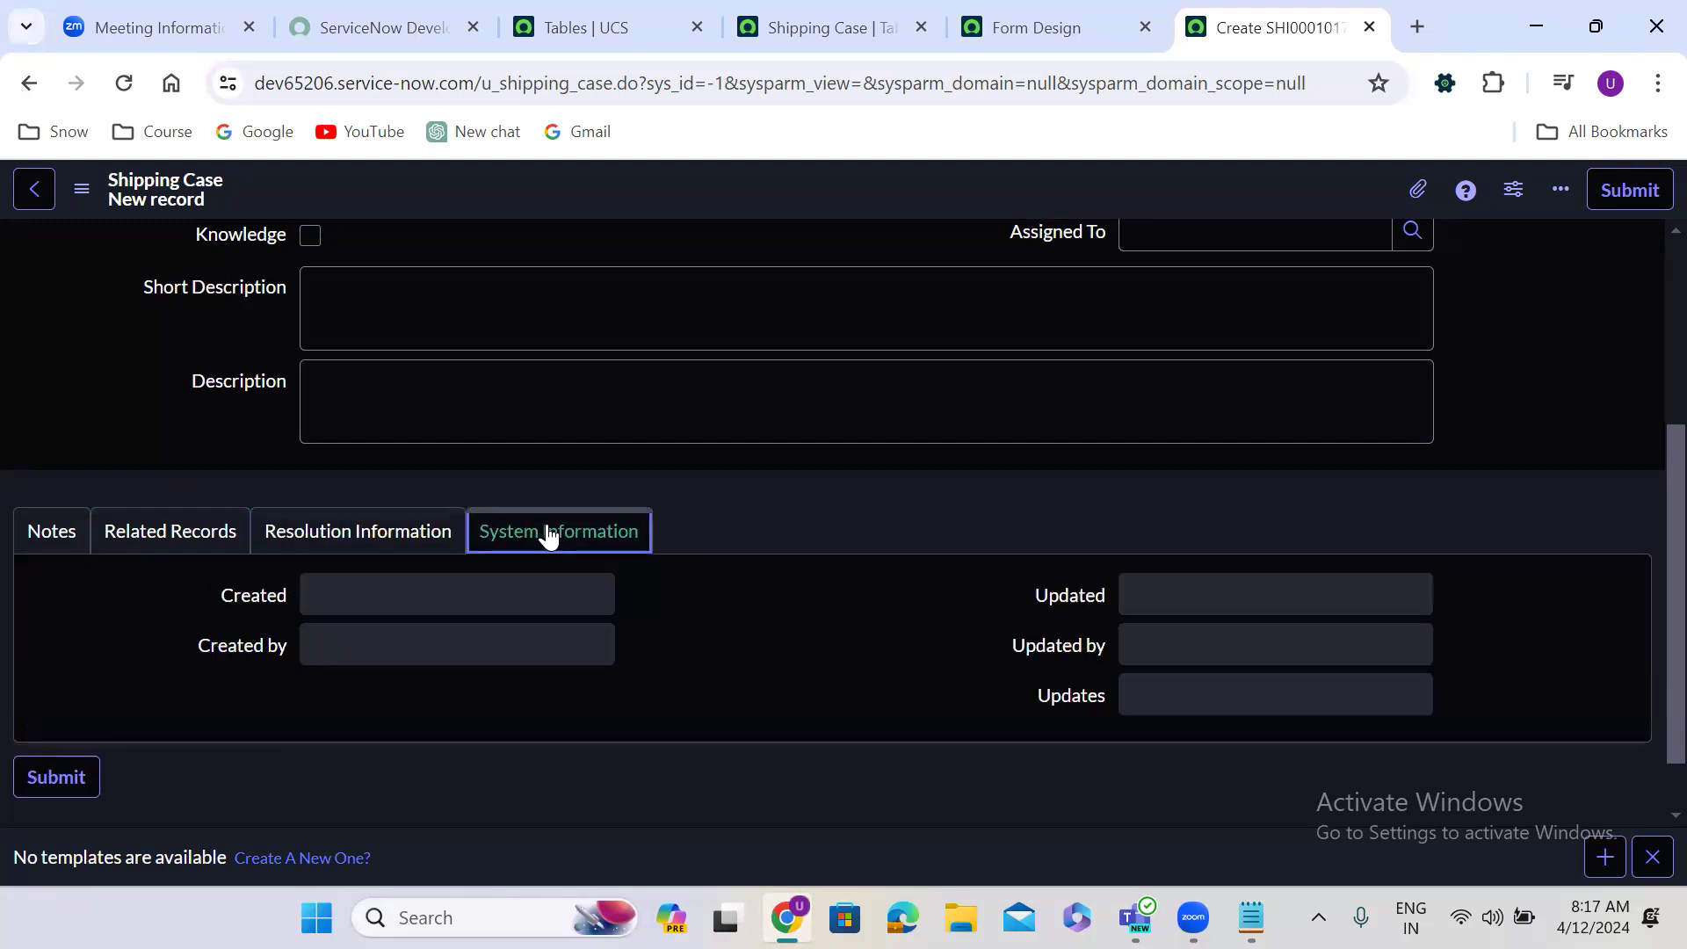
{"action": "left_click", "coordinate": [58, 536]}
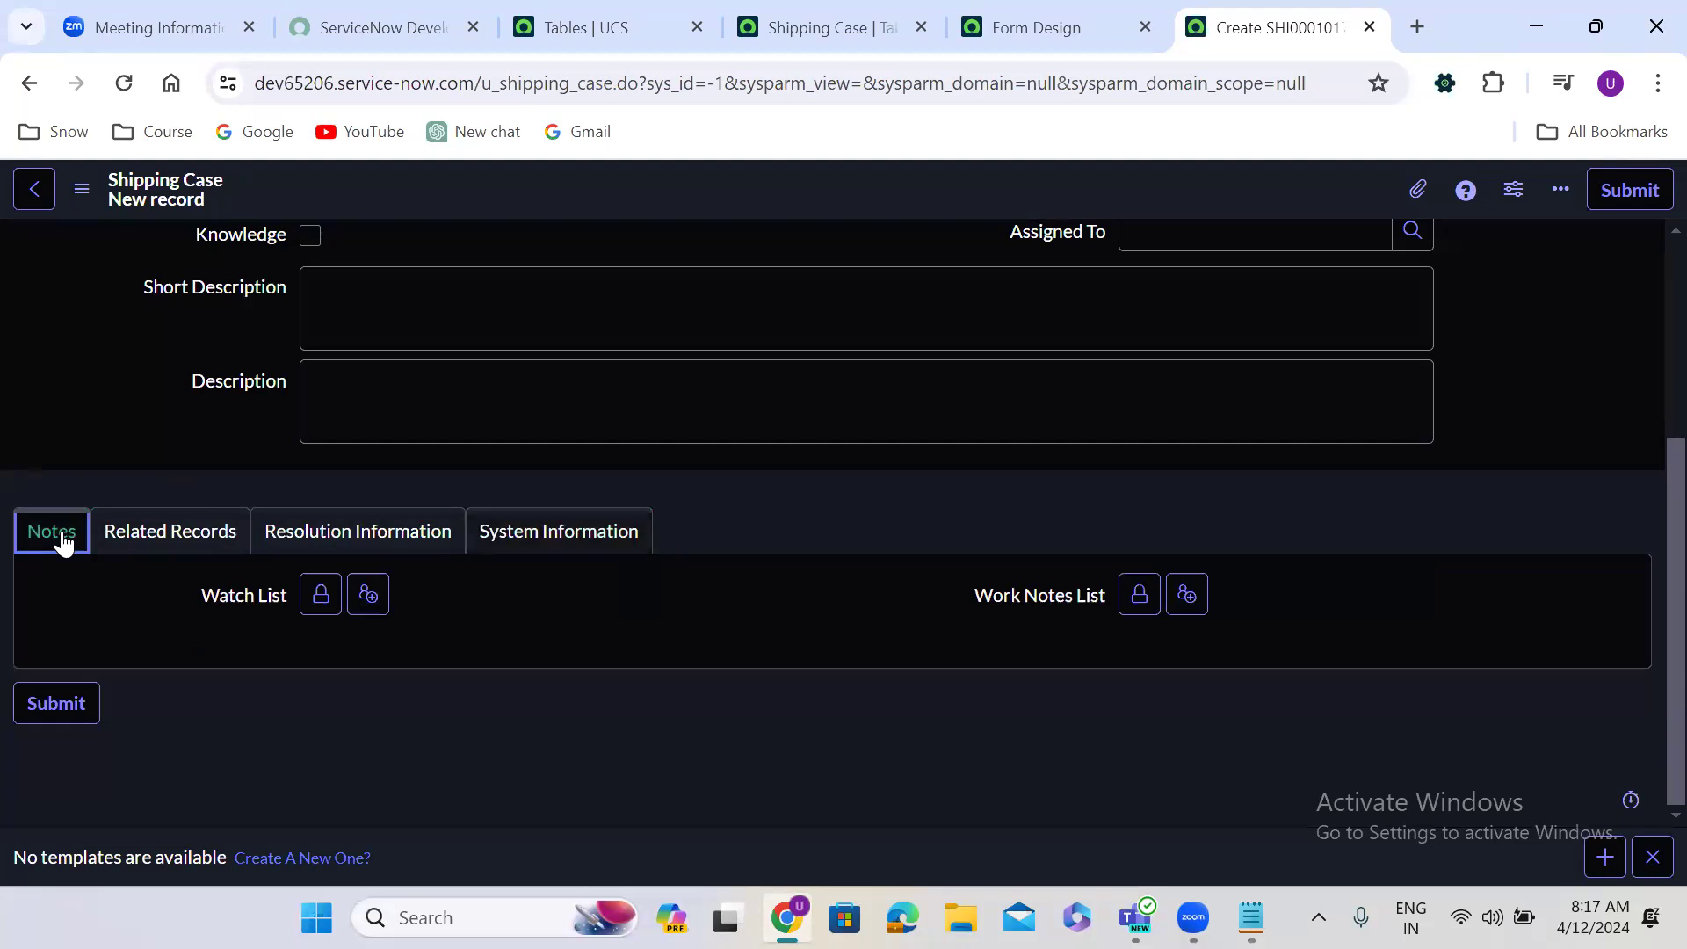
{"action": "left_click", "coordinate": [150, 546]}
{"action": "left_click", "coordinate": [293, 538]}
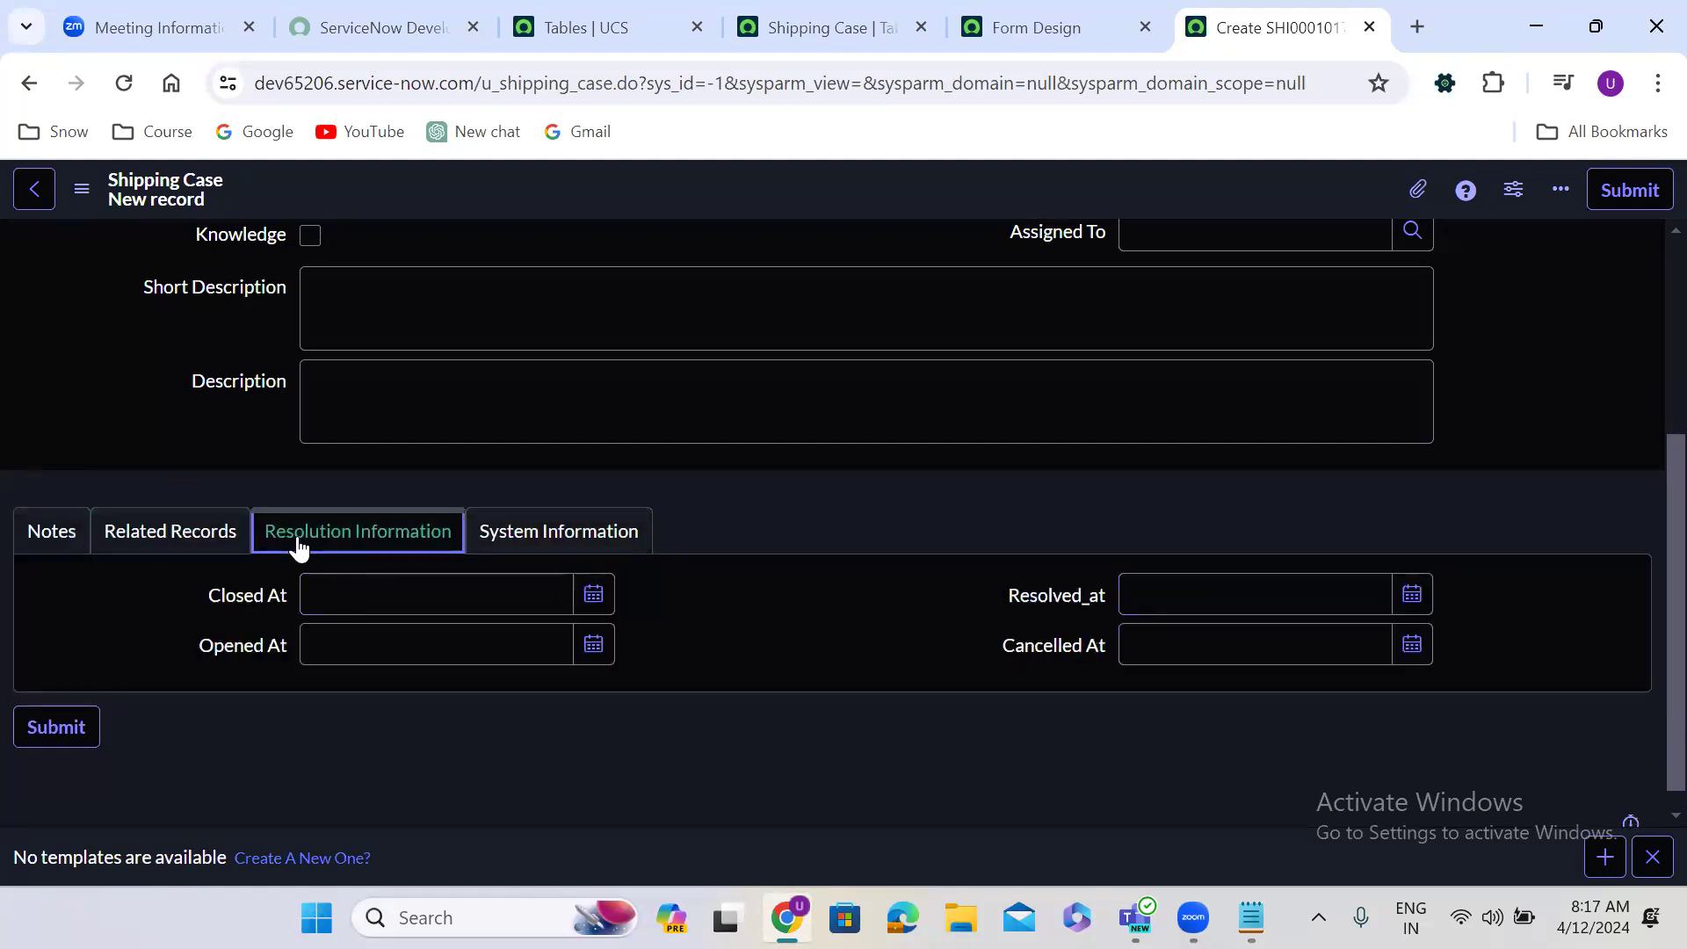
{"action": "left_click", "coordinate": [527, 541]}
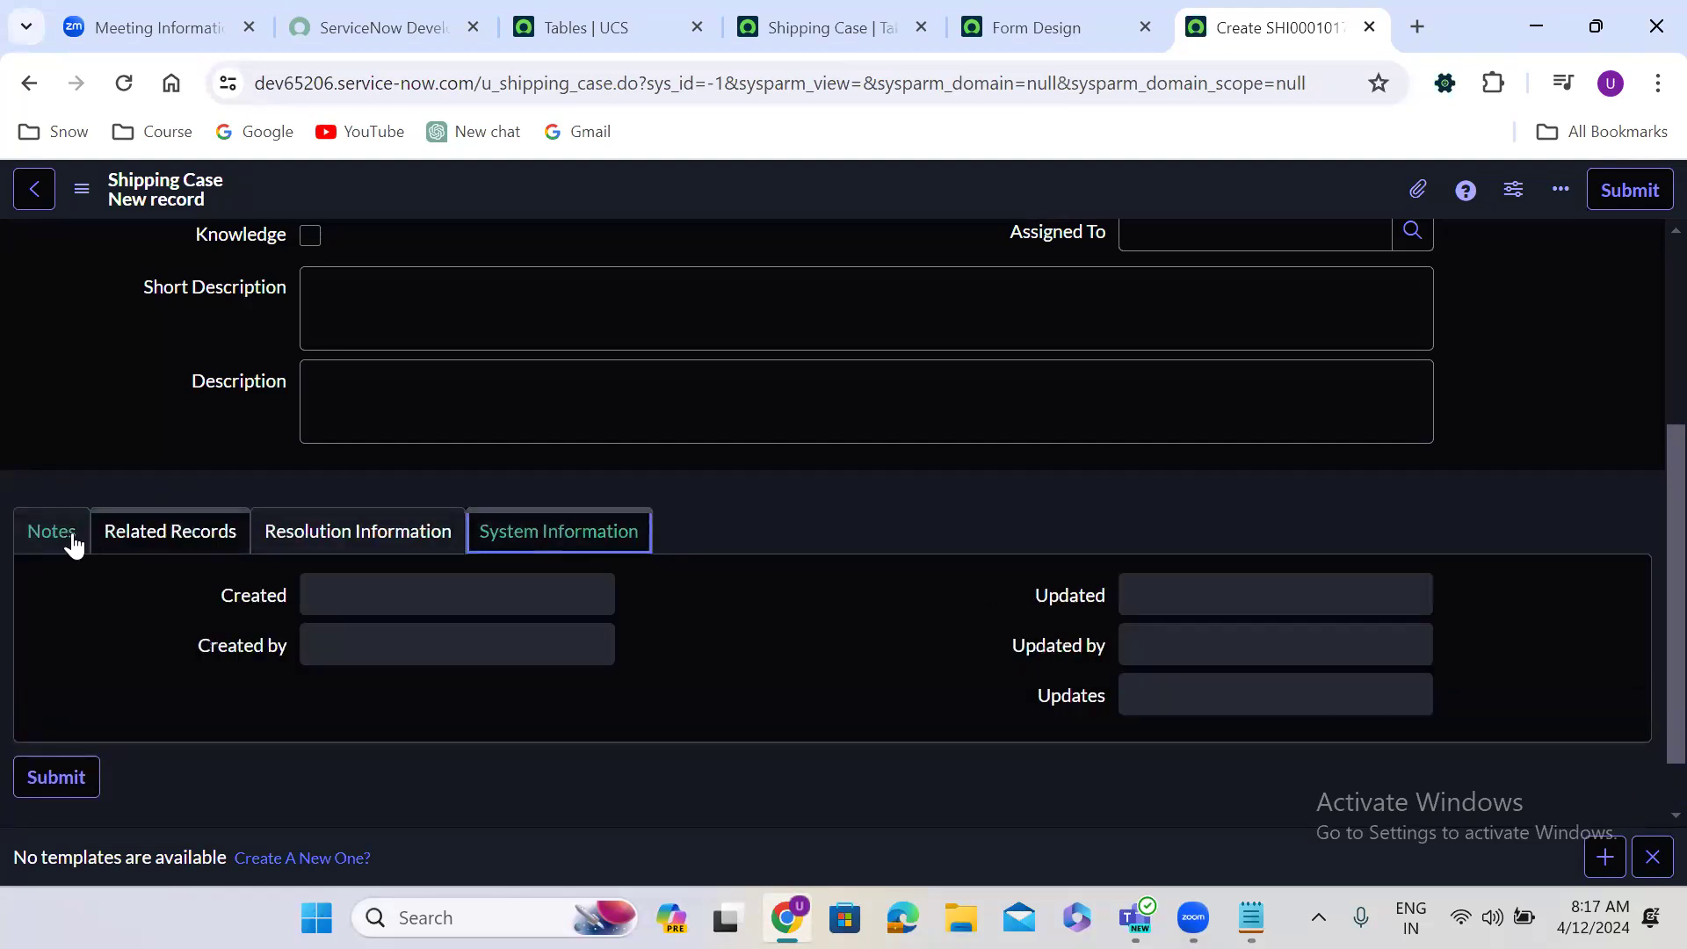
{"action": "left_click", "coordinate": [71, 538]}
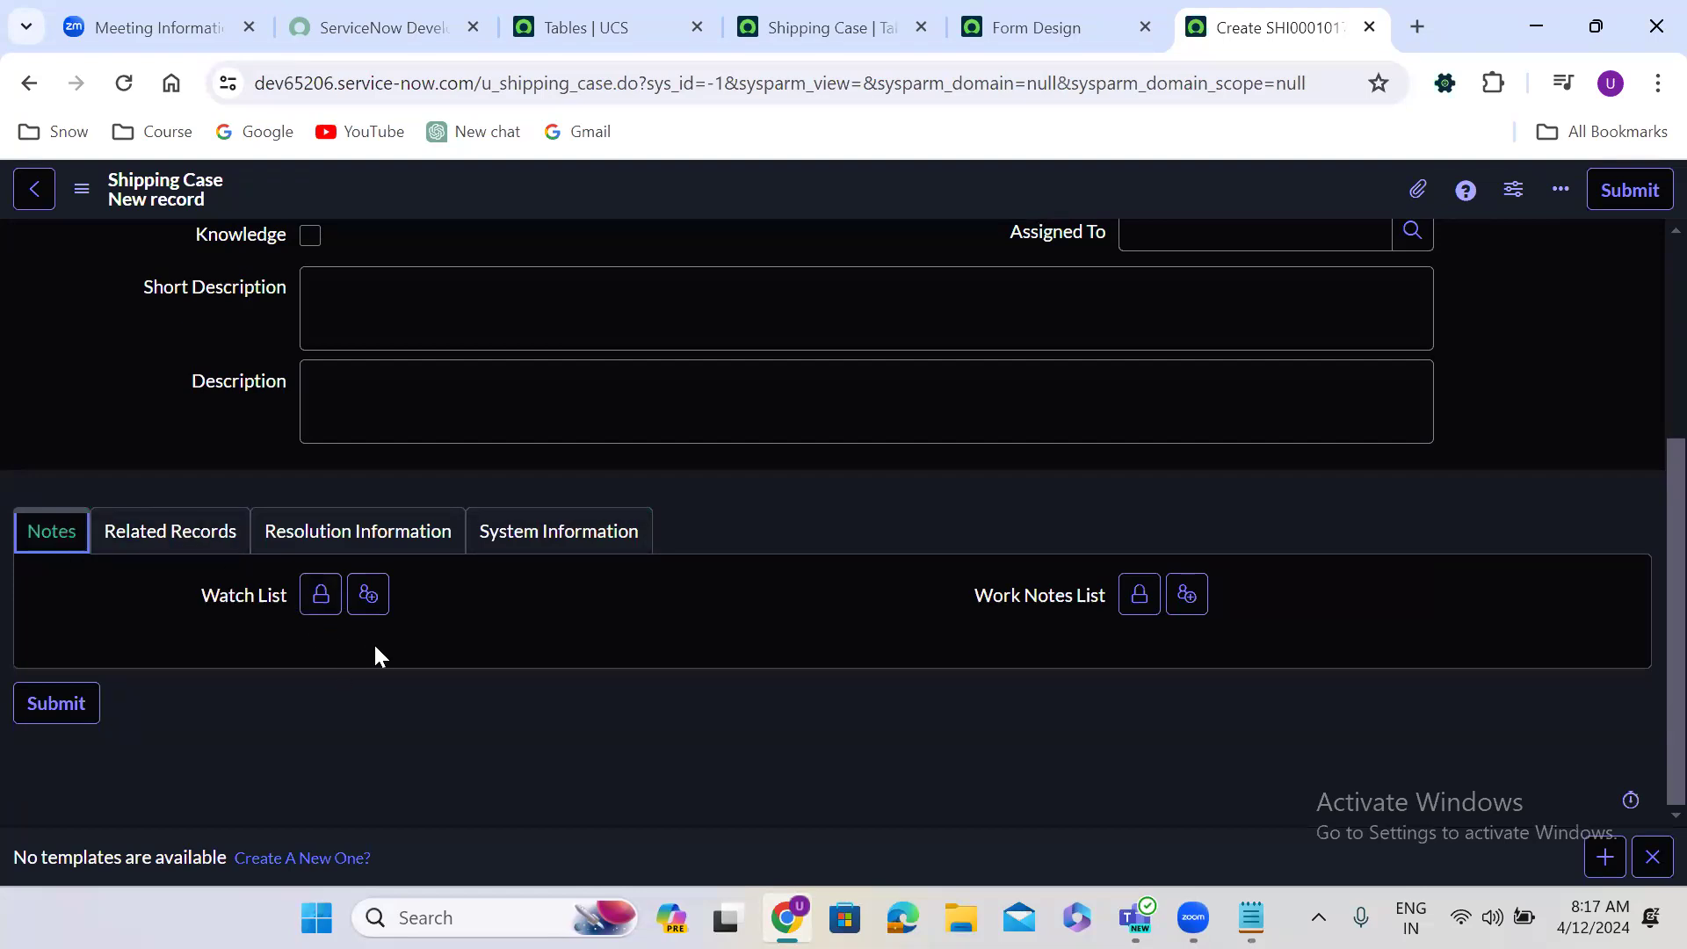
In the form design, remove the Activities (filtered) formatter, place it back in the untitled one-column section below Notes, and save the design.
{"action": "left_click", "coordinate": [805, 25]}
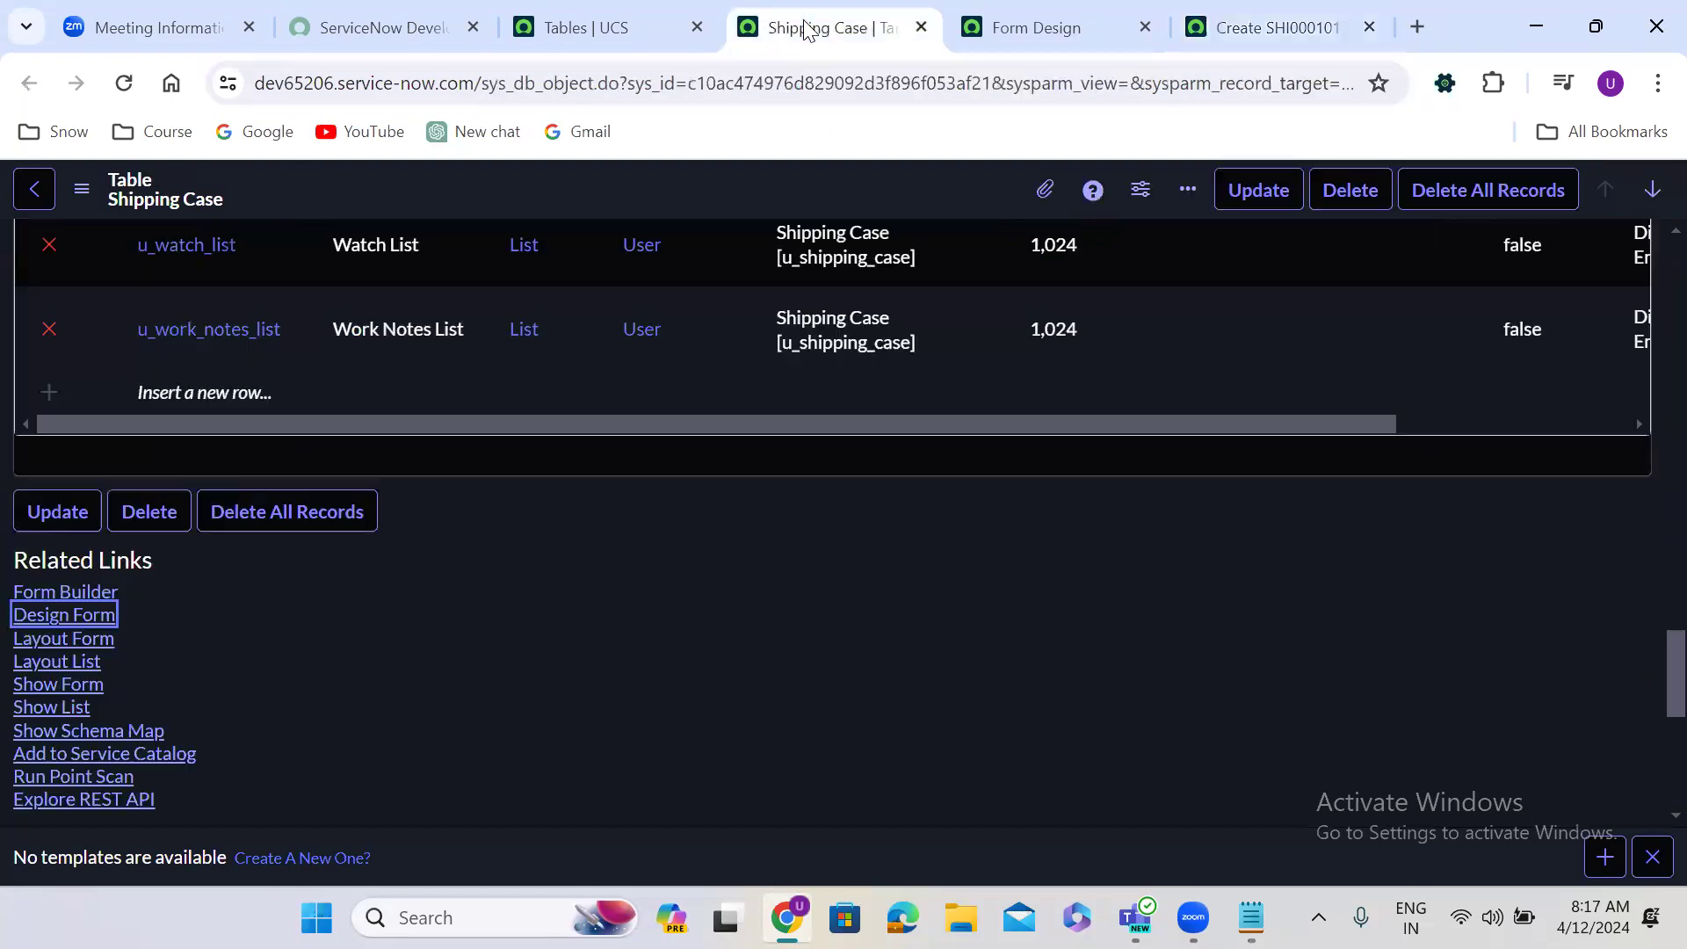
{"action": "left_click", "coordinate": [1036, 26]}
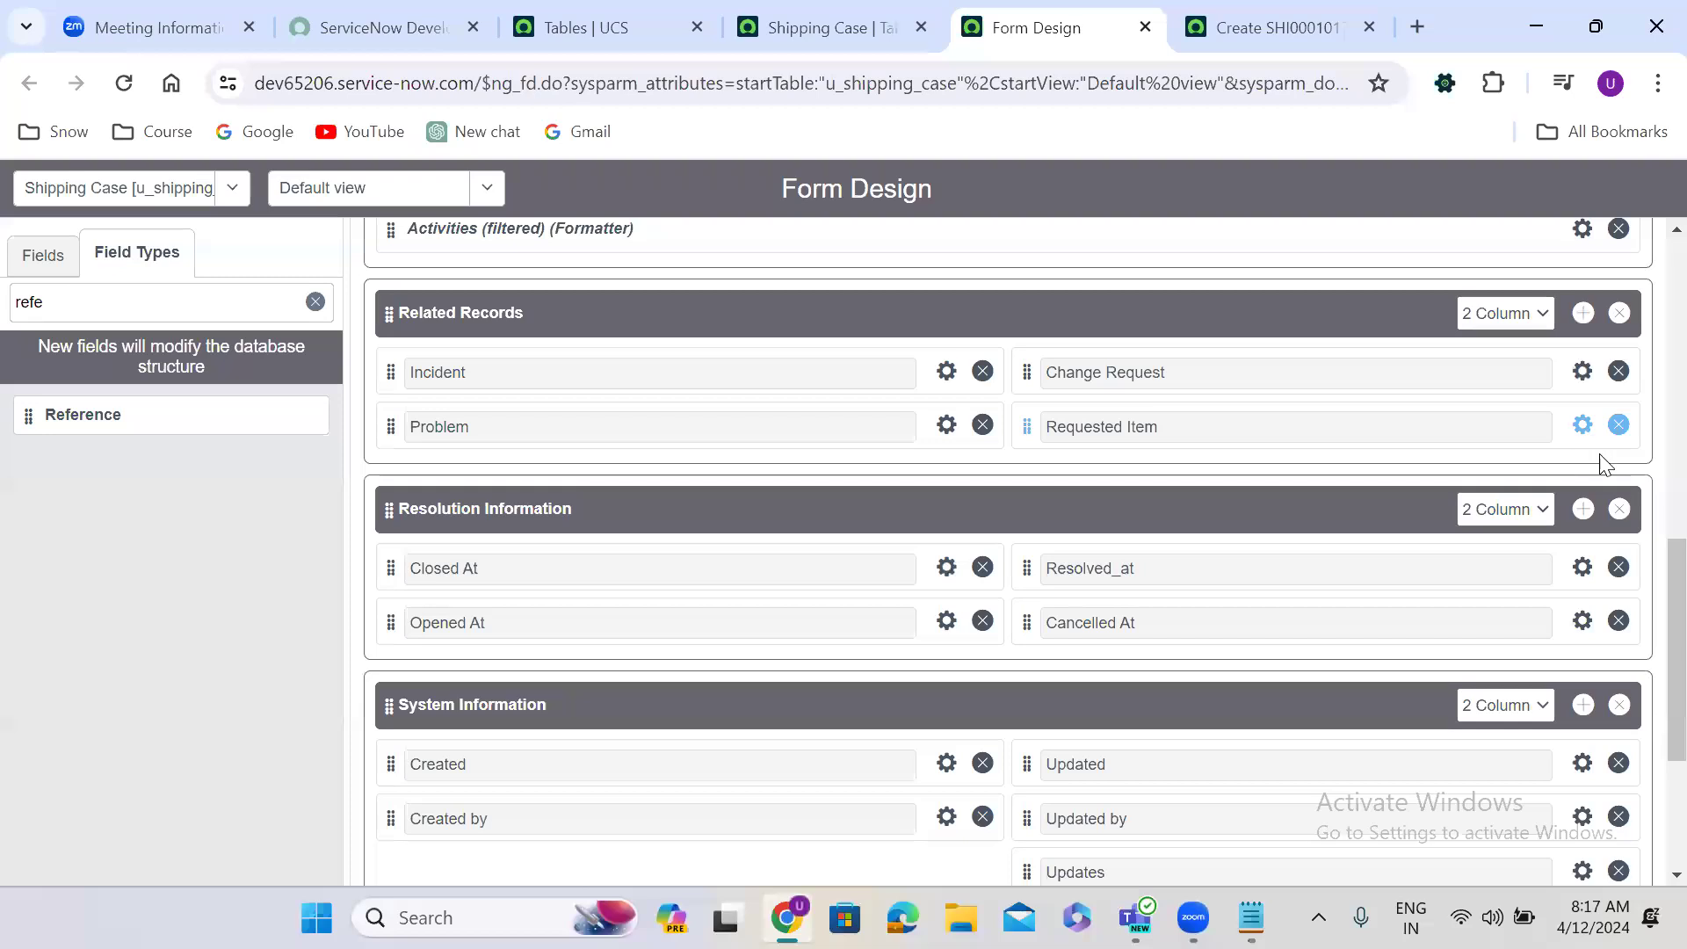
{"action": "left_click_drag", "start_coordinate": [1669, 625], "coordinate": [1644, 532]}
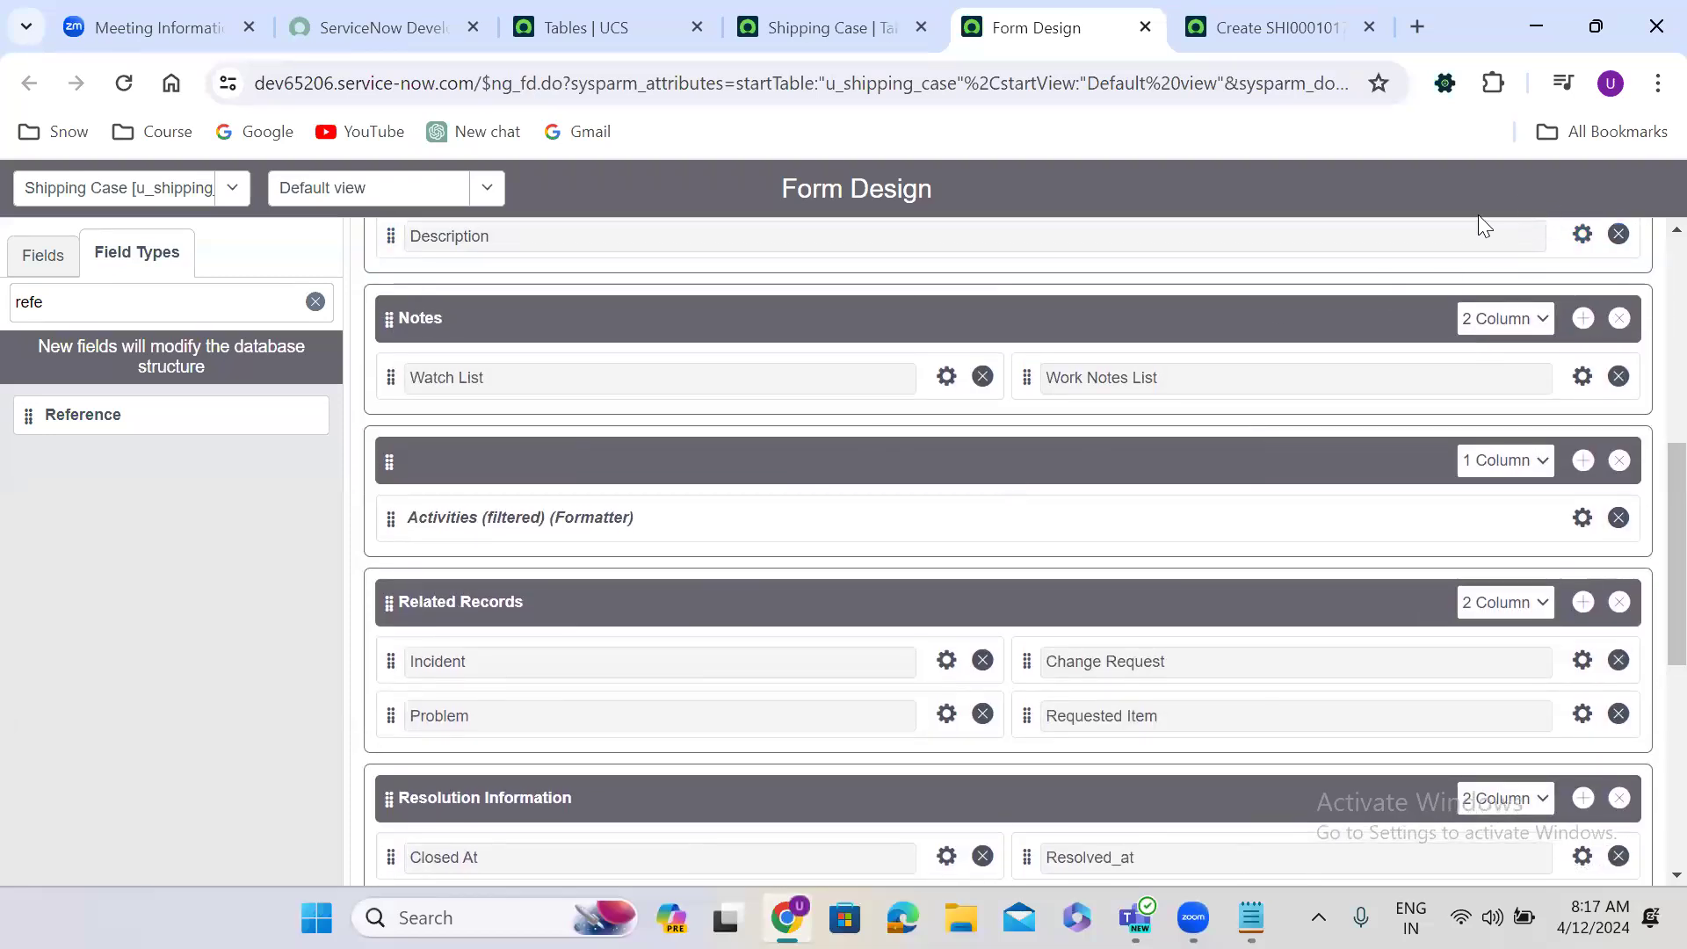
{"action": "left_click_drag", "start_coordinate": [1646, 539], "coordinate": [1645, 282]}
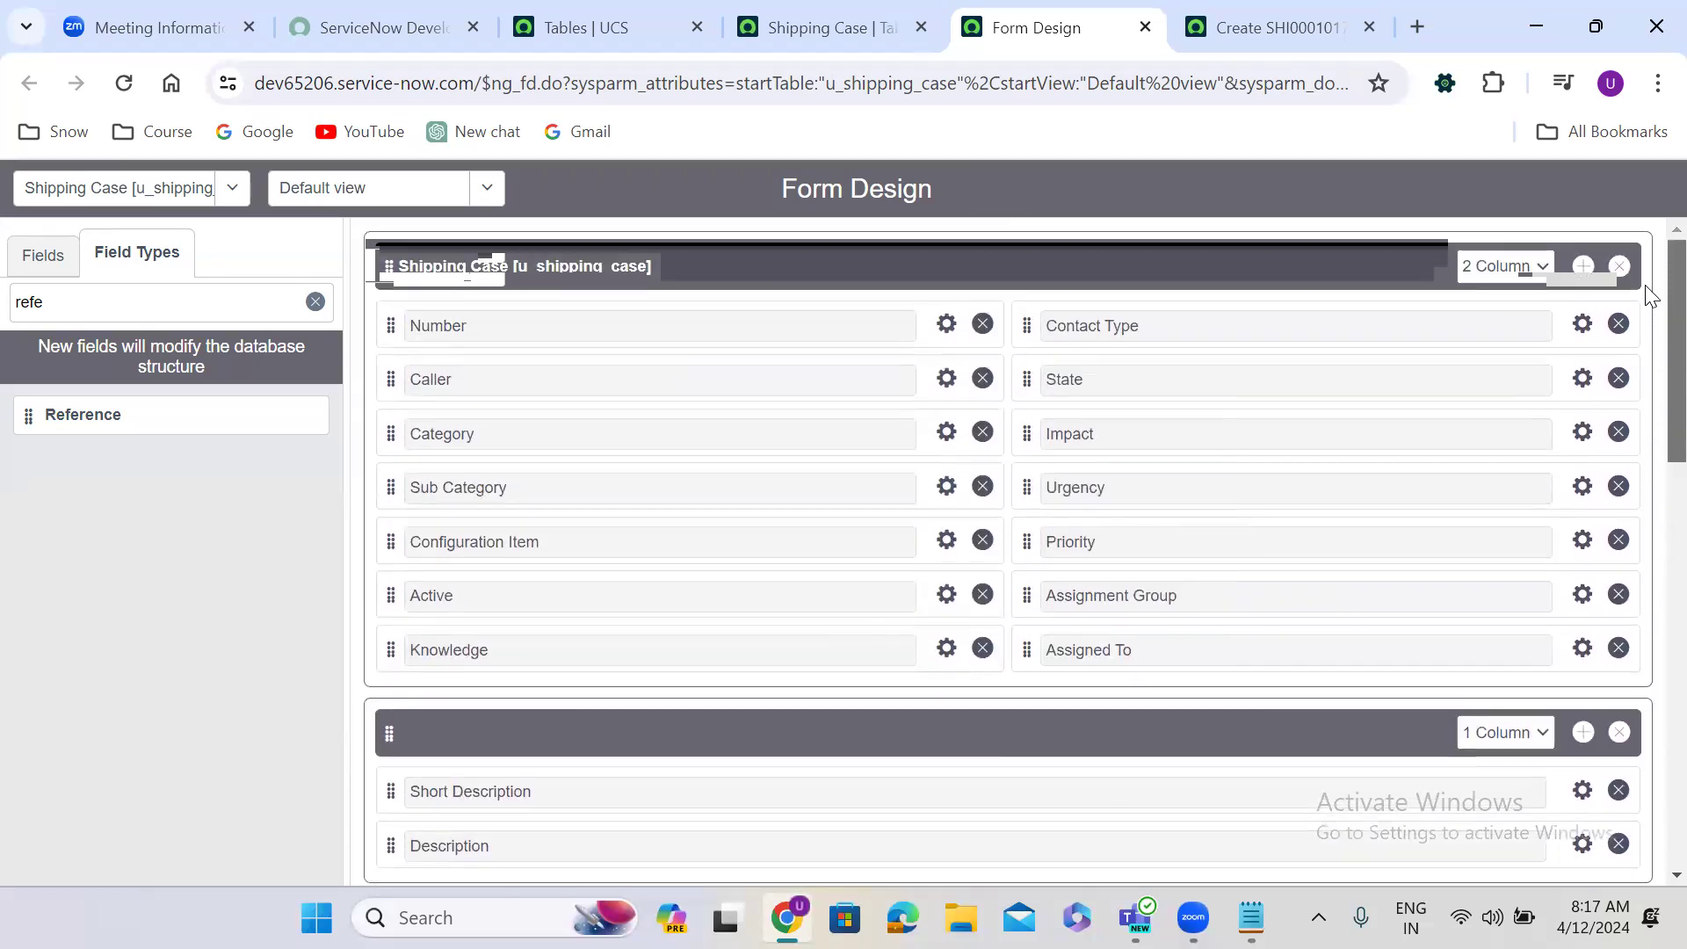
{"action": "left_click", "coordinate": [54, 262]}
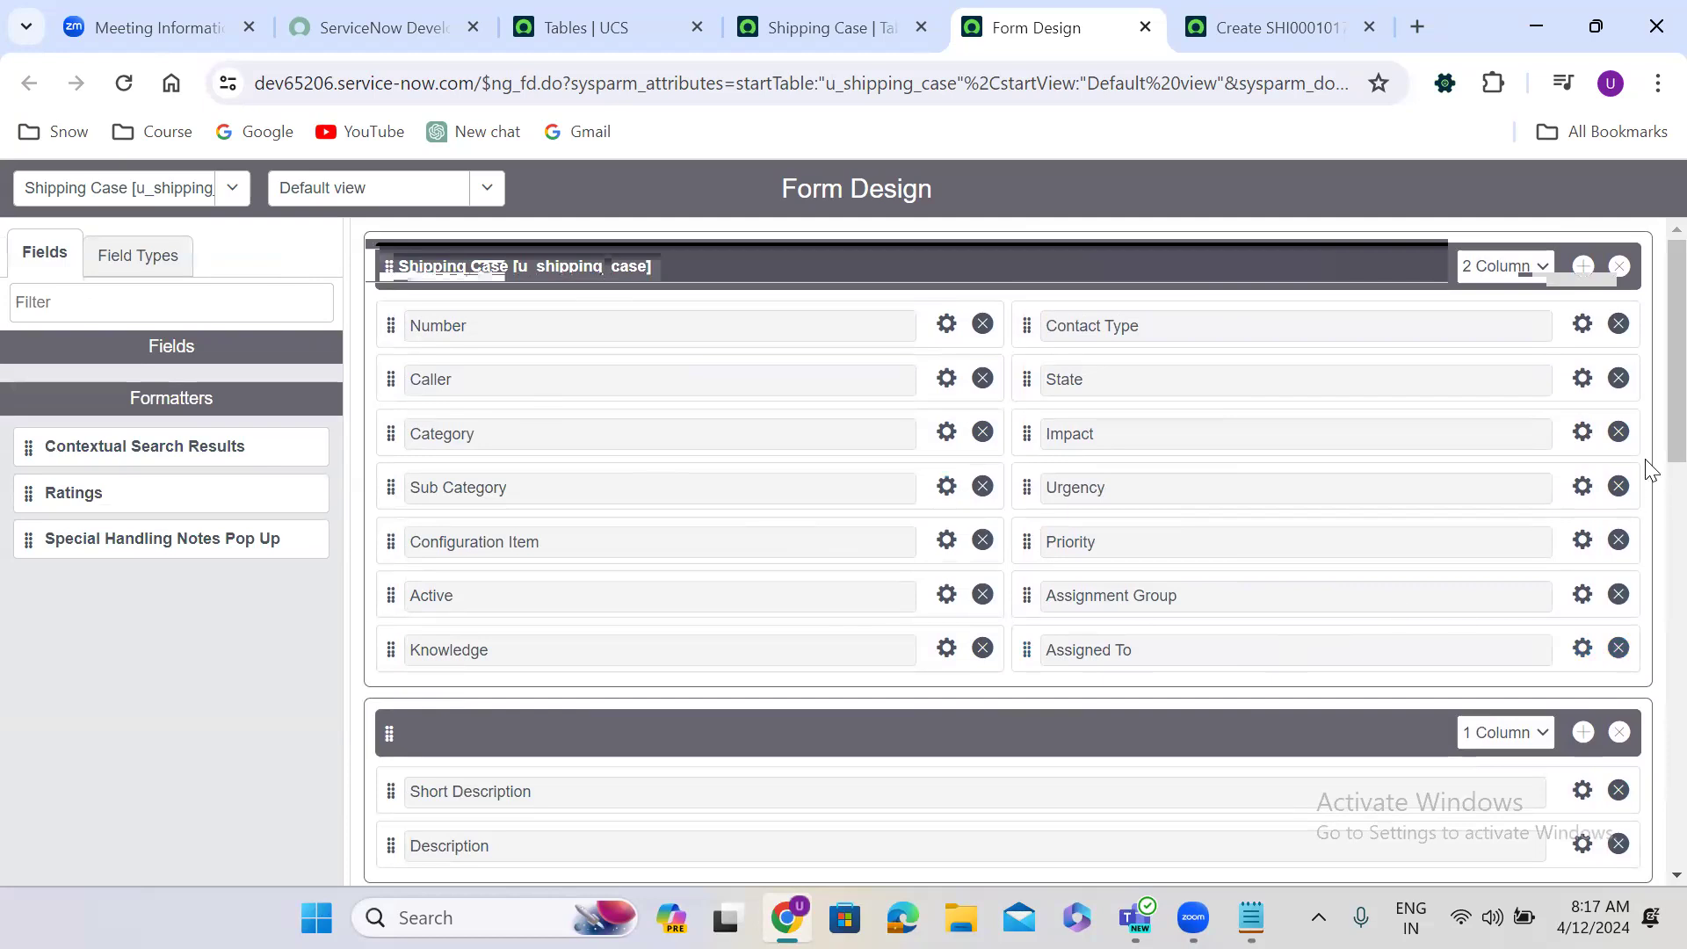
{"action": "scroll", "coordinate": [1650, 384], "scroll_direction": "down", "scroll_amount": 5}
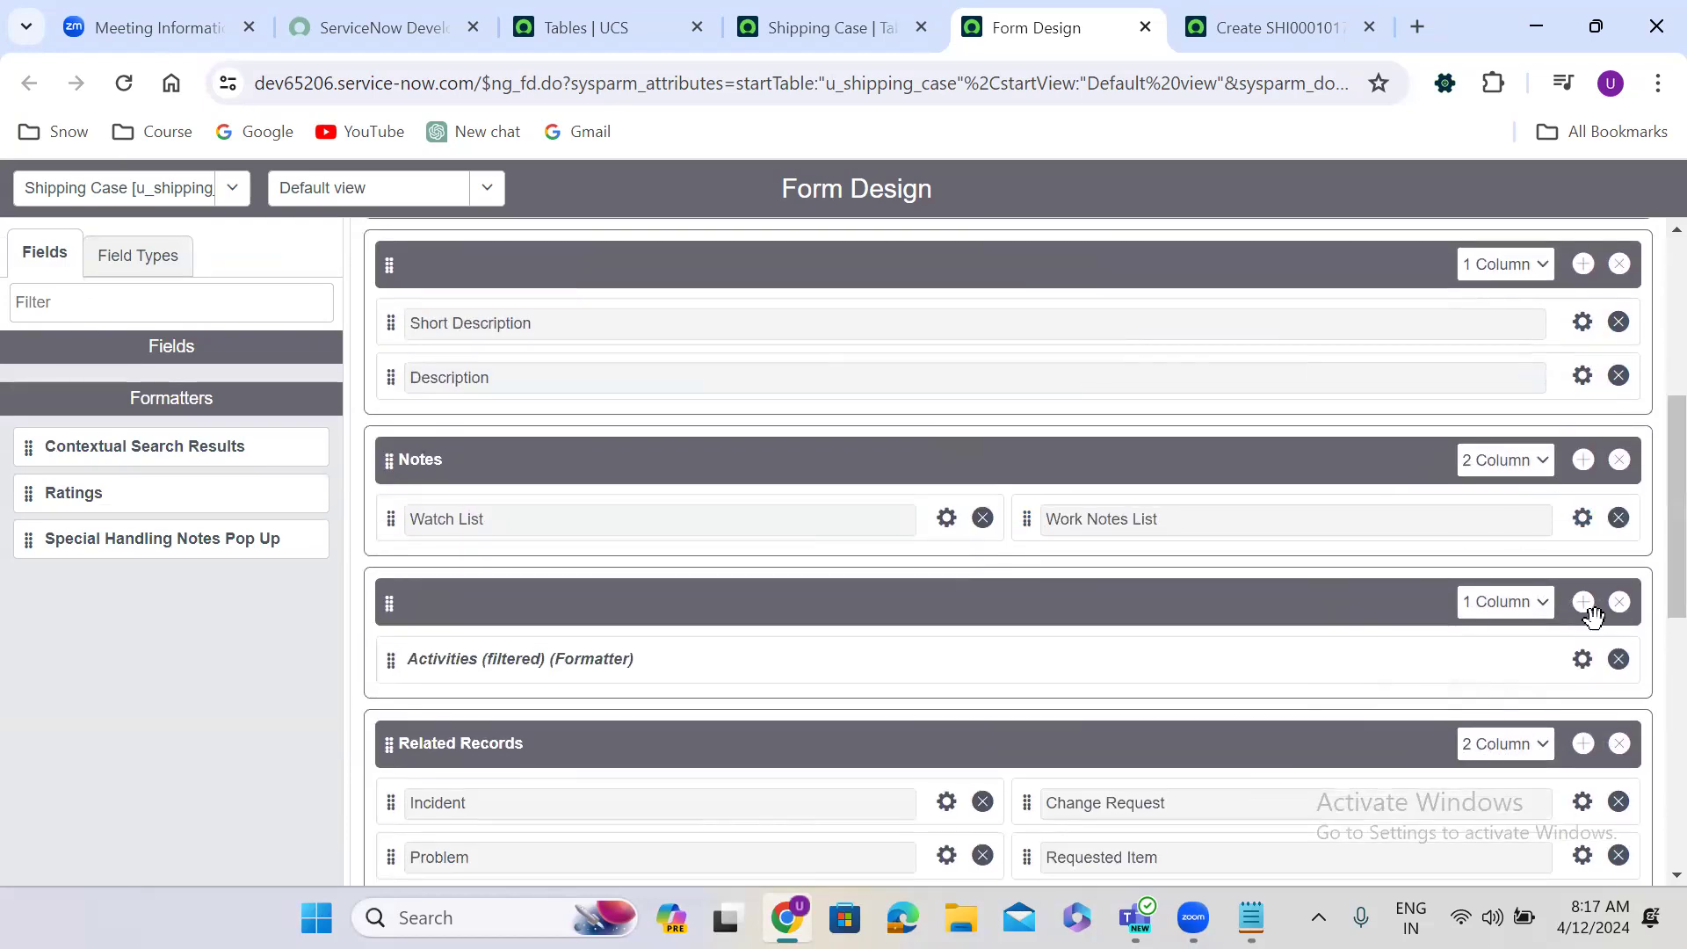
{"action": "left_click", "coordinate": [1616, 660]}
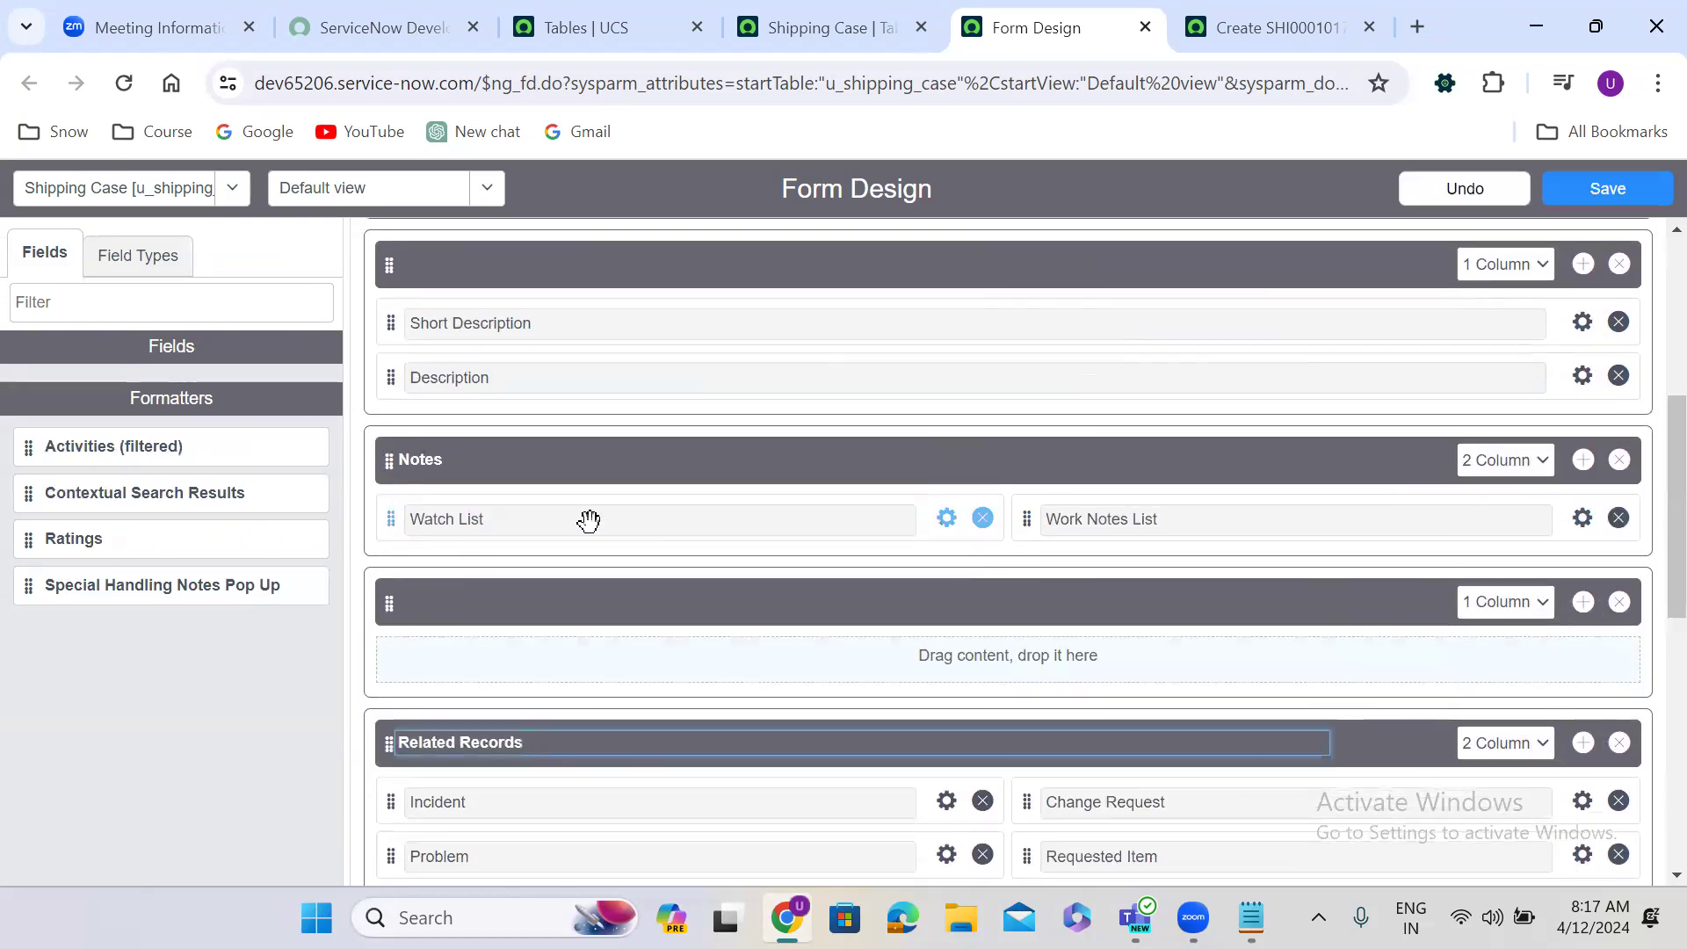
{"action": "left_click_drag", "start_coordinate": [66, 445], "coordinate": [590, 661]}
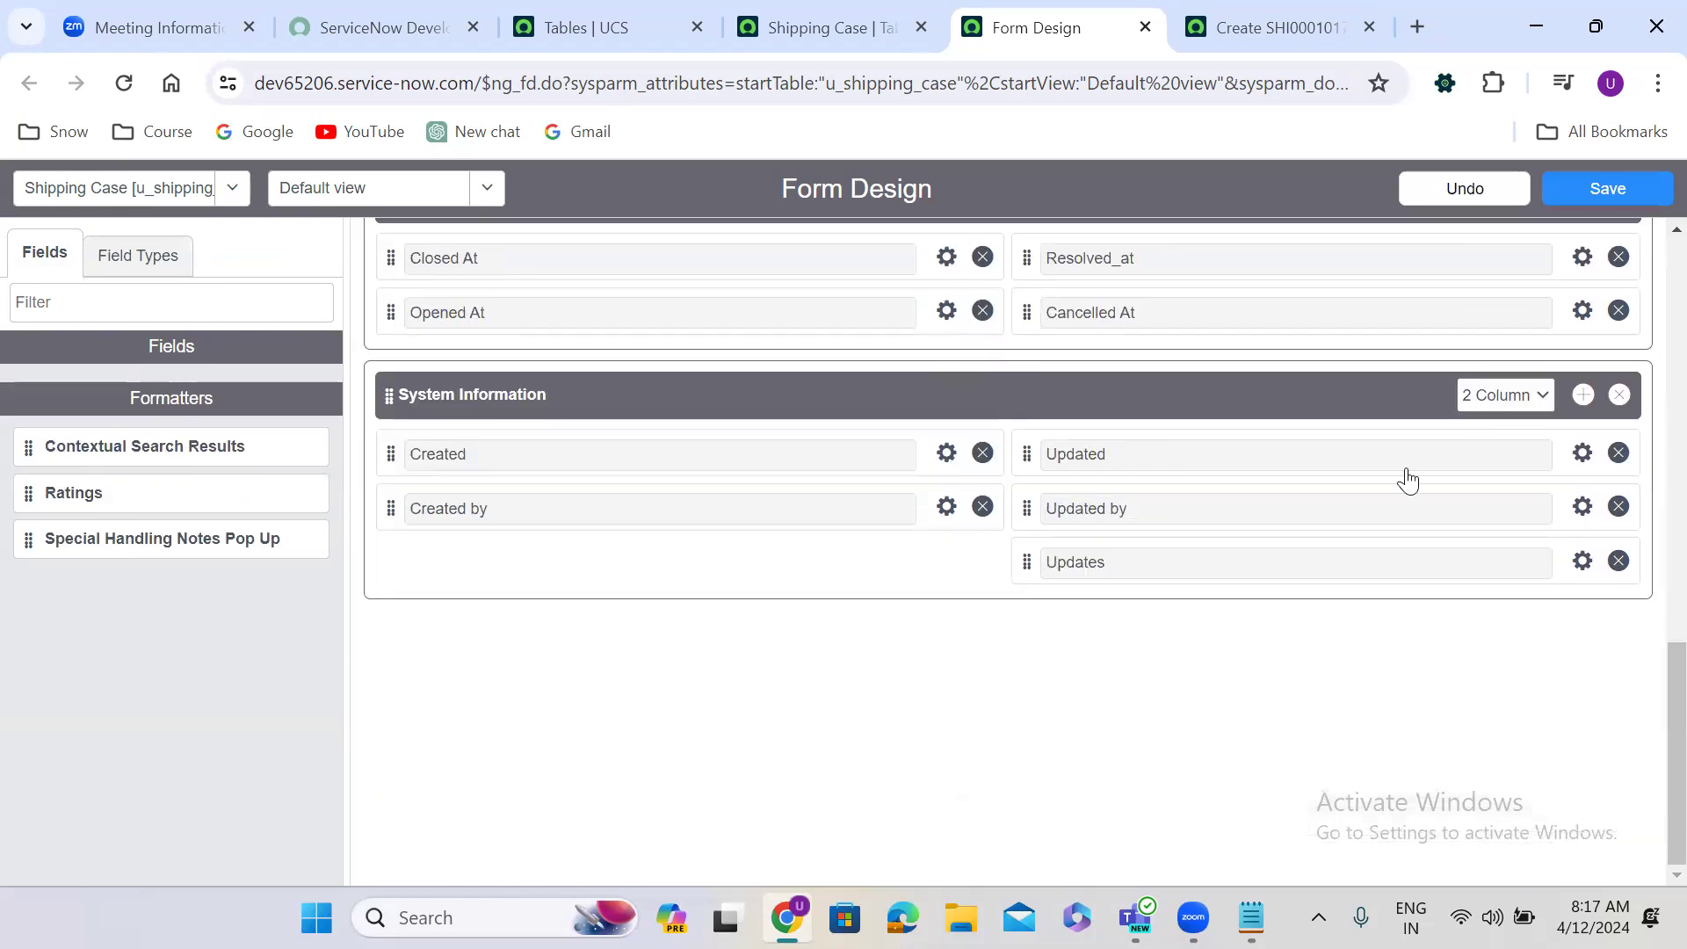
{"action": "scroll", "coordinate": [1645, 791], "scroll_direction": "up", "scroll_amount": 8}
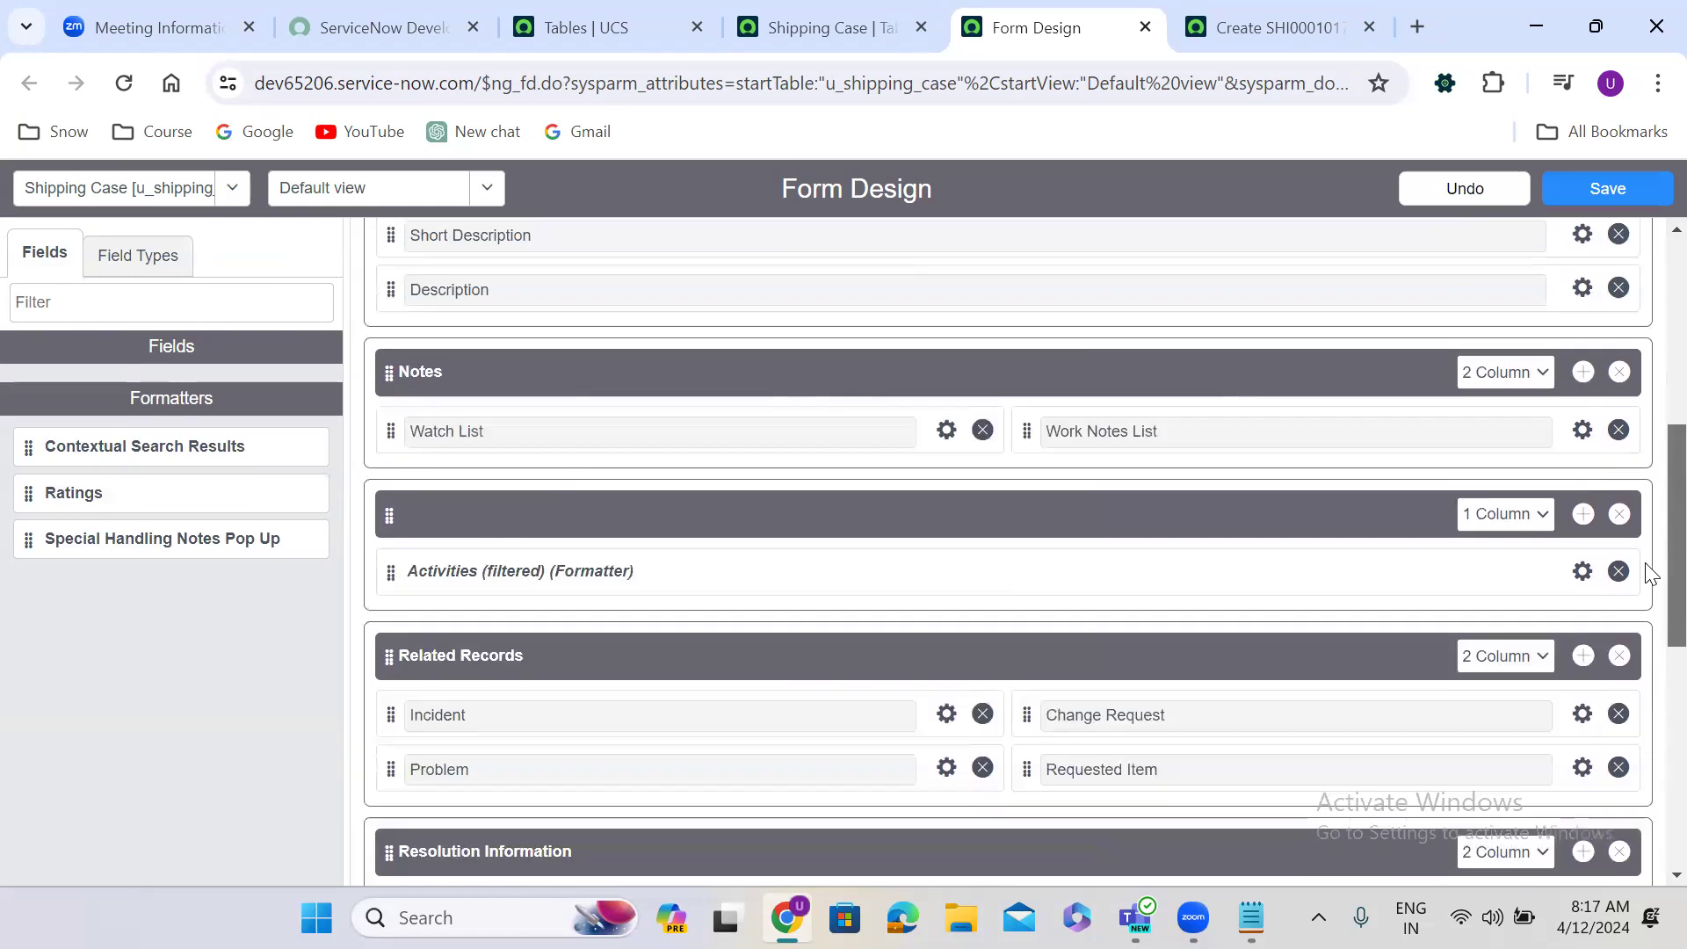
{"action": "scroll", "coordinate": [1646, 456], "scroll_direction": "up", "scroll_amount": 8}
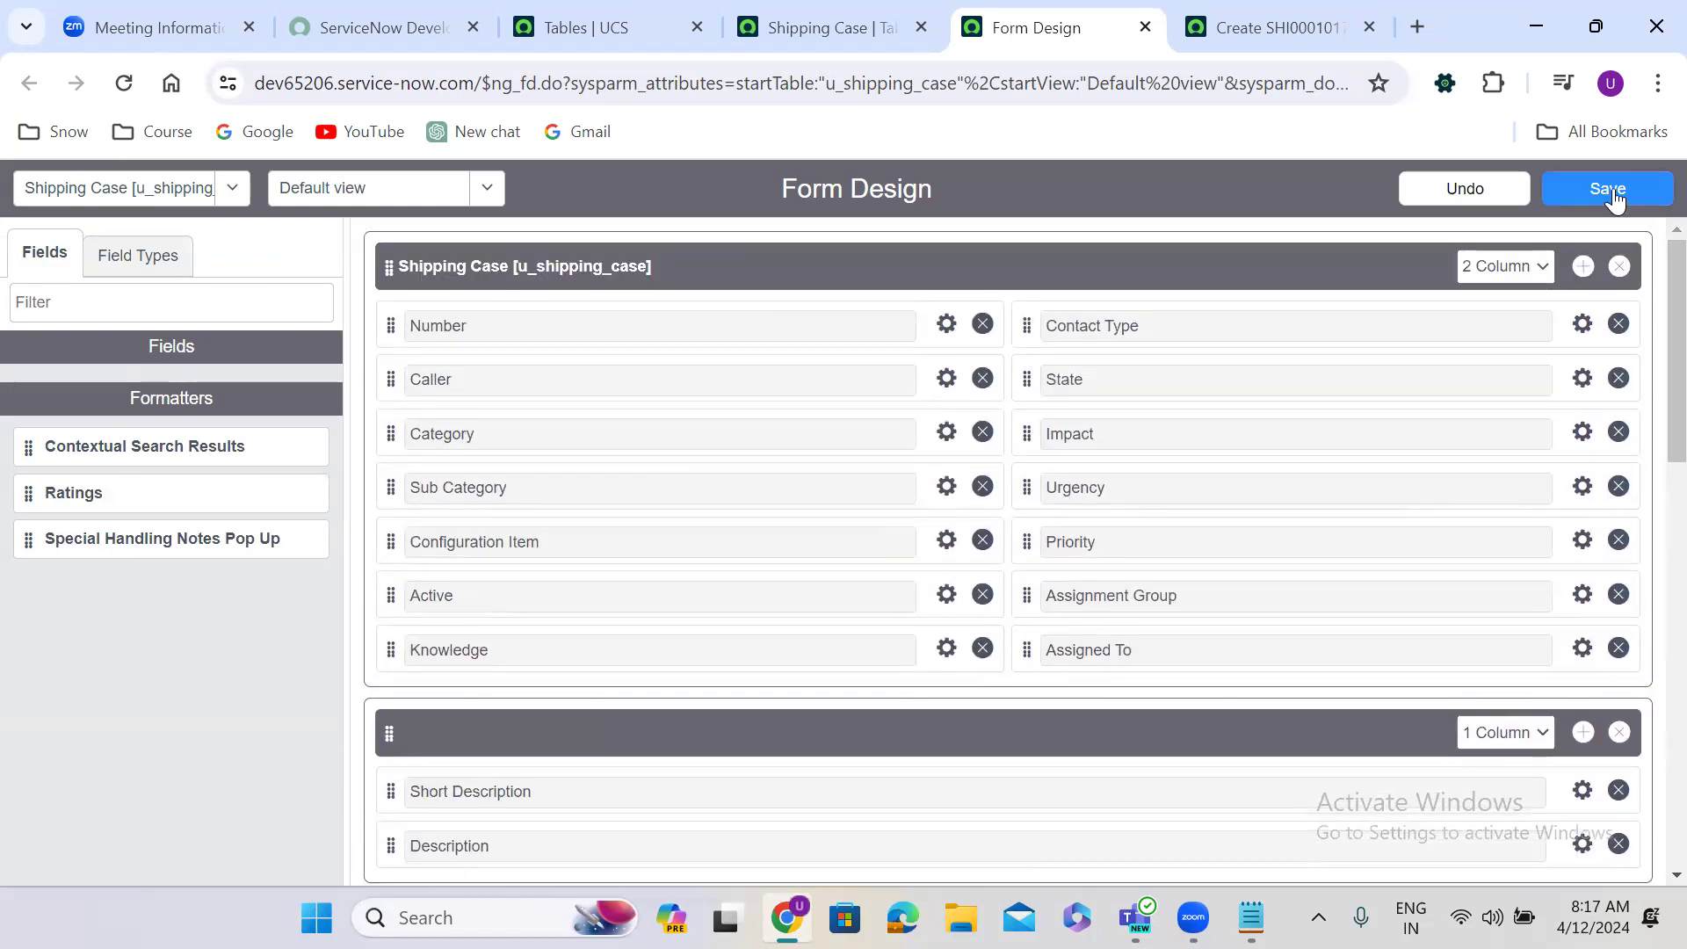
{"action": "left_click", "coordinate": [1613, 188]}
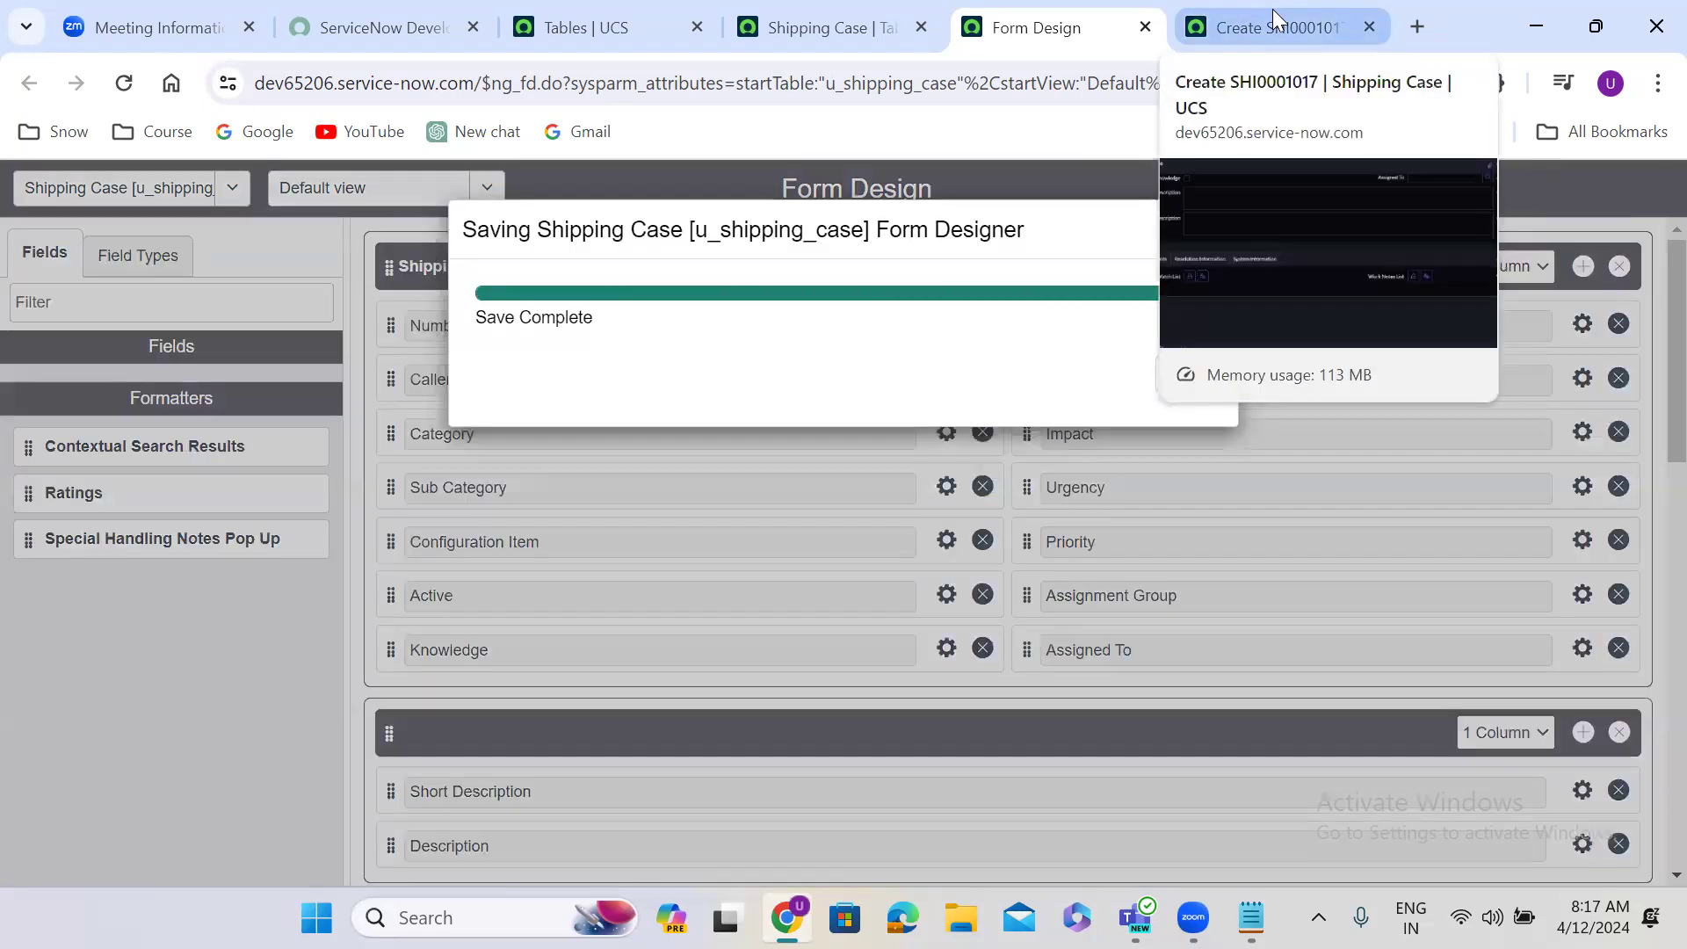
Return to the new Shipping Case record and save it while keeping it open.
{"action": "left_click", "coordinate": [1272, 12]}
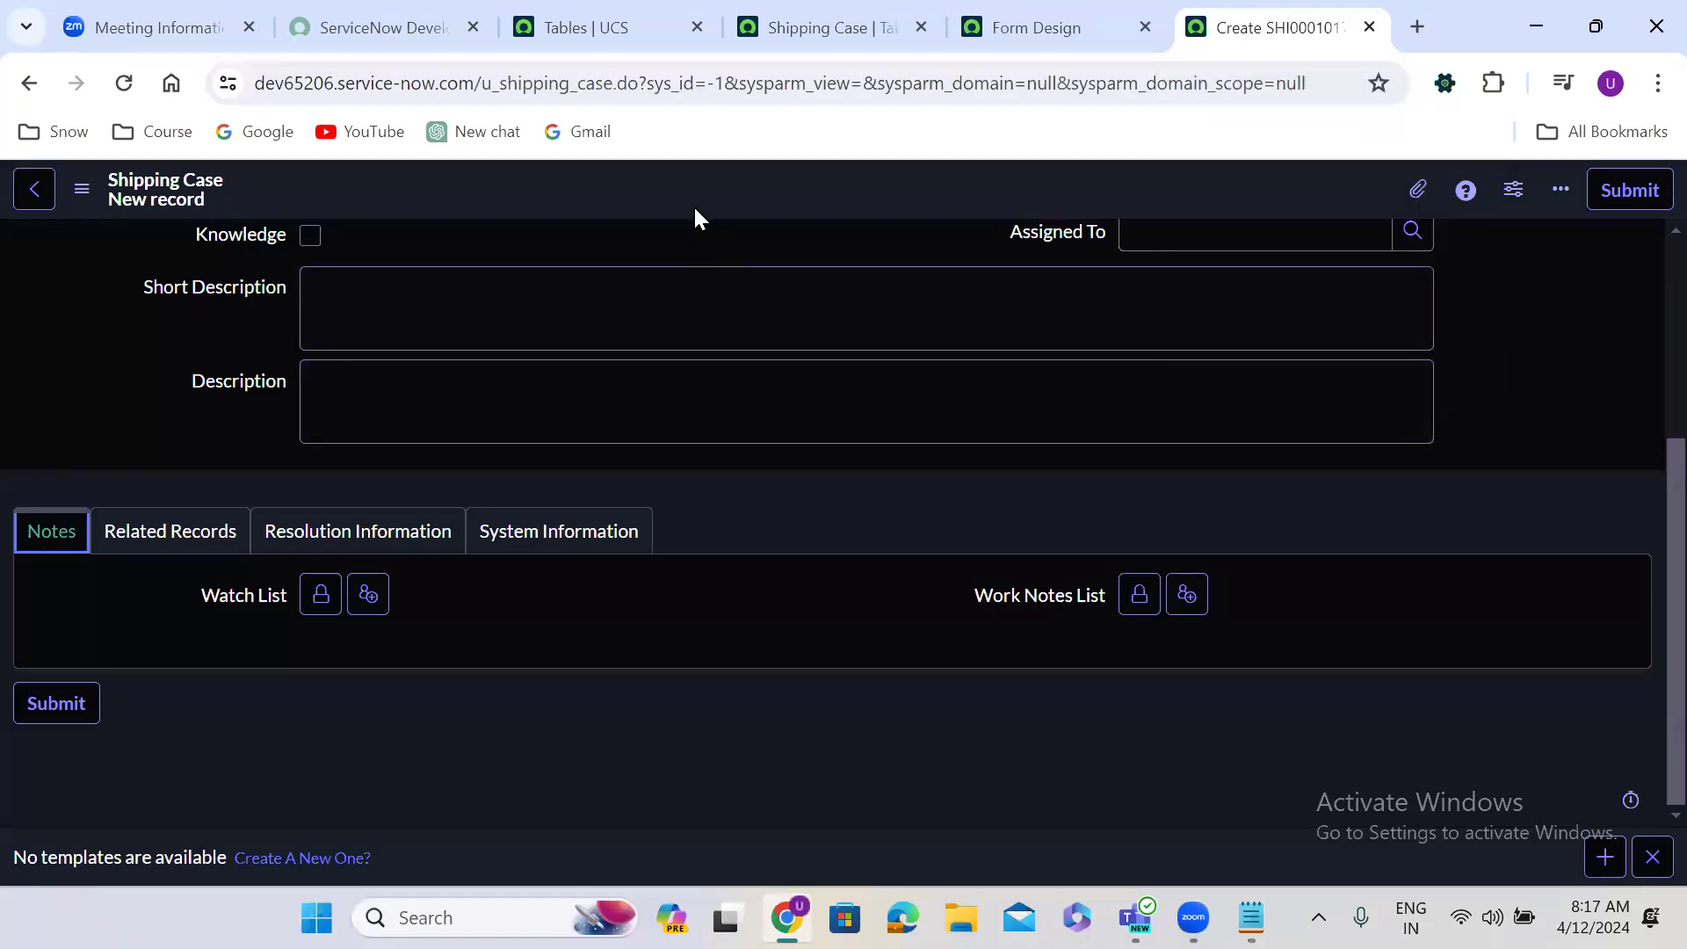
{"action": "right_click", "coordinate": [686, 207]}
{"action": "left_click", "coordinate": [736, 218]}
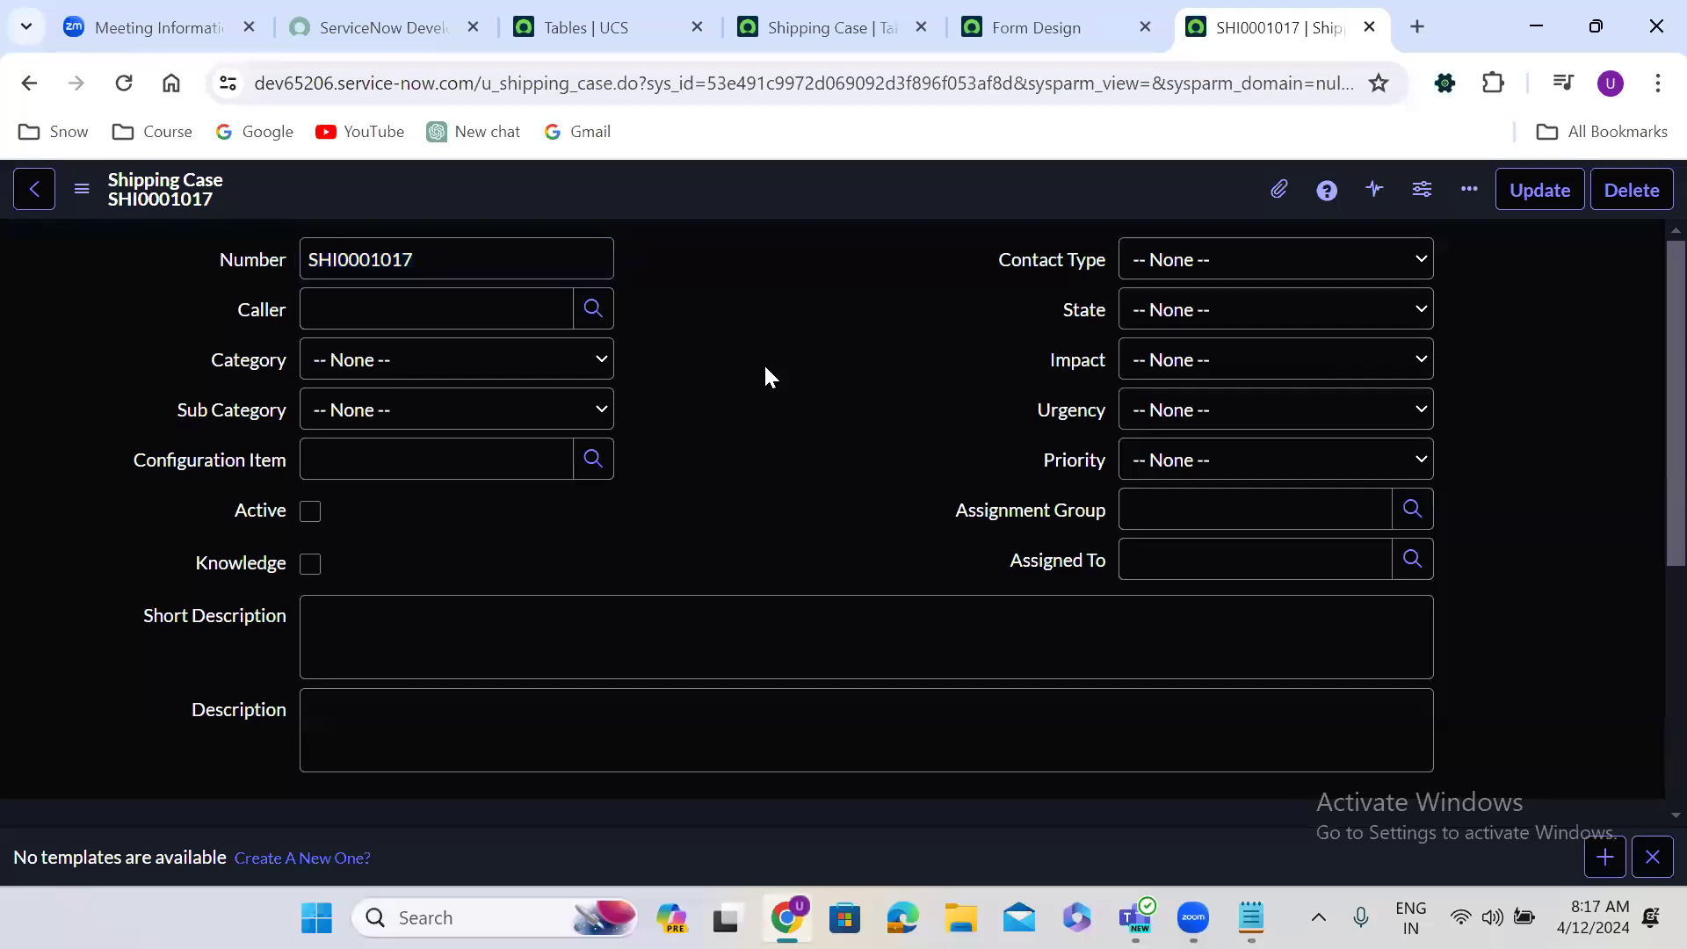
Open the configuration of available fields from the record's activity filter and save it with the fields already selected.
{"action": "scroll", "coordinate": [764, 369], "scroll_direction": "down", "scroll_amount": 5}
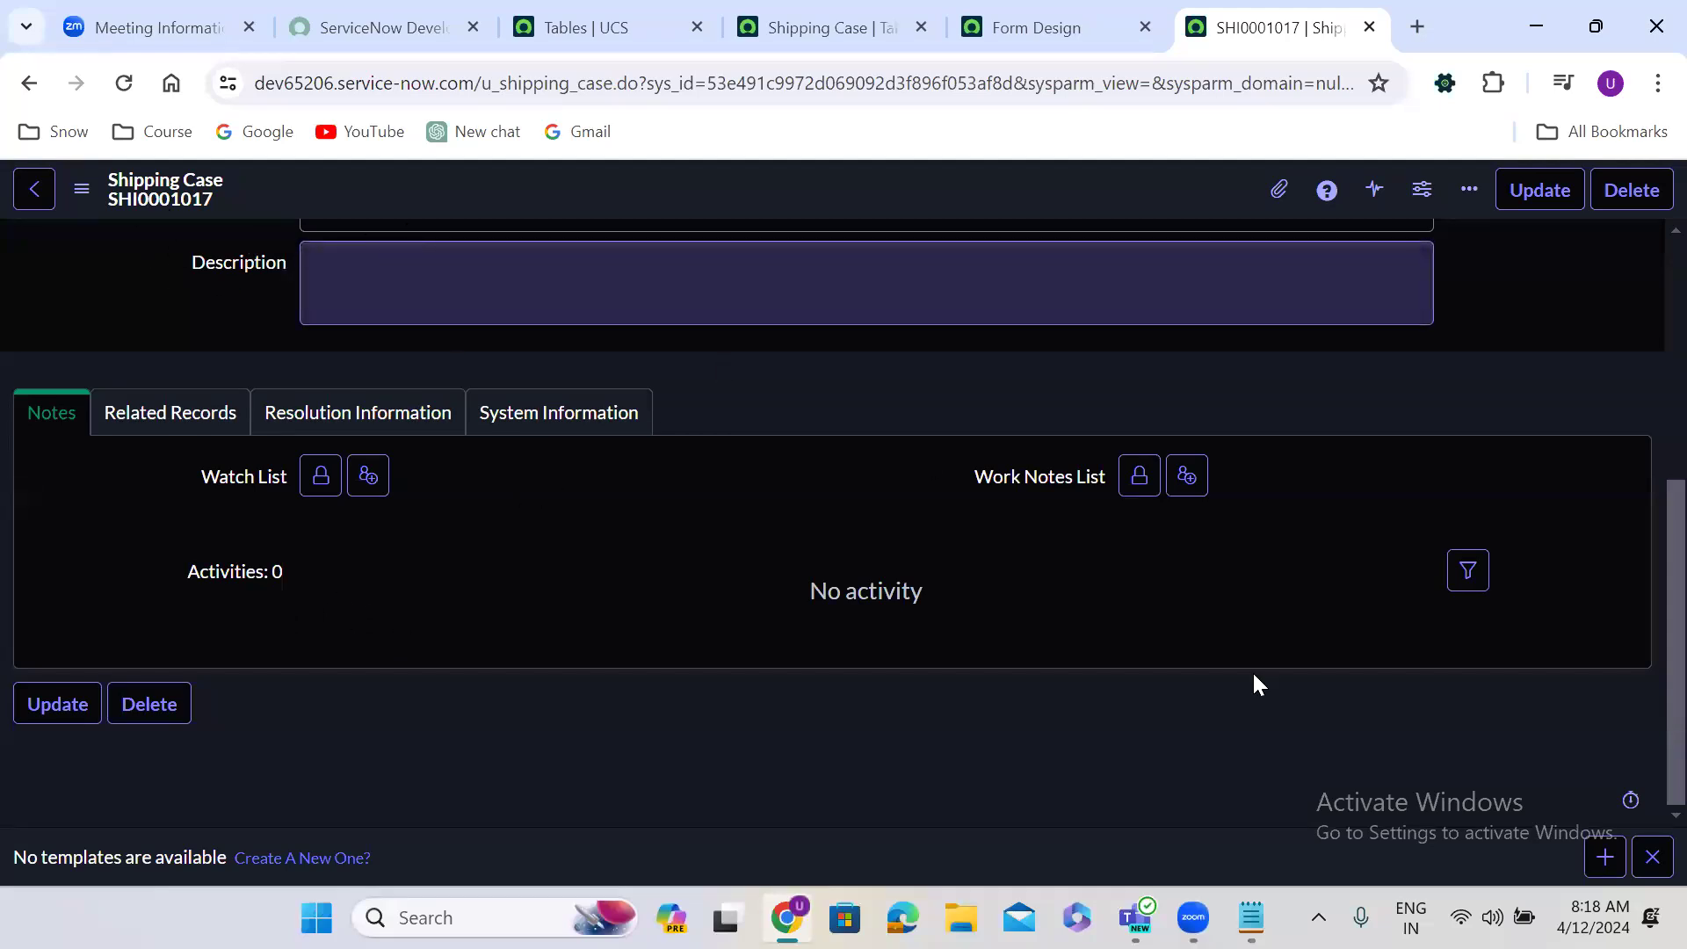
{"action": "left_click", "coordinate": [1467, 577]}
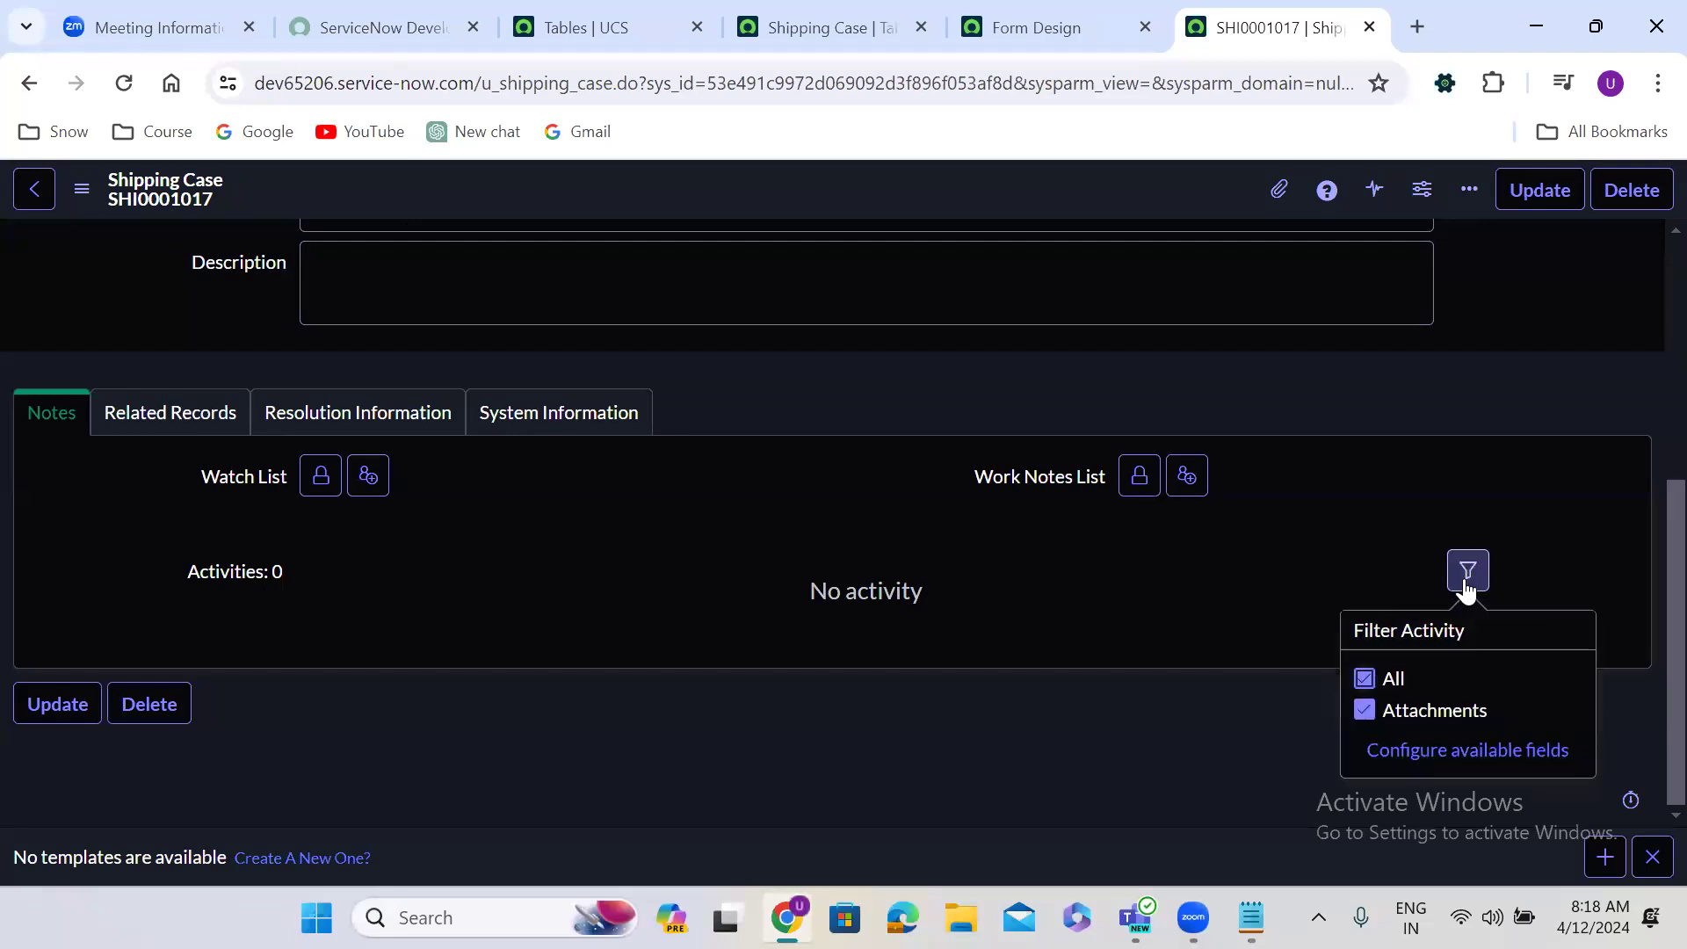
{"action": "left_click", "coordinate": [1449, 753]}
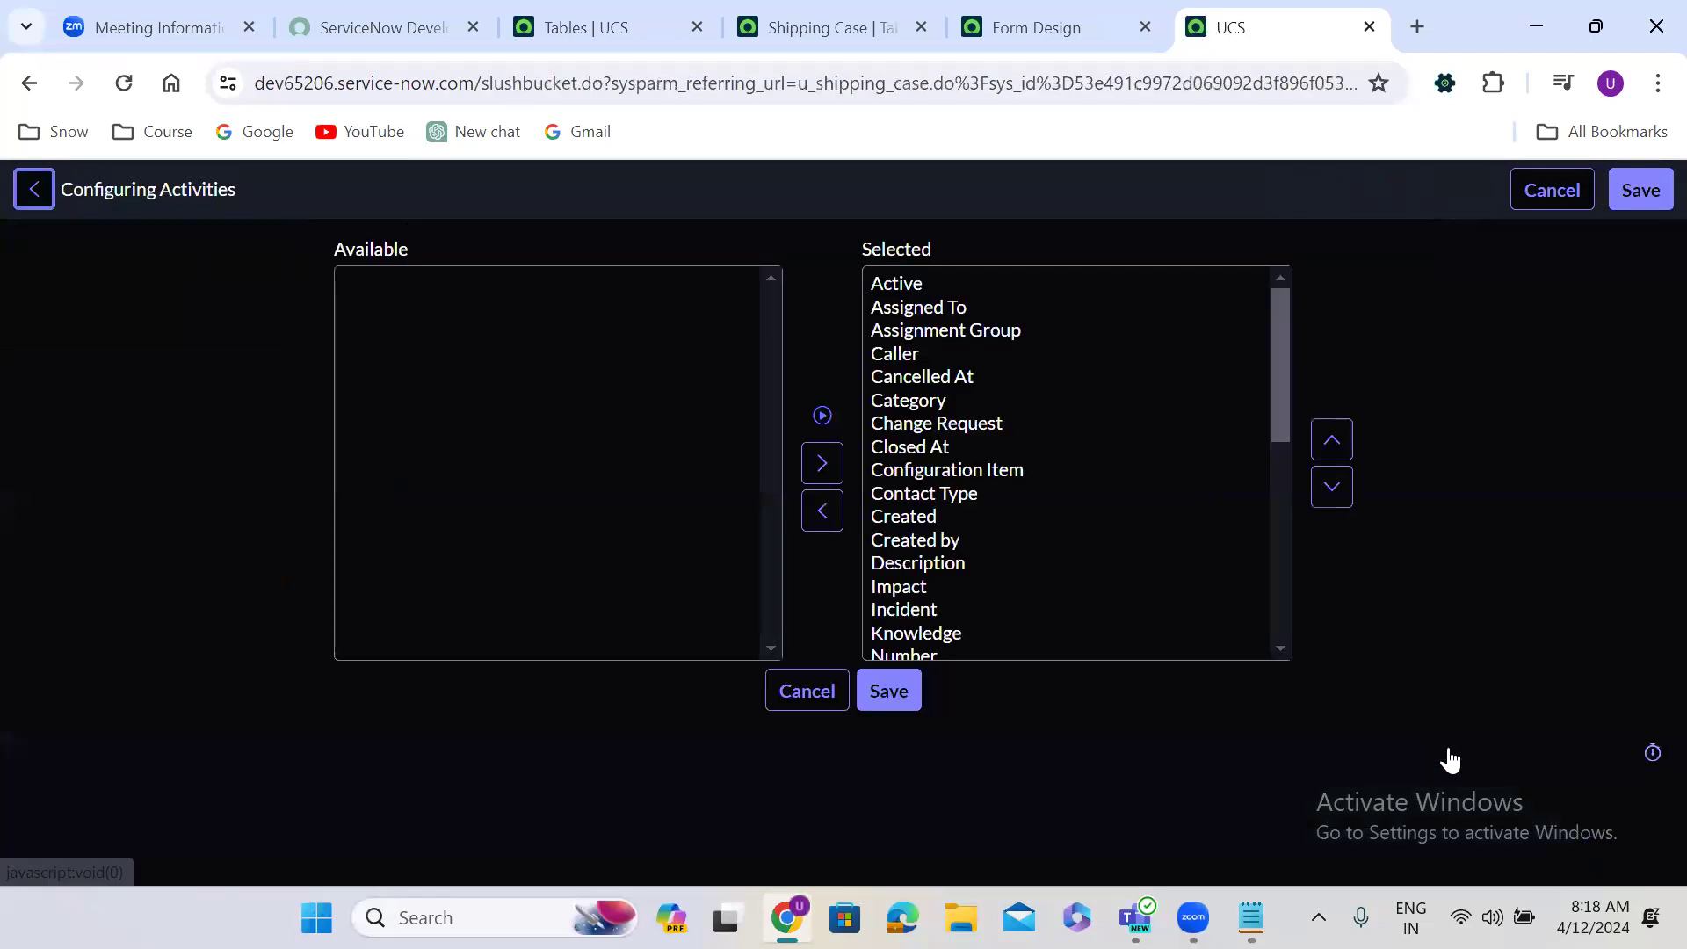
{"action": "left_click", "coordinate": [897, 690]}
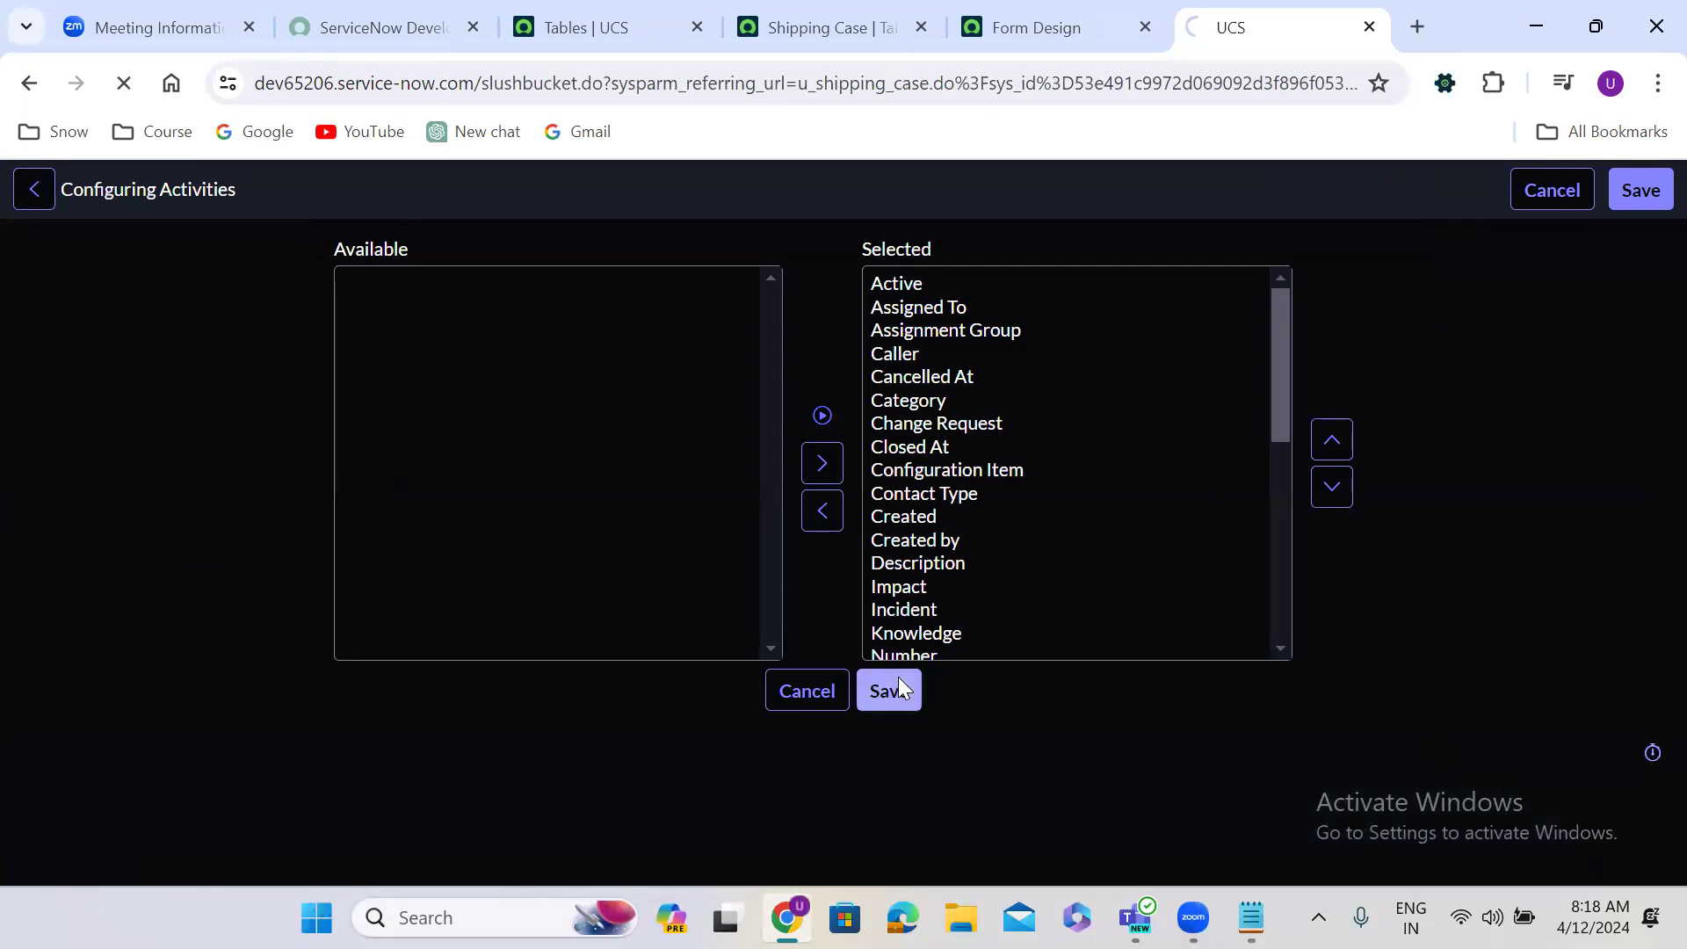
{"action": "left_click", "coordinate": [898, 685]}
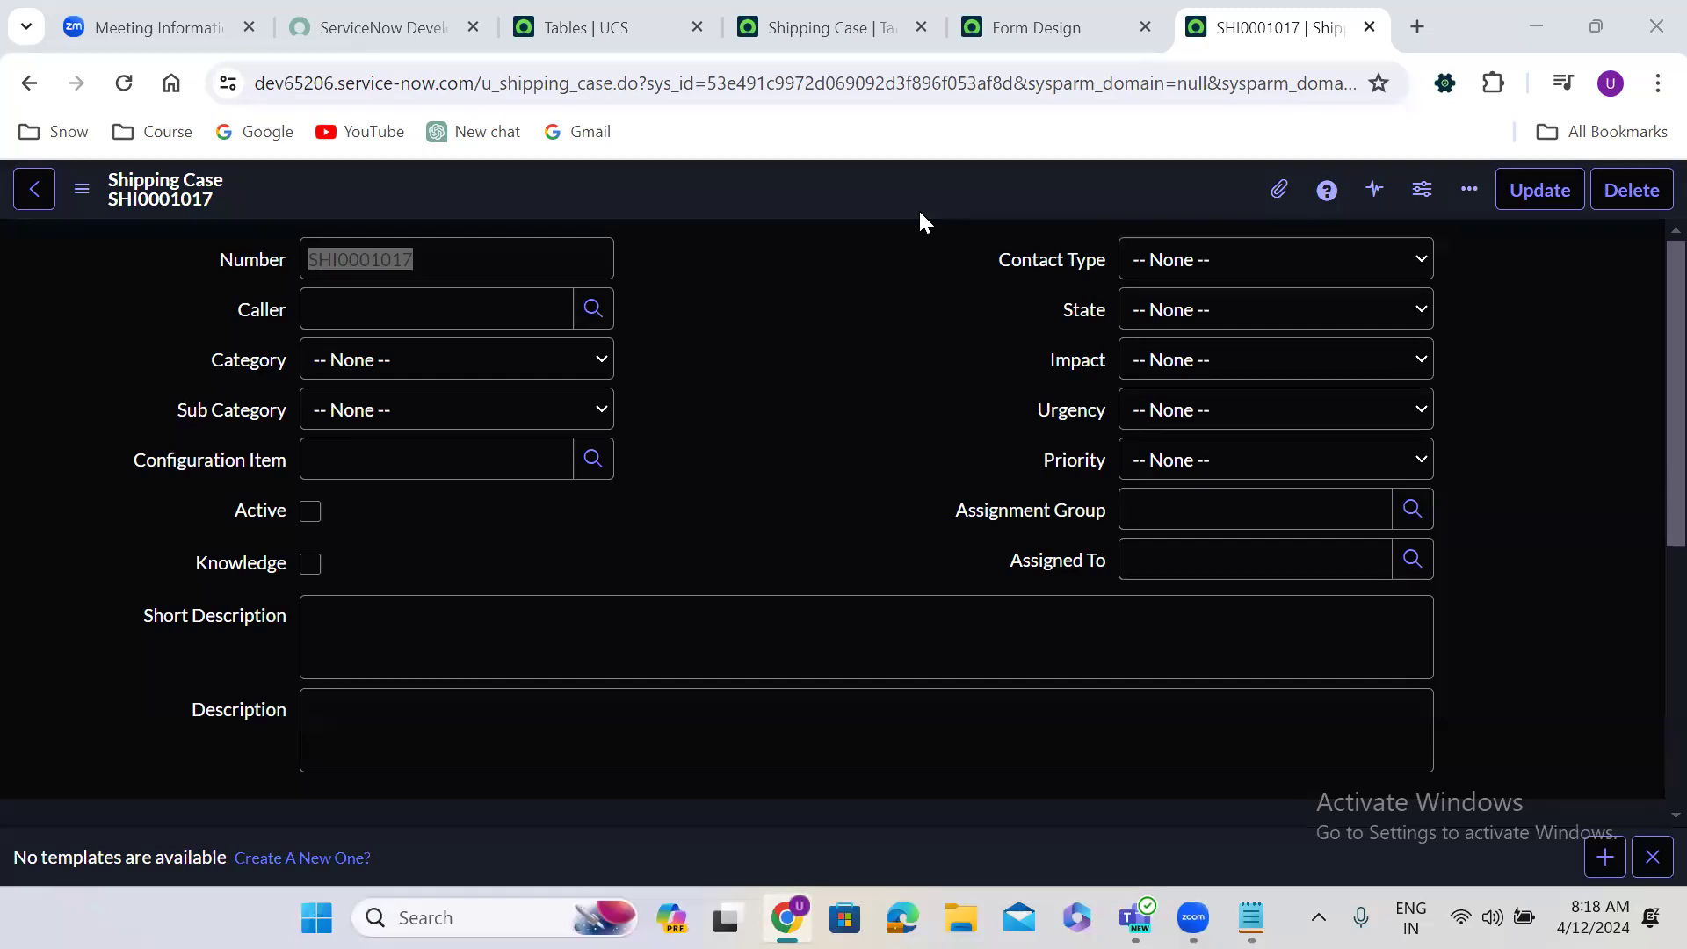
Examine the Notes activity entry and the Related Records, Resolution Information and System Information sections of the saved Shipping Case record.
{"action": "left_click", "coordinate": [773, 490]}
{"action": "scroll", "coordinate": [773, 490], "scroll_direction": "down", "scroll_amount": 4}
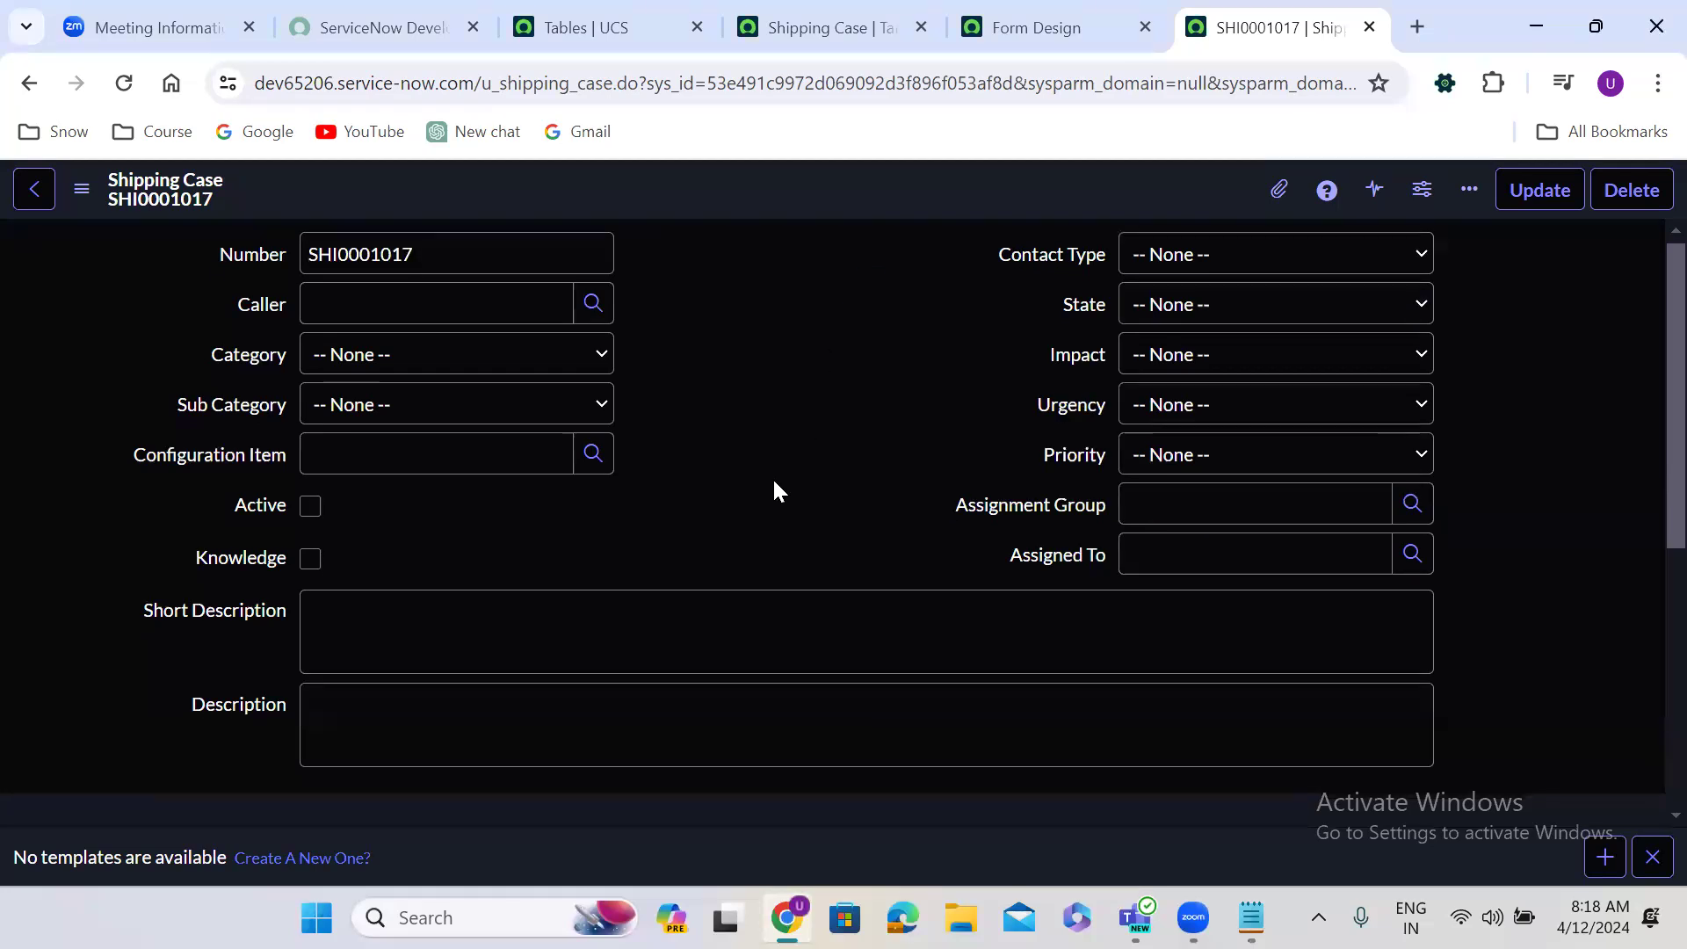
{"action": "left_click", "coordinate": [124, 493]}
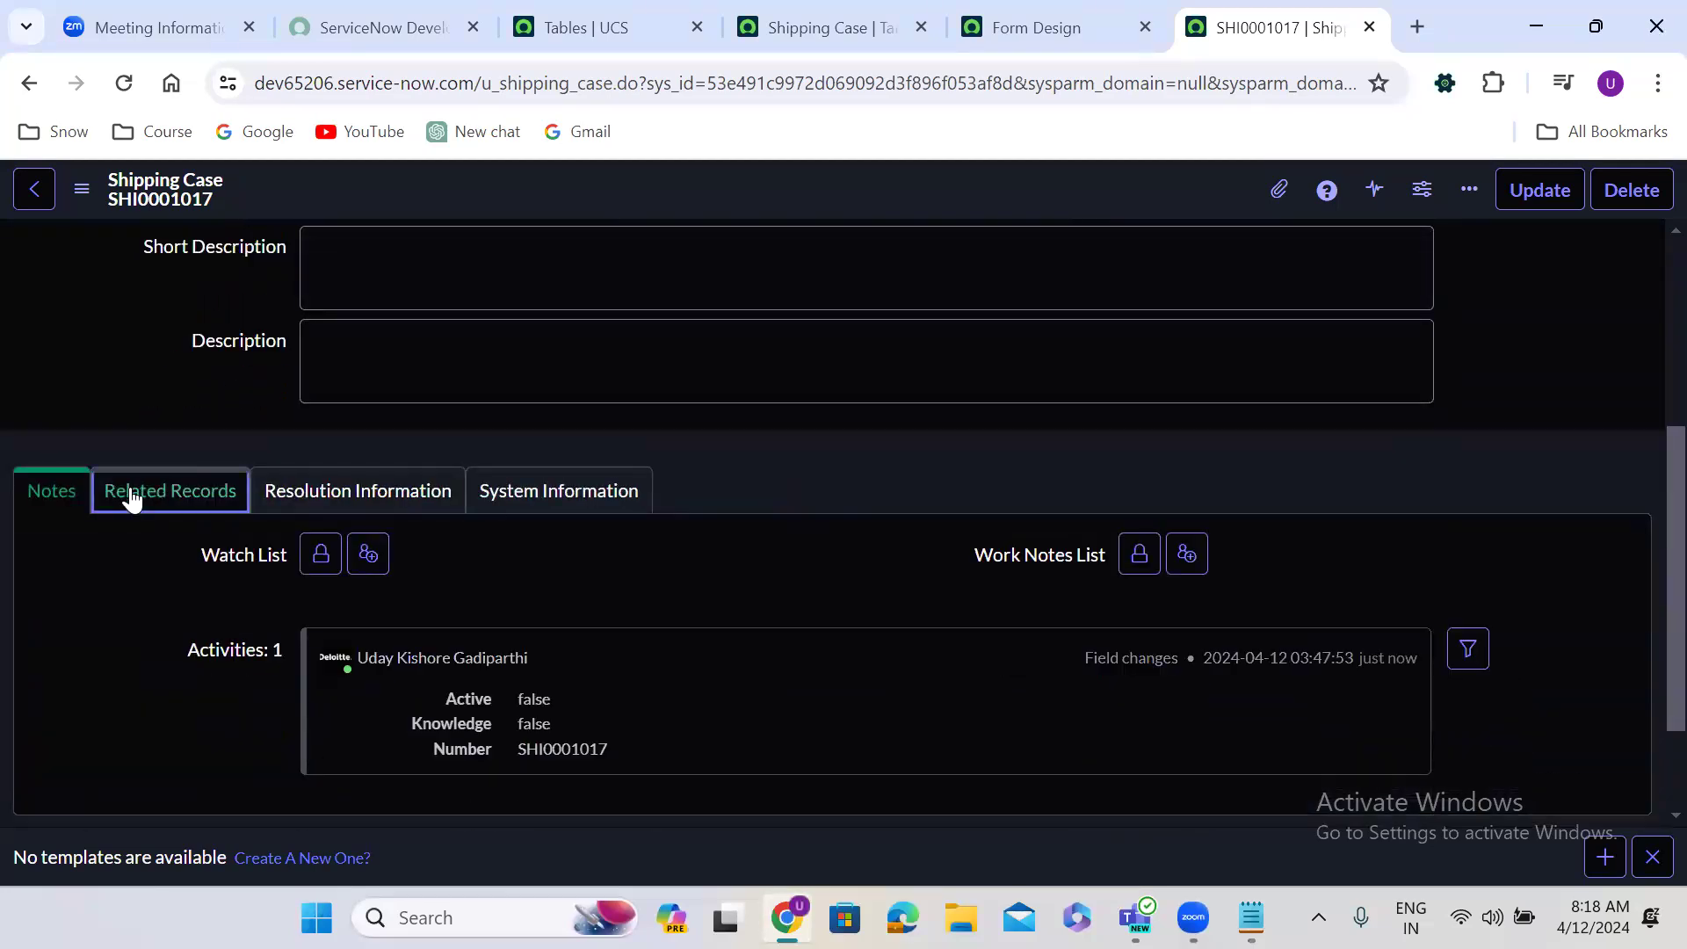
{"action": "left_click", "coordinate": [279, 518]}
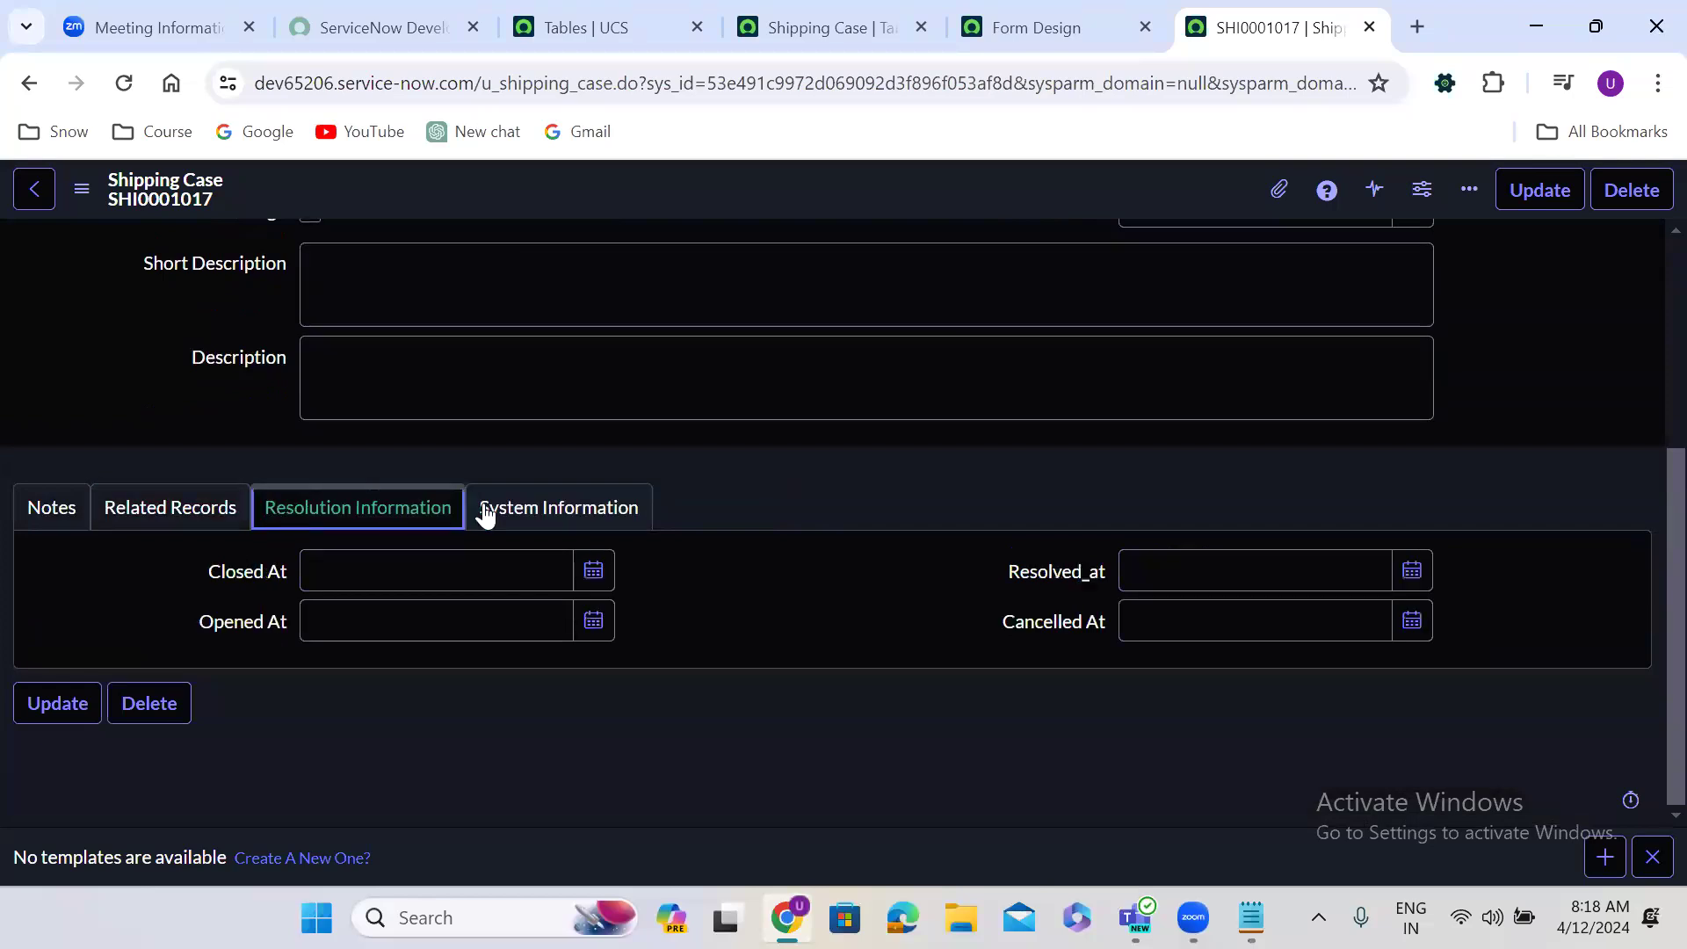
{"action": "left_click", "coordinate": [556, 519]}
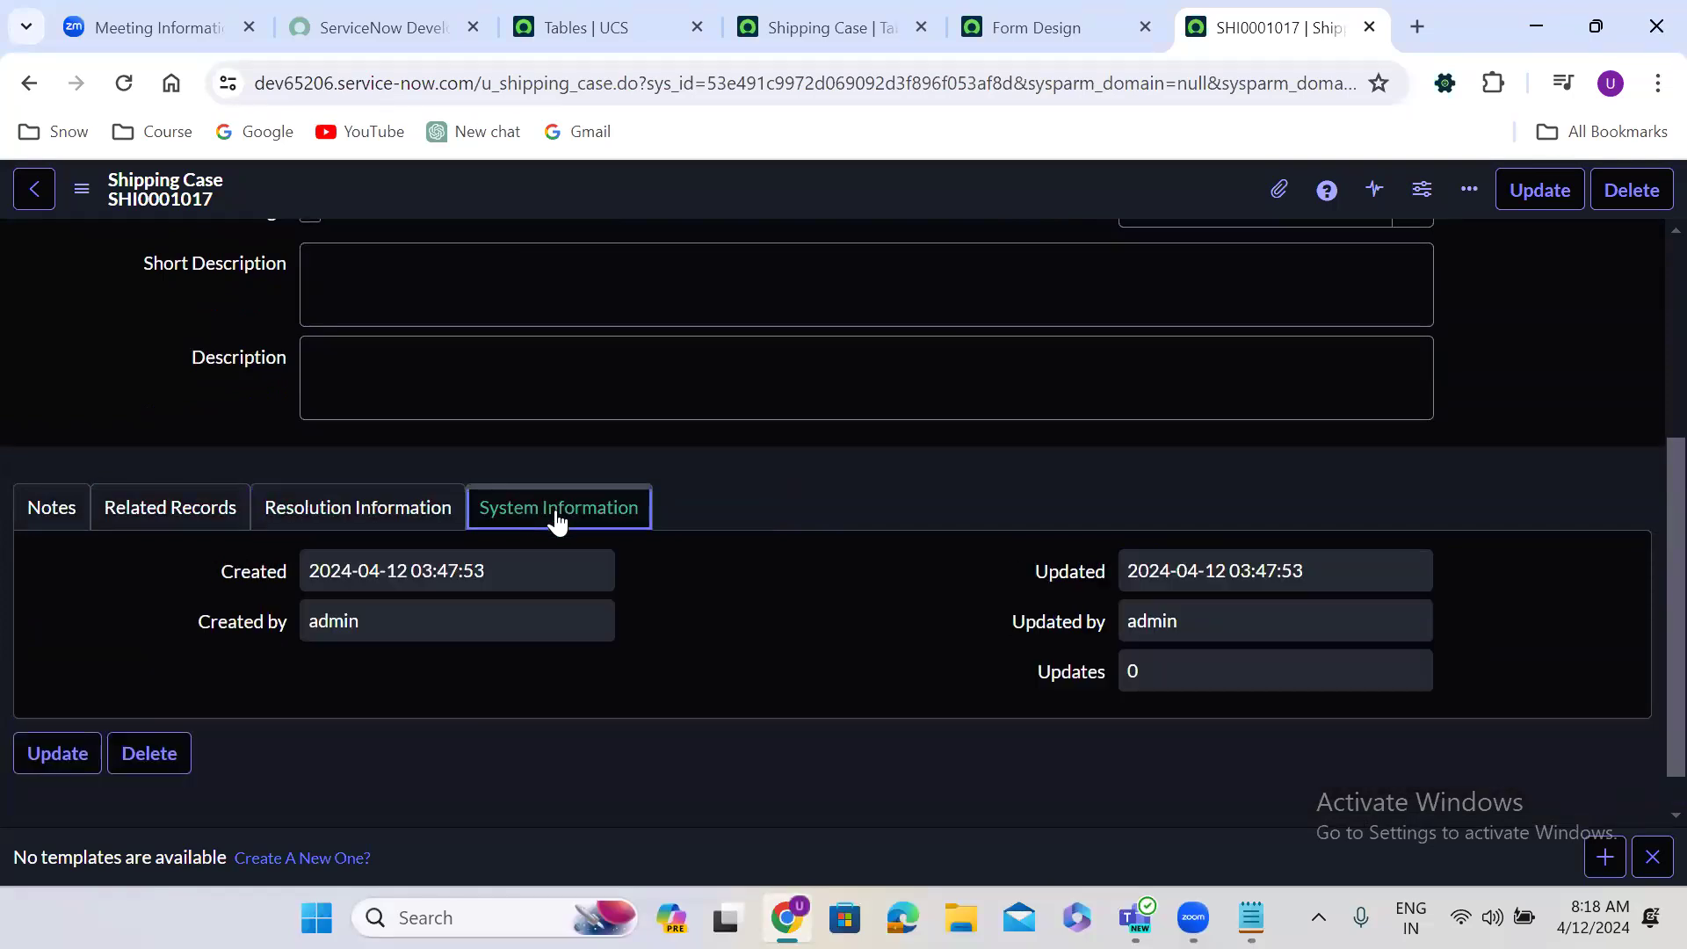
{"action": "left_click", "coordinate": [55, 509]}
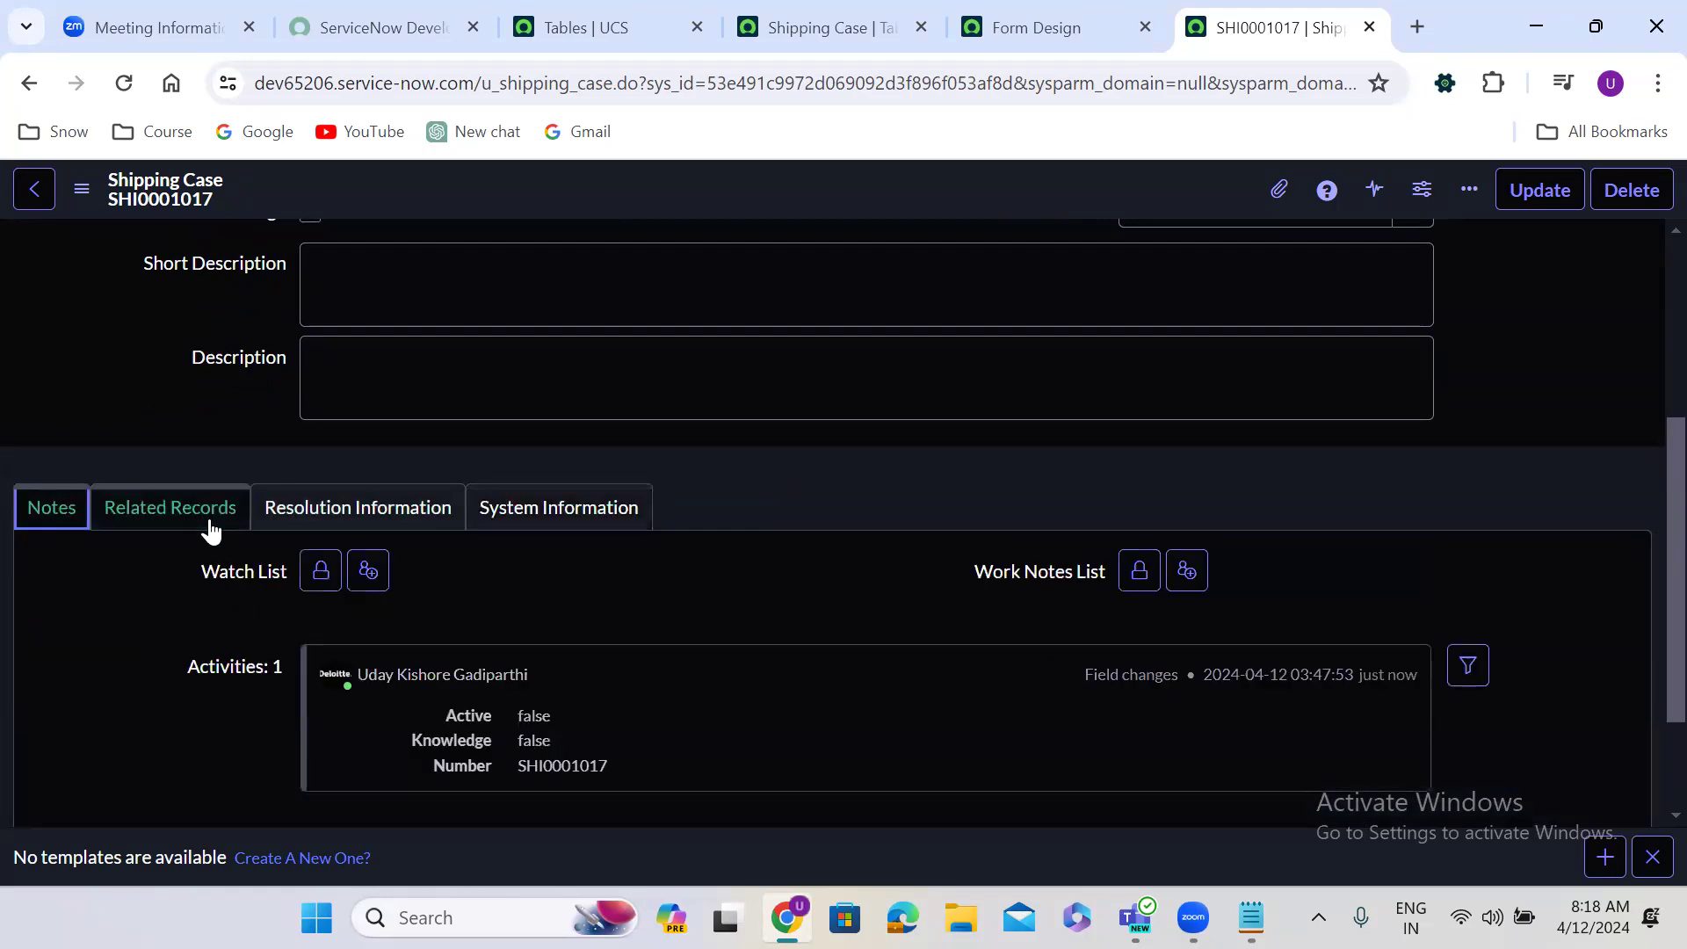
{"action": "left_click", "coordinate": [210, 525]}
{"action": "left_click", "coordinate": [360, 513]}
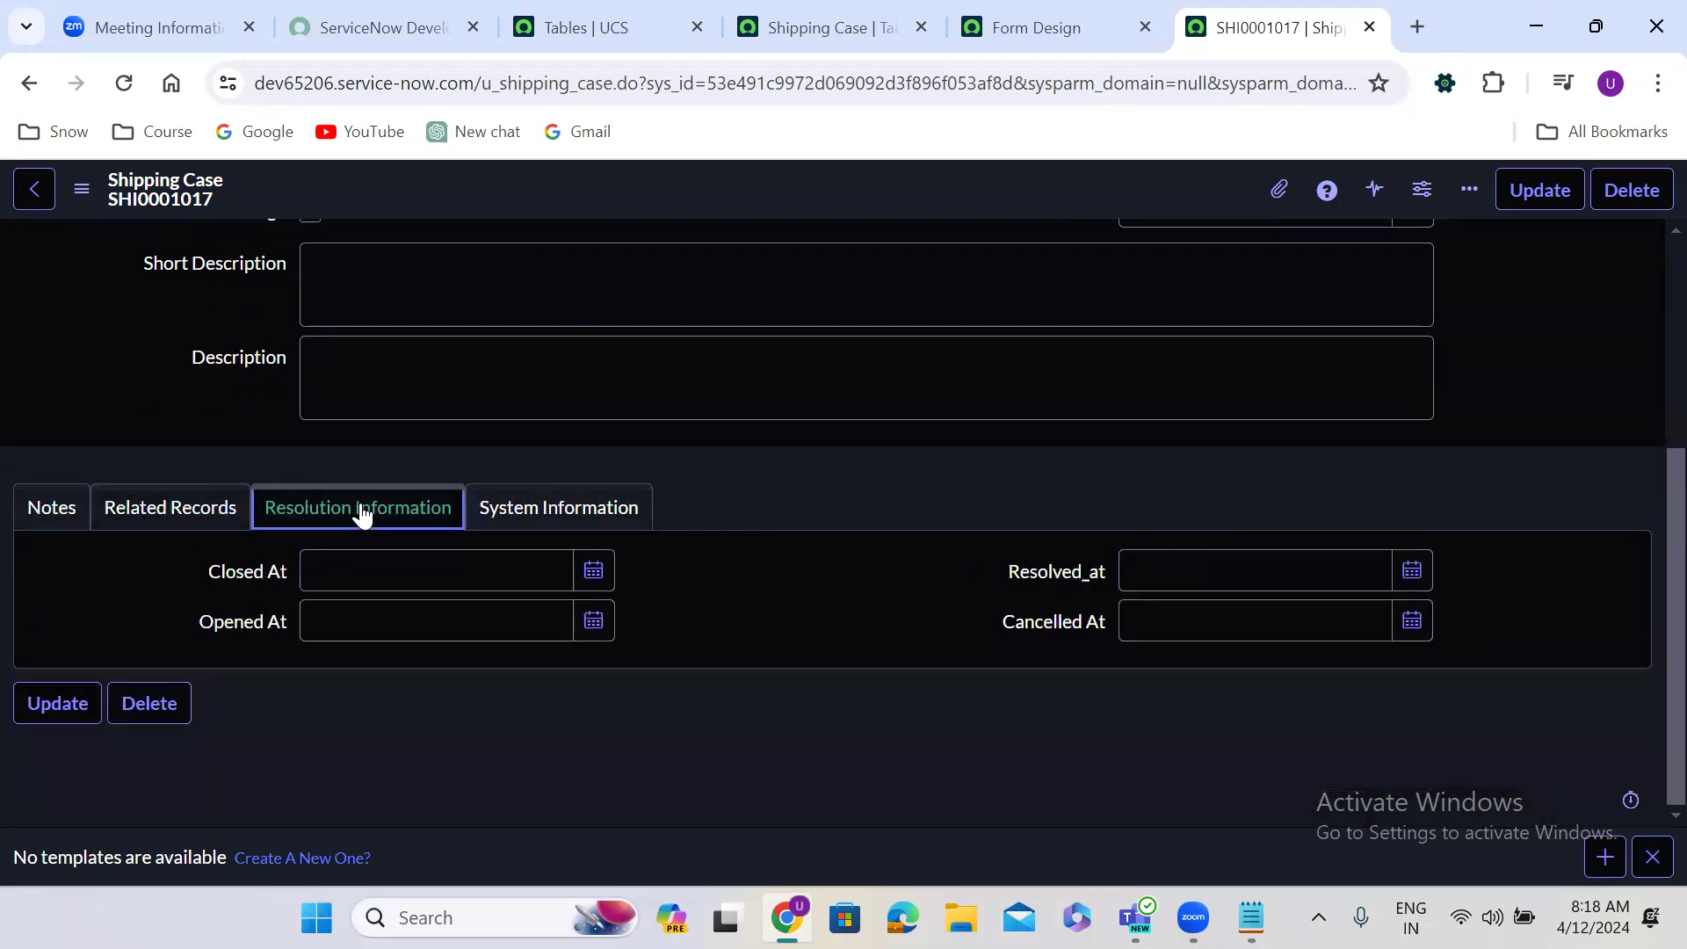
{"action": "left_click", "coordinate": [517, 513]}
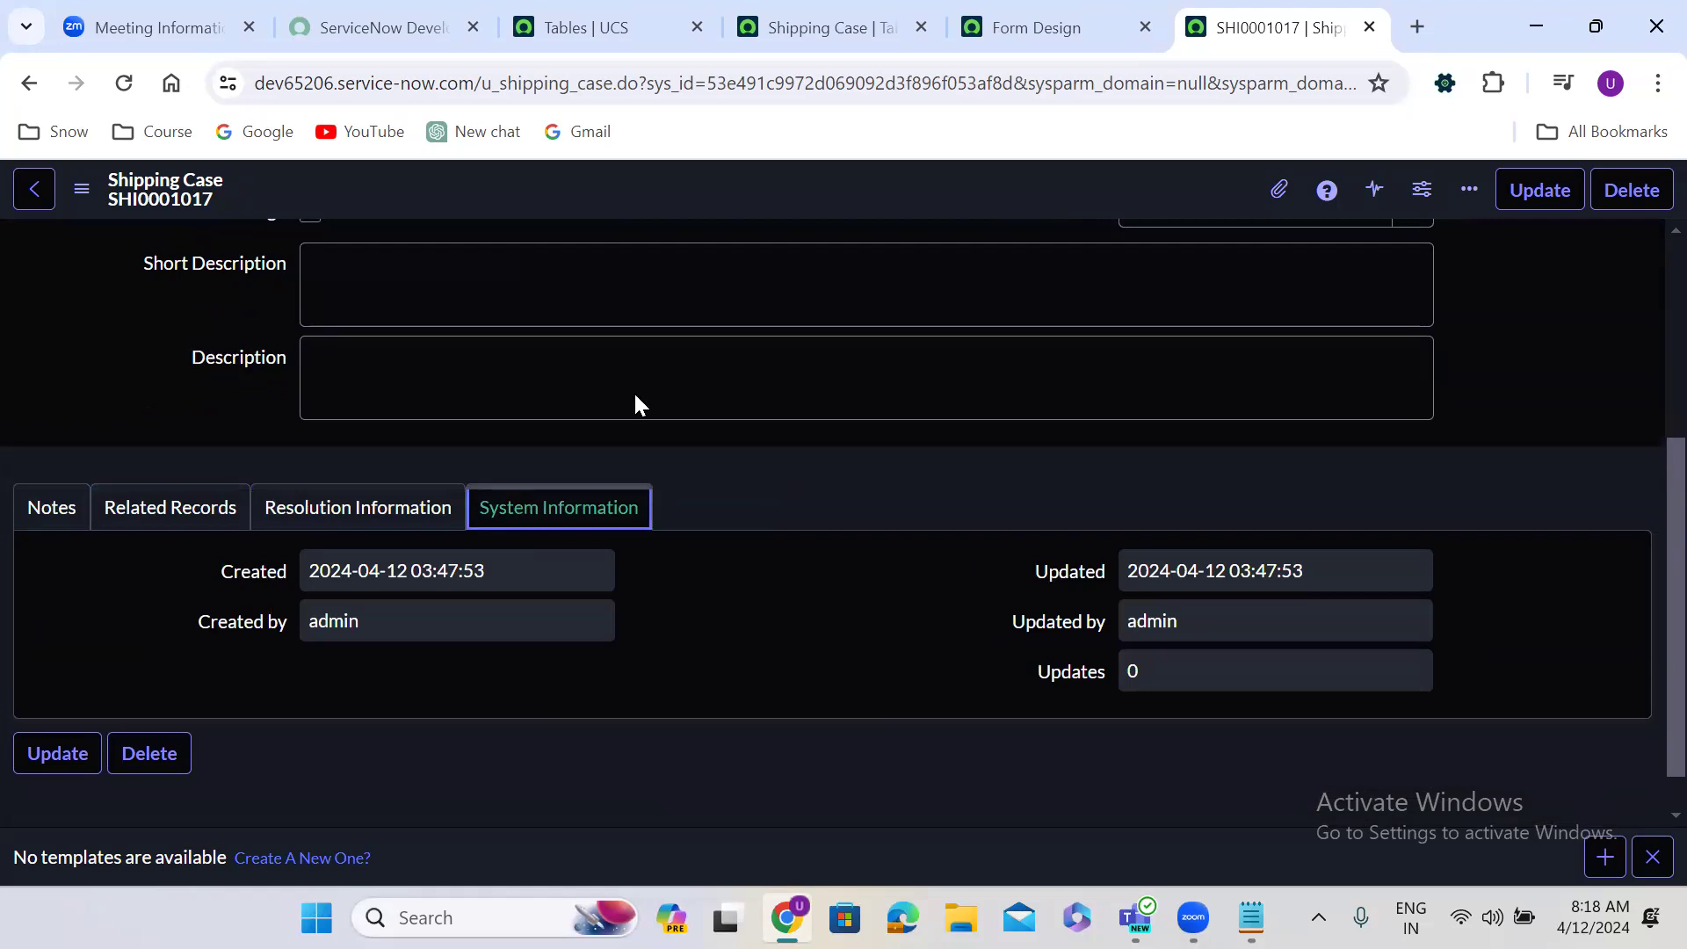
Return to the form design and add a Choice field between Resolved_at and Cancelled At in the Resolution Information section.
{"action": "left_click", "coordinate": [1031, 2]}
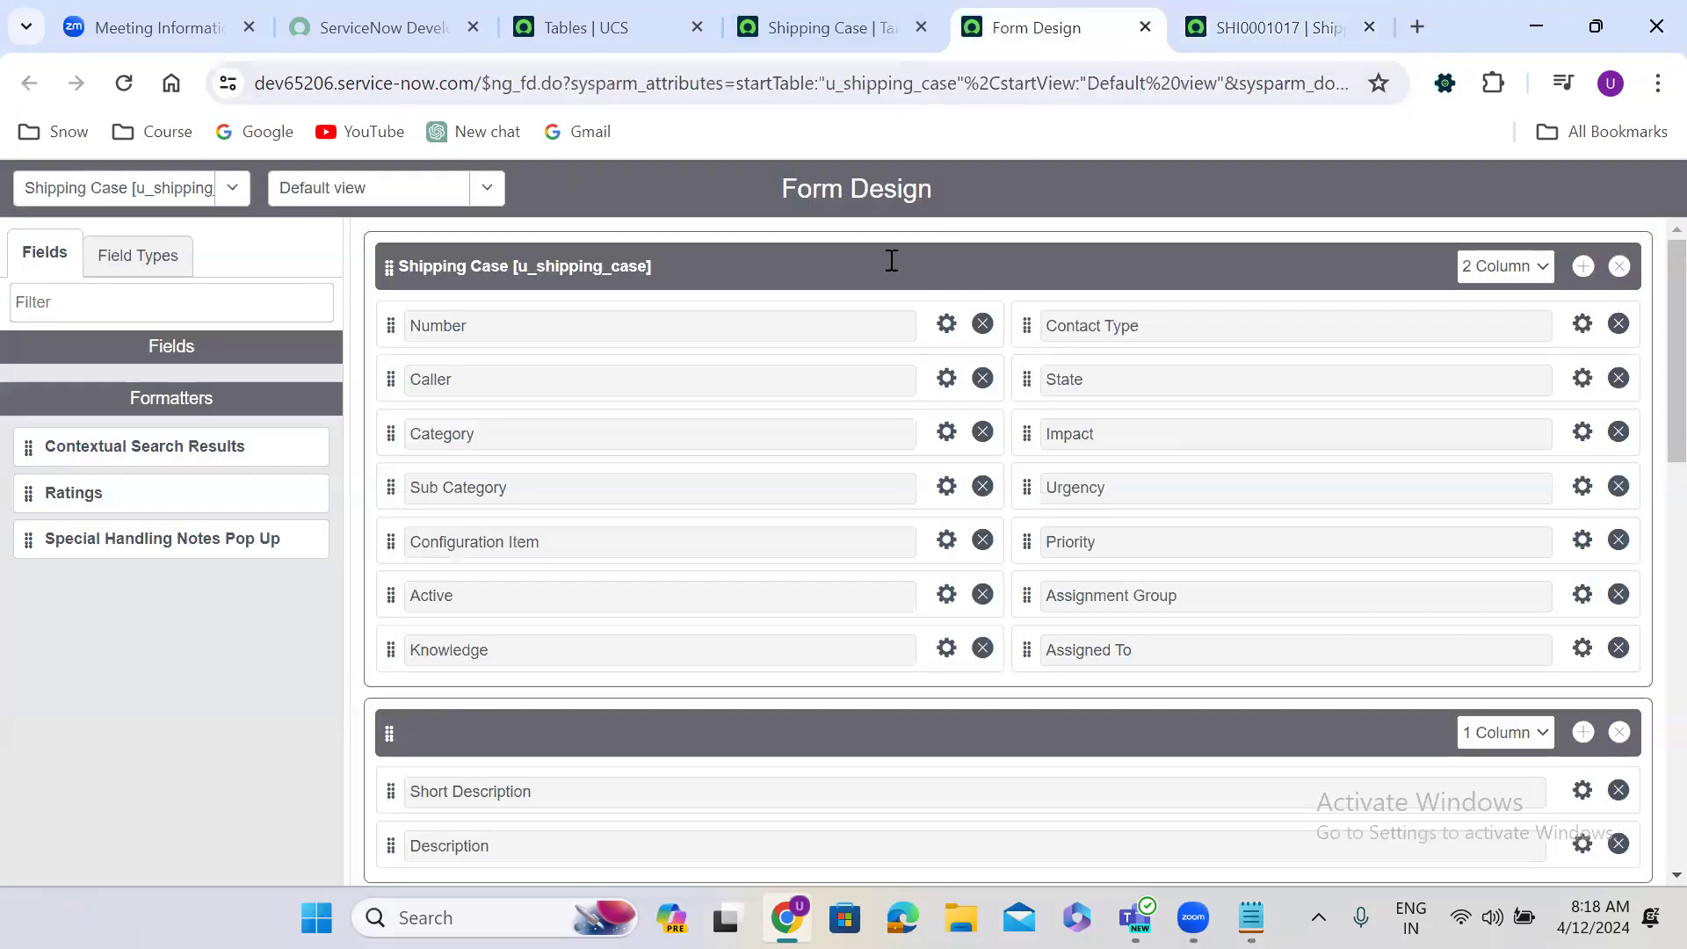
{"action": "scroll", "coordinate": [1646, 421], "scroll_direction": "down", "scroll_amount": 2}
{"action": "scroll", "coordinate": [1646, 466], "scroll_direction": "down", "scroll_amount": 3}
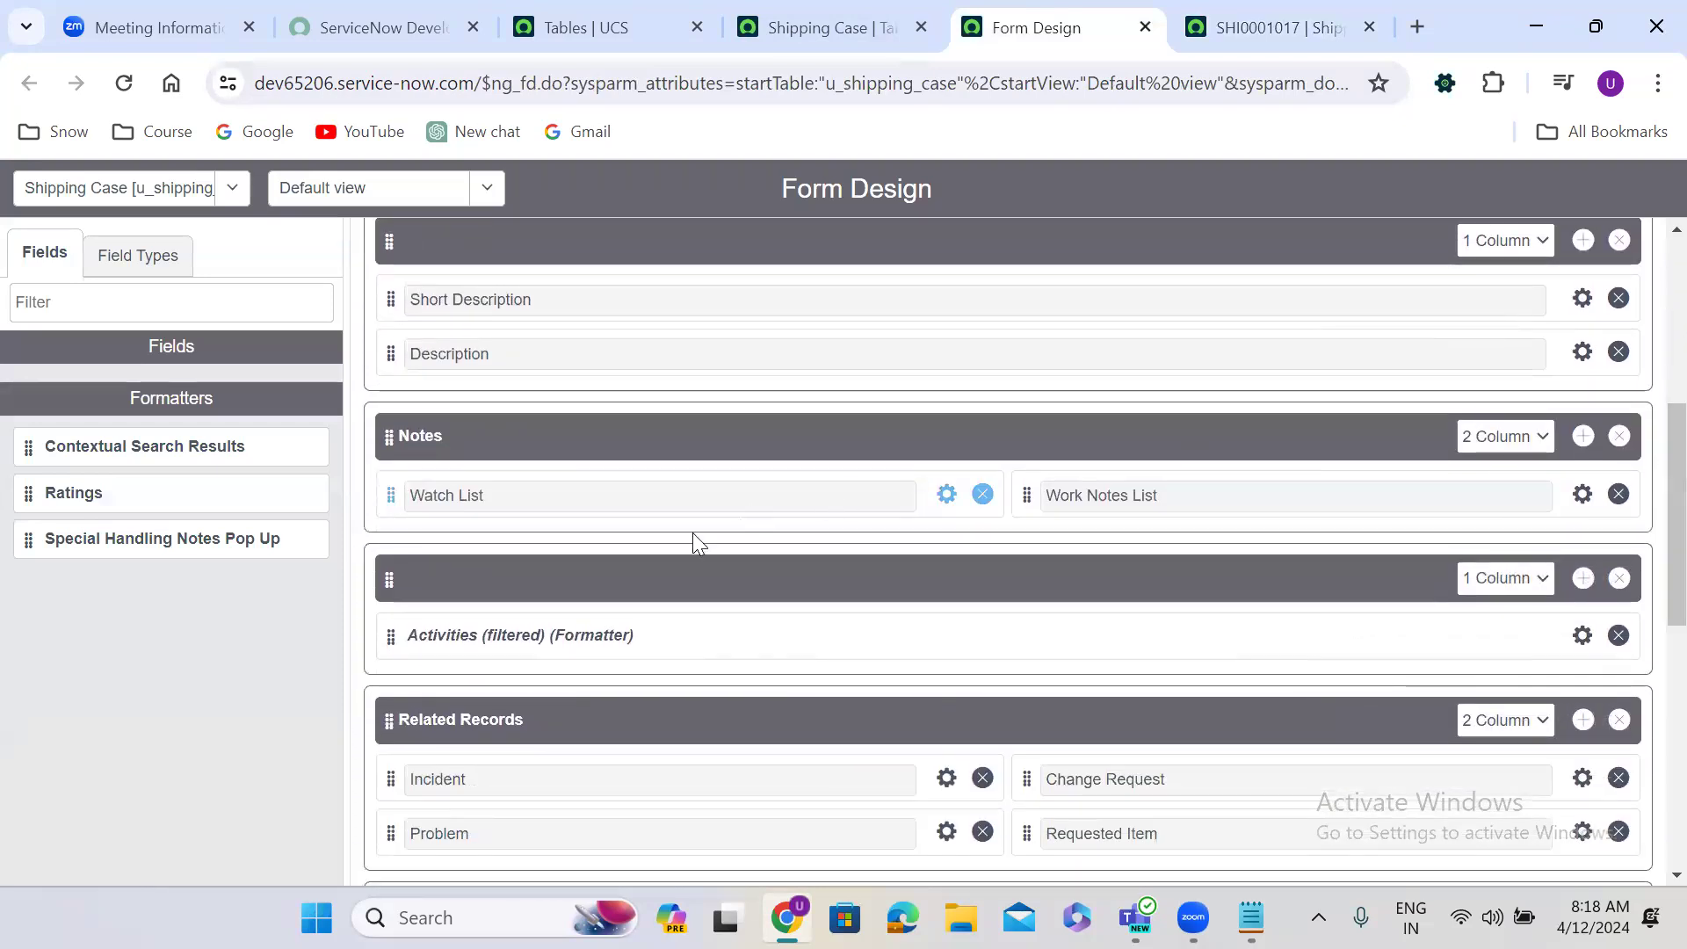
{"action": "left_click", "coordinate": [494, 577]}
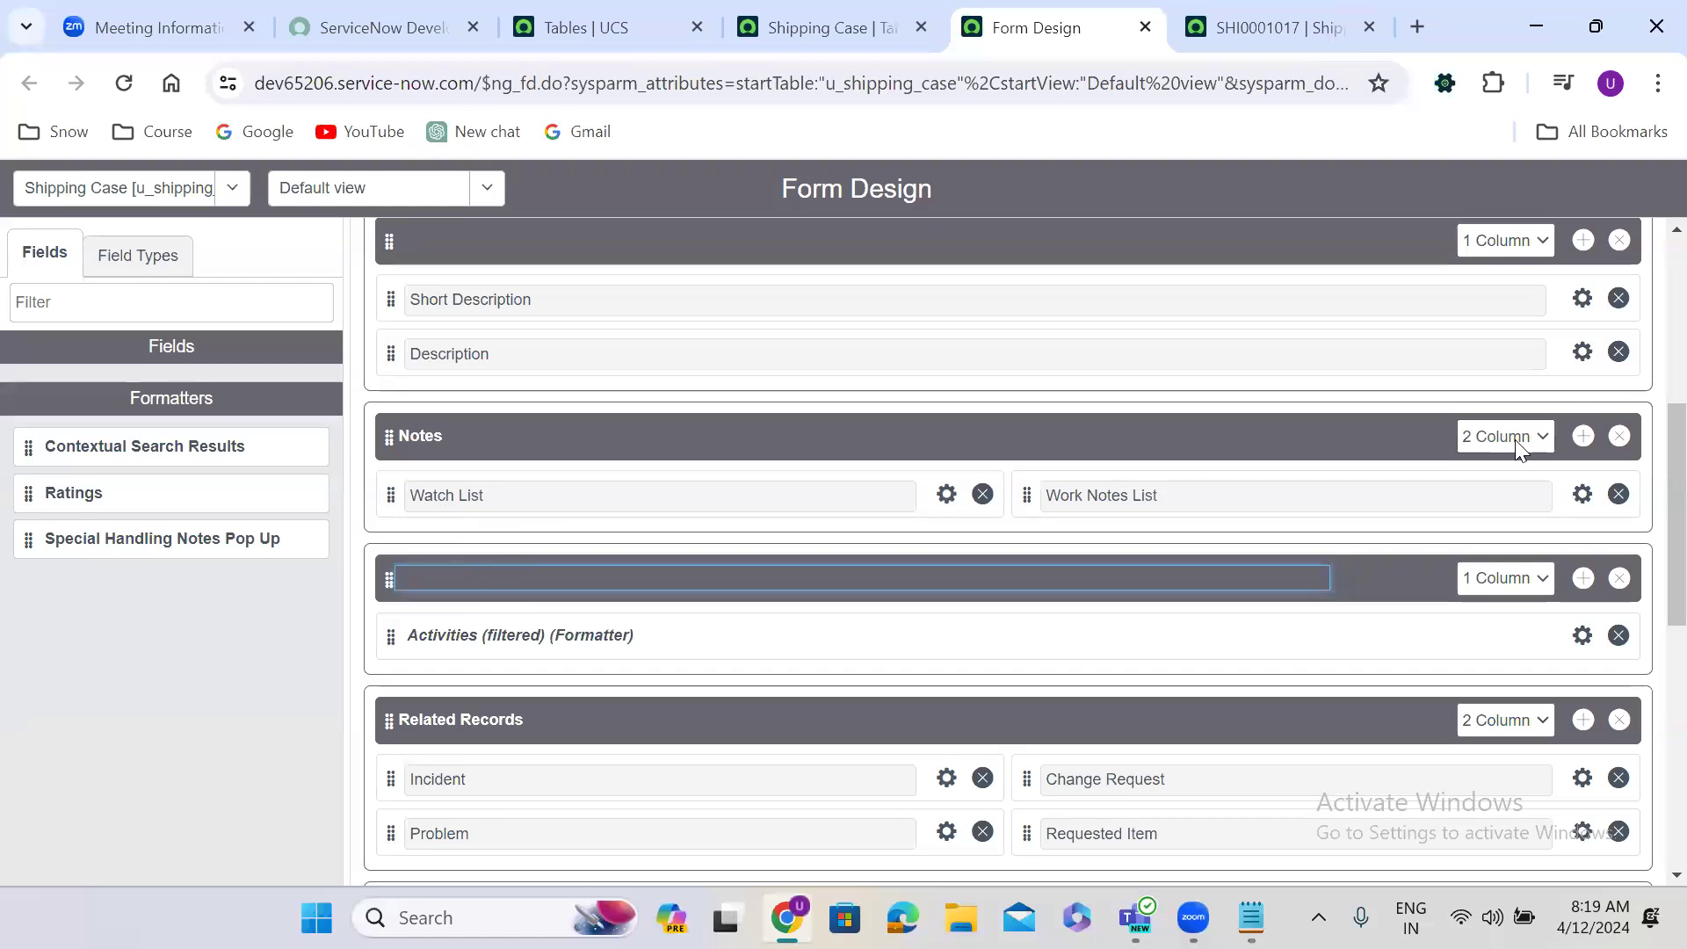
{"action": "left_click_drag", "start_coordinate": [1649, 469], "coordinate": [1650, 587]}
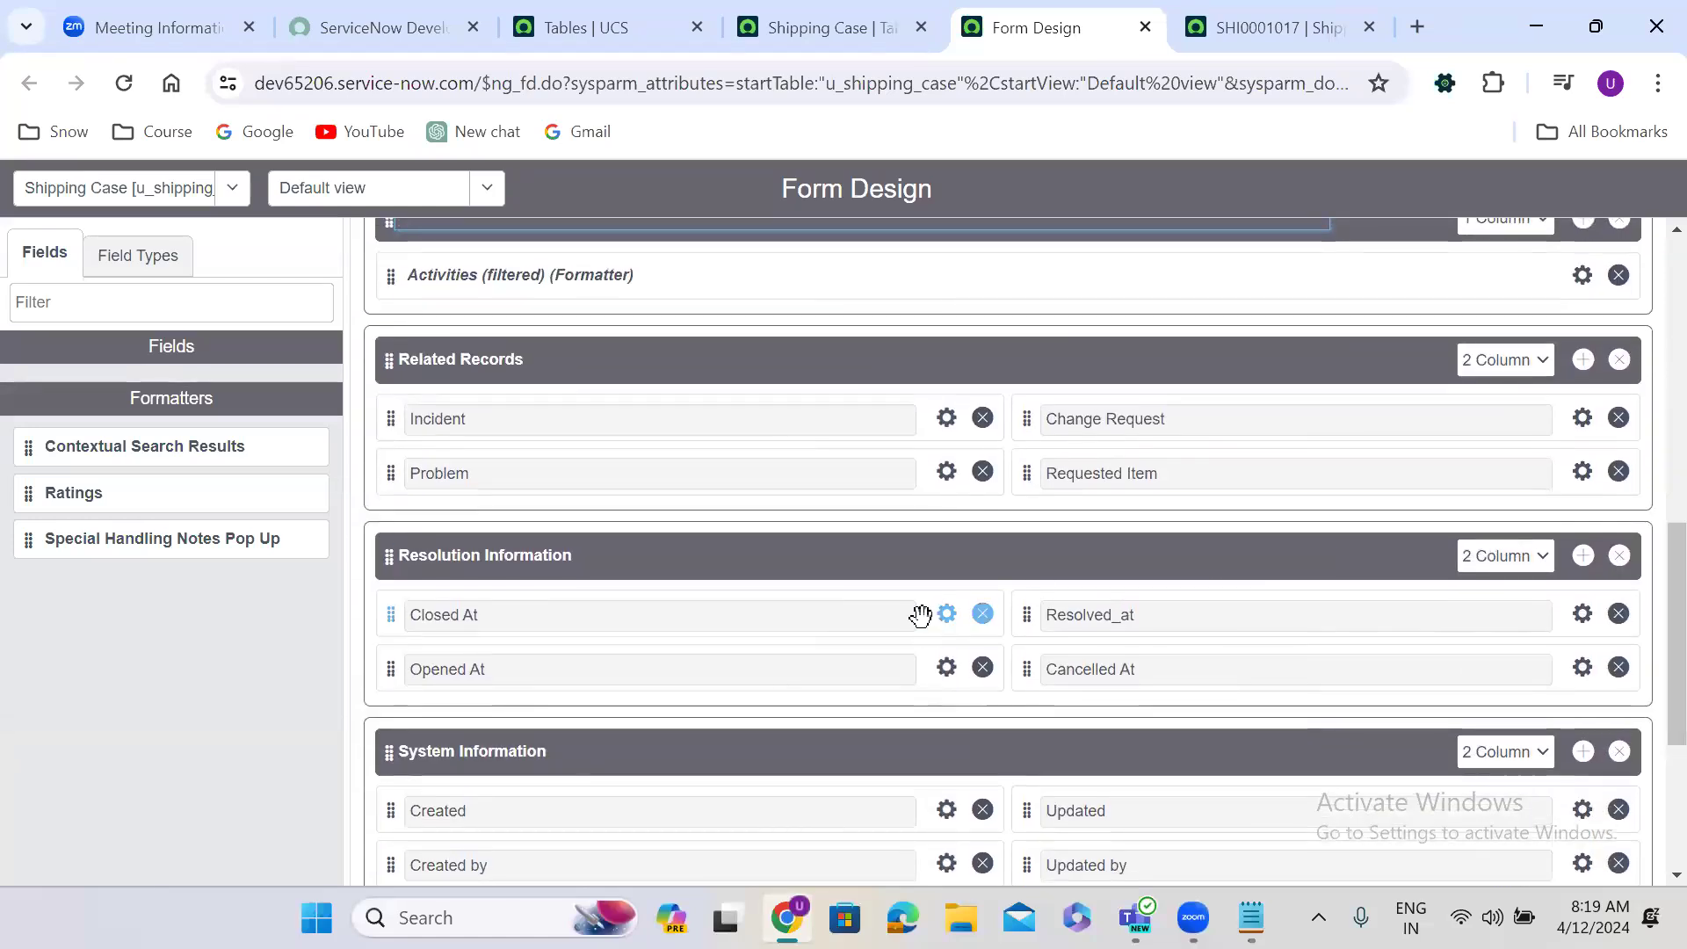
{"action": "left_click", "coordinate": [137, 259]}
{"action": "double_click", "coordinate": [128, 311]}
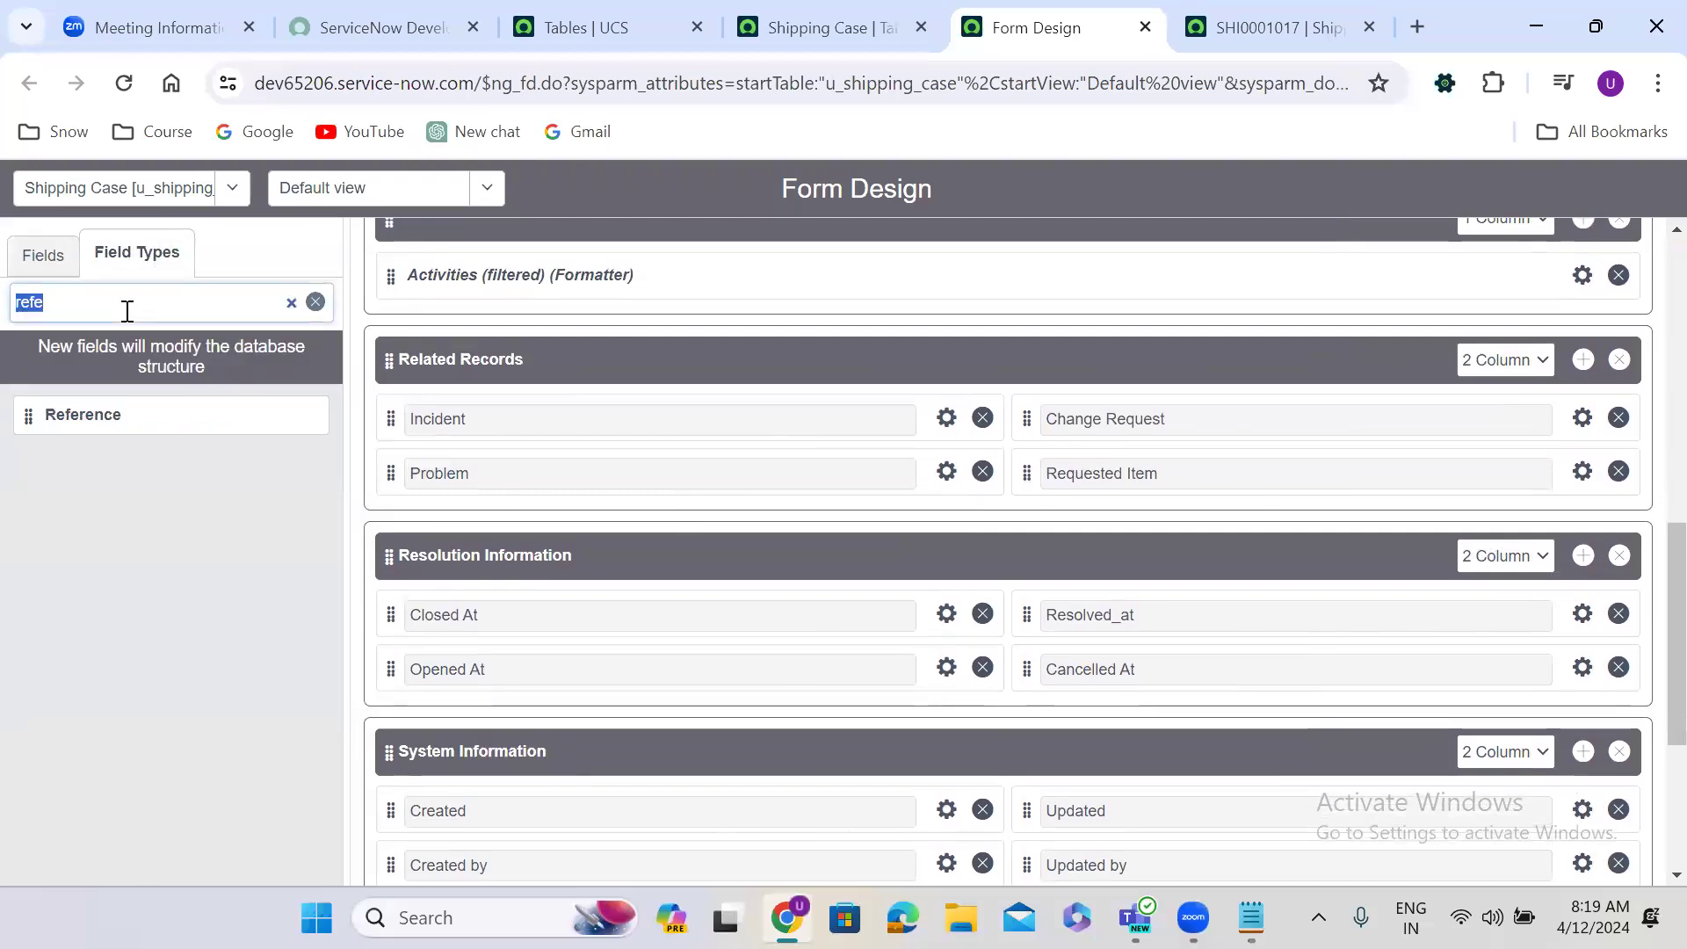
{"action": "type", "text": "choi"}
{"action": "left_click_drag", "start_coordinate": [29, 415], "coordinate": [1089, 667]}
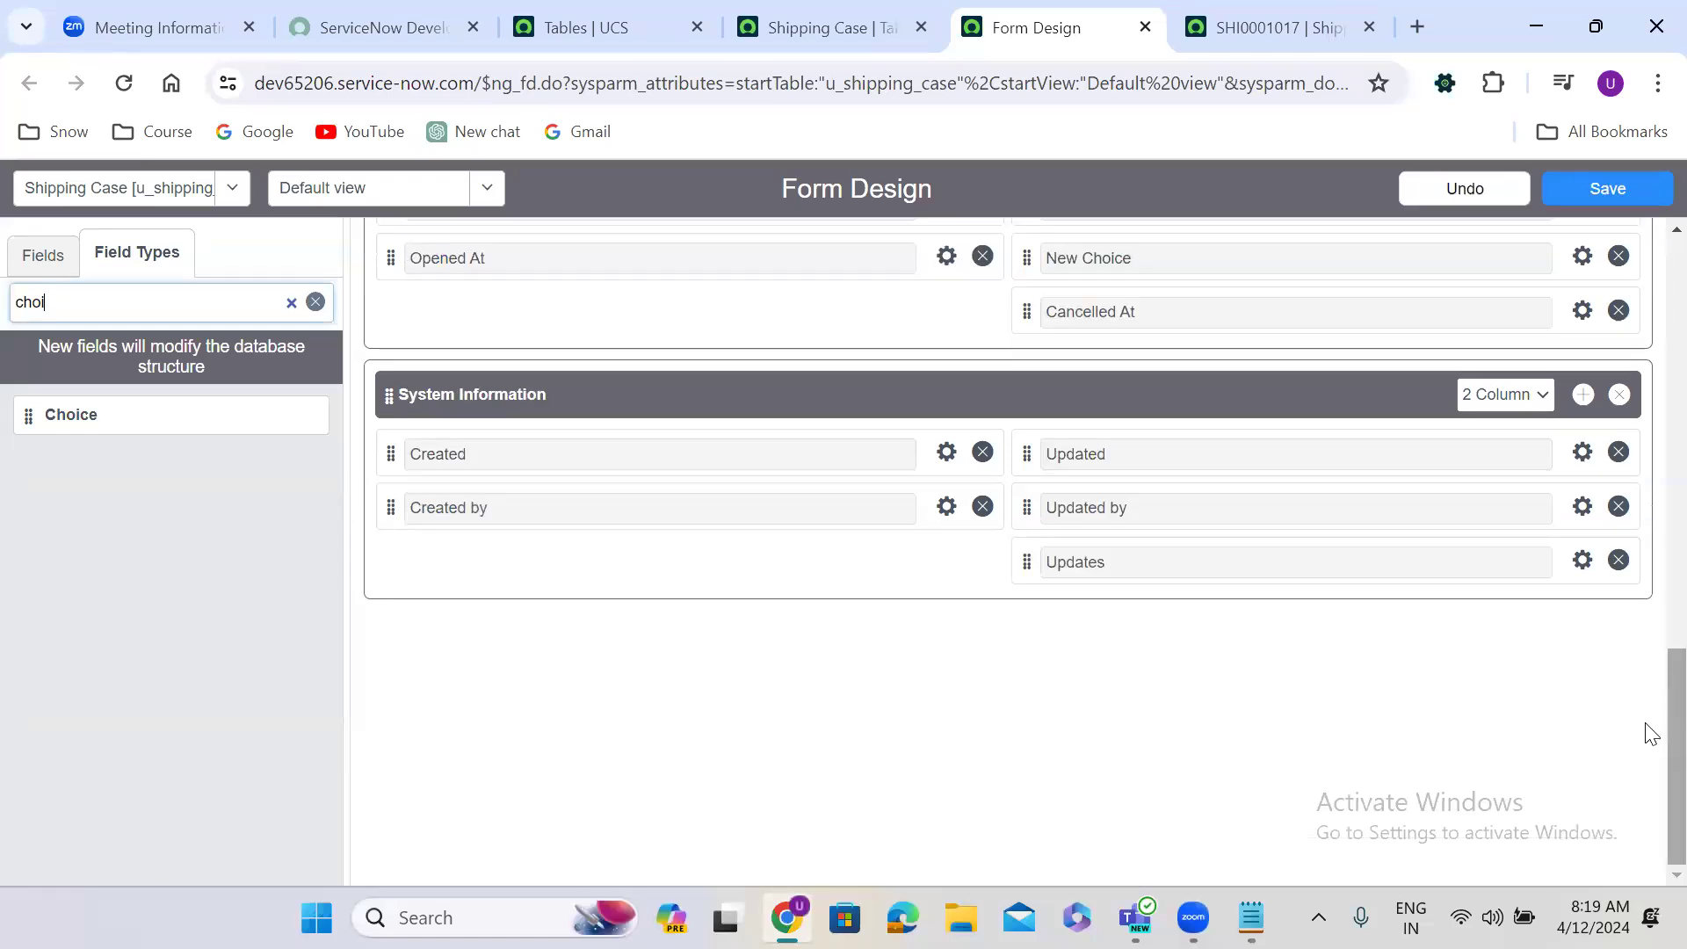
{"action": "scroll", "coordinate": [1645, 639], "scroll_direction": "up", "scroll_amount": 4}
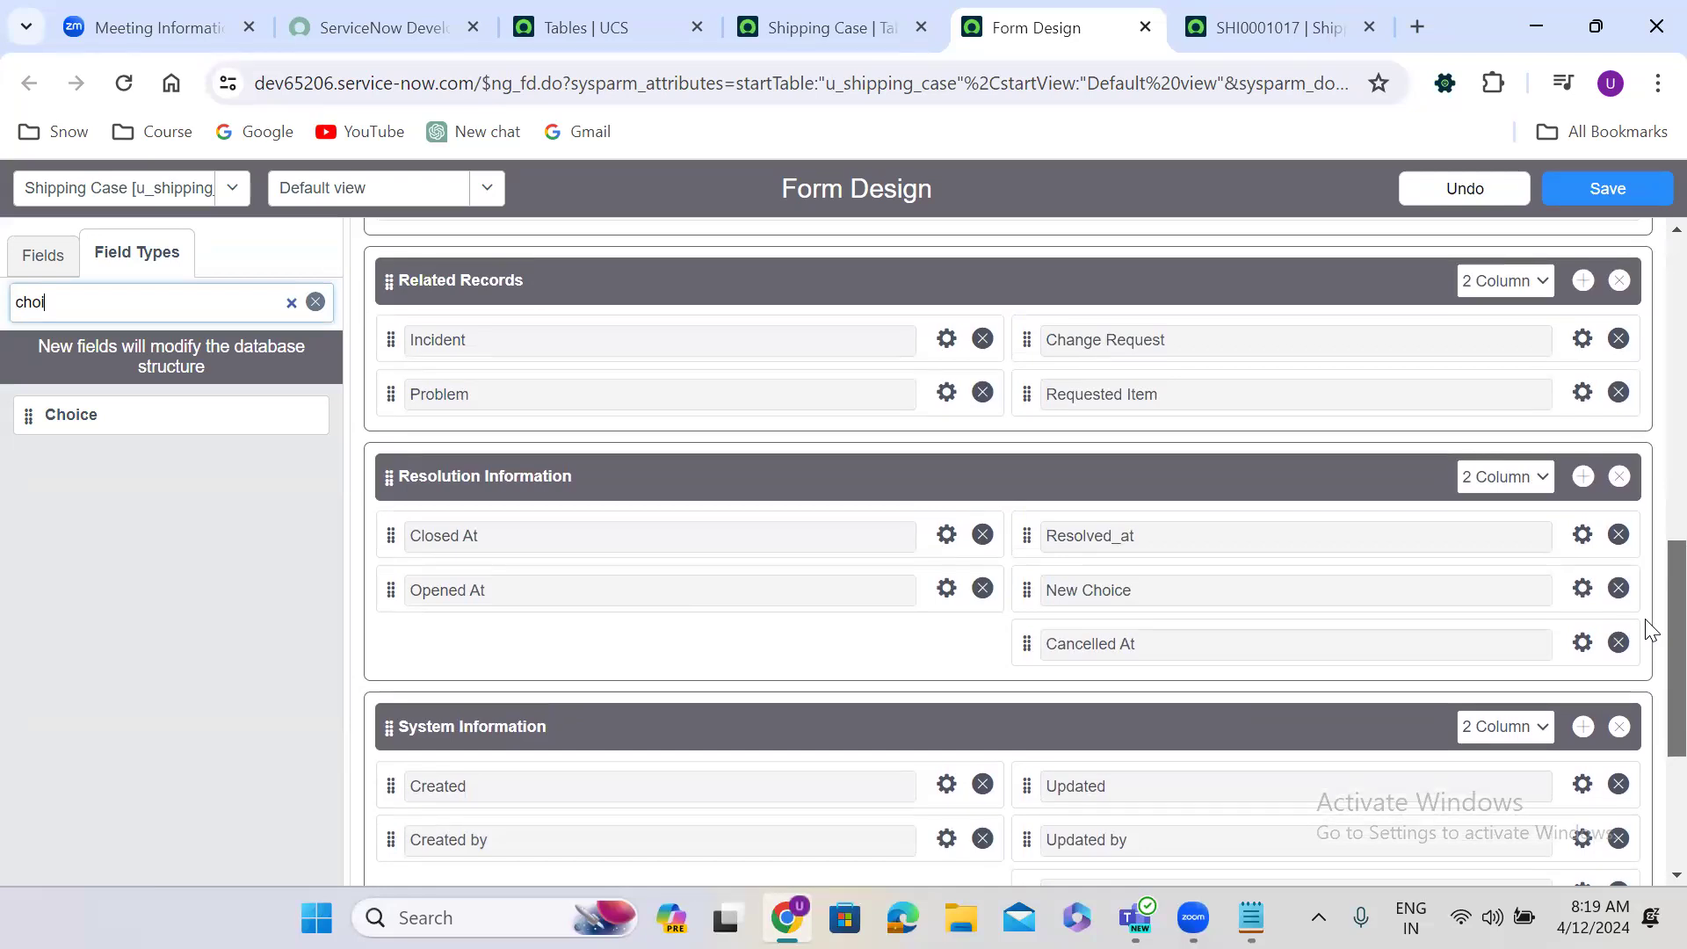
Add three String fields to Resolution Information: one above and one below Cancelled At, and one between Closed At and Opened At.
{"action": "double_click", "coordinate": [152, 301]}
{"action": "type", "text": "str"}
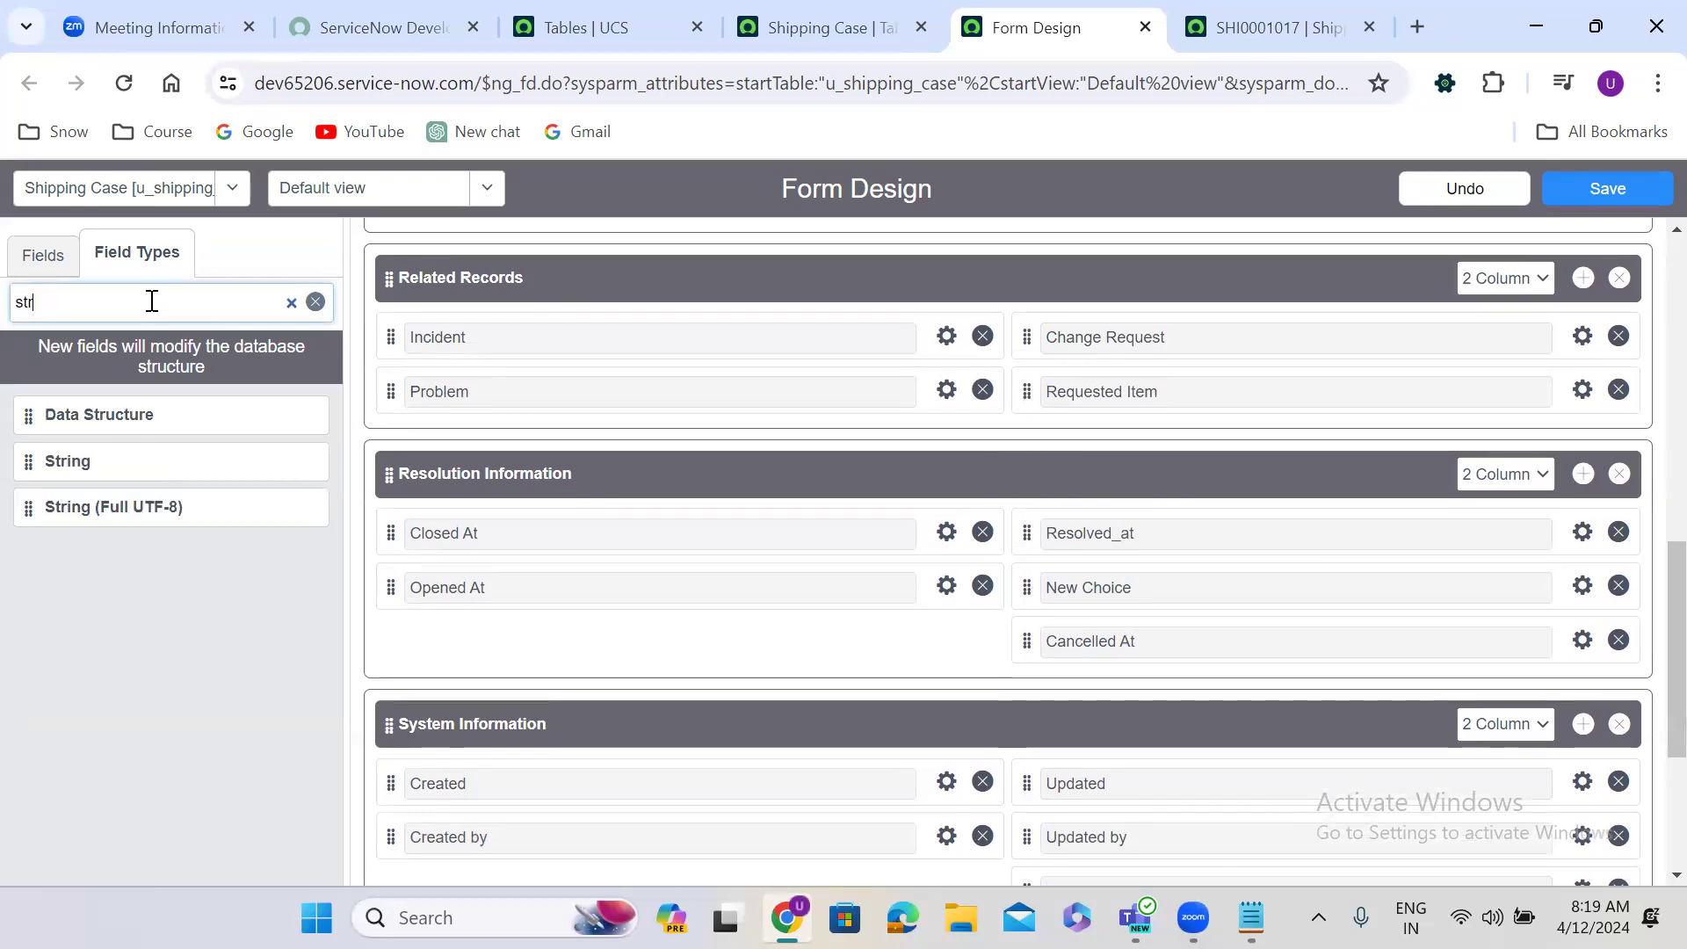
{"action": "left_click_drag", "start_coordinate": [28, 459], "coordinate": [1069, 637]}
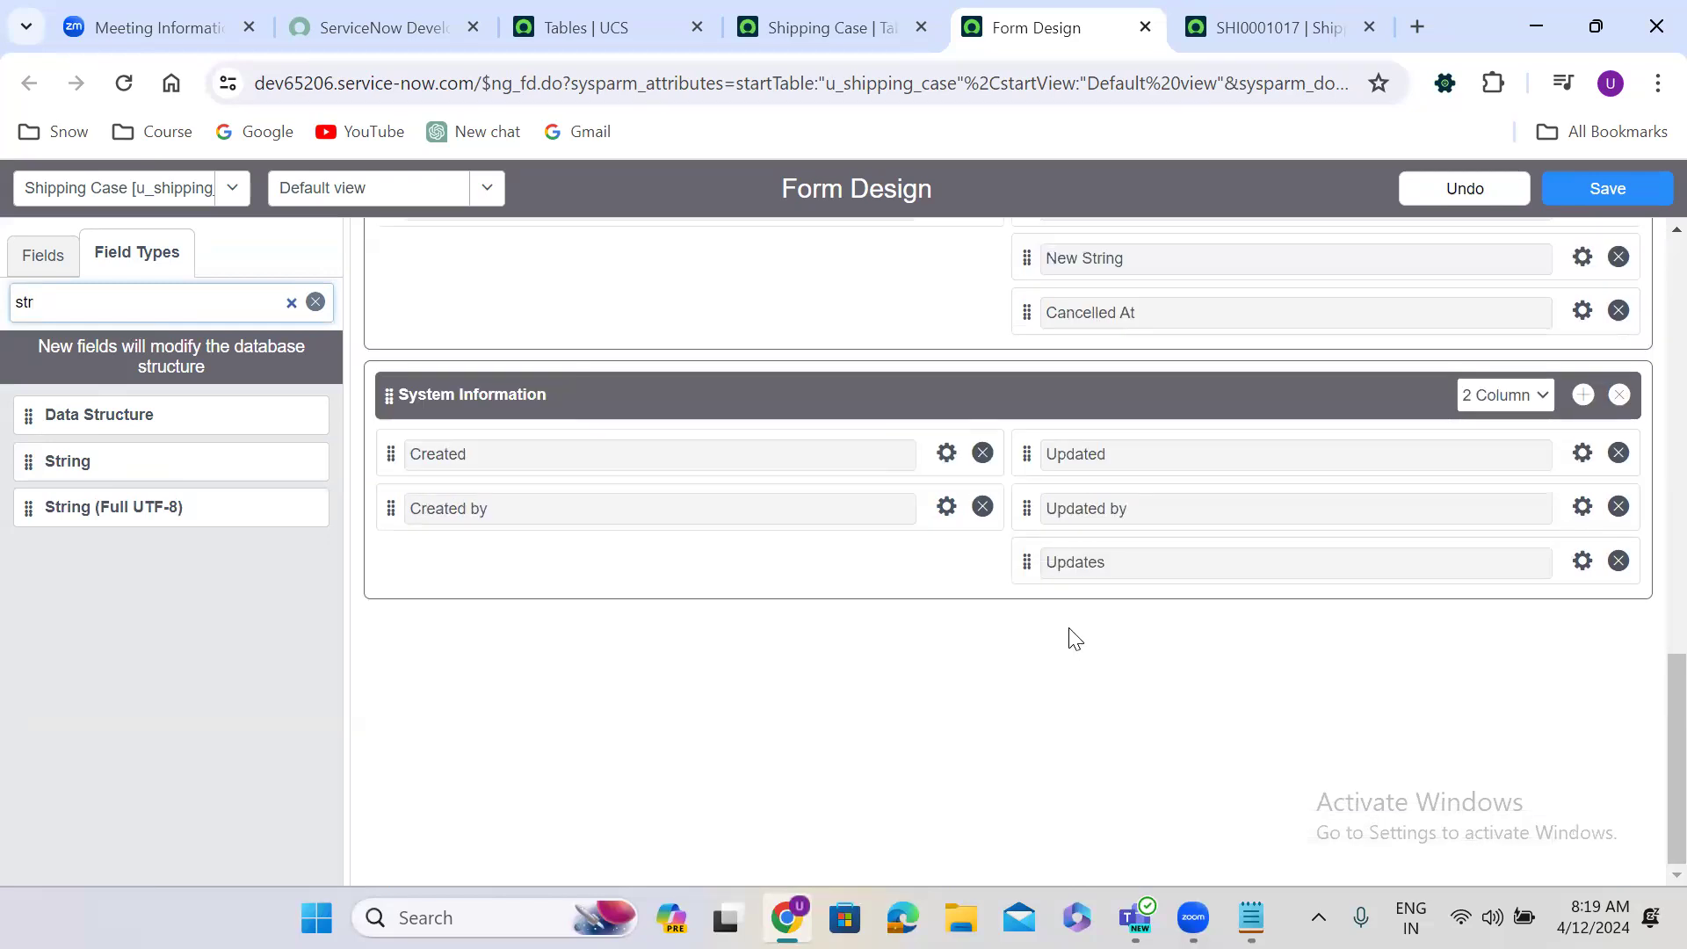
{"action": "double_click", "coordinate": [96, 305]}
{"action": "left_click_drag", "start_coordinate": [26, 463], "coordinate": [1048, 322]}
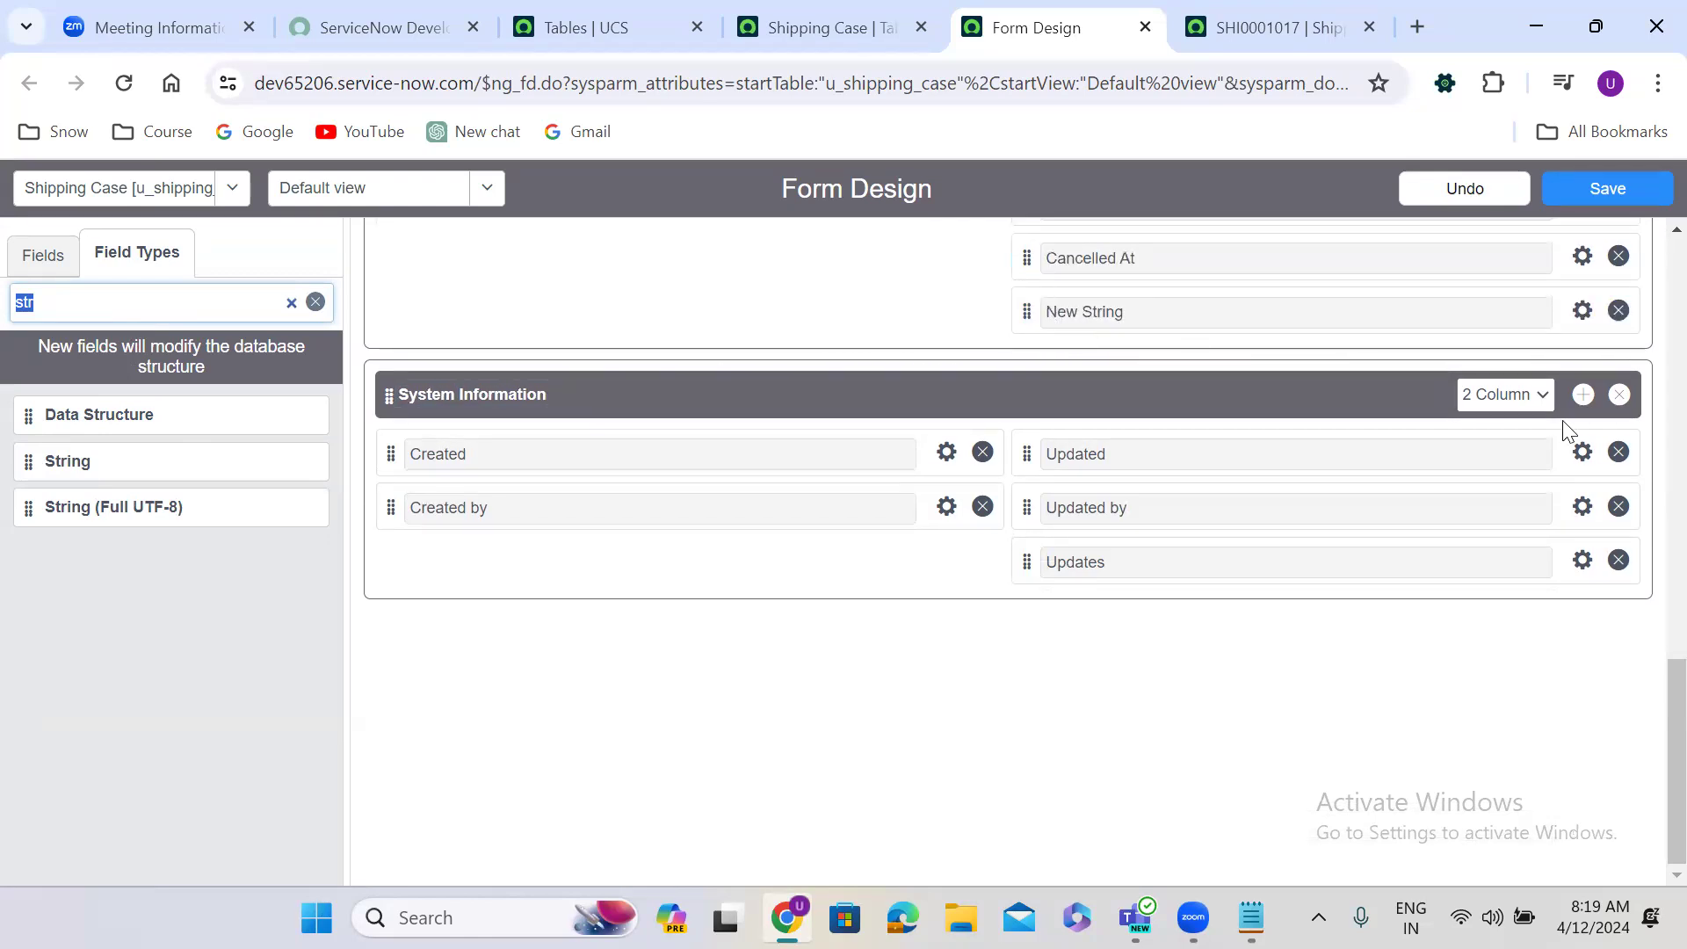
{"action": "scroll", "coordinate": [1646, 694], "scroll_direction": "up", "scroll_amount": 4}
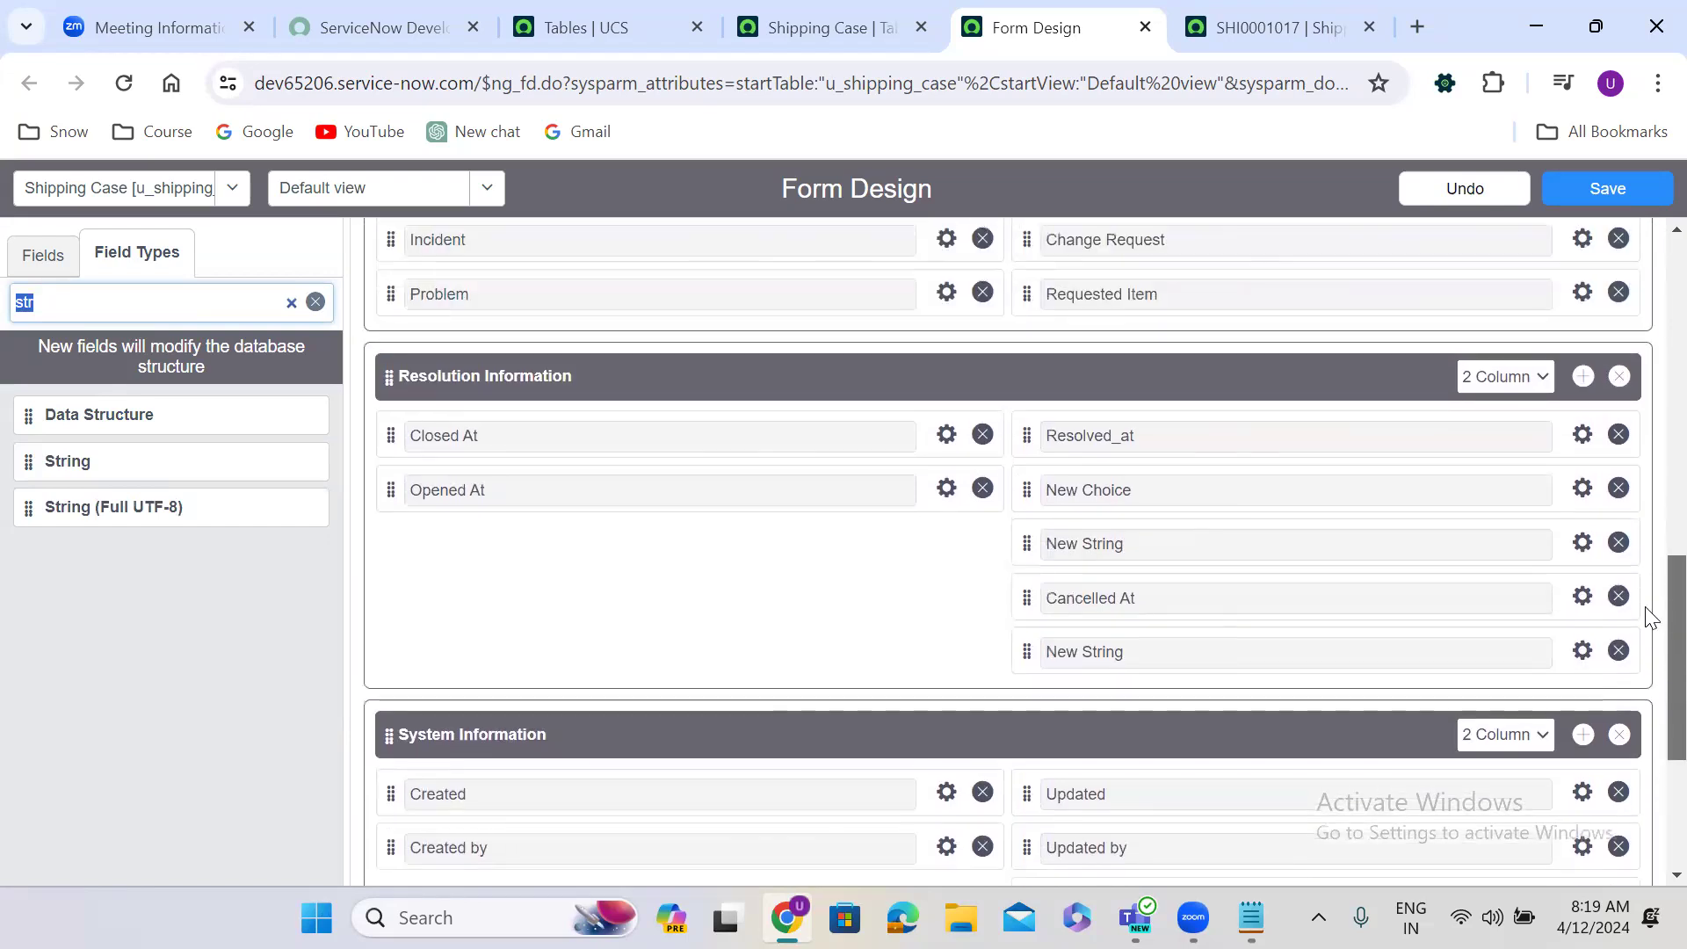
{"action": "left_click_drag", "start_coordinate": [29, 470], "coordinate": [428, 503]}
{"action": "scroll", "coordinate": [428, 503], "scroll_direction": "down", "scroll_amount": 4}
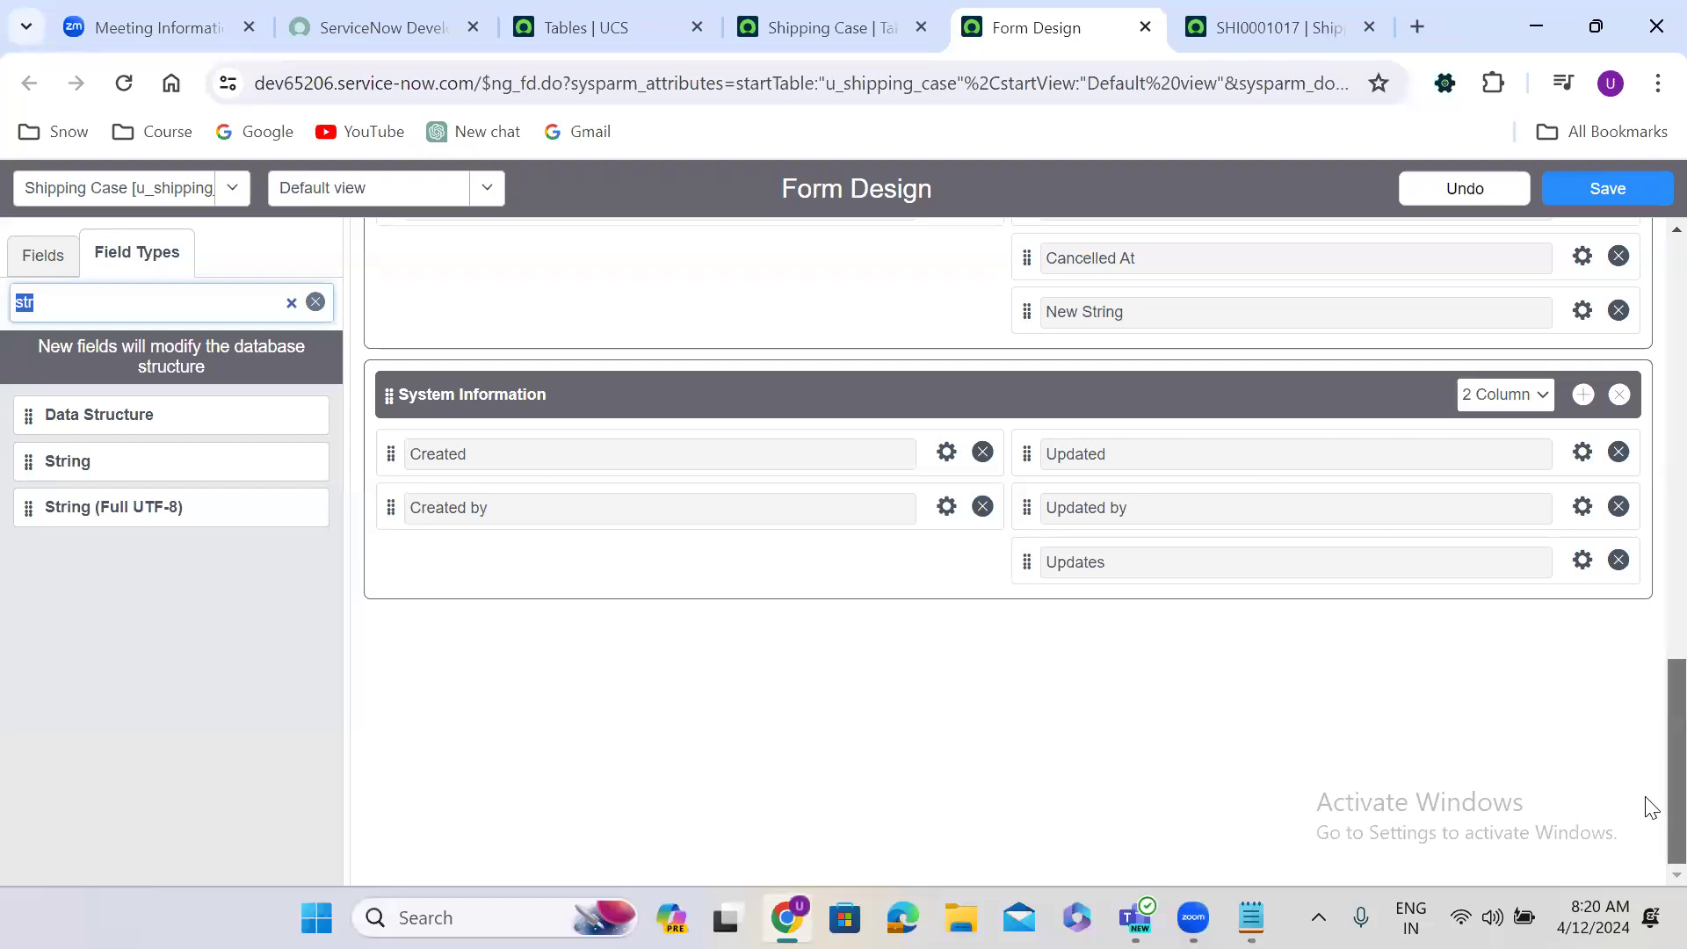
Label the new String field below Closed At Close Notes, name it u_close_notes and set its max length to 1000.
{"action": "scroll", "coordinate": [1650, 747], "scroll_direction": "up", "scroll_amount": 5}
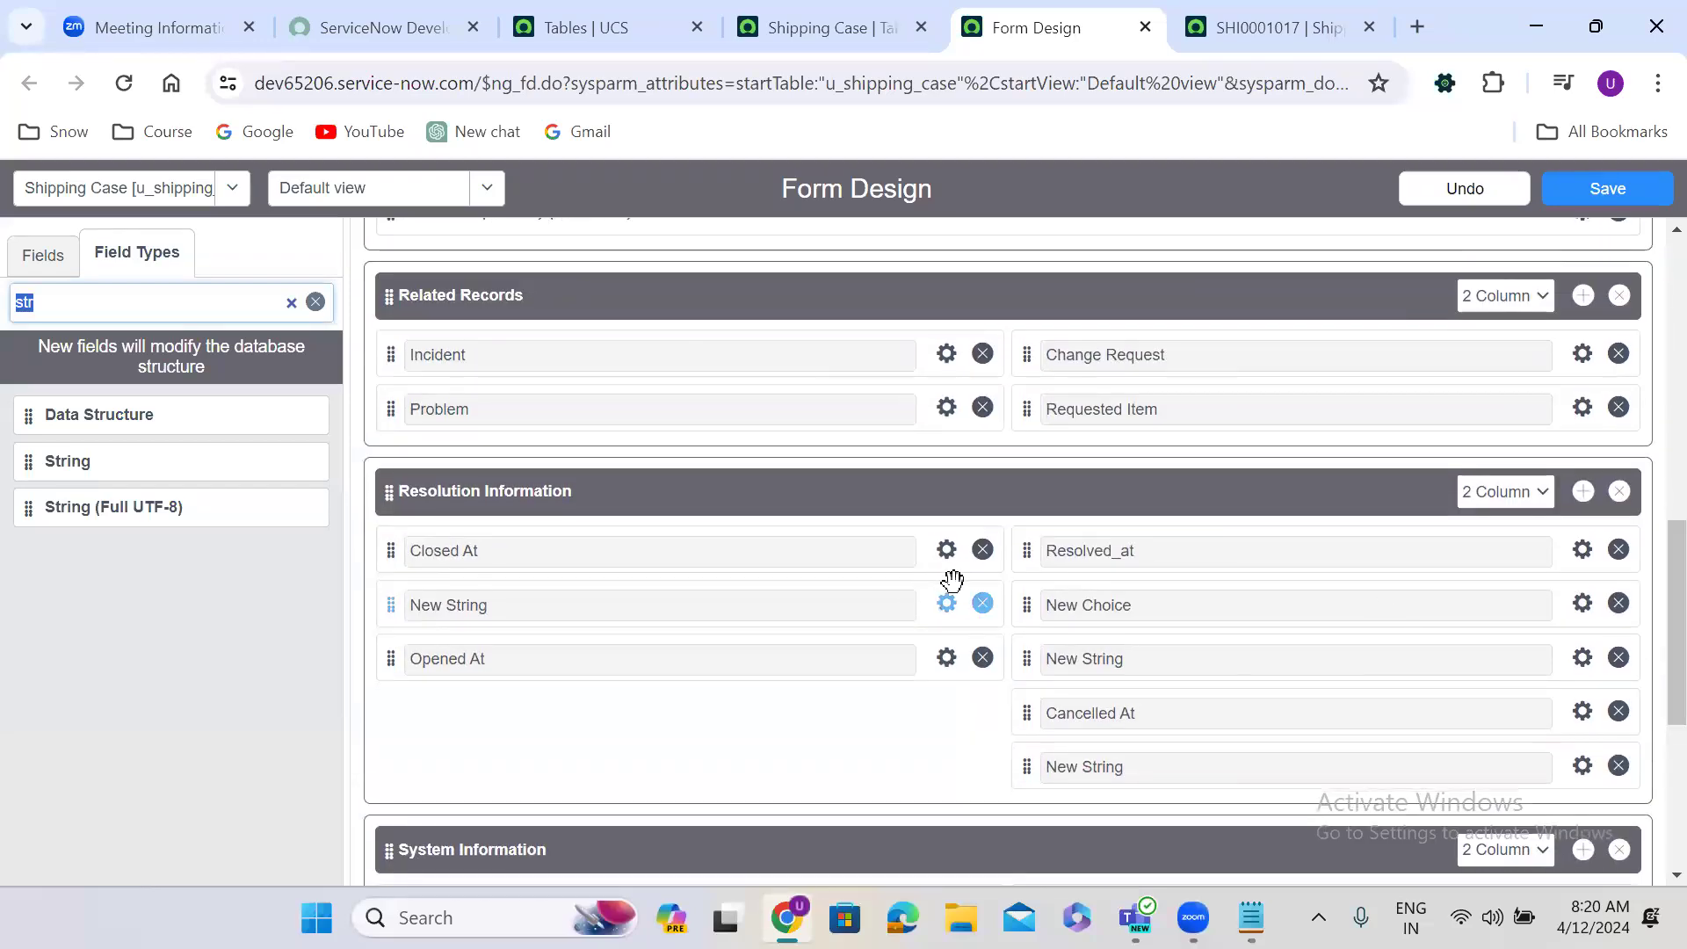
{"action": "left_click", "coordinate": [946, 603]}
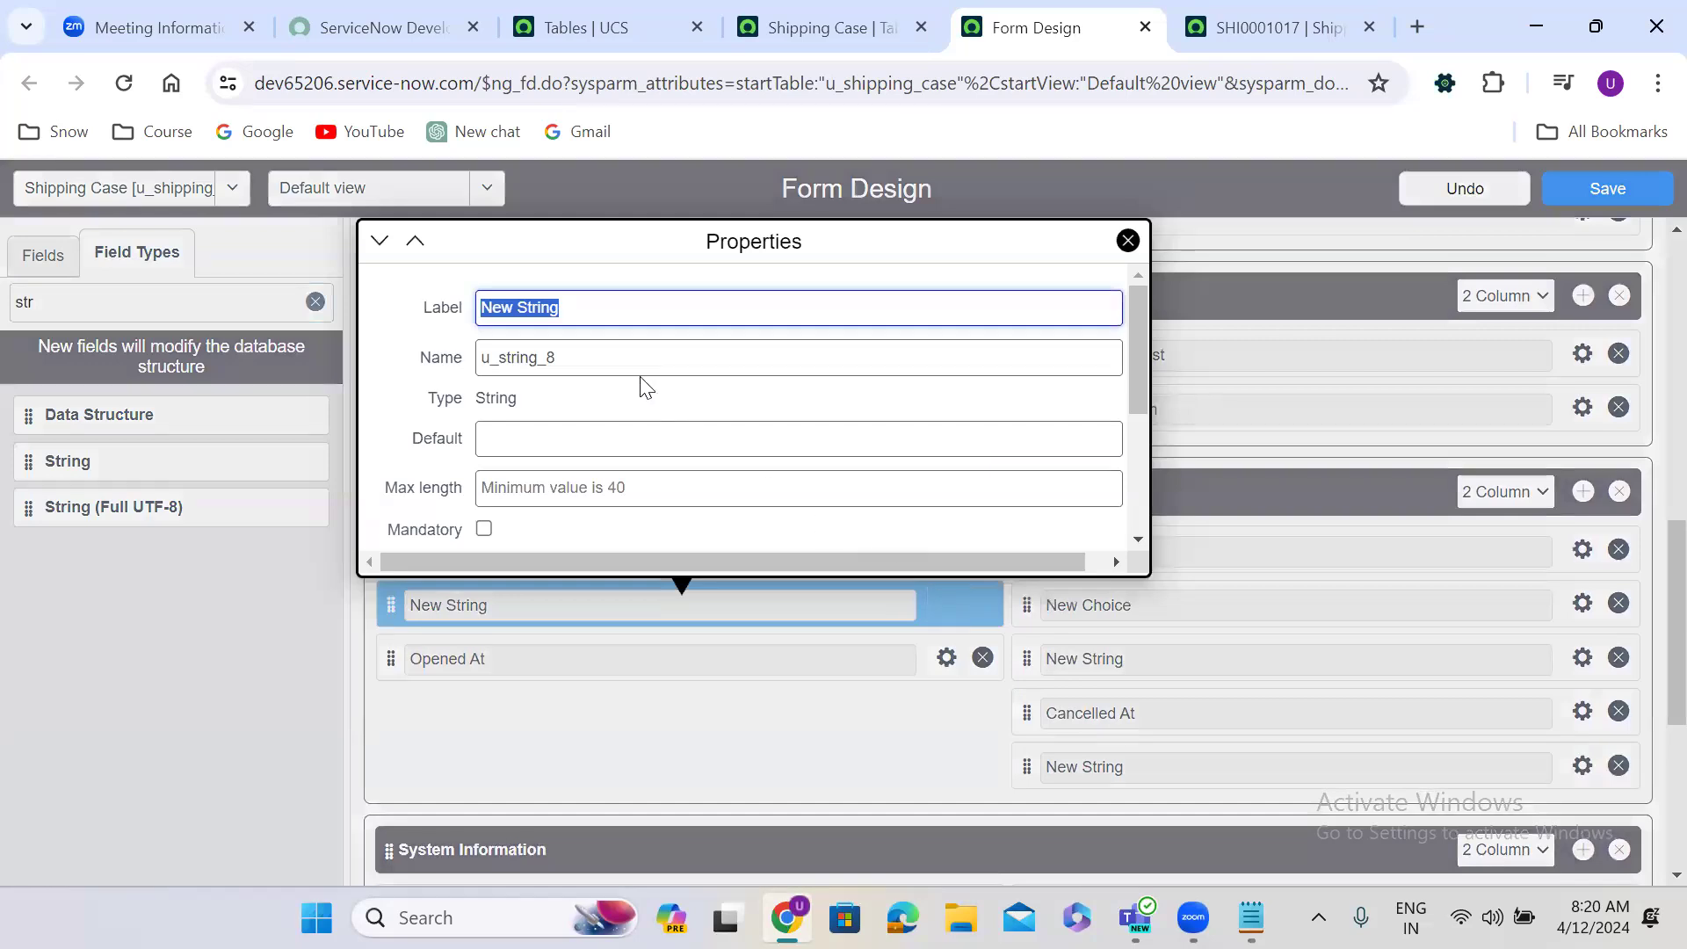
{"action": "type", "text": "Close Notes"}
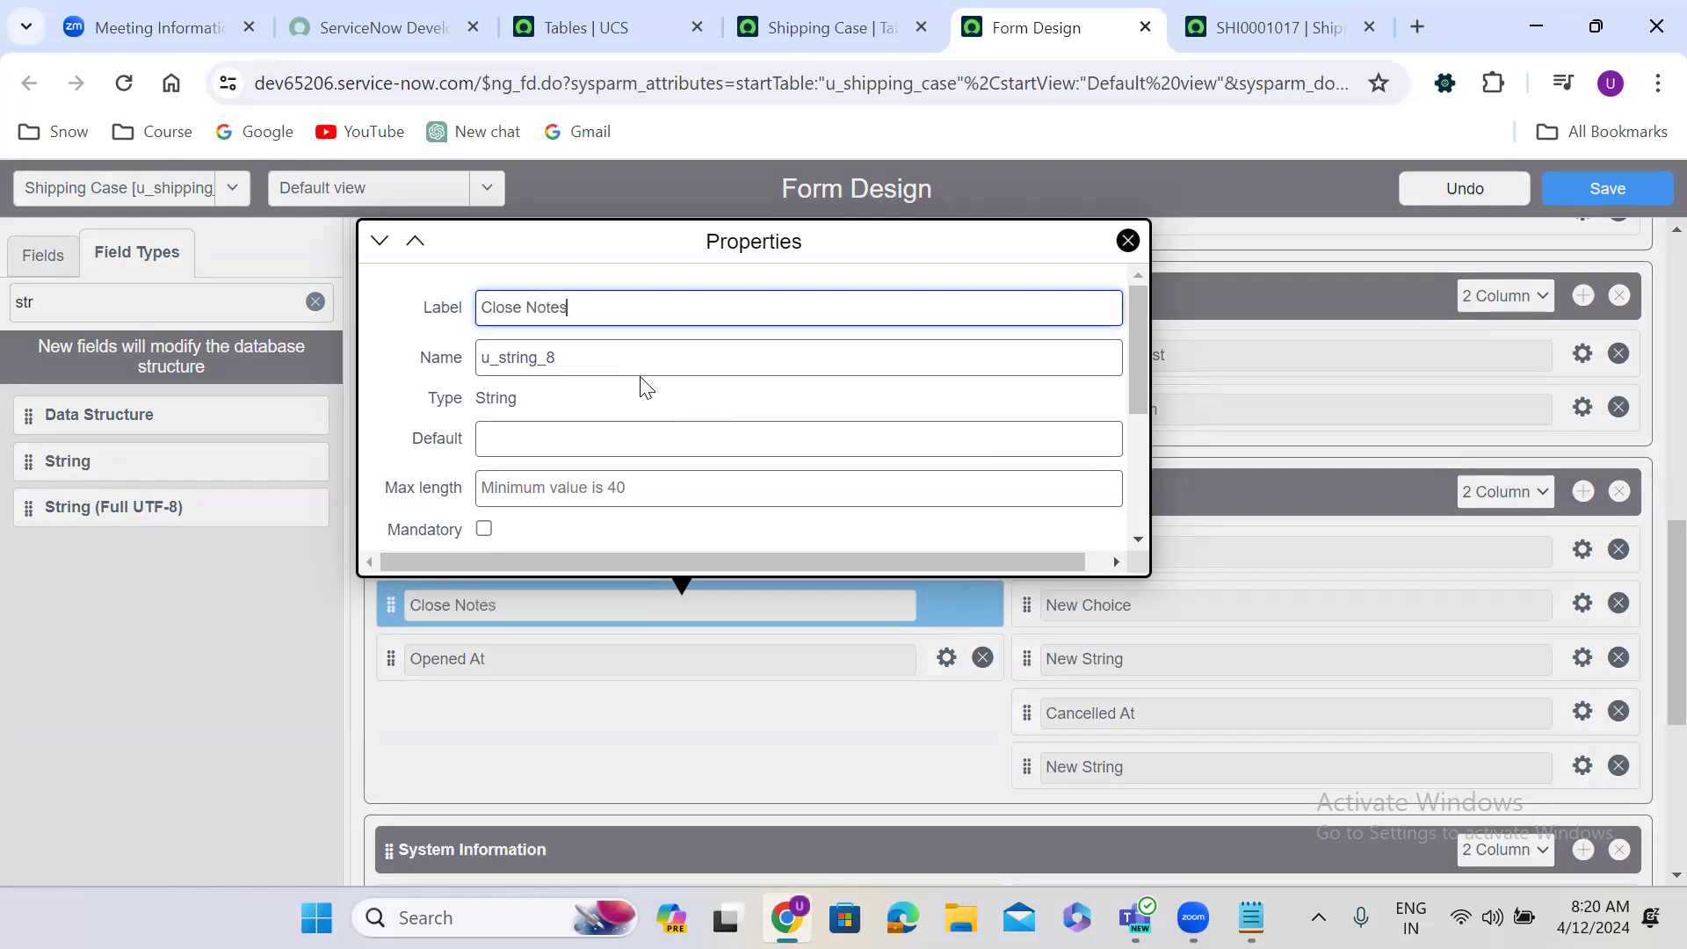
{"action": "double_click", "coordinate": [573, 358]}
{"action": "type", "text": "u_close_note"}
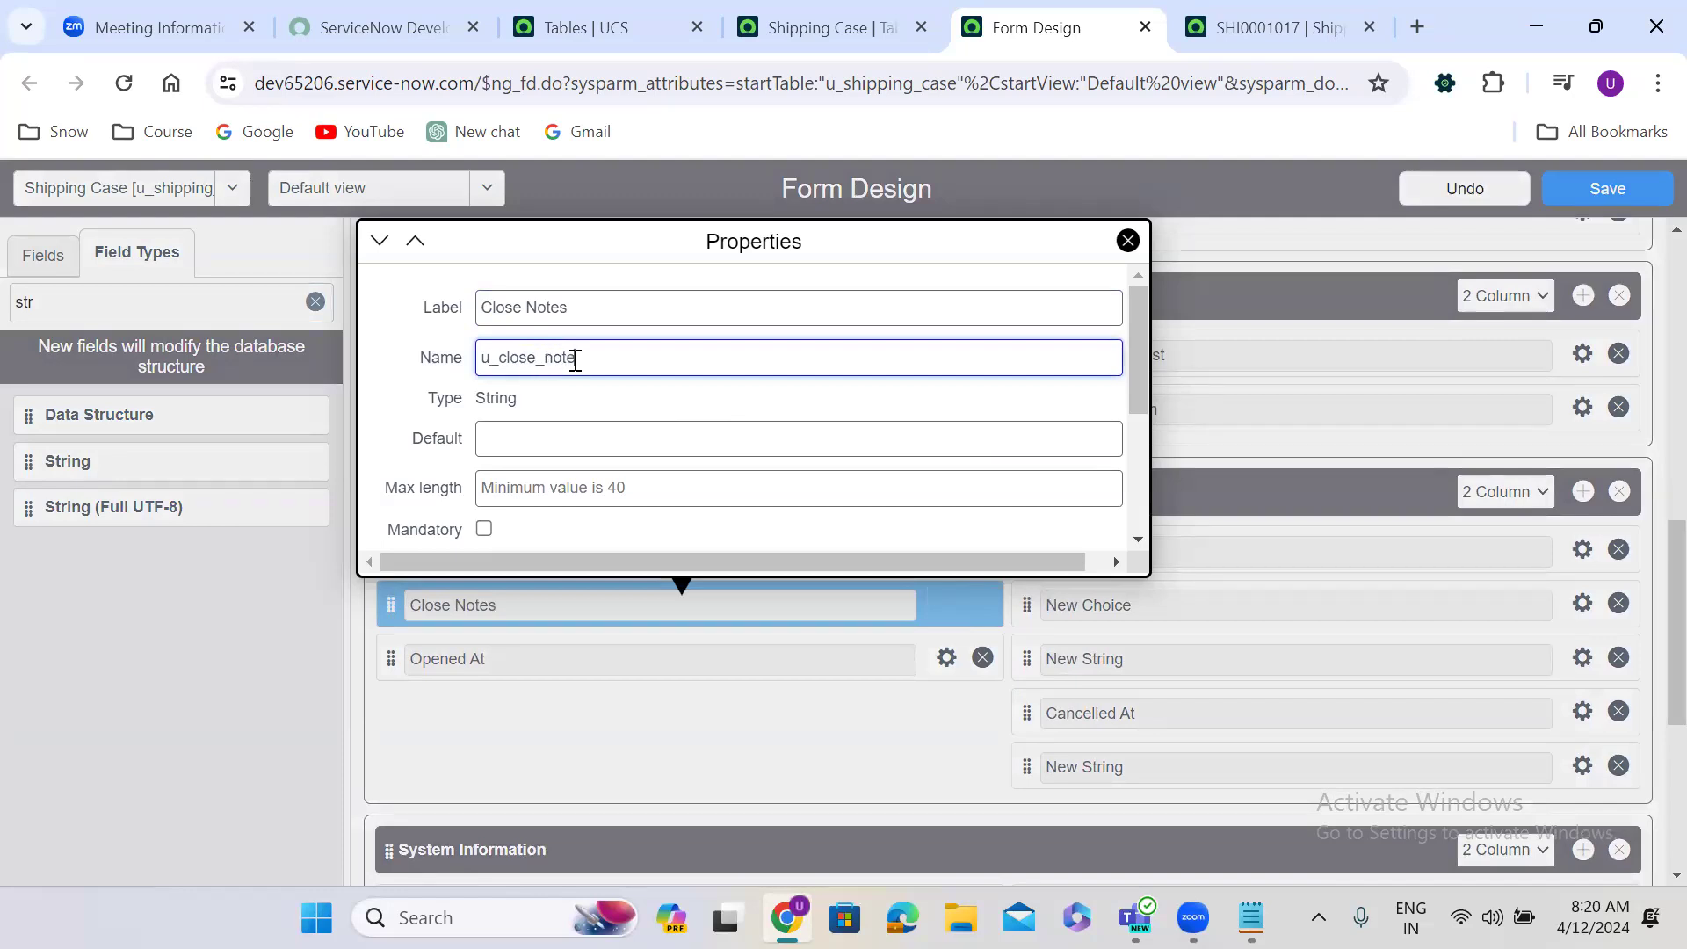
{"action": "type", "text": "s"}
{"action": "left_click", "coordinate": [653, 481]}
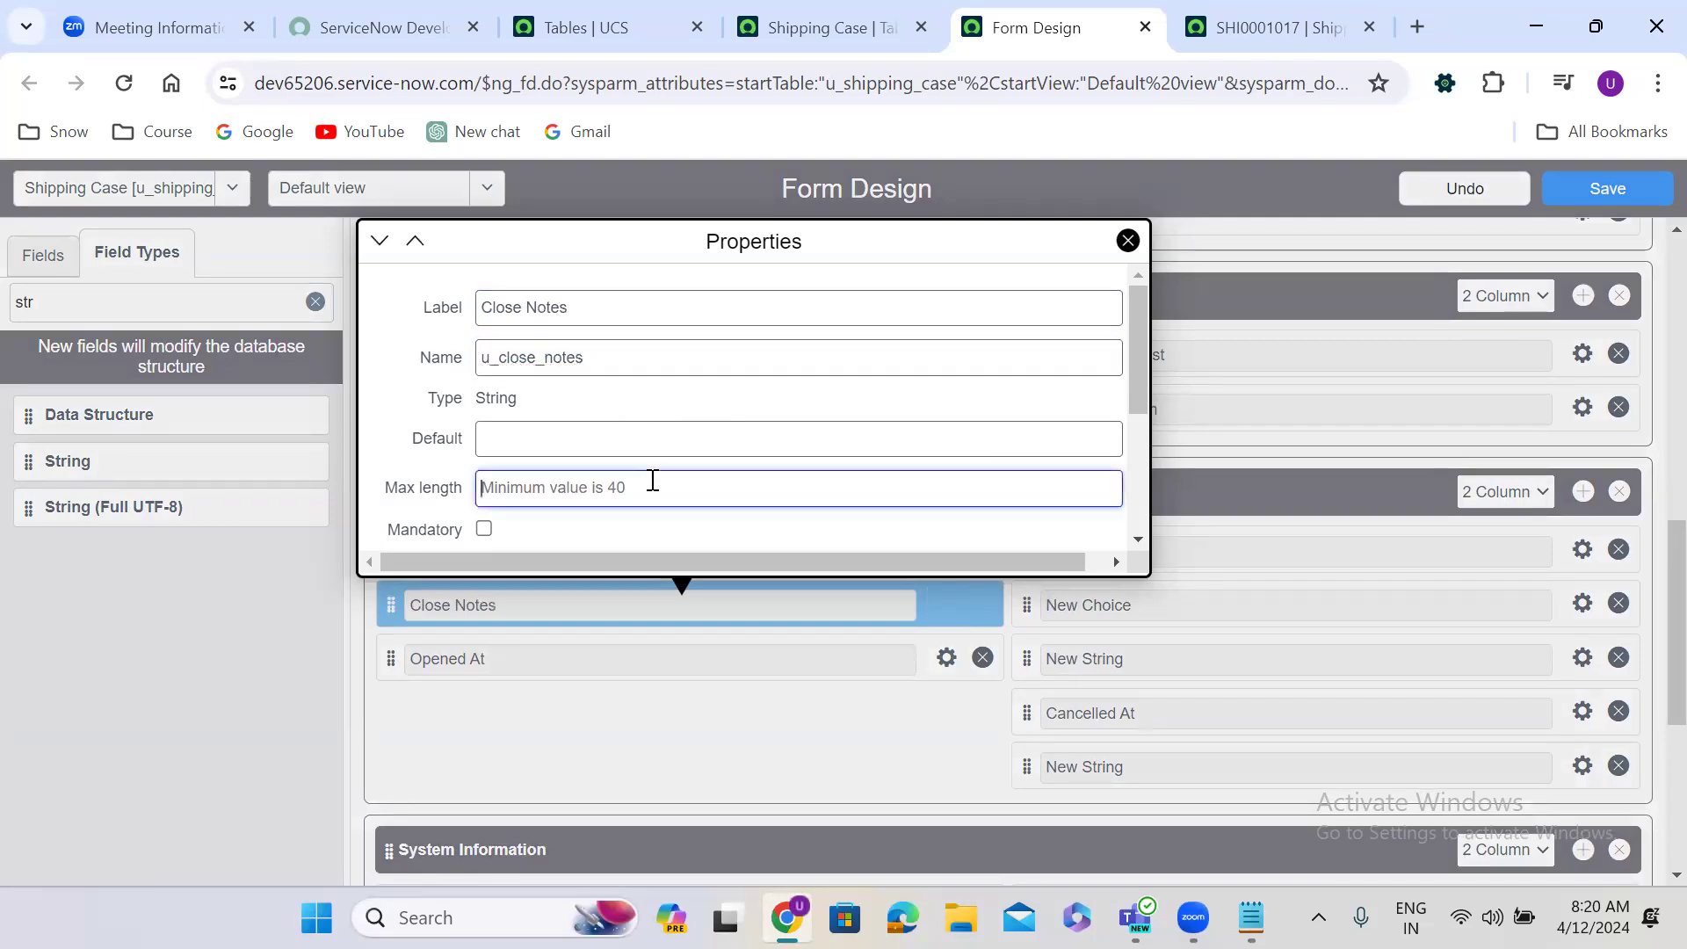
{"action": "type", "text": "1000"}
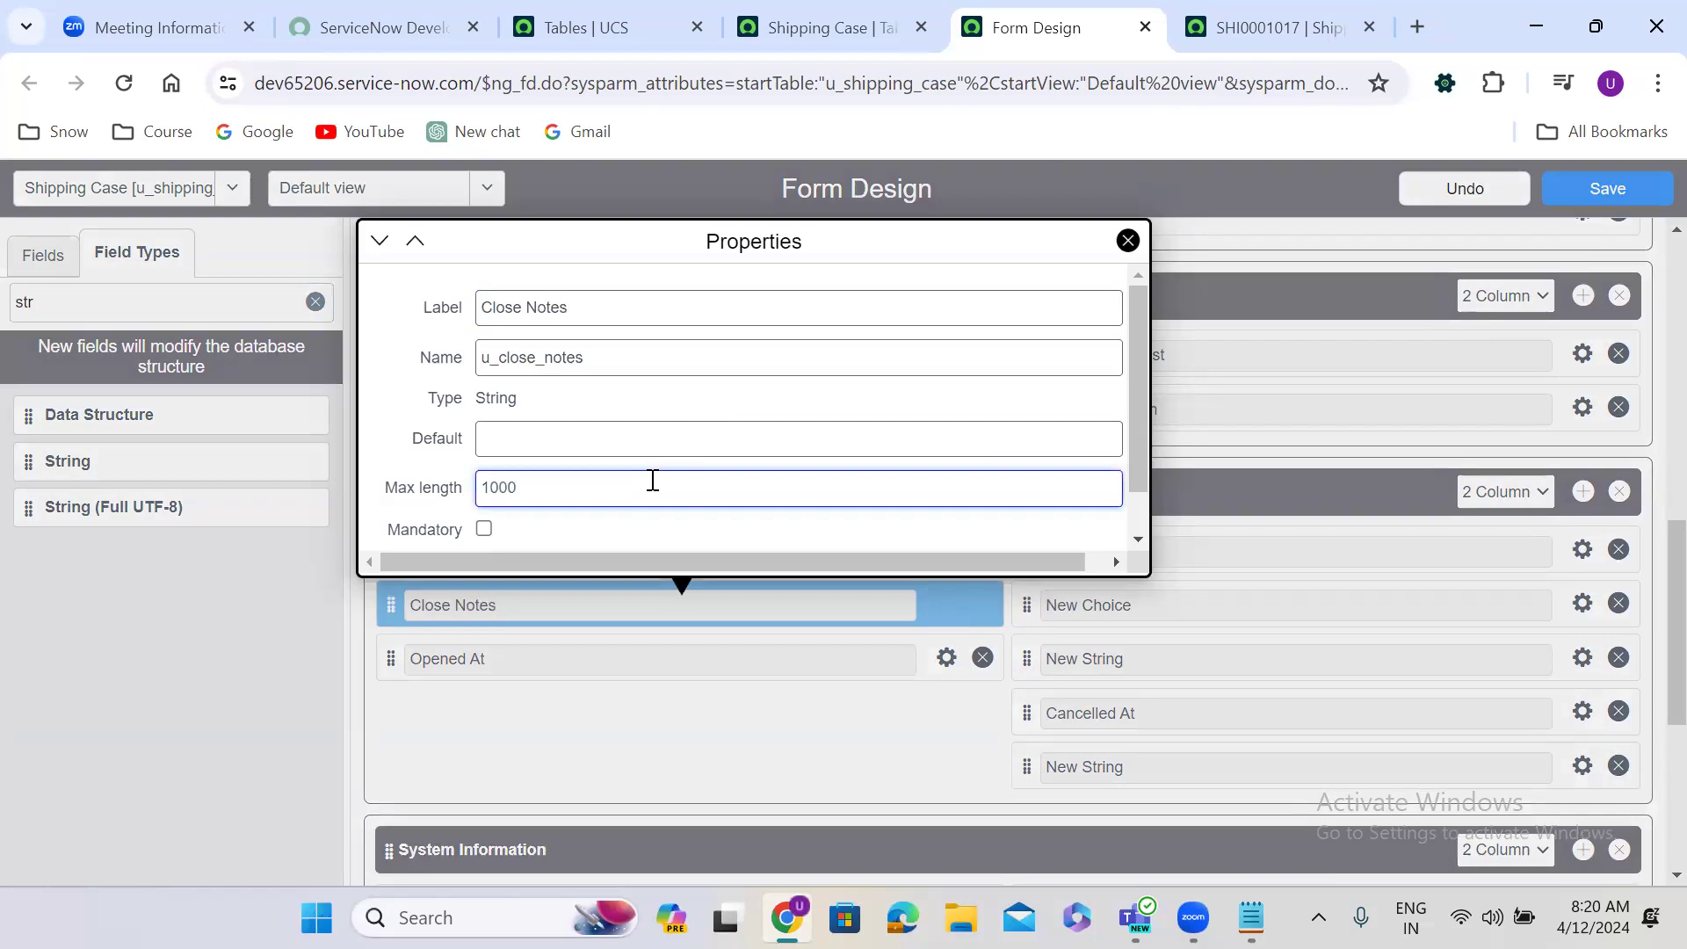
{"action": "left_click", "coordinate": [1260, 467]}
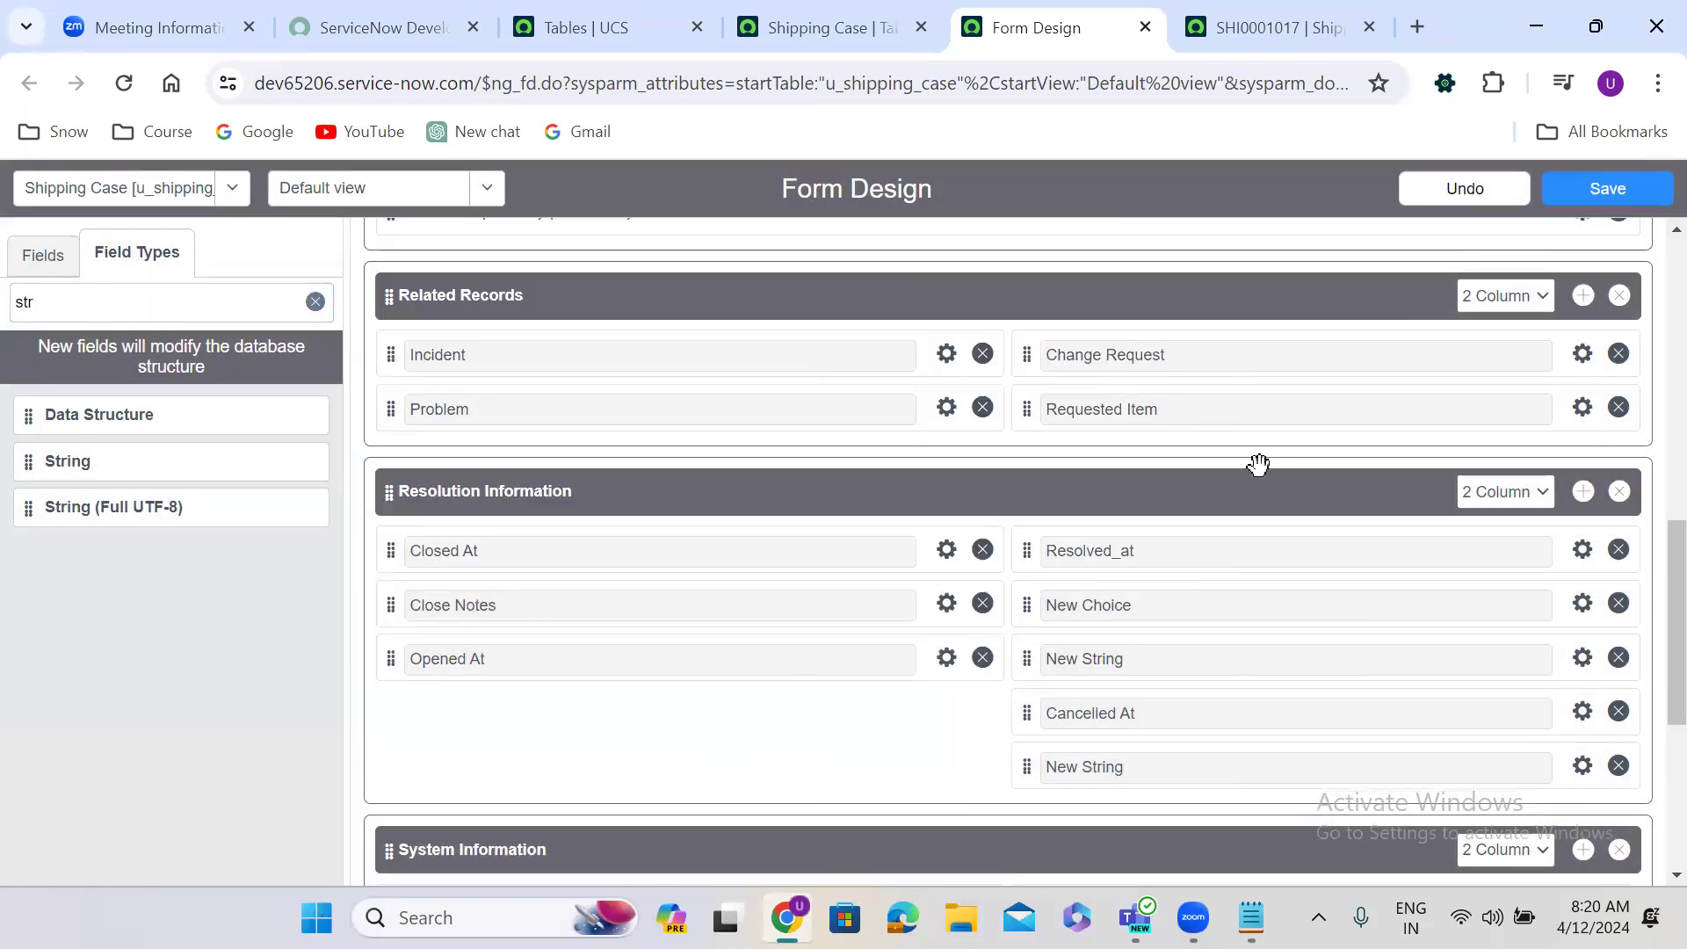
Label the new Choice field in Resolution Information Resolution Code and name it u_resolution_code.
{"action": "left_click", "coordinate": [1581, 606]}
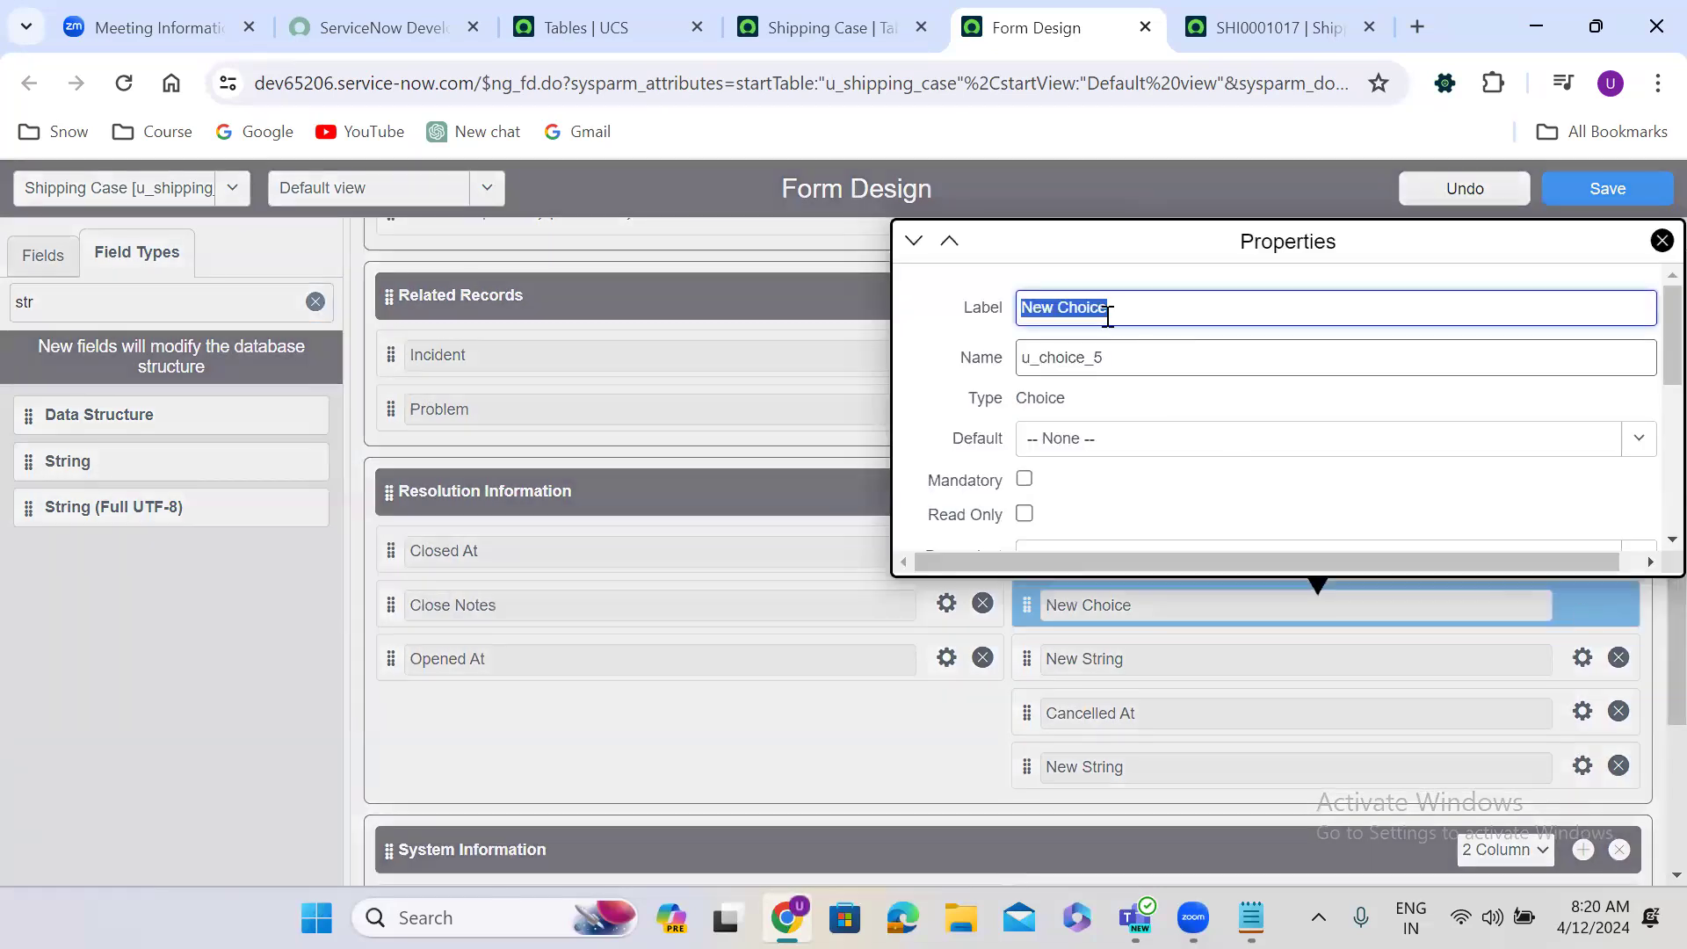
{"action": "type", "text": "Resolution C"}
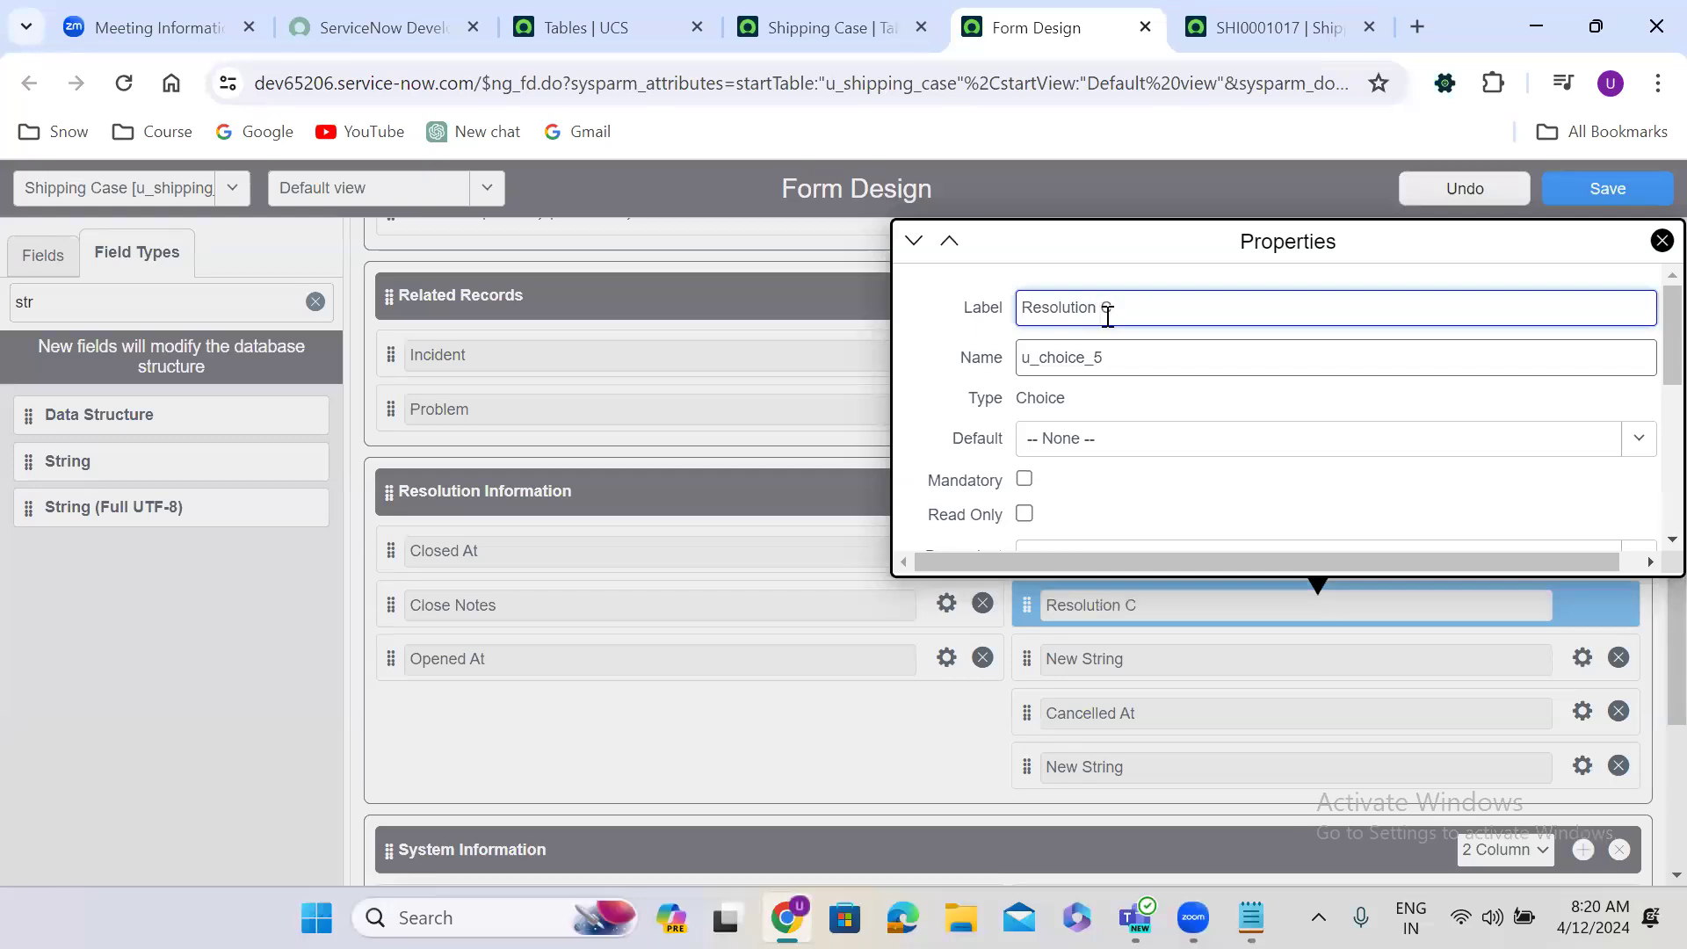
{"action": "type", "text": "ode"}
{"action": "double_click", "coordinate": [1108, 359]}
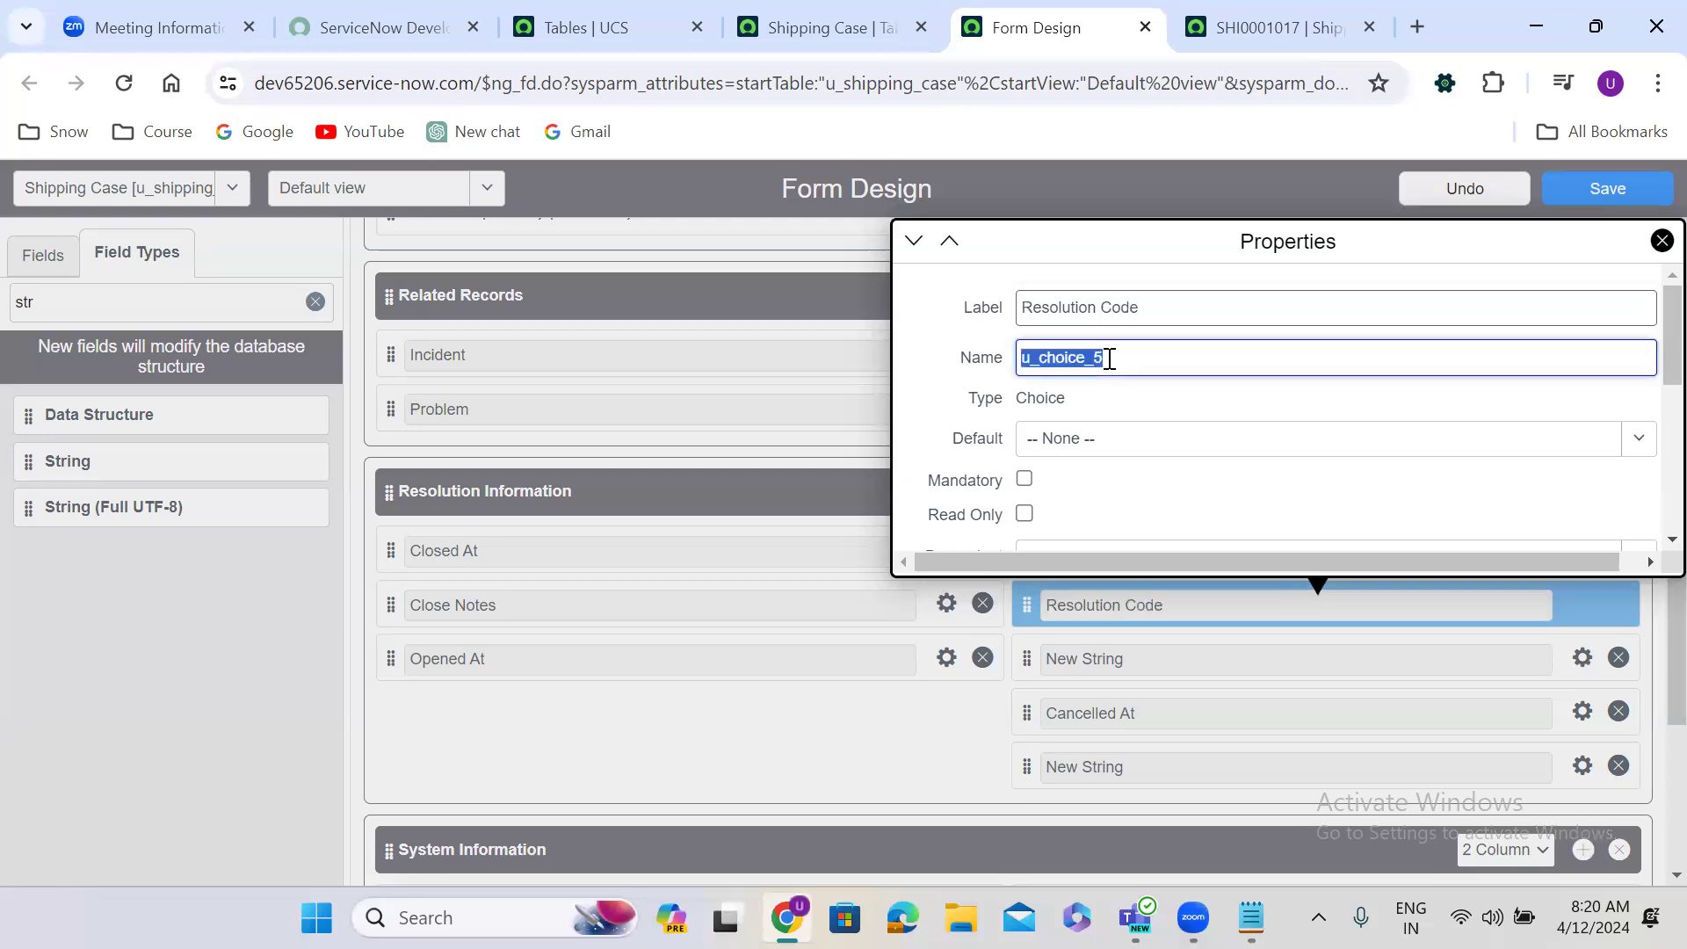
{"action": "type", "text": "ution_cod"}
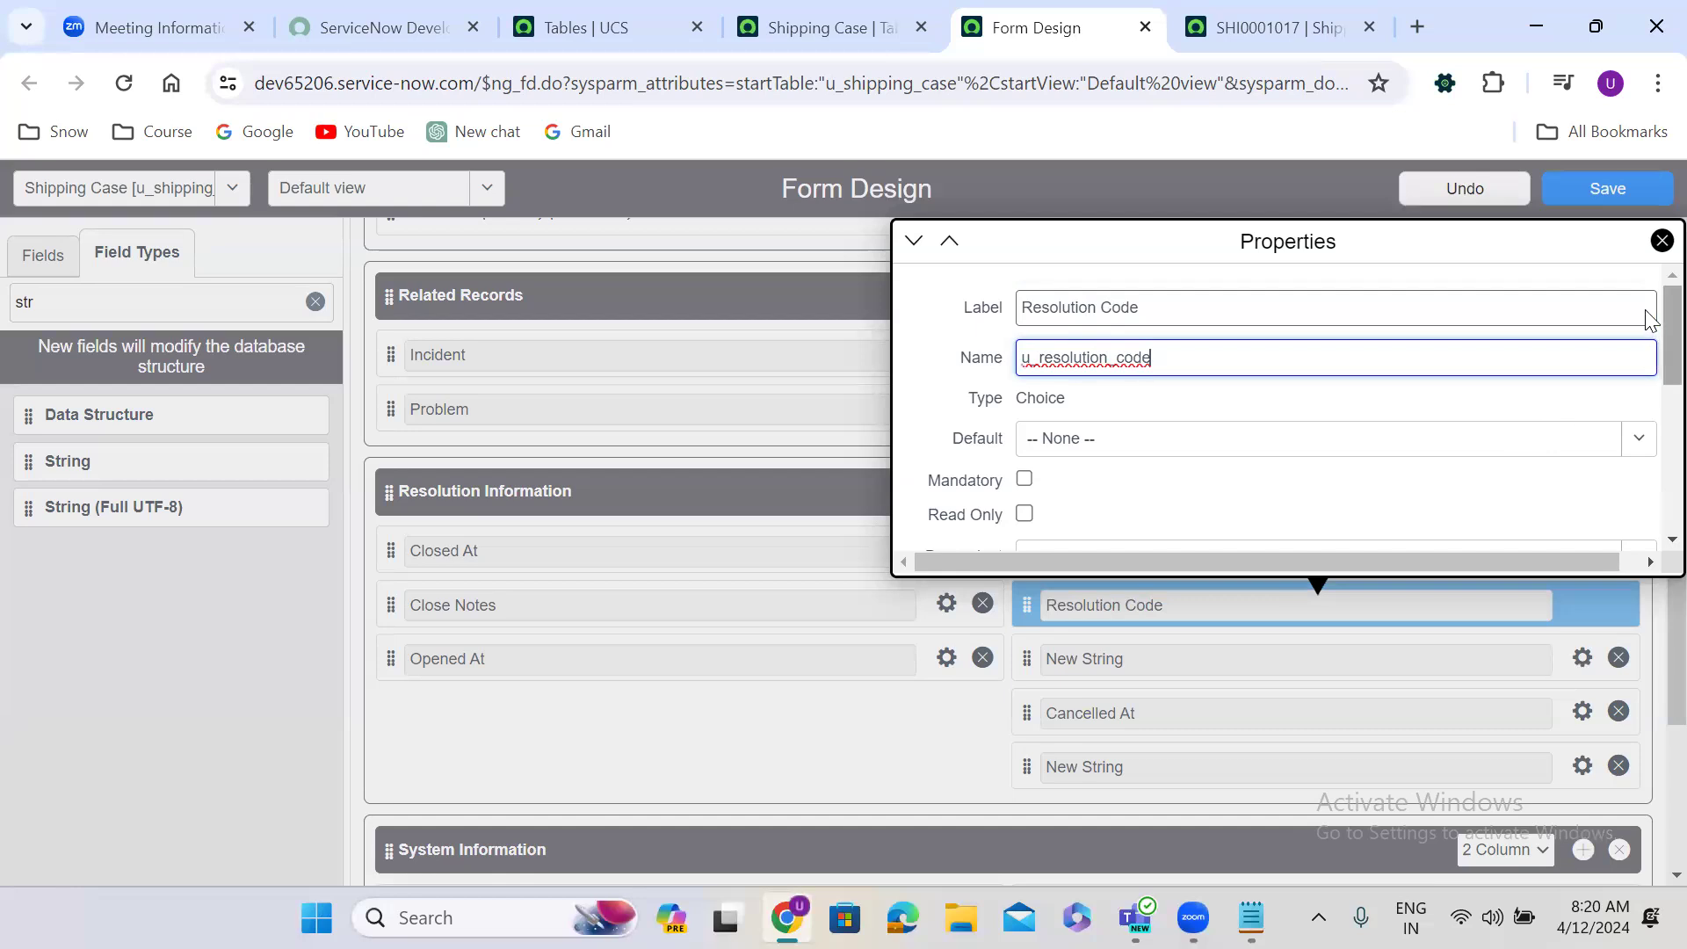
Replace the three default choices of the Resolution Code field with Solution Provided, Known Error and Solved by Caller.
{"action": "scroll", "coordinate": [1648, 360], "scroll_direction": "down", "scroll_amount": 2}
{"action": "scroll", "coordinate": [1648, 373], "scroll_direction": "down", "scroll_amount": 3}
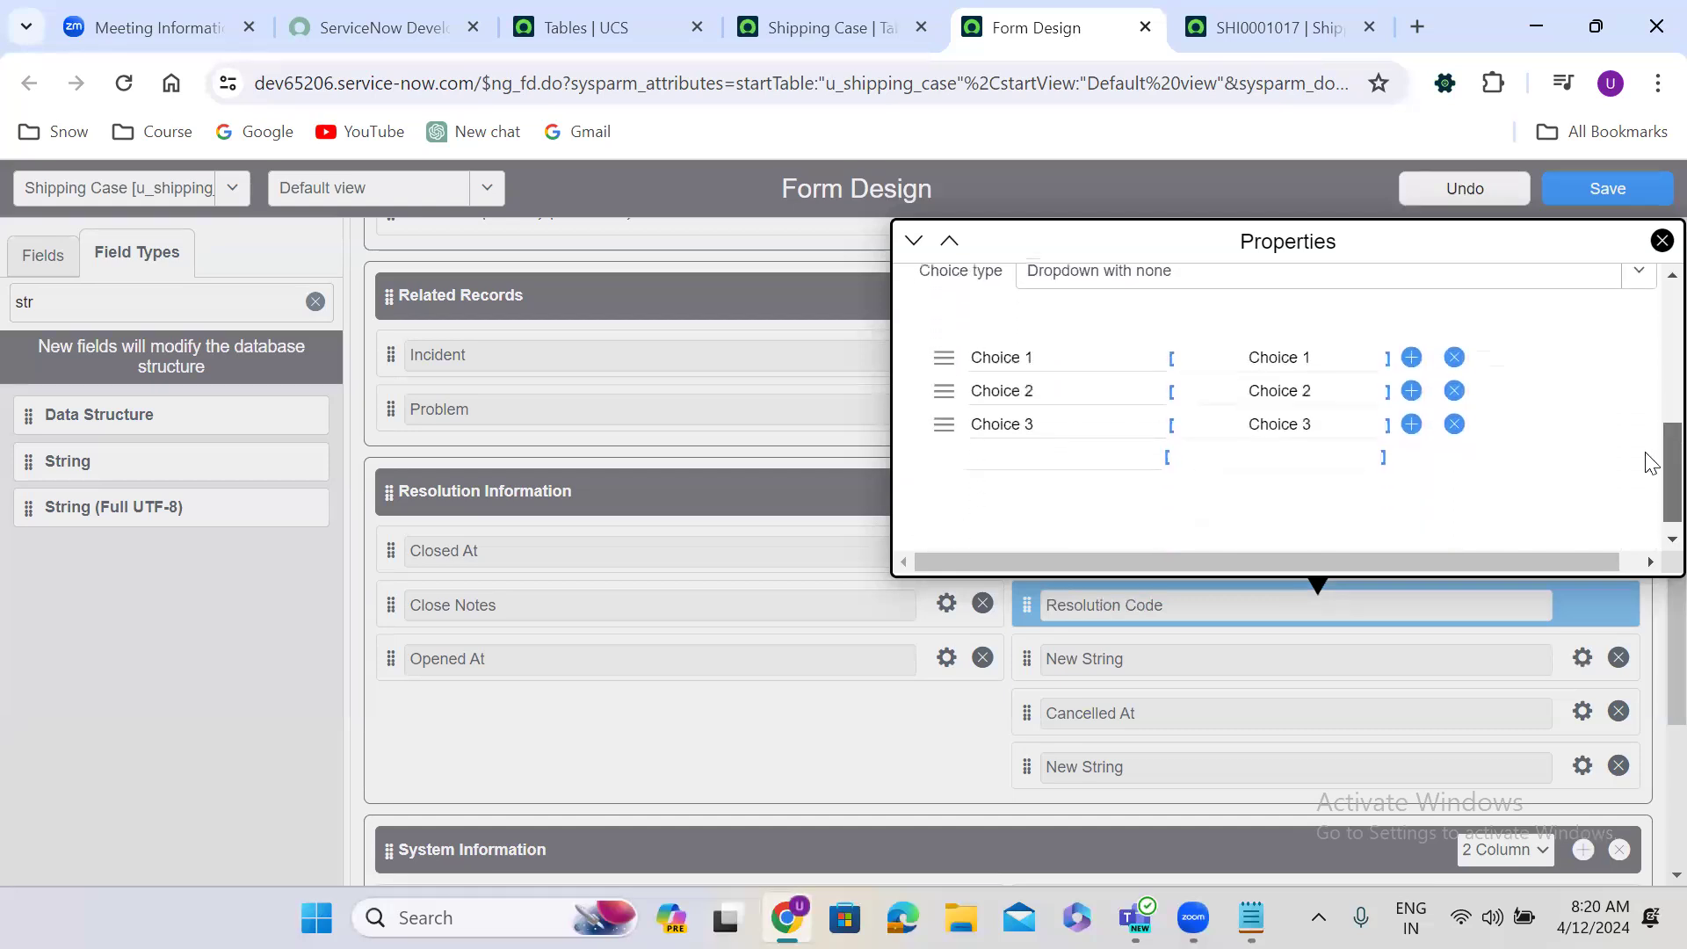
{"action": "left_click", "coordinate": [1076, 346]}
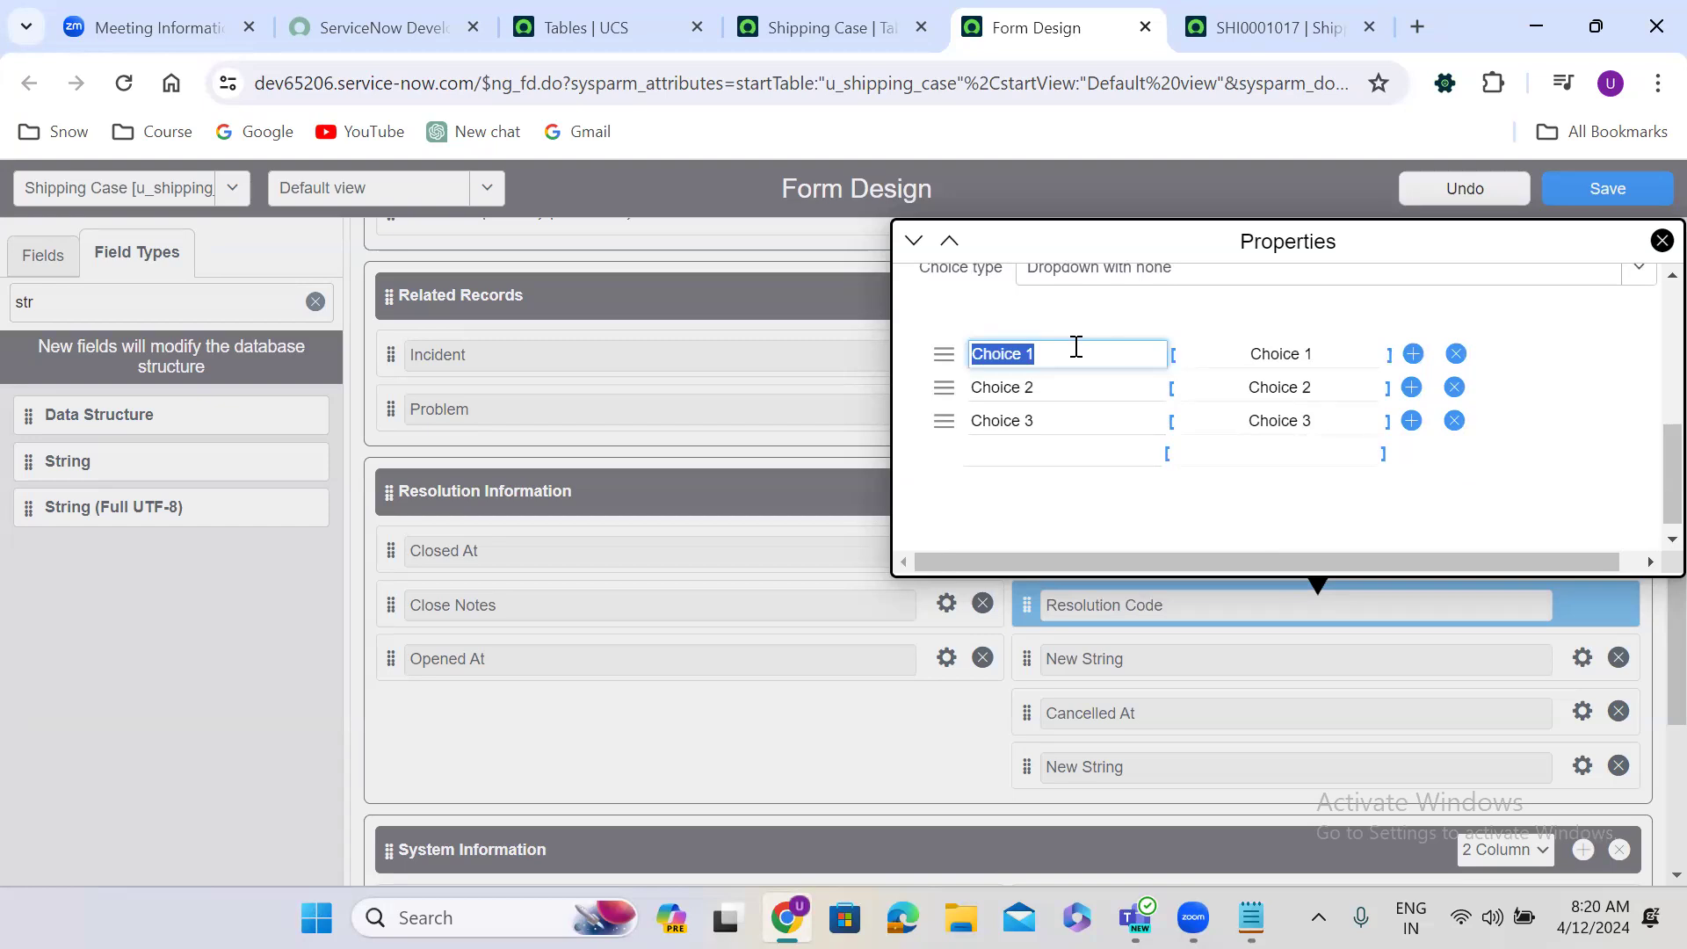
{"action": "type", "text": "Solut"}
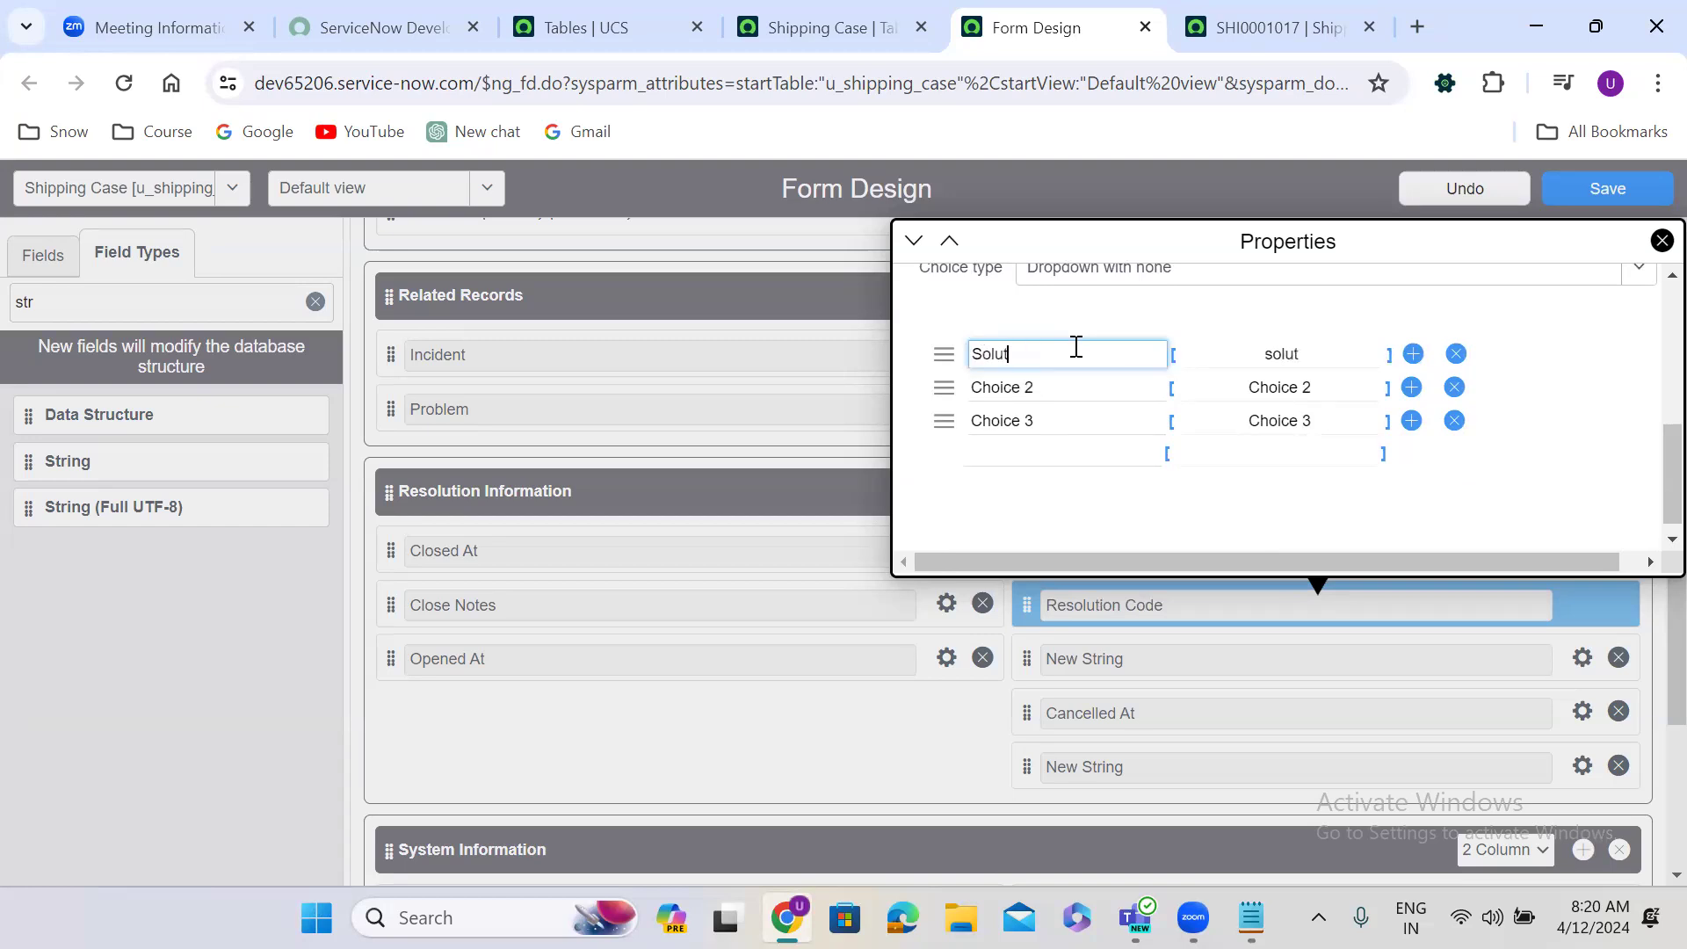
{"action": "type", "text": "ion Provided"}
{"action": "left_click", "coordinate": [1071, 386]}
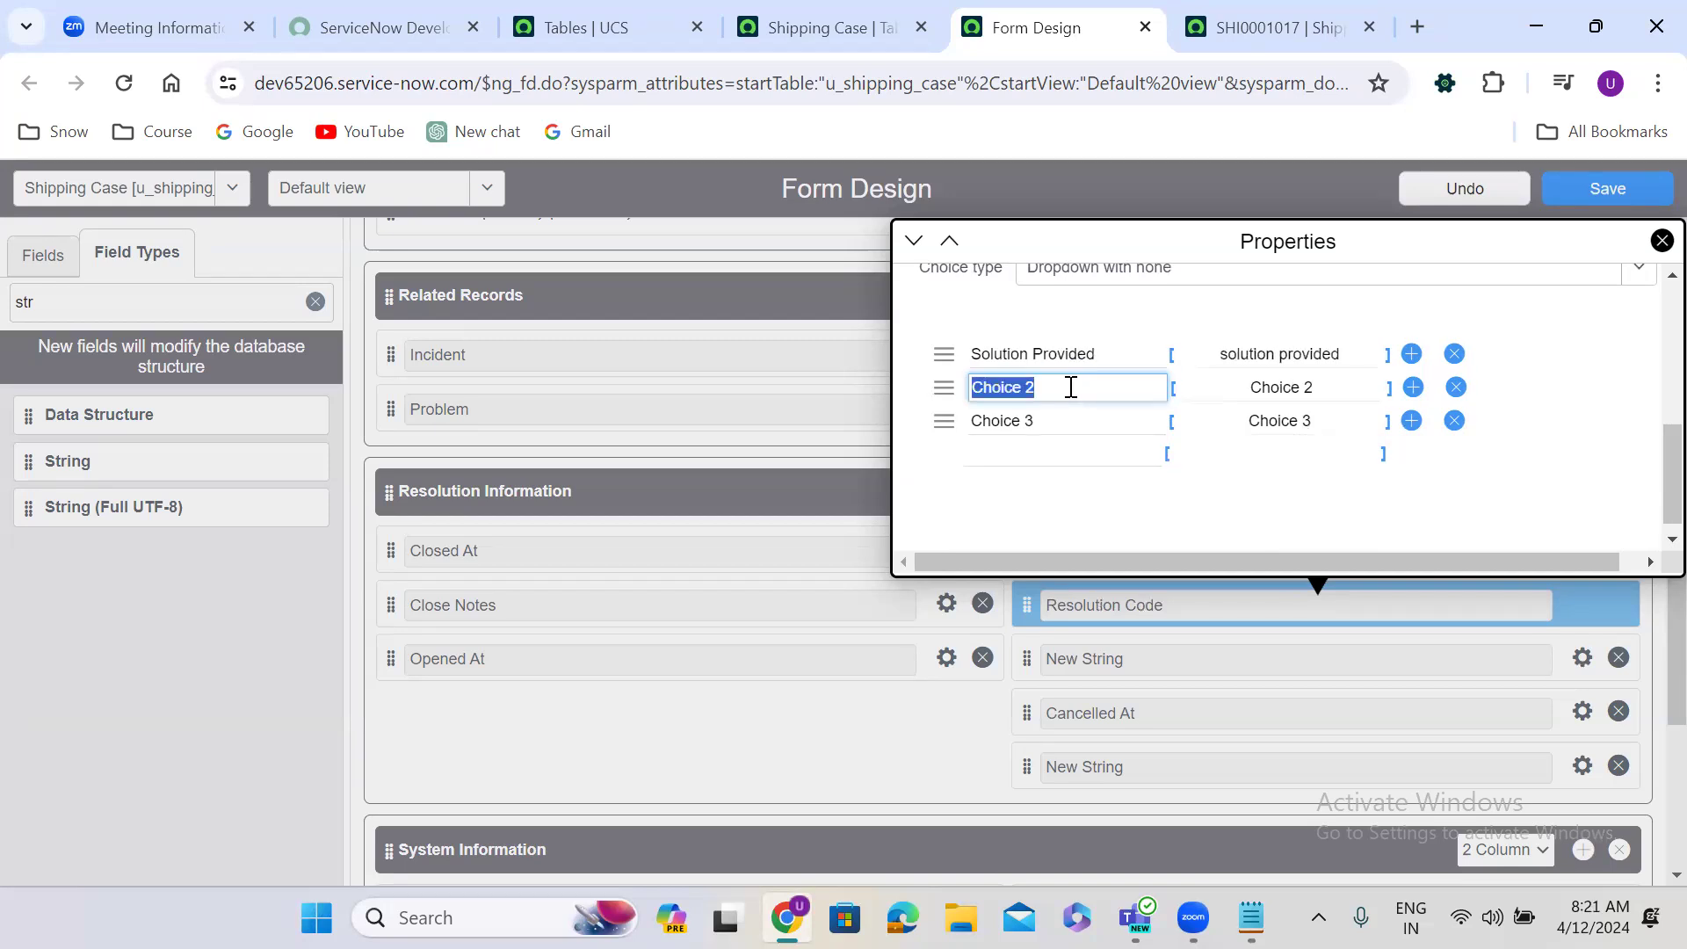
{"action": "key", "text": "BackSpace"}
{"action": "type", "text": "Know"}
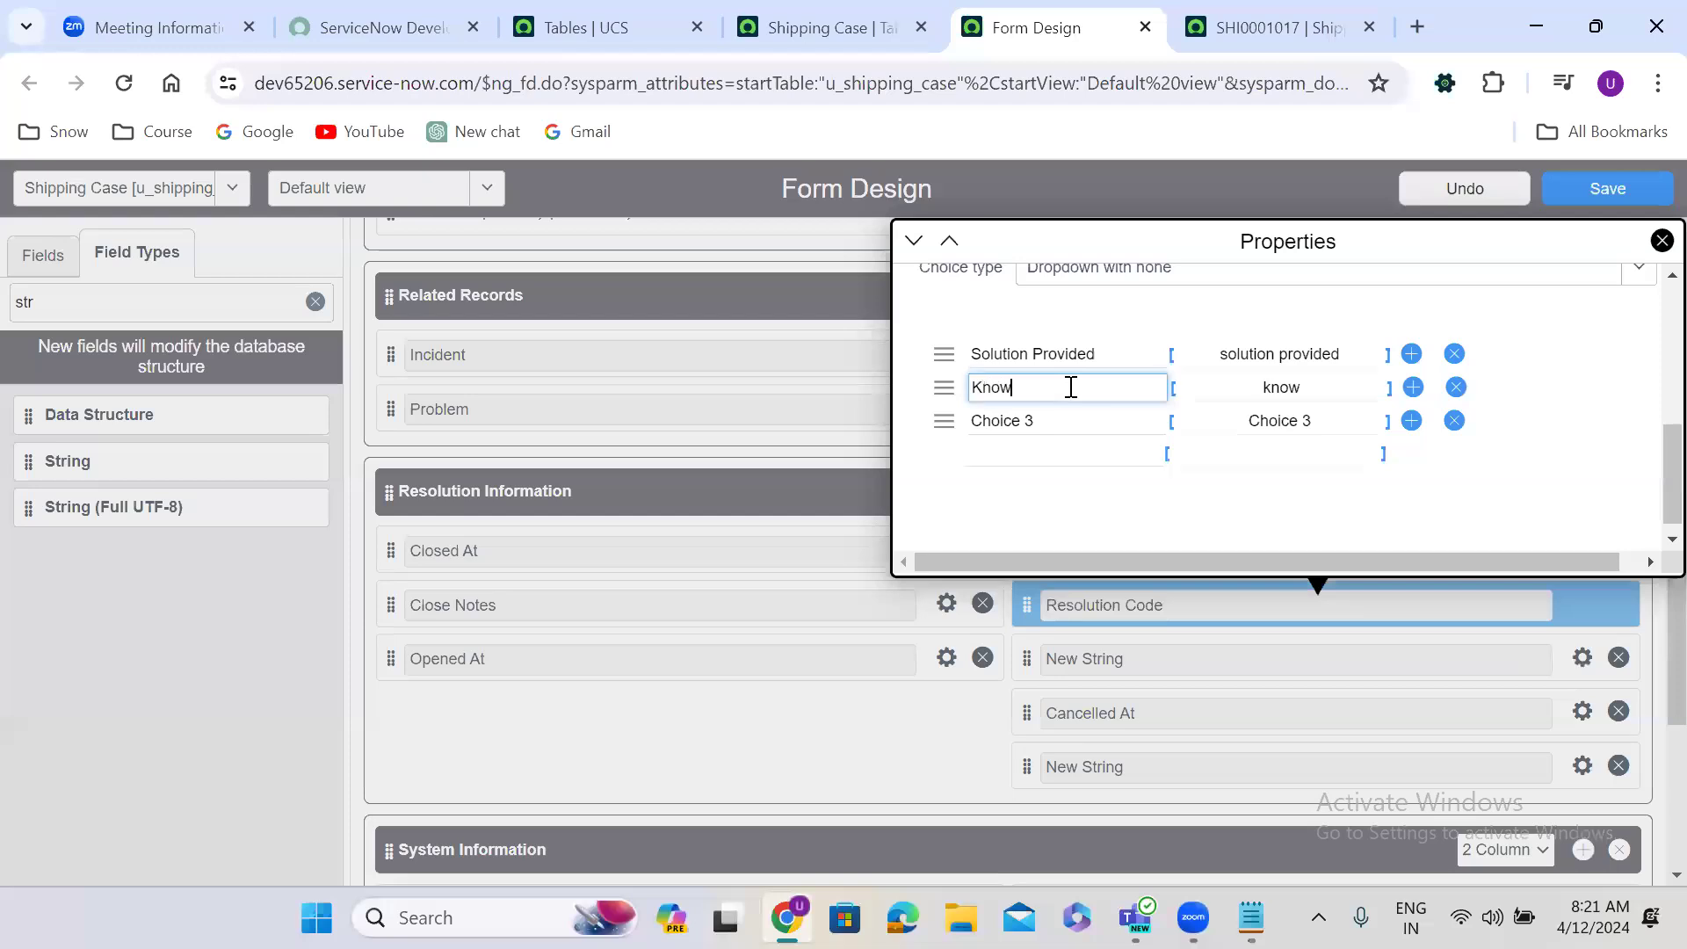
{"action": "type", "text": "n Error"}
{"action": "left_click", "coordinate": [1080, 428]}
{"action": "key", "text": "ctrl+a"}
{"action": "type", "text": "Sol"}
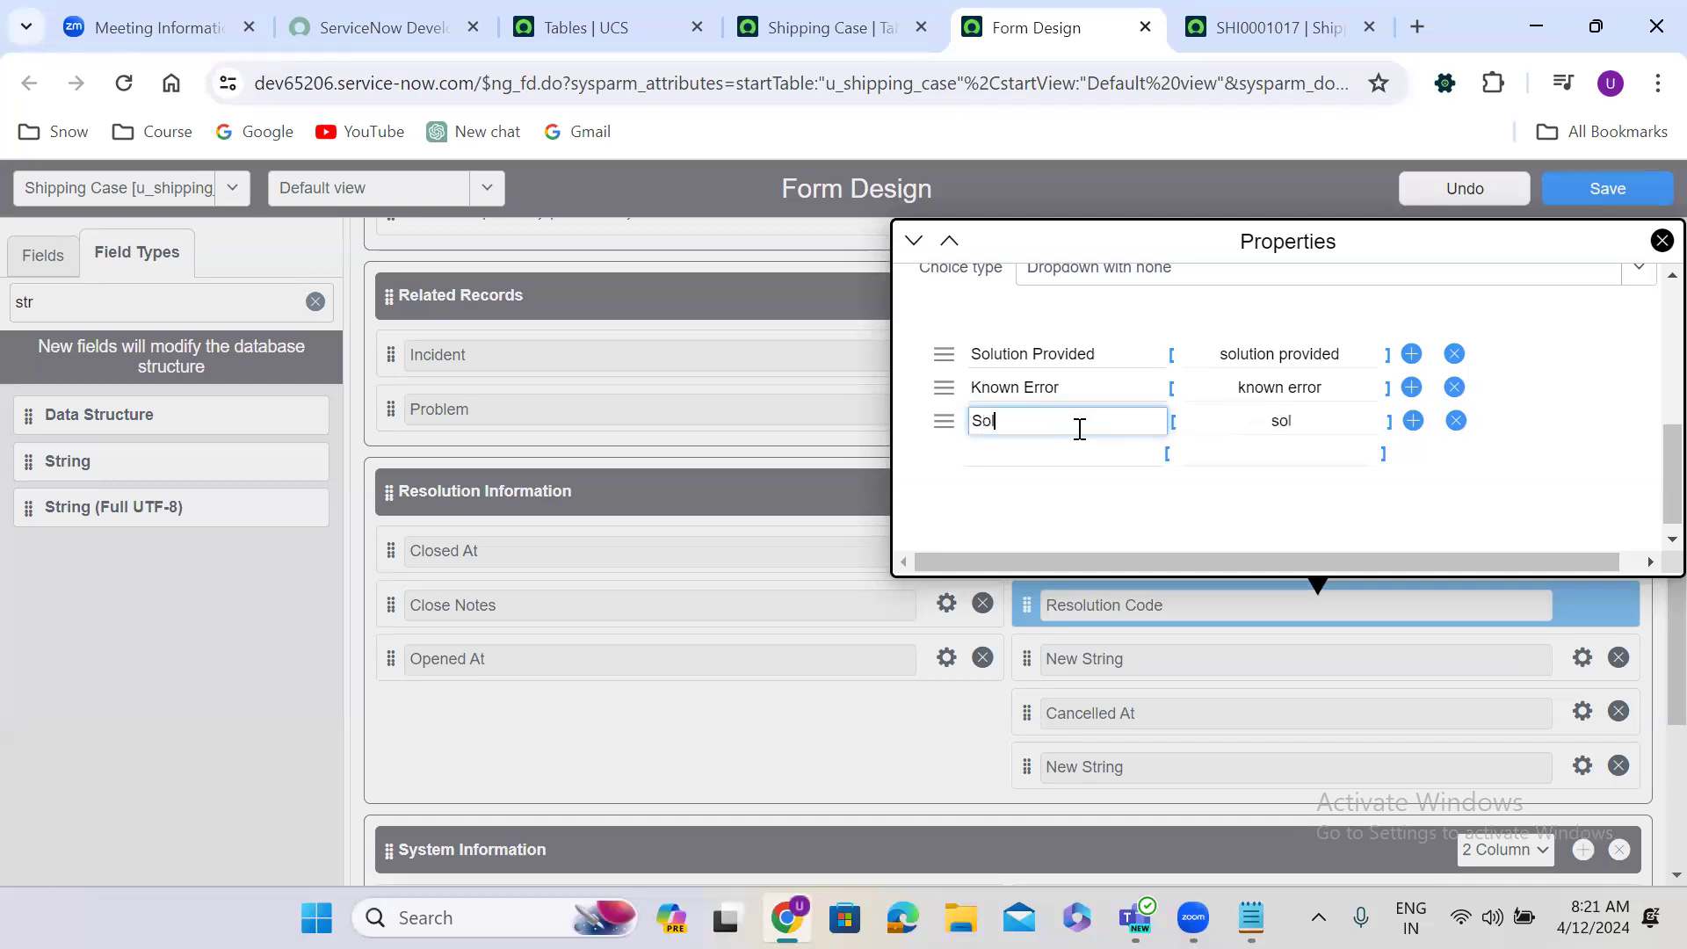
{"action": "type", "text": "ved by Caller"}
Add two more choices to the Resolution Code field: Solved by problem and Solved by Change Request.
{"action": "left_click", "coordinate": [1029, 450]}
{"action": "type", "text": "Solv"}
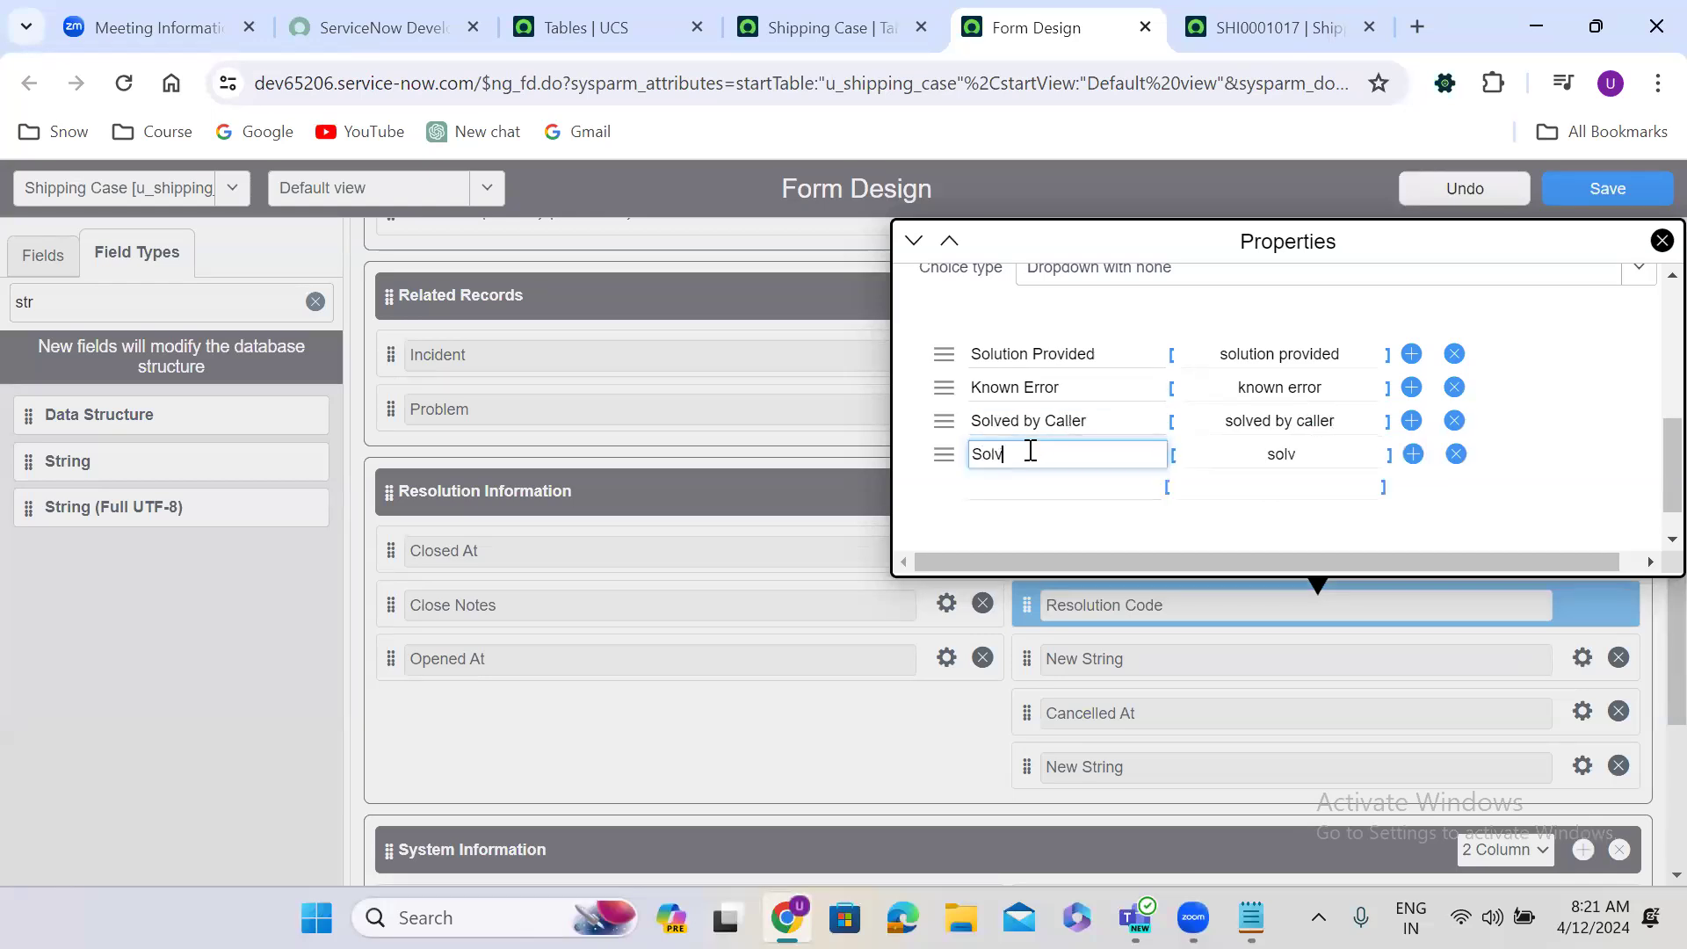
{"action": "type", "text": "ed by problem"}
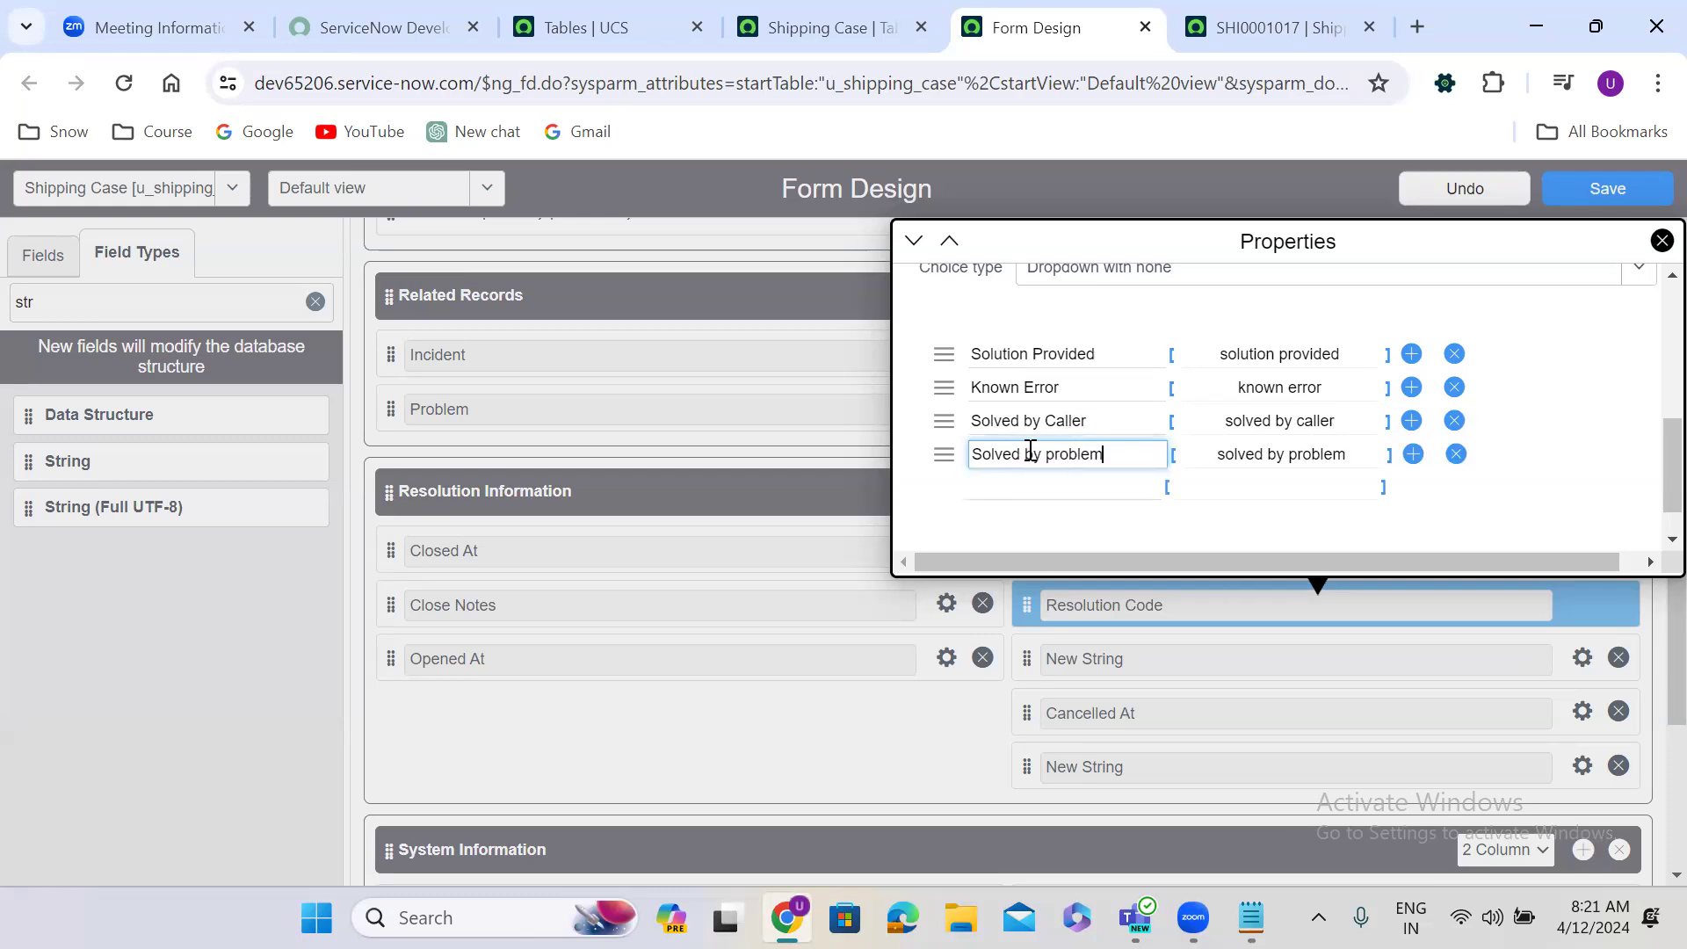
{"action": "left_click", "coordinate": [1008, 485]}
{"action": "type", "text": "Solved by Chan"}
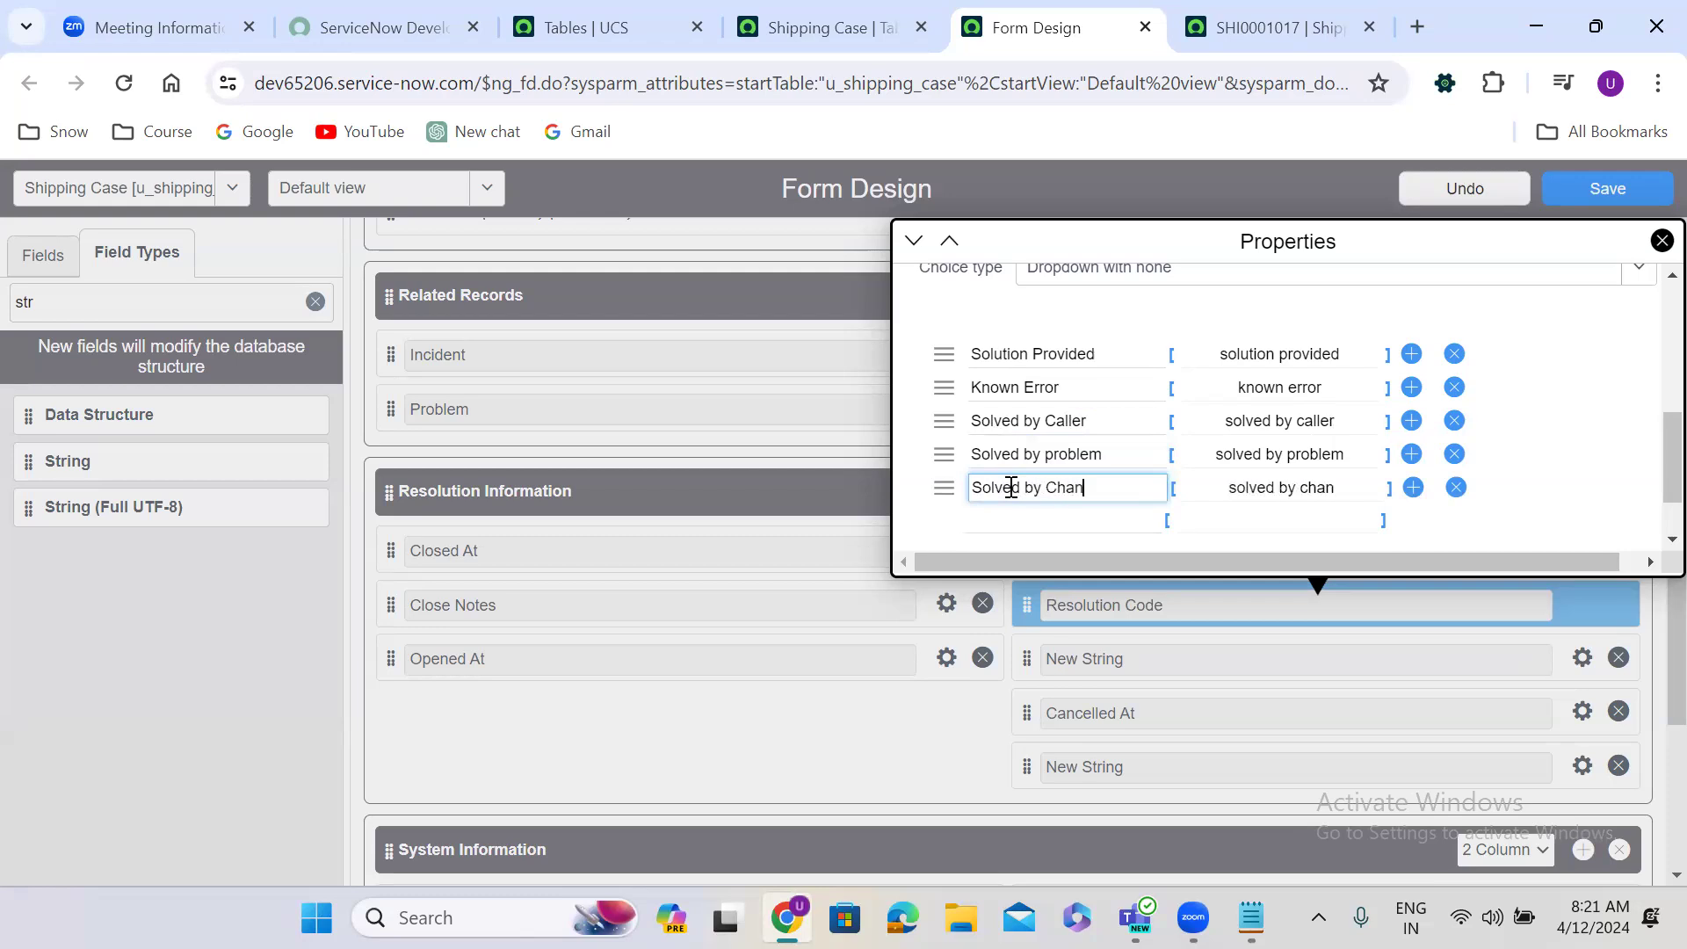
{"action": "type", "text": "ge Request"}
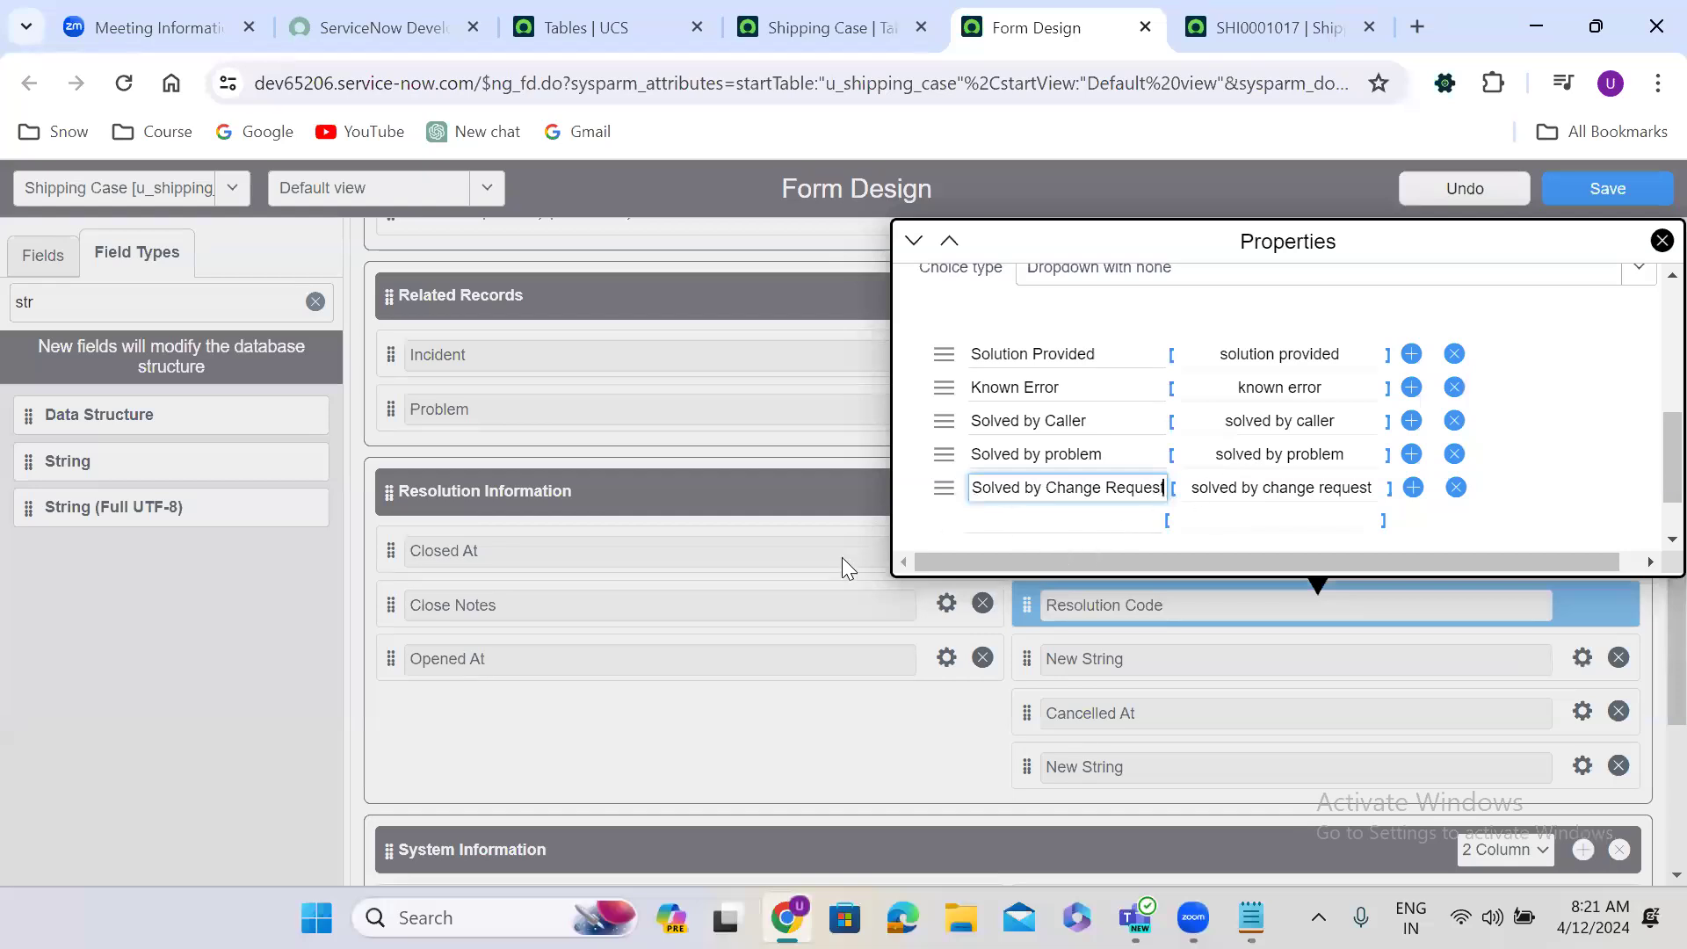
{"action": "left_click", "coordinate": [807, 576]}
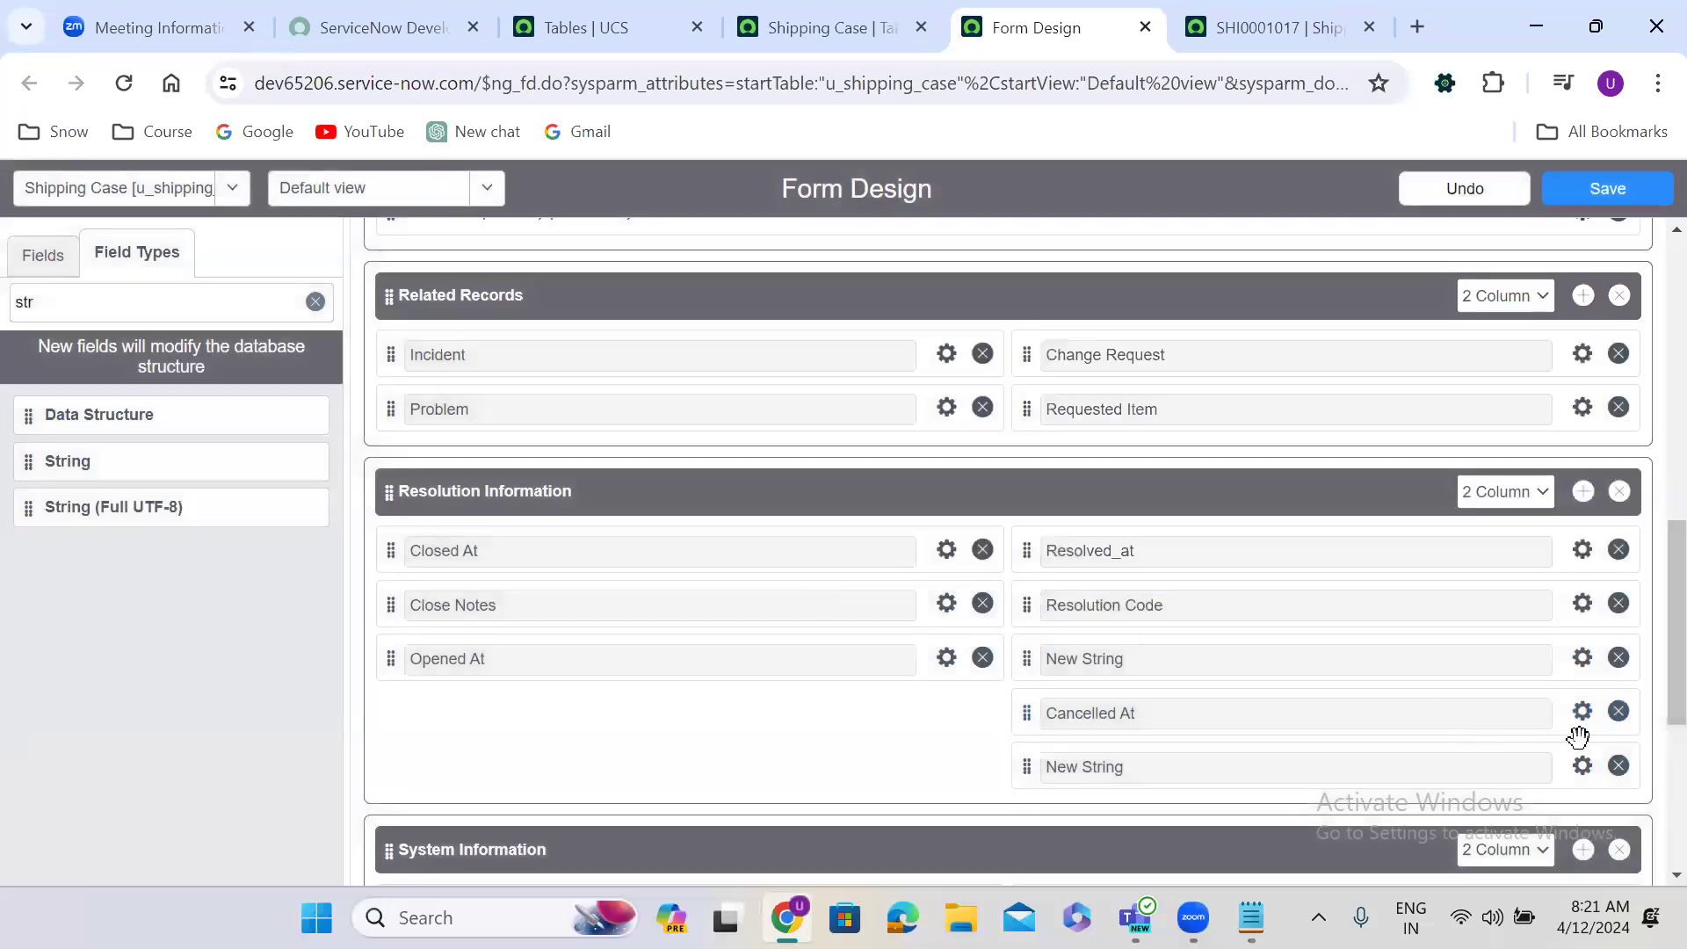
Label the new String field above Cancelled At Resolution Notes, name it u_resolution_notes and set its max length to 1000.
{"action": "left_click", "coordinate": [1582, 659]}
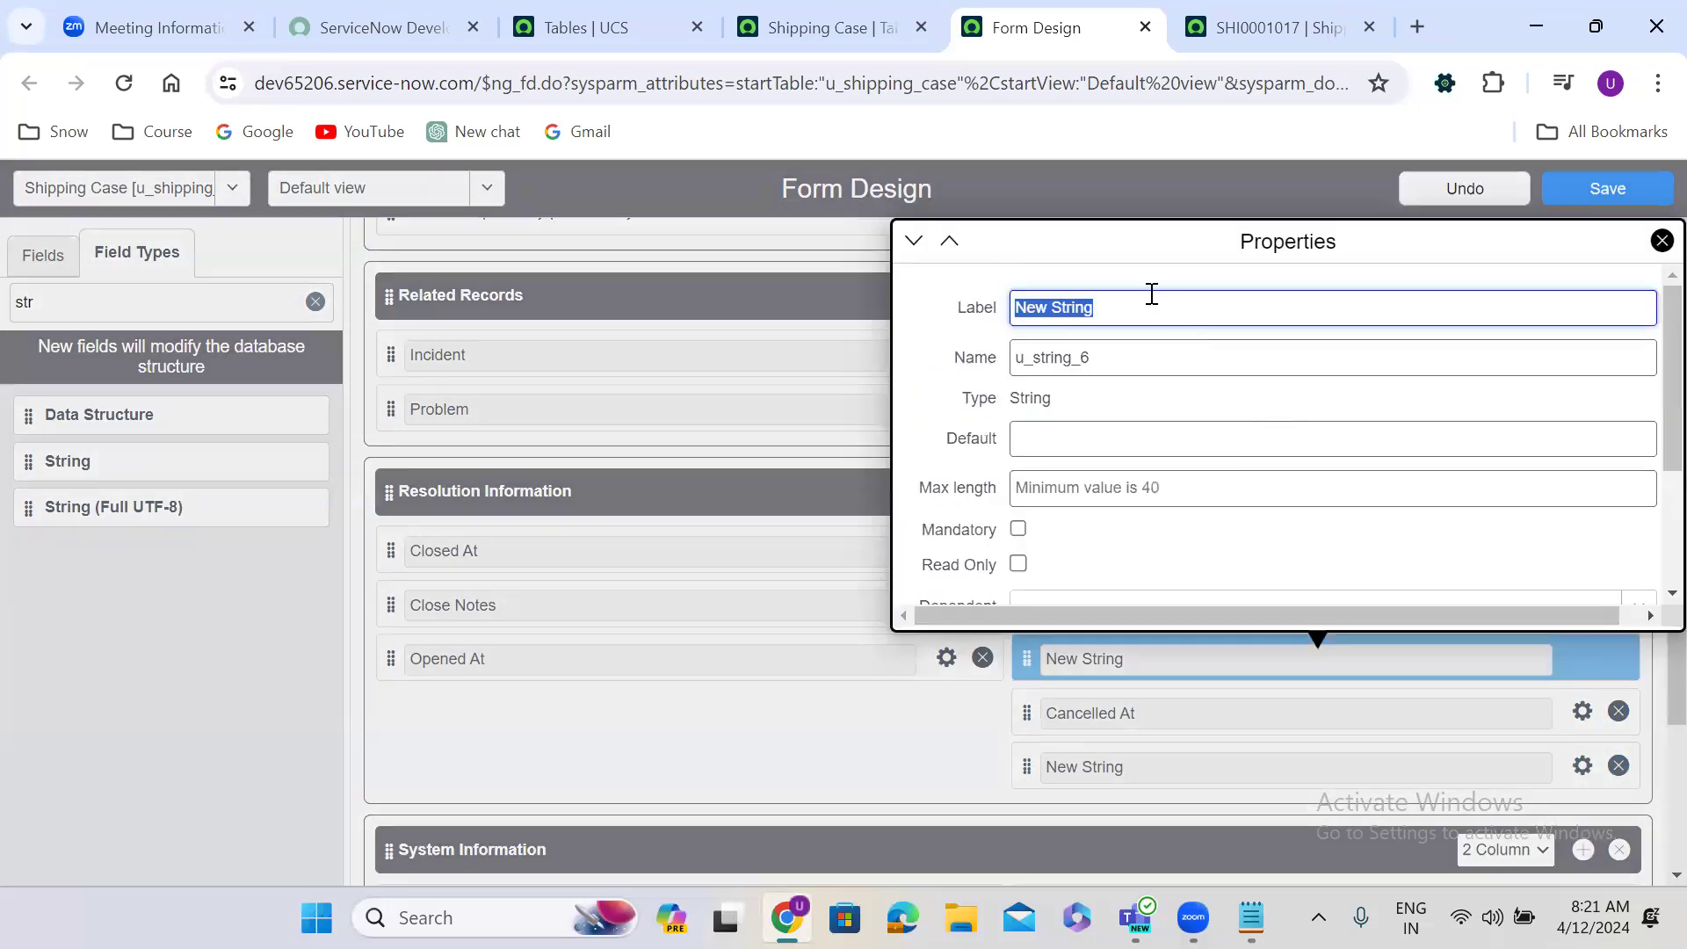
{"action": "type", "text": "Resol"}
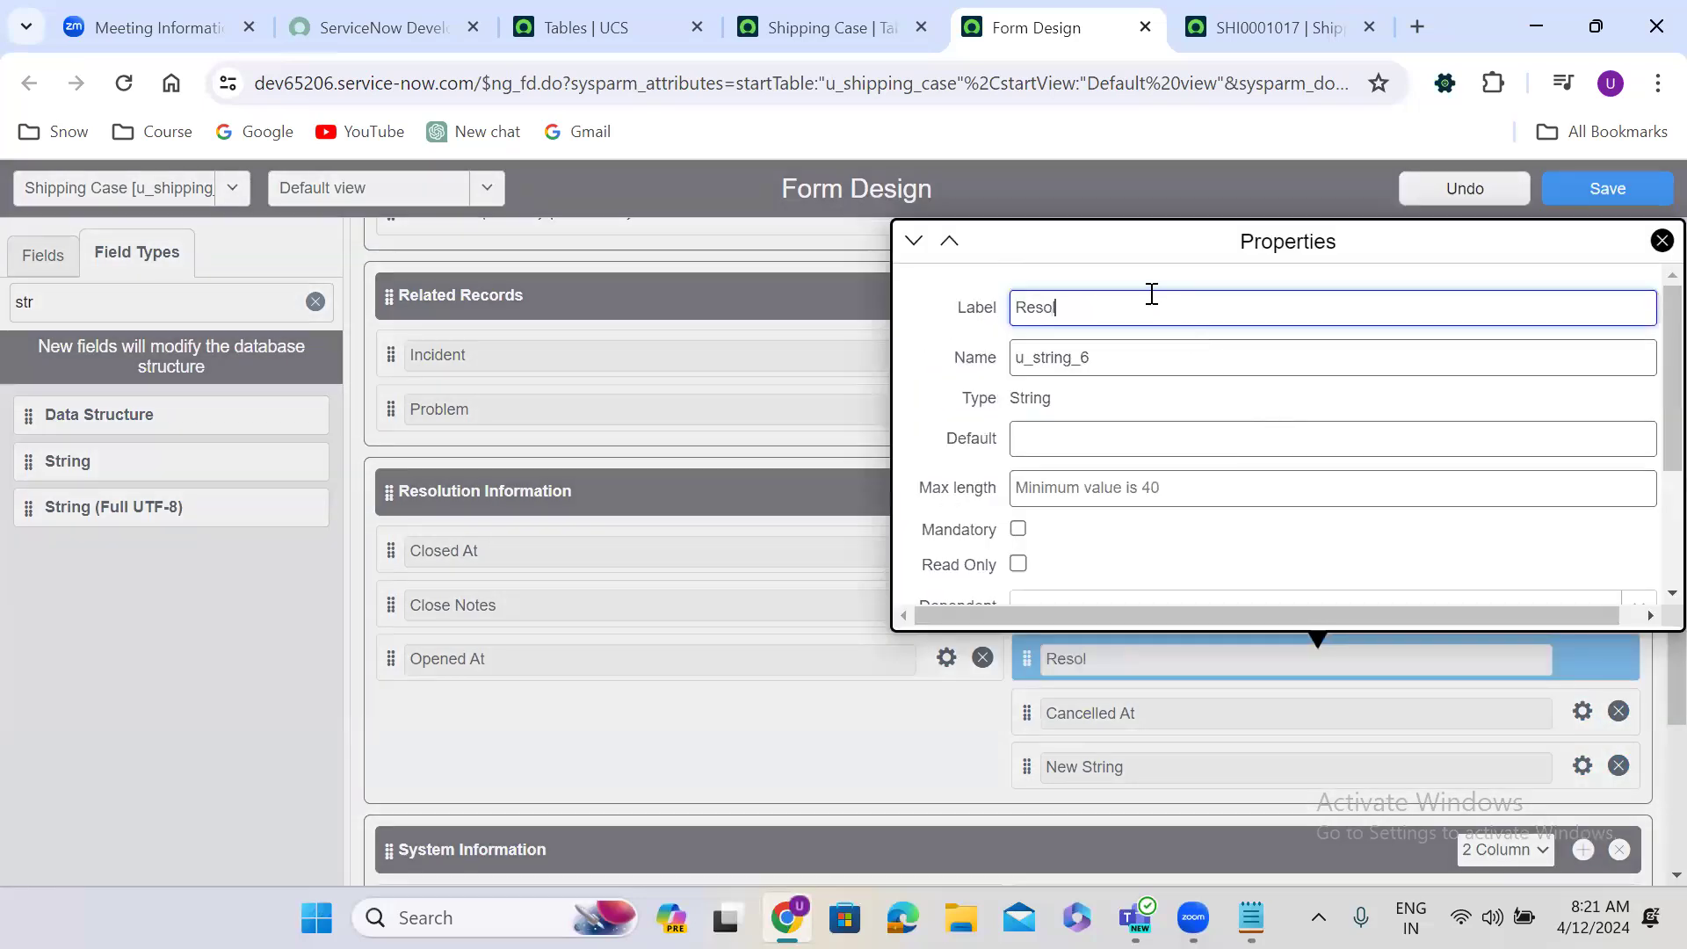
{"action": "type", "text": "Co"}
{"action": "key", "text": "BackSpace"}
{"action": "key", "text": "BackSpace"}
{"action": "type", "text": "Notes"}
{"action": "double_click", "coordinate": [1083, 360]}
{"action": "type", "text": "u_"}
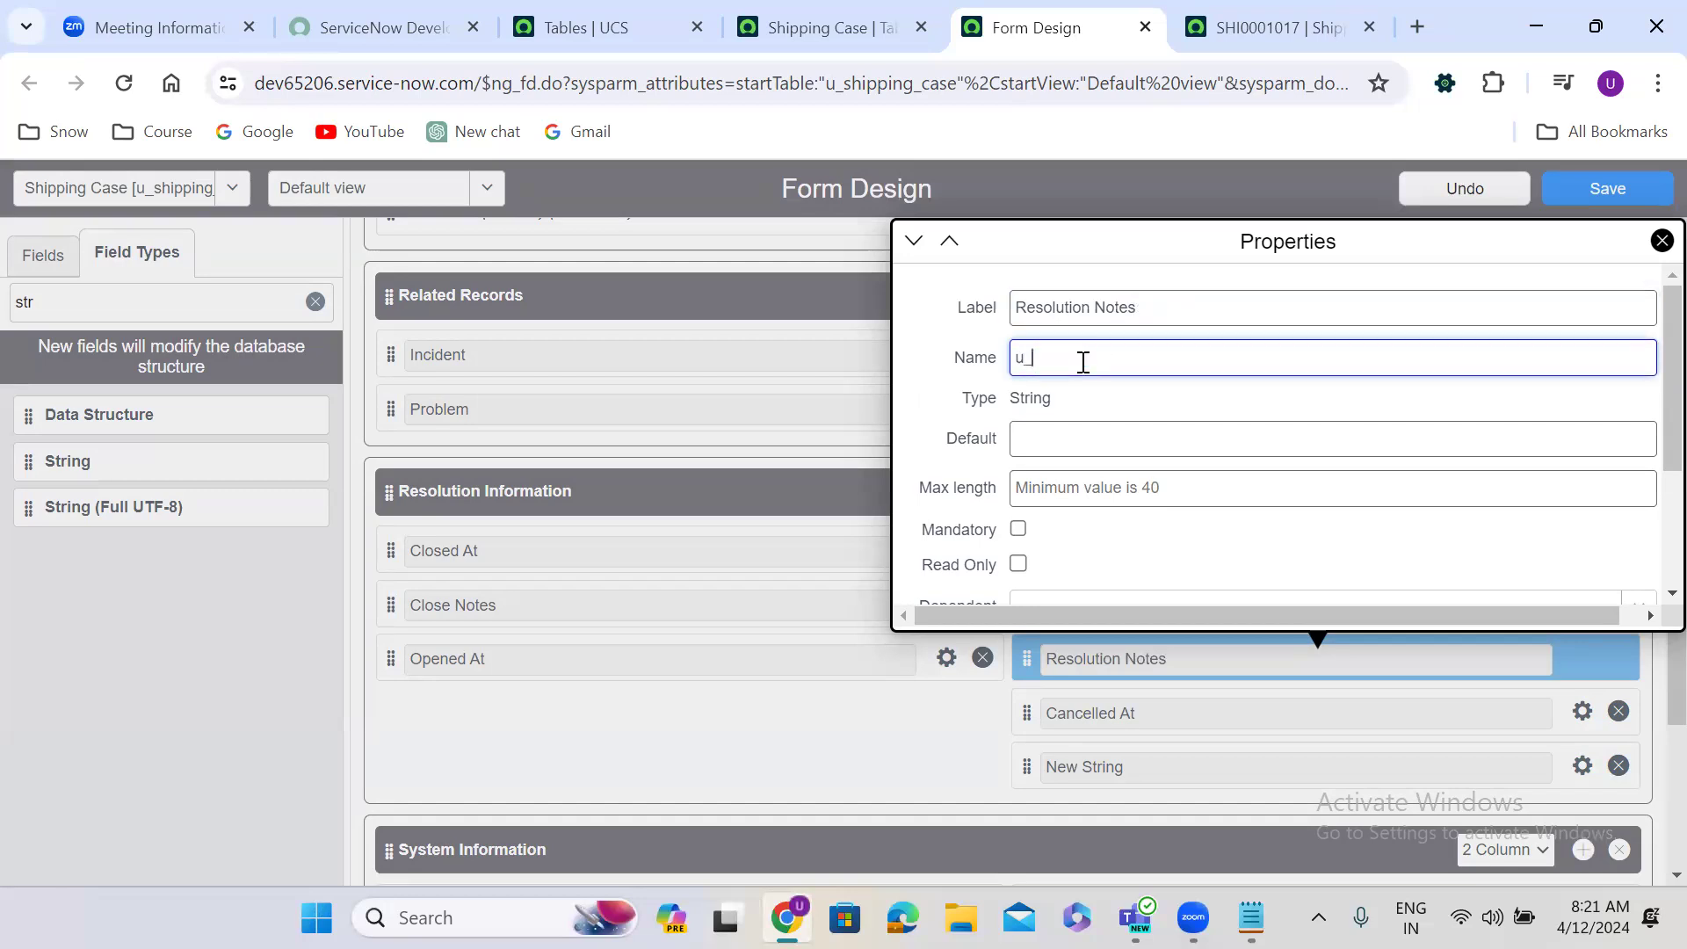
{"action": "type", "text": "resolution_notes"}
{"action": "left_click", "coordinate": [1112, 493]}
{"action": "type", "text": "1000"}
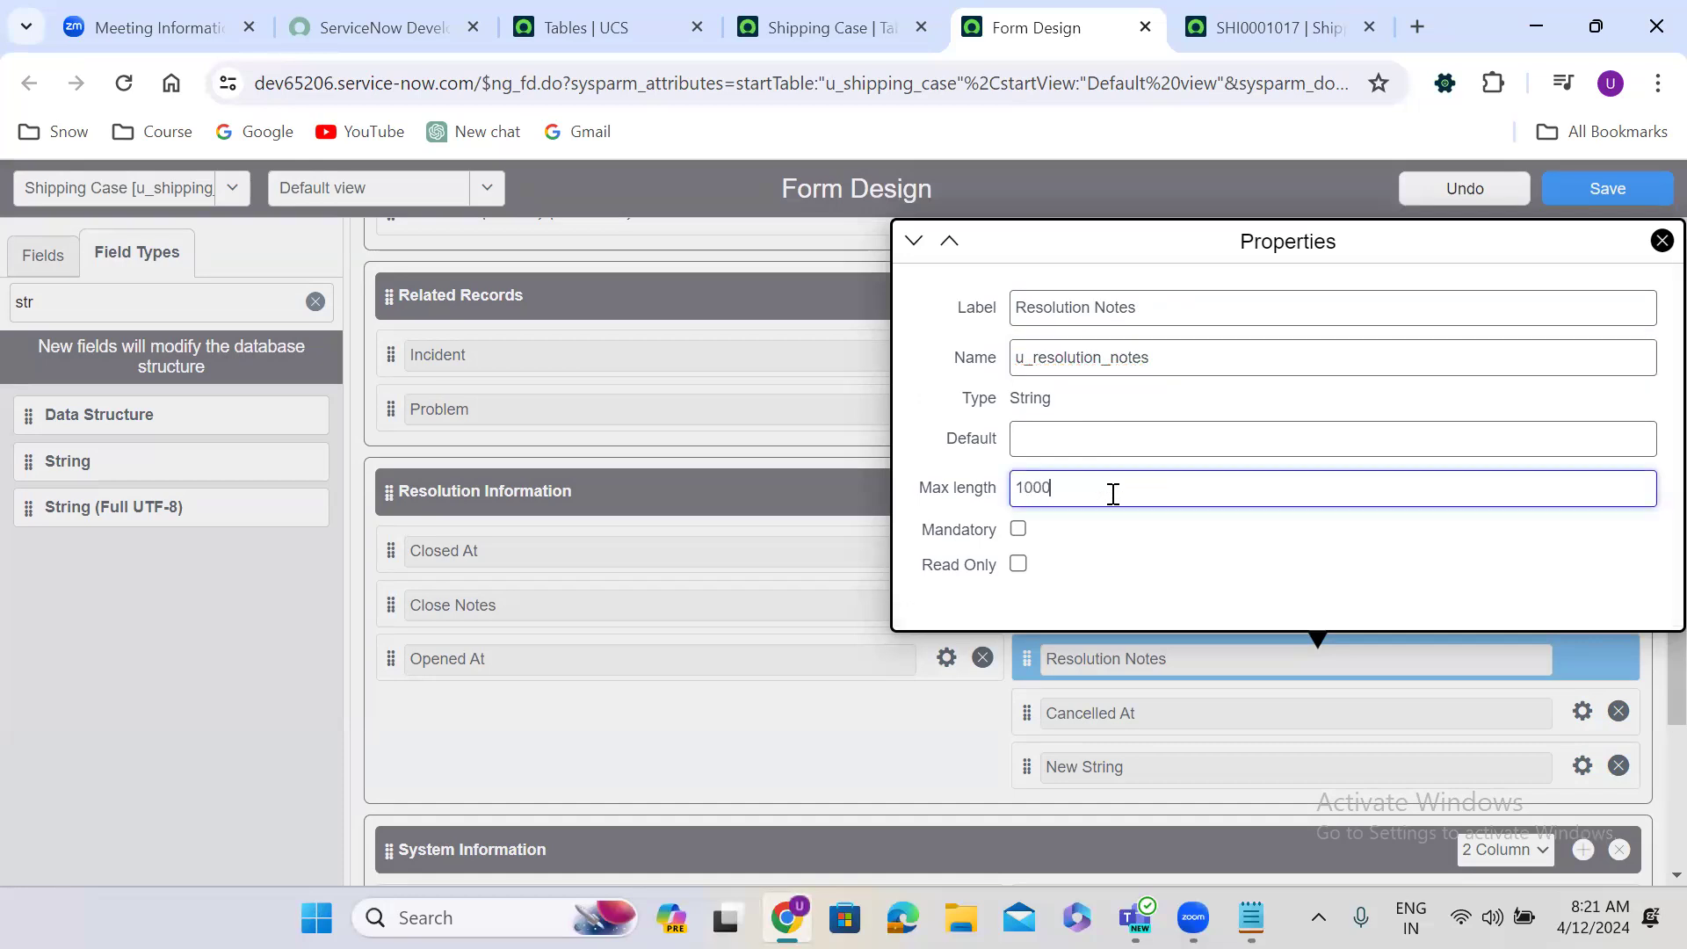
{"action": "left_click", "coordinate": [773, 703]}
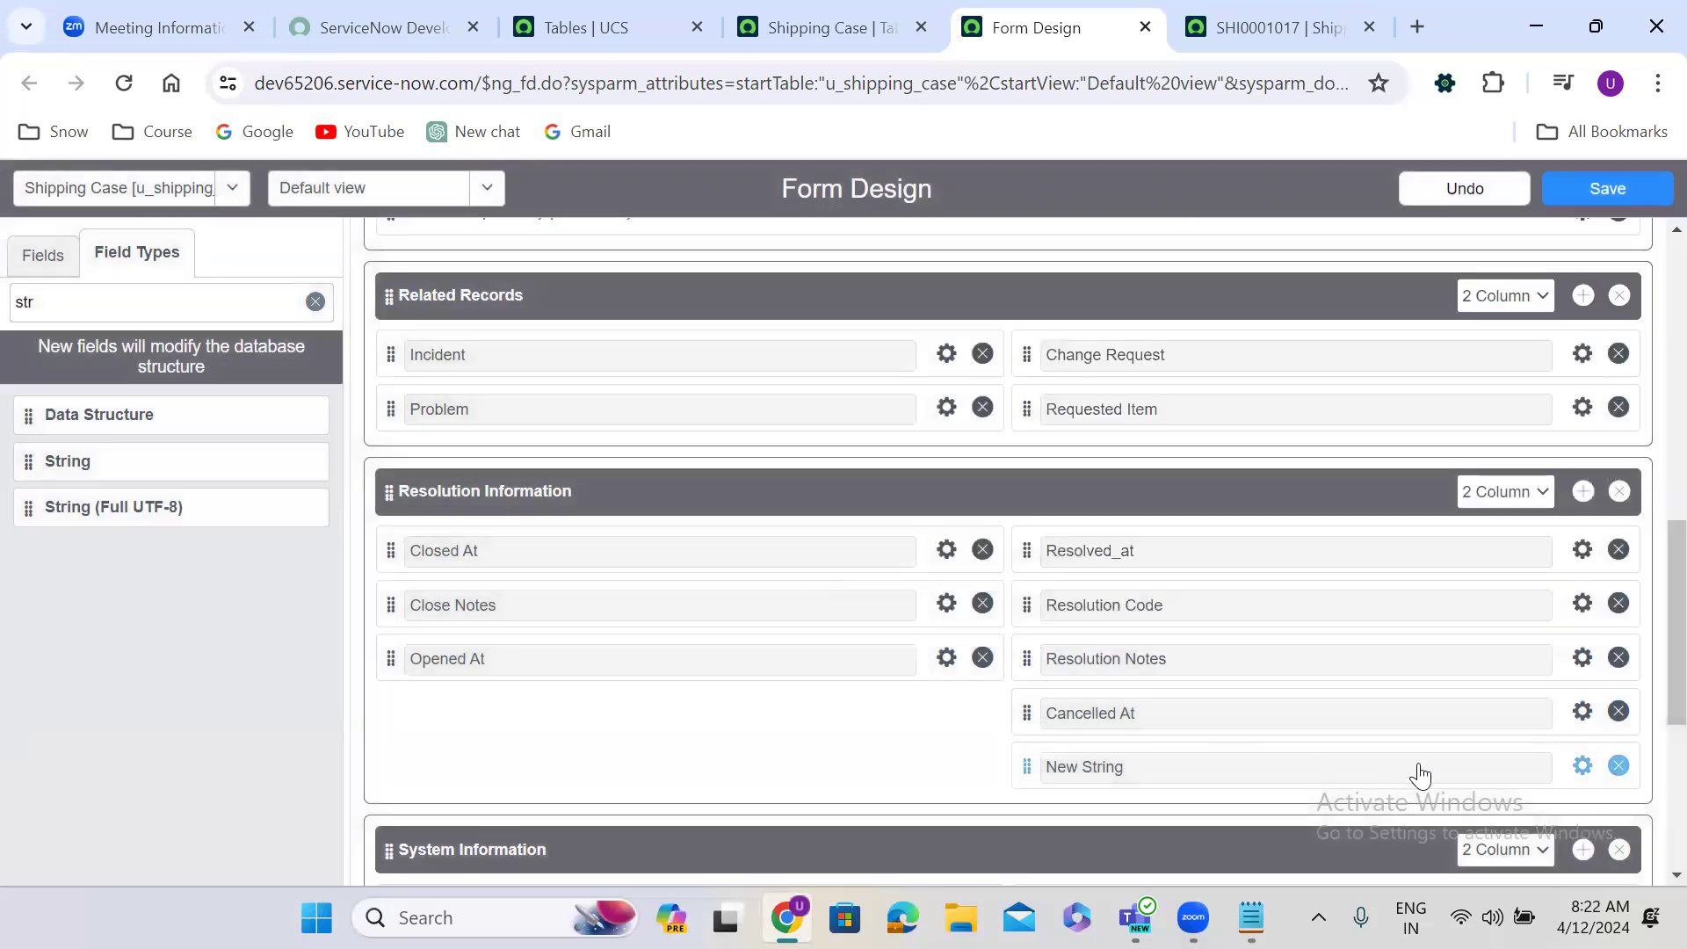
Label the String field below Cancelled At Cancelled Reason, name it u_cancelled_reason with max length 1000, and save the form design.
{"action": "left_click", "coordinate": [1581, 765]}
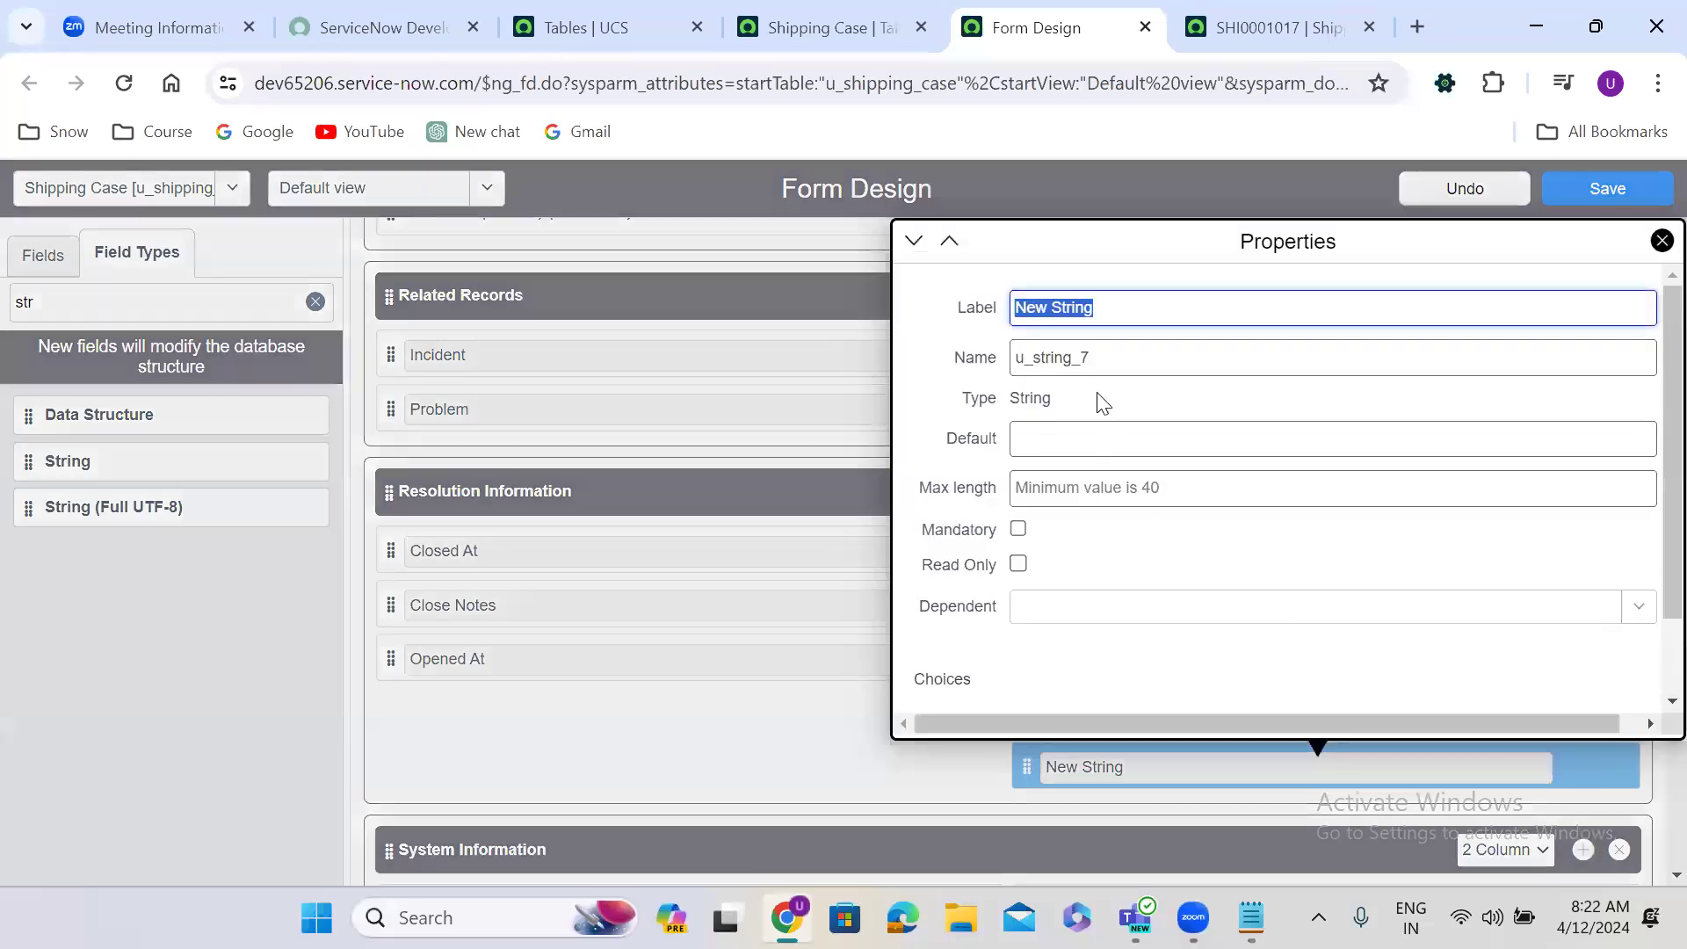
{"action": "type", "text": "Res"}
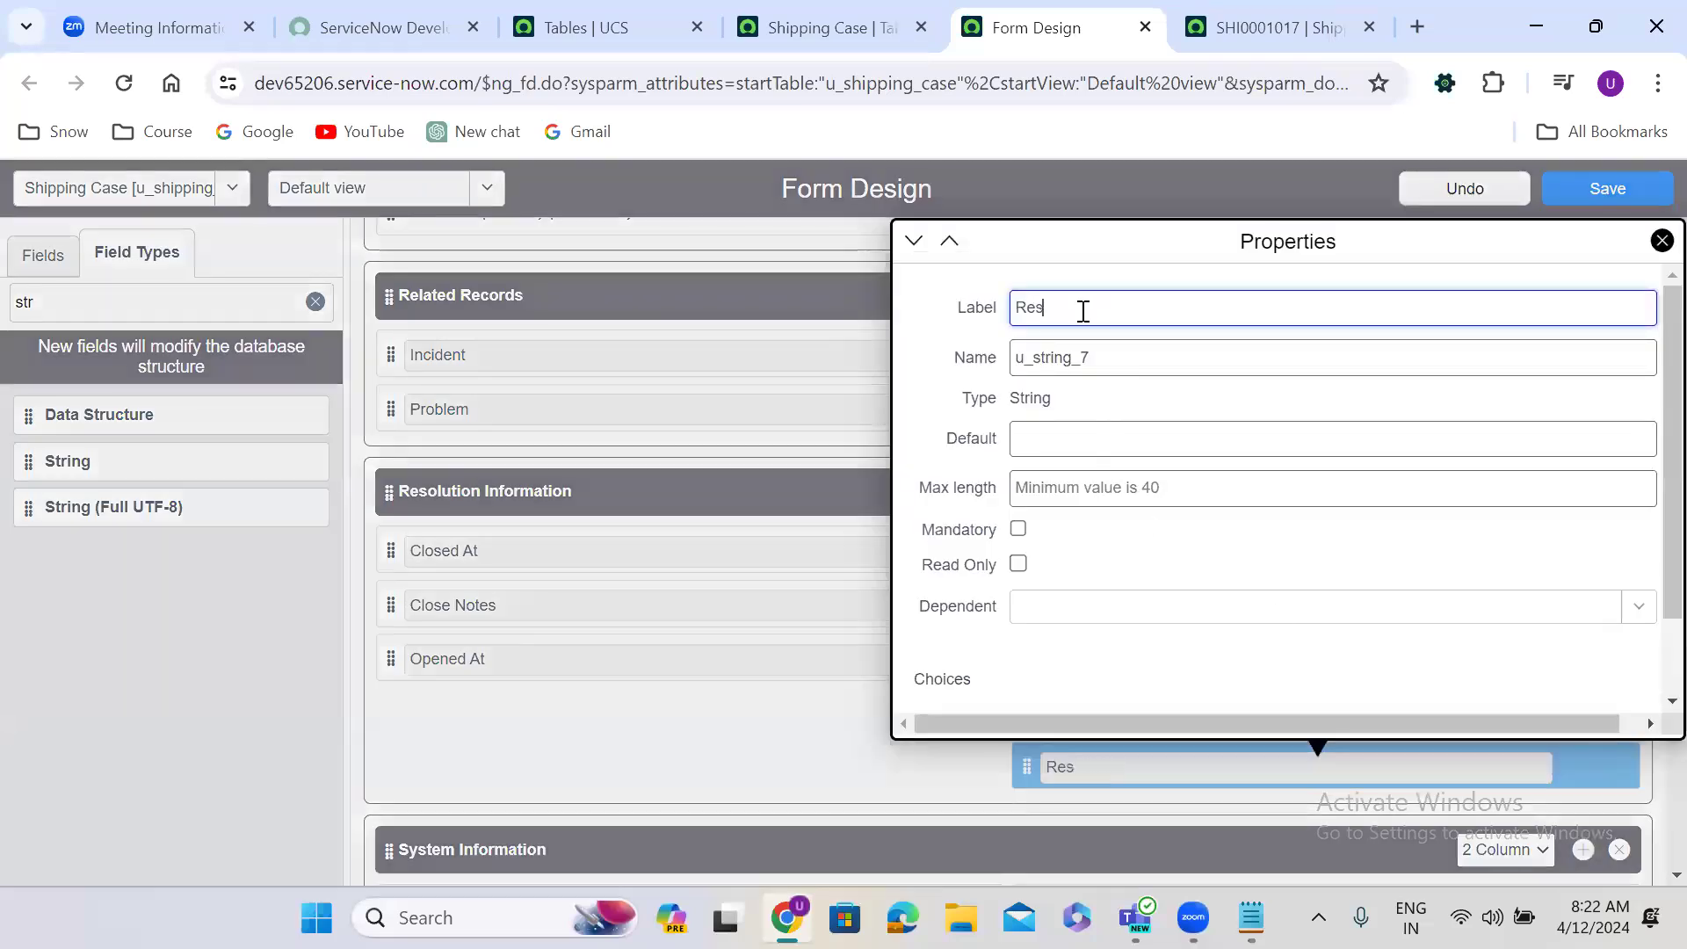
{"action": "key", "text": "BackSpace"}
{"action": "key", "text": "BackSpace"}
{"action": "key", "text": "BackSpace"}
{"action": "type", "text": "C"}
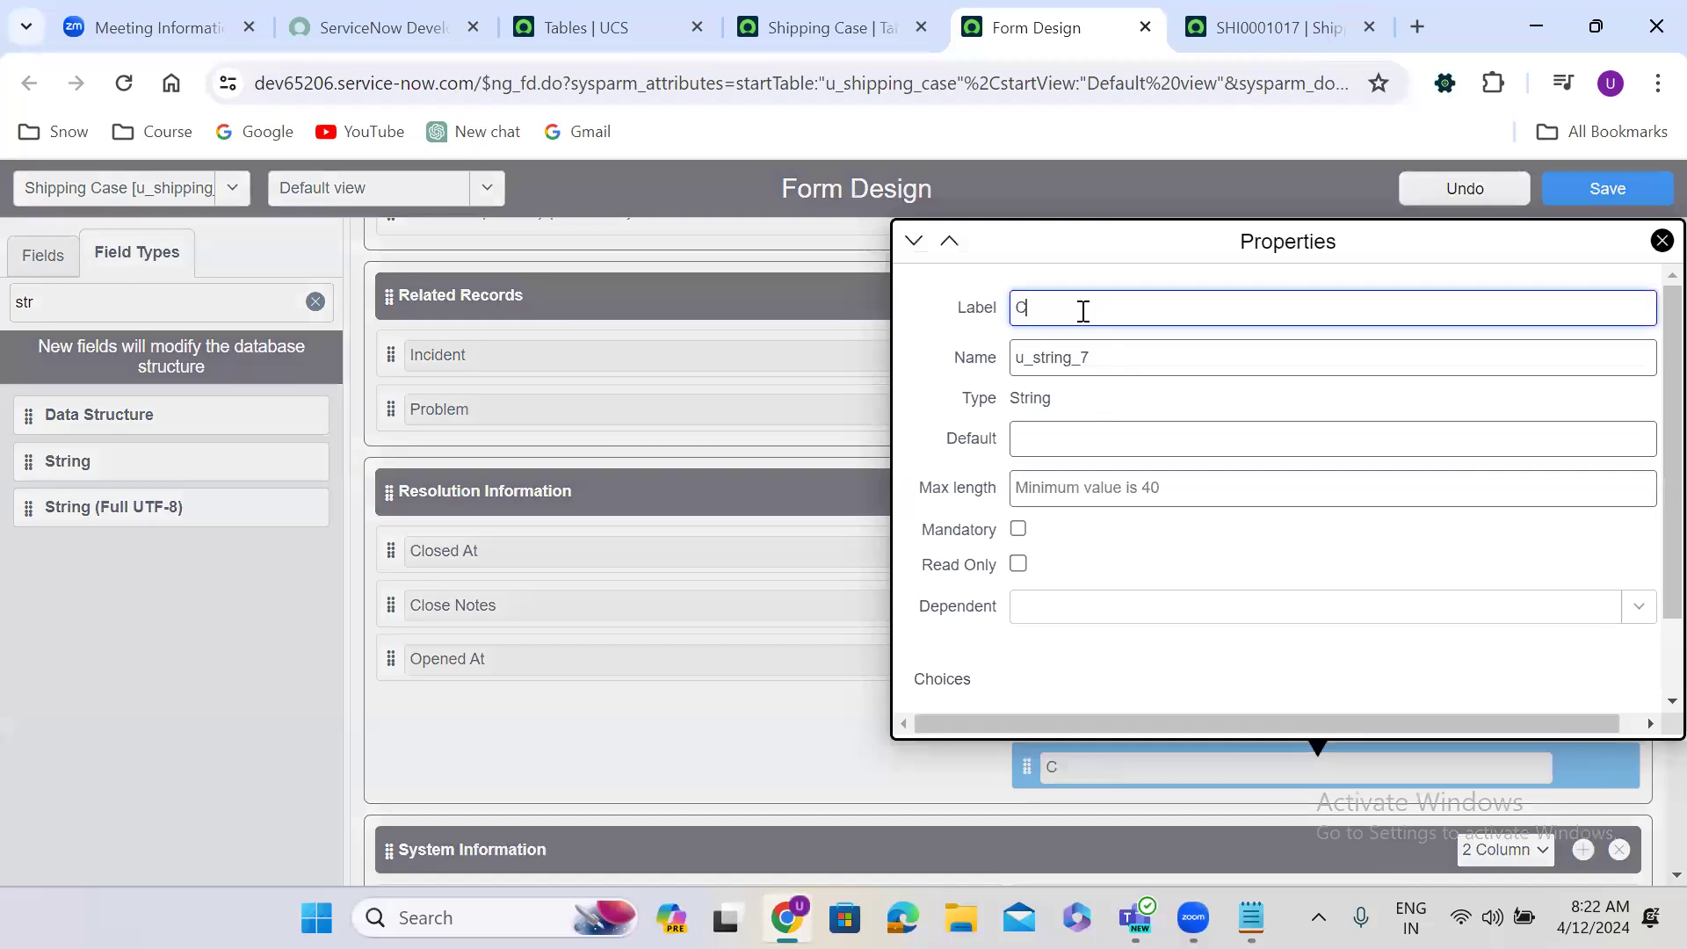
{"action": "type", "text": "ancelled Reason"}
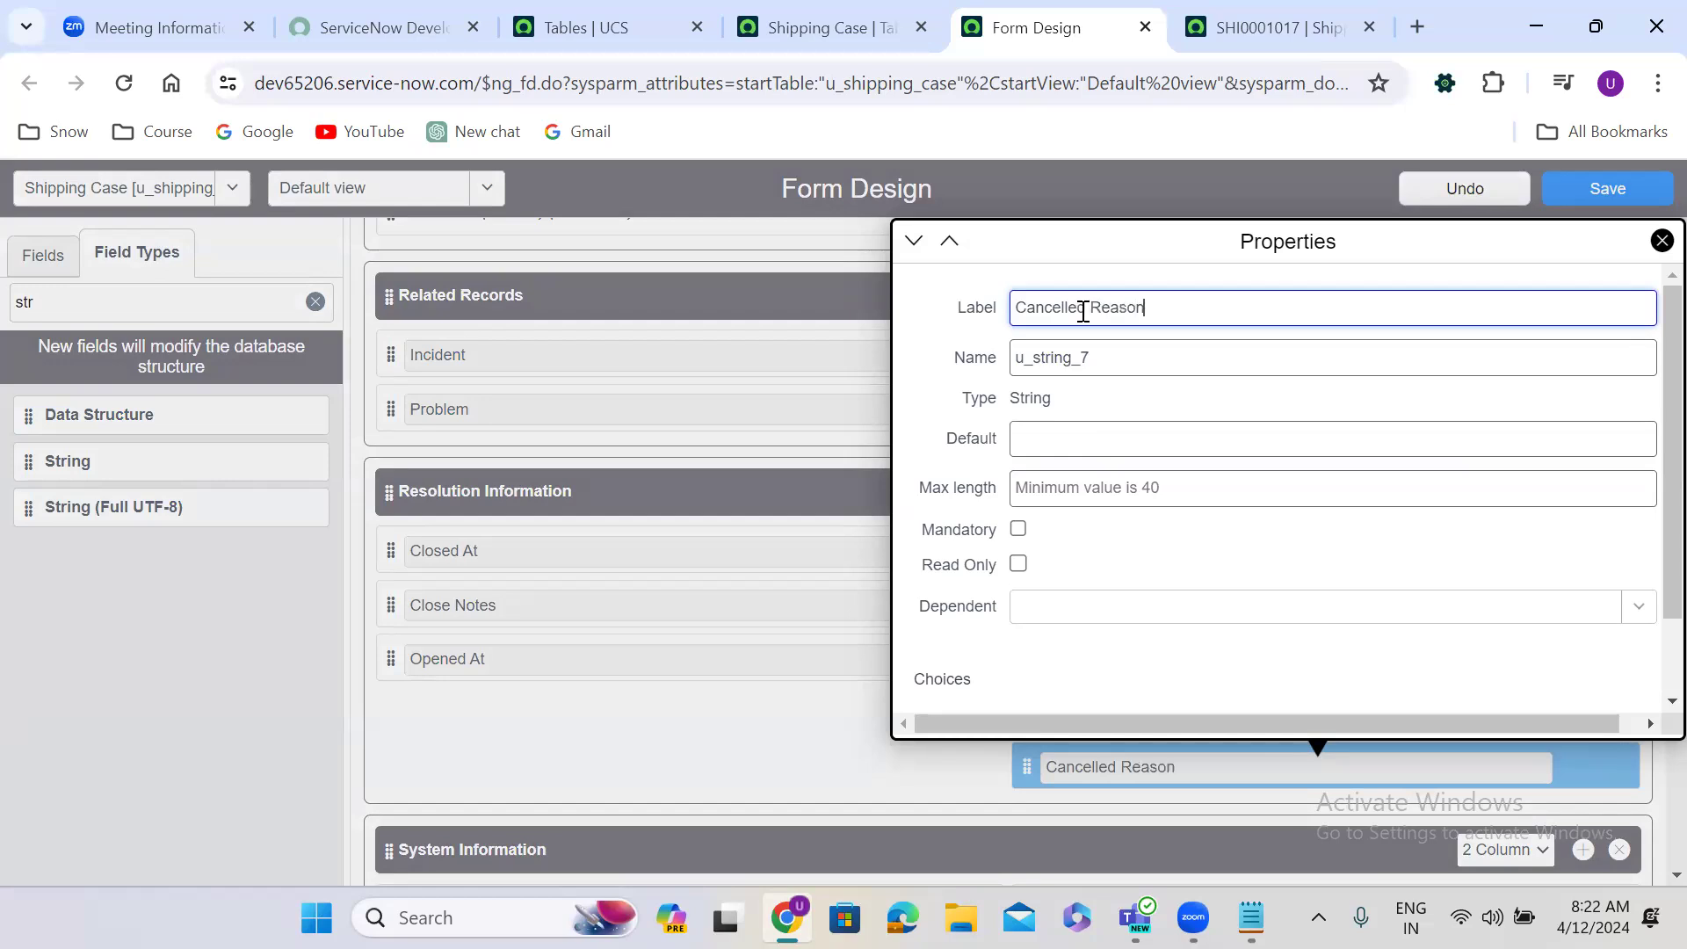
{"action": "double_click", "coordinate": [1082, 360]}
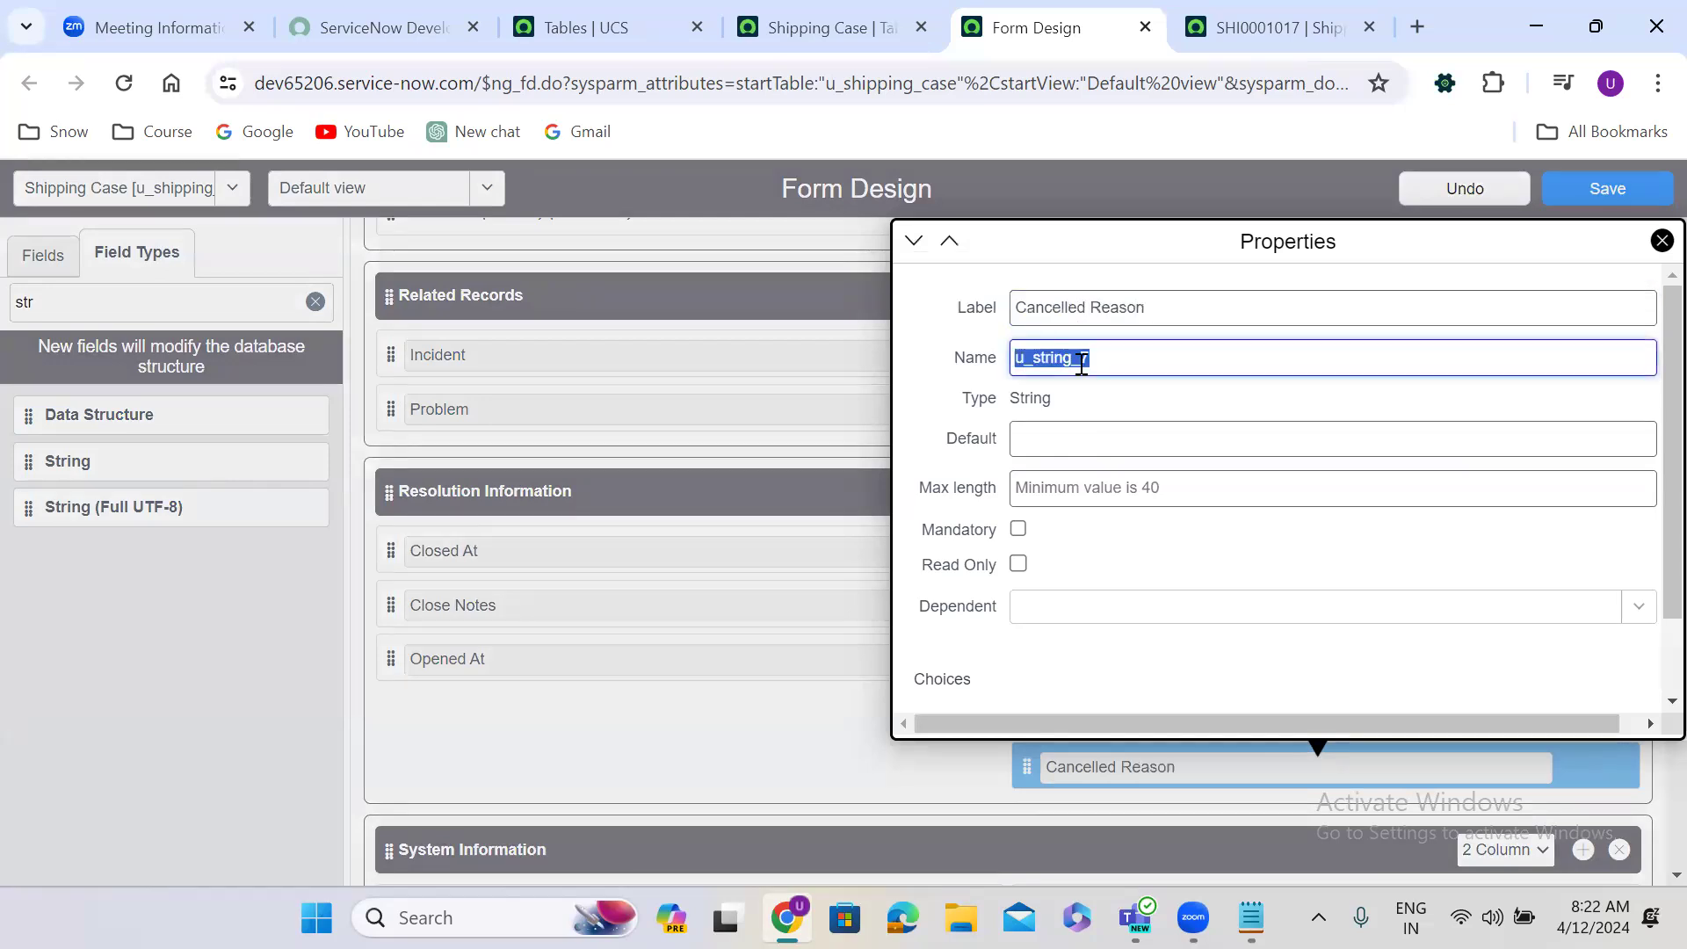
{"action": "type", "text": "u_ca"}
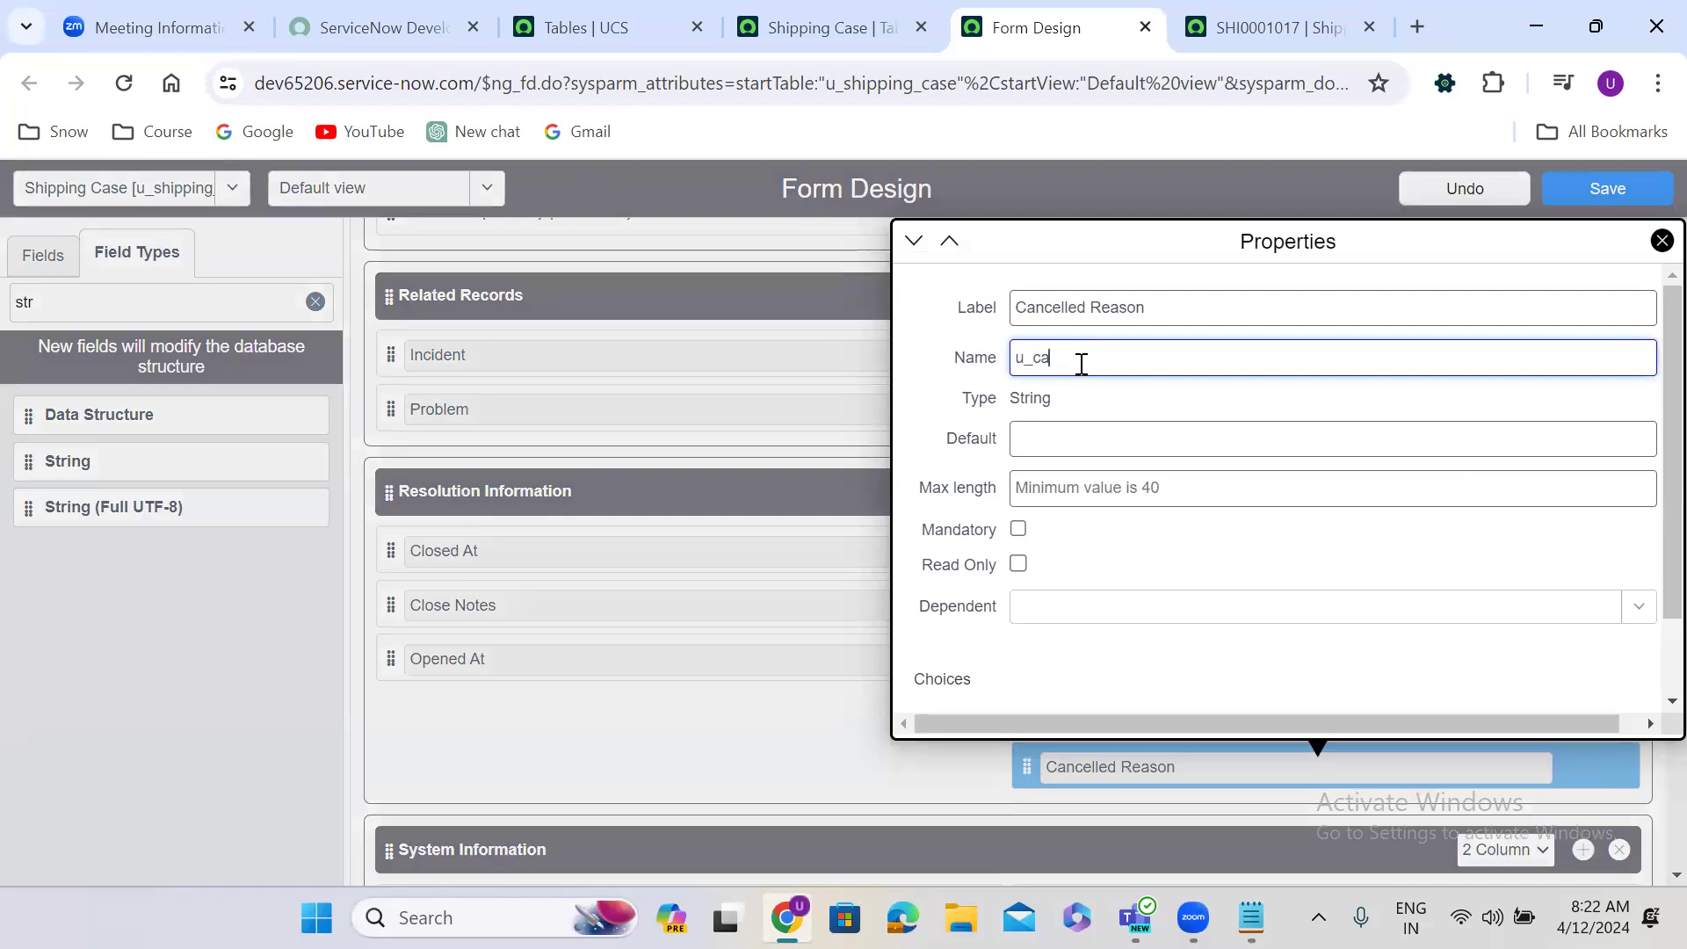
{"action": "type", "text": "ndelled_reason"}
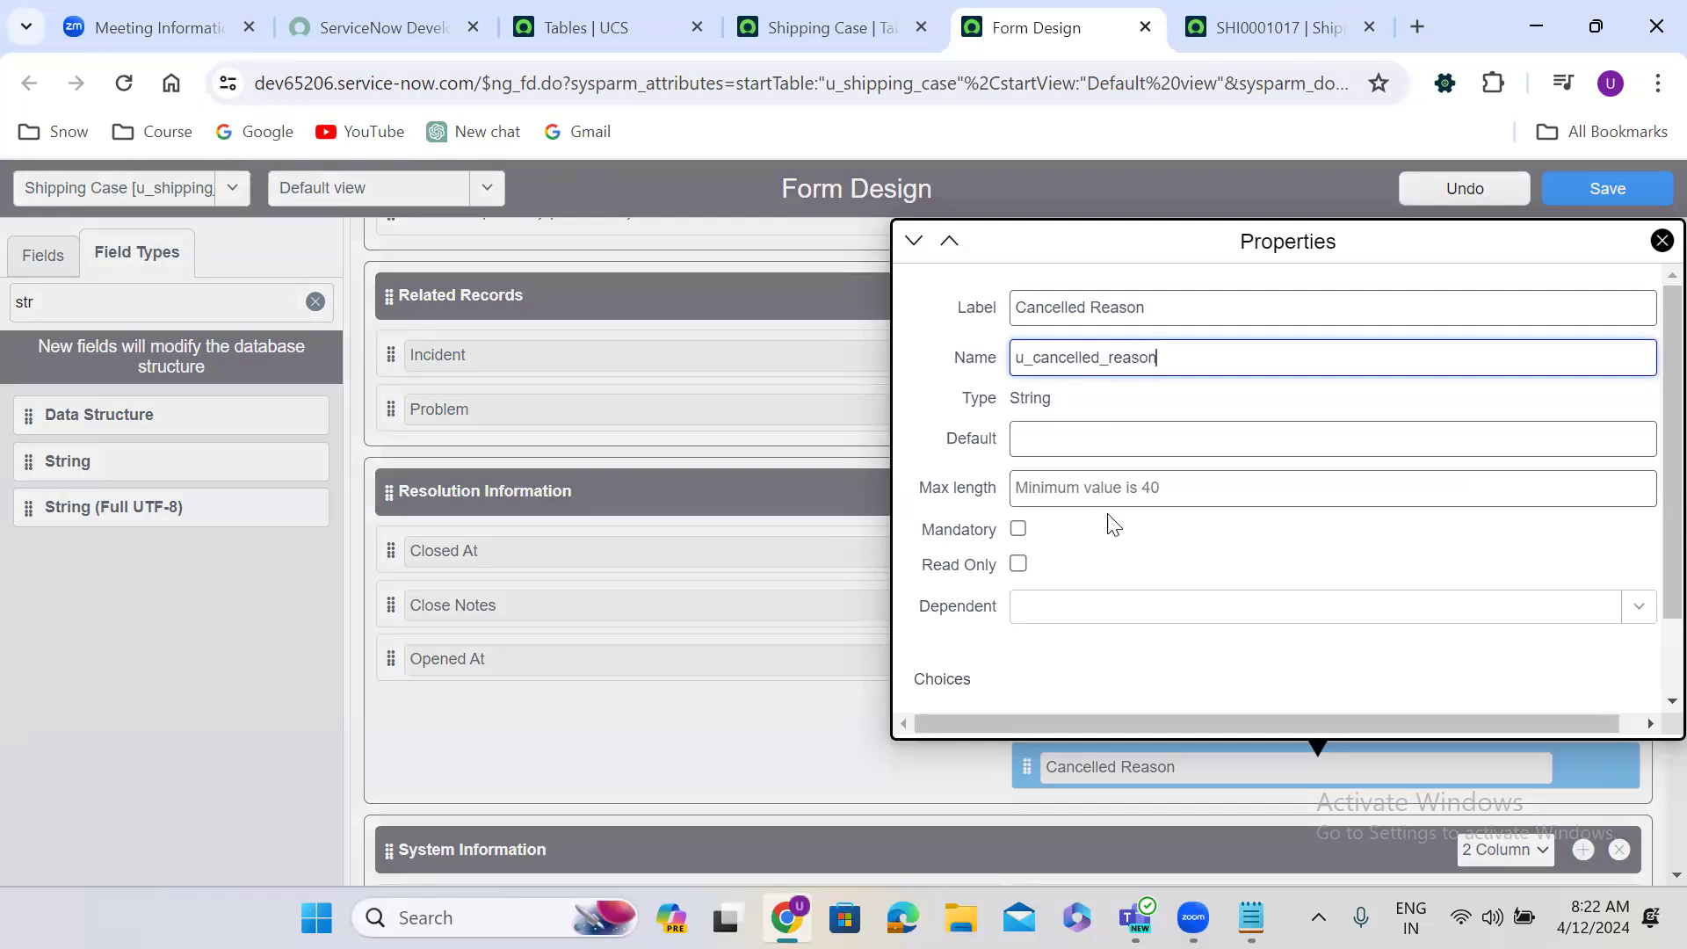
{"action": "left_click", "coordinate": [1100, 497]}
{"action": "type", "text": "1000"}
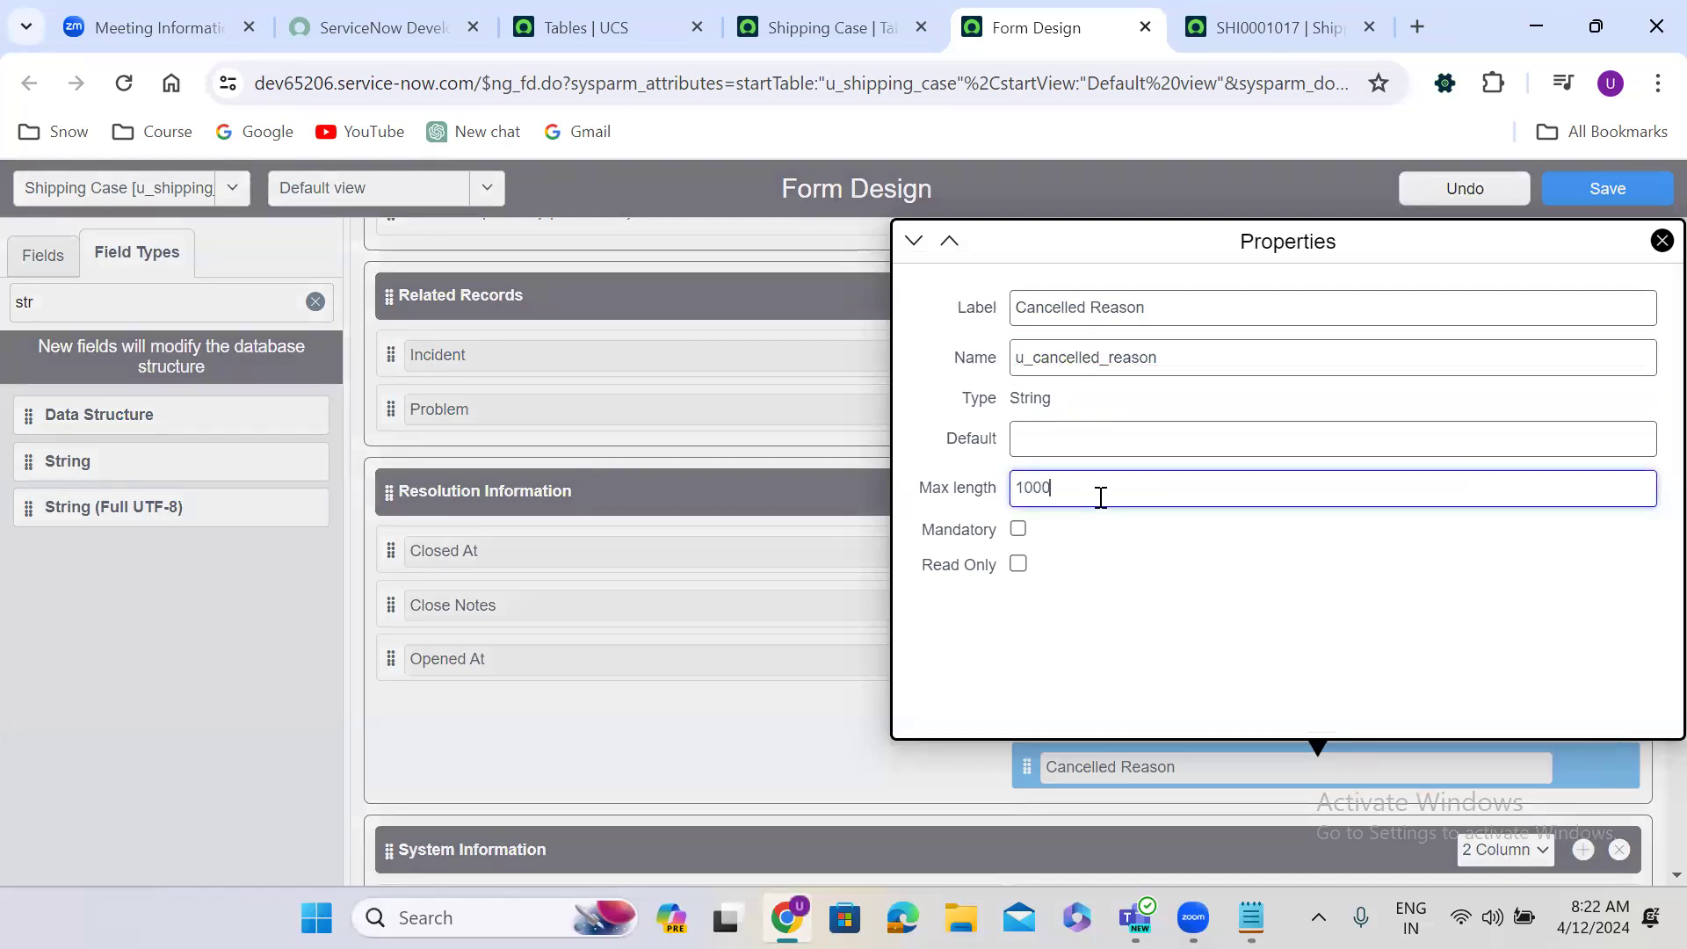
{"action": "left_click", "coordinate": [743, 696]}
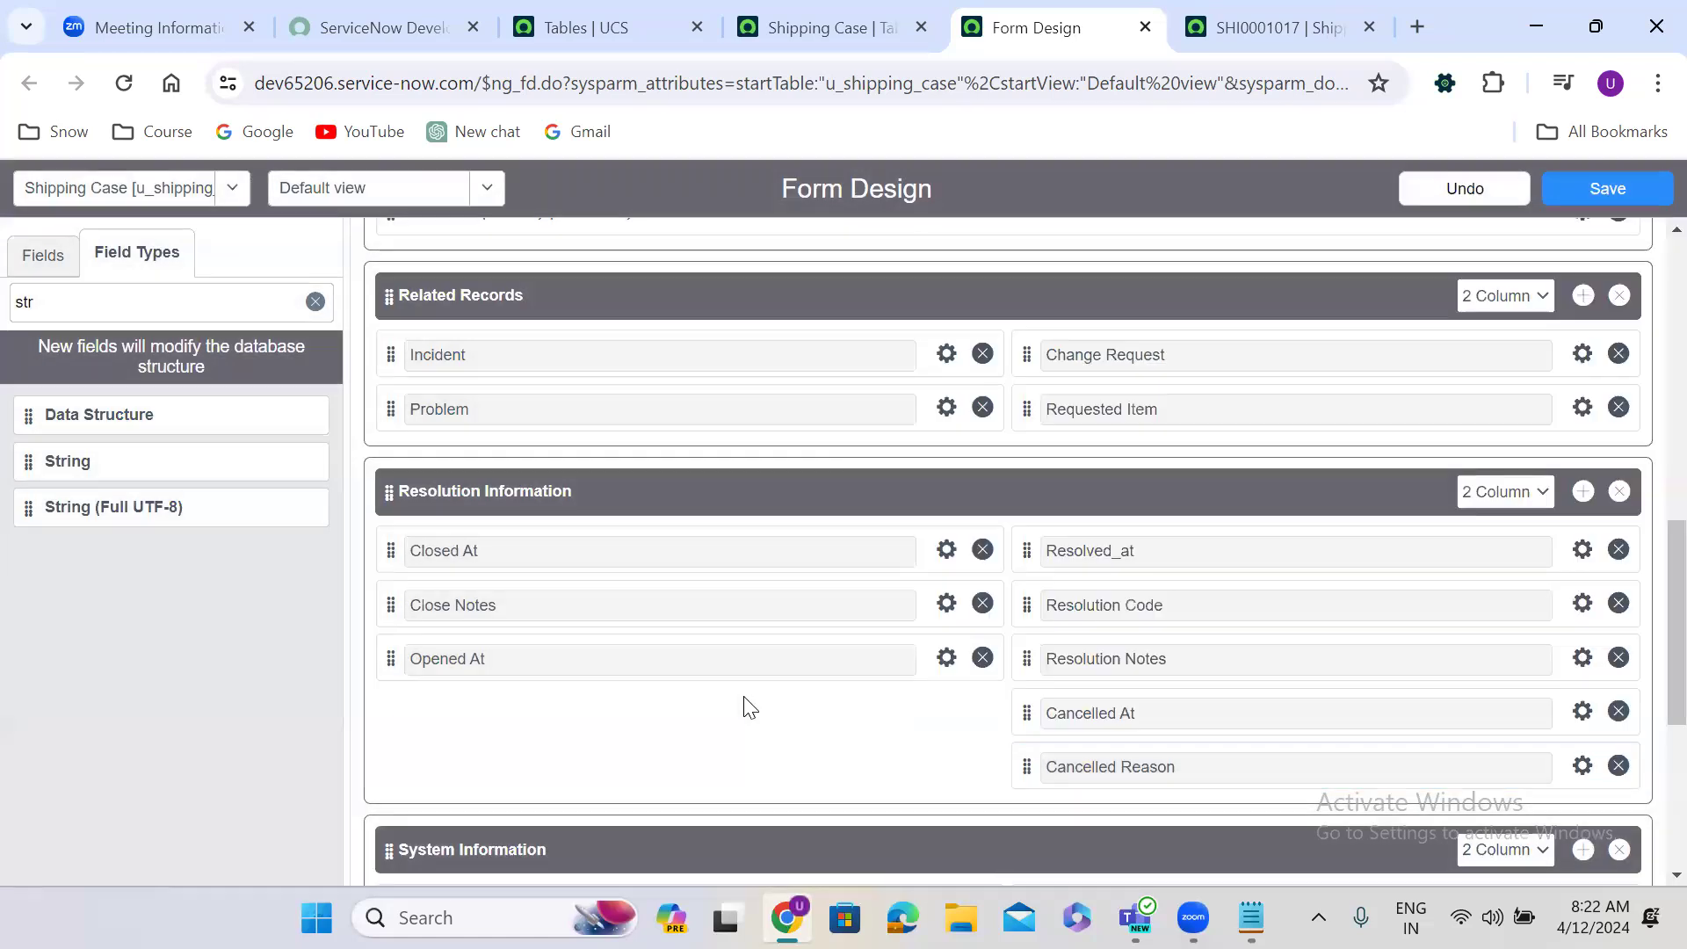
{"action": "left_click", "coordinate": [1613, 186]}
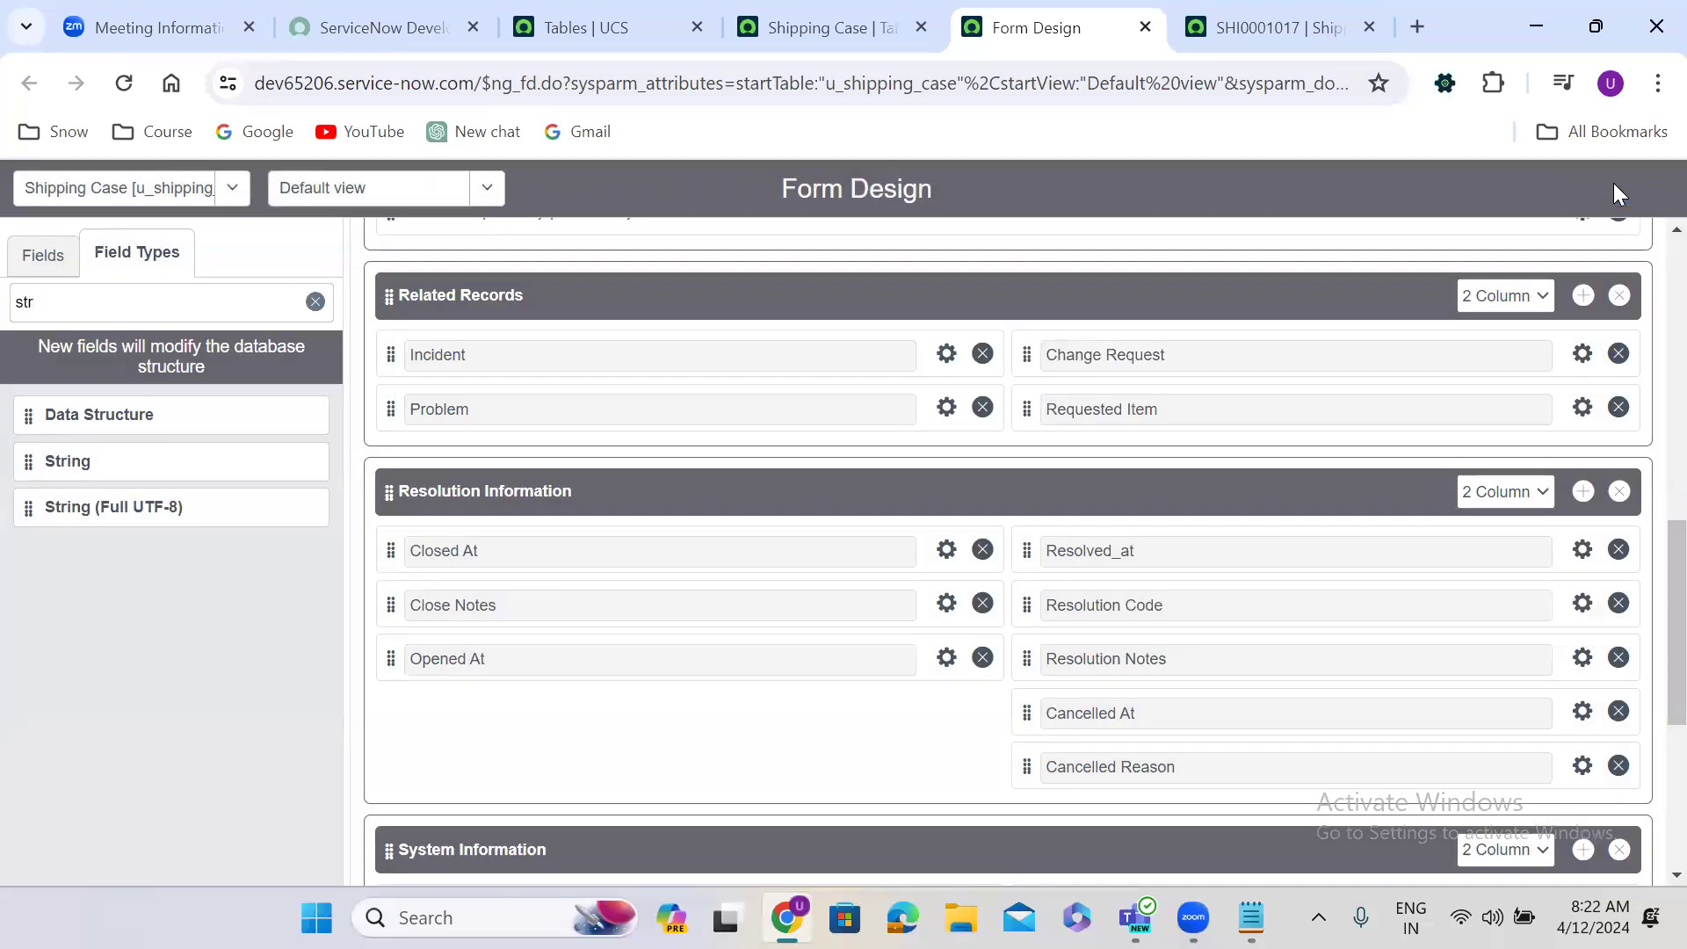
Reload the open Shipping Case record and review its Notes, Related Records, Resolution Information and System Information sections.
{"action": "left_click", "coordinate": [1238, 14]}
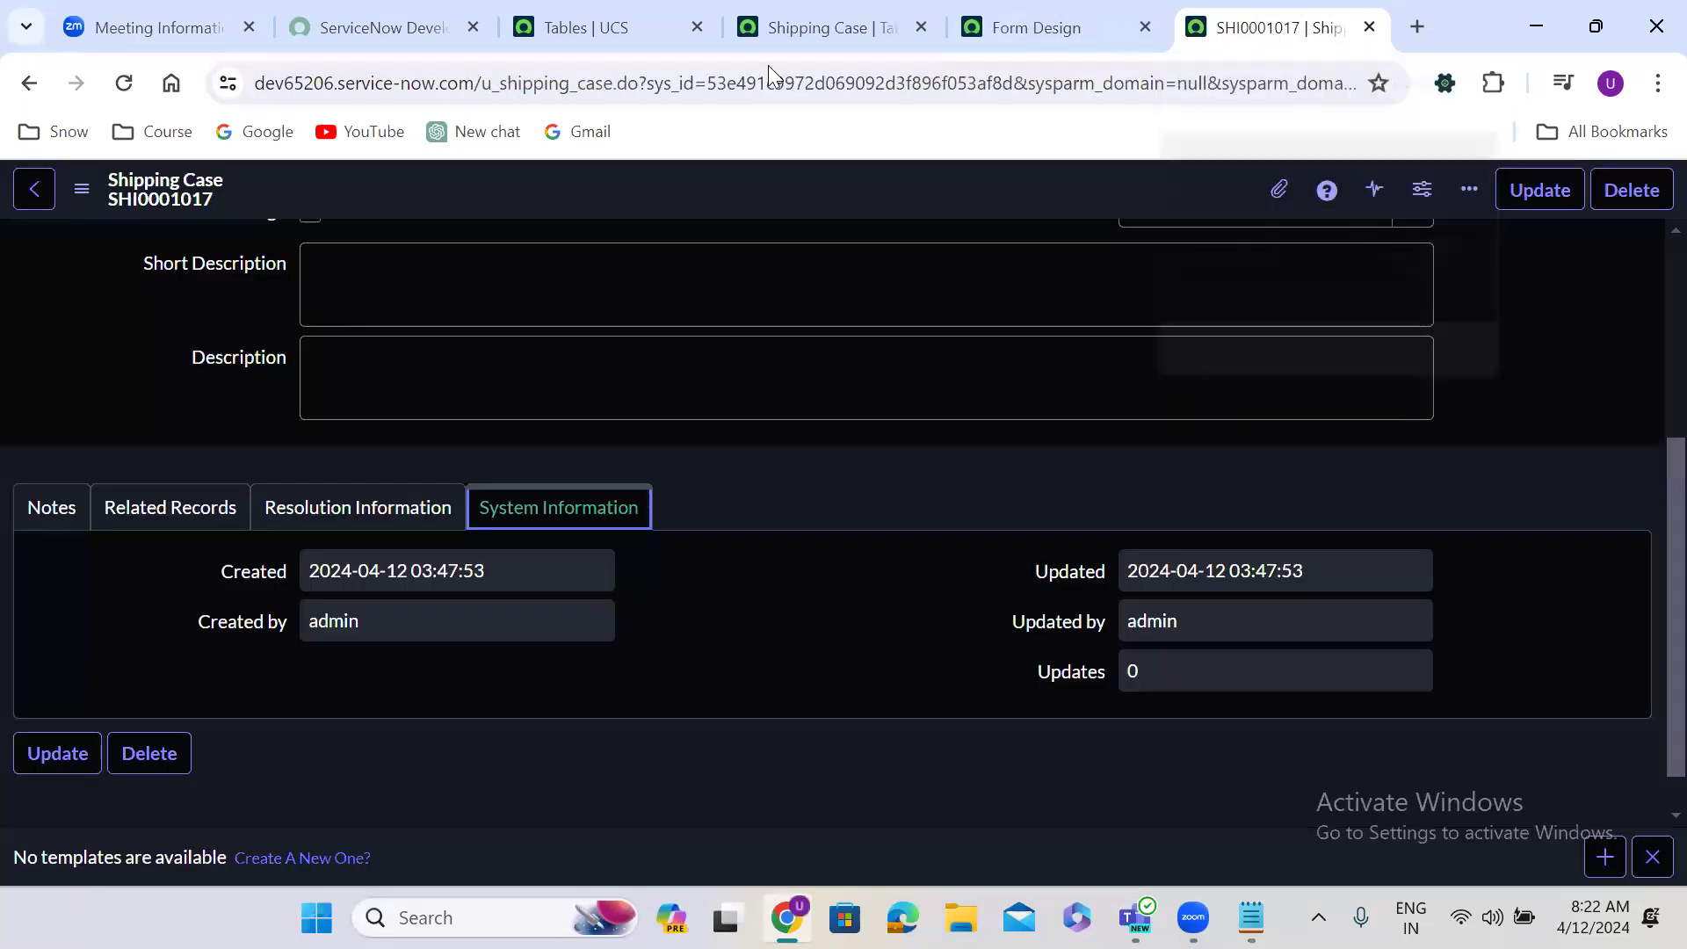
{"action": "left_click", "coordinate": [124, 77]}
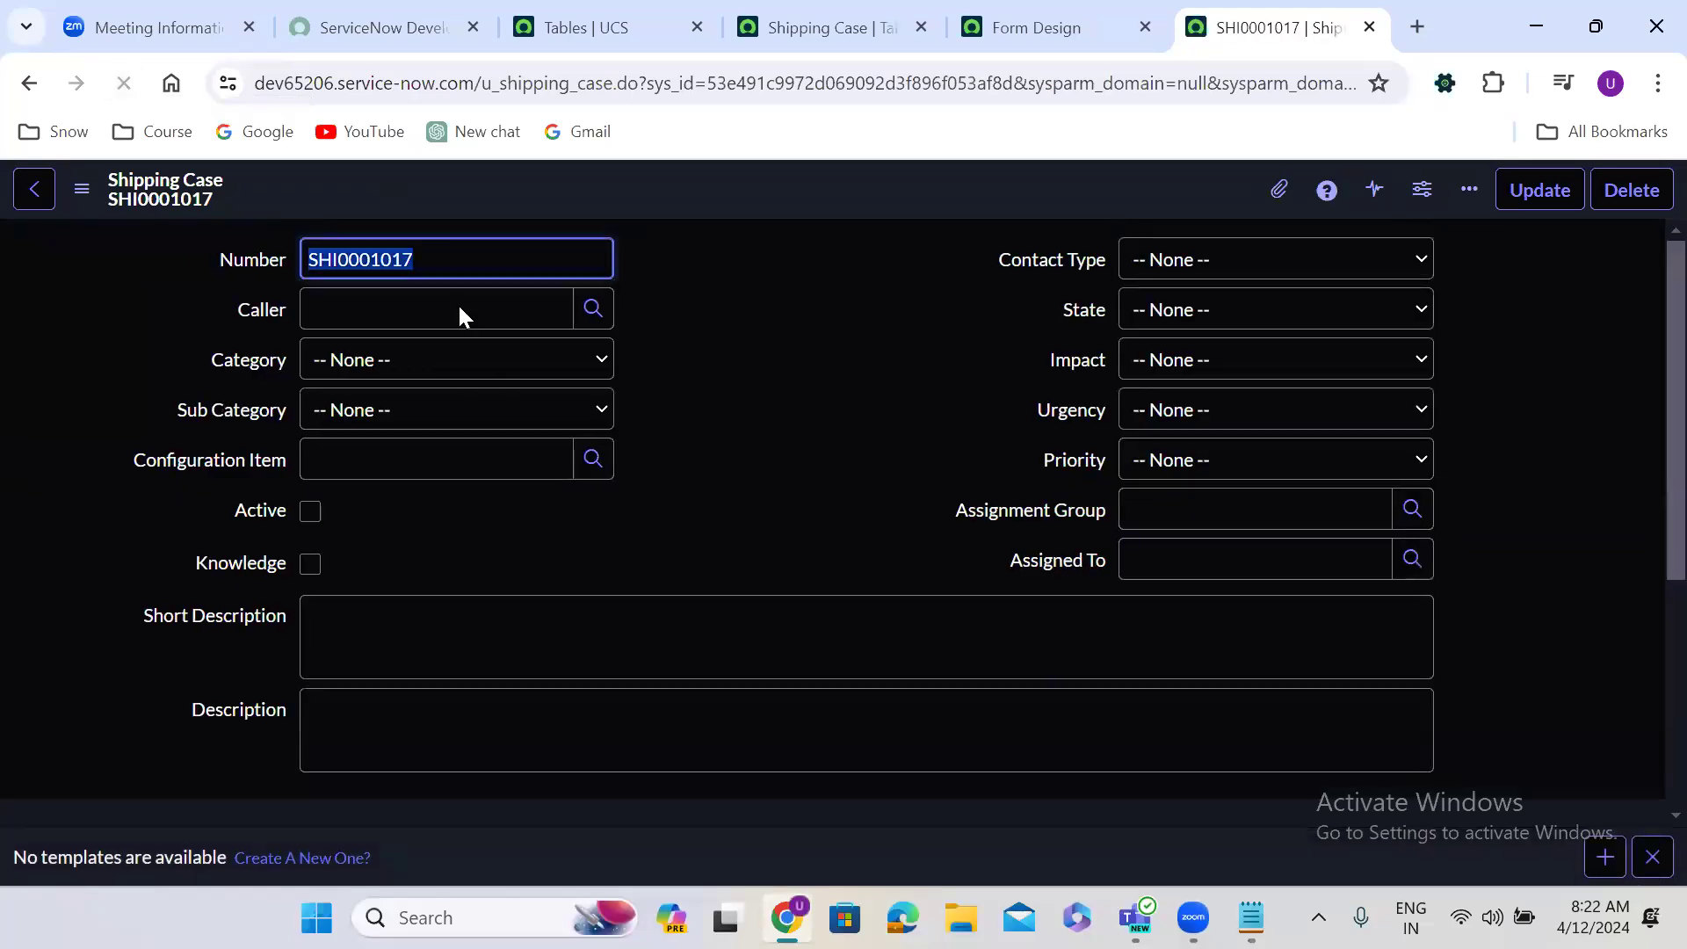
{"action": "left_click", "coordinate": [1651, 856]}
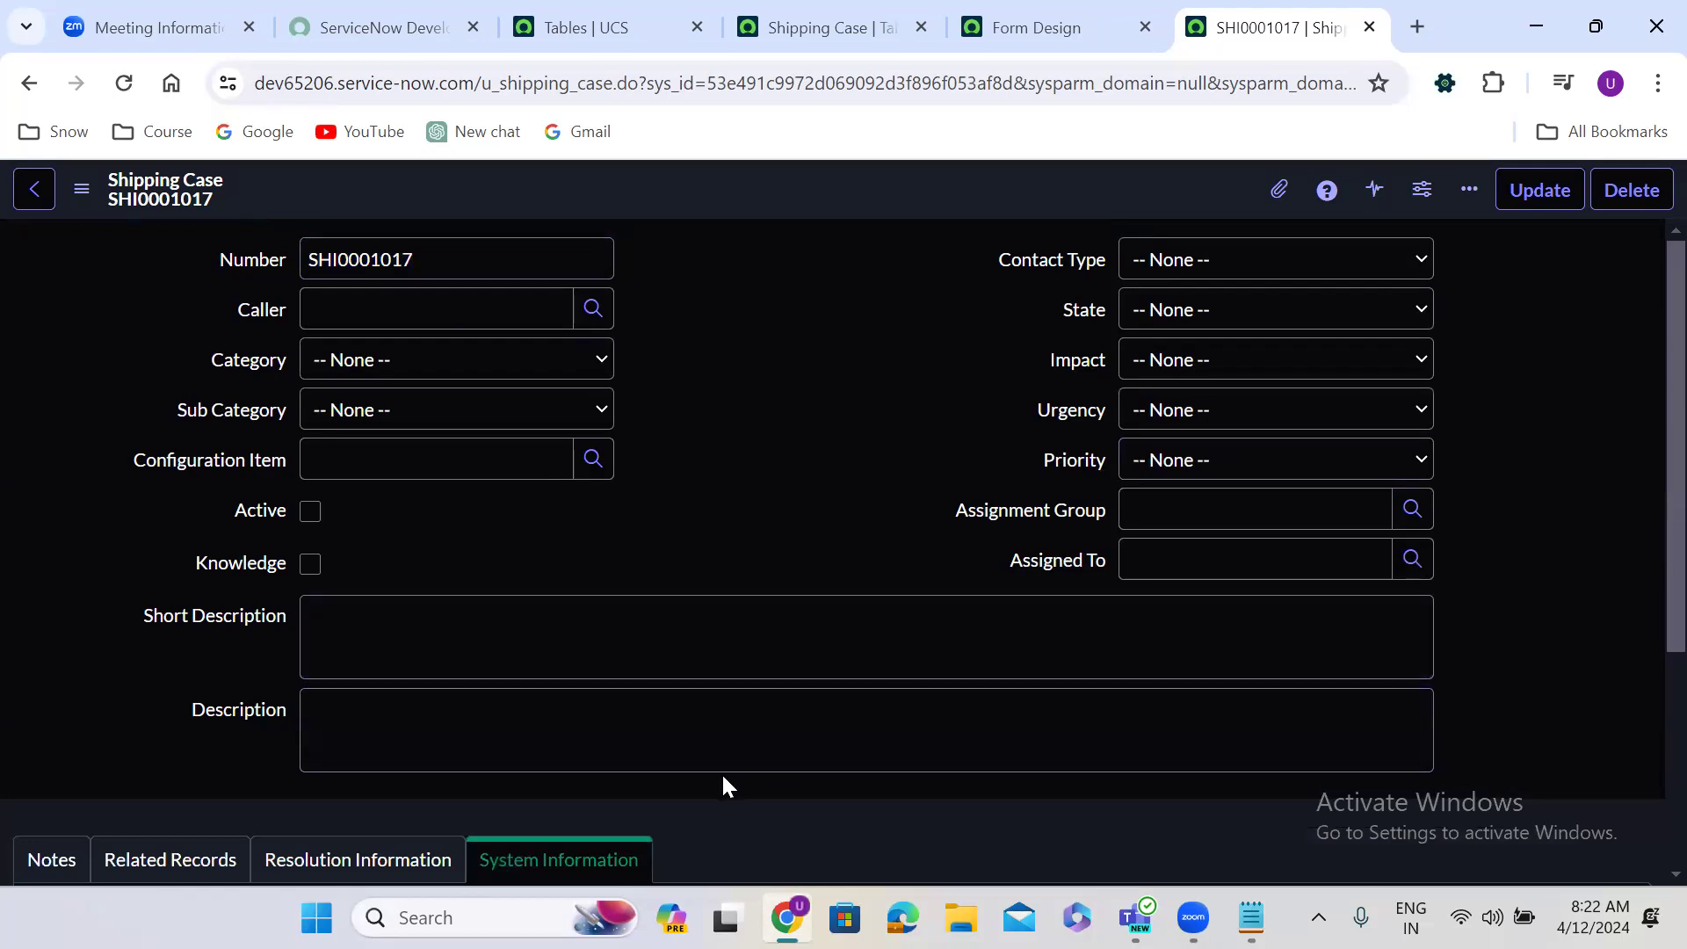
{"action": "scroll", "coordinate": [722, 784], "scroll_direction": "down", "scroll_amount": 4}
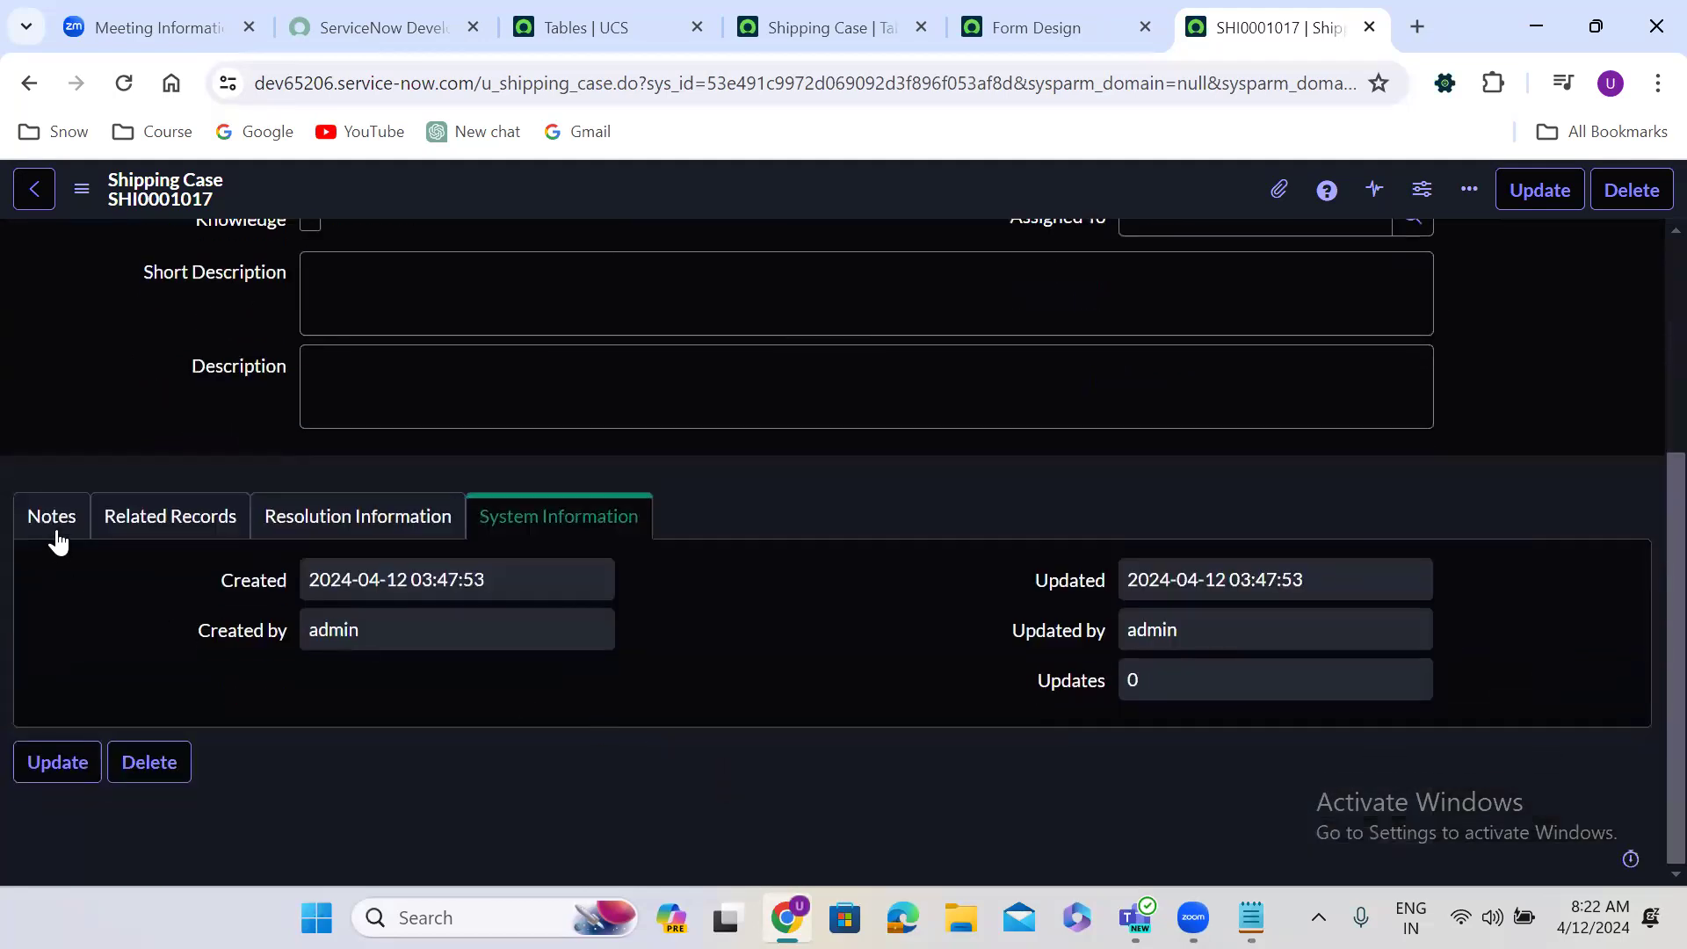
{"action": "left_click", "coordinate": [54, 520]}
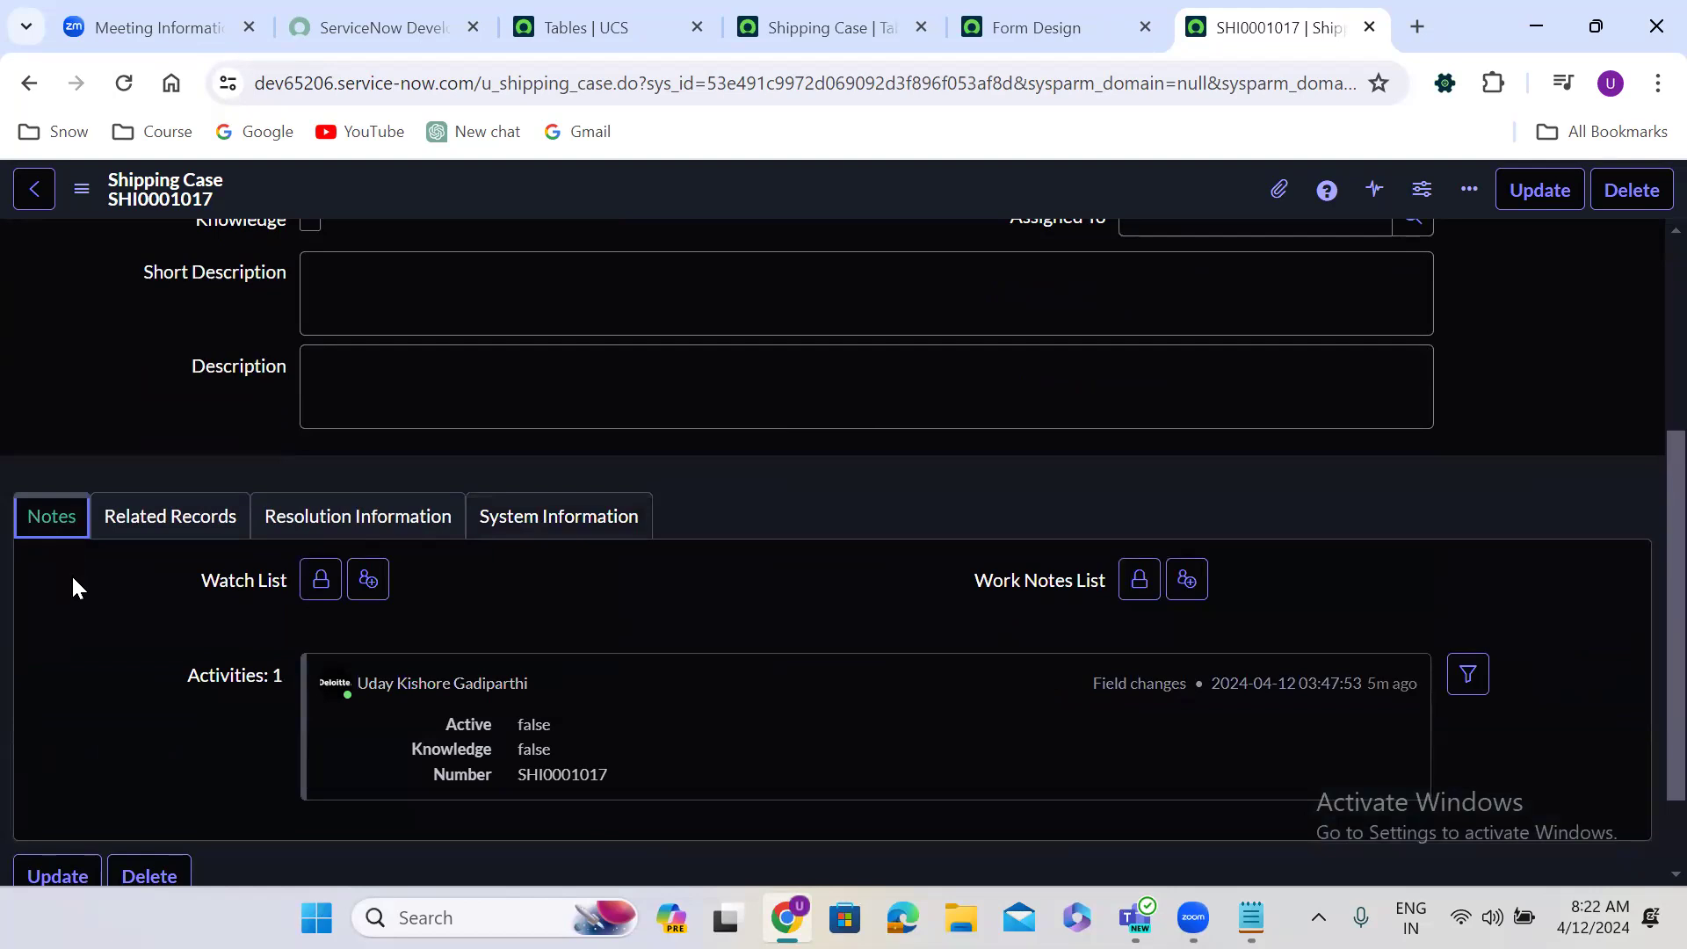
{"action": "left_click", "coordinate": [162, 509]}
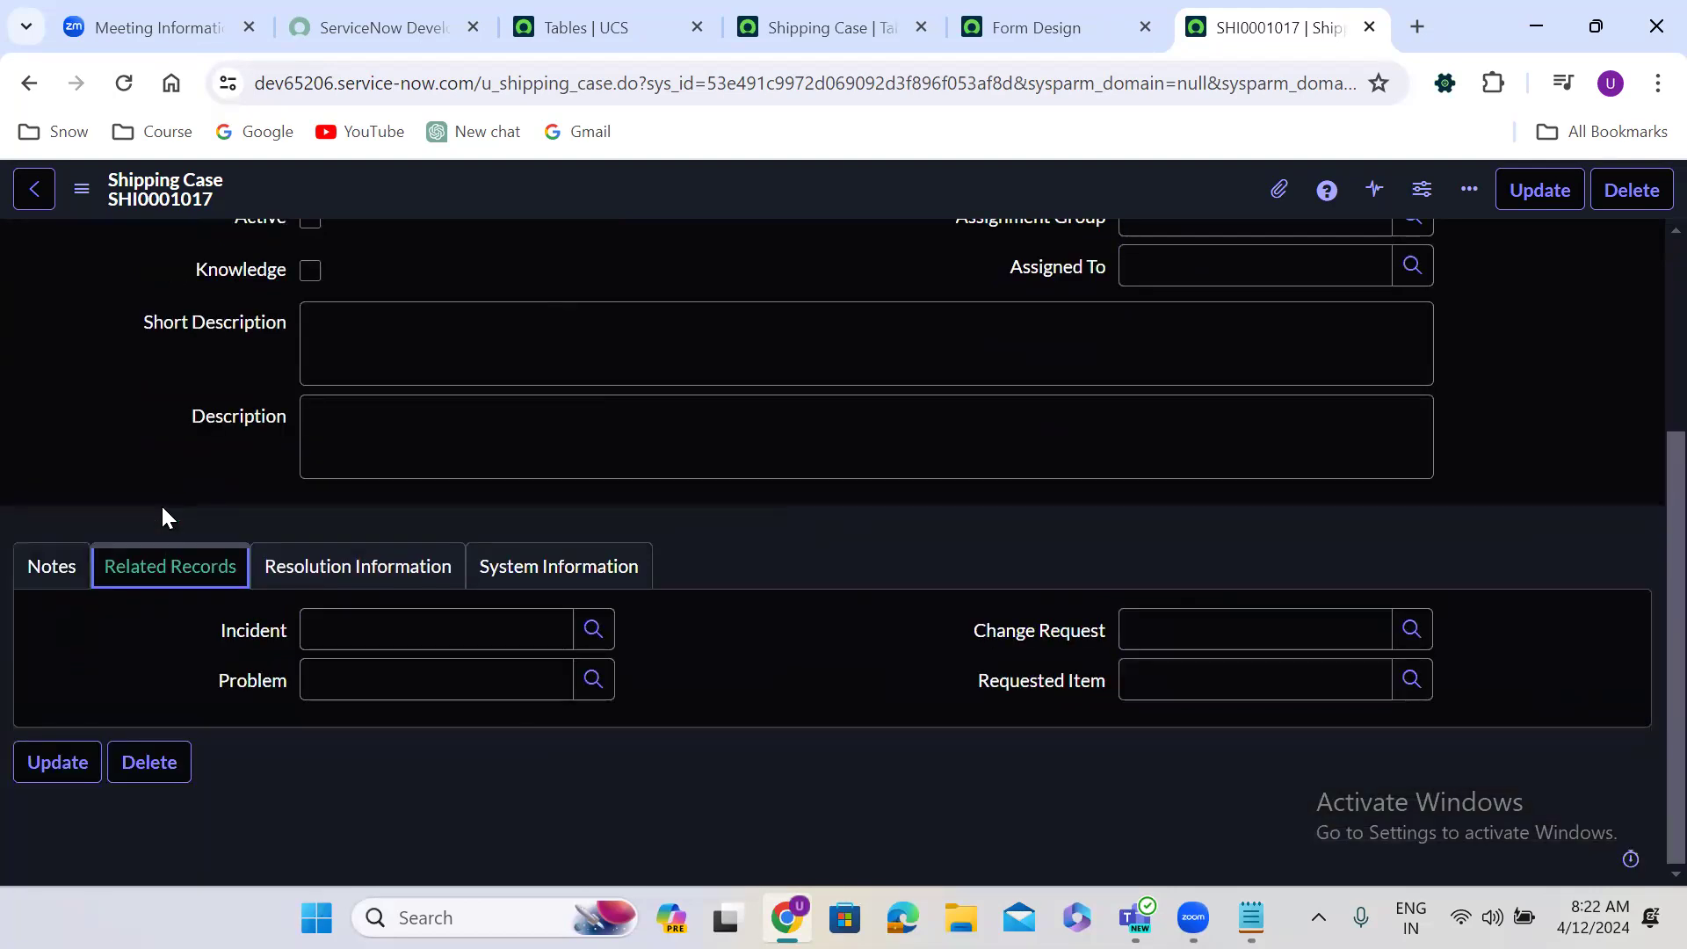
{"action": "left_click", "coordinate": [336, 566]}
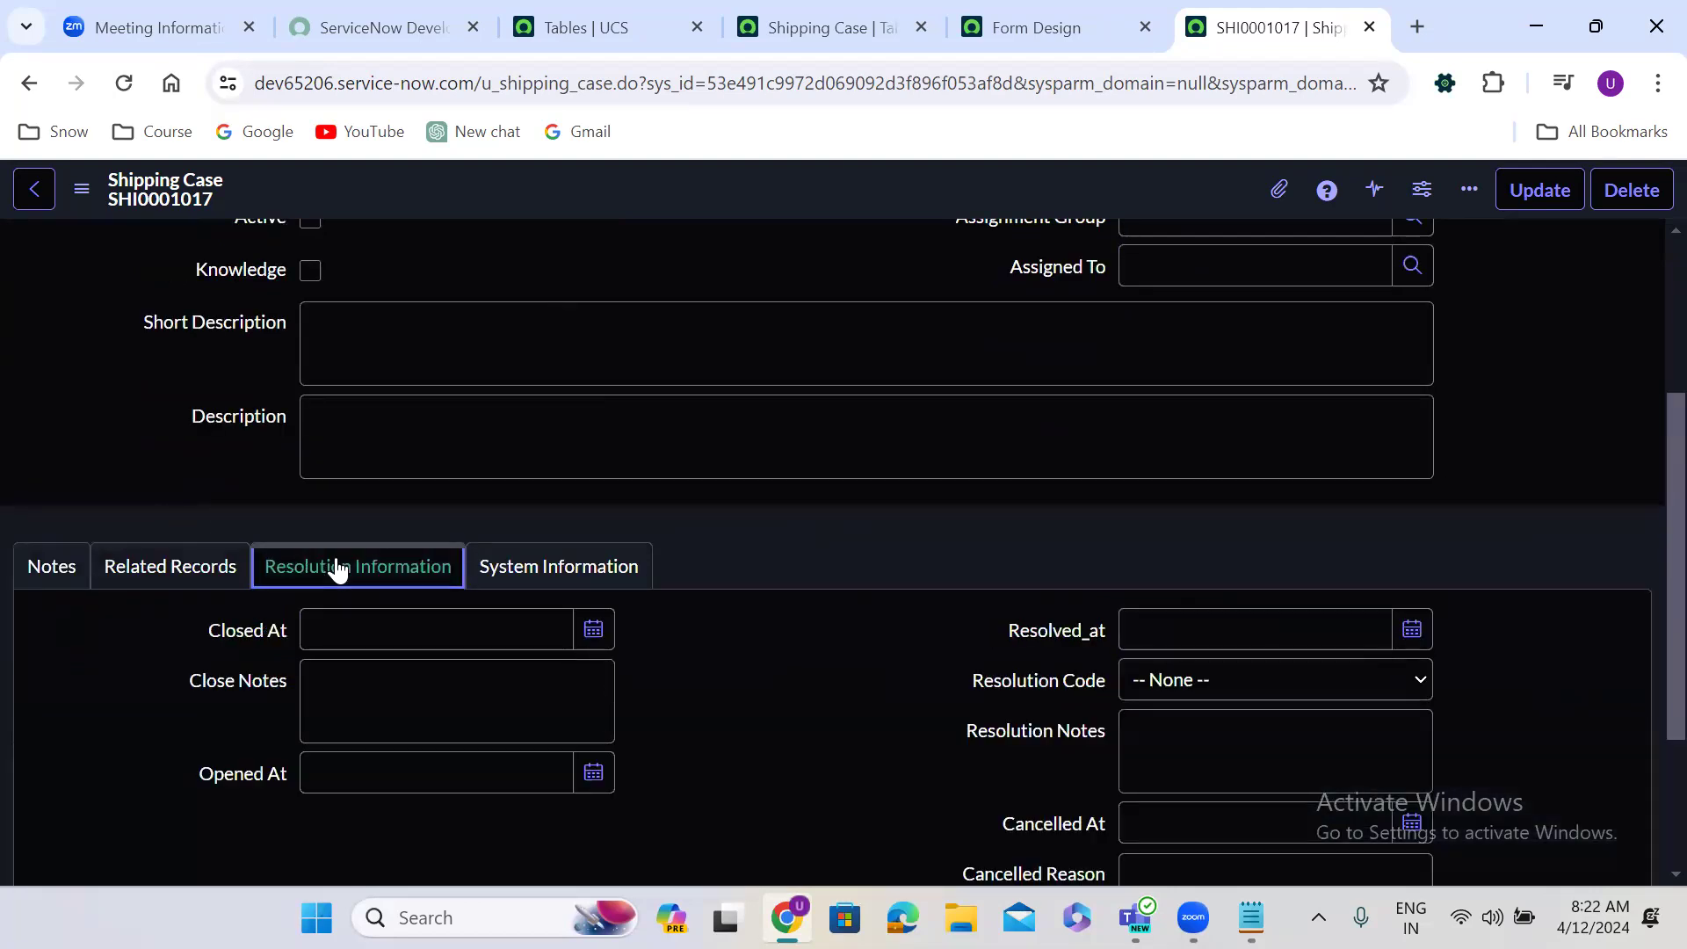
{"action": "left_click", "coordinate": [573, 571]}
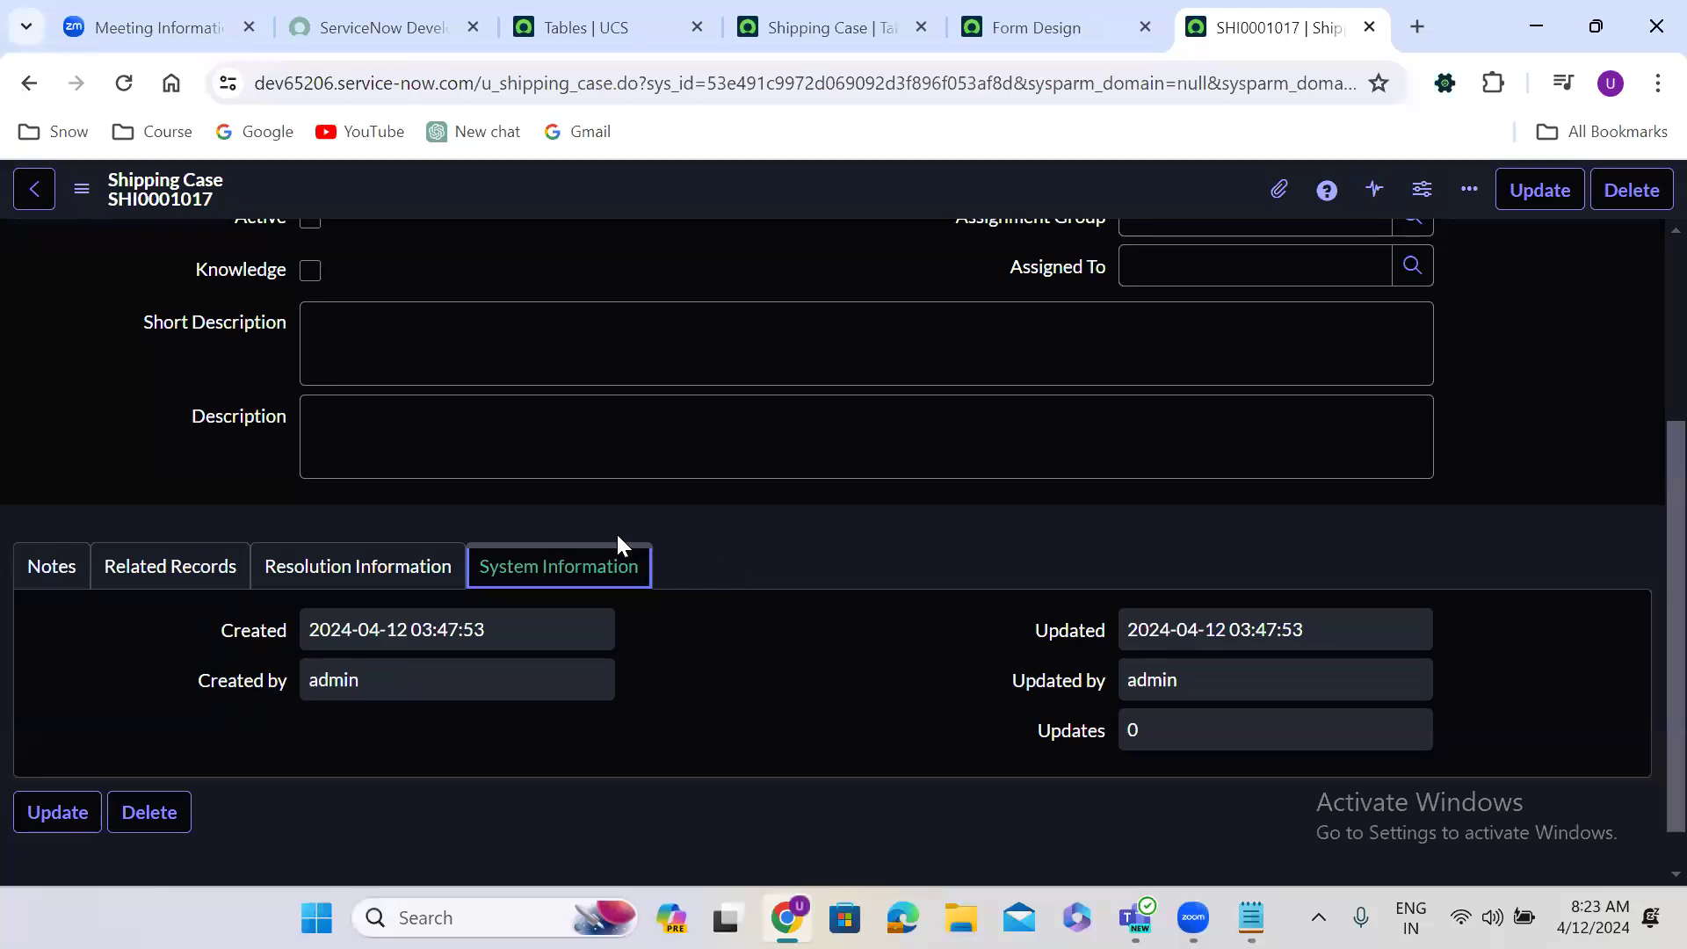
{"action": "left_click", "coordinate": [53, 584]}
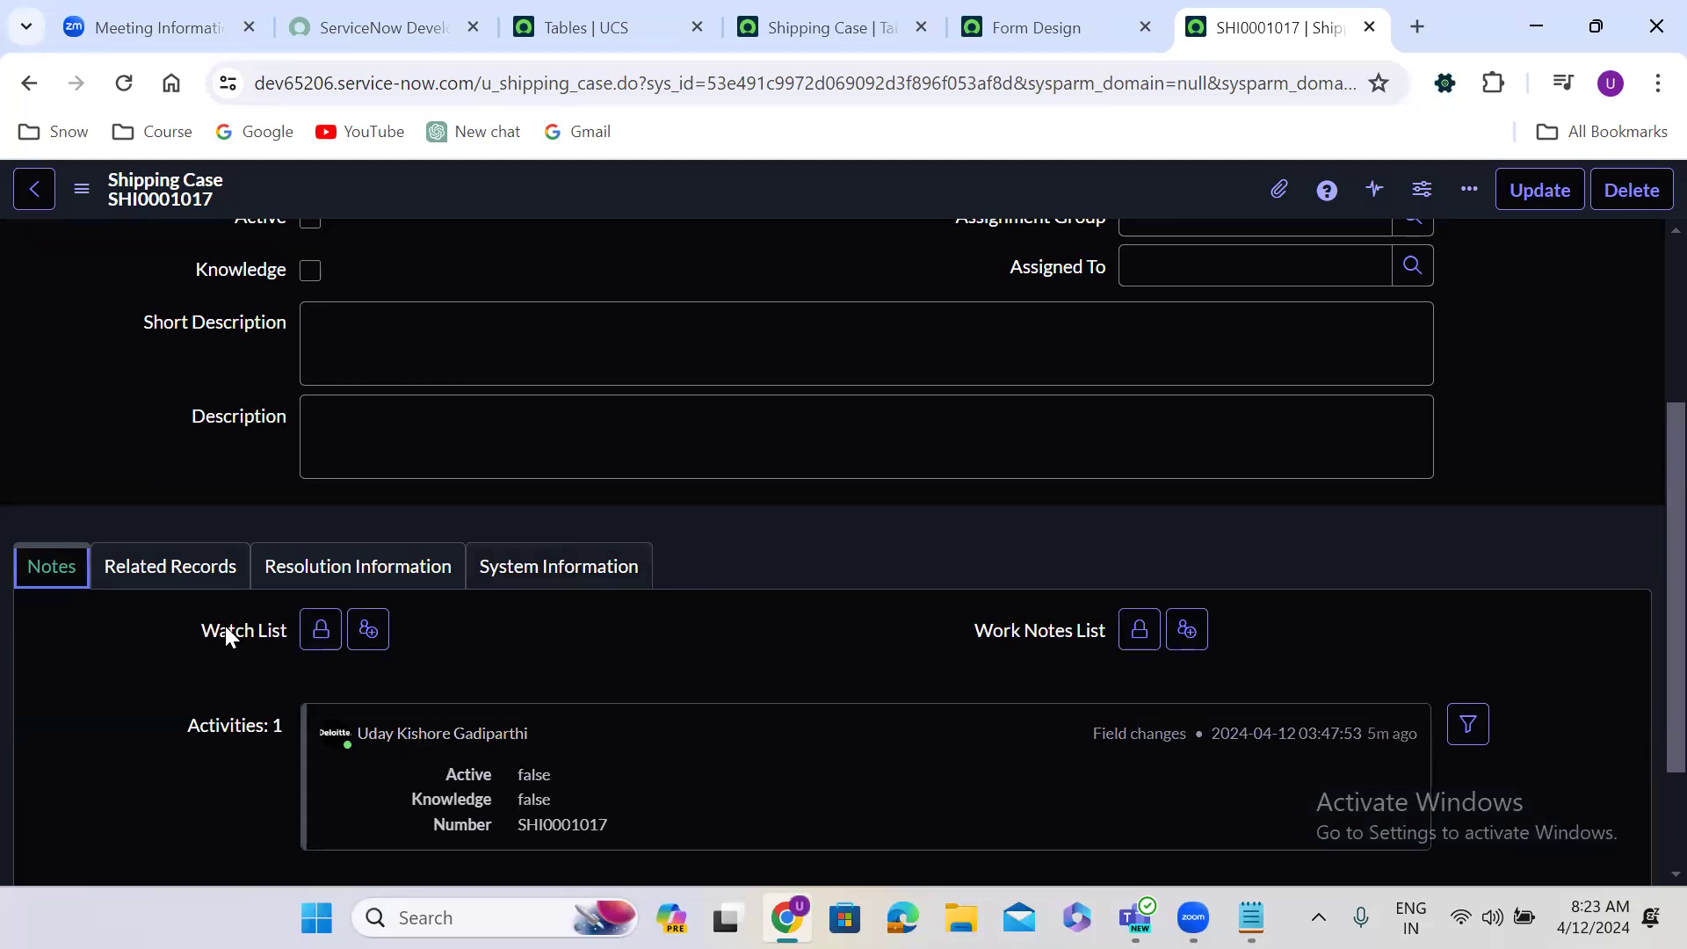
Go through the Shipping Case record's Related Records, Resolution Information and System Information sections, ending at its main fields.
{"action": "left_click", "coordinate": [163, 565]}
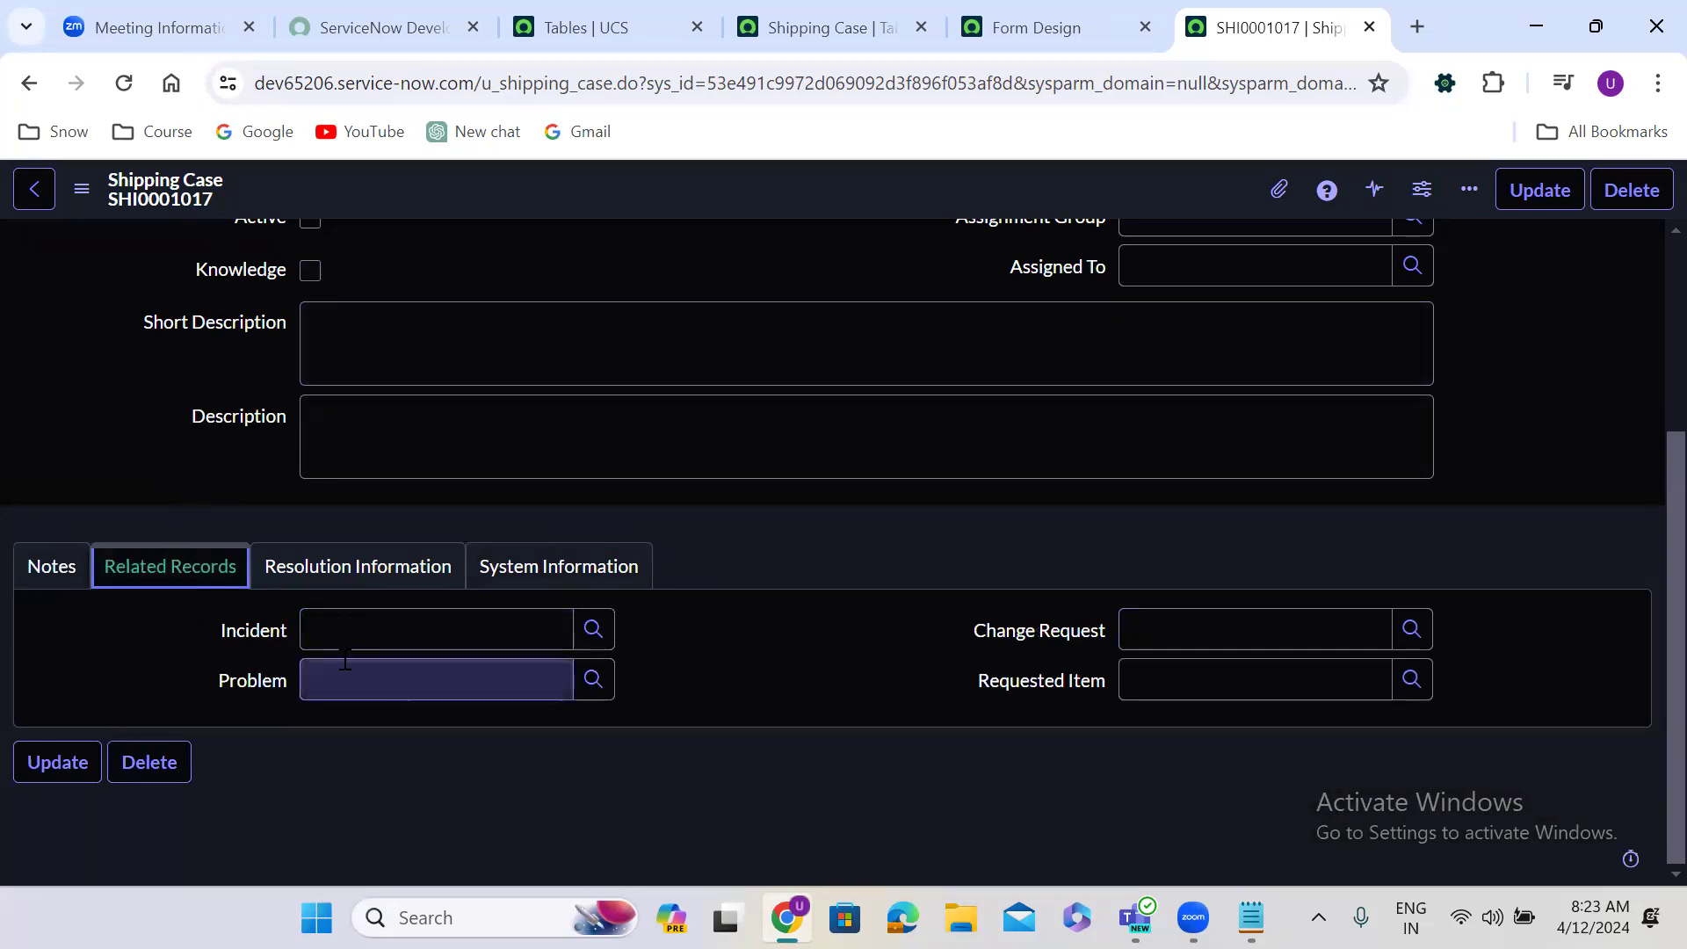
{"action": "left_click", "coordinate": [368, 583]}
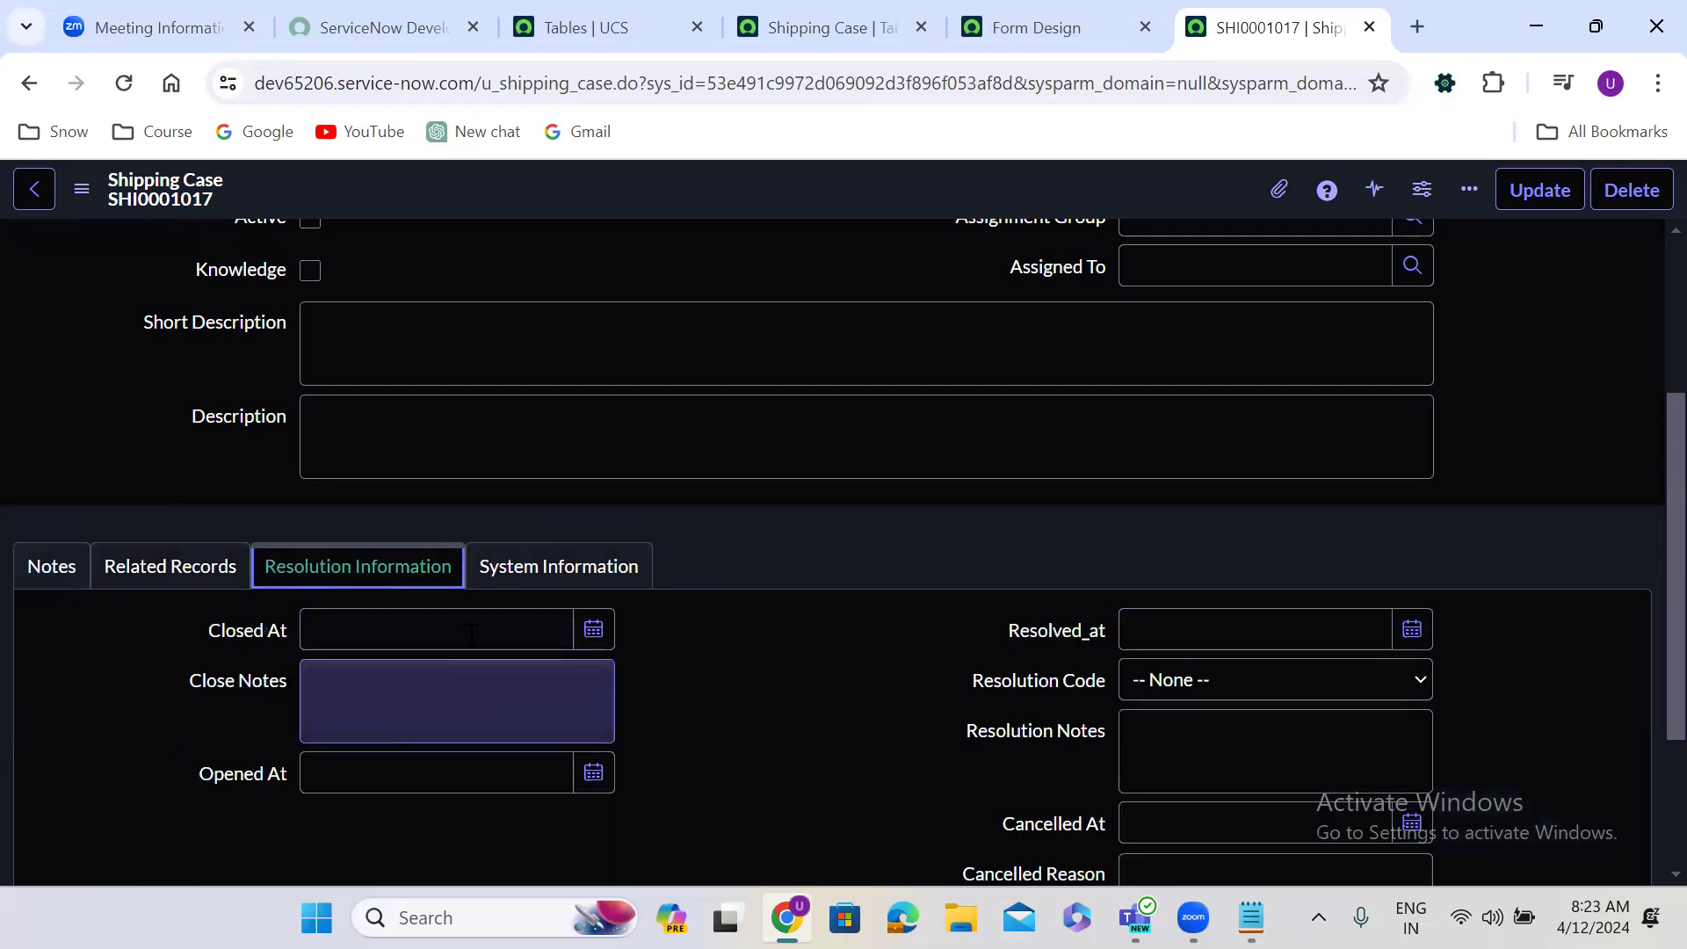
{"action": "left_click", "coordinate": [571, 568]}
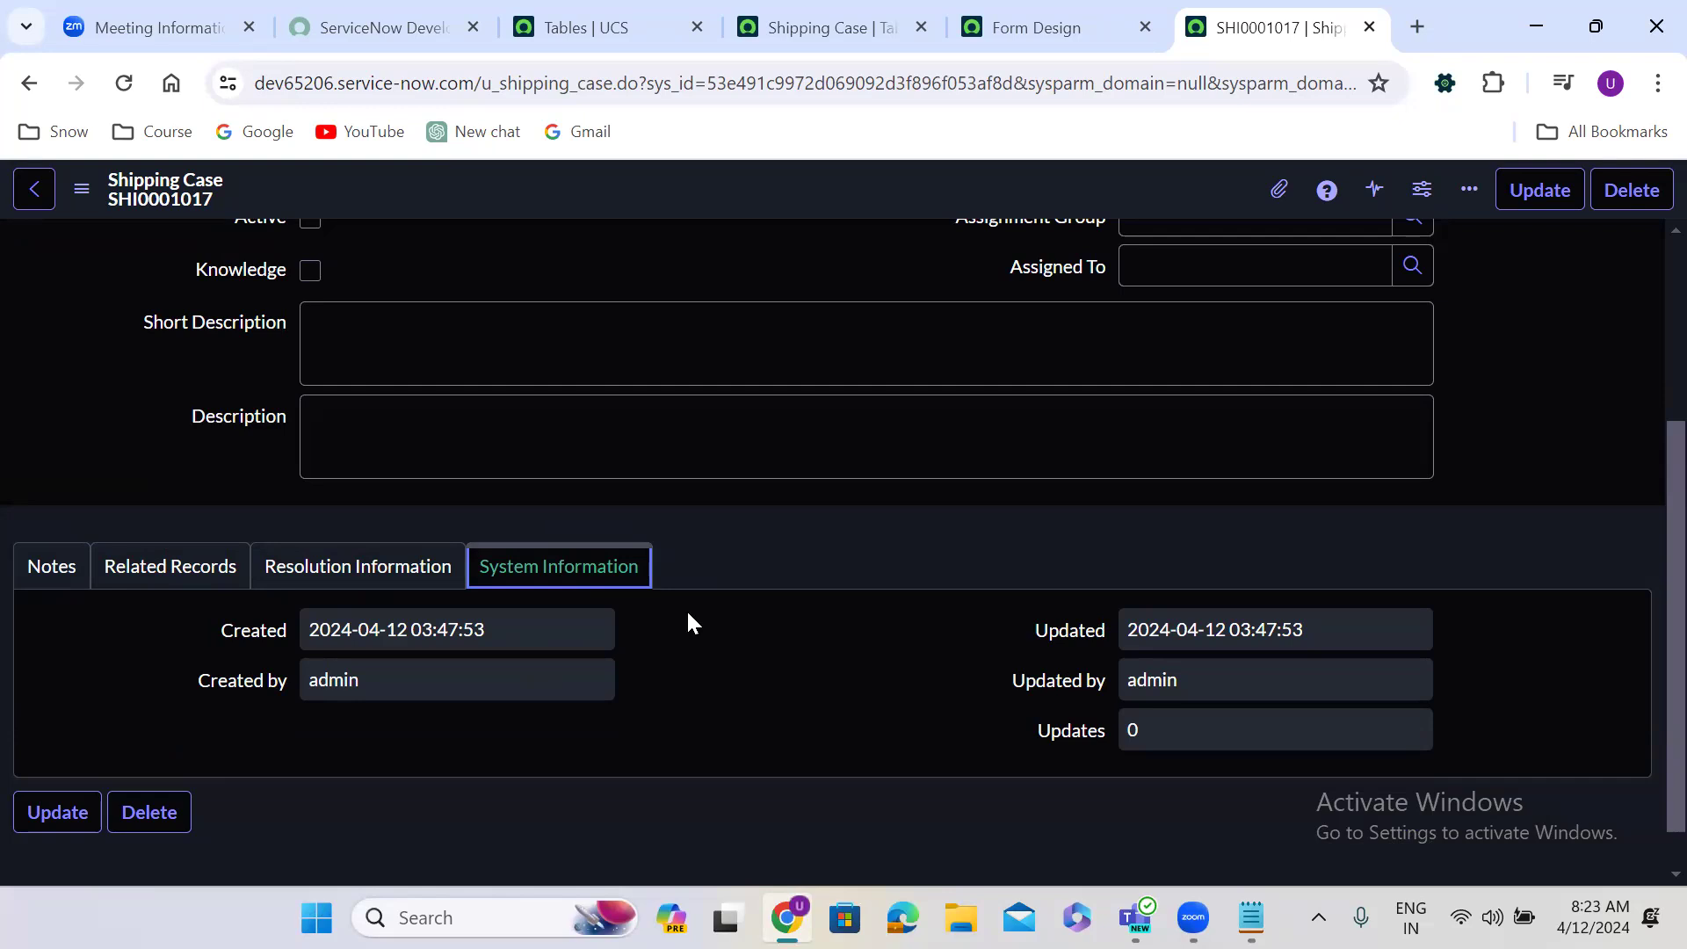
{"action": "left_click", "coordinate": [765, 519]}
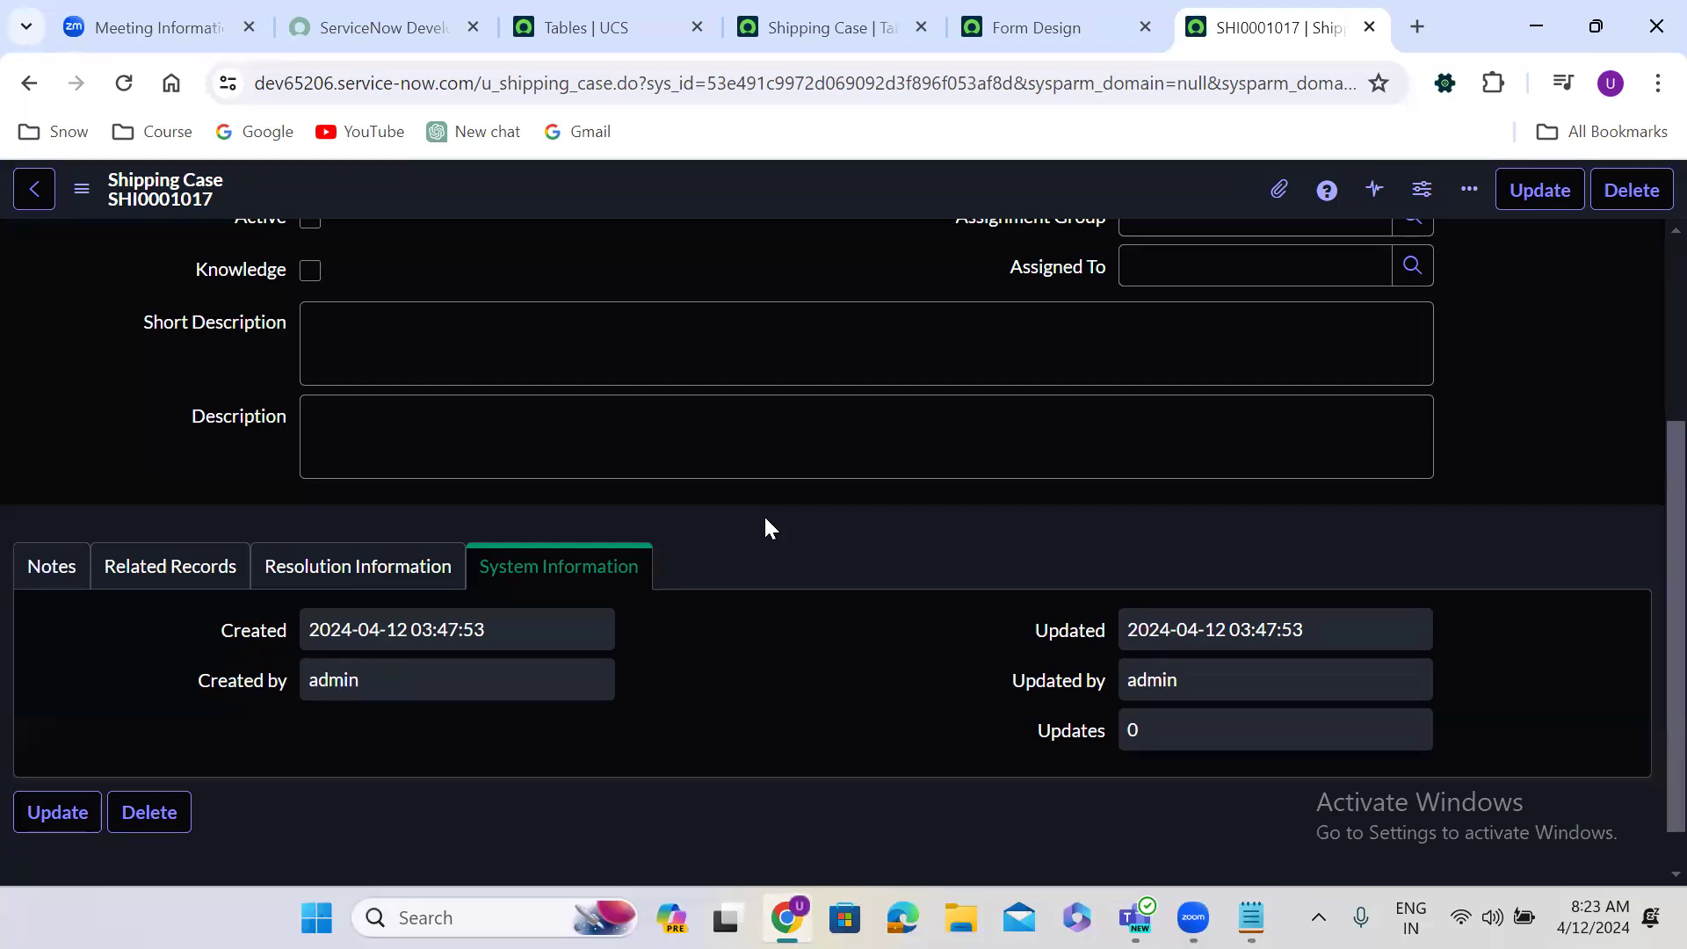
{"action": "scroll", "coordinate": [1646, 248], "scroll_direction": "up", "scroll_amount": 3}
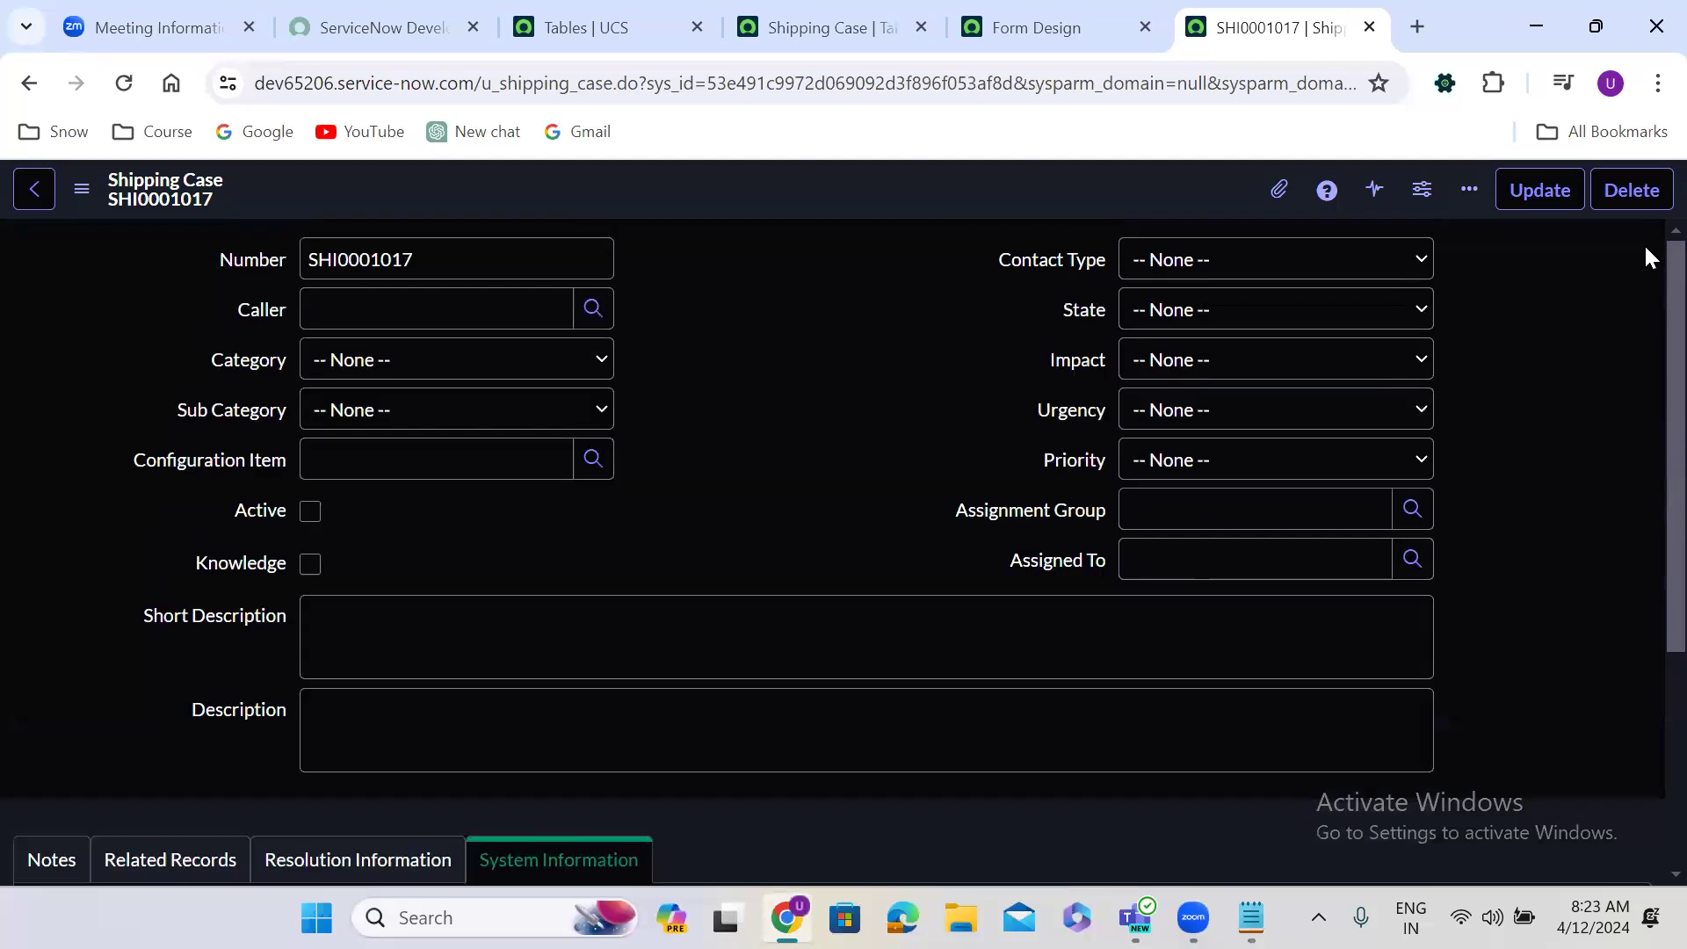
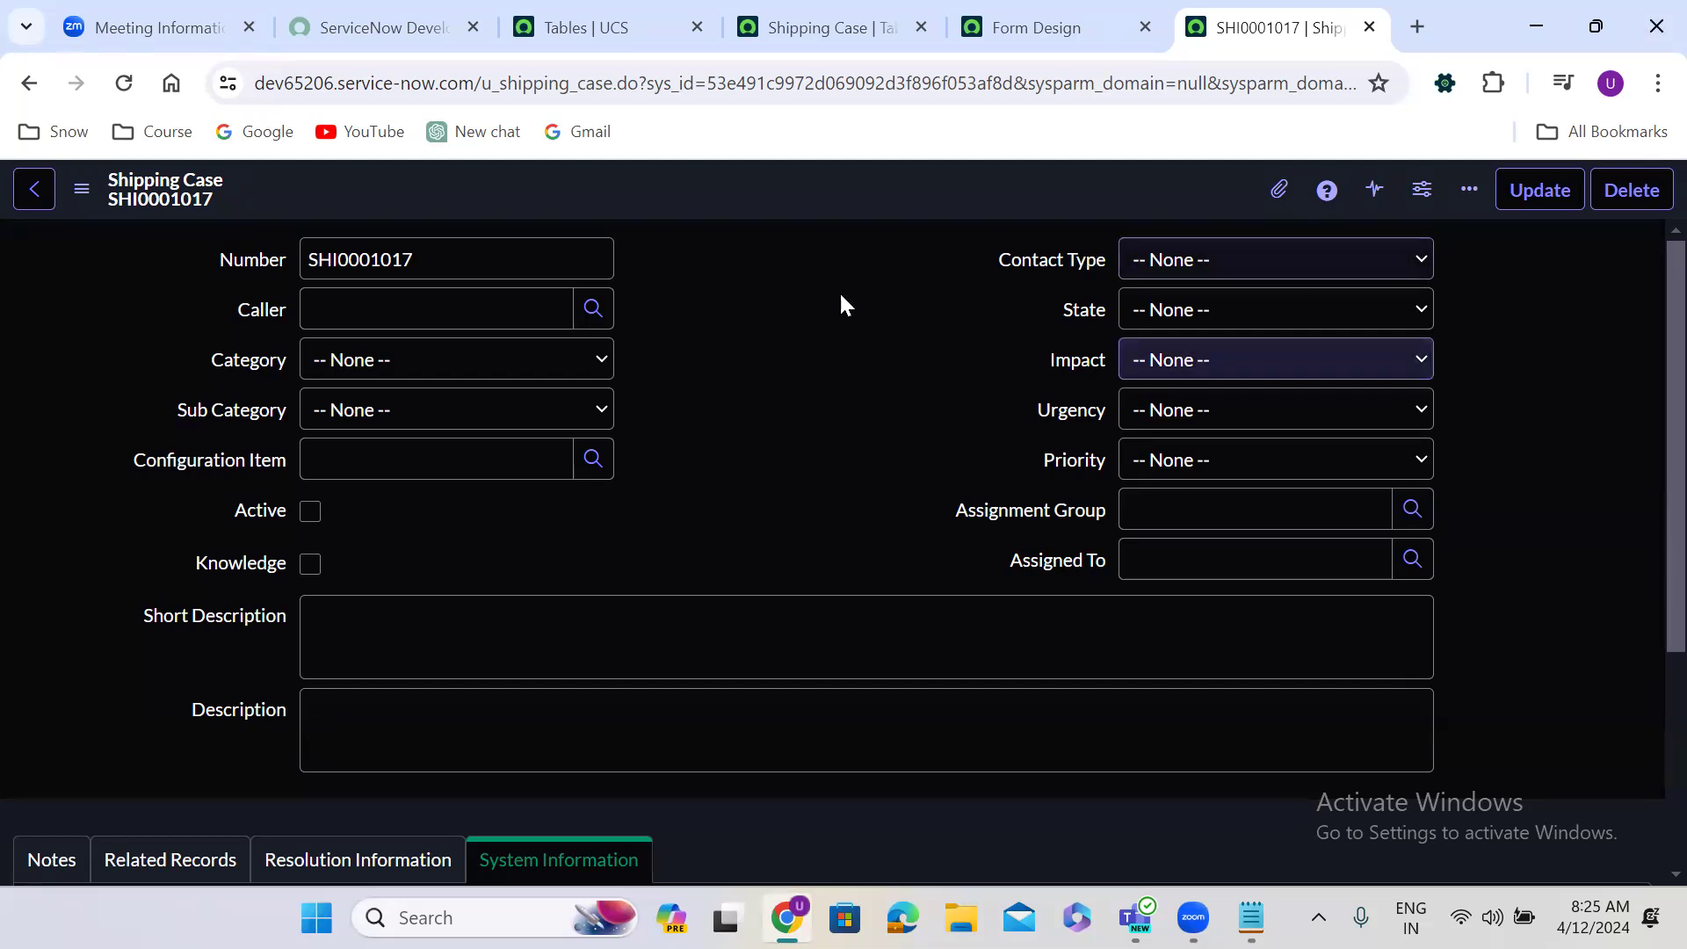
Return to the form designer and look over all sections of the Shipping Case Default view.
{"action": "left_click", "coordinate": [1037, 19]}
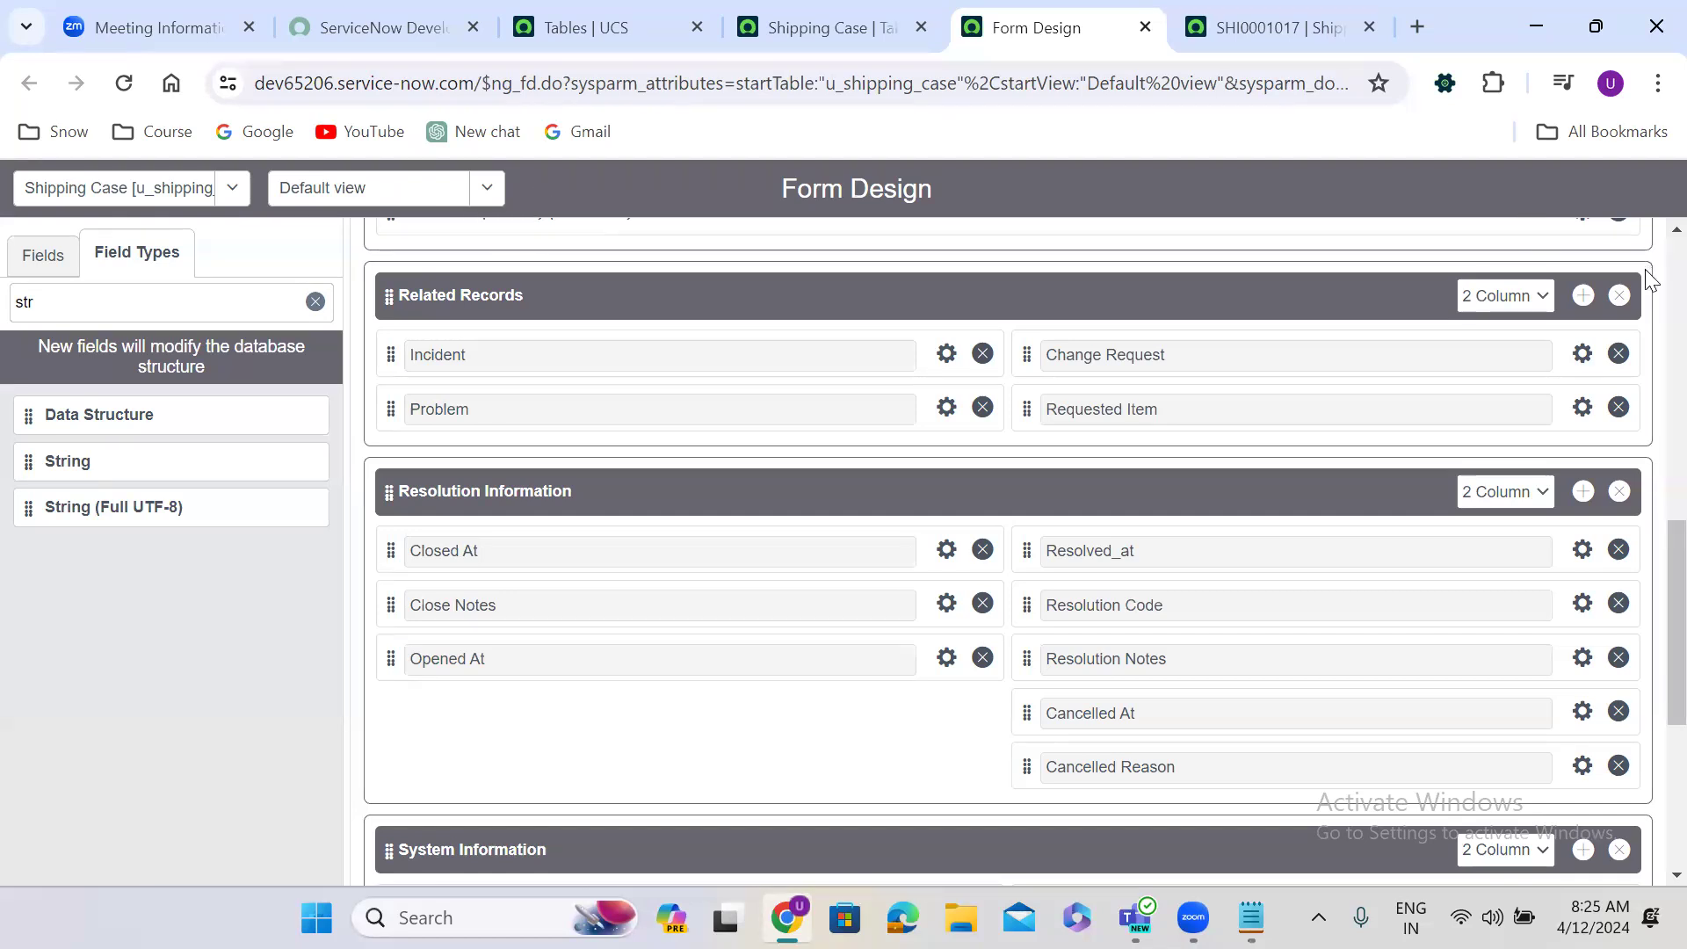
{"action": "scroll", "coordinate": [1649, 280], "scroll_direction": "up", "scroll_amount": 9}
{"action": "scroll", "coordinate": [1650, 279], "scroll_direction": "up", "scroll_amount": 2}
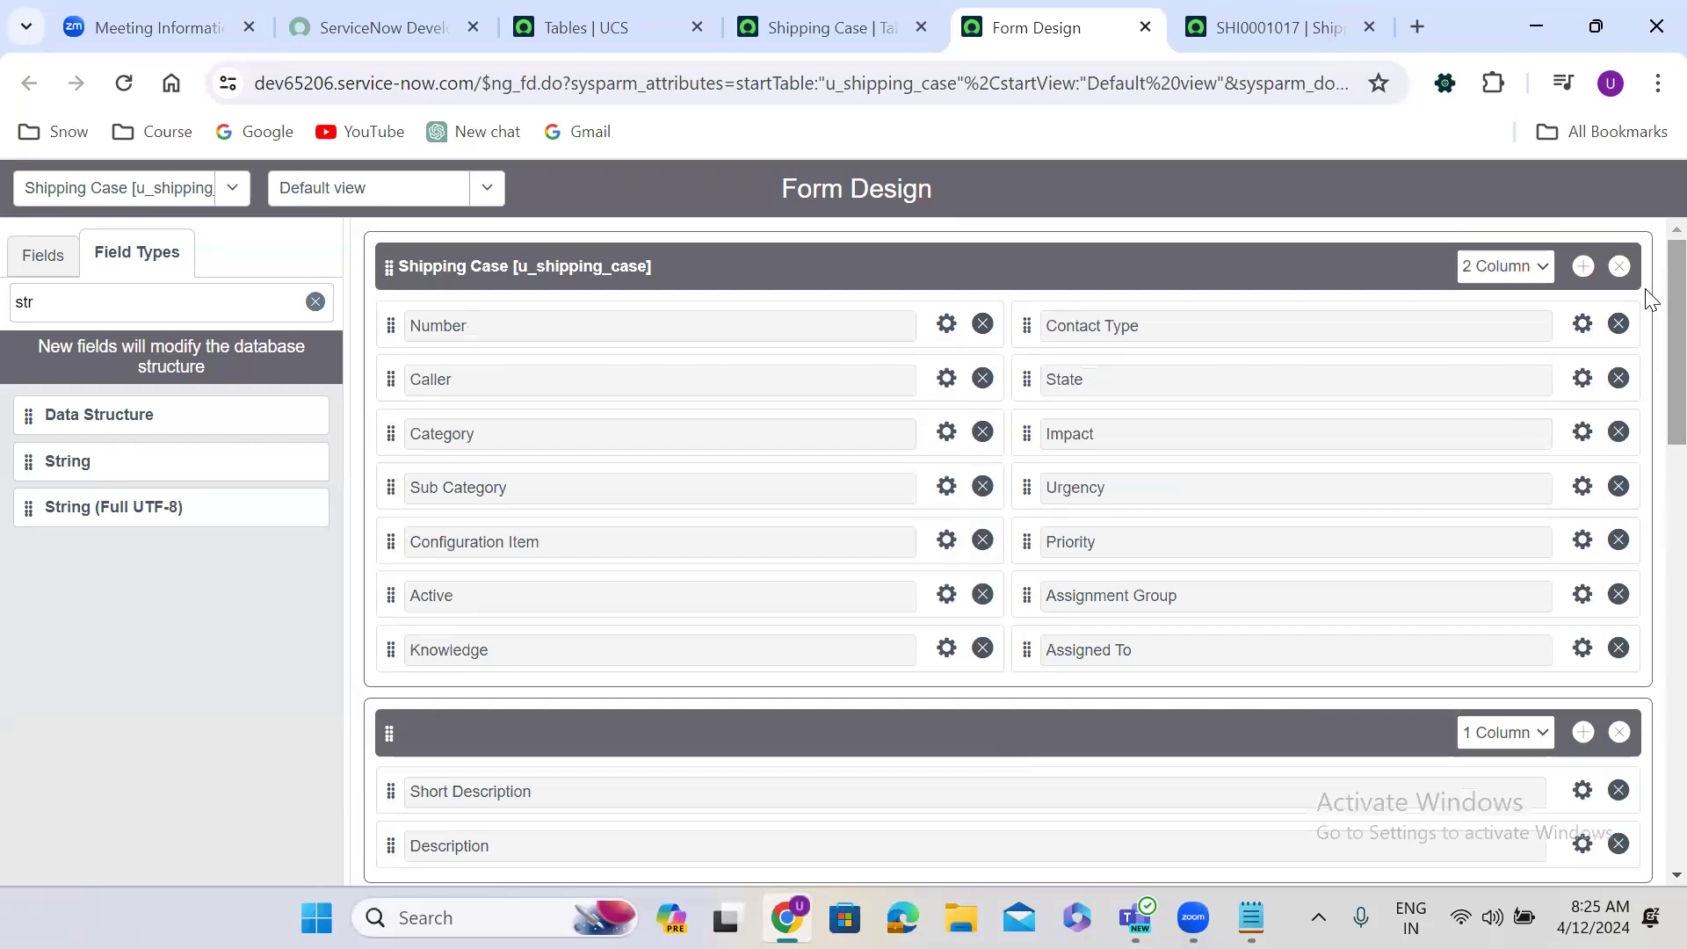
{"action": "scroll", "coordinate": [1648, 325], "scroll_direction": "down", "scroll_amount": 12}
{"action": "scroll", "coordinate": [1648, 615], "scroll_direction": "down", "scroll_amount": 7}
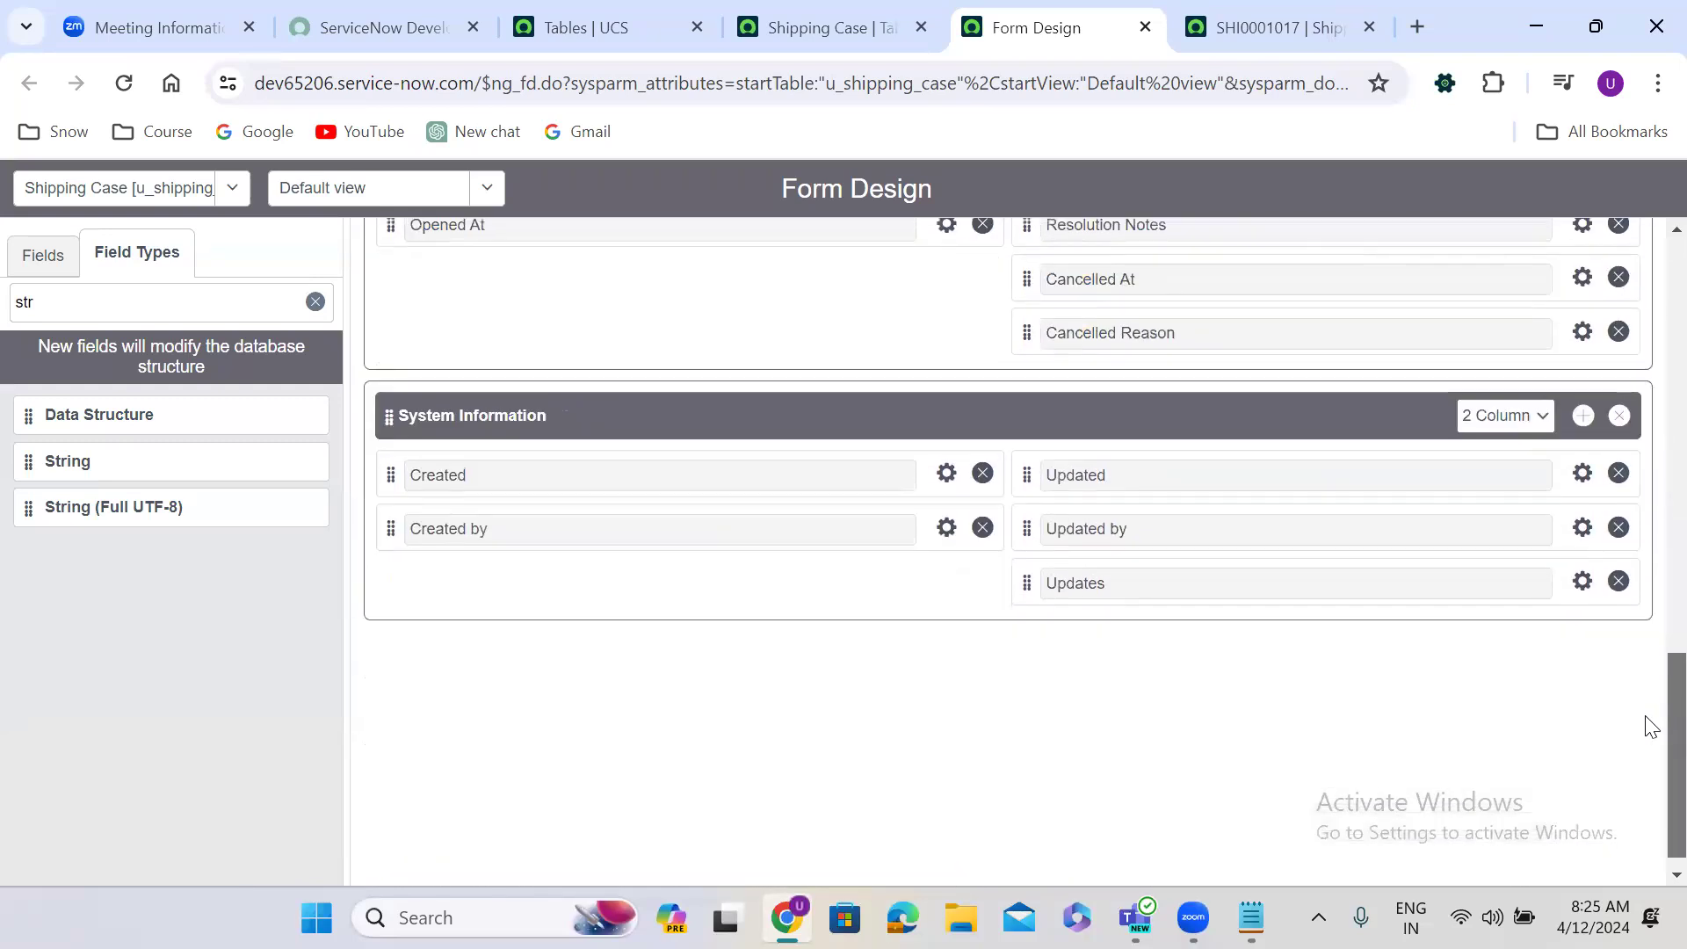
{"action": "scroll", "coordinate": [1648, 439], "scroll_direction": "up", "scroll_amount": 13}
{"action": "scroll", "coordinate": [1647, 351], "scroll_direction": "up", "scroll_amount": 3}
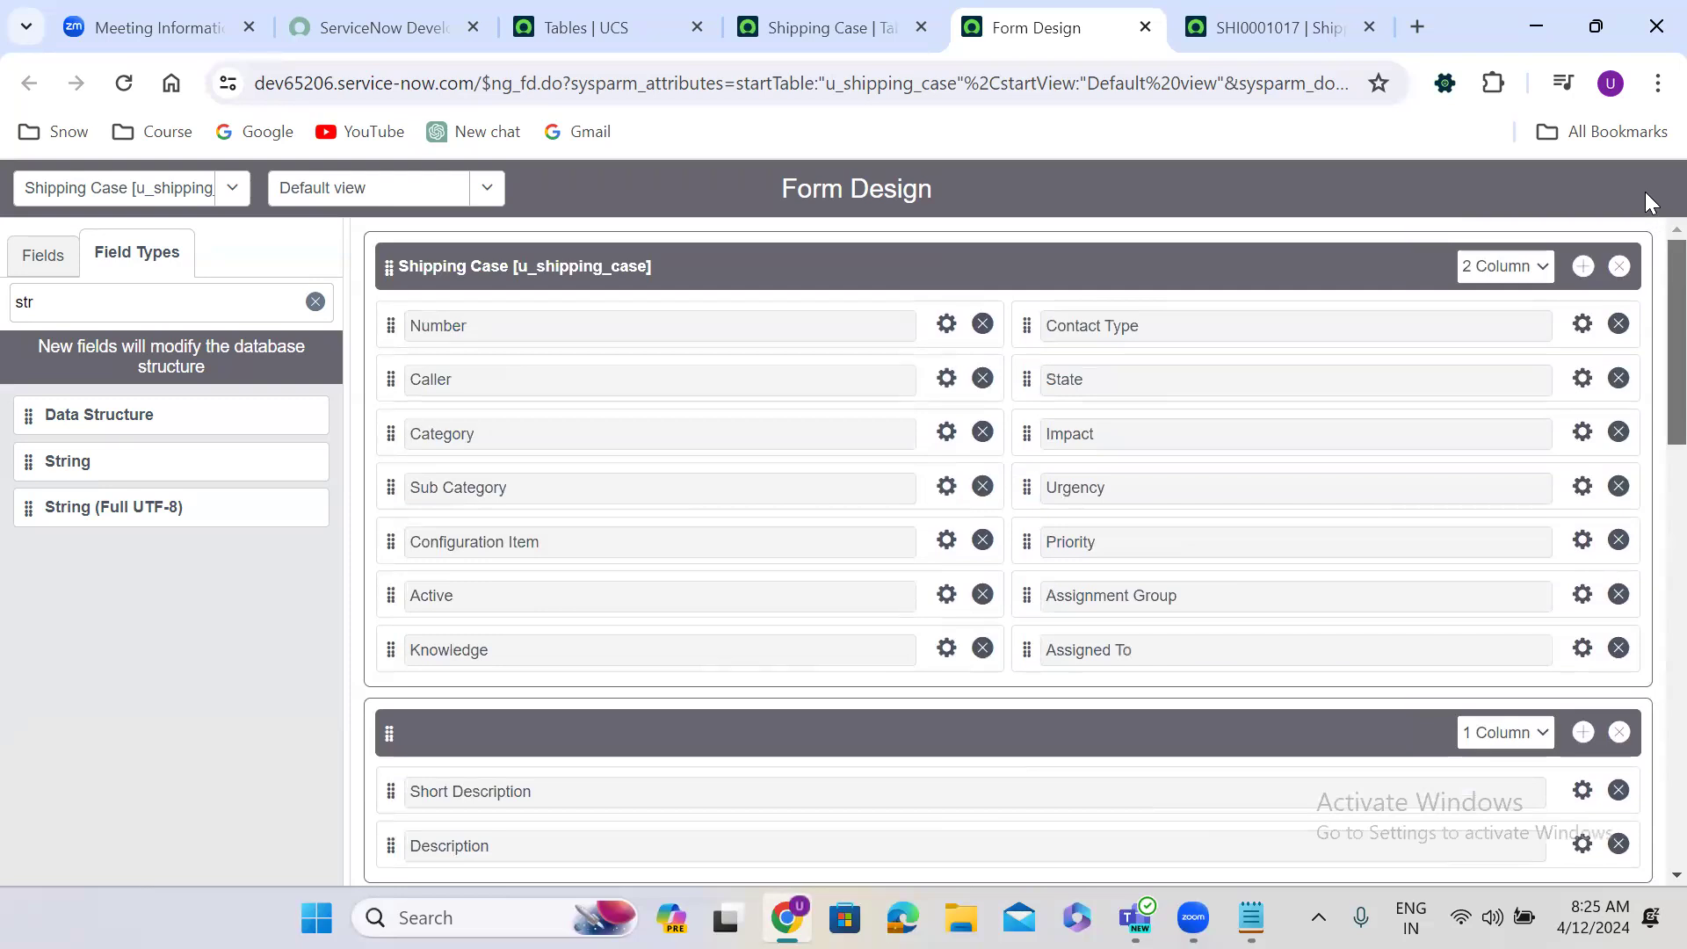
Create a new Shipping Case form view named American from the Default view.
{"action": "left_click", "coordinate": [416, 185]}
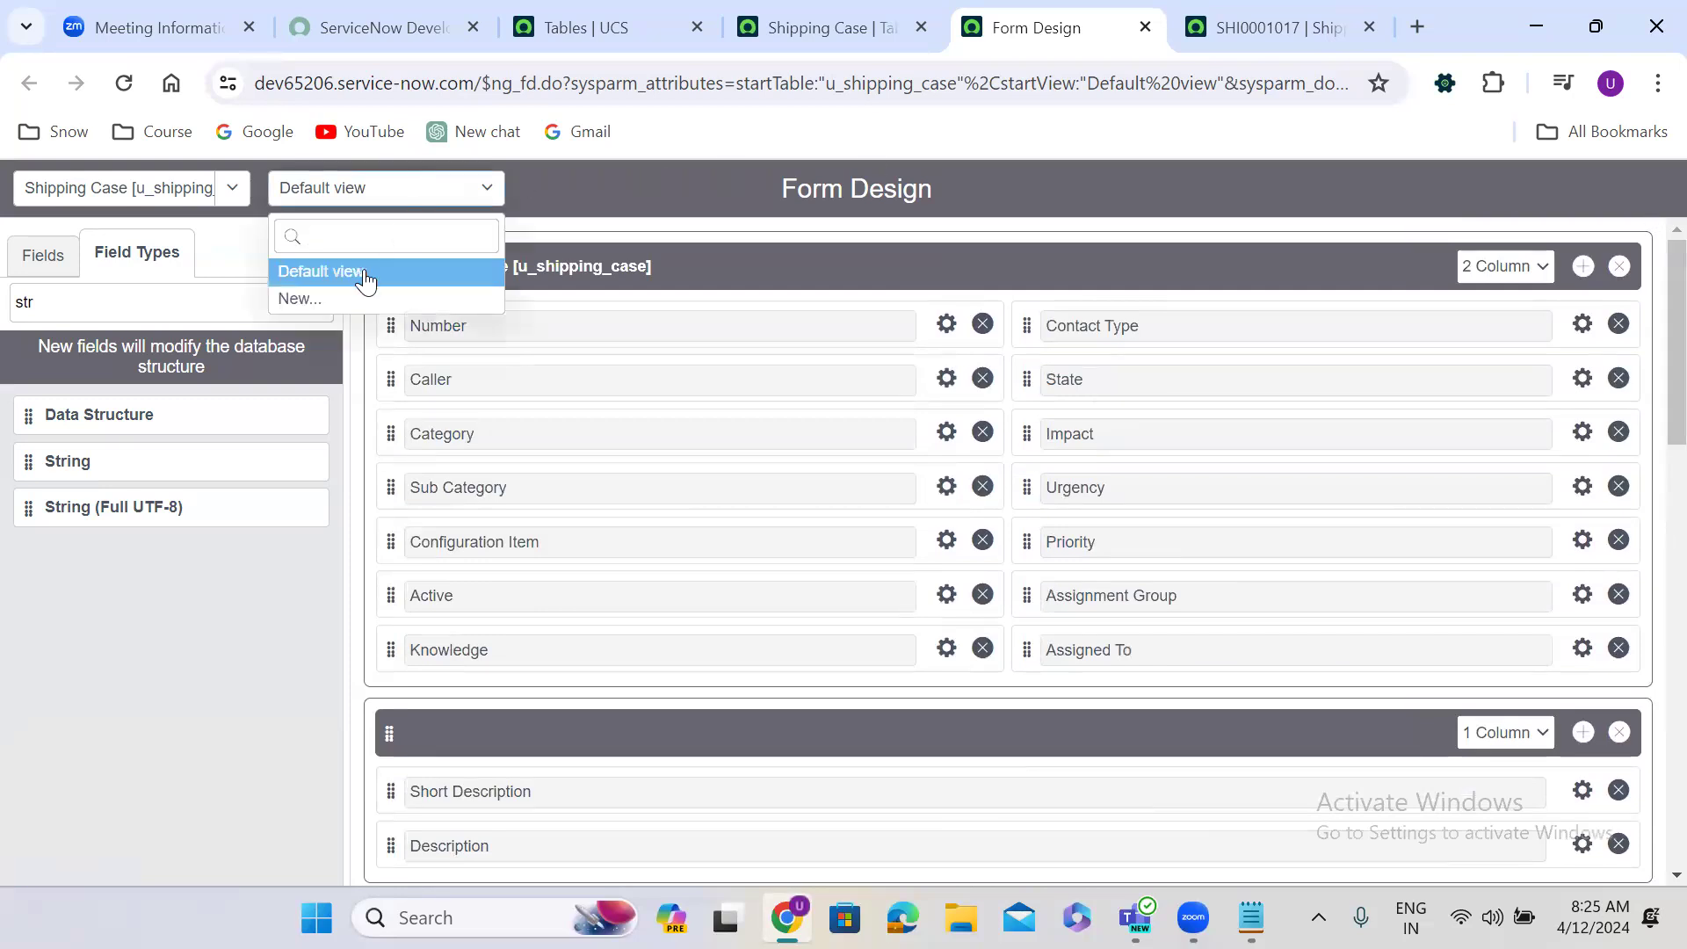
{"action": "left_click", "coordinate": [692, 201]}
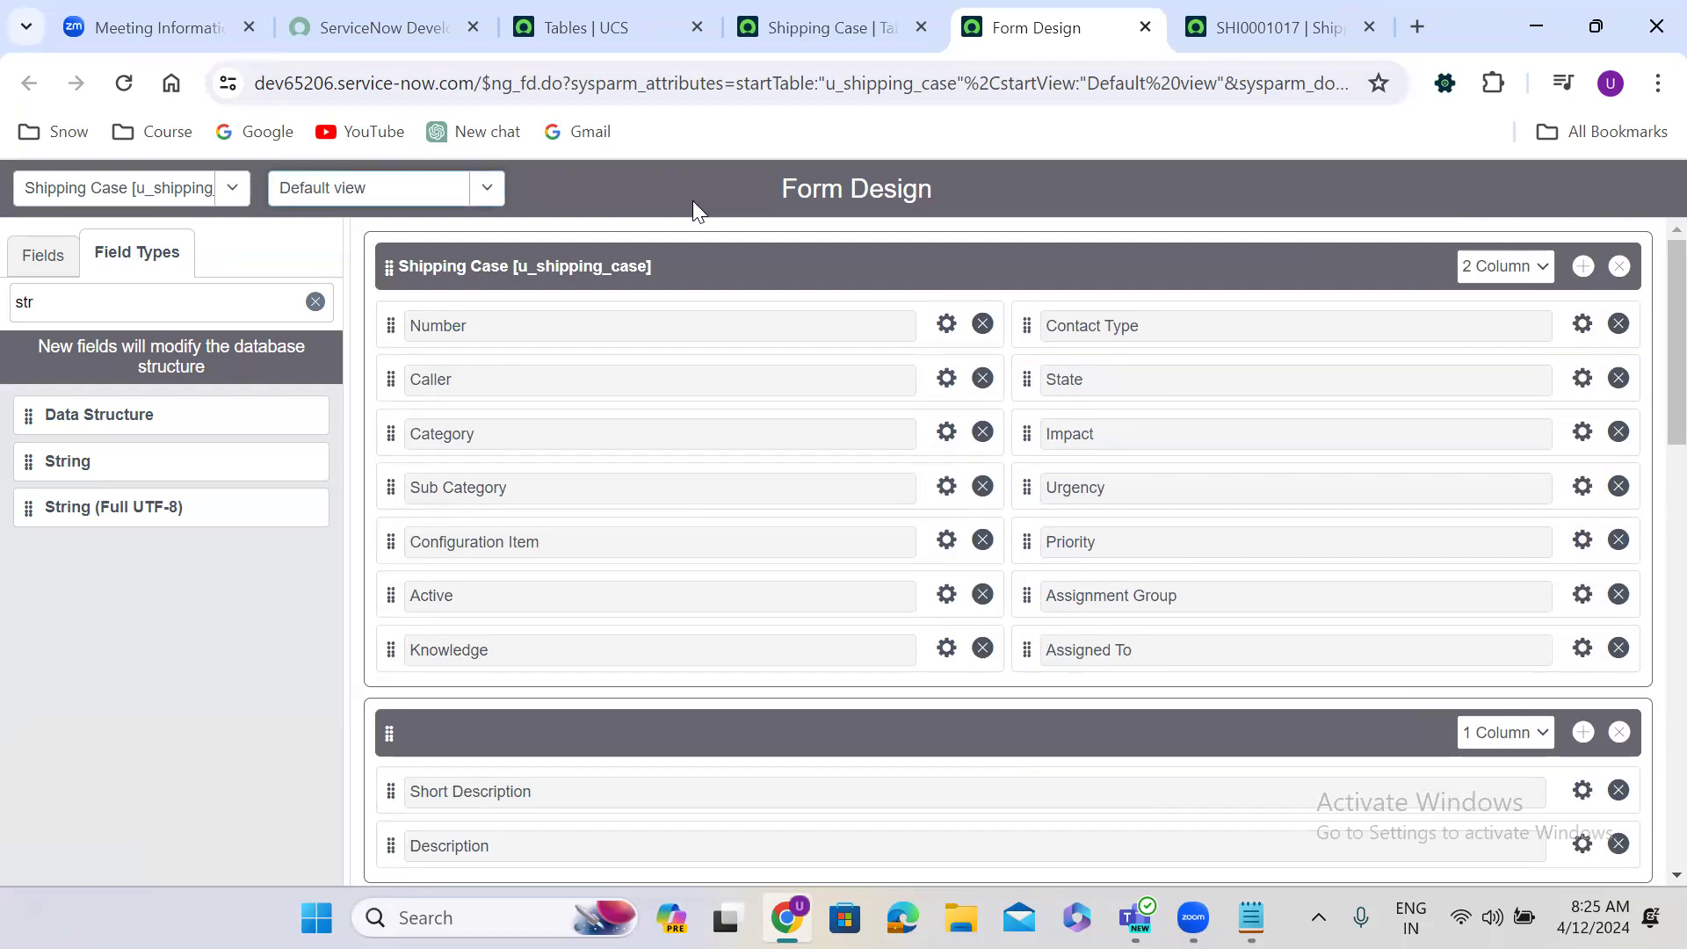
{"action": "left_click", "coordinate": [489, 188]}
{"action": "left_click", "coordinate": [323, 299]}
{"action": "left_click", "coordinate": [707, 485]}
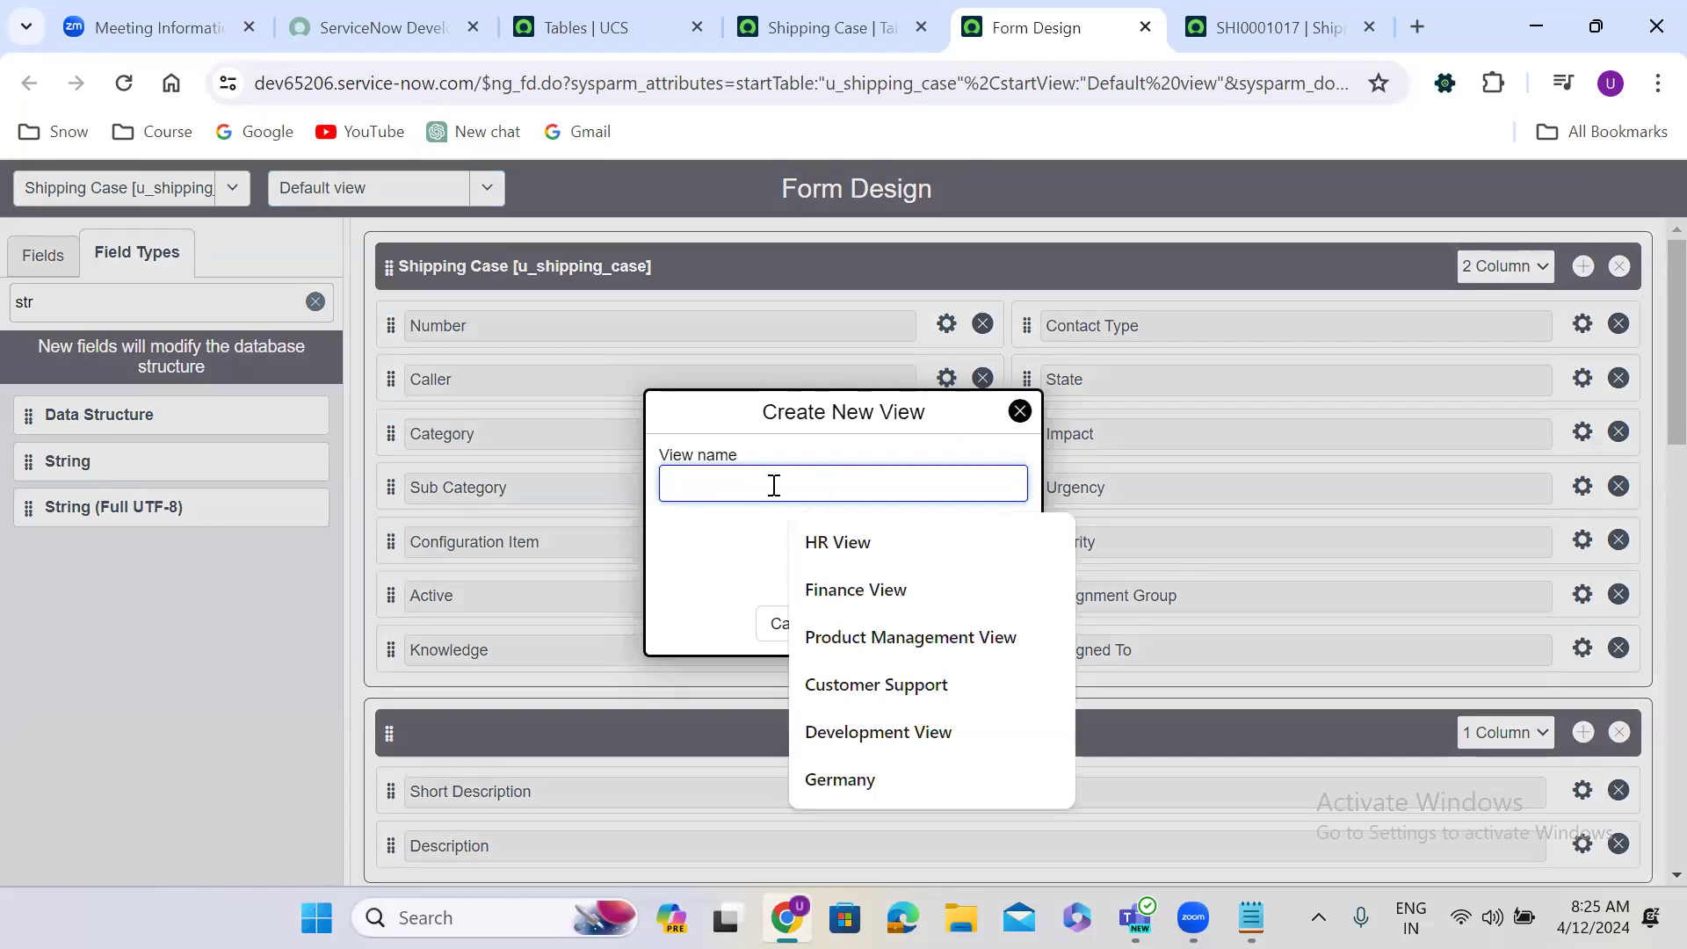
{"action": "type", "text": "American"}
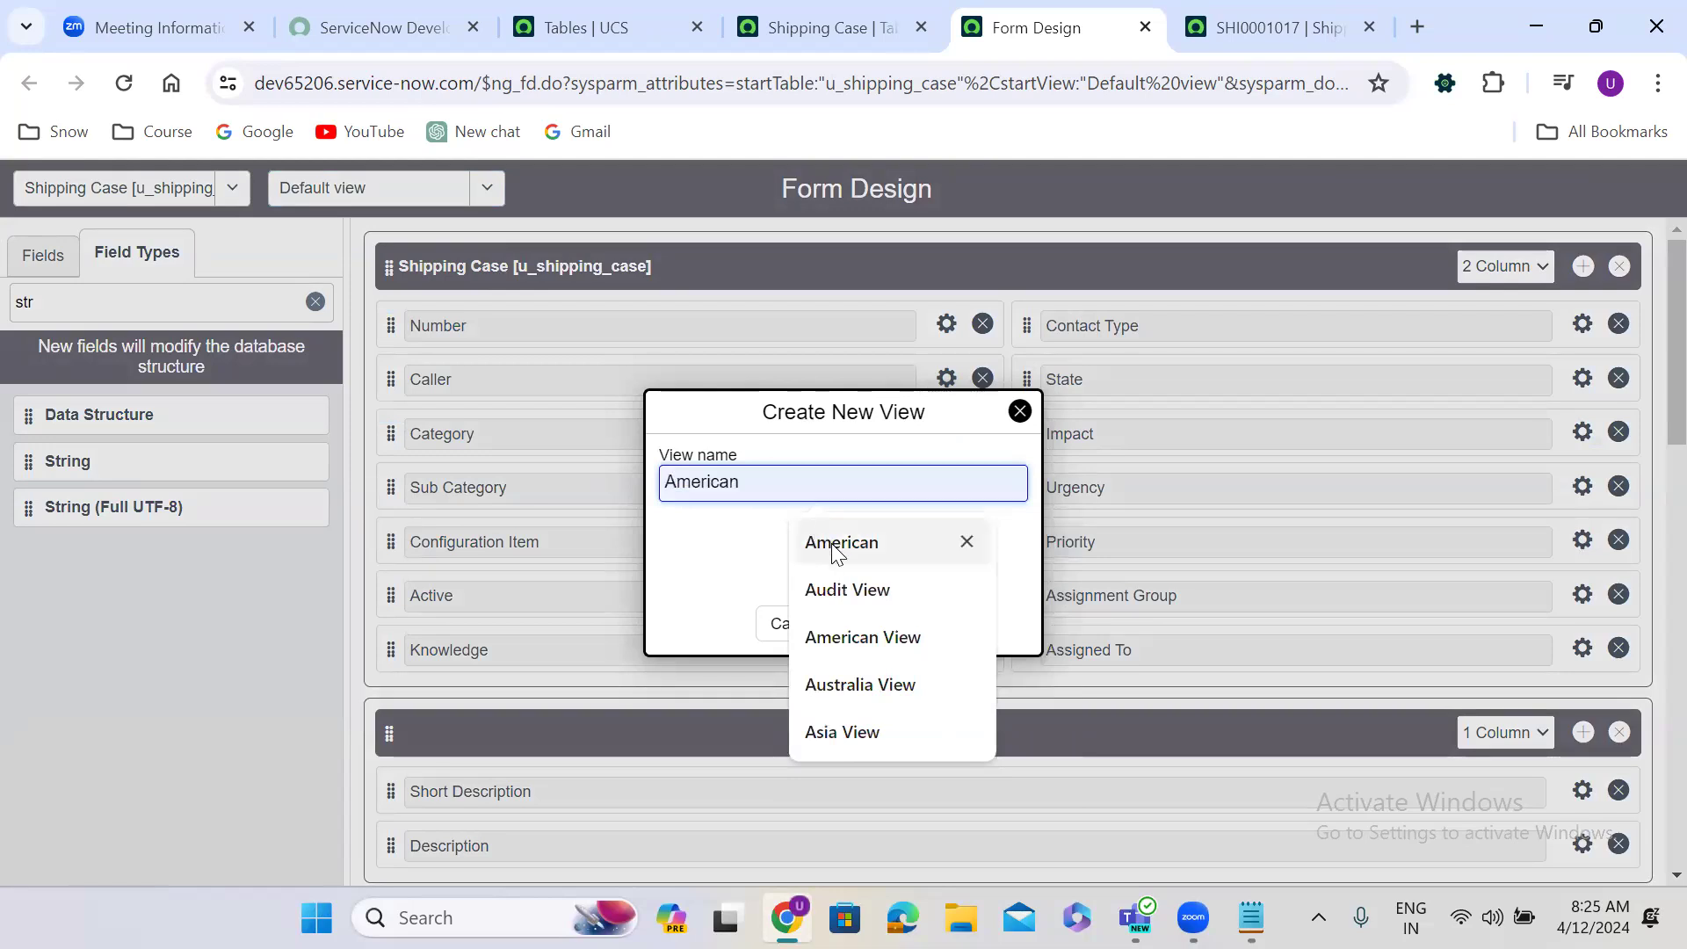
{"action": "left_click", "coordinate": [835, 545]}
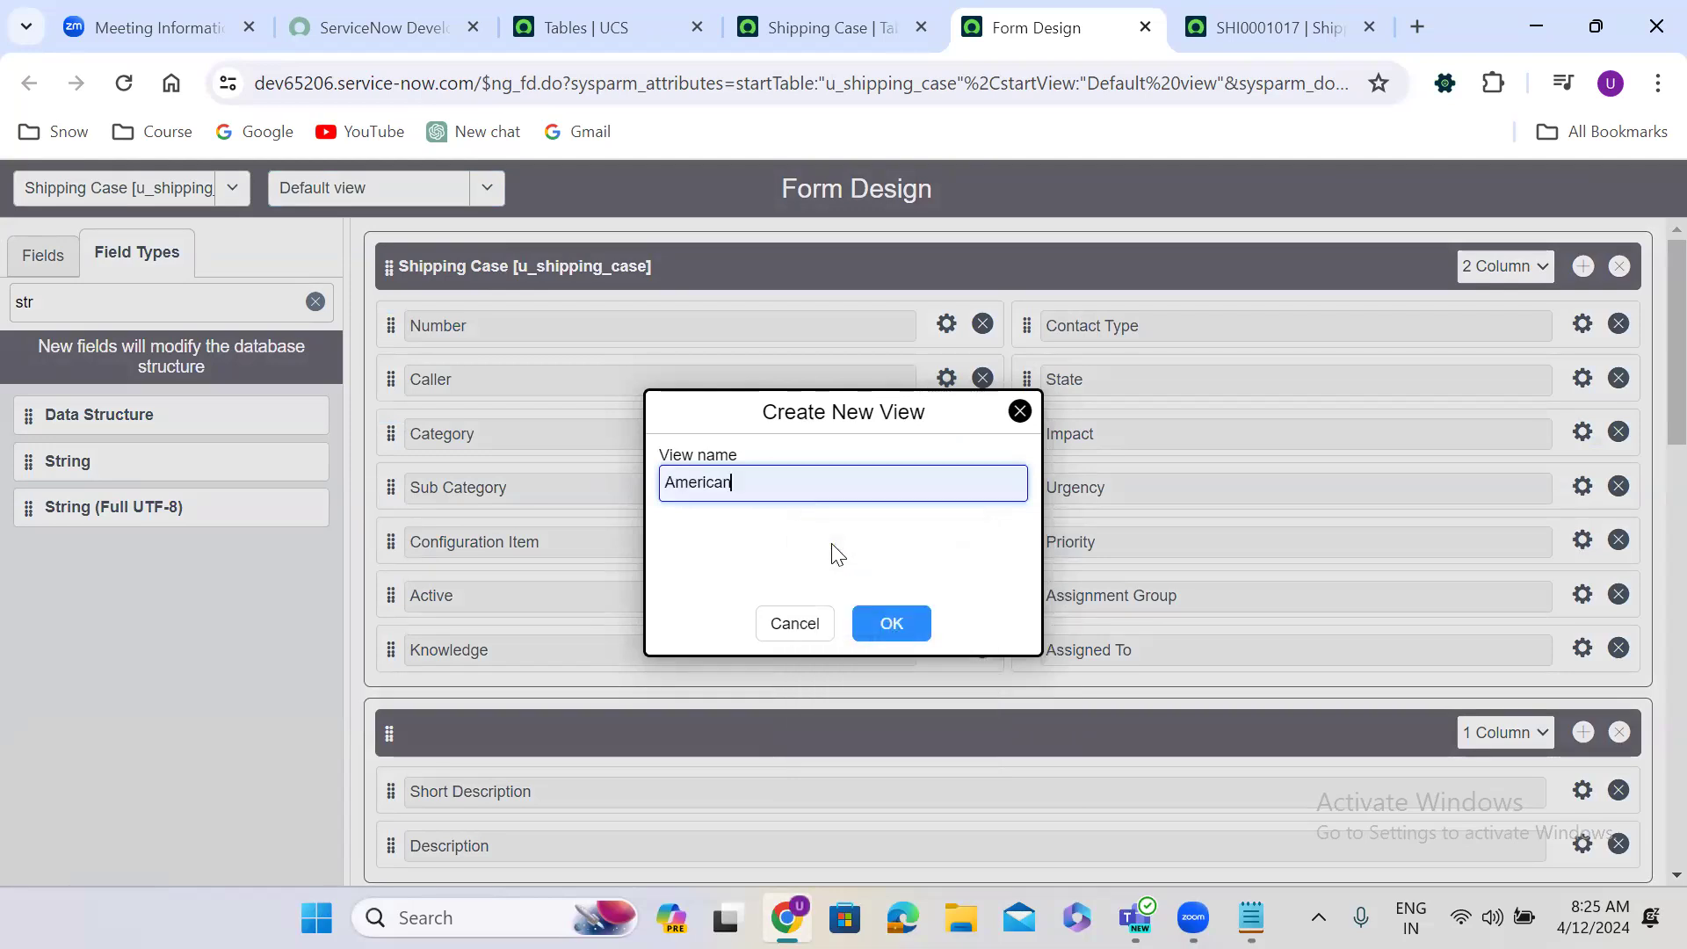
{"action": "left_click", "coordinate": [891, 624]}
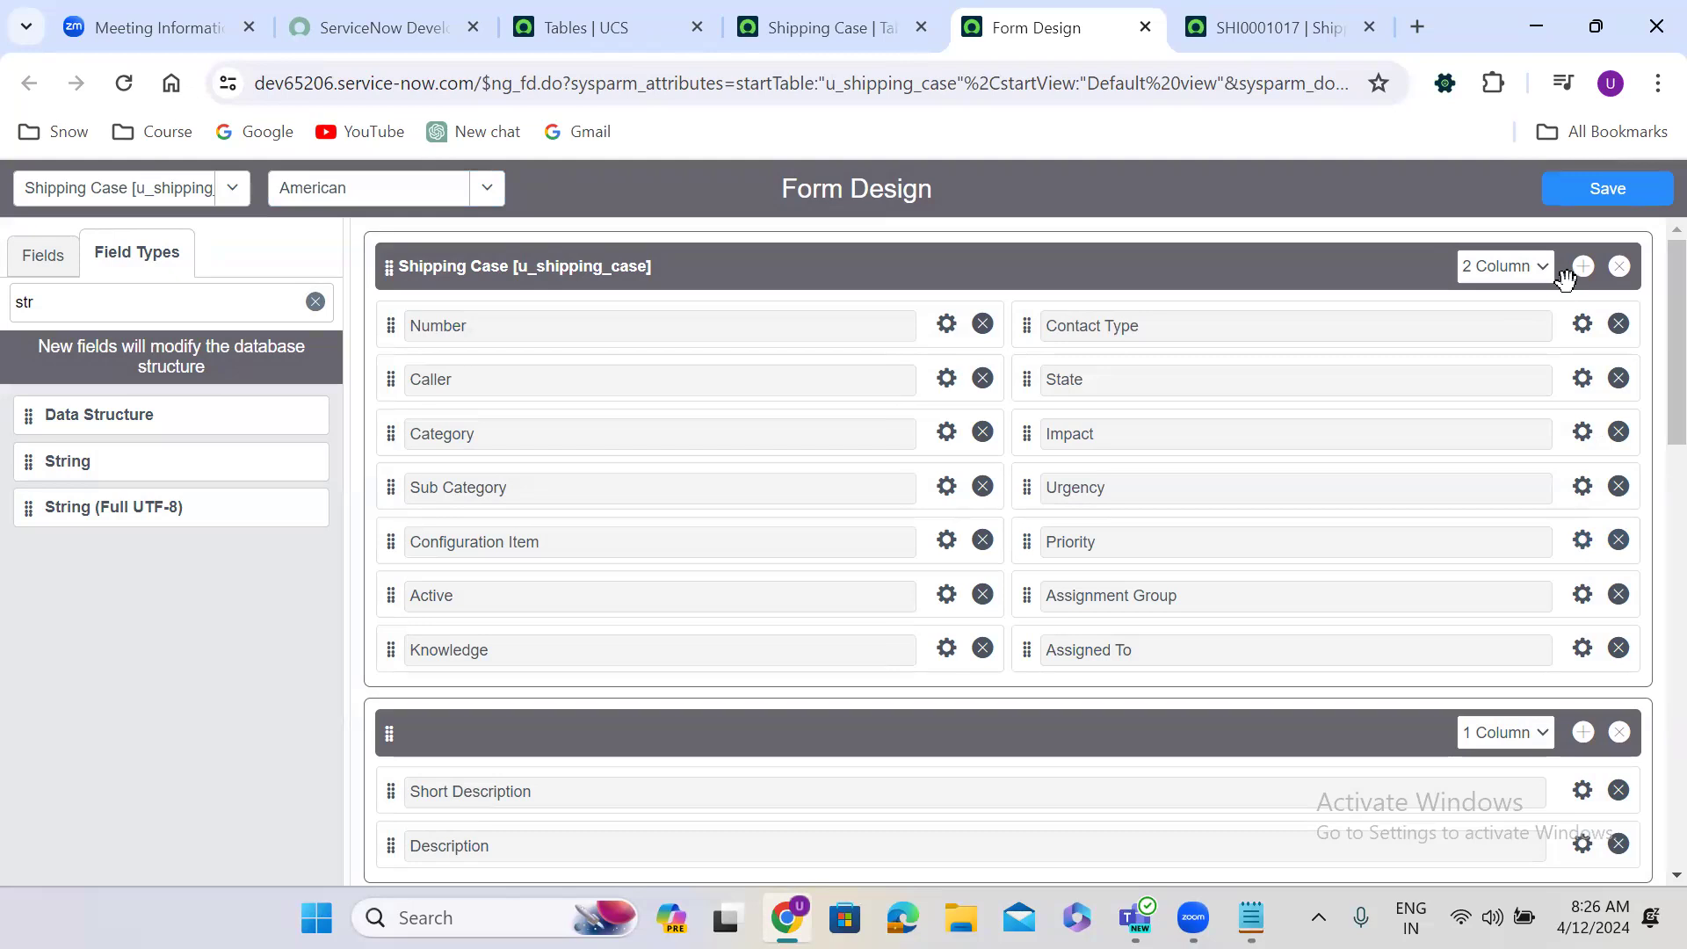
Set the main Shipping Case section of the American view to a 1 Column layout and save the view.
{"action": "left_click", "coordinate": [1495, 295]}
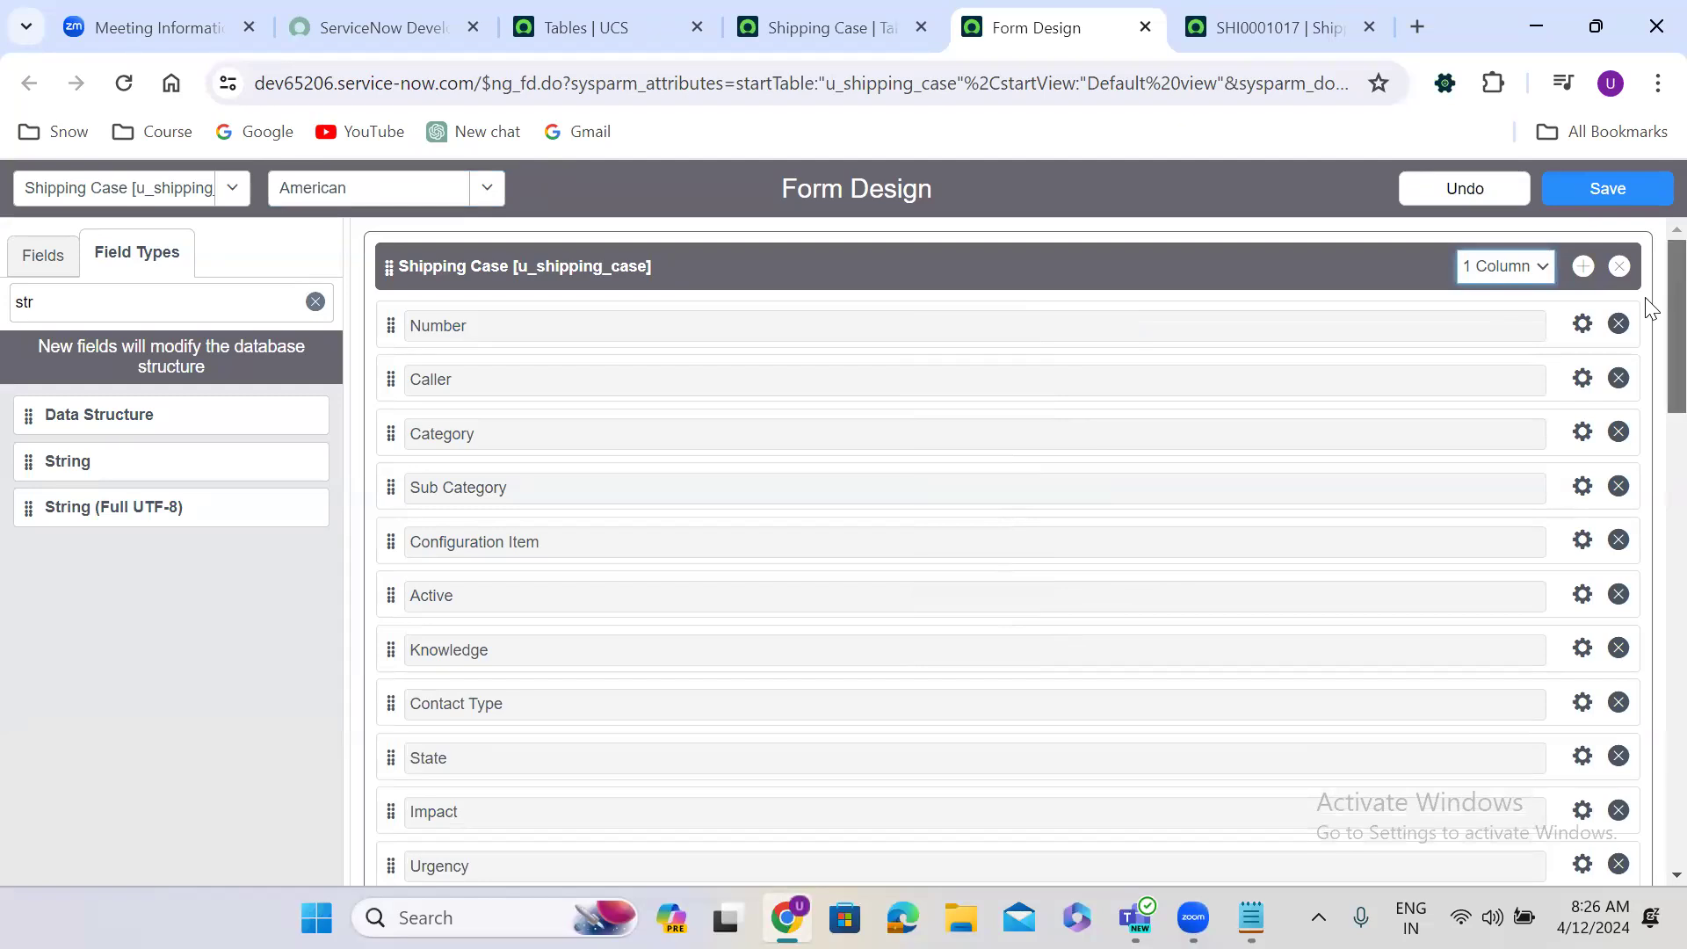
{"action": "scroll", "coordinate": [1648, 364], "scroll_direction": "down", "scroll_amount": 2}
{"action": "scroll", "coordinate": [1647, 365], "scroll_direction": "down", "scroll_amount": 10}
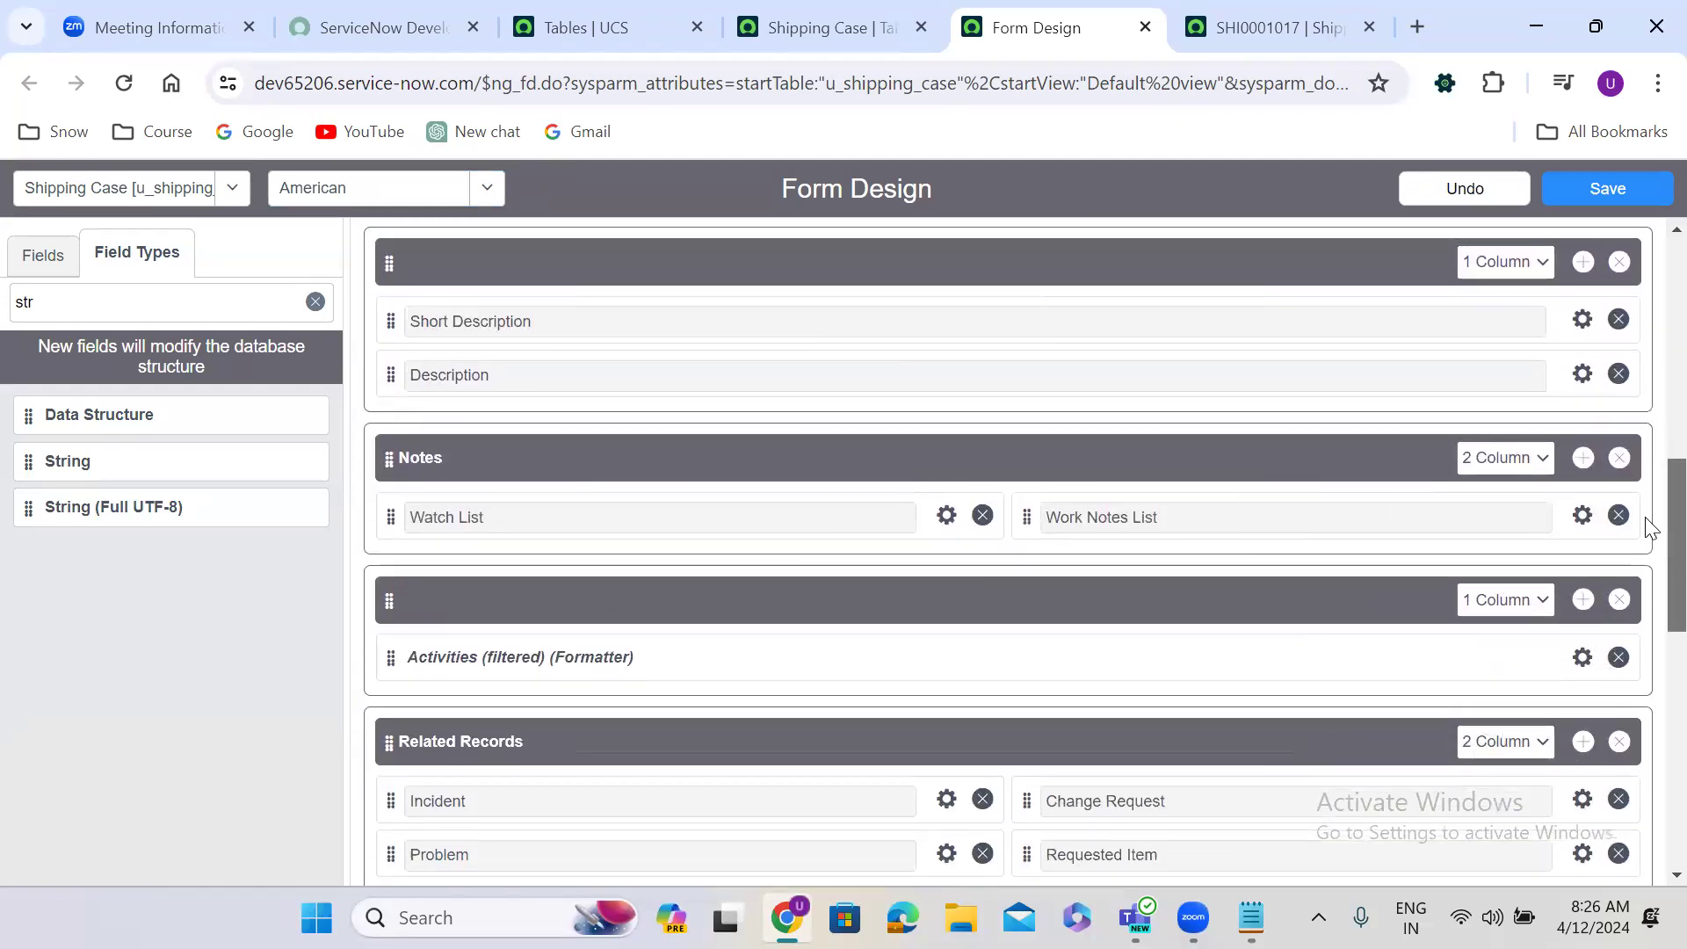
{"action": "scroll", "coordinate": [1648, 583], "scroll_direction": "down", "scroll_amount": 8}
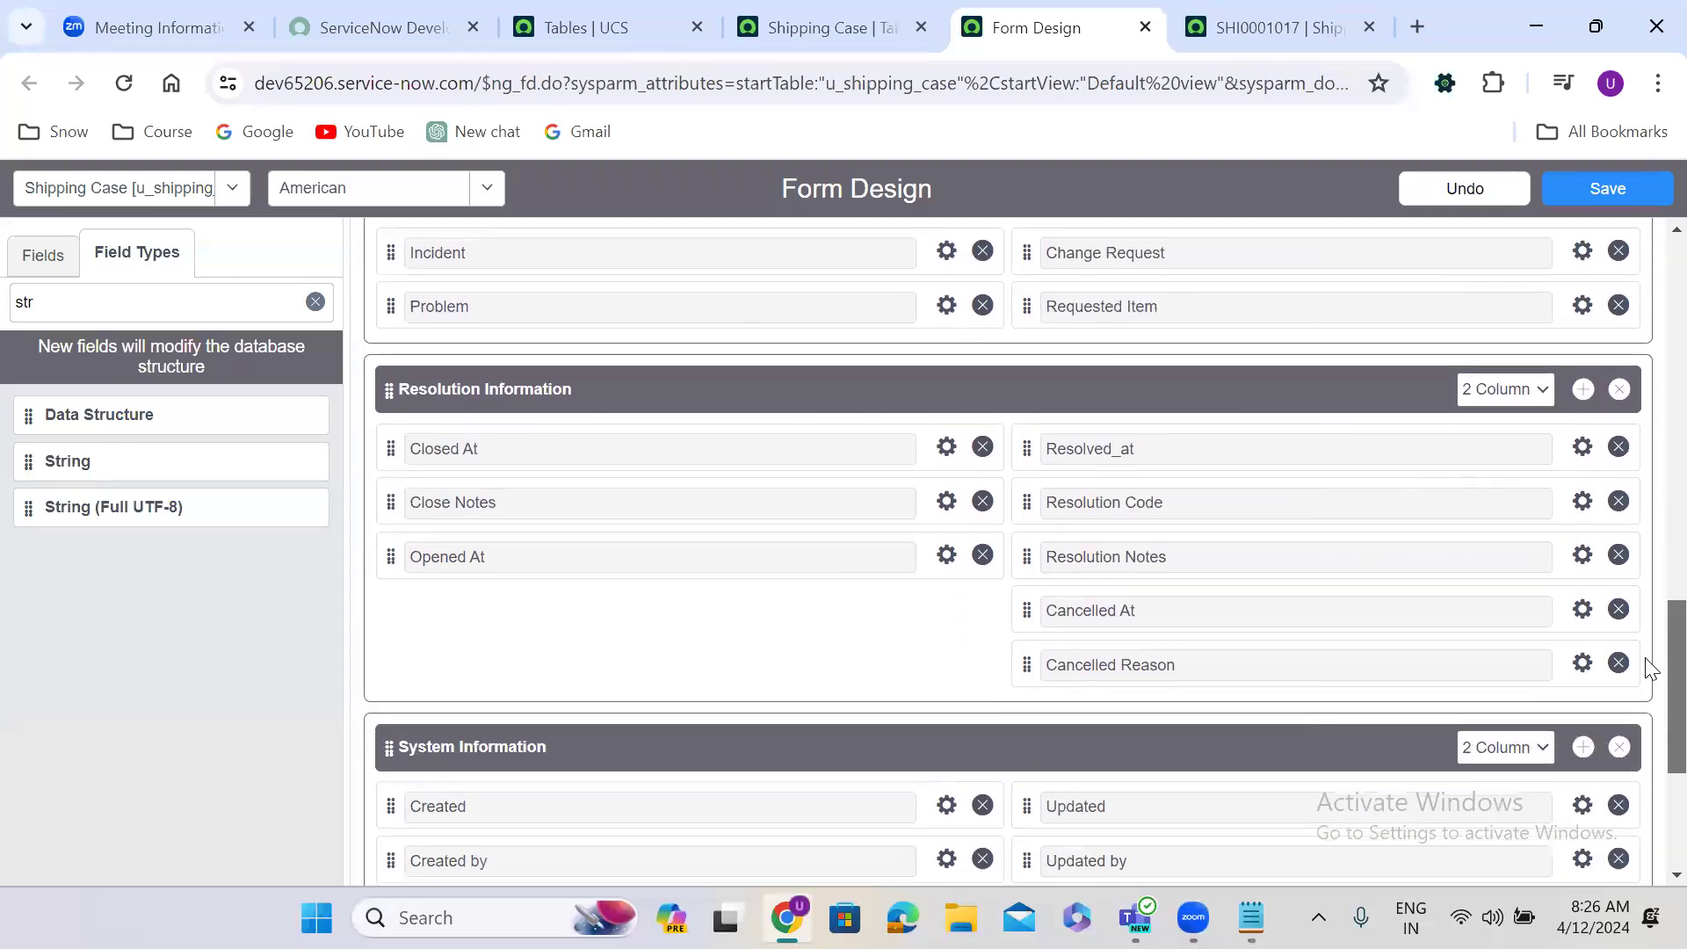
{"action": "left_click_drag", "start_coordinate": [1648, 668], "coordinate": [1647, 253]}
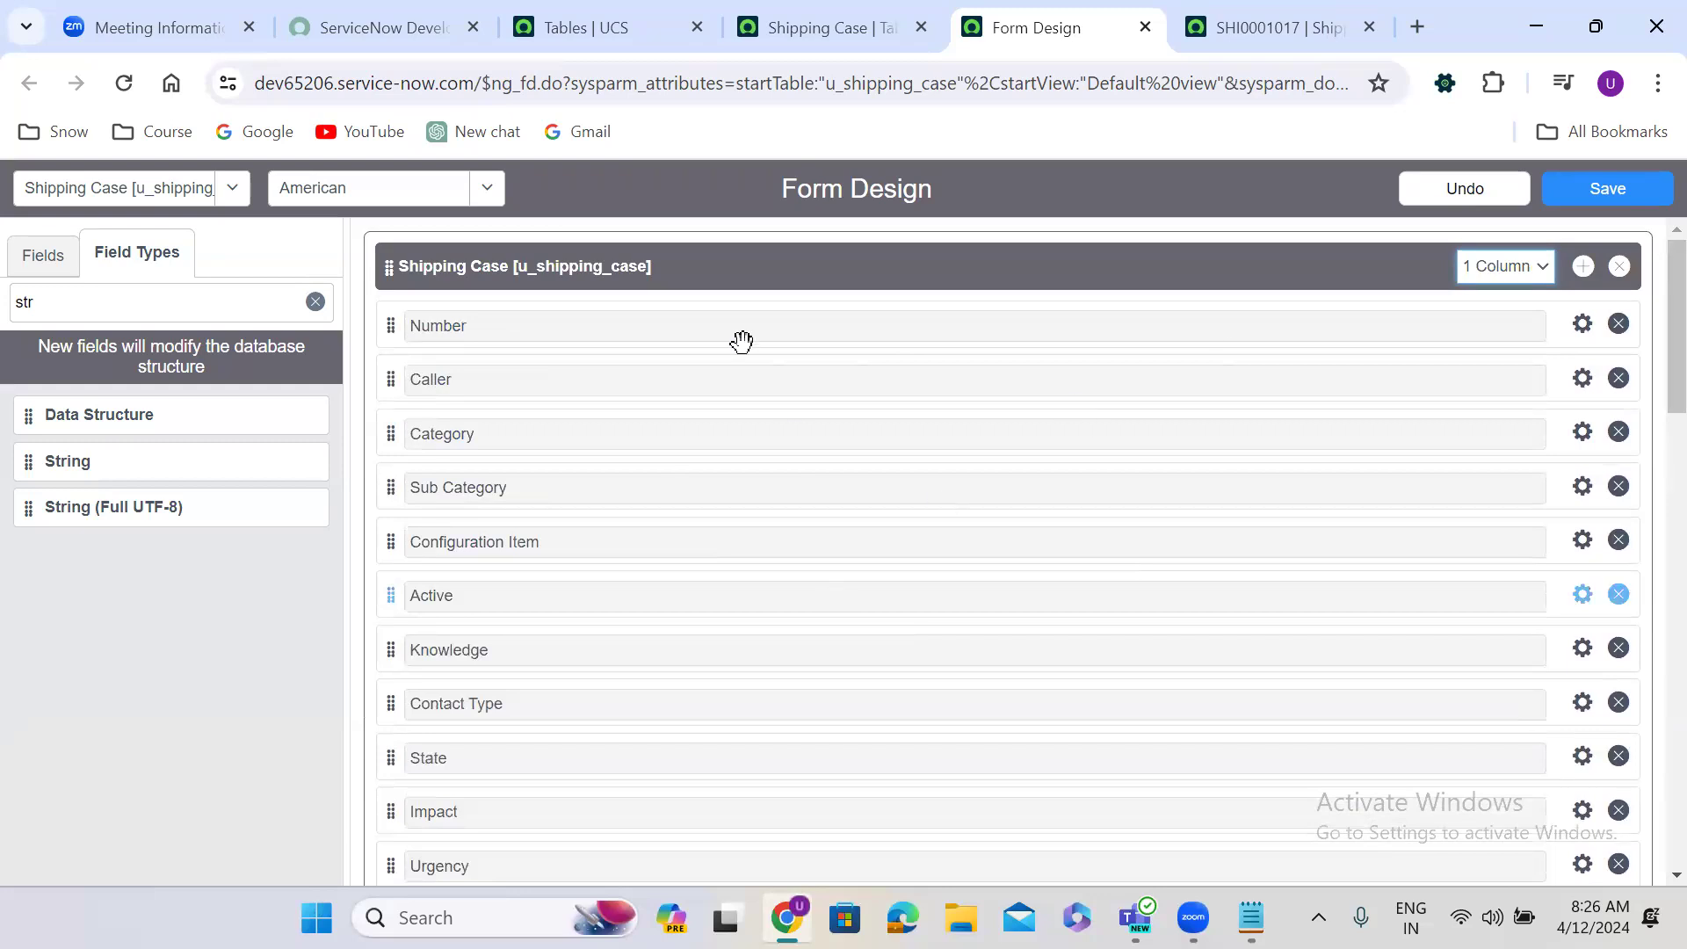
{"action": "left_click", "coordinate": [1616, 189]}
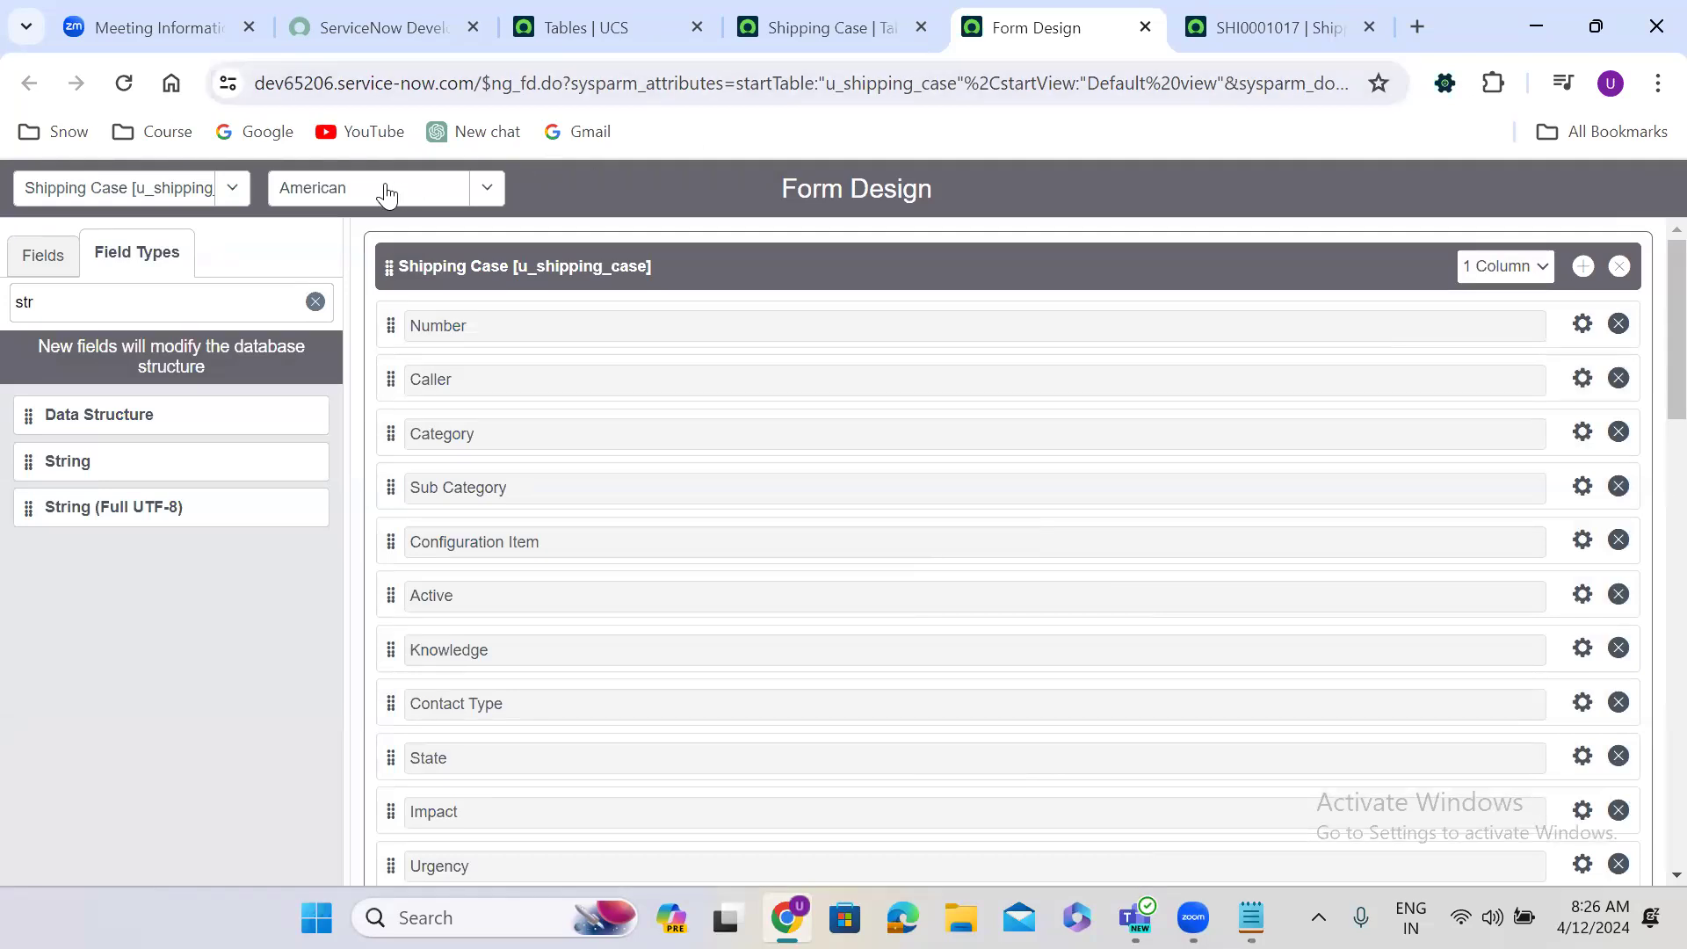
Switch back to the Default view and create another form view named Germany.
{"action": "left_click", "coordinate": [348, 193]}
{"action": "left_click", "coordinate": [345, 273]}
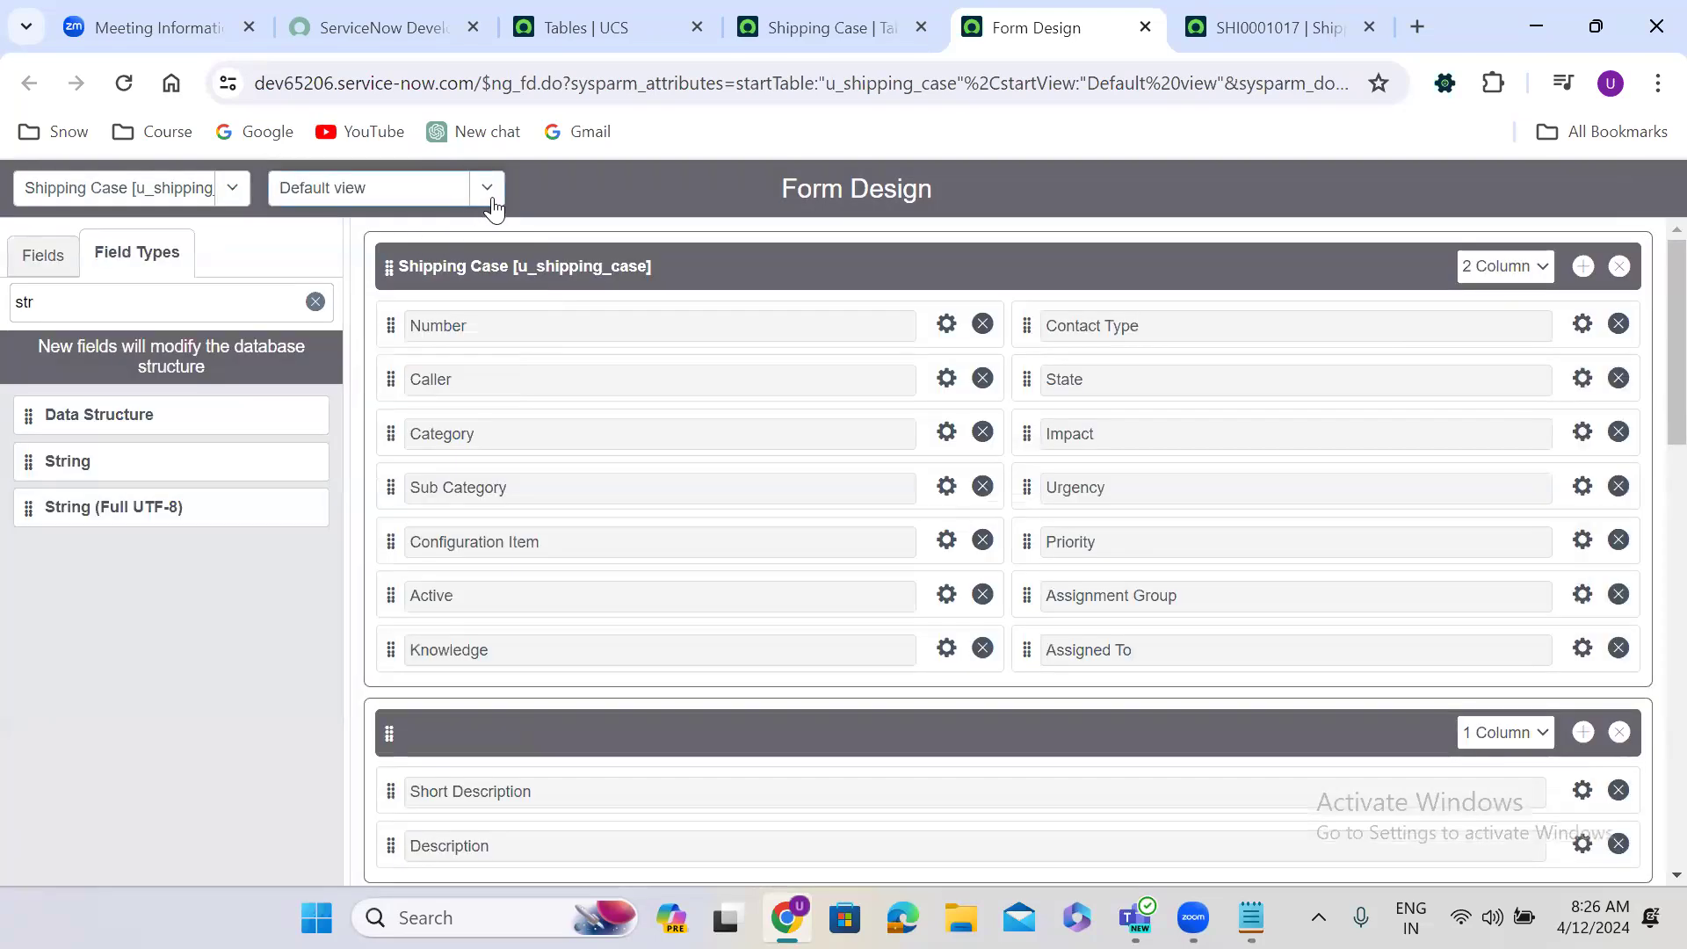
{"action": "left_click", "coordinate": [497, 193]}
{"action": "left_click", "coordinate": [352, 328]}
{"action": "left_click", "coordinate": [708, 474]}
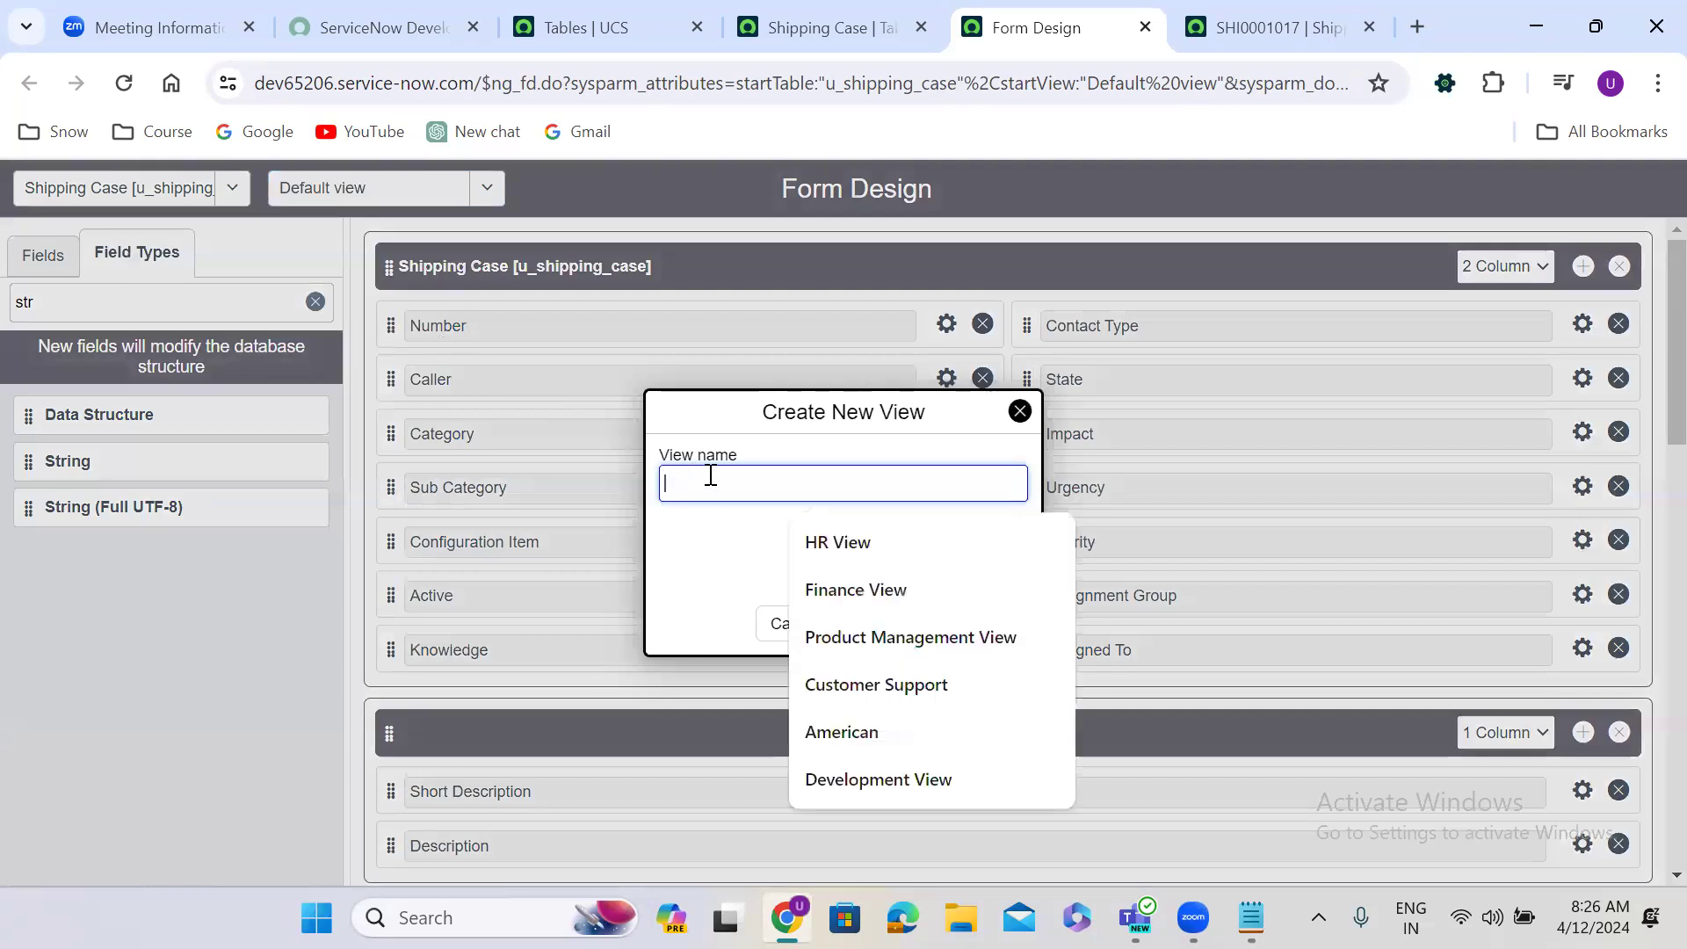
{"action": "type", "text": "ge"}
{"action": "left_click", "coordinate": [835, 540]}
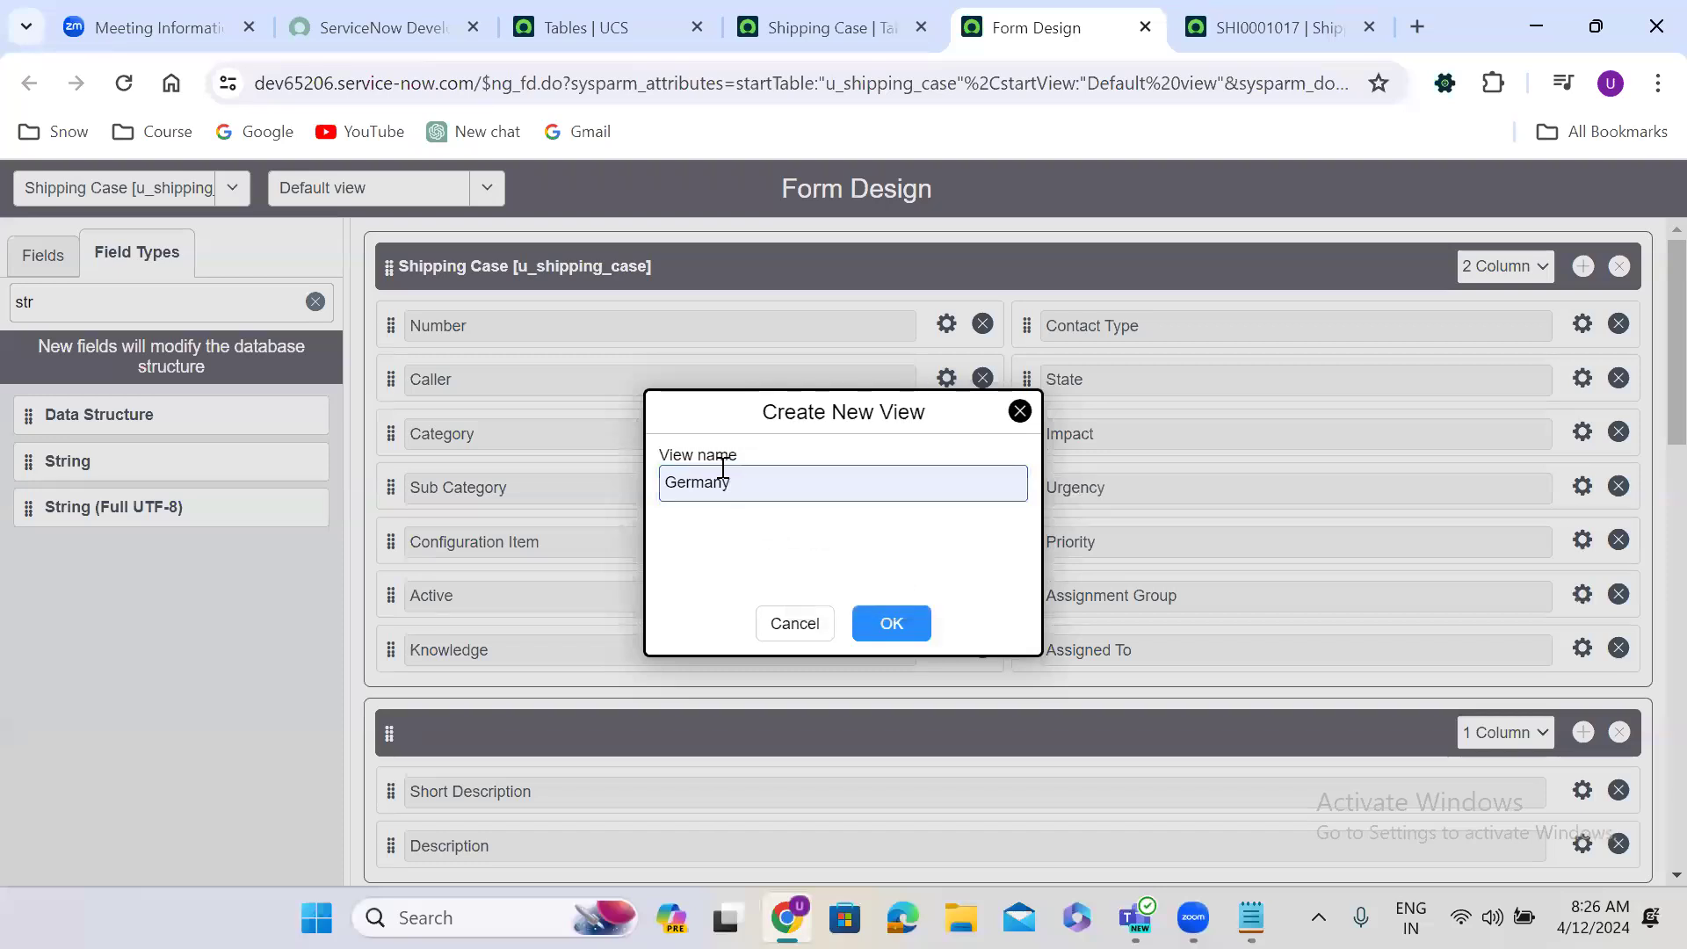
{"action": "left_click", "coordinate": [900, 615]}
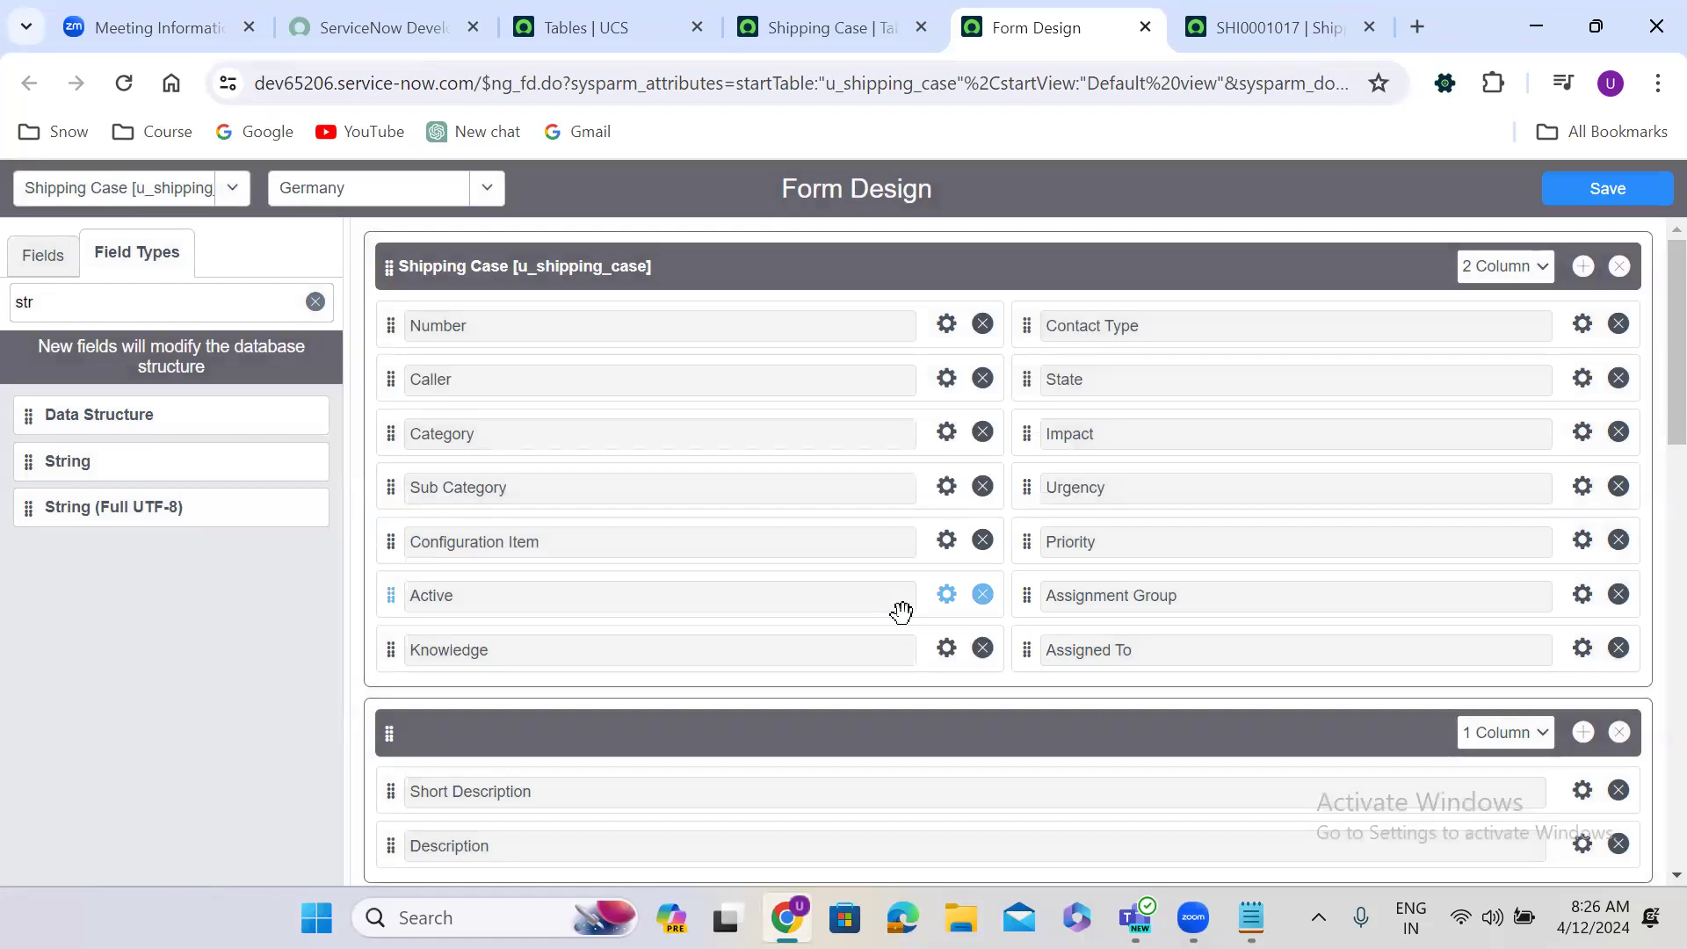
Remove the Category, Sub Category, Active and Knowledge fields from the main section of the Germany view.
{"action": "left_click", "coordinate": [982, 434]}
{"action": "left_click", "coordinate": [982, 434]}
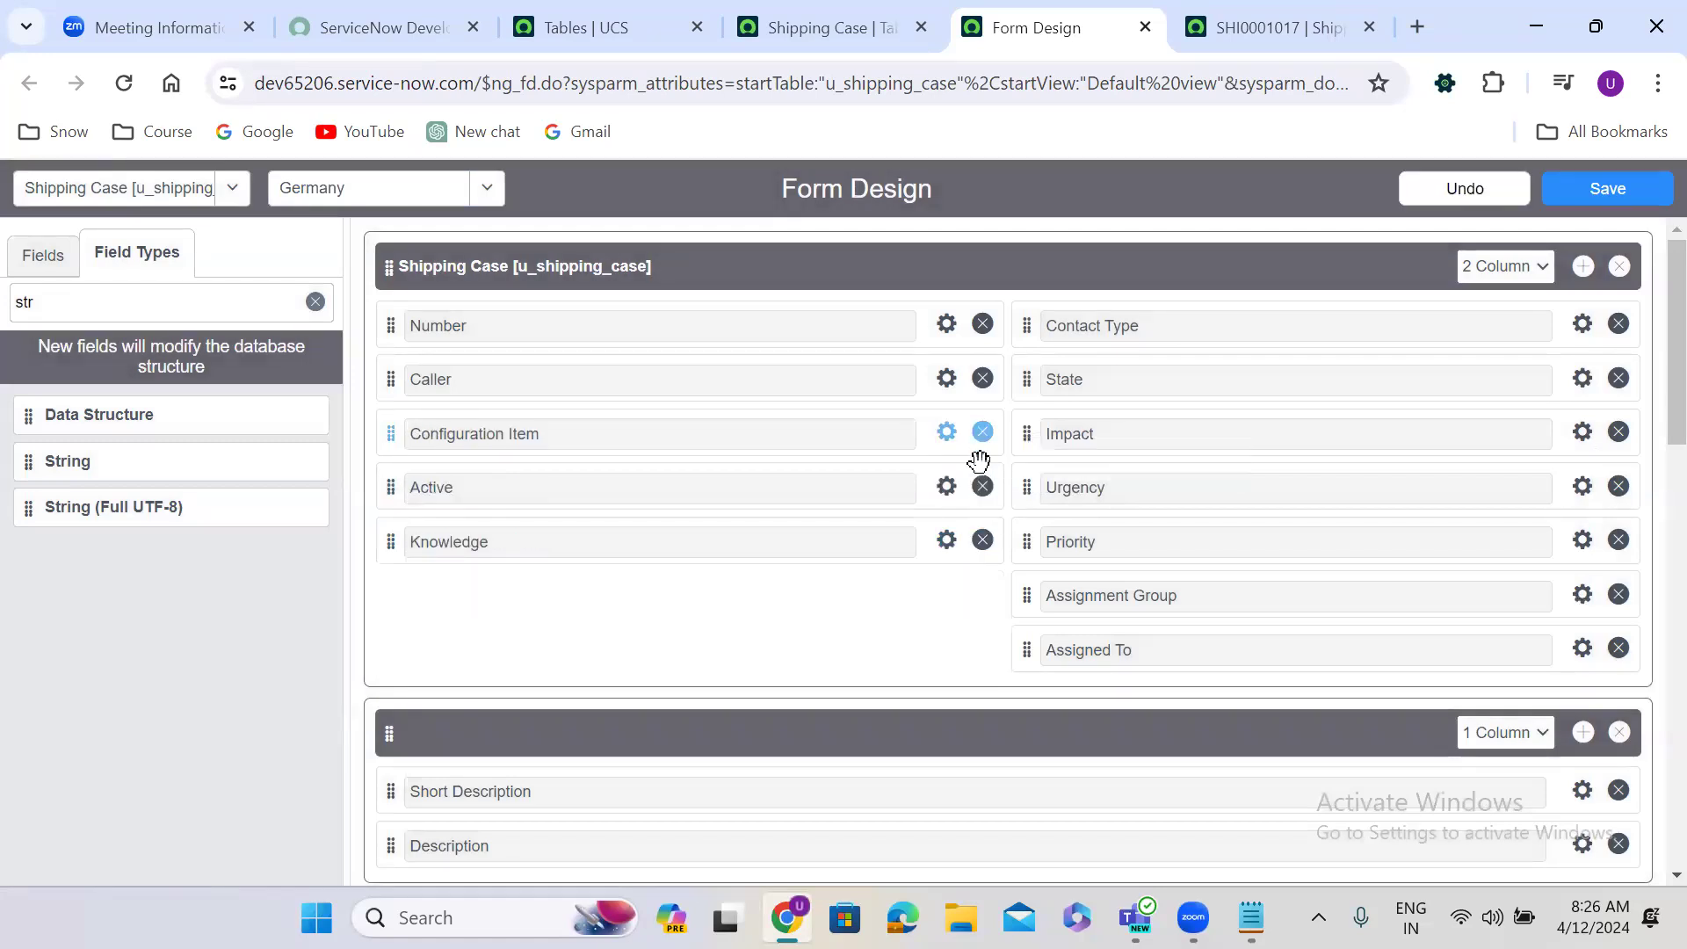
{"action": "left_click", "coordinate": [983, 488]}
{"action": "left_click", "coordinate": [983, 487]}
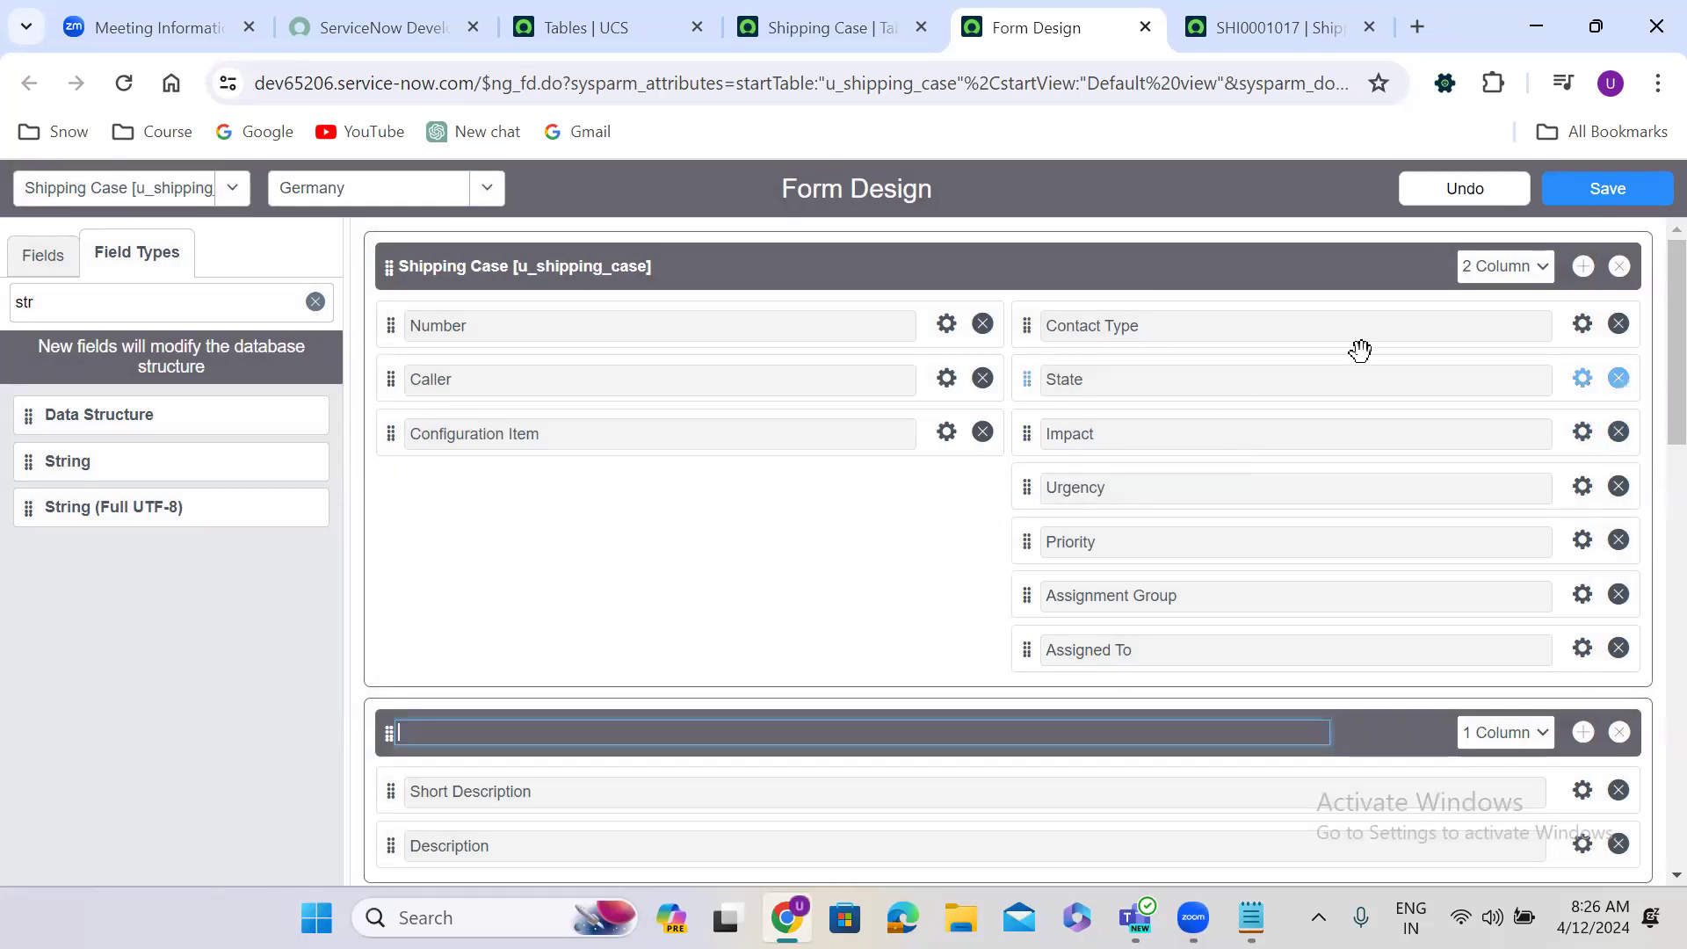
Remove the Contact Type, Impact, Urgency and Priority fields from the Germany view and save it.
{"action": "left_click", "coordinate": [1619, 325]}
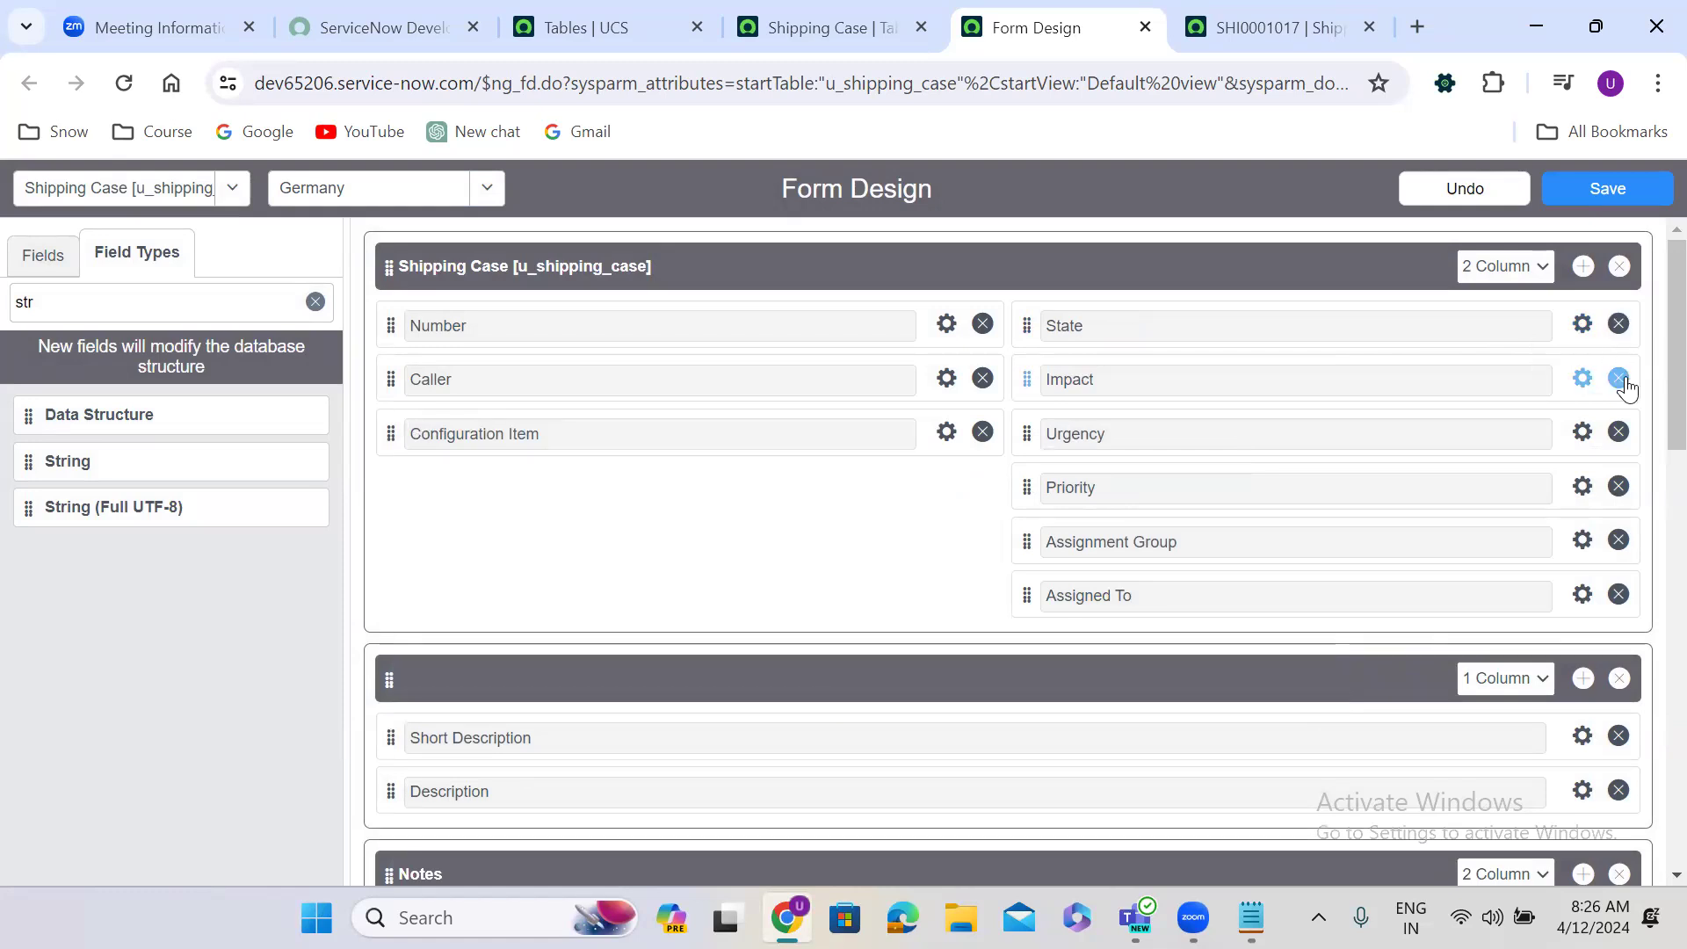
{"action": "left_click", "coordinate": [1619, 378]}
{"action": "left_click", "coordinate": [1619, 379]}
{"action": "left_click", "coordinate": [1619, 379]}
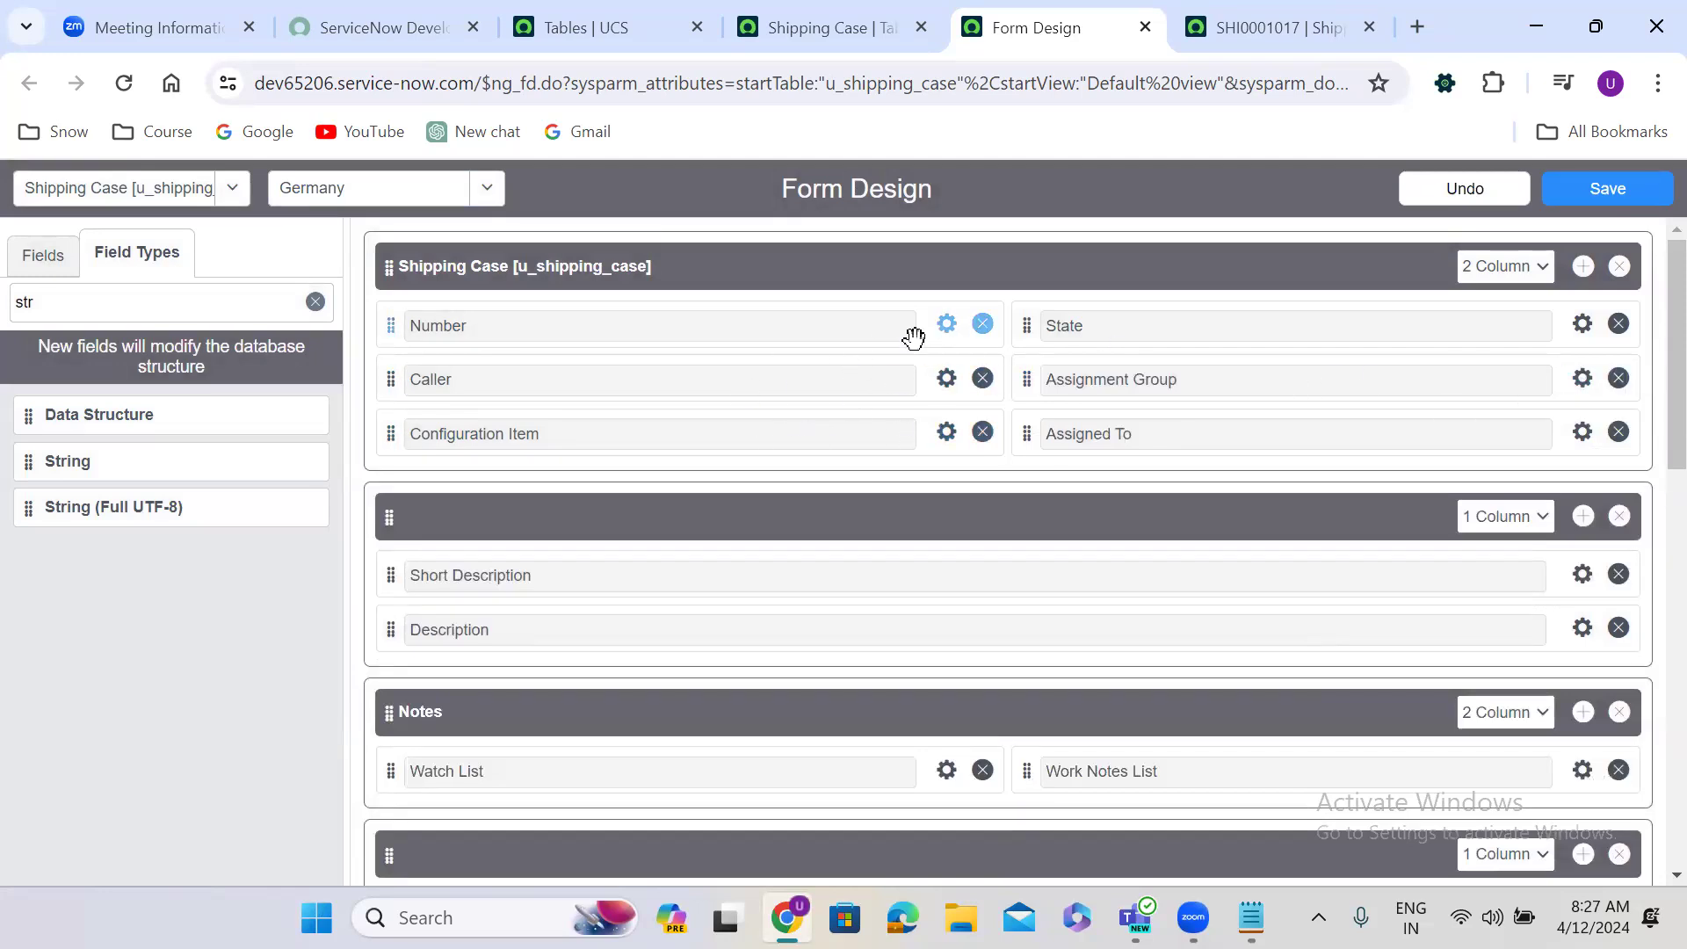
{"action": "left_click", "coordinate": [1613, 190]}
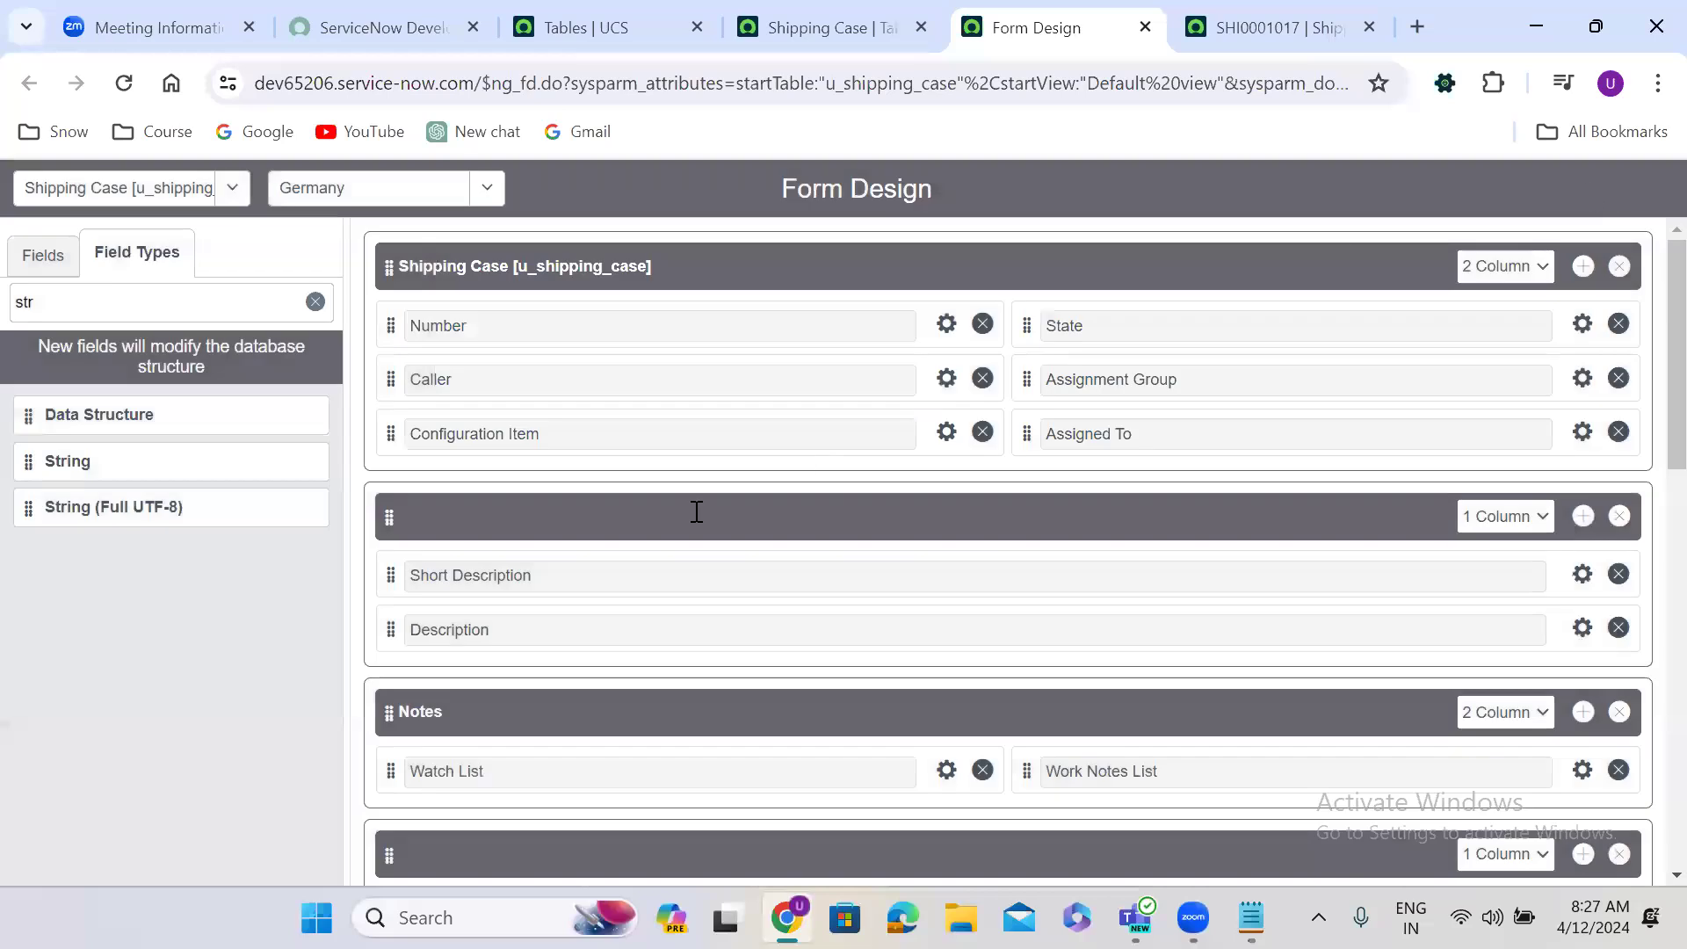
{"action": "left_click", "coordinate": [696, 511]}
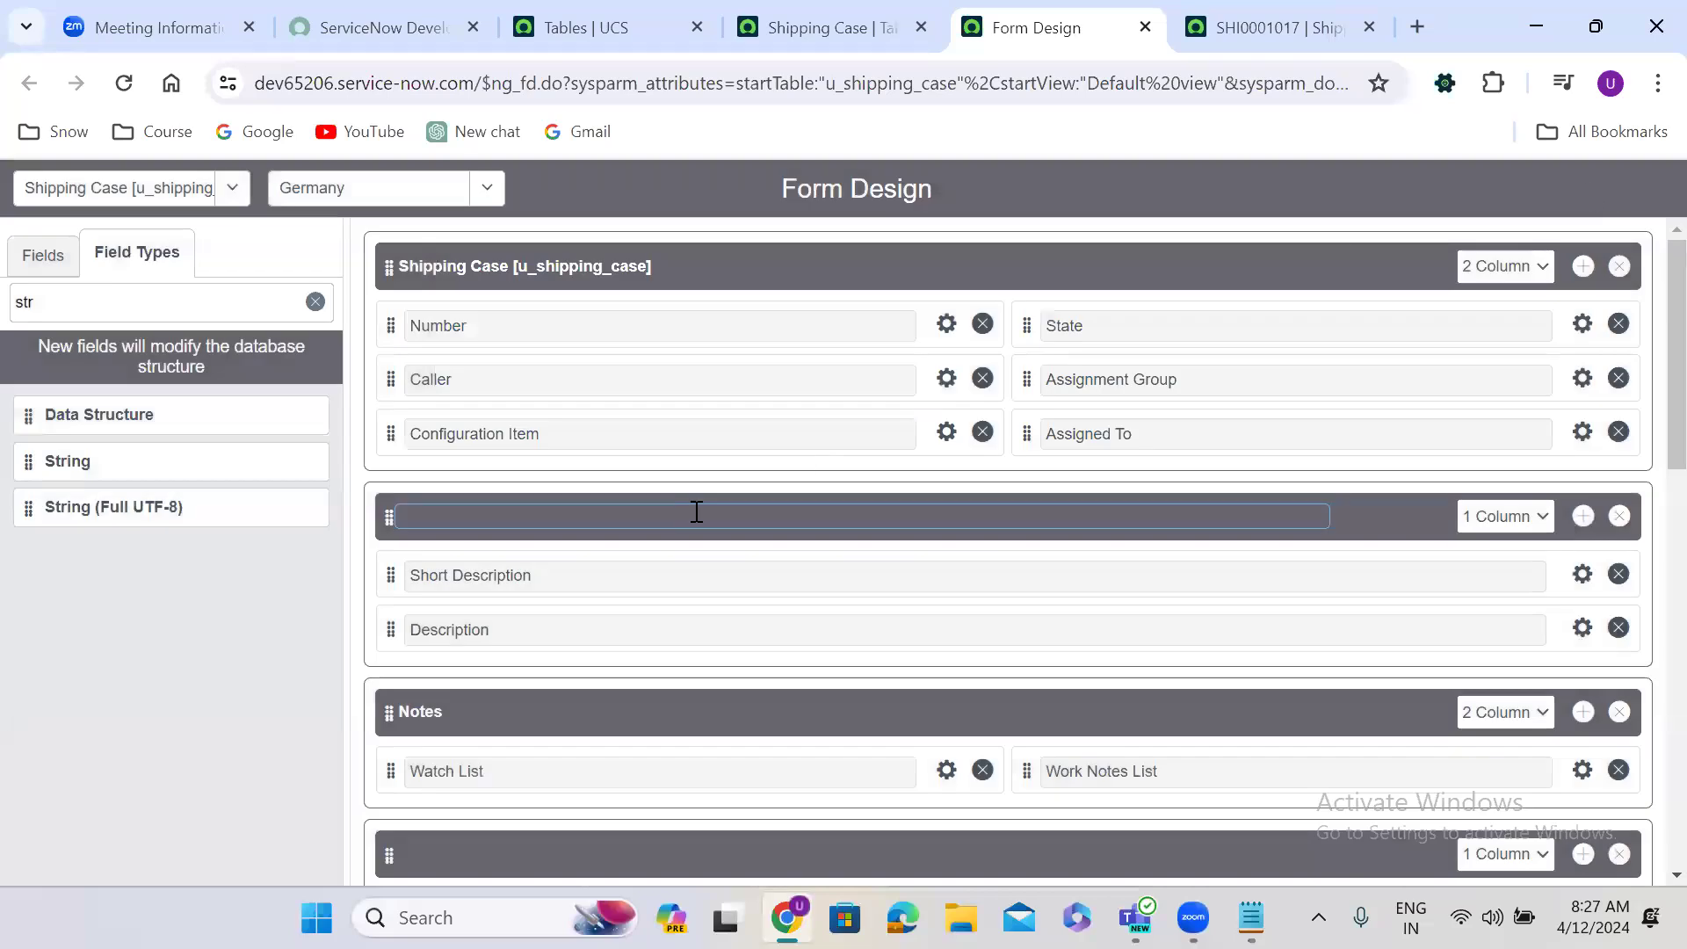
Switch back to the Default view and create another form view named Paris.
{"action": "left_click", "coordinate": [368, 200]}
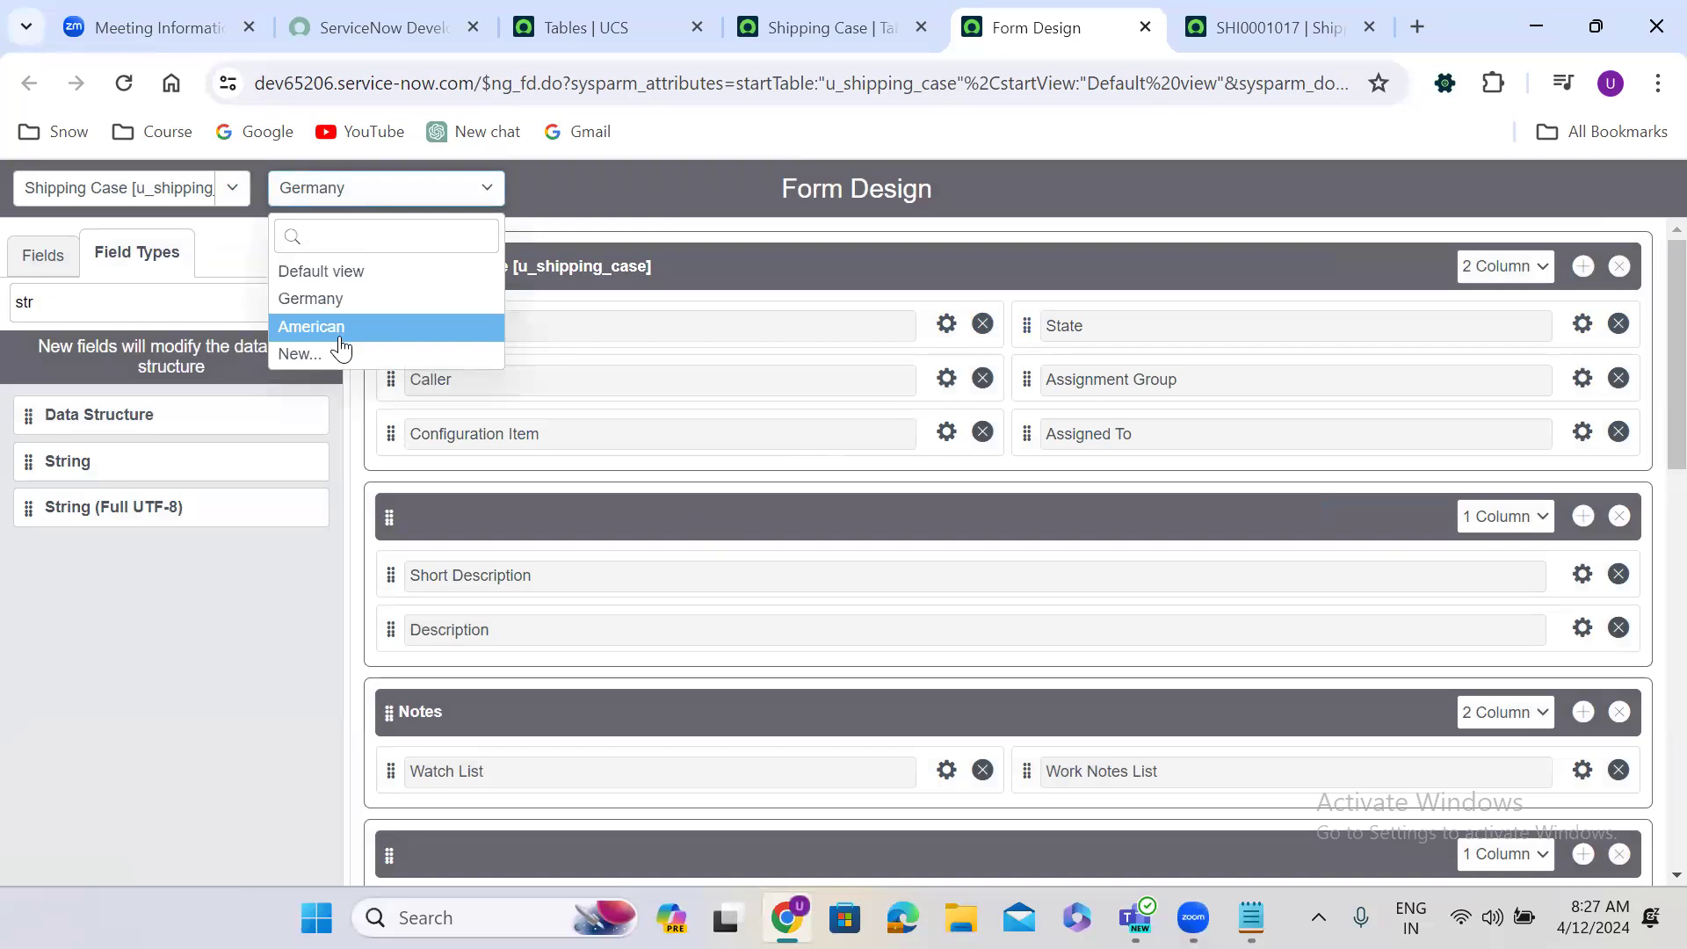
{"action": "left_click", "coordinate": [428, 272]}
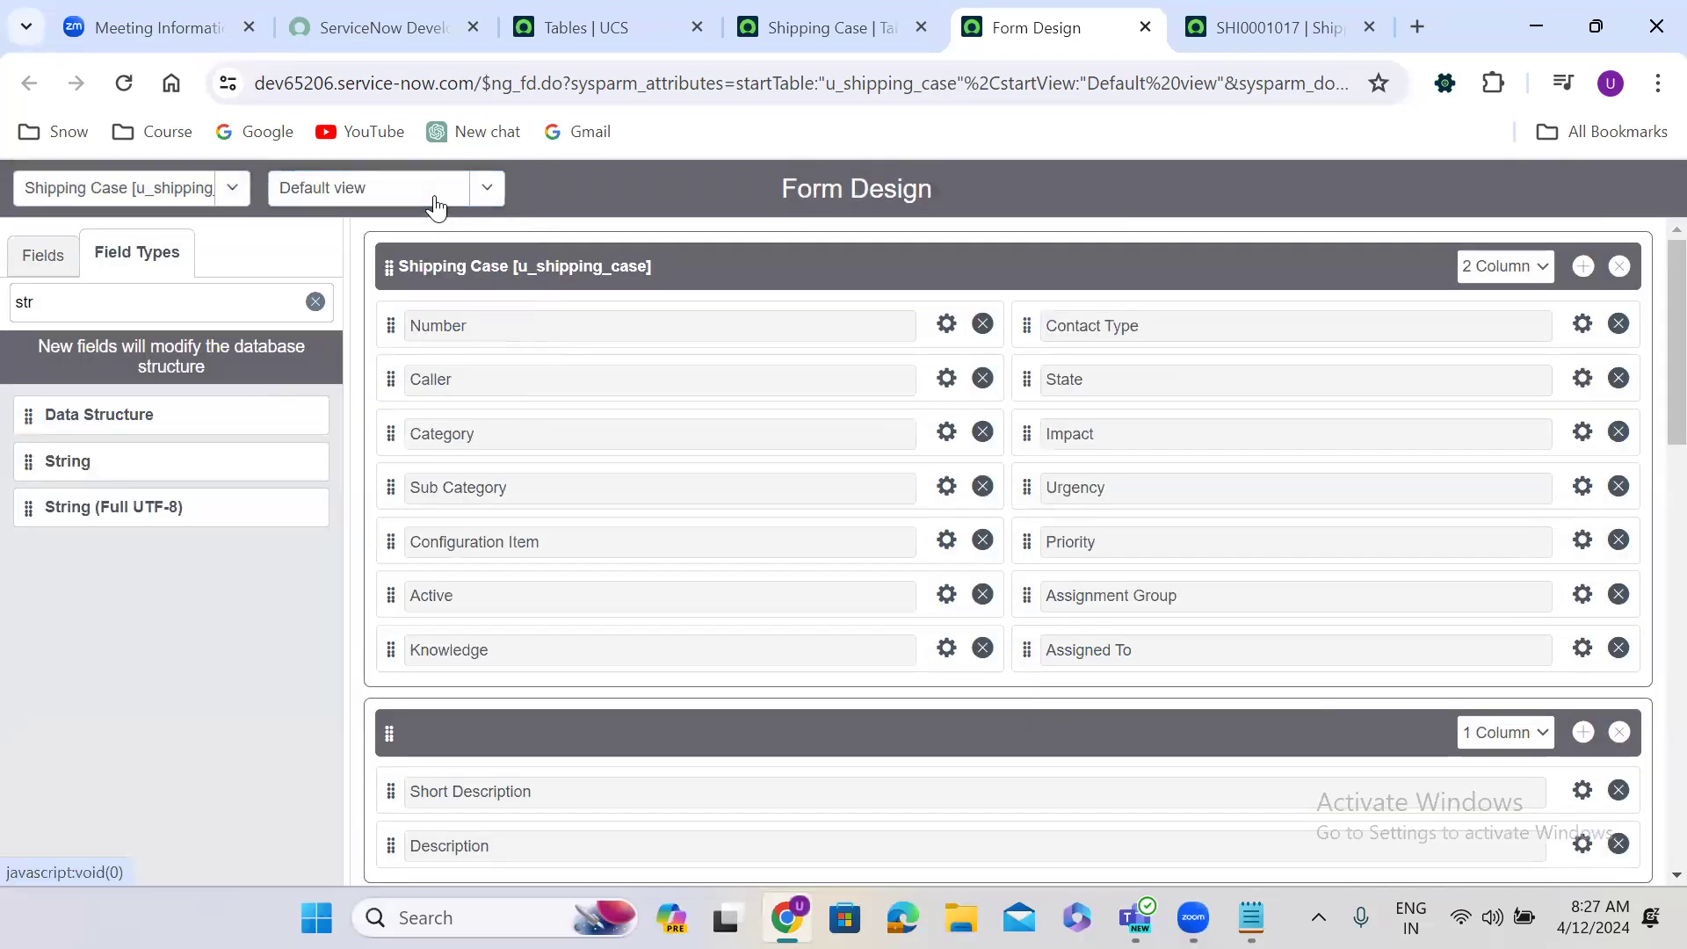
{"action": "left_click", "coordinate": [422, 201]}
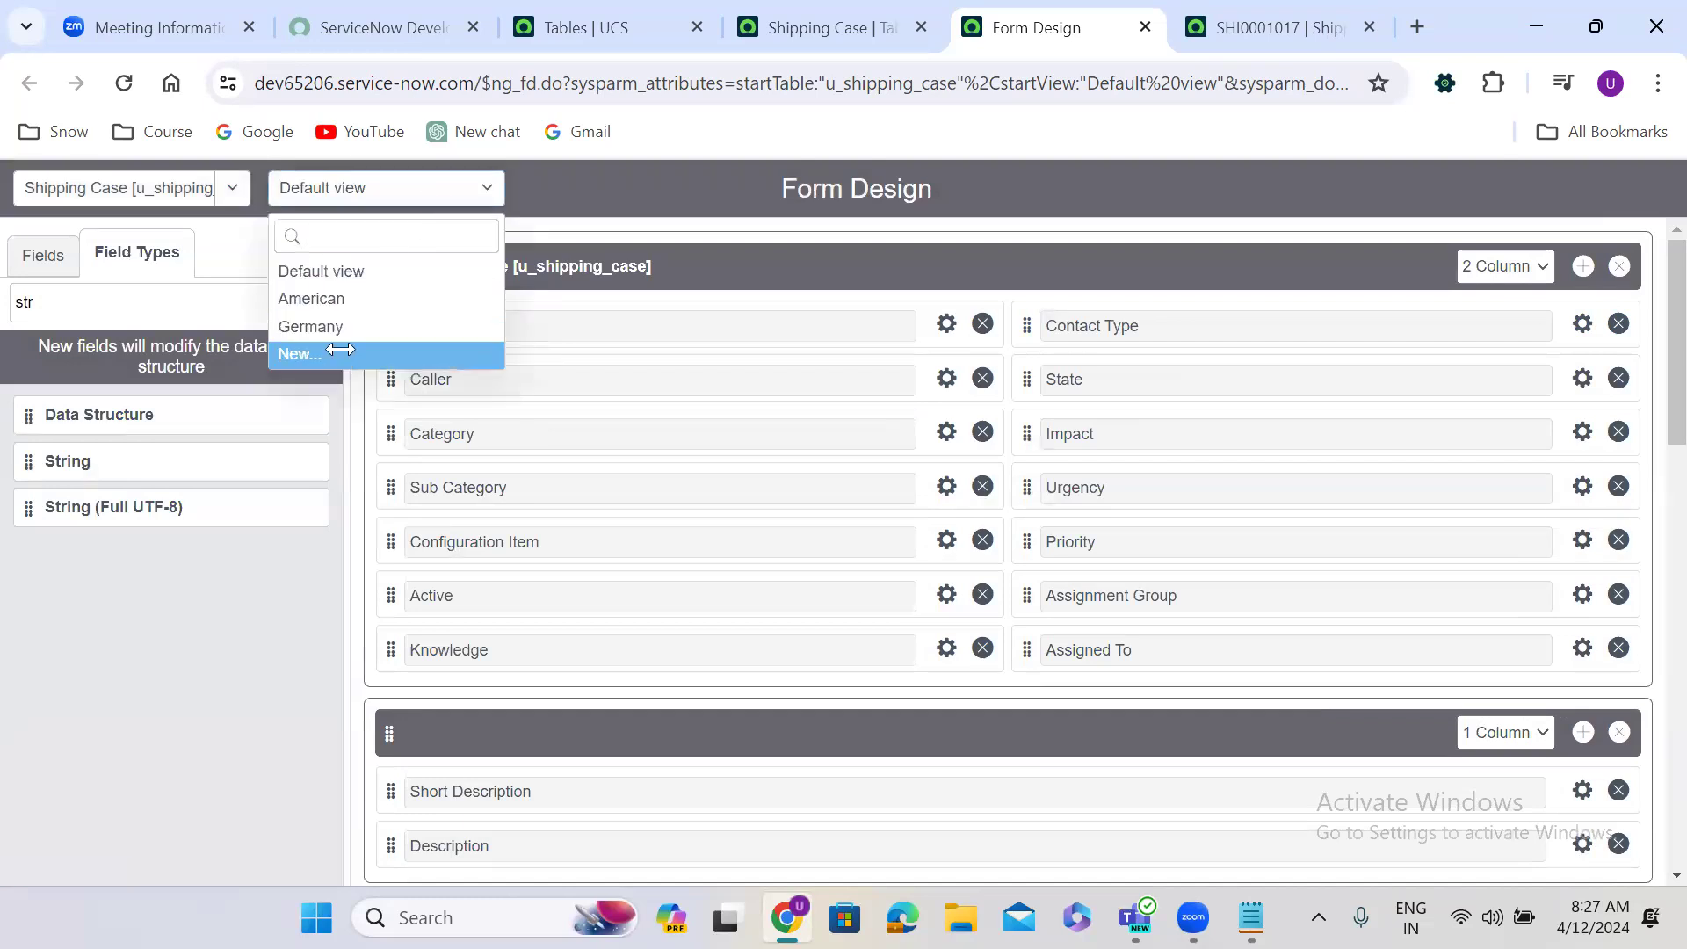
{"action": "left_click", "coordinate": [301, 352]}
{"action": "left_click", "coordinate": [698, 484]}
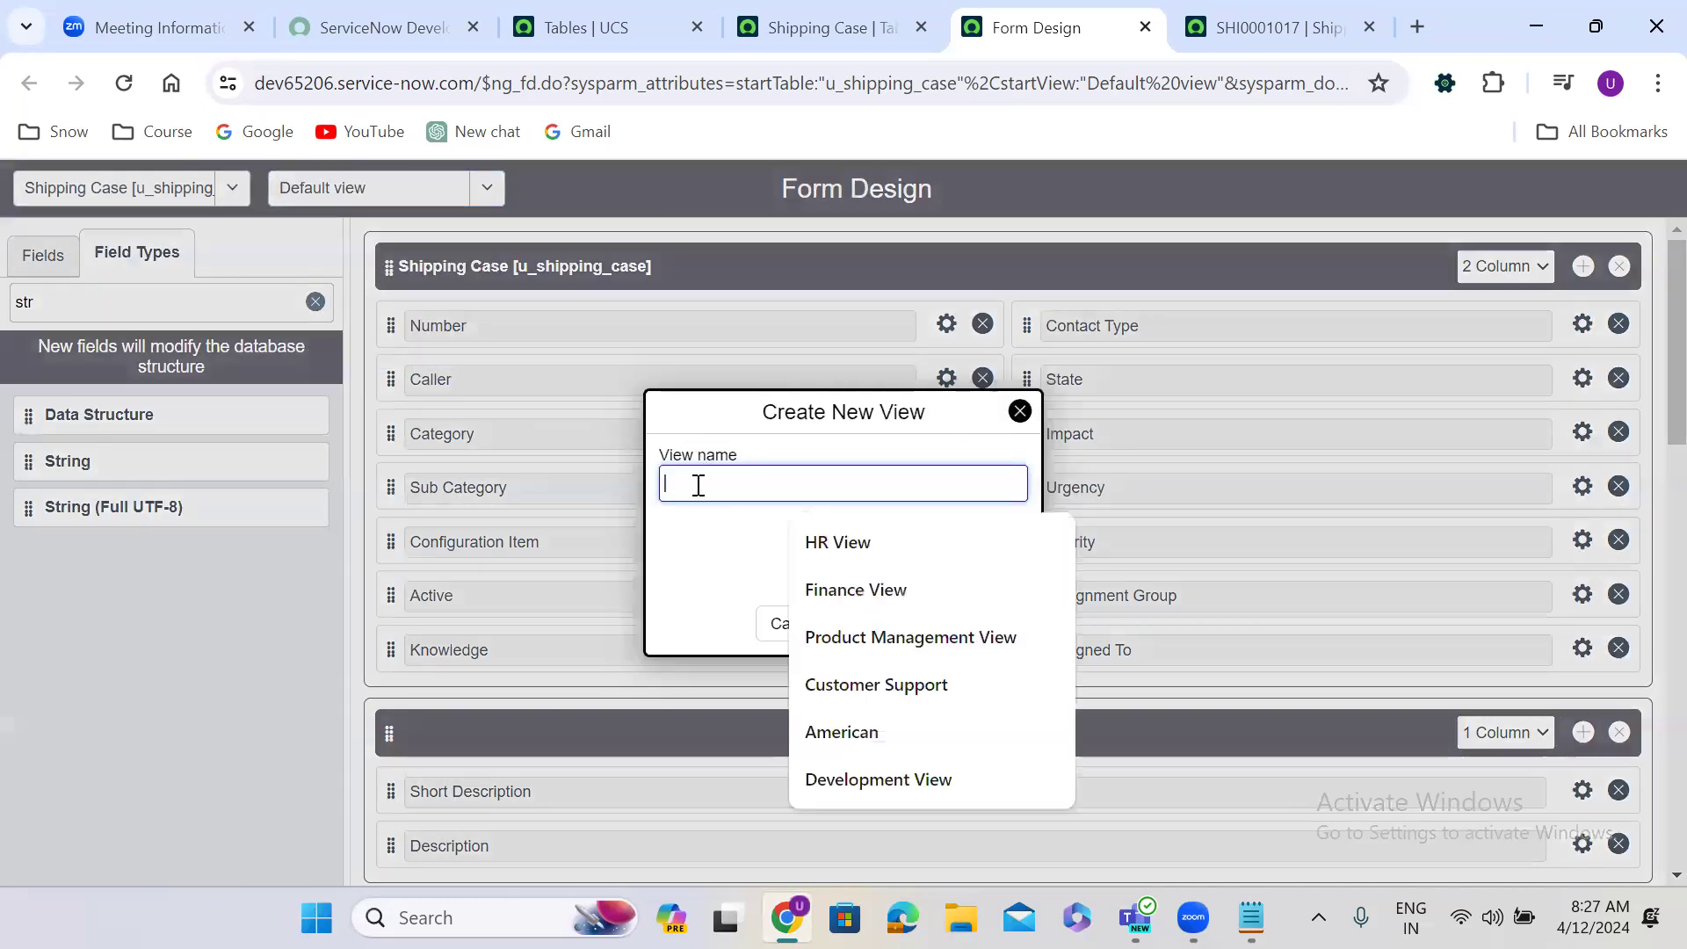
{"action": "type", "text": "Paris"}
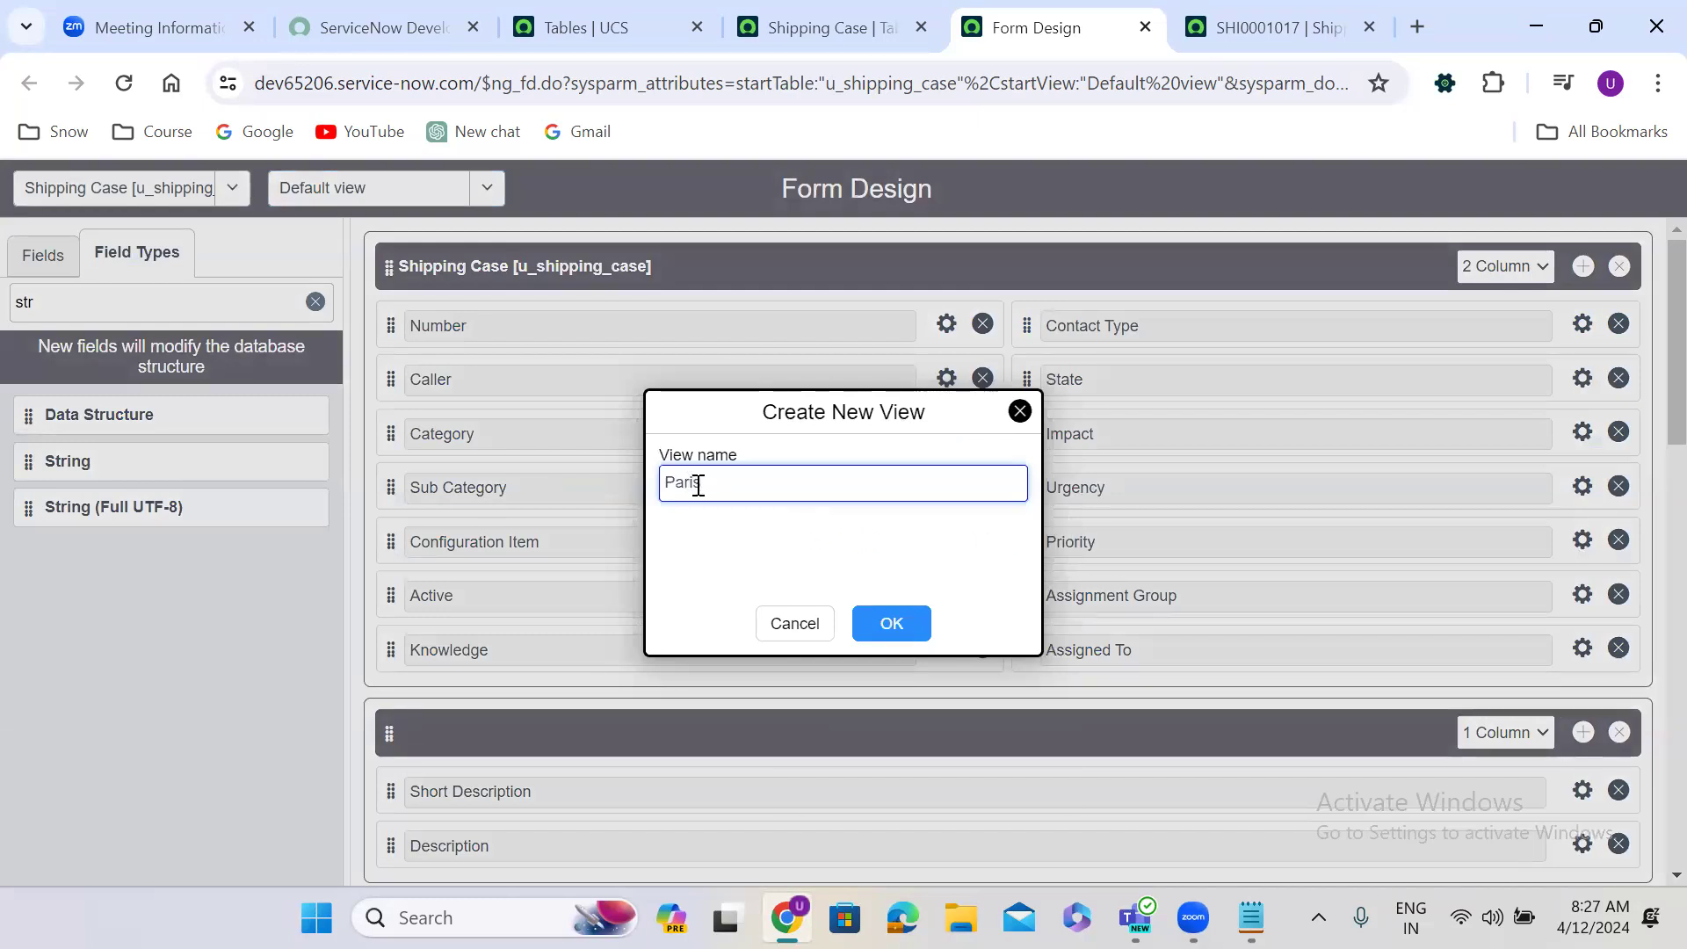
{"action": "left_click", "coordinate": [781, 588]}
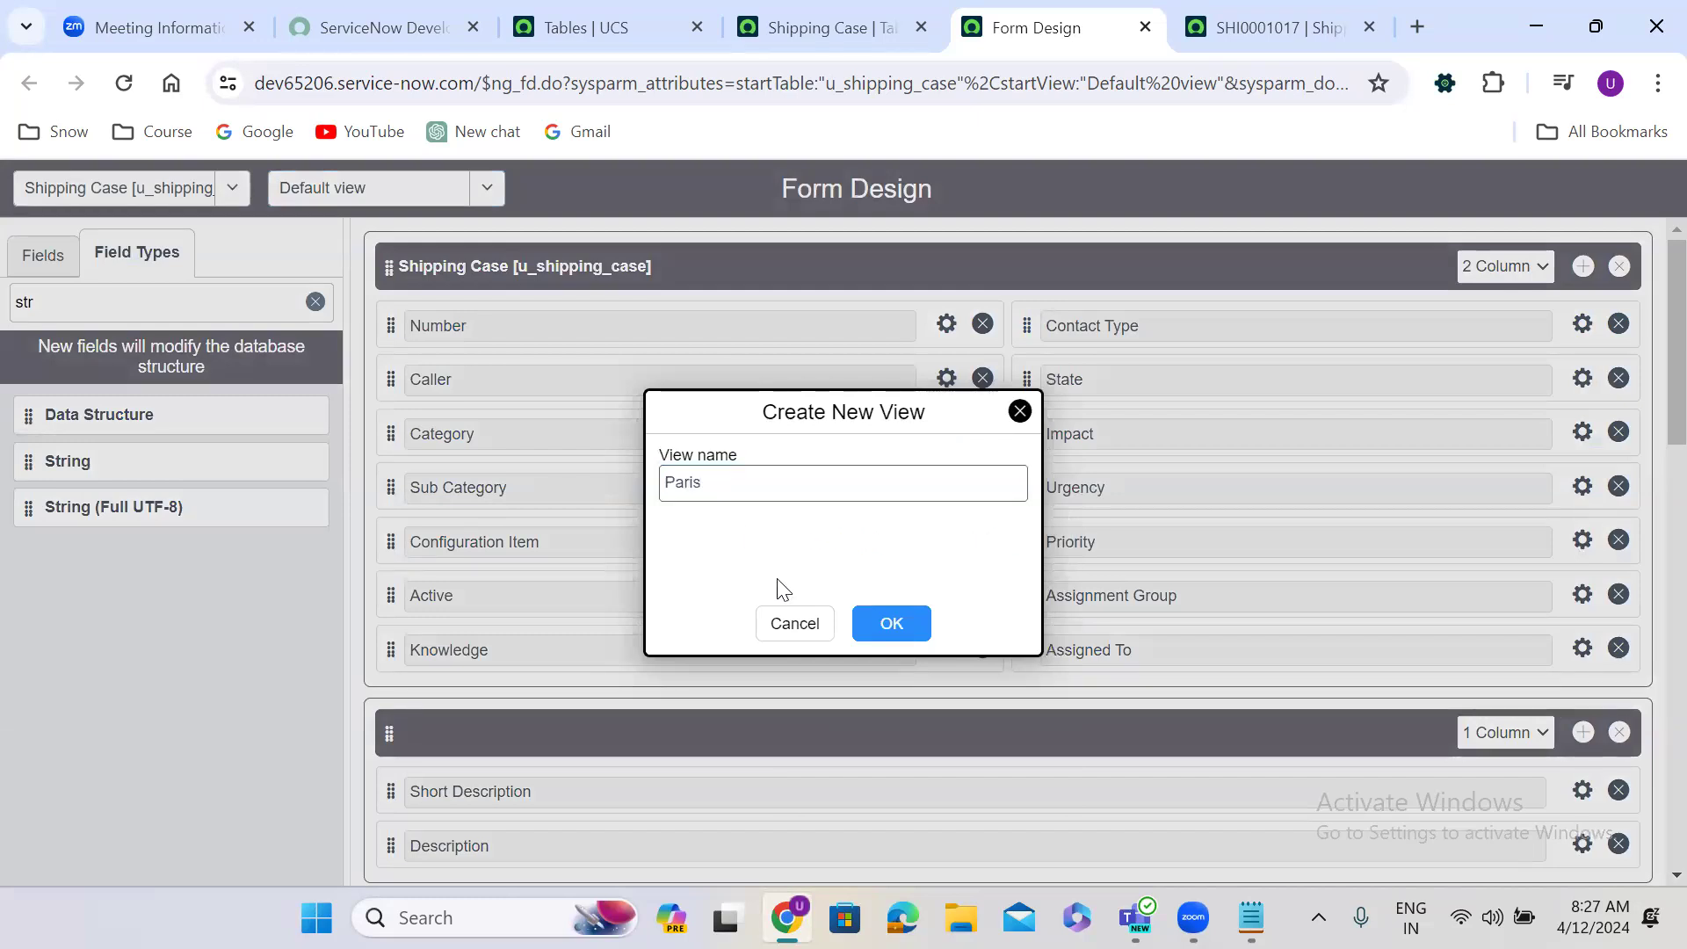
{"action": "left_click", "coordinate": [898, 624]}
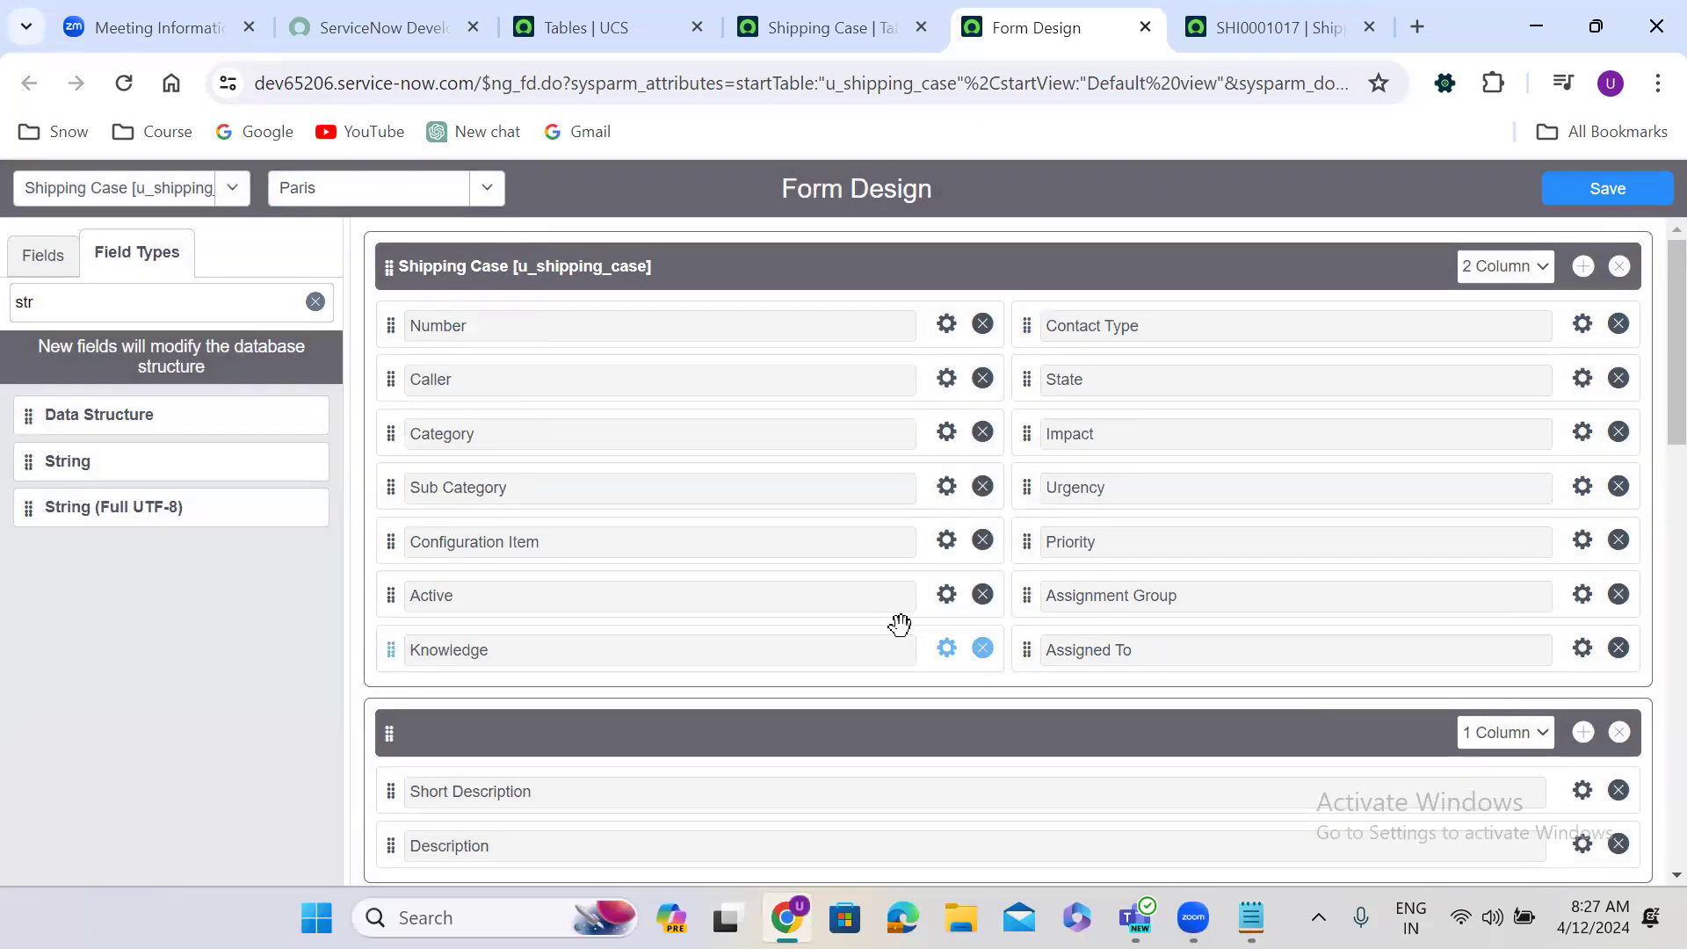
Remove the Category, Sub Category, Impact, Urgency and Priority fields from the main section of the Paris view and save it.
{"action": "left_click", "coordinate": [983, 432]}
{"action": "left_click", "coordinate": [982, 431]}
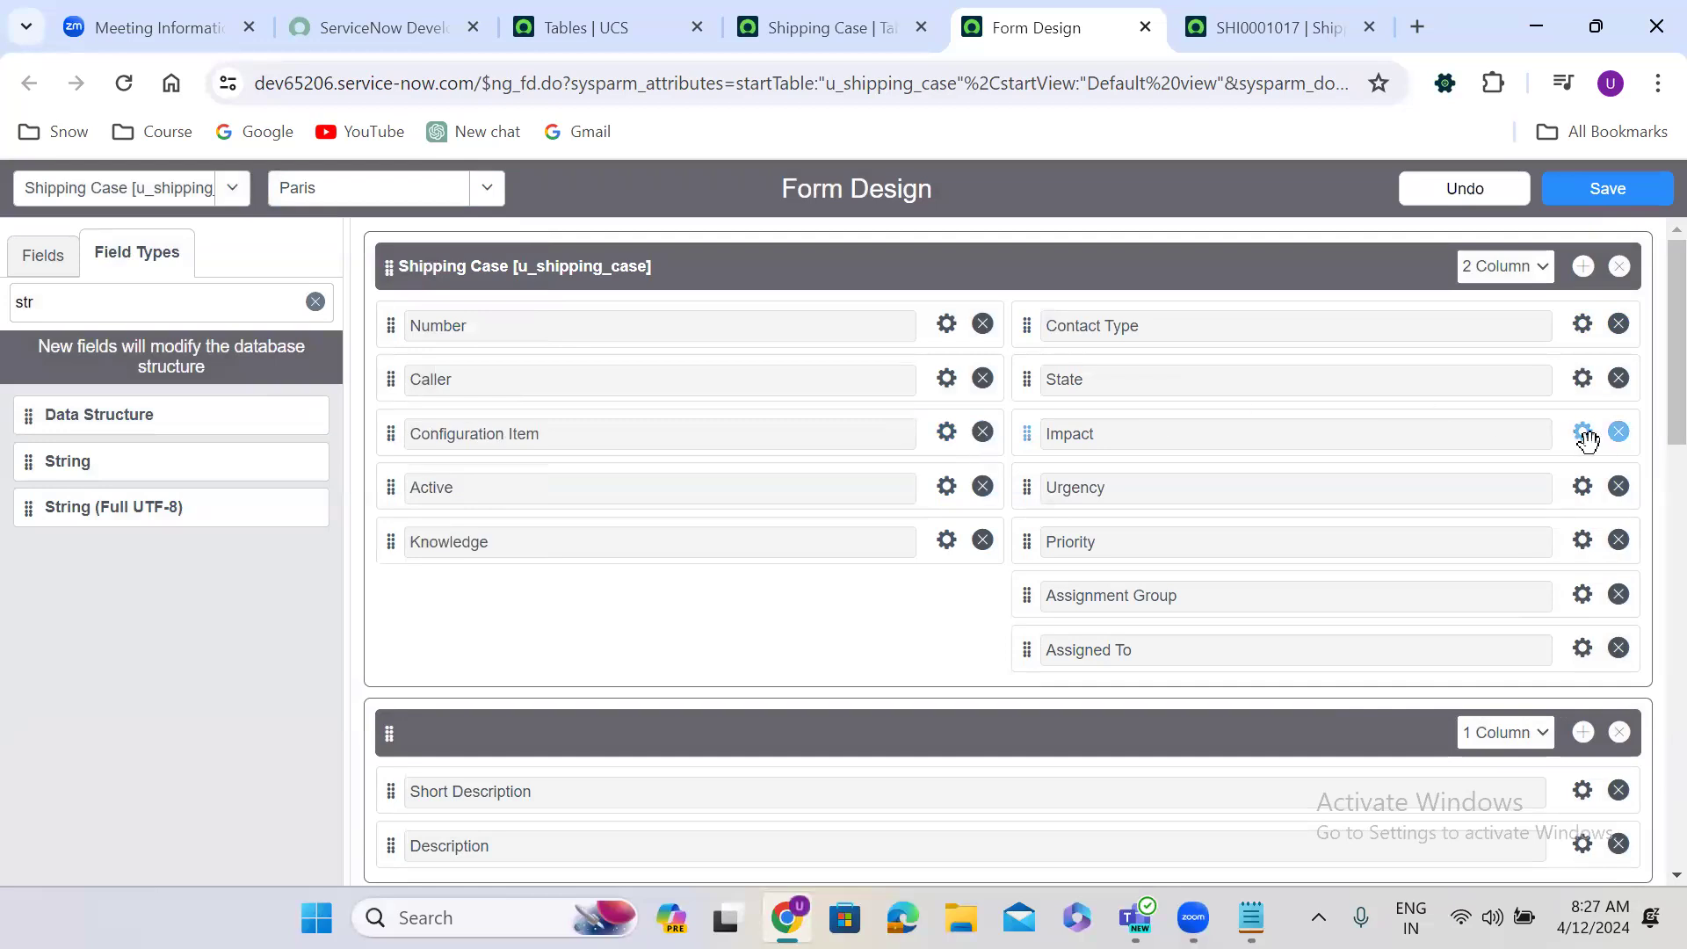
{"action": "left_click", "coordinate": [1617, 433]}
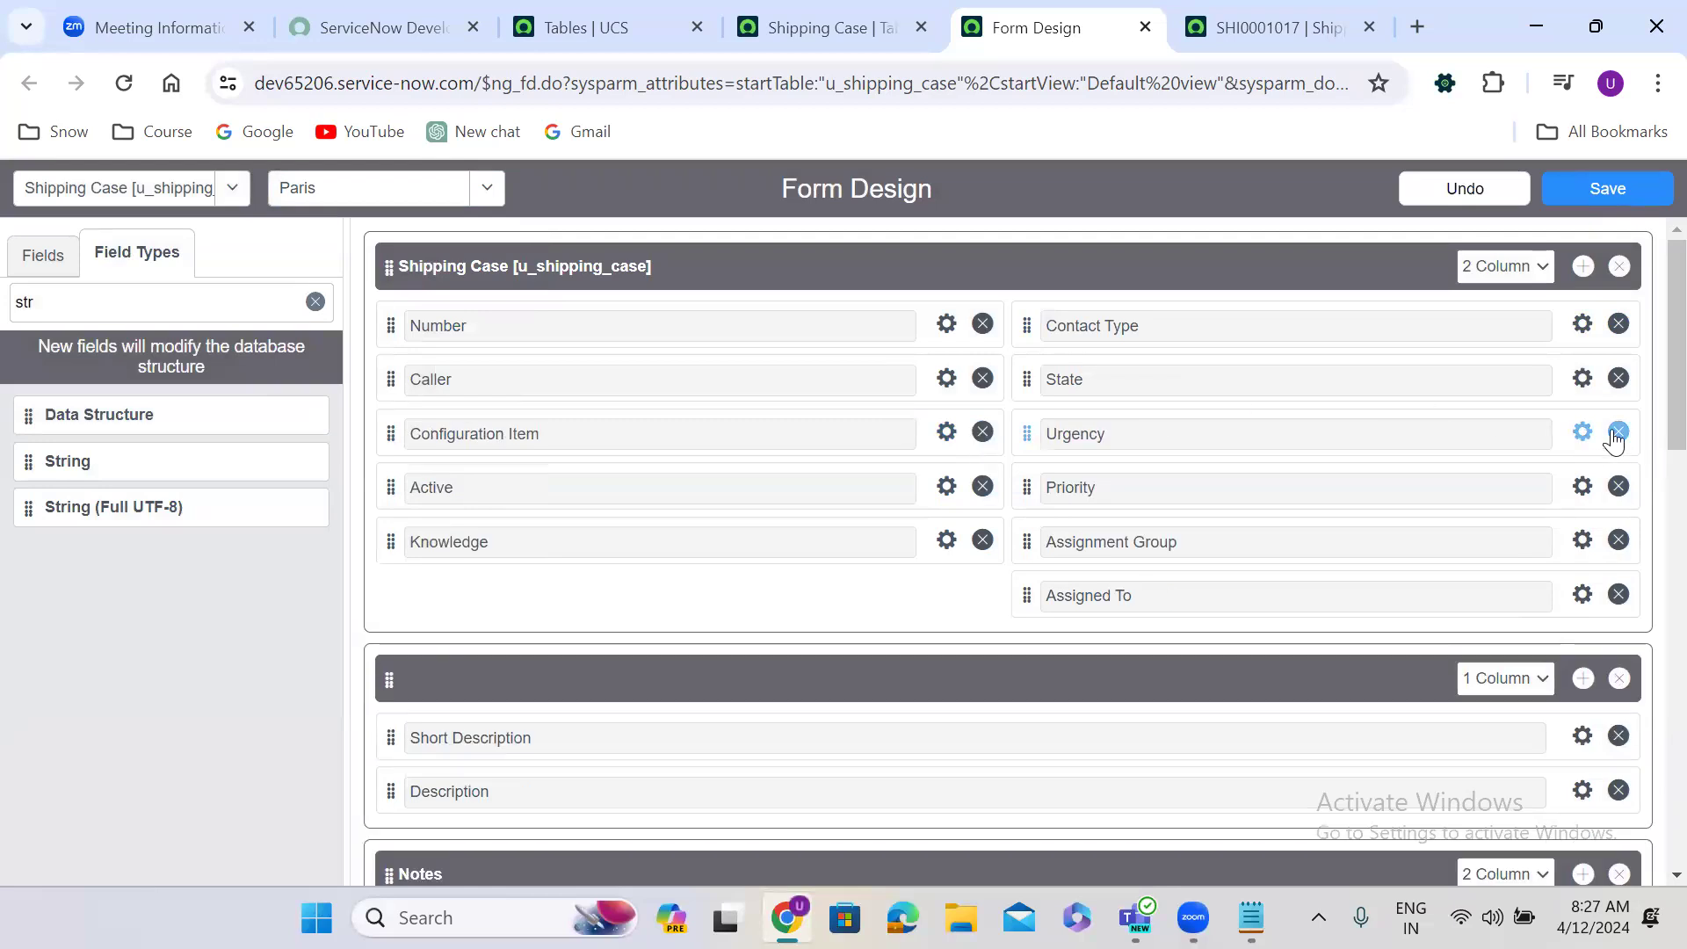
{"action": "left_click", "coordinate": [1617, 432]}
{"action": "left_click", "coordinate": [1617, 432]}
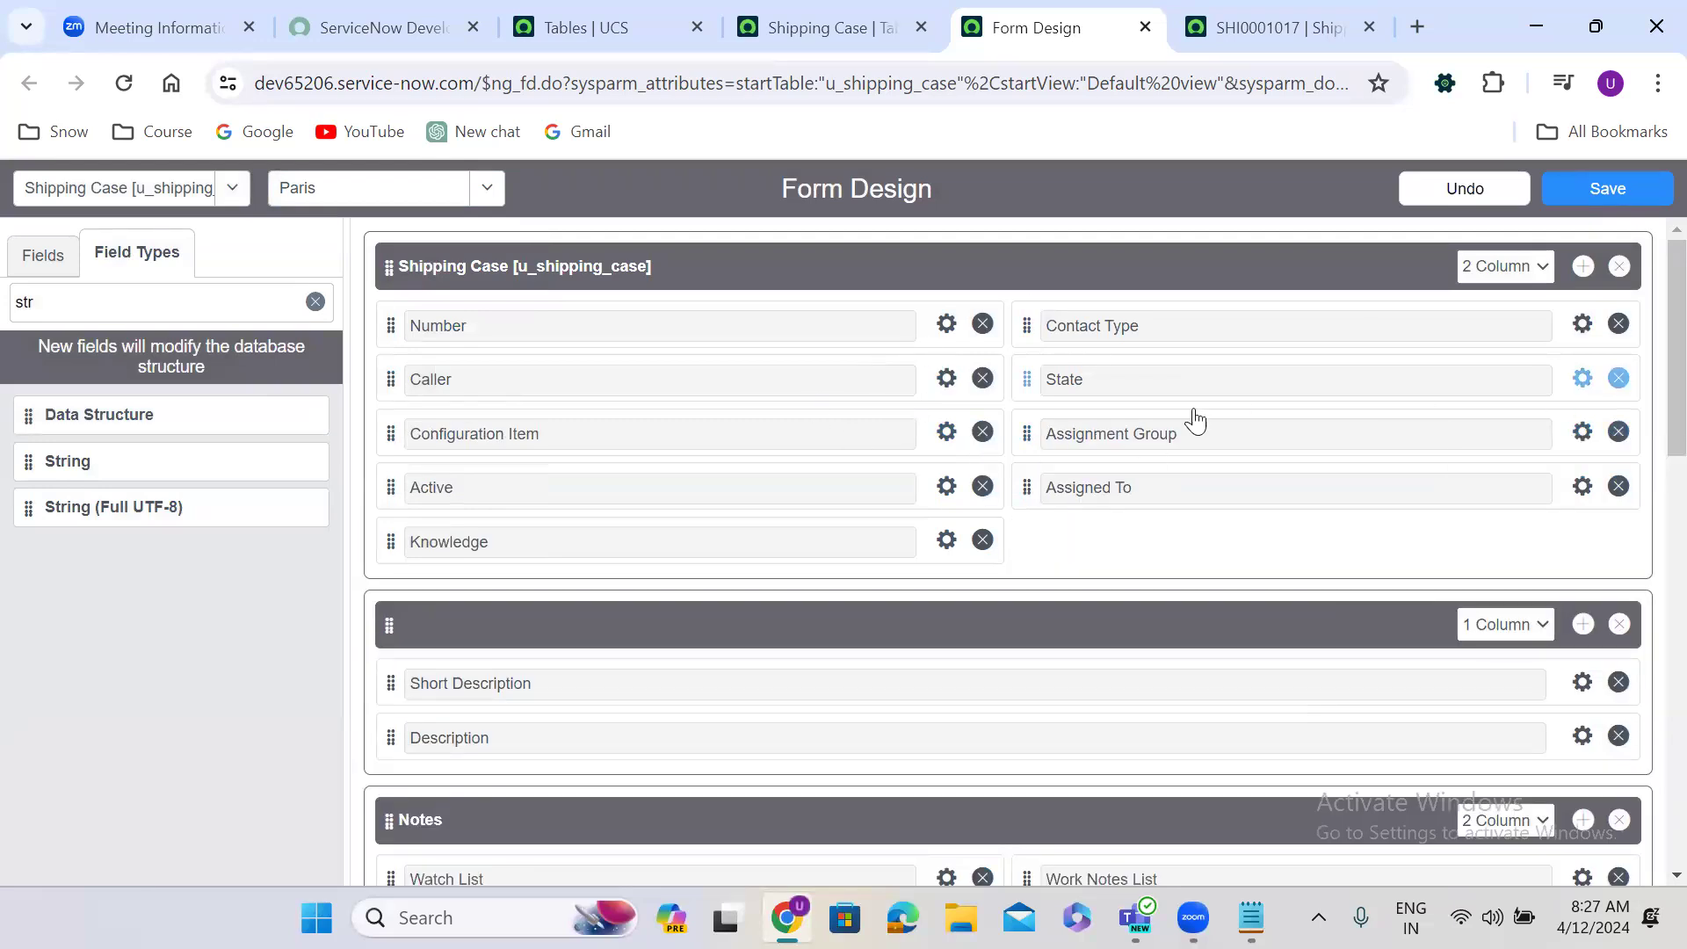
{"action": "left_click", "coordinate": [1616, 188]}
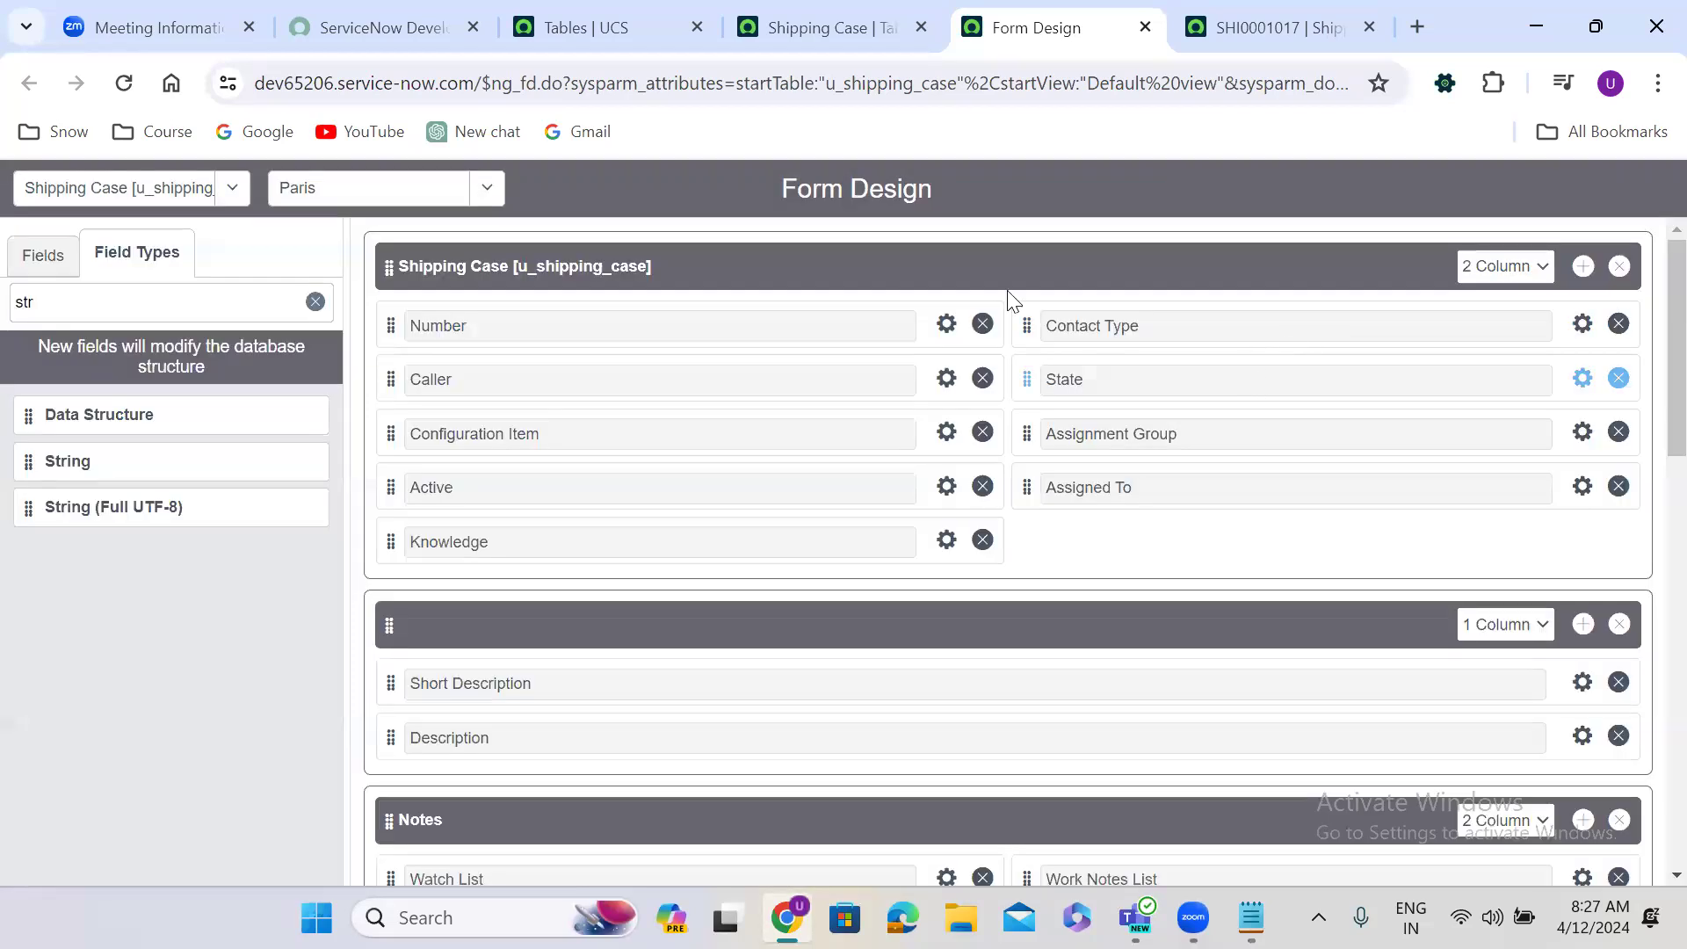
Return to the Default view and start creating another new form view.
{"action": "left_click", "coordinate": [370, 188]}
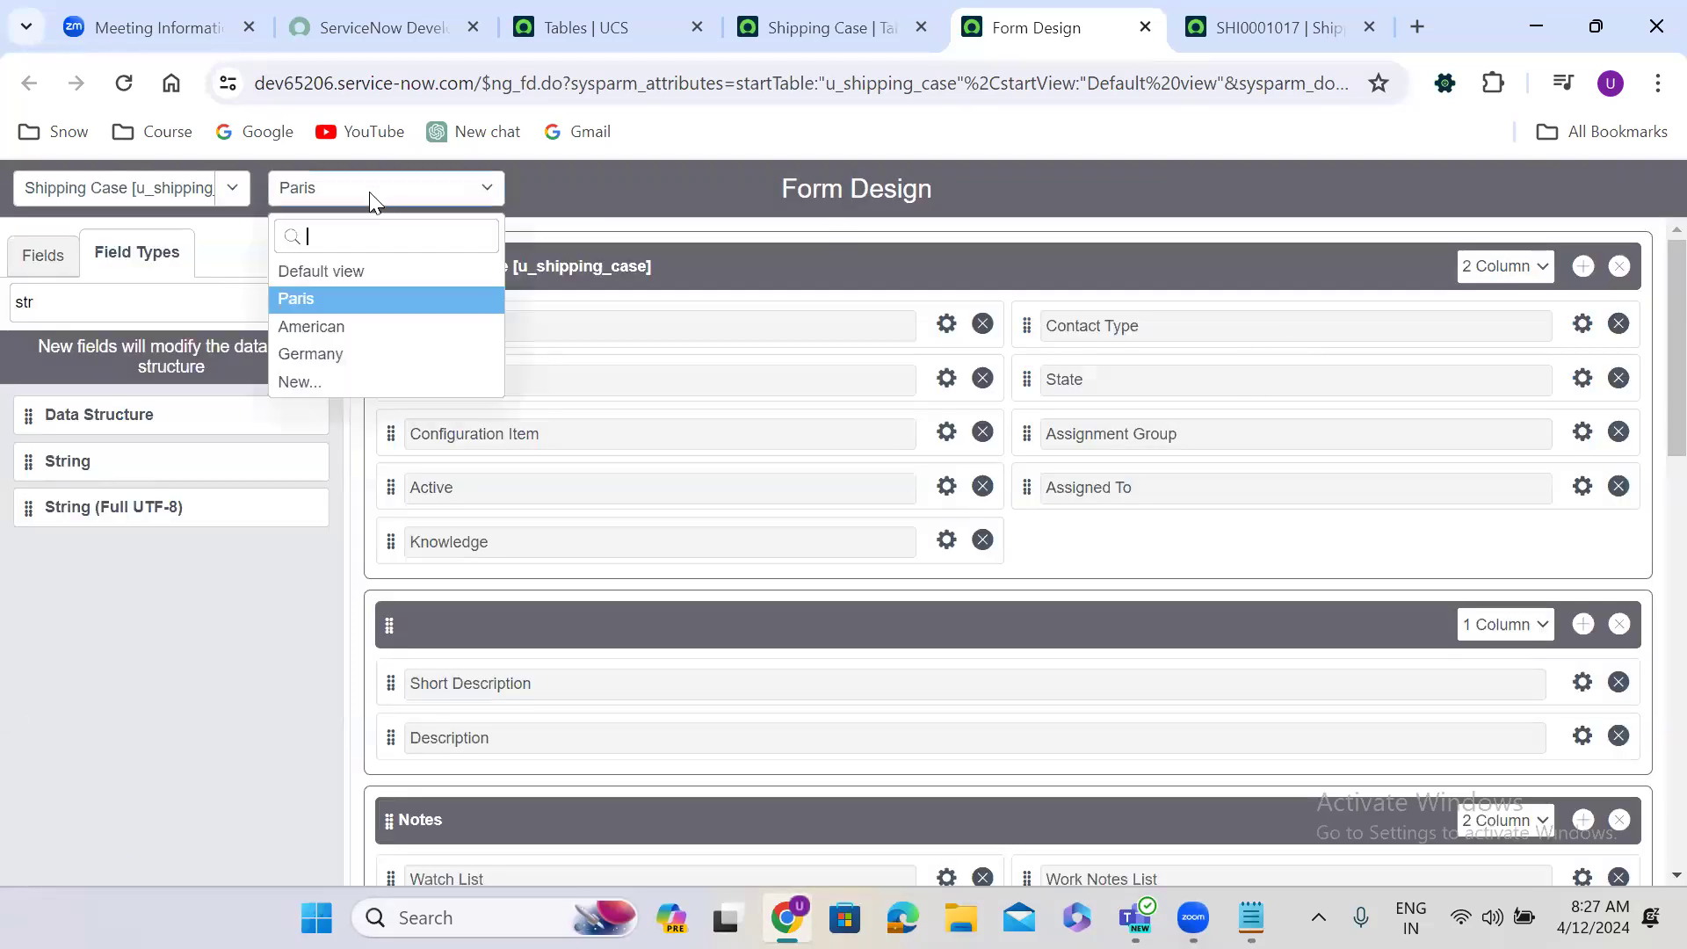
{"action": "left_click", "coordinate": [347, 273]}
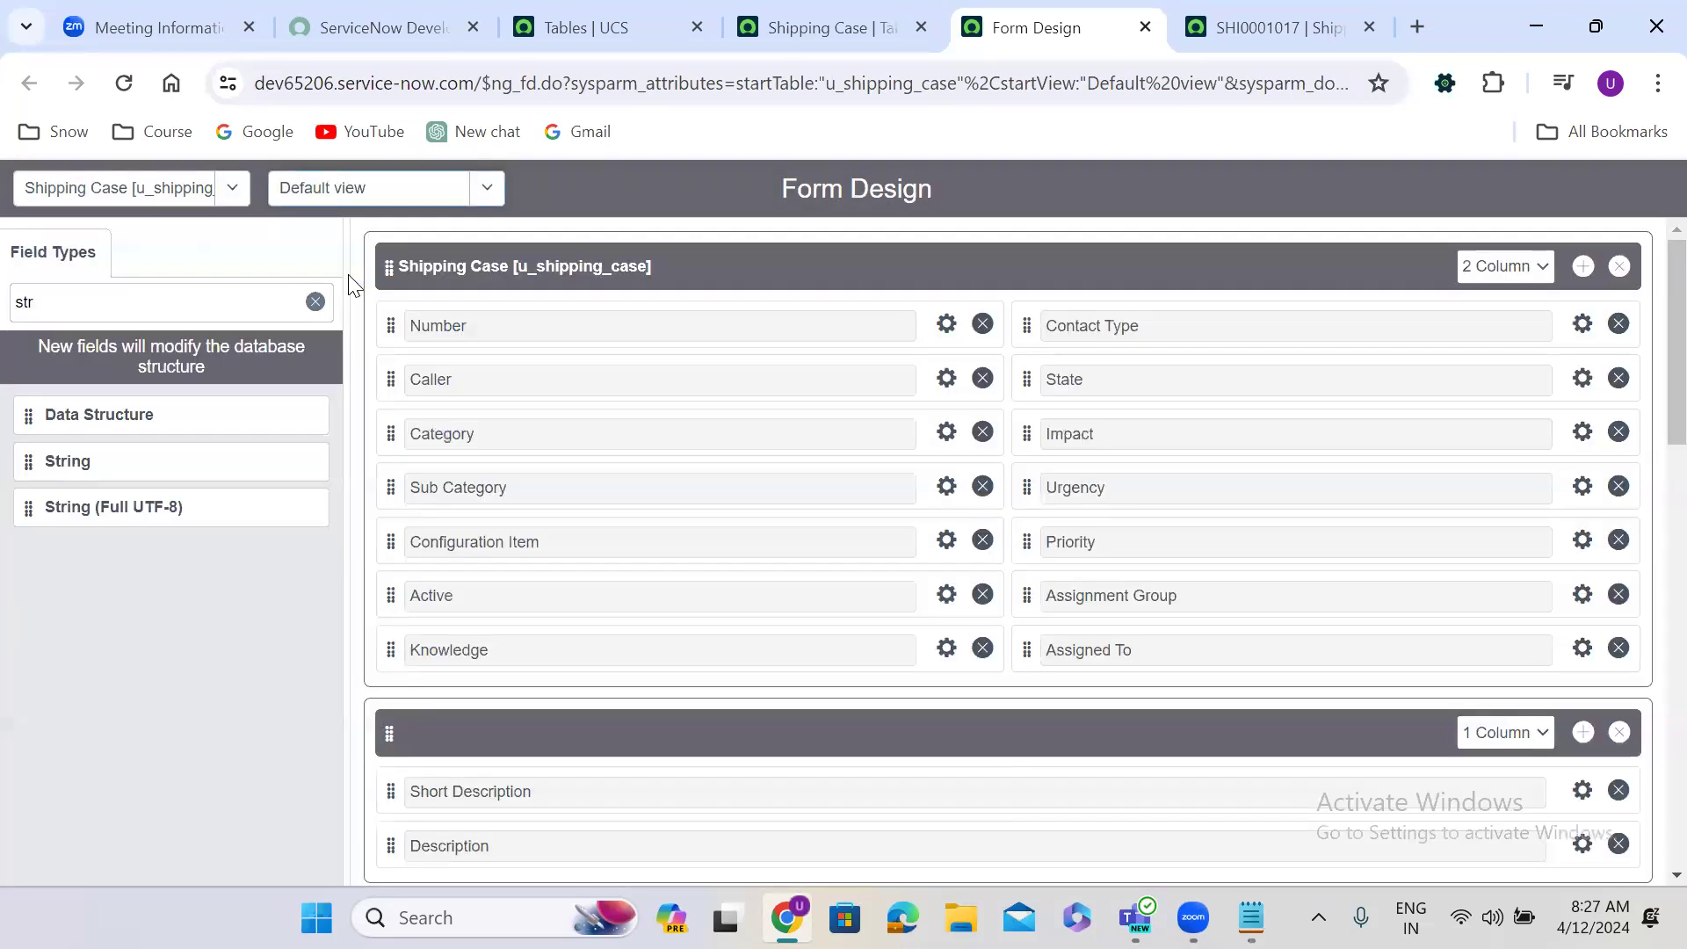
{"action": "left_click", "coordinate": [353, 197]}
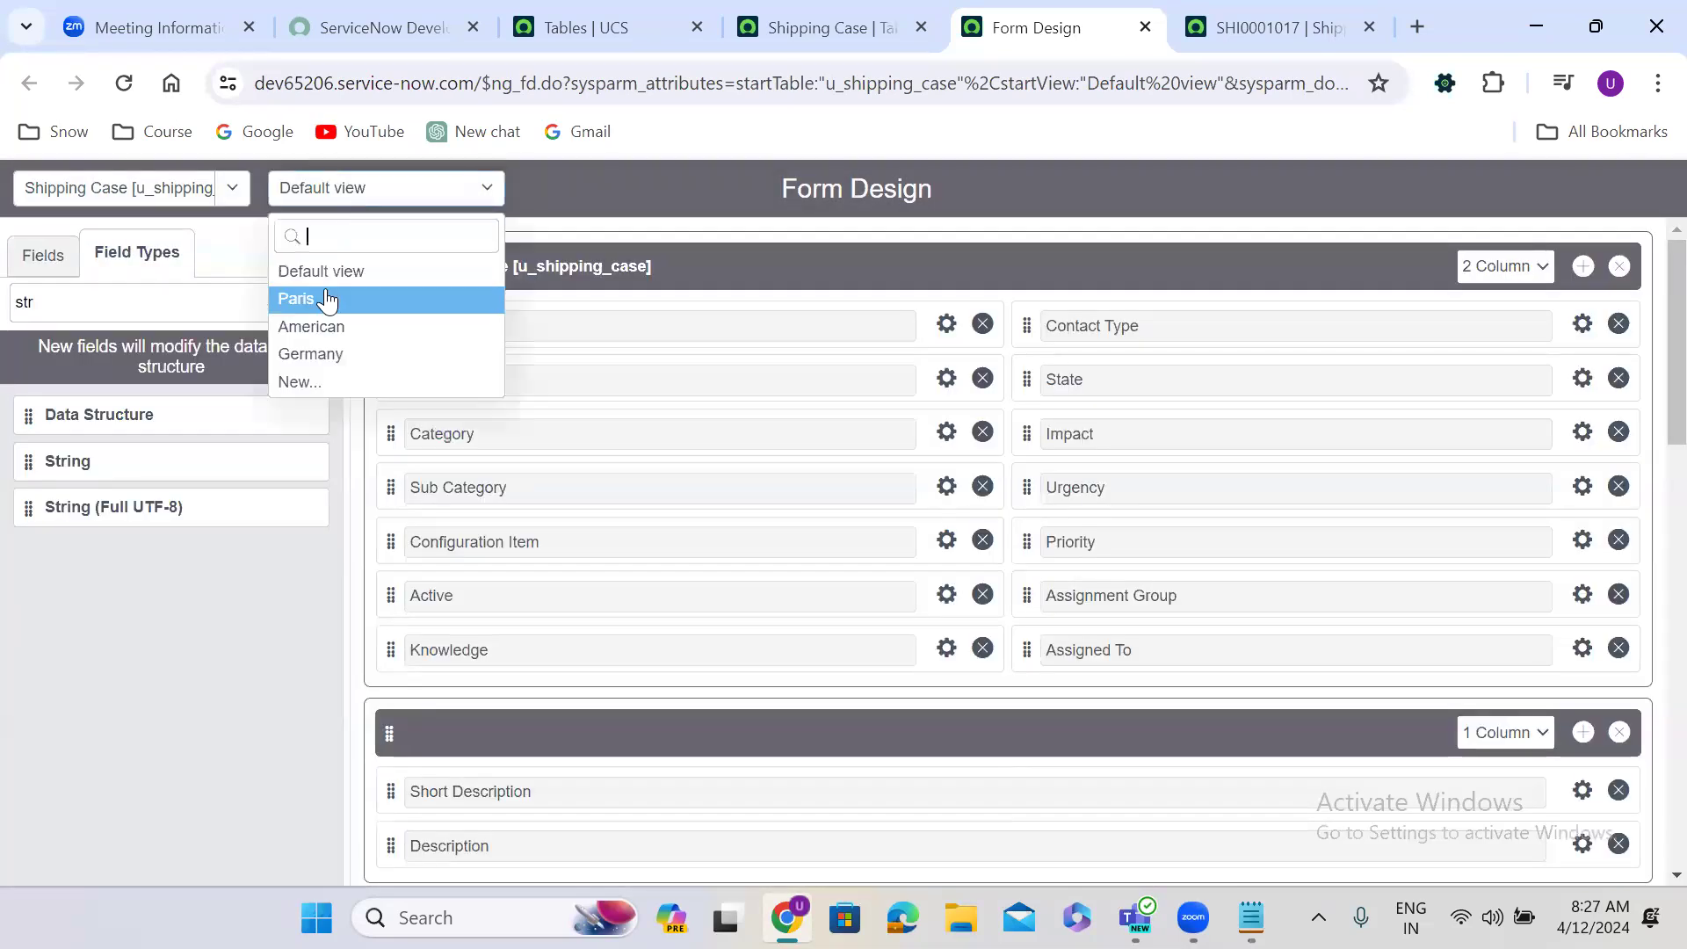
{"action": "left_click", "coordinate": [327, 383]}
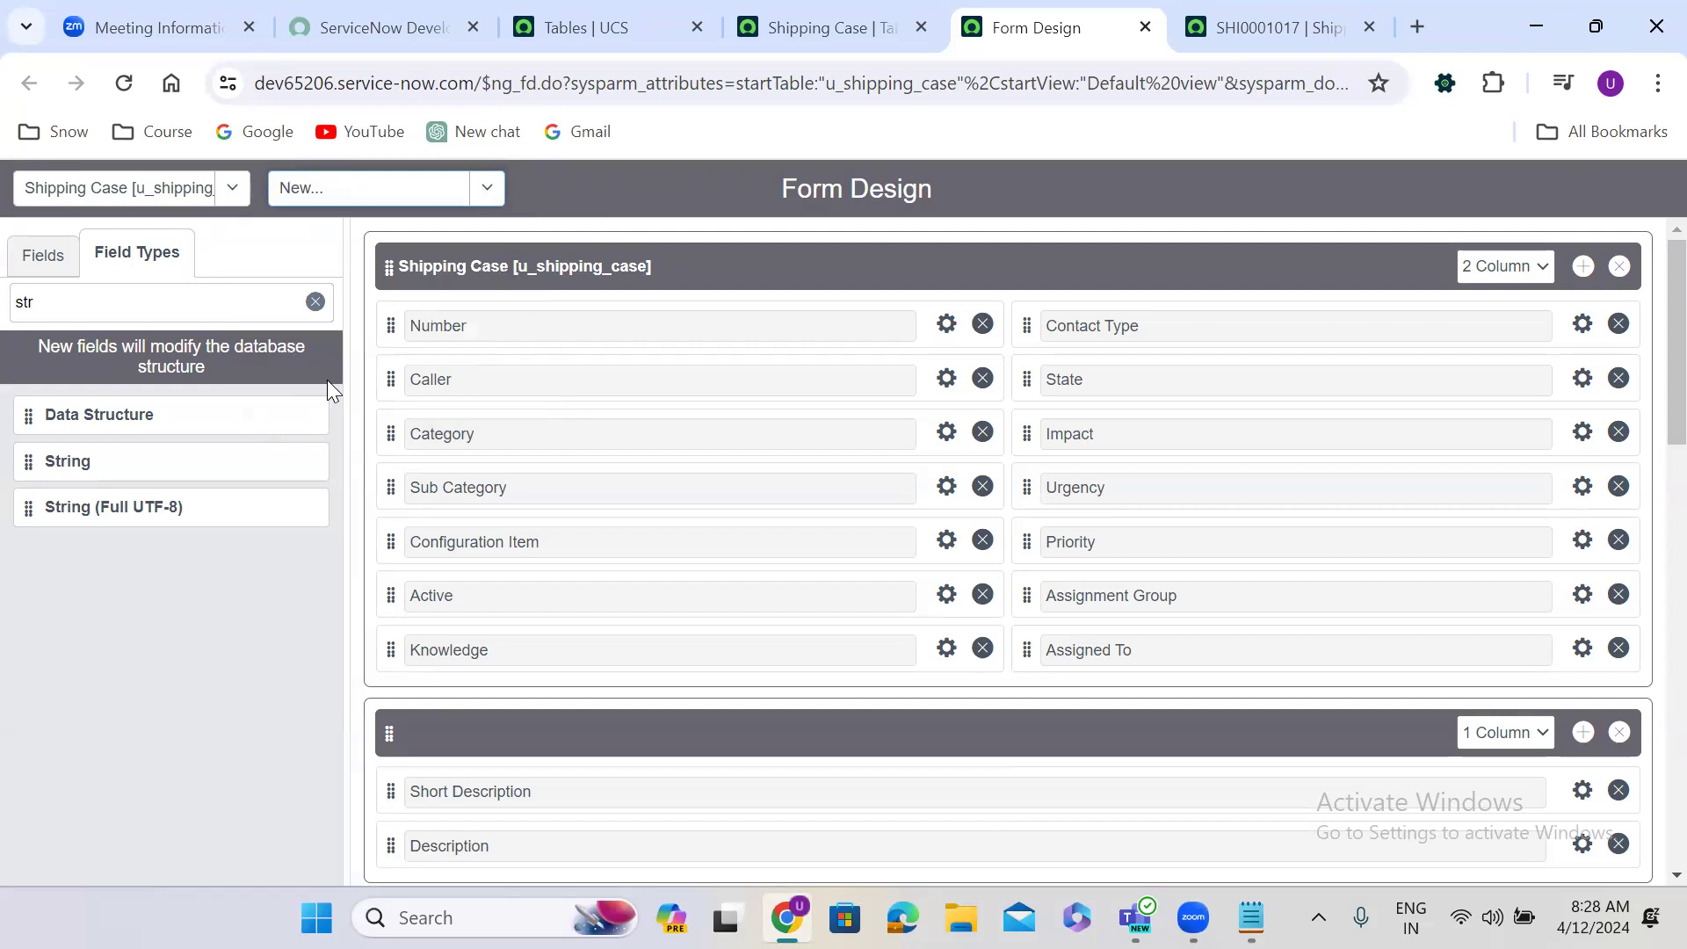
{"action": "left_click", "coordinate": [707, 492]}
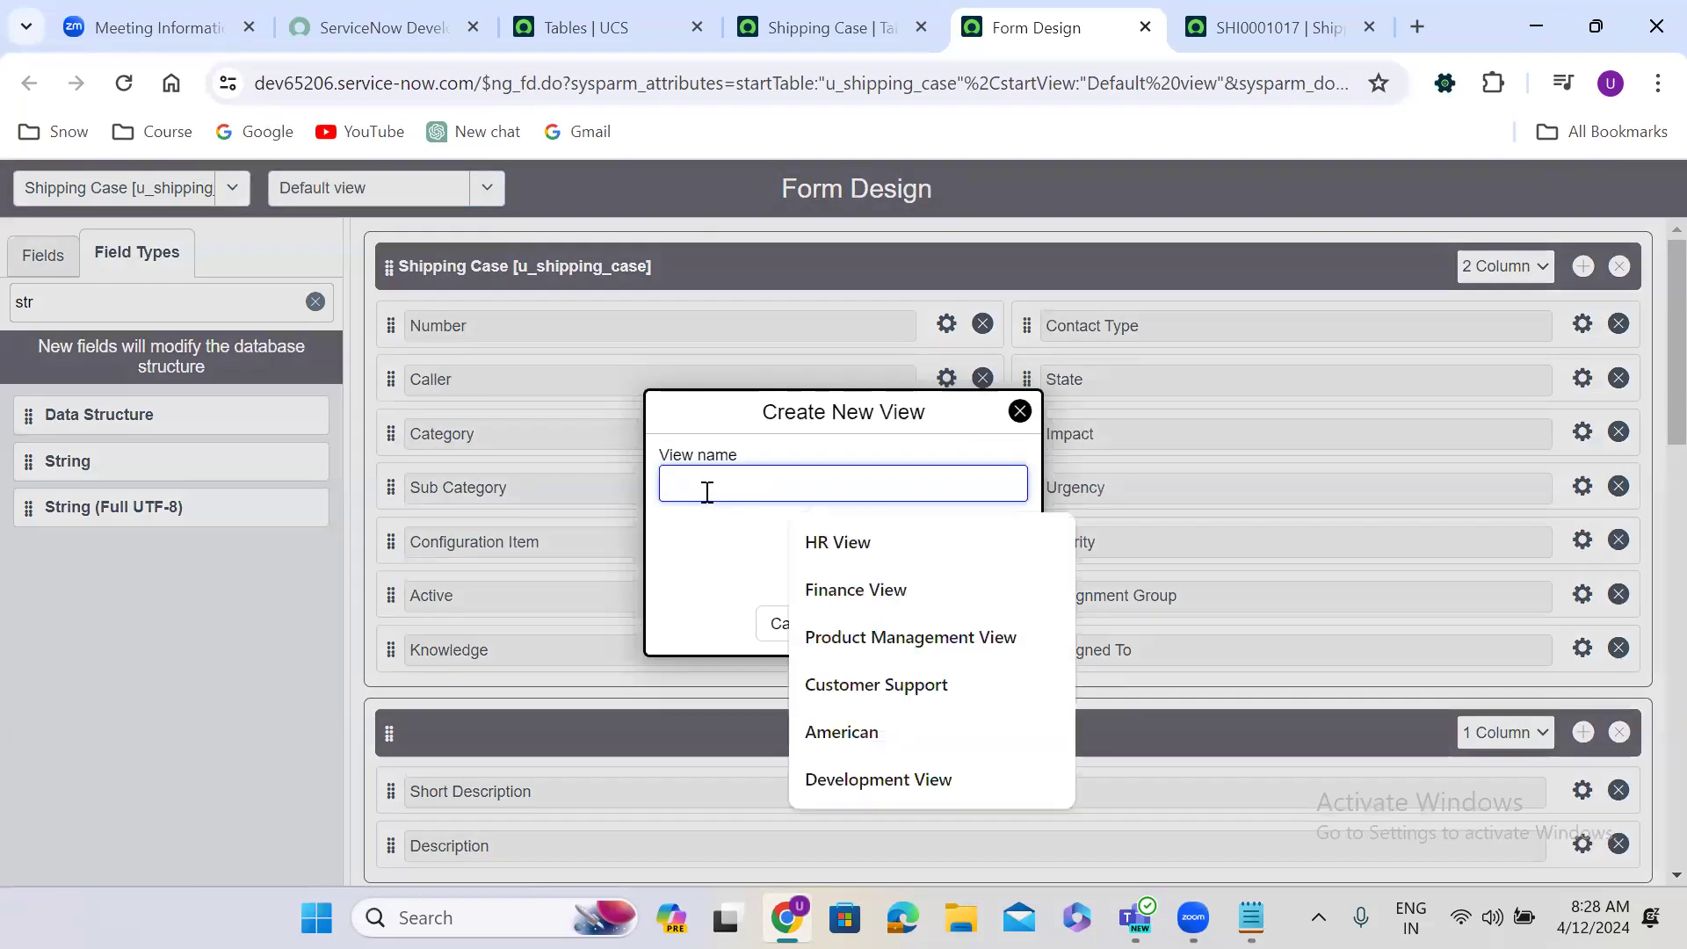
Name the new form view Australia and create it.
{"action": "type", "text": "Australia View"}
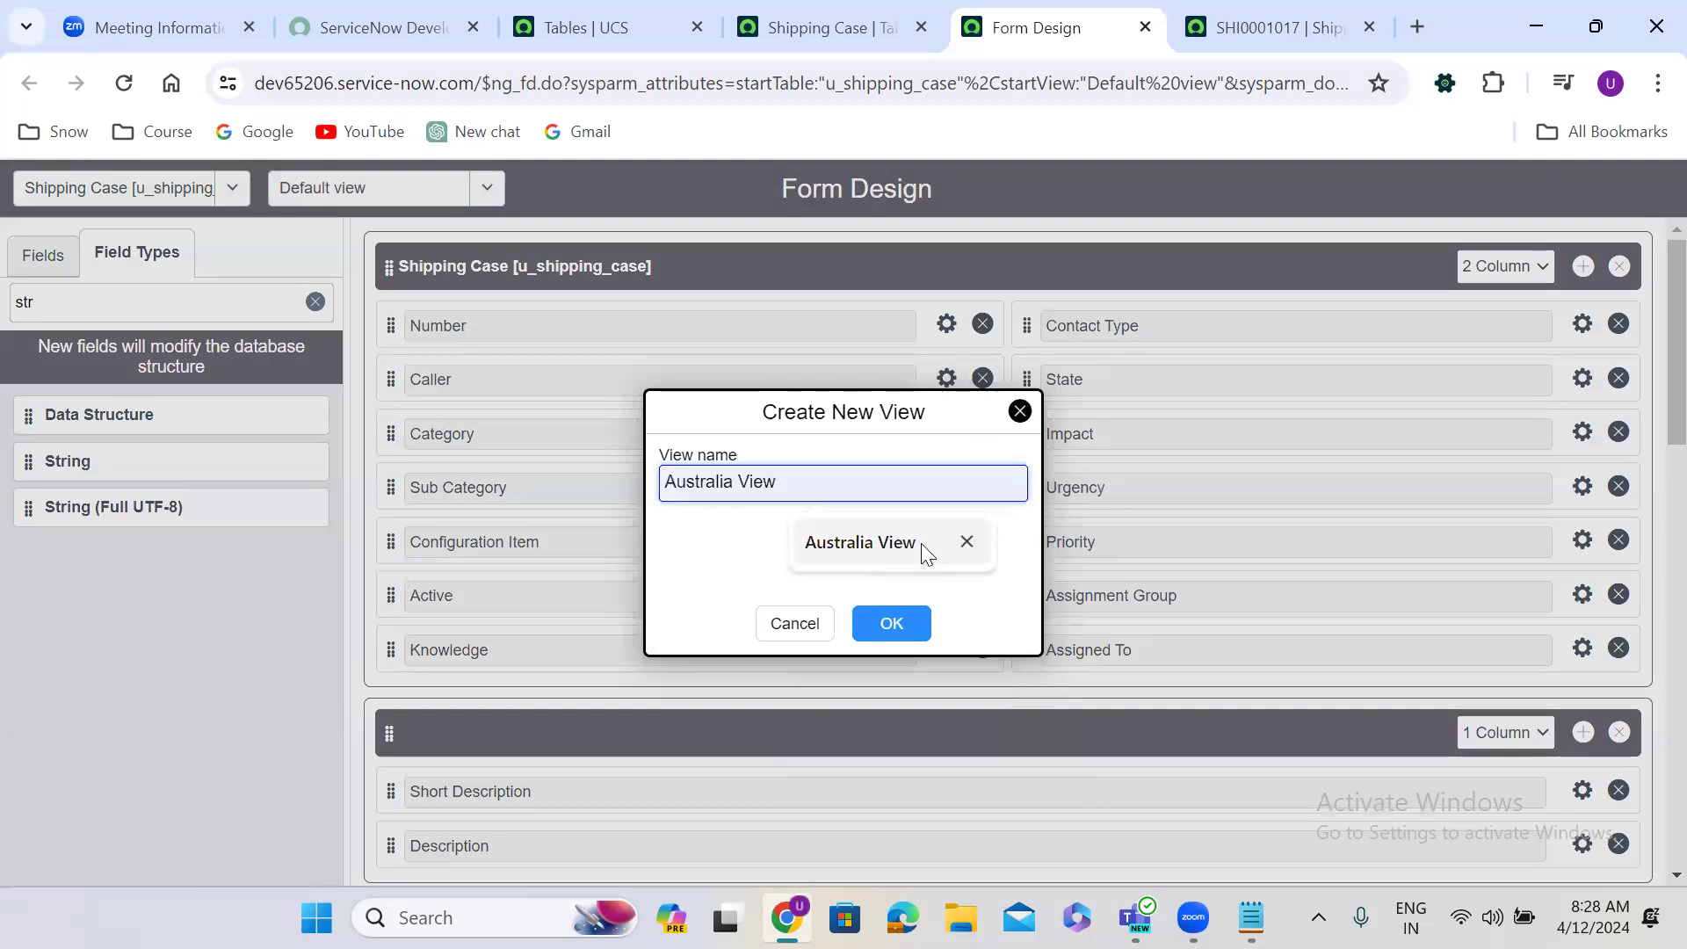
{"action": "left_click", "coordinate": [922, 546]}
{"action": "key", "text": "BackSpace"}
{"action": "key", "text": "BackSpace"}
{"action": "key", "text": "BackSpace"}
{"action": "key", "text": "BackSpace"}
{"action": "key", "text": "BackSpace"}
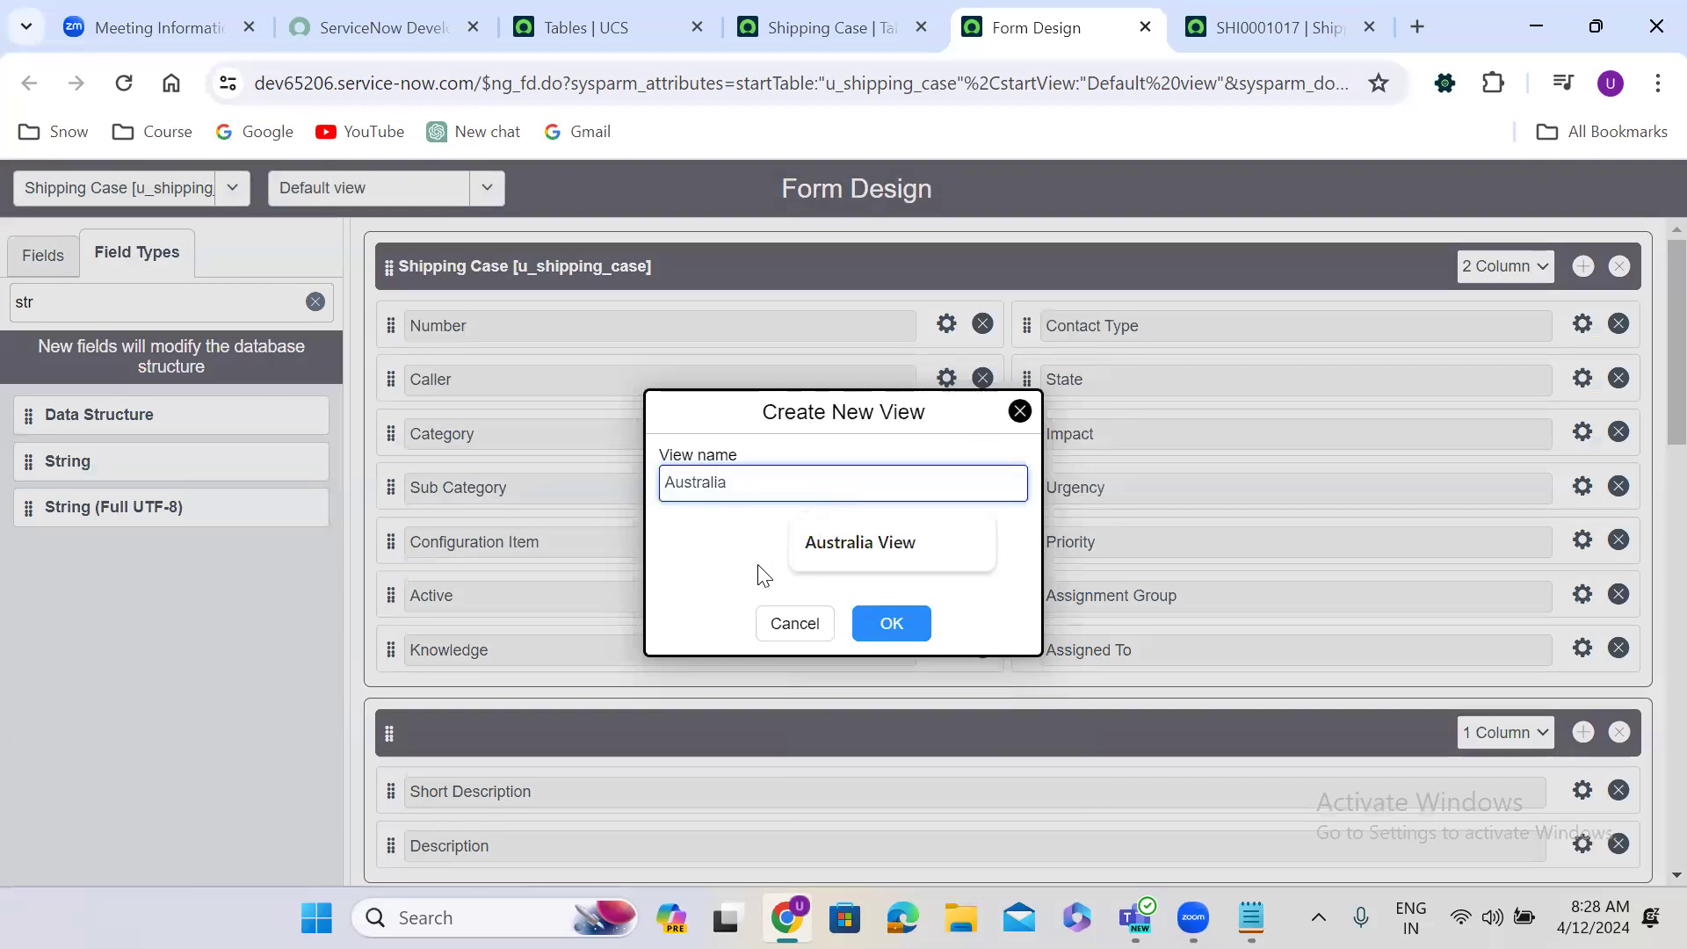
{"action": "left_click", "coordinate": [892, 623]}
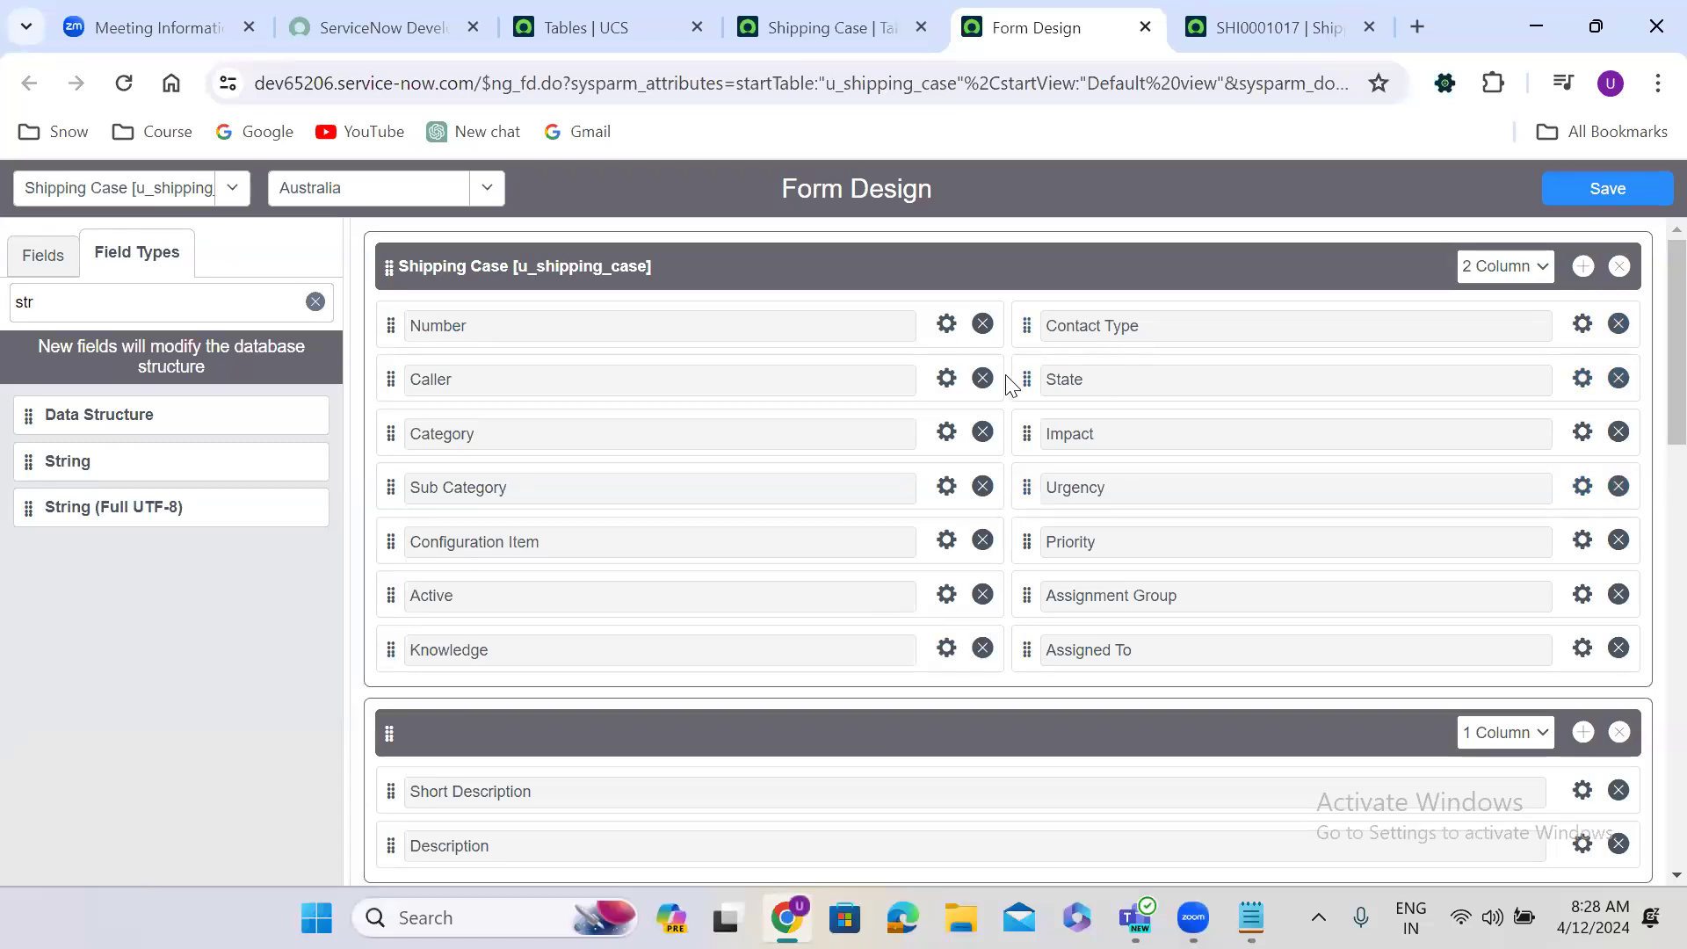
Save the Australia view with a one-column Shipping Case section, removing its fields from Category through Priority.
{"action": "left_click", "coordinate": [1508, 270]}
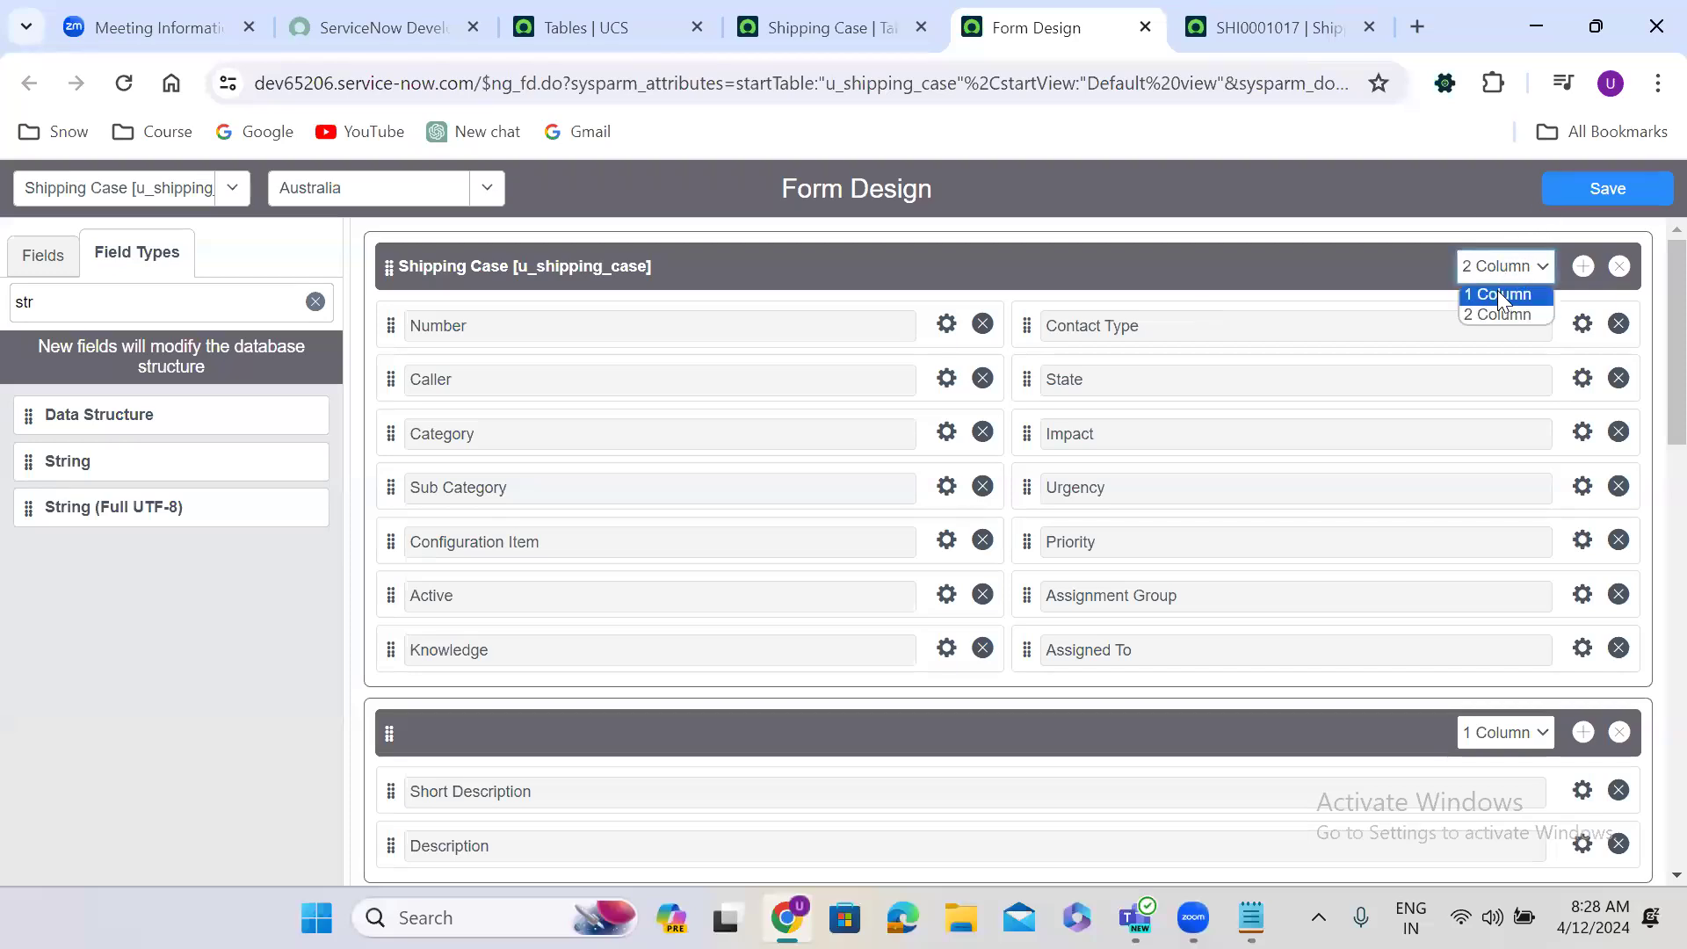
{"action": "left_click", "coordinate": [1497, 290]}
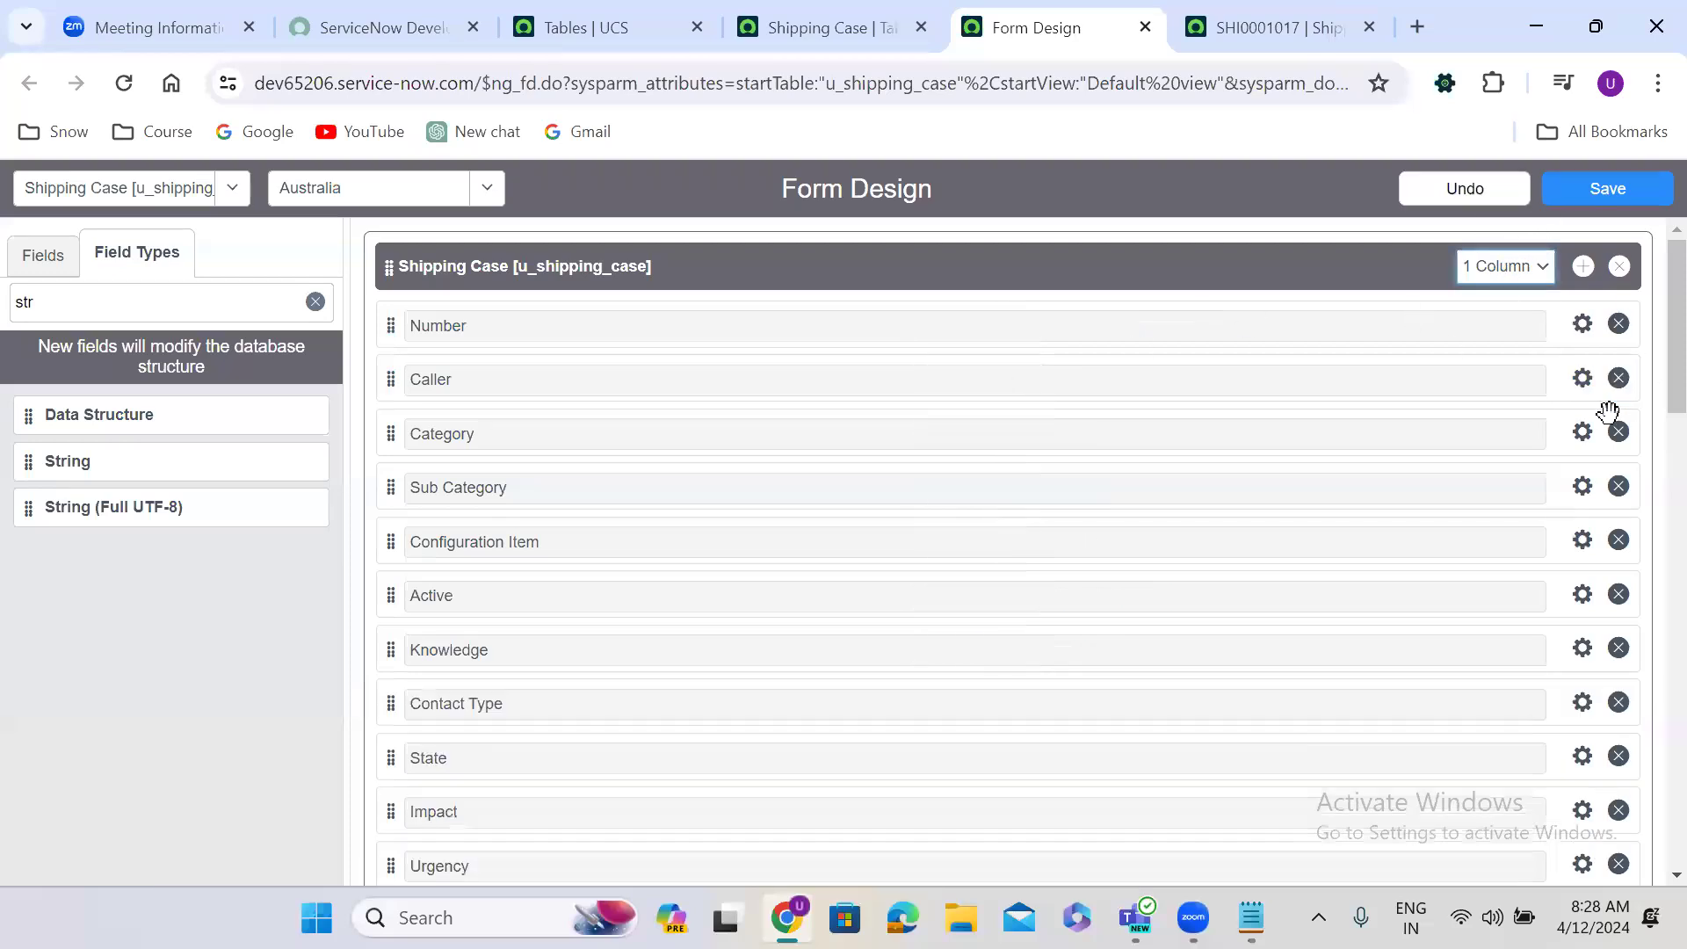
{"action": "left_click", "coordinate": [1618, 433]}
{"action": "left_click", "coordinate": [1618, 433]}
{"action": "left_click", "coordinate": [1618, 433]}
{"action": "left_click", "coordinate": [1618, 433]}
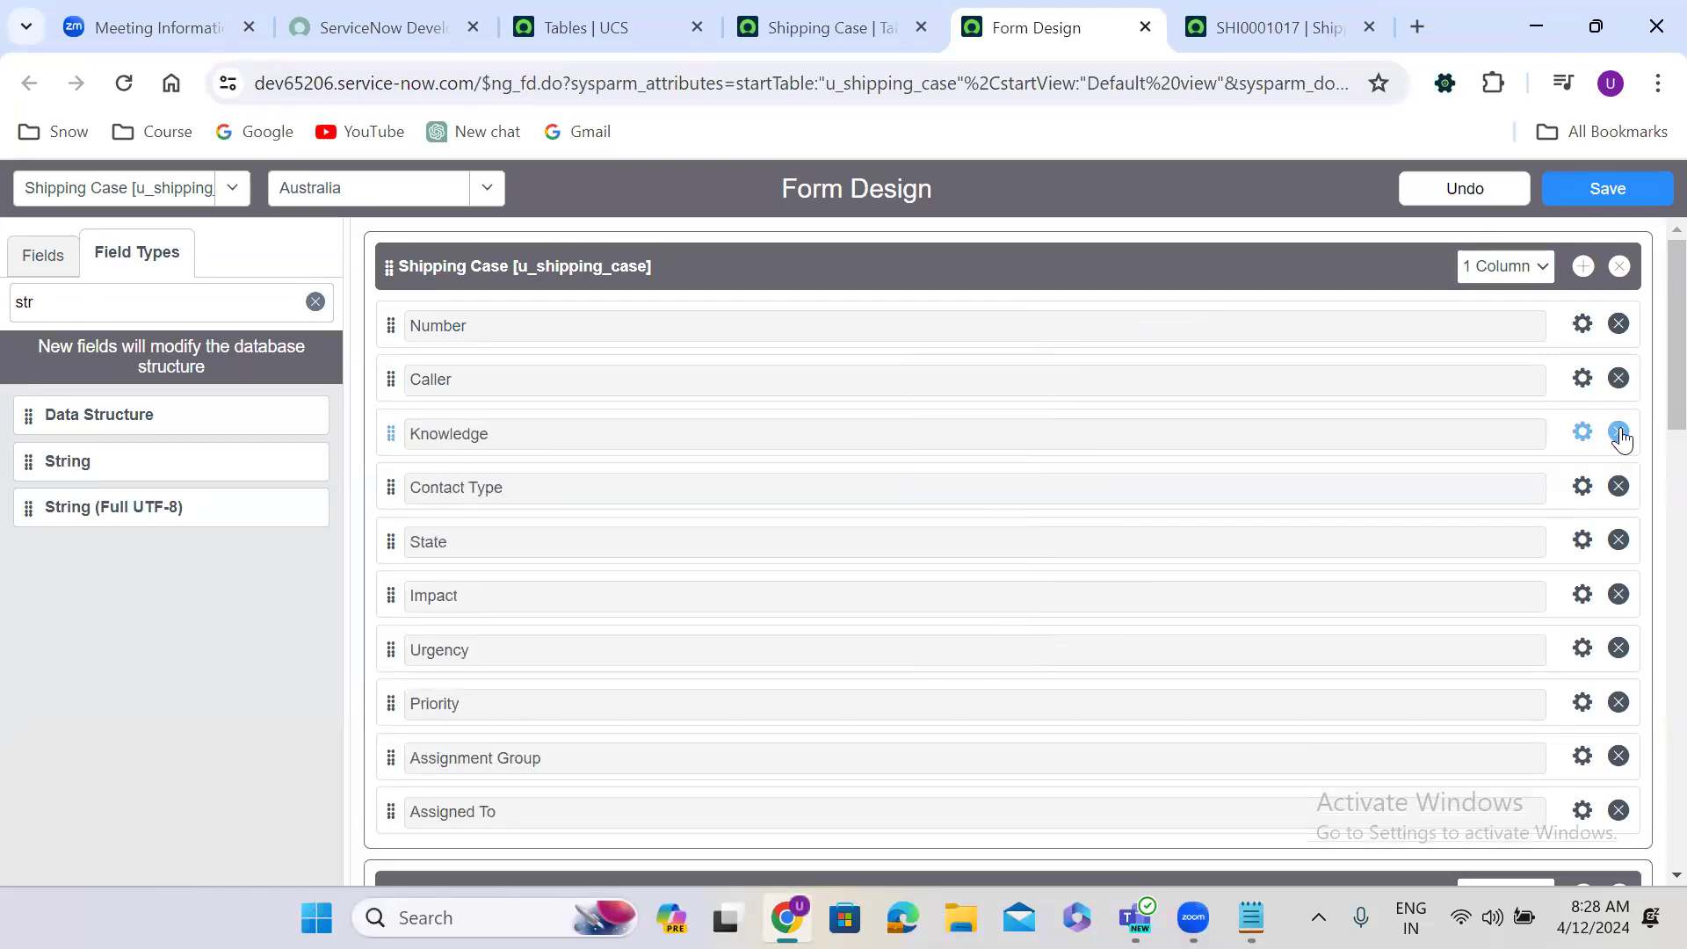
{"action": "left_click", "coordinate": [1619, 433]}
{"action": "left_click", "coordinate": [1618, 433]}
{"action": "left_click", "coordinate": [1618, 433]}
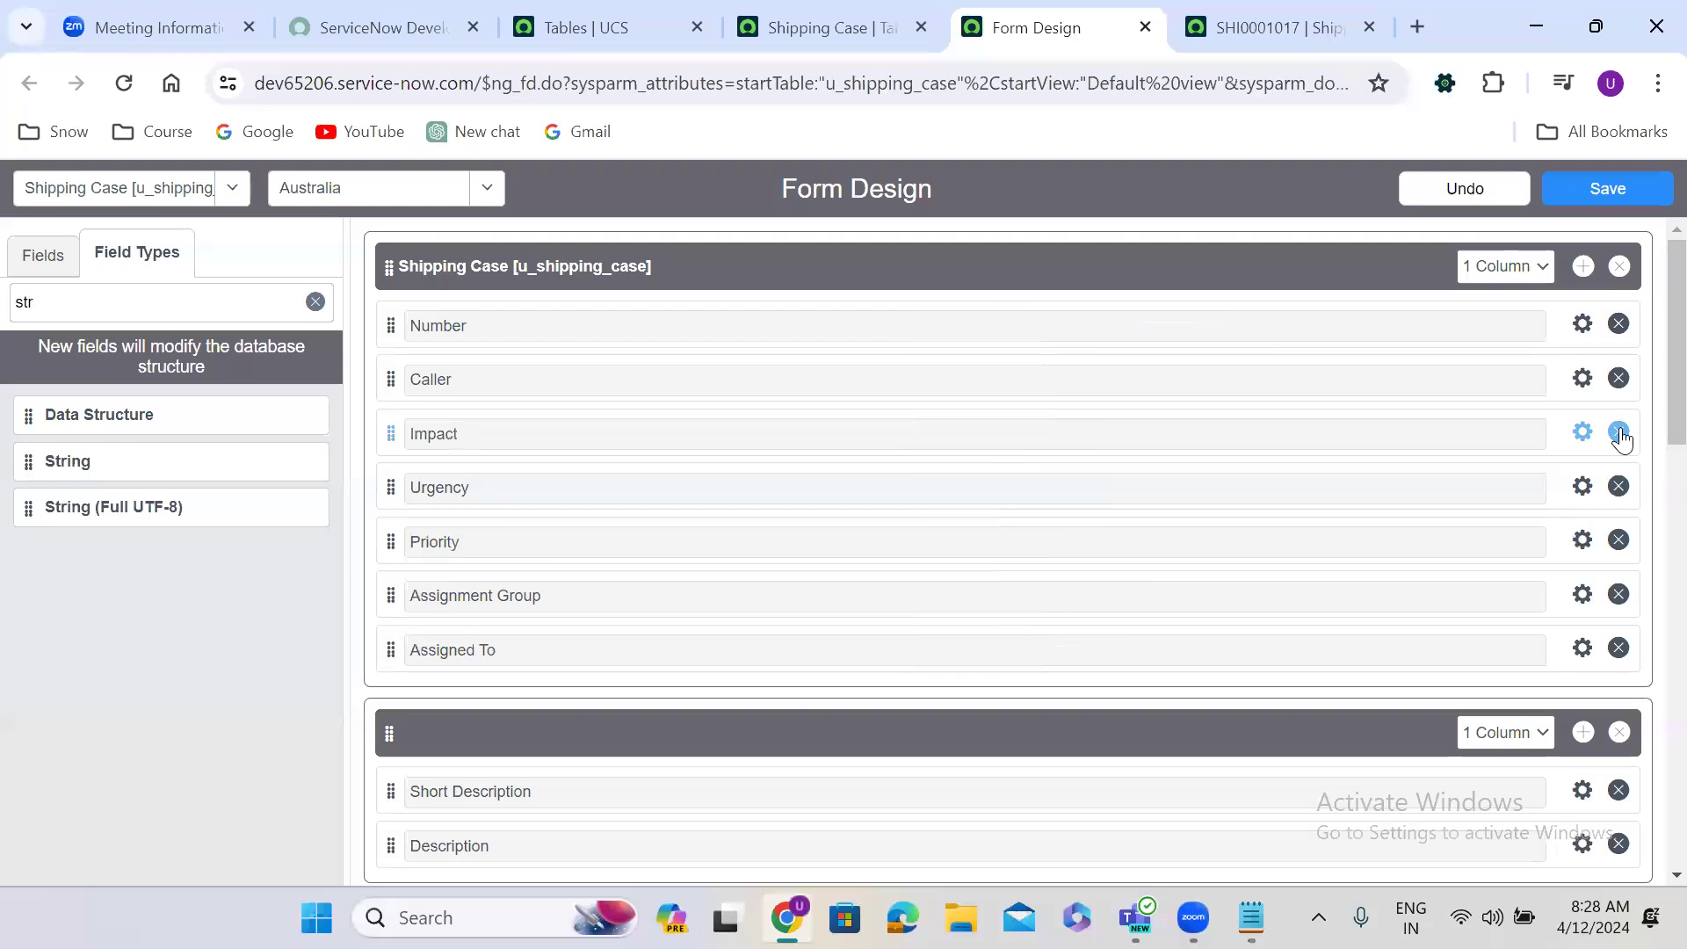
{"action": "left_click", "coordinate": [1618, 433]}
{"action": "left_click", "coordinate": [1618, 433]}
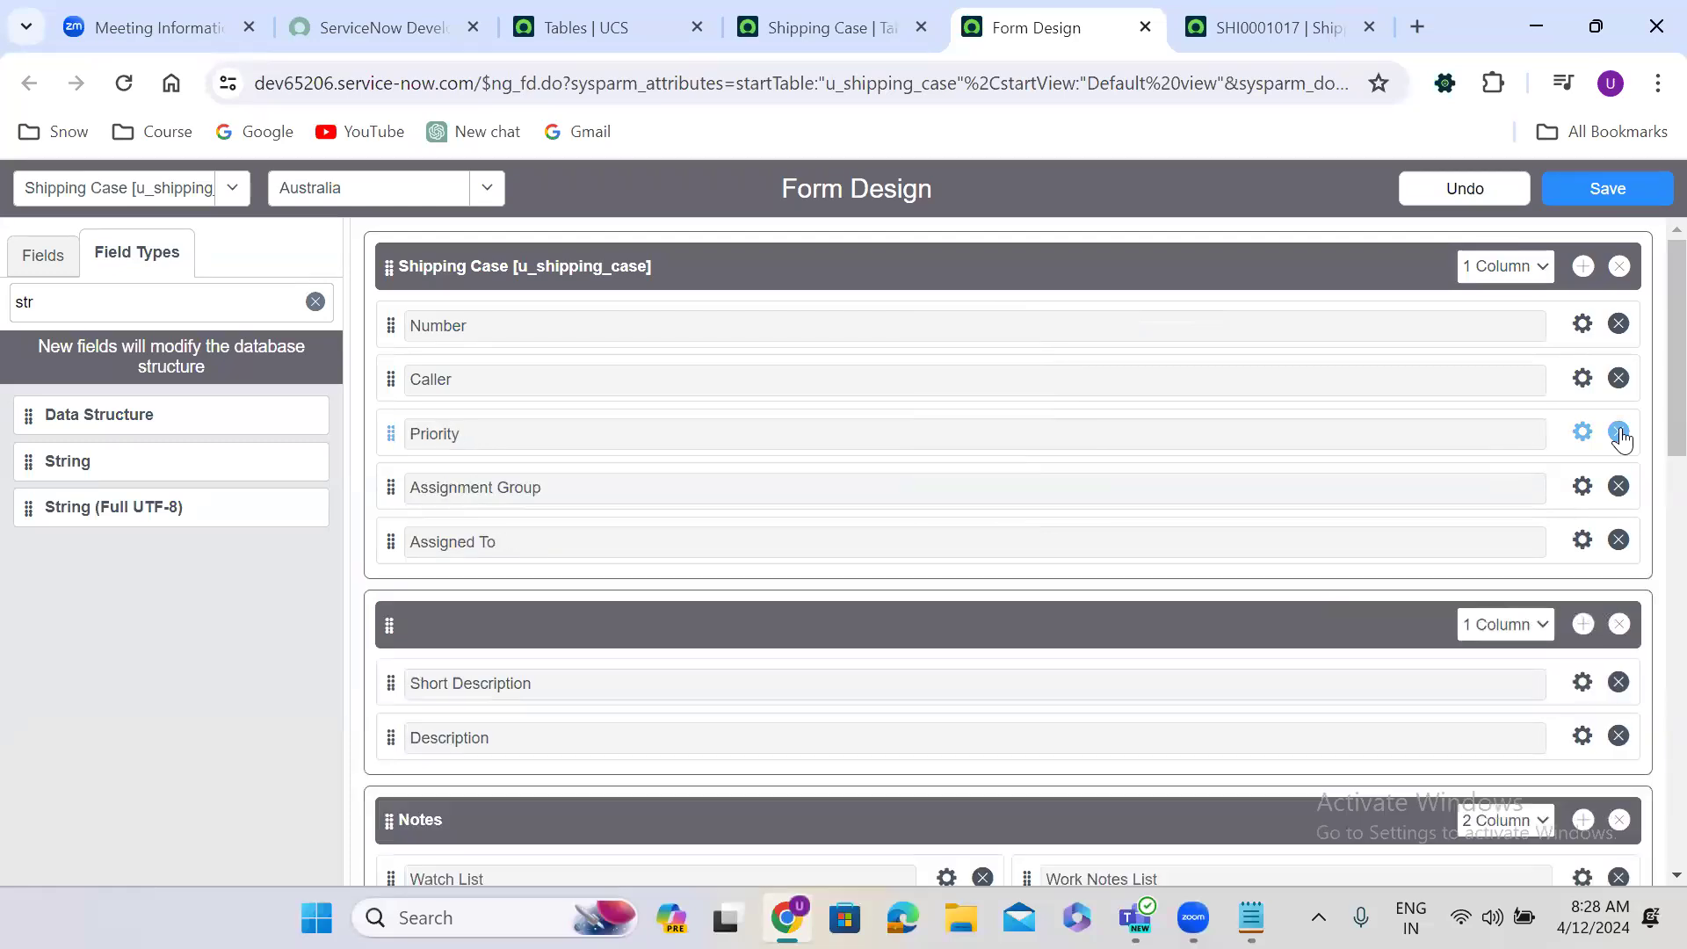
{"action": "left_click", "coordinate": [1618, 433]}
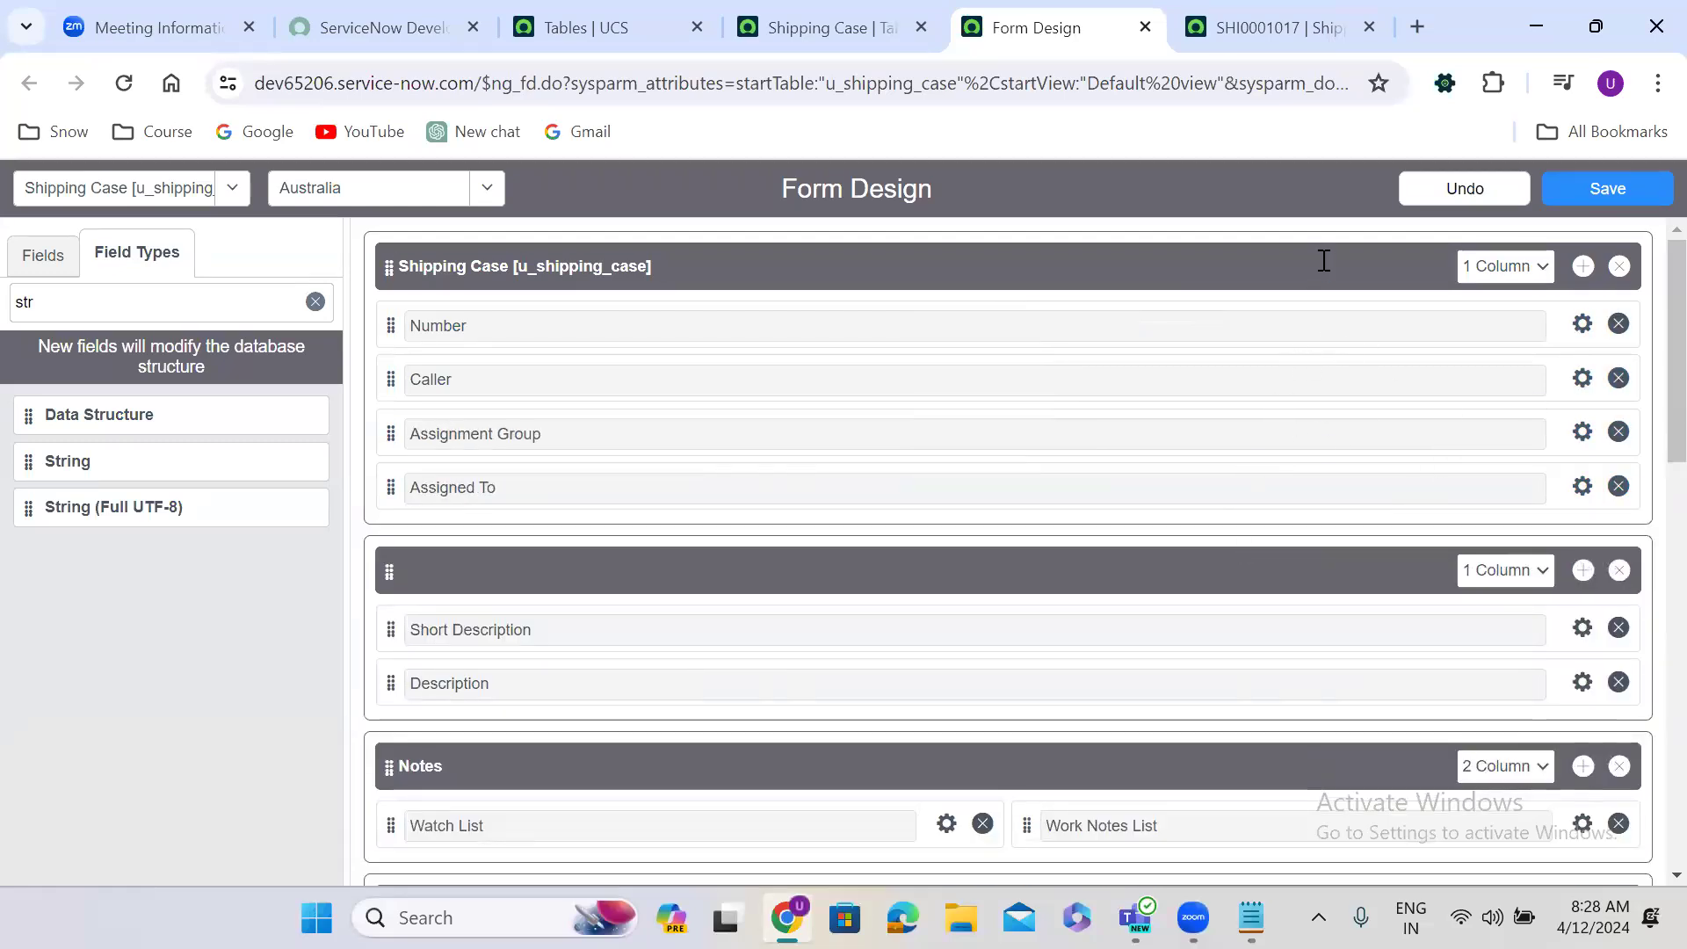
{"action": "left_click", "coordinate": [1597, 193]}
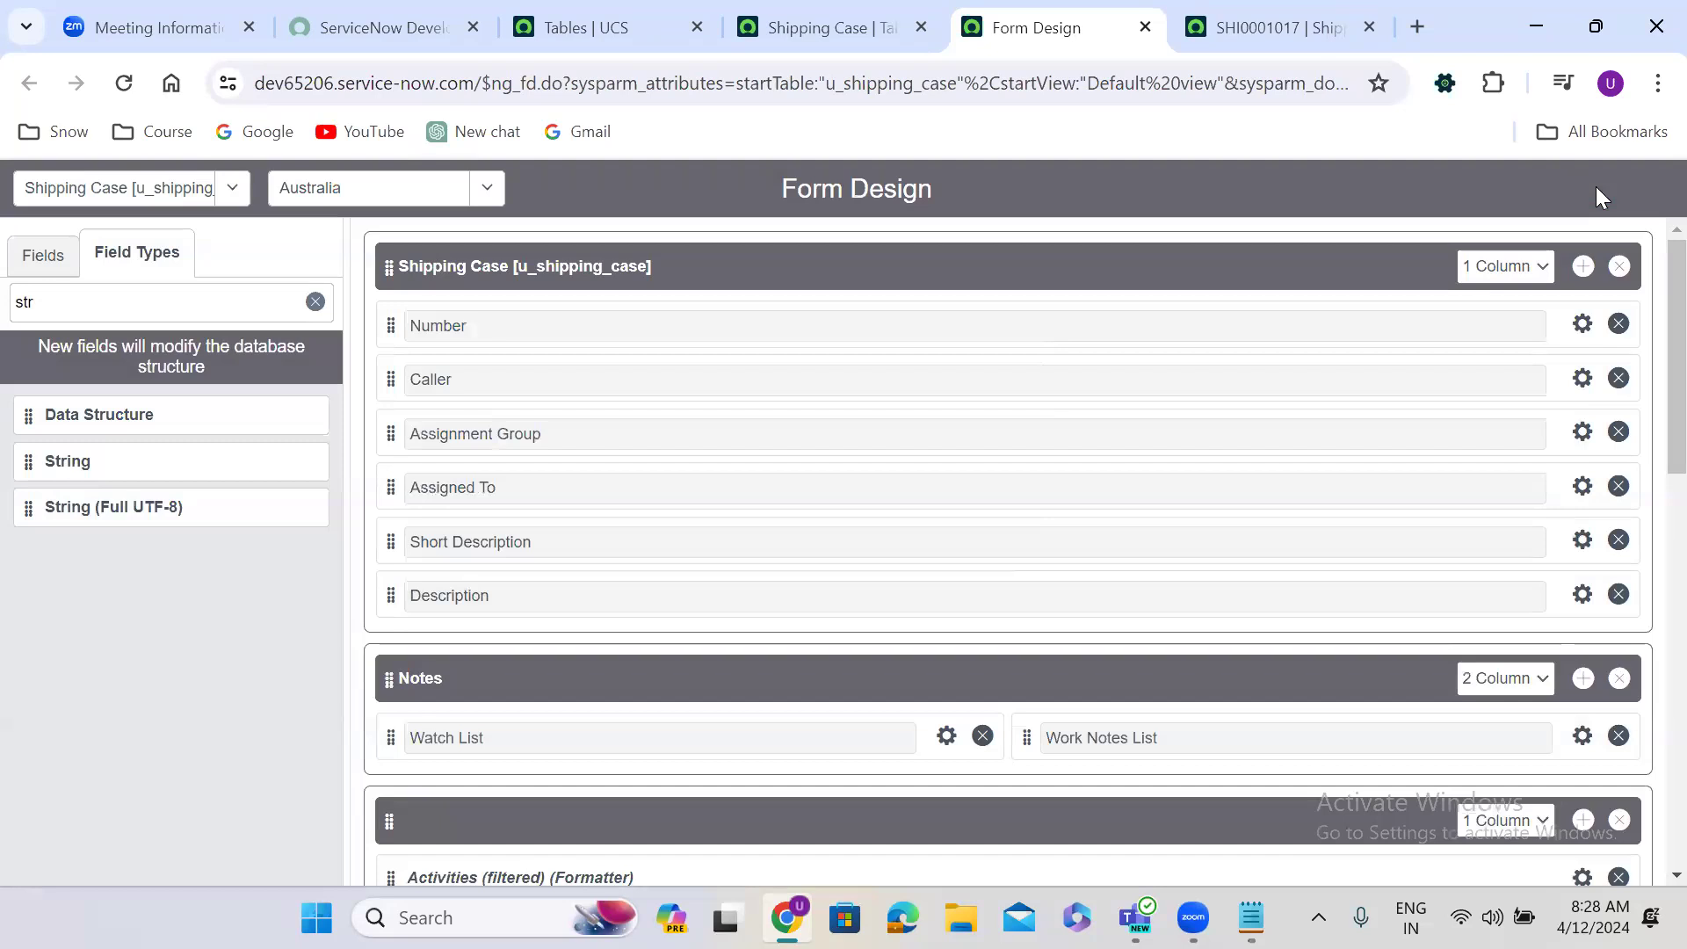
Return to the Default view and create another new form view named Korea from it.
{"action": "left_click", "coordinate": [376, 199]}
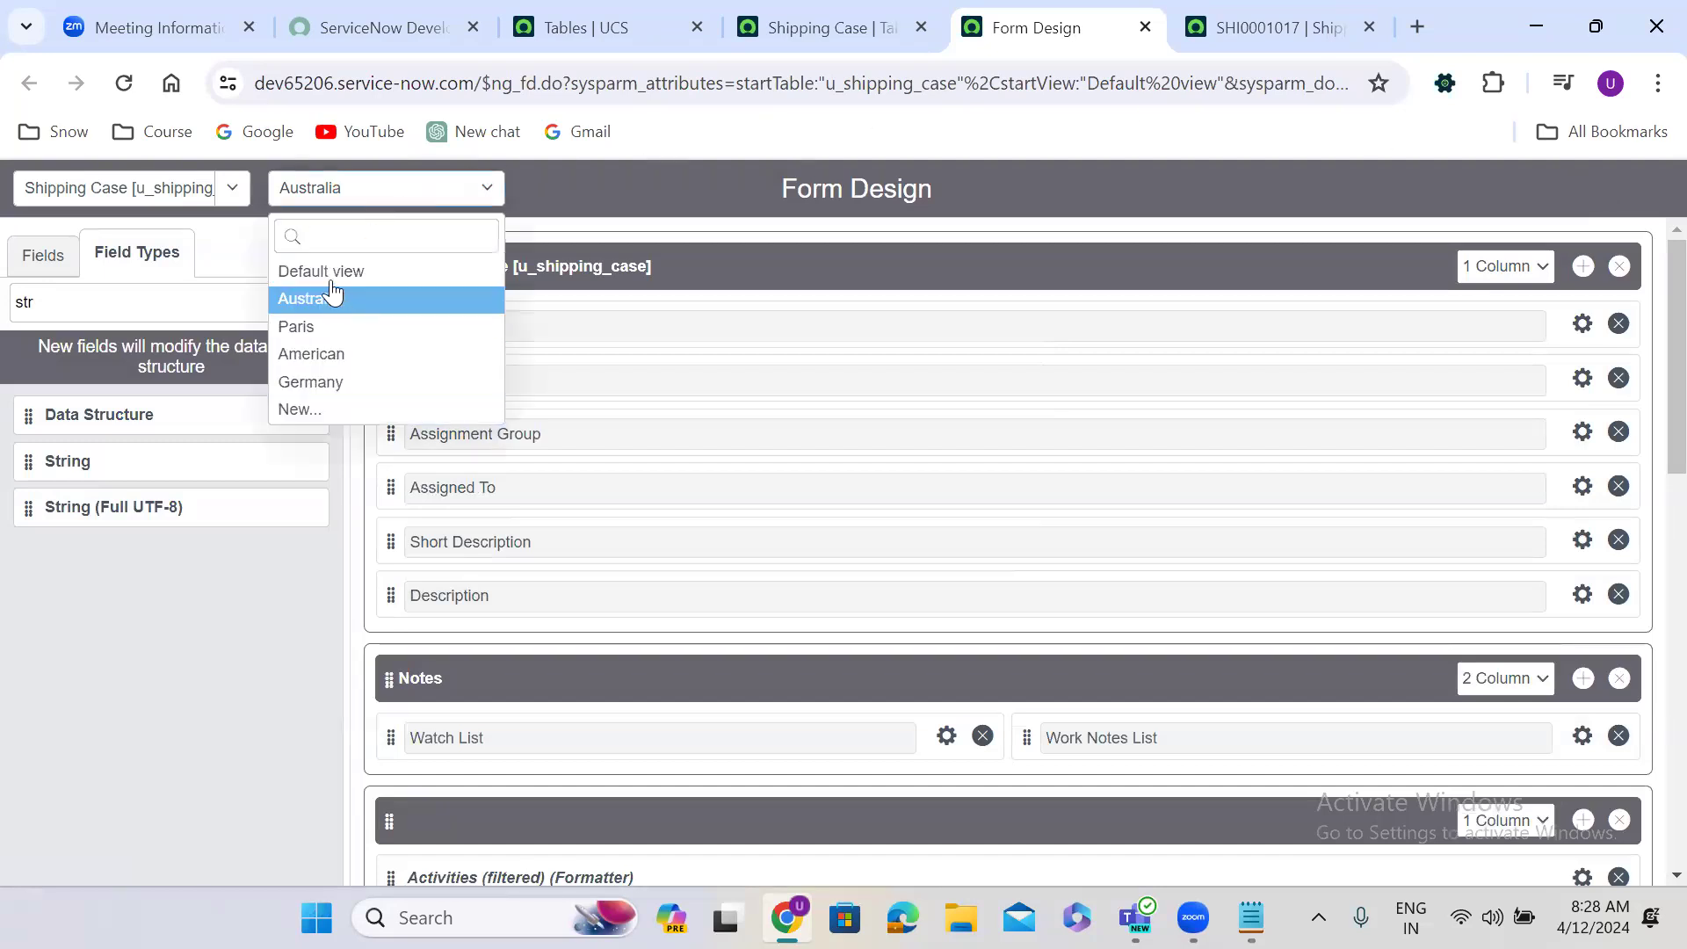
{"action": "left_click", "coordinate": [330, 270]}
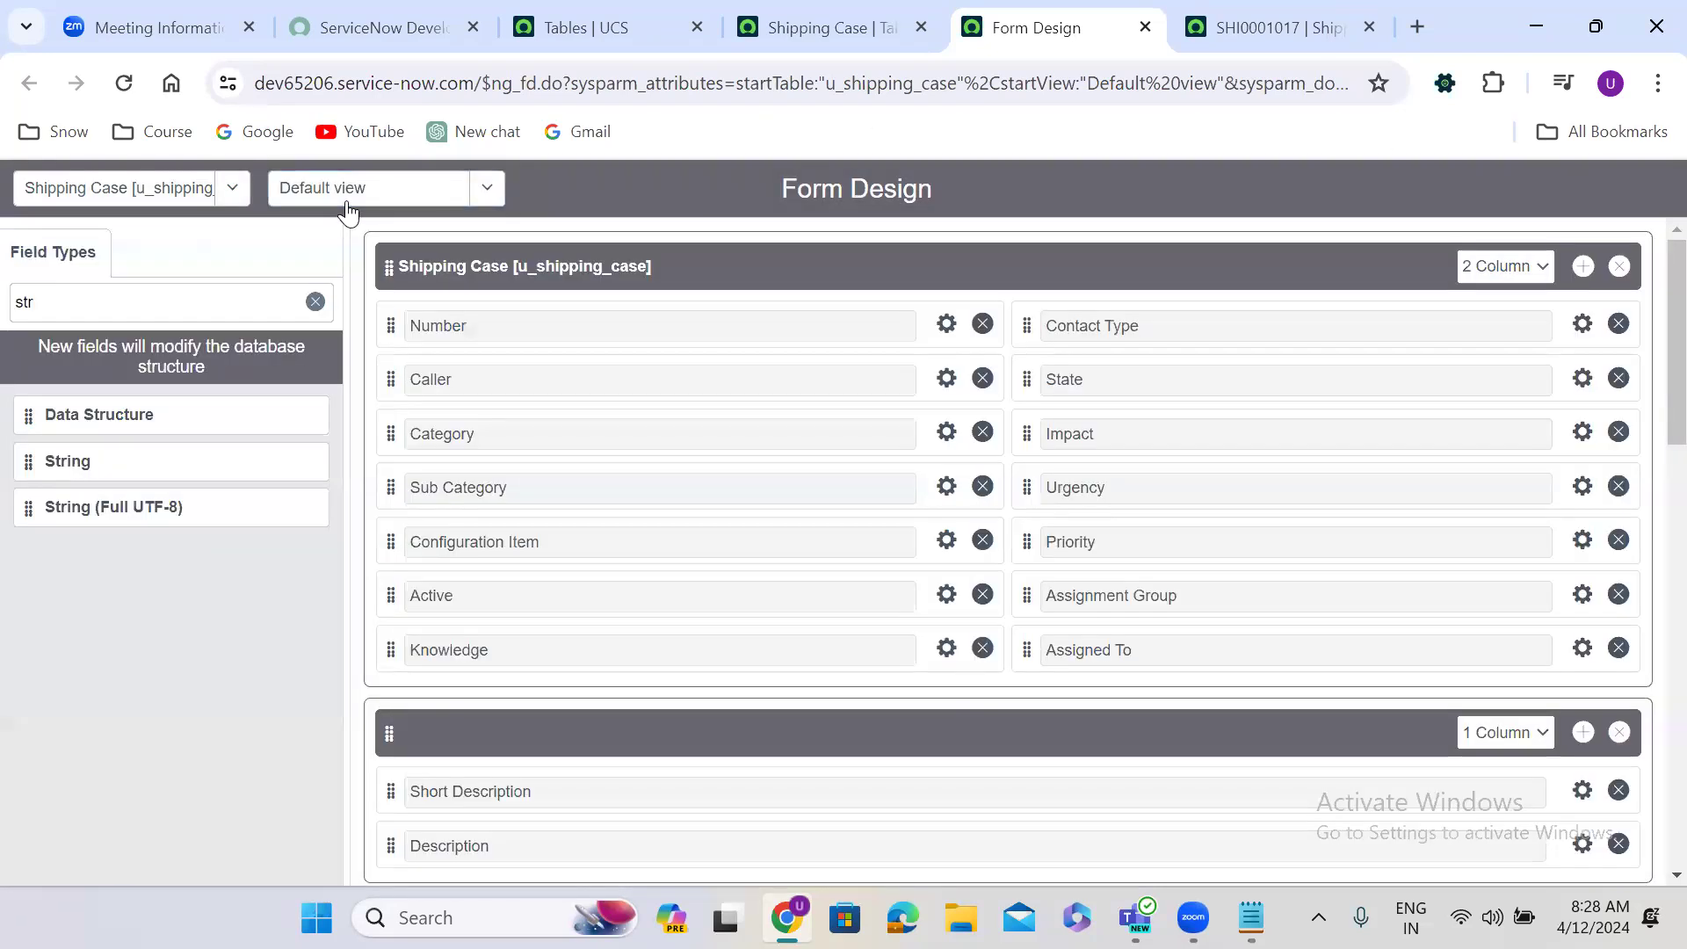
{"action": "left_click", "coordinate": [348, 211]}
{"action": "left_click", "coordinate": [339, 409]}
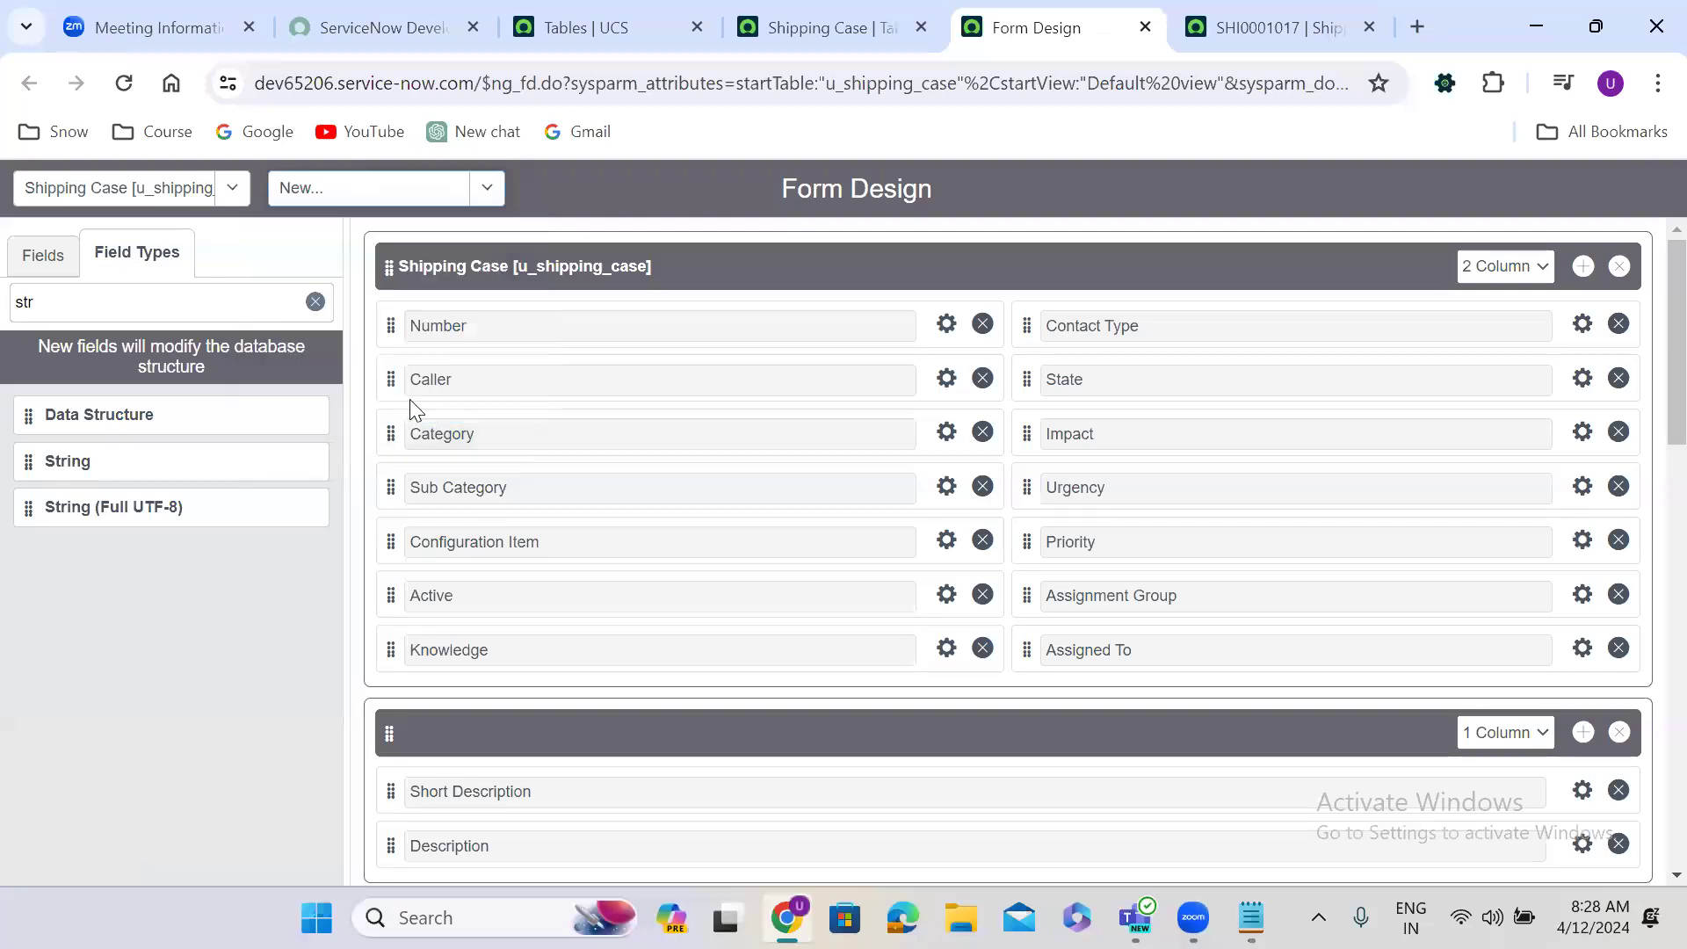
{"action": "left_click", "coordinate": [707, 485]}
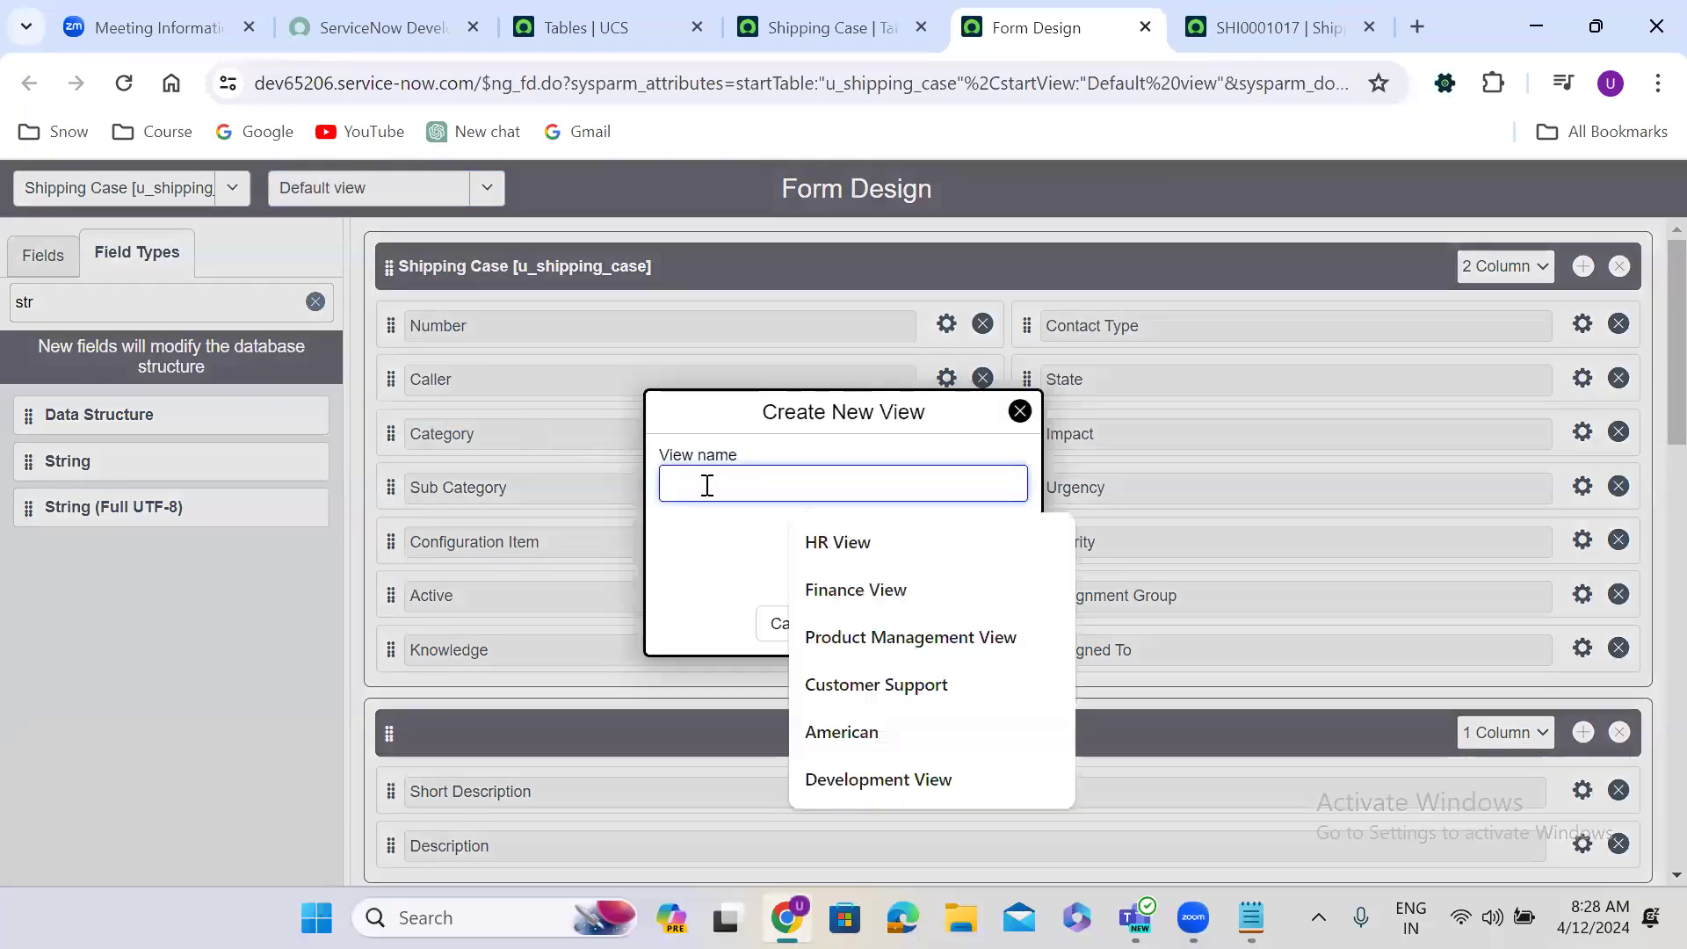
{"action": "type", "text": "Kore"}
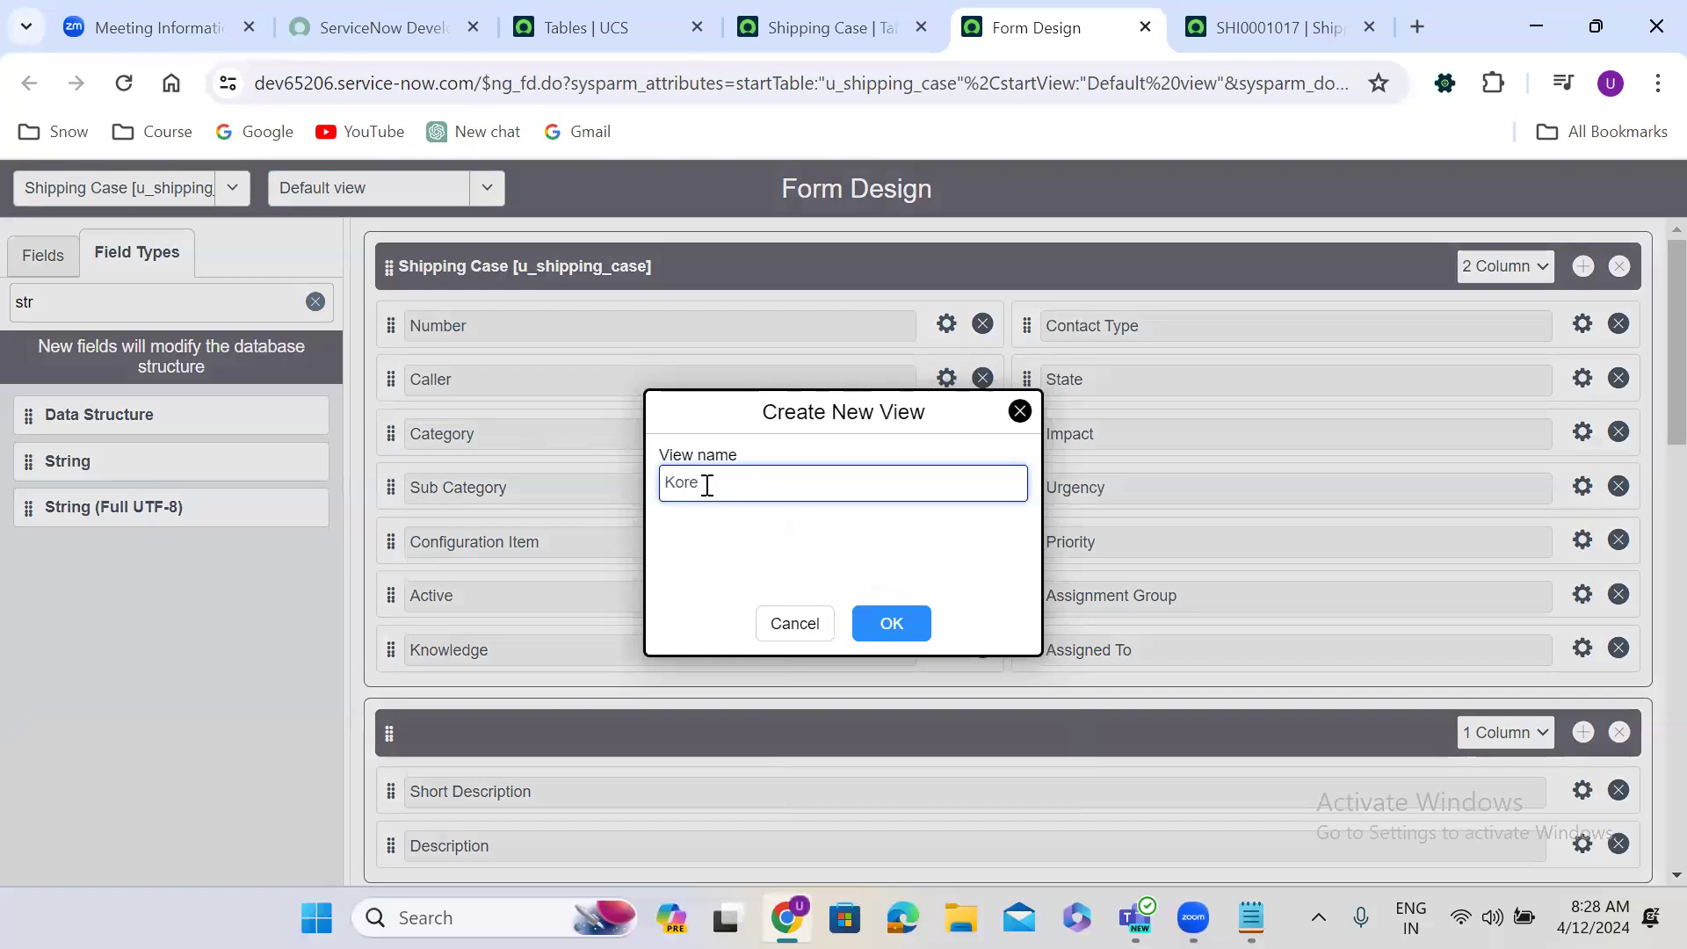
{"action": "type", "text": "a"}
{"action": "left_click", "coordinate": [736, 553]}
{"action": "left_click", "coordinate": [886, 625]}
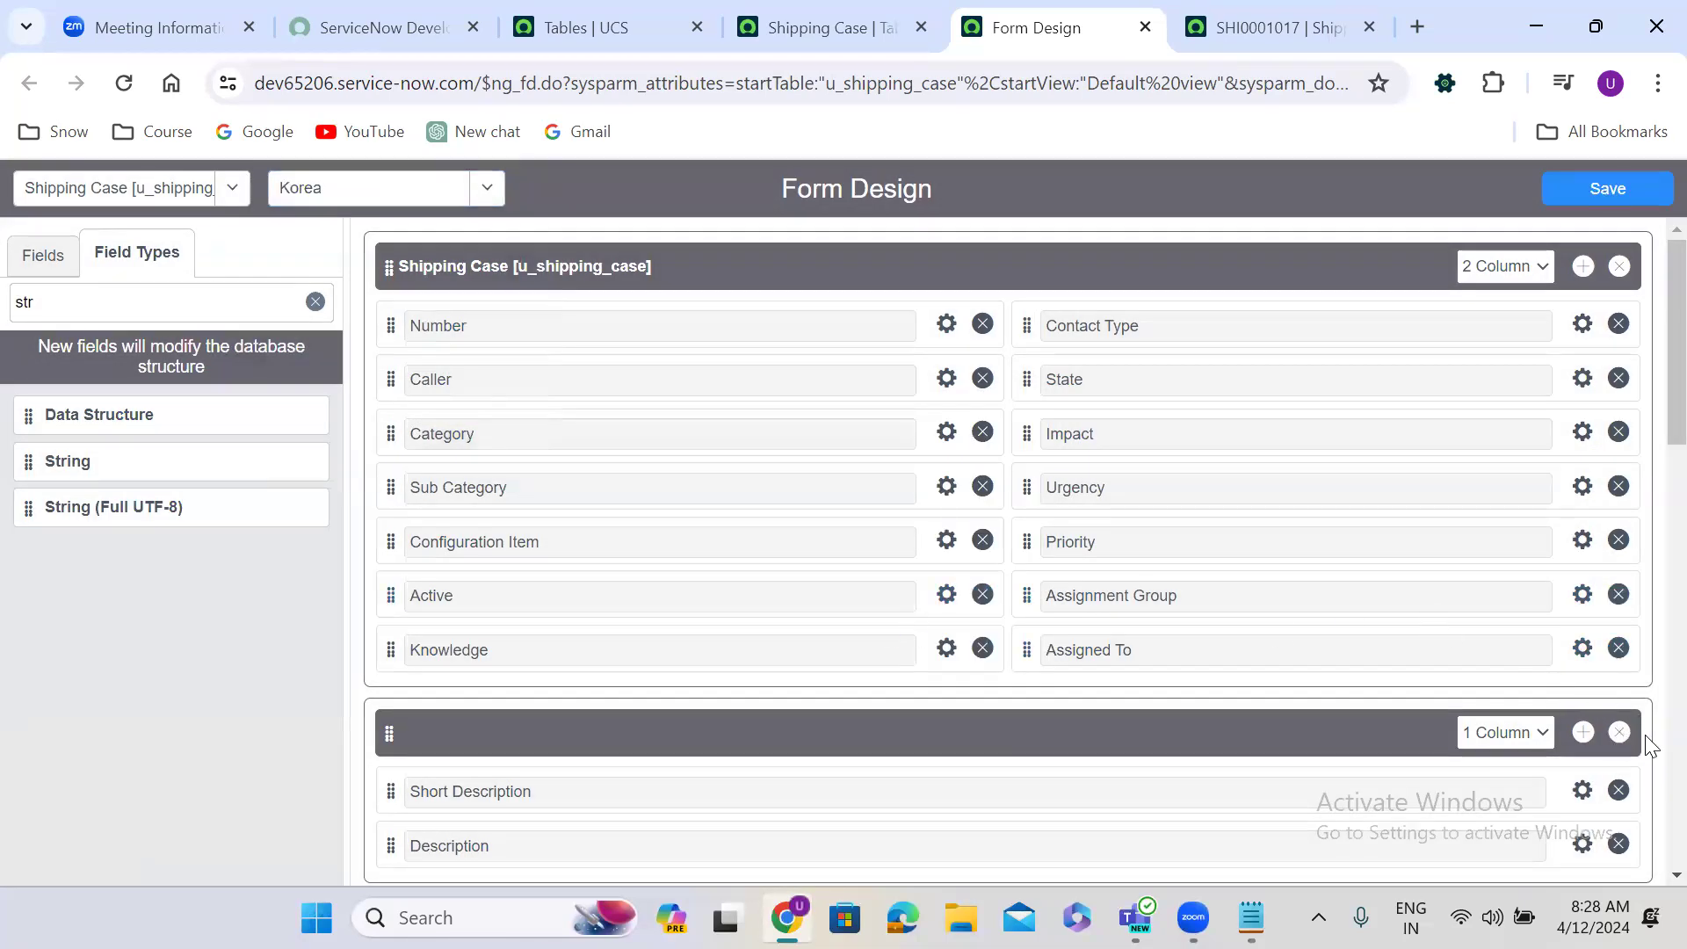
Remove the Notes, Activities, Related Records, Resolution Information and System Information sections from the Korea view and save it.
{"action": "scroll", "coordinate": [1650, 368], "scroll_direction": "down", "scroll_amount": 6}
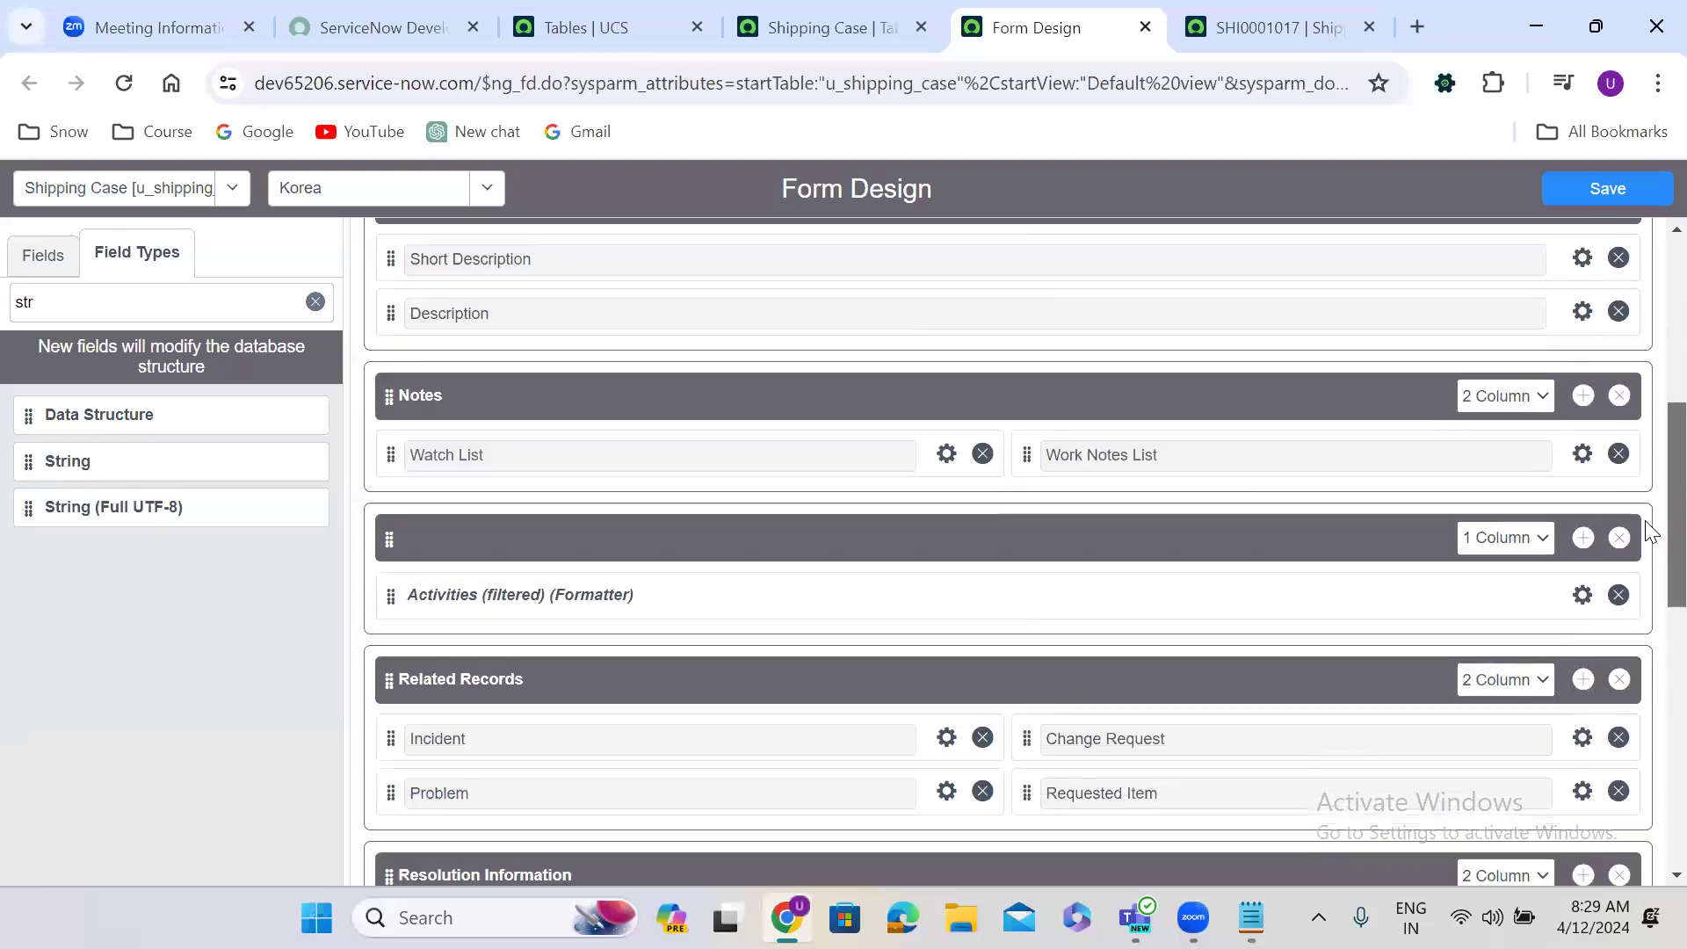
{"action": "left_click", "coordinate": [1619, 396]}
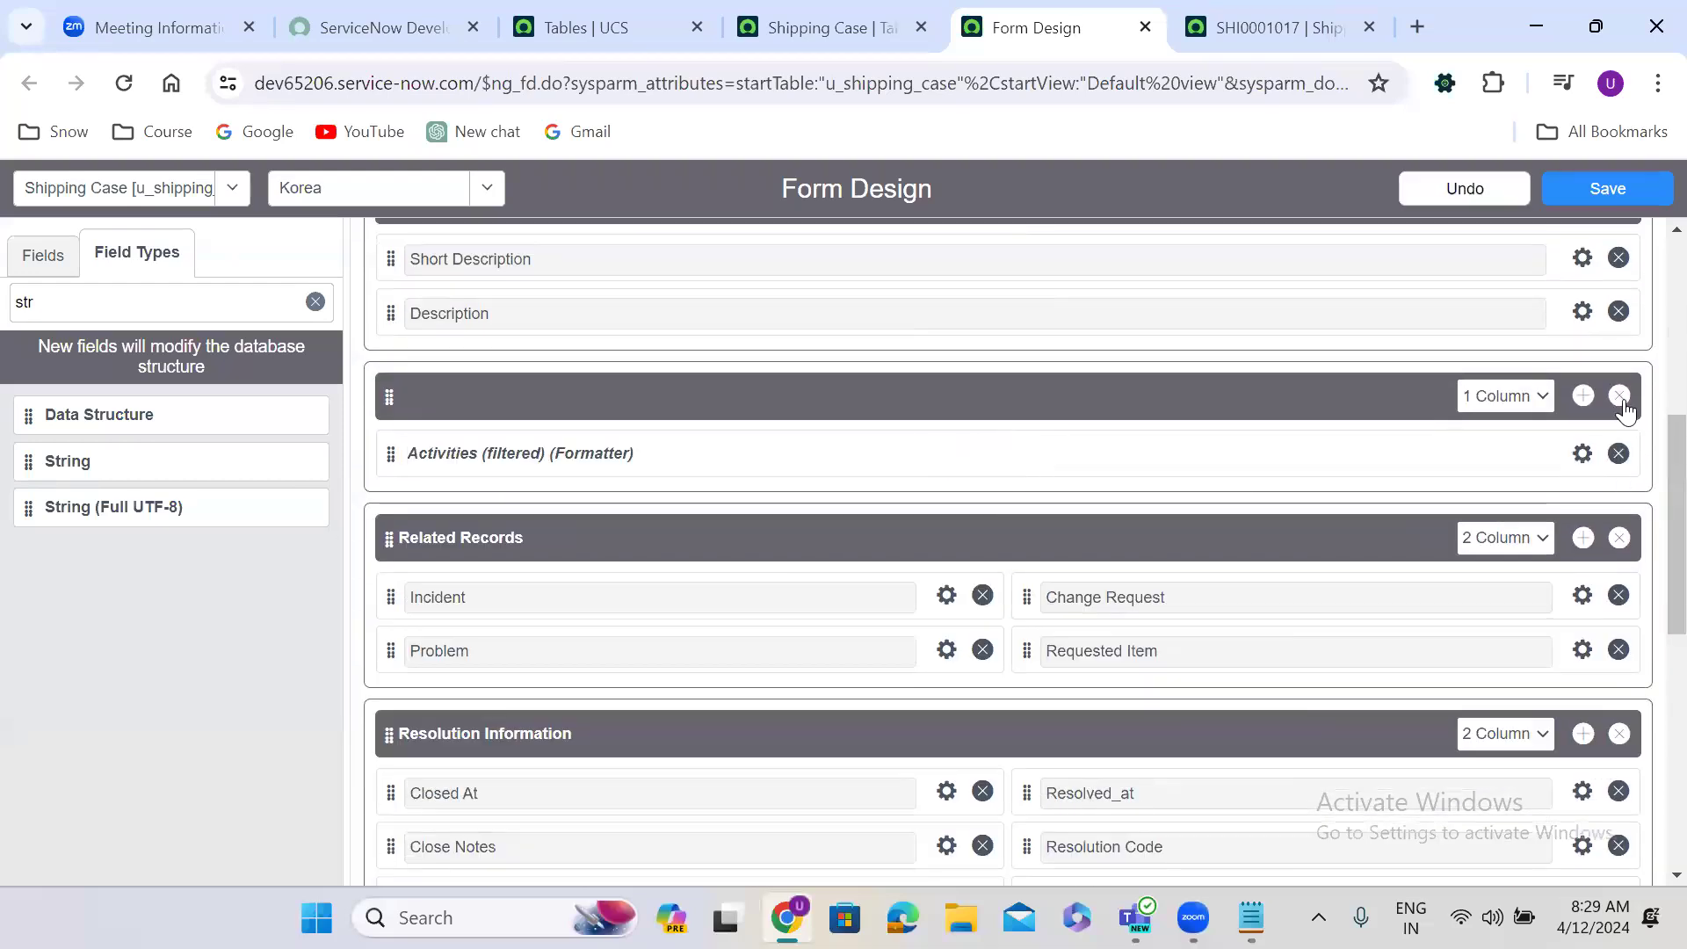
{"action": "left_click", "coordinate": [1619, 396]}
{"action": "left_click", "coordinate": [1619, 396]}
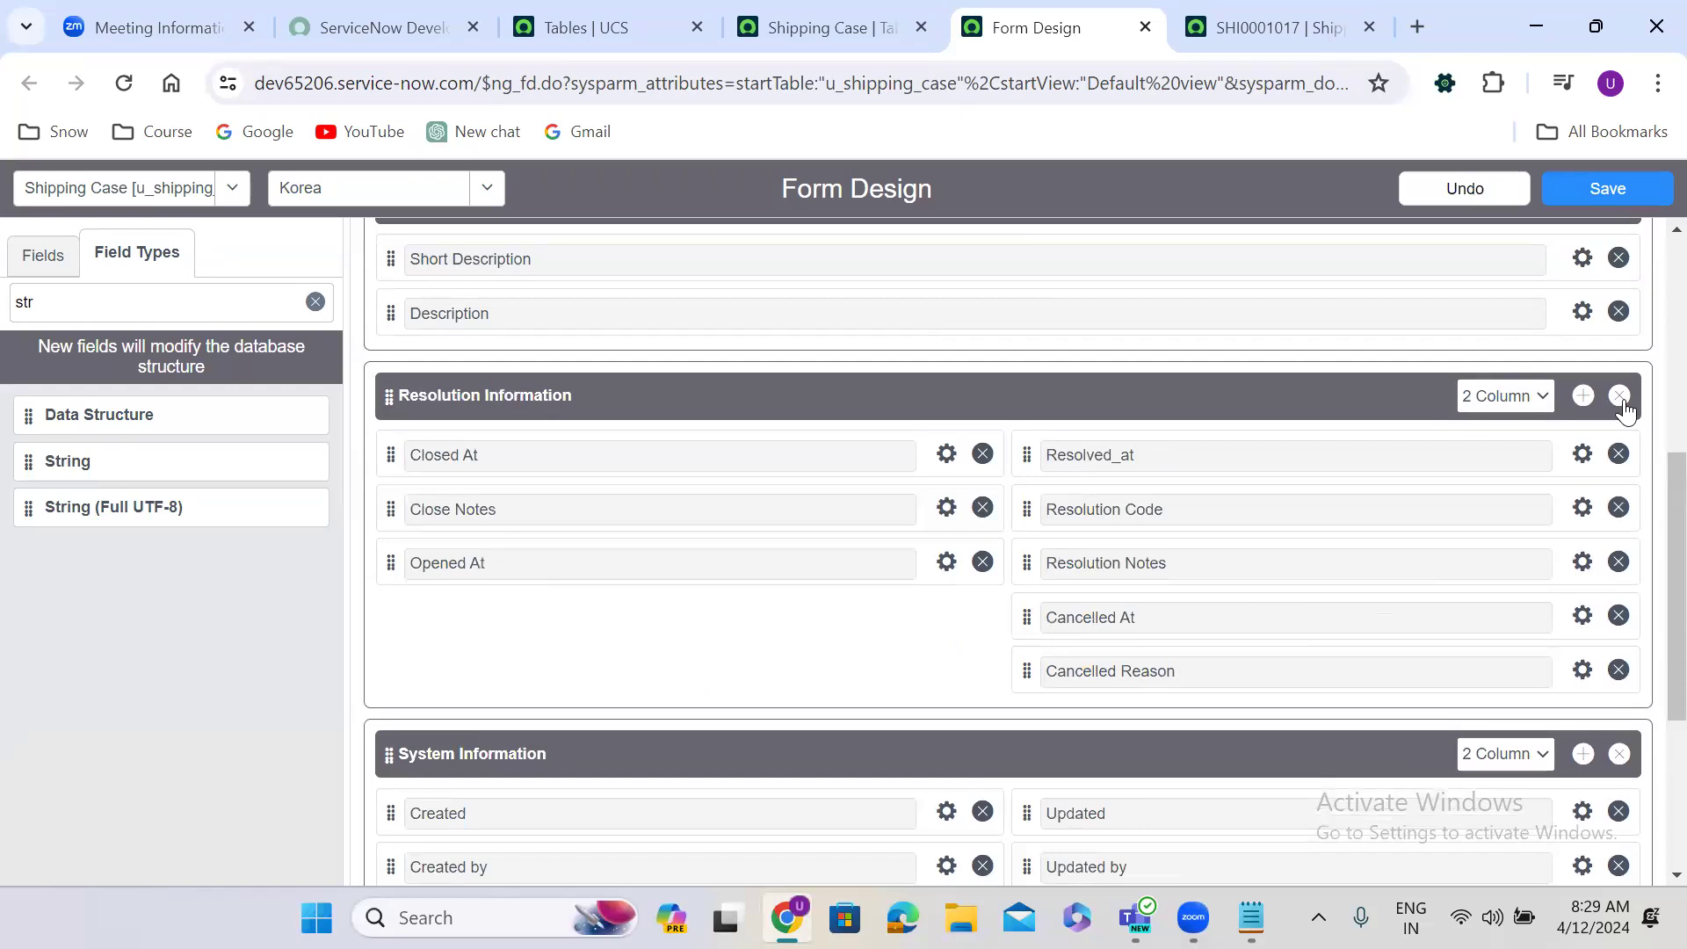
{"action": "left_click", "coordinate": [1619, 396]}
{"action": "left_click", "coordinate": [1619, 397]}
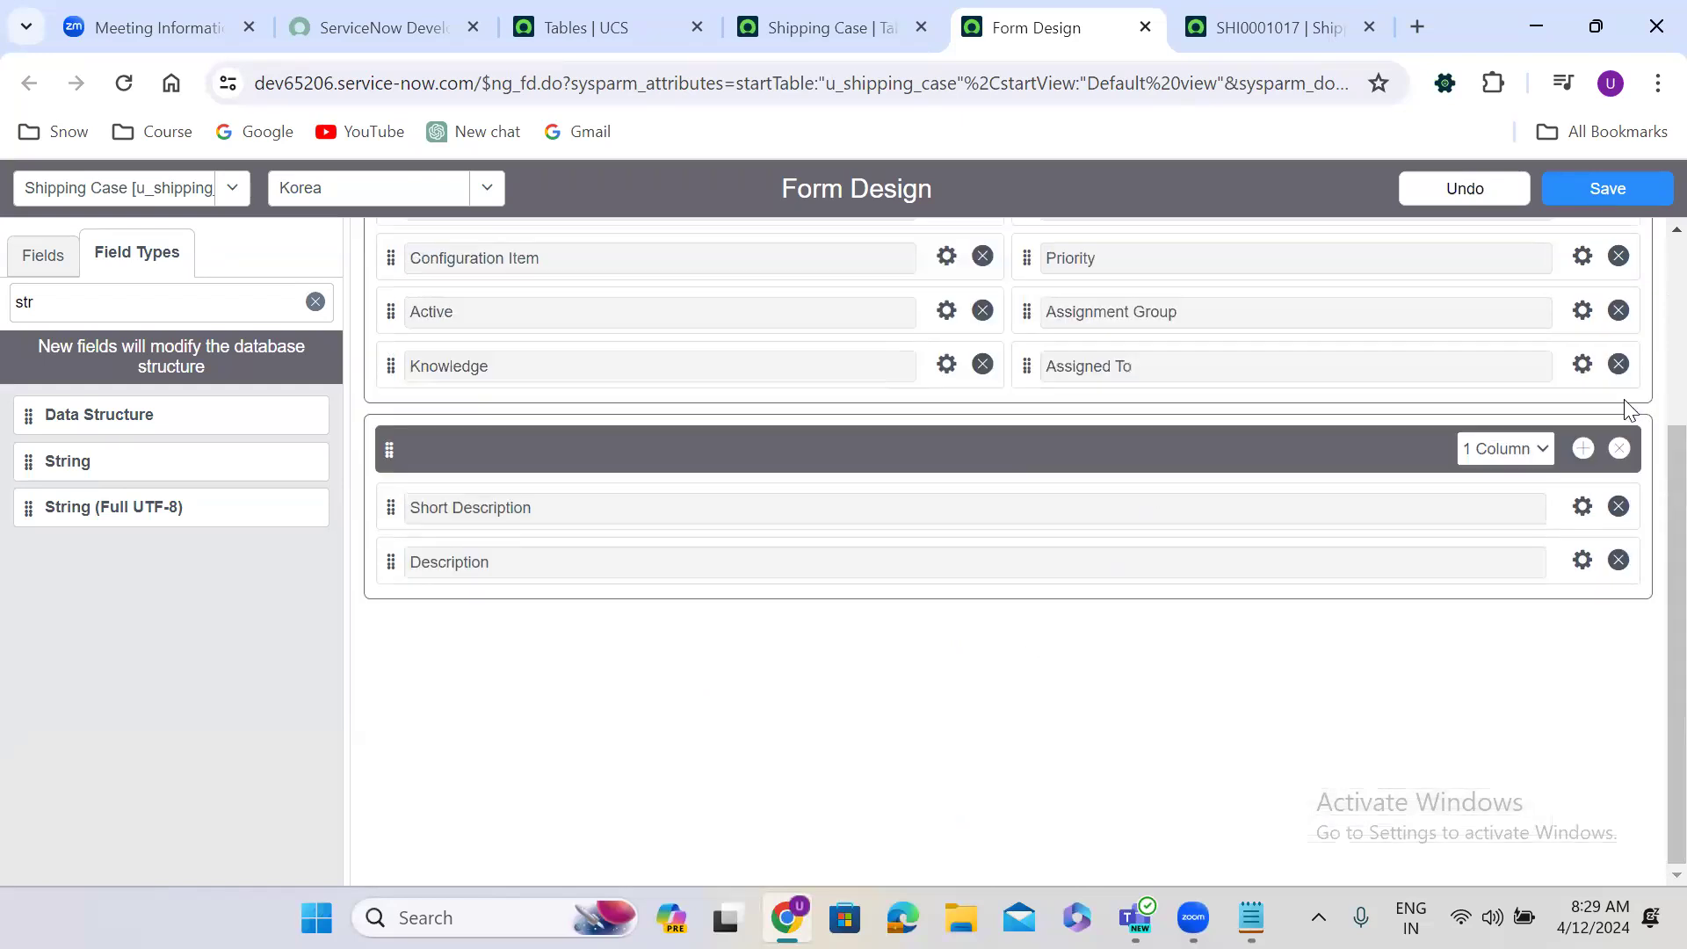
{"action": "left_click", "coordinate": [1609, 186]}
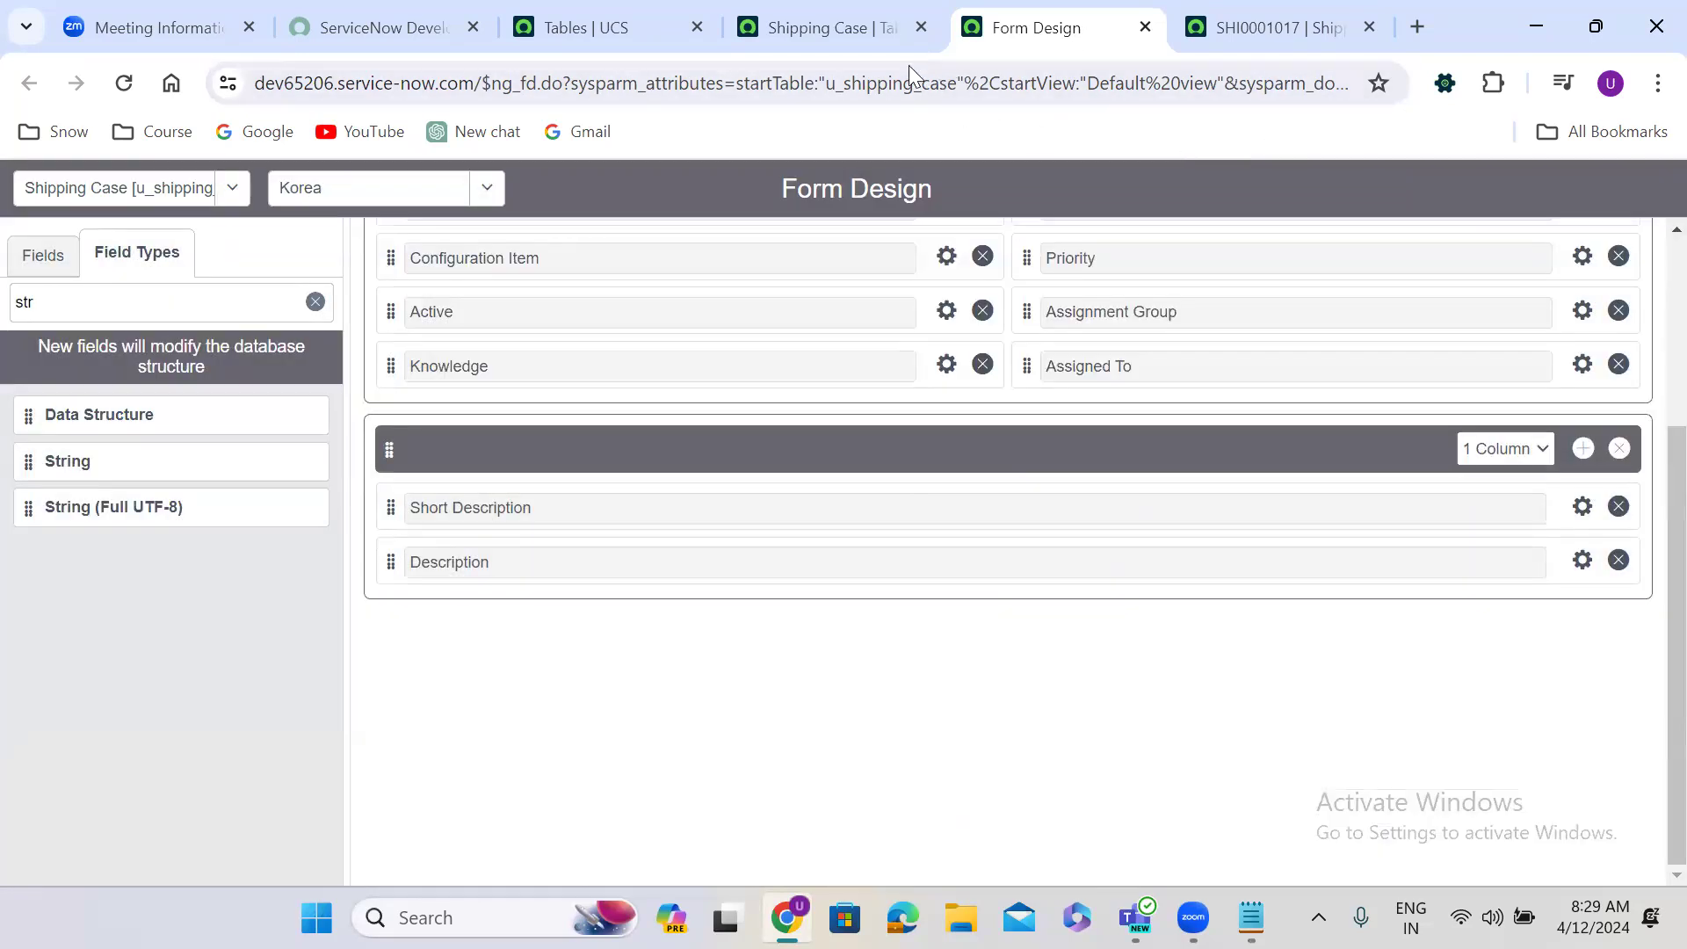
Check the list of views available for the Shipping Case form.
{"action": "left_click", "coordinate": [486, 187]}
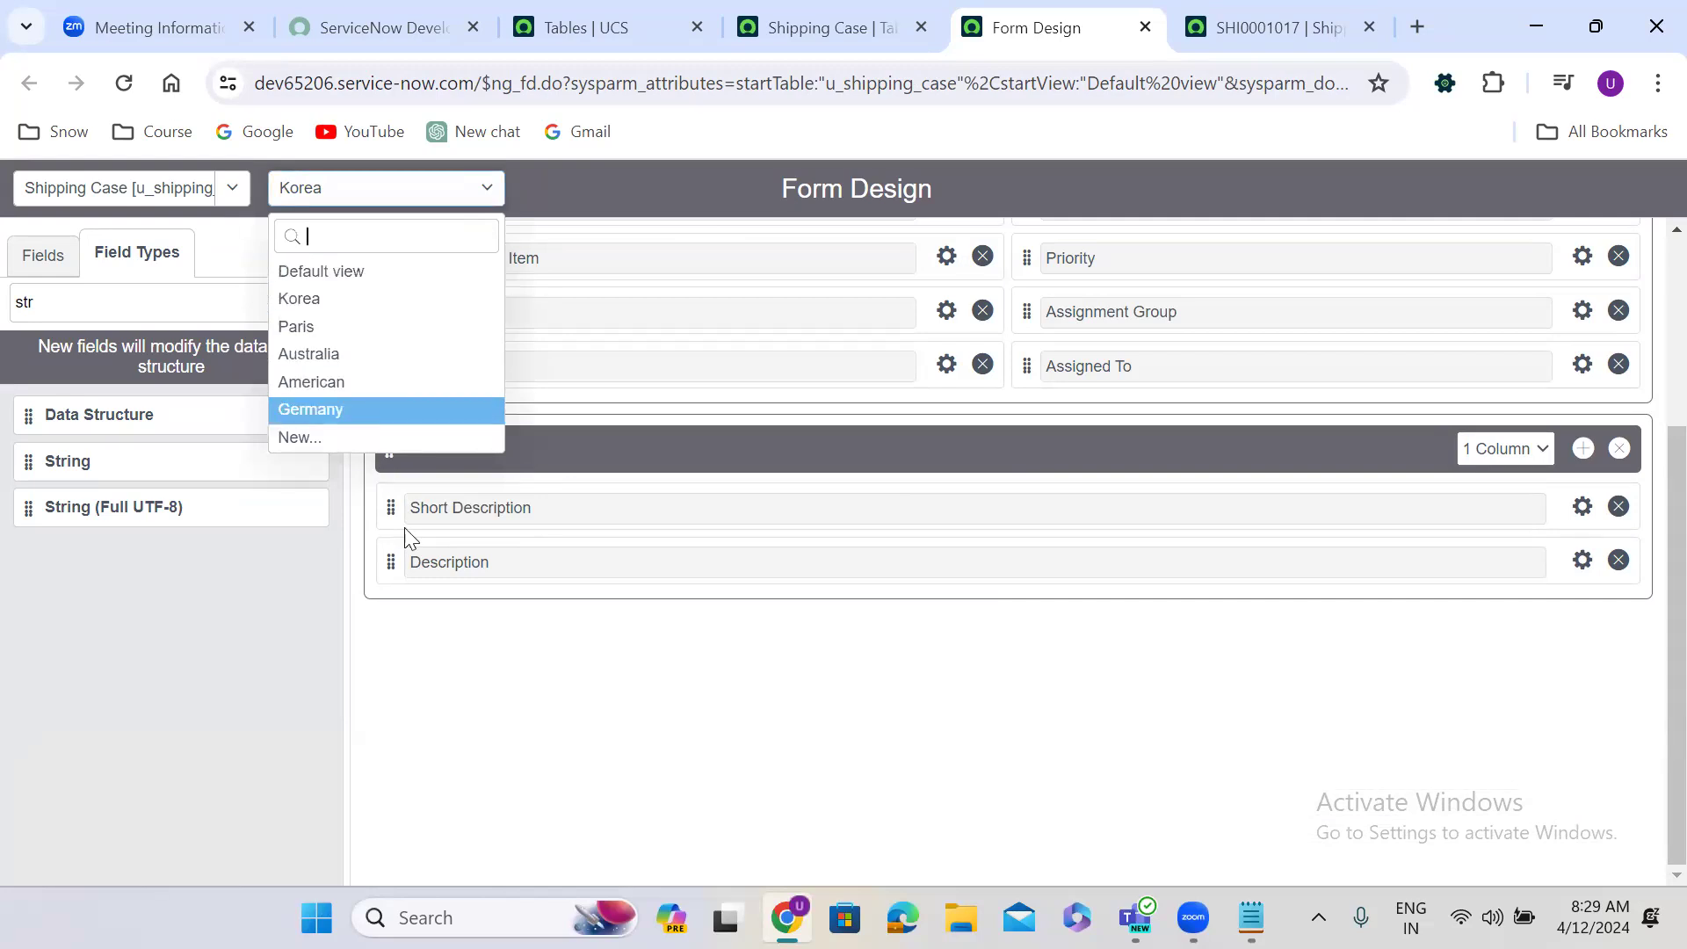
{"action": "left_click", "coordinate": [466, 736]}
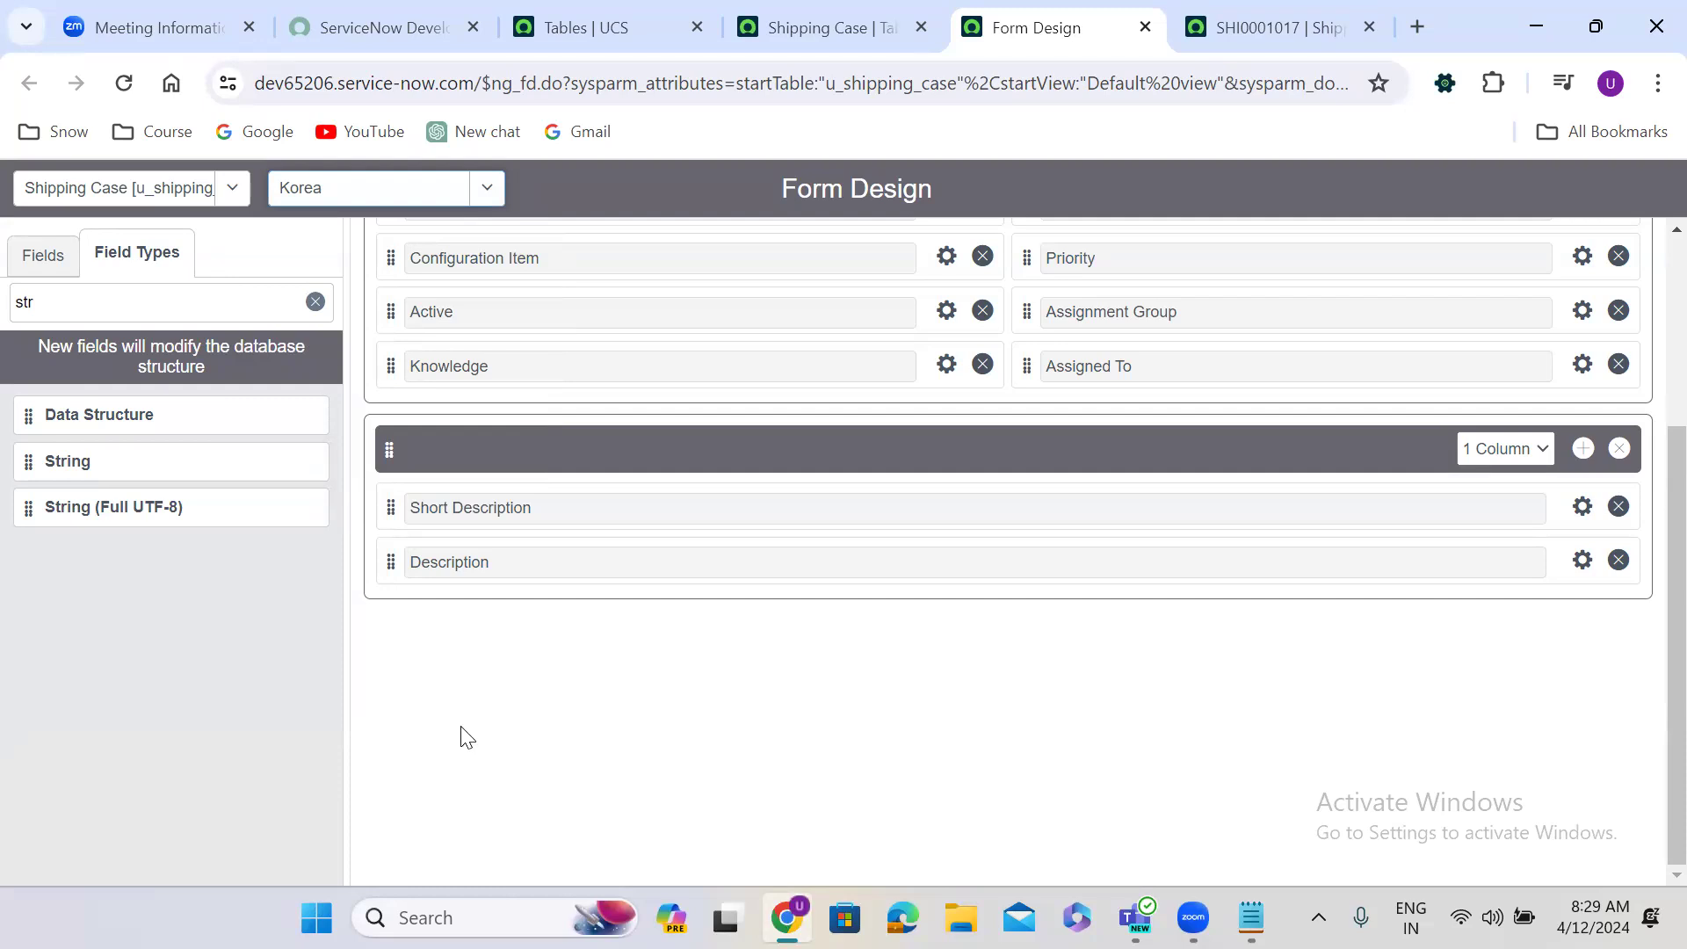
Switch to the open Shipping Case record, reload the page and save the record.
{"action": "left_click", "coordinate": [1276, 25]}
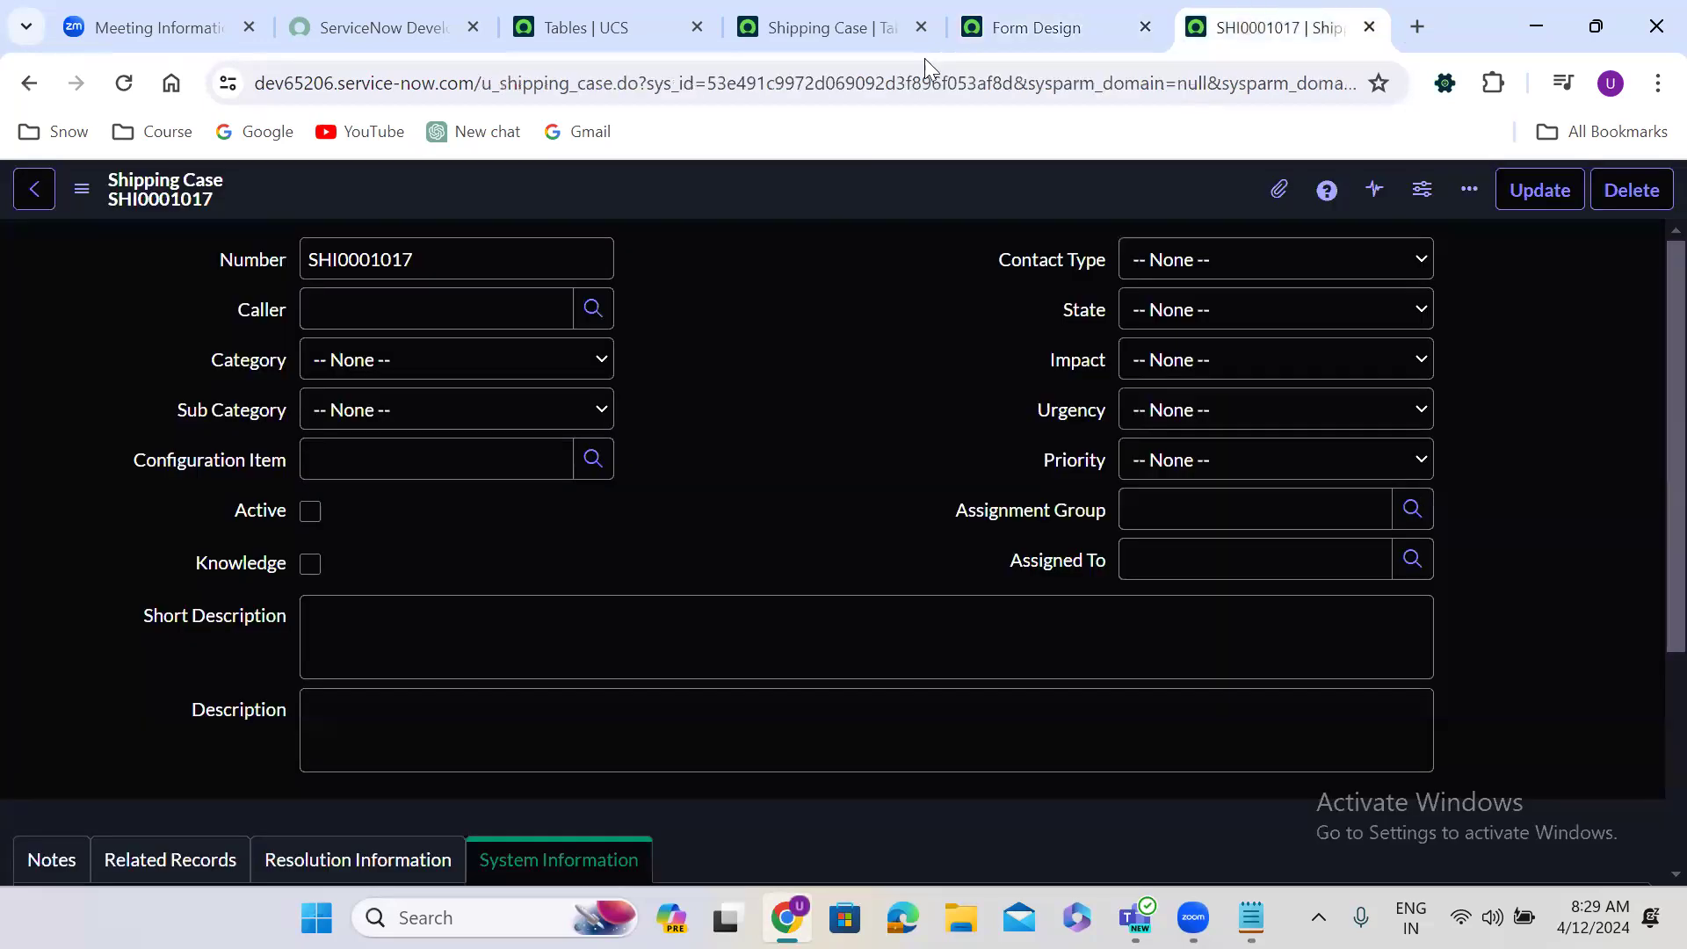
{"action": "left_click", "coordinate": [124, 83]}
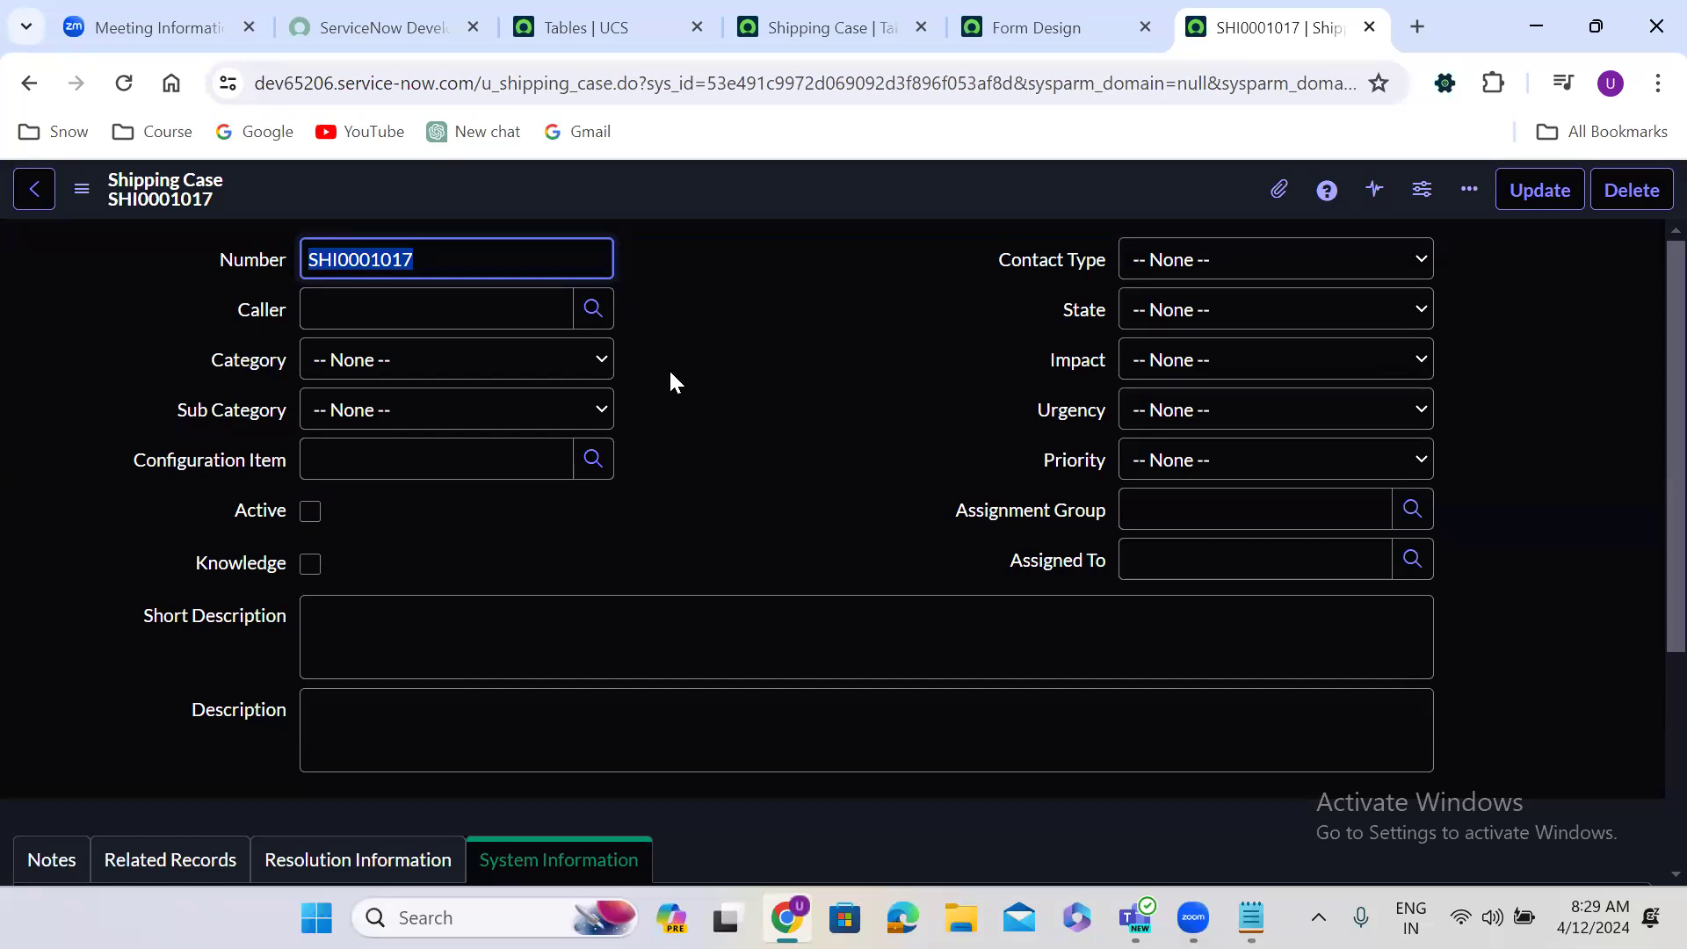
{"action": "right_click", "coordinate": [724, 190]}
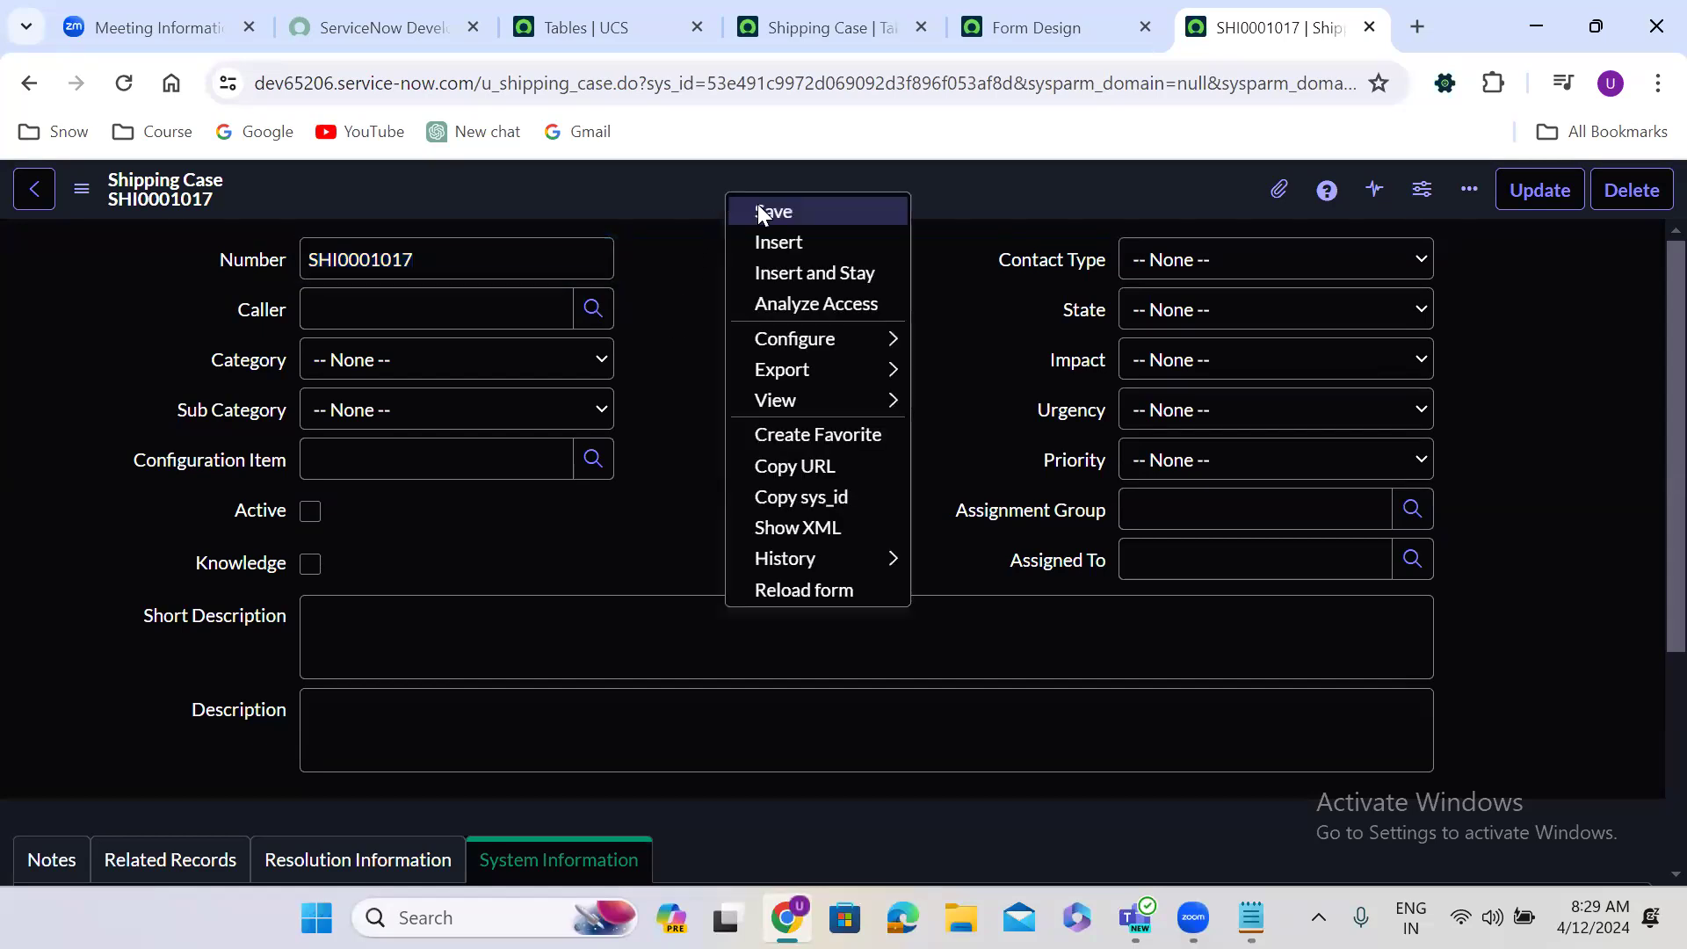
{"action": "left_click", "coordinate": [757, 210]}
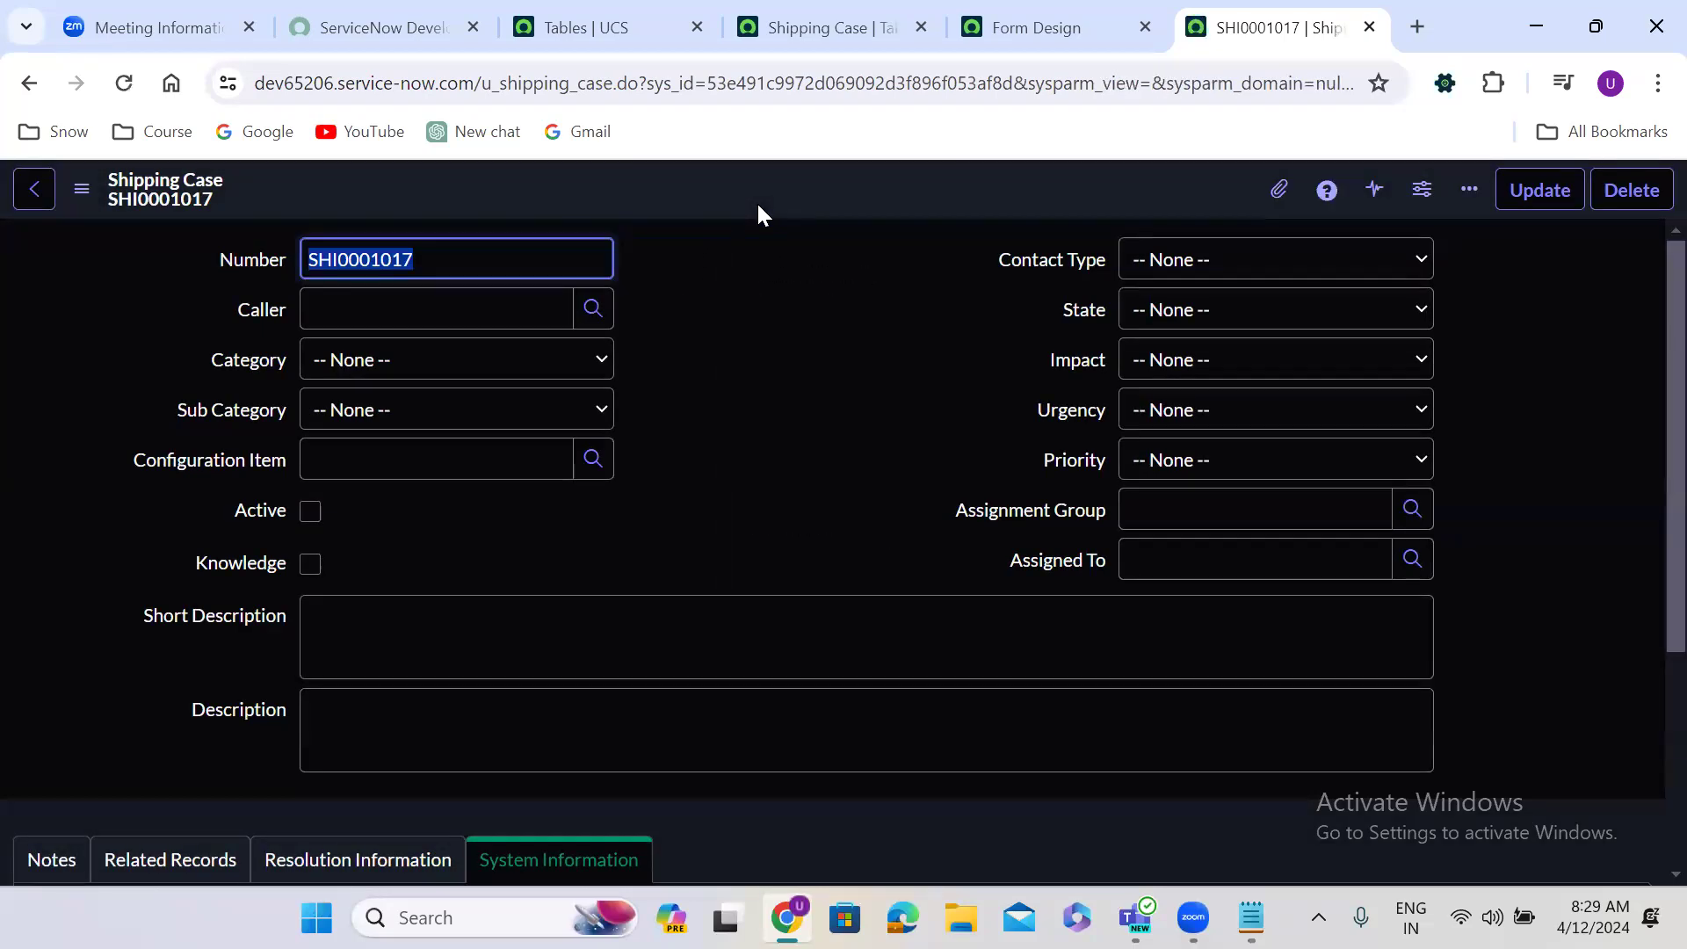
{"action": "double_click", "coordinate": [821, 84]}
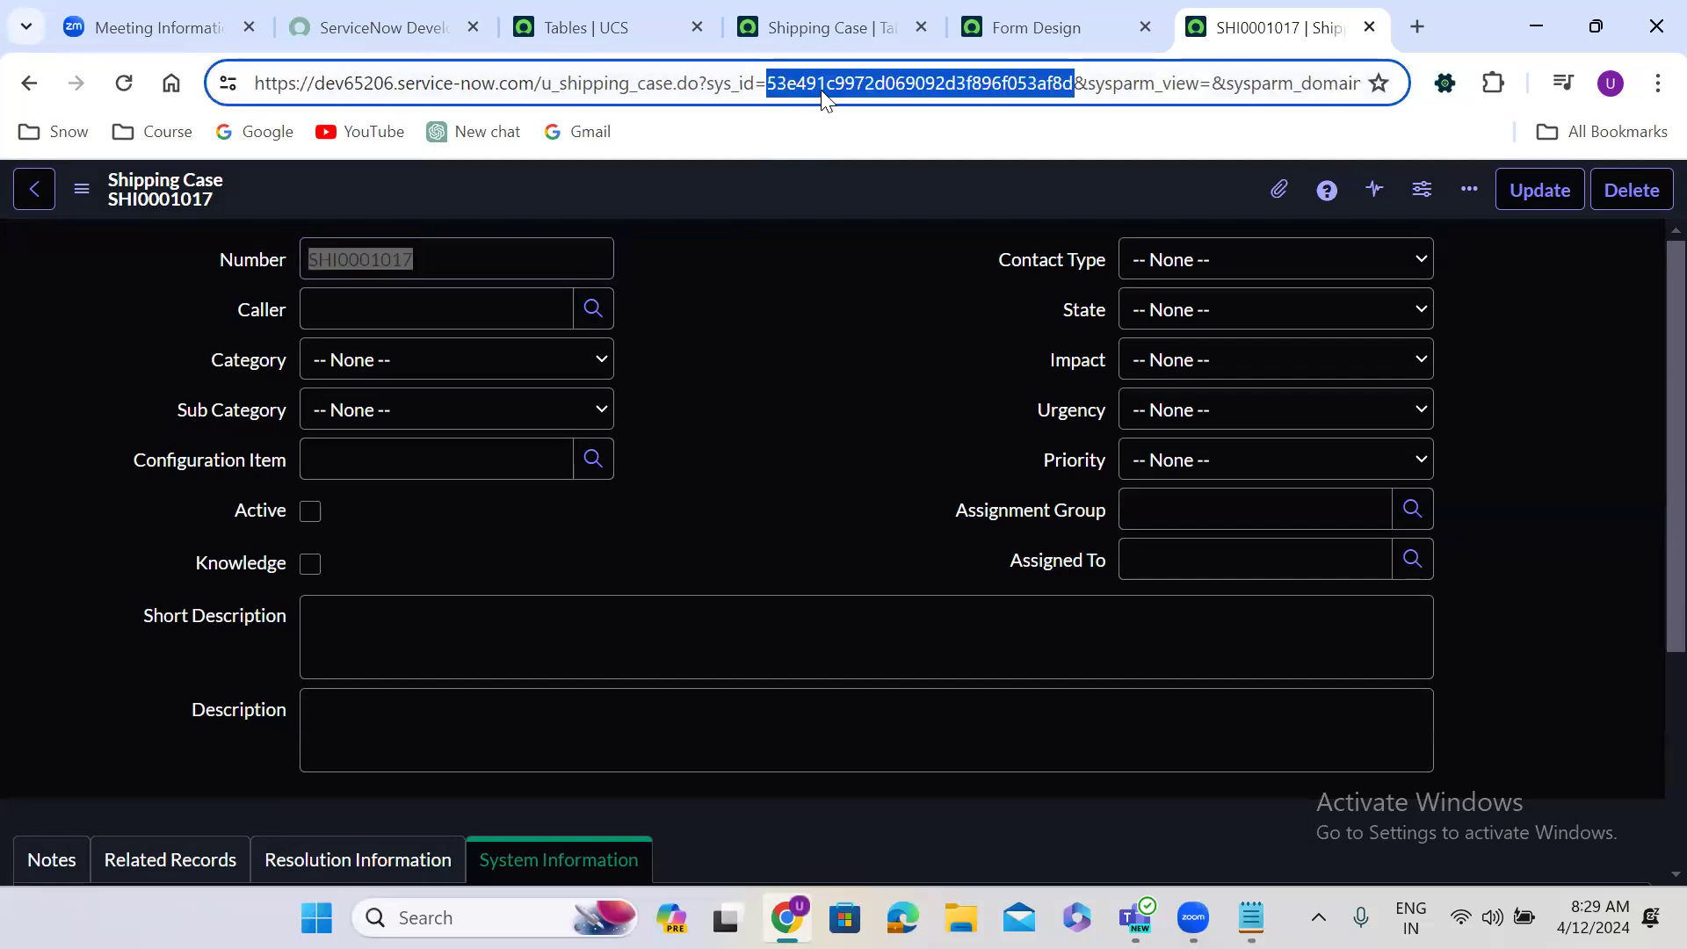
{"action": "left_click", "coordinate": [732, 196]}
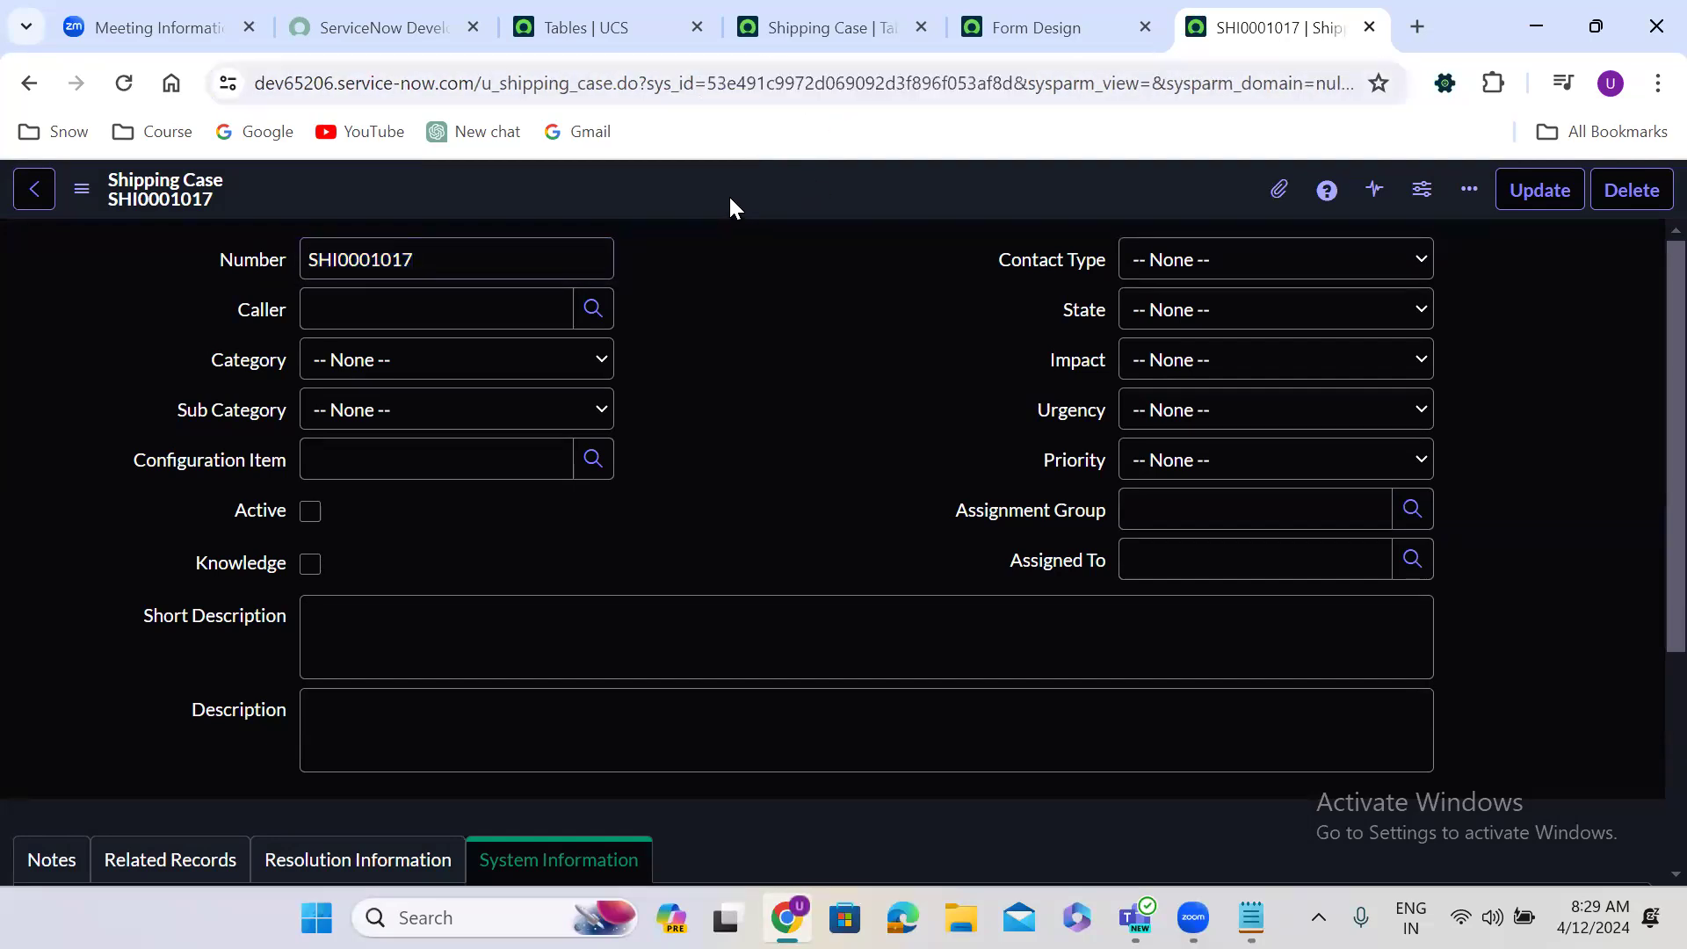
Display the Shipping Case record in the American view and look through the whole form.
{"action": "left_click", "coordinate": [81, 195]}
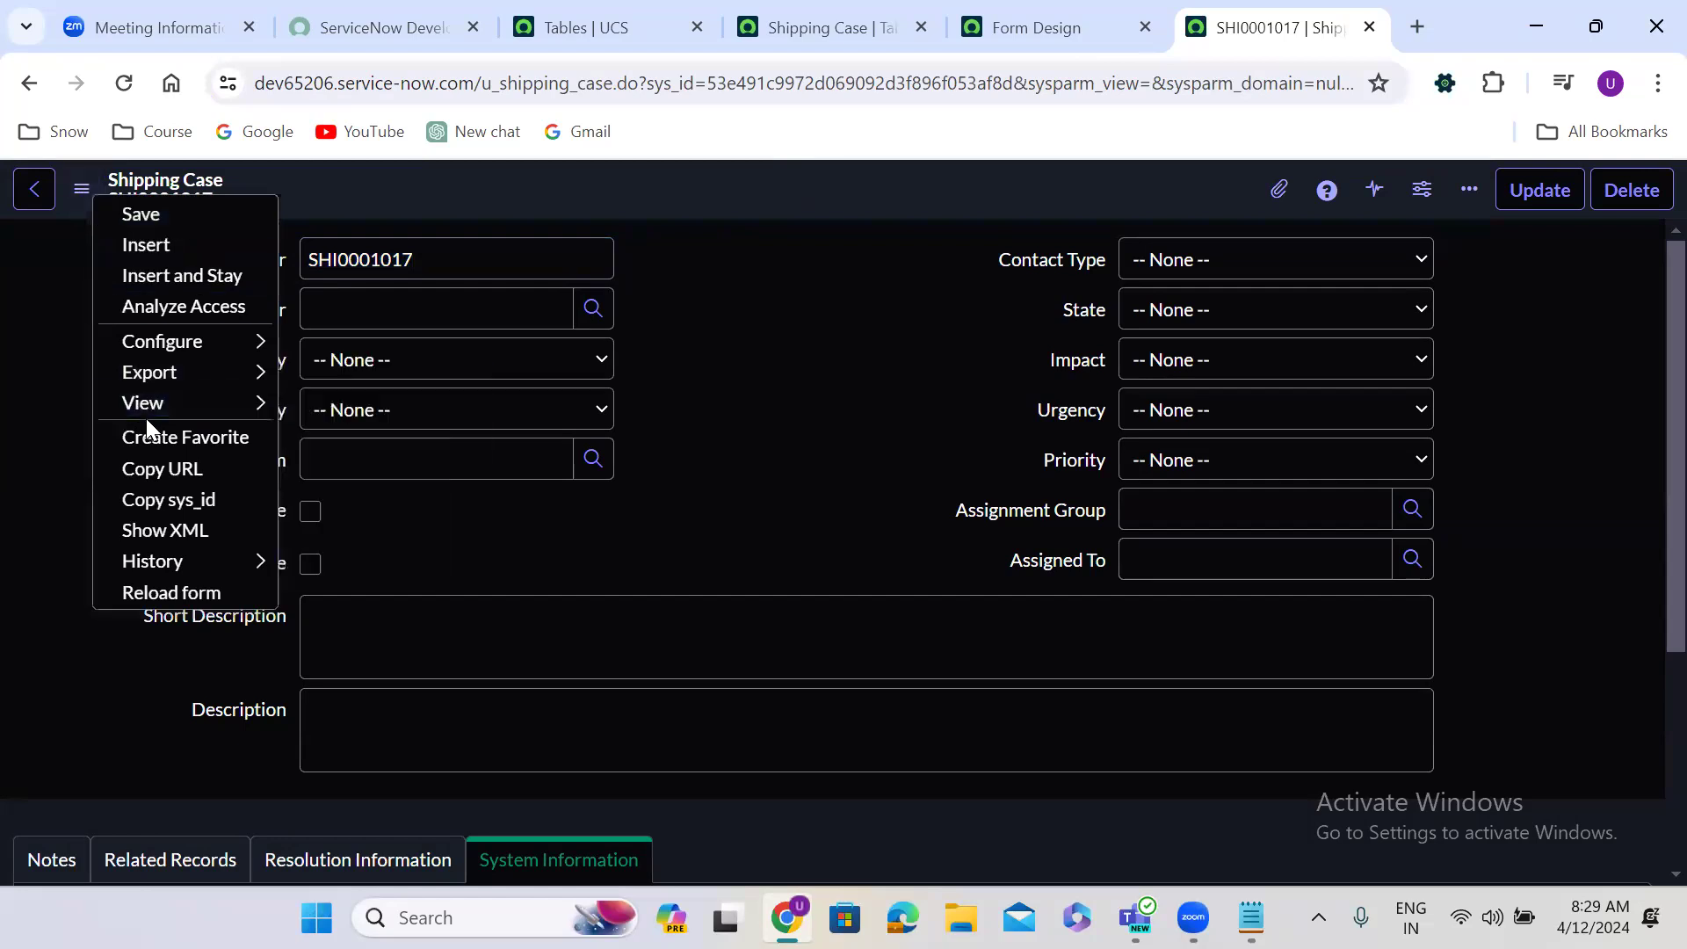
{"action": "left_click", "coordinate": [85, 195]}
{"action": "left_click", "coordinate": [85, 195]}
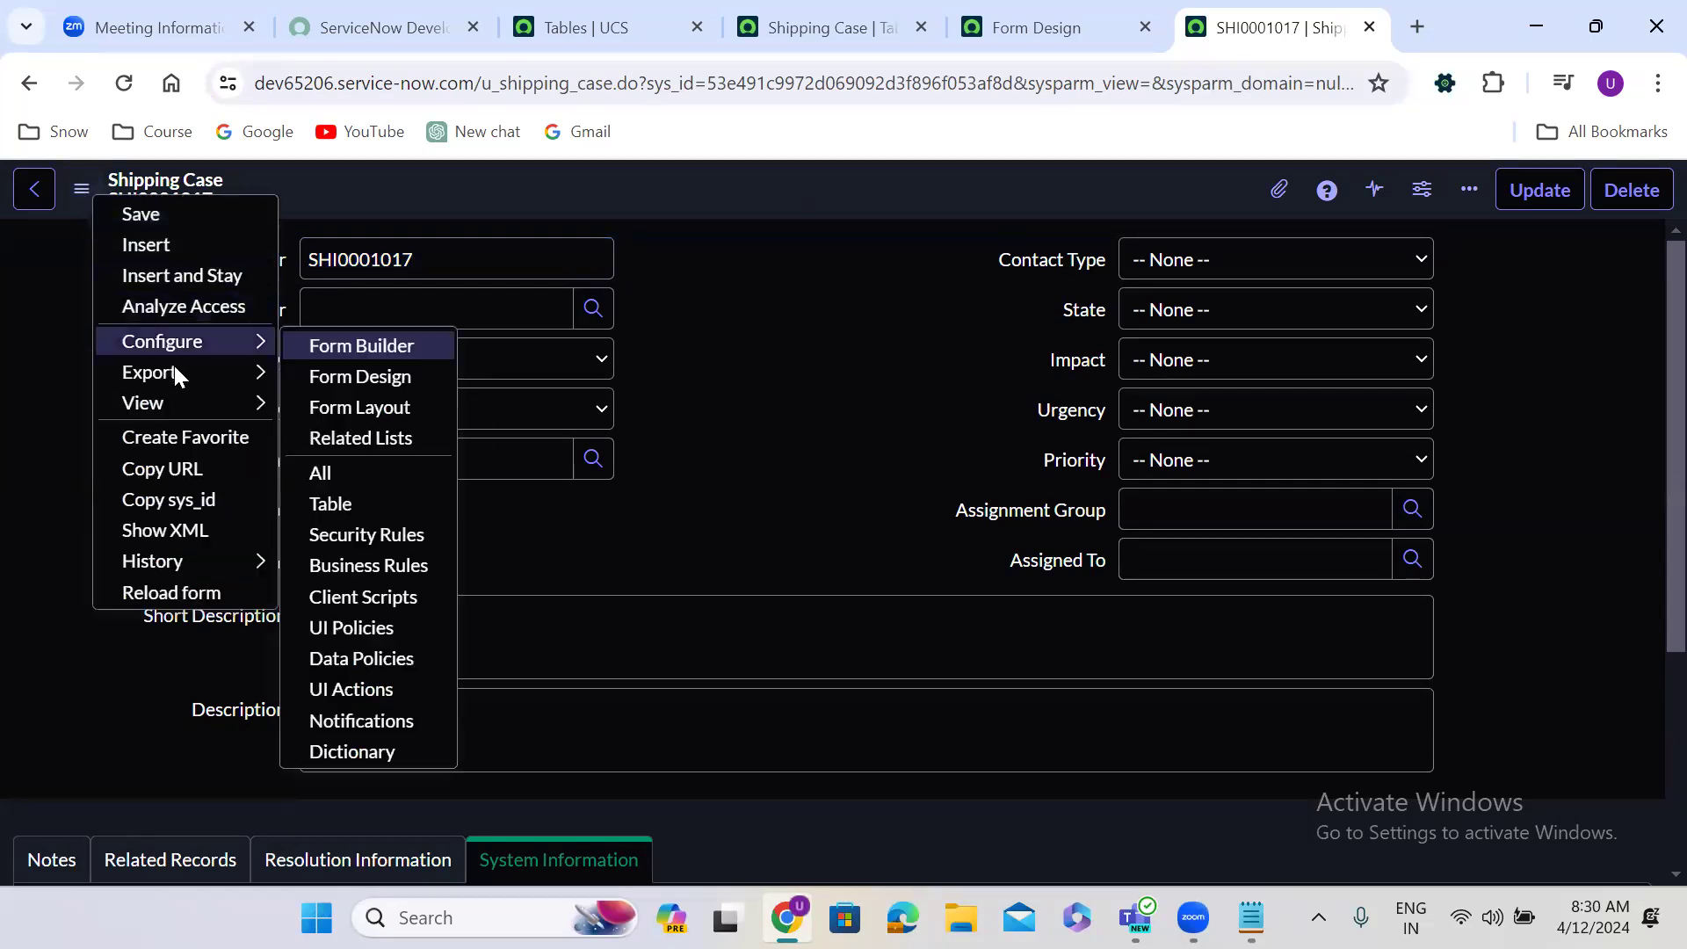
{"action": "mouse_move", "coordinate": [174, 404]}
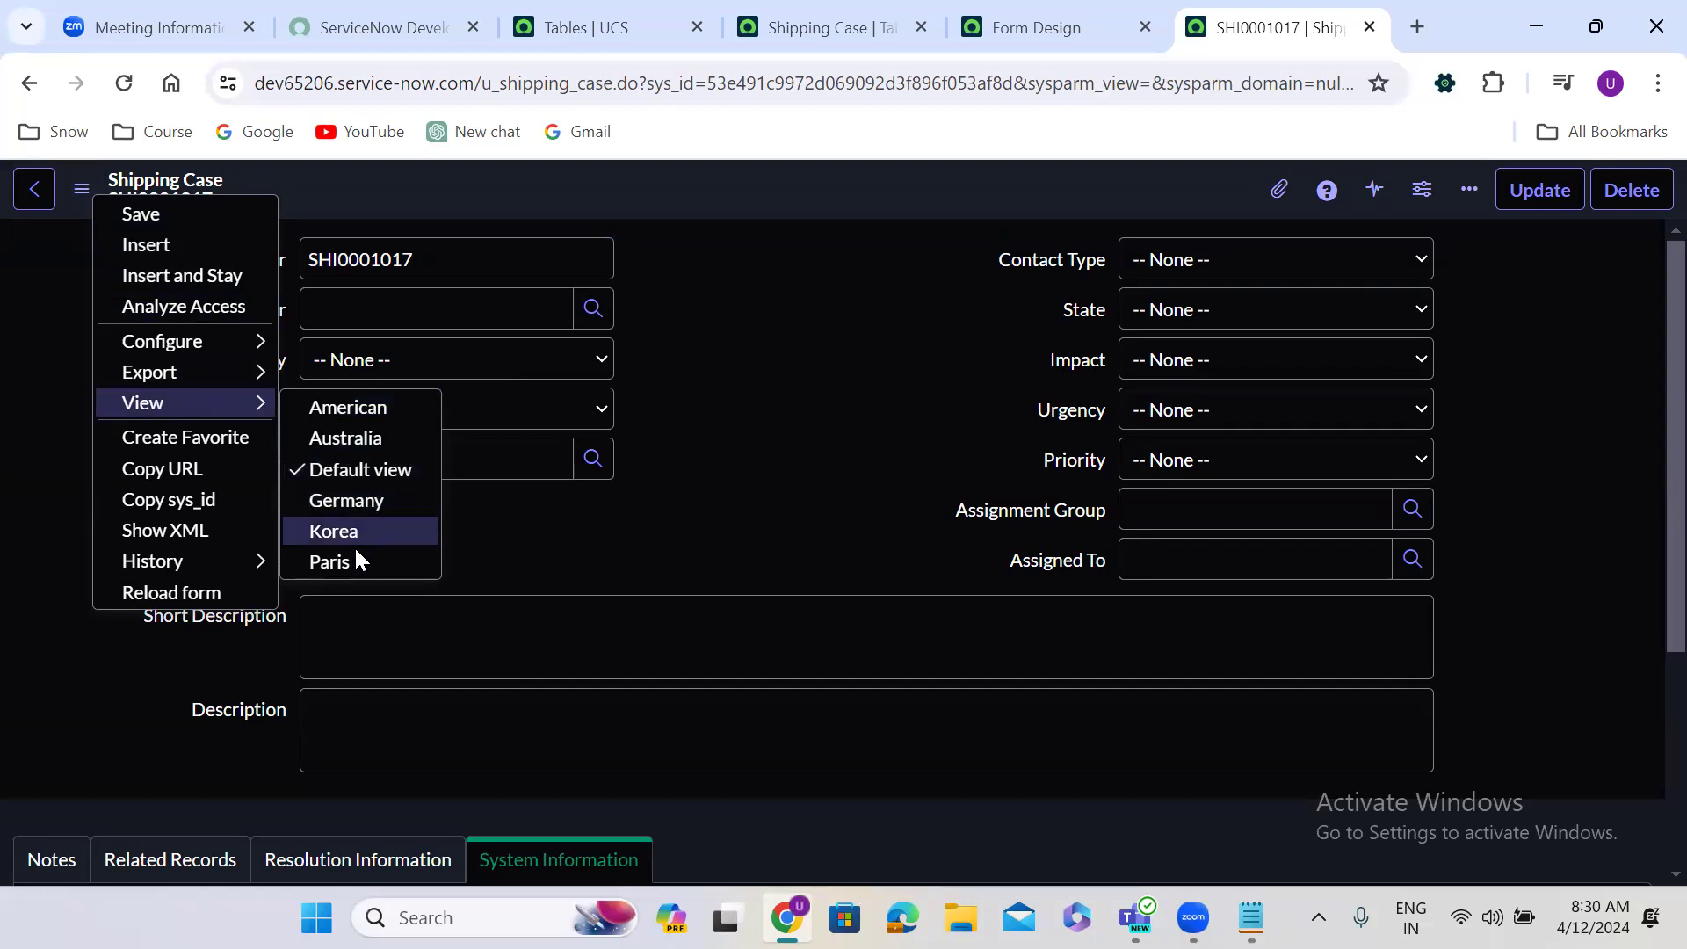
{"action": "left_click", "coordinate": [353, 412]}
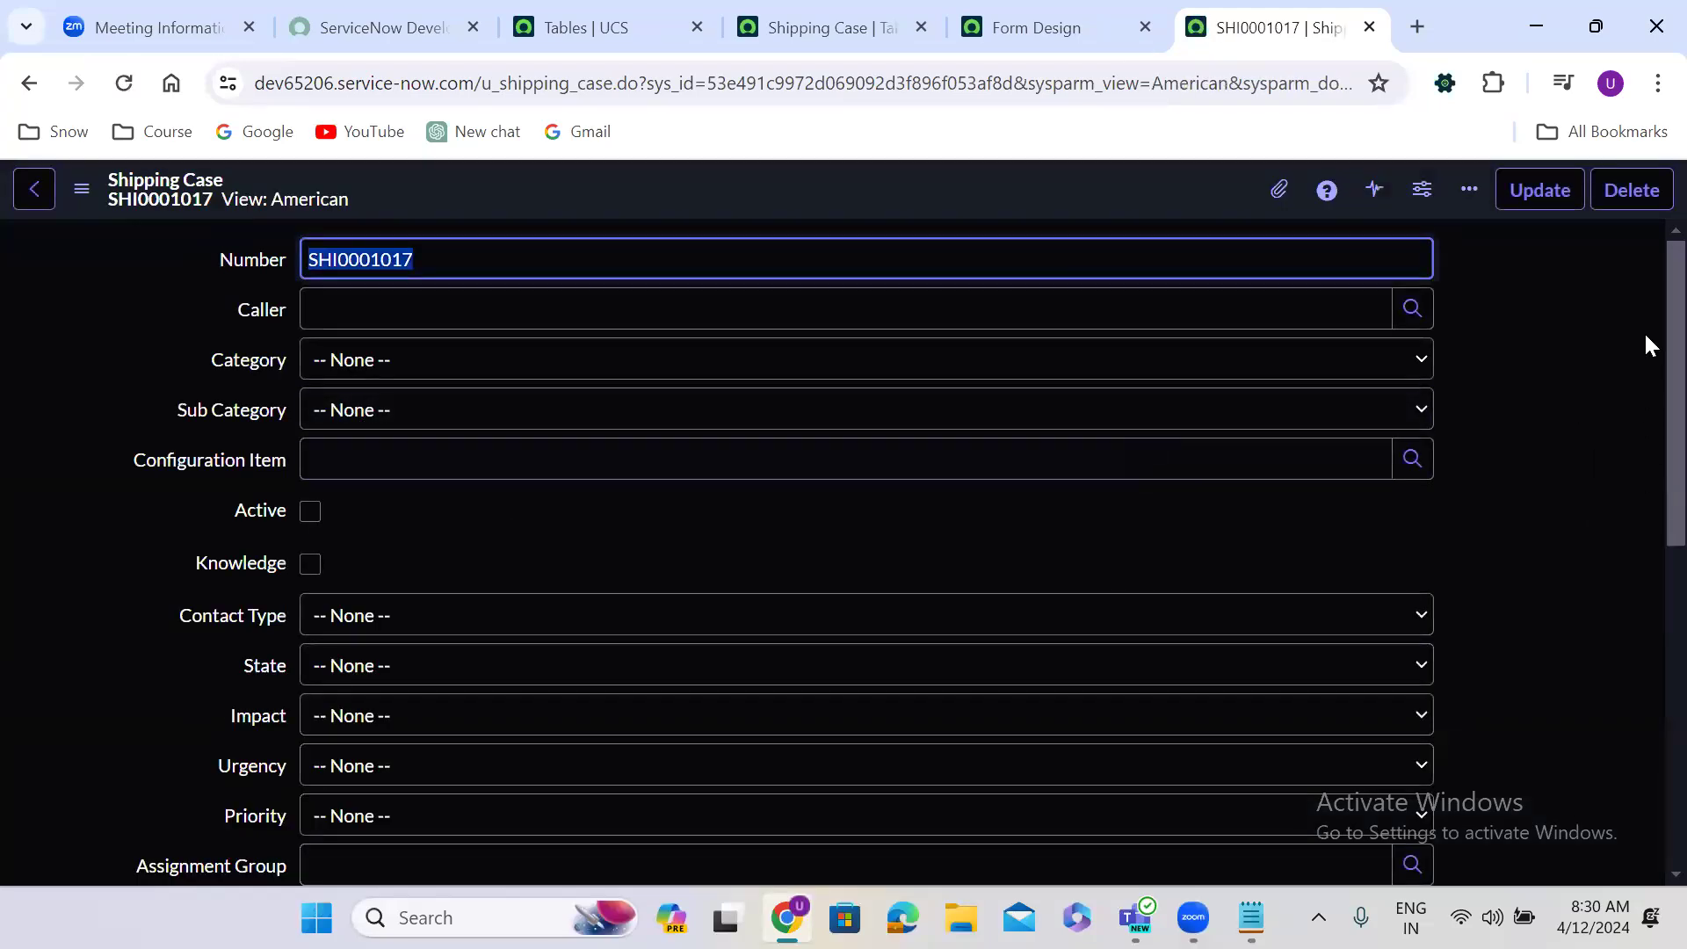
{"action": "scroll", "coordinate": [1645, 347], "scroll_direction": "down", "scroll_amount": 8}
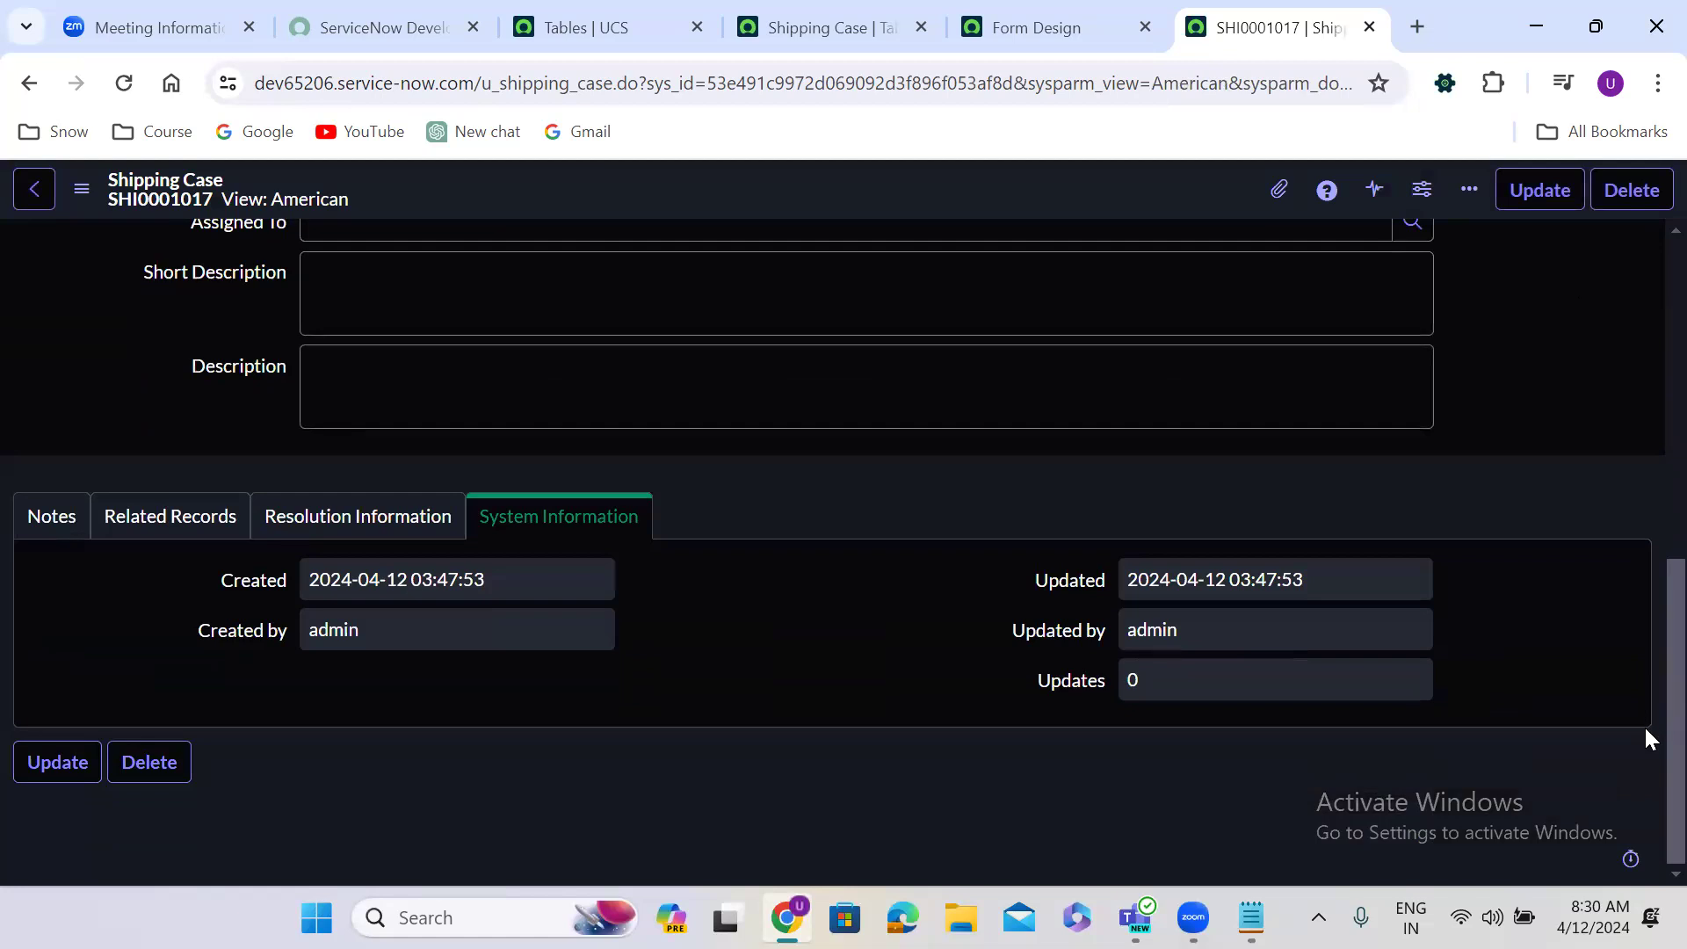
{"action": "scroll", "coordinate": [1645, 729], "scroll_direction": "up", "scroll_amount": 10}
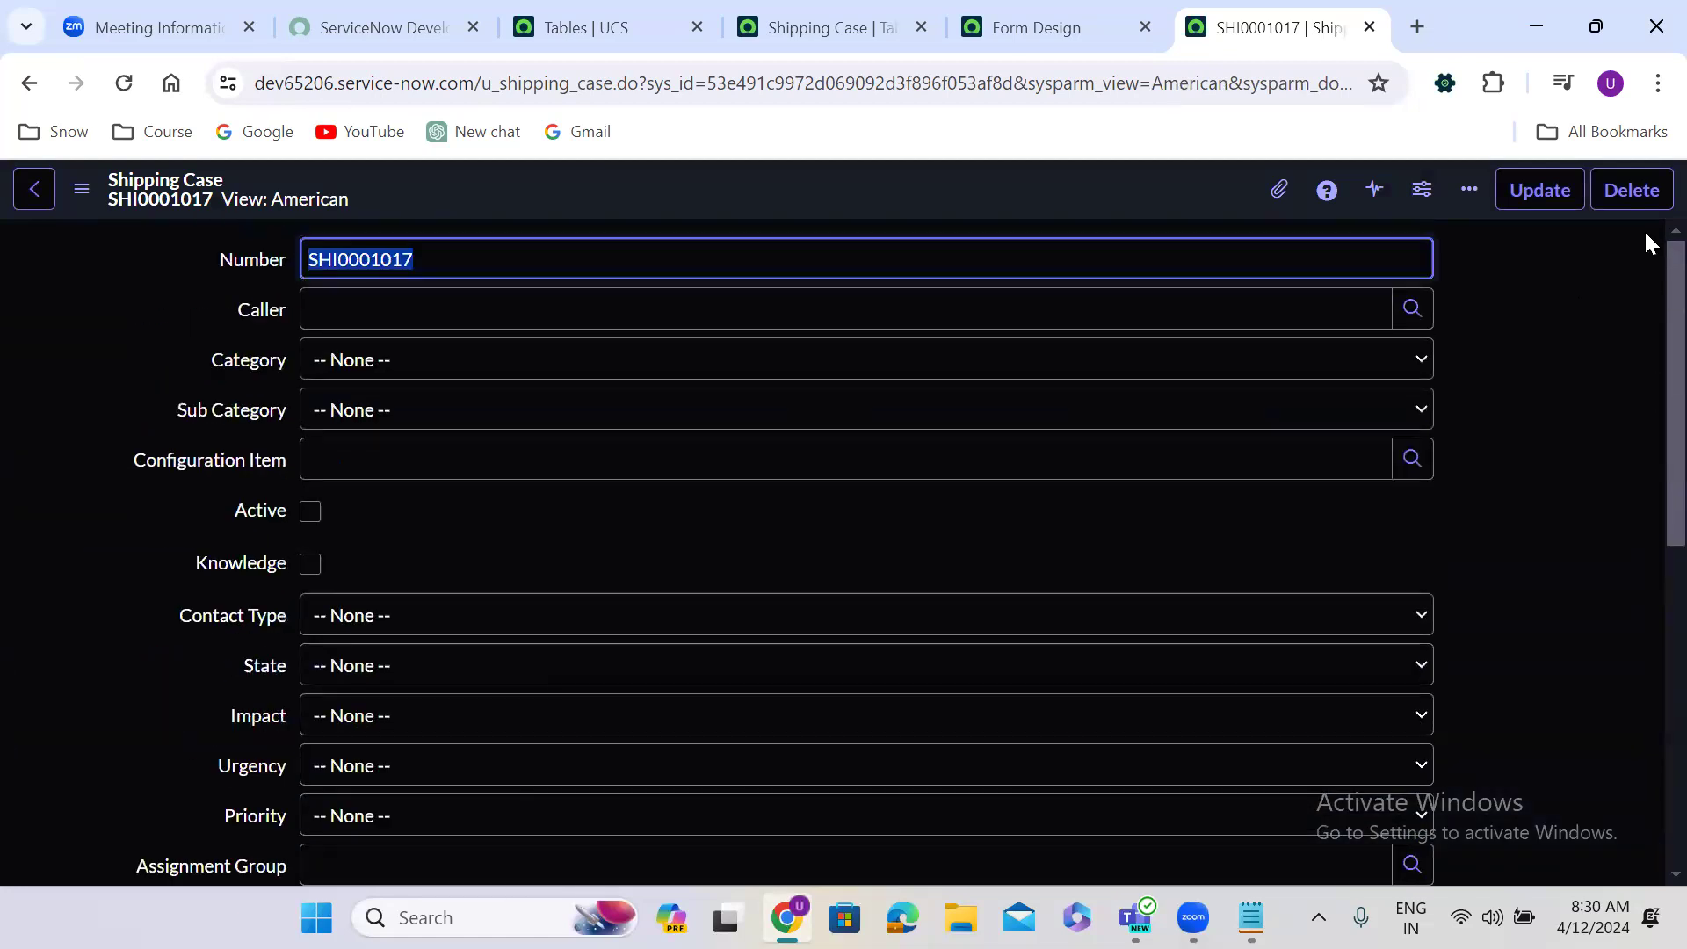
Display the Shipping Case record in the Germany view and in the Australia view.
{"action": "left_click", "coordinate": [80, 192]}
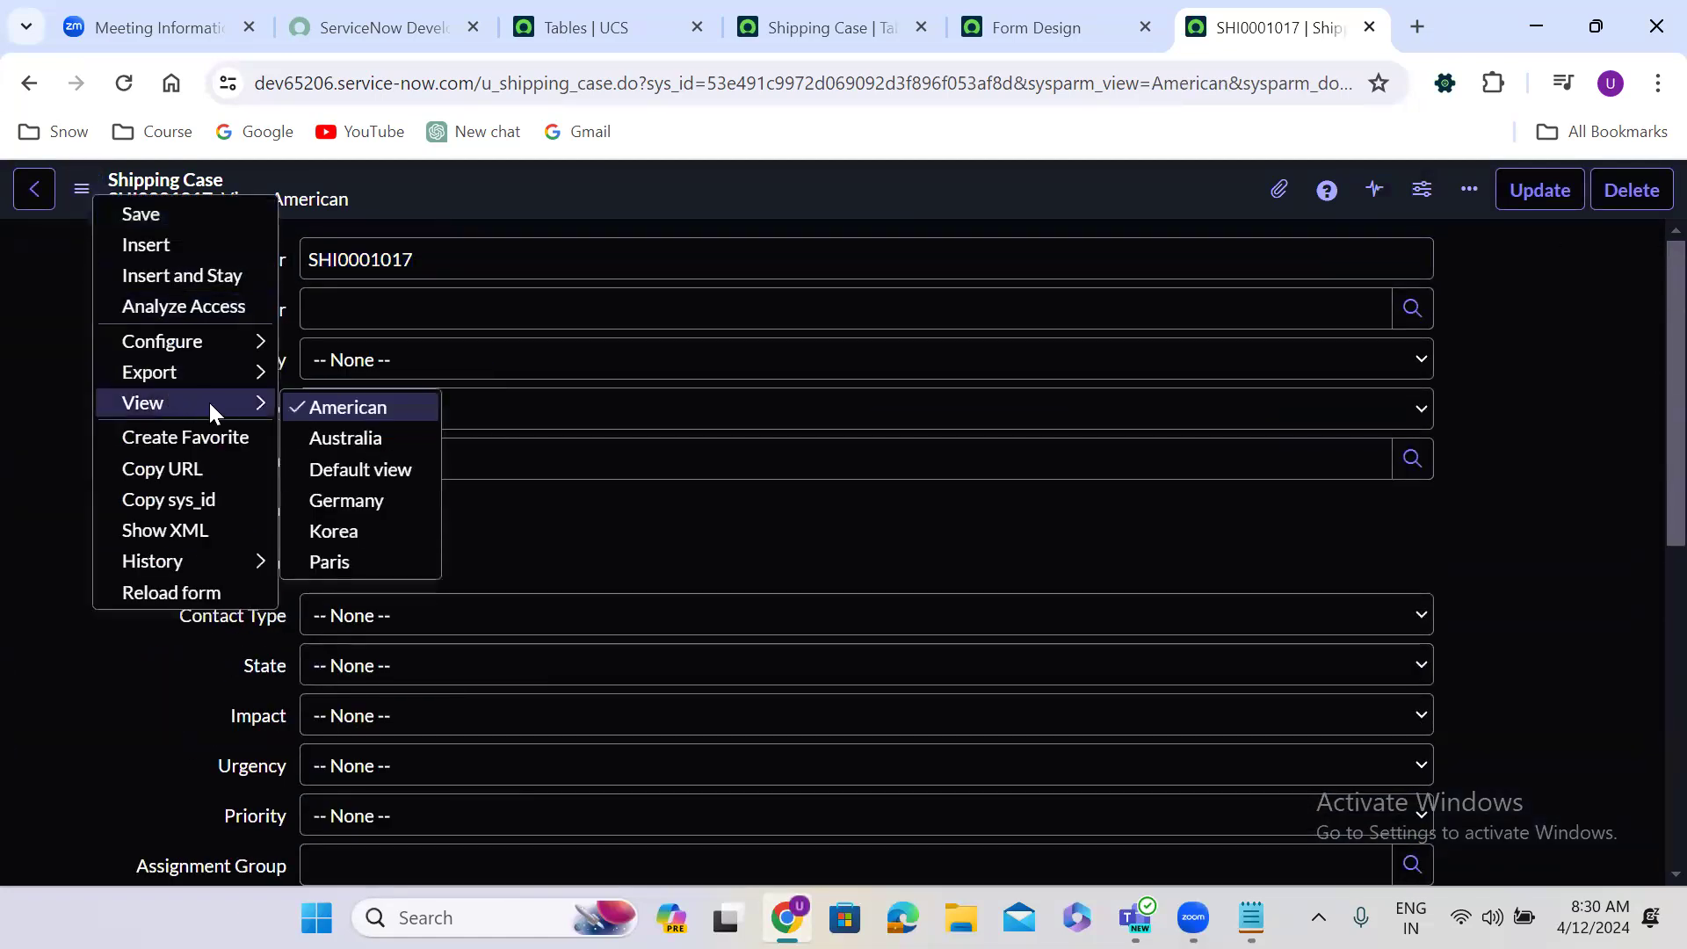
{"action": "left_click", "coordinate": [371, 502]}
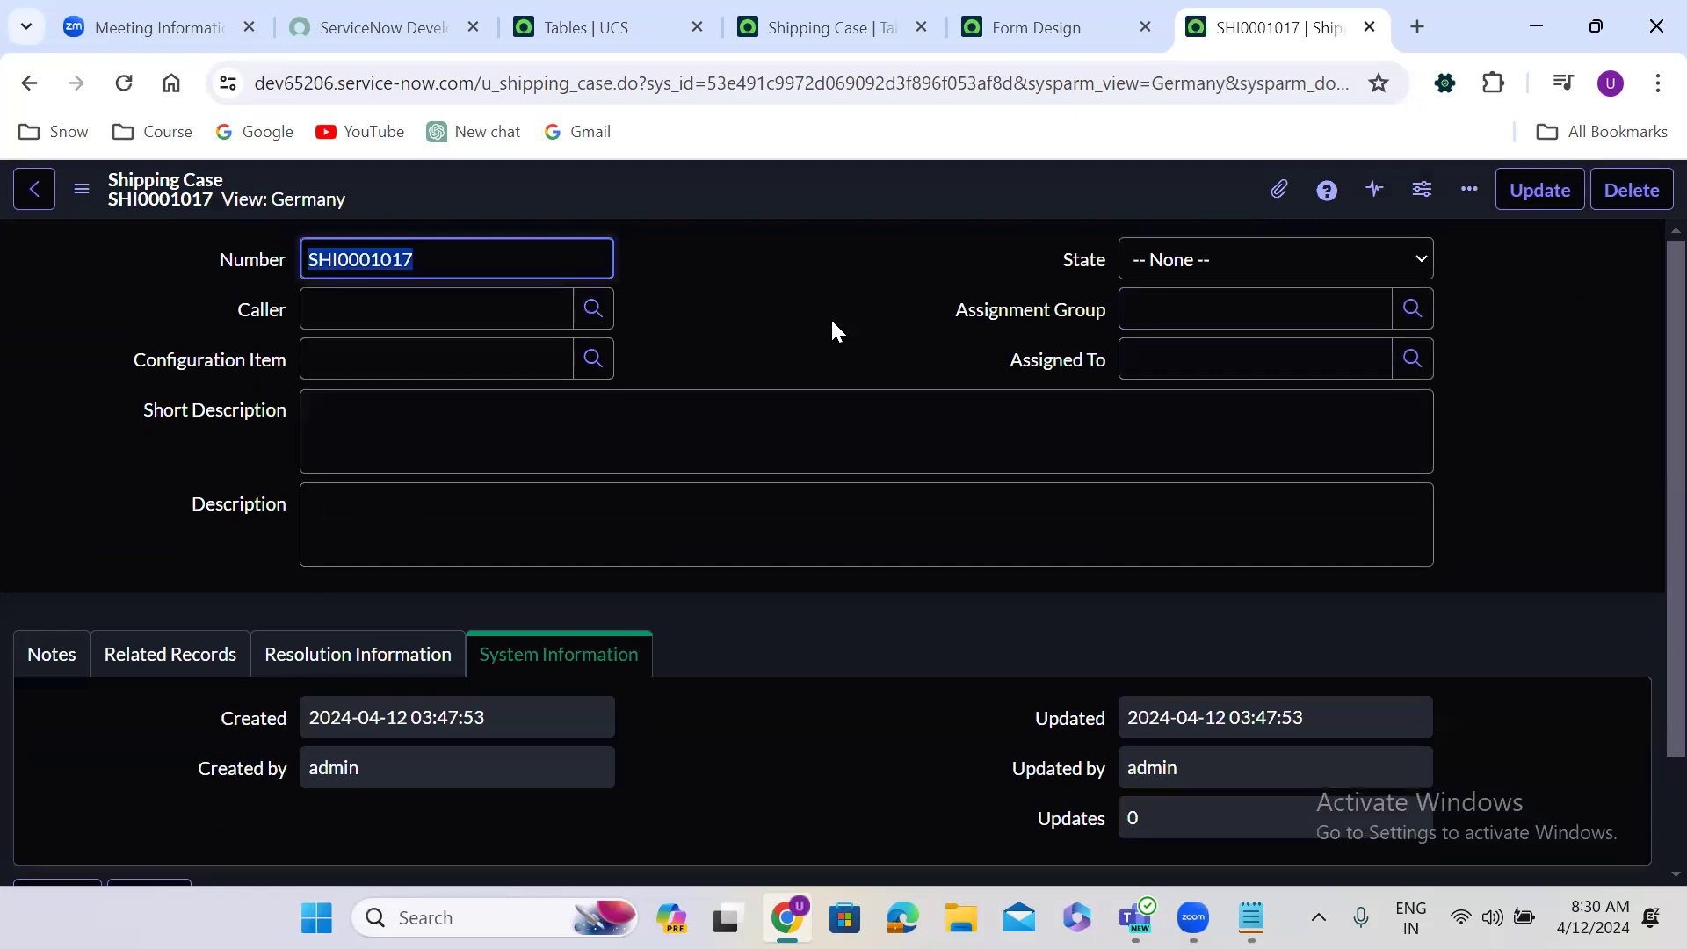
{"action": "left_click", "coordinate": [85, 191]}
{"action": "mouse_move", "coordinate": [212, 351]}
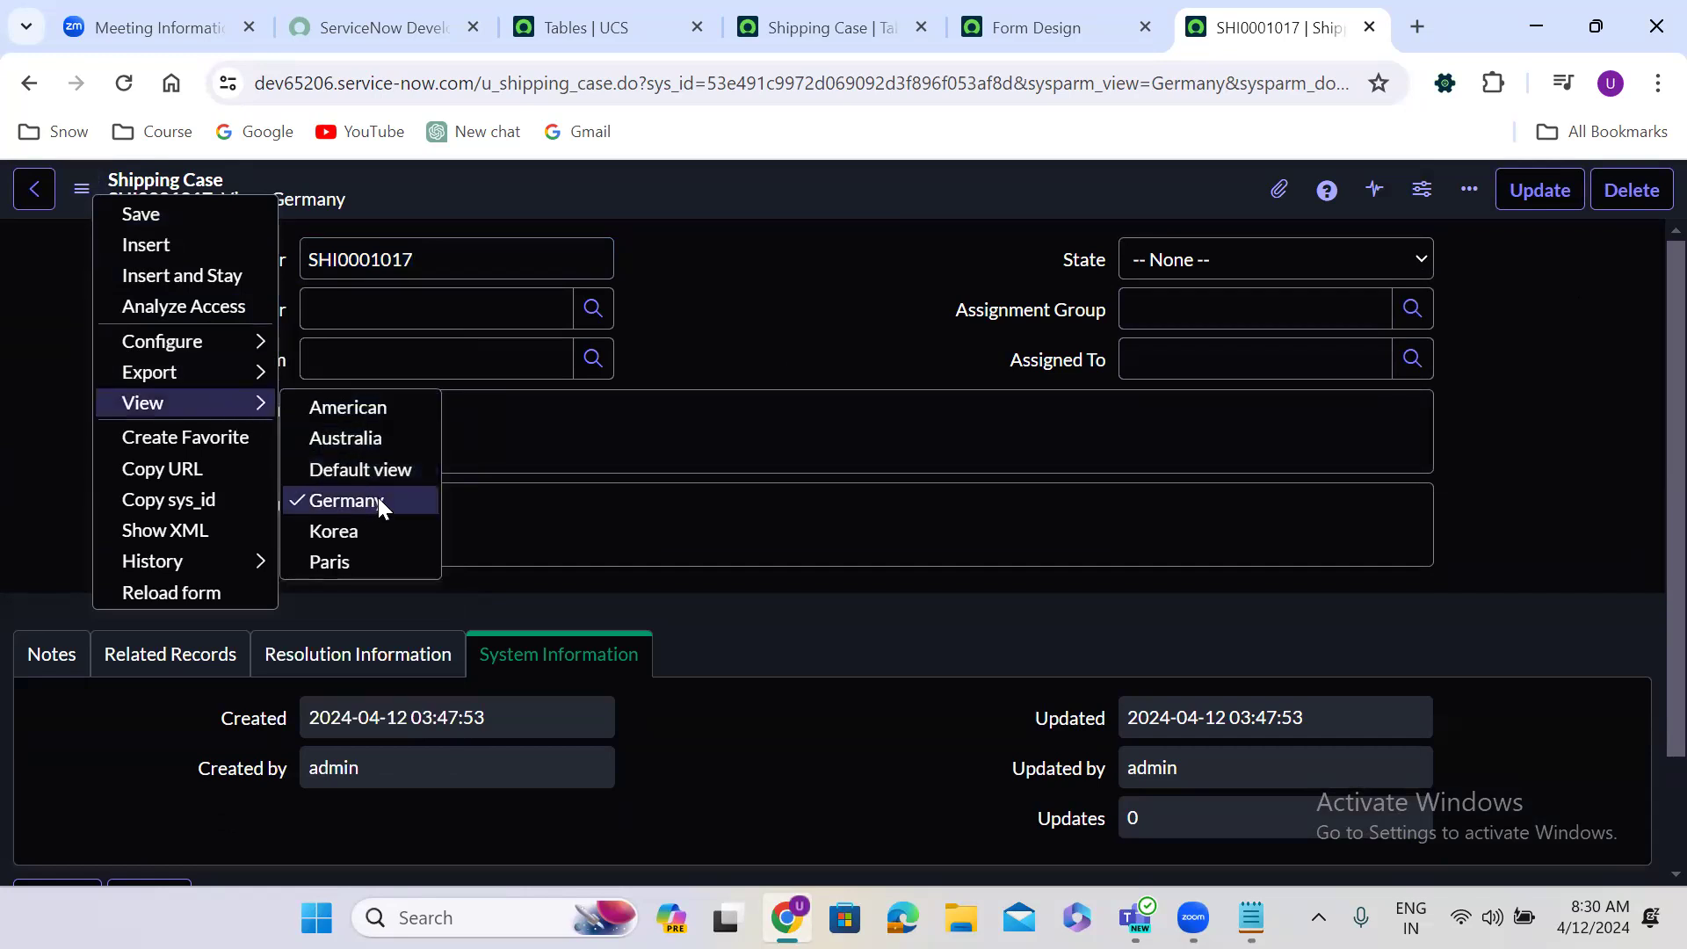
{"action": "left_click", "coordinate": [374, 437]}
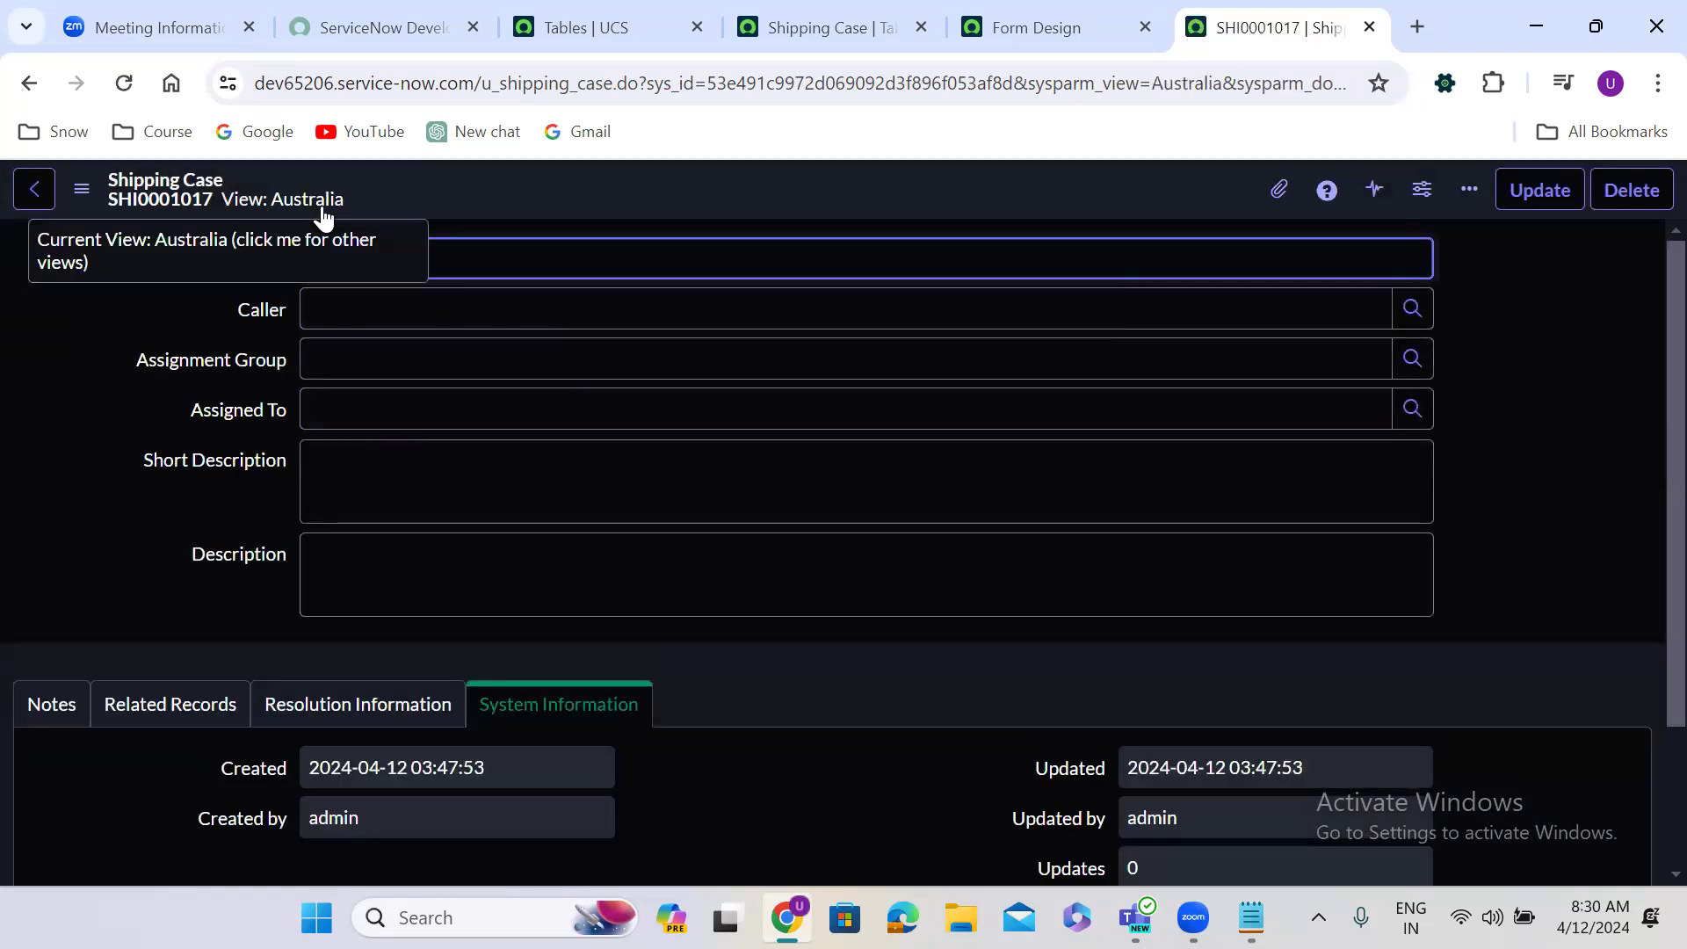
Display the Shipping Case record in the Korea view and check its form layout.
{"action": "left_click", "coordinate": [81, 188]}
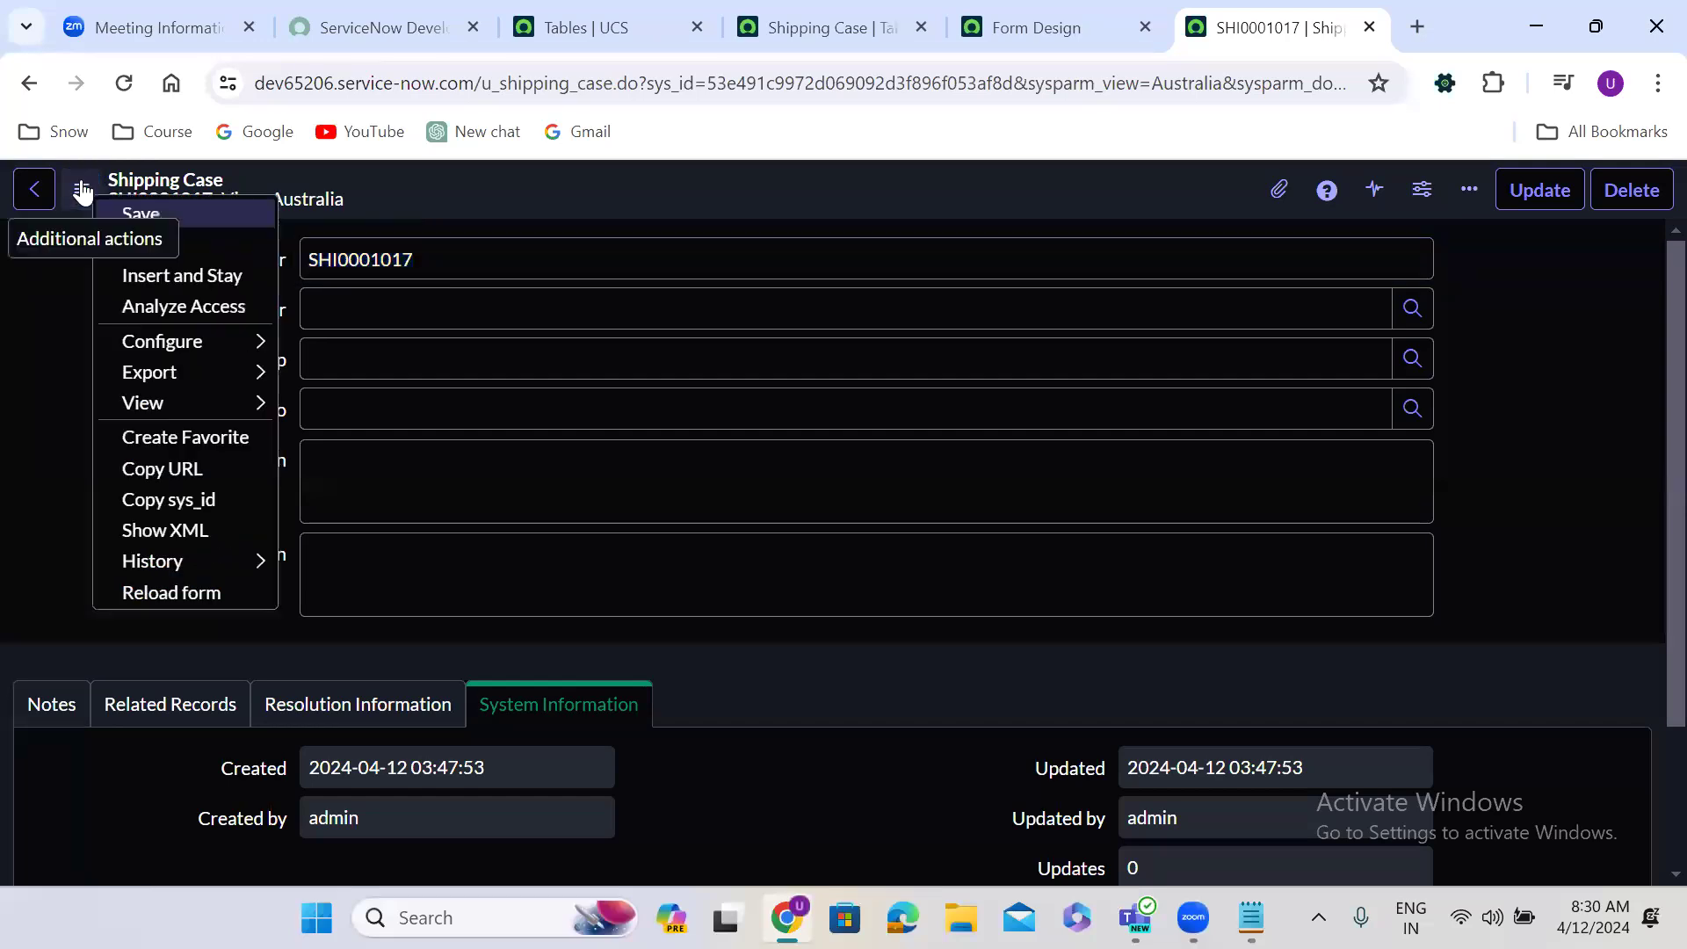
{"action": "mouse_move", "coordinate": [134, 413]}
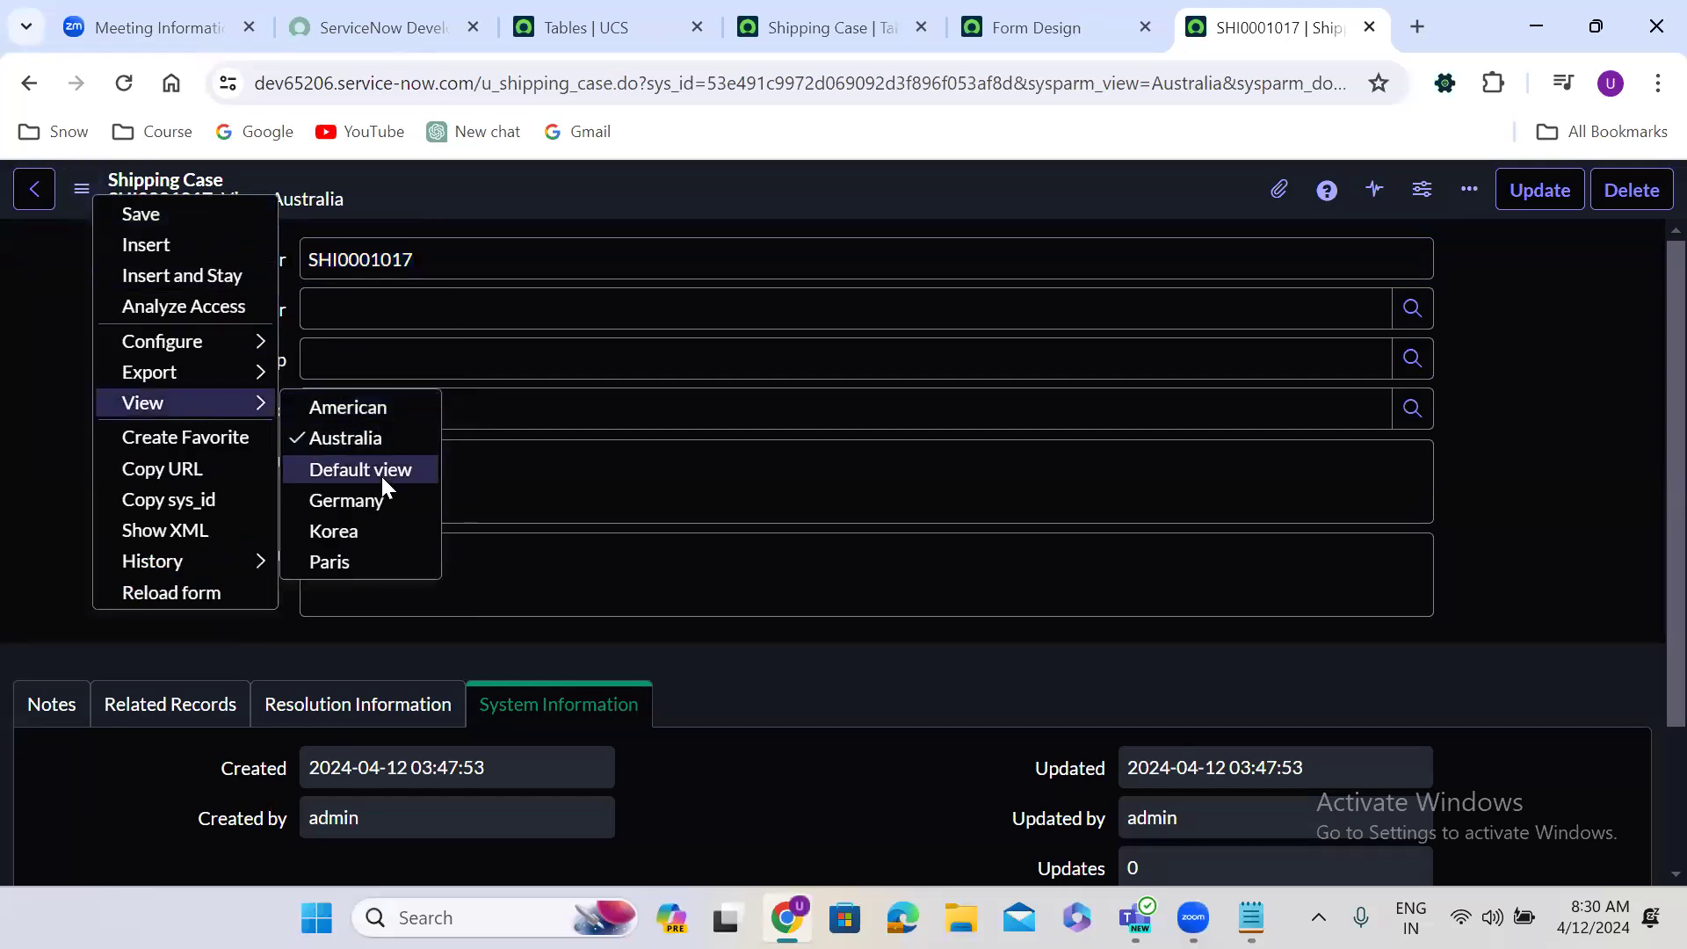
{"action": "left_click", "coordinate": [370, 530]}
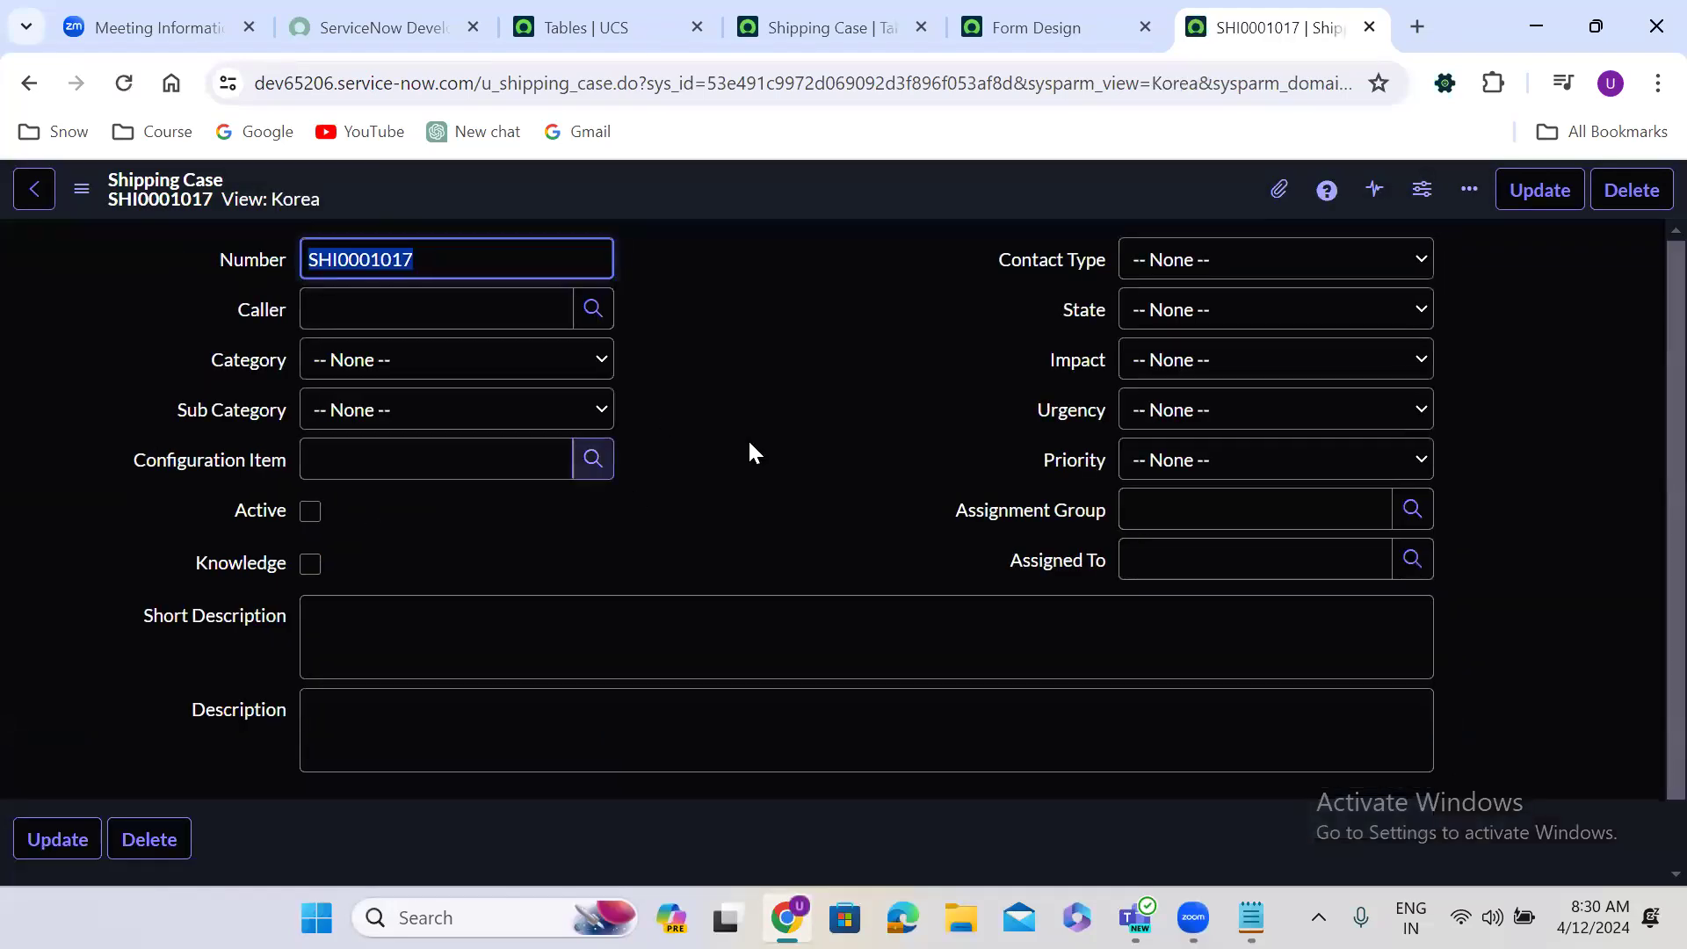
{"action": "left_click", "coordinate": [738, 441]}
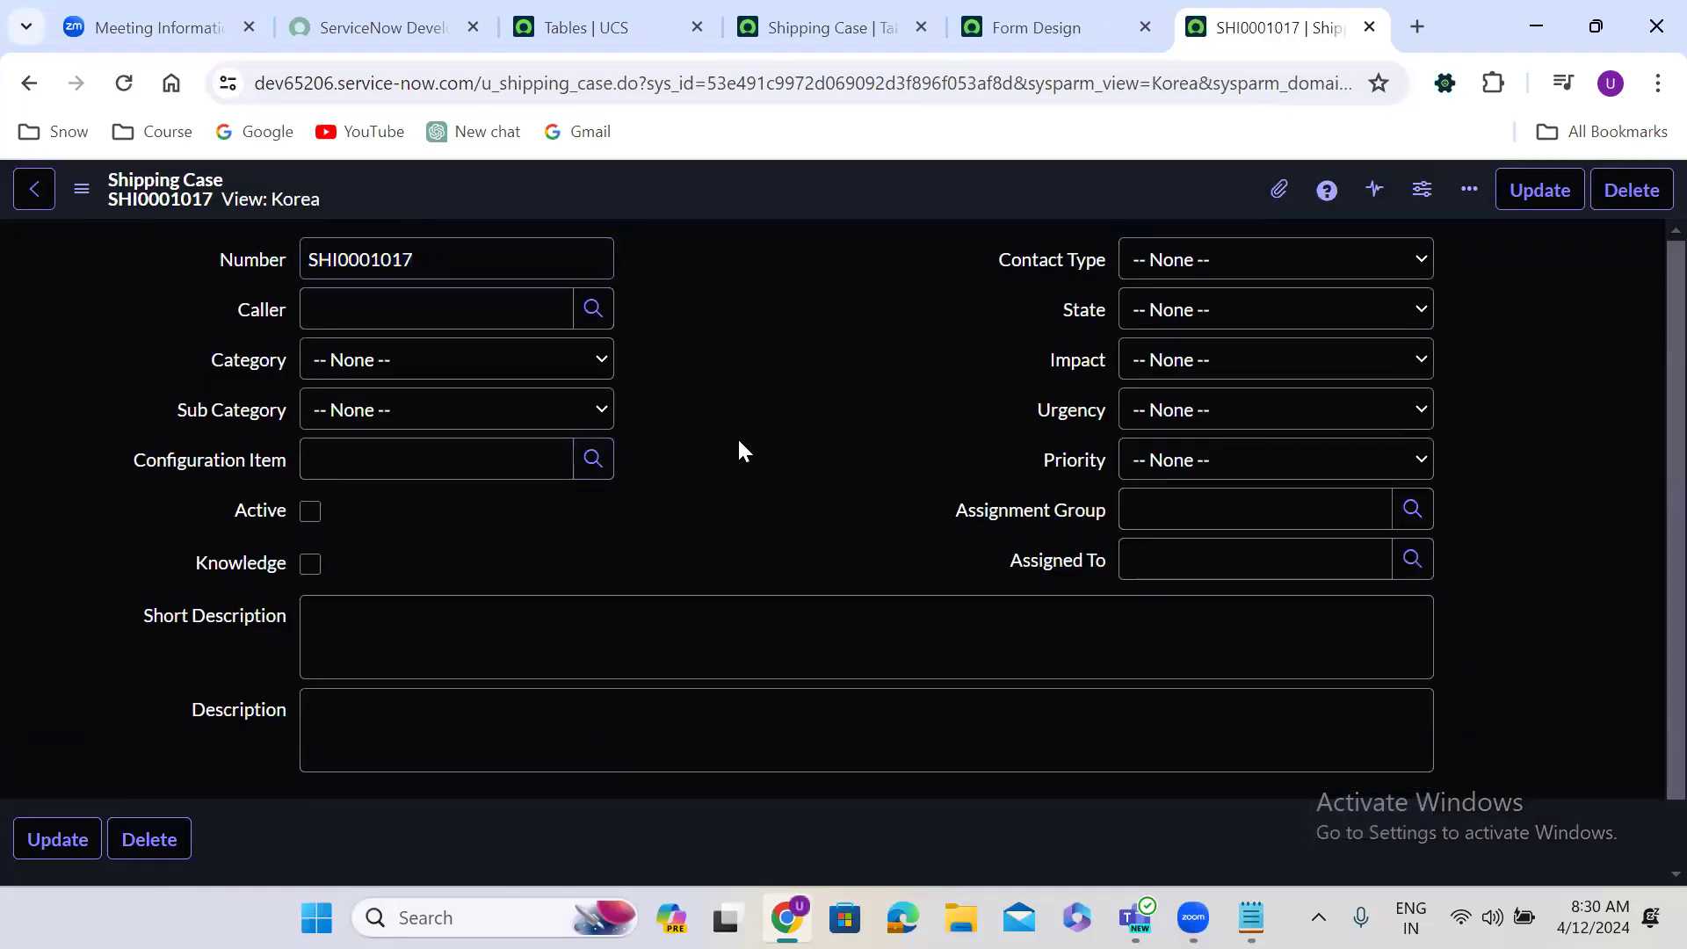
Display the Shipping Case record in the Paris view, and return it to the Default view.
{"action": "left_click", "coordinate": [81, 189]}
{"action": "mouse_move", "coordinate": [157, 406]}
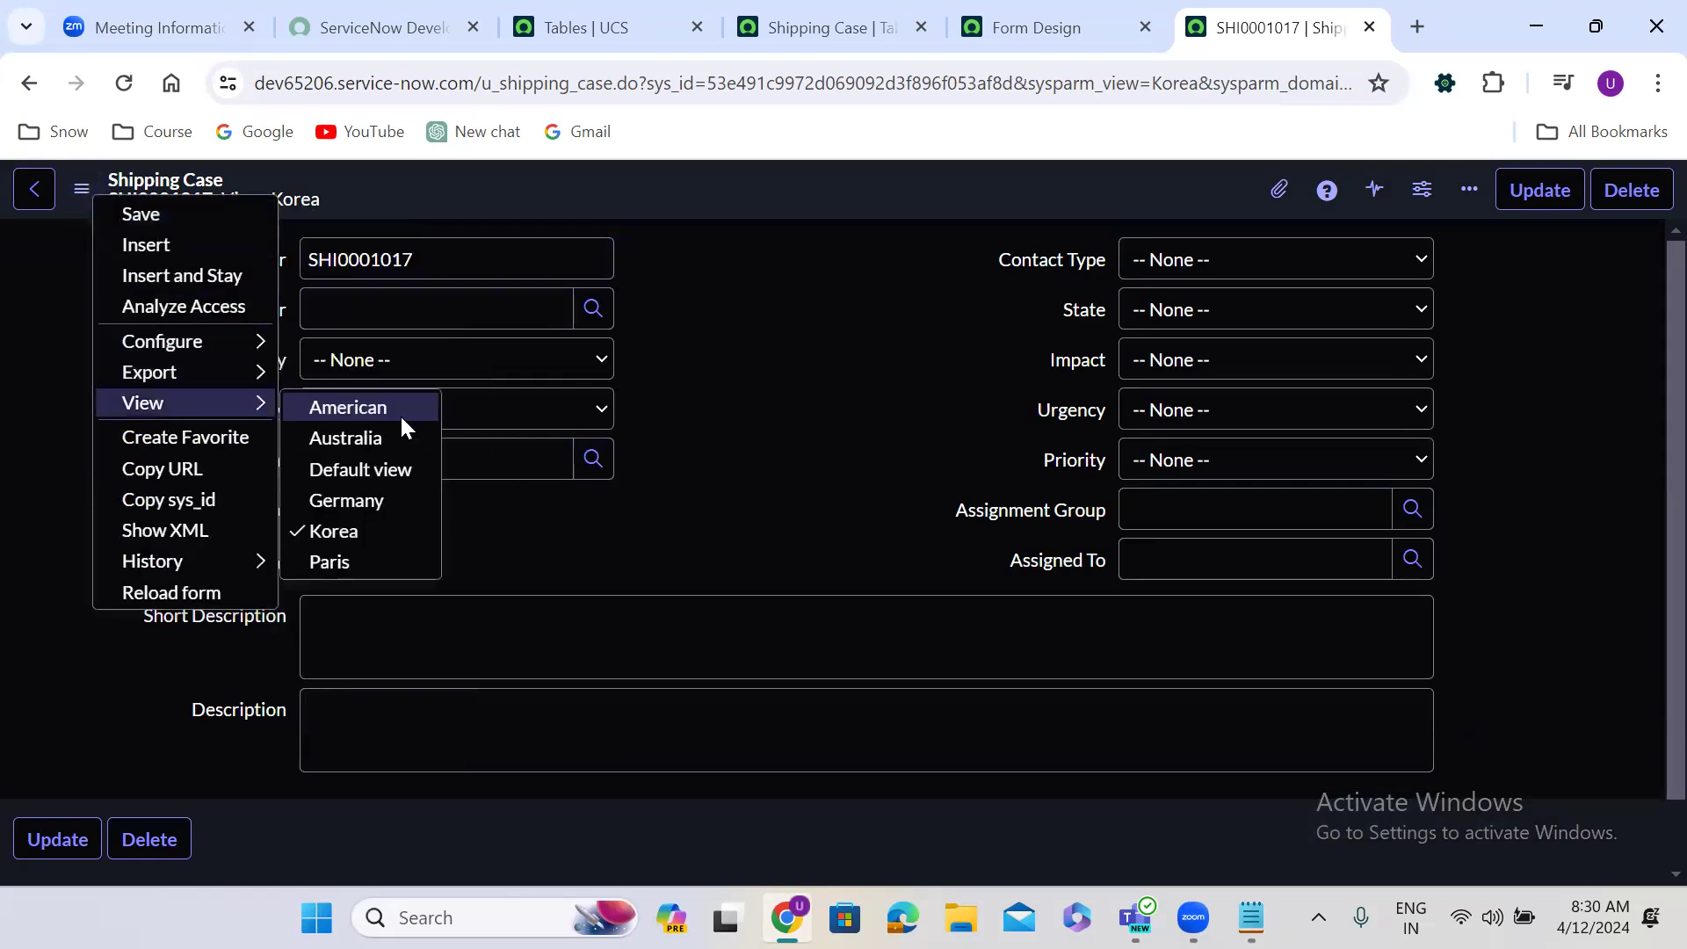
{"action": "left_click", "coordinate": [367, 564]}
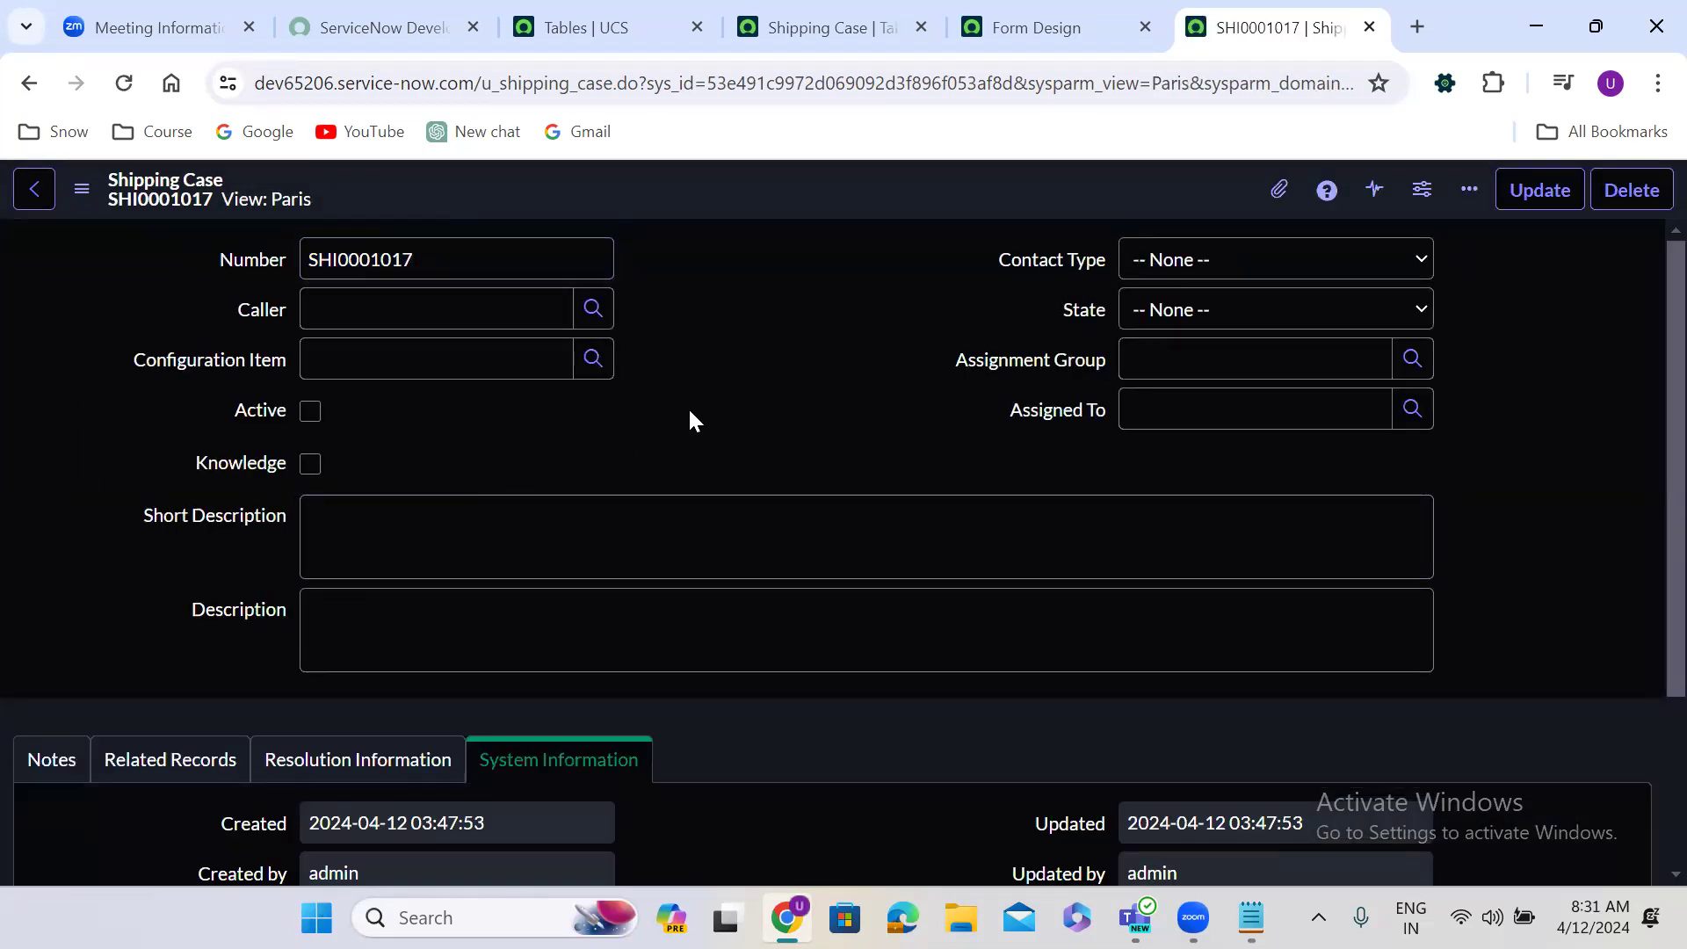
{"action": "left_click", "coordinate": [81, 189]}
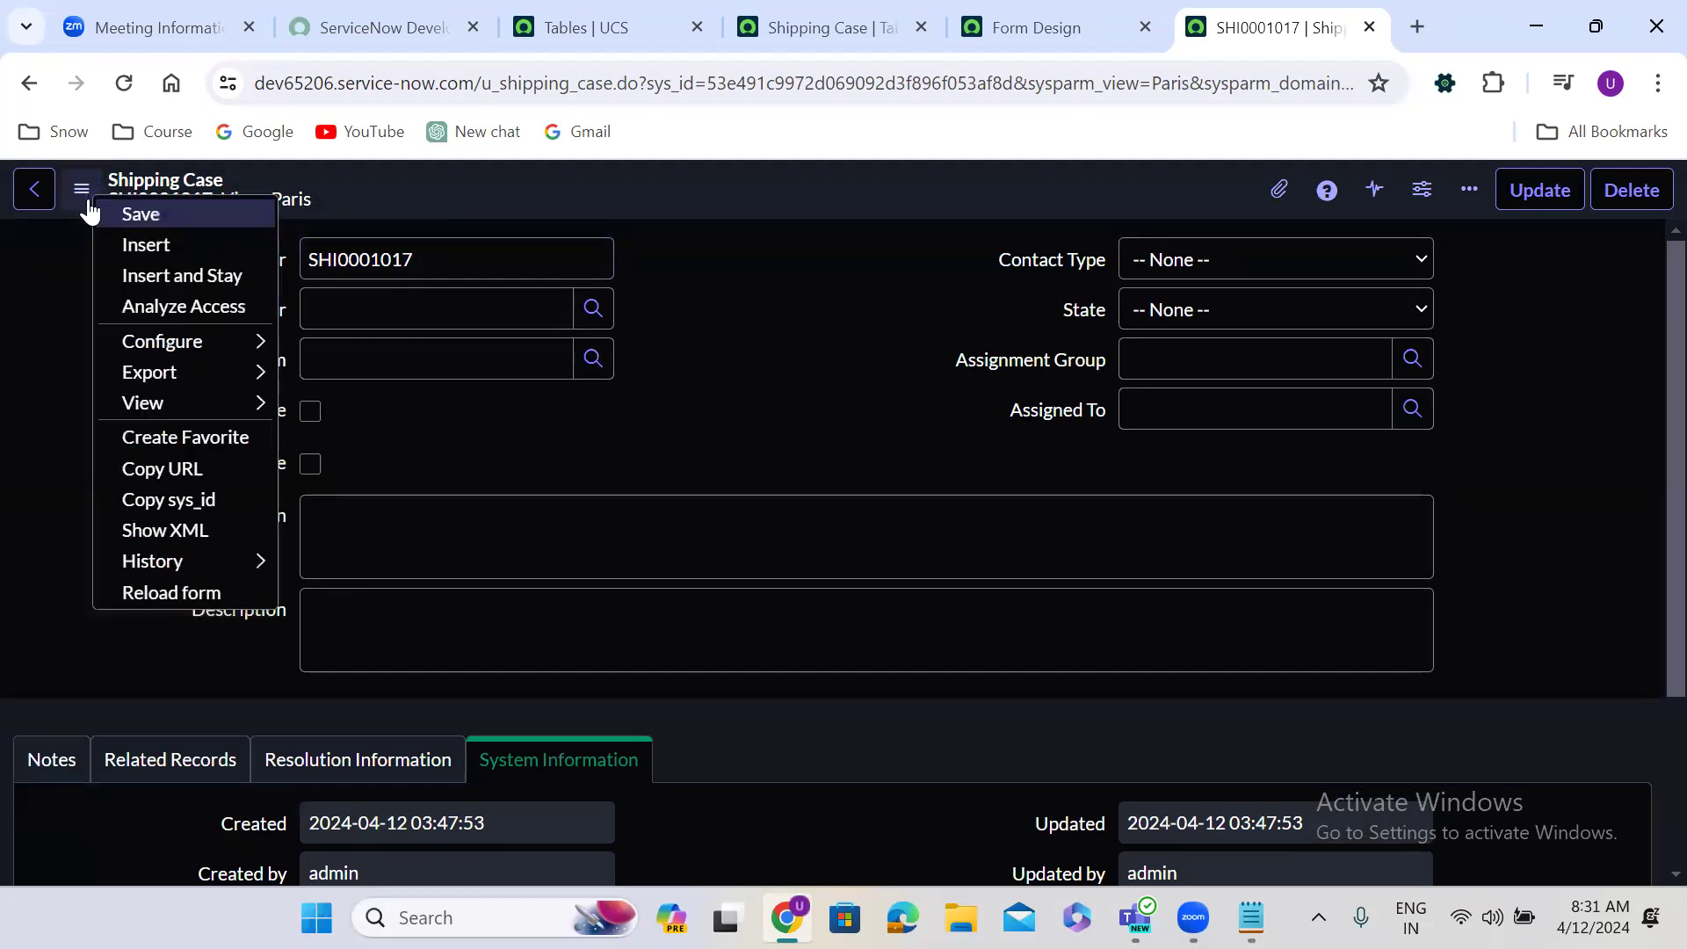
{"action": "mouse_move", "coordinate": [162, 397]}
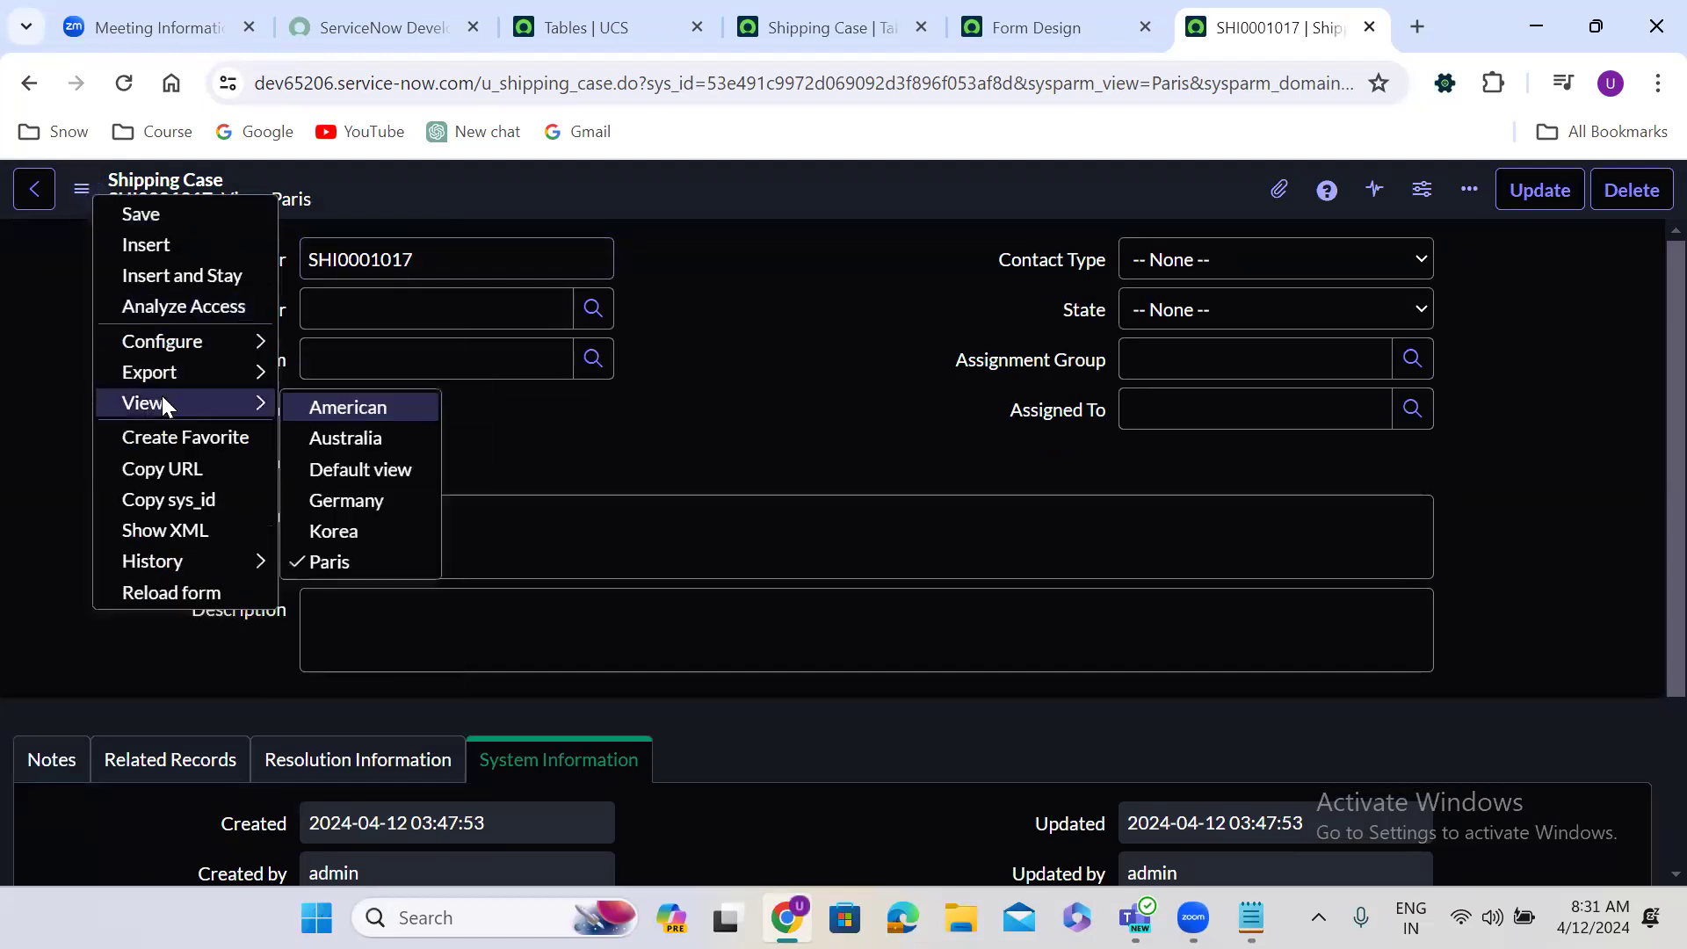
{"action": "left_click", "coordinate": [365, 467]}
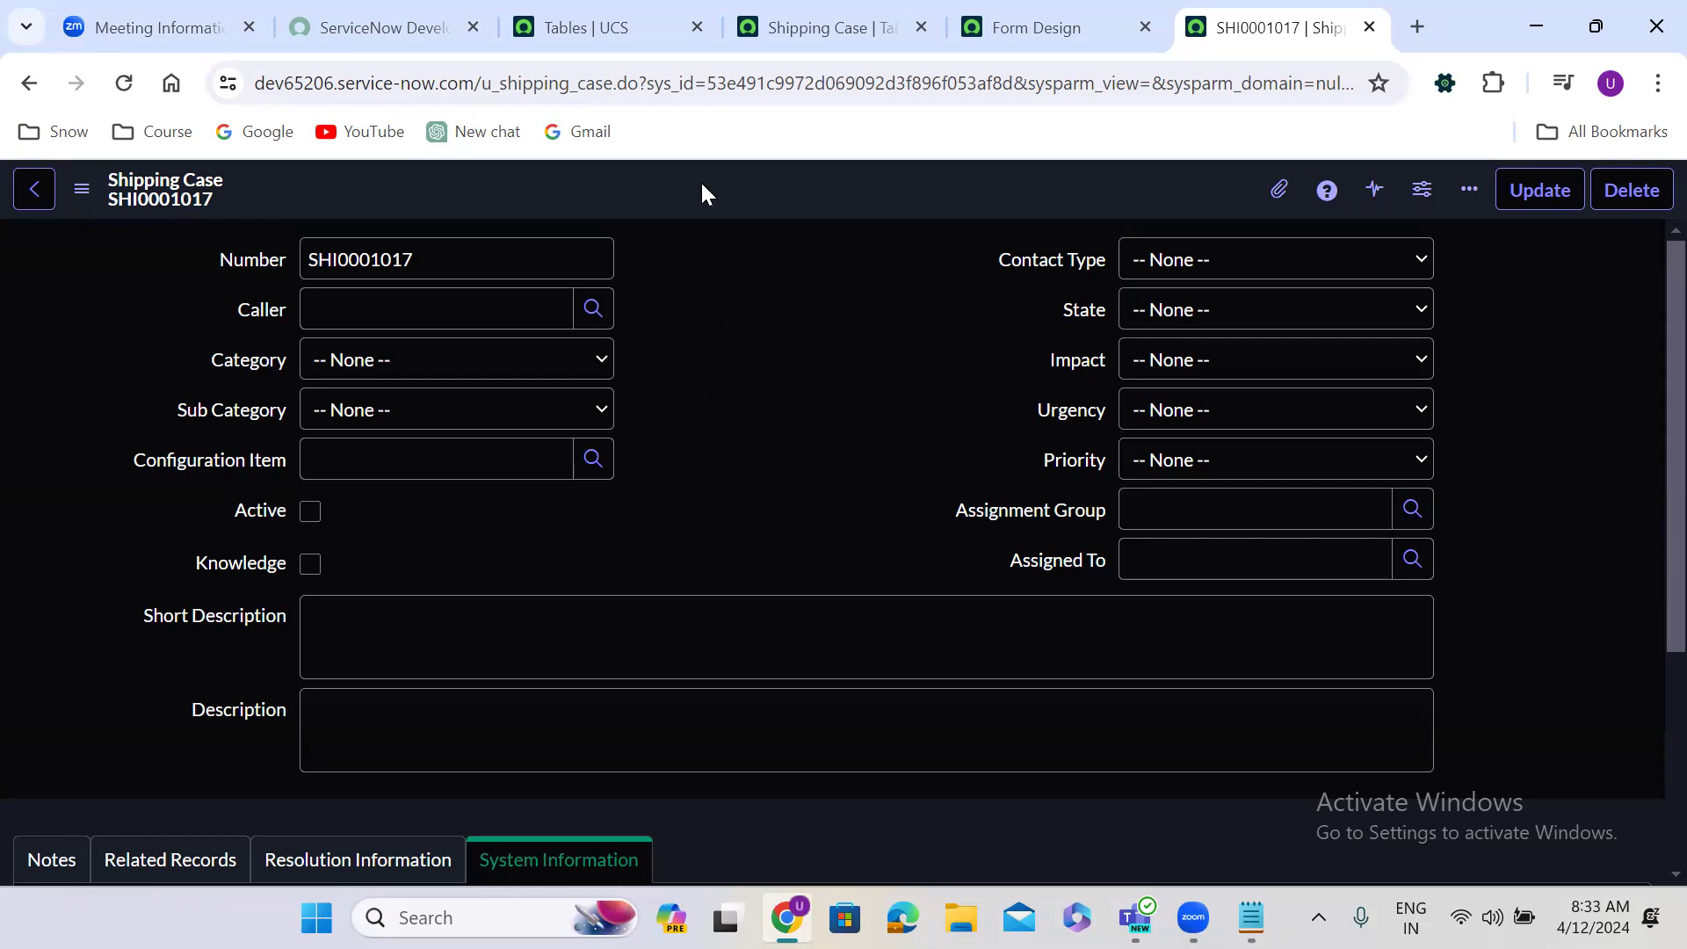
From the Tables page, find User Administration with "user ad" and open its Users list in a new browser tab.
{"action": "left_click", "coordinate": [620, 36]}
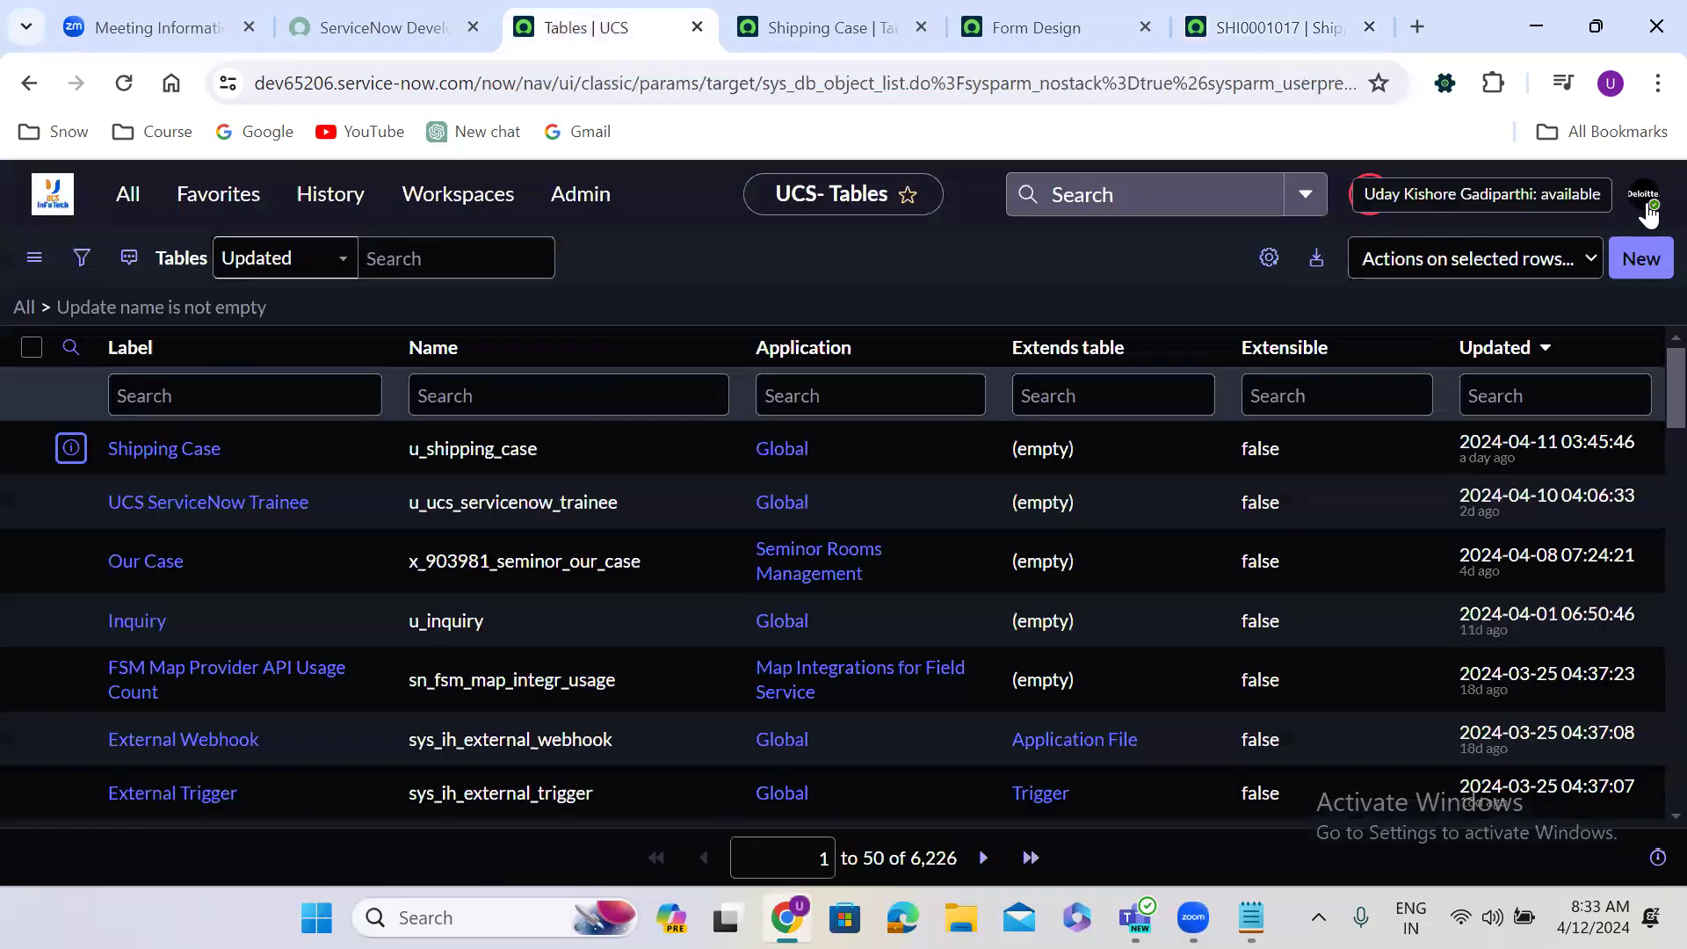
{"action": "left_click", "coordinate": [1648, 209]}
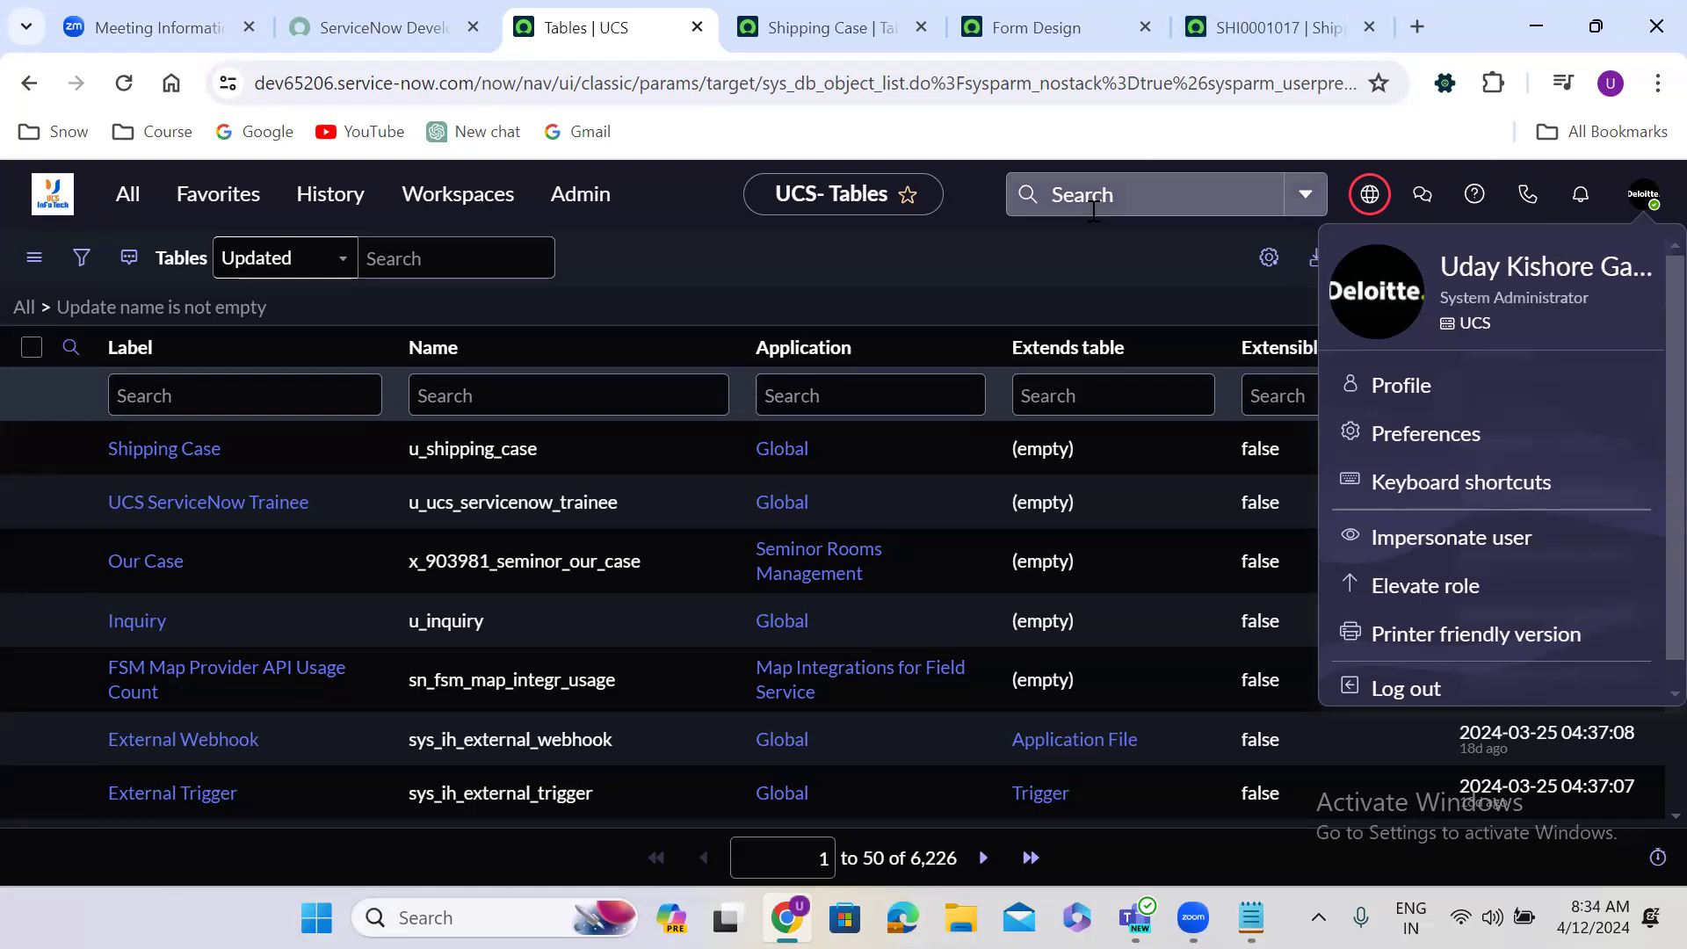
{"action": "left_click", "coordinate": [122, 202]}
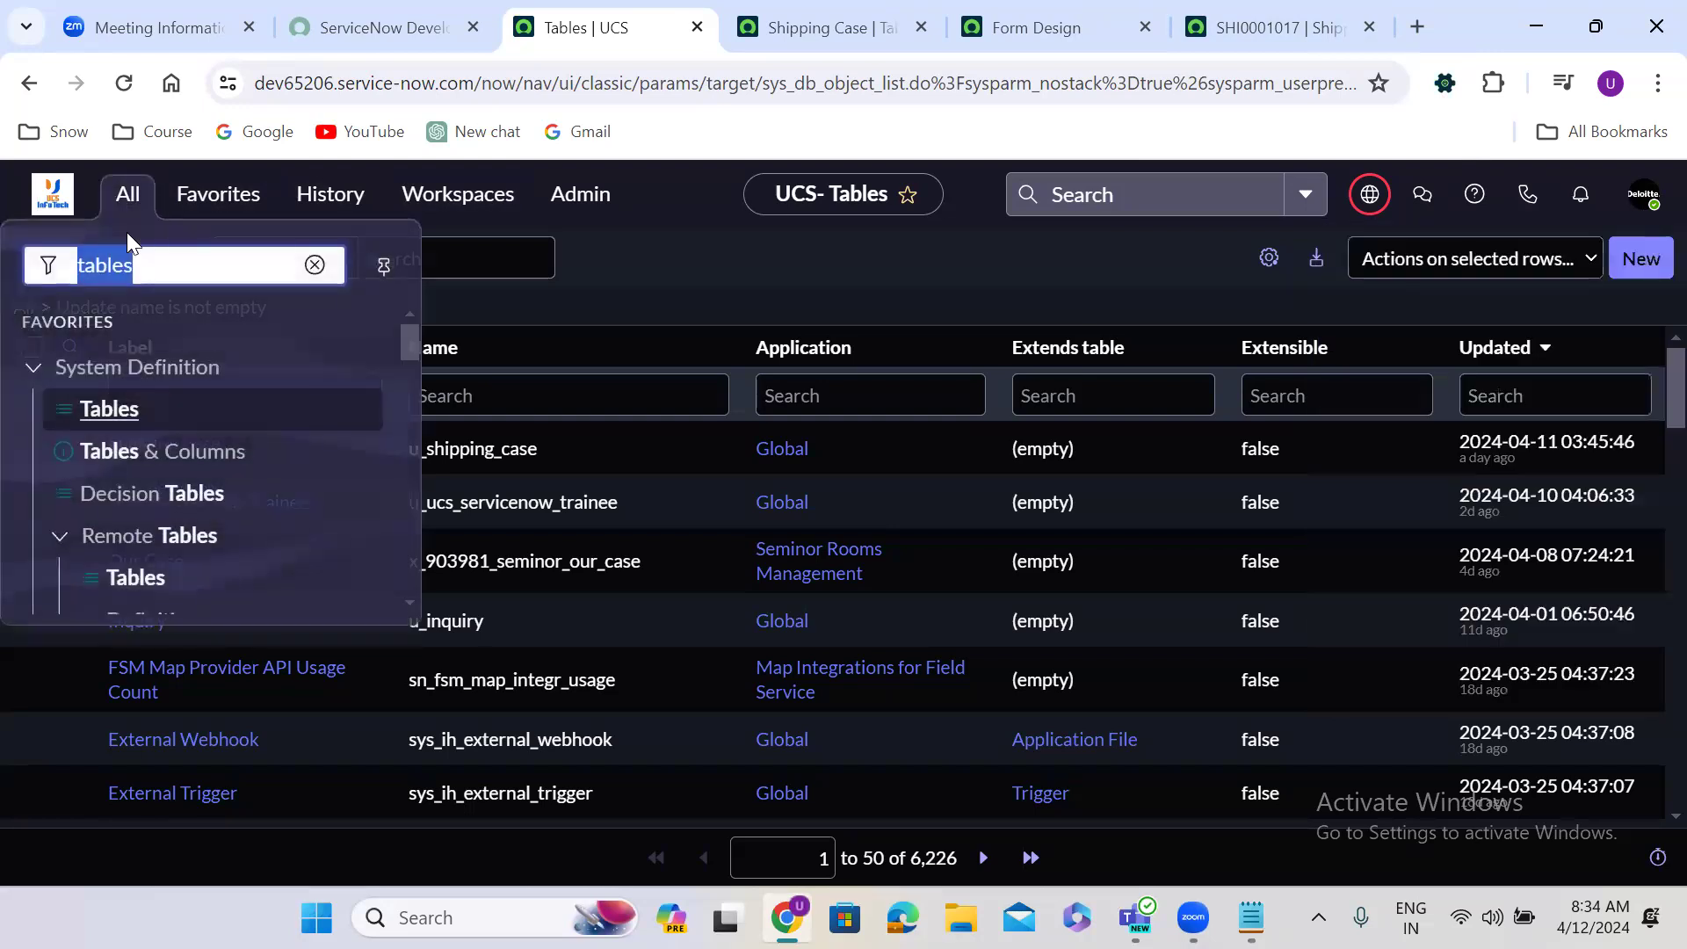
{"action": "type", "text": "user ad"}
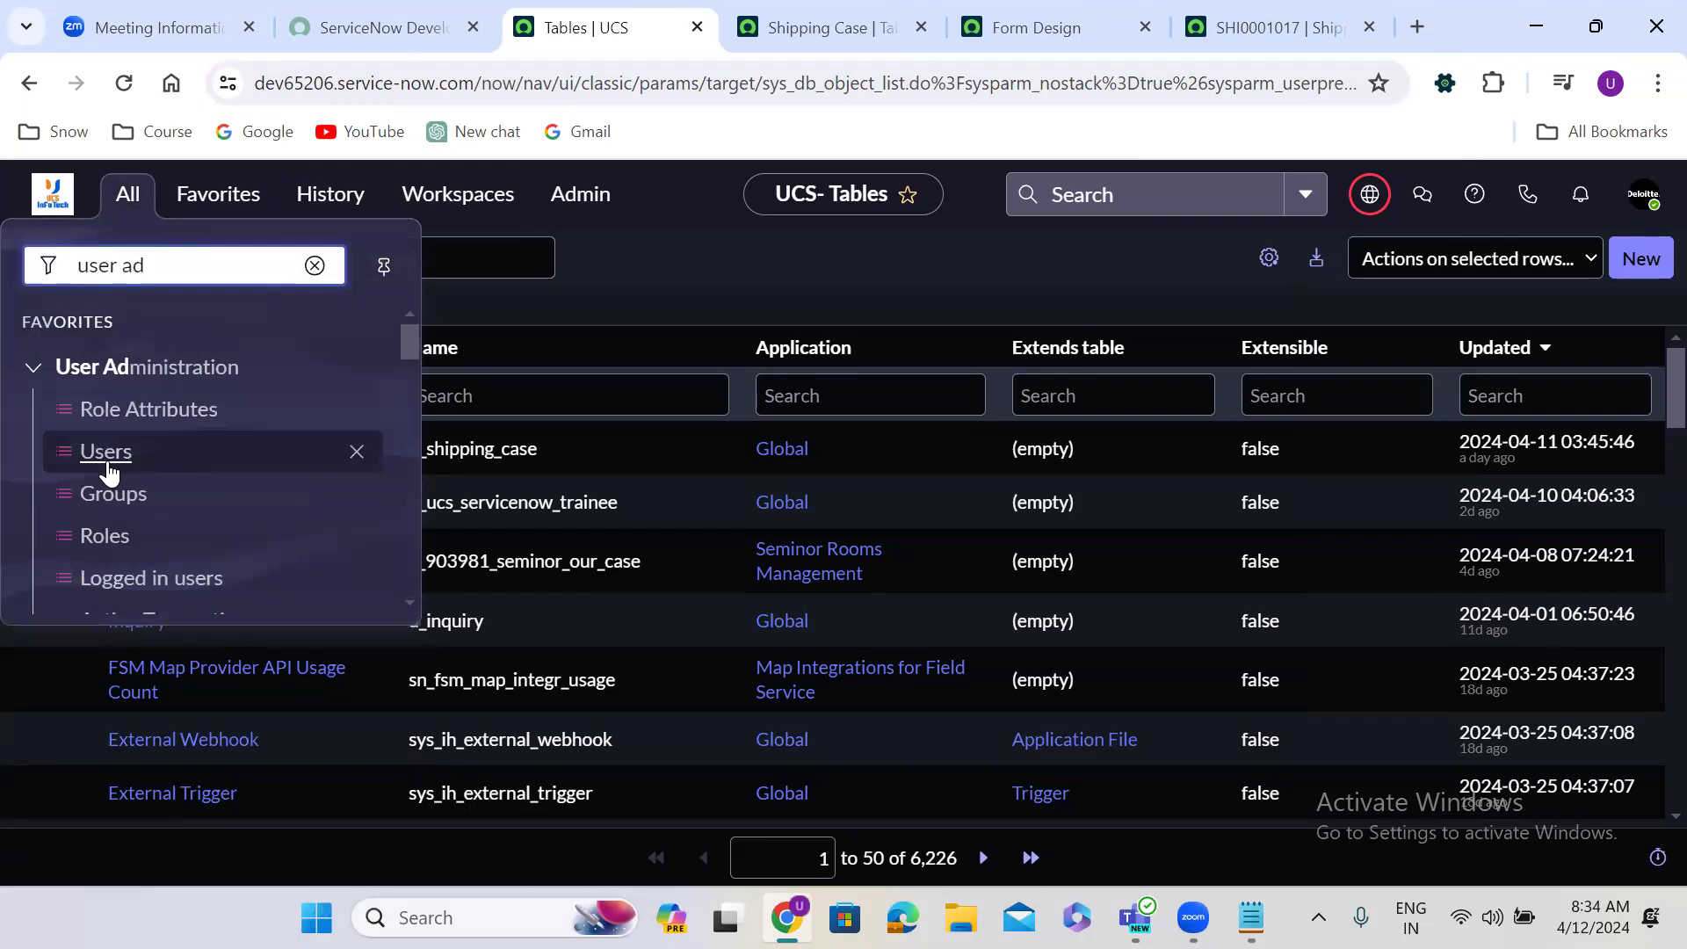
{"action": "middle_click", "coordinate": [107, 470]}
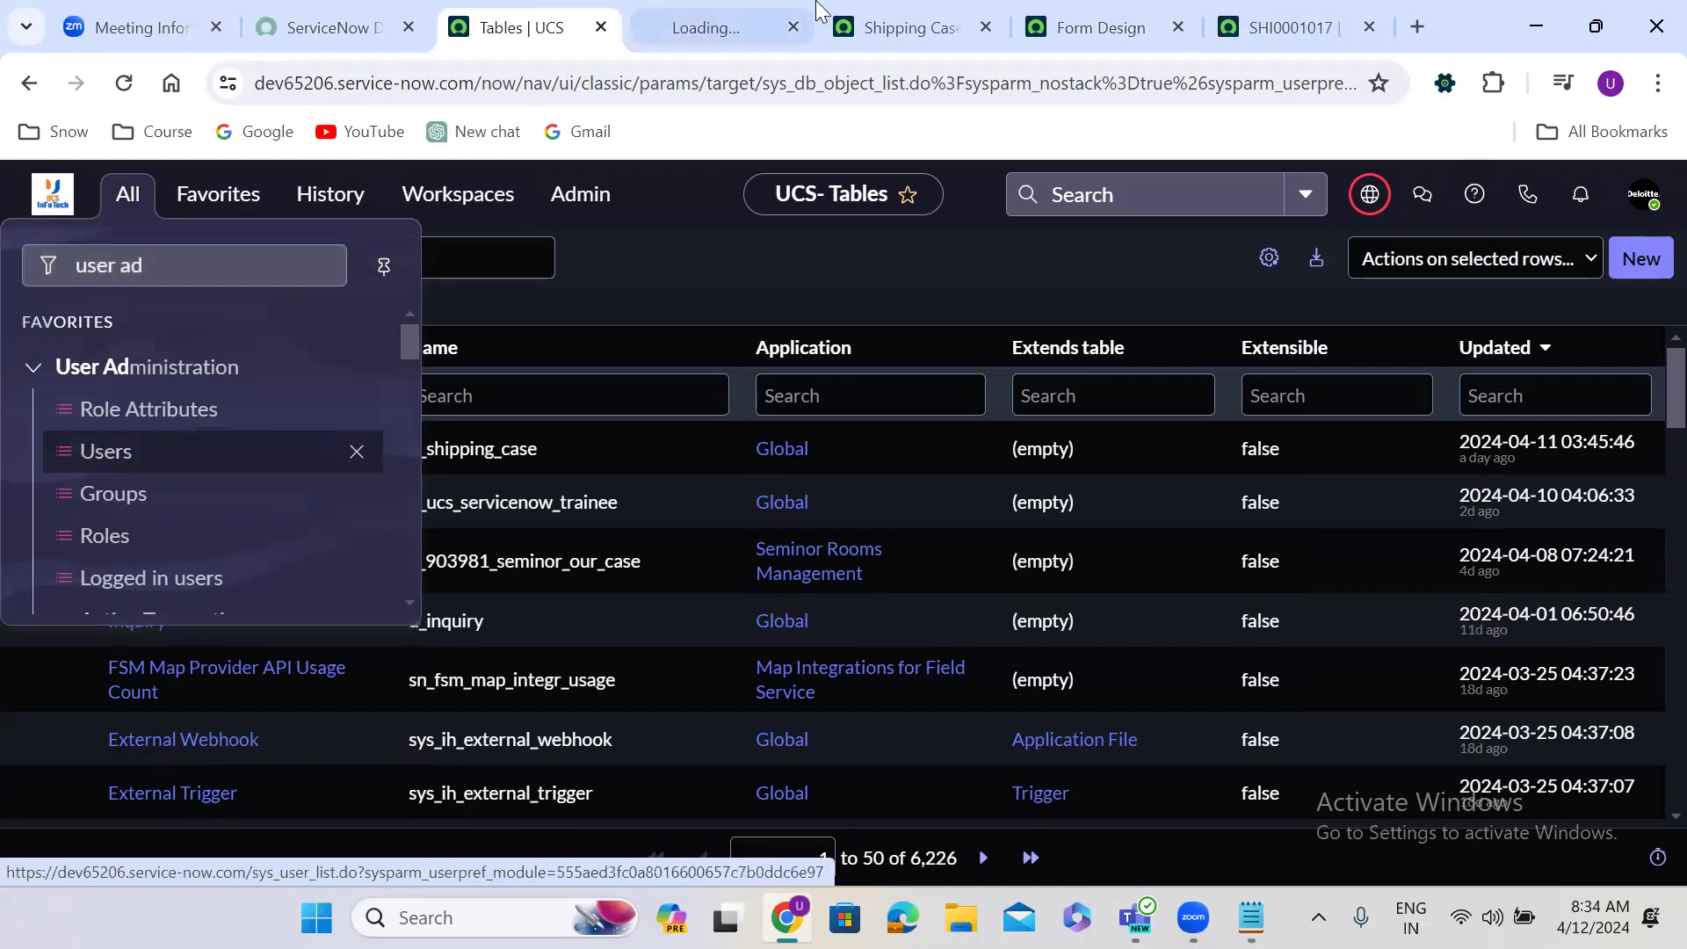
{"action": "left_click", "coordinate": [702, 5]}
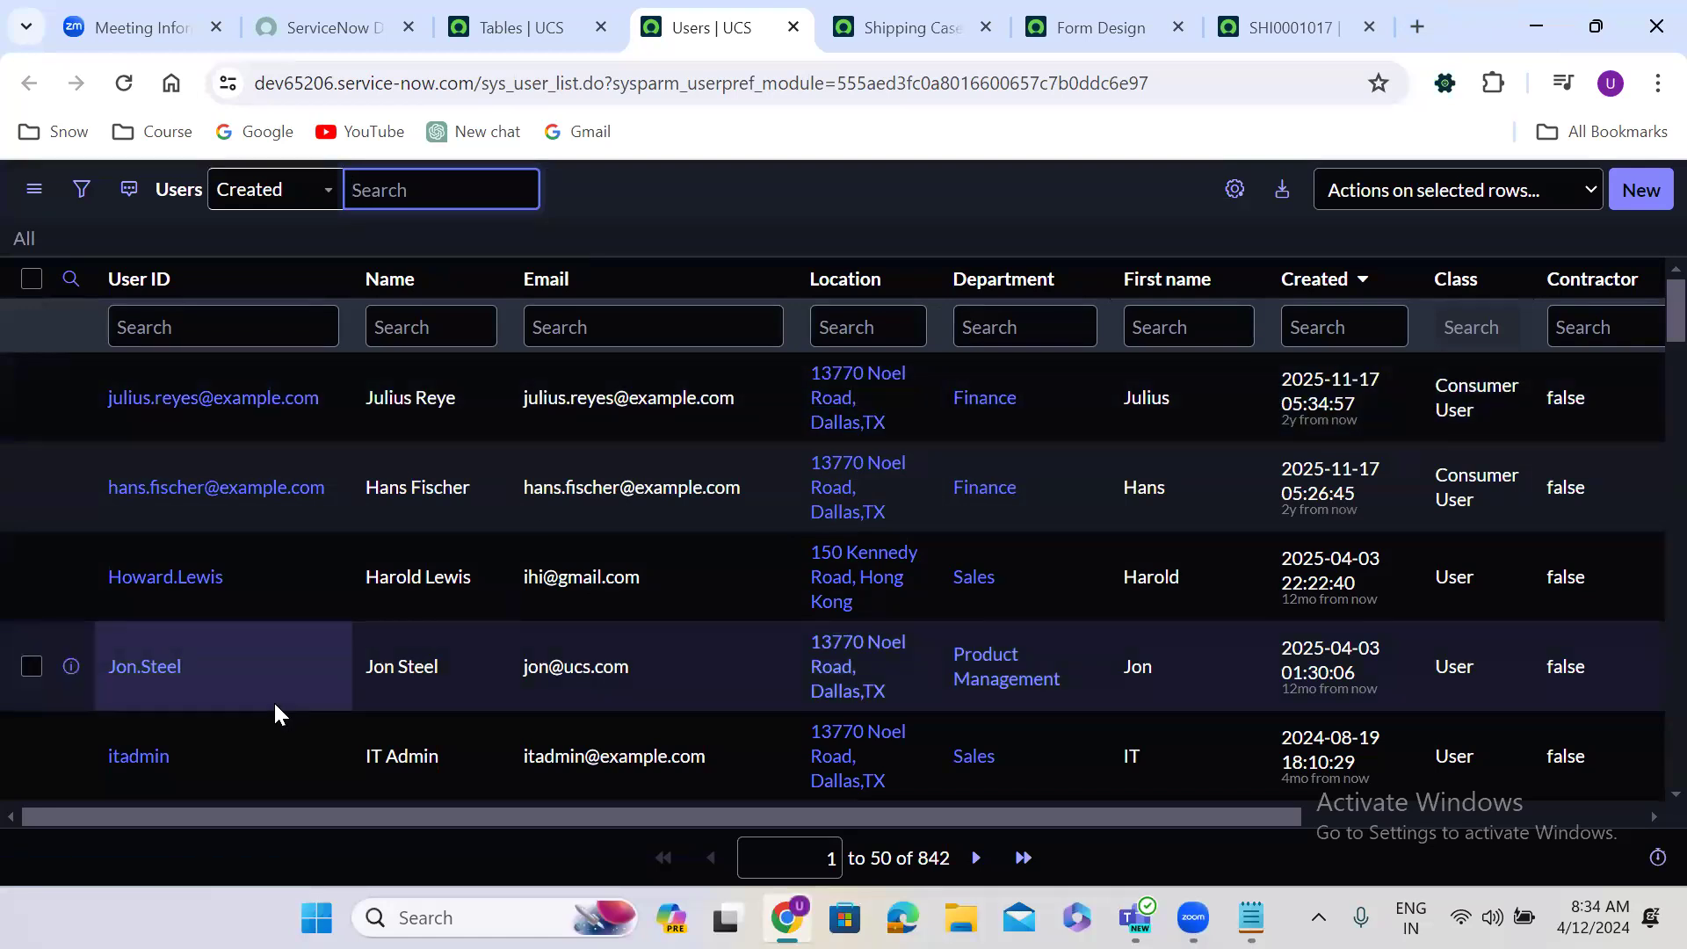
Open the record of the Product Management user with the Dallas location, check the Location field and return to the Users list.
{"action": "left_click", "coordinate": [137, 676]}
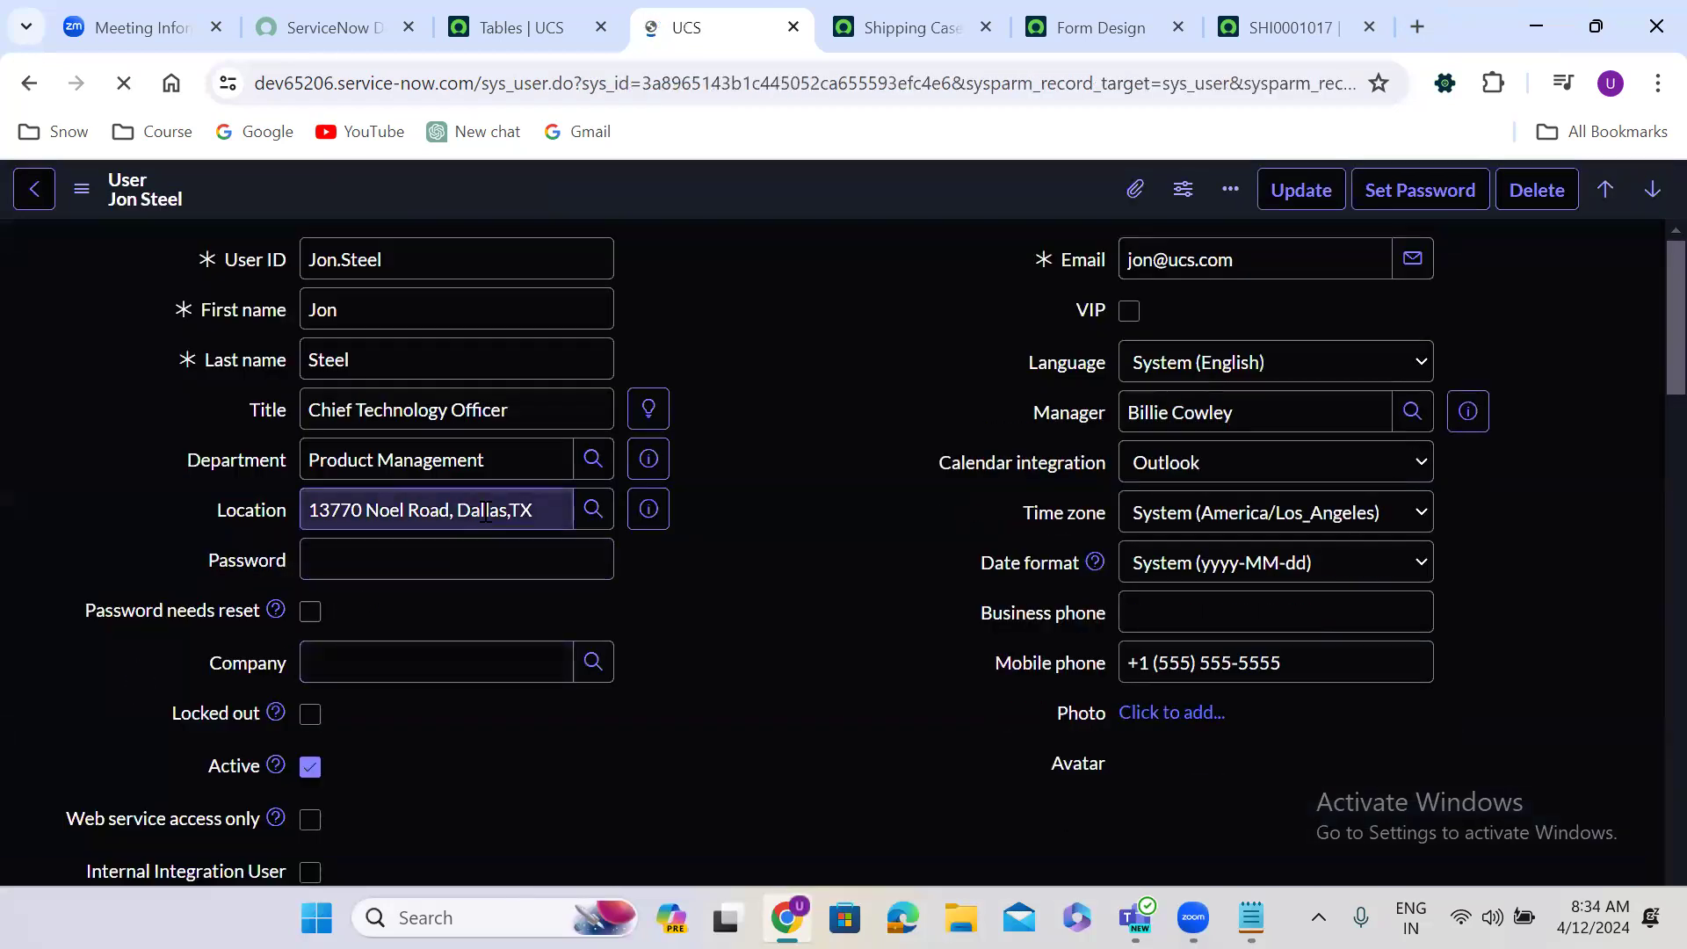
{"action": "triple_click", "coordinate": [485, 511]}
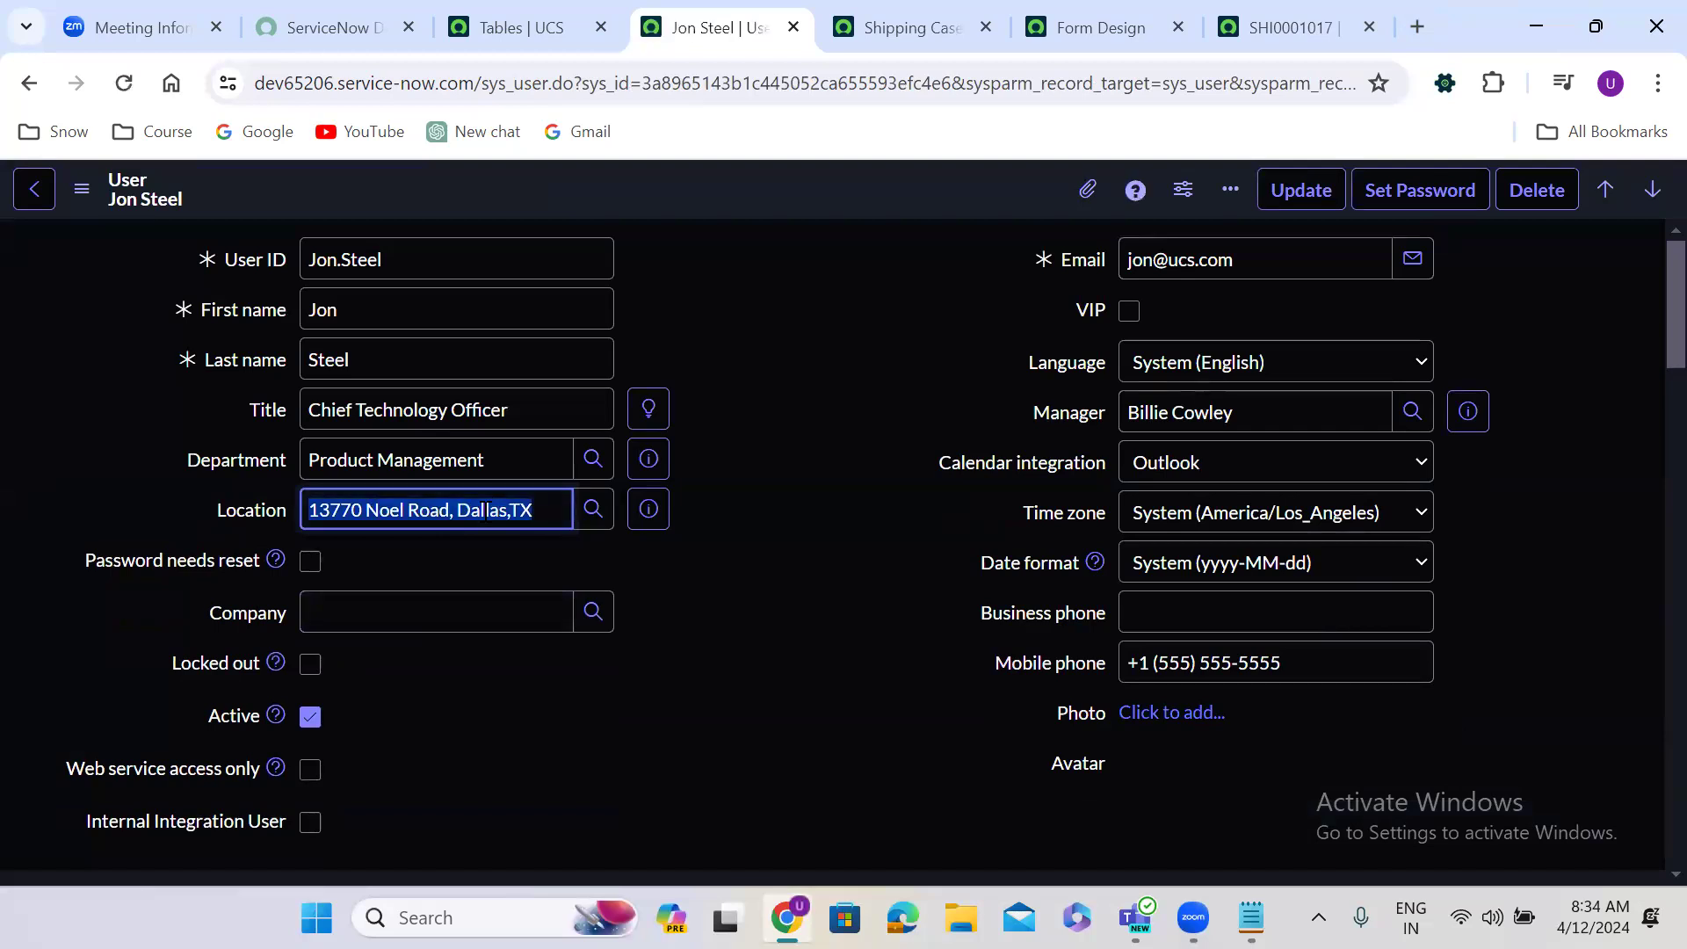
{"action": "left_click", "coordinate": [808, 498]}
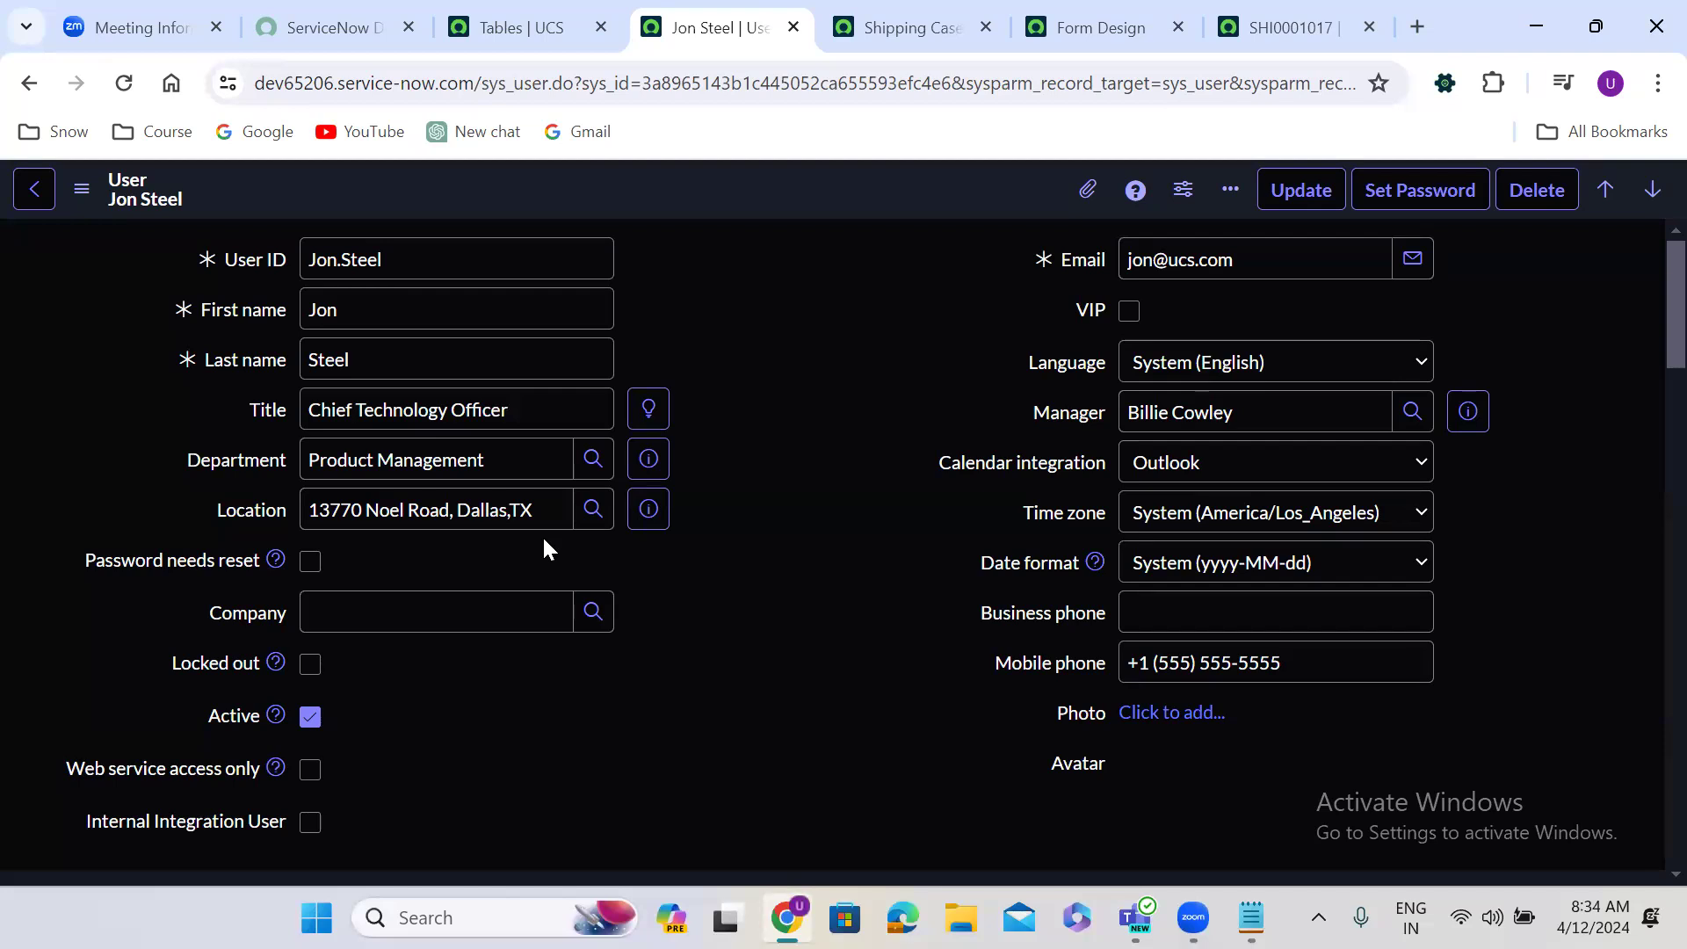
{"action": "left_click", "coordinate": [353, 508]}
{"action": "left_click", "coordinate": [29, 85]}
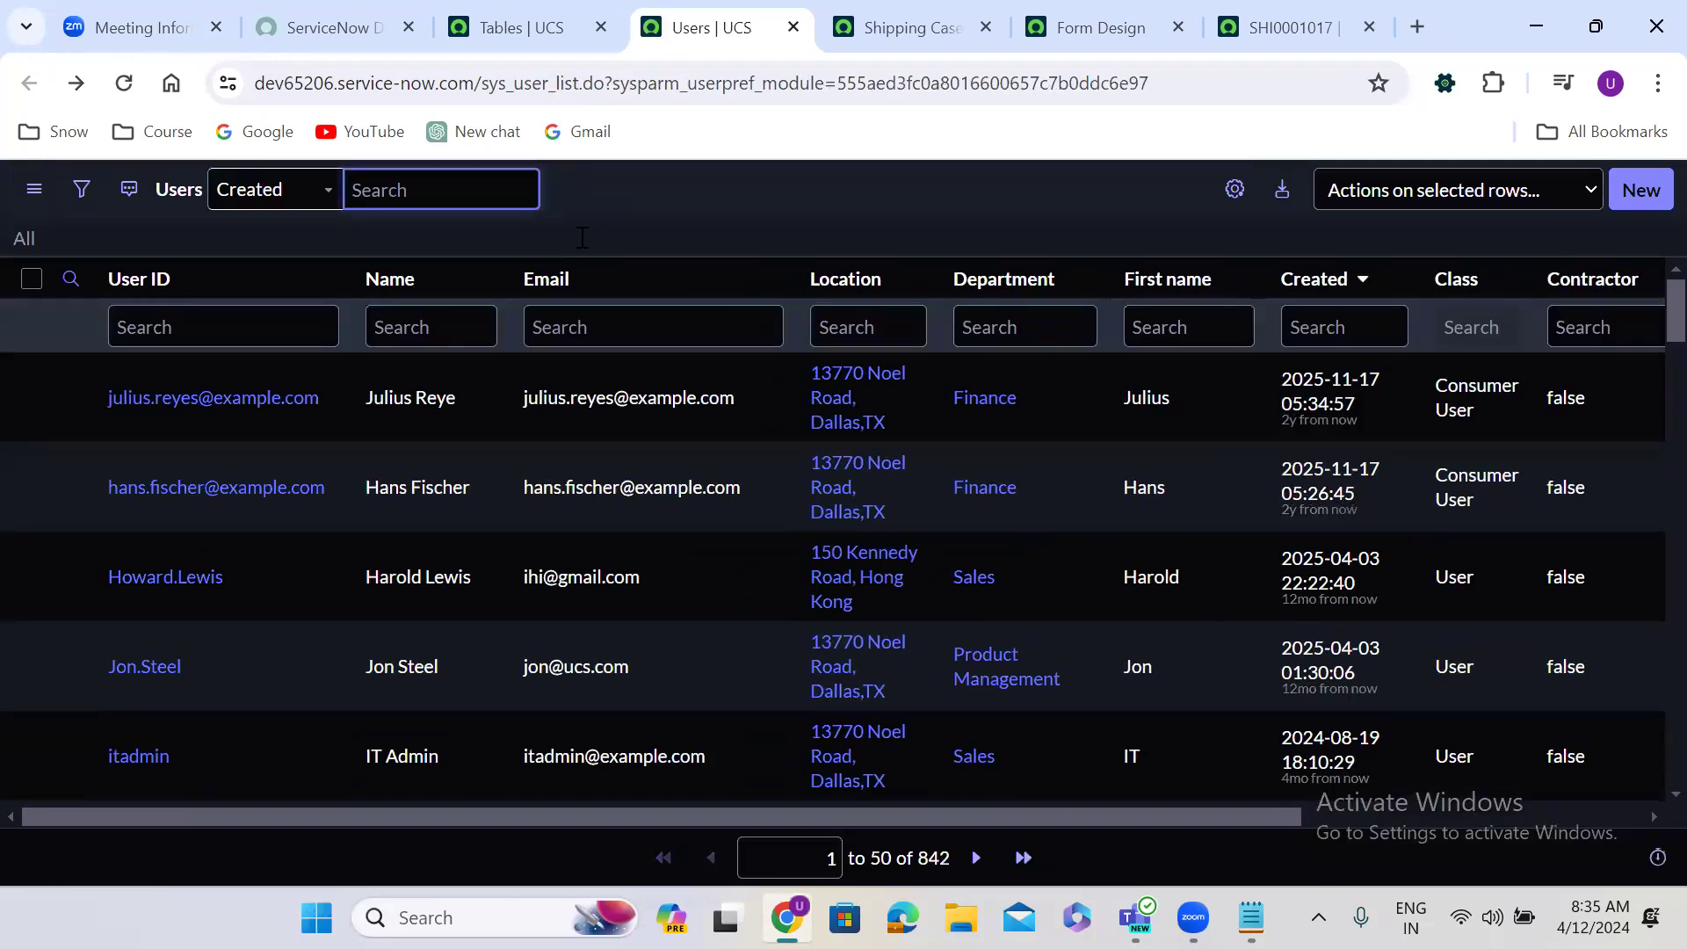
Filter the Users list to locations starting with "Amer".
{"action": "left_click", "coordinate": [856, 325]}
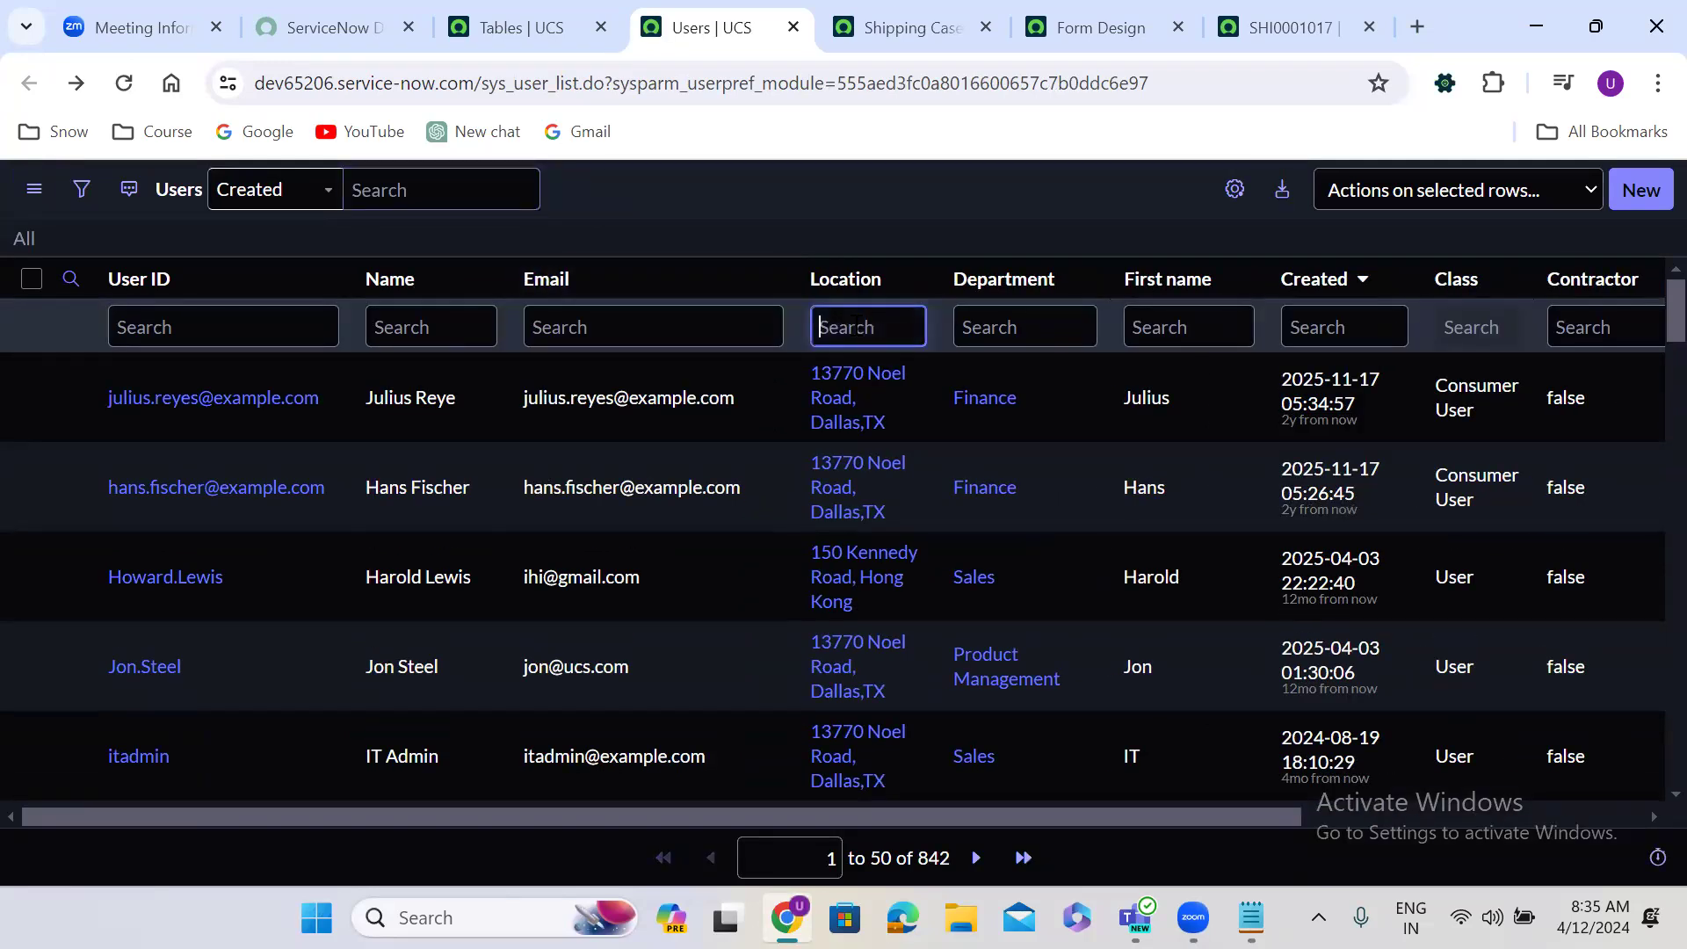
{"action": "right_click", "coordinate": [857, 325]}
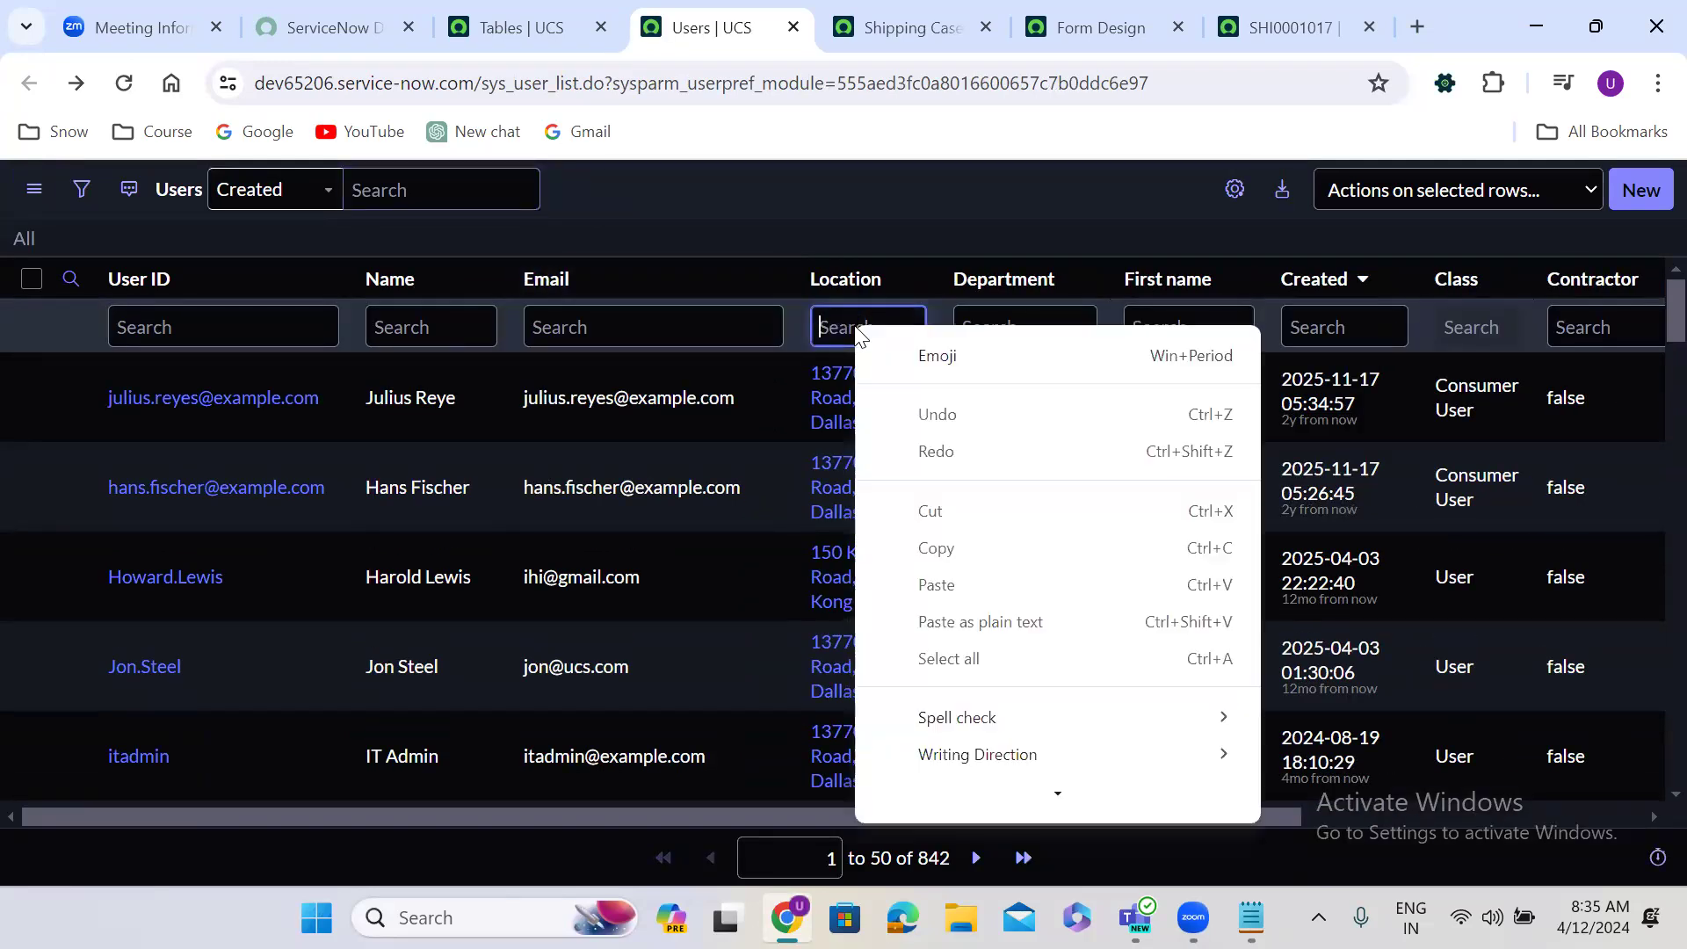
{"action": "key", "text": "Escape"}
{"action": "type", "text": "A"}
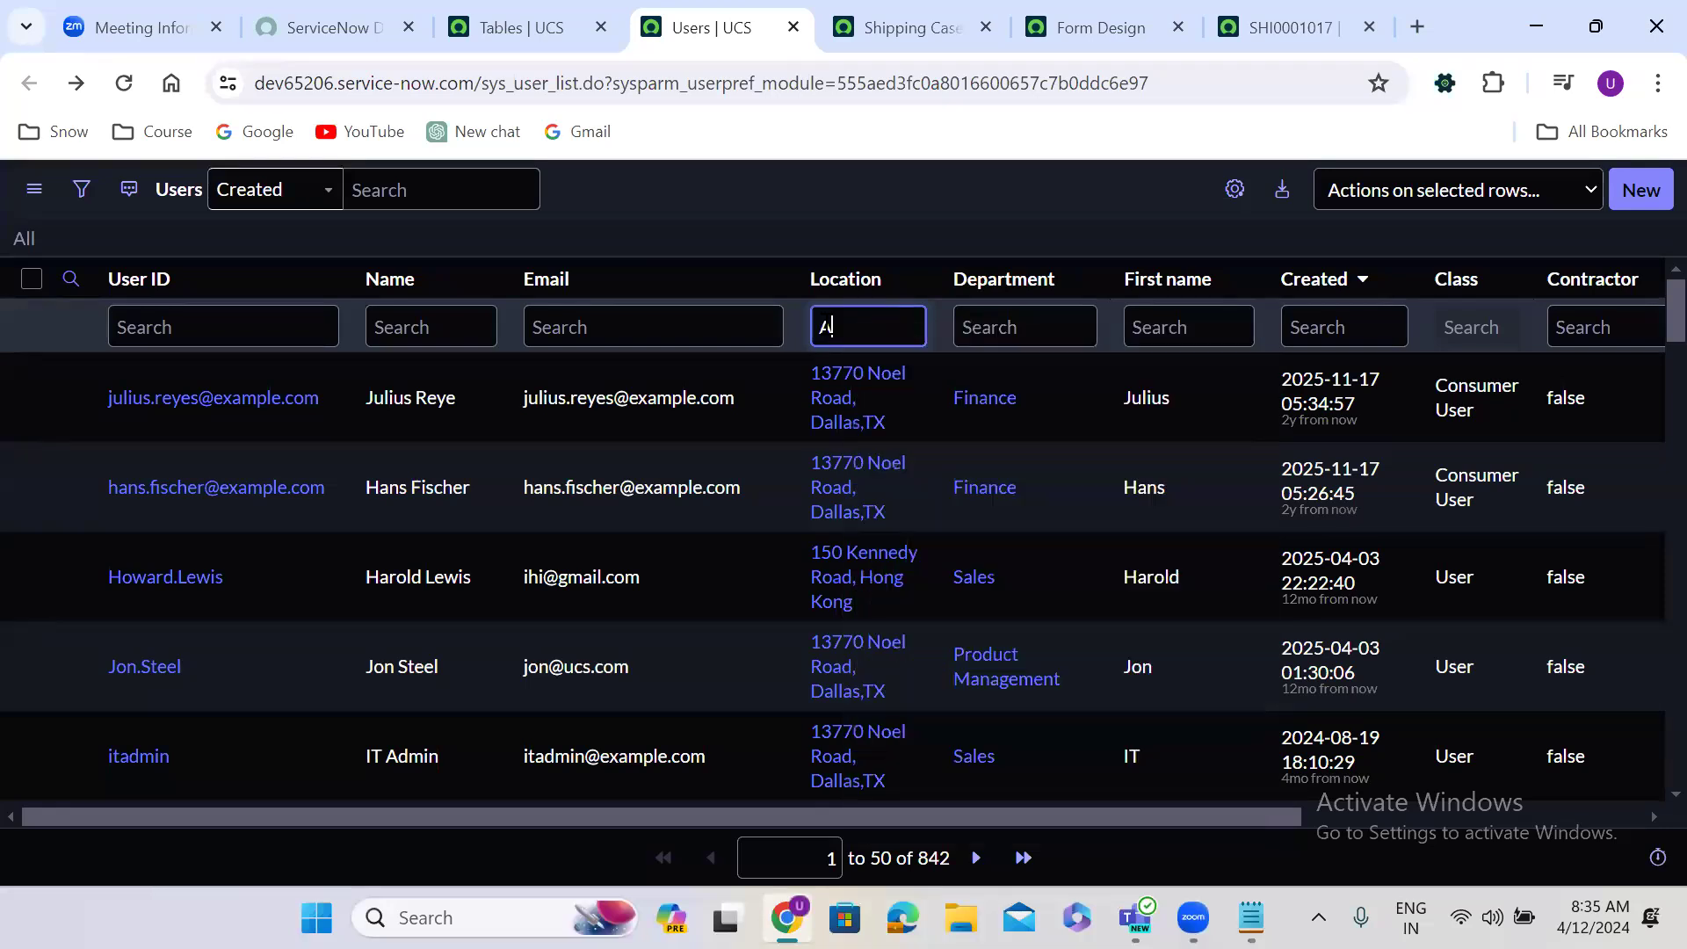
{"action": "type", "text": "n"}
{"action": "type", "text": "mer"}
{"action": "key", "text": "Return"}
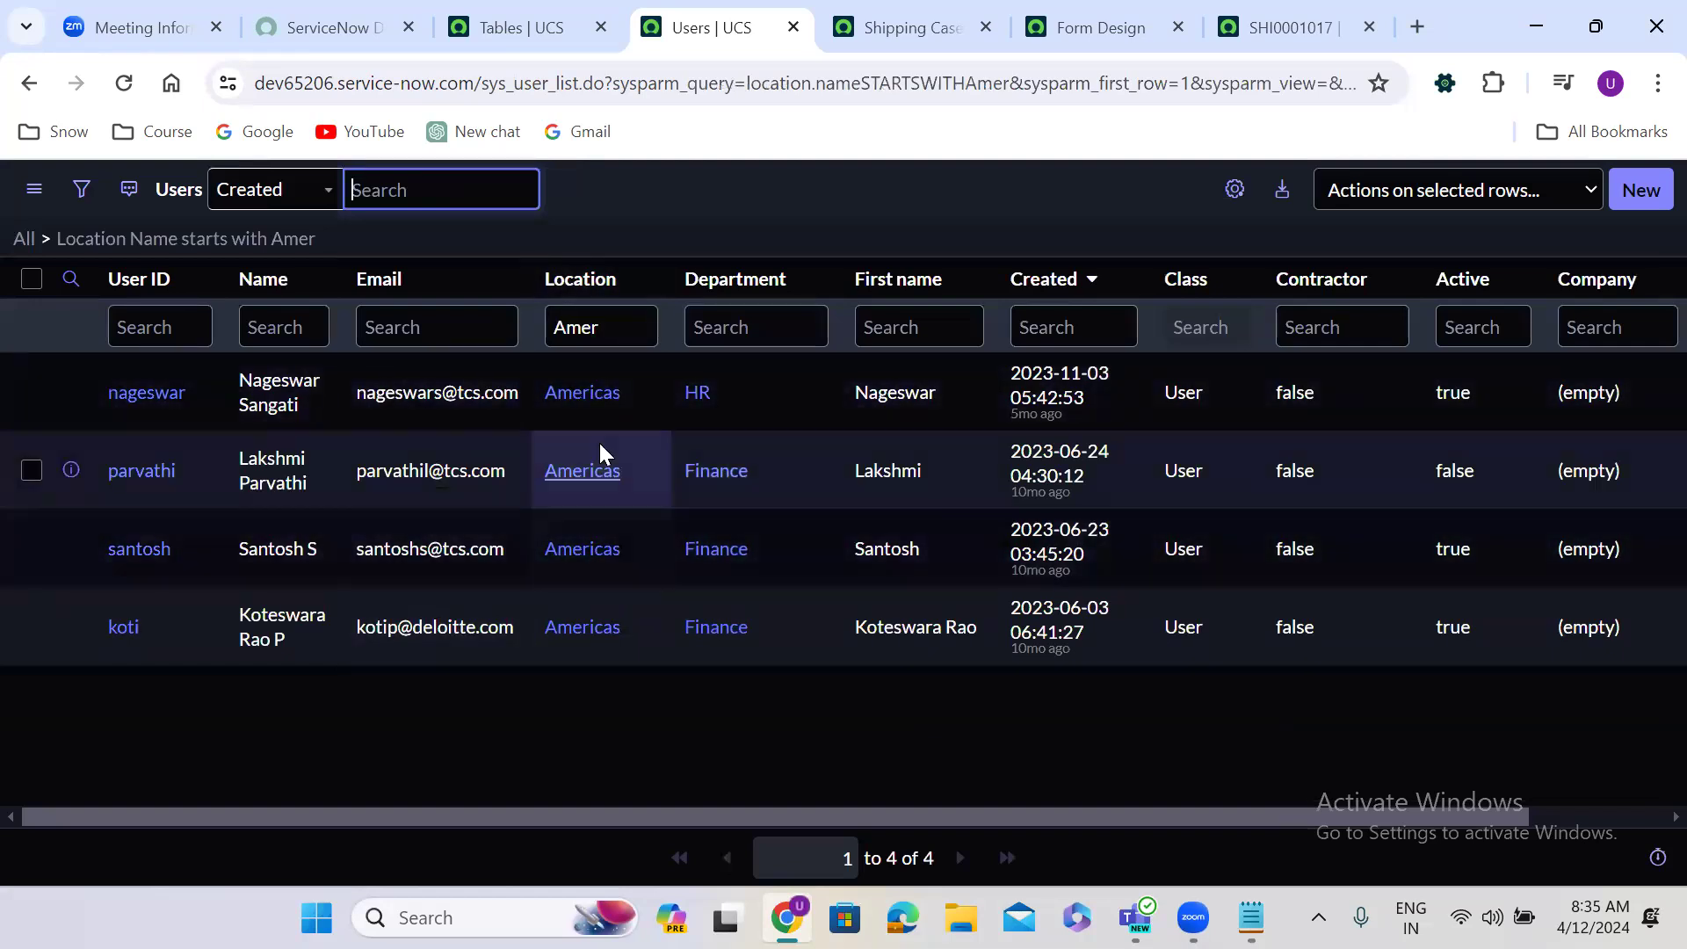
Filter the Users list to locations starting with "Chin", and clear the filter to list all users again.
{"action": "double_click", "coordinate": [569, 326]}
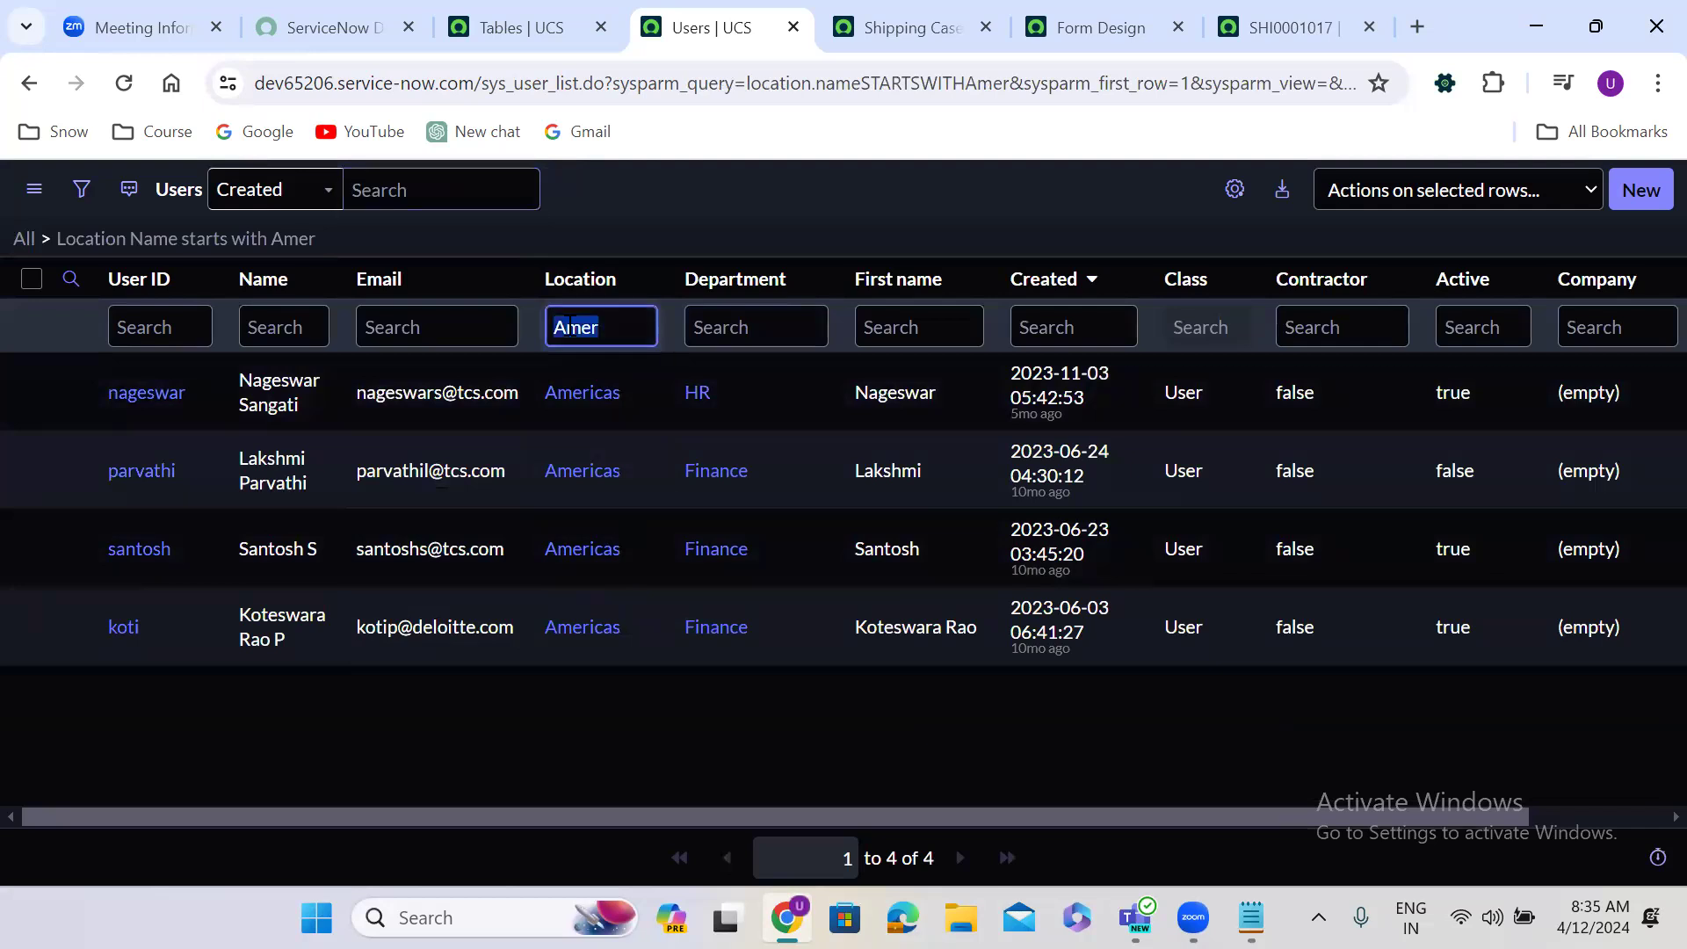
{"action": "type", "text": "Chin"}
{"action": "key", "text": "Return"}
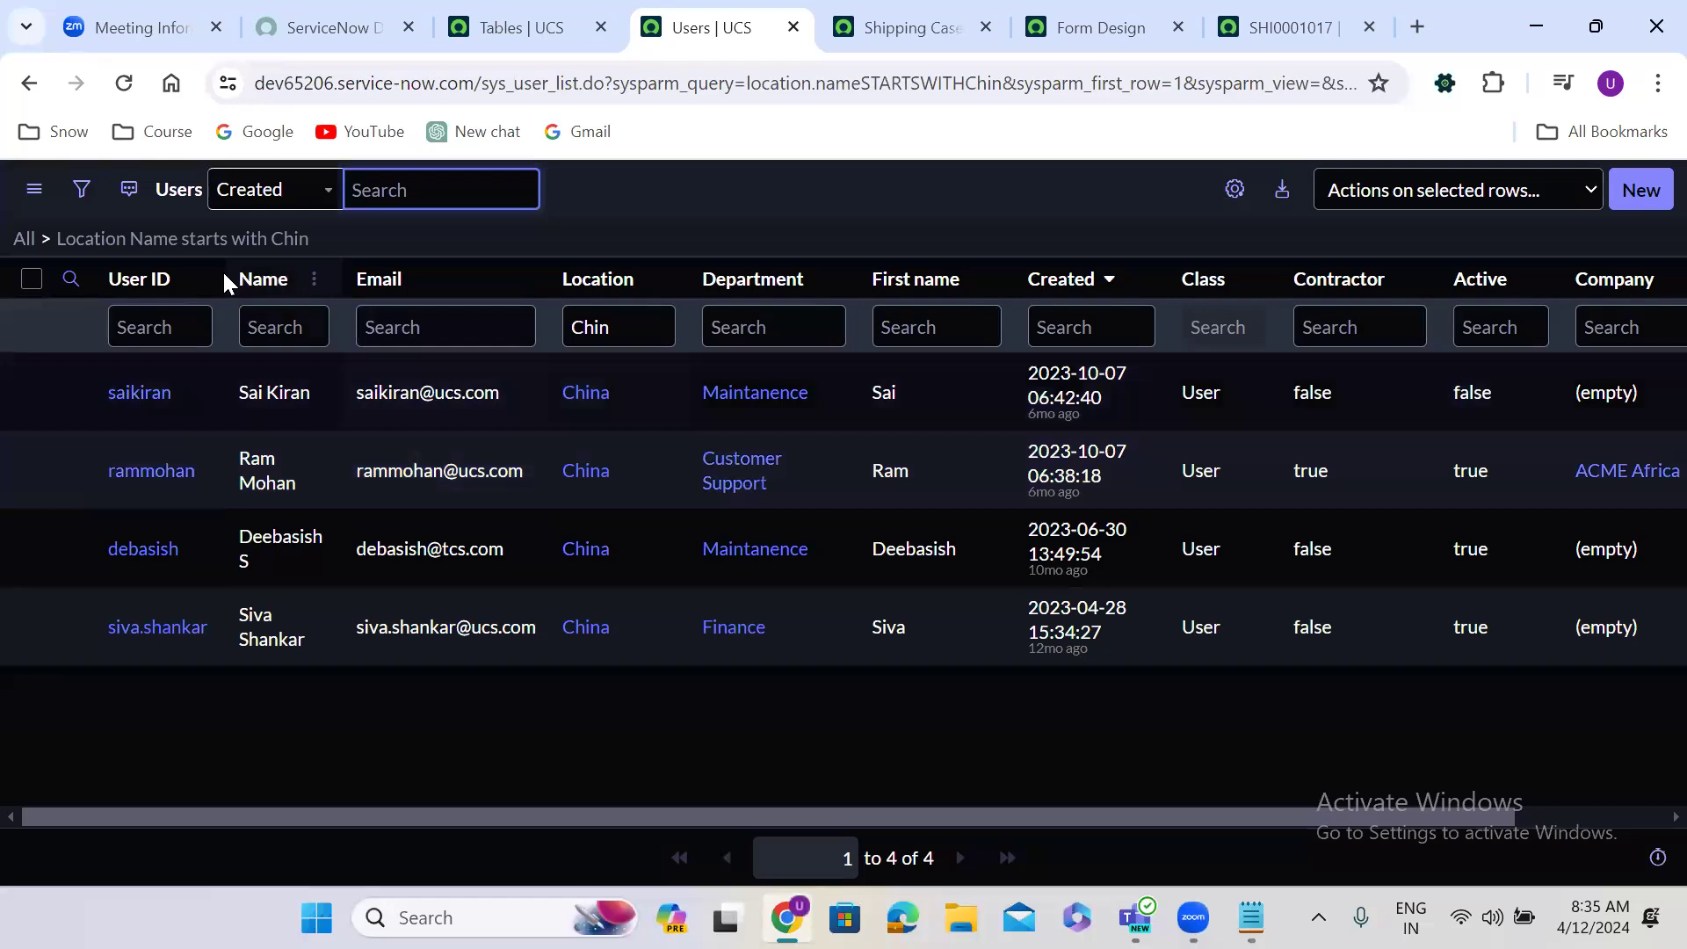
{"action": "left_click", "coordinate": [24, 246]}
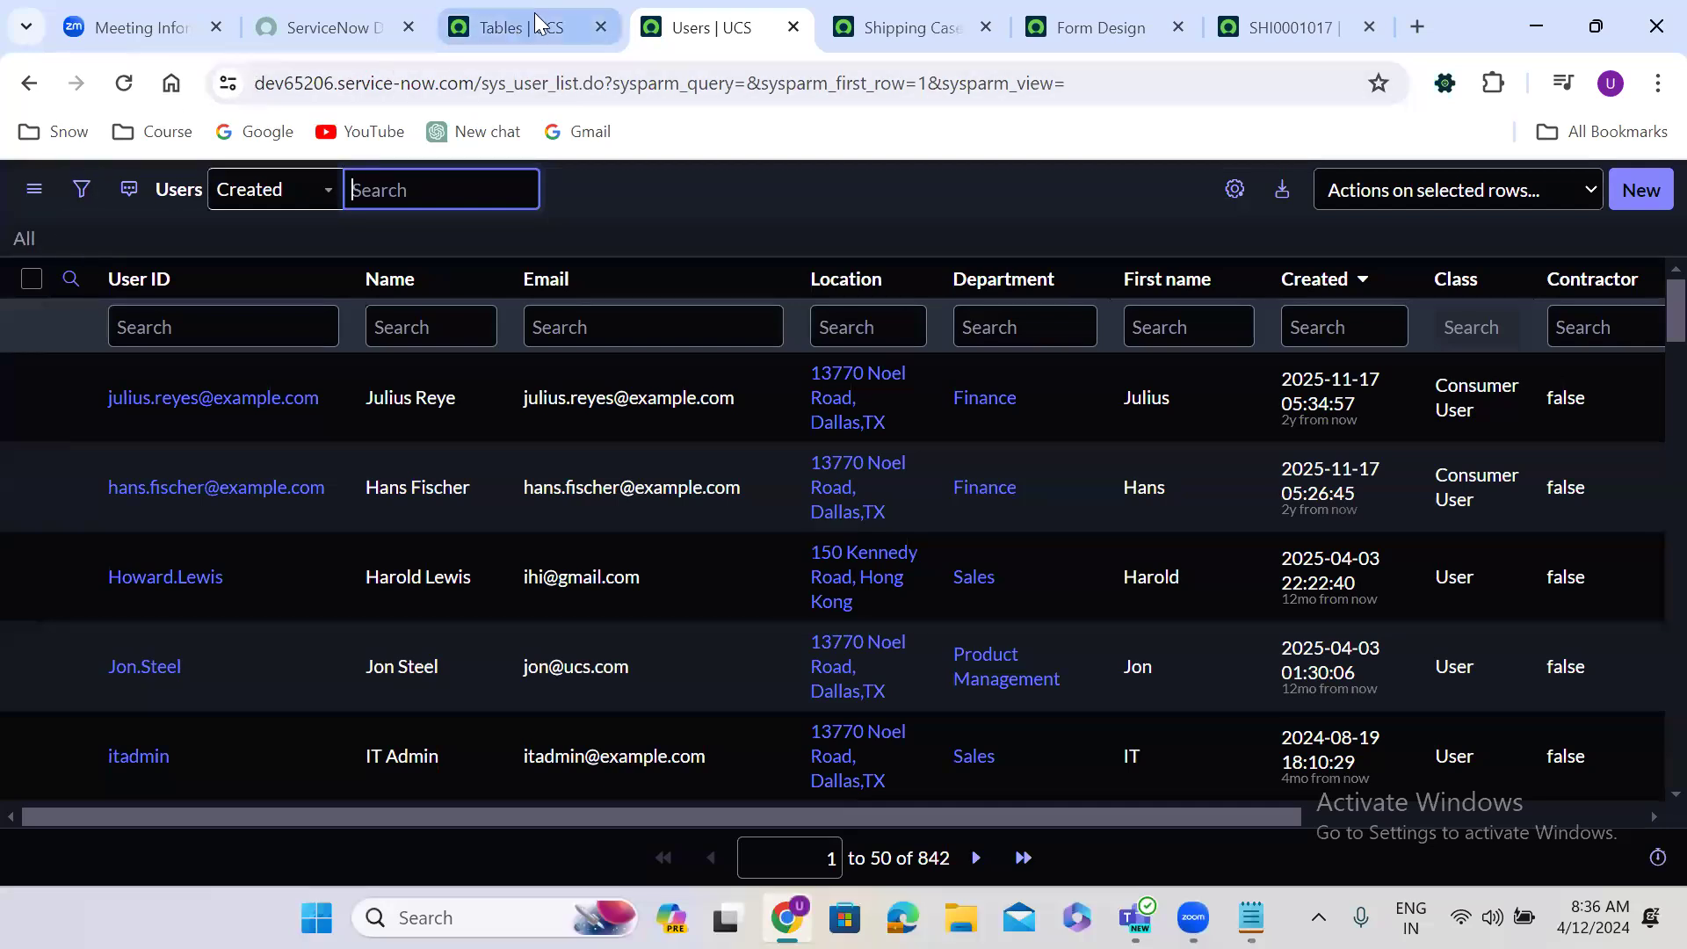
Return to the open Shipping Case record, check its available views and look over the Default view's lower sections.
{"action": "left_click", "coordinate": [1242, 9]}
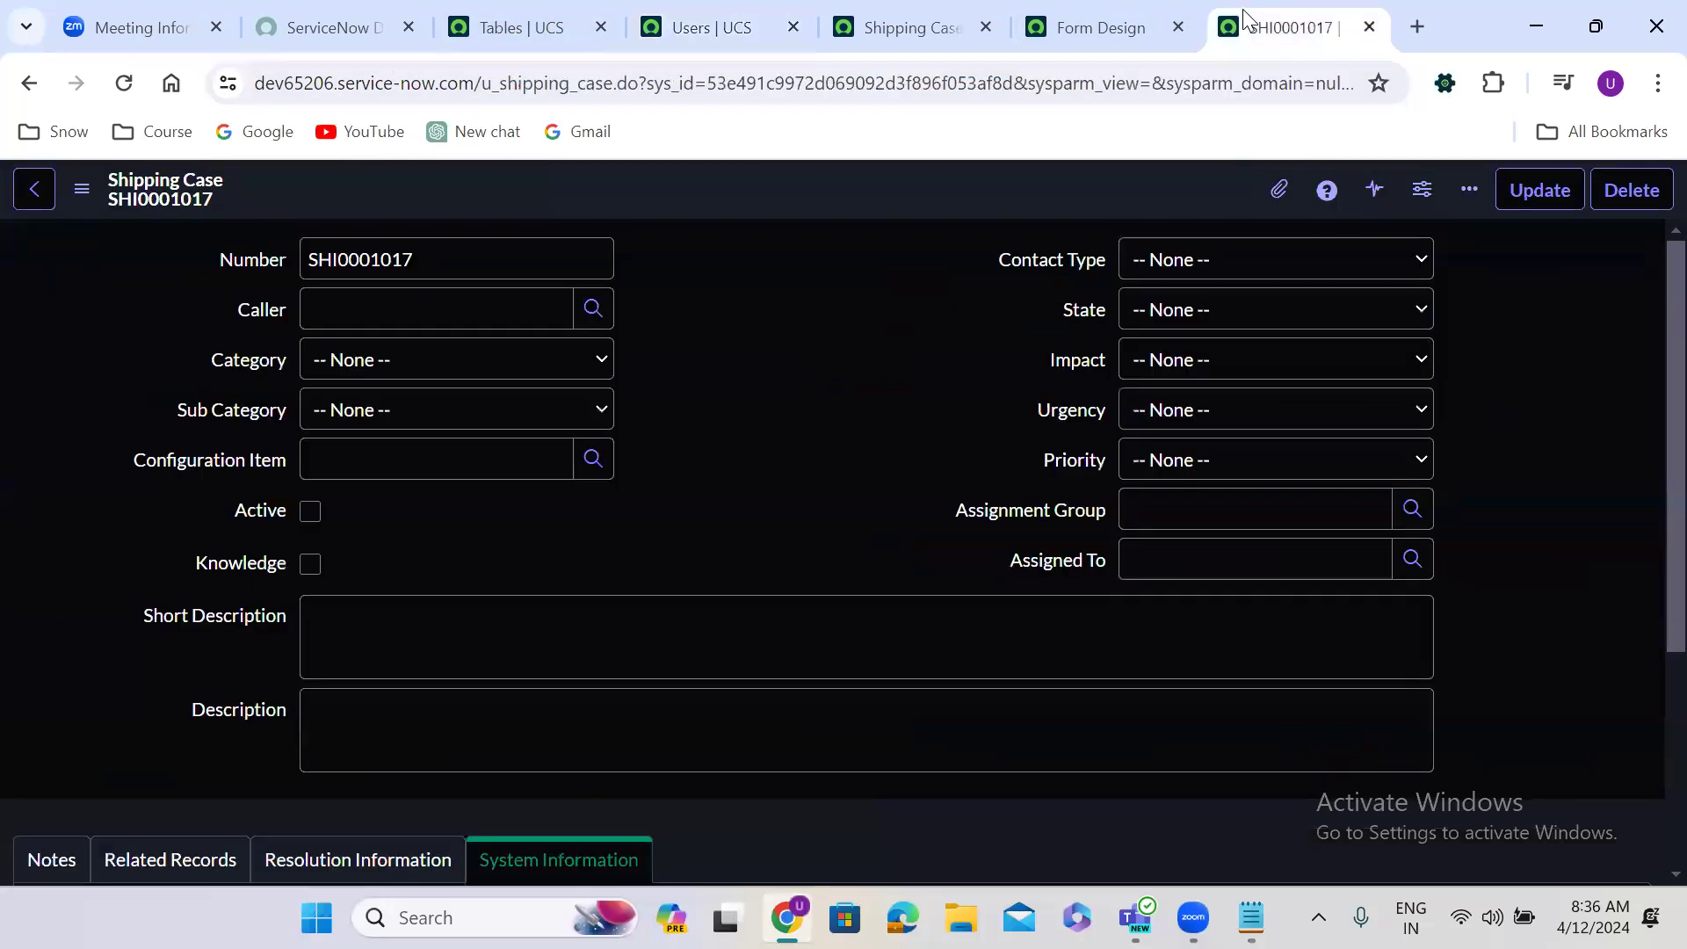
{"action": "left_click", "coordinate": [82, 189]}
{"action": "mouse_move", "coordinate": [198, 408]}
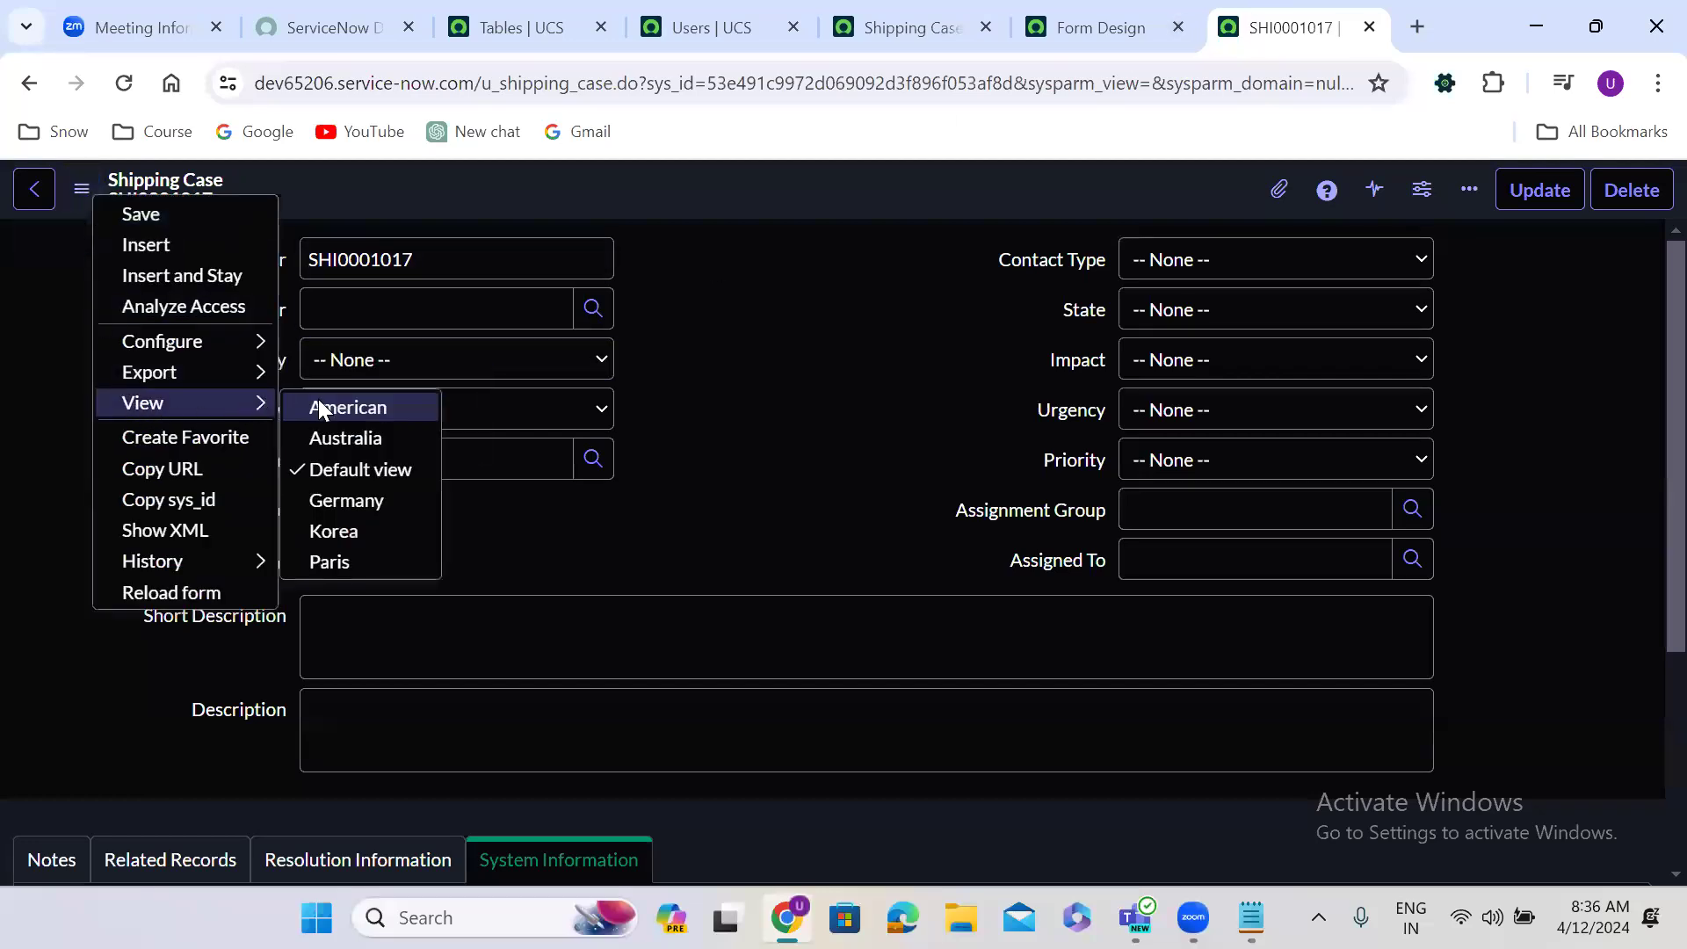
{"action": "key", "text": "Escape"}
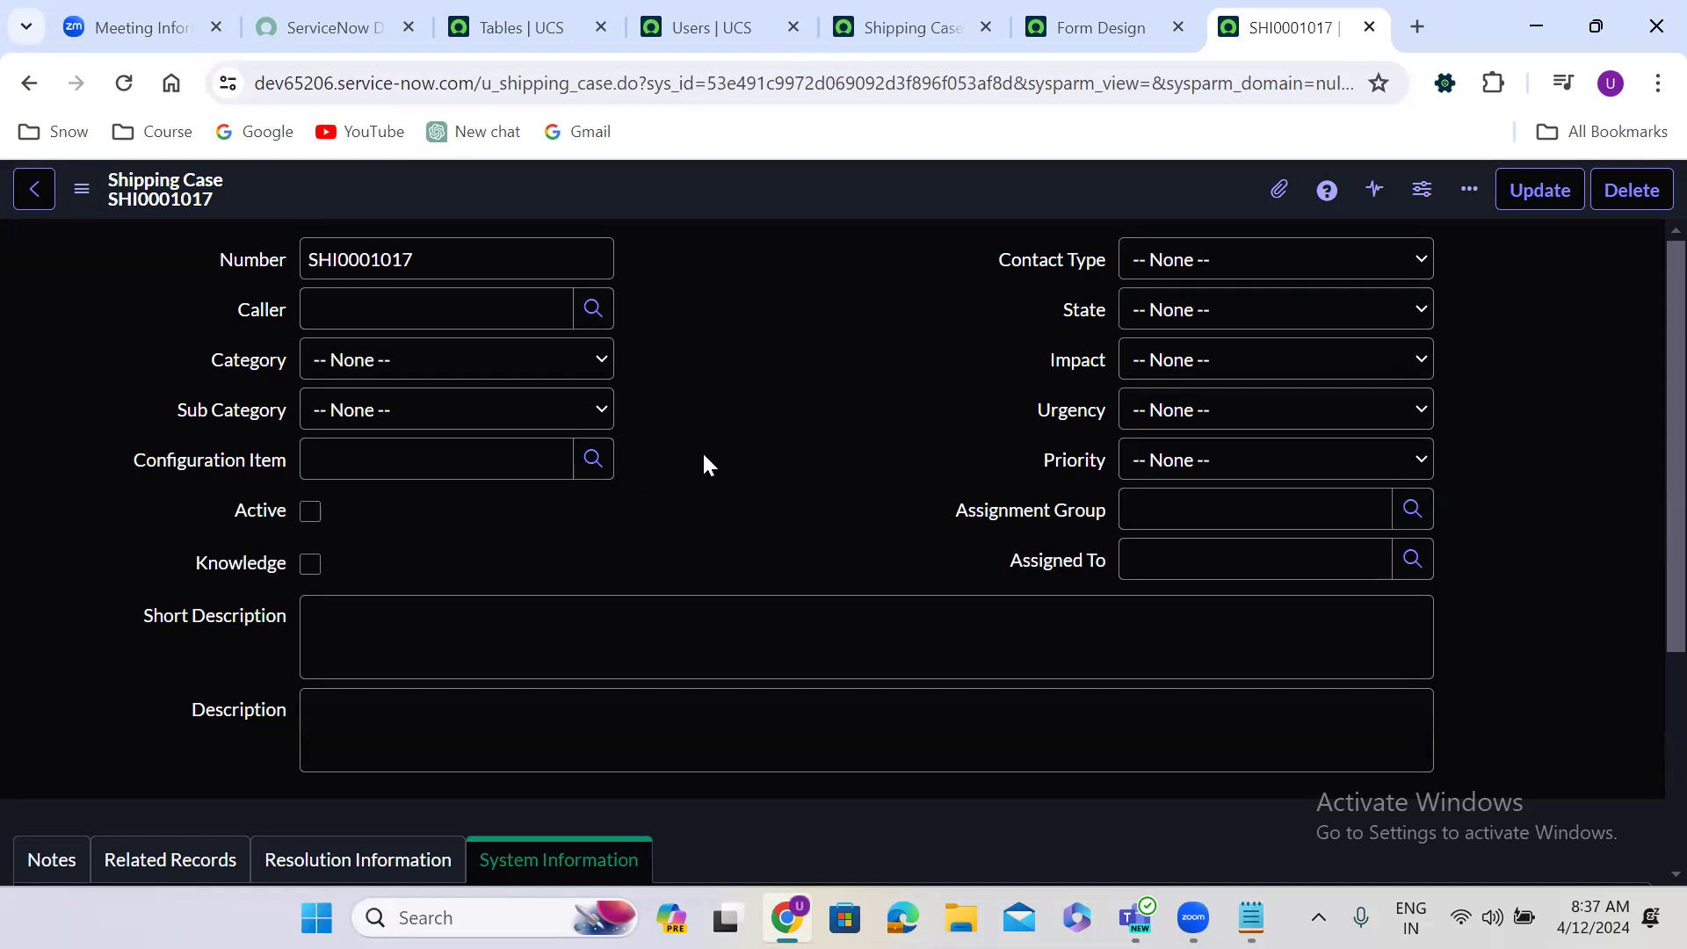
{"action": "scroll", "coordinate": [703, 456], "scroll_direction": "down", "scroll_amount": 4}
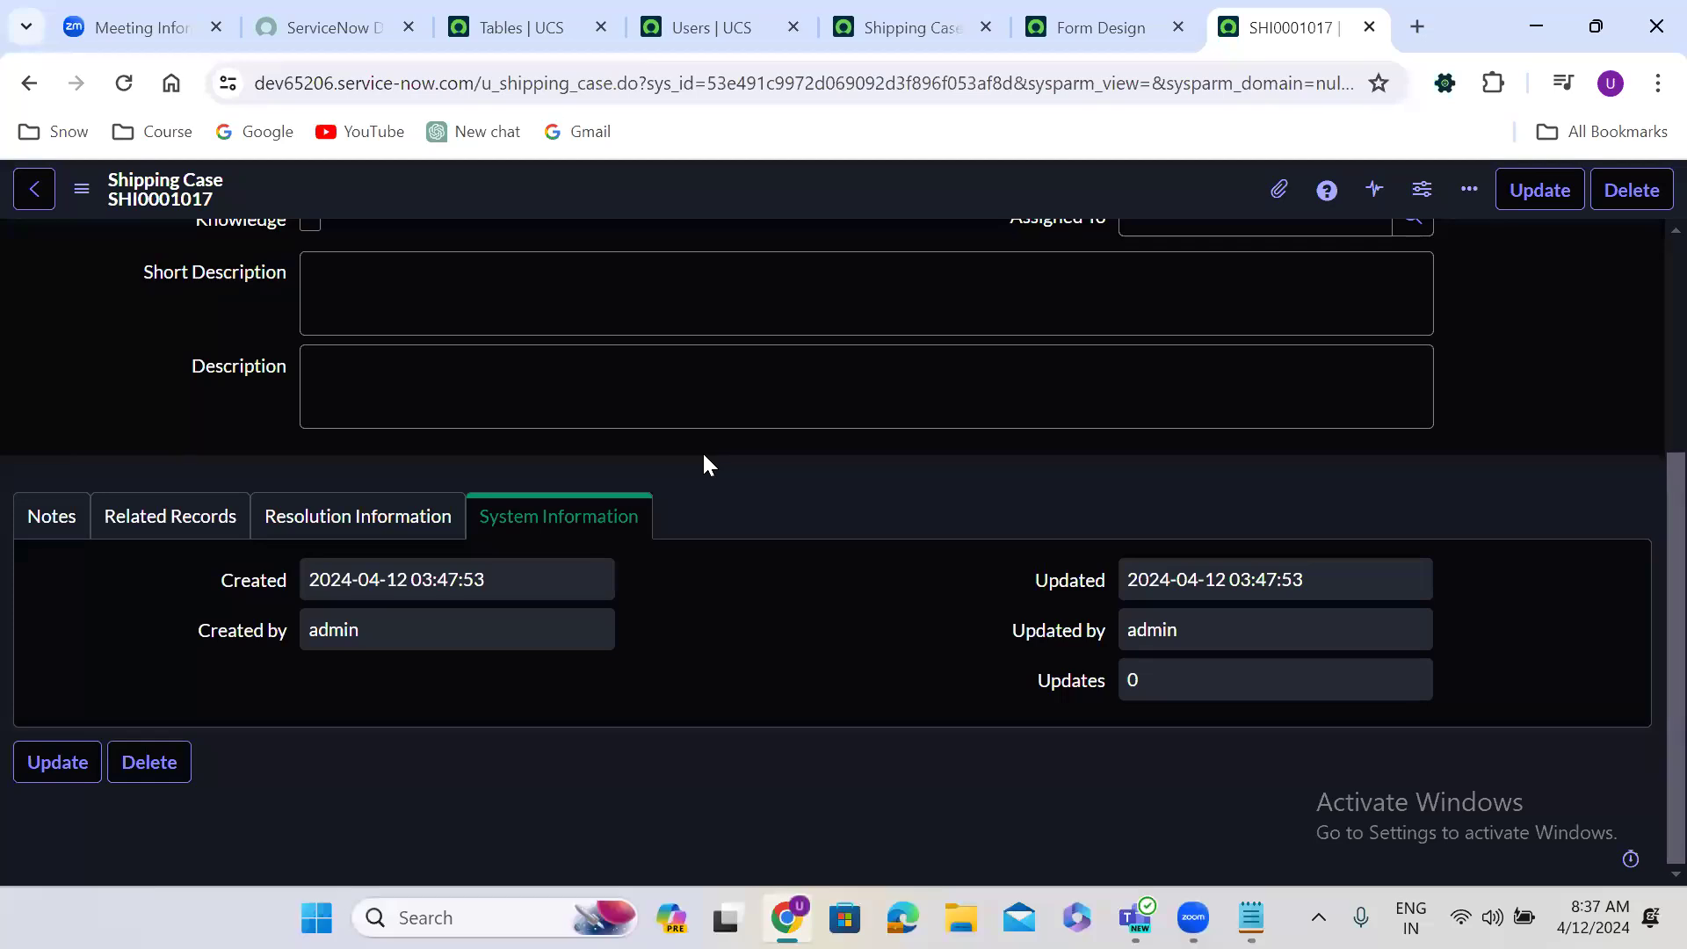
Open the form layout configuration of the Shipping Case table, dismiss the Form Builder suggestion and move Active below Knowledge in the selected fields.
{"action": "left_click", "coordinate": [905, 15]}
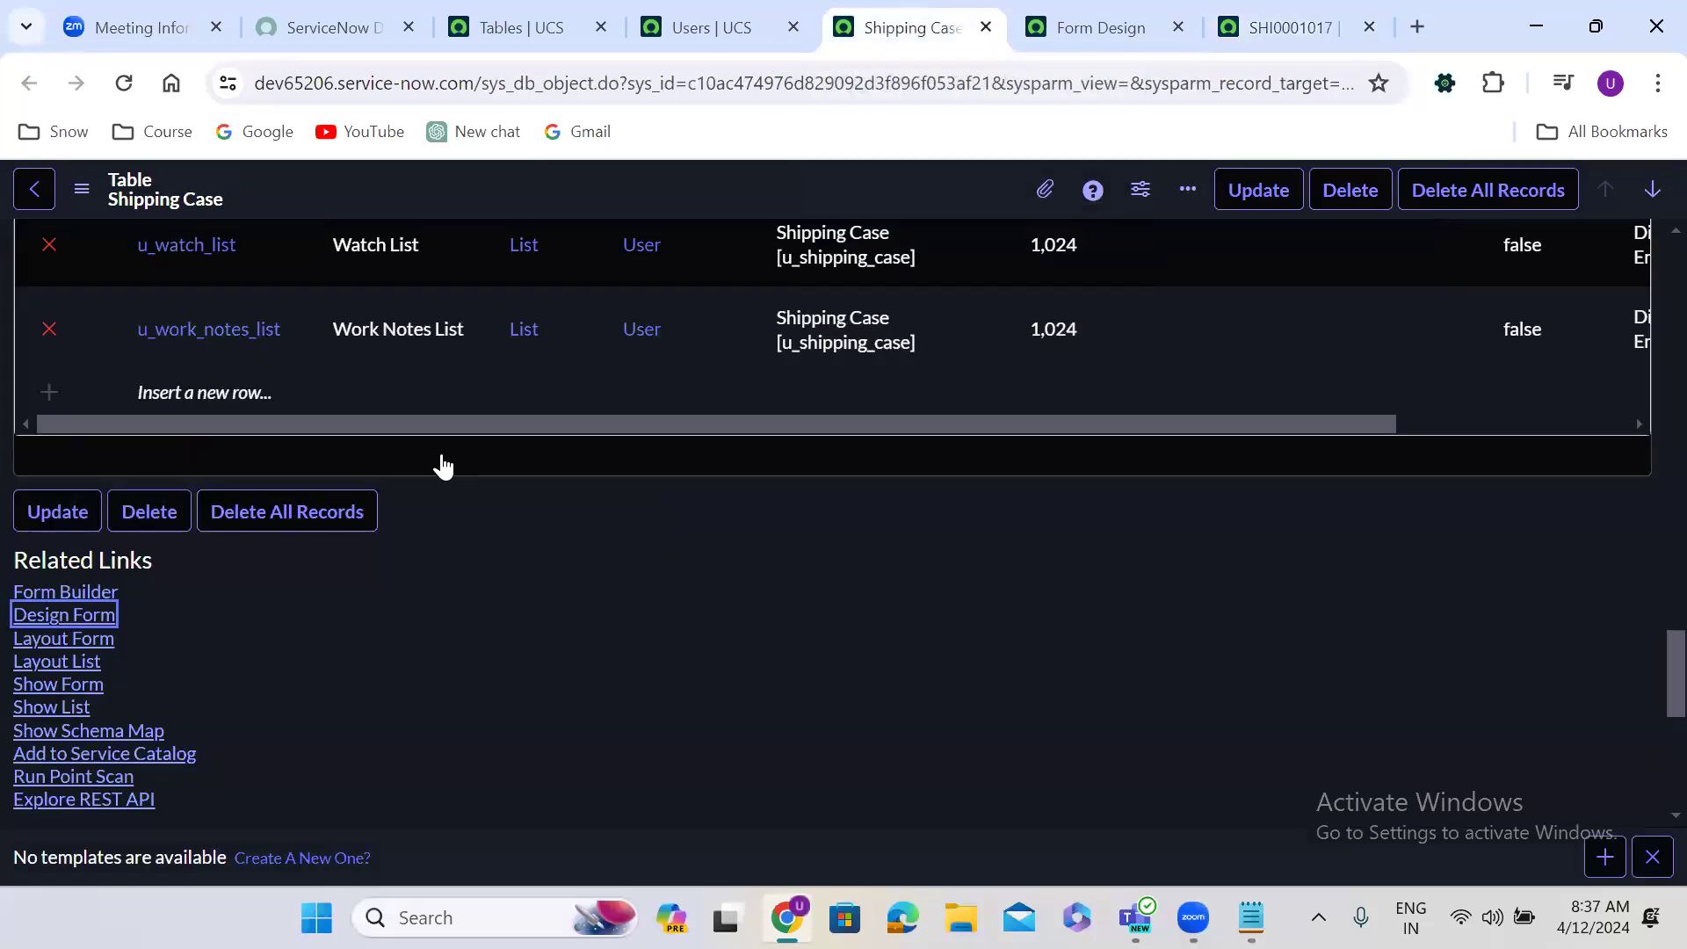
{"action": "left_click", "coordinate": [58, 650]}
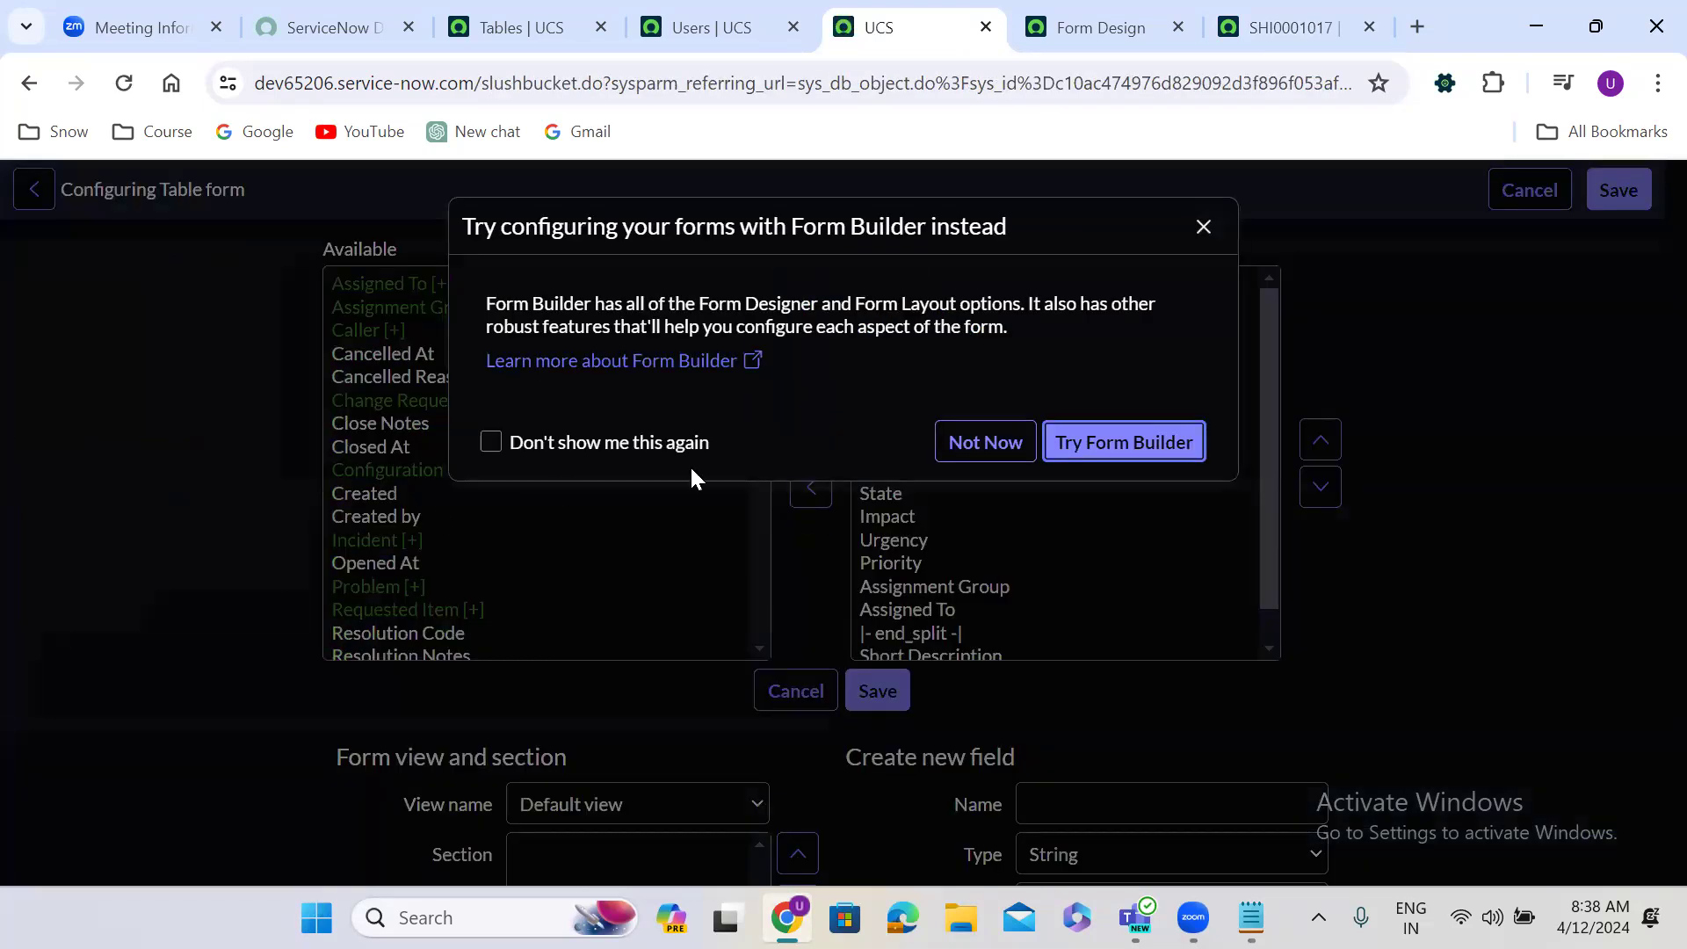
{"action": "left_click", "coordinate": [1201, 228]}
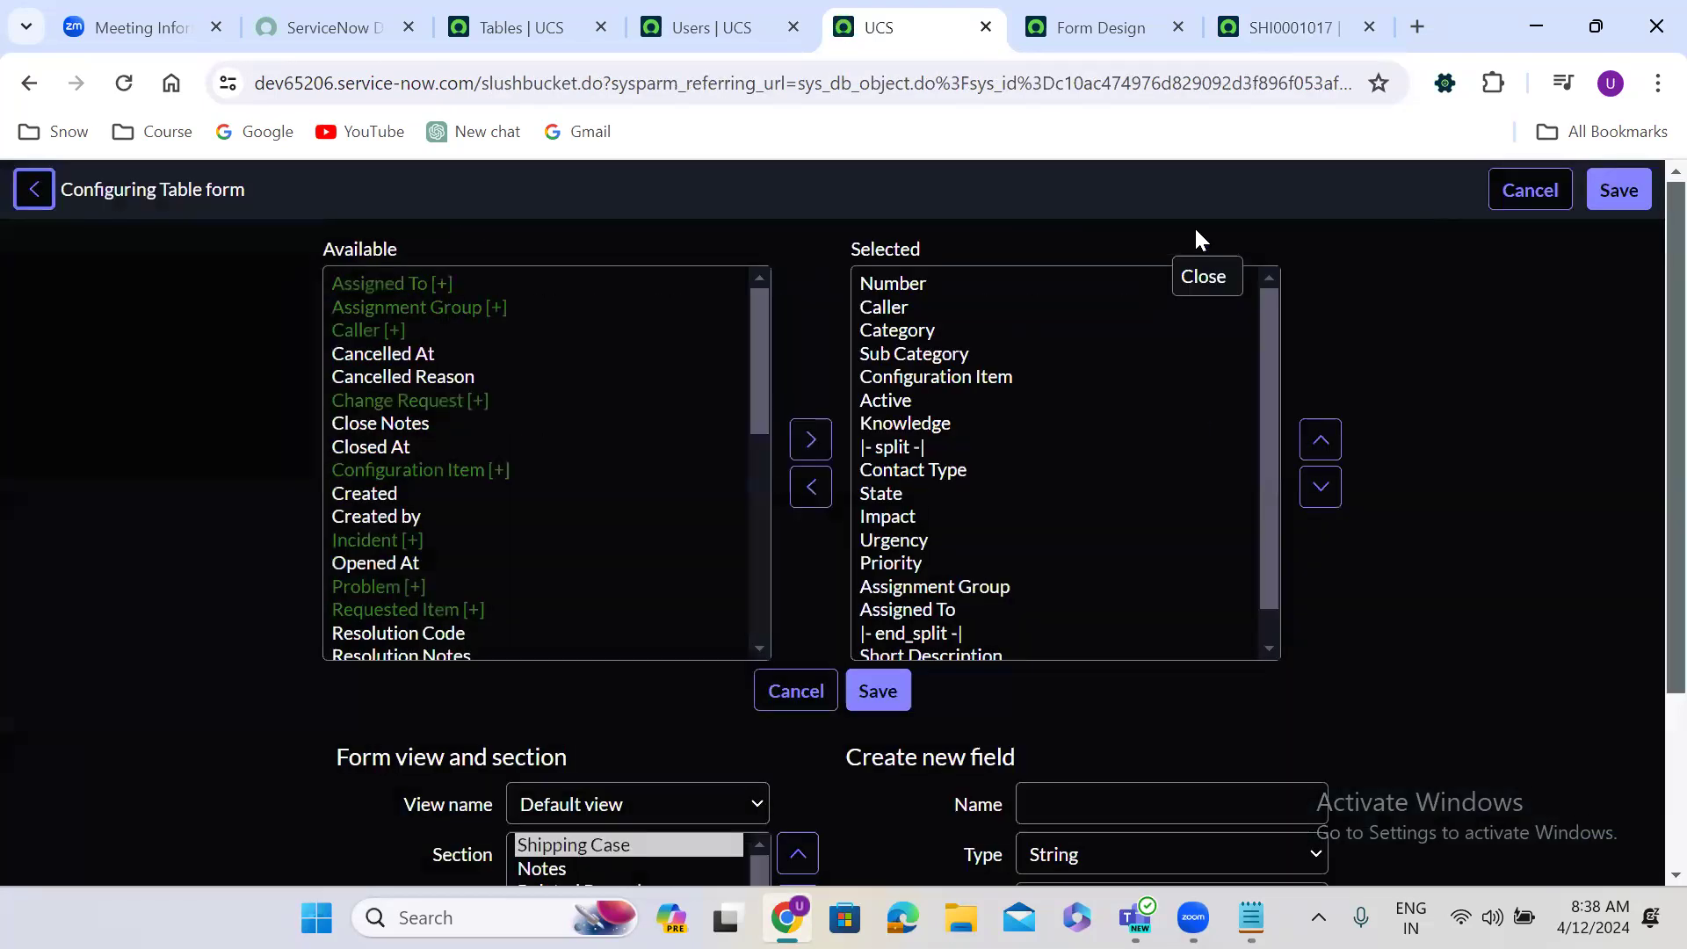
{"action": "left_click", "coordinate": [926, 406]}
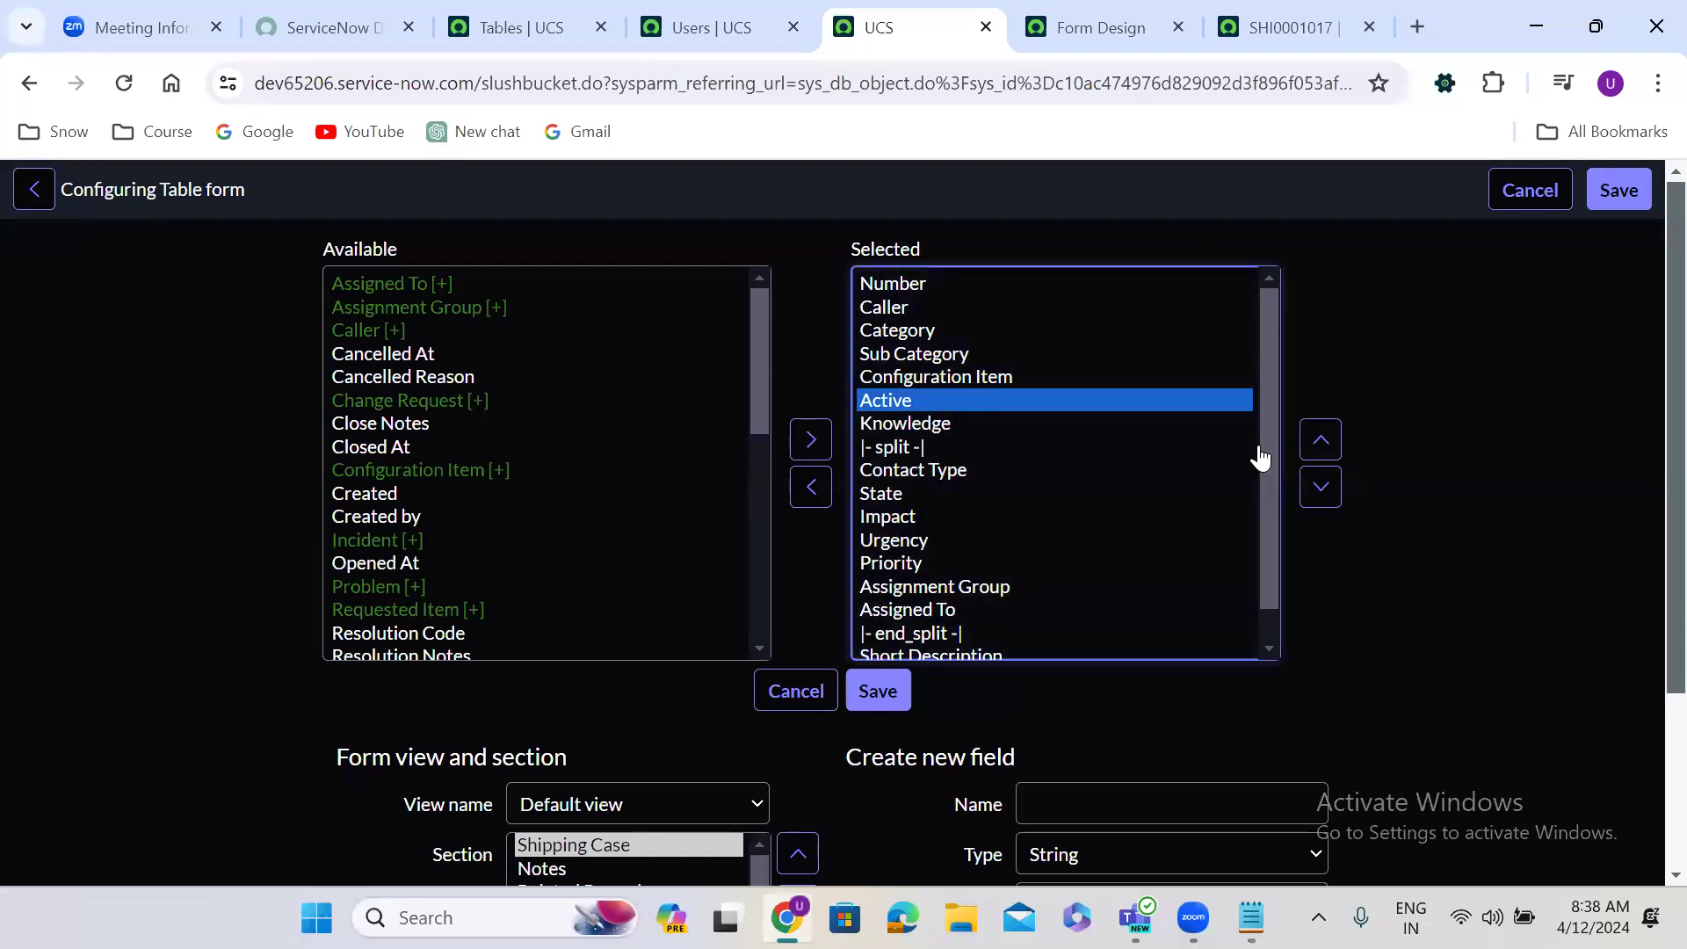
{"action": "left_click", "coordinate": [1326, 488]}
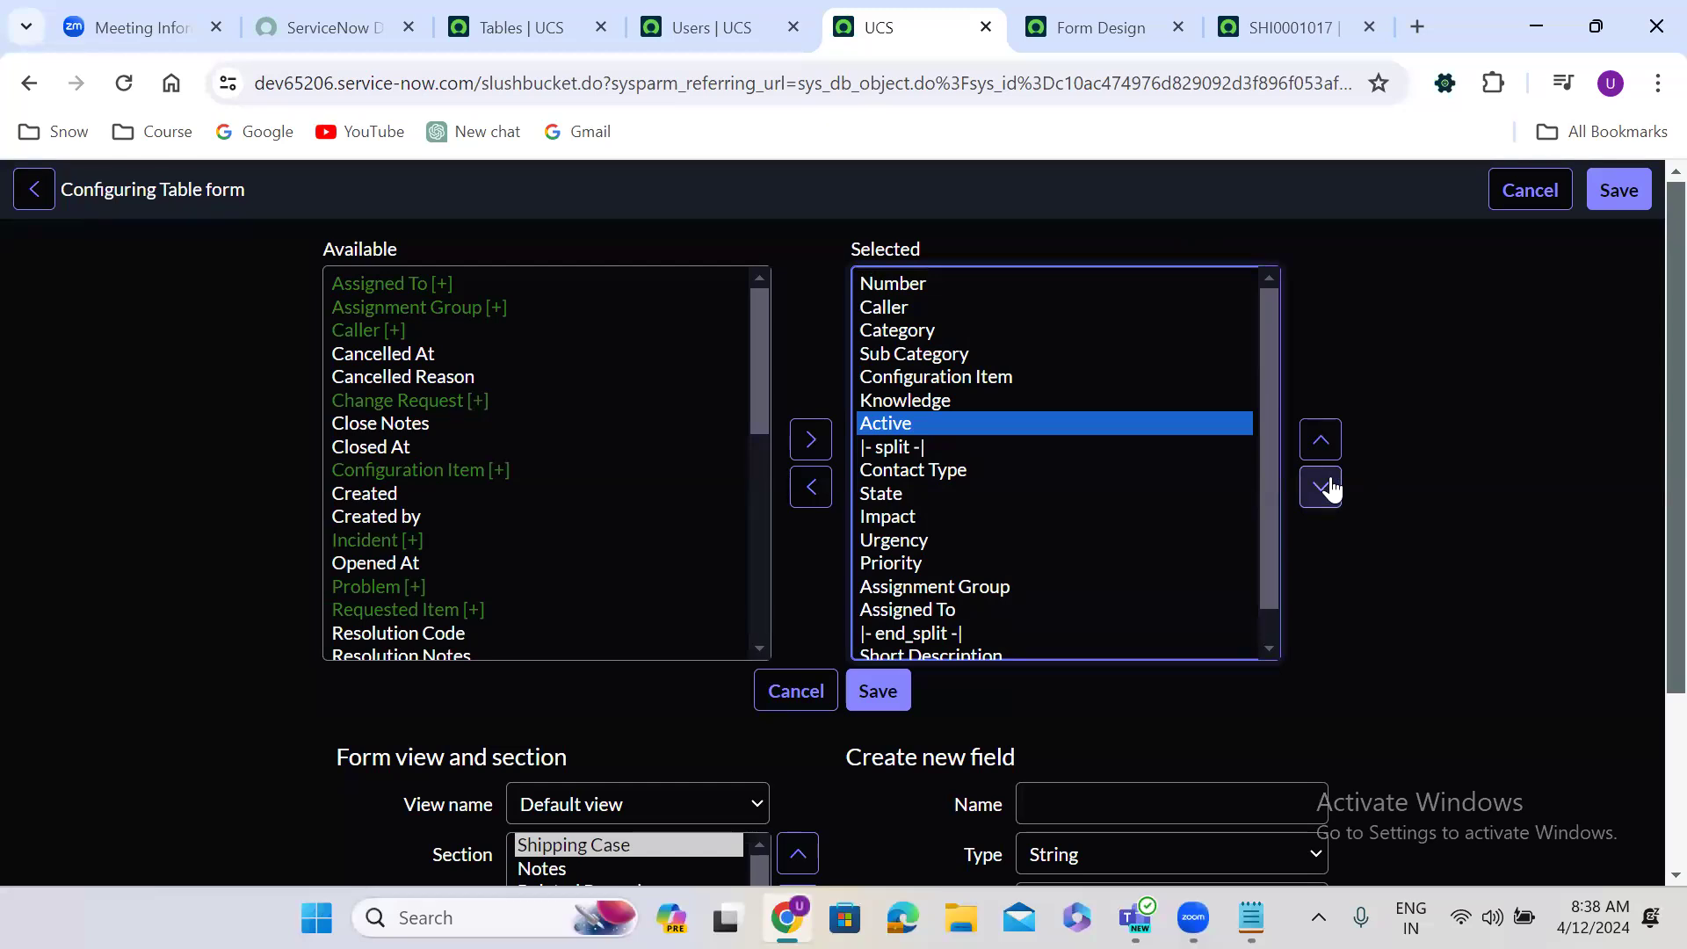
{"action": "left_click", "coordinate": [1373, 571]}
Choose to create a new view and a new section in the form layout, dismissing both dialogs without entering anything.
{"action": "scroll", "coordinate": [1373, 571], "scroll_direction": "down", "scroll_amount": 1}
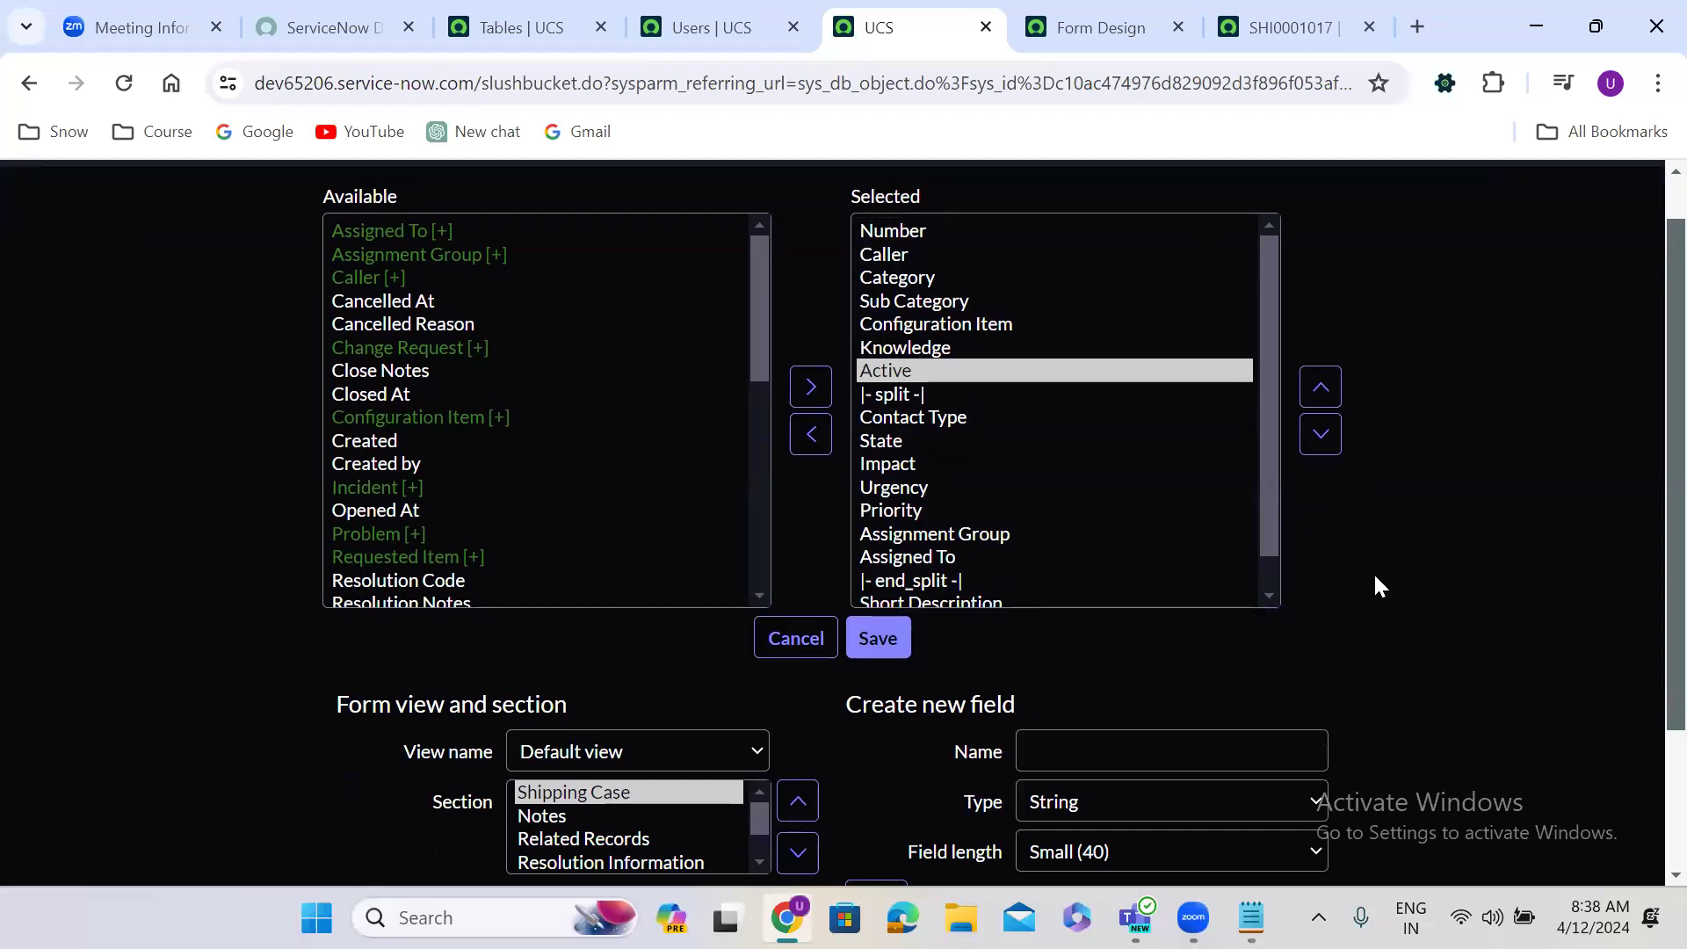
{"action": "scroll", "coordinate": [1376, 578], "scroll_direction": "down", "scroll_amount": 3}
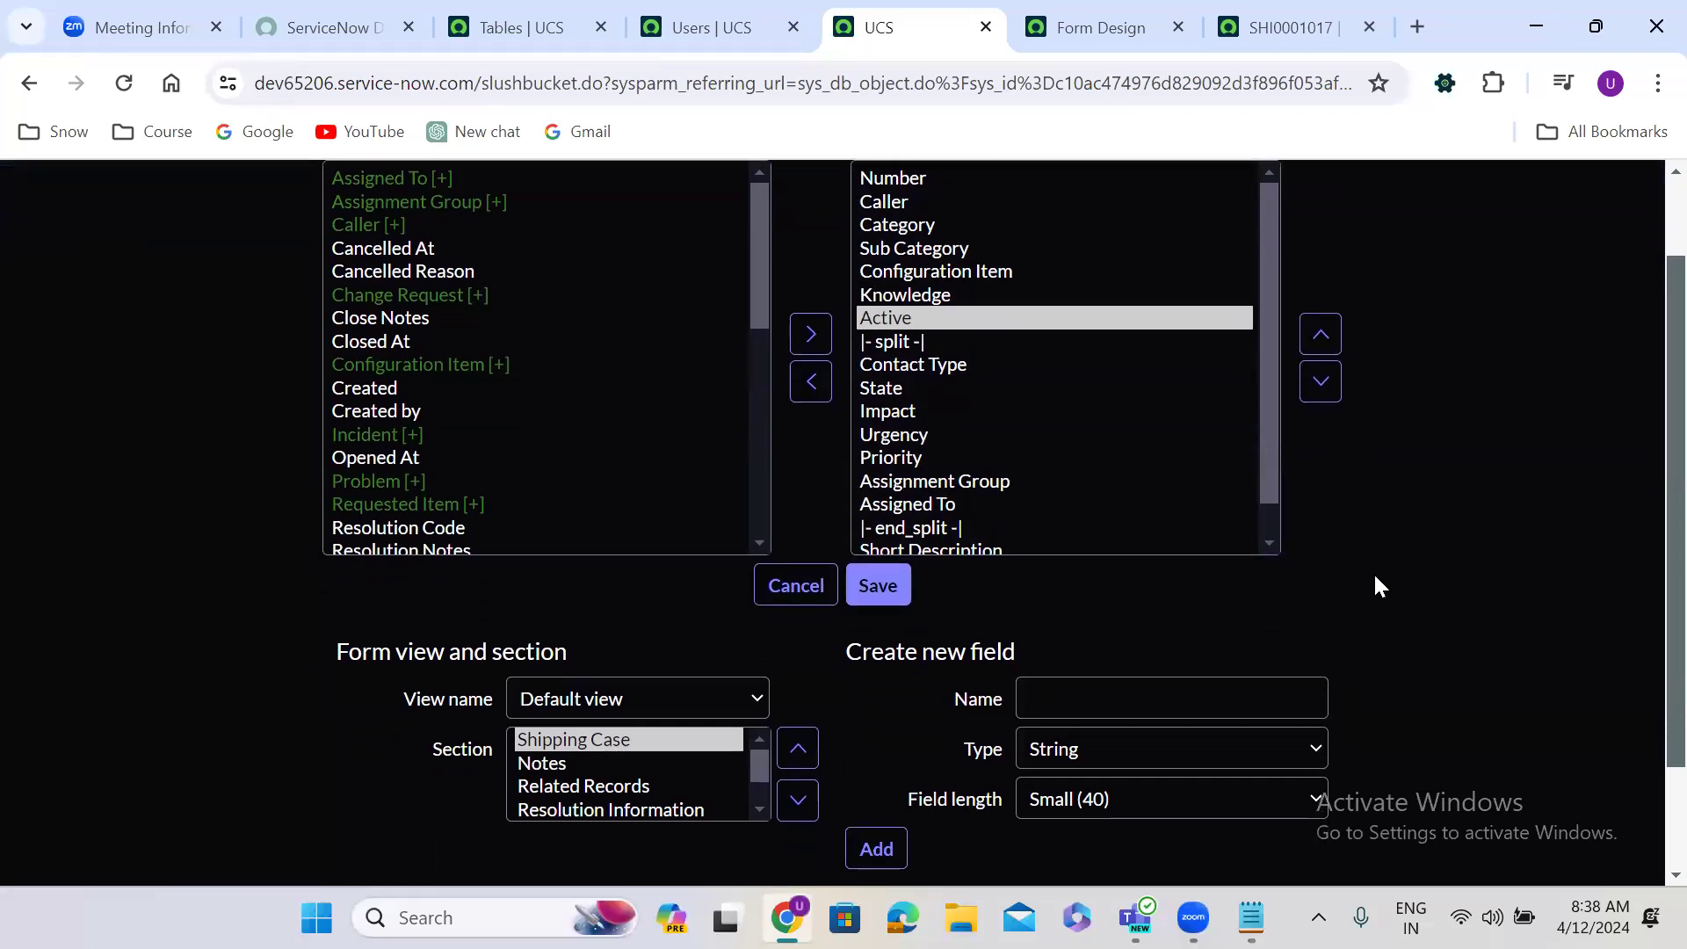
{"action": "left_click", "coordinate": [656, 595]}
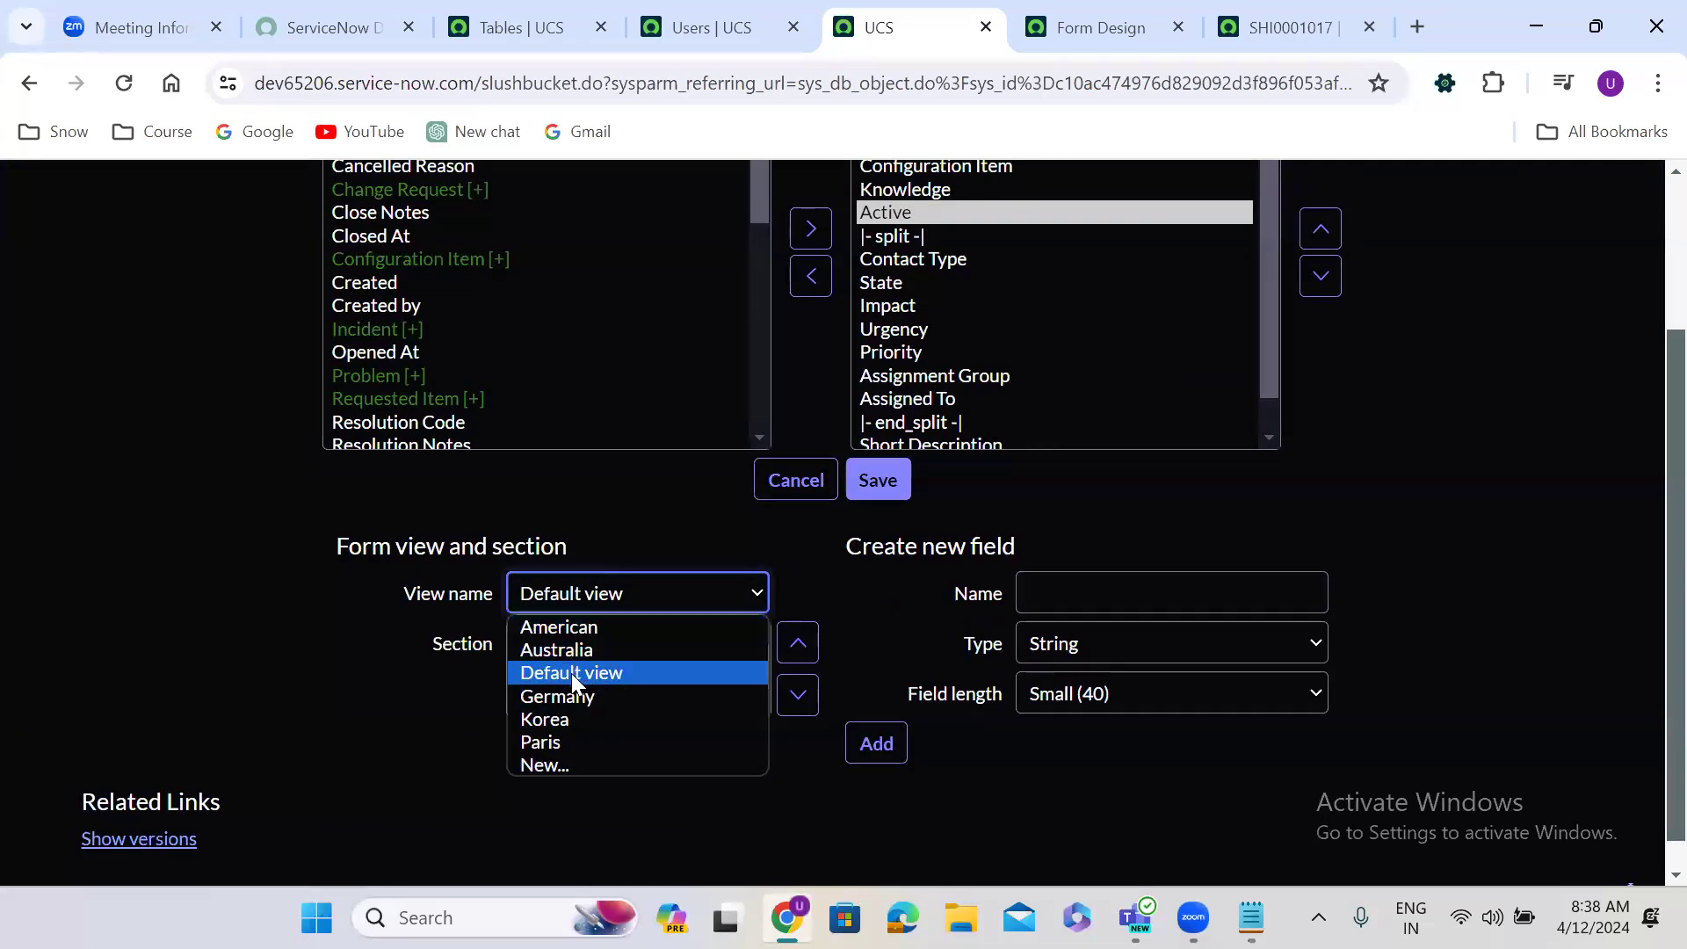
{"action": "left_click", "coordinate": [559, 762]}
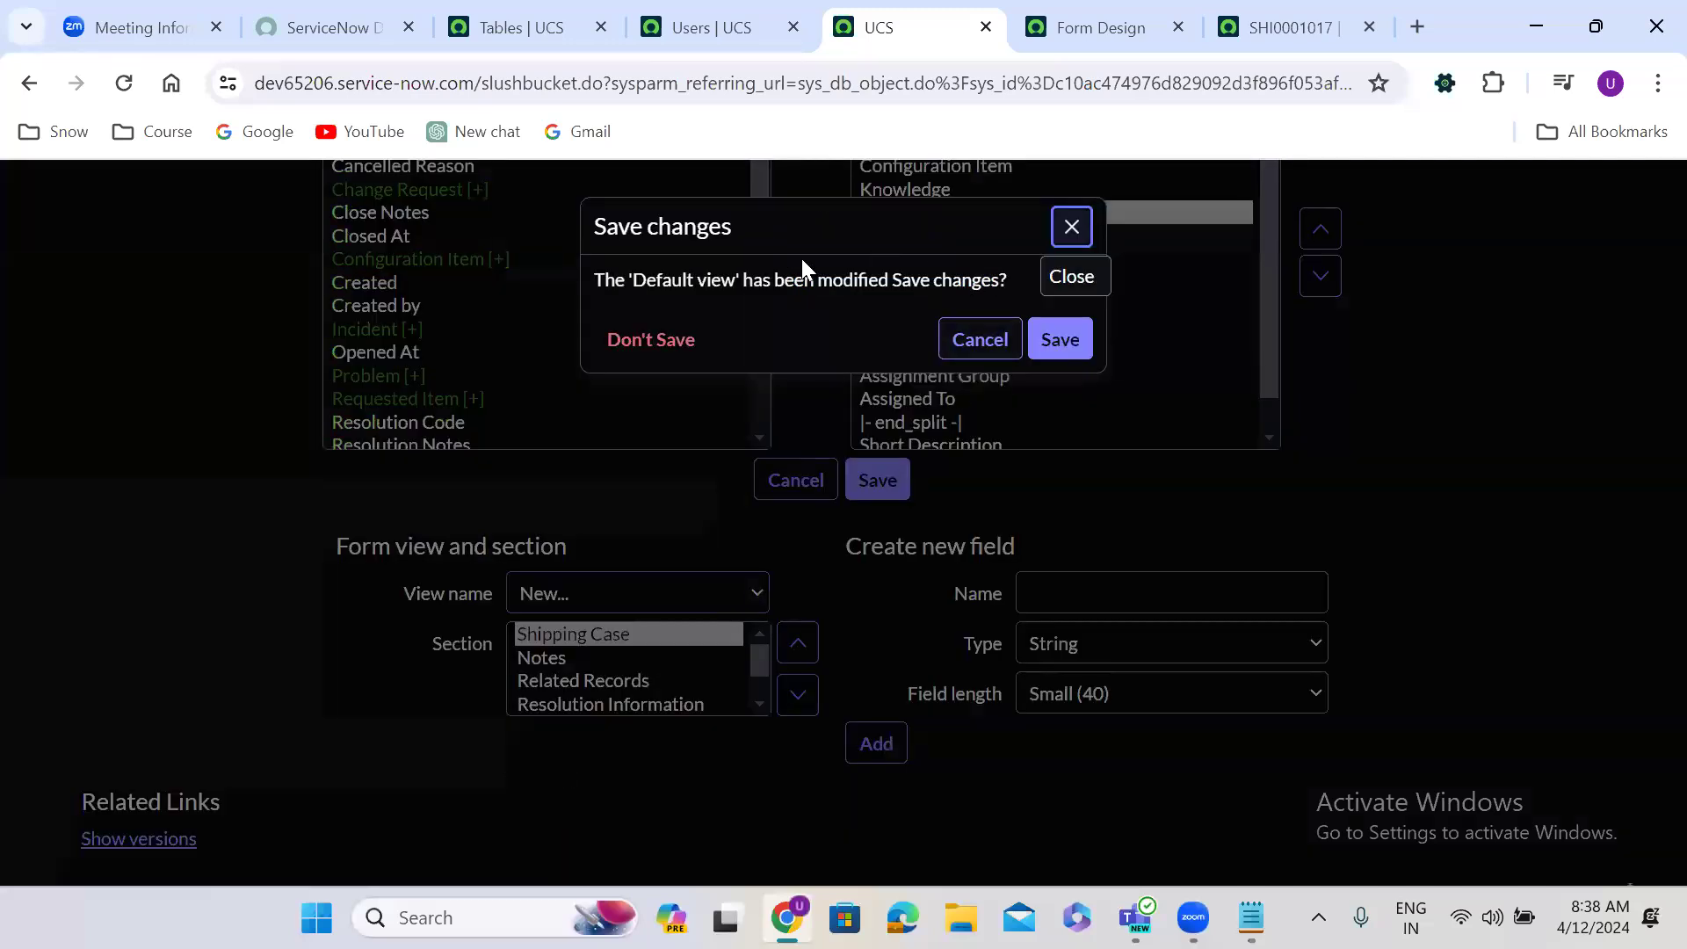
{"action": "left_click", "coordinate": [1070, 227]}
{"action": "left_click", "coordinate": [757, 694]}
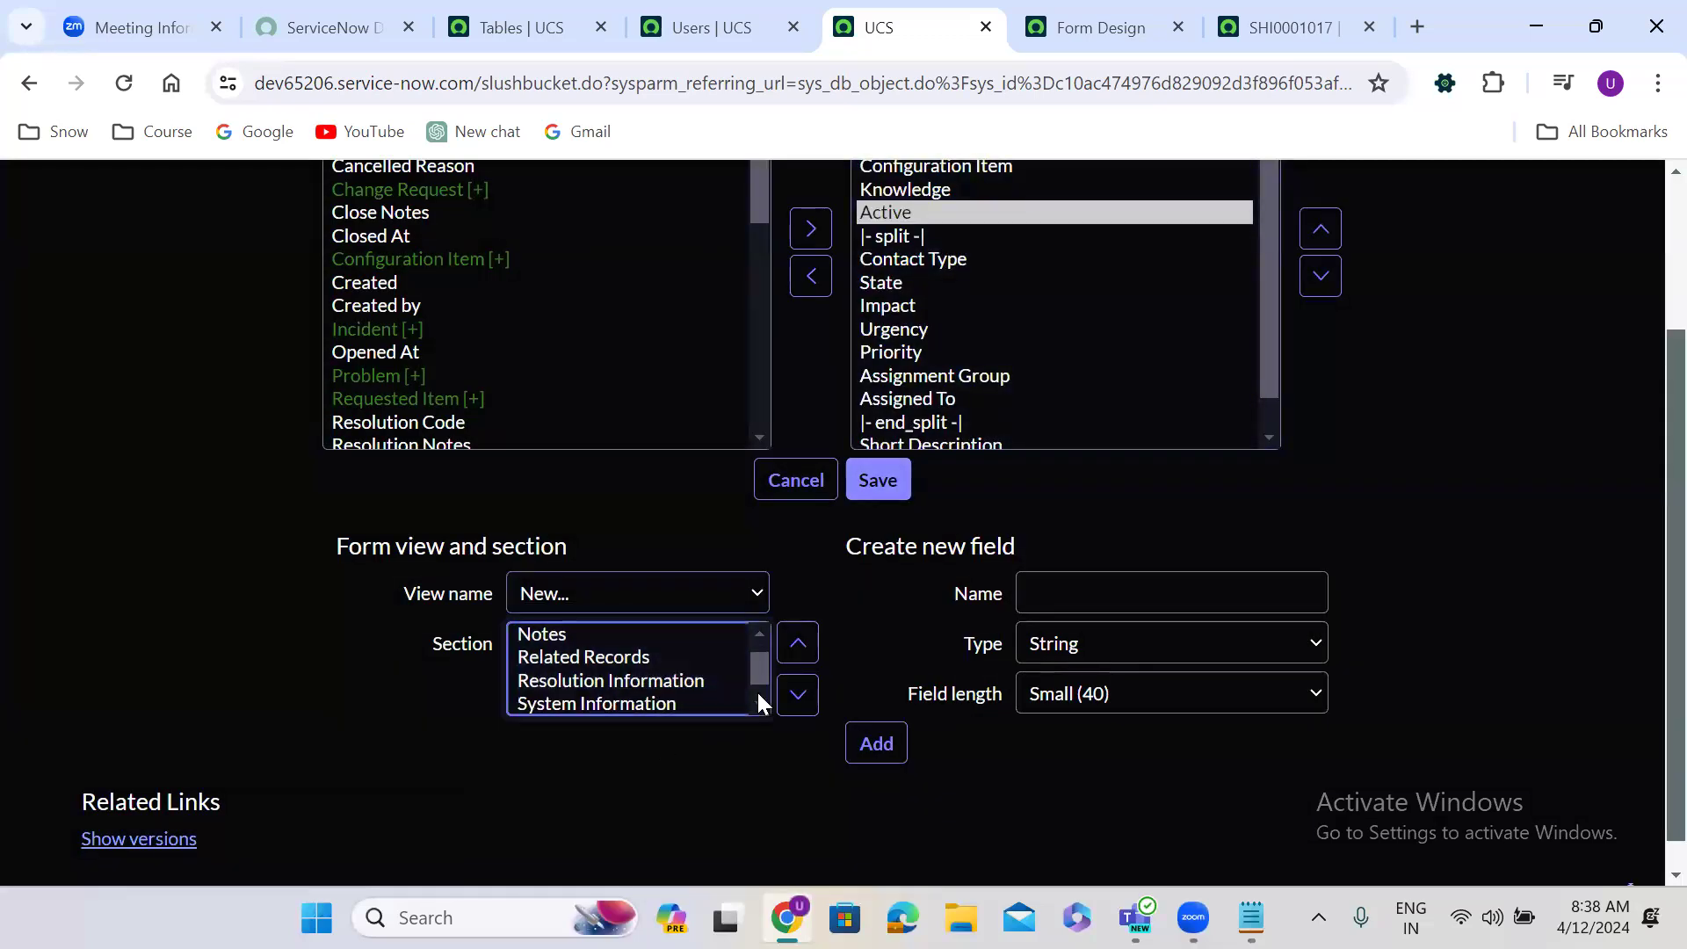
{"action": "left_click", "coordinate": [580, 704]}
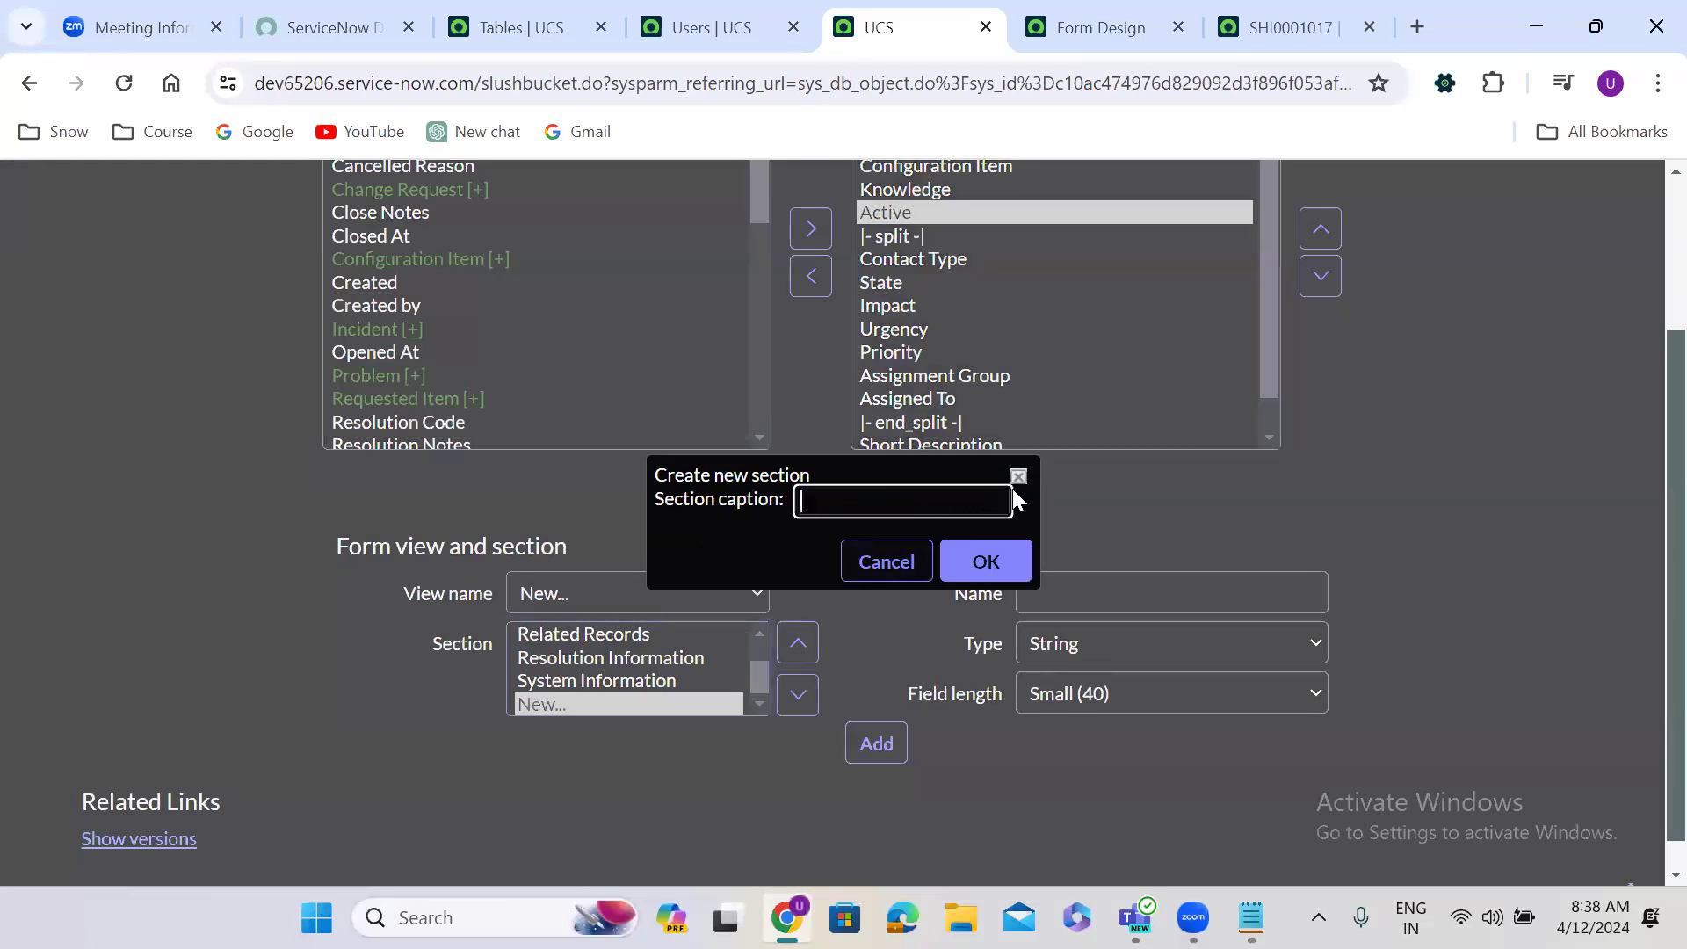
{"action": "left_click", "coordinate": [1016, 479]}
Examine the form layout's new-field settings, view choices and section list.
{"action": "left_click", "coordinate": [1120, 598]}
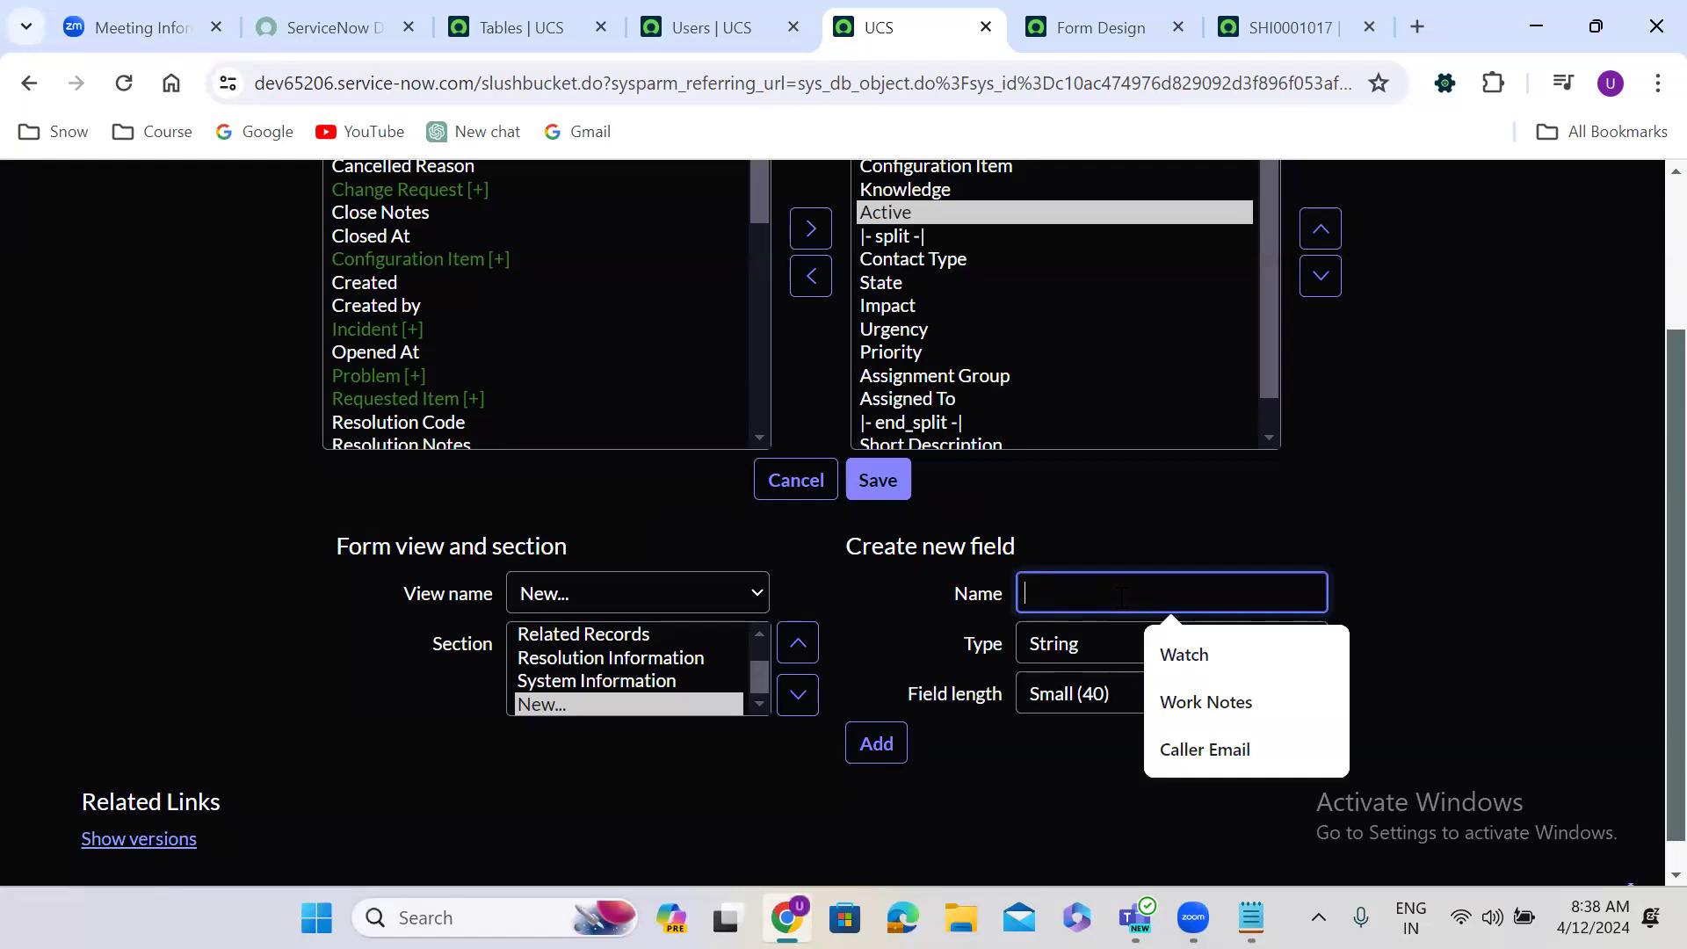
{"action": "left_click", "coordinate": [1378, 474]}
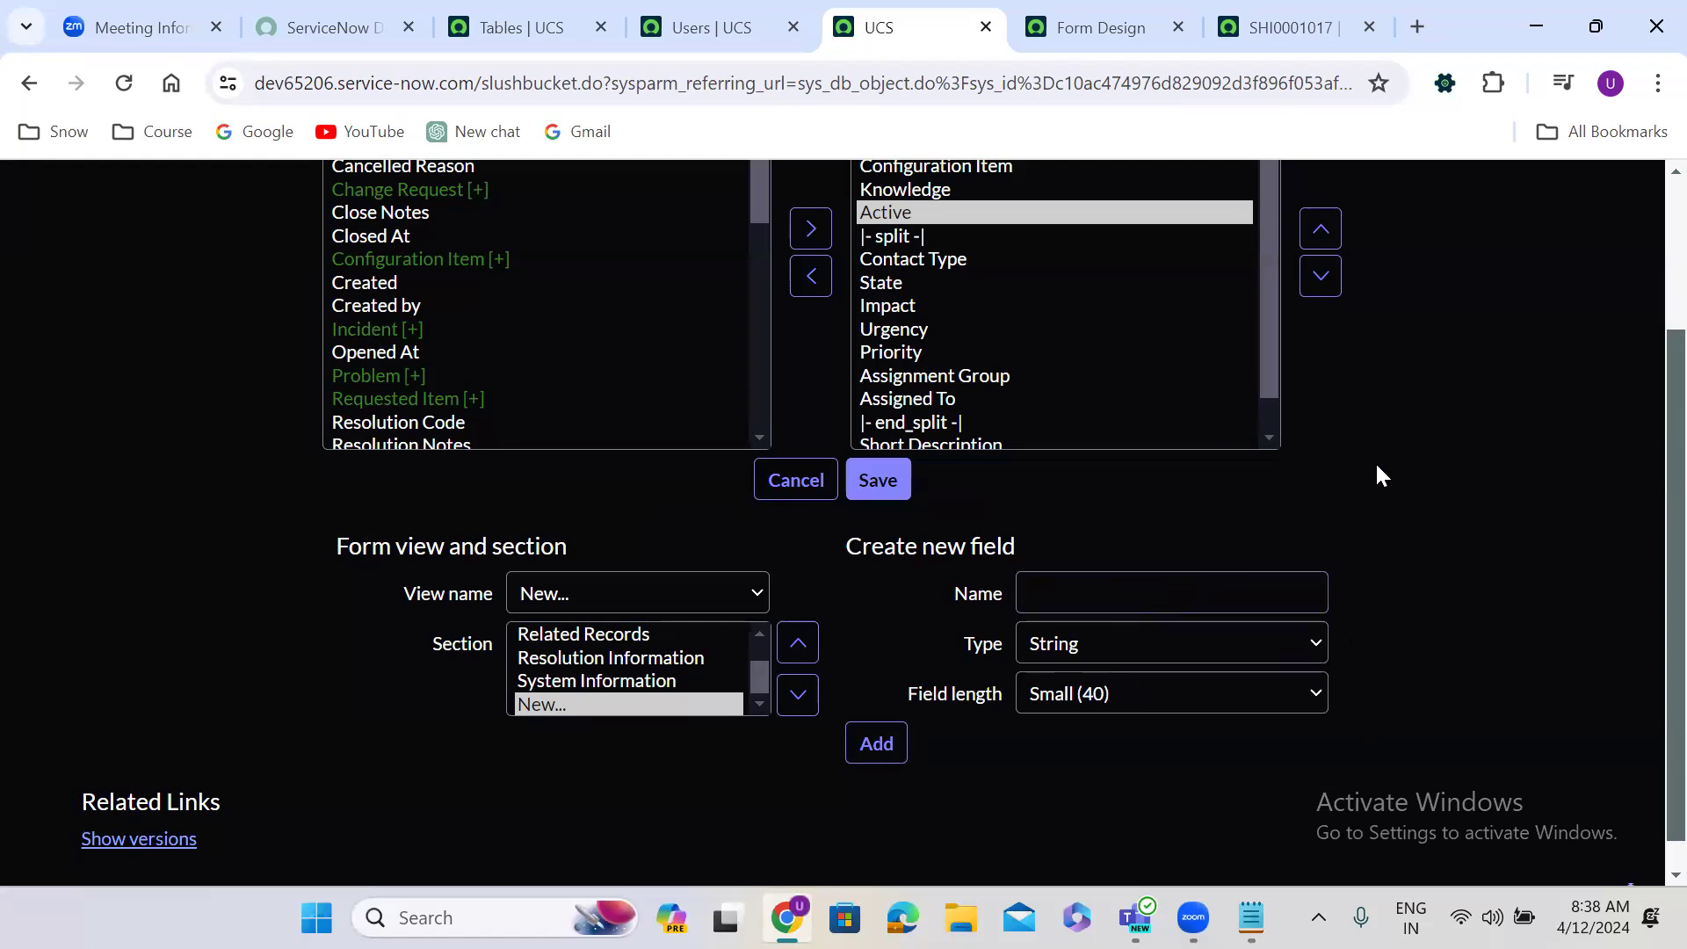
{"action": "scroll", "coordinate": [1376, 467], "scroll_direction": "up", "scroll_amount": 2}
{"action": "scroll", "coordinate": [1376, 467], "scroll_direction": "down", "scroll_amount": 2}
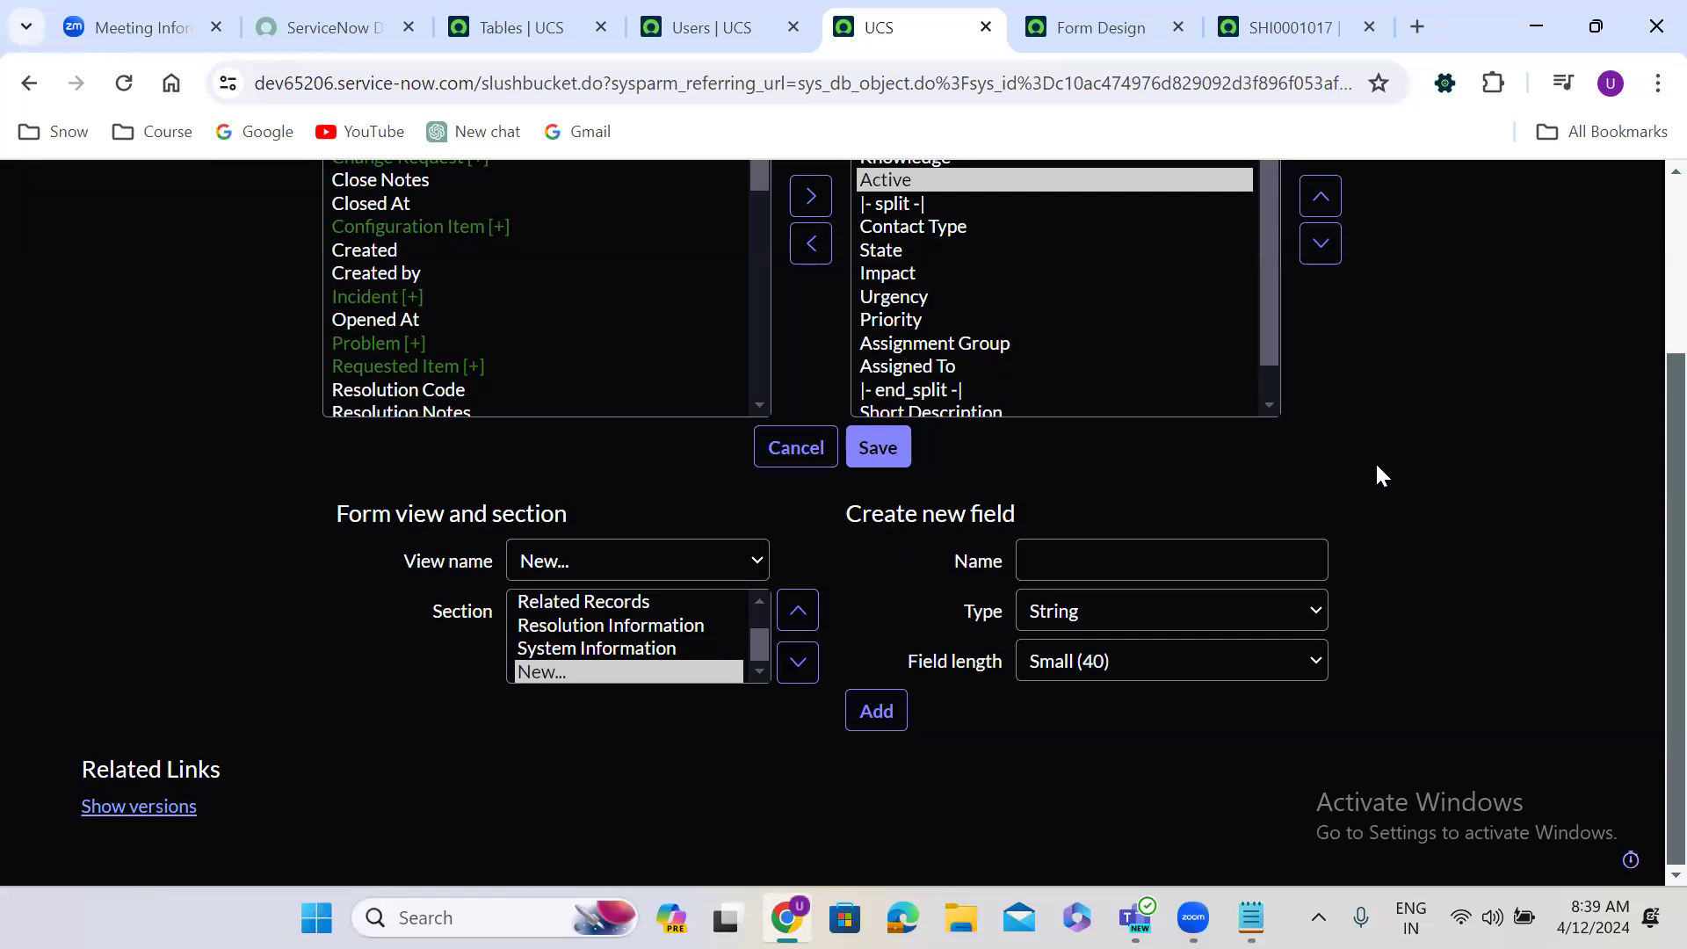
{"action": "scroll", "coordinate": [1377, 468], "scroll_direction": "up", "scroll_amount": 1}
{"action": "left_click", "coordinate": [1087, 665]}
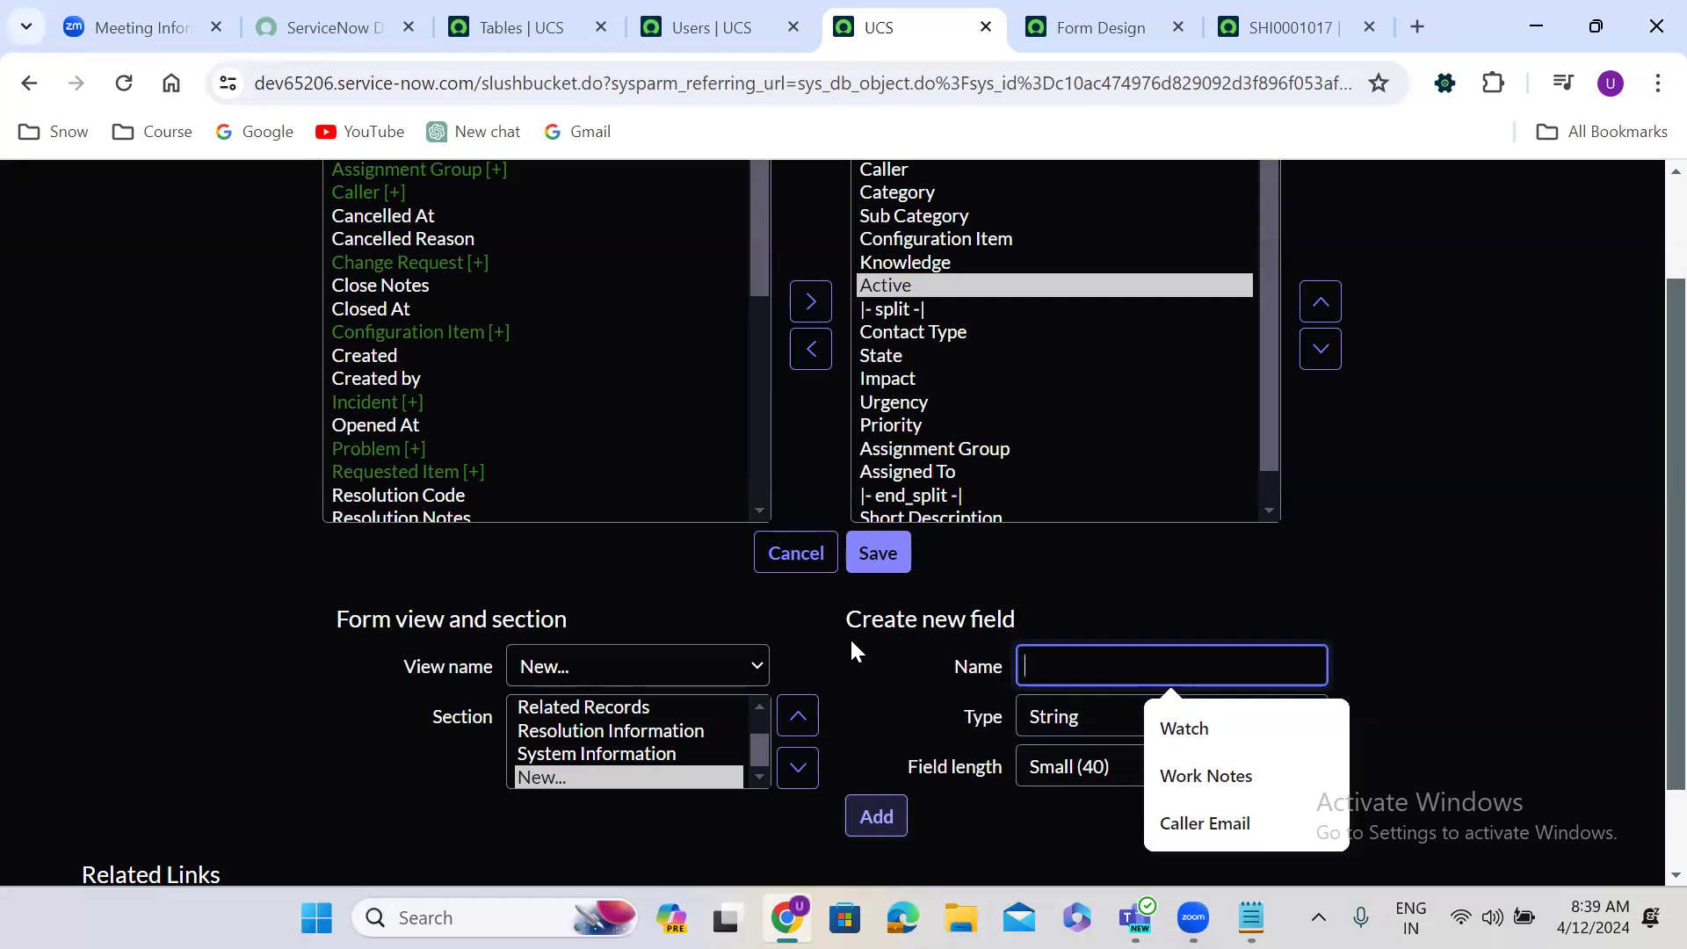
{"action": "left_click", "coordinate": [1403, 333]}
{"action": "scroll", "coordinate": [1401, 329], "scroll_direction": "up", "scroll_amount": 2}
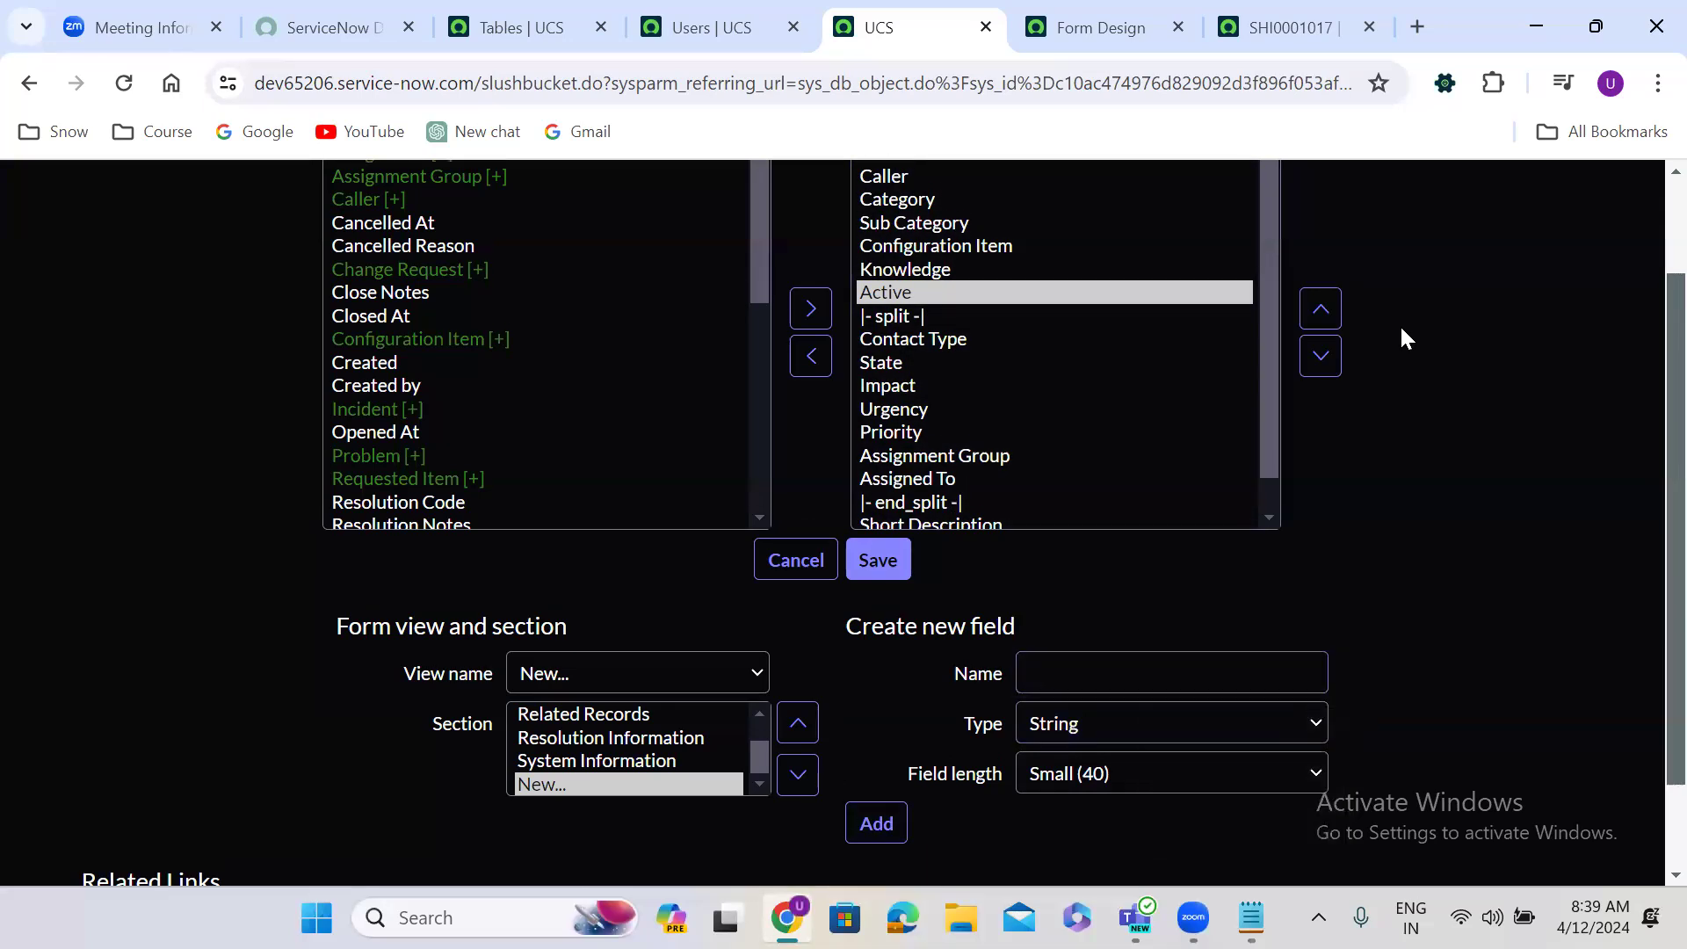
{"action": "scroll", "coordinate": [1402, 338], "scroll_direction": "down", "scroll_amount": 1}
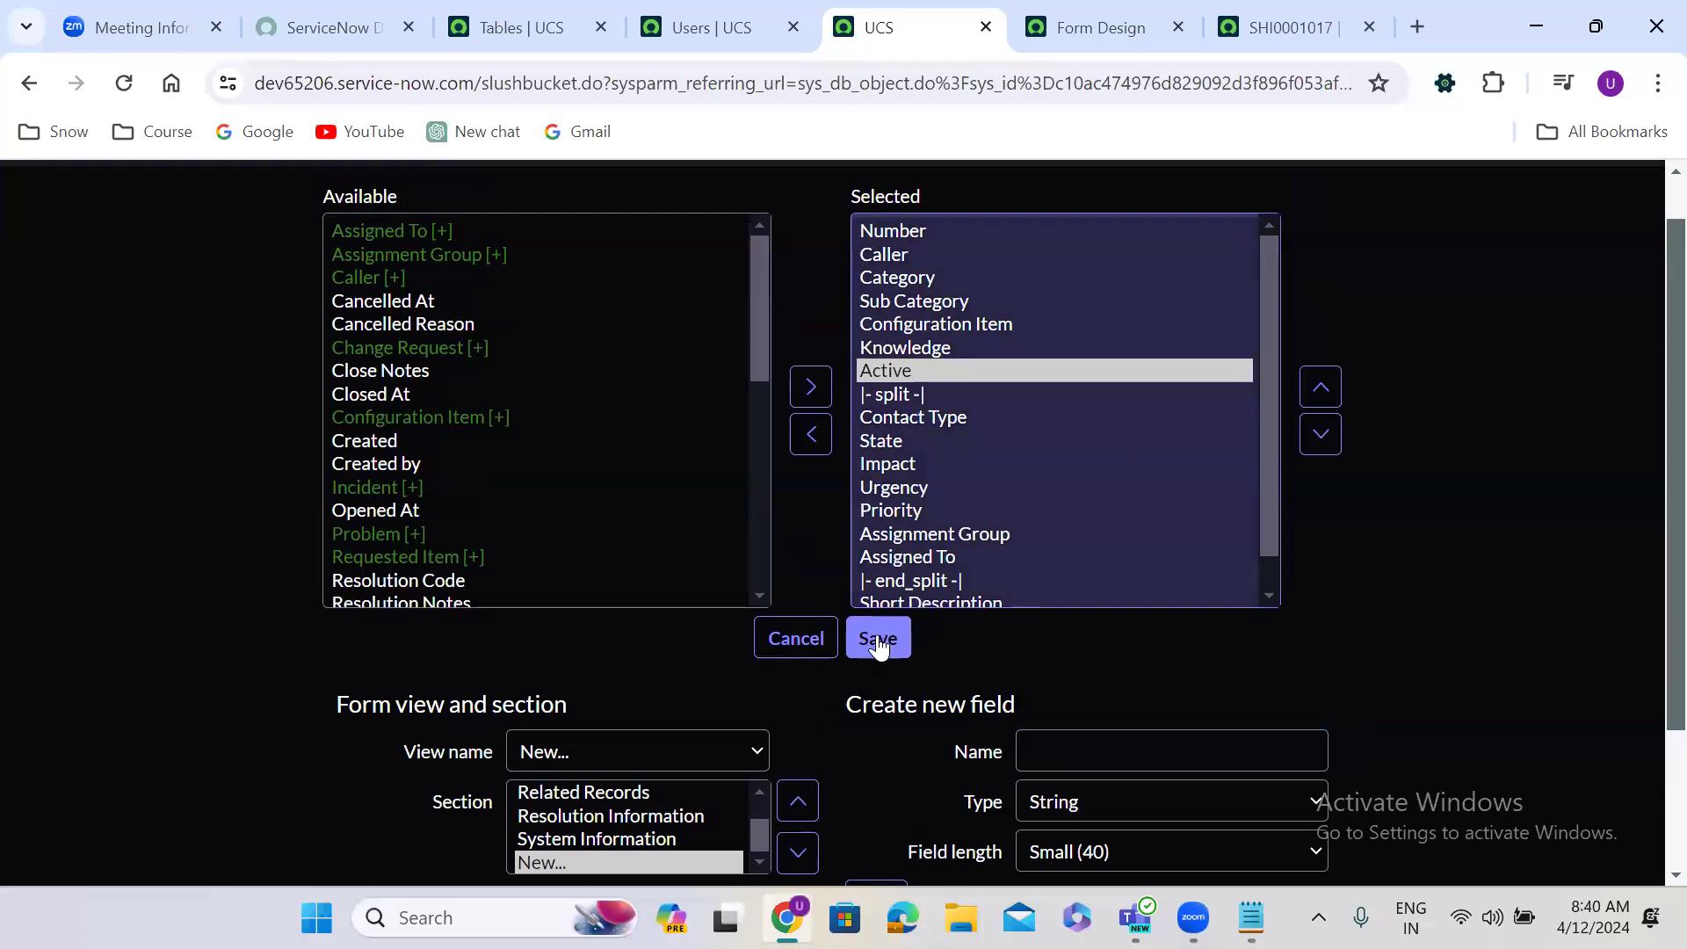
{"action": "left_click", "coordinate": [644, 748]}
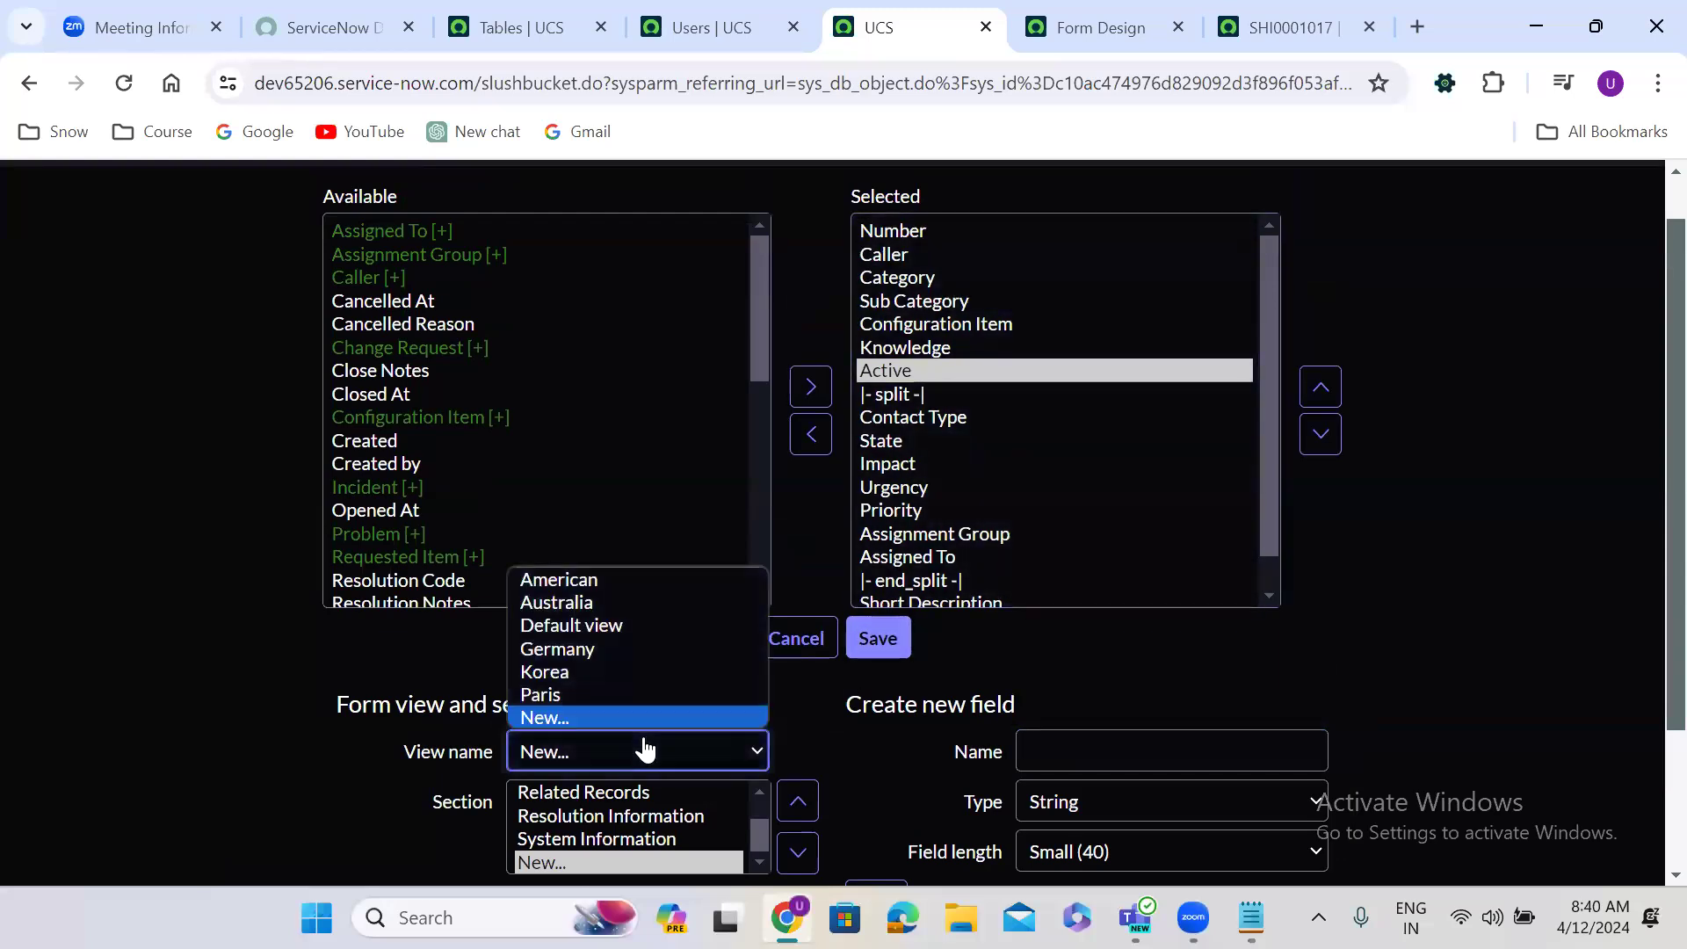
{"action": "left_click", "coordinate": [800, 717]}
{"action": "scroll", "coordinate": [800, 717], "scroll_direction": "down", "scroll_amount": 2}
{"action": "scroll", "coordinate": [799, 717], "scroll_direction": "down", "scroll_amount": 1}
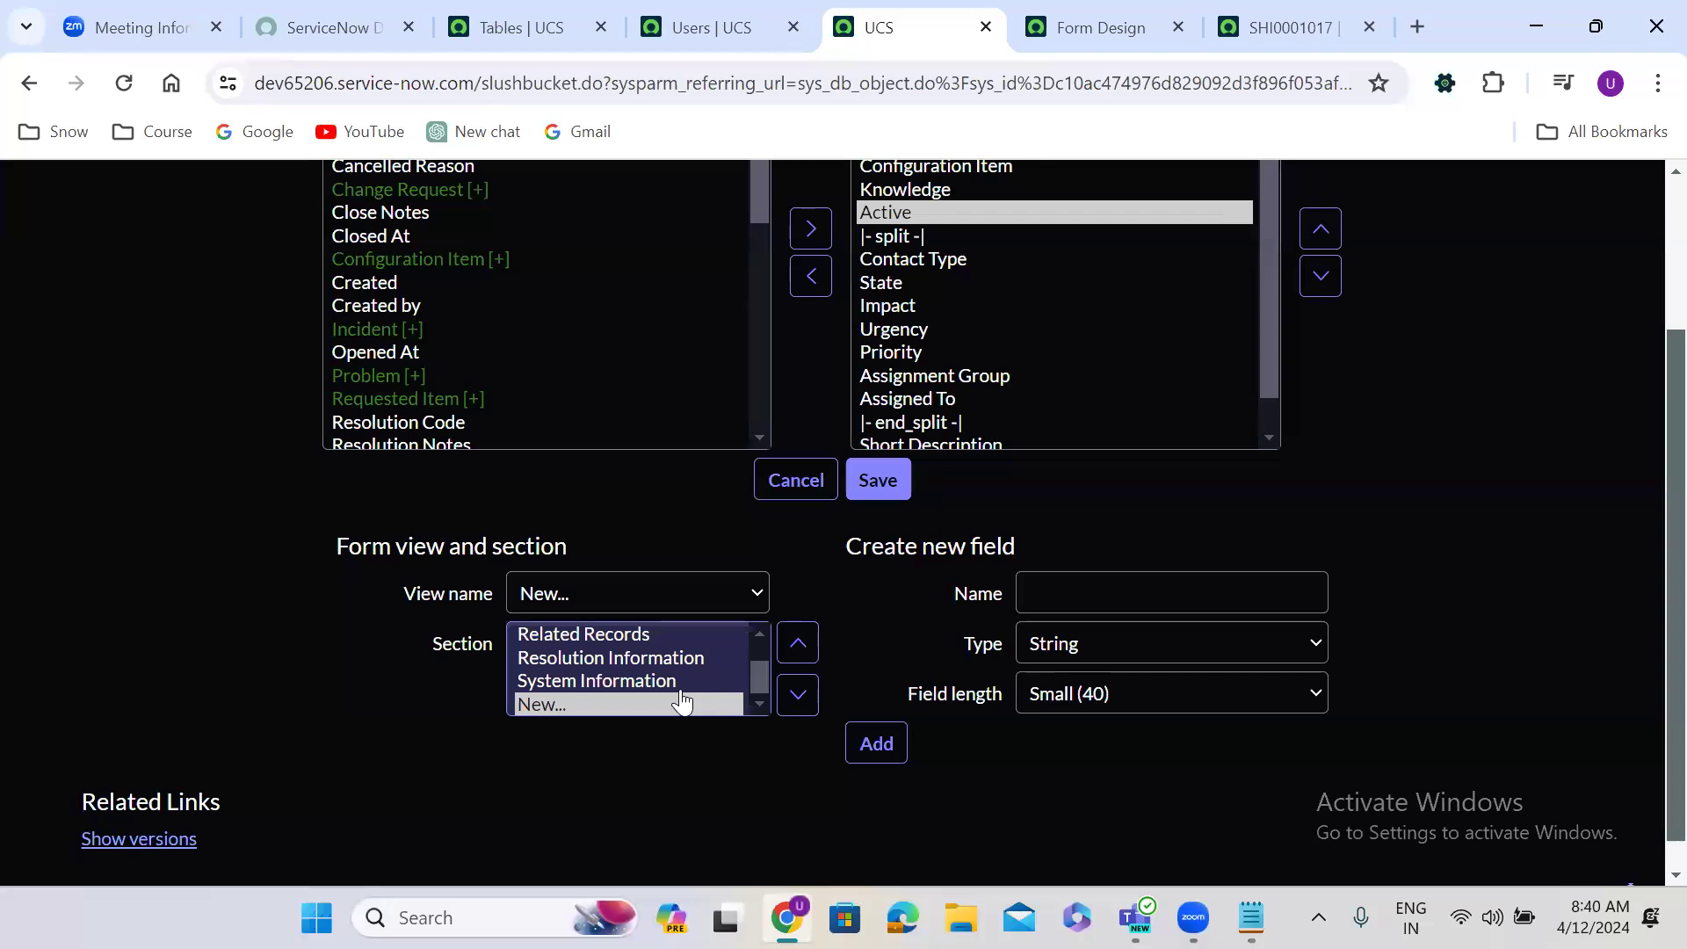
{"action": "left_click", "coordinate": [1113, 591]}
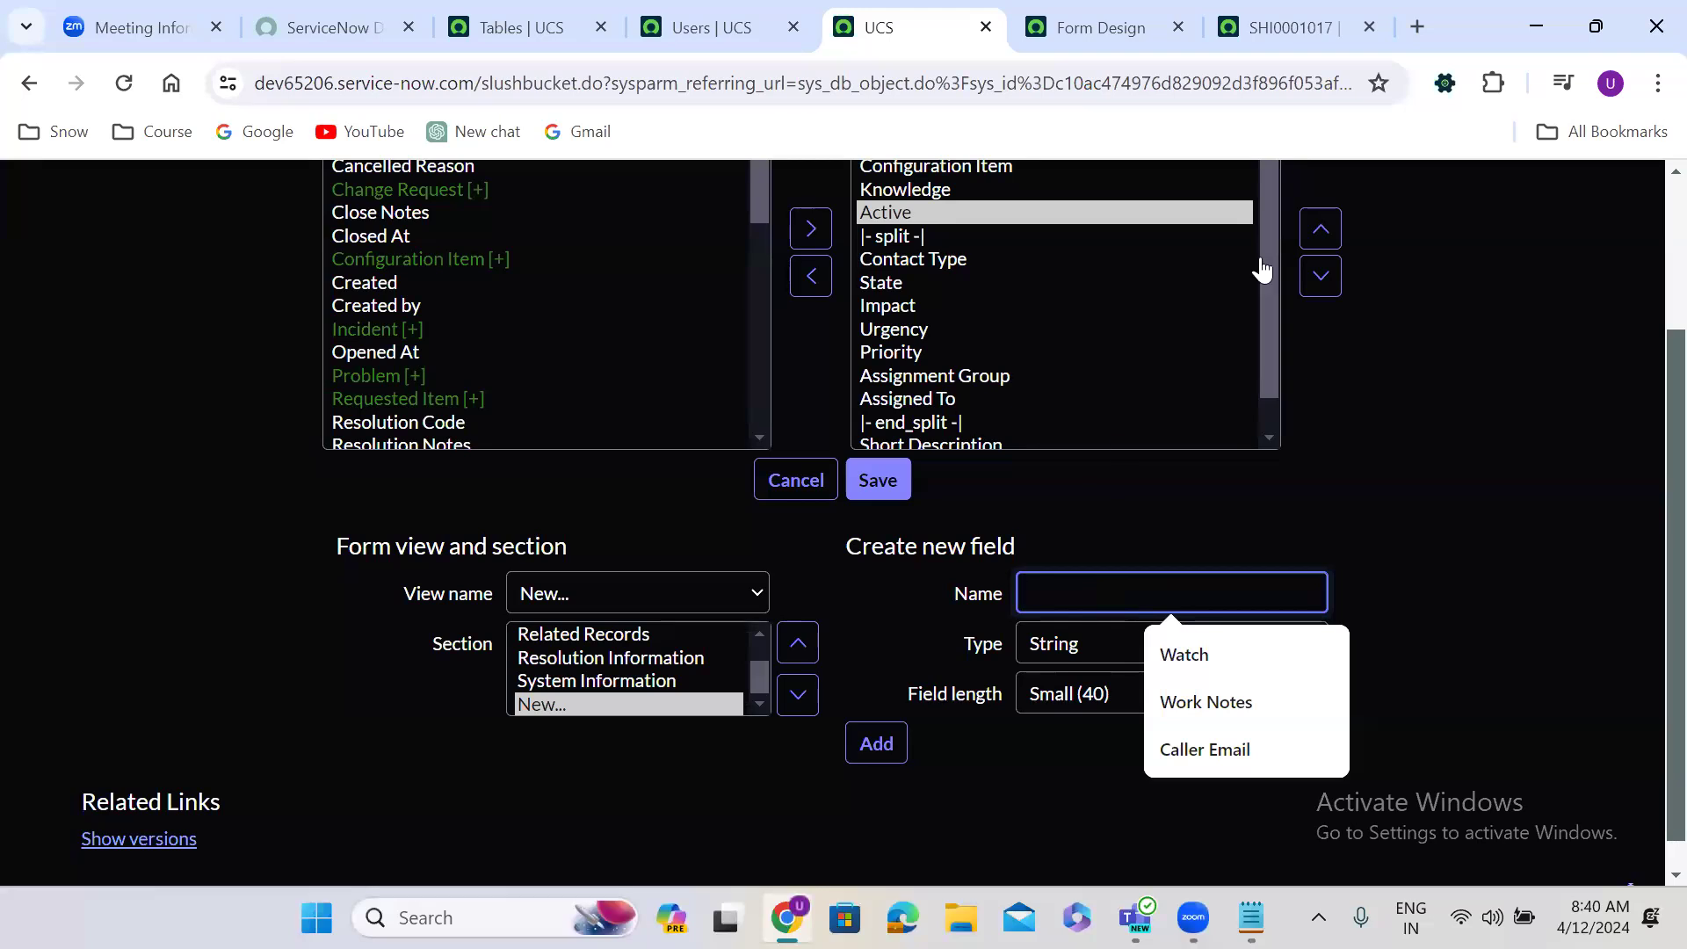
Check the open Shipping Case record and the Form Design page, and cancel the table's form layout configuration.
{"action": "left_click", "coordinate": [1310, 17]}
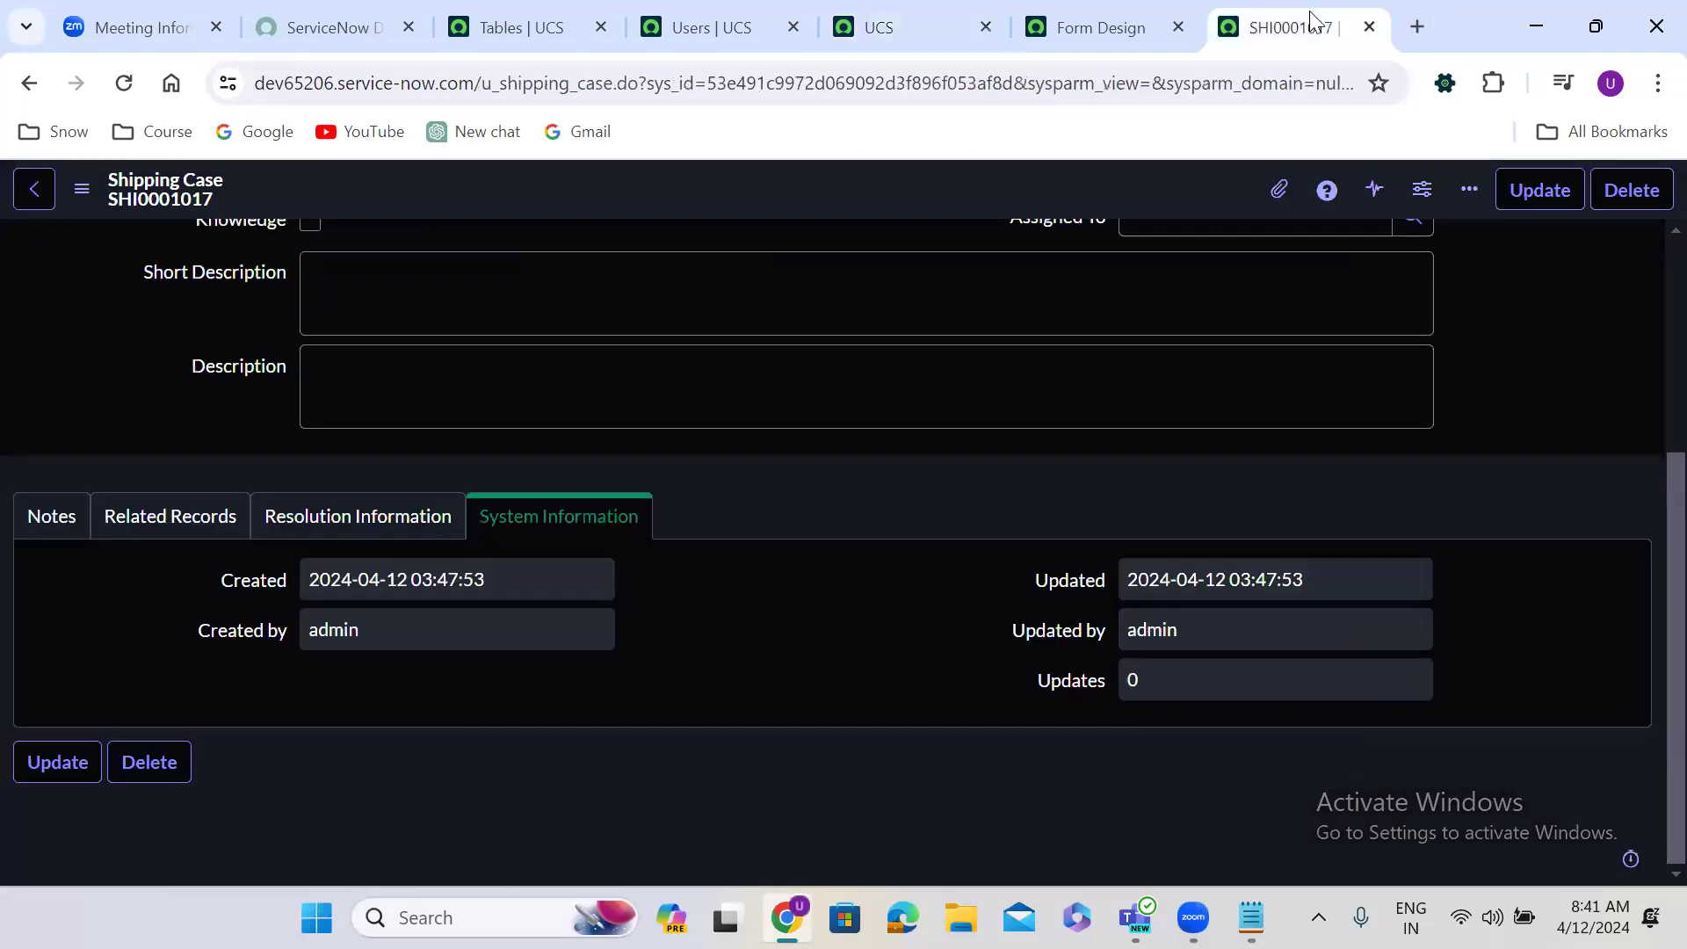
{"action": "scroll", "coordinate": [1643, 243], "scroll_direction": "up", "scroll_amount": 4}
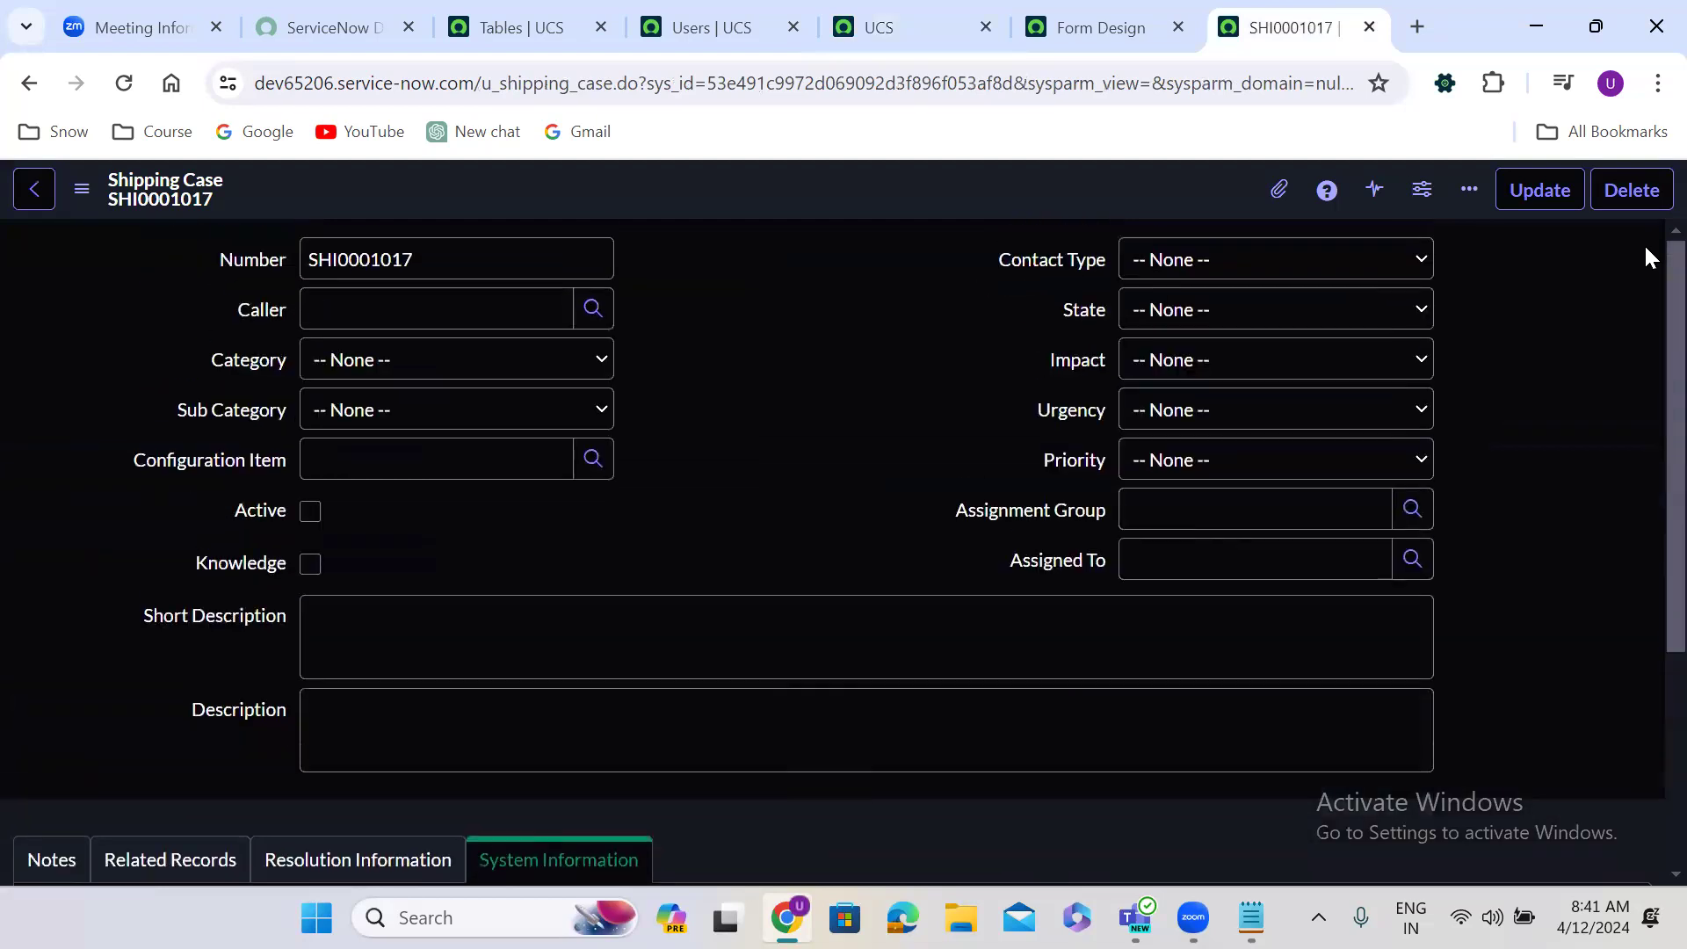
{"action": "left_click", "coordinate": [1114, 20]}
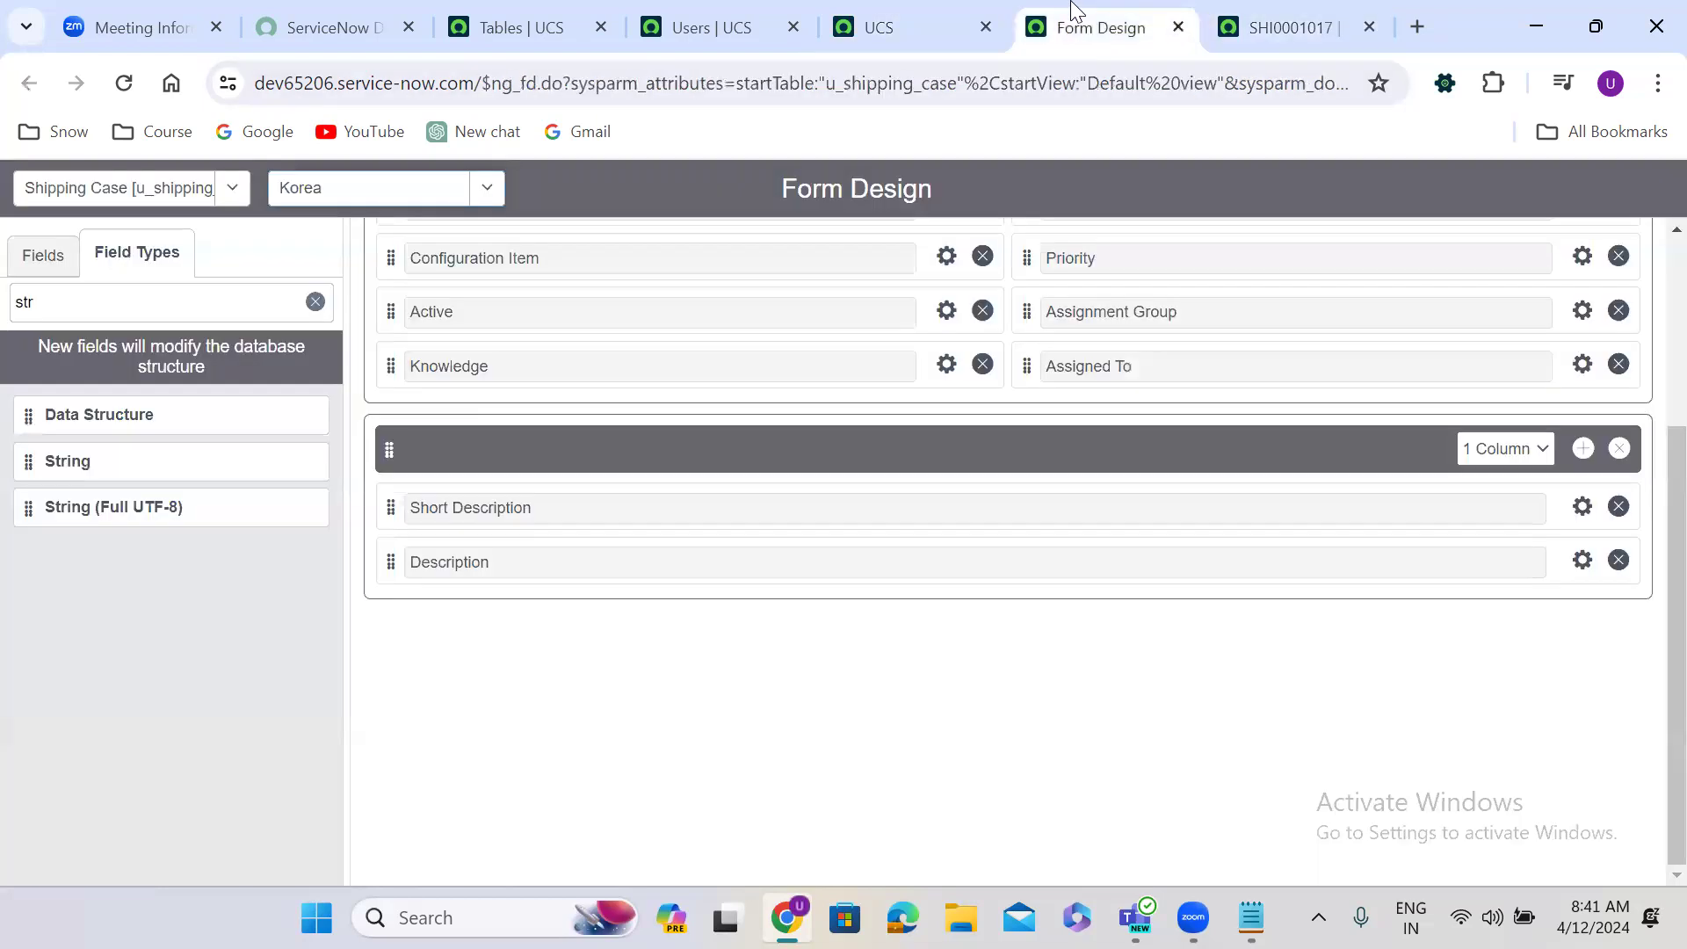
{"action": "left_click", "coordinate": [912, 13]}
{"action": "left_click", "coordinate": [688, 23]}
{"action": "left_click", "coordinate": [839, 12]}
{"action": "left_click", "coordinate": [776, 485]}
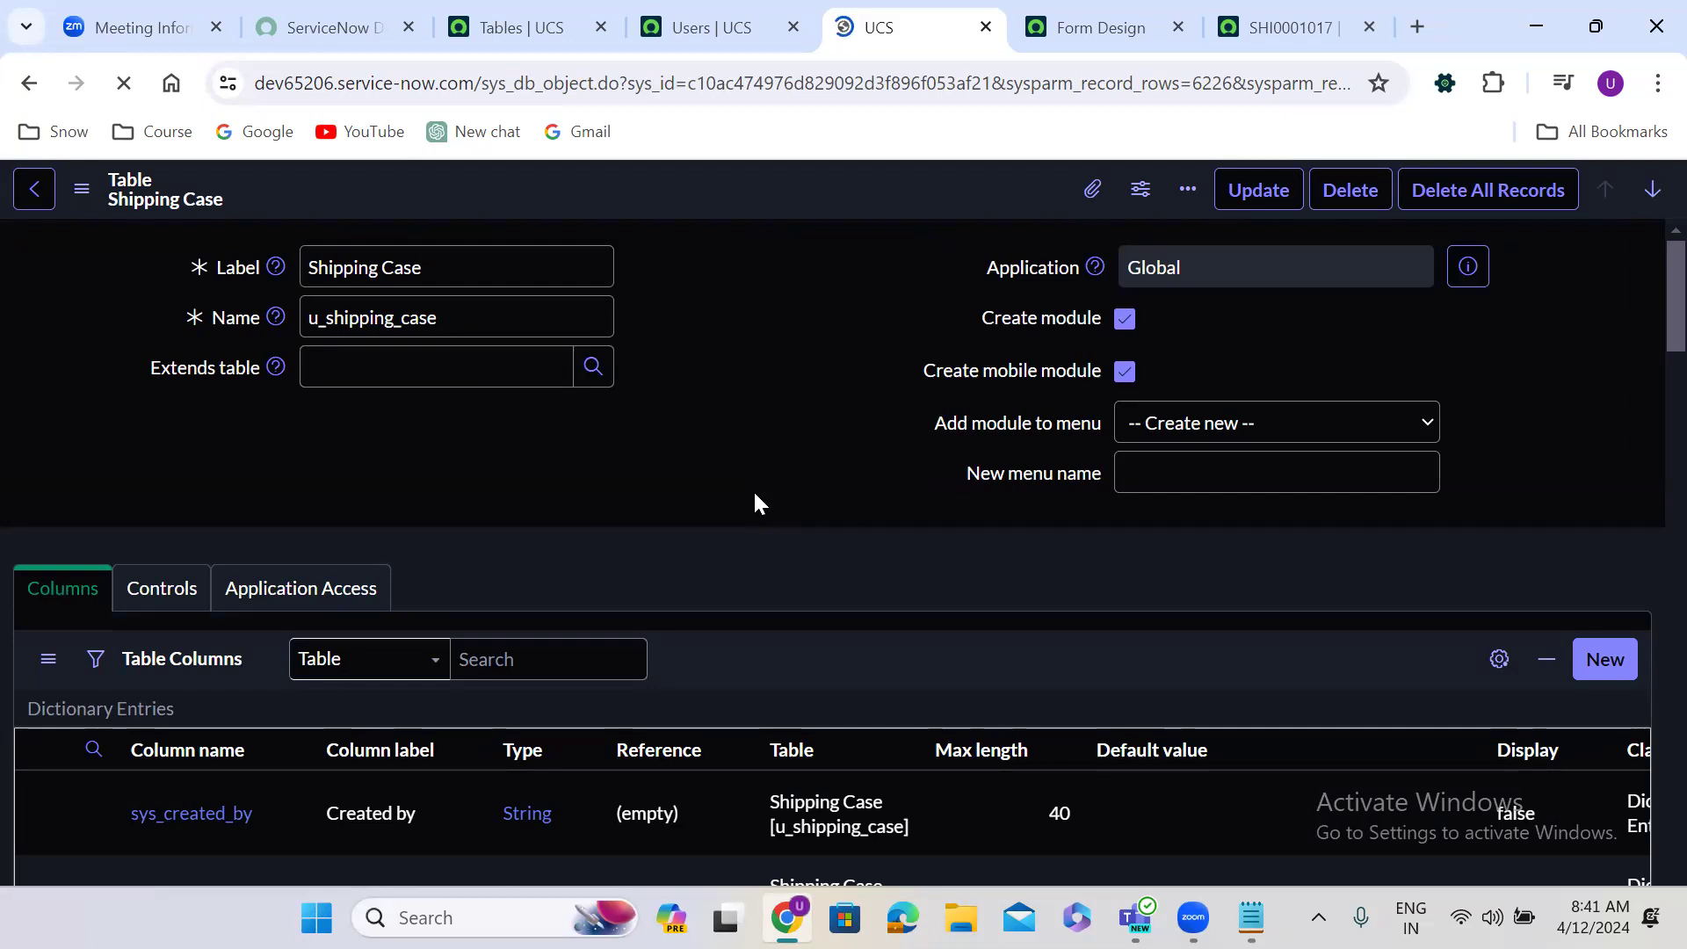
Look over the Shipping Case table's columns and related links, and return to the open Shipping Case record.
{"action": "scroll", "coordinate": [754, 497], "scroll_direction": "down", "scroll_amount": 20}
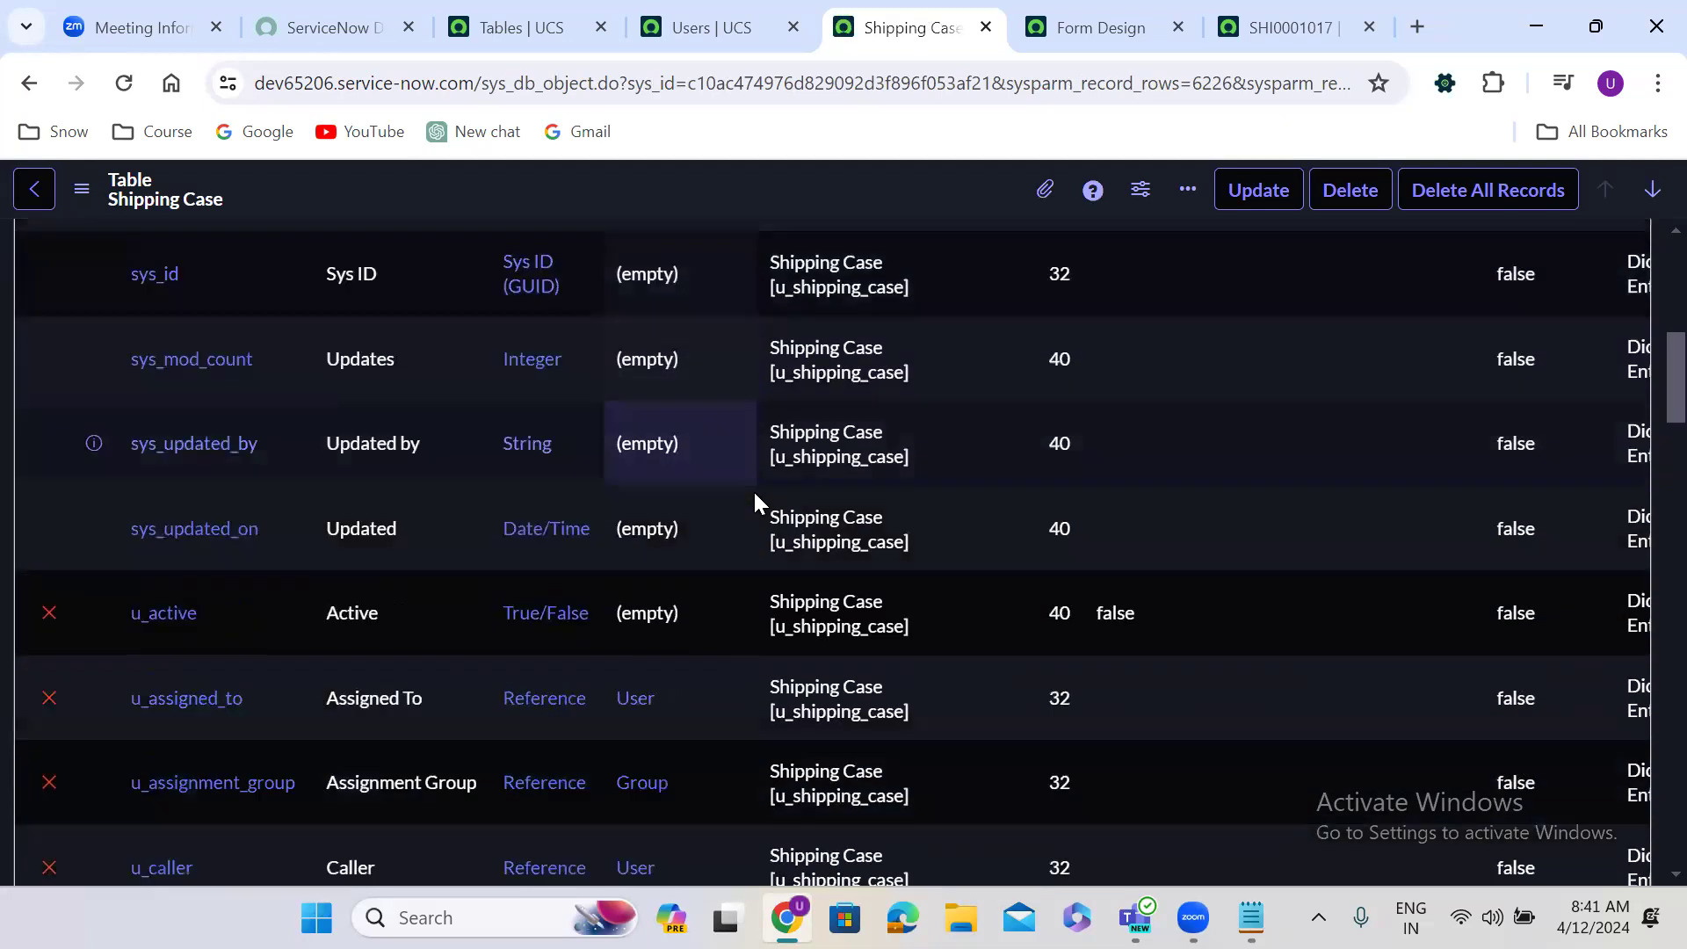
{"action": "scroll", "coordinate": [754, 502], "scroll_direction": "down", "scroll_amount": 12}
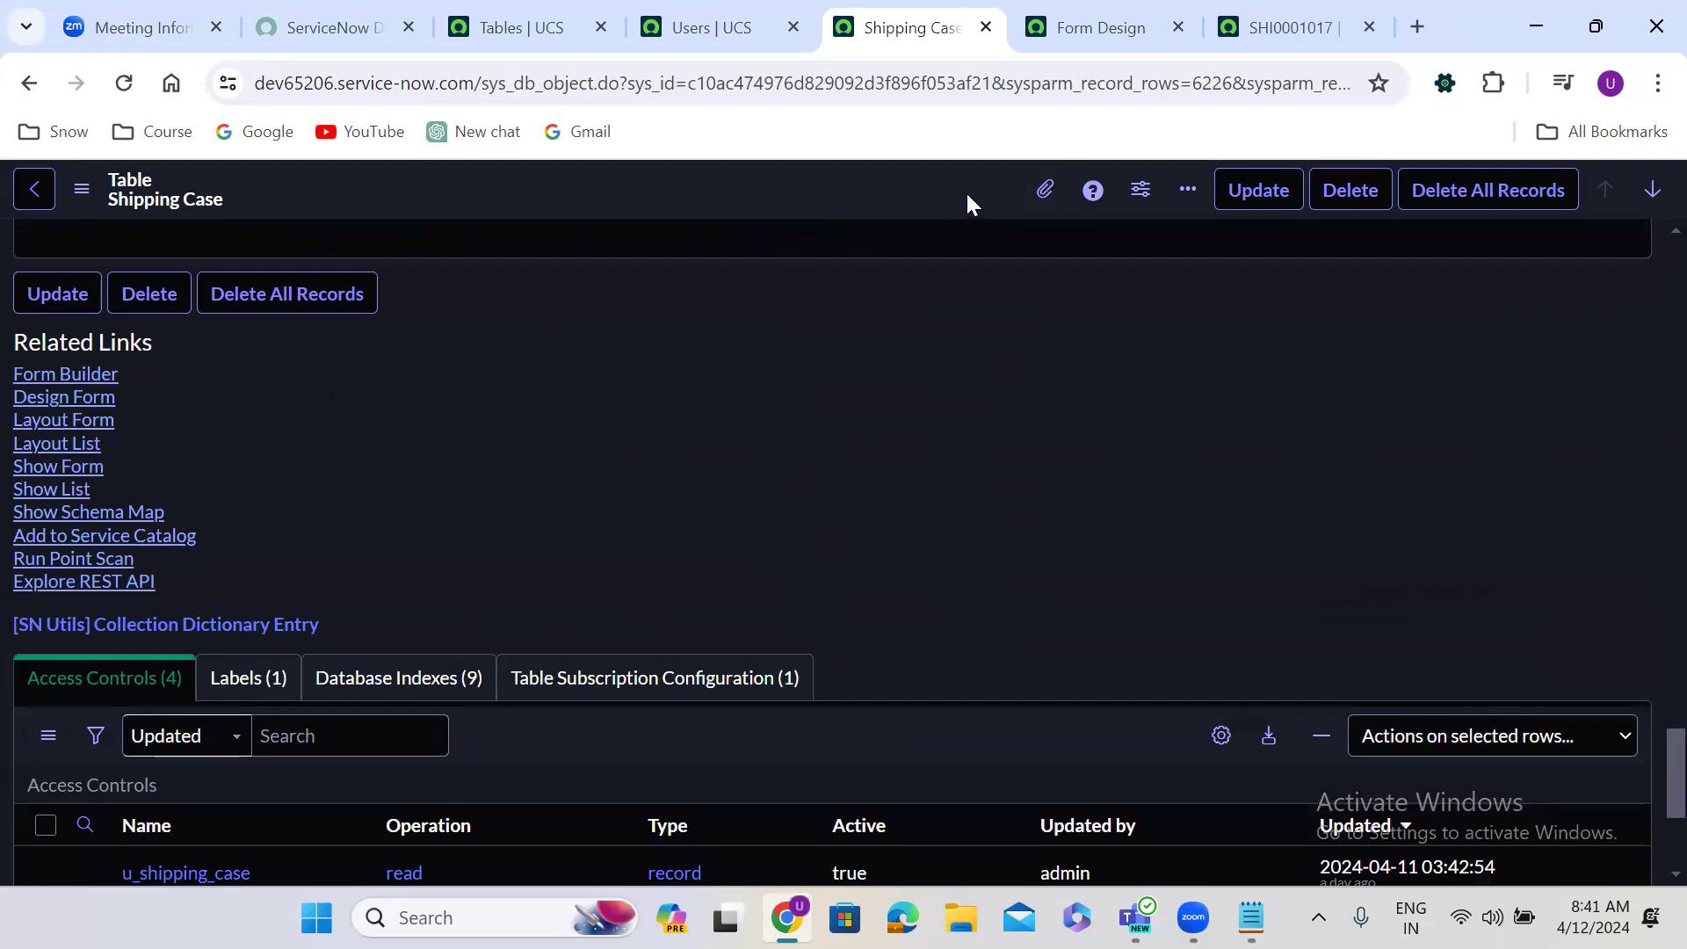
{"action": "left_click", "coordinate": [1277, 30]}
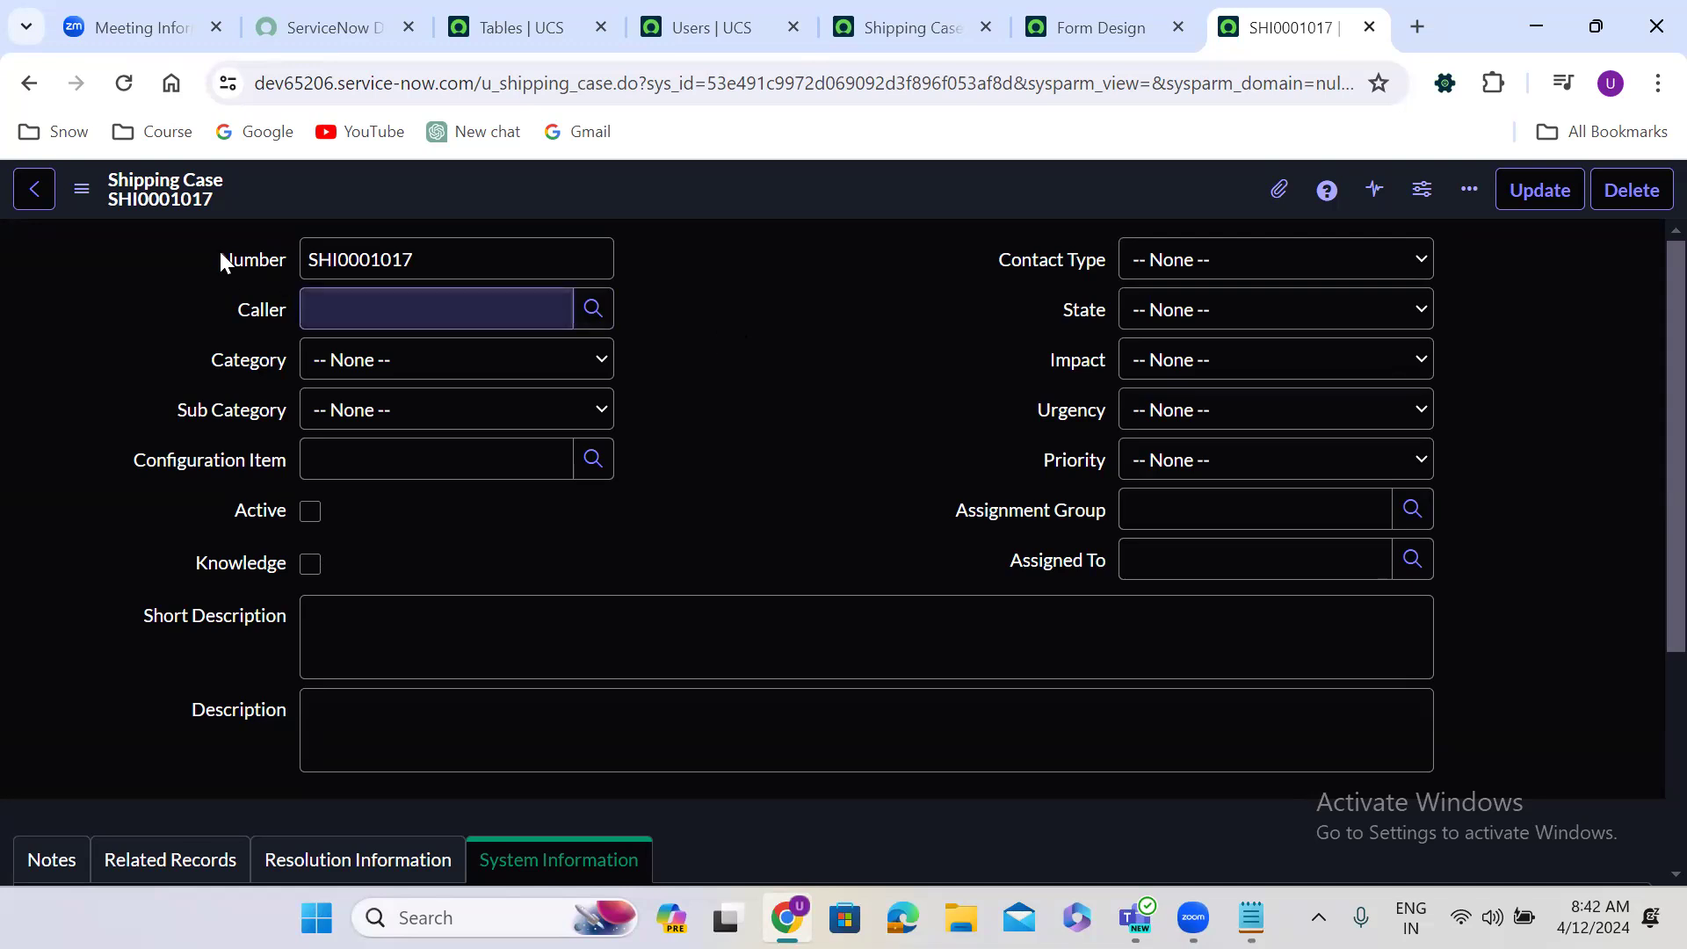
From the Tables list, search the application navigator for "form sect" and open the Form Sections list.
{"action": "left_click", "coordinate": [513, 17]}
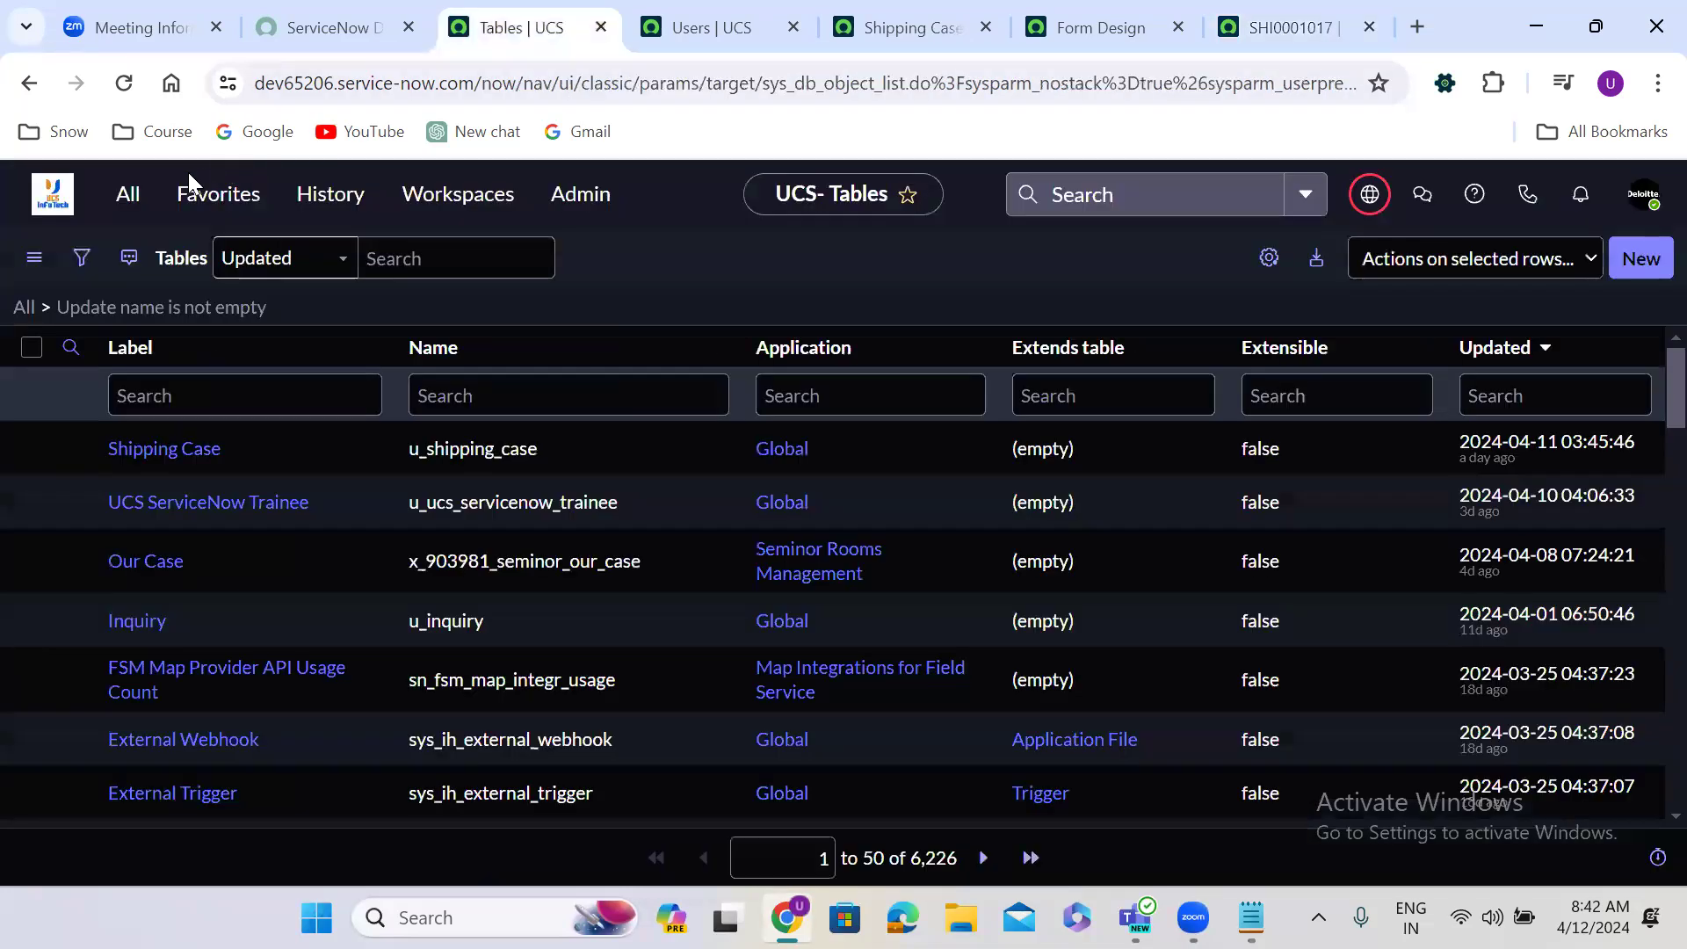
{"action": "left_click", "coordinate": [127, 194]}
{"action": "type", "text": "f"}
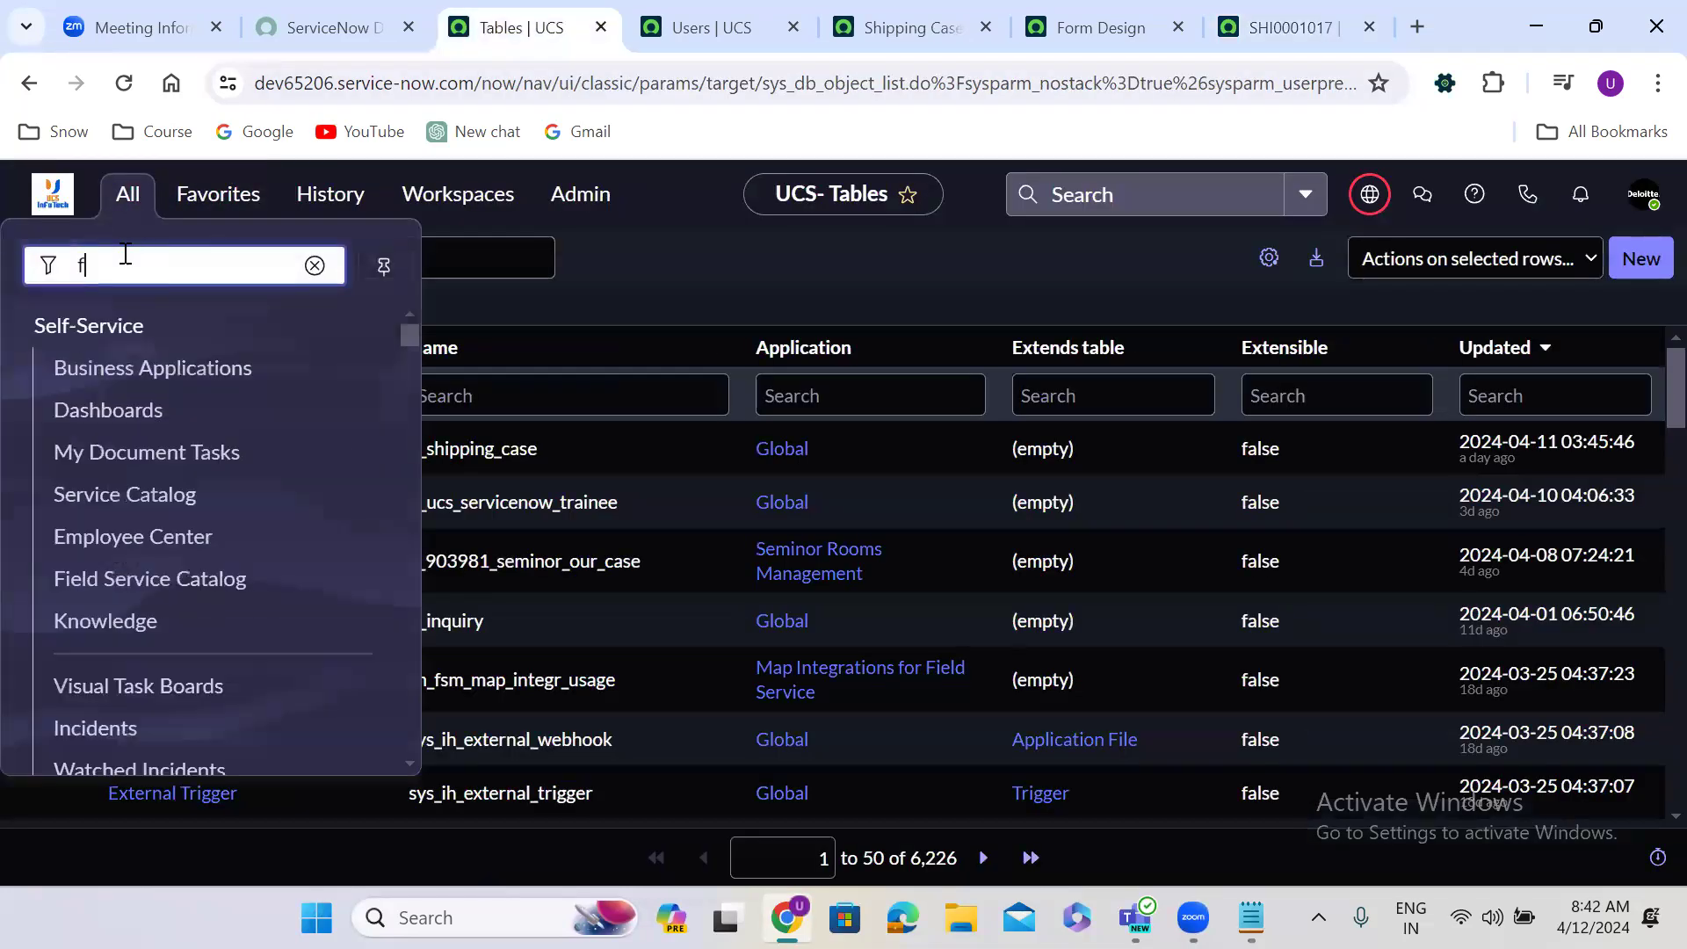
{"action": "type", "text": "orm sect"}
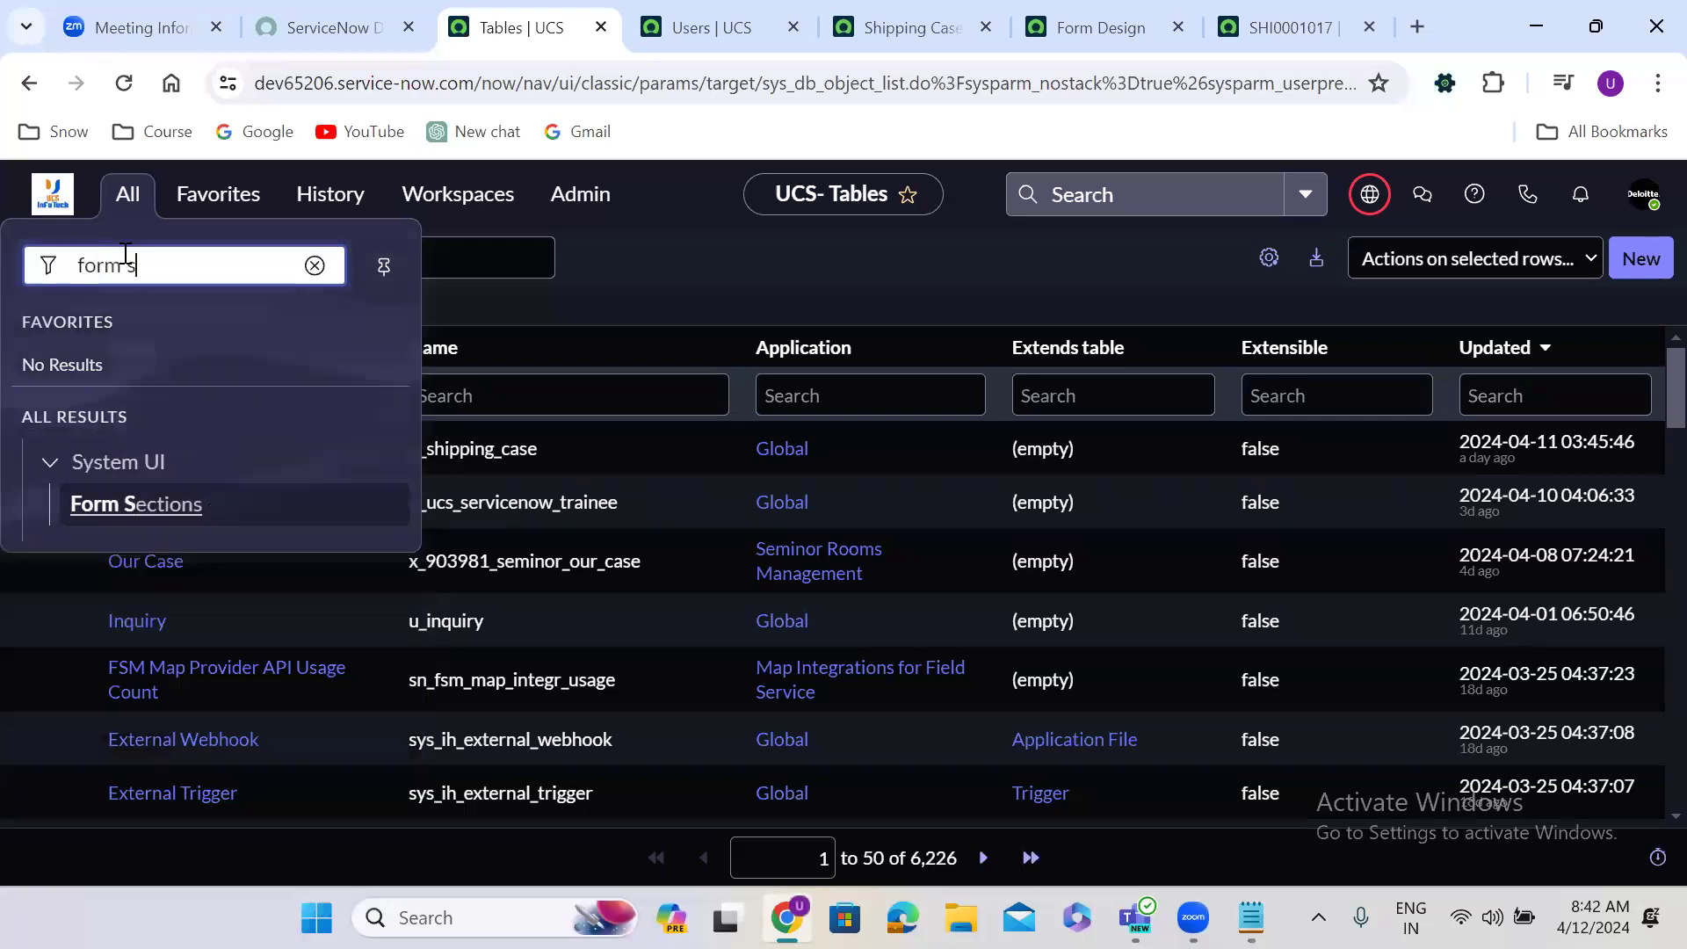
{"action": "left_click", "coordinate": [136, 505]}
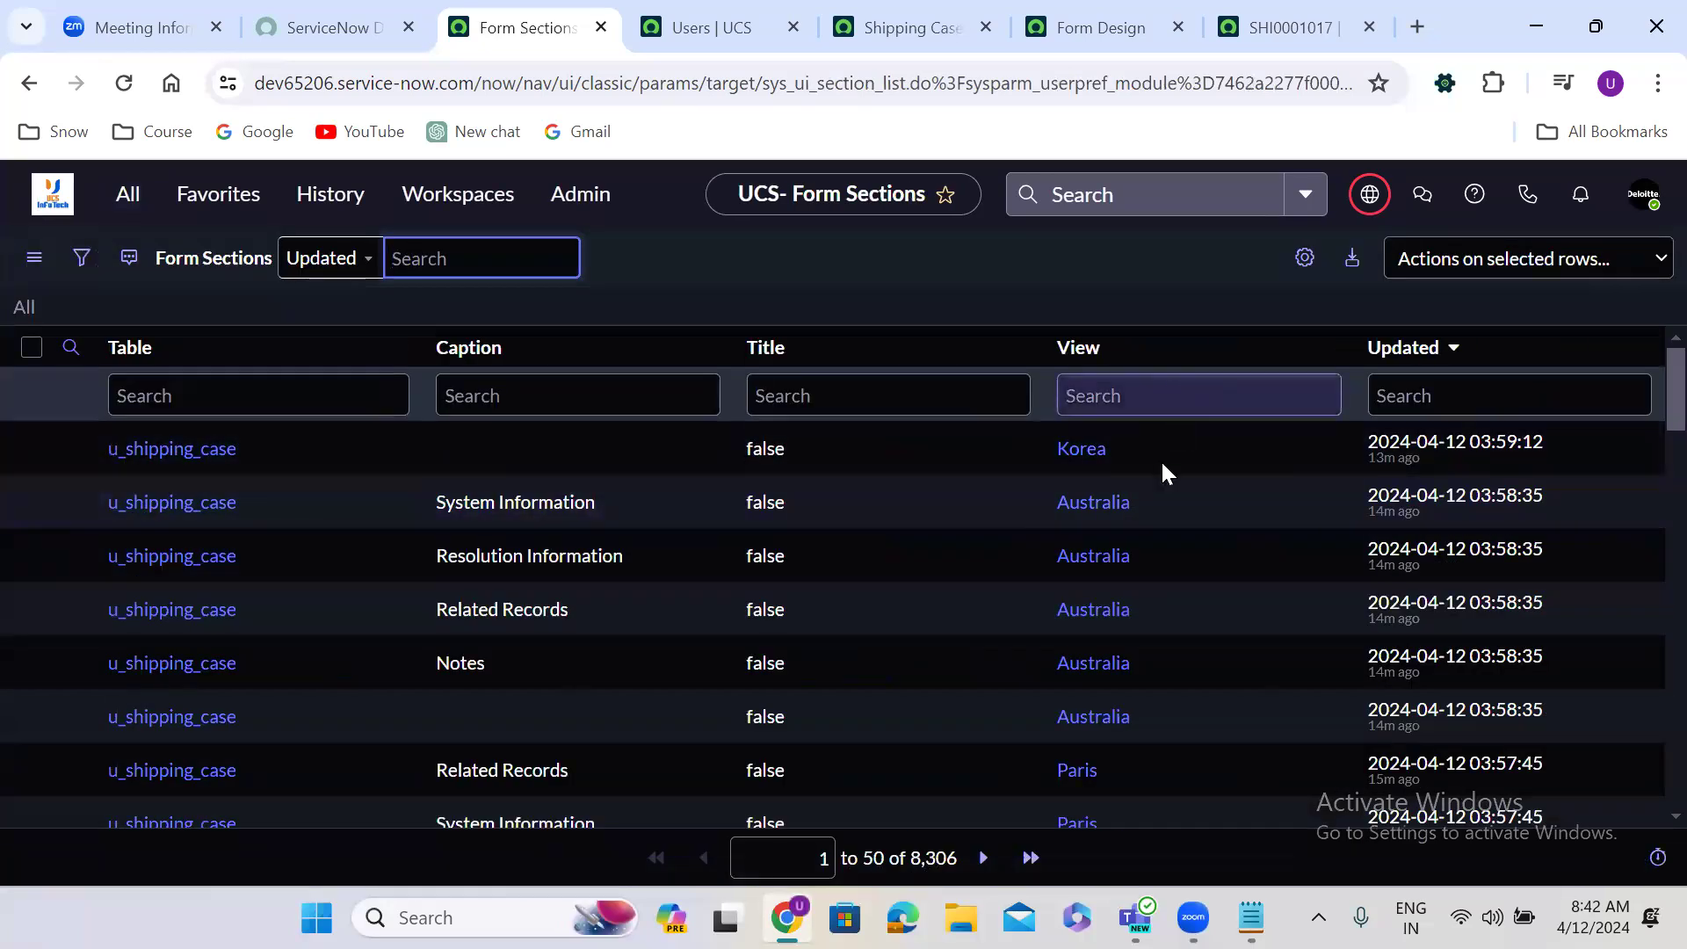
Group the Form Sections list by View, and clear the grouping to list all sections again.
{"action": "left_click", "coordinate": [1325, 347]}
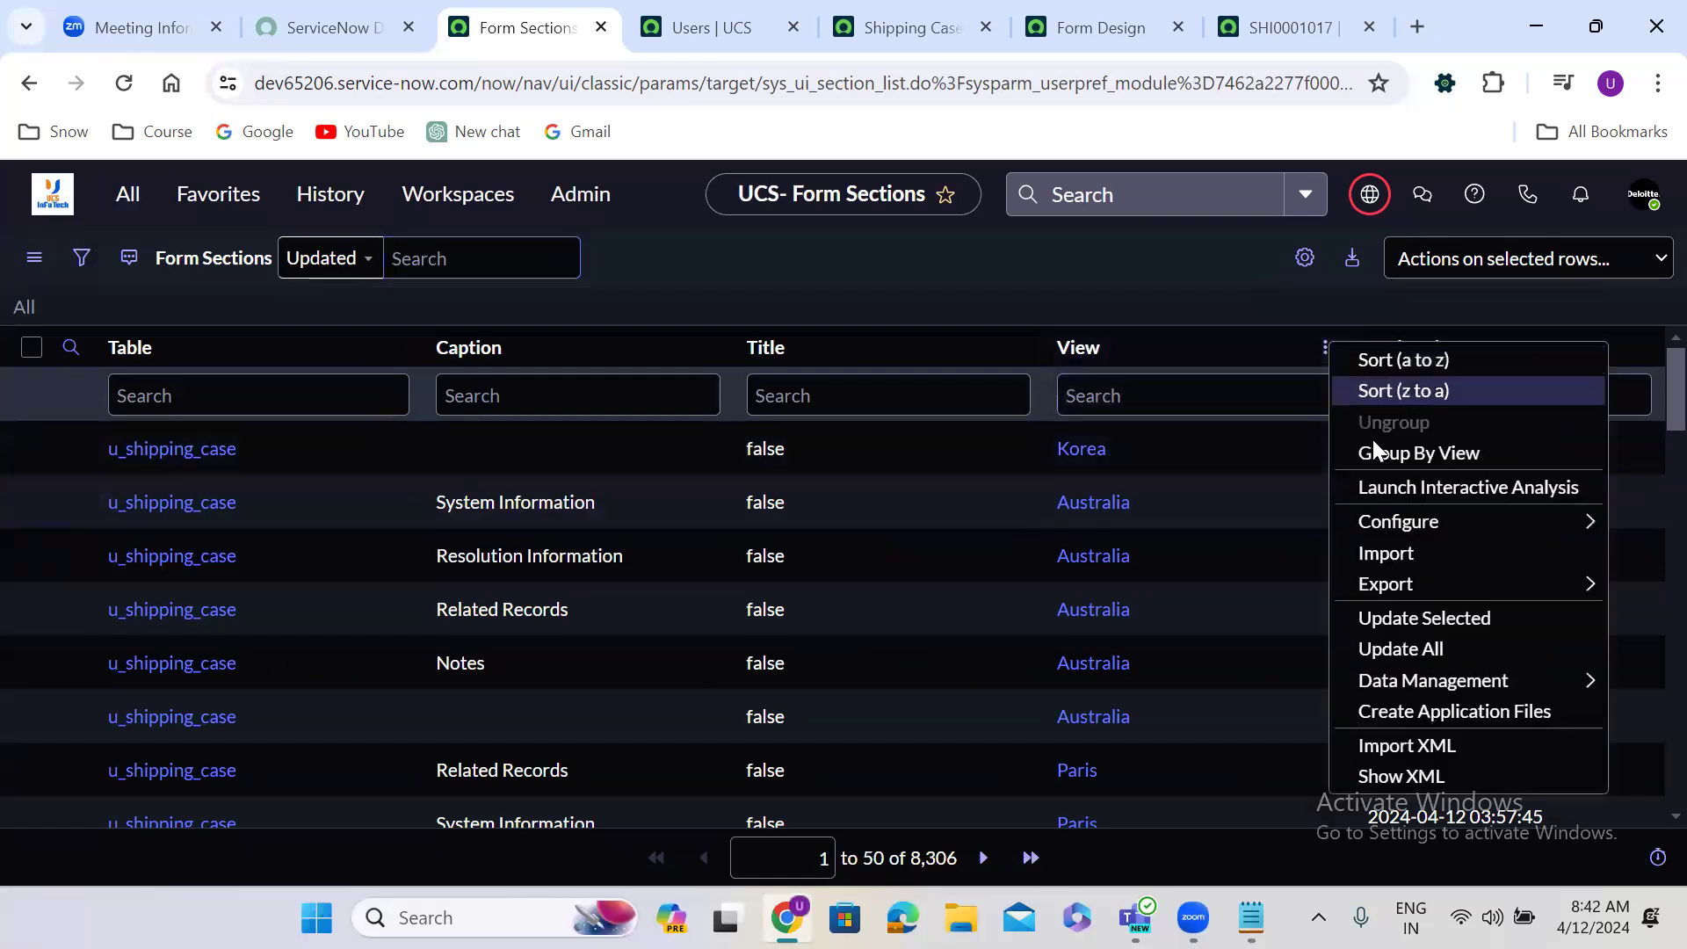
{"action": "left_click", "coordinate": [1402, 453]}
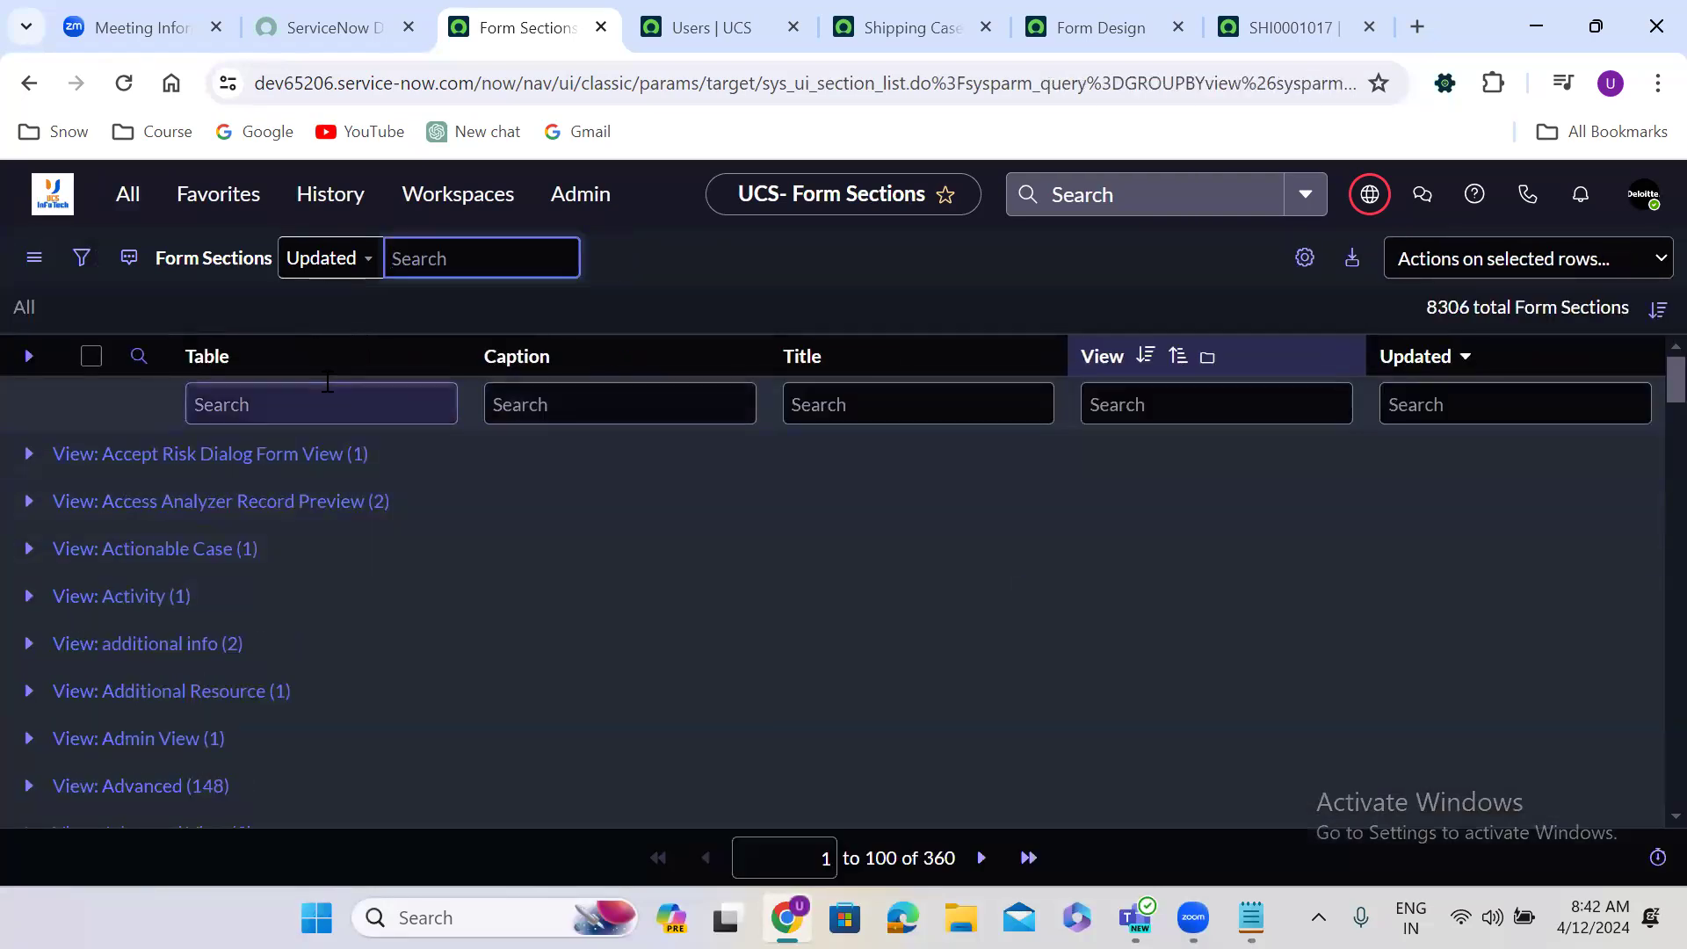
{"action": "left_click", "coordinate": [23, 309]}
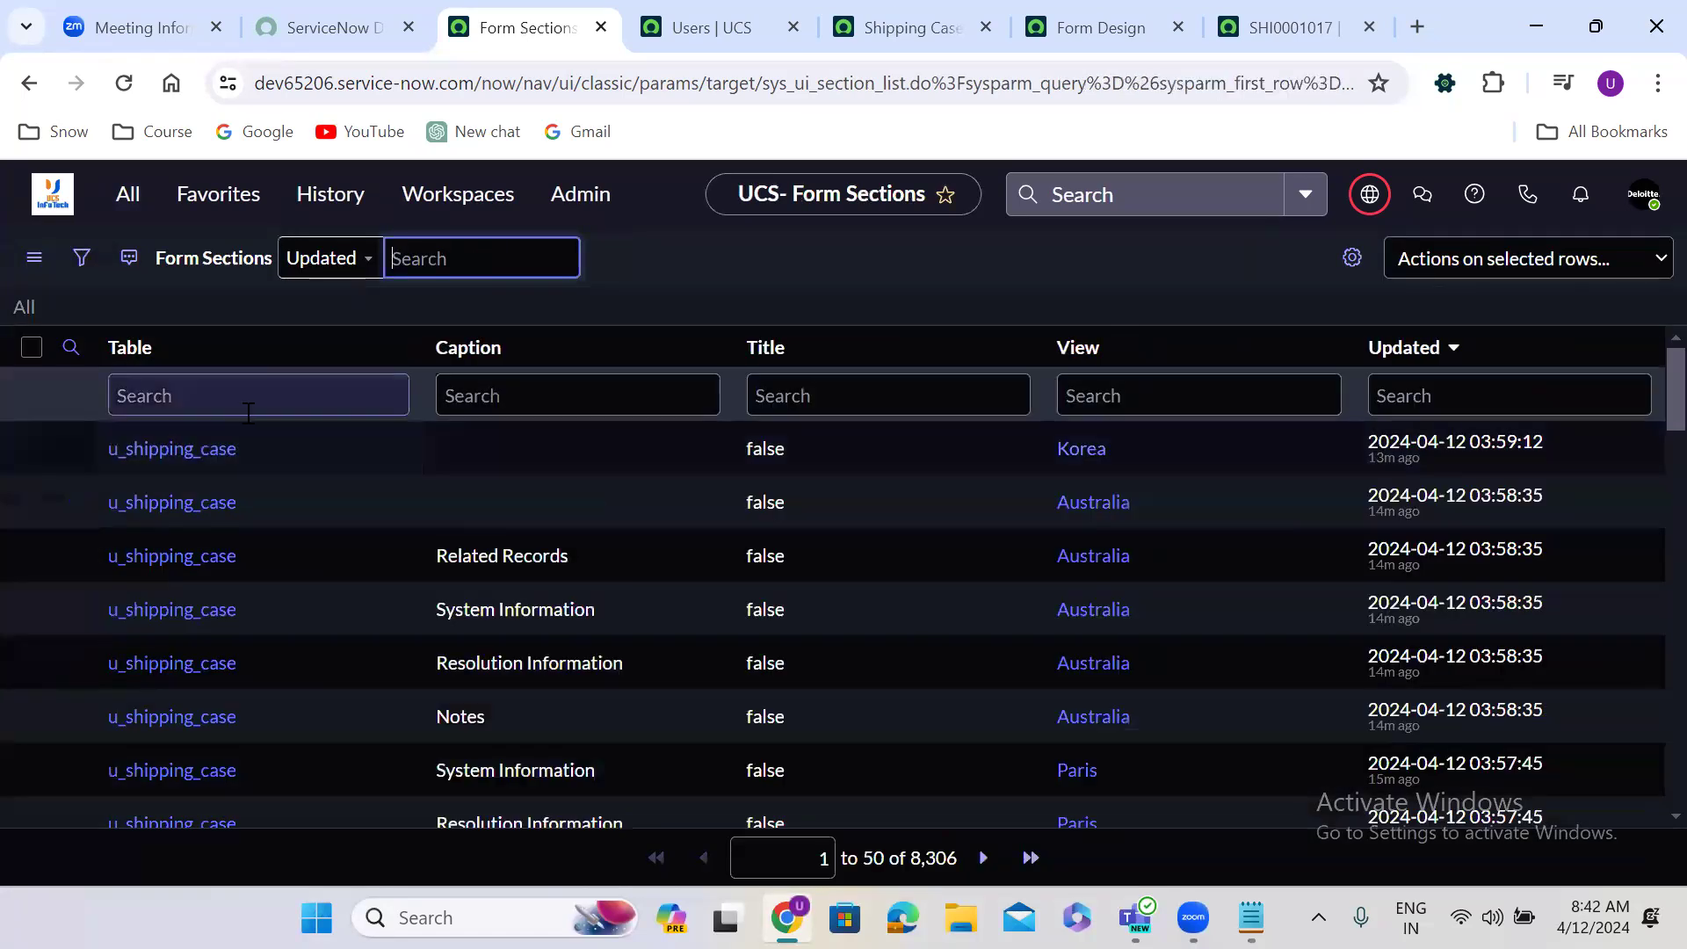
Filter the Form Sections list to the u_shipping_case table and group it by View.
{"action": "right_click", "coordinate": [255, 437]}
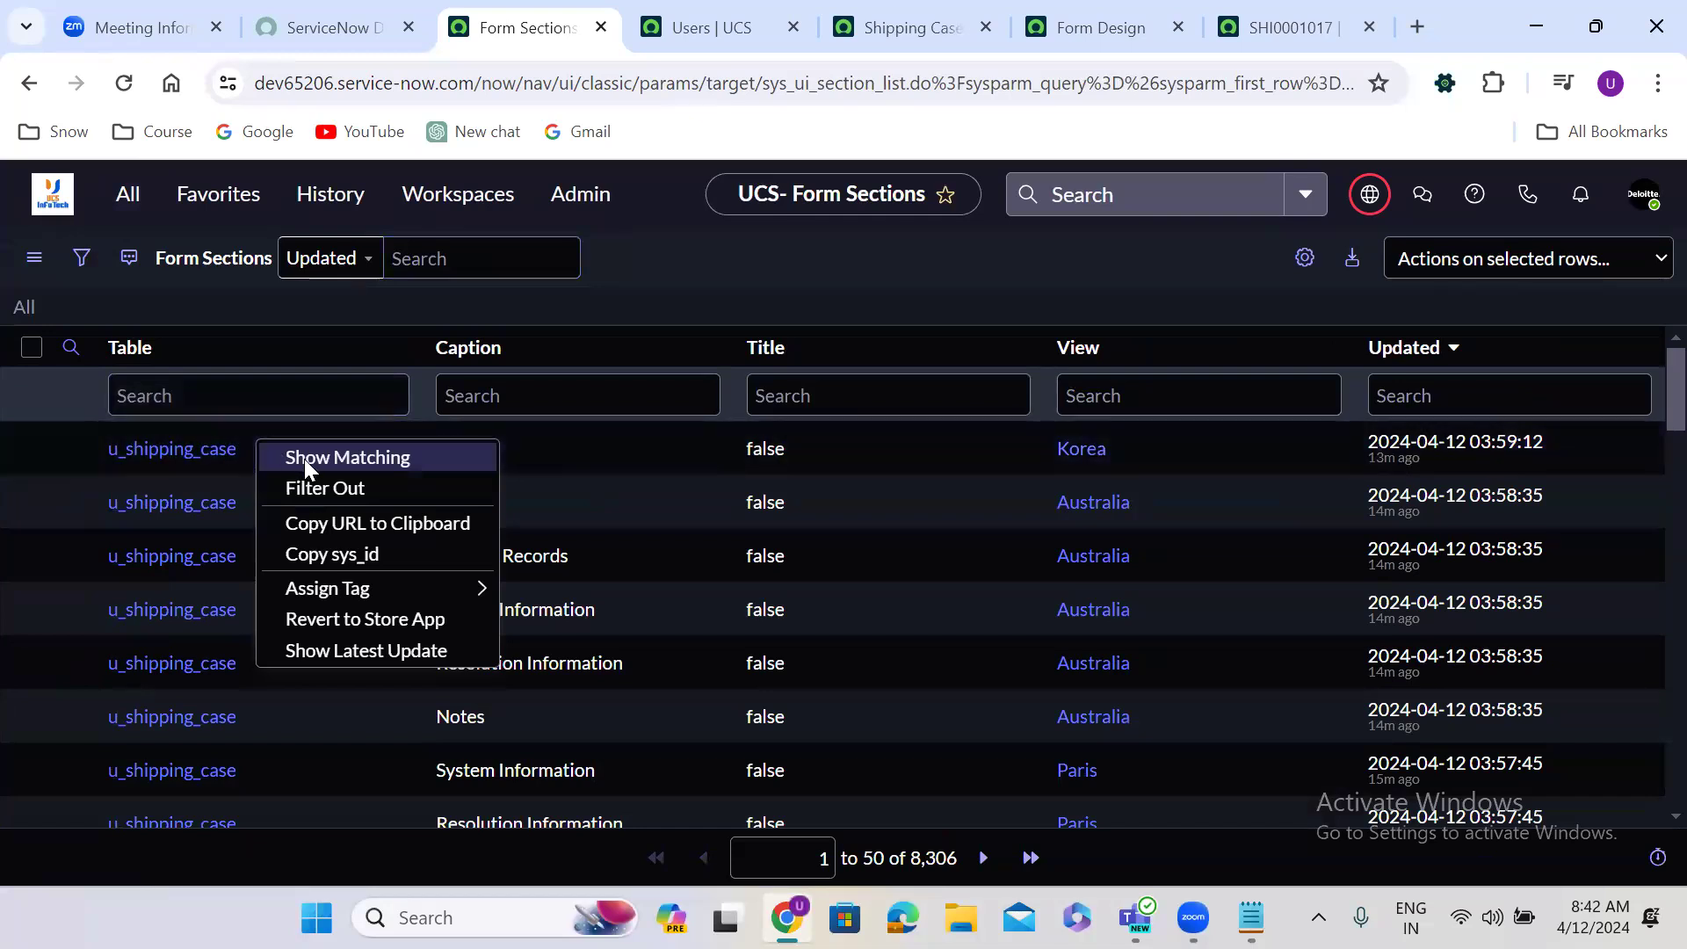
{"action": "left_click", "coordinate": [304, 458]}
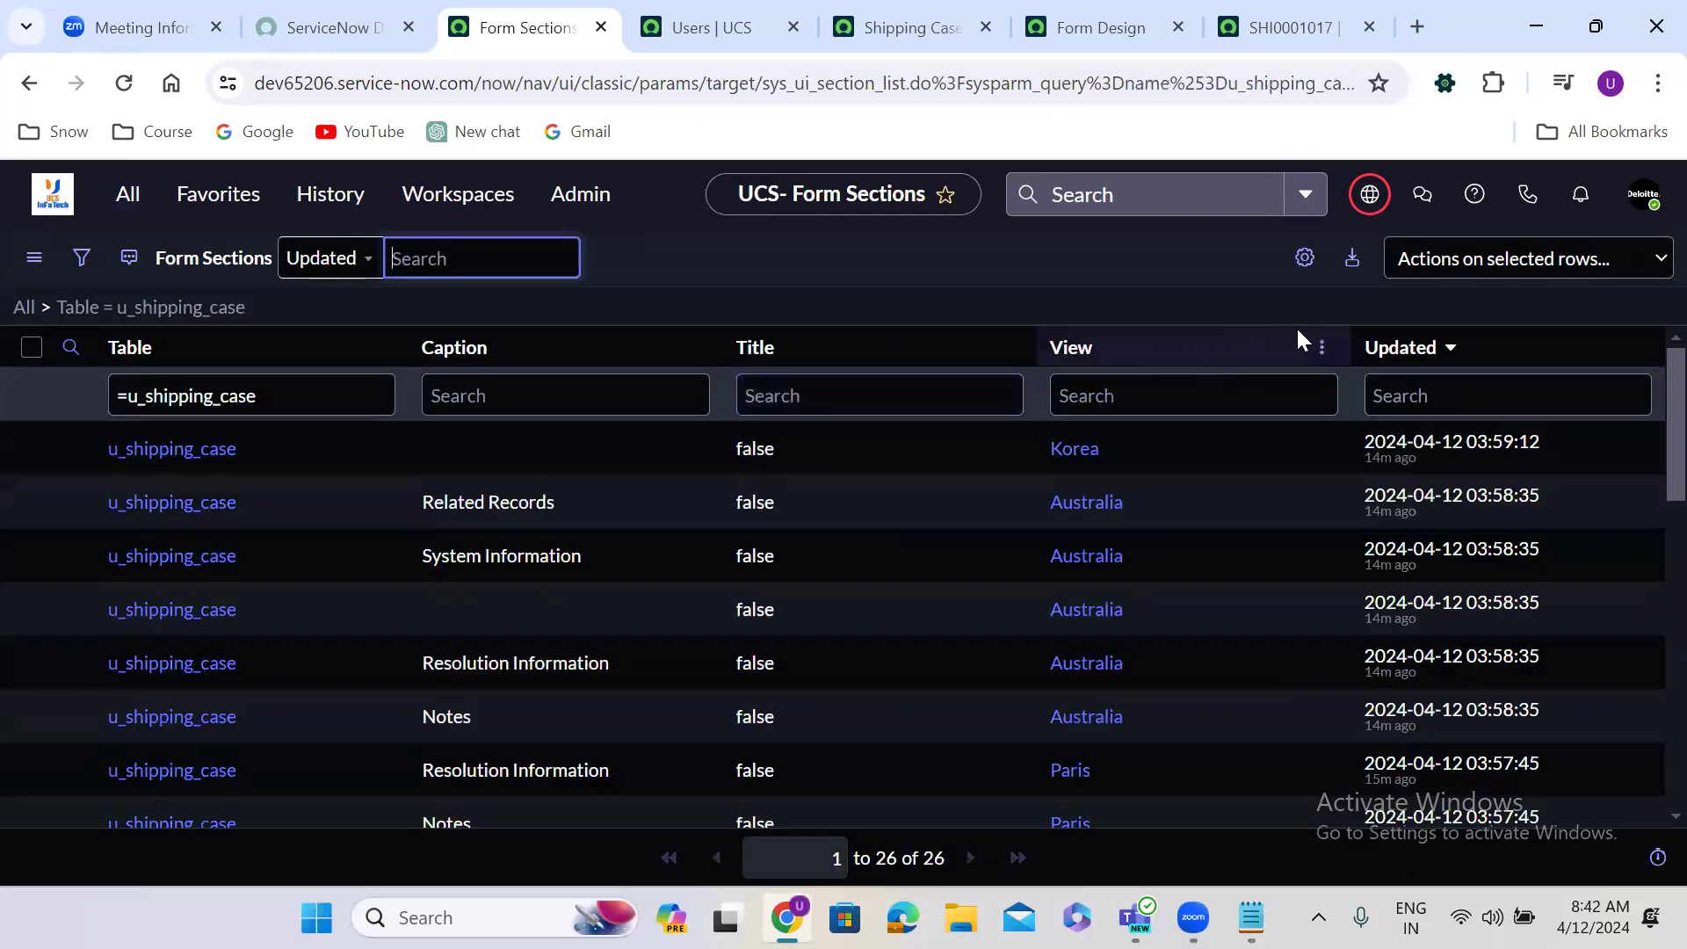
{"action": "left_click", "coordinate": [1322, 354]}
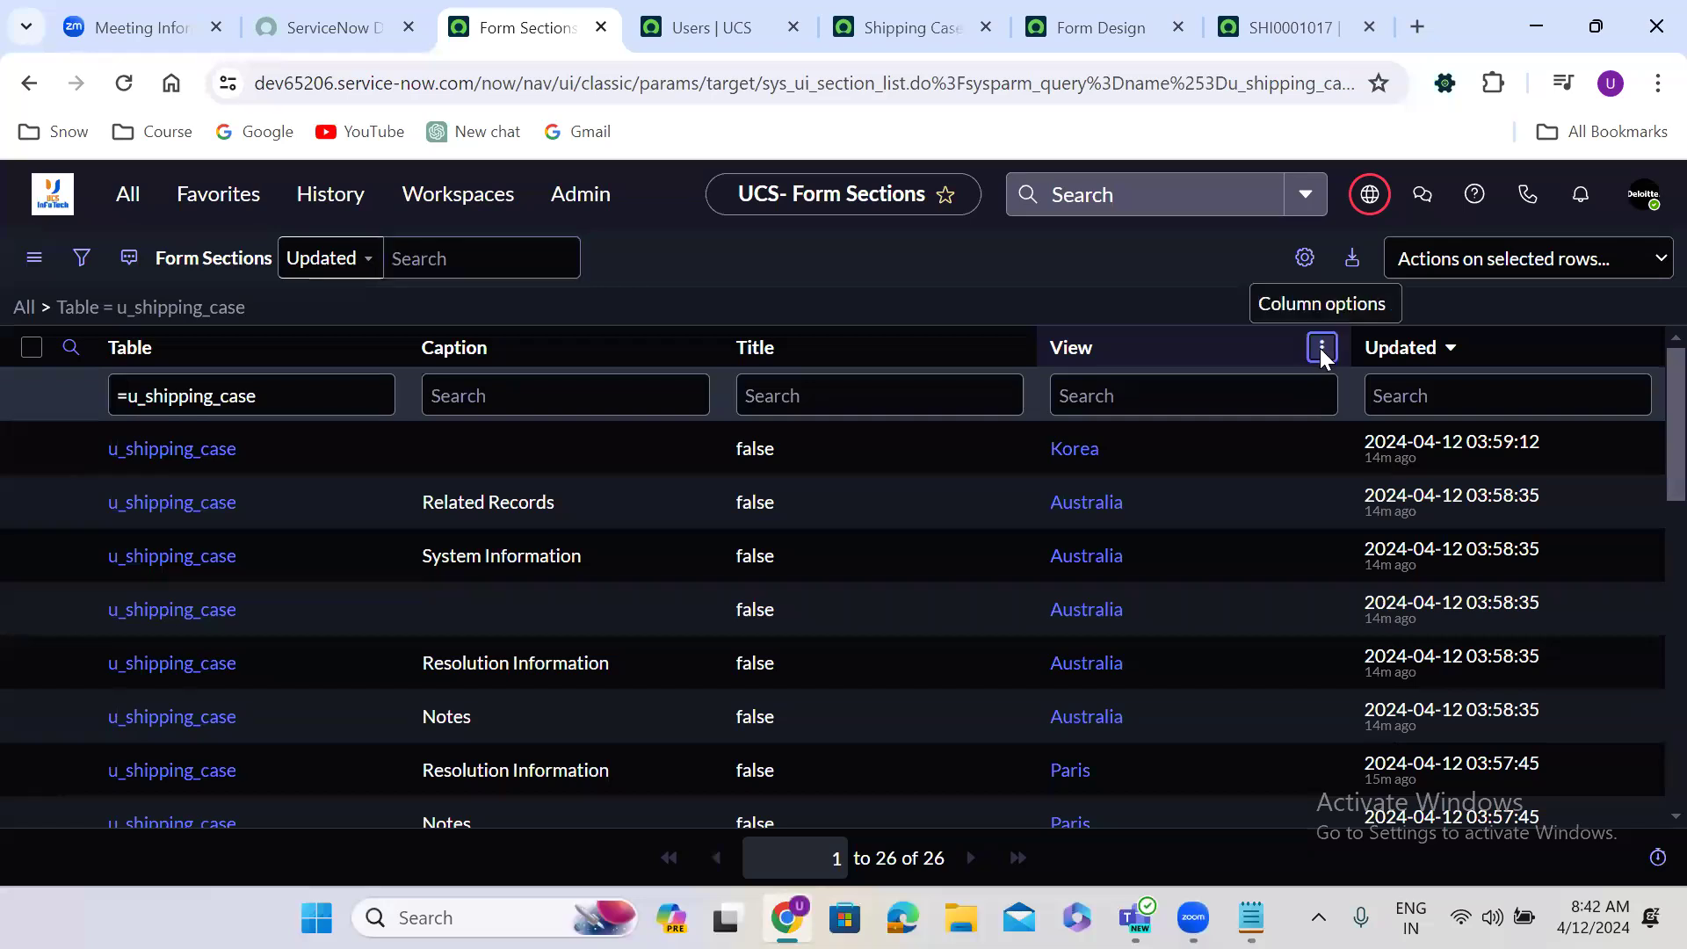
{"action": "left_click", "coordinate": [1373, 461]}
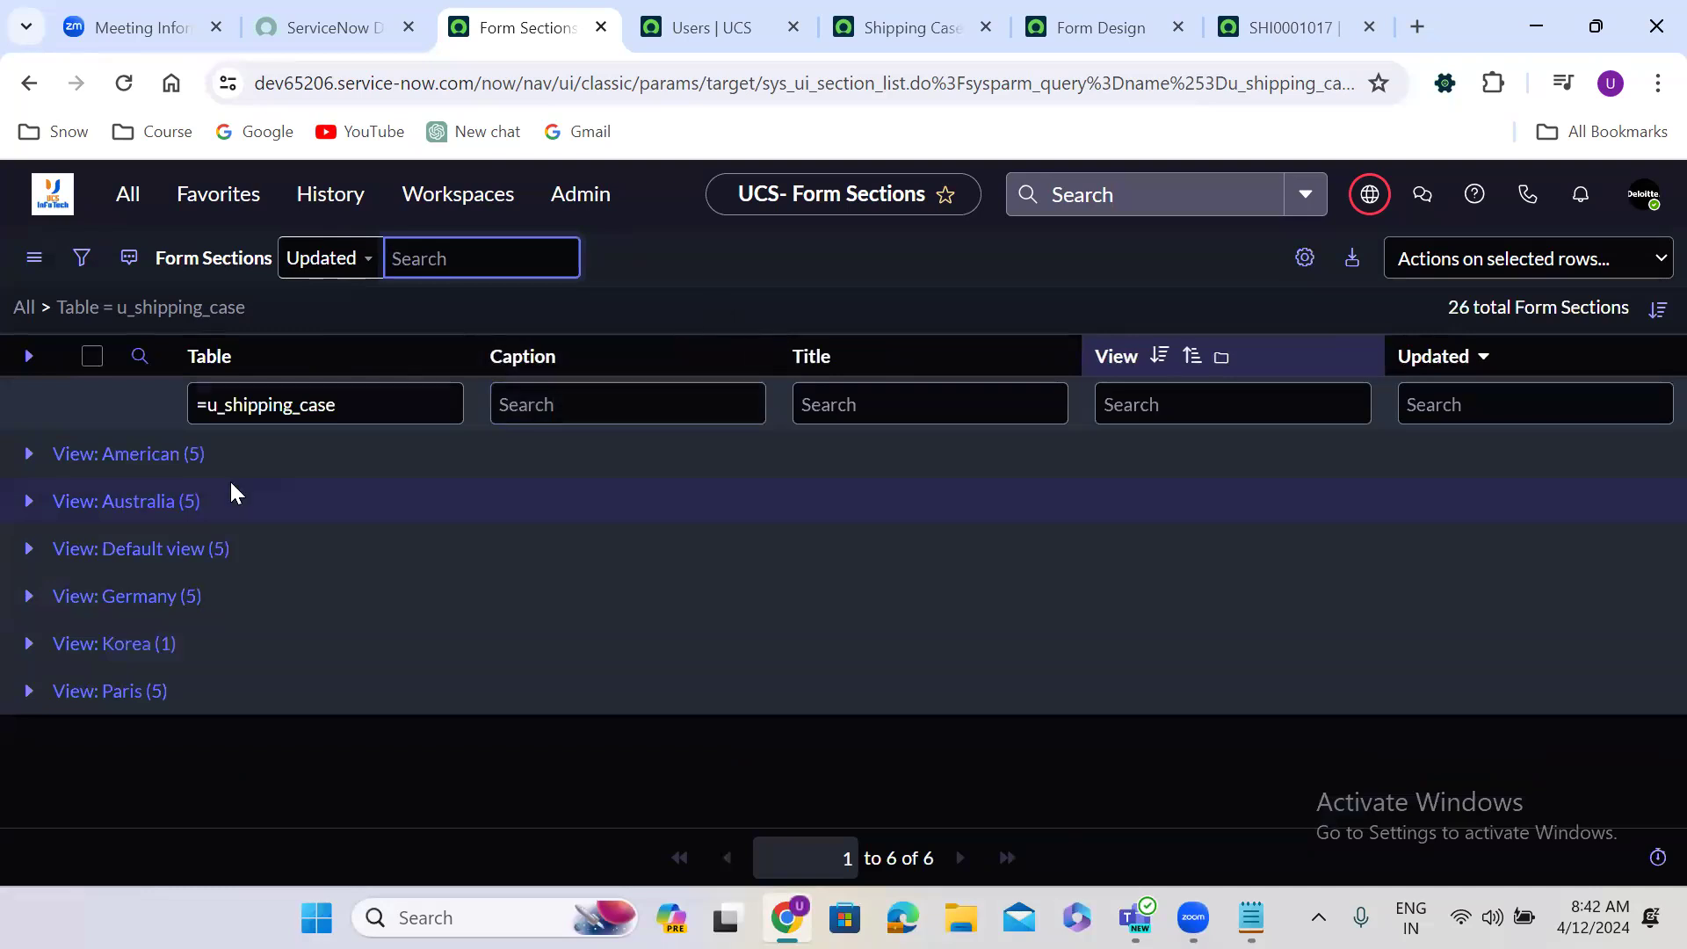
Expand and collapse the American, Australia, Default view, Germany, Korea and Paris groups to examine the form sections in each view.
{"action": "left_click", "coordinate": [29, 455]}
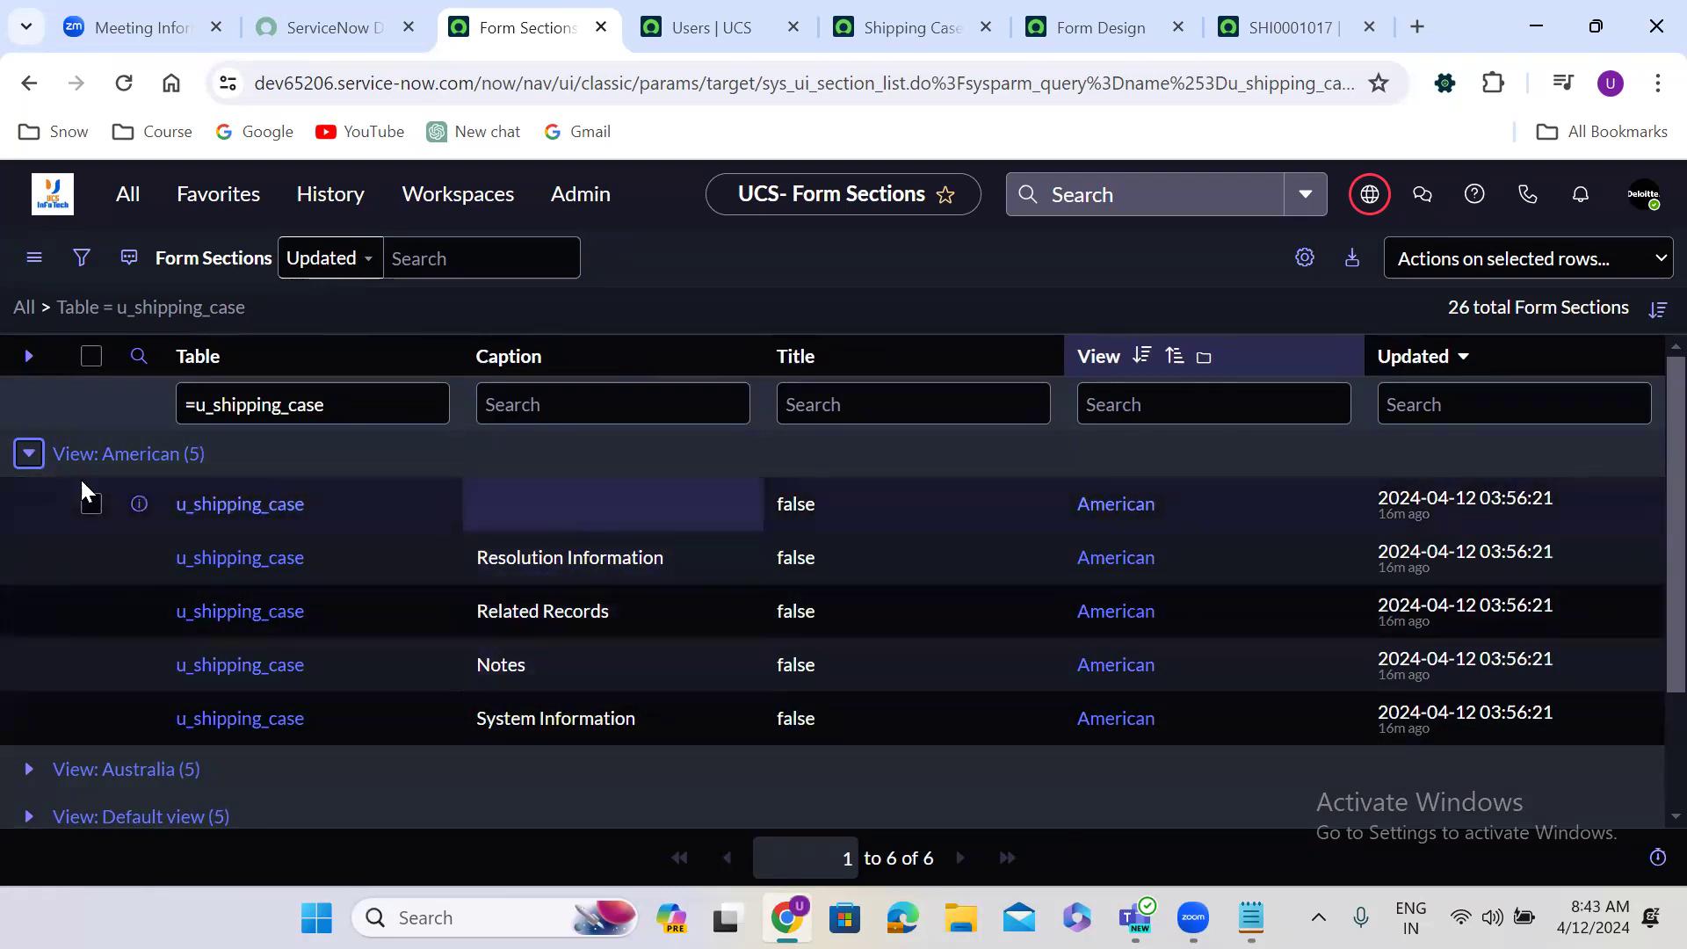
{"action": "left_click", "coordinate": [19, 457]}
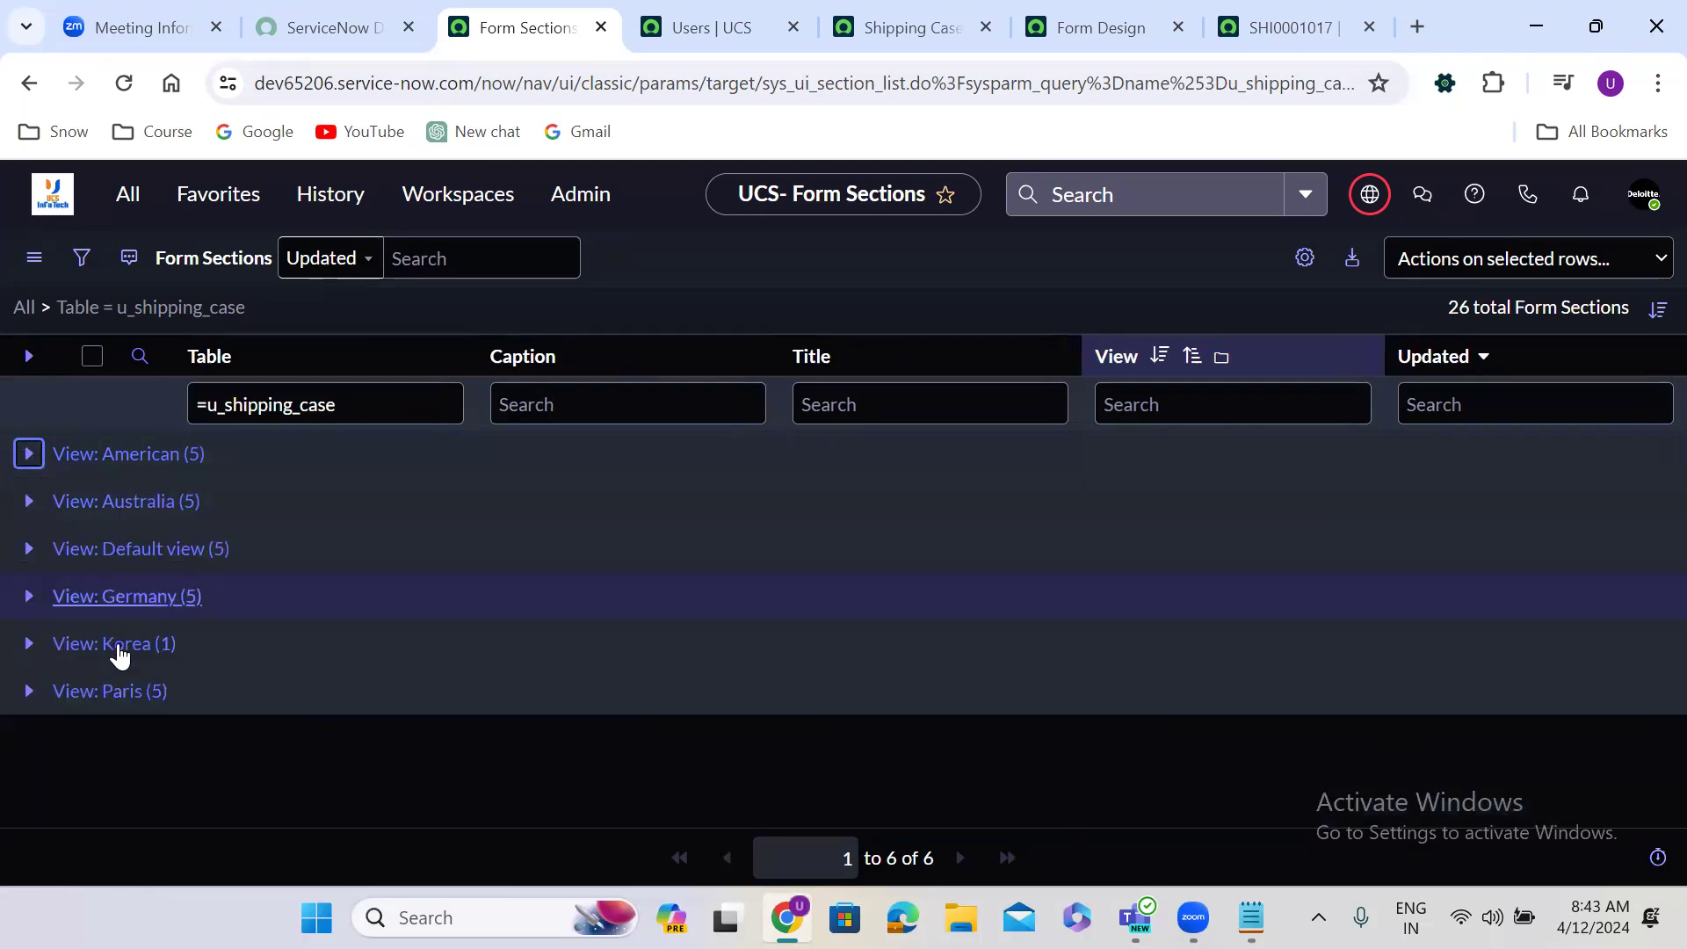
{"action": "left_click", "coordinate": [26, 508]}
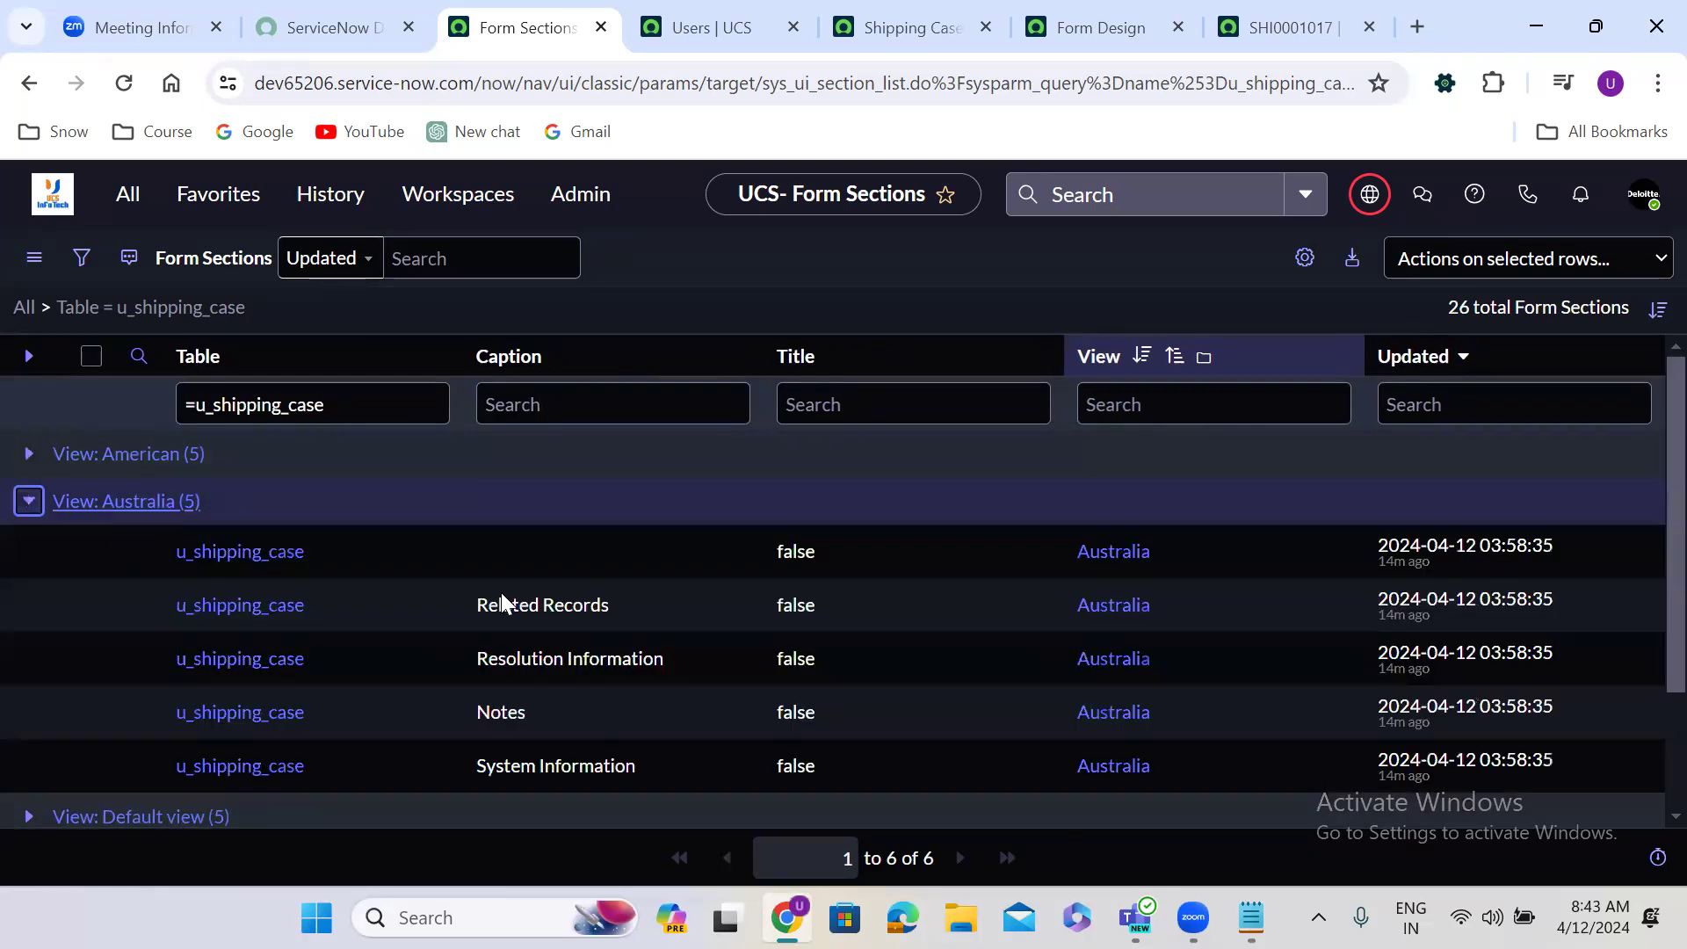
{"action": "left_click", "coordinate": [28, 507]}
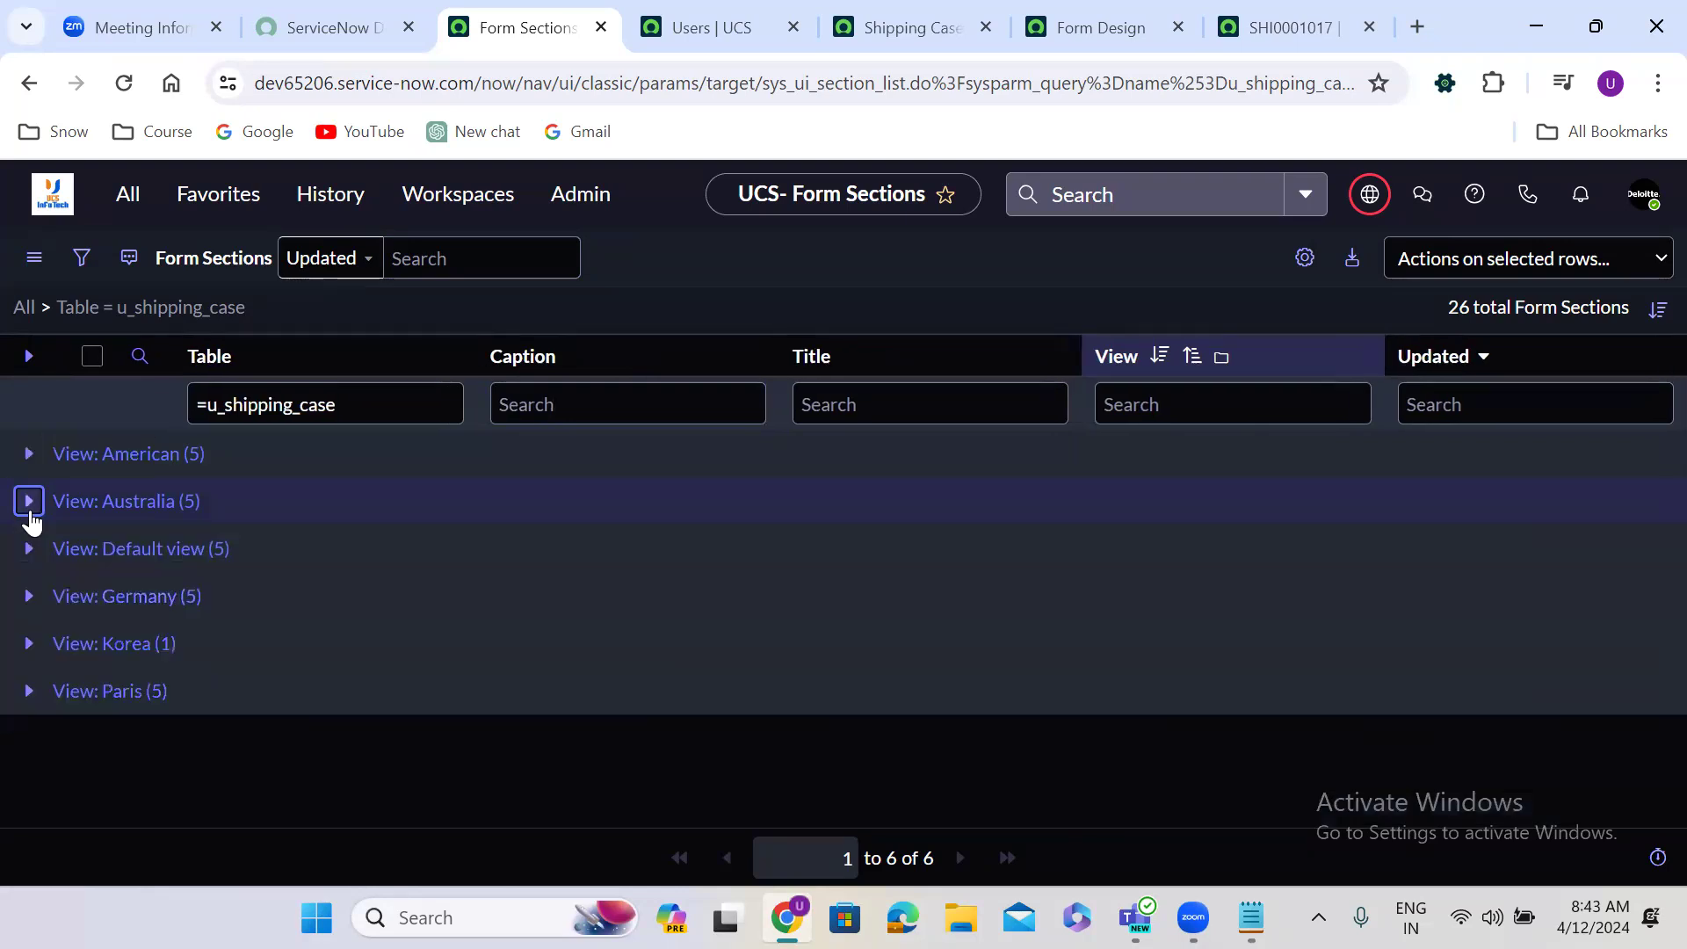
{"action": "left_click", "coordinate": [29, 550]}
{"action": "left_click", "coordinate": [31, 553]}
{"action": "left_click", "coordinate": [32, 597]}
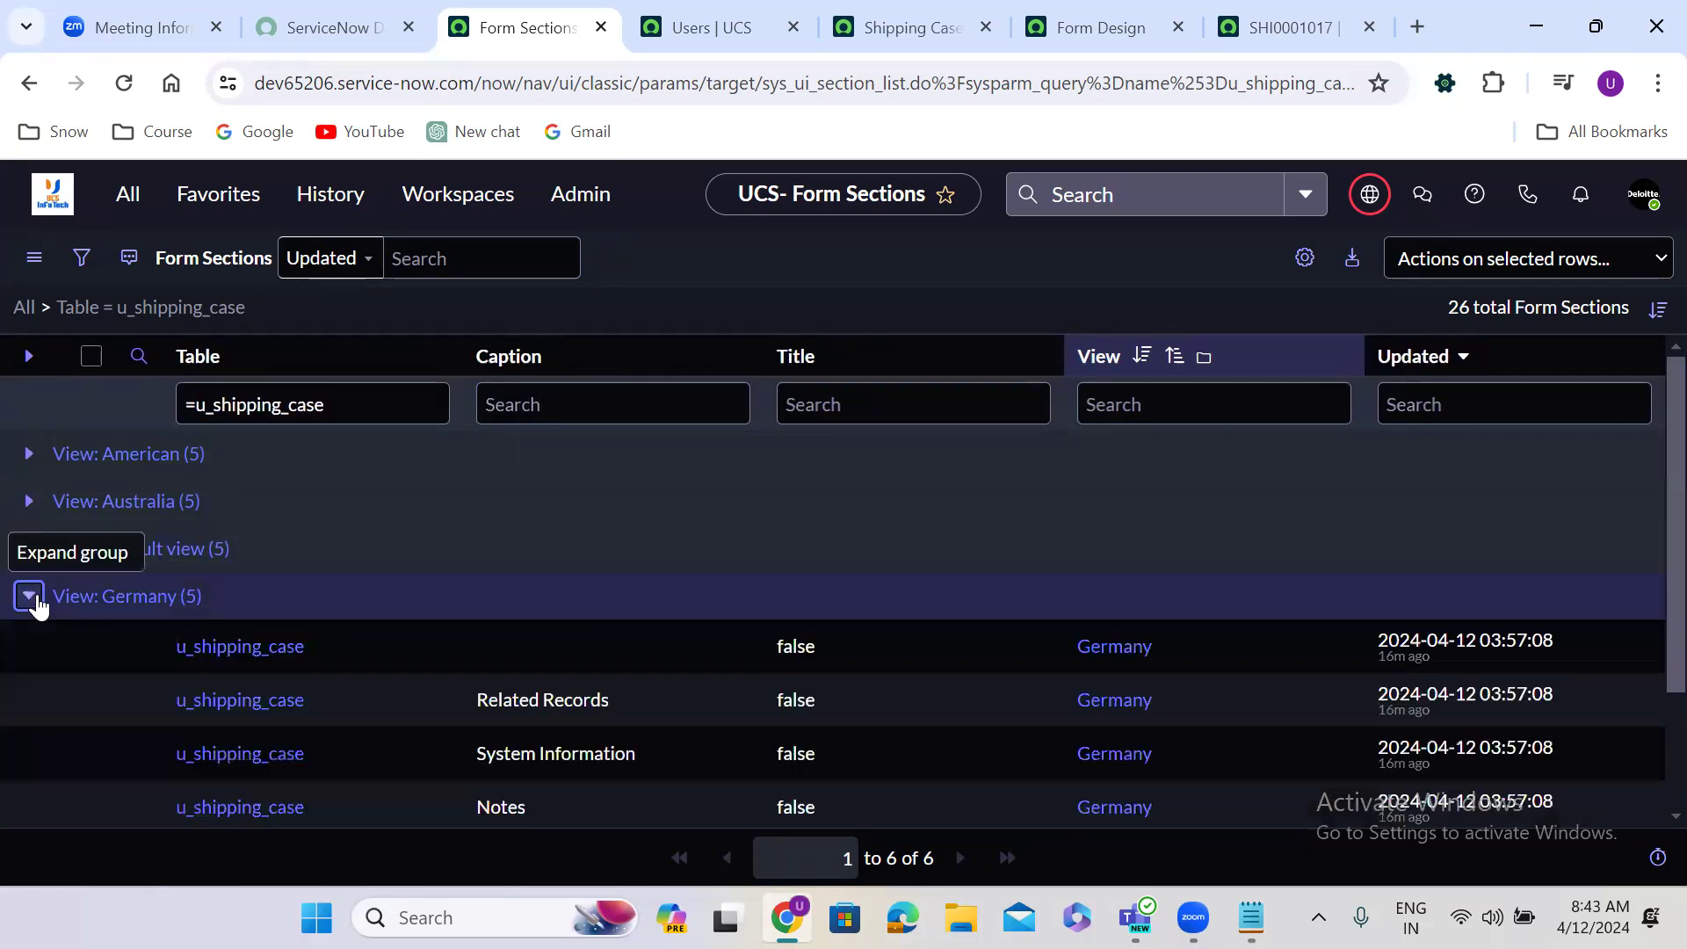
{"action": "left_click", "coordinate": [32, 599]}
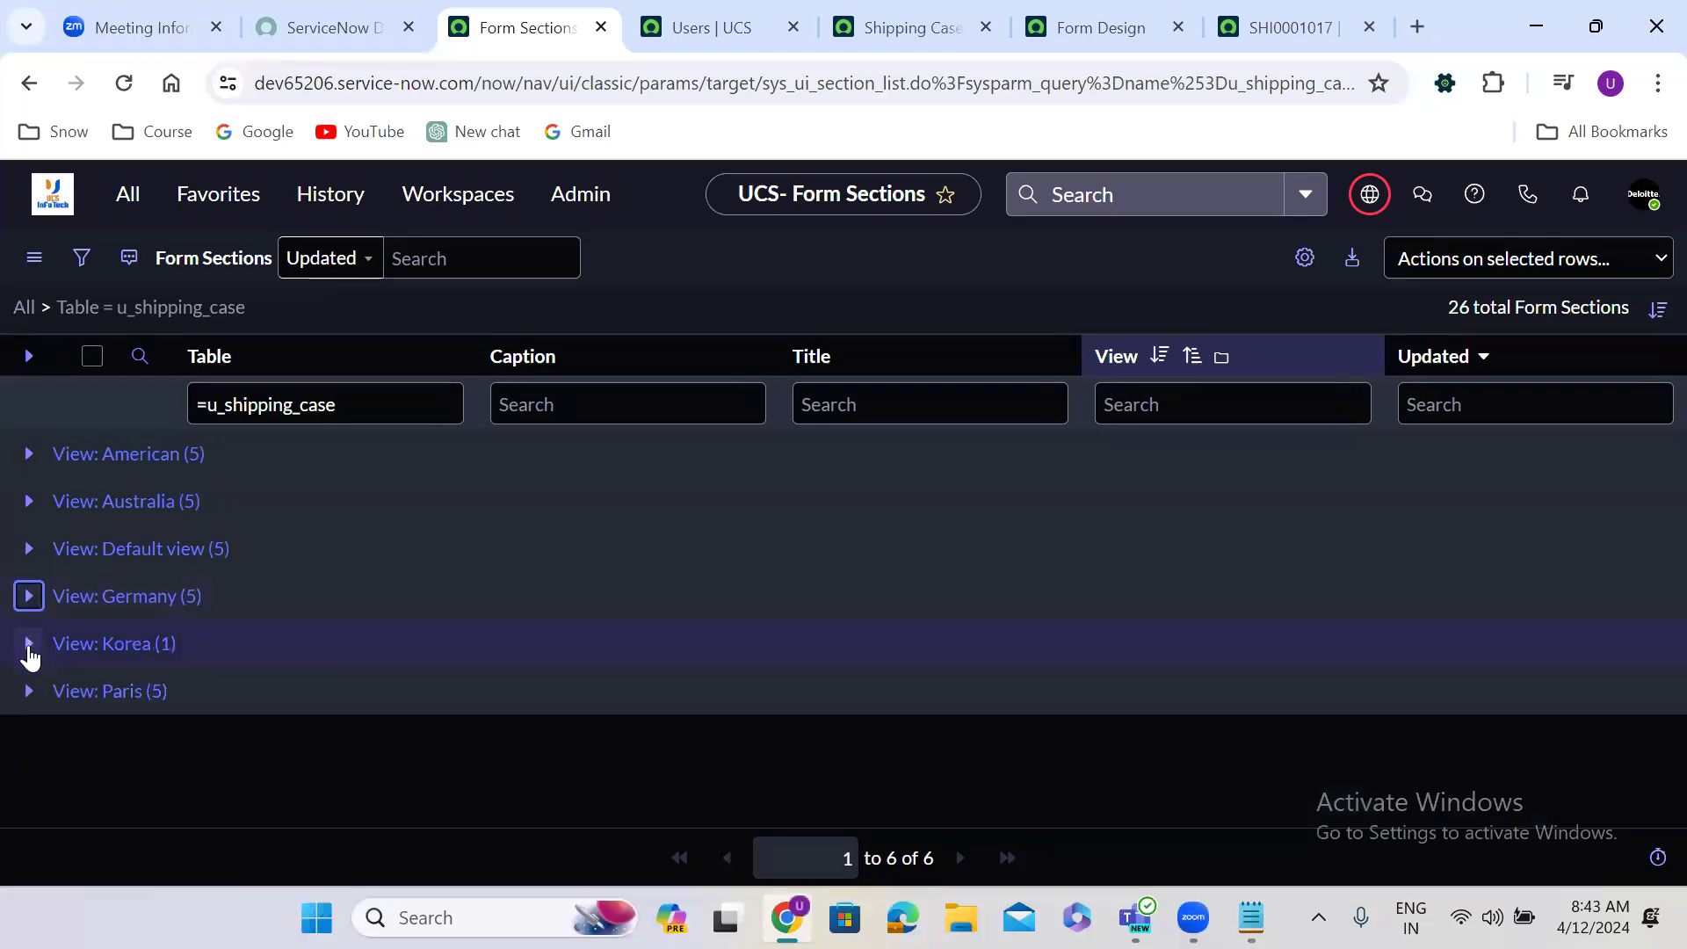
{"action": "left_click", "coordinate": [29, 646]}
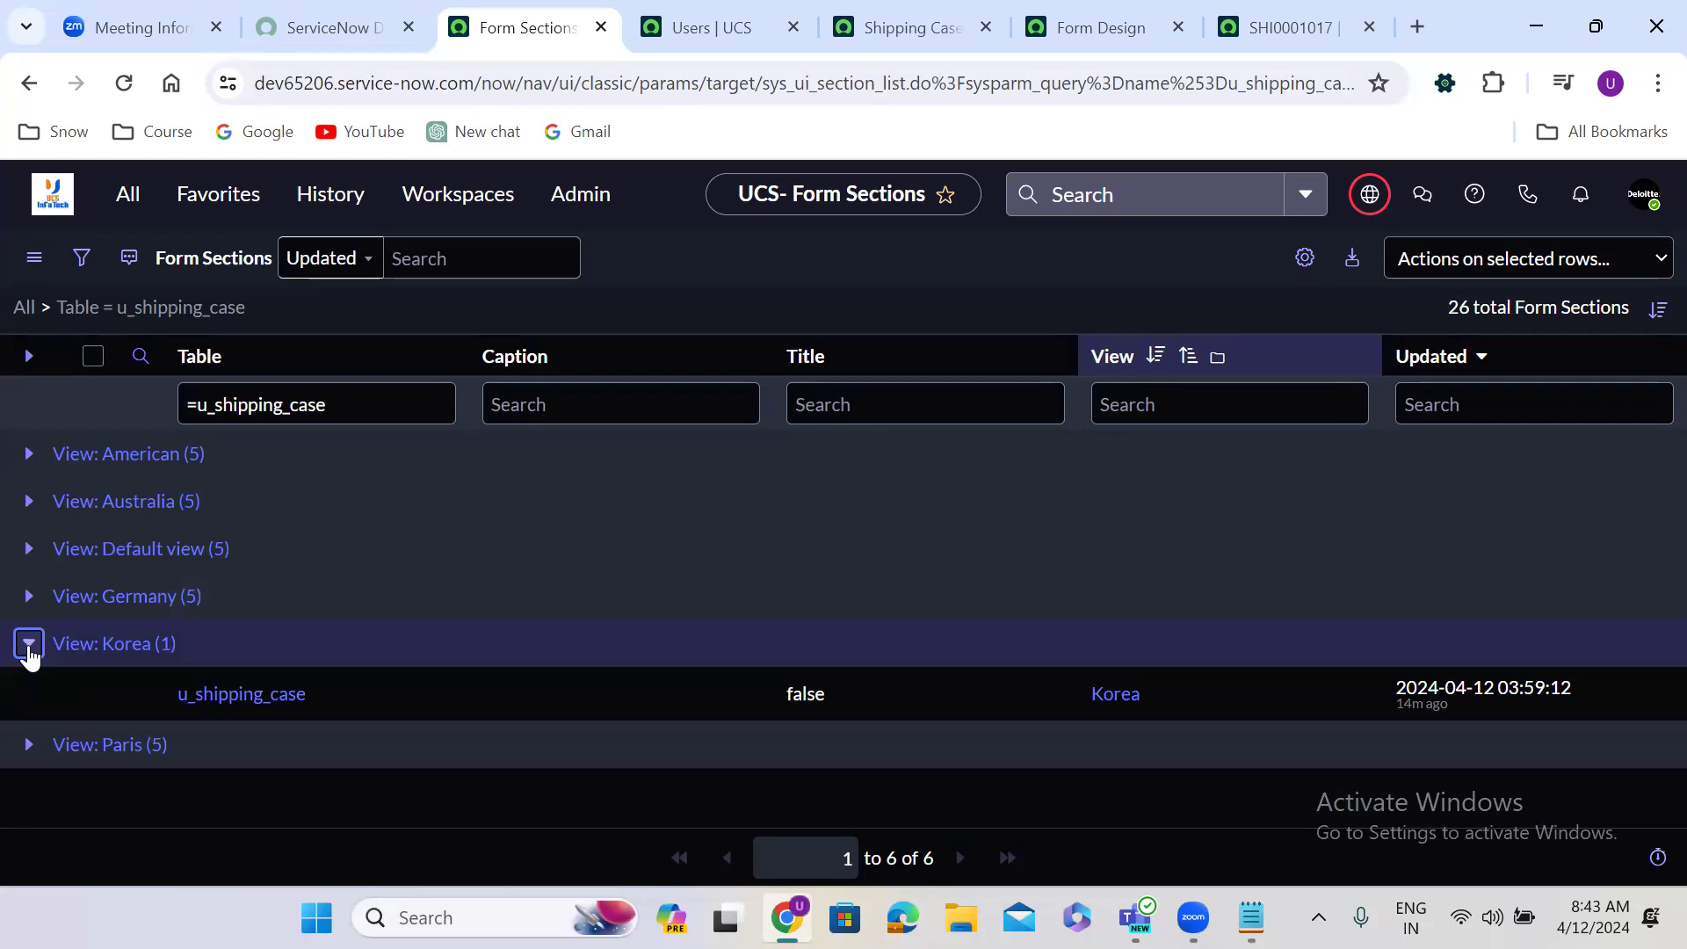
{"action": "left_click", "coordinate": [29, 648]}
{"action": "left_click", "coordinate": [29, 692]}
{"action": "left_click", "coordinate": [29, 692]}
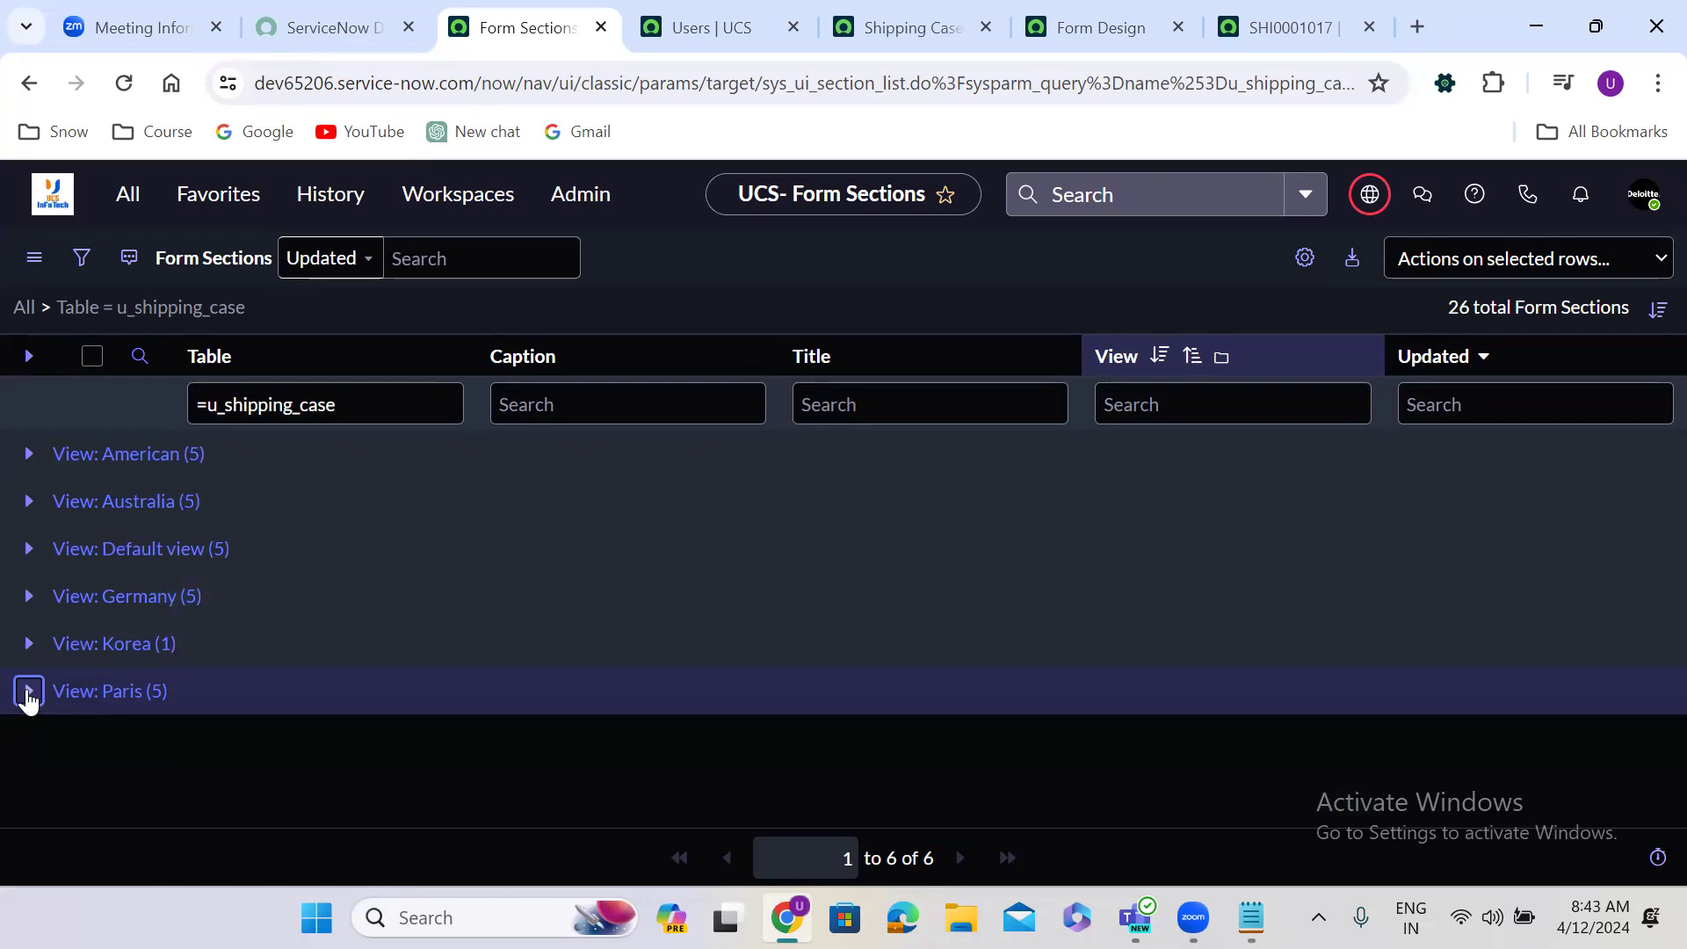
Search the application navigator for "views" and open the Views list under System UI.
{"action": "left_click", "coordinate": [125, 192]}
{"action": "type", "text": "v"}
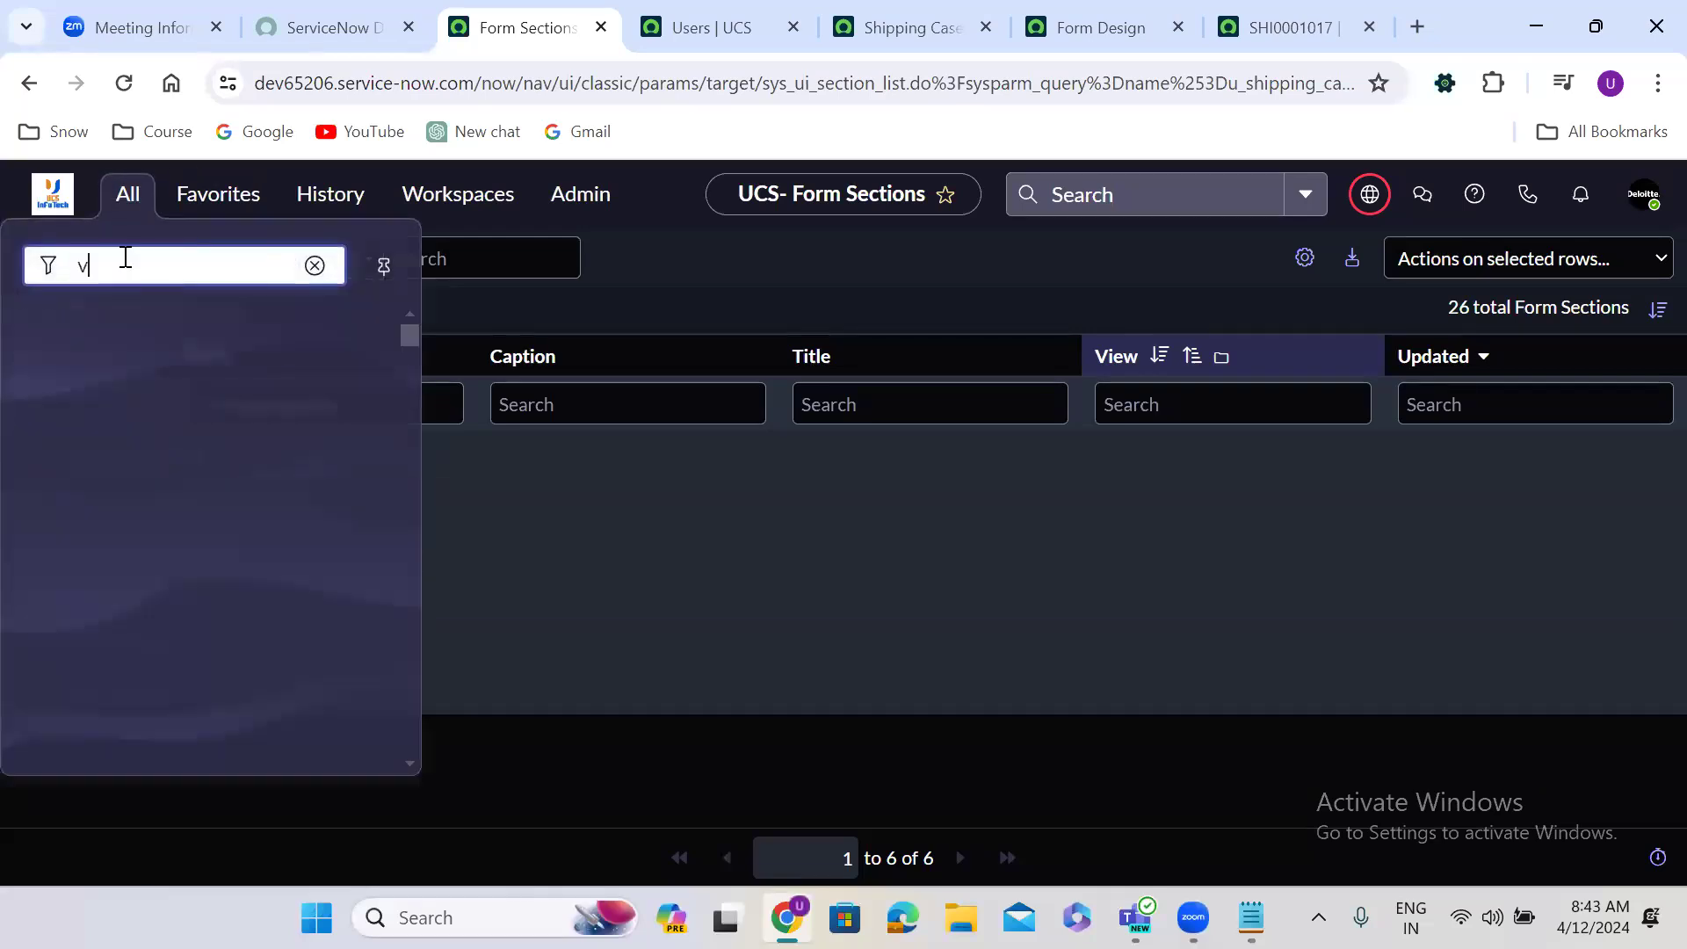
{"action": "type", "text": "iews"}
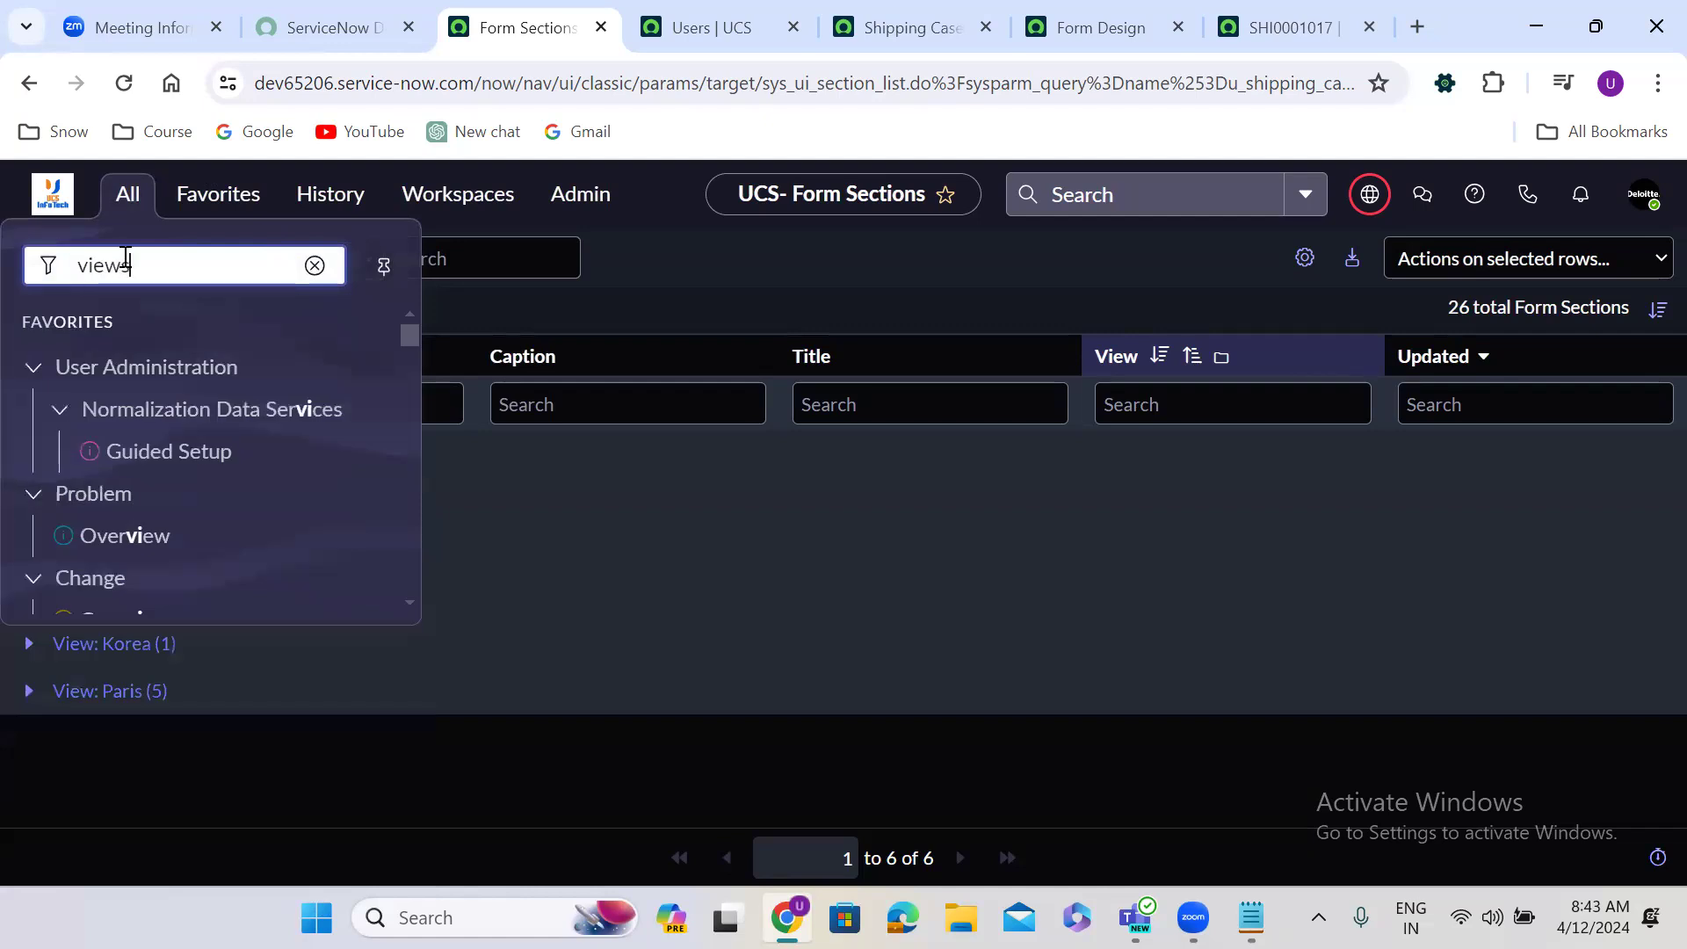
{"action": "left_click_drag", "start_coordinate": [409, 349], "coordinate": [429, 571]}
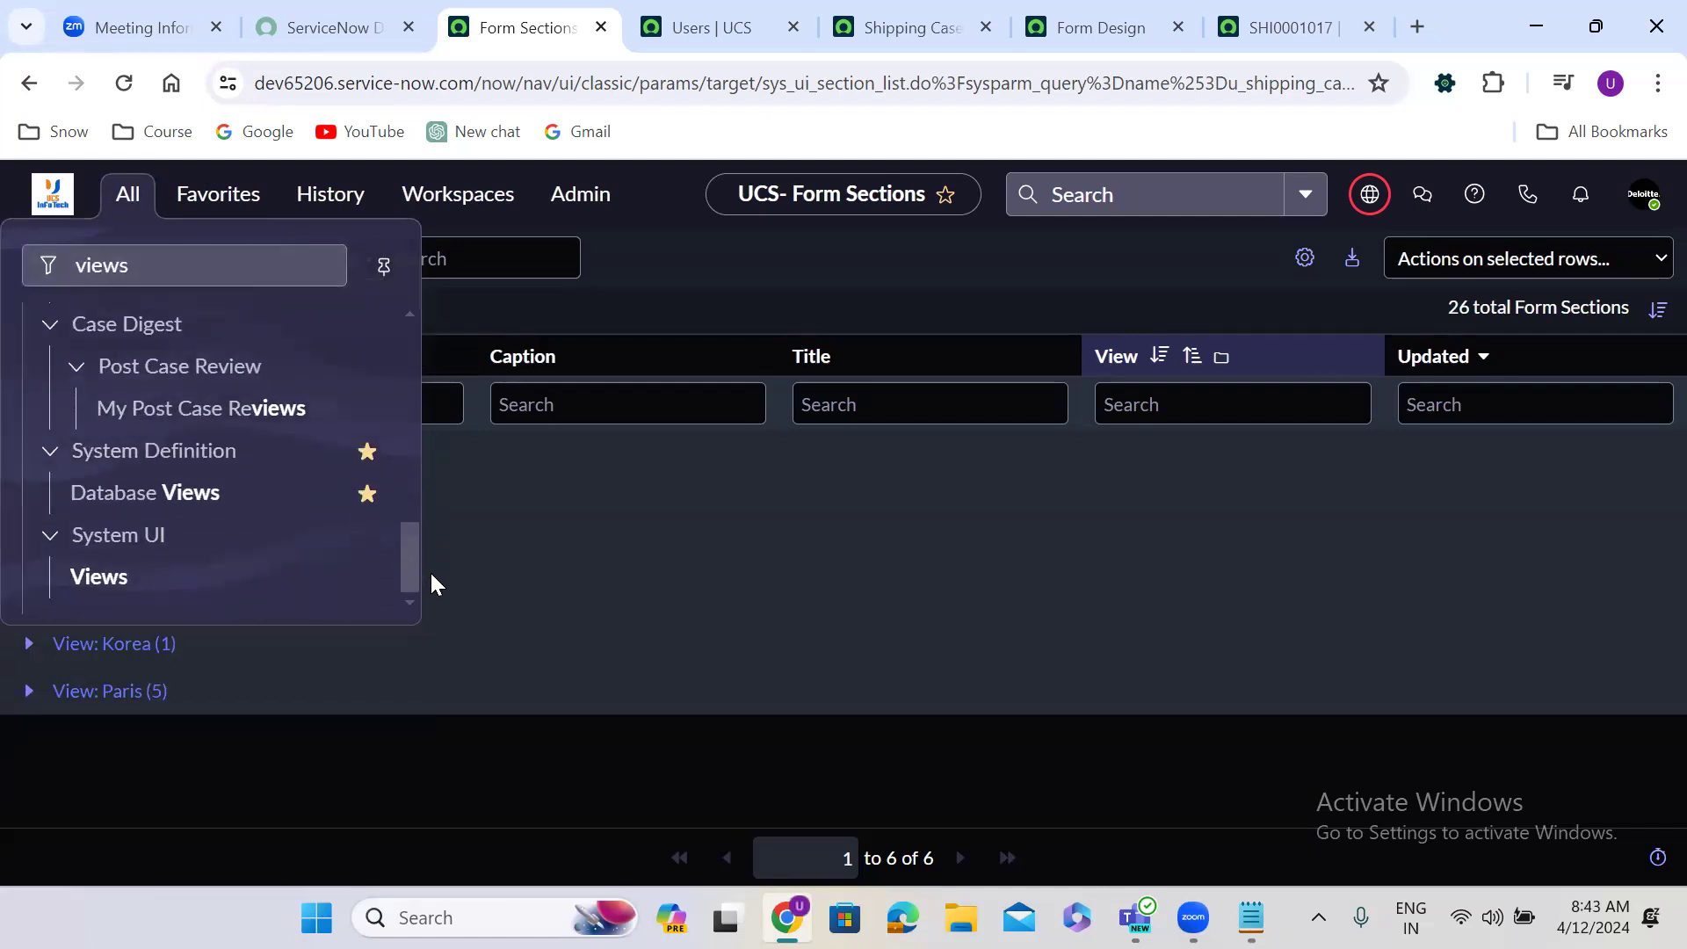
{"action": "left_click", "coordinate": [95, 577]}
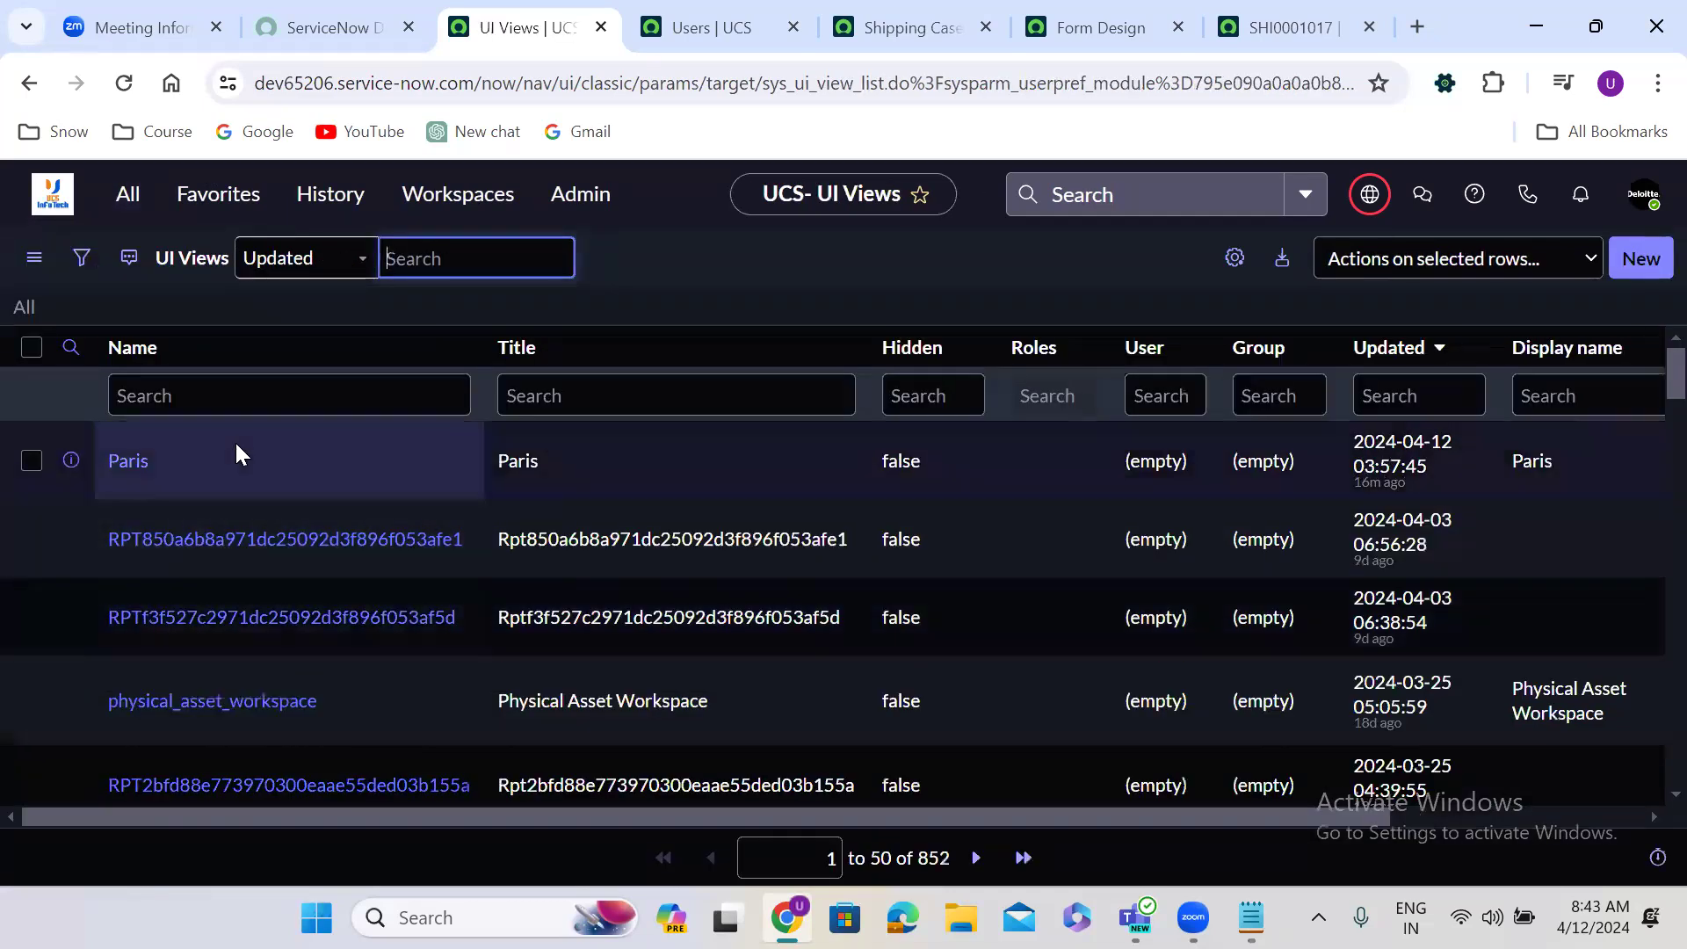
Check which views are available on the open Shipping Case record.
{"action": "left_click", "coordinate": [236, 389]}
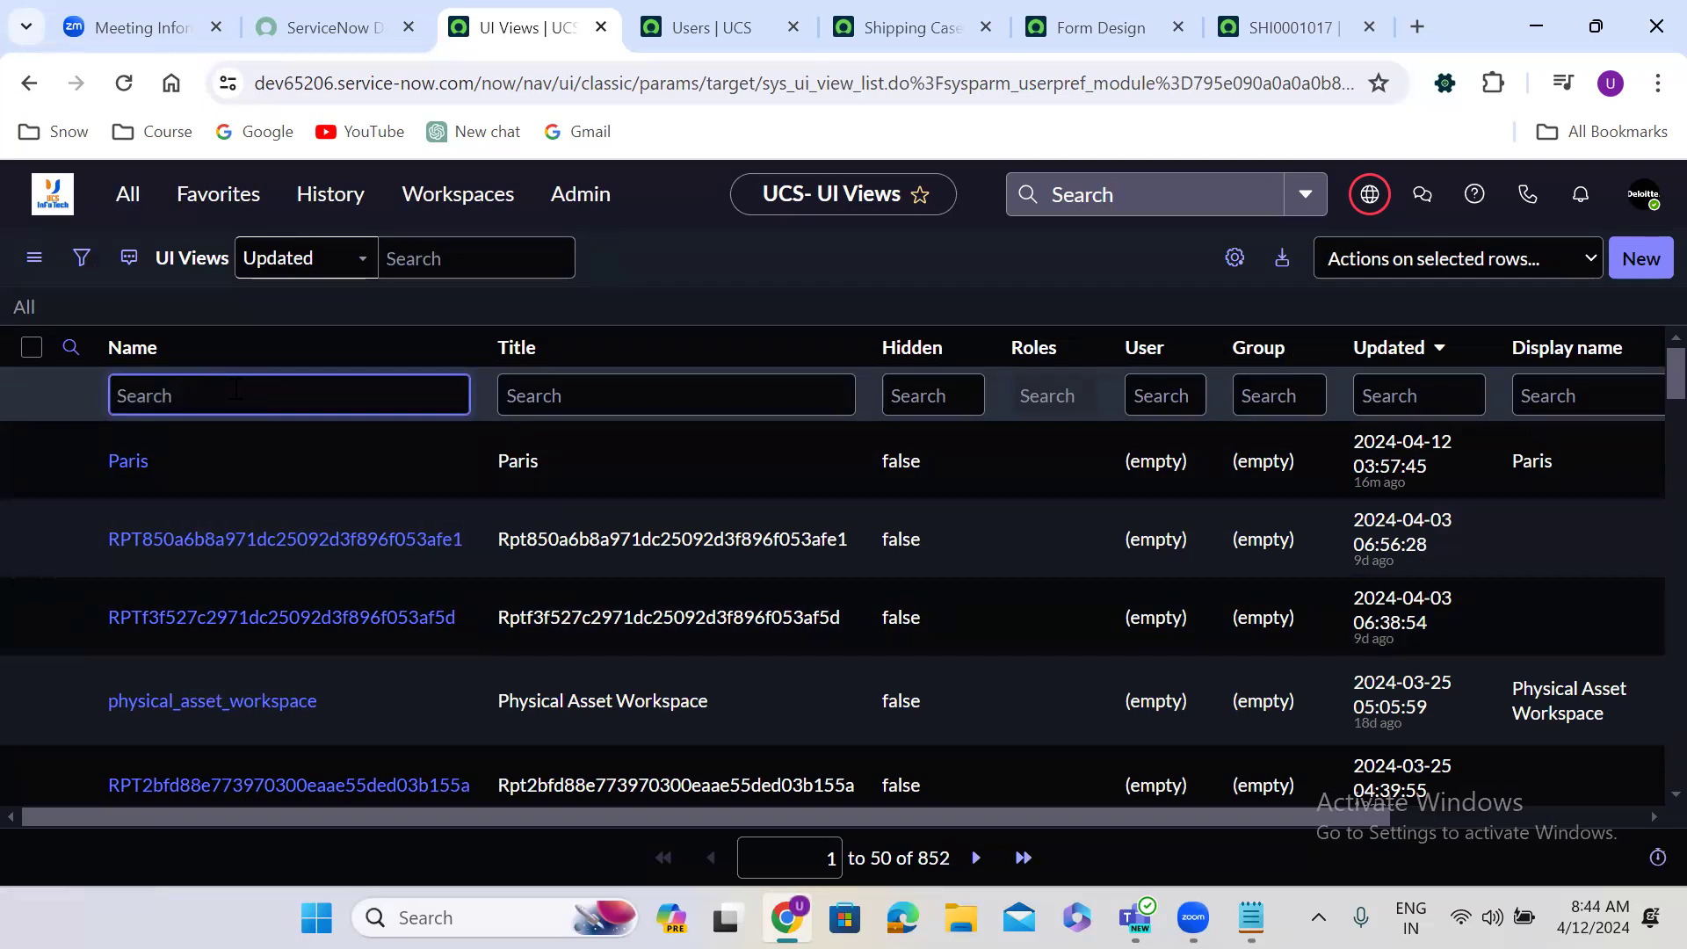
{"action": "left_click", "coordinate": [1249, 7]}
{"action": "left_click", "coordinate": [81, 209]}
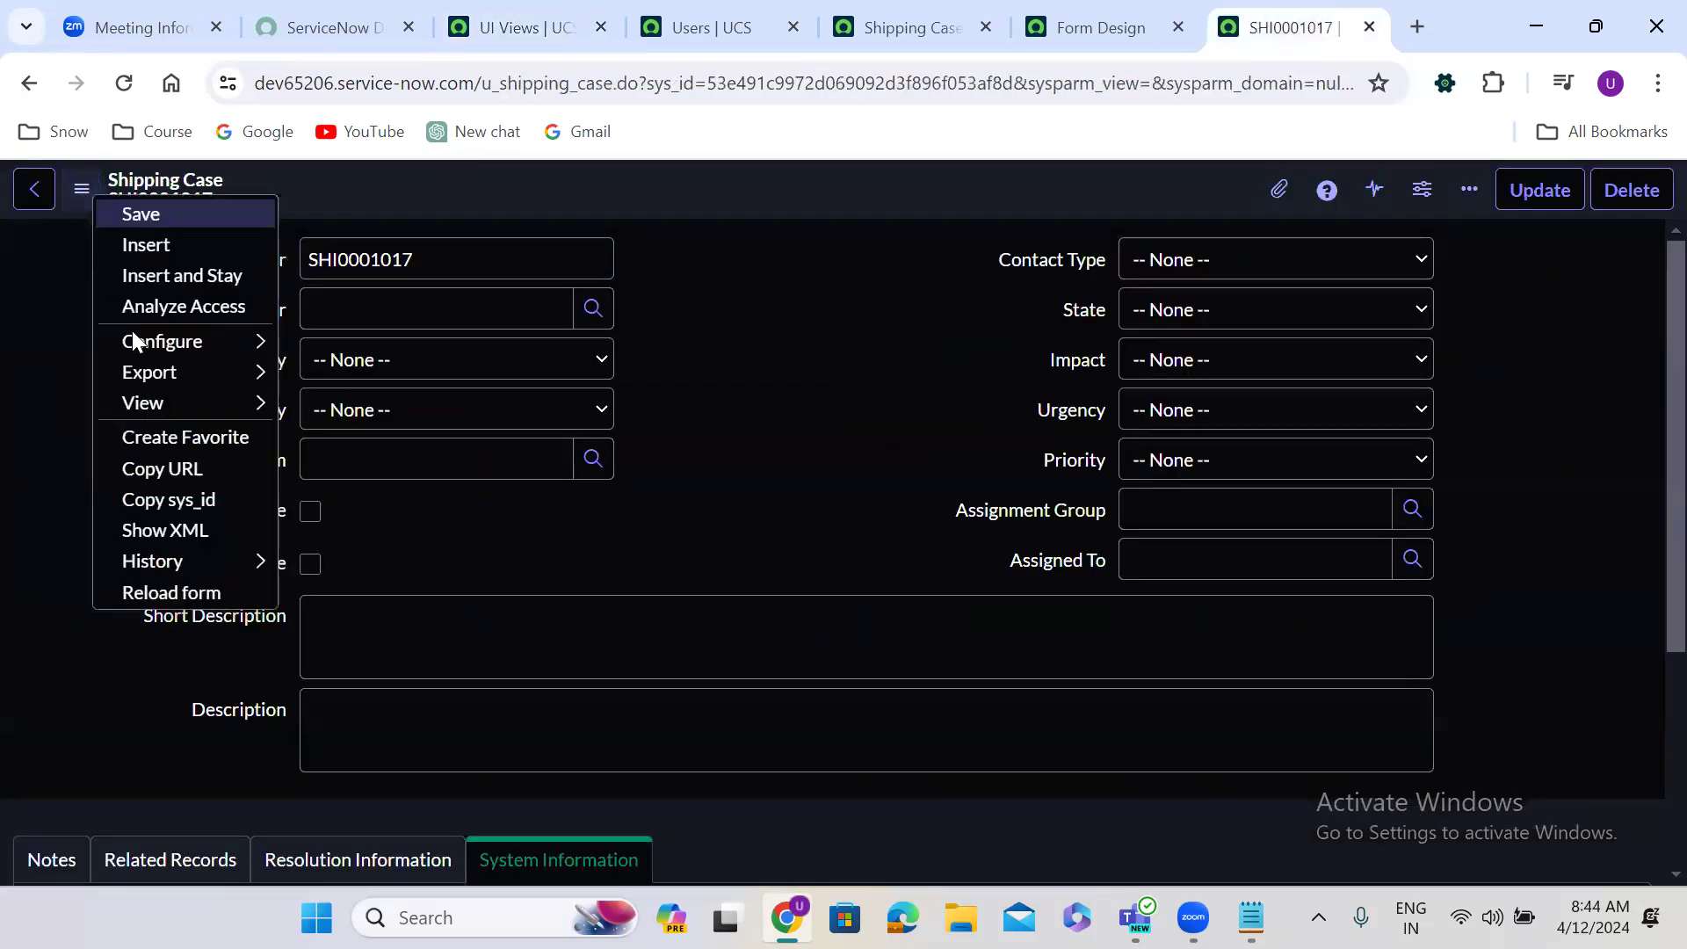
{"action": "mouse_move", "coordinate": [209, 416]}
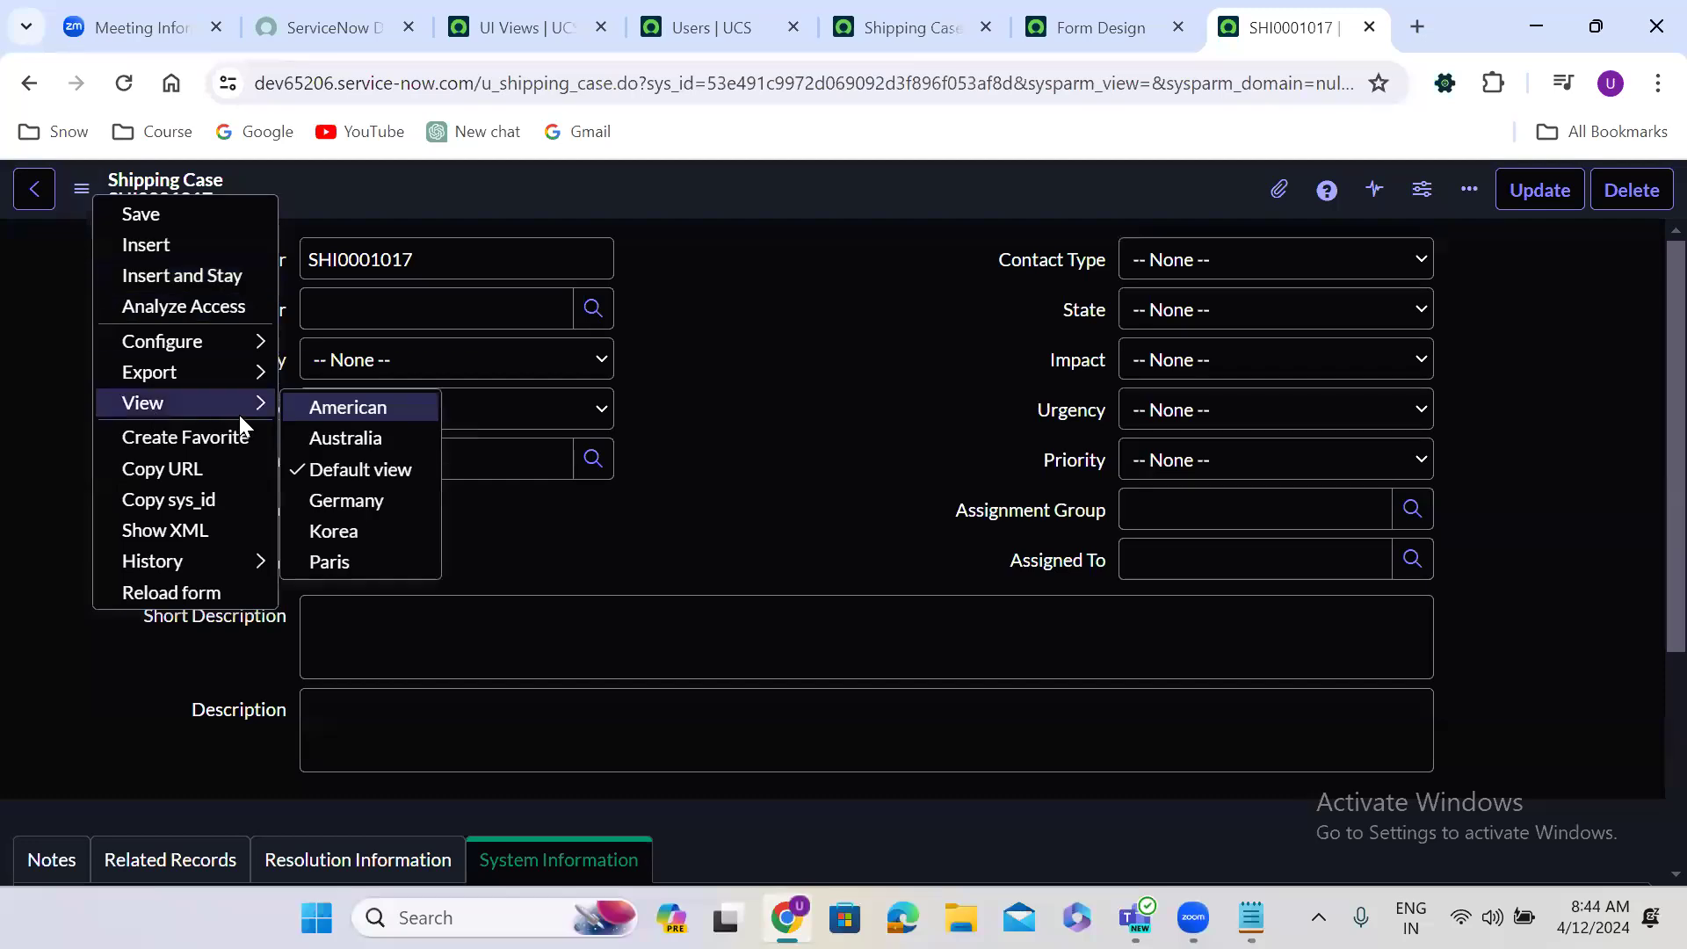
{"action": "left_click", "coordinate": [730, 267]}
Filter the UI Views list by the name Korea and delete the Korea view.
{"action": "left_click", "coordinate": [513, 28]}
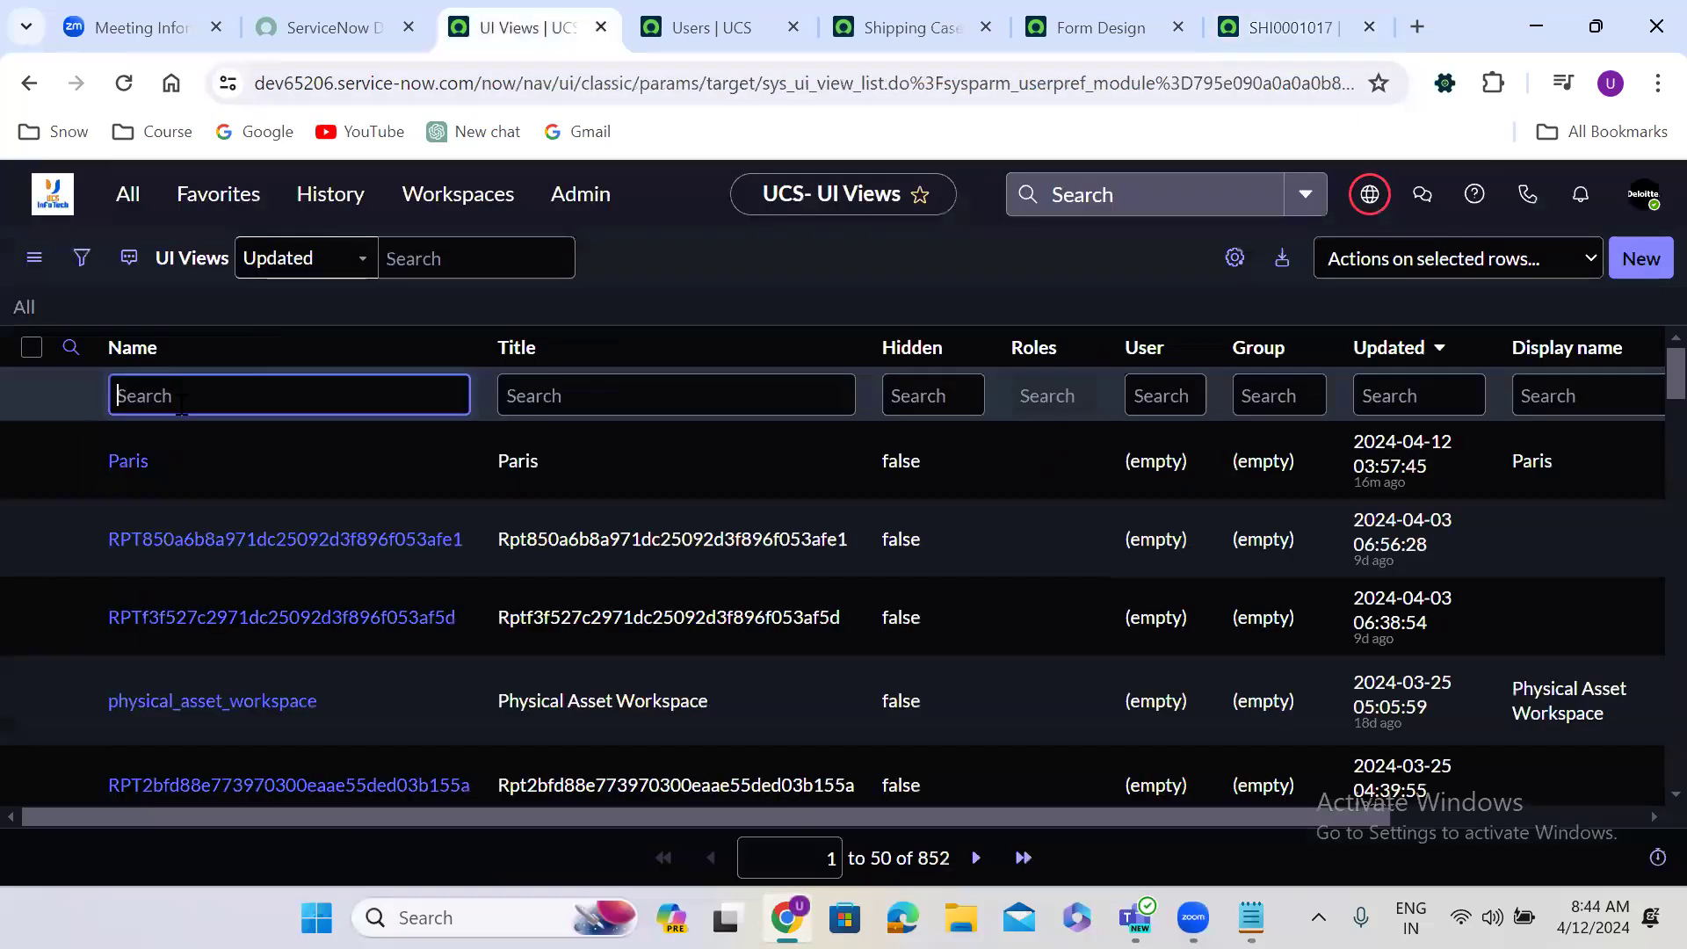
{"action": "type", "text": "Korea"}
{"action": "key", "text": "Return"}
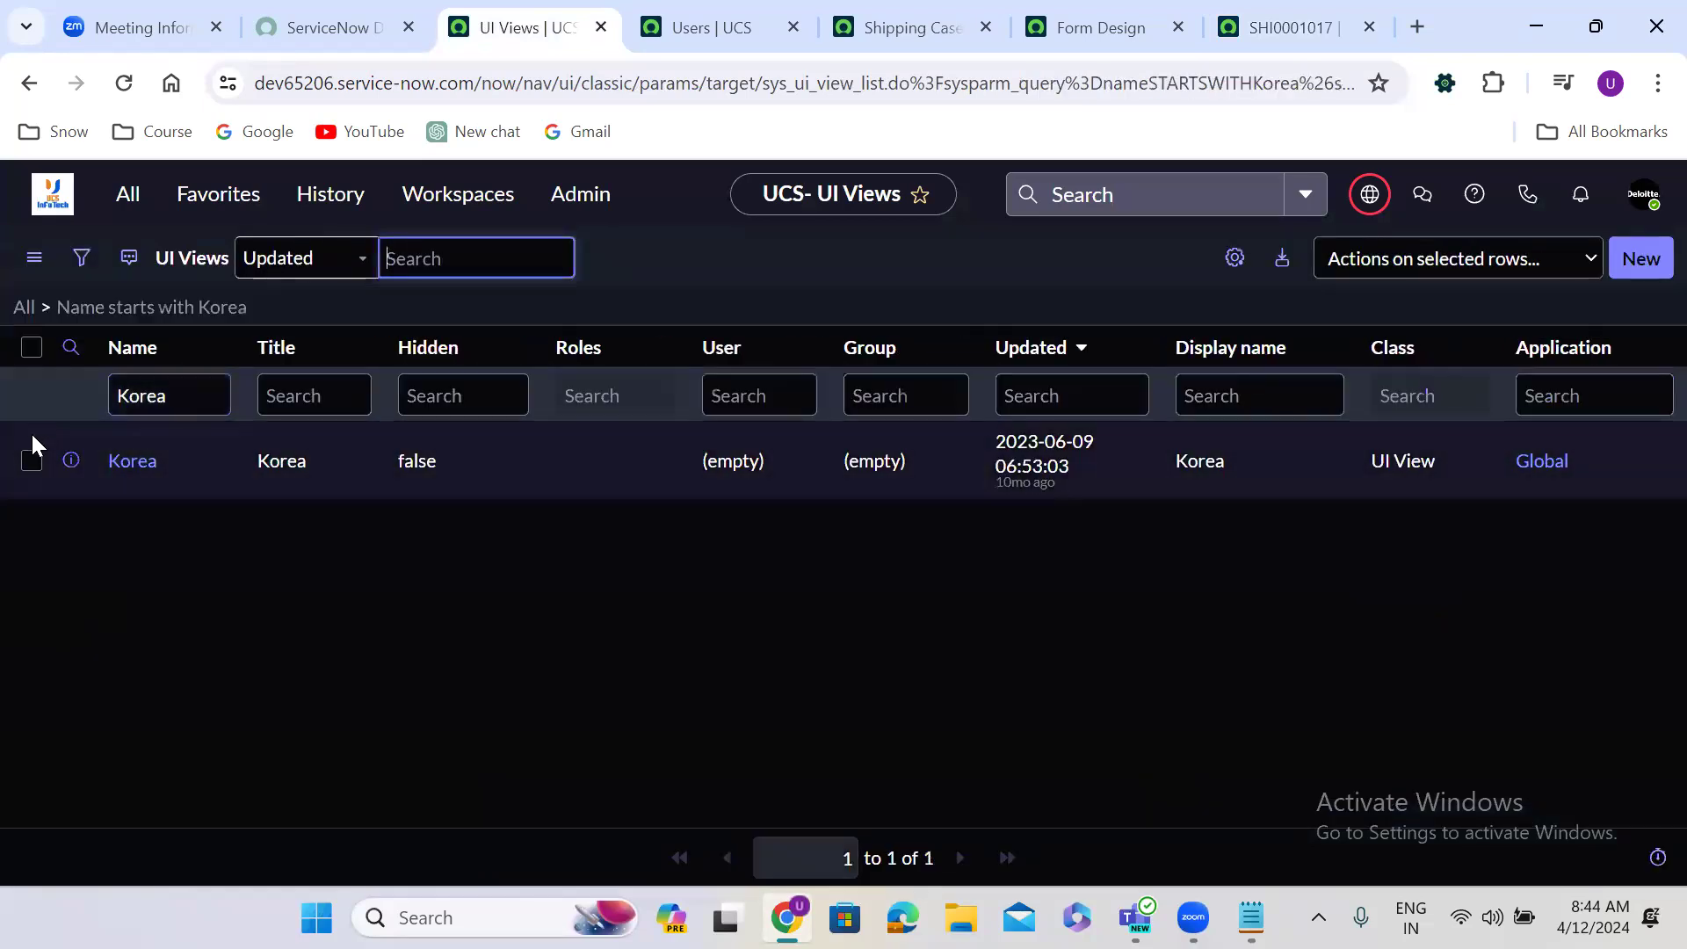
{"action": "left_click", "coordinate": [31, 350]}
{"action": "left_click", "coordinate": [32, 350]}
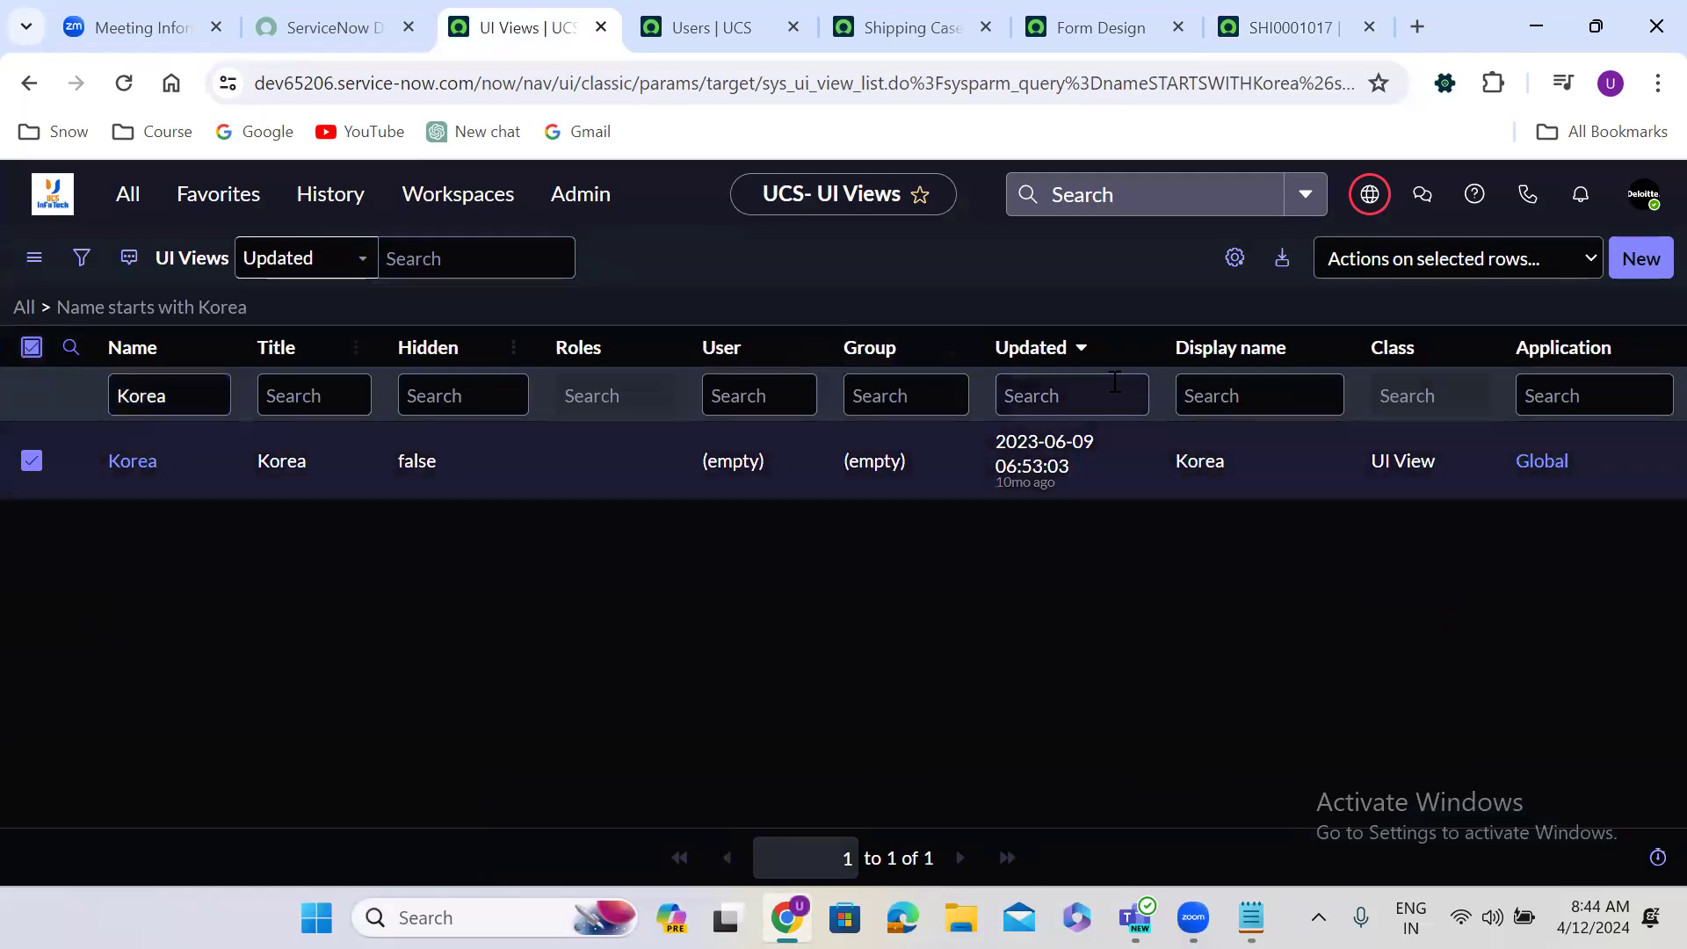
{"action": "left_click", "coordinate": [1399, 254]}
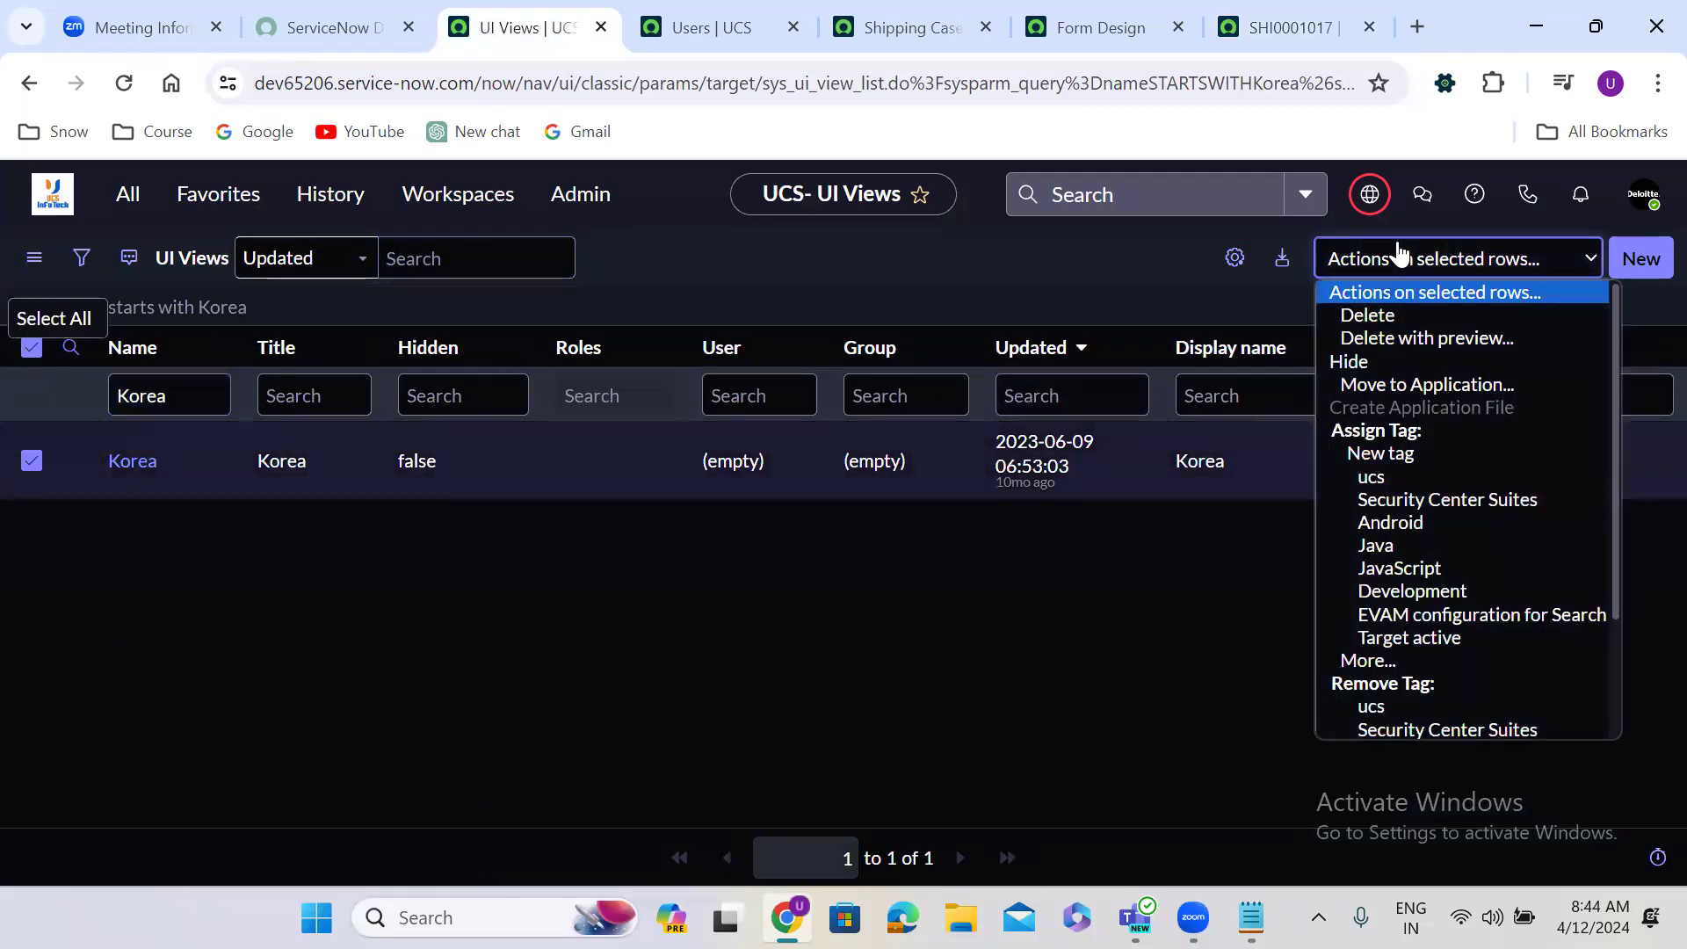
{"action": "left_click", "coordinate": [1378, 311]}
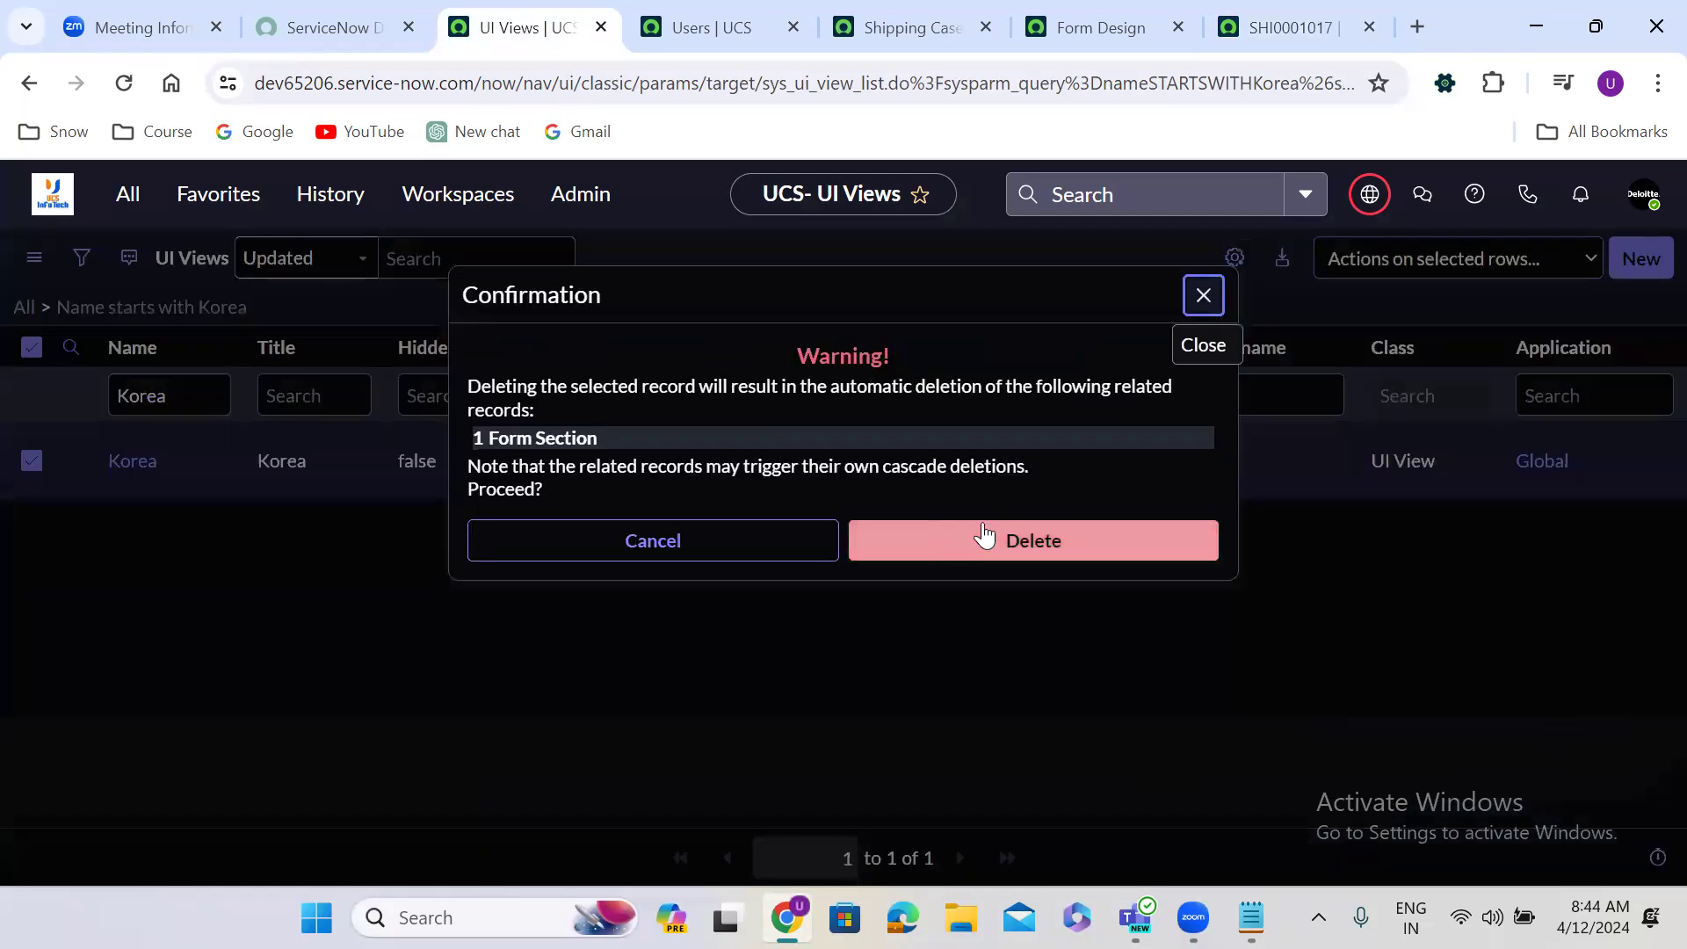
Reload the open Shipping Case record and check its list of available views.
{"action": "left_click", "coordinate": [1283, 26]}
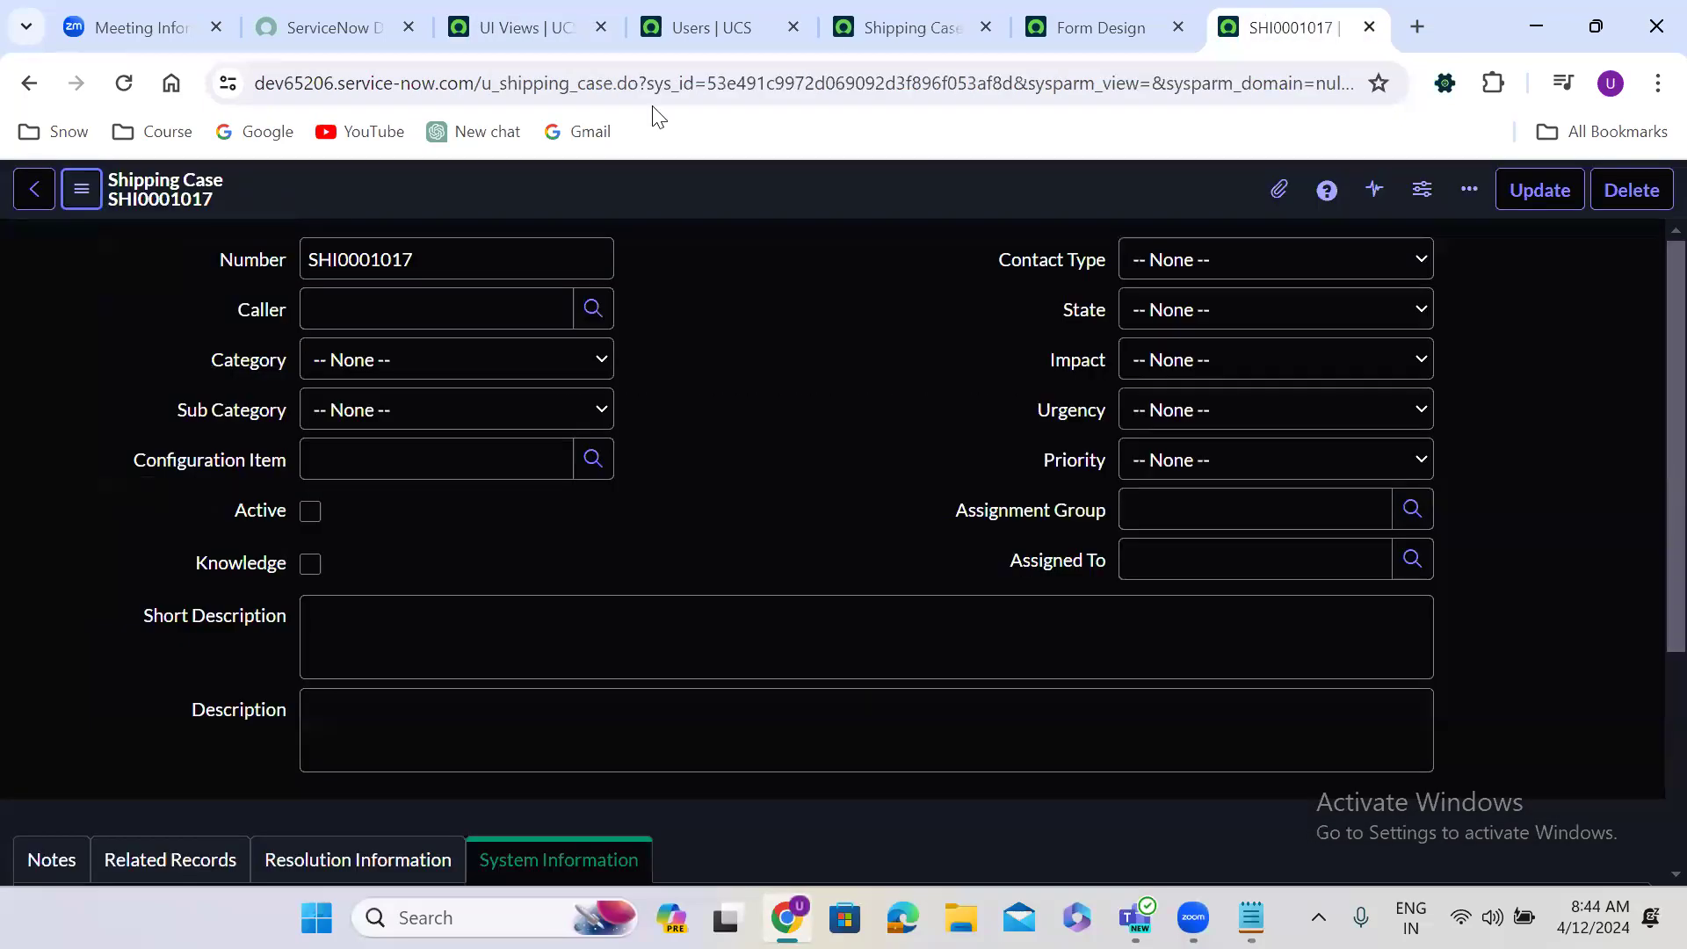
{"action": "left_click", "coordinate": [123, 81]}
{"action": "left_click", "coordinate": [84, 198]}
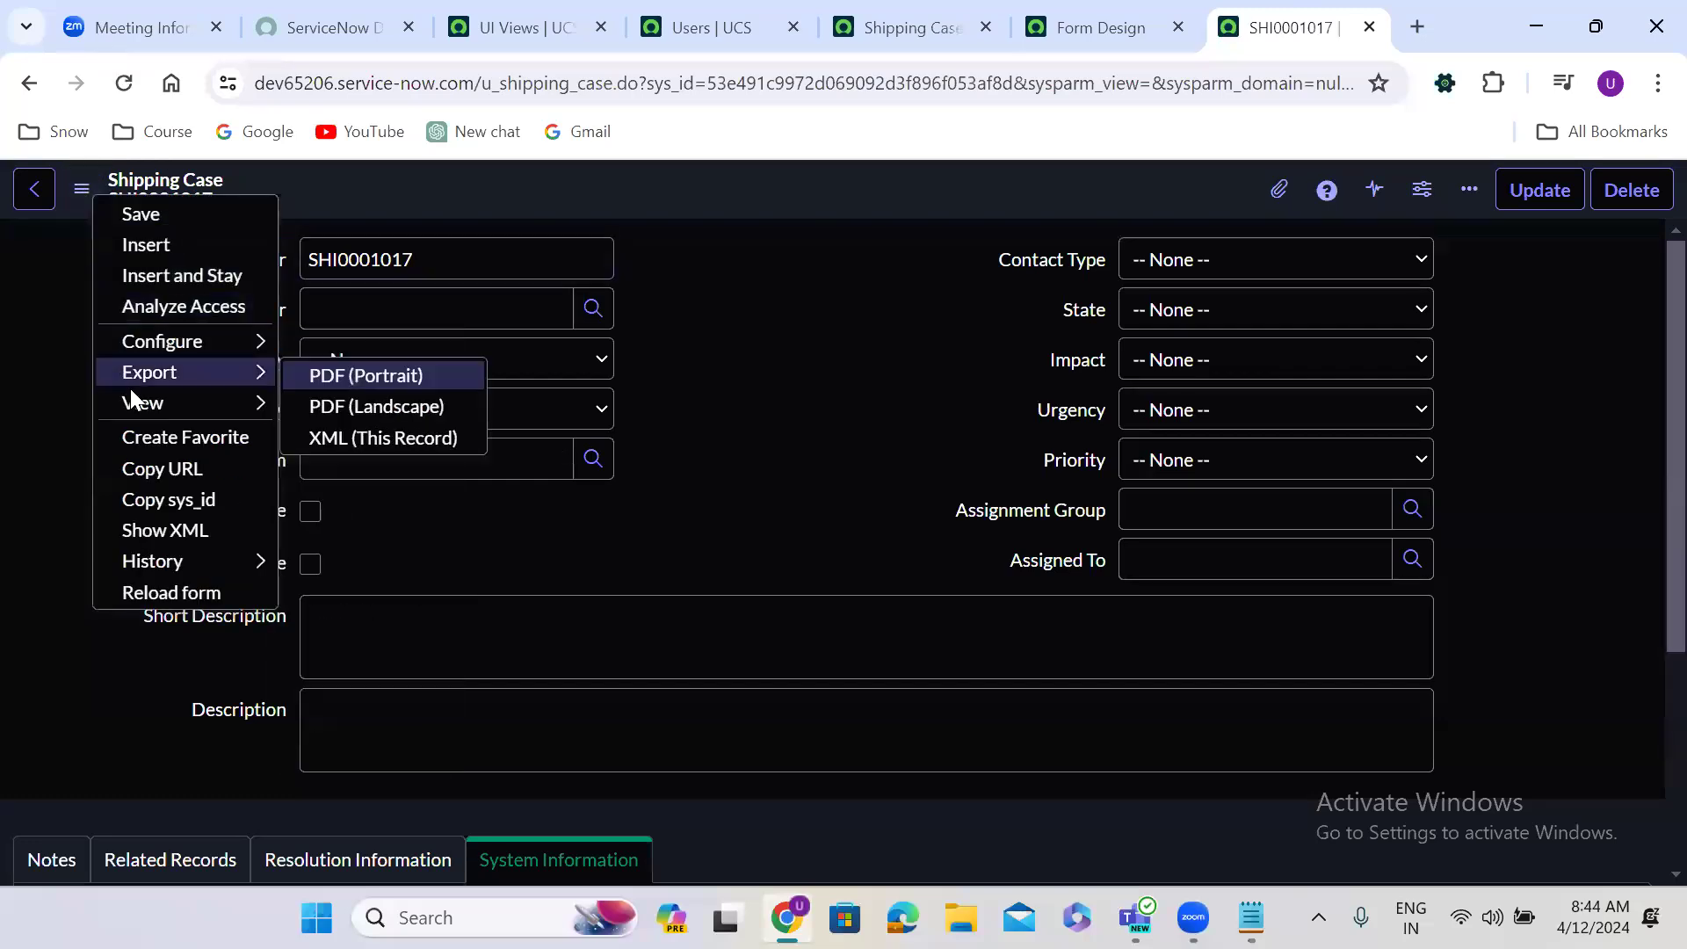
{"action": "mouse_move", "coordinate": [149, 402]}
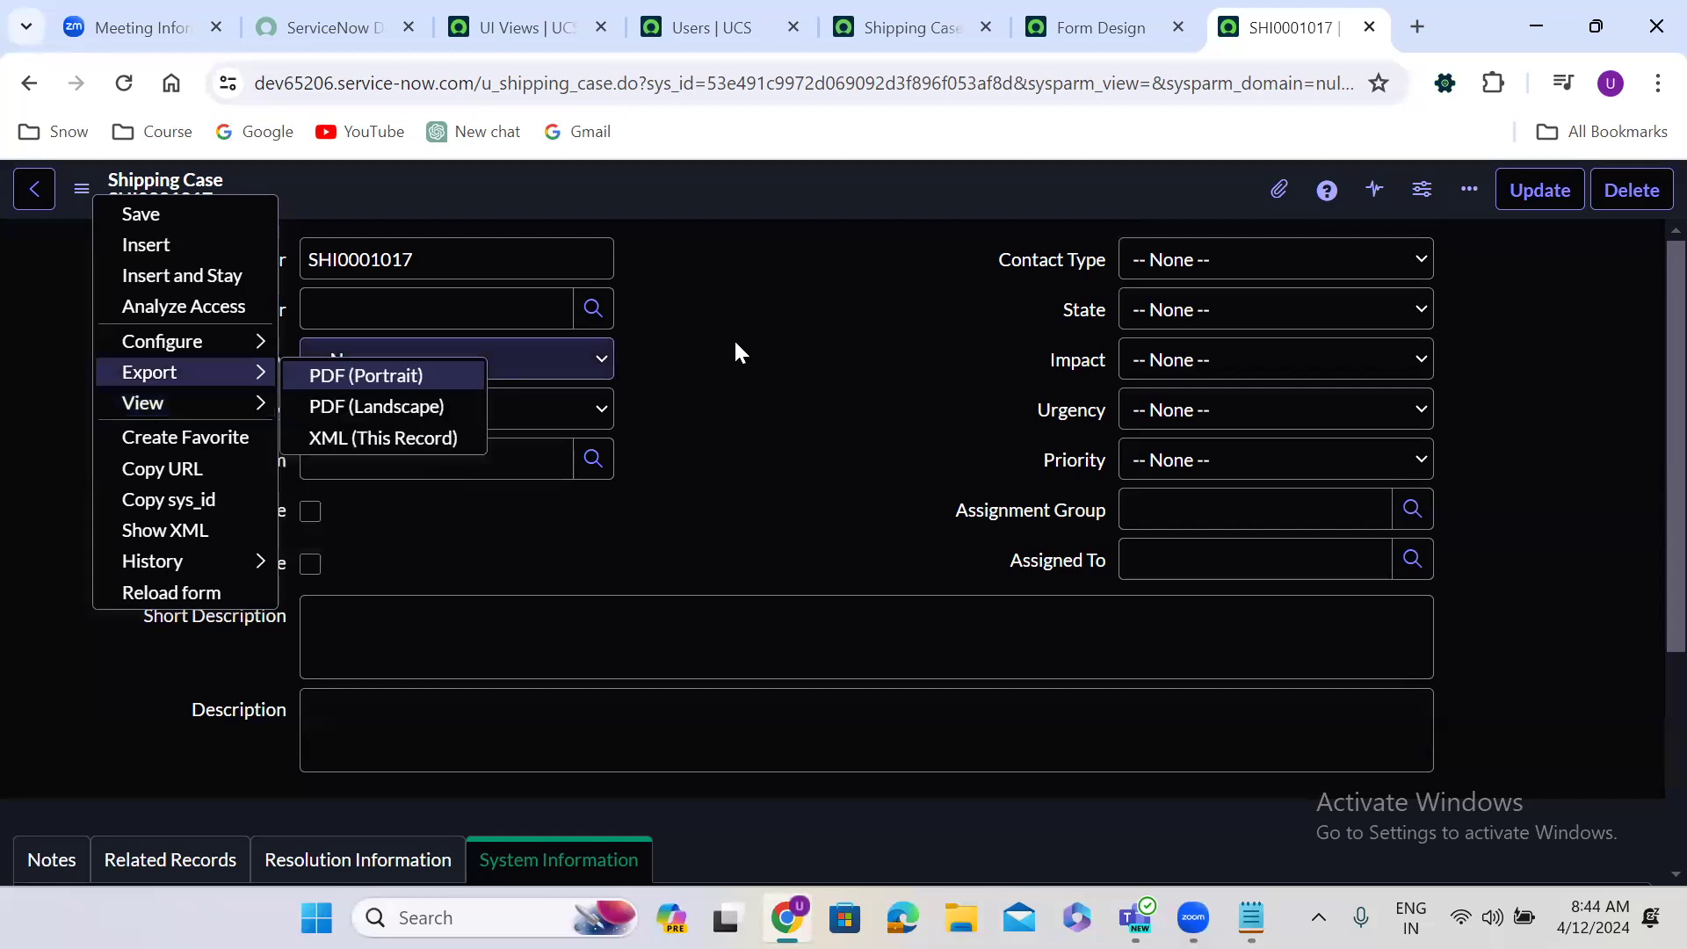
{"action": "key", "text": "Escape"}
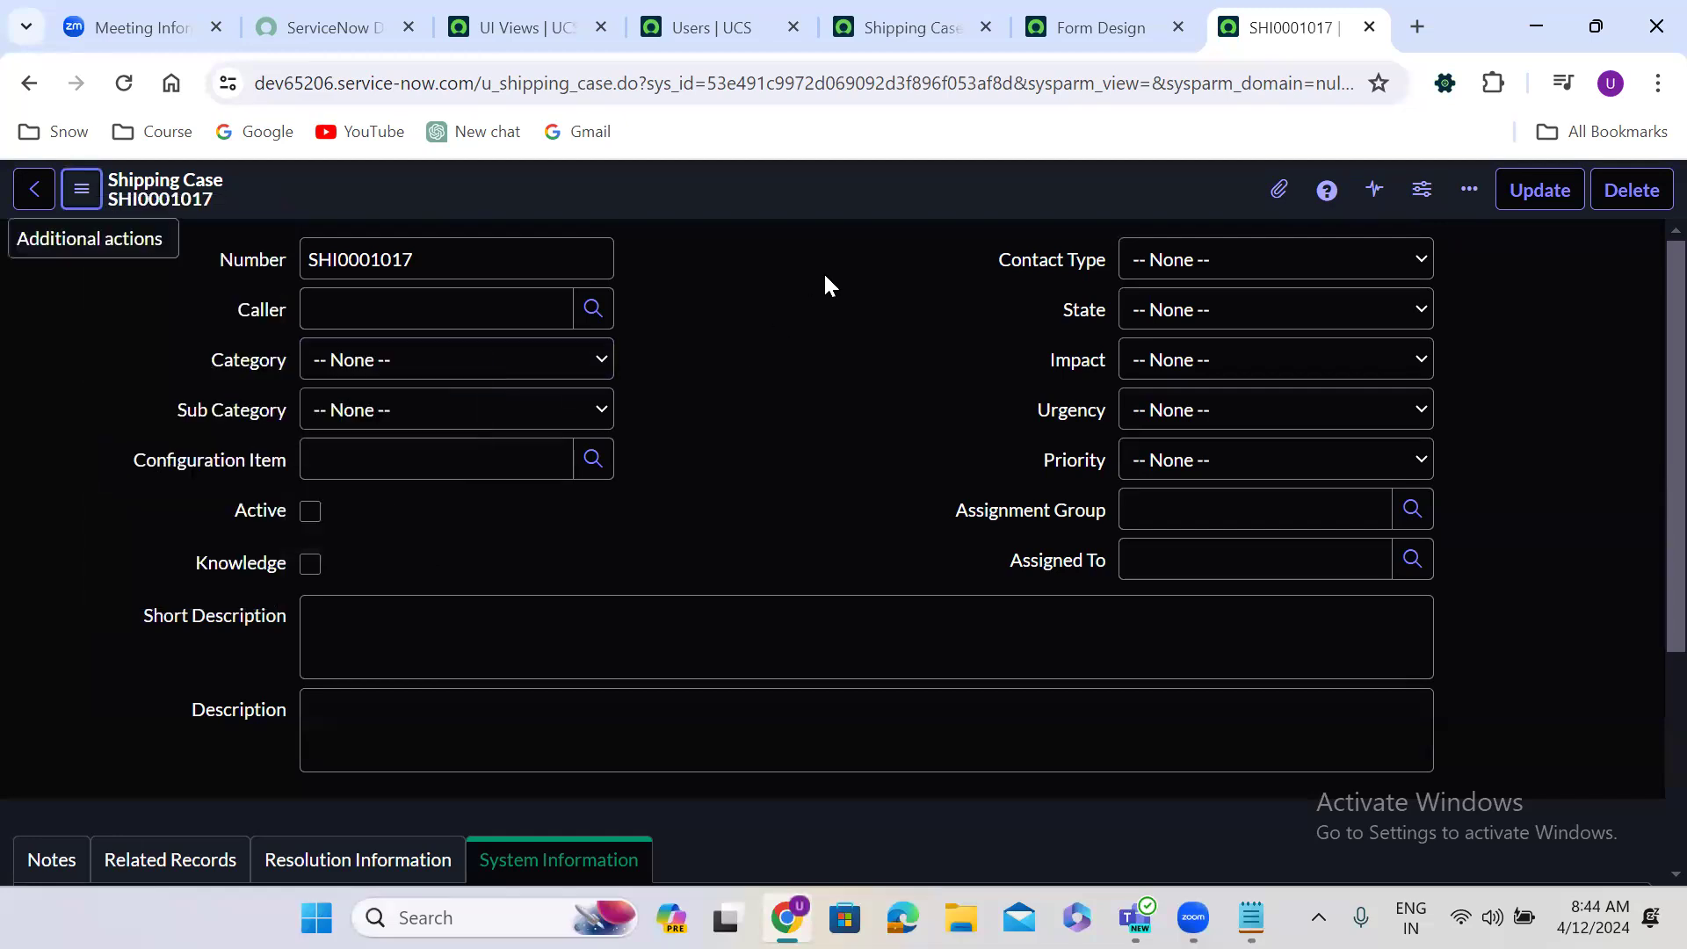
Return to the UI Views list, search the application navigator for "form sec" and open the Form Sections list.
{"action": "left_click", "coordinate": [507, 26]}
{"action": "left_click", "coordinate": [132, 198]}
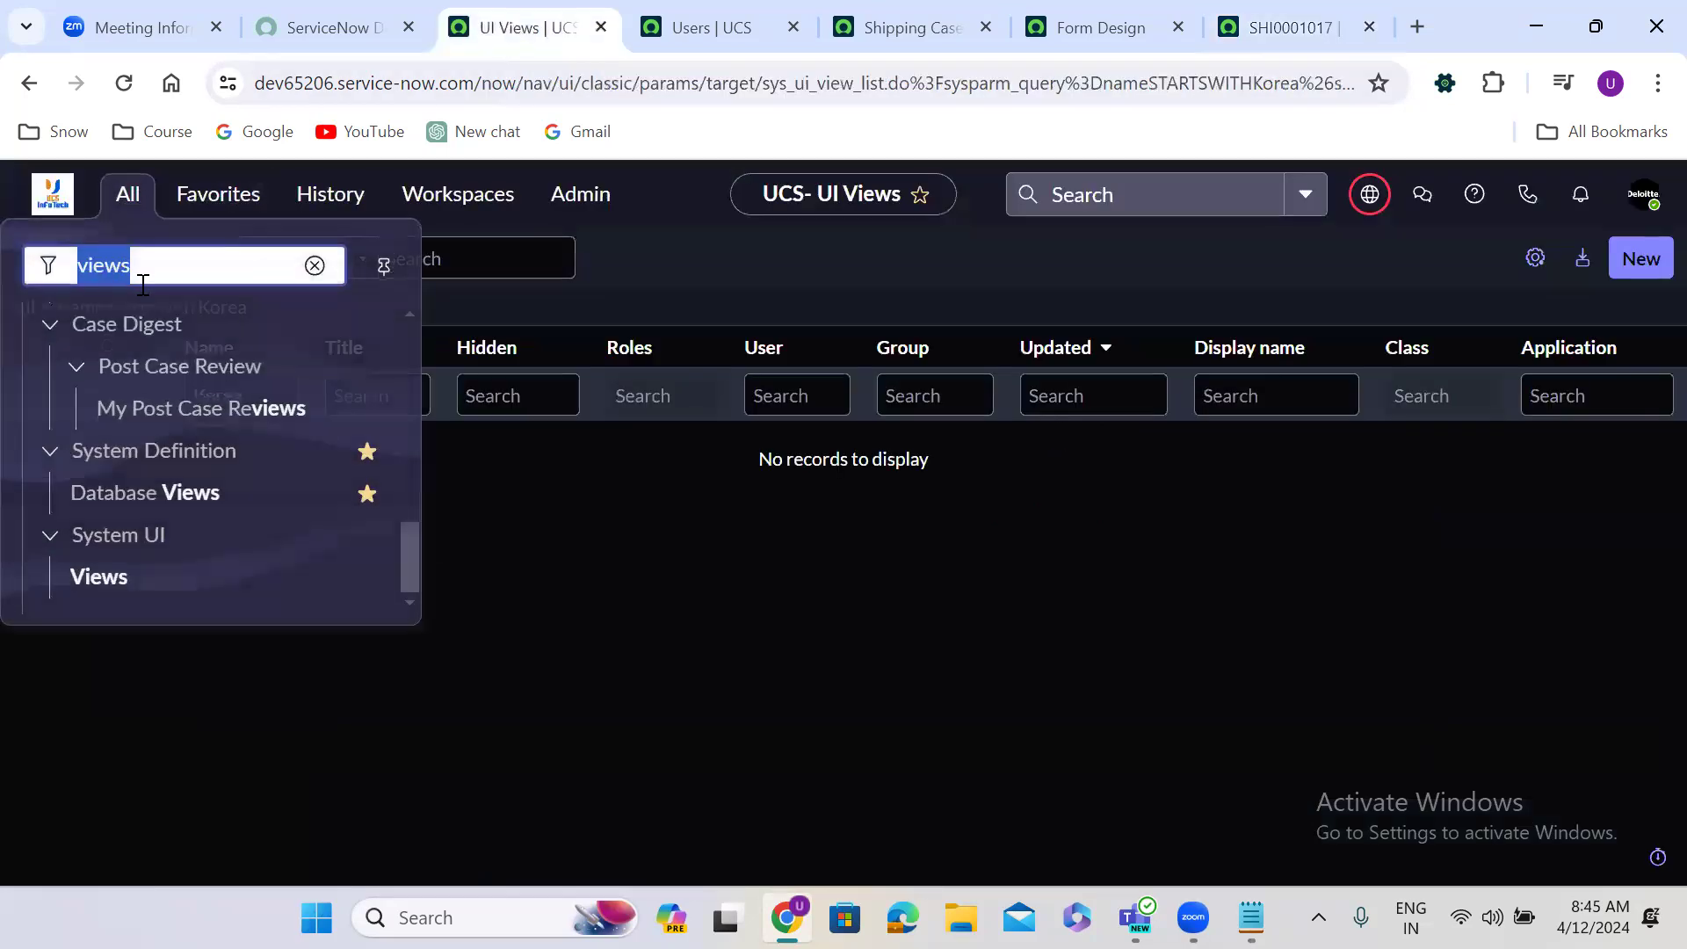
{"action": "type", "text": "fo"}
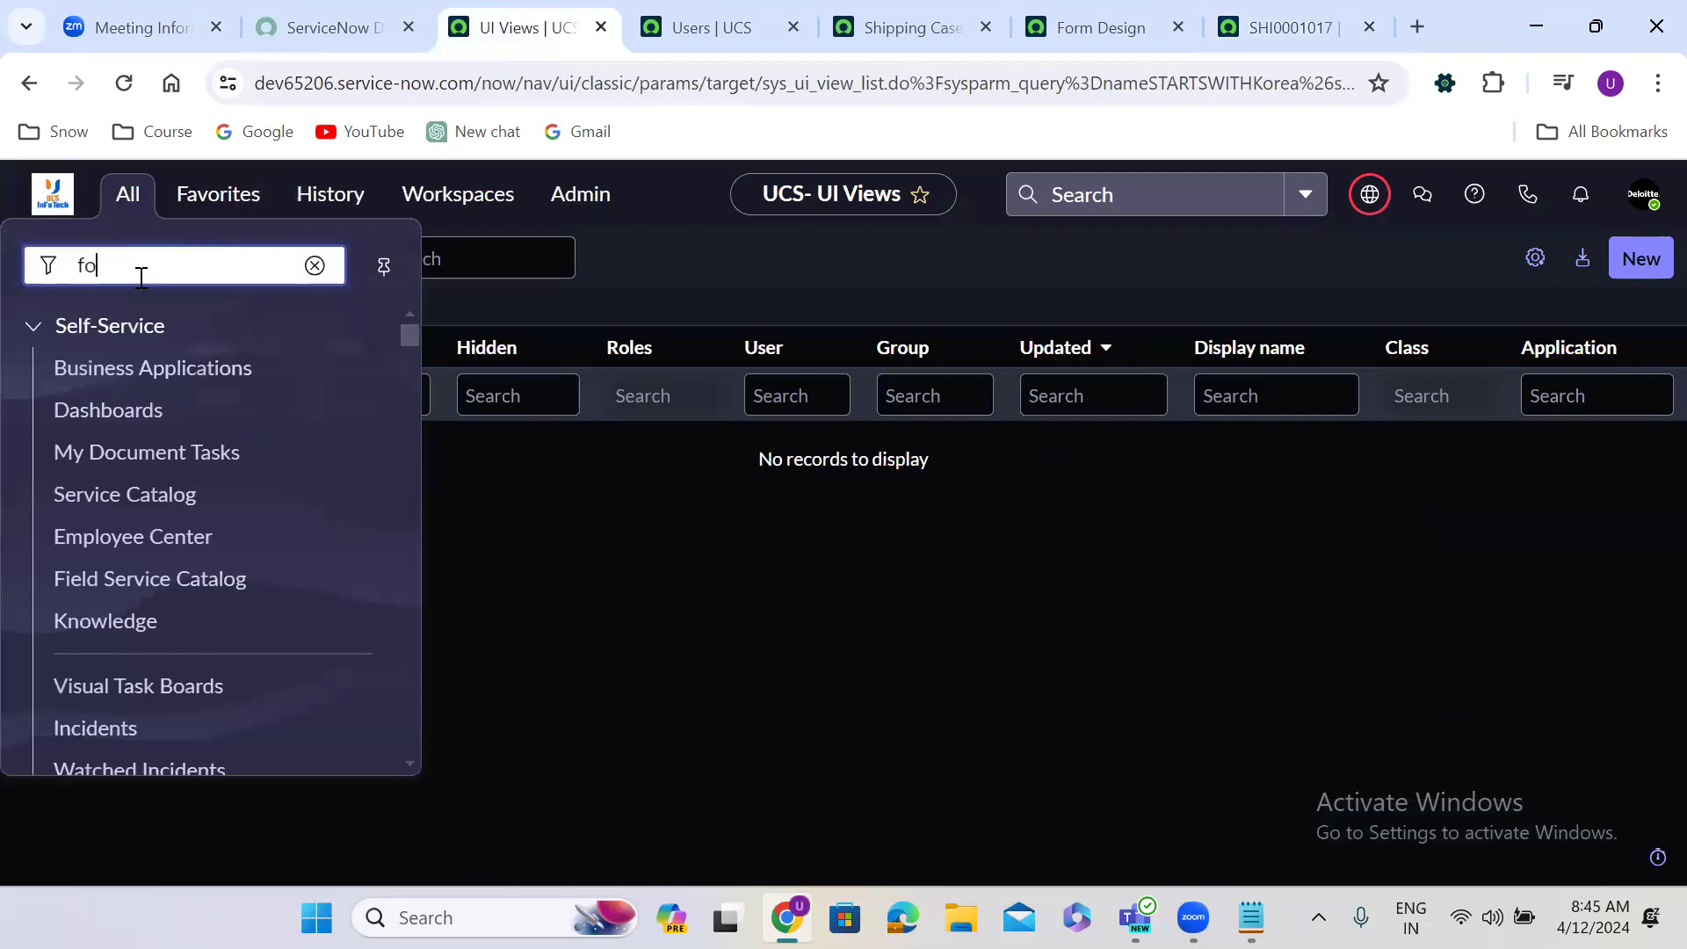
{"action": "type", "text": "rm sec"}
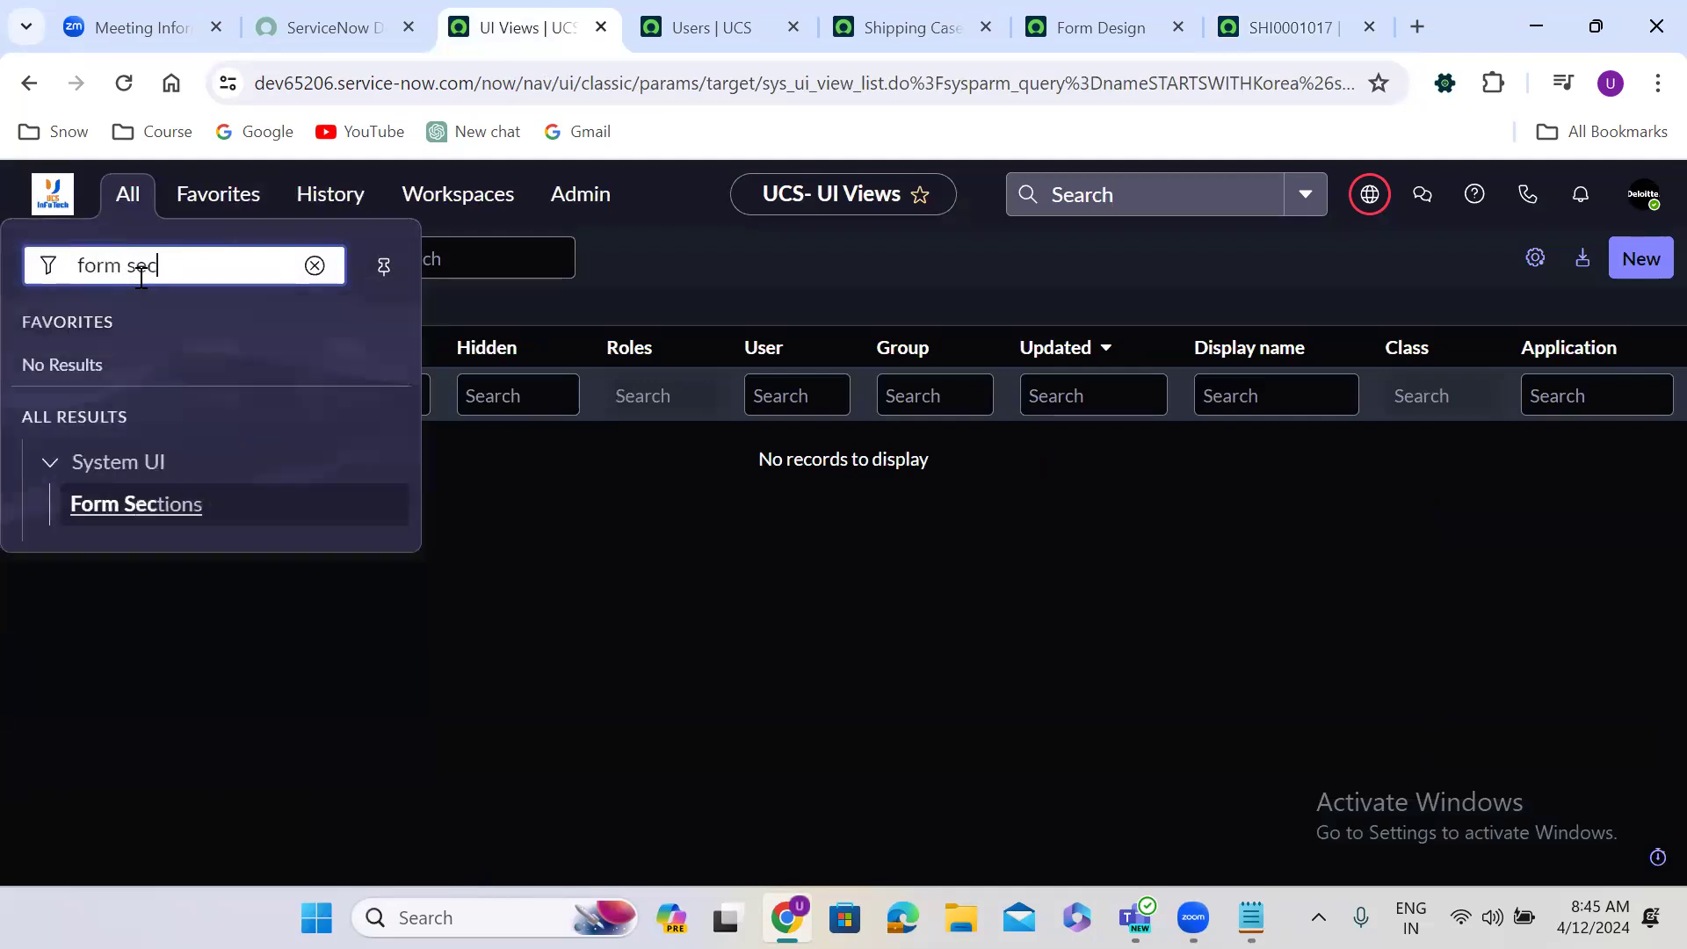
{"action": "left_click", "coordinate": [146, 502]}
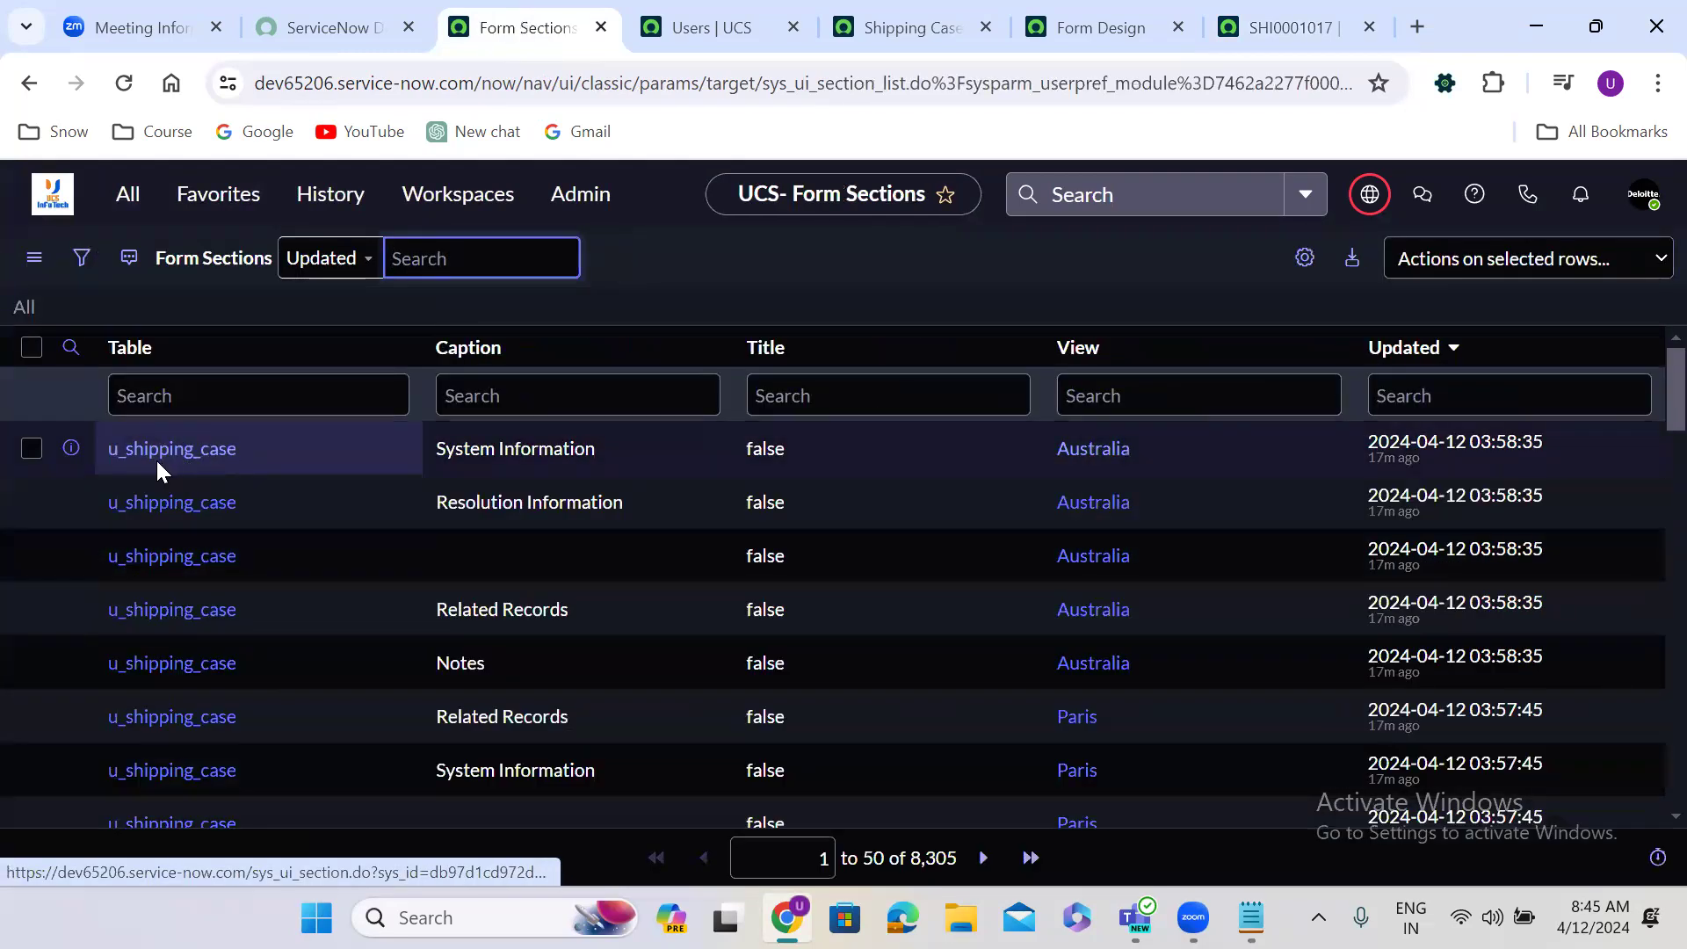
Show only the u_shipping_case form sections again and group them by View.
{"action": "right_click", "coordinate": [159, 457]}
{"action": "left_click", "coordinate": [190, 476]}
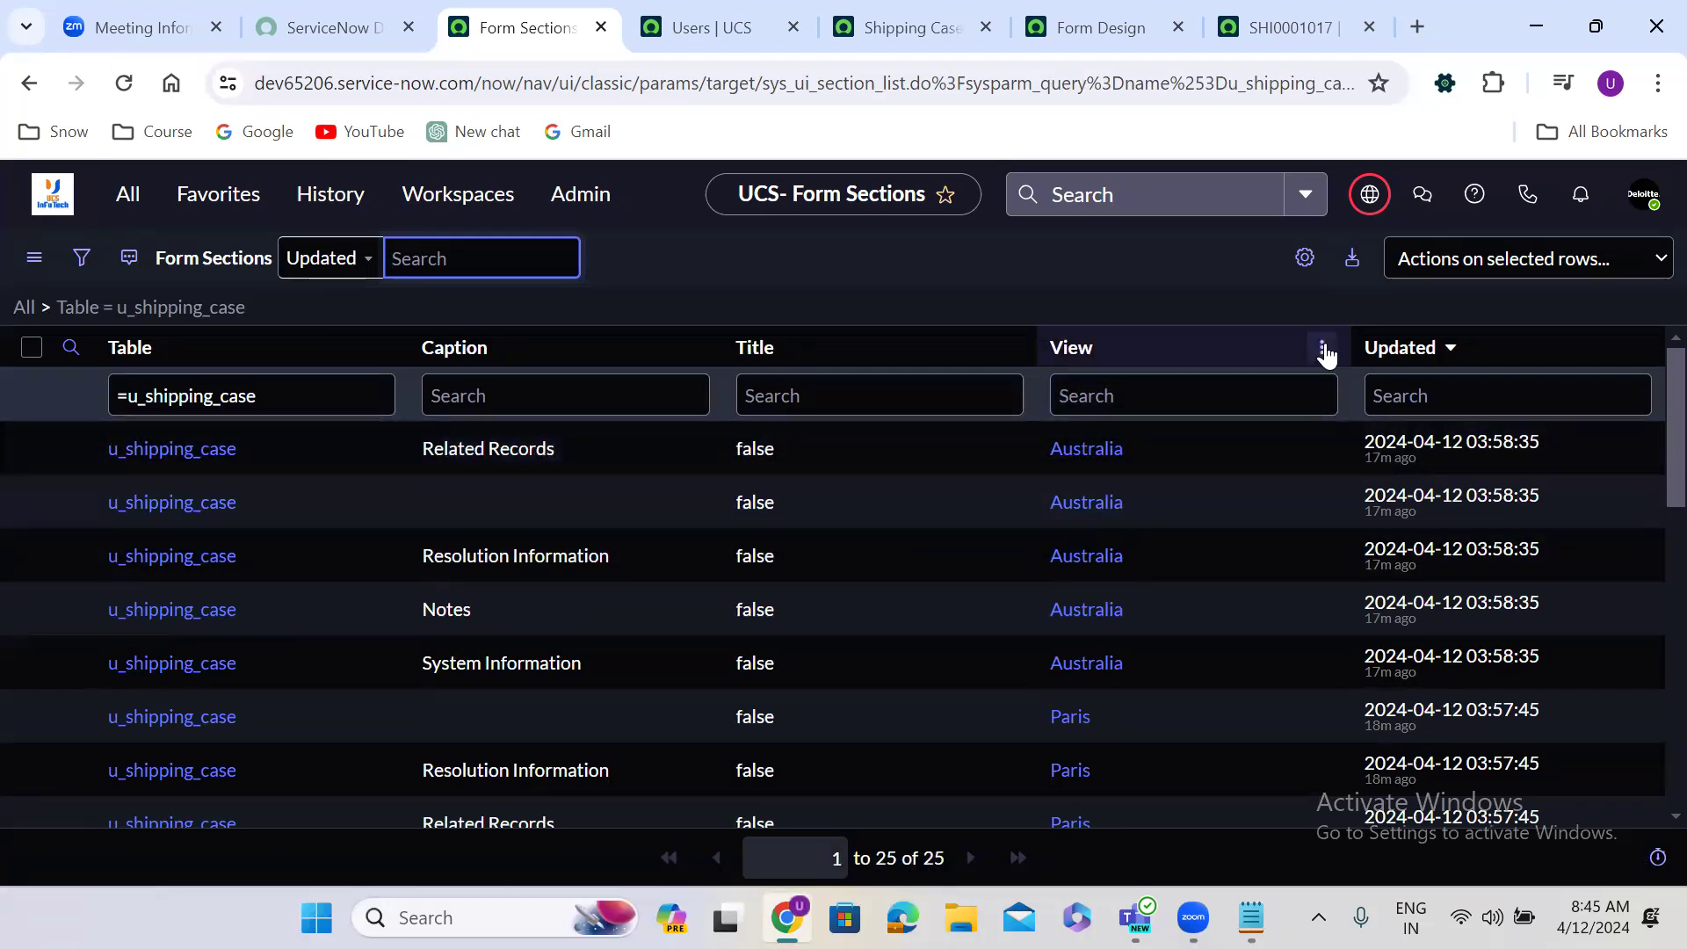
{"action": "left_click", "coordinate": [1322, 349]}
{"action": "left_click", "coordinate": [1415, 457]}
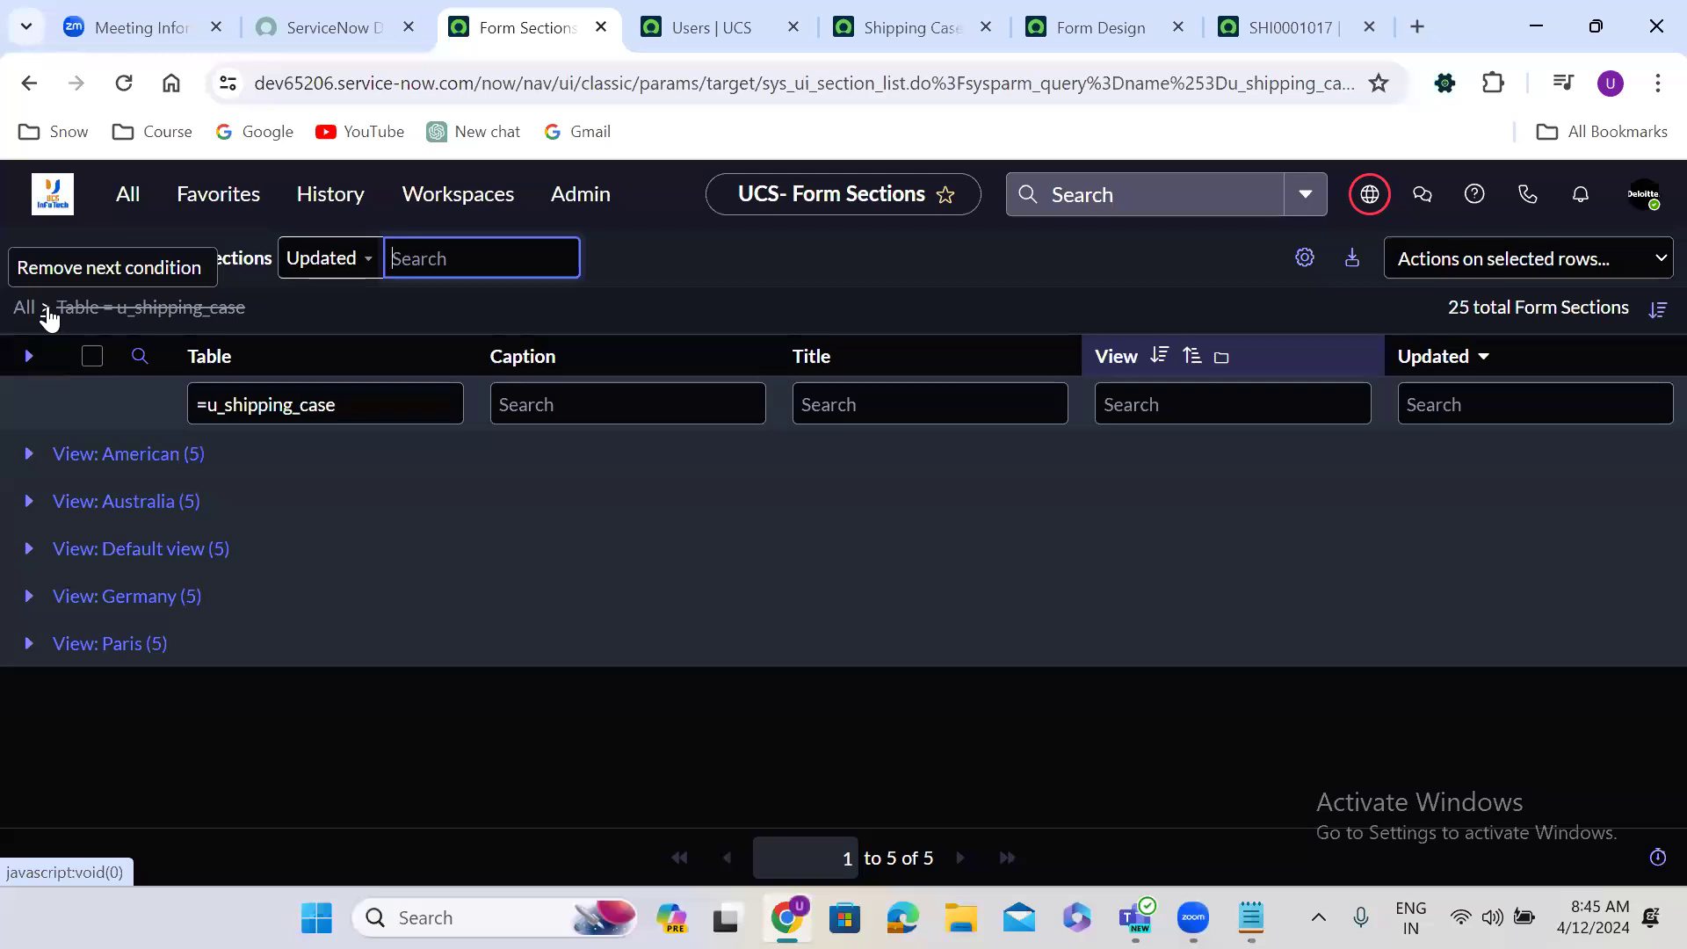
Search the application navigator for "views" and open the System UI Views list.
{"action": "left_click", "coordinate": [124, 196]}
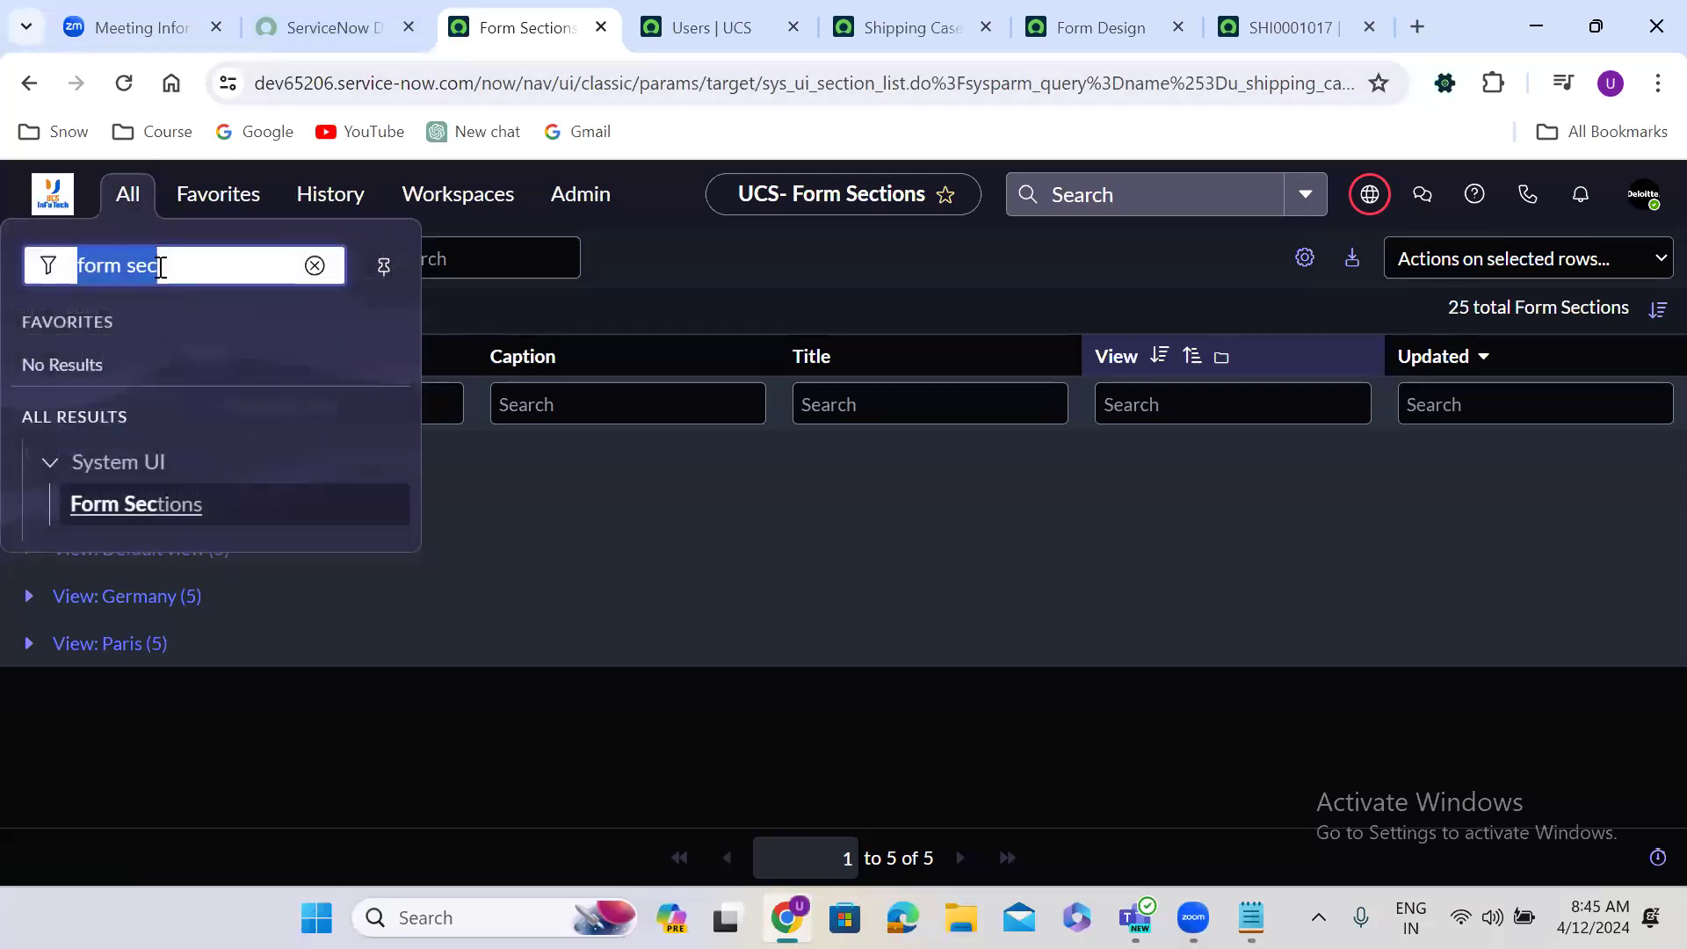
{"action": "type", "text": "views"}
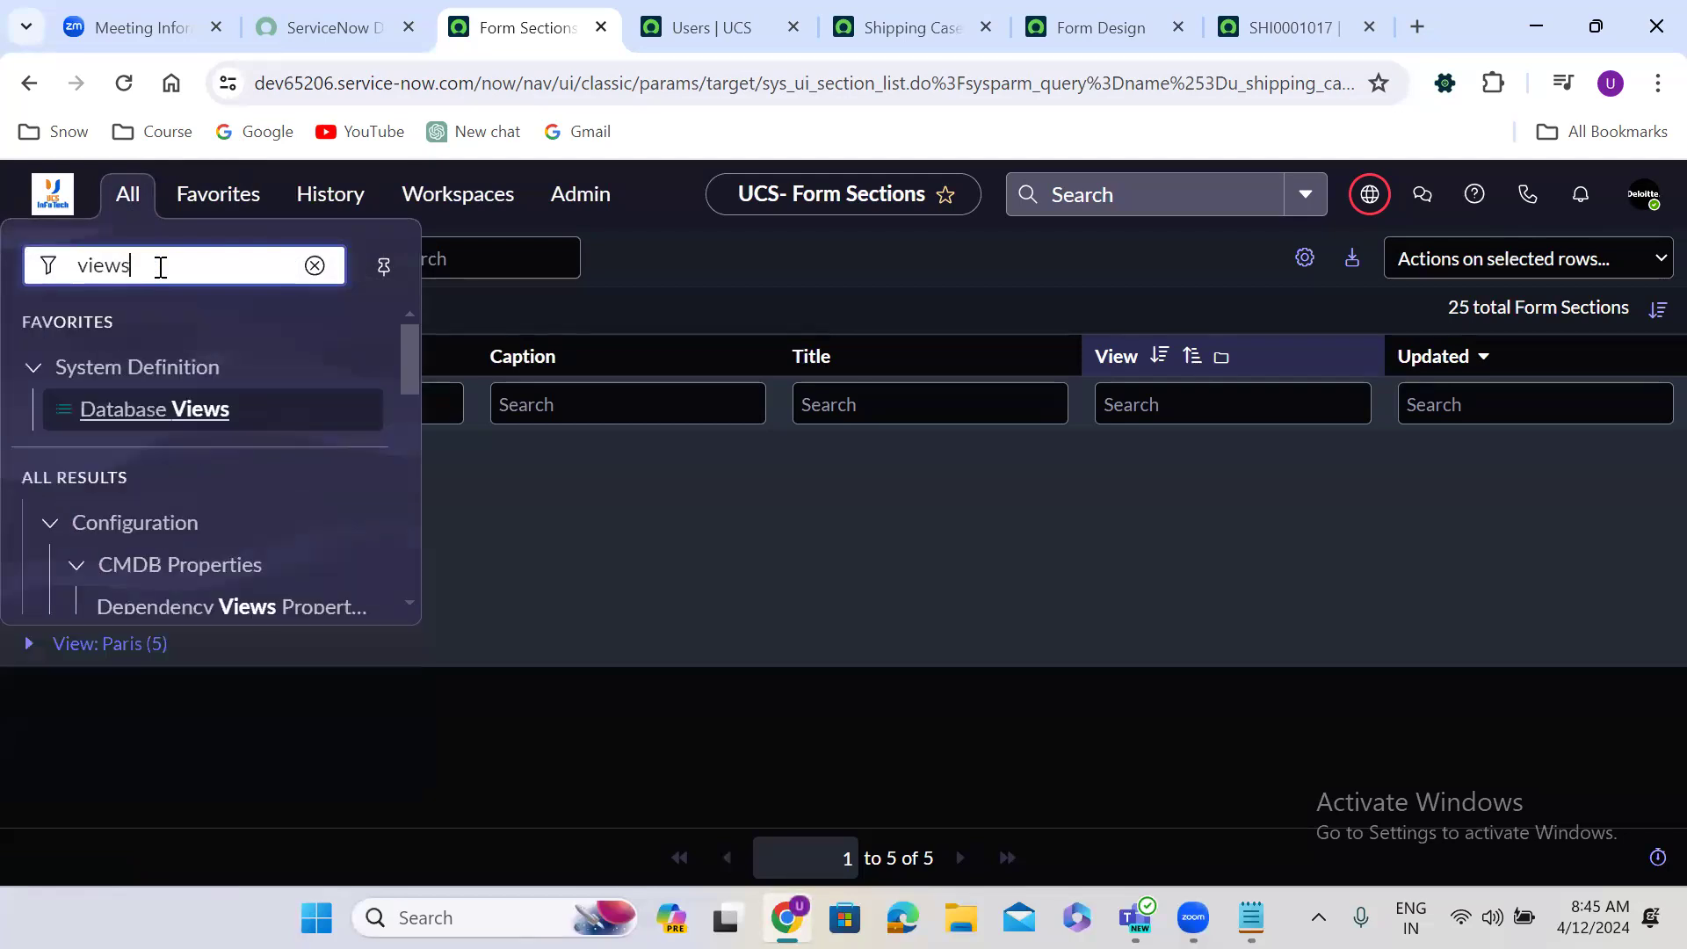
{"action": "left_click_drag", "start_coordinate": [406, 350], "coordinate": [385, 592]}
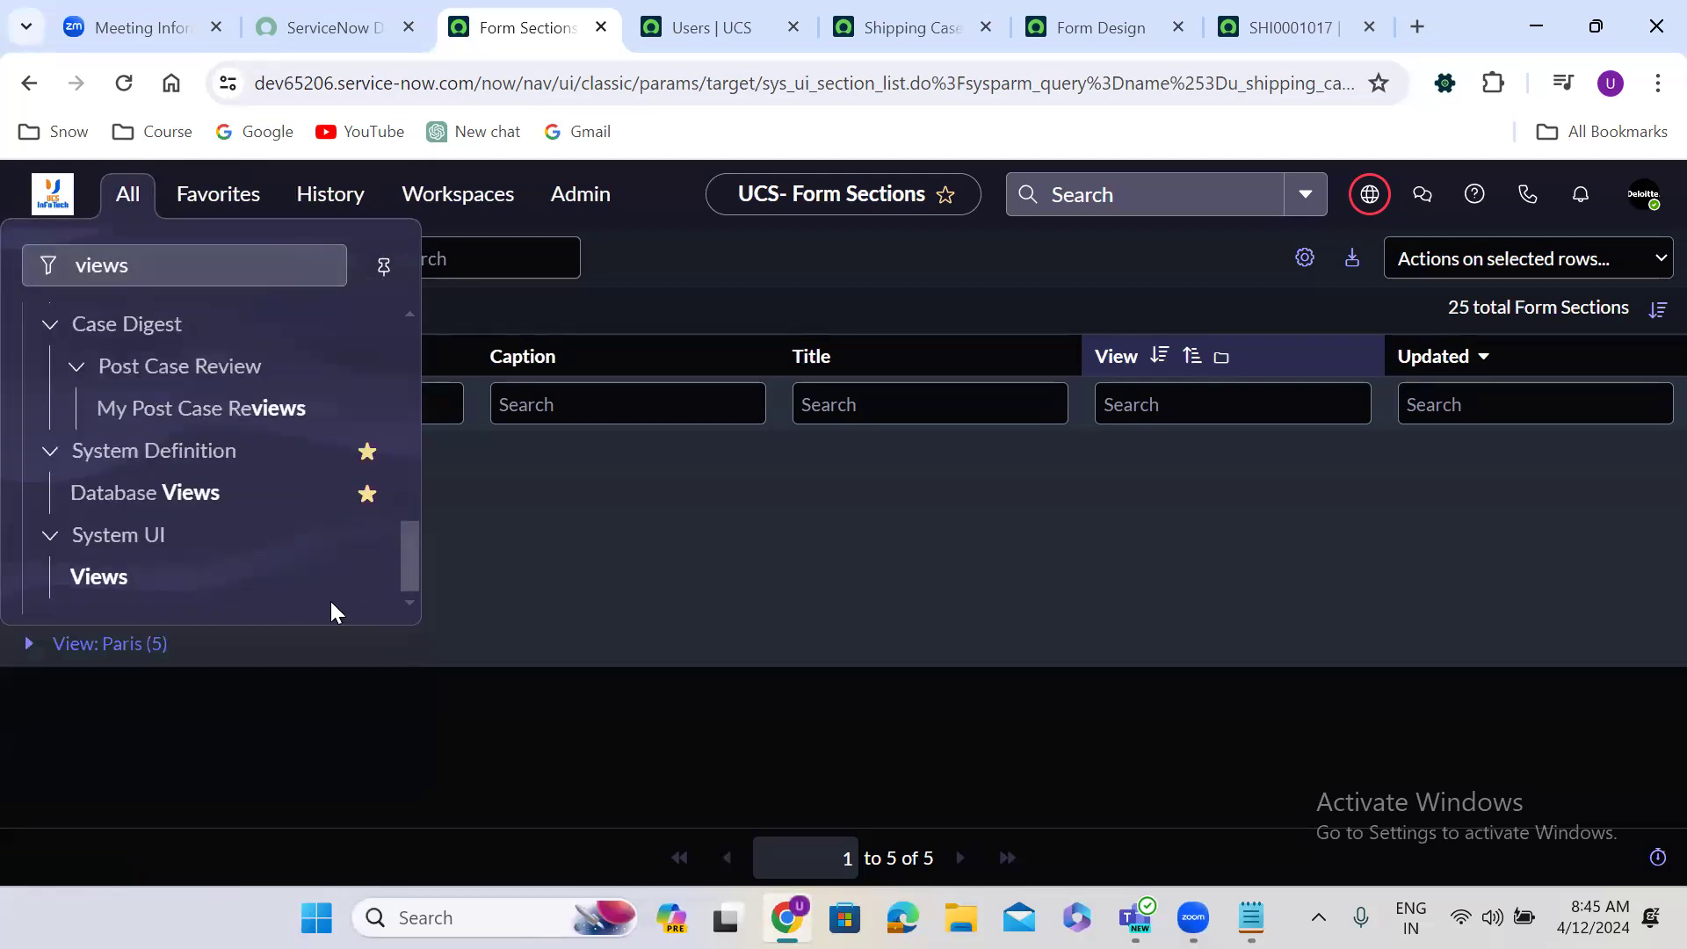
{"action": "left_click", "coordinate": [87, 576]}
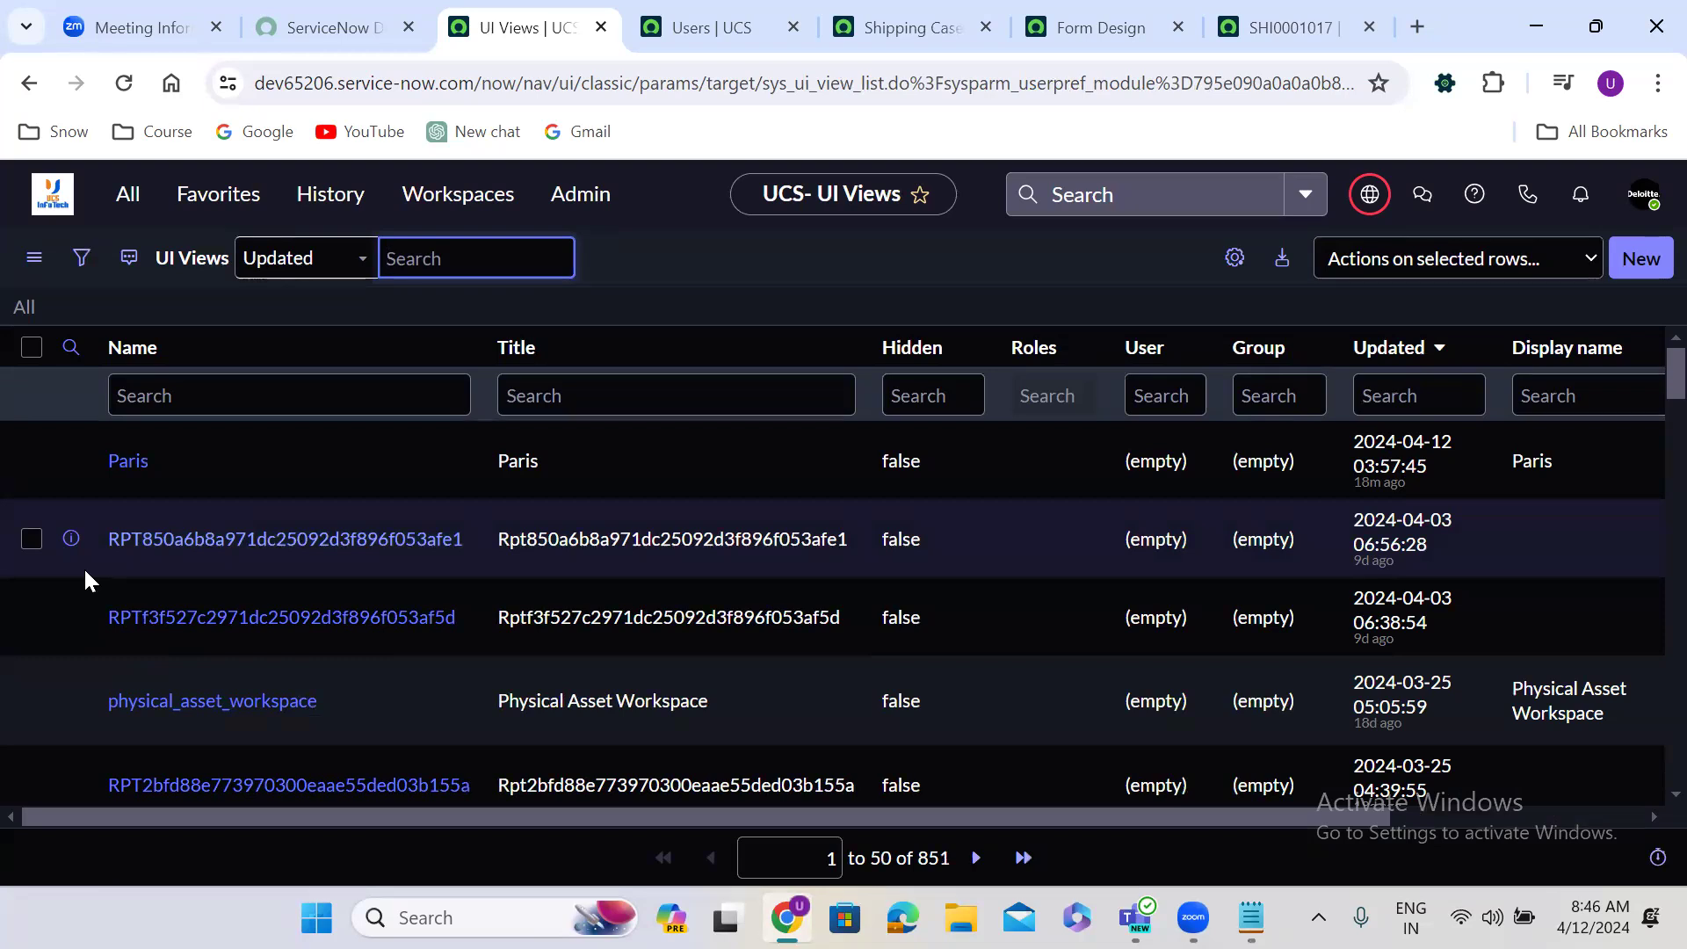
Delete the Paris view from the UI Views list, including its related form sections and form.
{"action": "left_click", "coordinate": [34, 460]}
{"action": "left_click", "coordinate": [32, 460]}
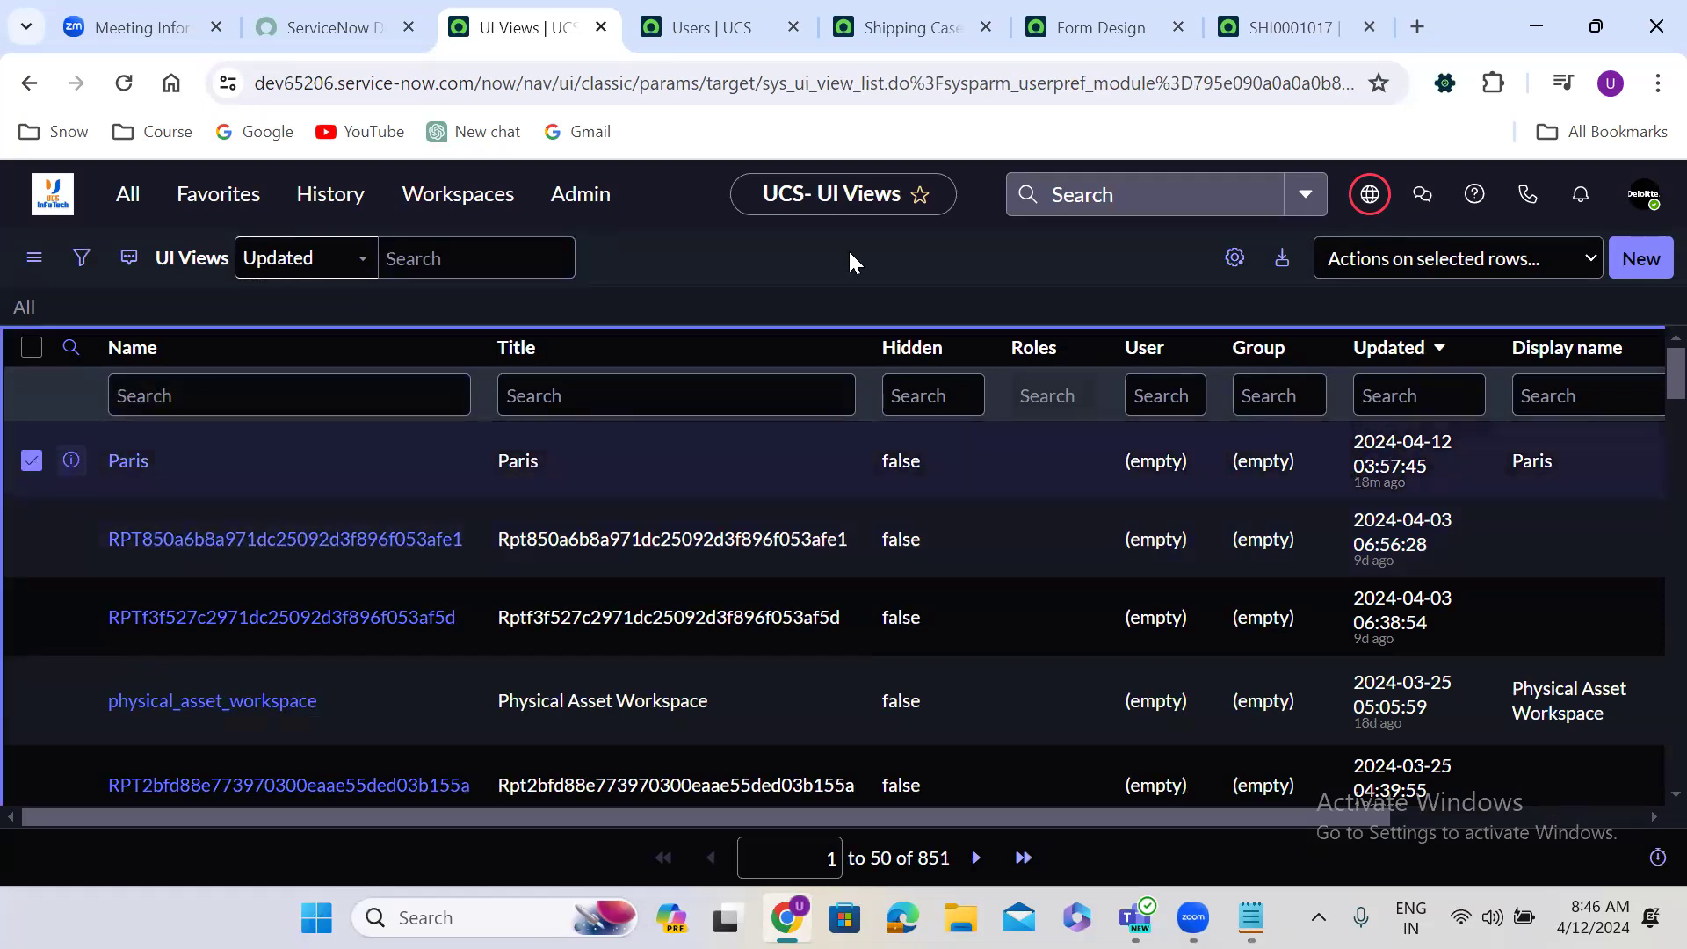
{"action": "left_click", "coordinate": [1437, 262]}
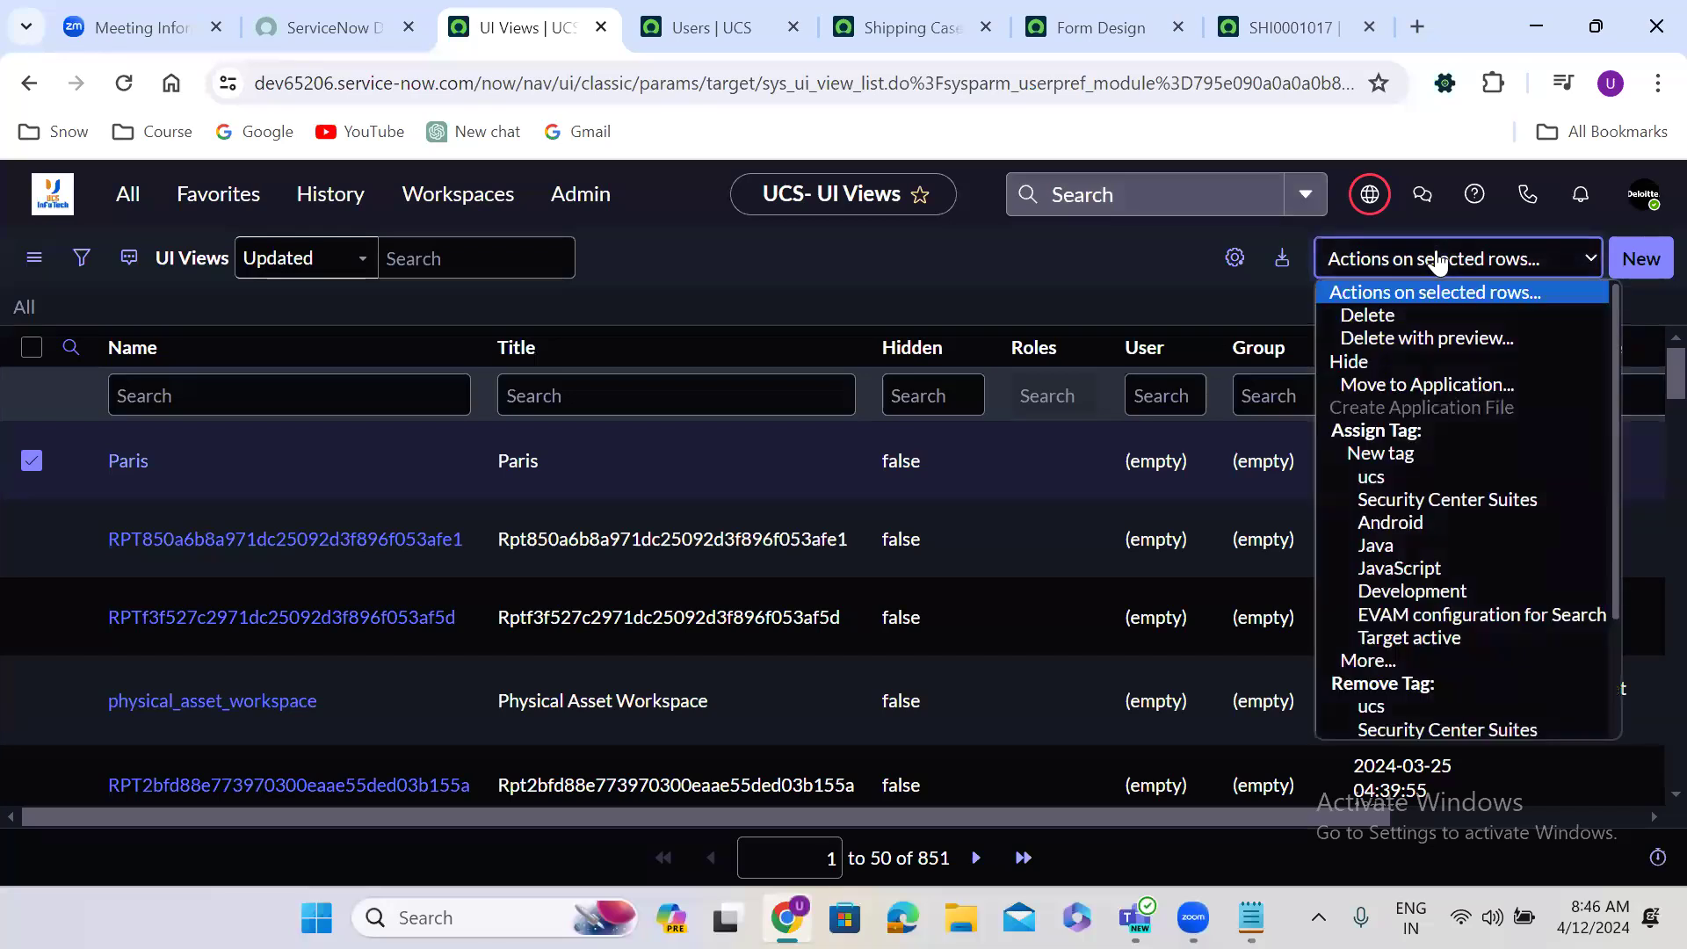
{"action": "left_click", "coordinate": [1372, 311]}
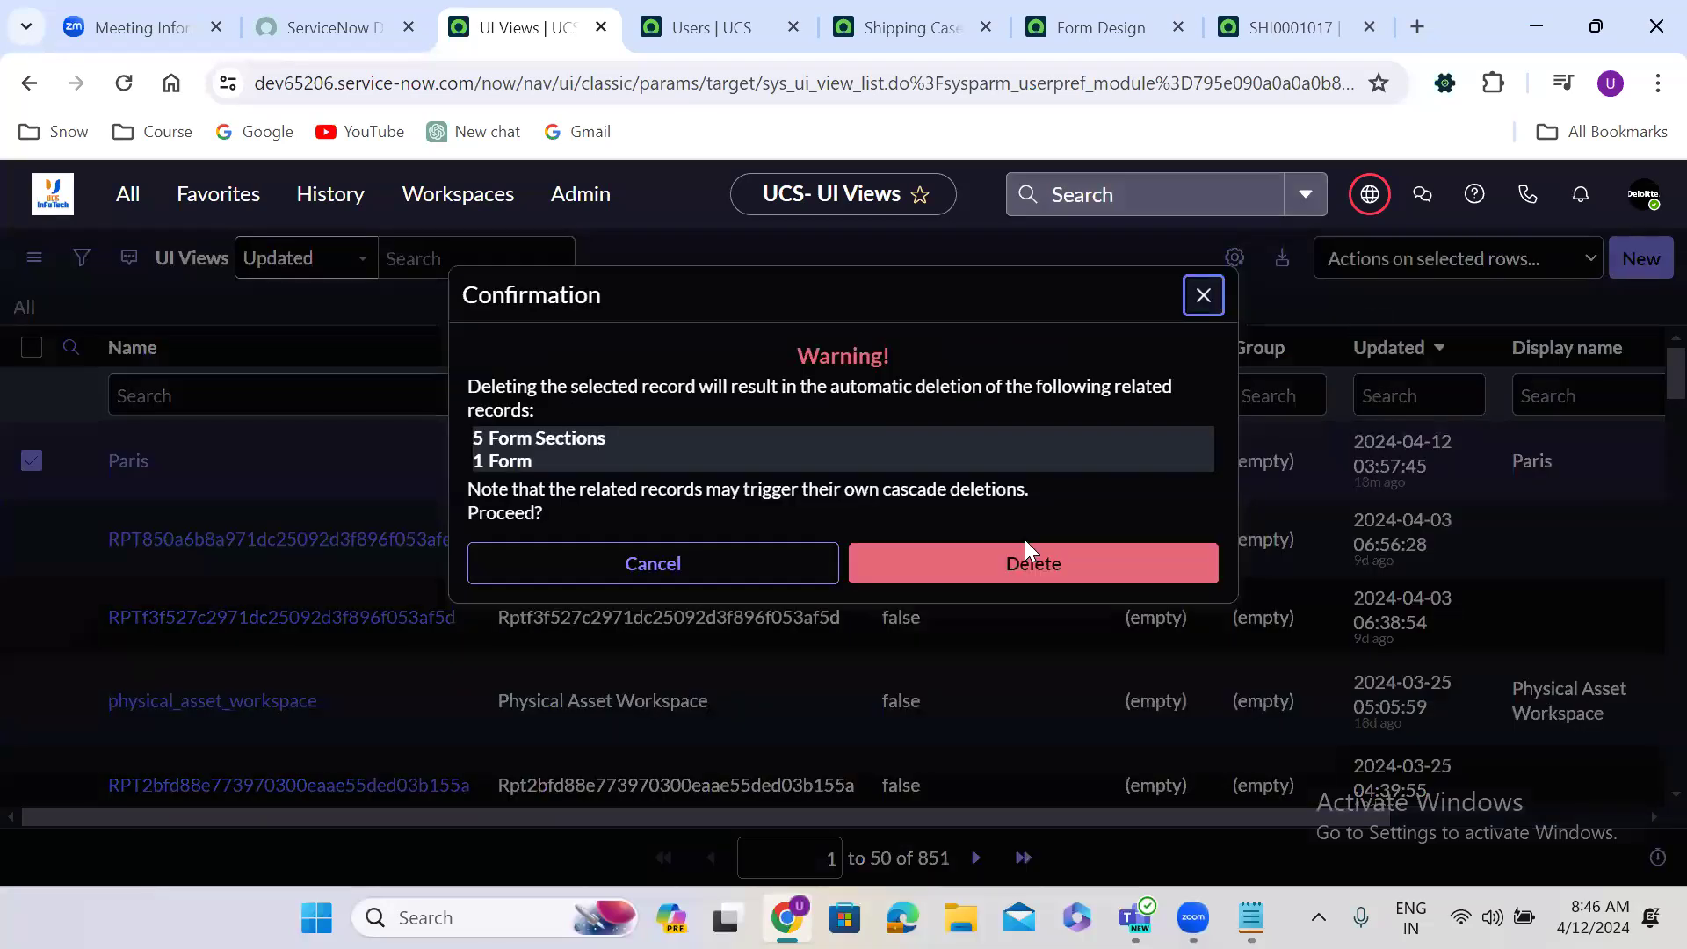
{"action": "left_click", "coordinate": [992, 571]}
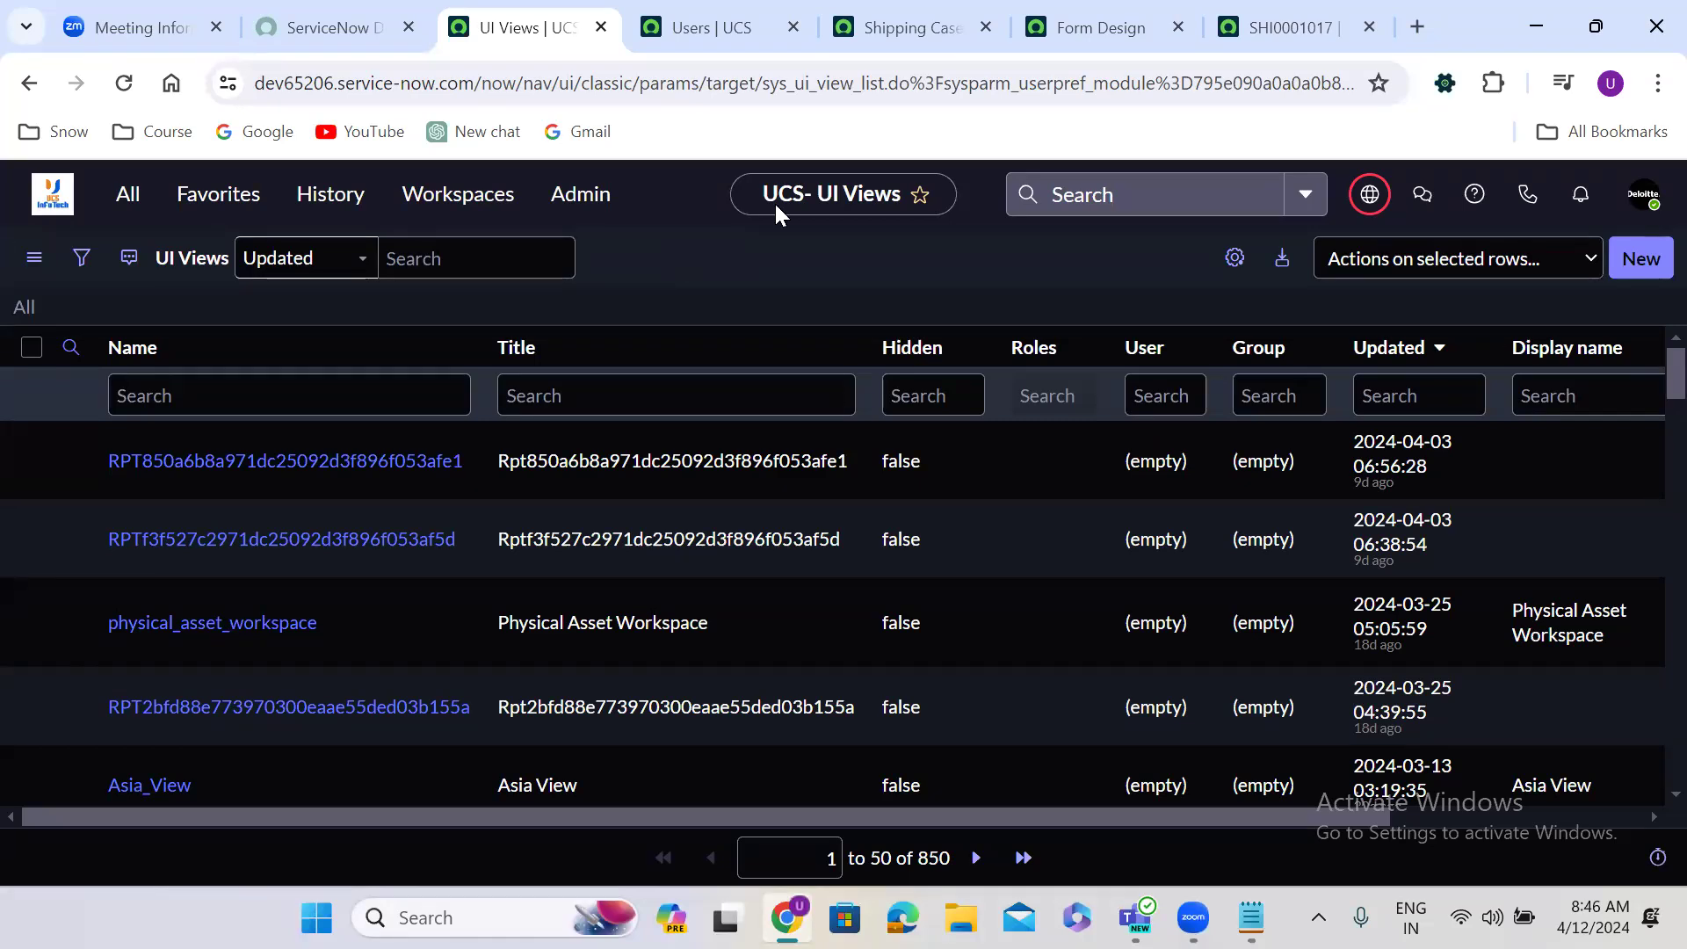
In Form Design, switch from Shipping Case to the Incident [incident] table and look through its list of views.
{"action": "left_click", "coordinate": [1087, 19]}
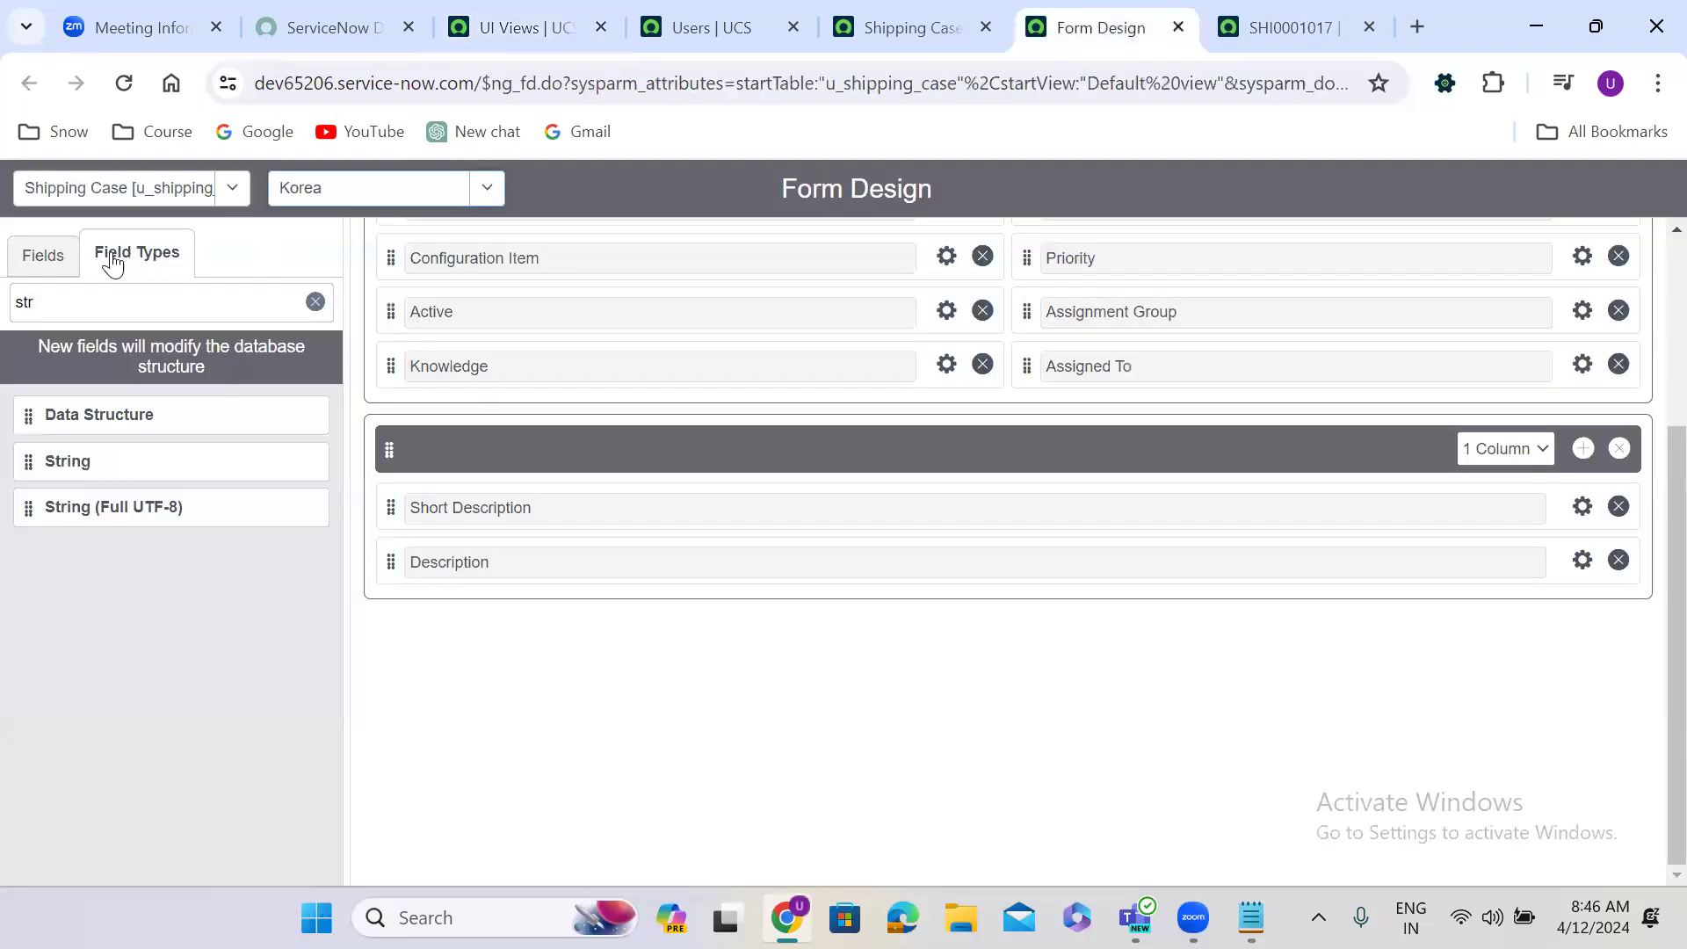
{"action": "left_click", "coordinate": [104, 195]}
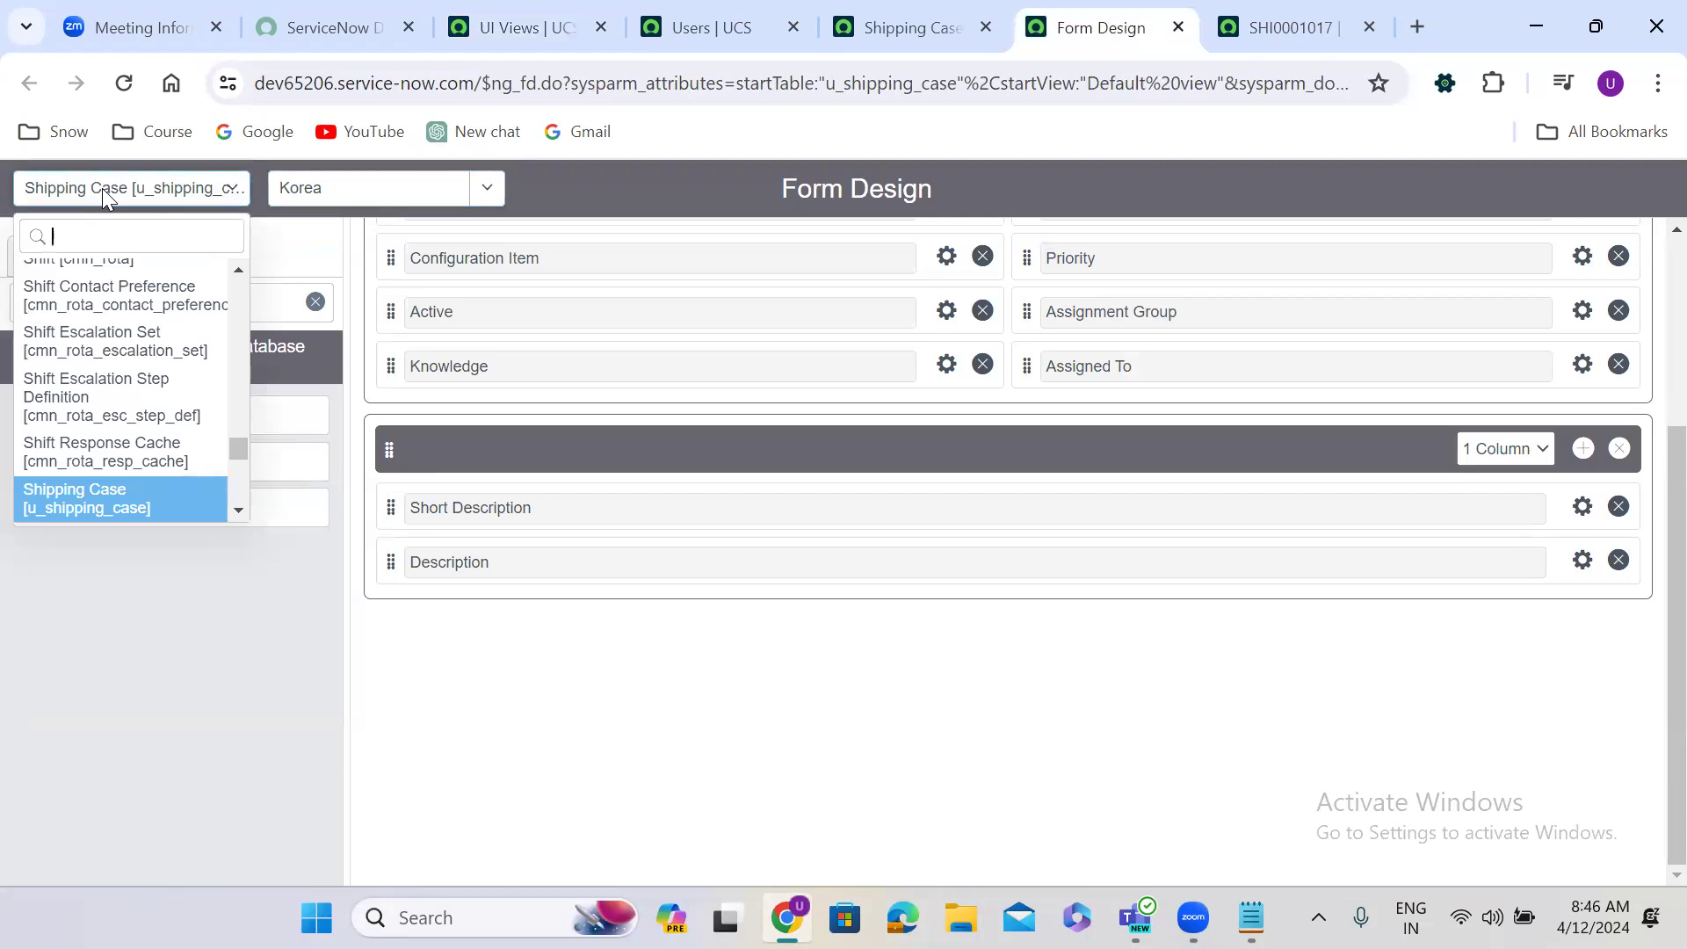
{"action": "type", "text": "incident"}
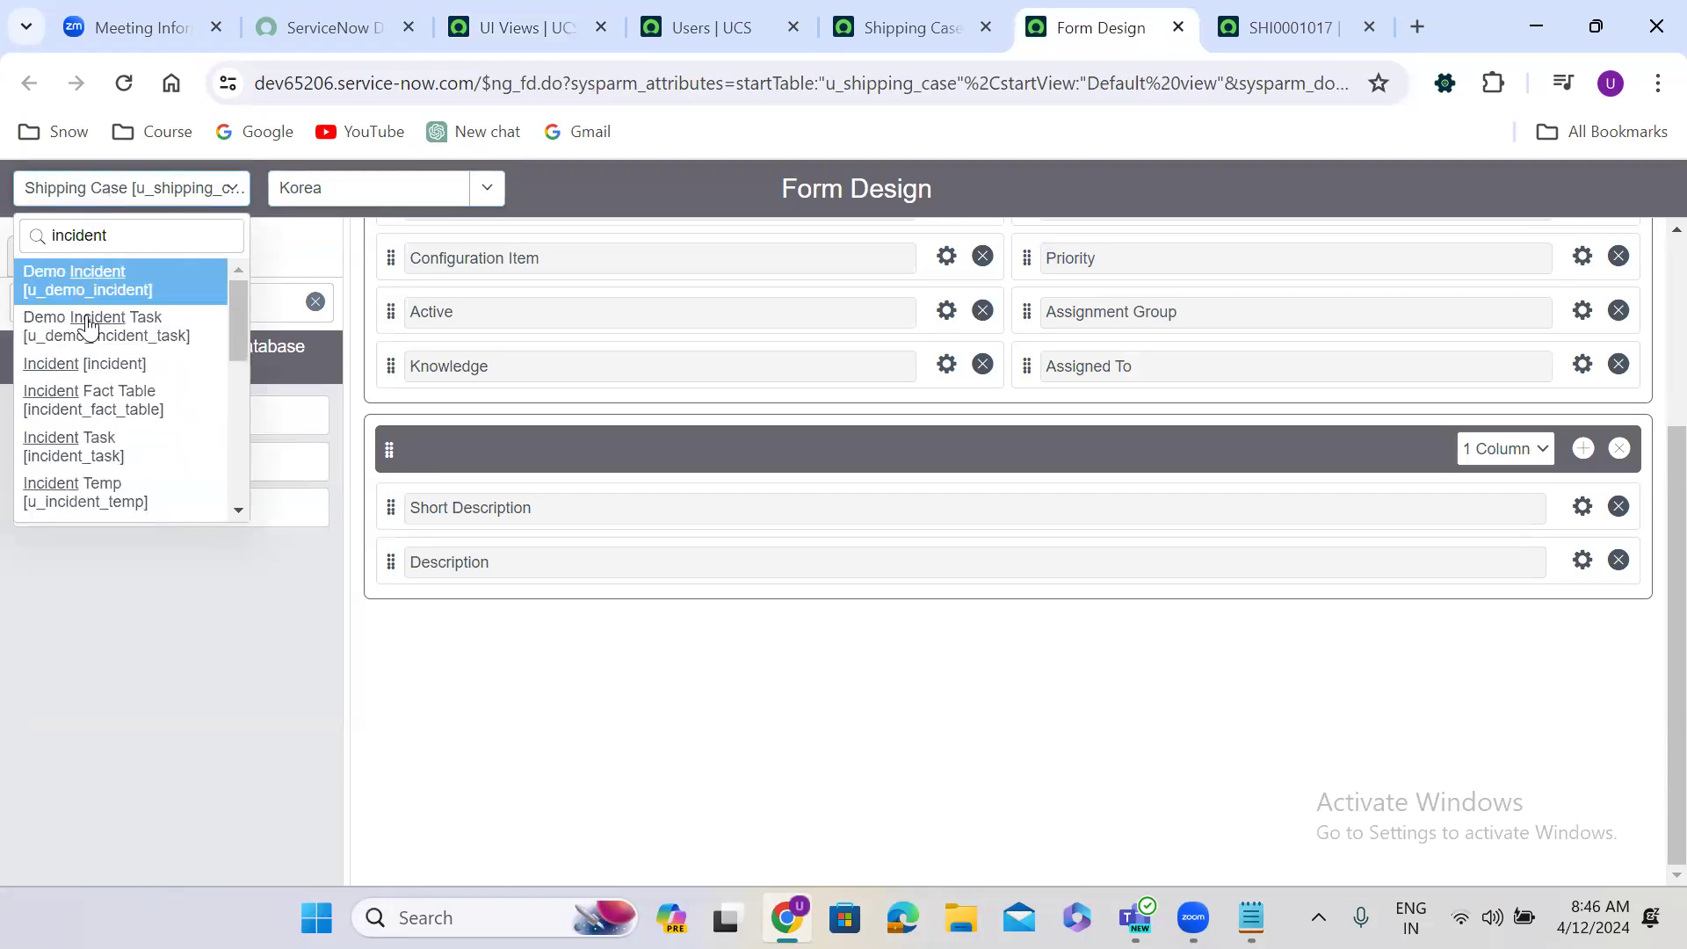
{"action": "left_click", "coordinate": [169, 362]}
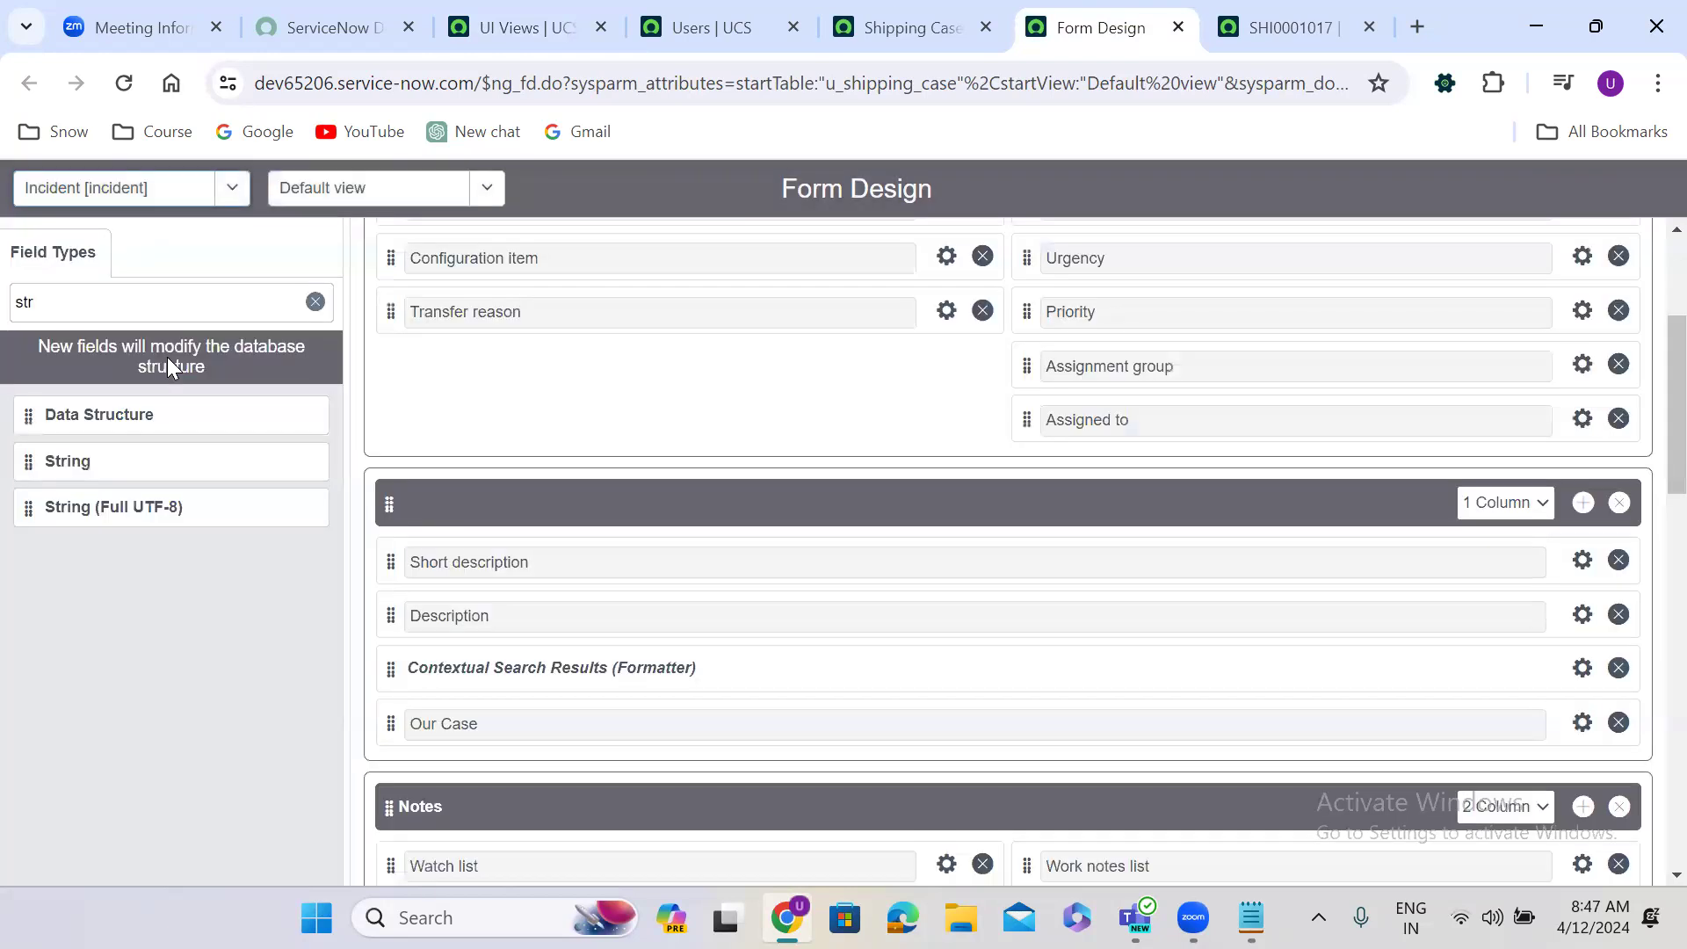
{"action": "left_click", "coordinate": [335, 188]}
{"action": "left_click_drag", "start_coordinate": [492, 311], "coordinate": [479, 481]}
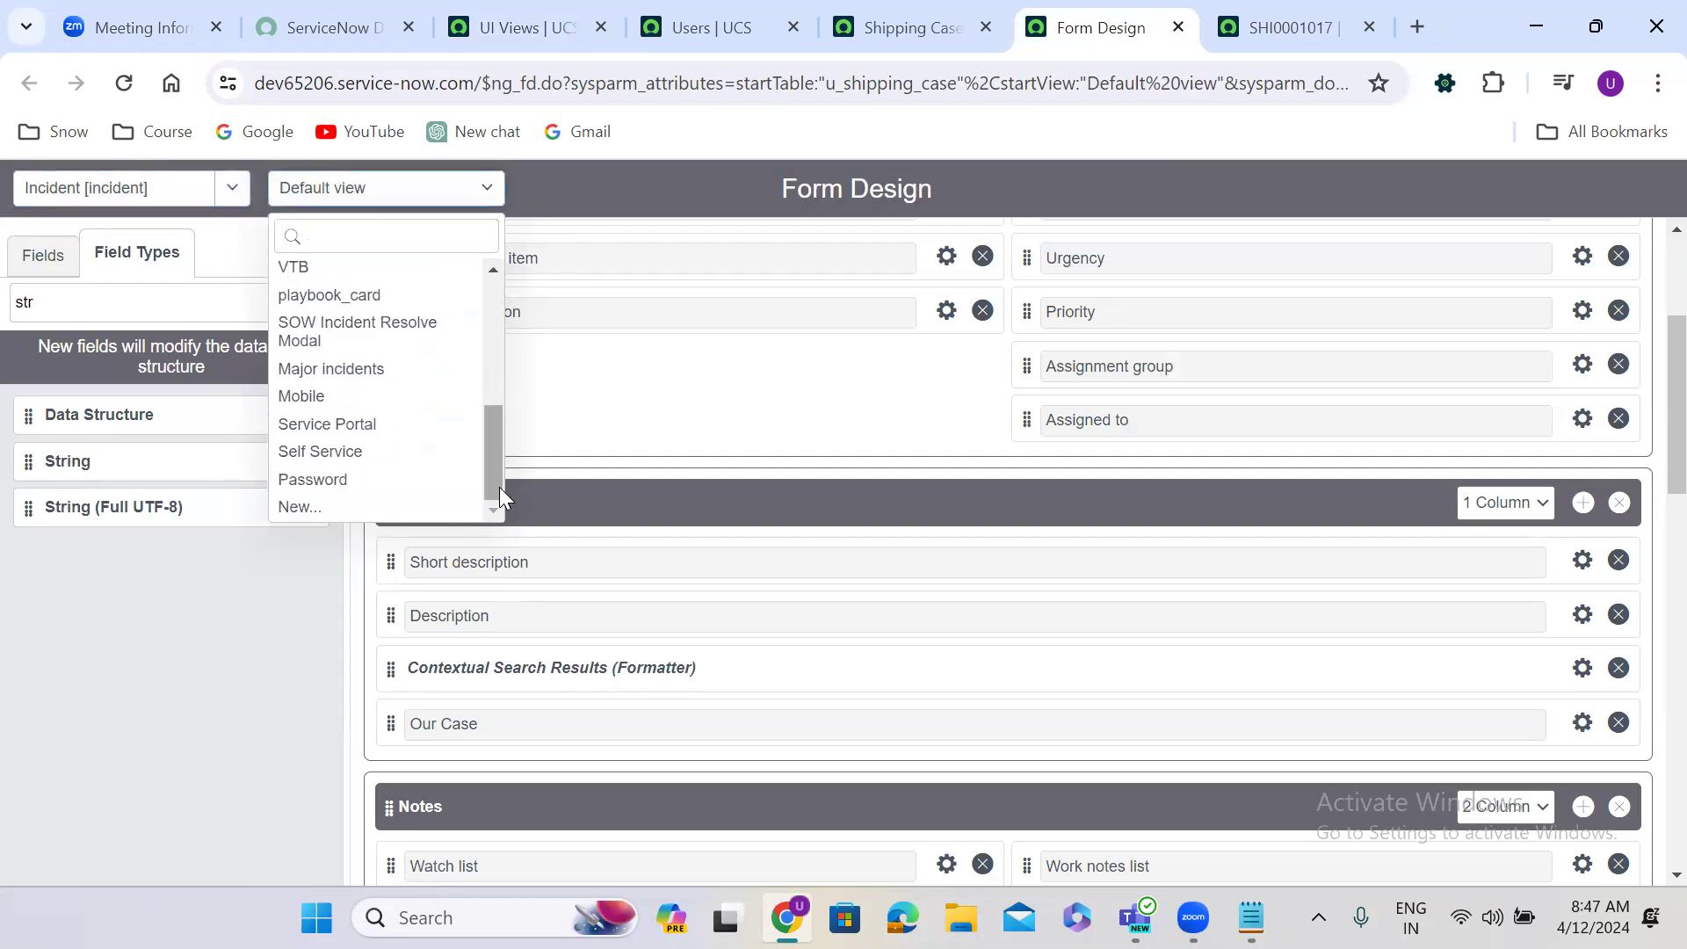
{"action": "left_click_drag", "start_coordinate": [499, 487], "coordinate": [470, 510]}
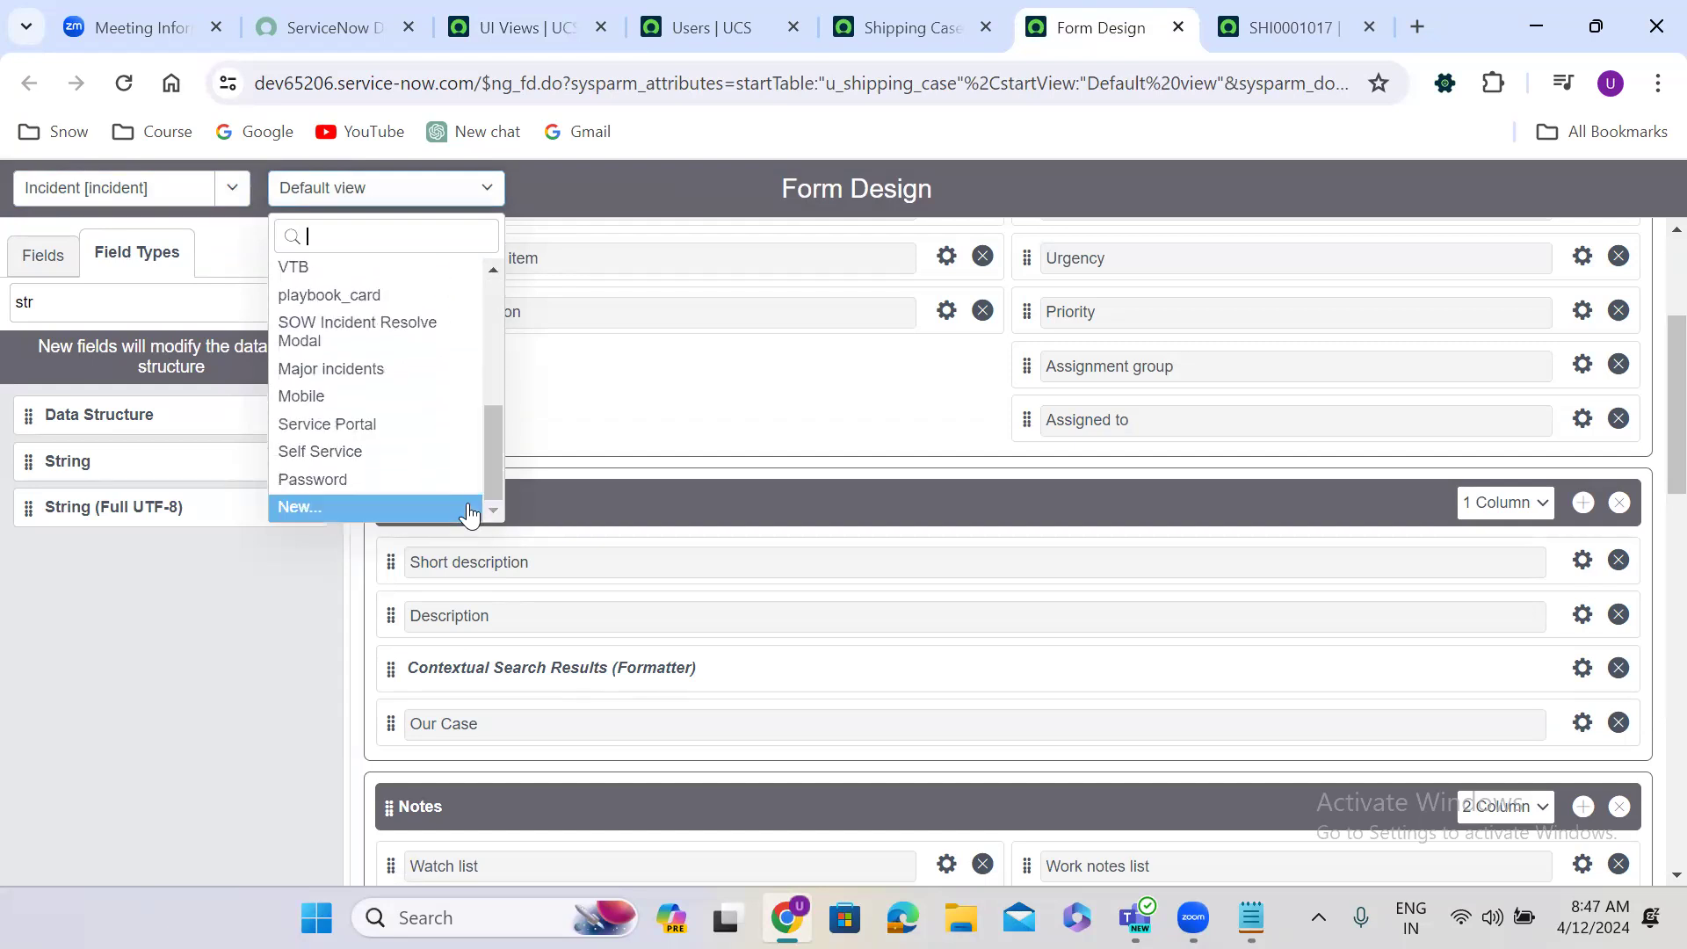
Load the Problem [problem] table in Form Design and look through its list of views.
{"action": "left_click", "coordinate": [152, 195]}
{"action": "left_click", "coordinate": [151, 199]}
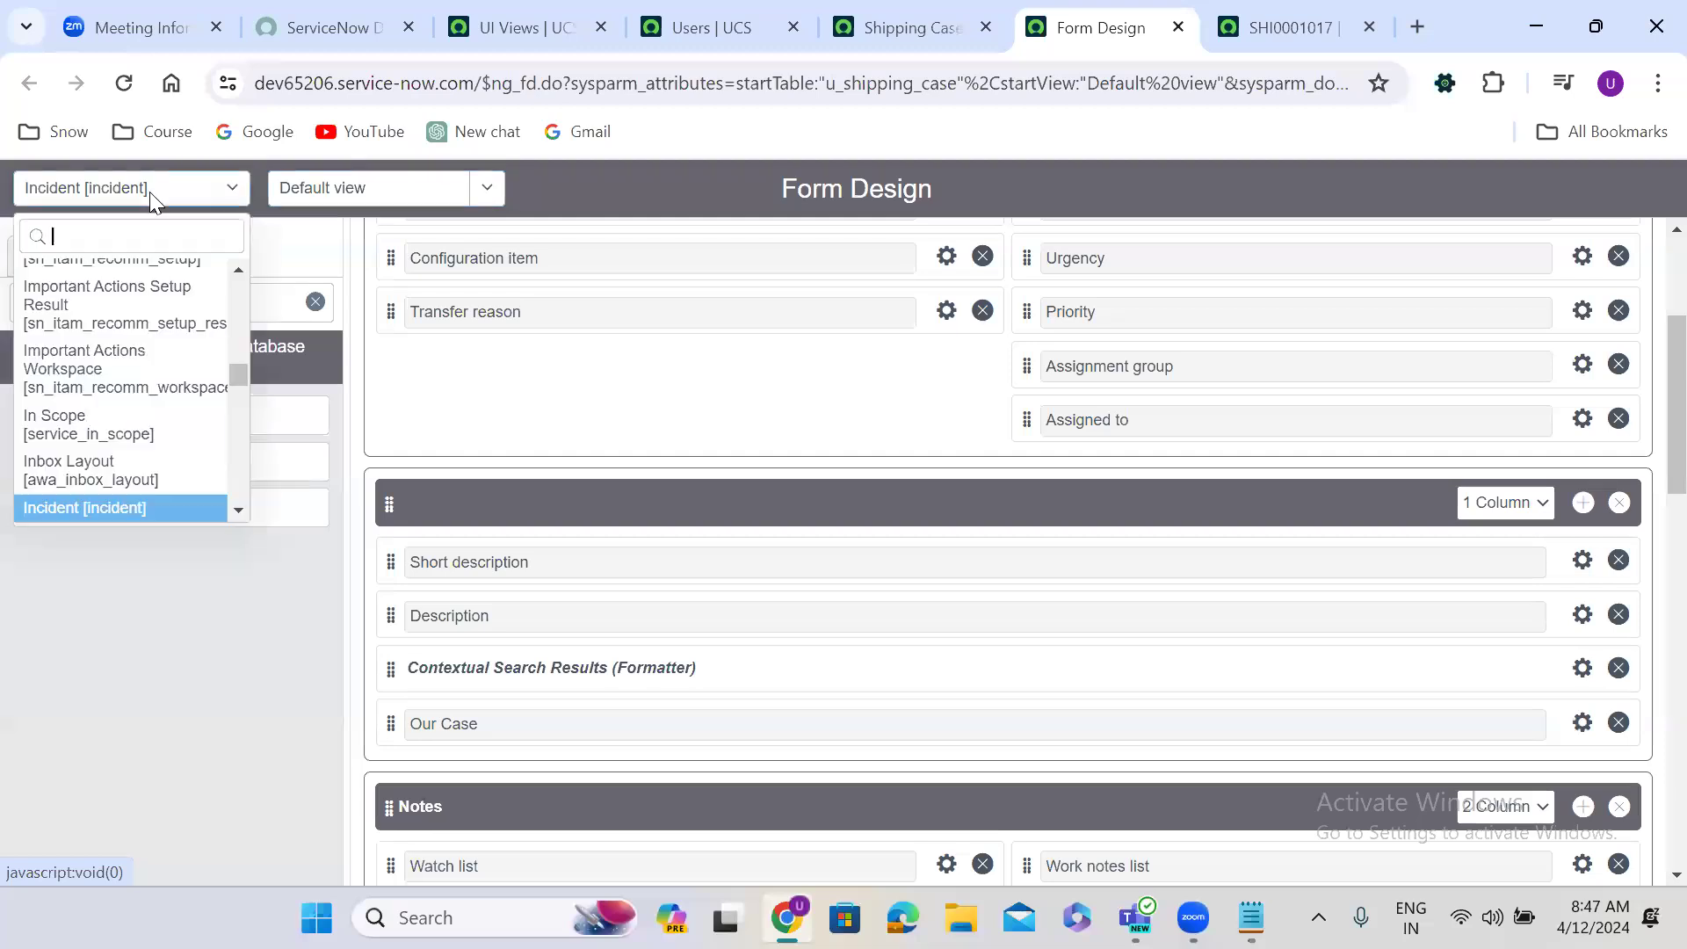
{"action": "type", "text": "problem"}
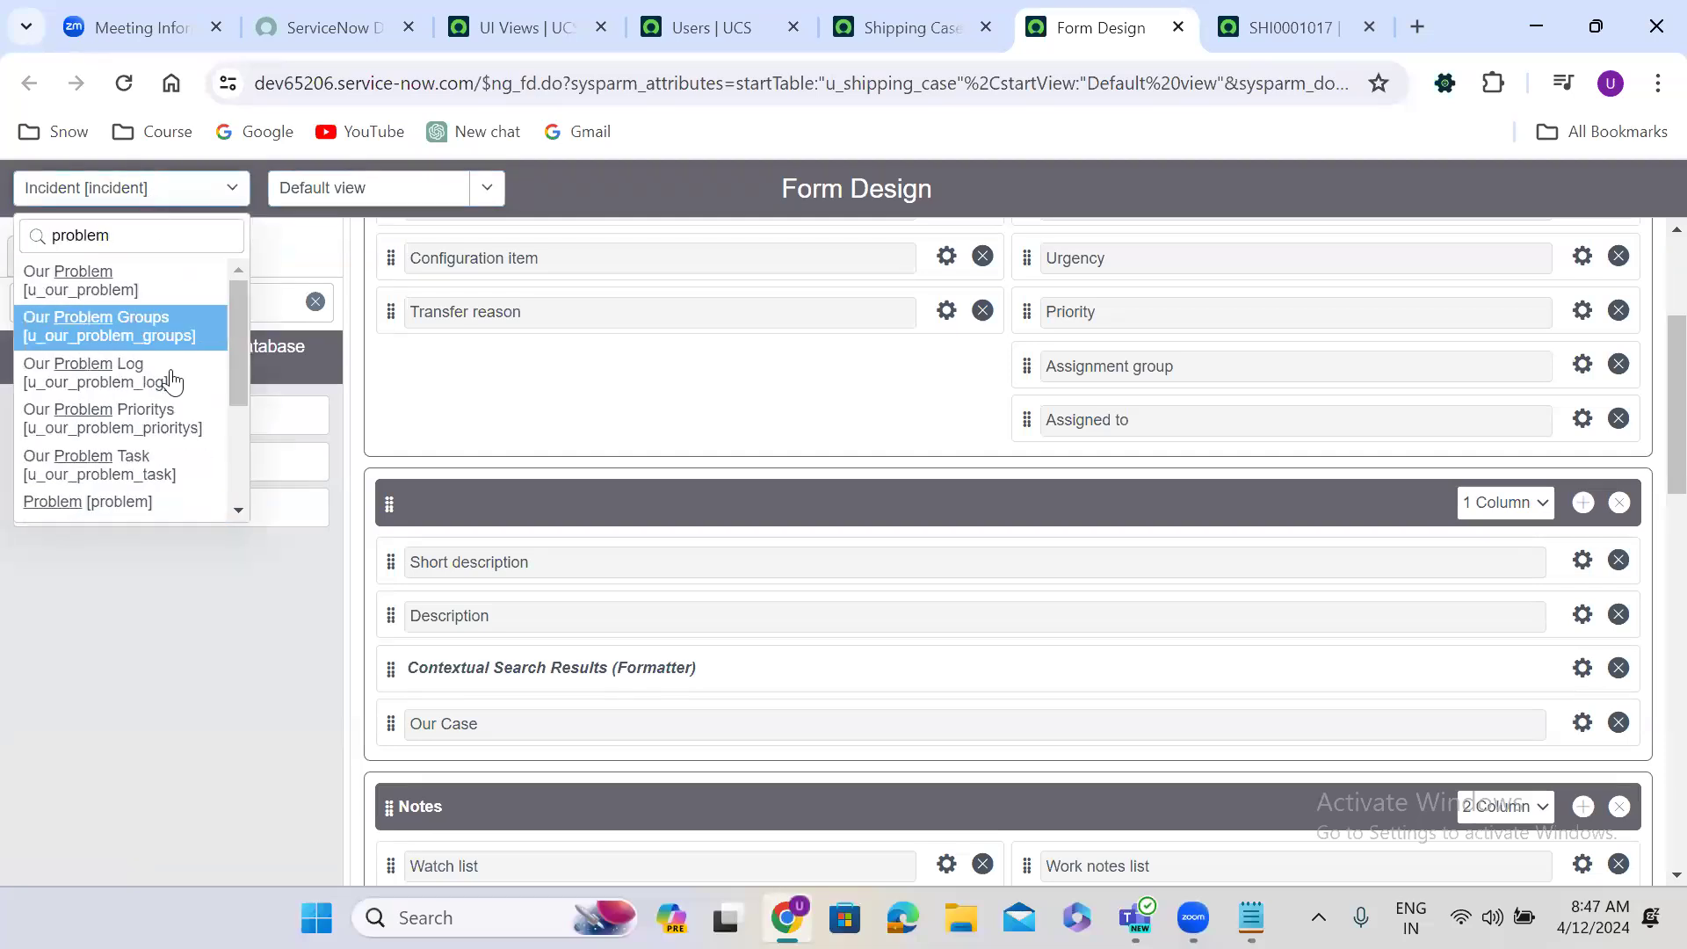
{"action": "left_click", "coordinate": [170, 500]}
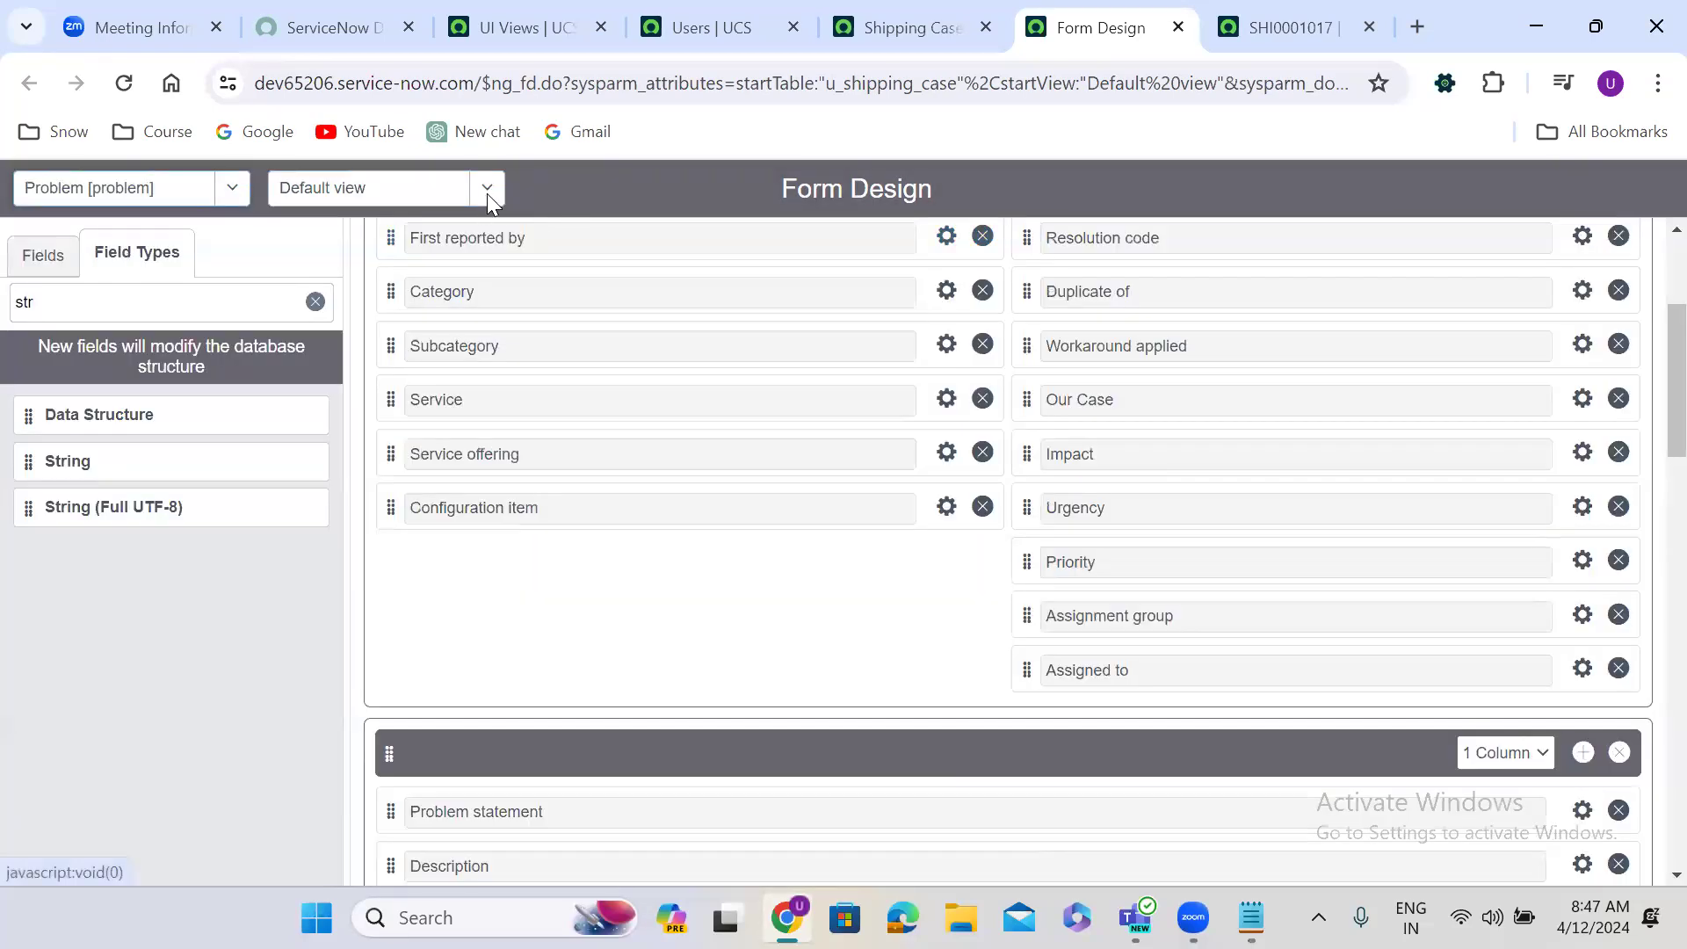
{"action": "left_click", "coordinate": [487, 190]}
{"action": "scroll", "coordinate": [488, 489], "scroll_direction": "down", "scroll_amount": 3}
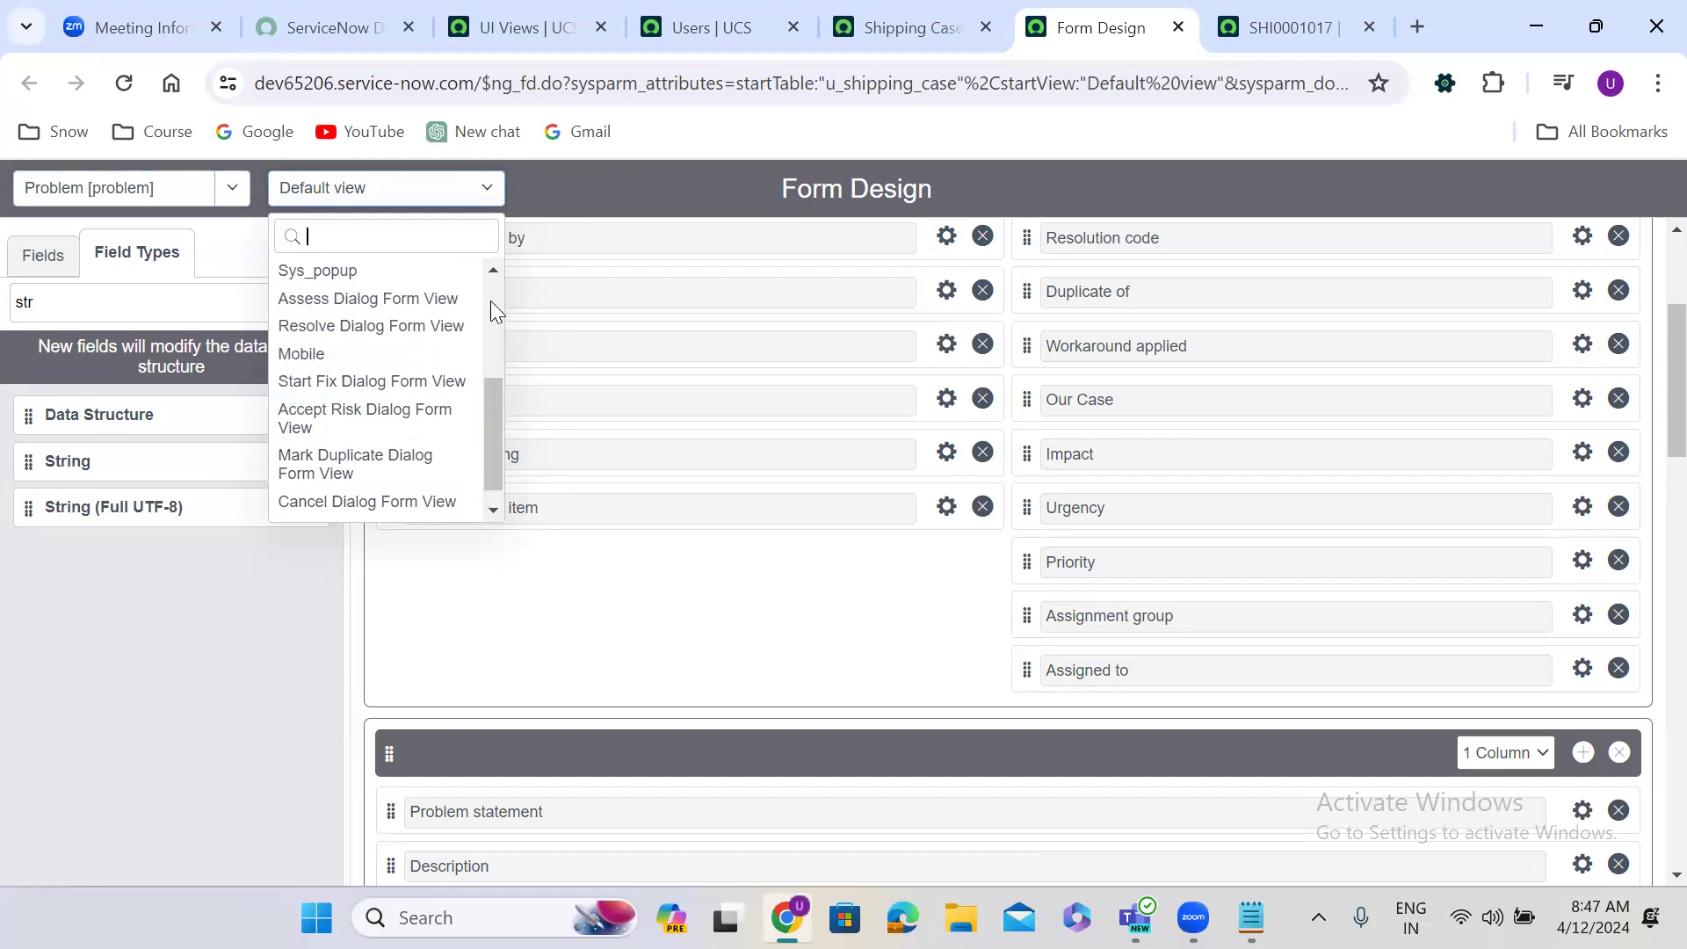
{"action": "scroll", "coordinate": [490, 301], "scroll_direction": "up", "scroll_amount": 3}
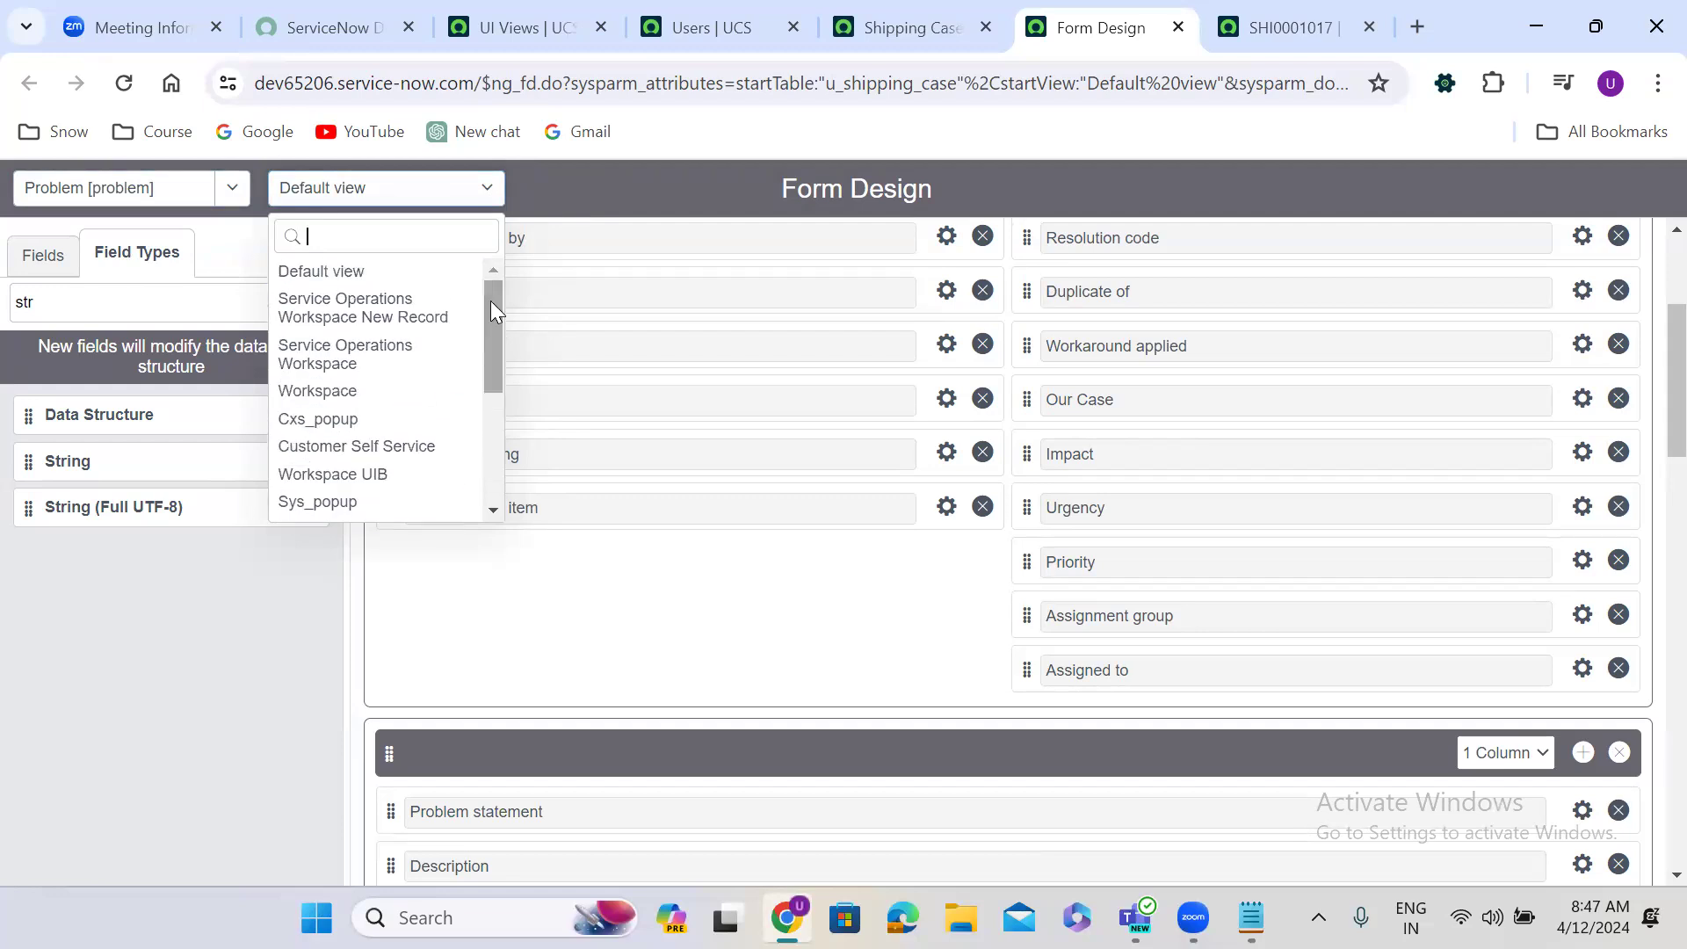
Search the Form Design tables for "sys_user]" and load the User [sys_user] table.
{"action": "left_click", "coordinate": [144, 193]}
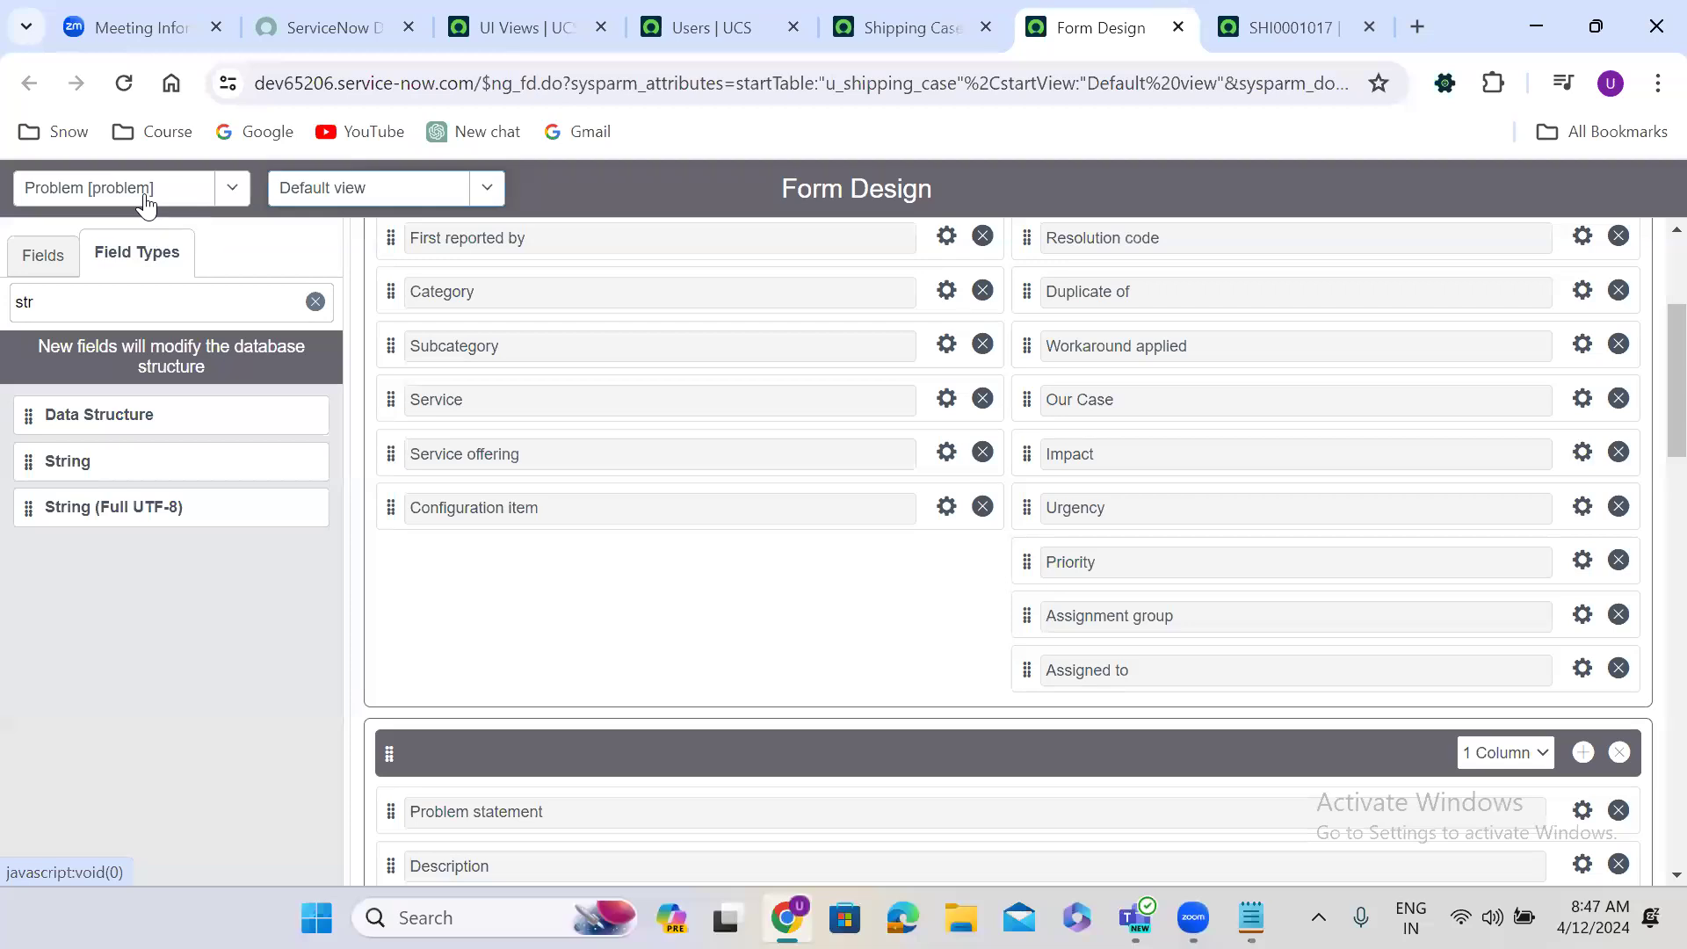
{"action": "left_click", "coordinate": [146, 200]}
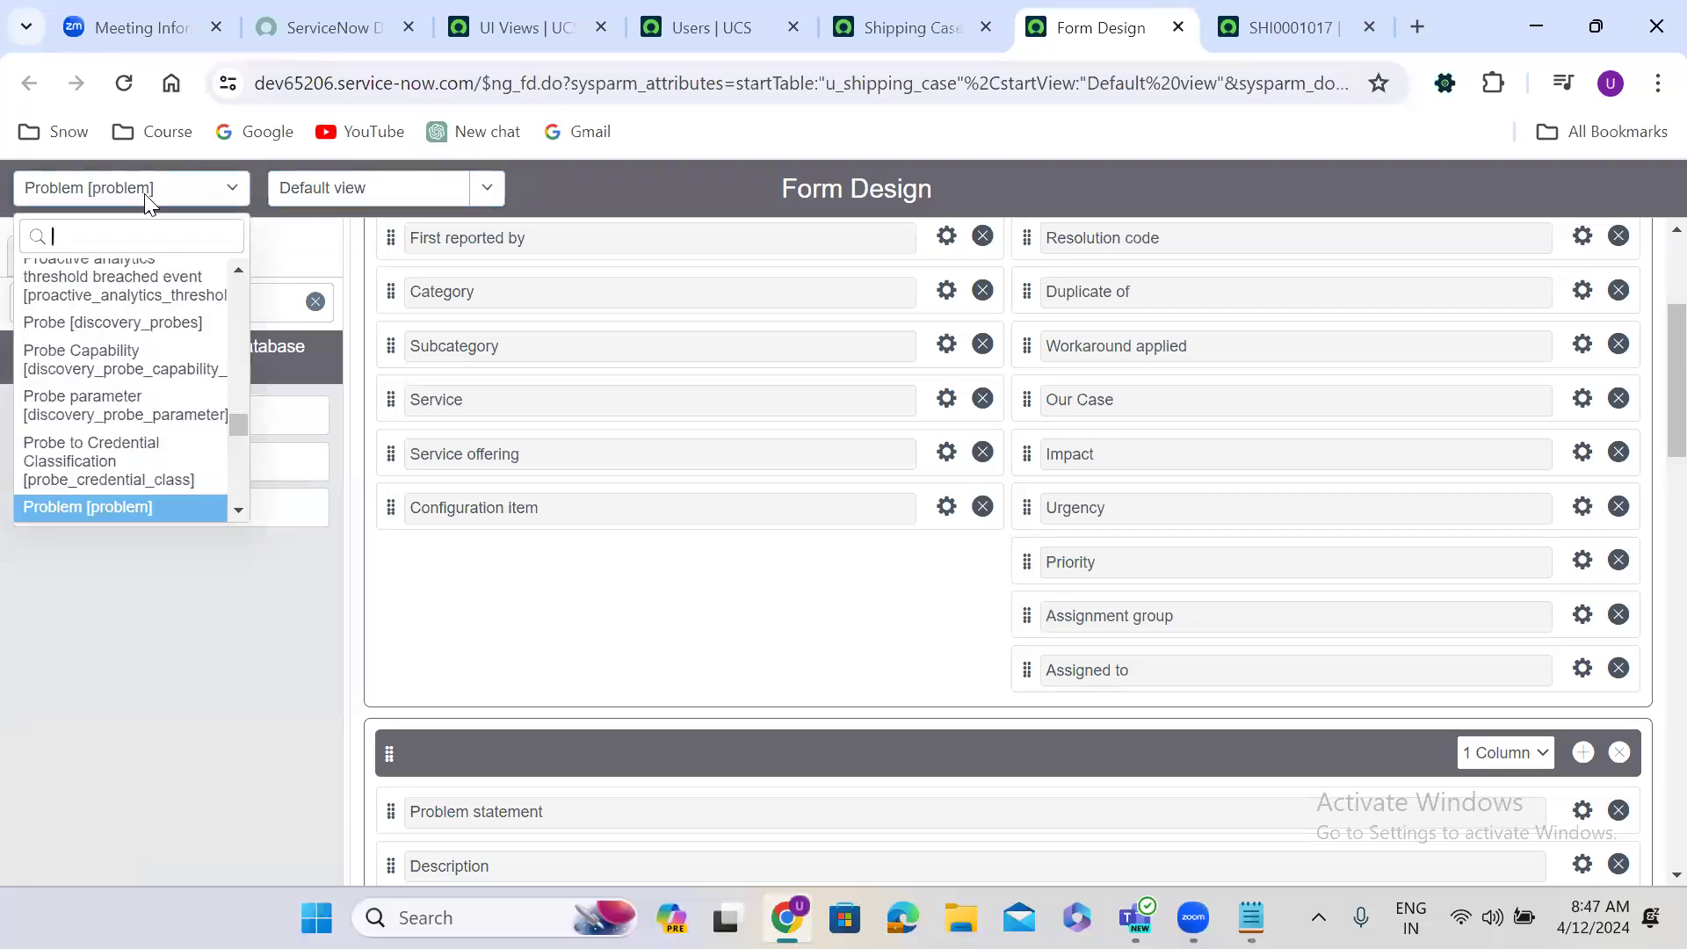
{"action": "type", "text": "sys_"}
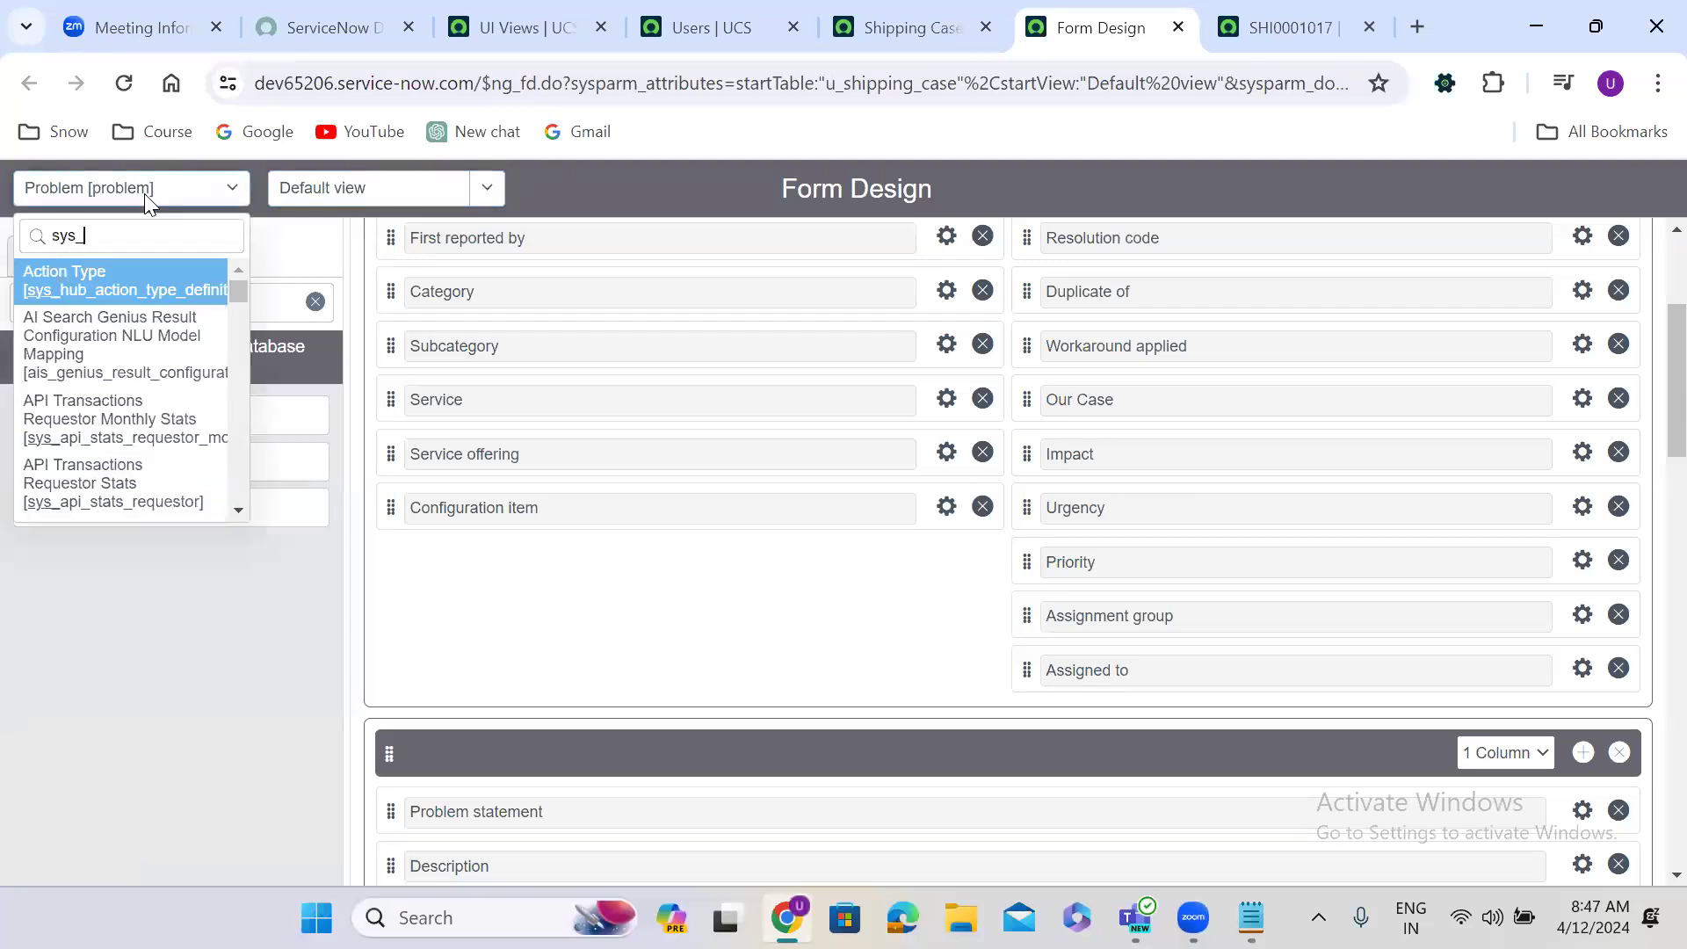
{"action": "type", "text": "user]"}
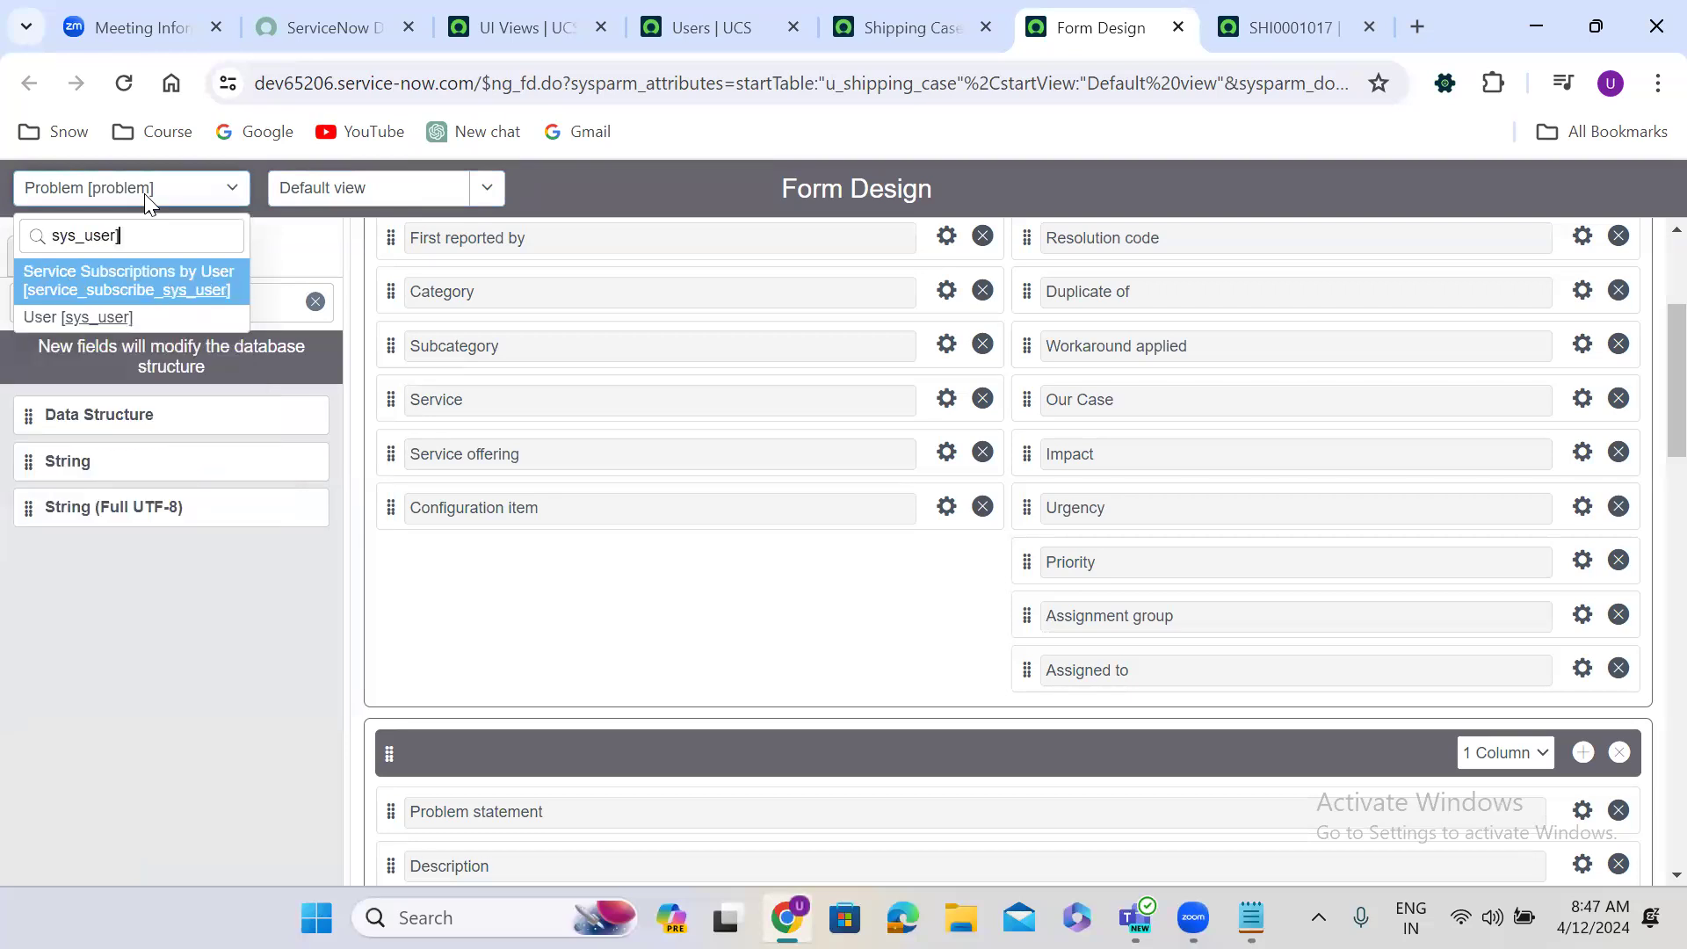
{"action": "left_click", "coordinate": [155, 314]}
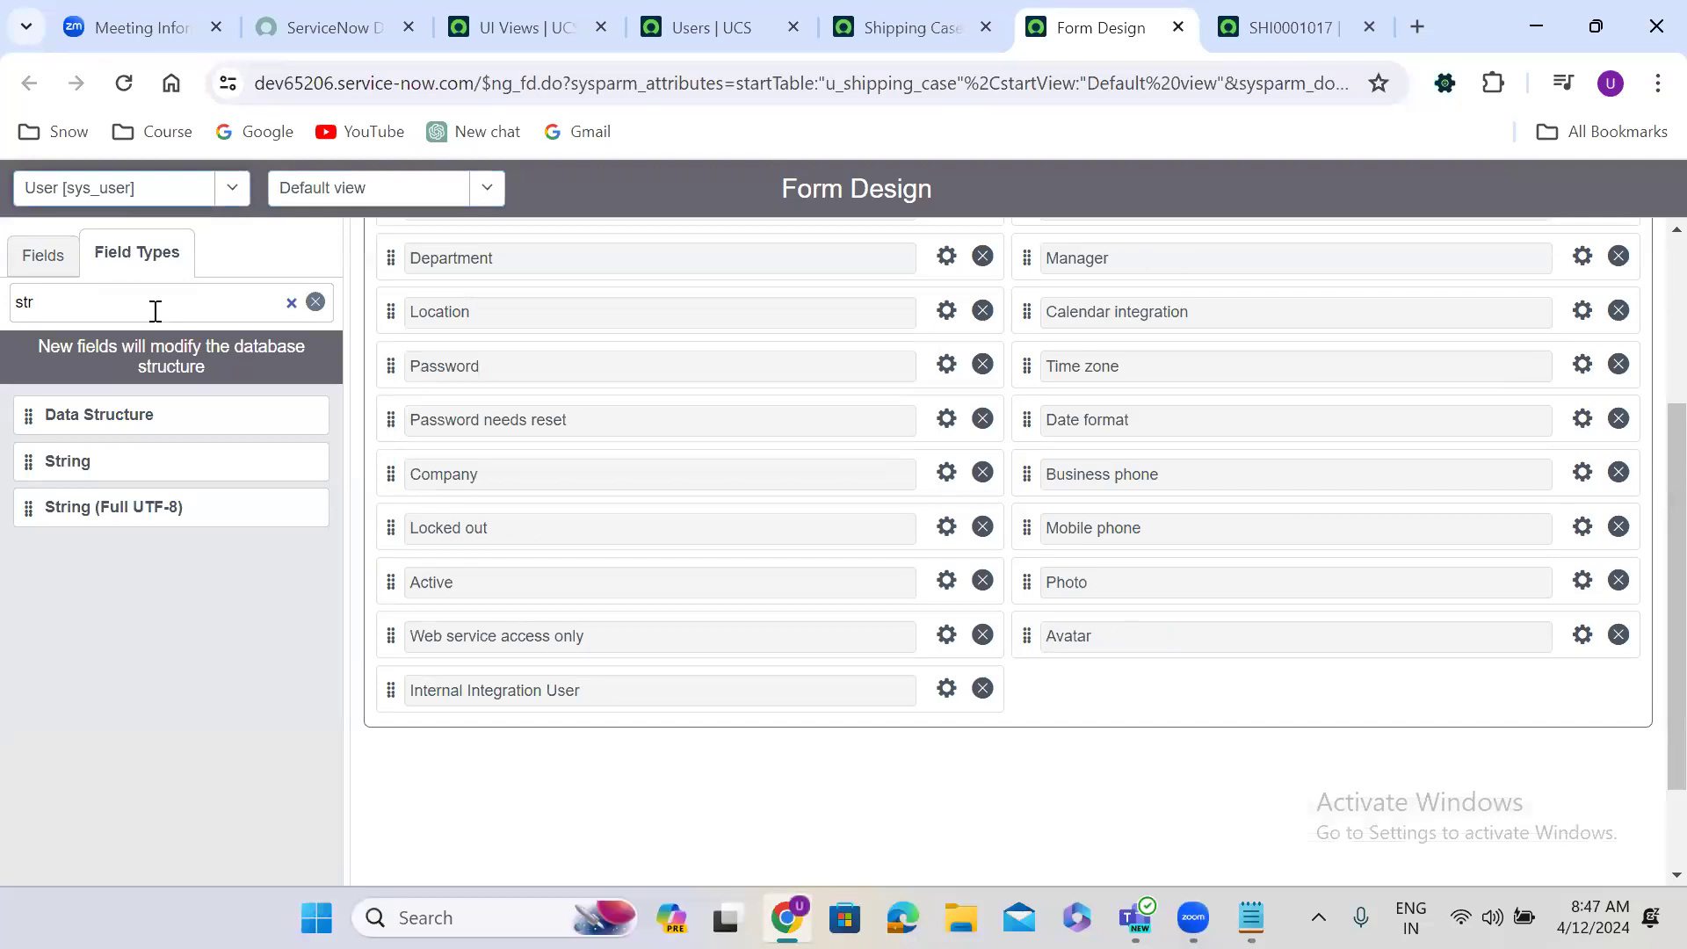
Glance at the Users and UI Views lists, then examine the User form's fields and available views in Form Design.
{"action": "left_click", "coordinate": [749, 18]}
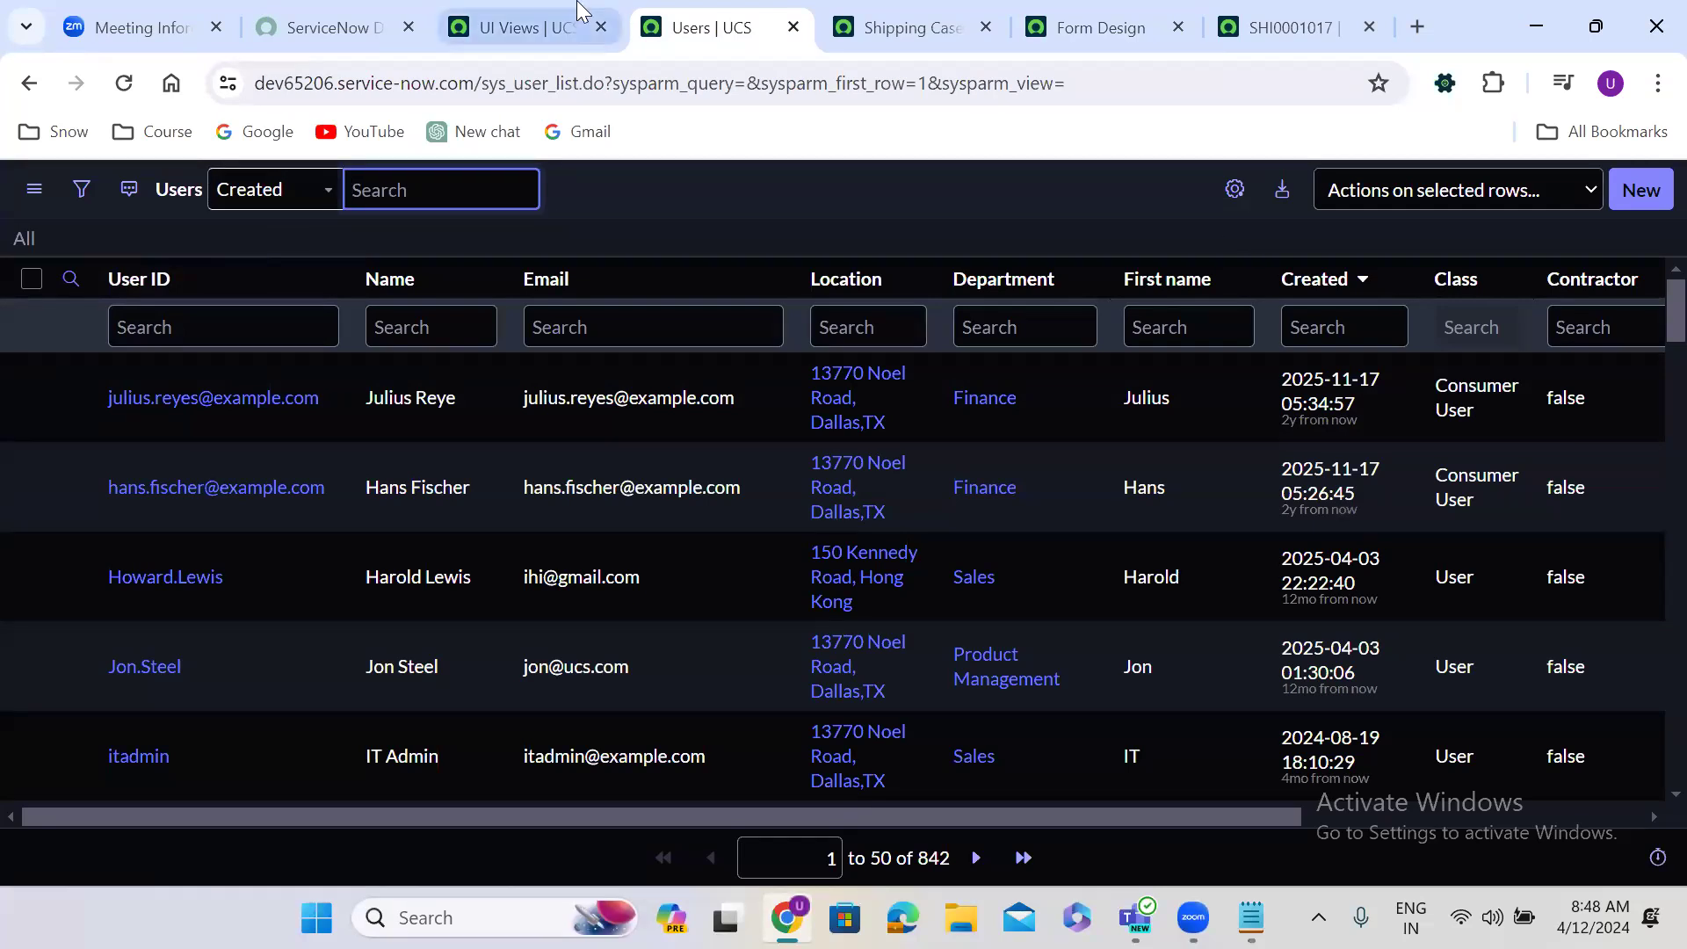
{"action": "left_click", "coordinate": [539, 18]}
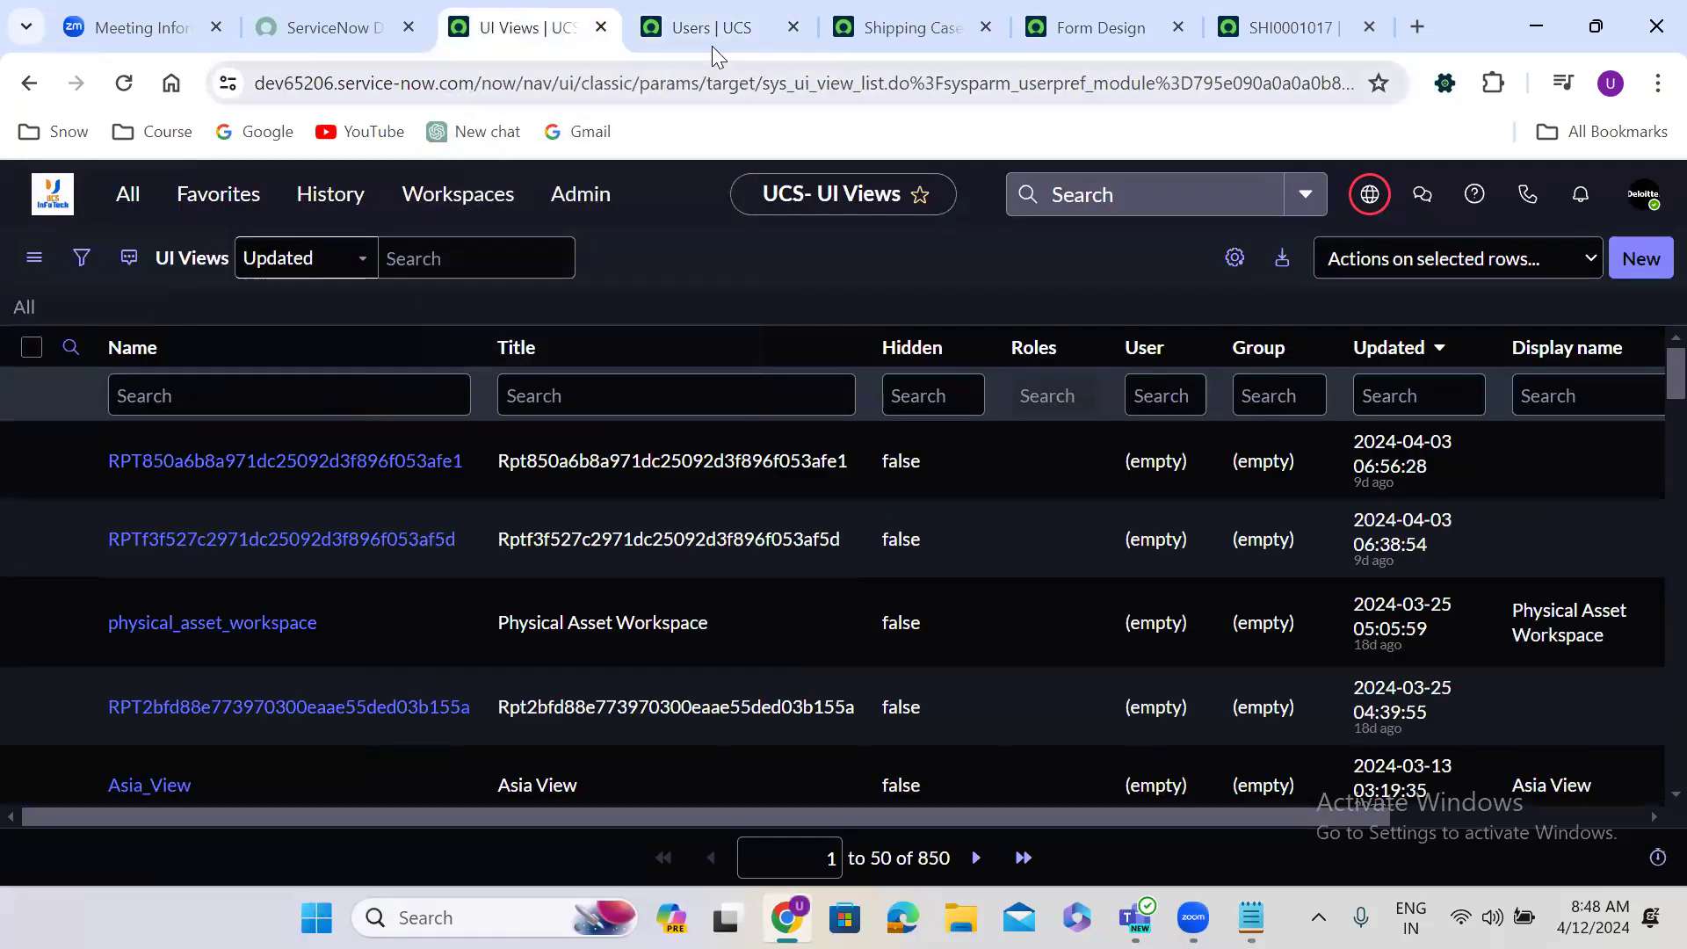
{"action": "left_click", "coordinate": [1089, 27]}
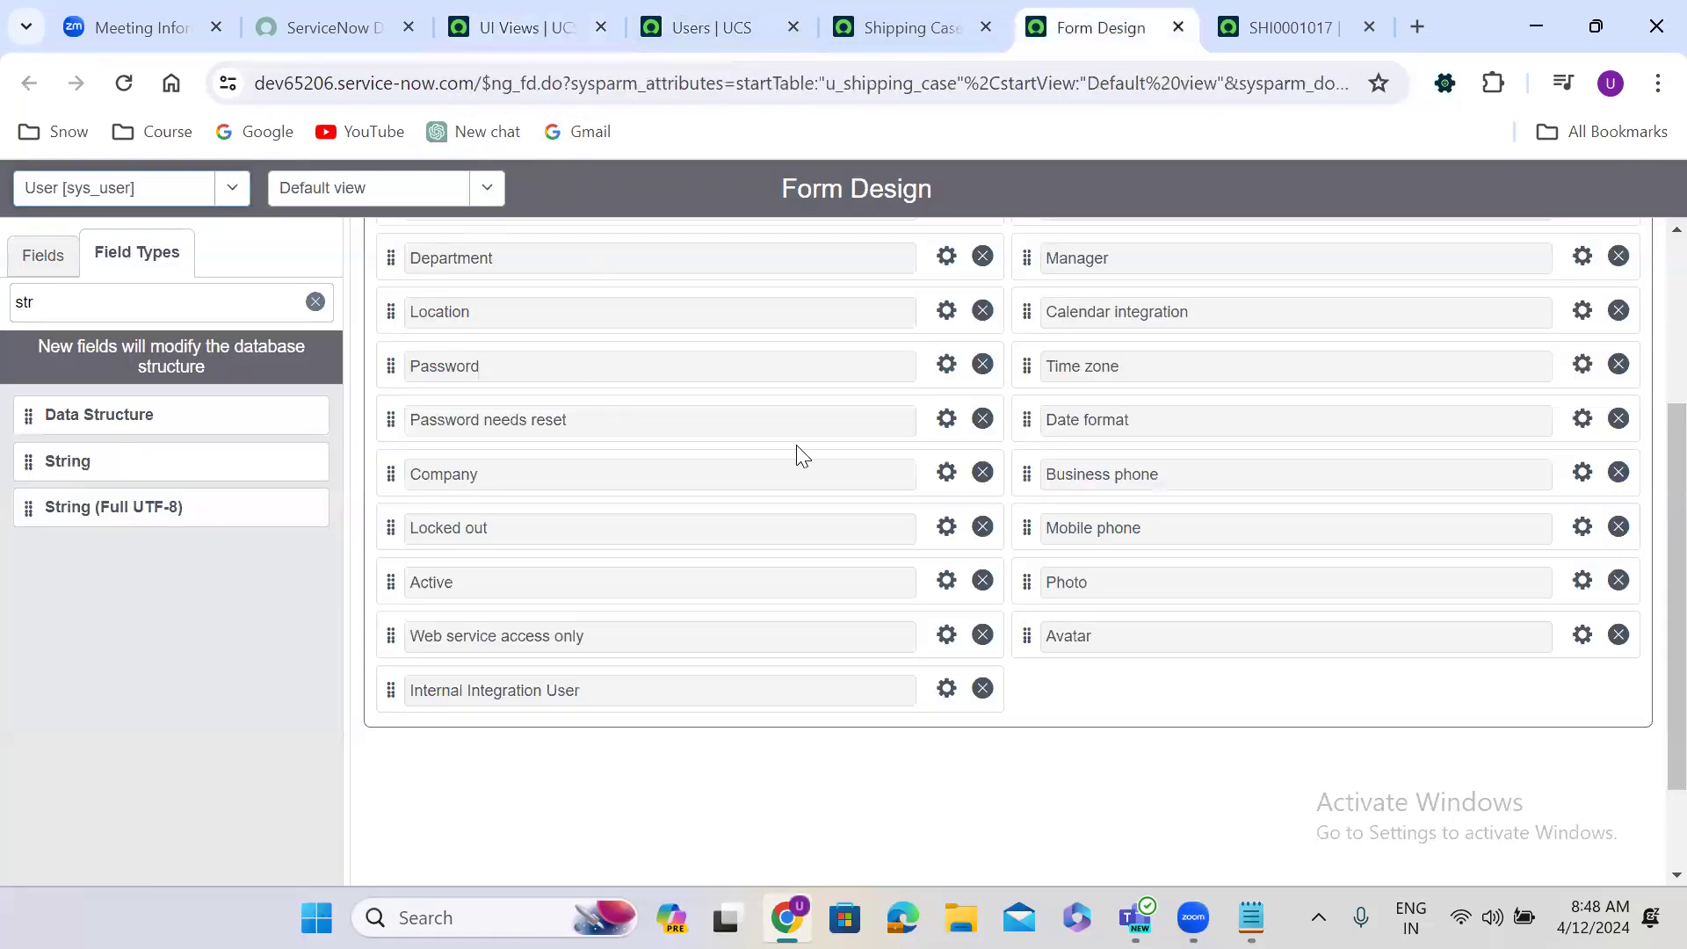
{"action": "scroll", "coordinate": [1650, 272], "scroll_direction": "up", "scroll_amount": 3}
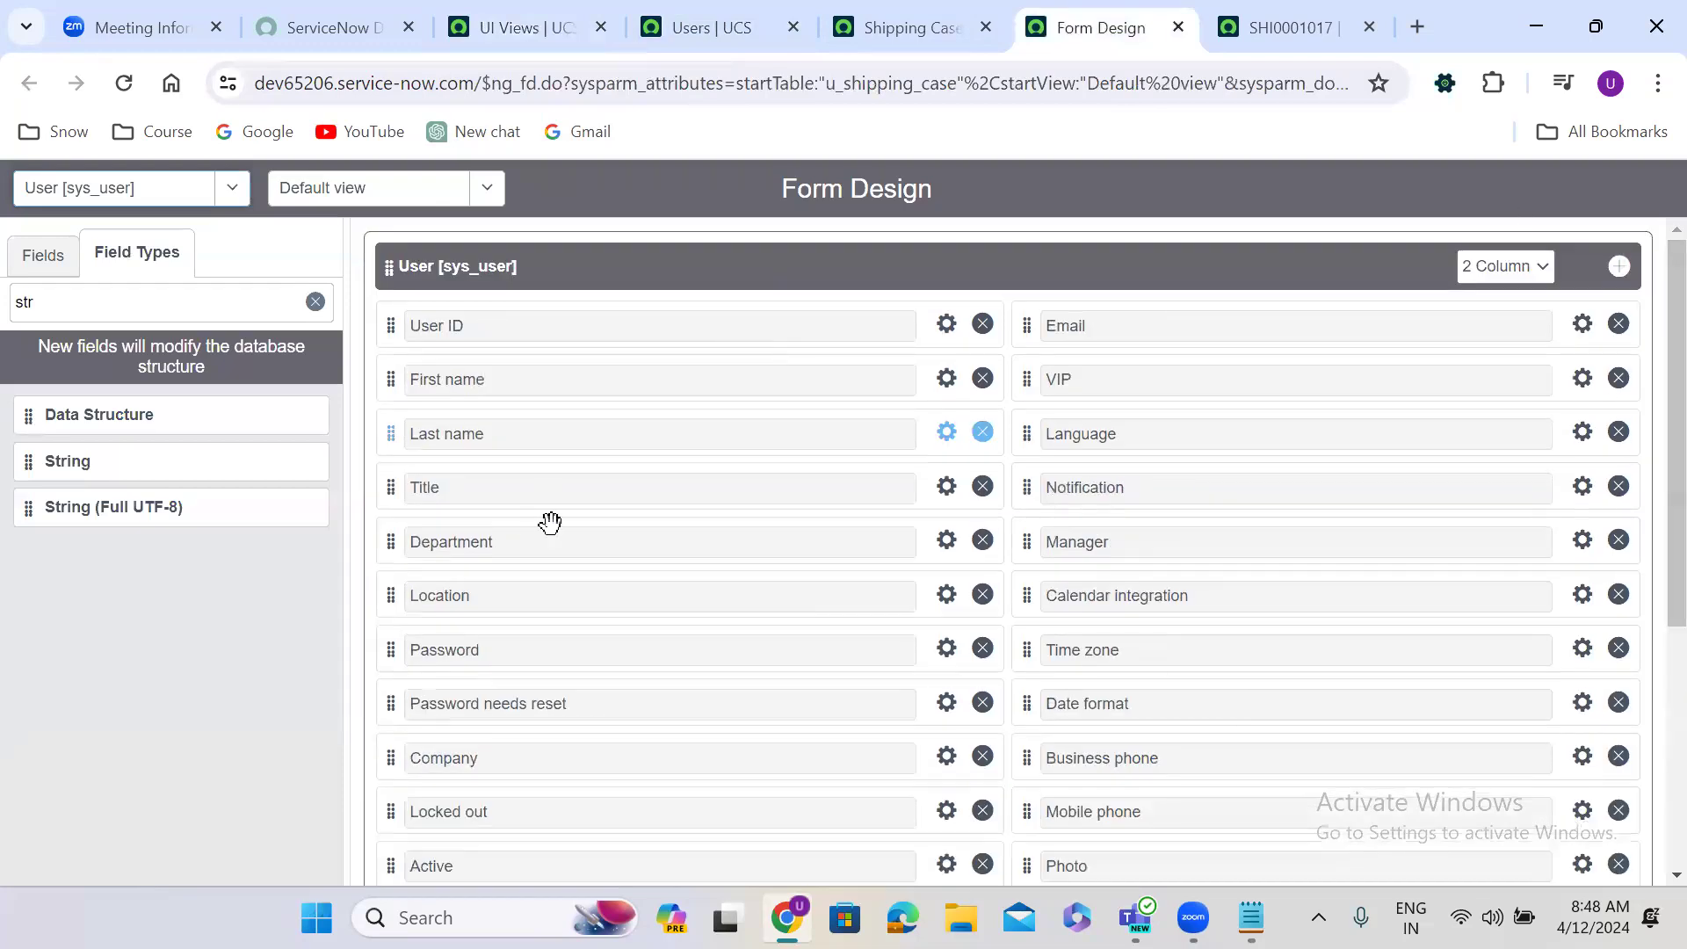
{"action": "left_click", "coordinate": [483, 193]}
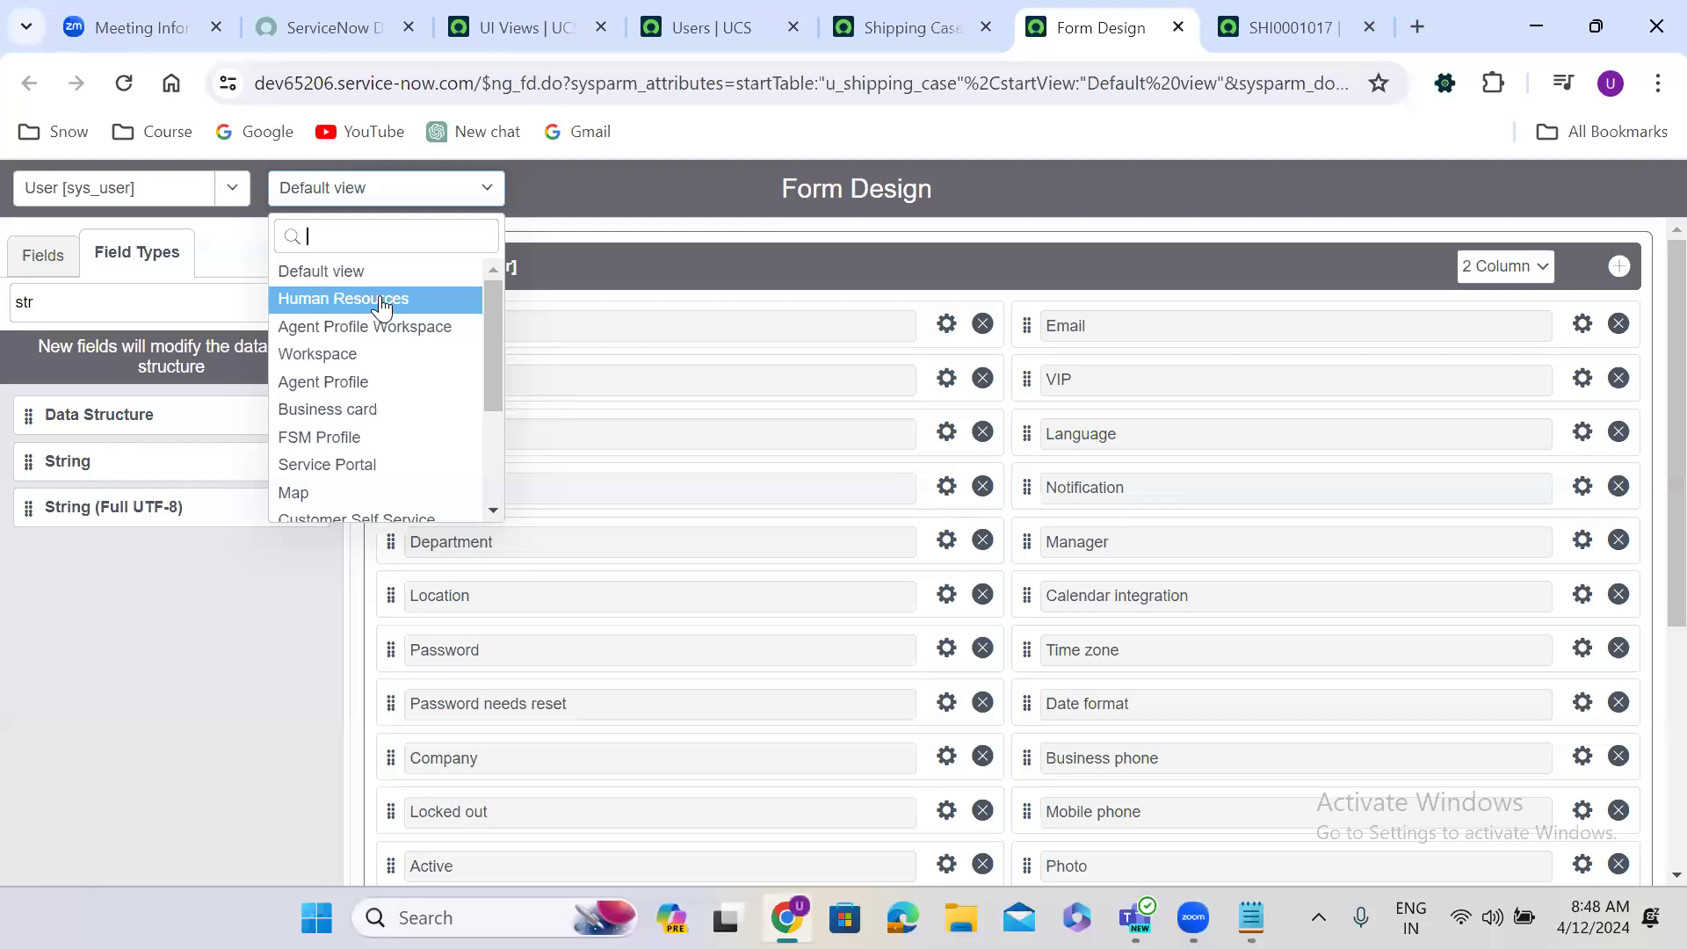
Return to the UI Views page and open the logged-in user's own profile record.
{"action": "left_click", "coordinate": [496, 7]}
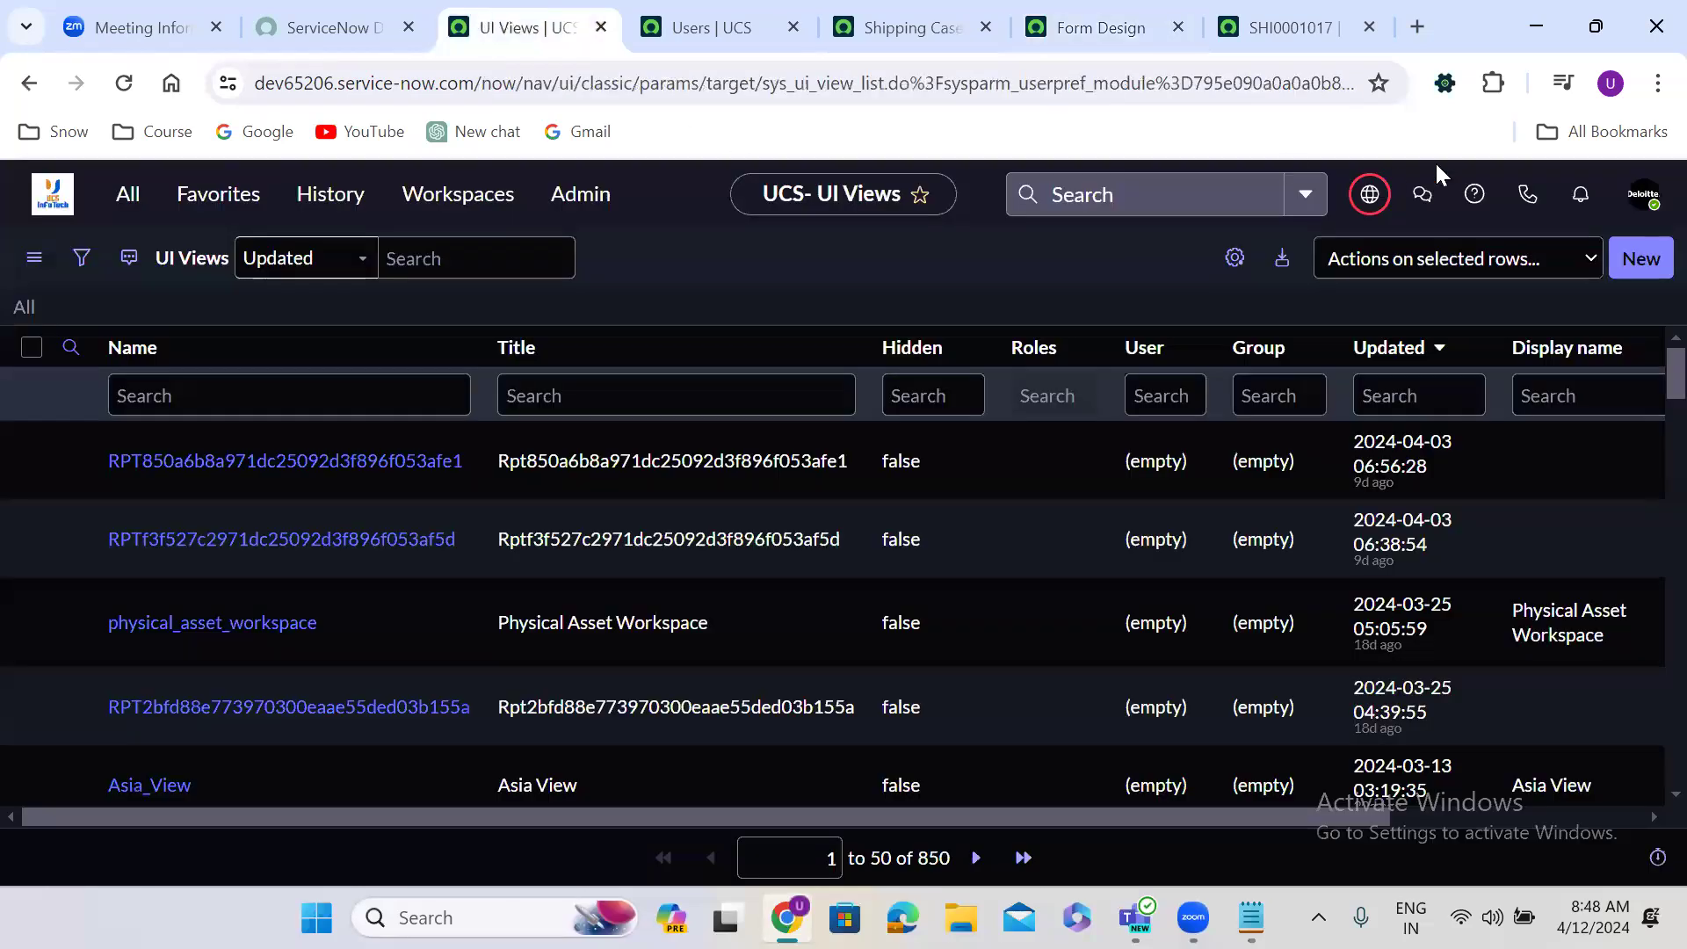
{"action": "left_click", "coordinate": [1650, 201]}
{"action": "left_click", "coordinate": [1403, 383]}
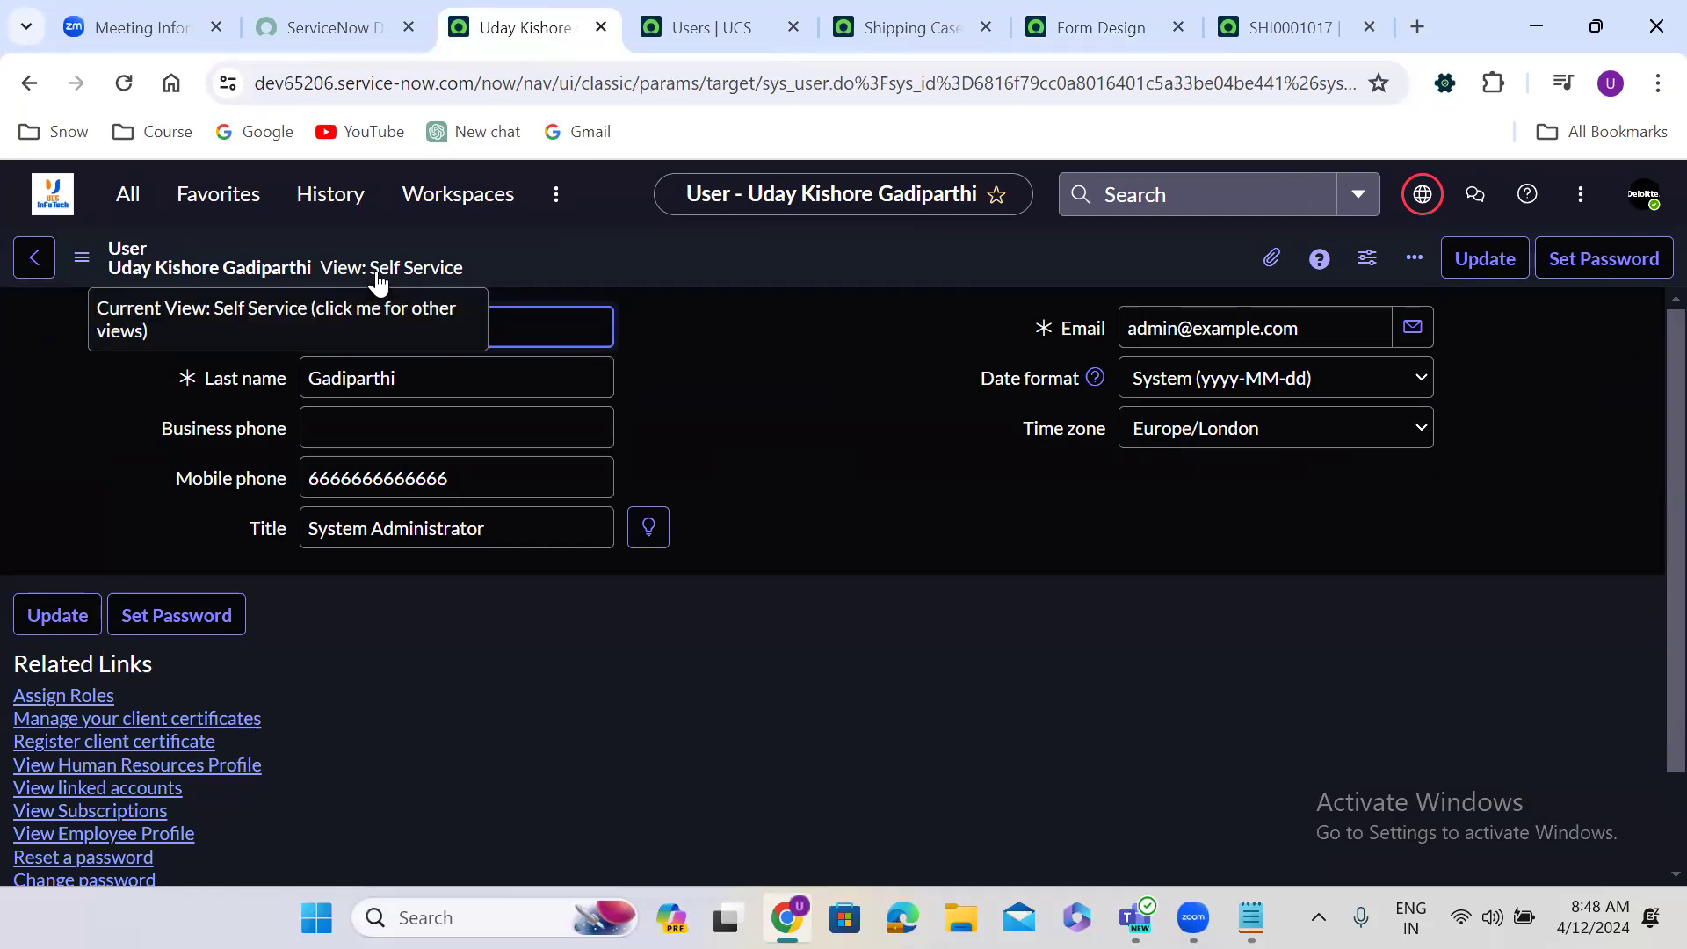
Switch the profile record's form from the Self Service view to the Default view.
{"action": "left_click", "coordinate": [81, 258]}
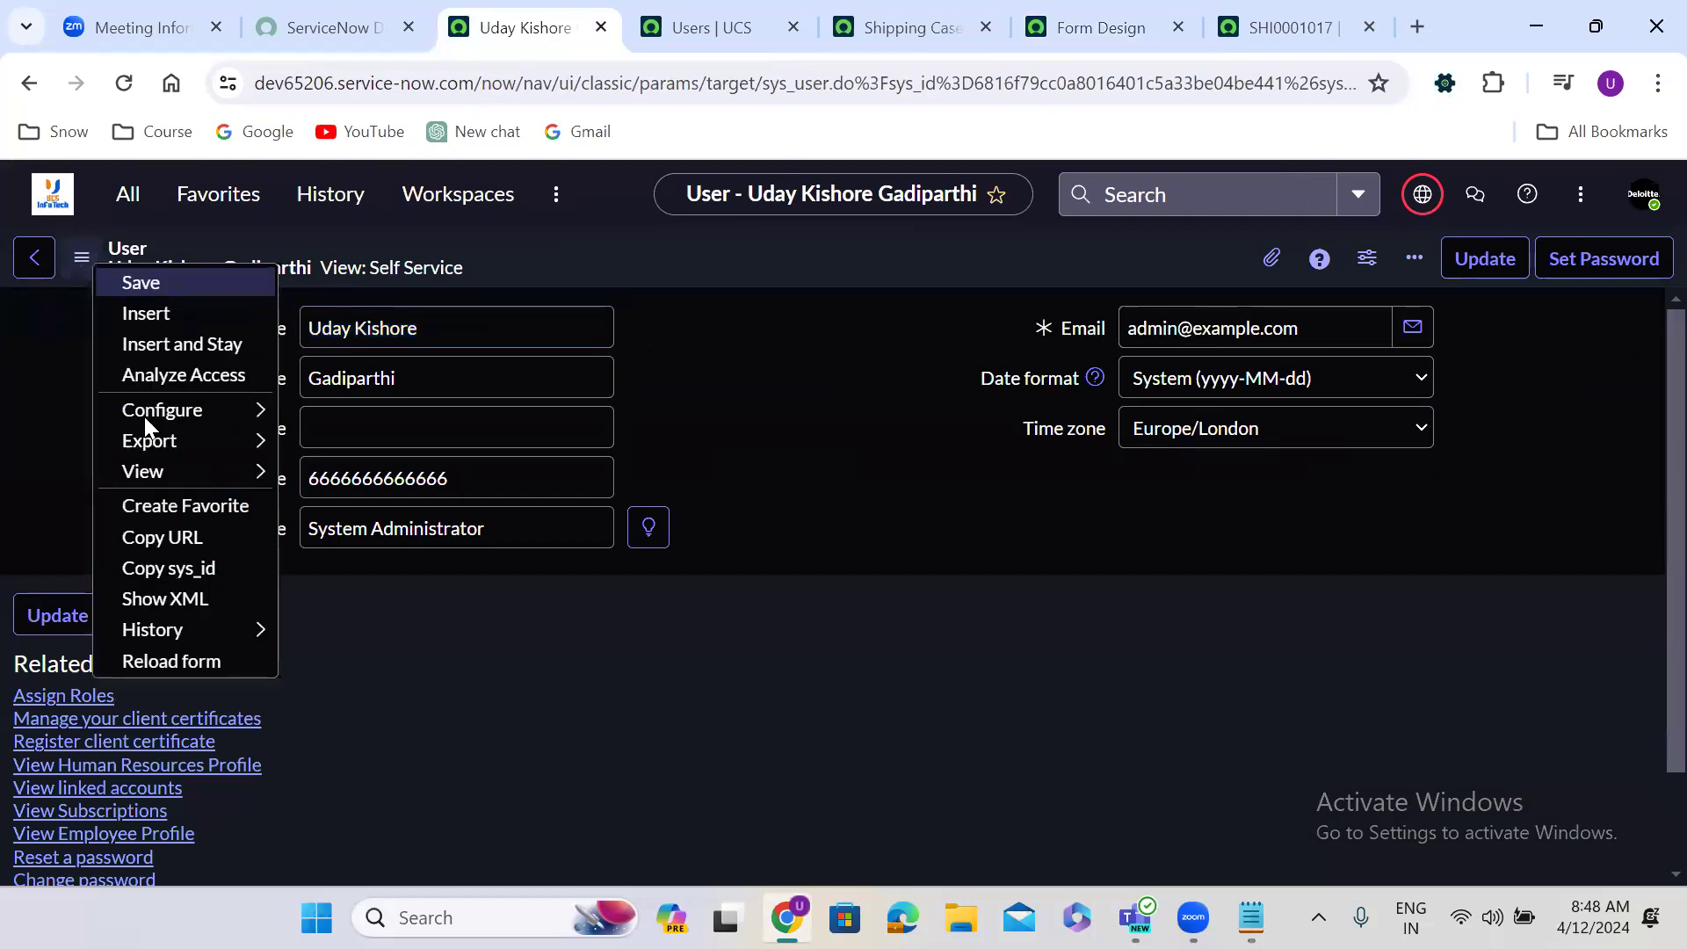
{"action": "mouse_move", "coordinate": [165, 473]}
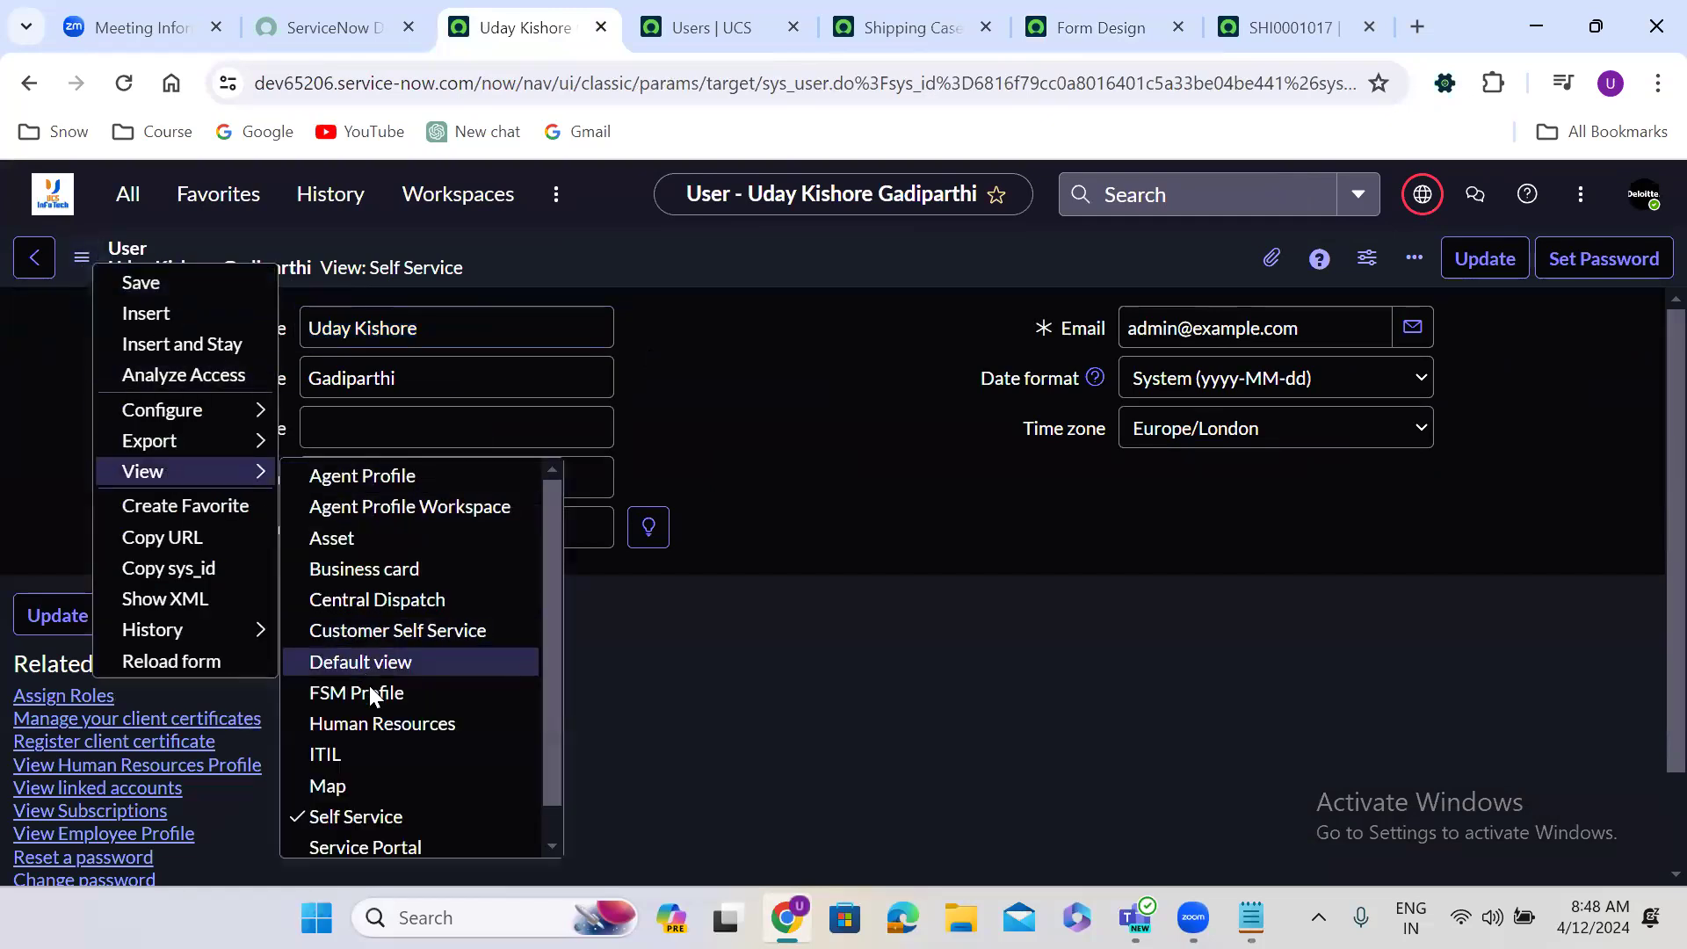
{"action": "left_click", "coordinate": [409, 664]}
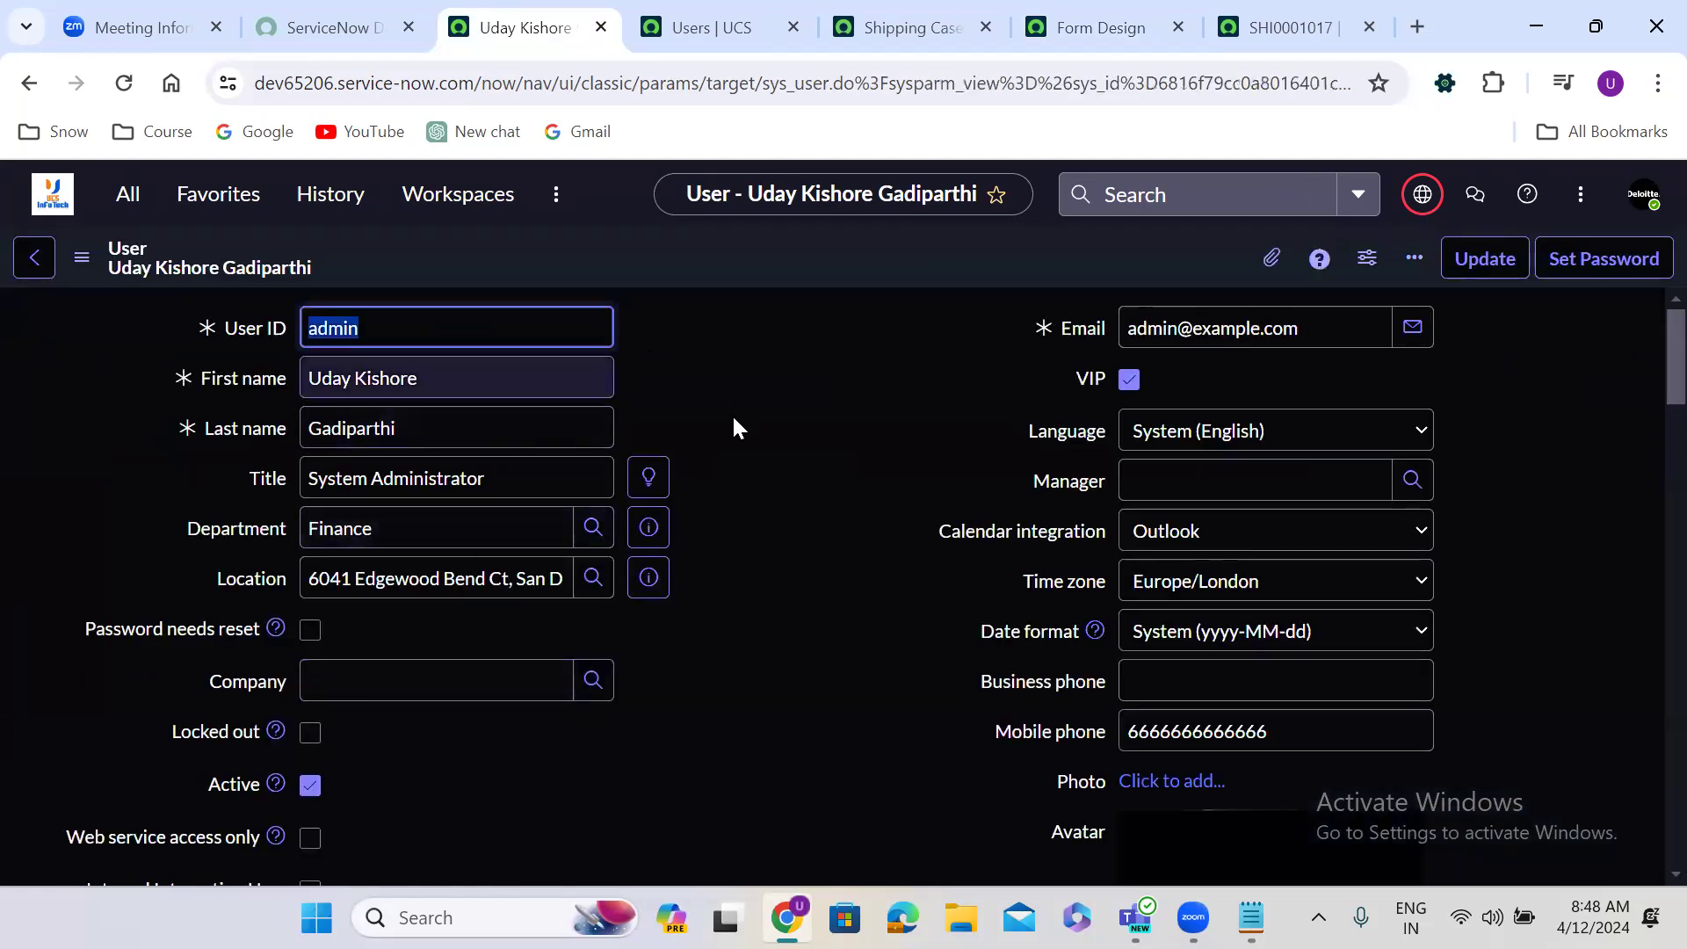
{"action": "left_click", "coordinate": [720, 347]}
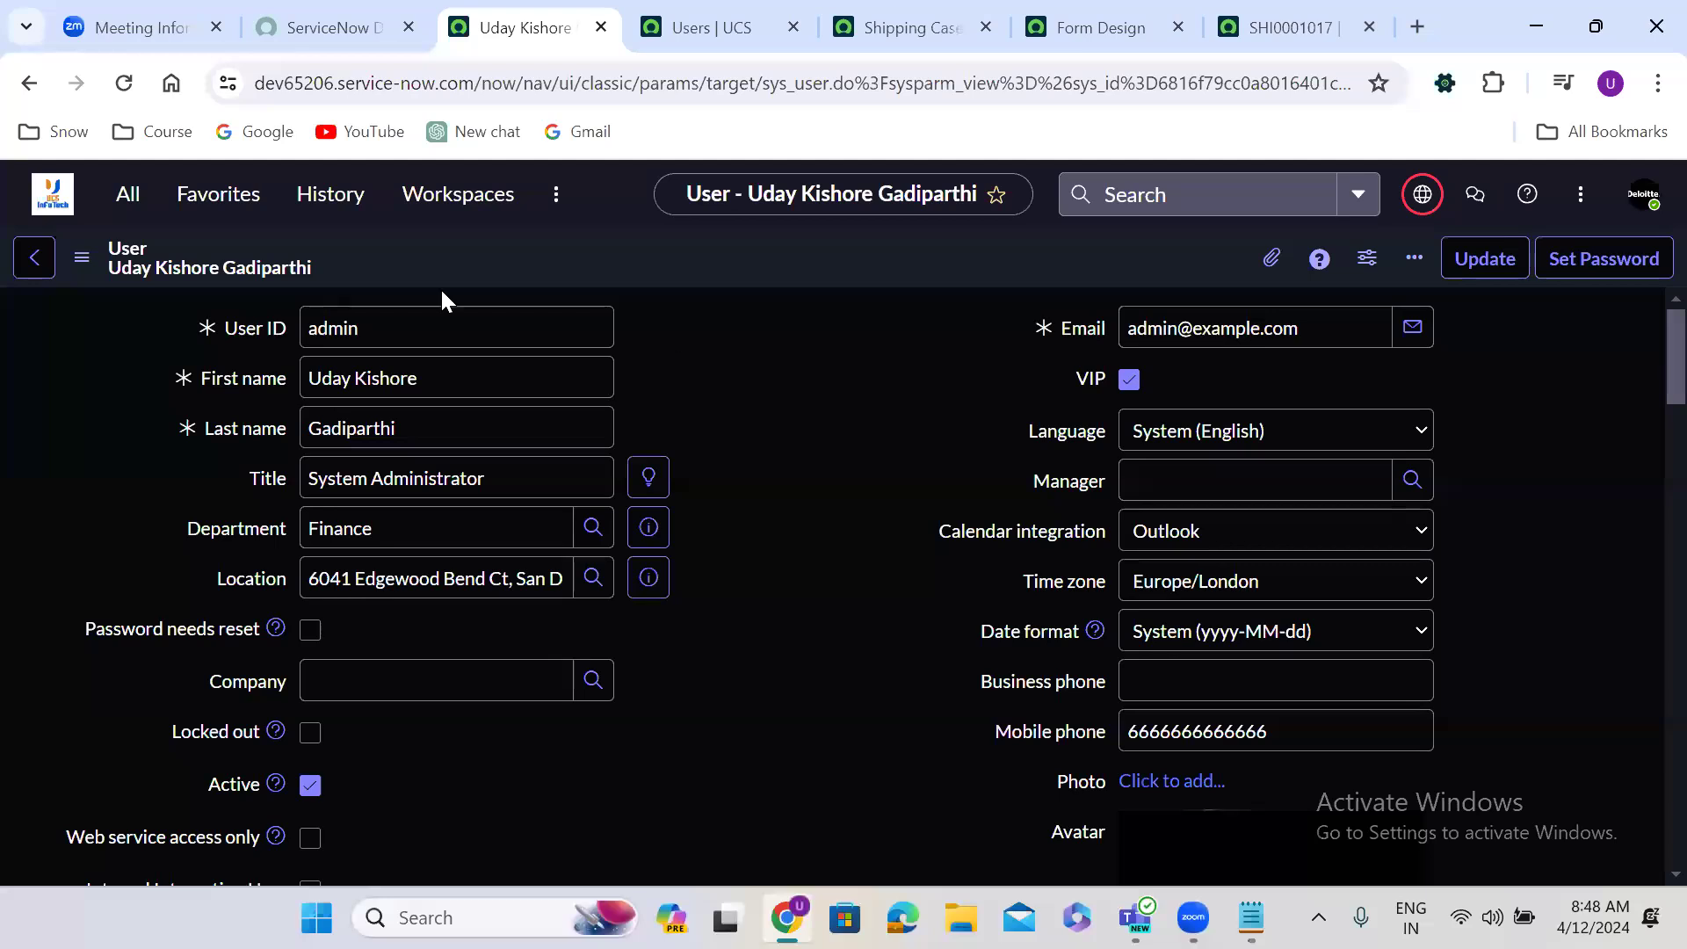
Switch the profile record's form to the Self Service view and reopen the logged-in user's own profile.
{"action": "left_click", "coordinate": [81, 256]}
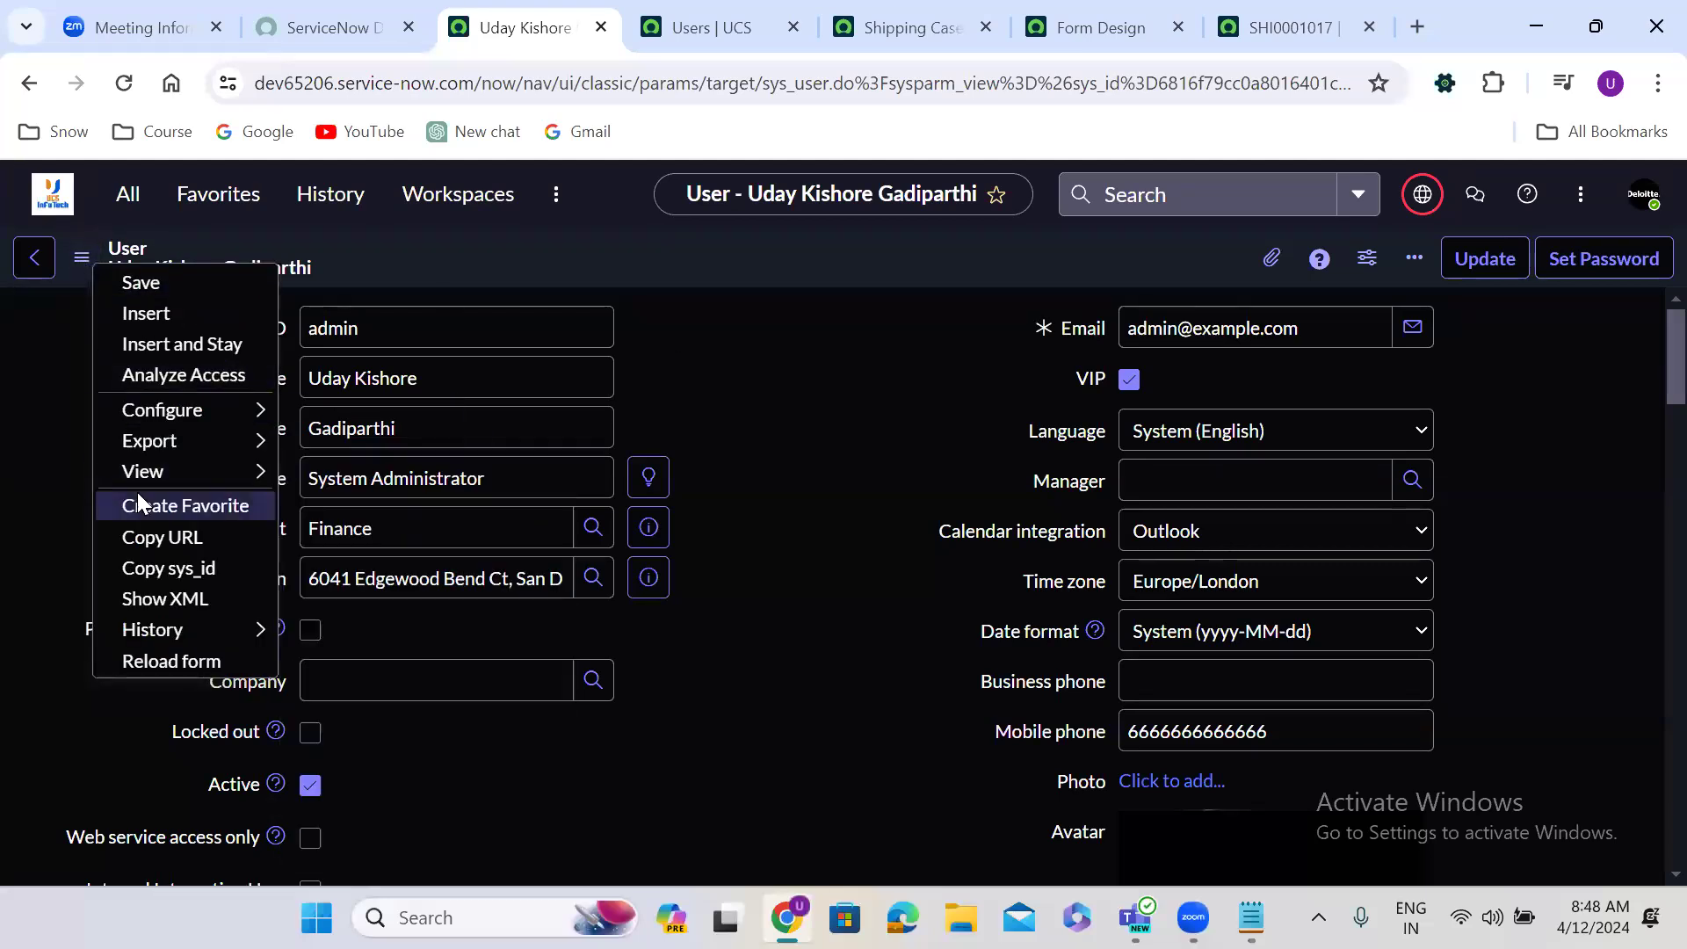
{"action": "mouse_move", "coordinate": [186, 476]}
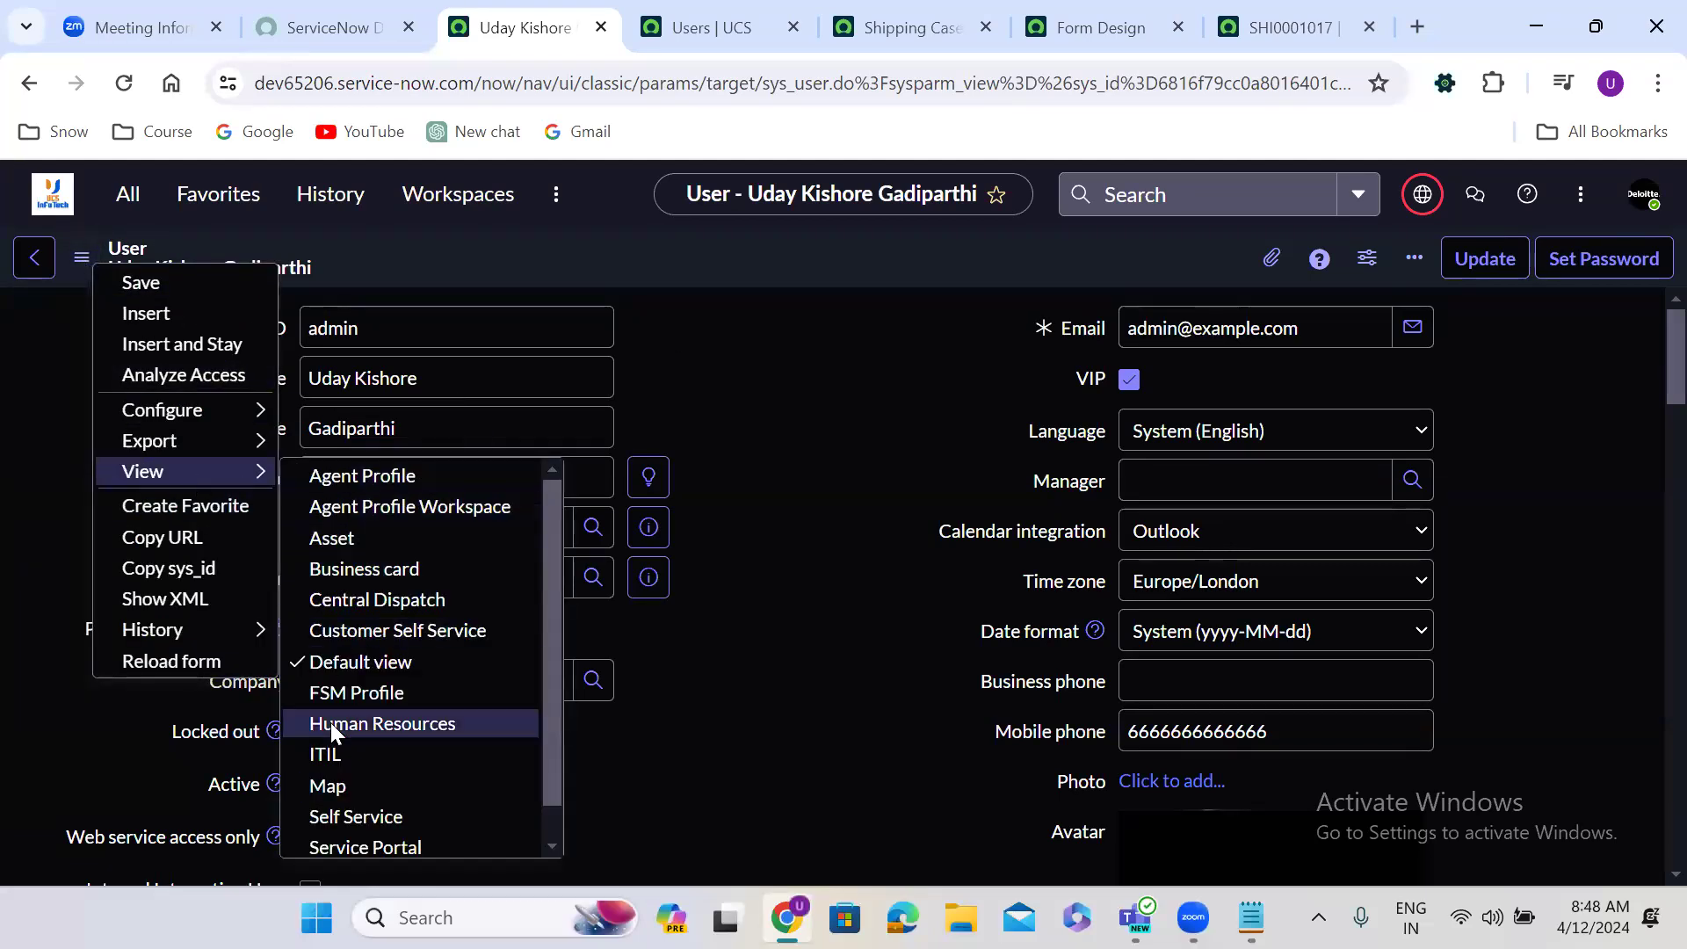
{"action": "left_click", "coordinate": [453, 815]}
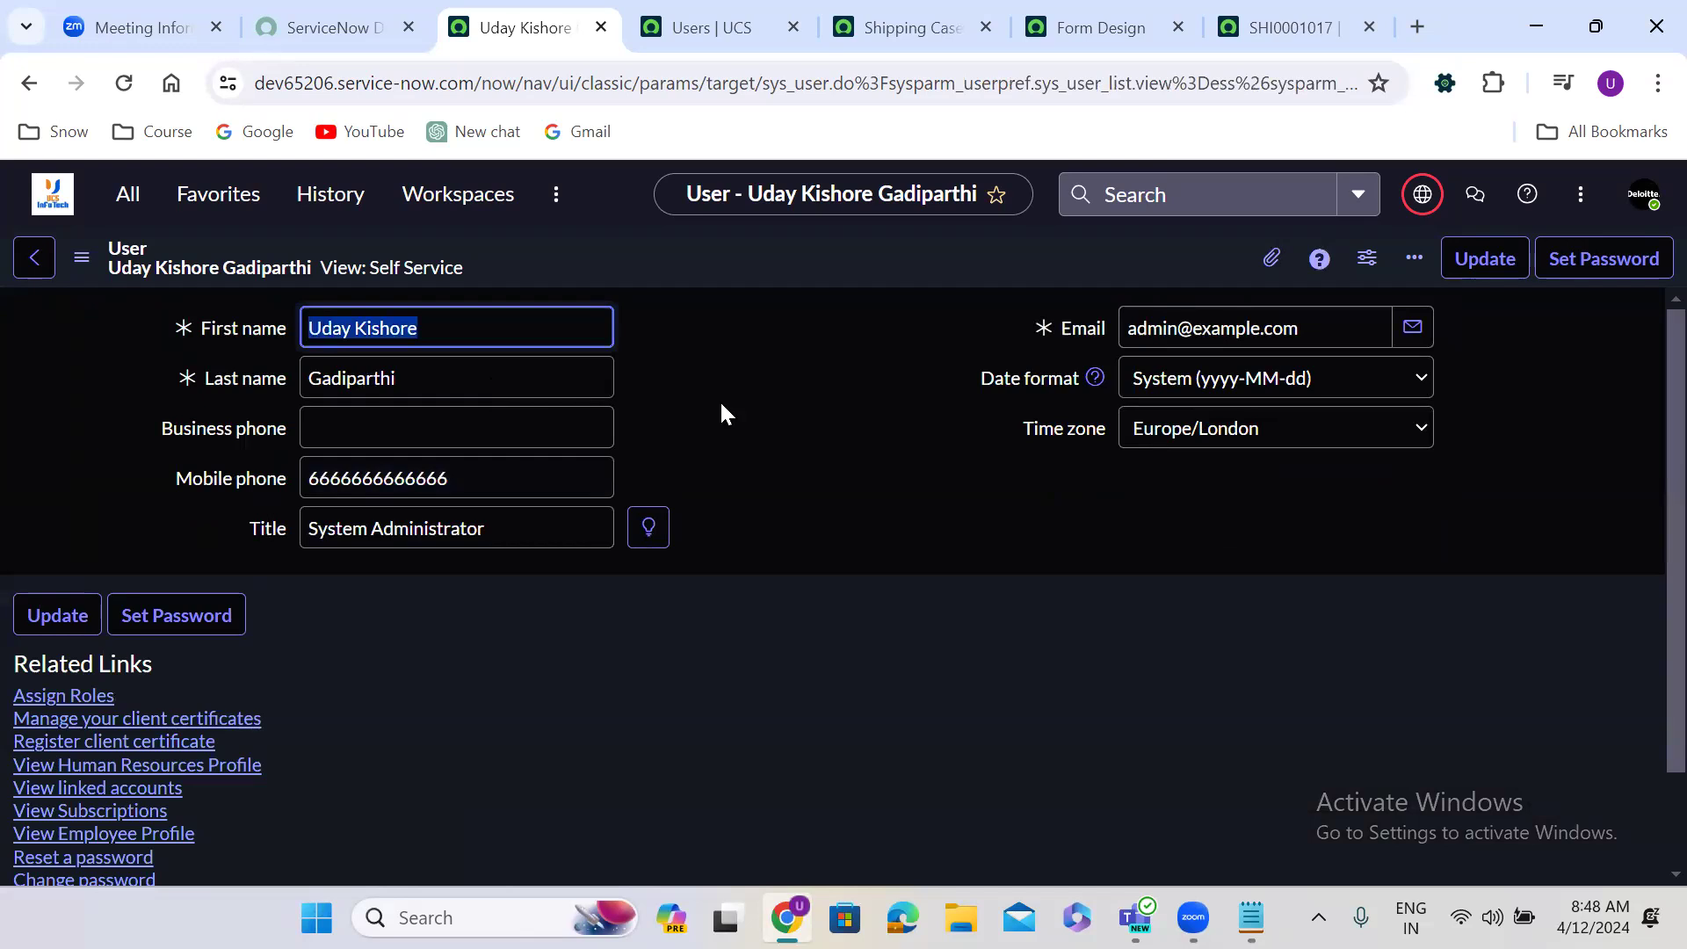
{"action": "left_click", "coordinate": [1642, 194]}
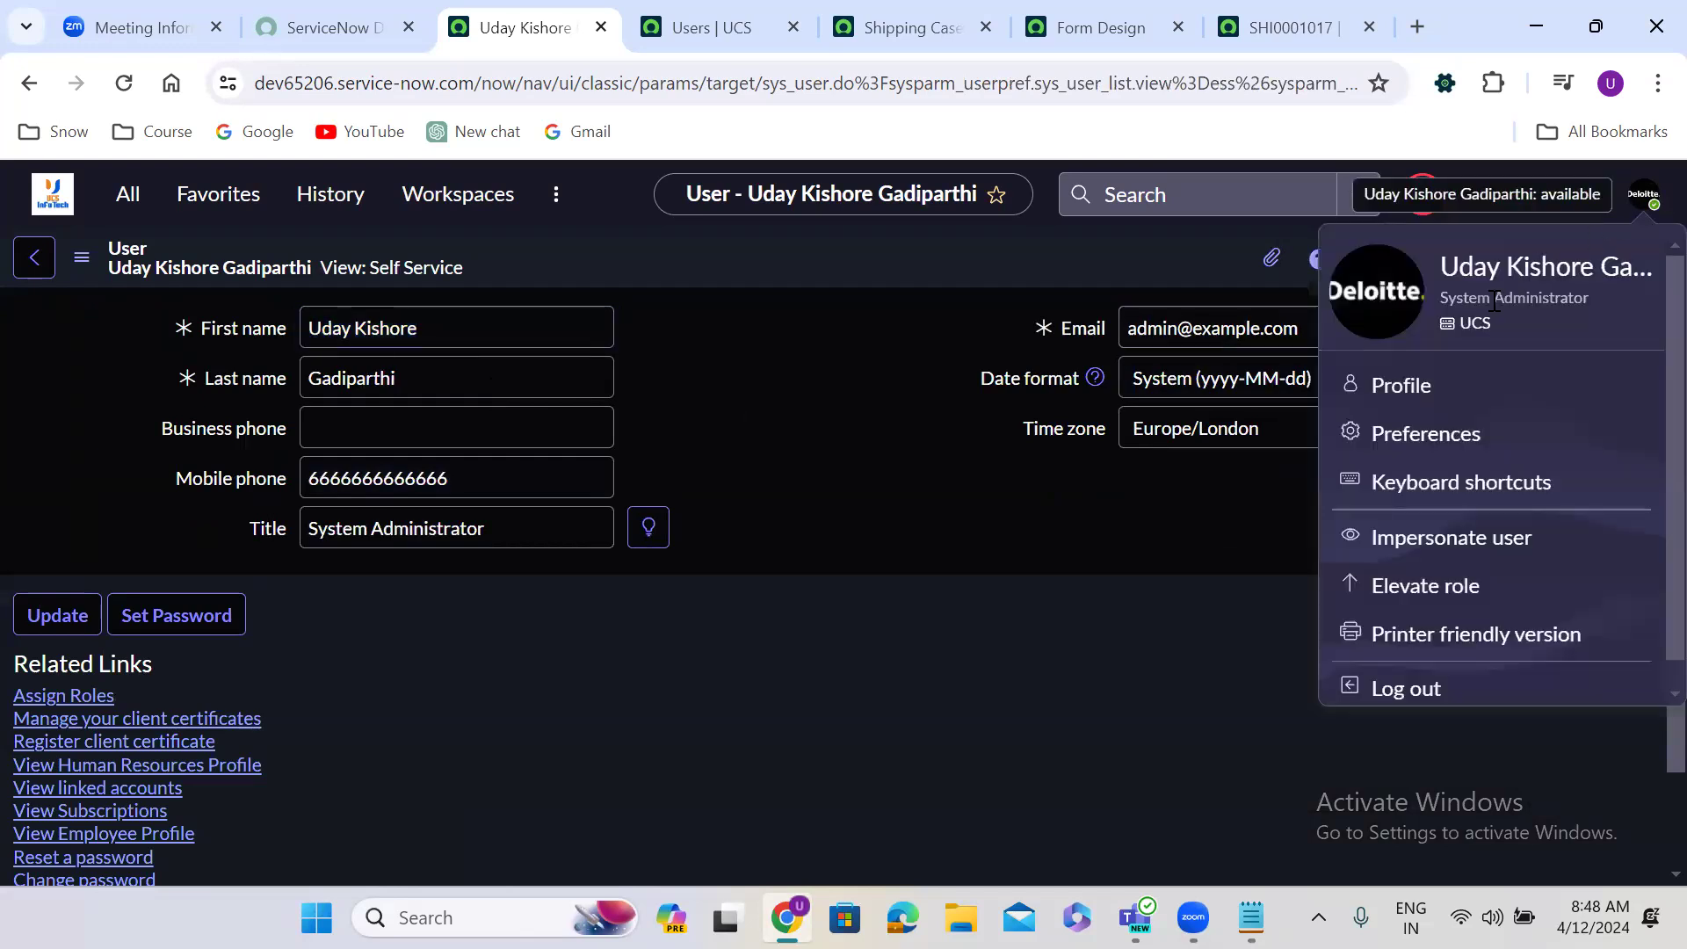
{"action": "left_click", "coordinate": [1415, 405]}
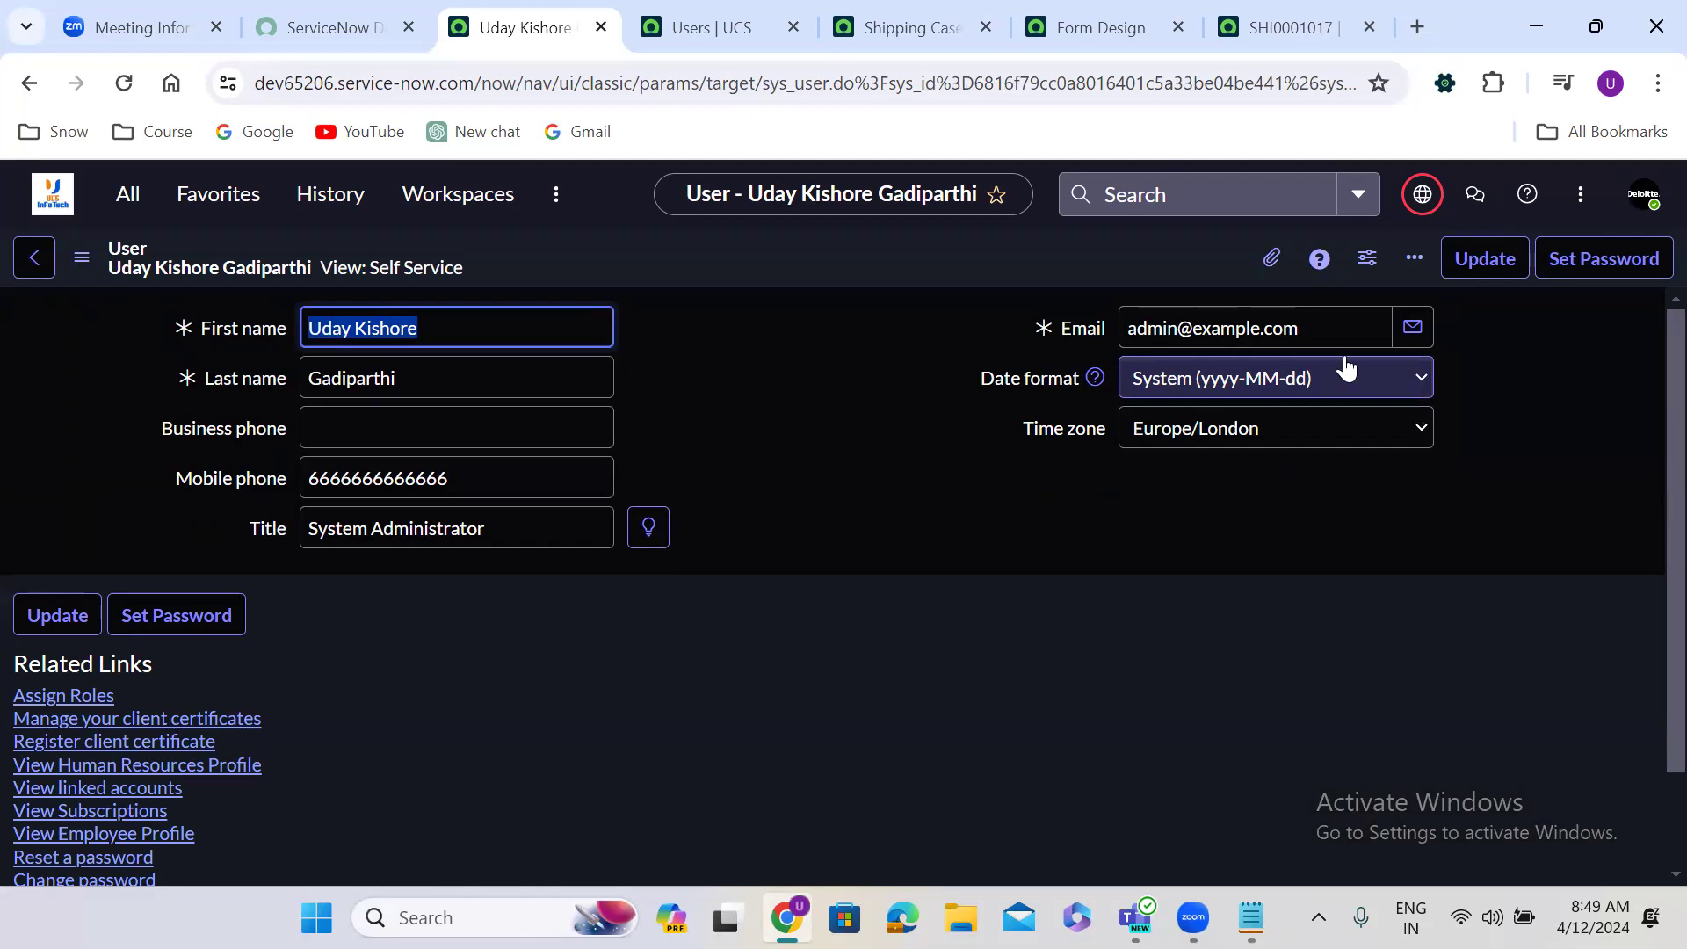
Load the Group [sys_user_group] table in Form Design and examine the views available for it.
{"action": "left_click", "coordinate": [1086, 12]}
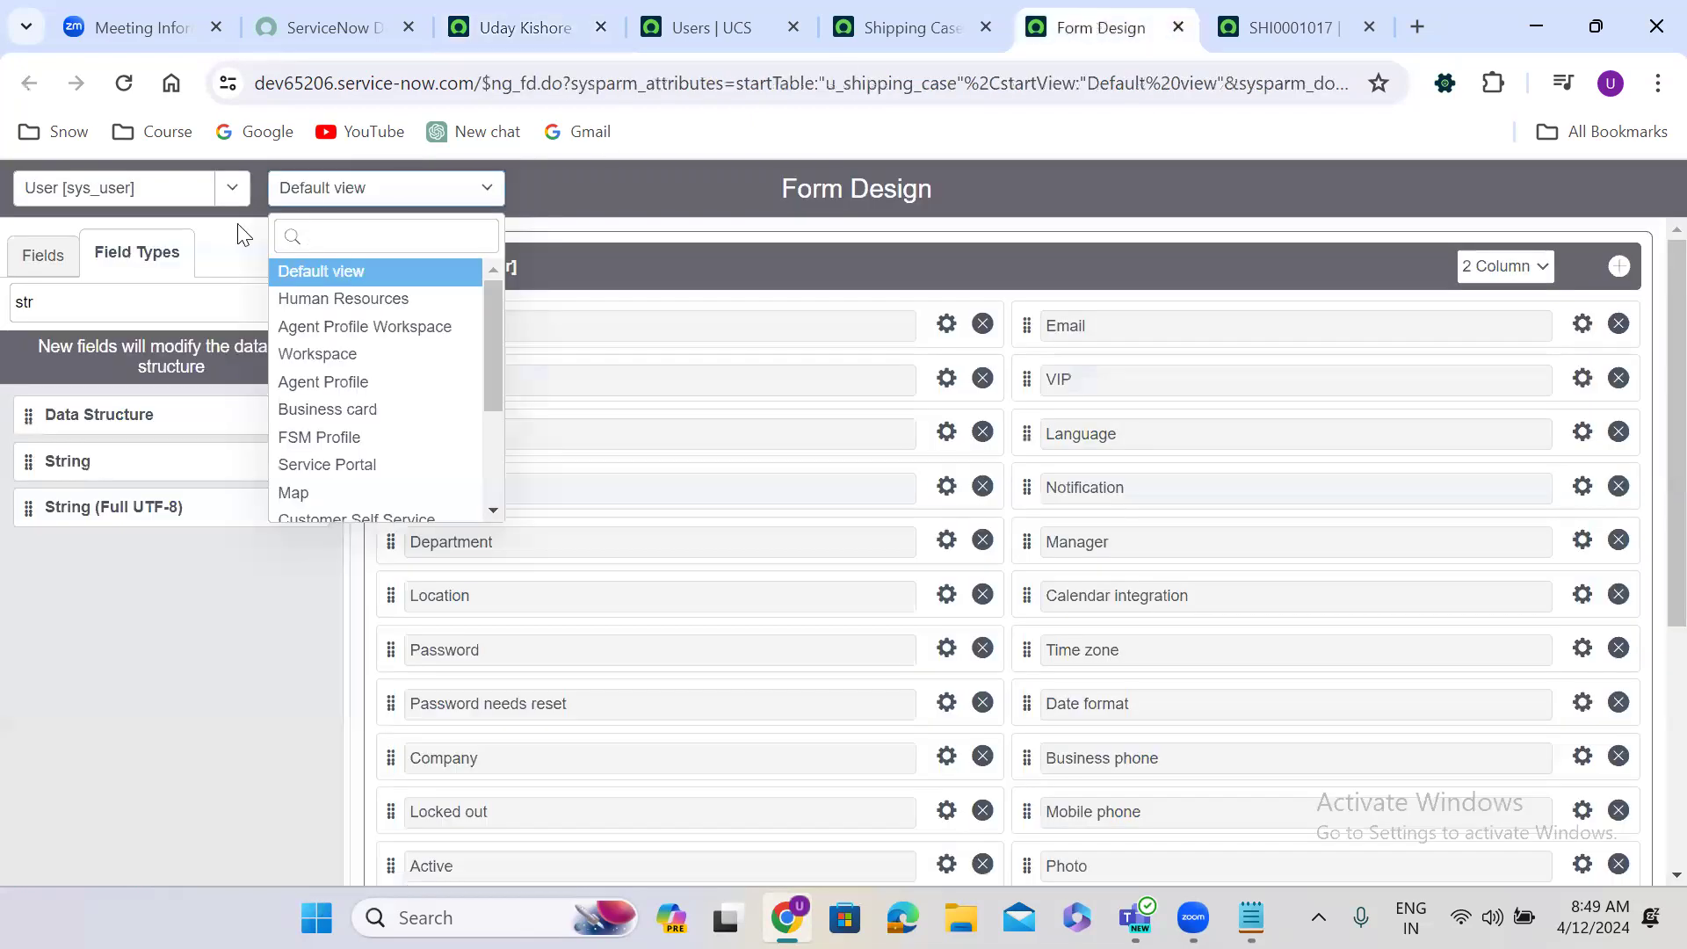
{"action": "left_click", "coordinate": [159, 188]}
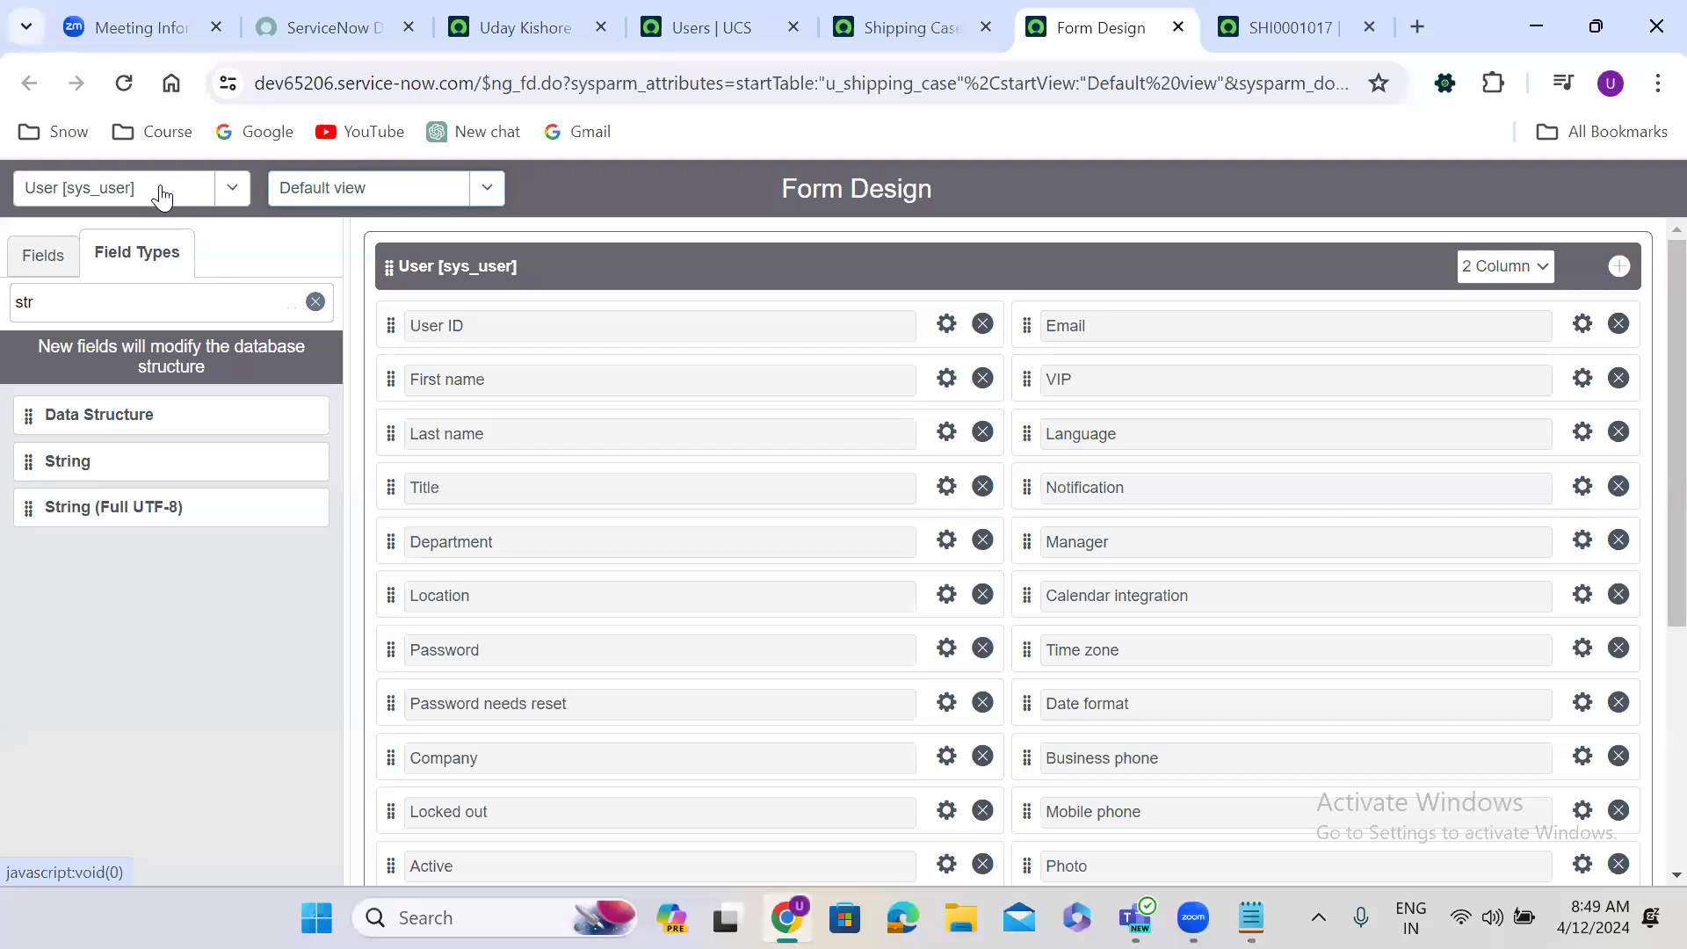
{"action": "left_click", "coordinate": [160, 188]}
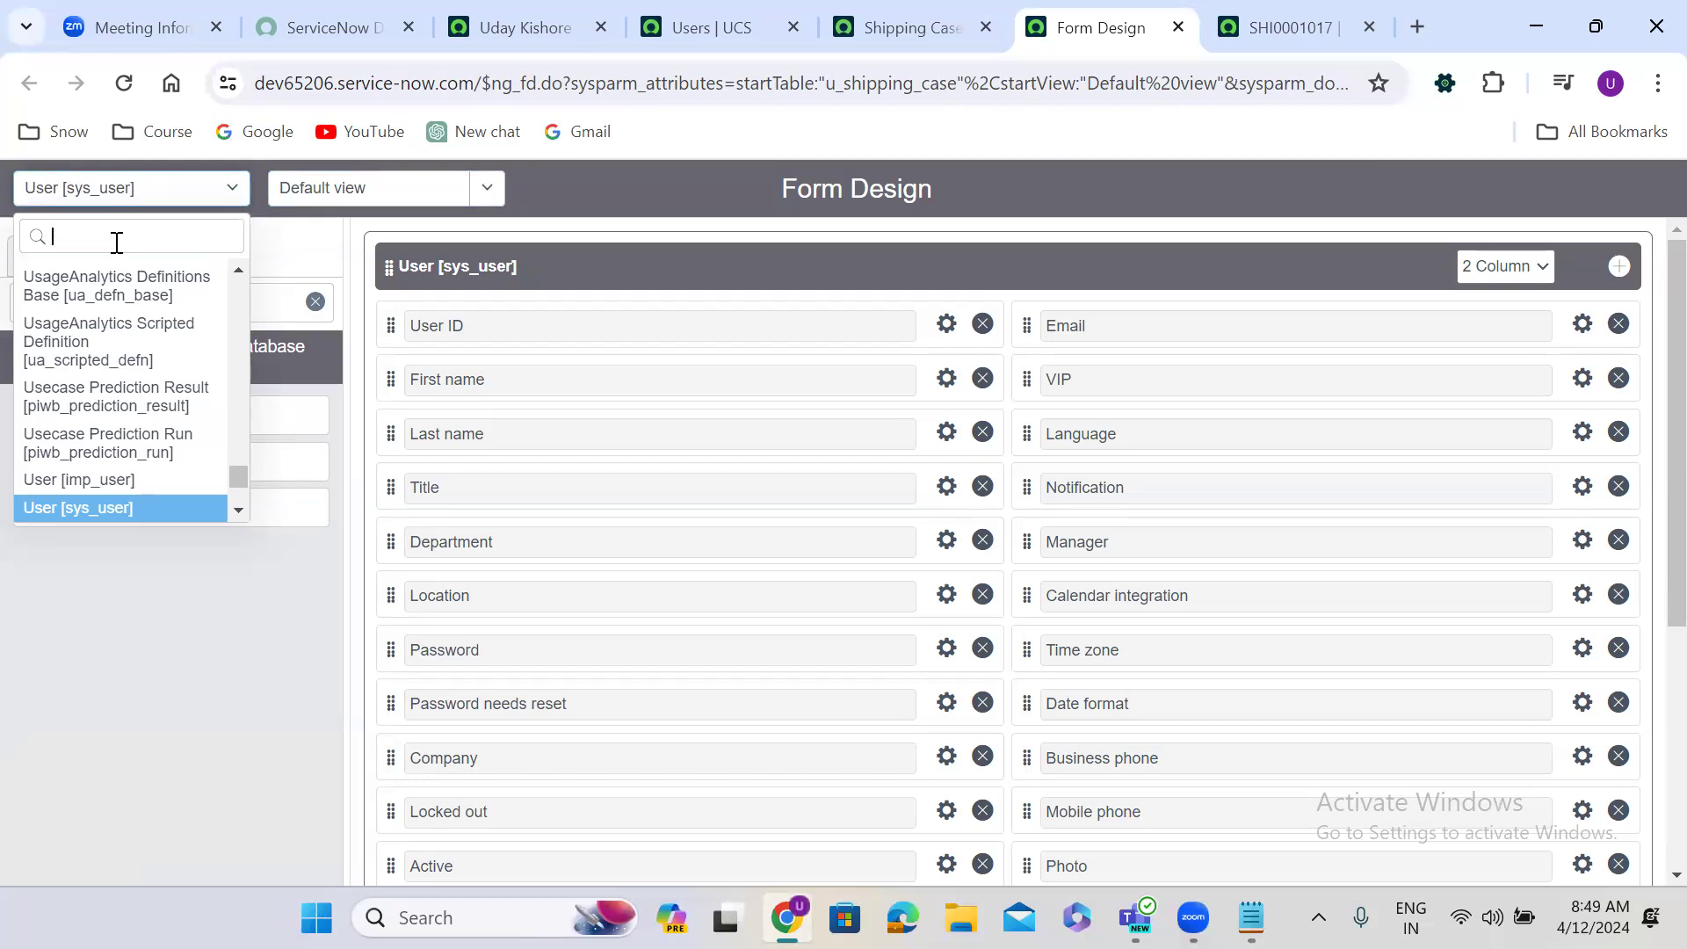
{"action": "type", "text": "sys_user"}
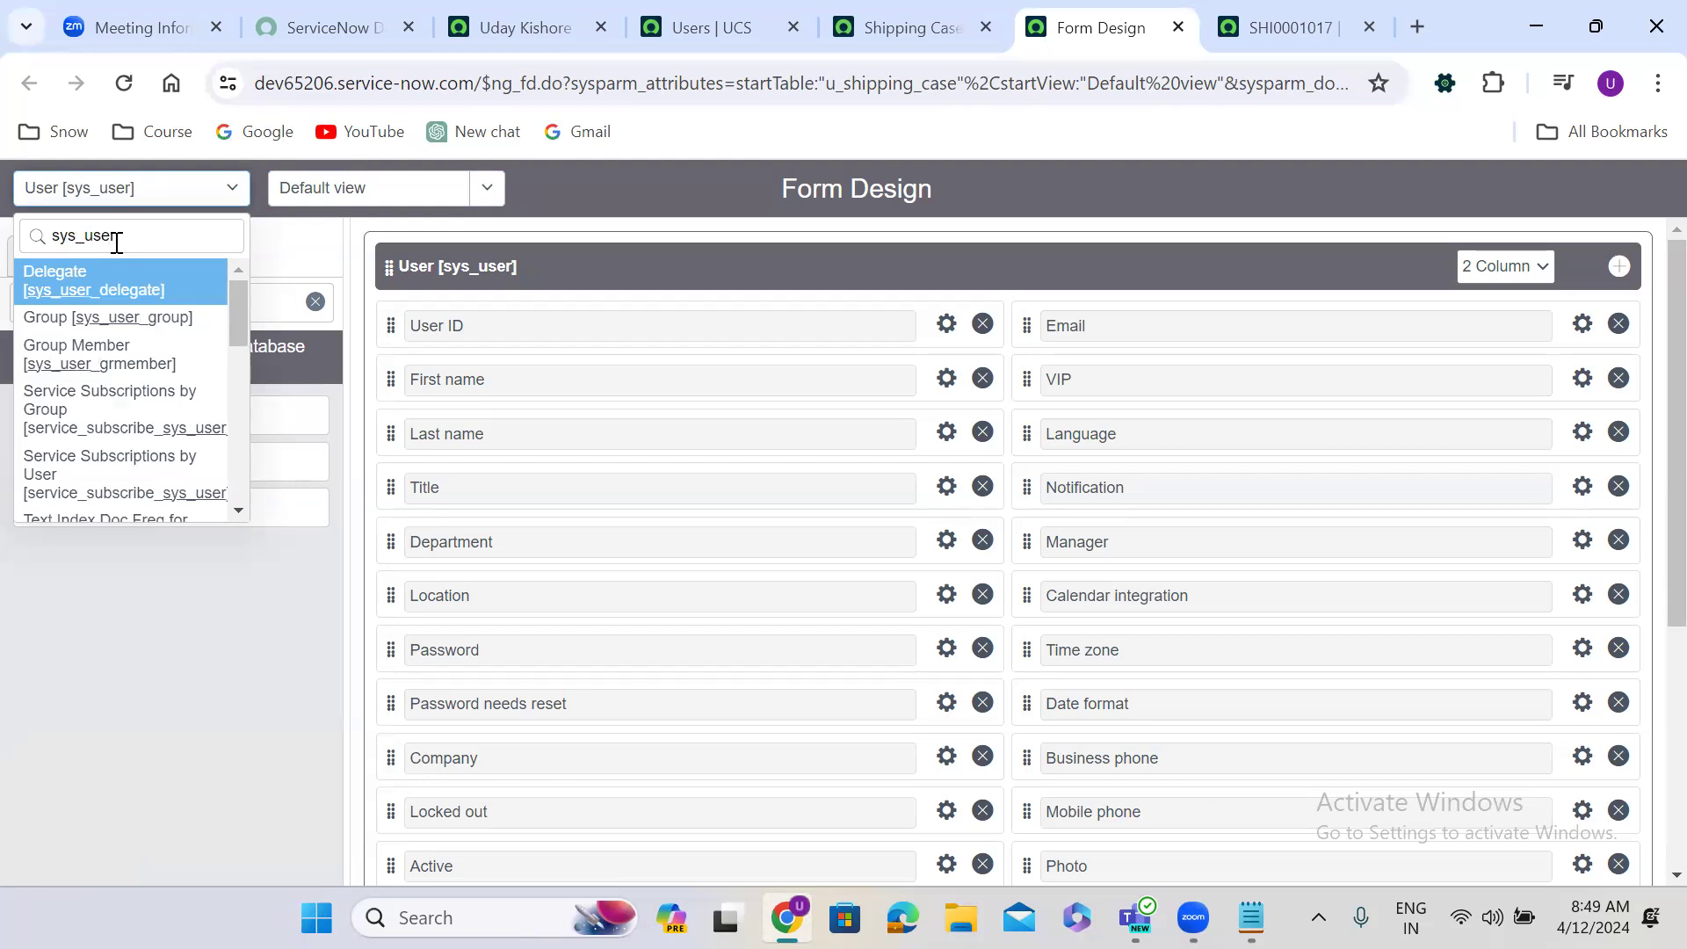
{"action": "type", "text": "_gr"}
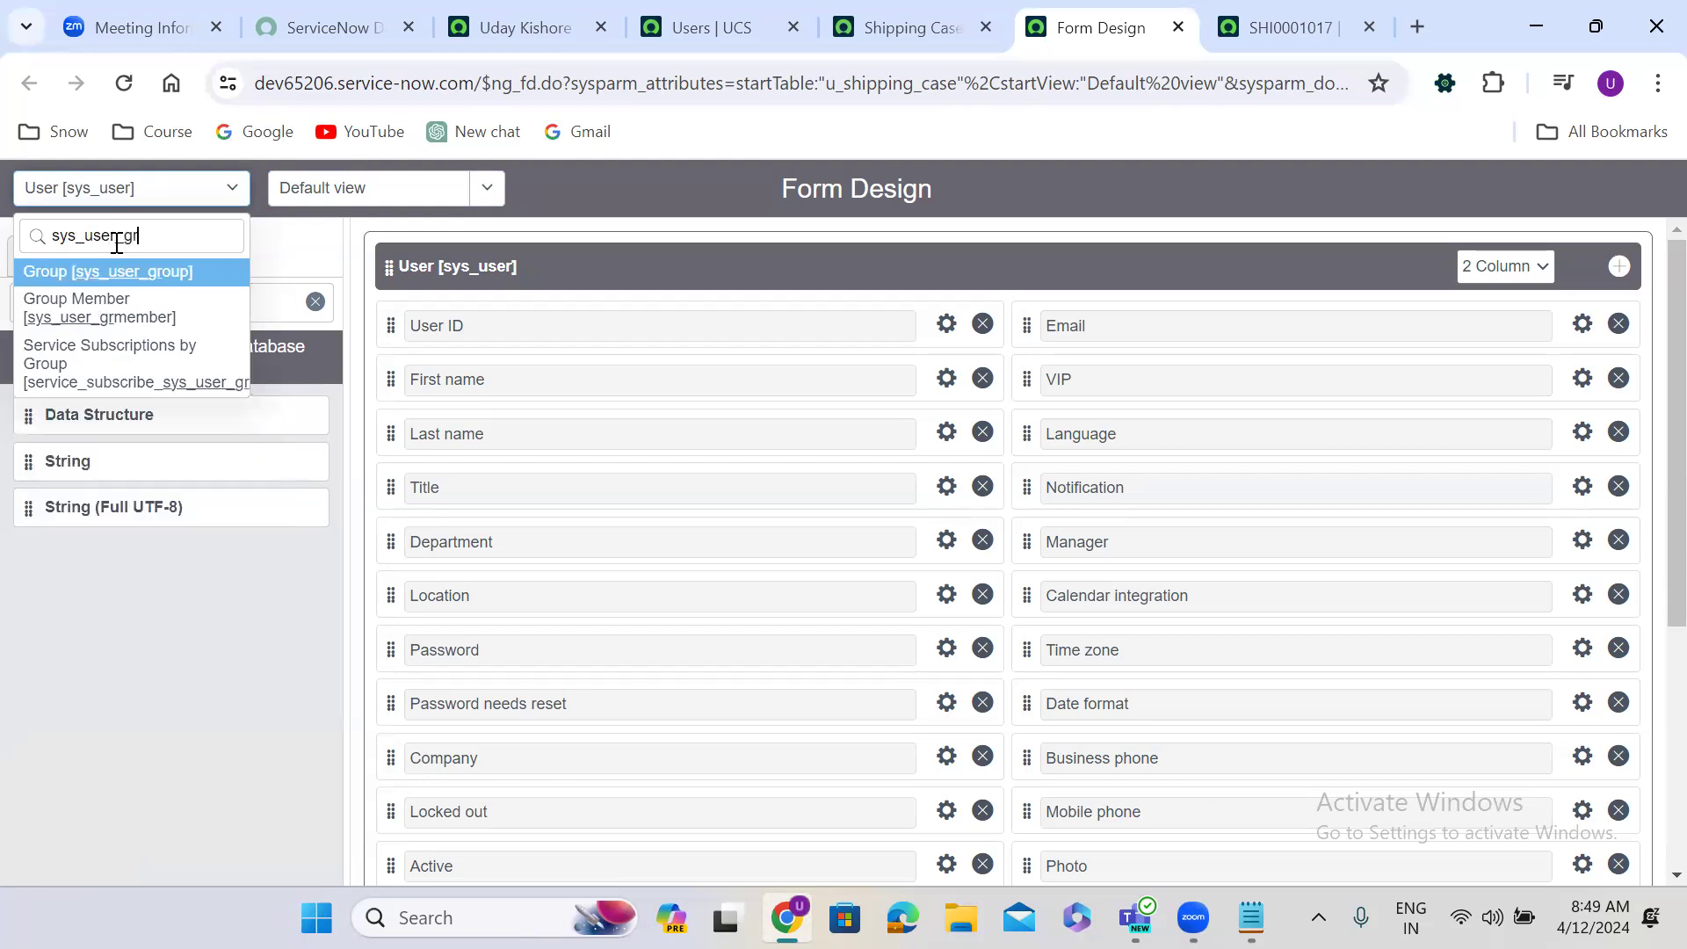
{"action": "type", "text": "oup"}
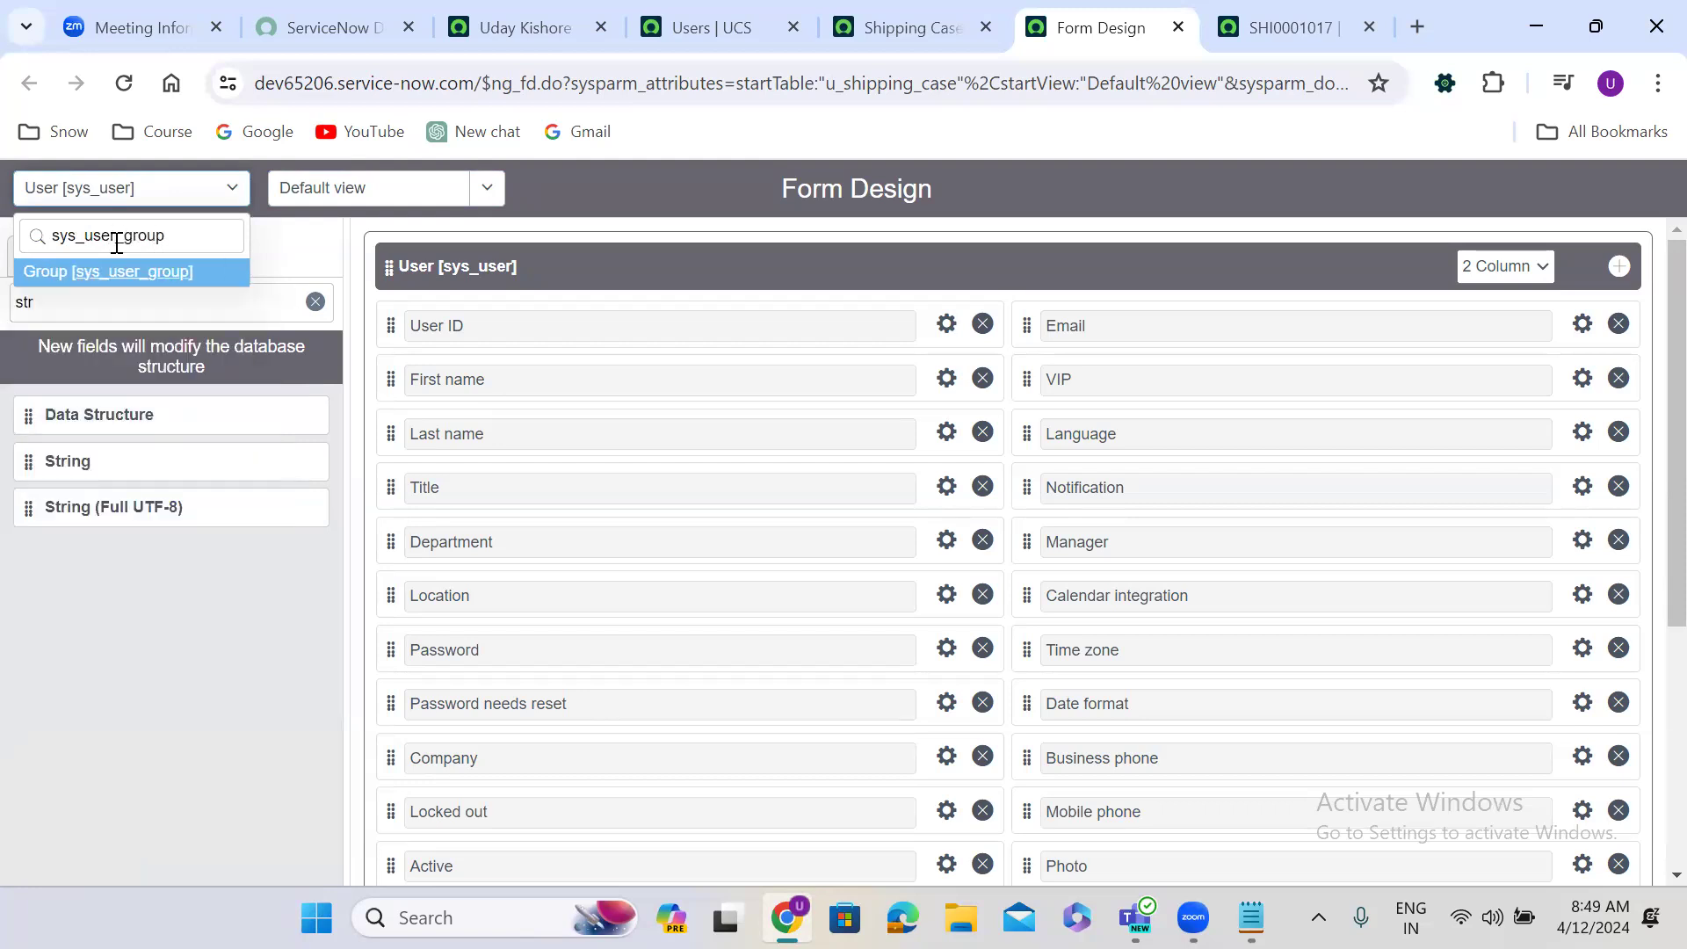
{"action": "left_click", "coordinate": [137, 272]}
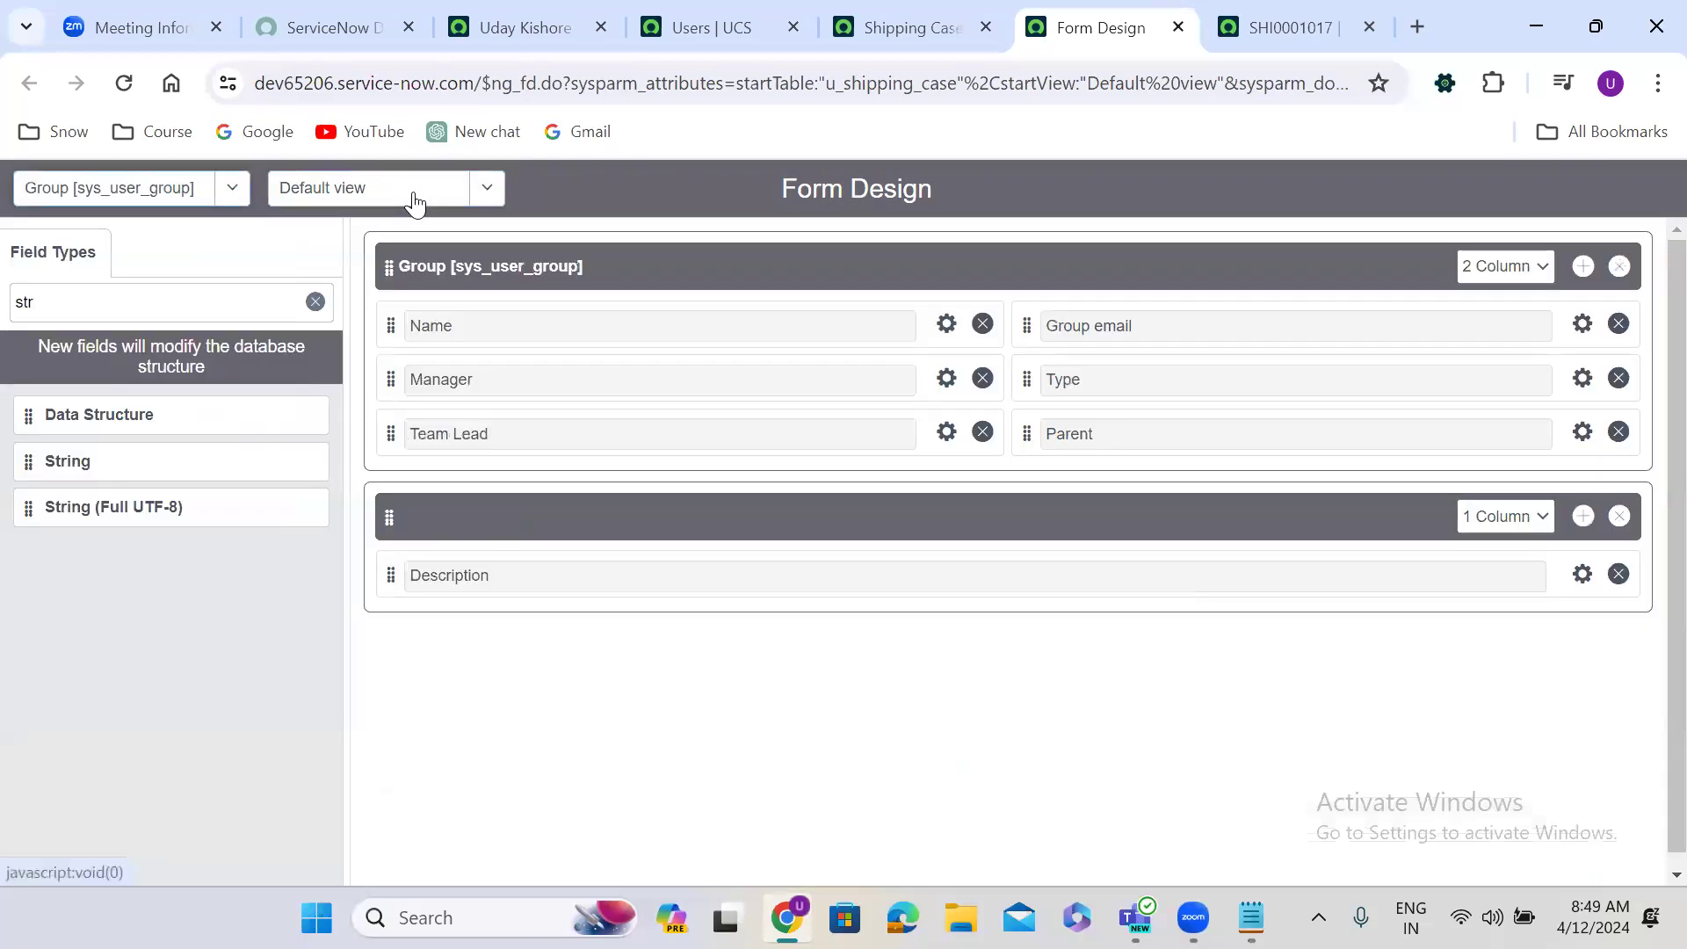
{"action": "left_click", "coordinate": [413, 199]}
{"action": "left_click_drag", "start_coordinate": [491, 290], "coordinate": [501, 209]}
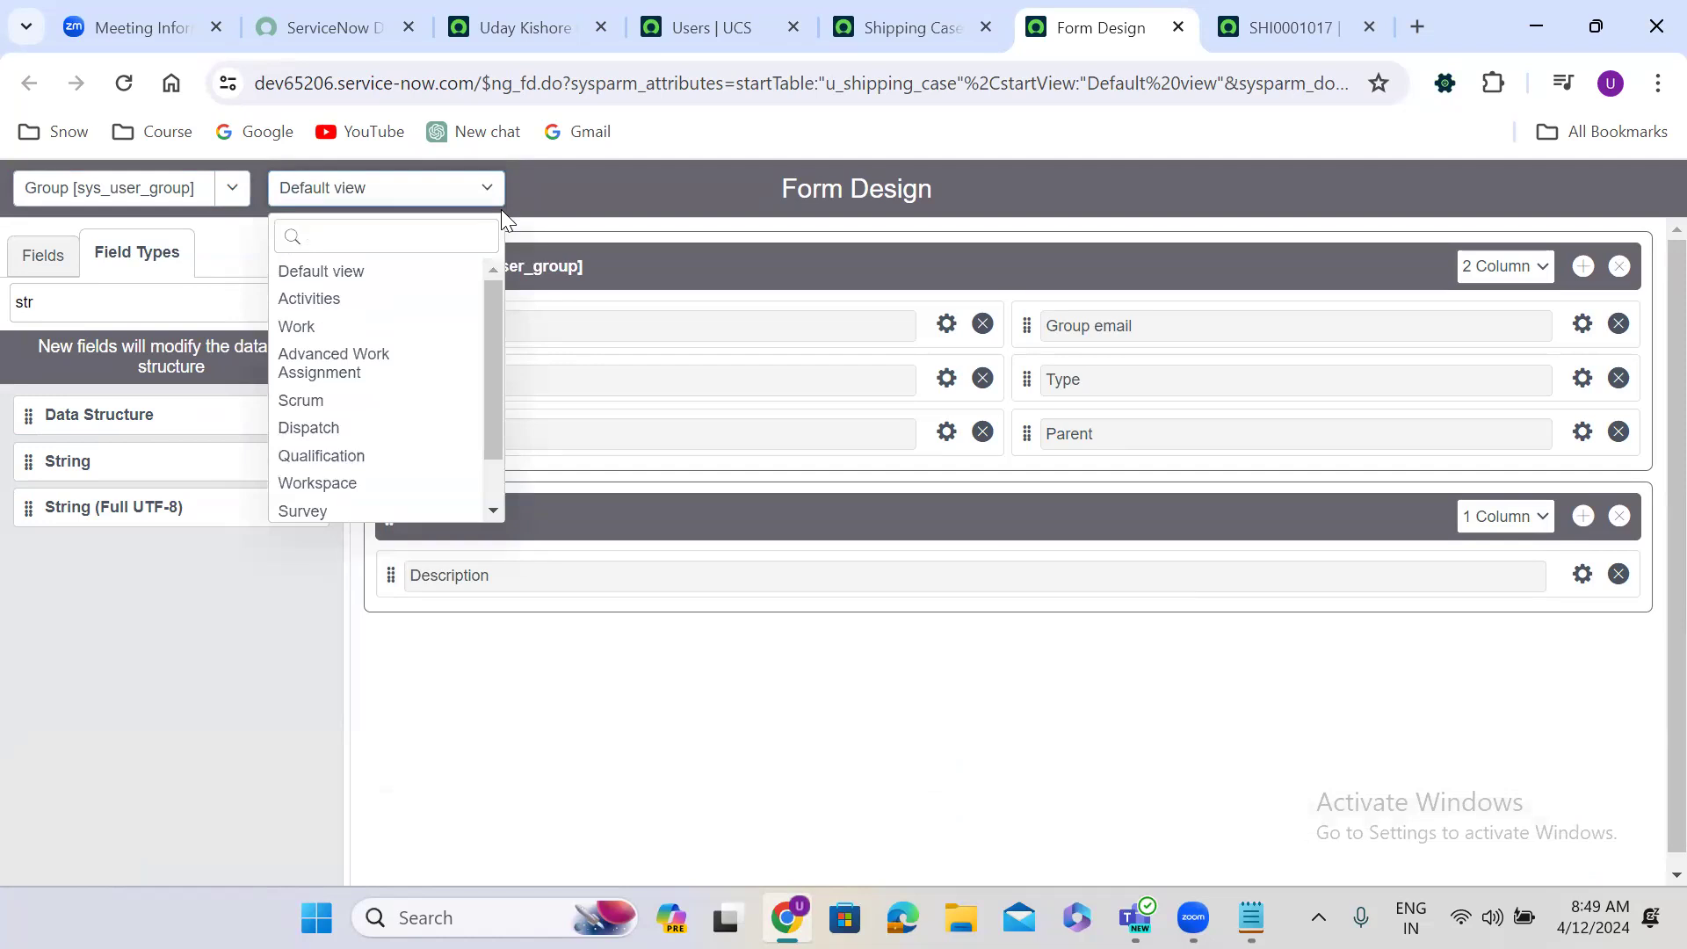
{"action": "left_click", "coordinate": [583, 183]}
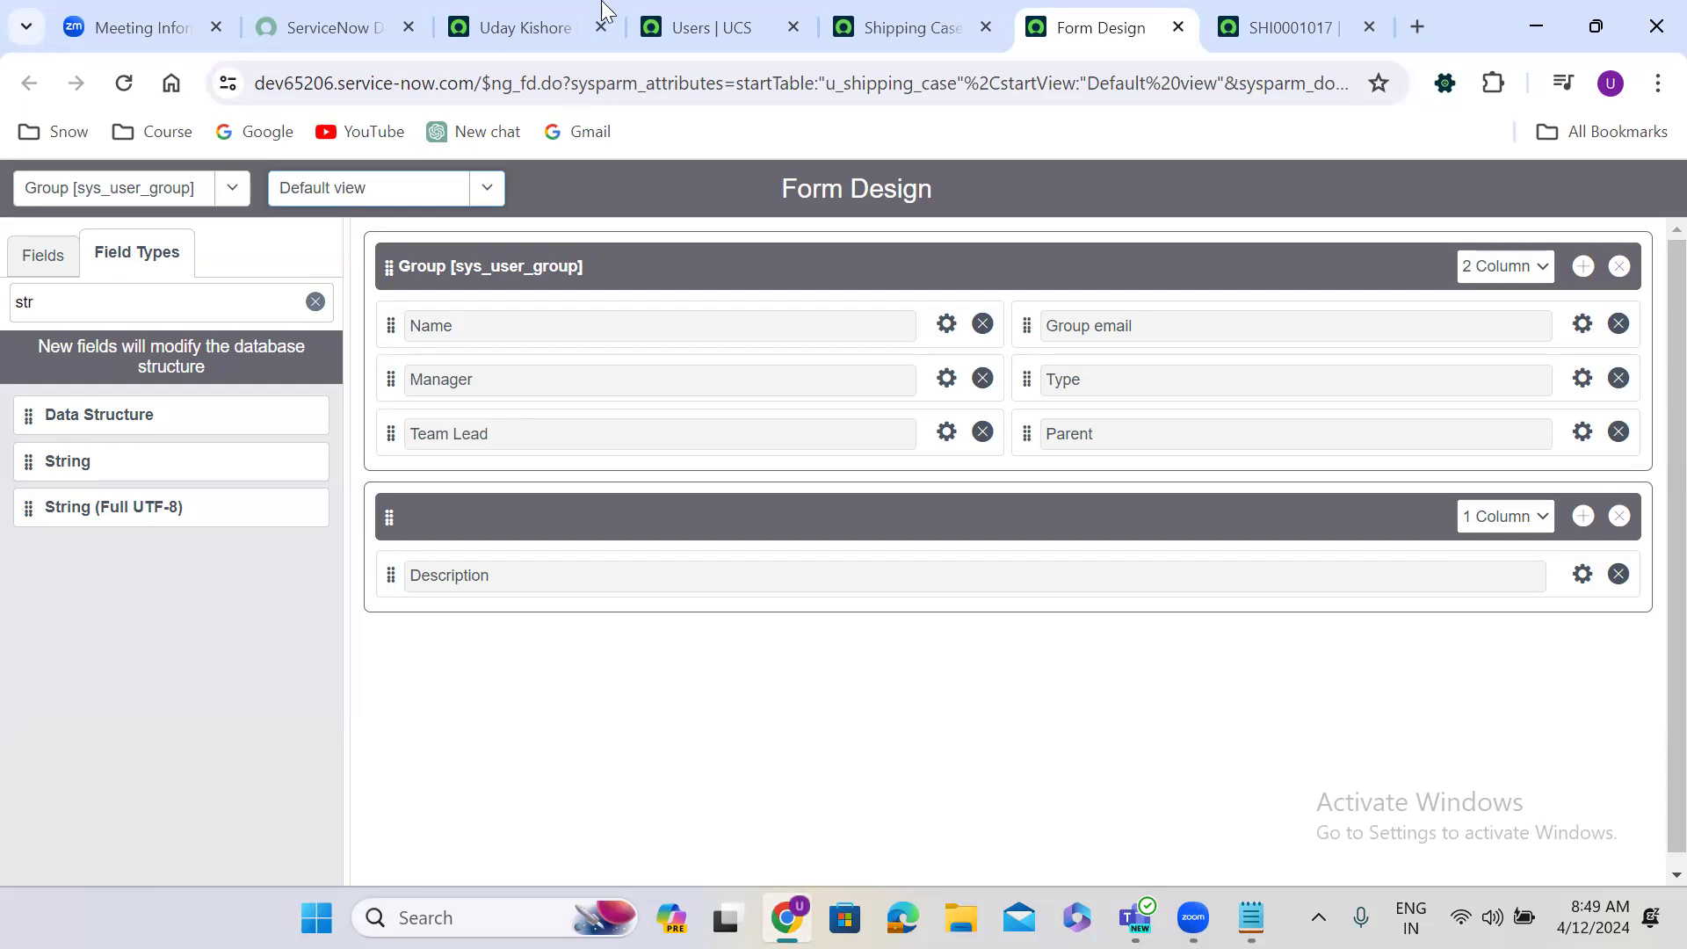
Replace the profile page with the instance home page, and inspect the Number and Caller fields on the open Shipping Case record.
{"action": "left_click", "coordinate": [555, 11]}
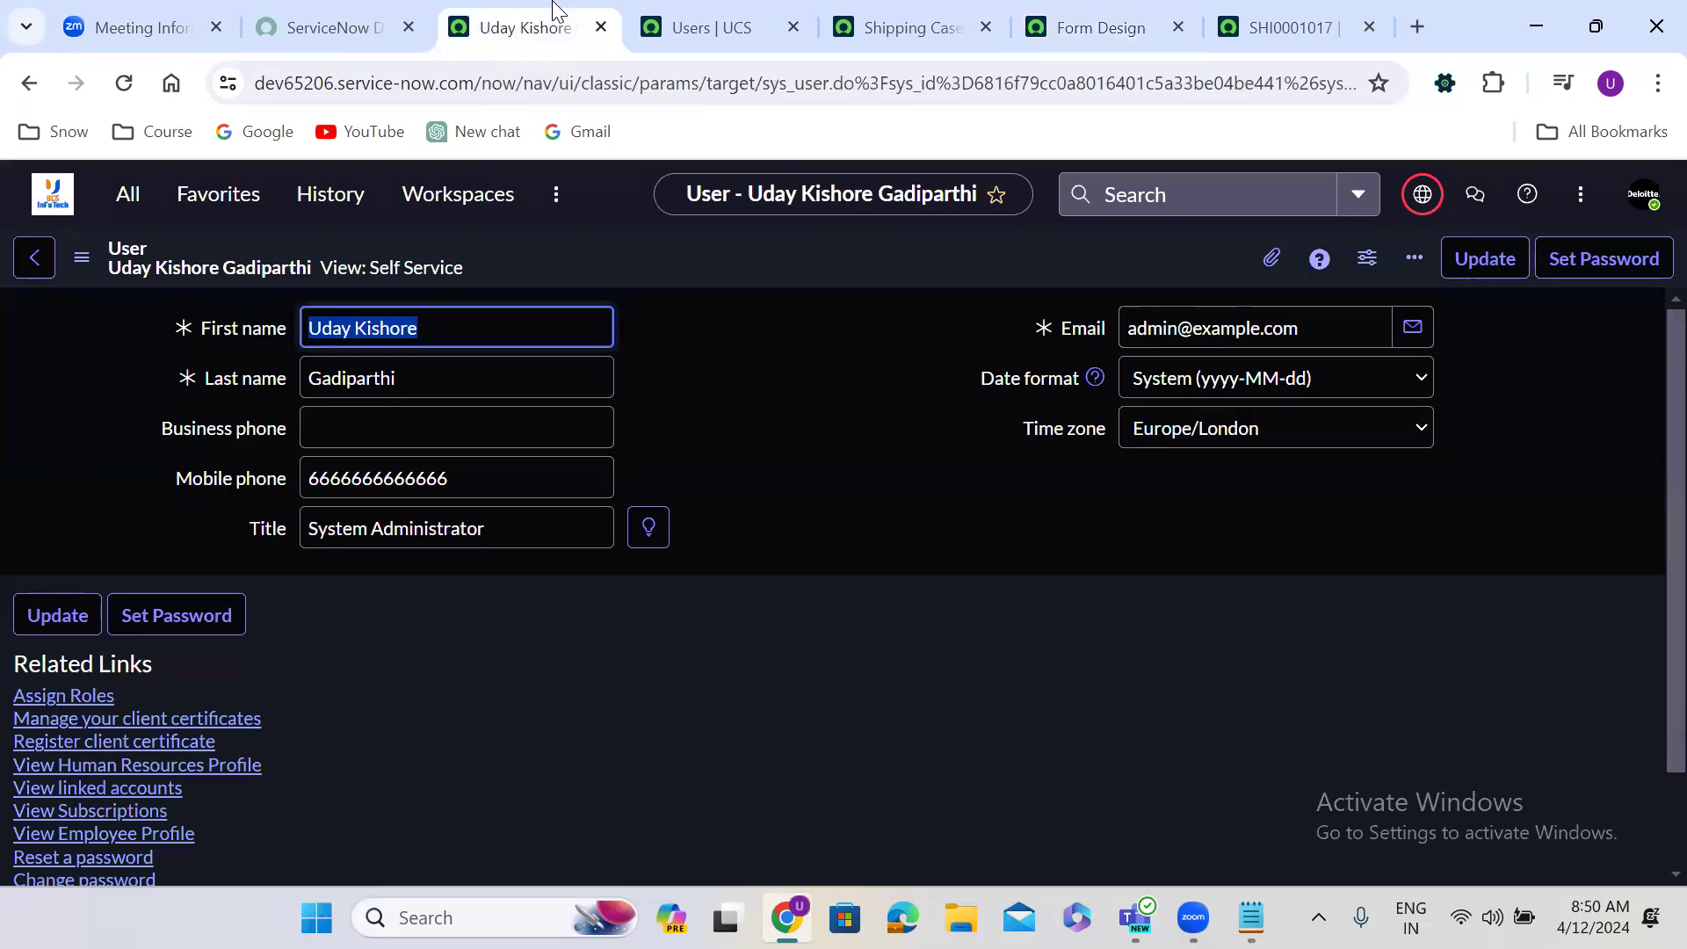
{"action": "left_click", "coordinate": [38, 198]}
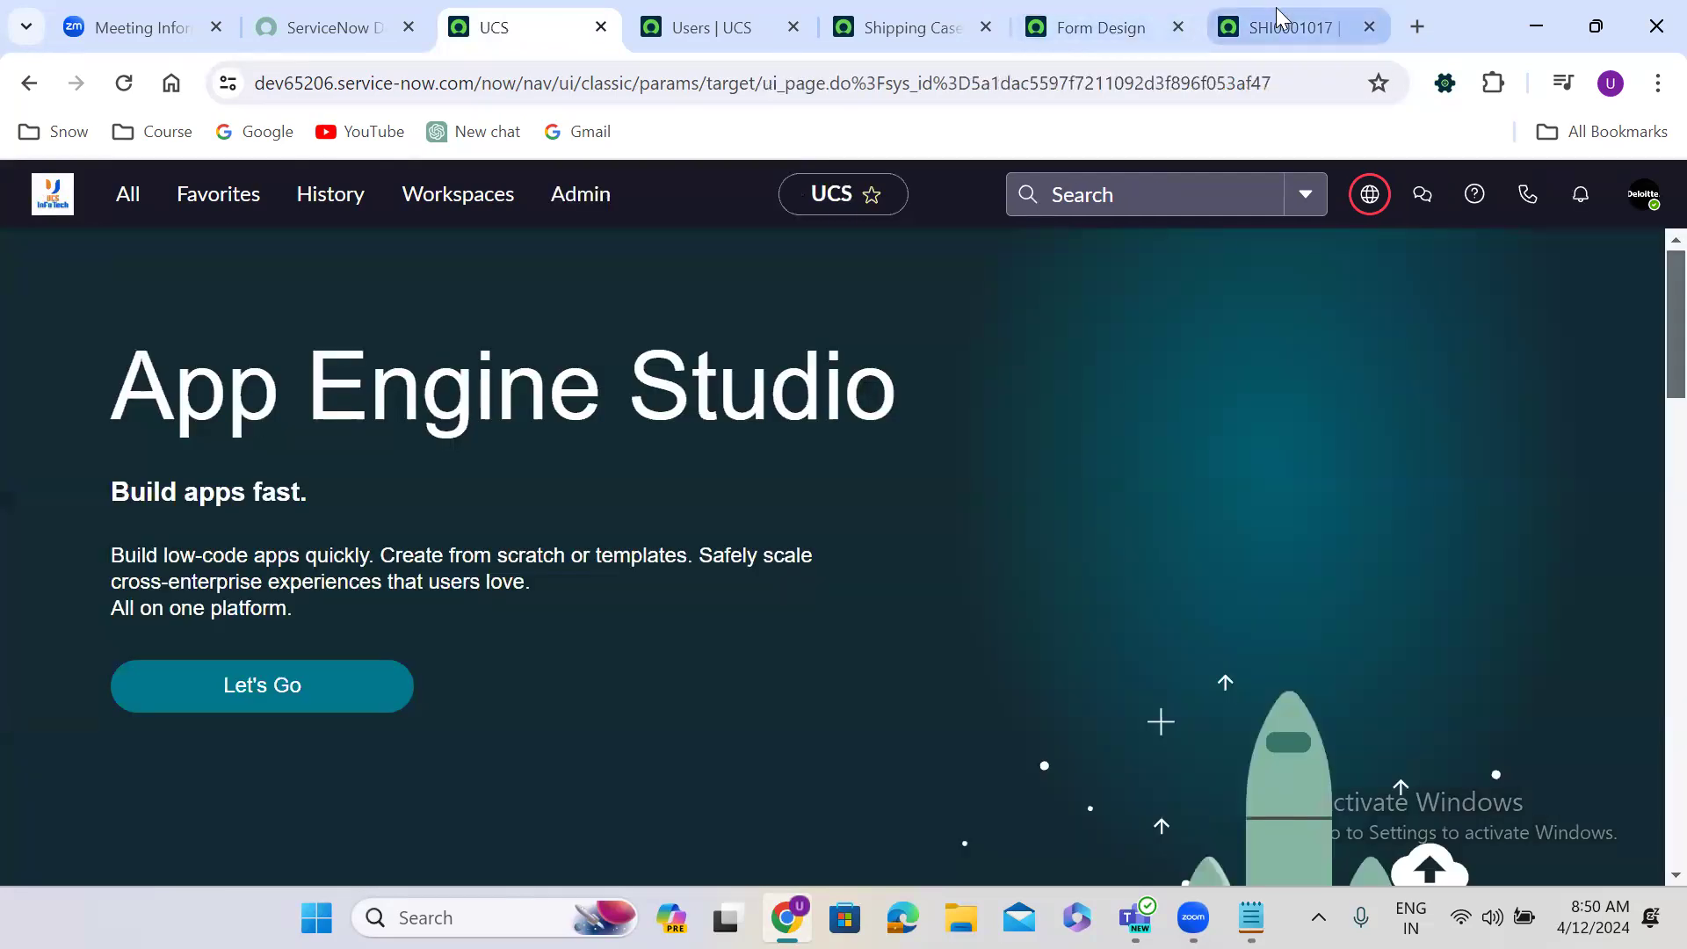
{"action": "left_click", "coordinate": [1280, 19]}
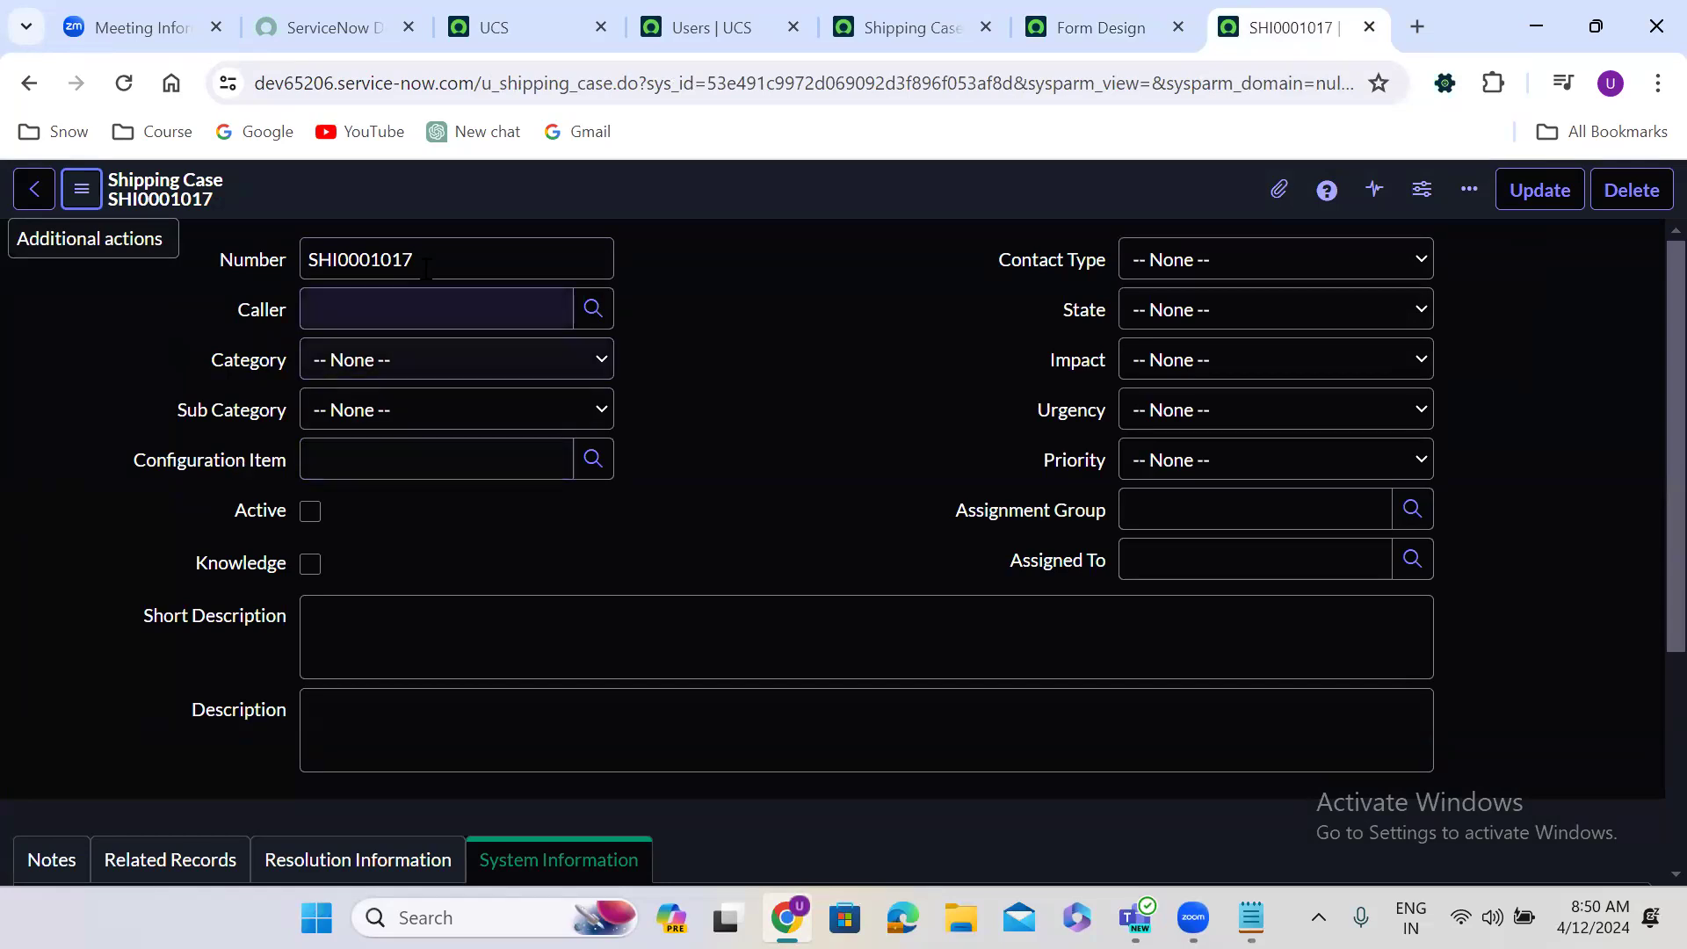
{"action": "double_click", "coordinate": [387, 257]}
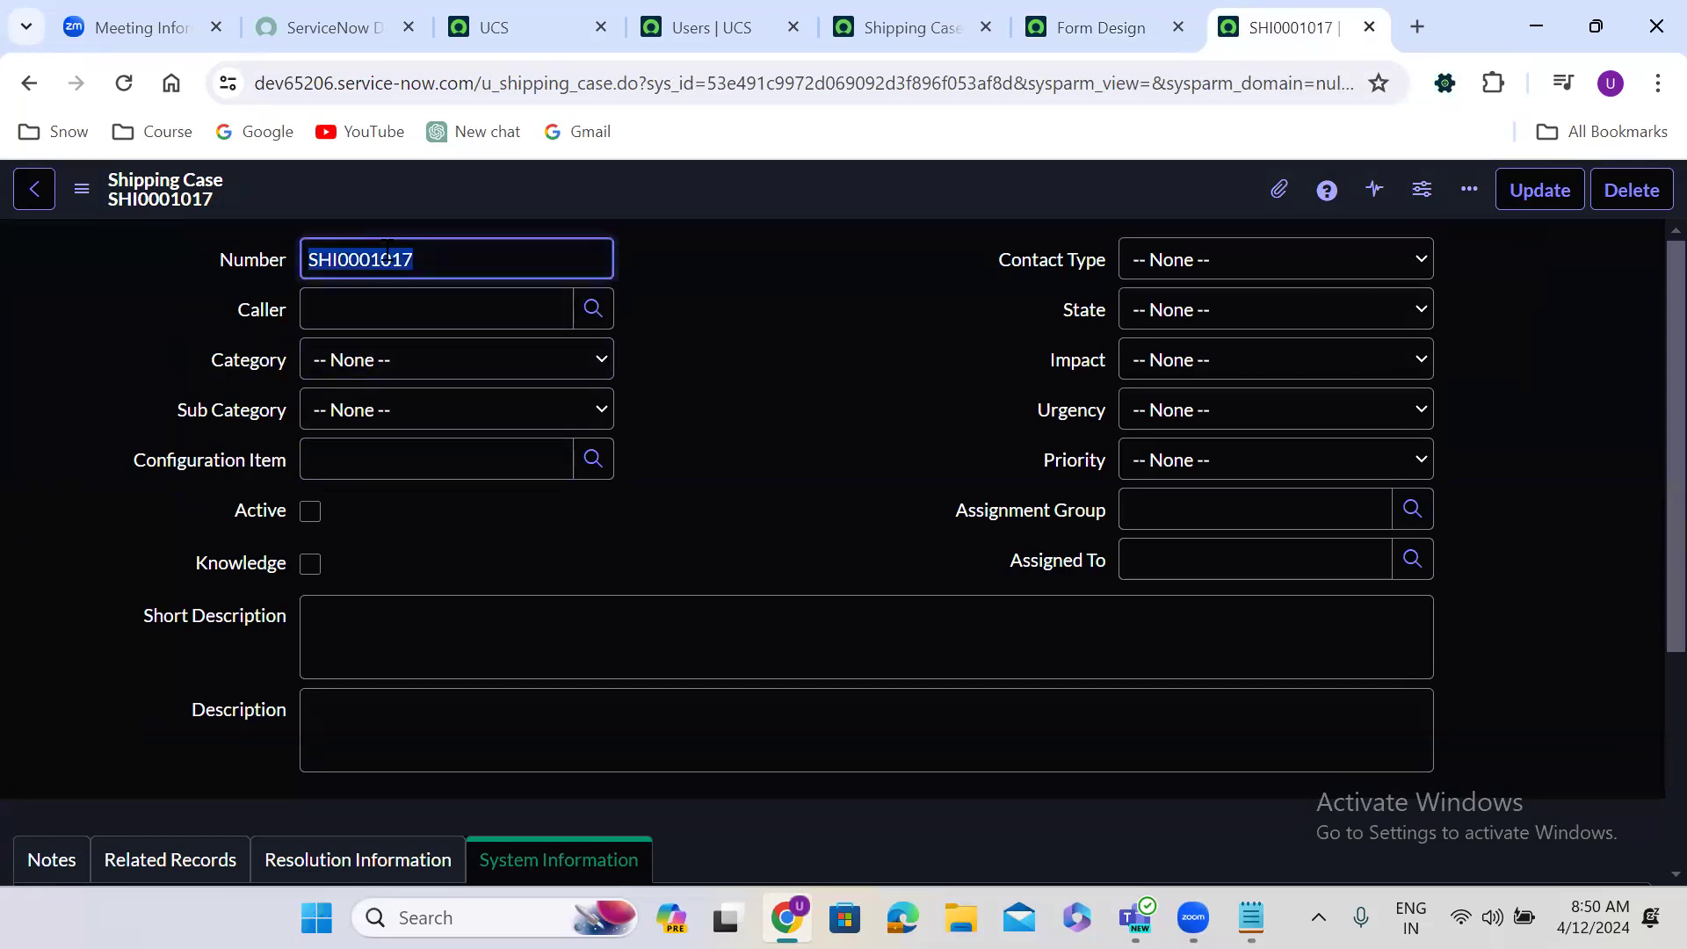
{"action": "left_click", "coordinate": [432, 249]}
{"action": "left_click", "coordinate": [387, 321]}
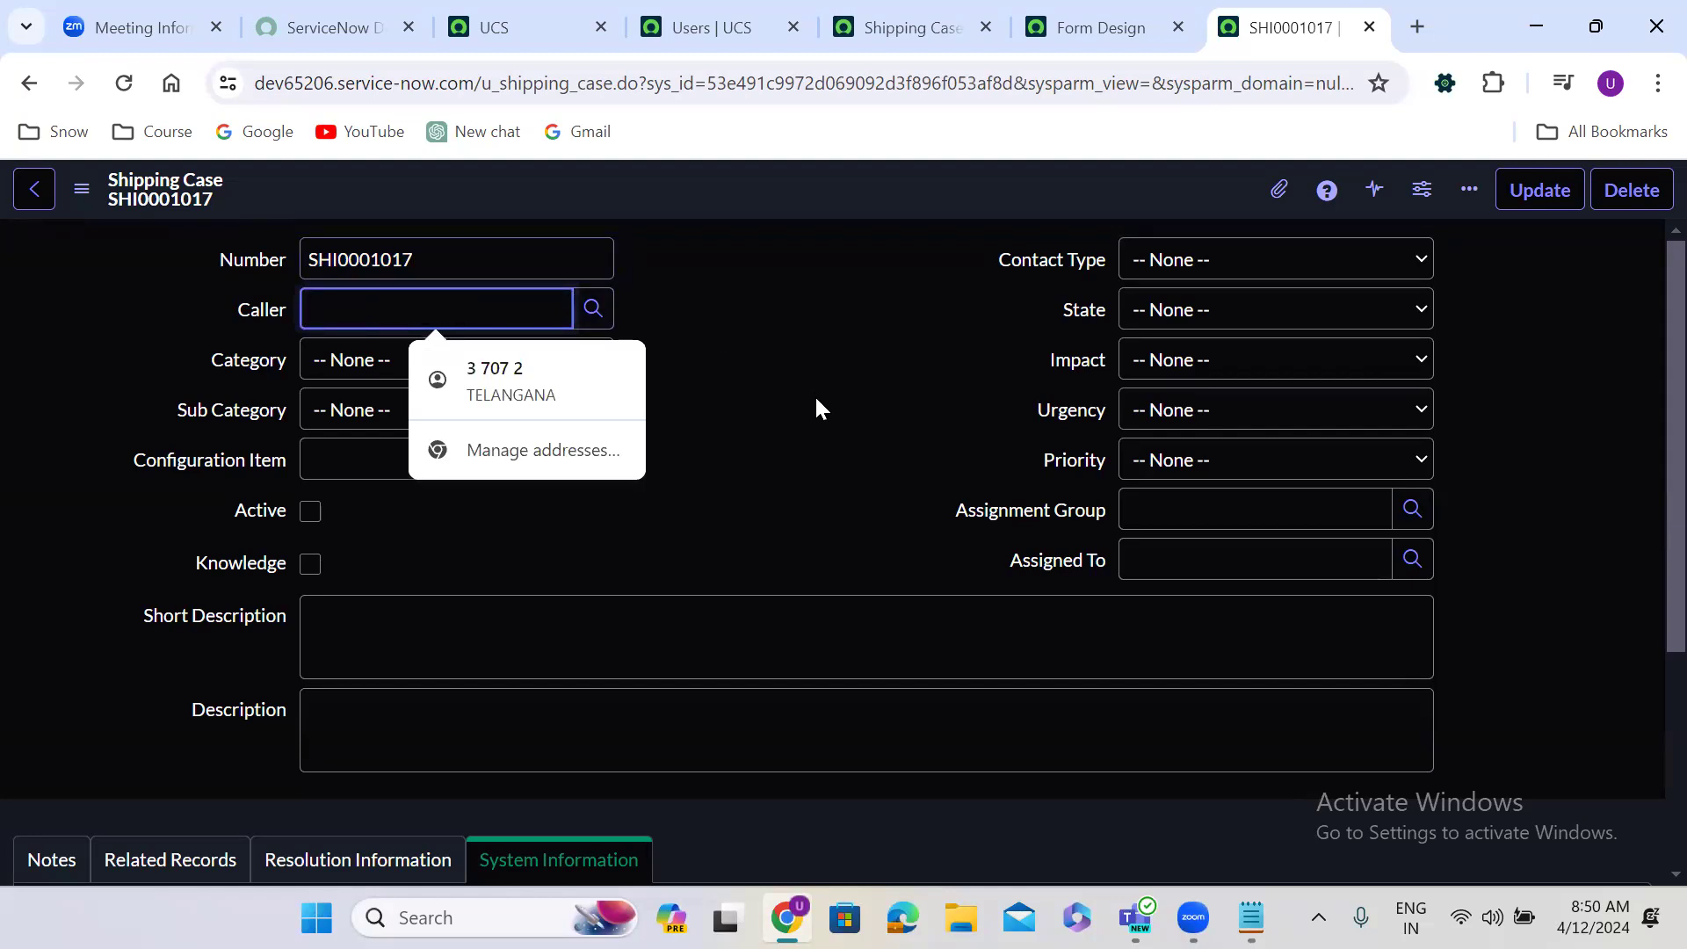
{"action": "left_click", "coordinate": [814, 441]}
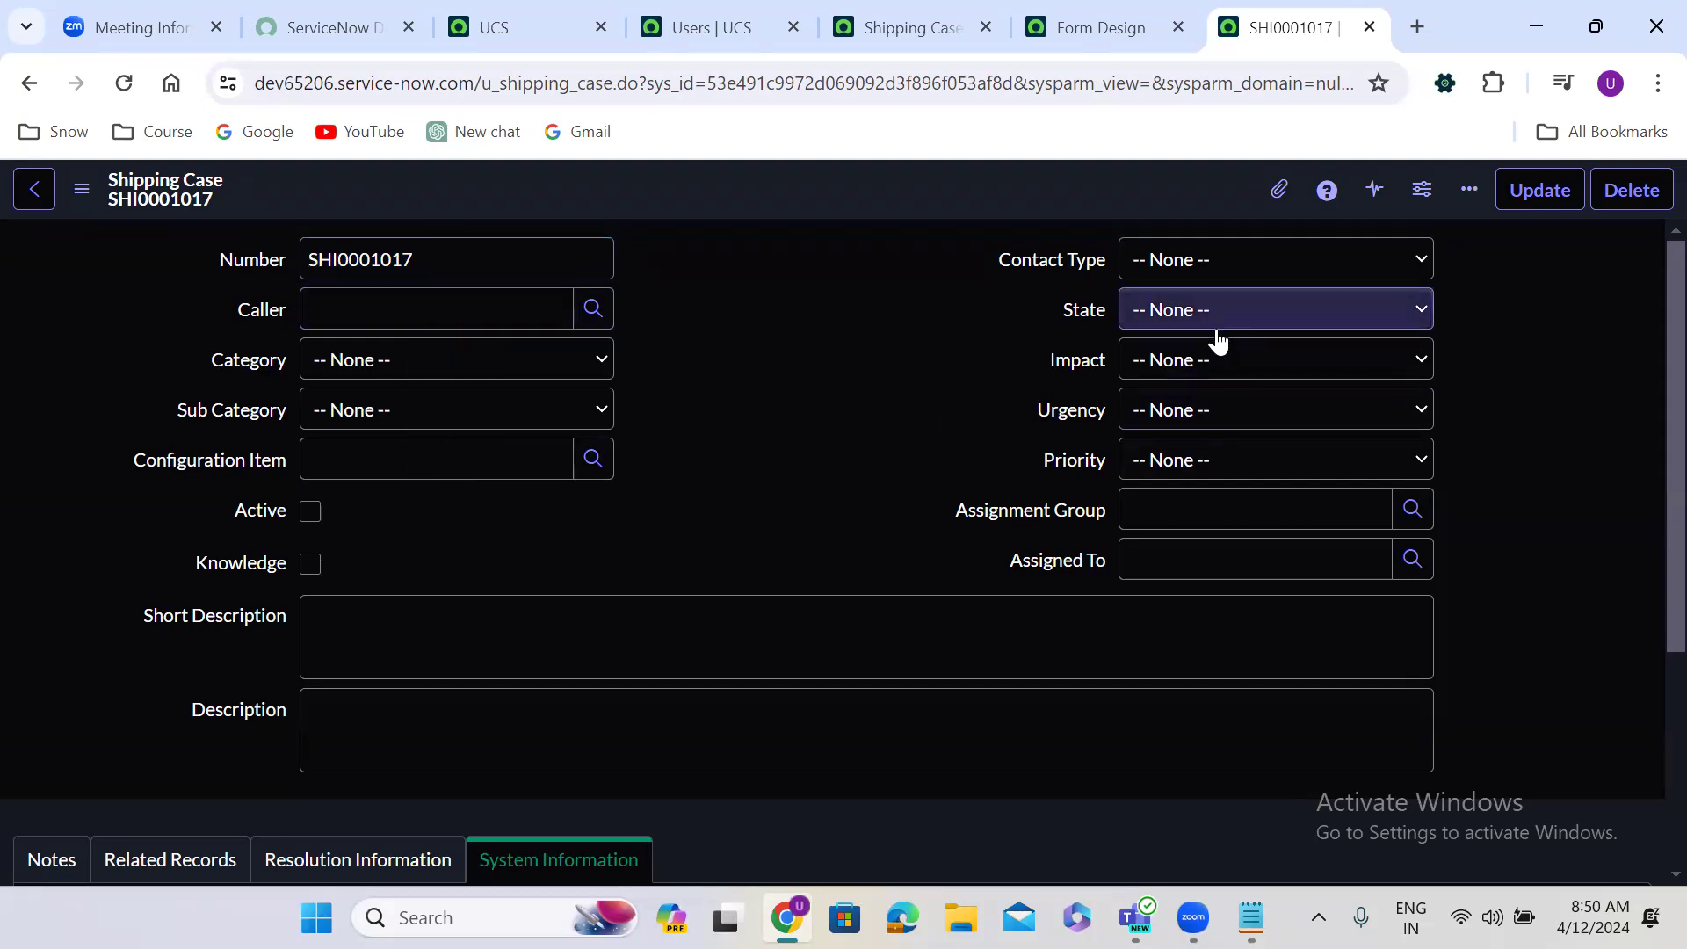
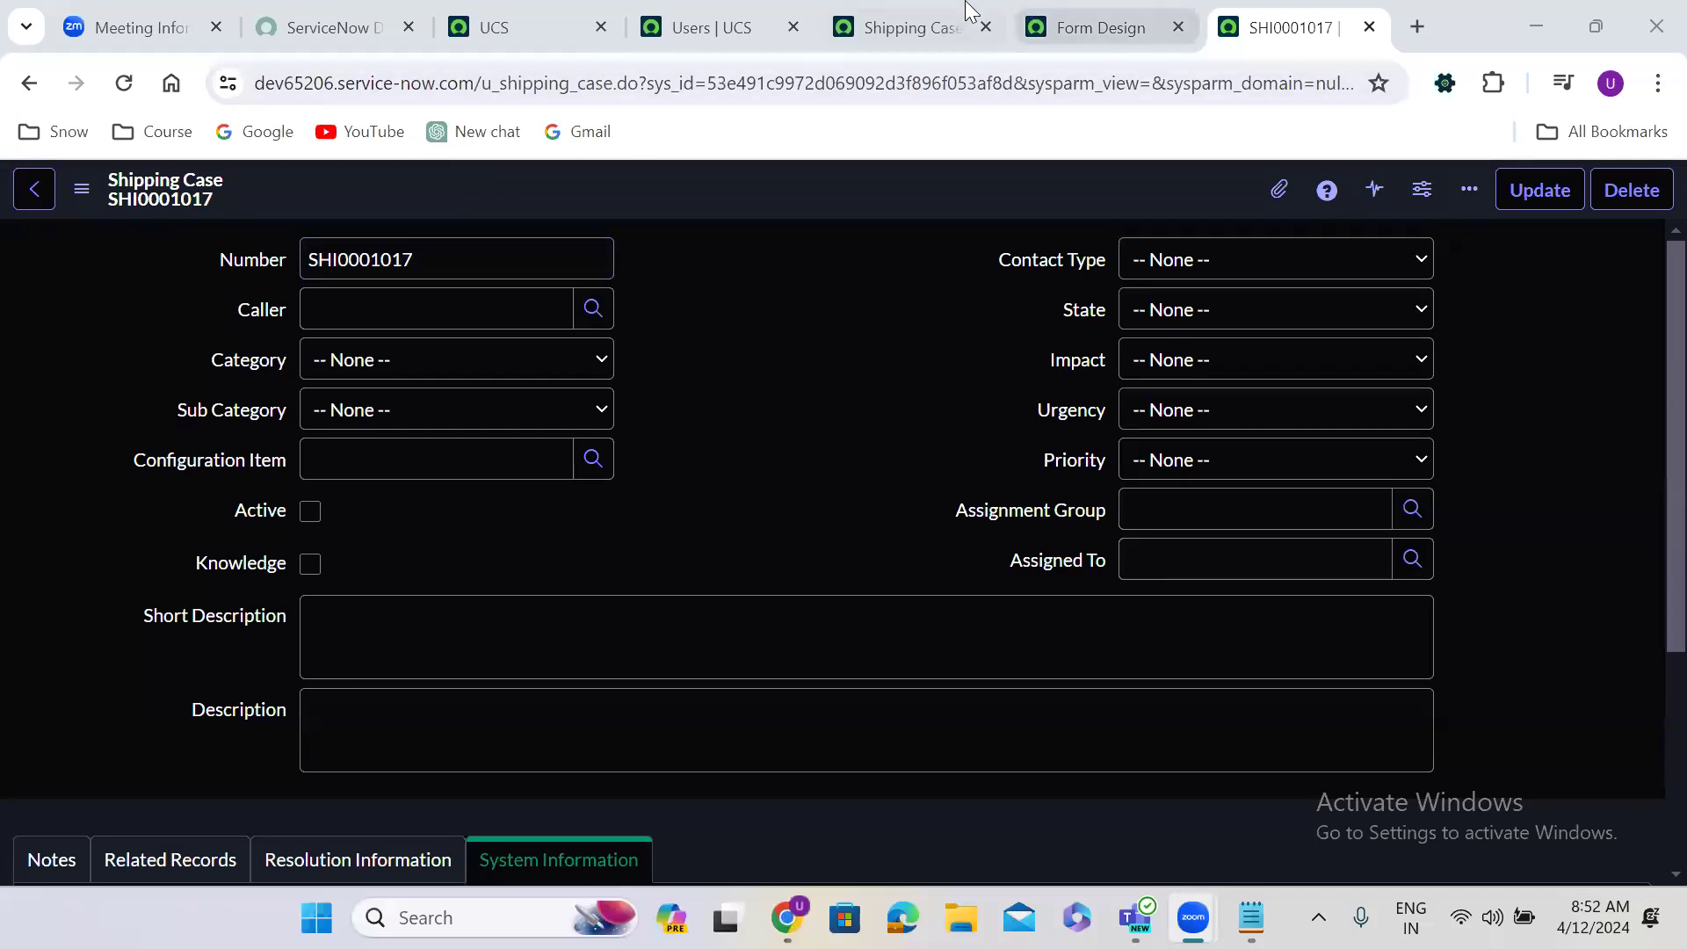
Load the Shipping Case [u_shipping_case] table in Form Design and examine the Caller field's properties, including its referenced table.
{"action": "left_click", "coordinate": [1087, 18]}
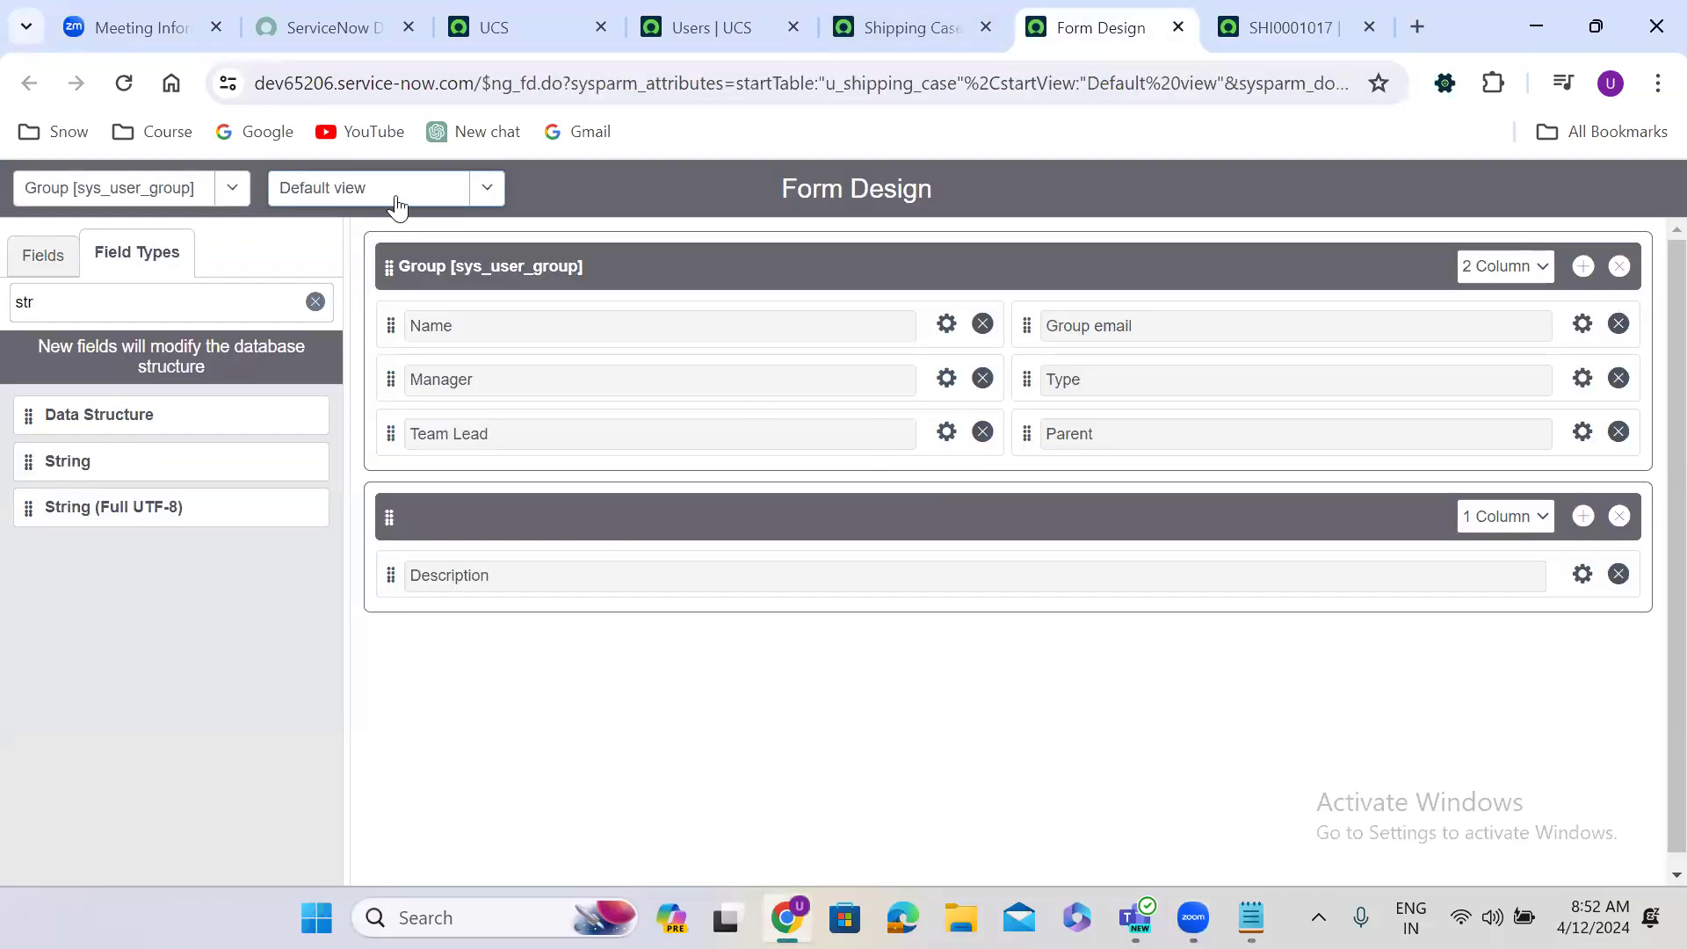
{"action": "left_click", "coordinate": [158, 193]}
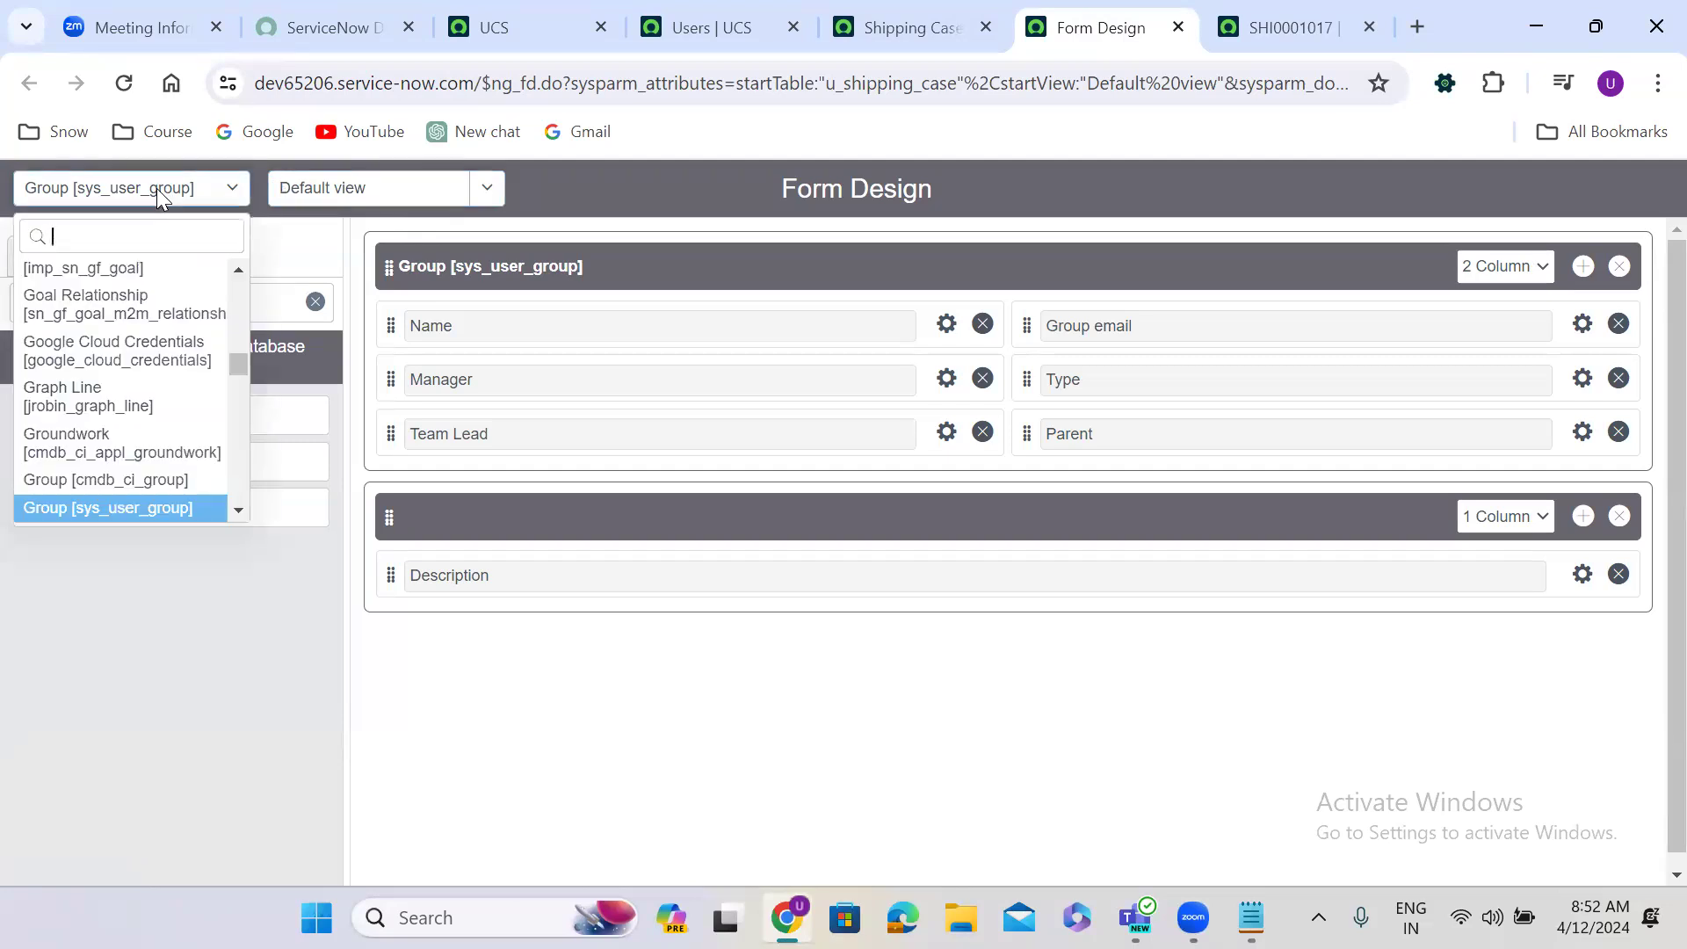
{"action": "type", "text": "shi"}
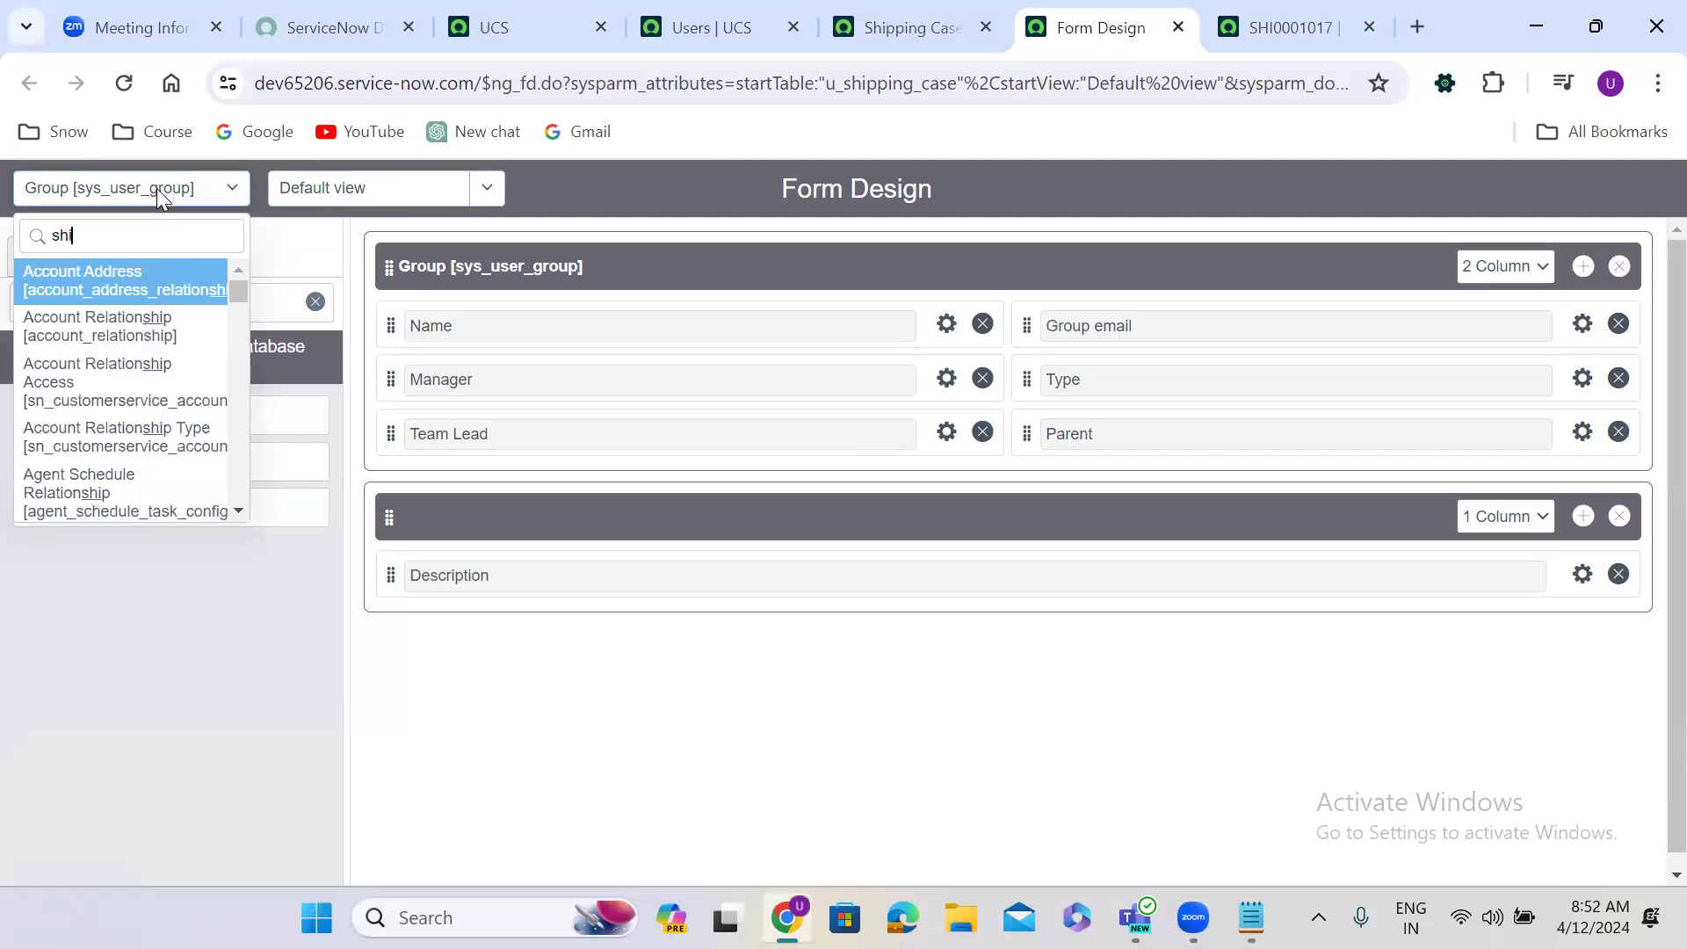
{"action": "type", "text": "pp"}
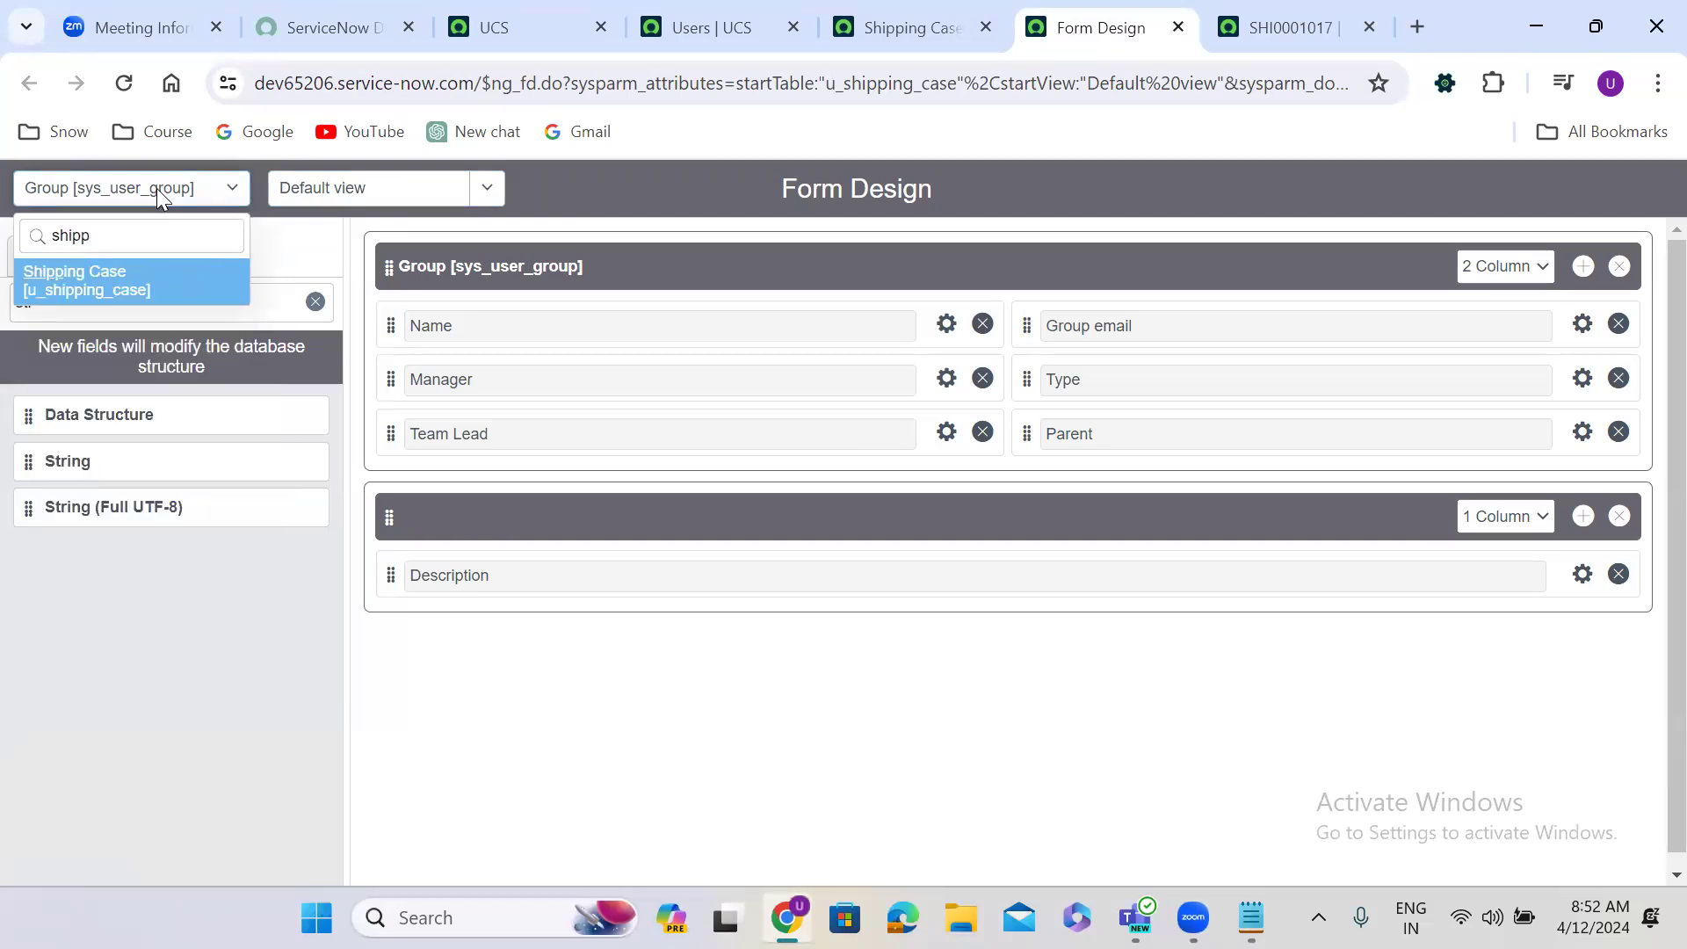
{"action": "left_click", "coordinate": [127, 299]}
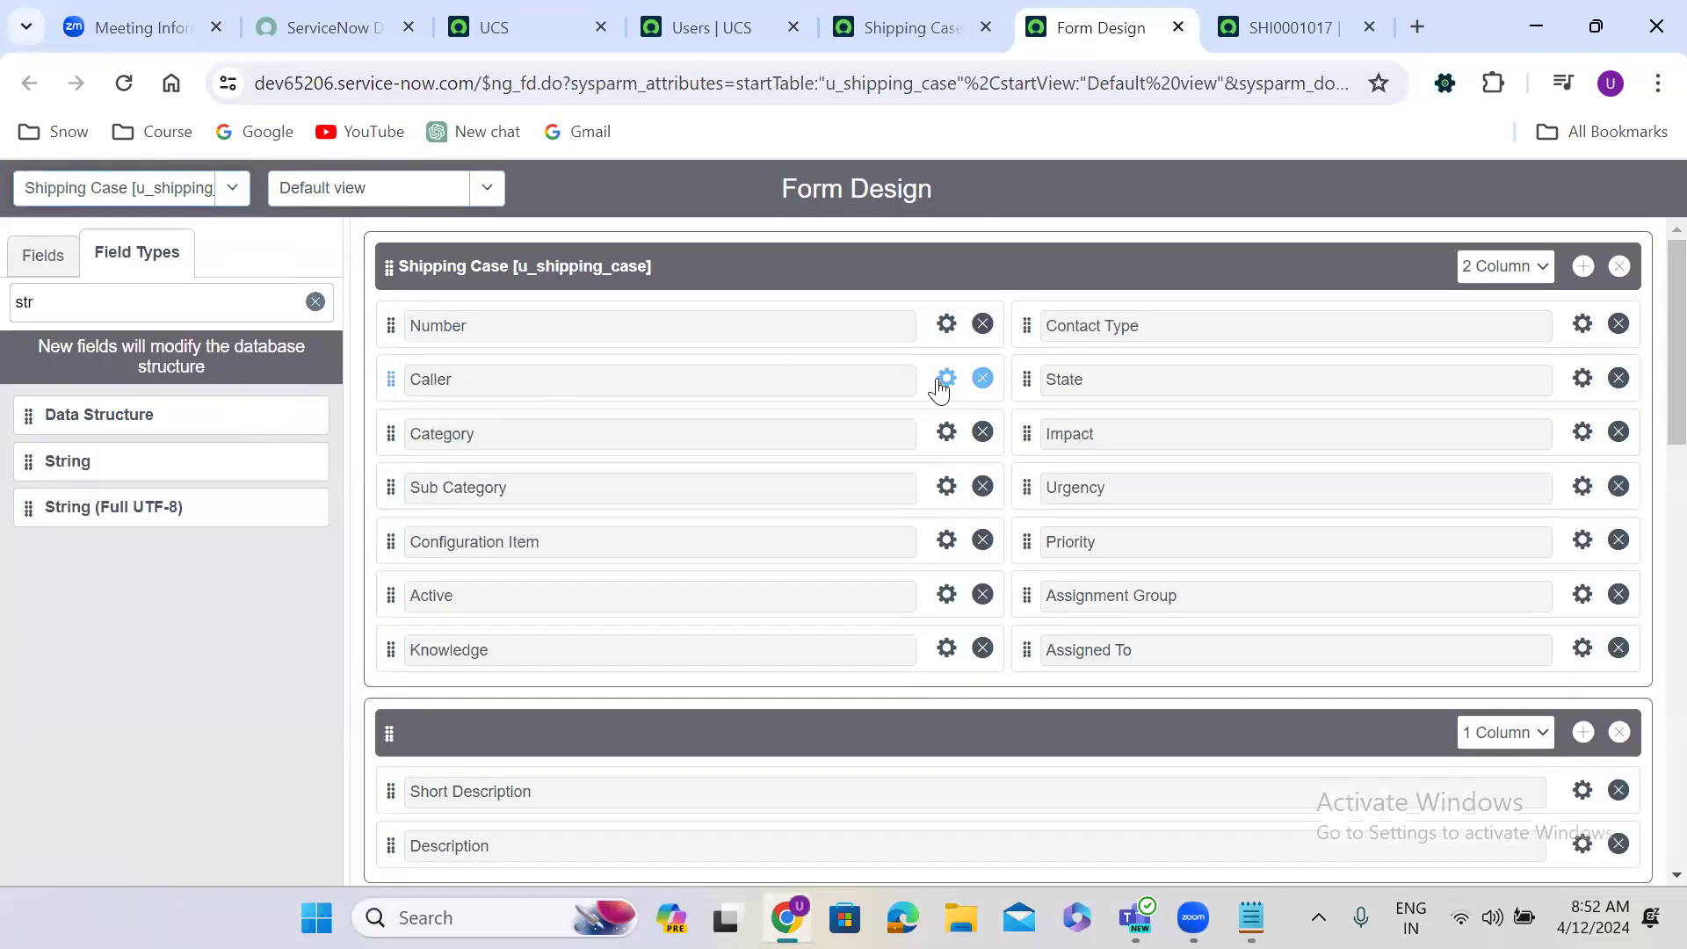
{"action": "left_click", "coordinate": [941, 379]}
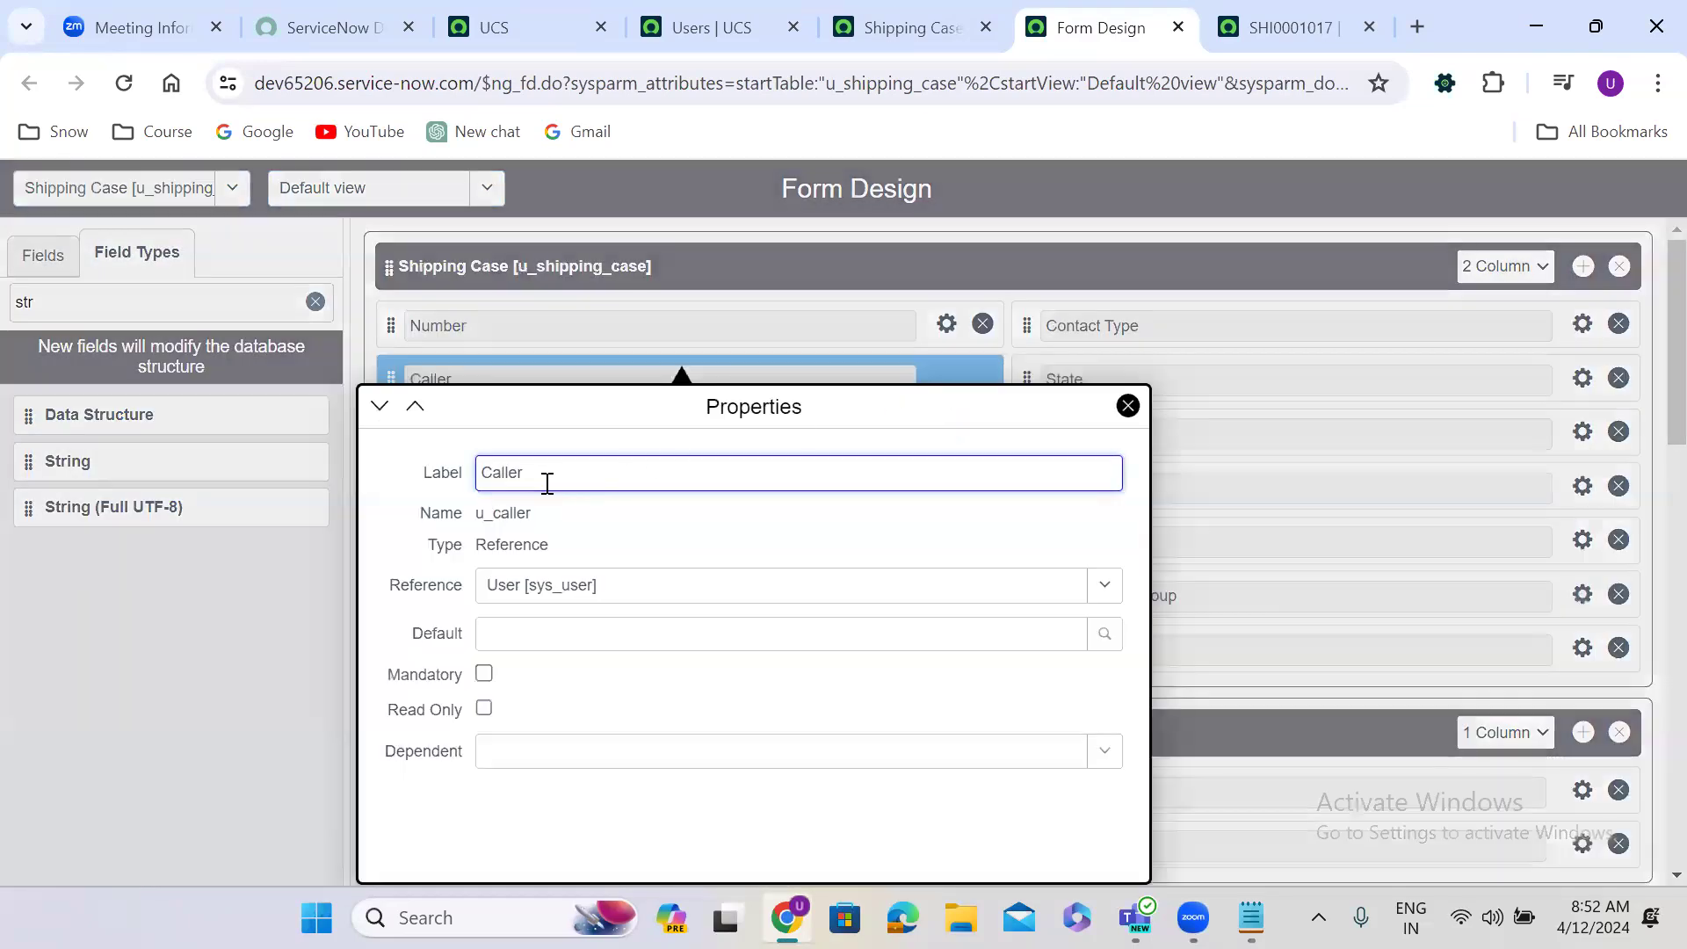
{"action": "left_click", "coordinate": [651, 553]}
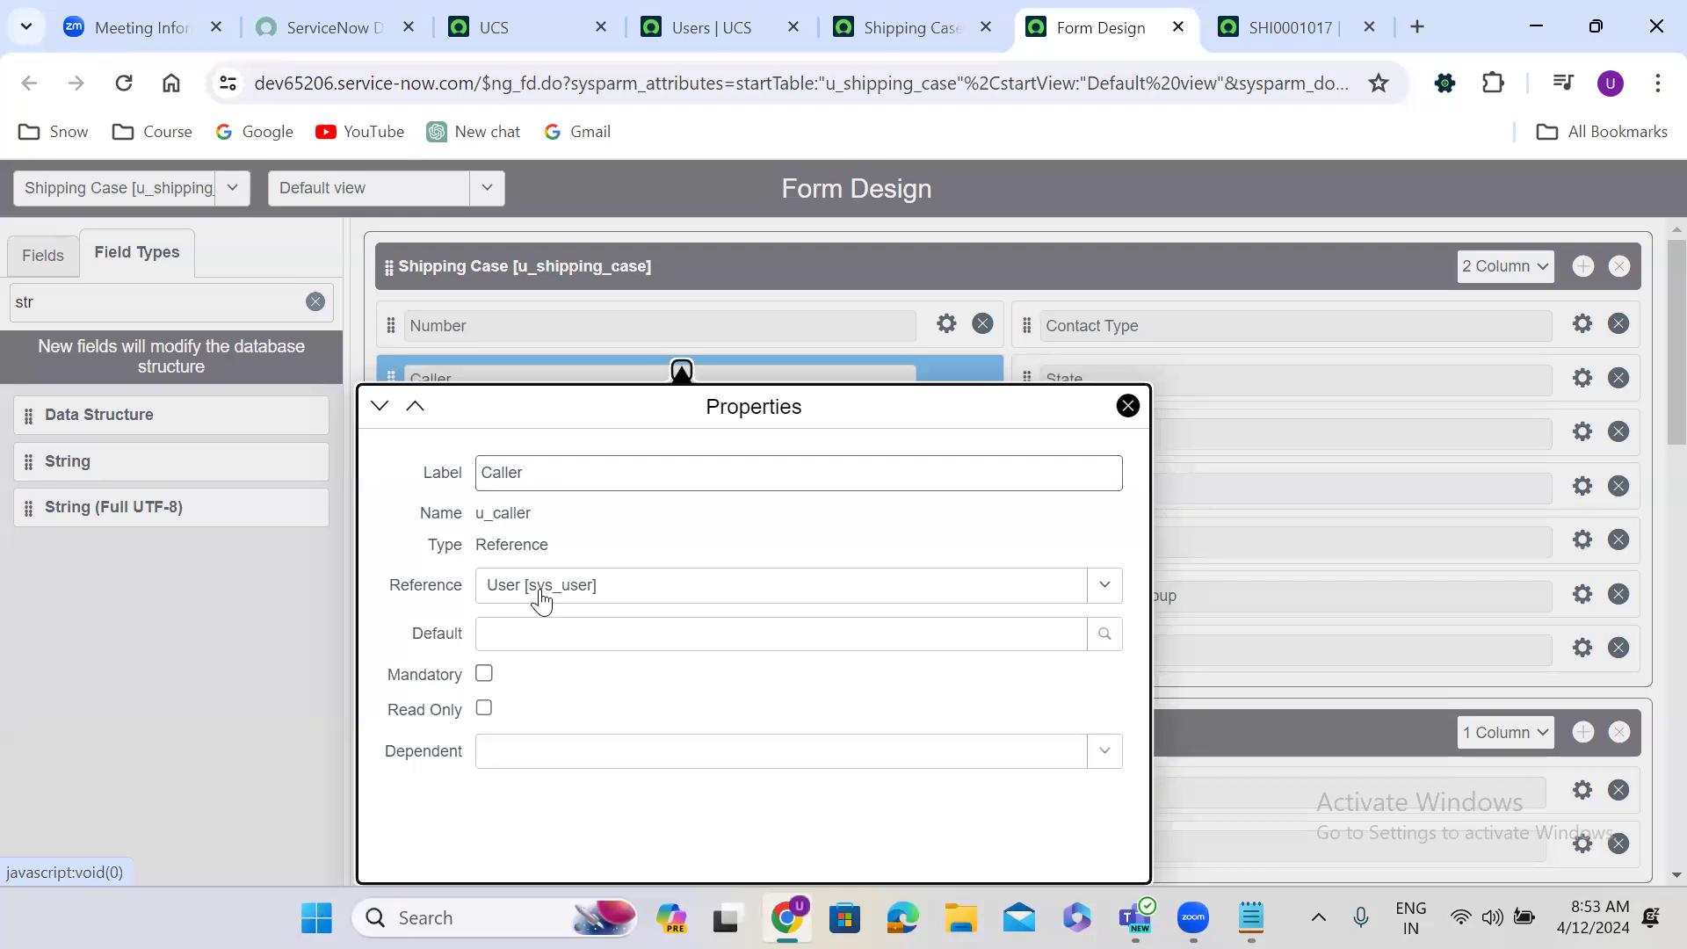
Search the application navigator on the instance home page for "tables" and open the Tables list.
{"action": "left_click", "coordinate": [510, 9]}
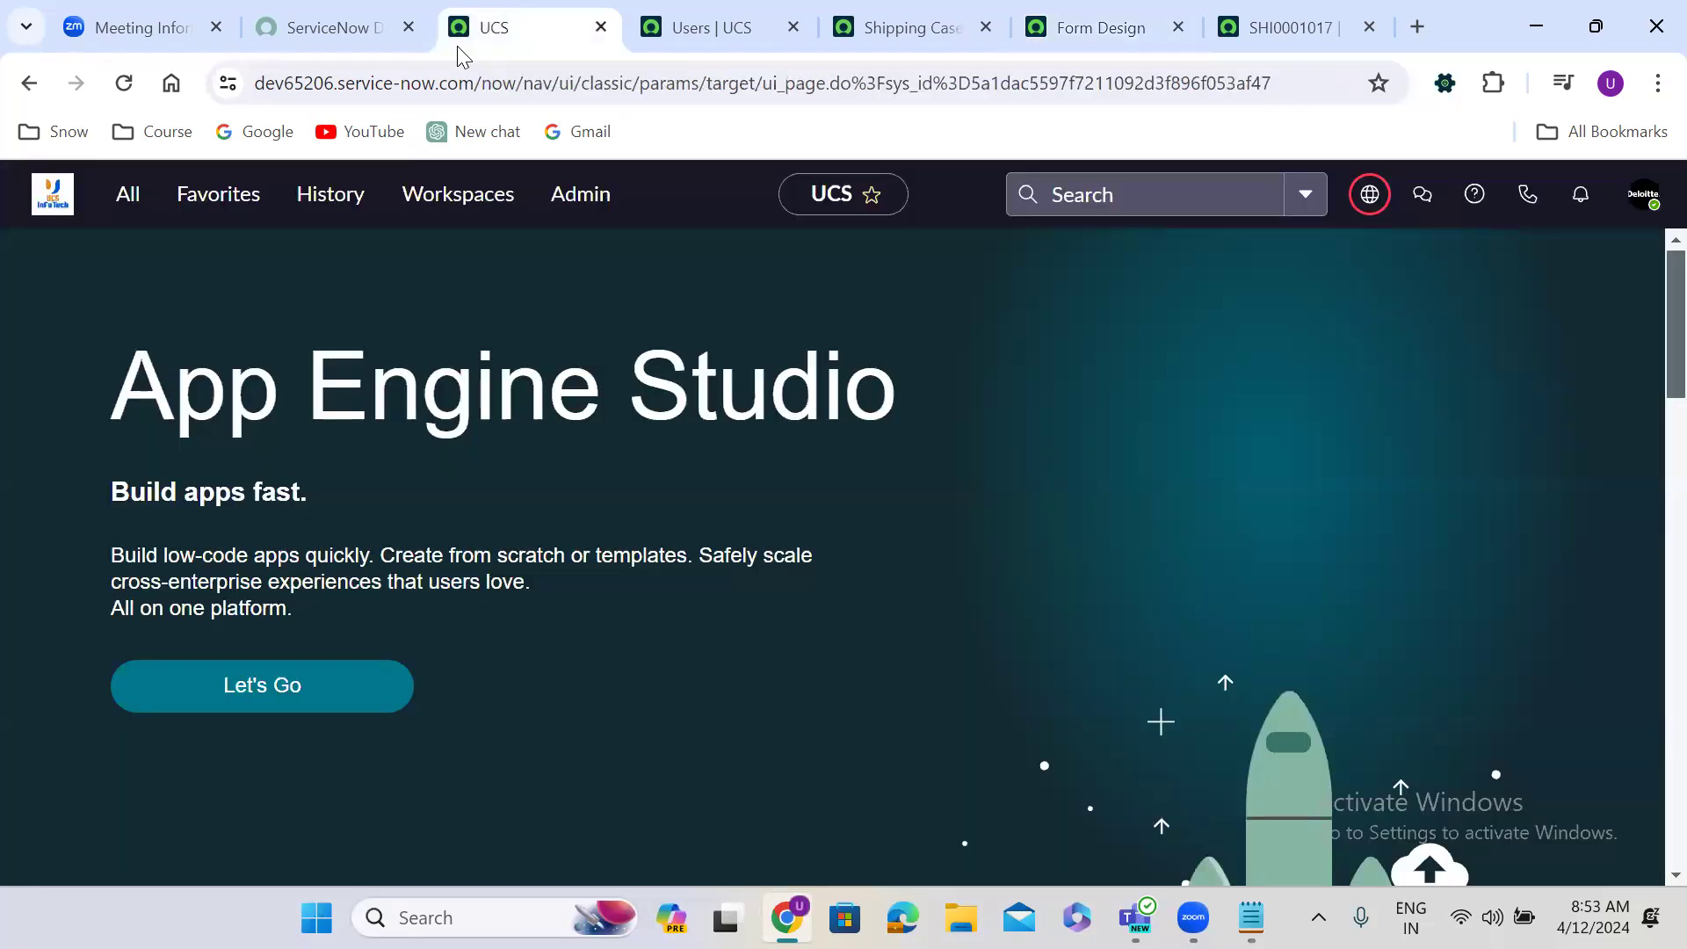
{"action": "left_click", "coordinate": [127, 195]}
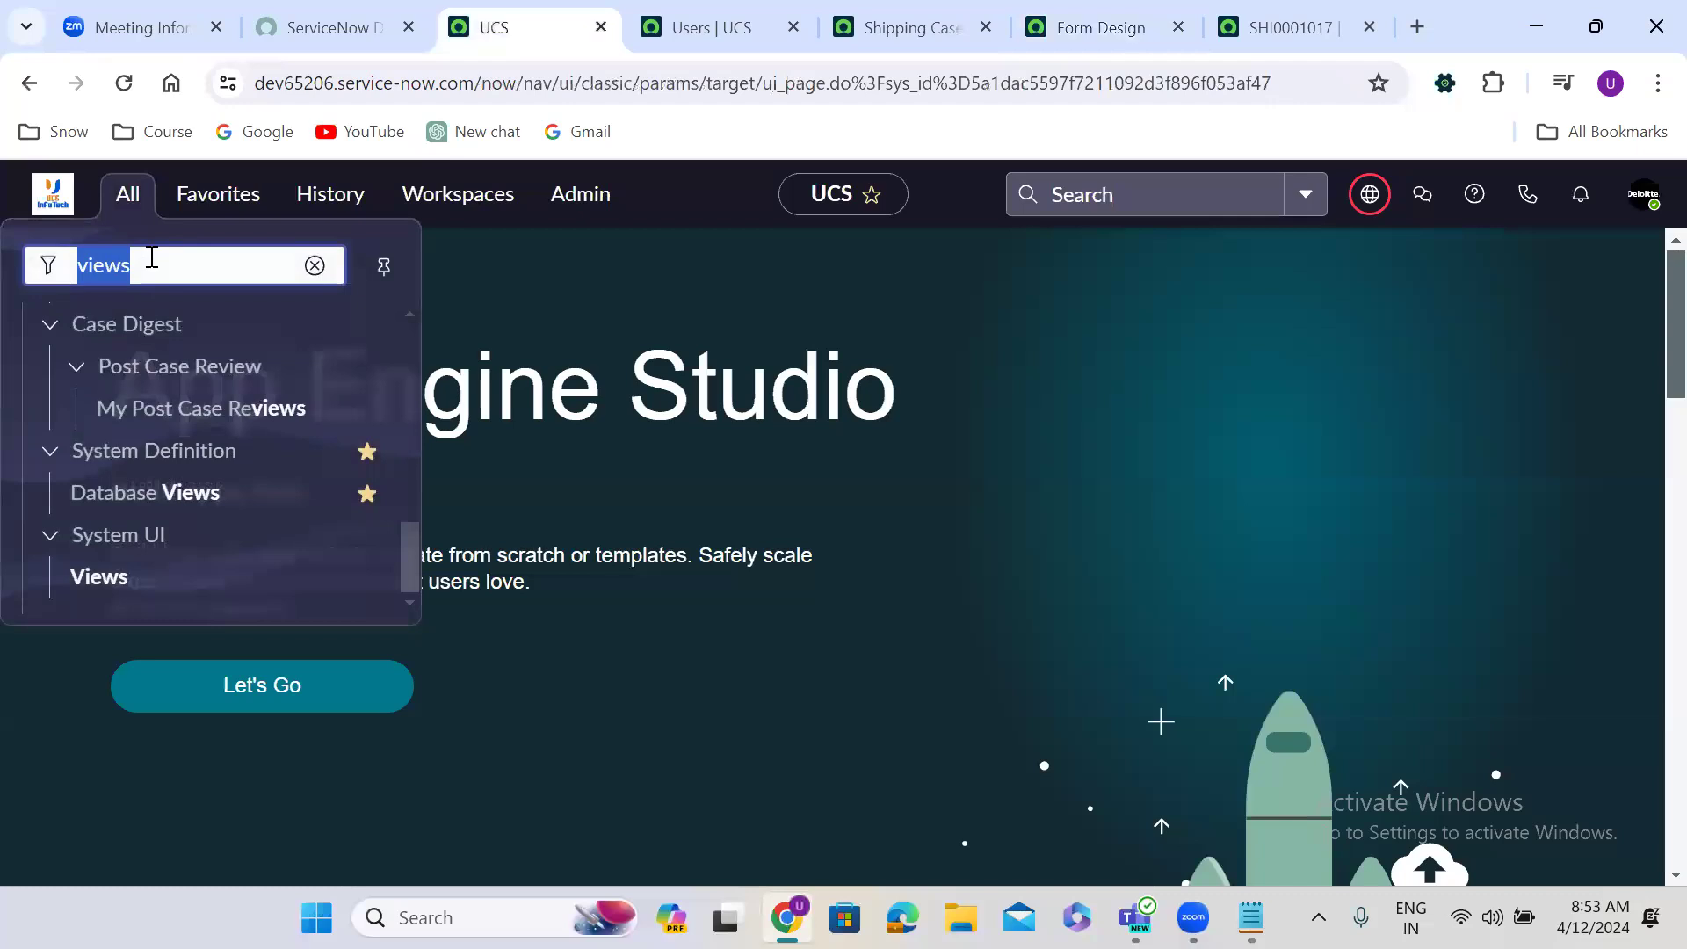
{"action": "type", "text": "tables"}
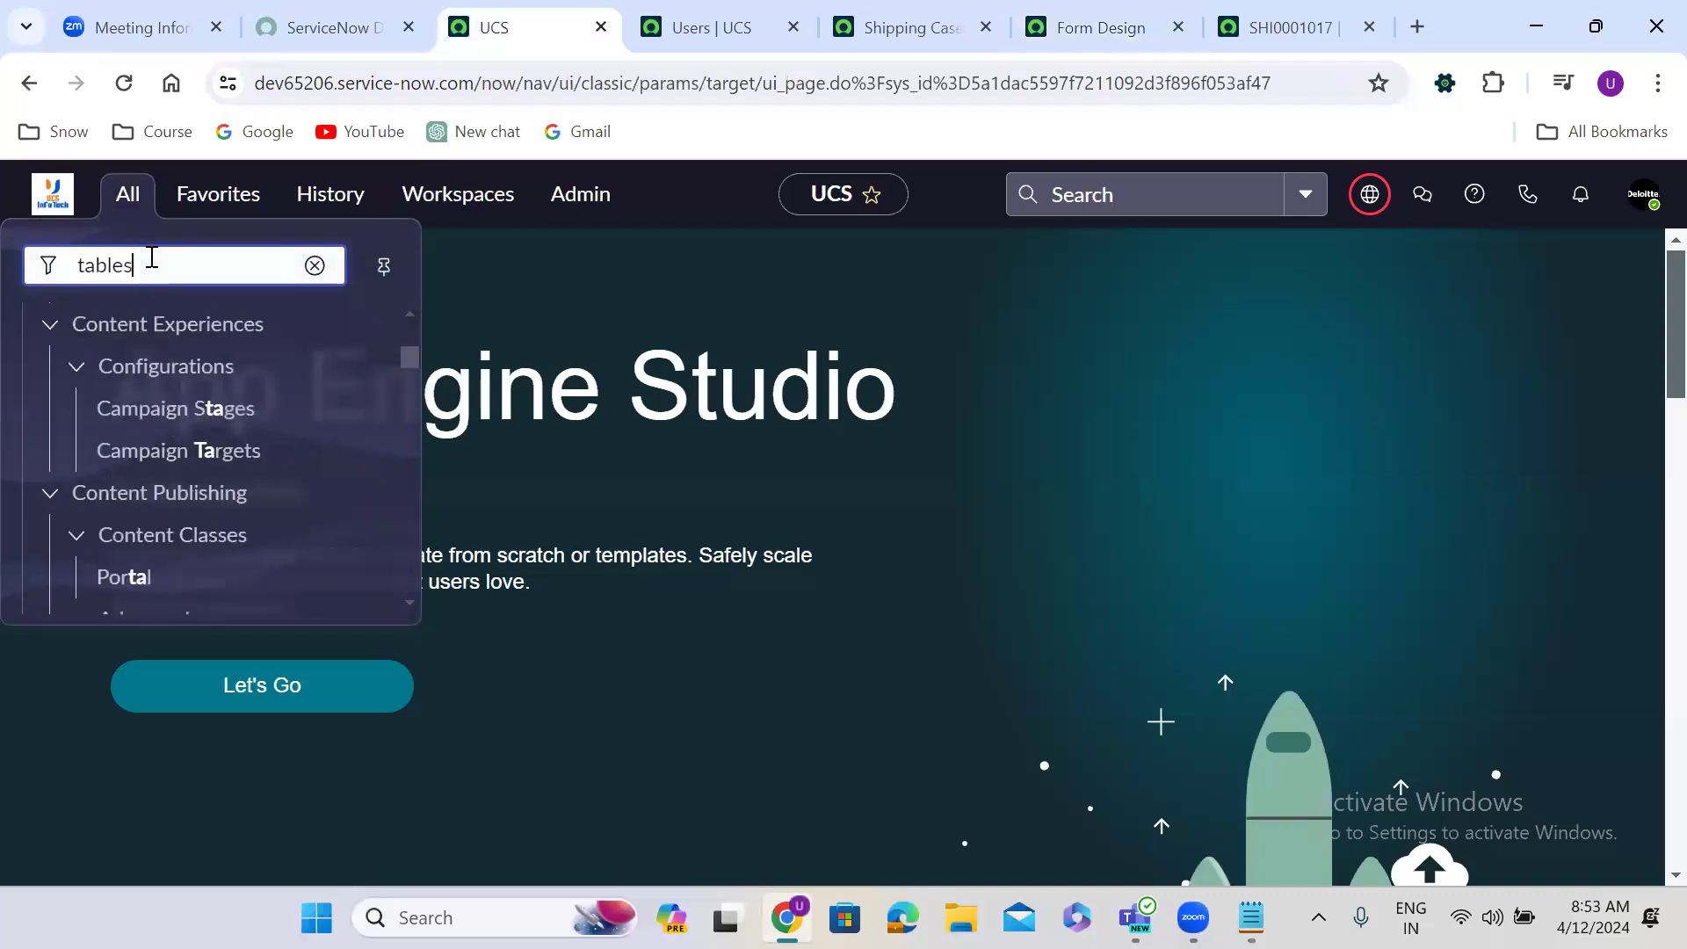
{"action": "left_click", "coordinate": [99, 411]}
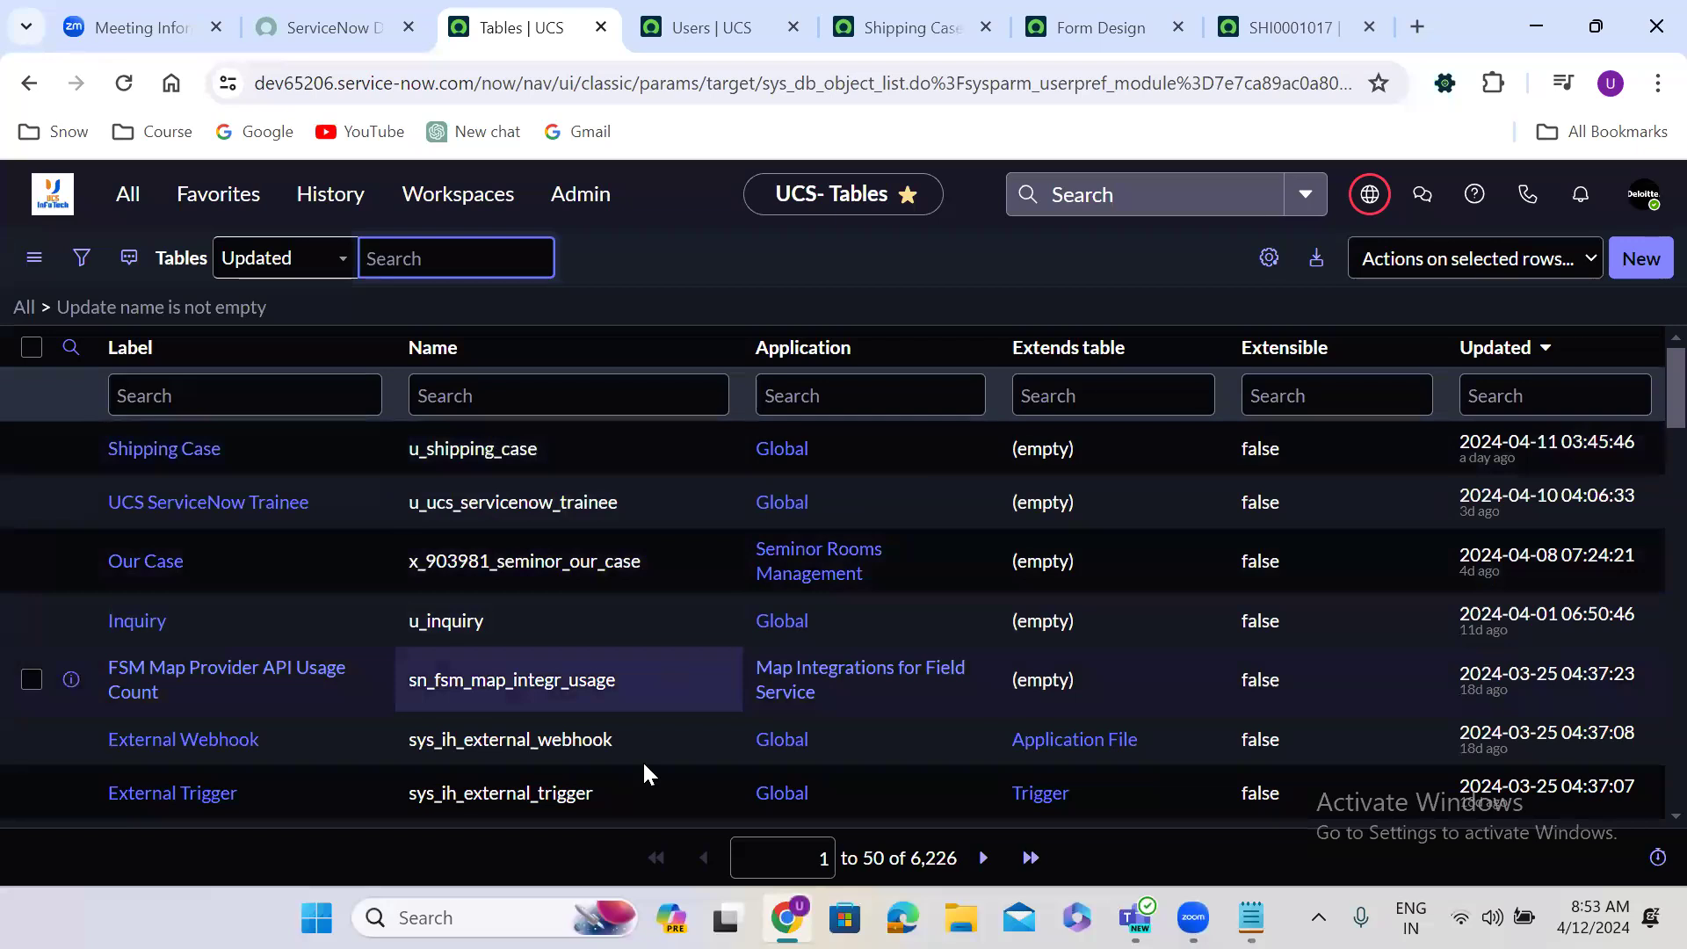
Filter the Tables list to records whose label is exactly "User" and highlight the sys_user table name.
{"action": "left_click", "coordinate": [173, 392]}
{"action": "type", "text": "User"}
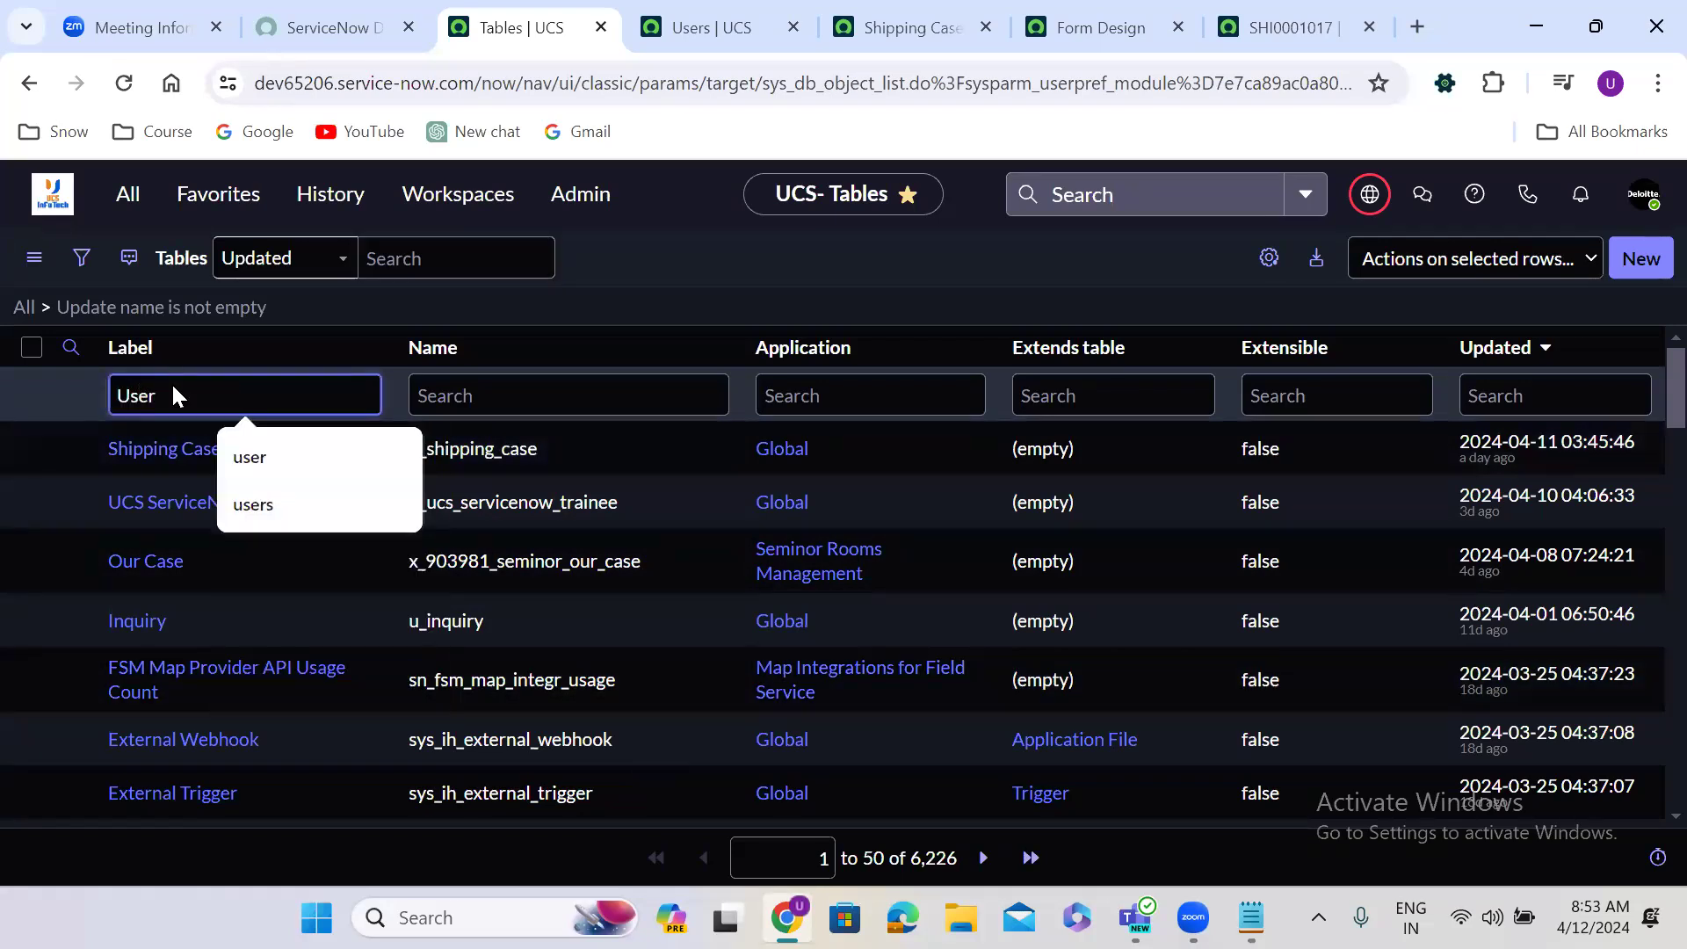
{"action": "key", "text": "Return"}
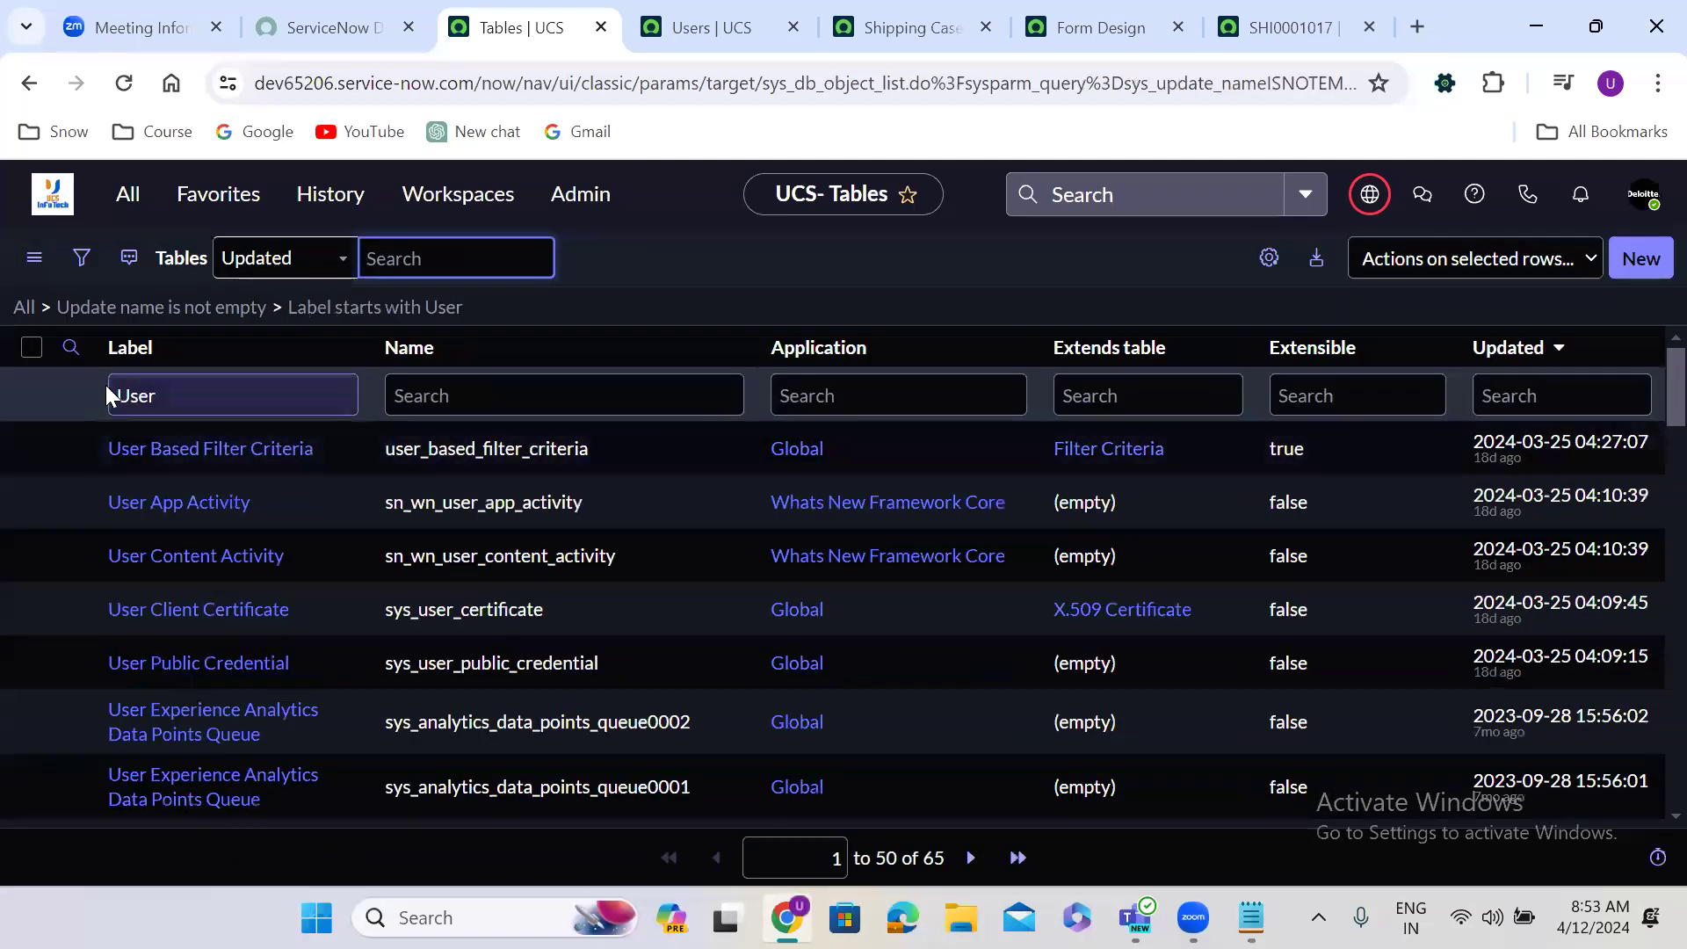
{"action": "left_click", "coordinate": [107, 392]}
{"action": "type", "text": "="}
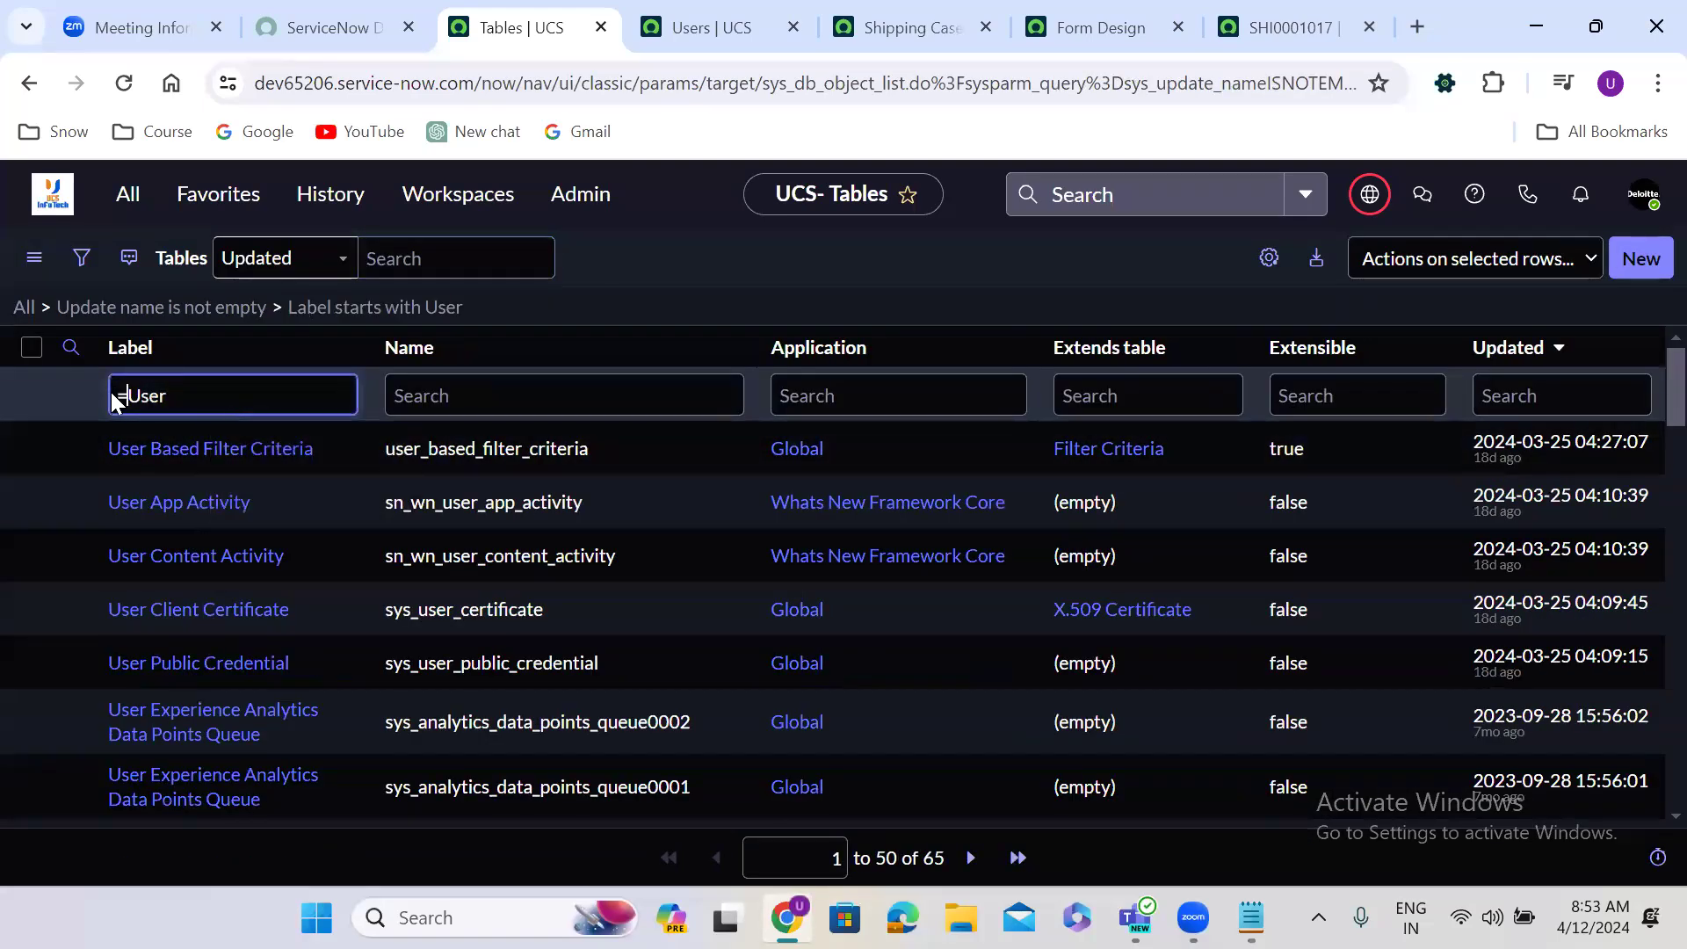
{"action": "key", "text": "Return"}
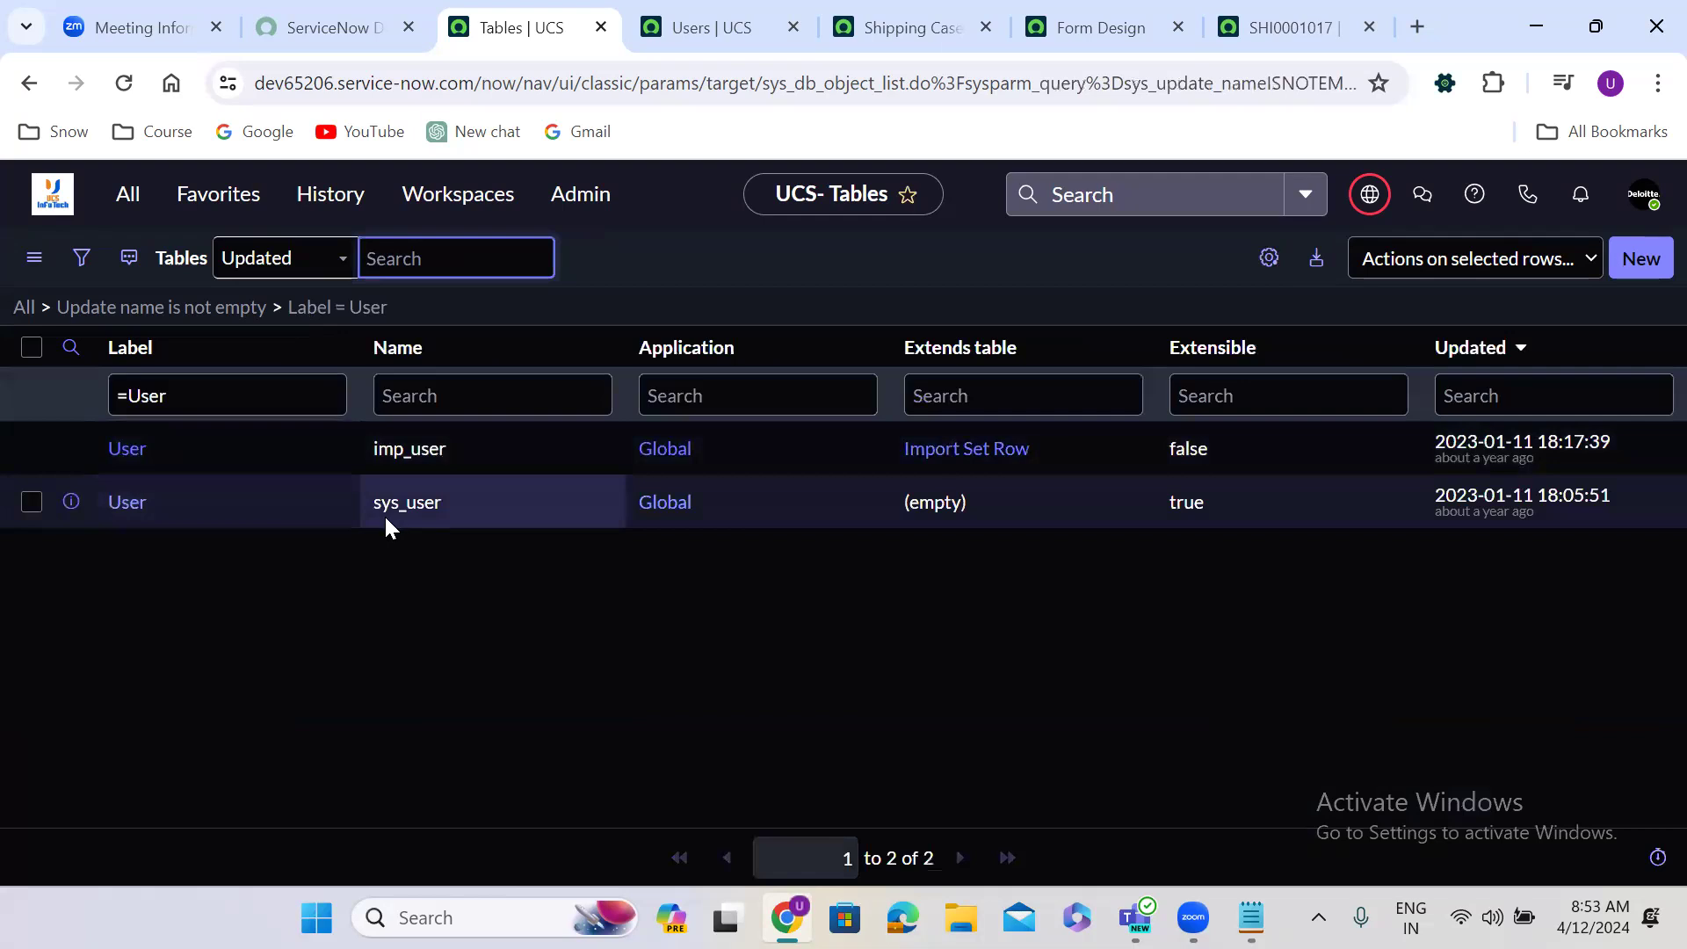
{"action": "double_click", "coordinate": [371, 509]}
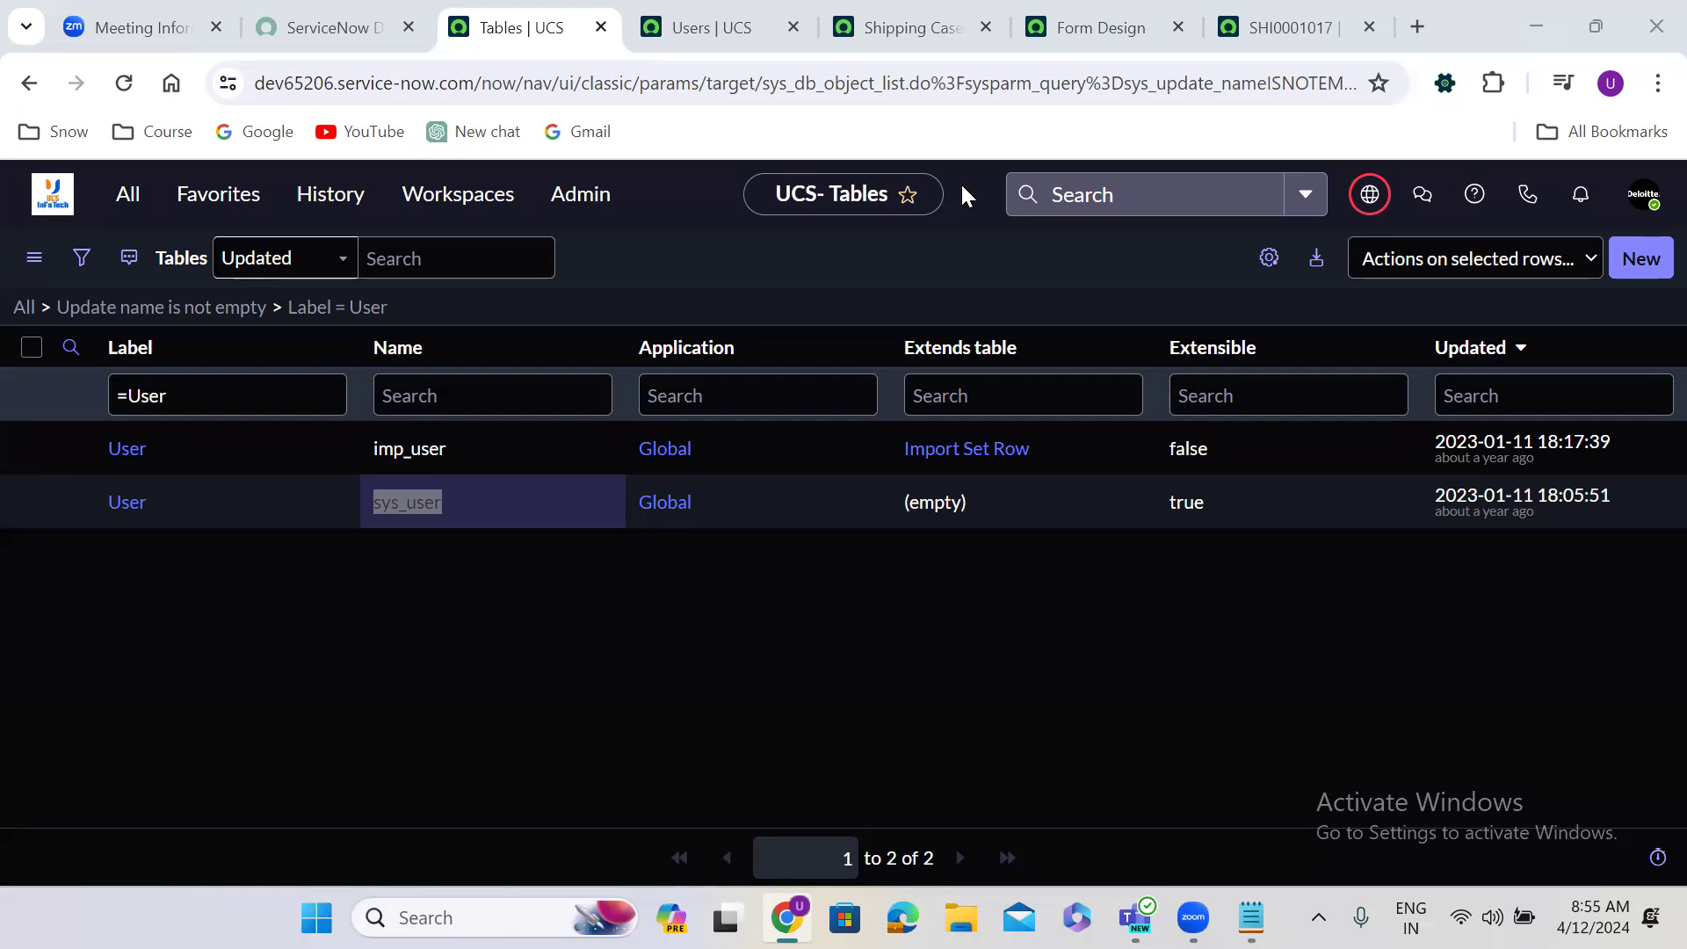
Return to Form Design, close the Caller field's properties, and examine the views available for the Shipping Case table.
{"action": "left_click", "coordinate": [1094, 28]}
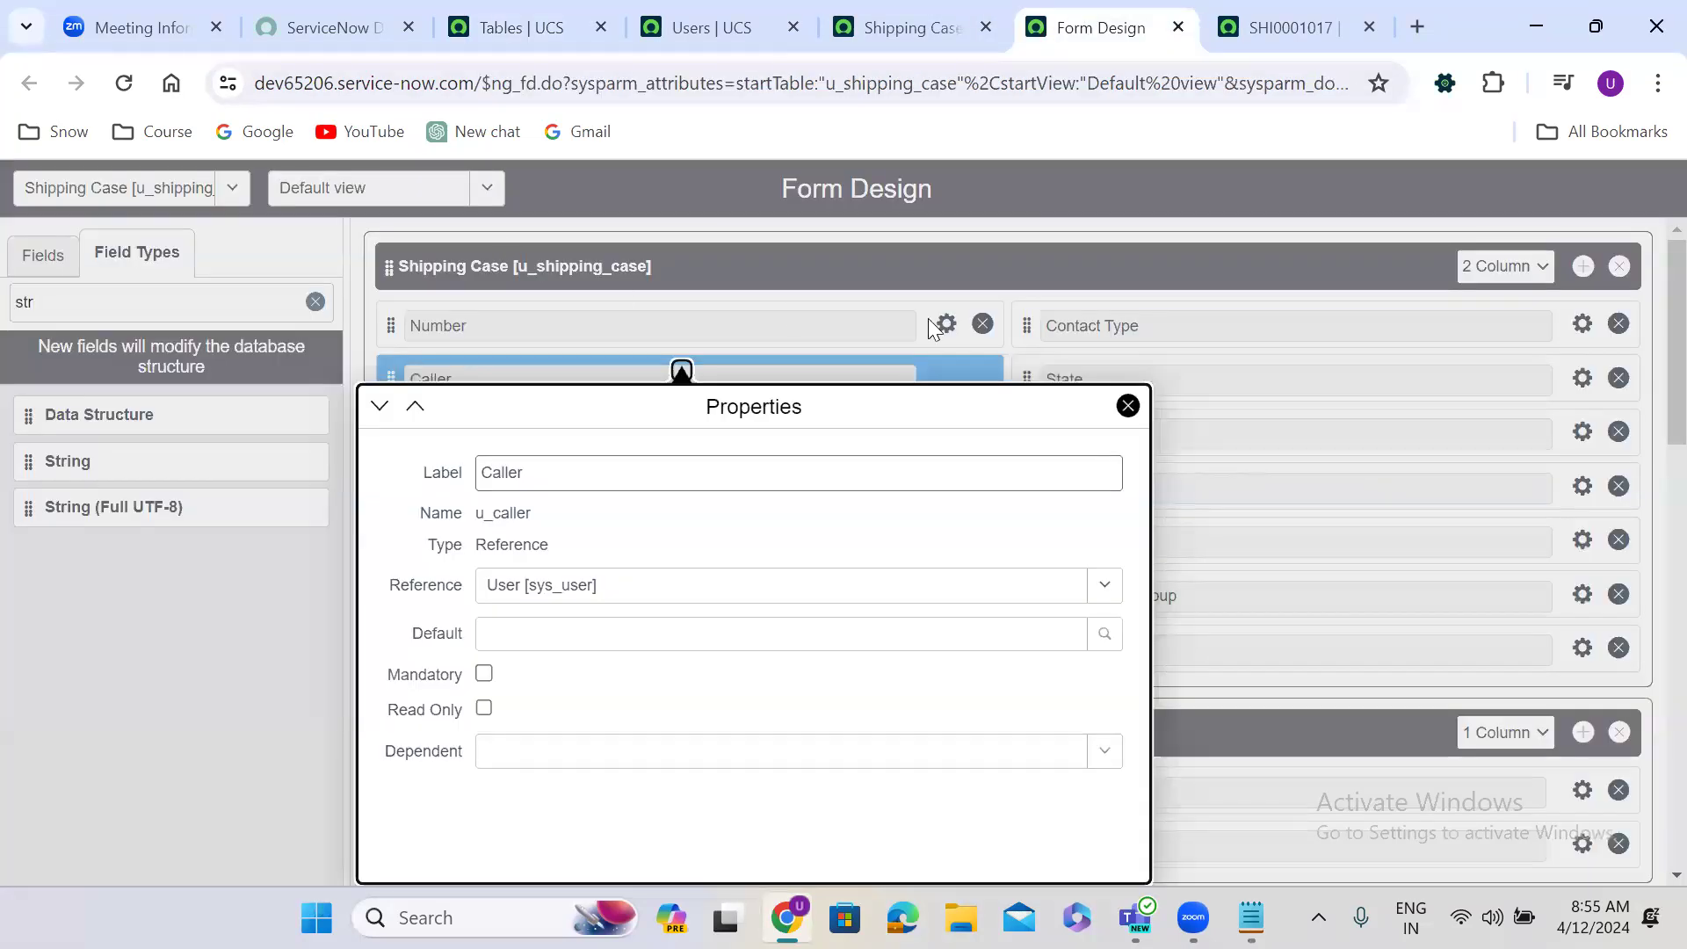
{"action": "left_click", "coordinate": [1127, 405]}
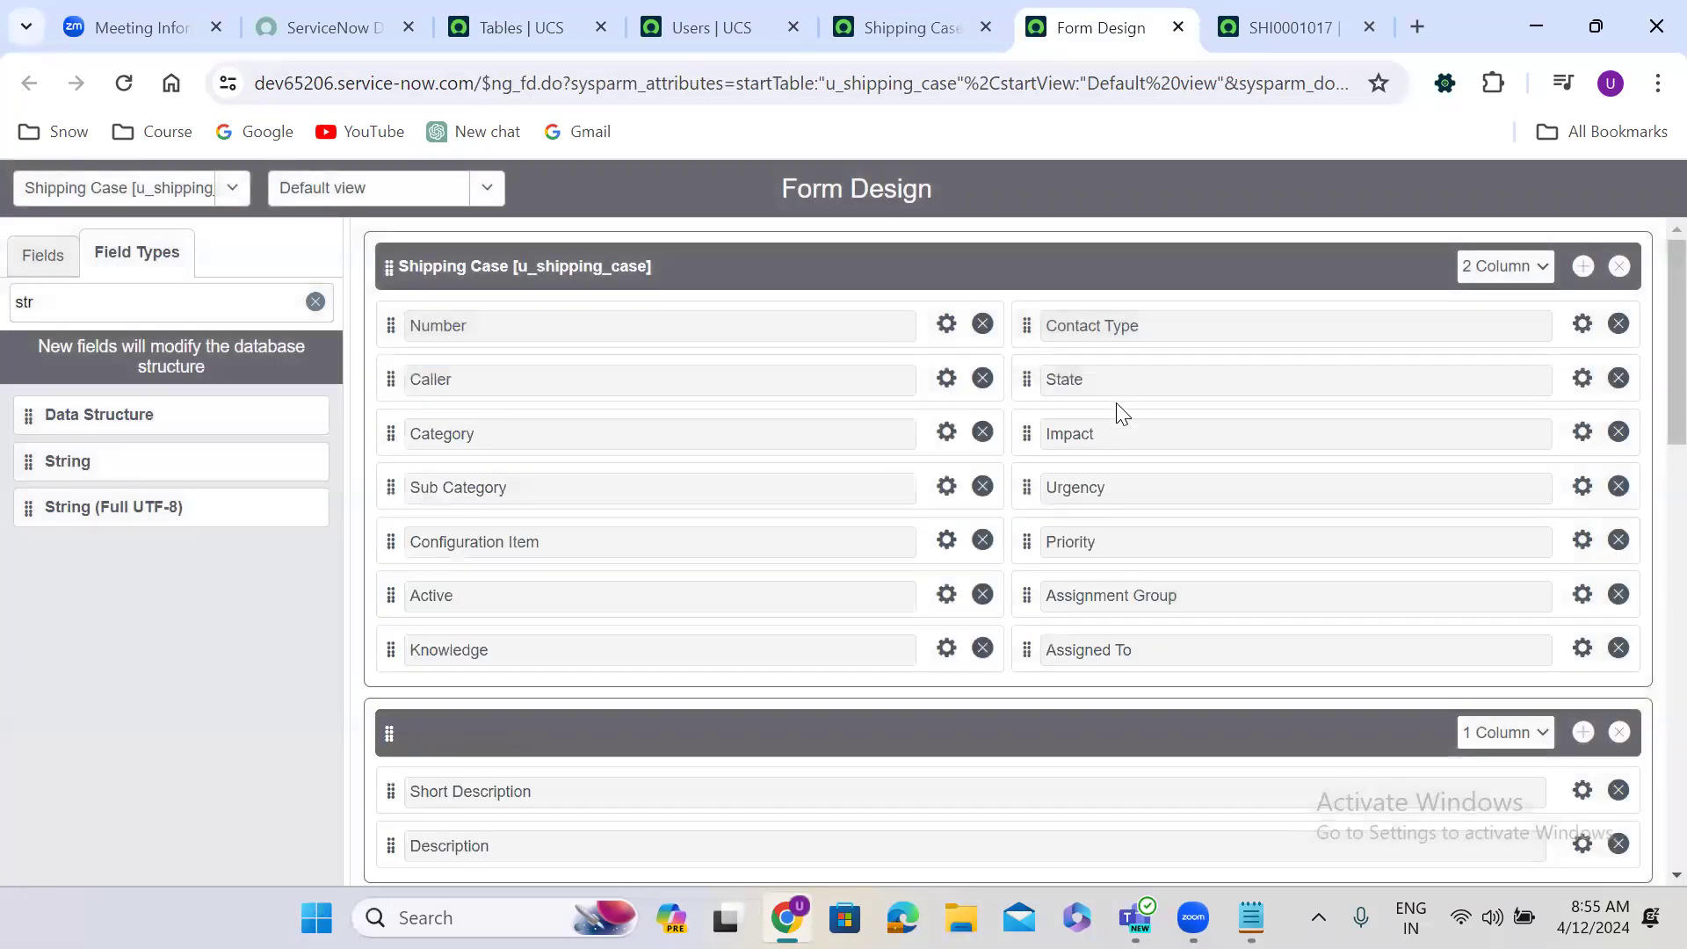
{"action": "left_click", "coordinate": [345, 205]}
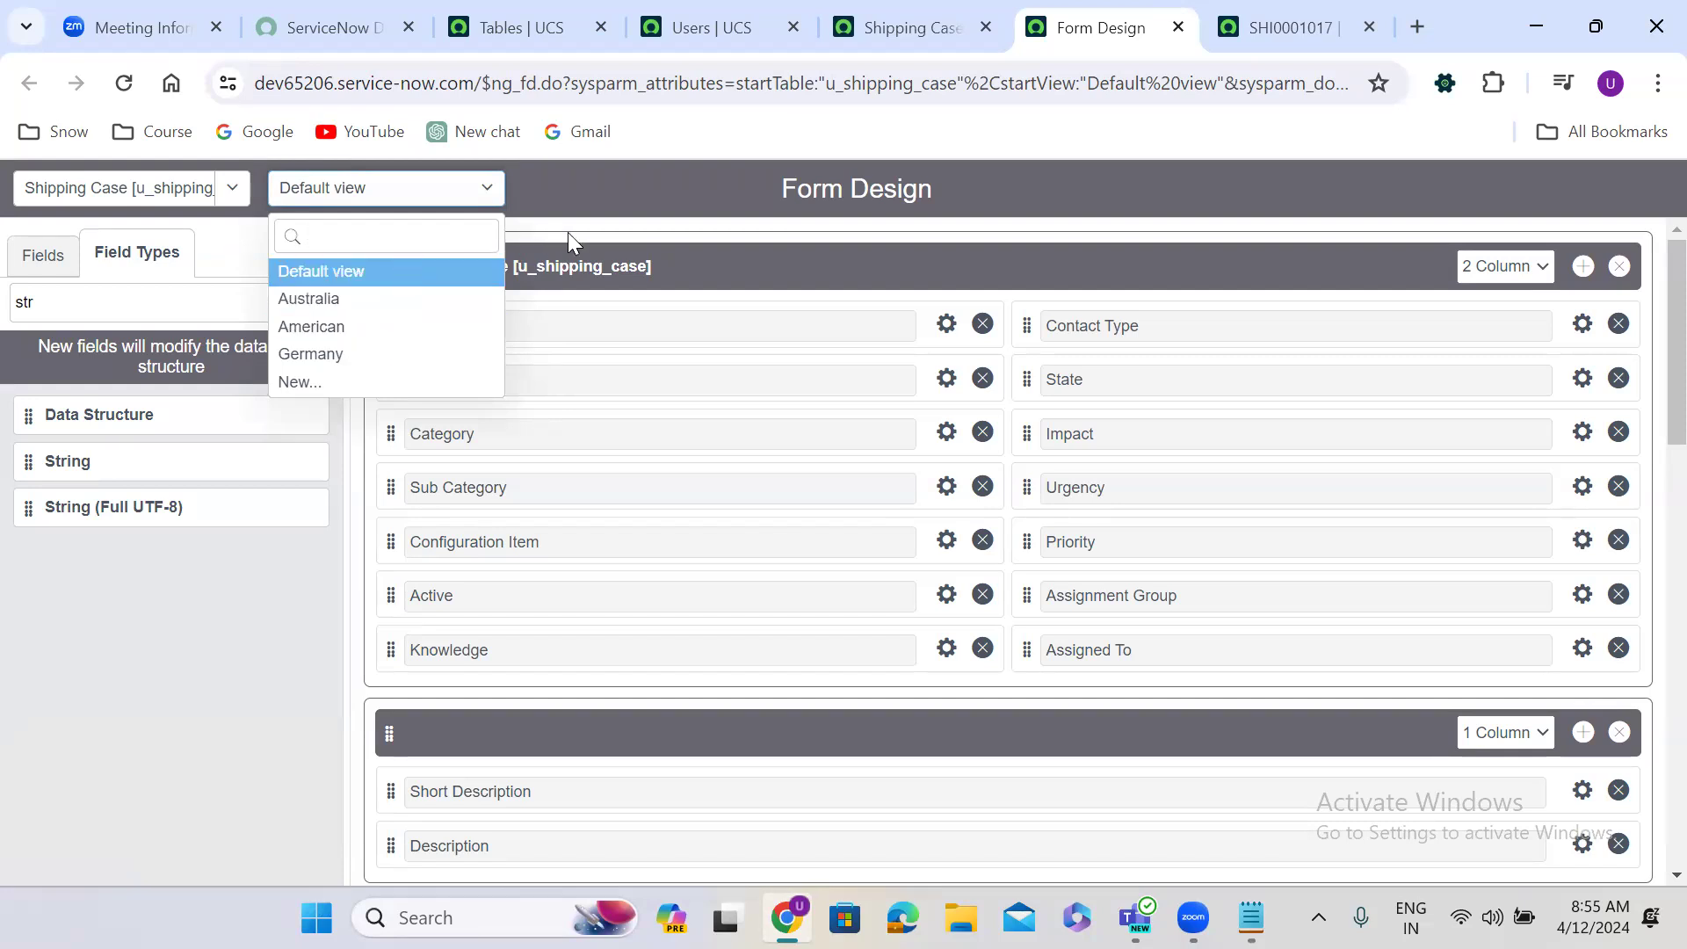
{"action": "left_click", "coordinate": [639, 228]}
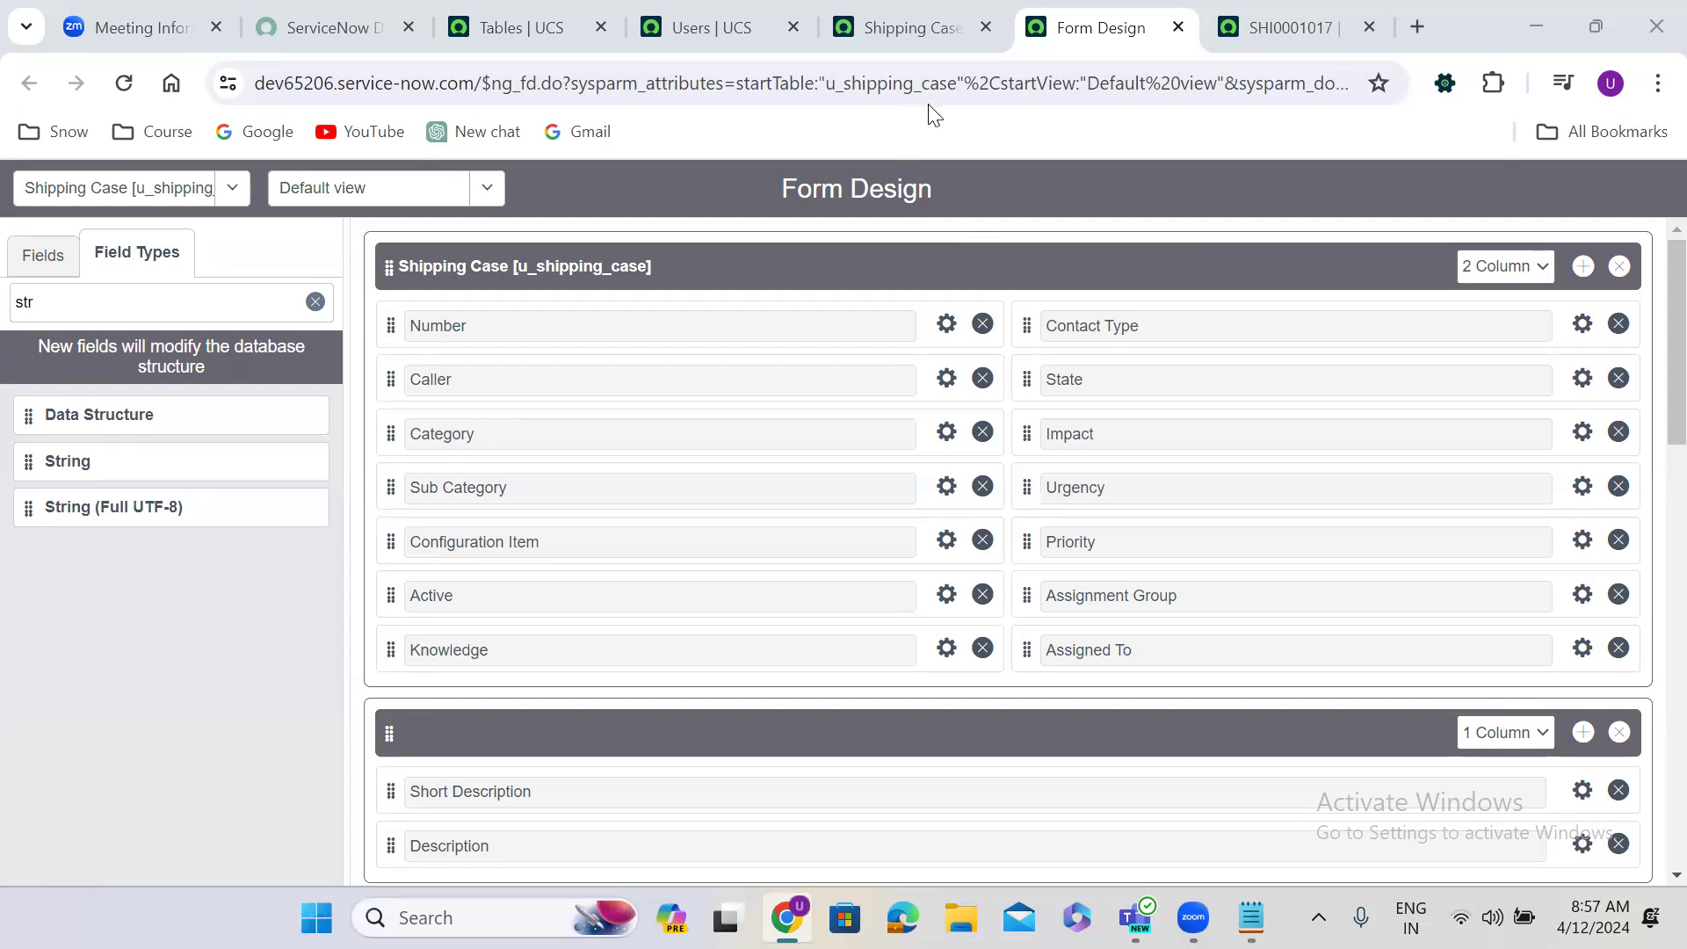
Examine the sections laid out in the Shipping Case default view, from Notes down through Related Records and Resolution Information.
{"action": "scroll", "coordinate": [1648, 474], "scroll_direction": "down", "scroll_amount": 3}
{"action": "scroll", "coordinate": [1648, 518], "scroll_direction": "down", "scroll_amount": 5}
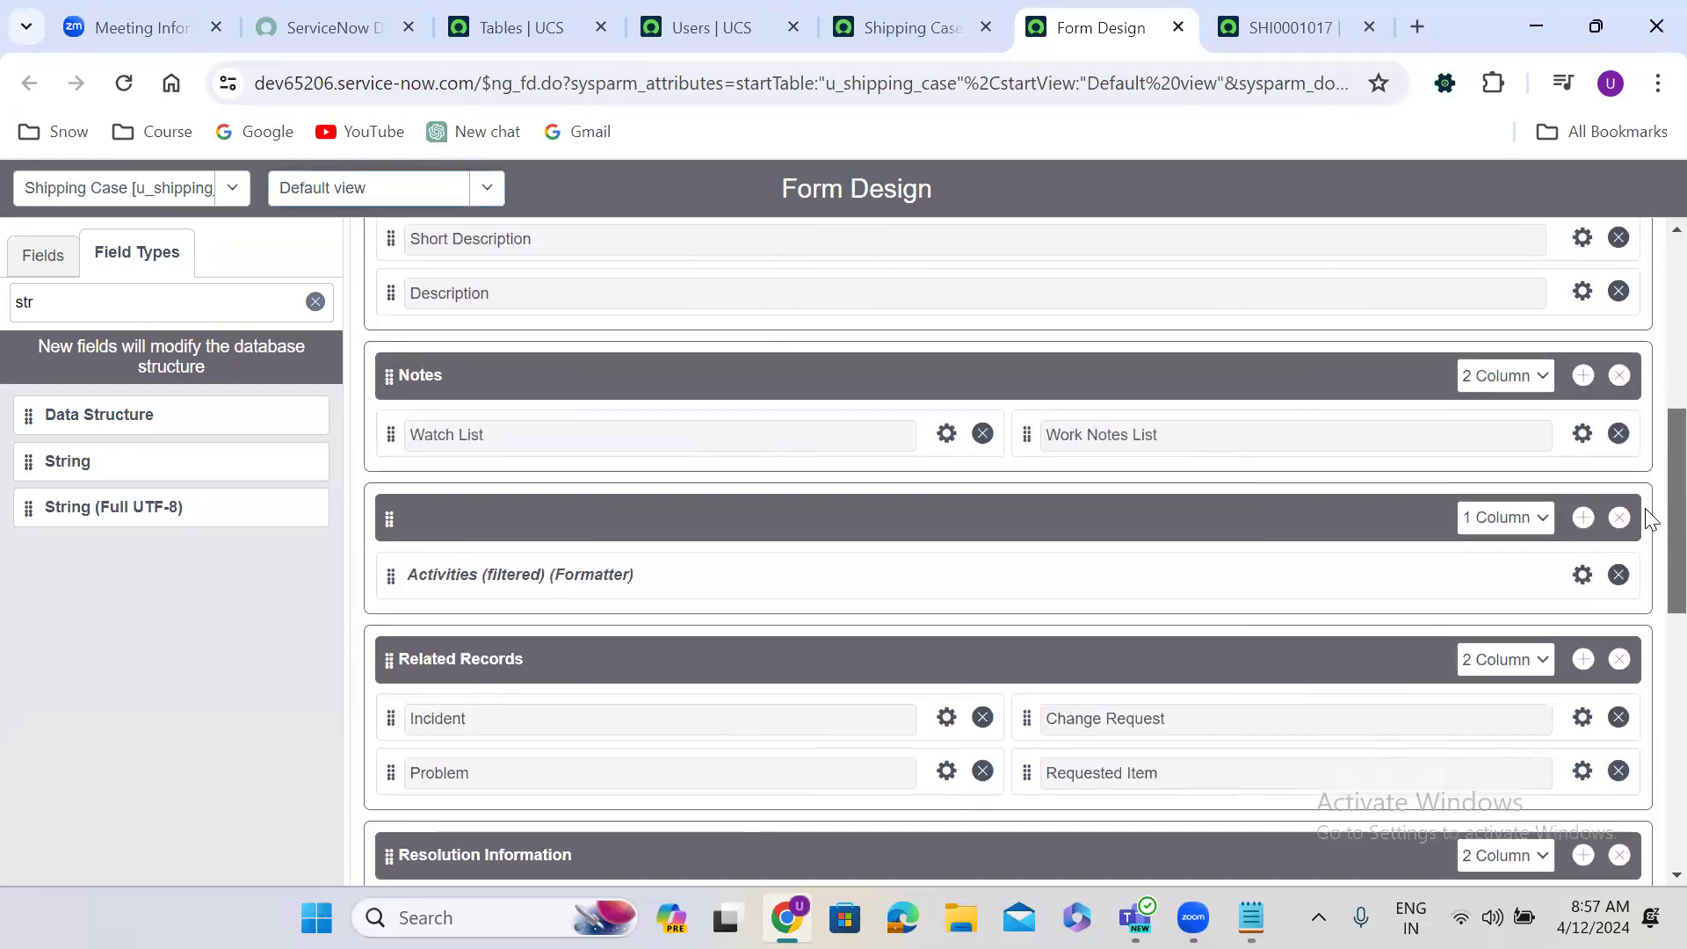
{"action": "scroll", "coordinate": [1647, 527], "scroll_direction": "up", "scroll_amount": 1}
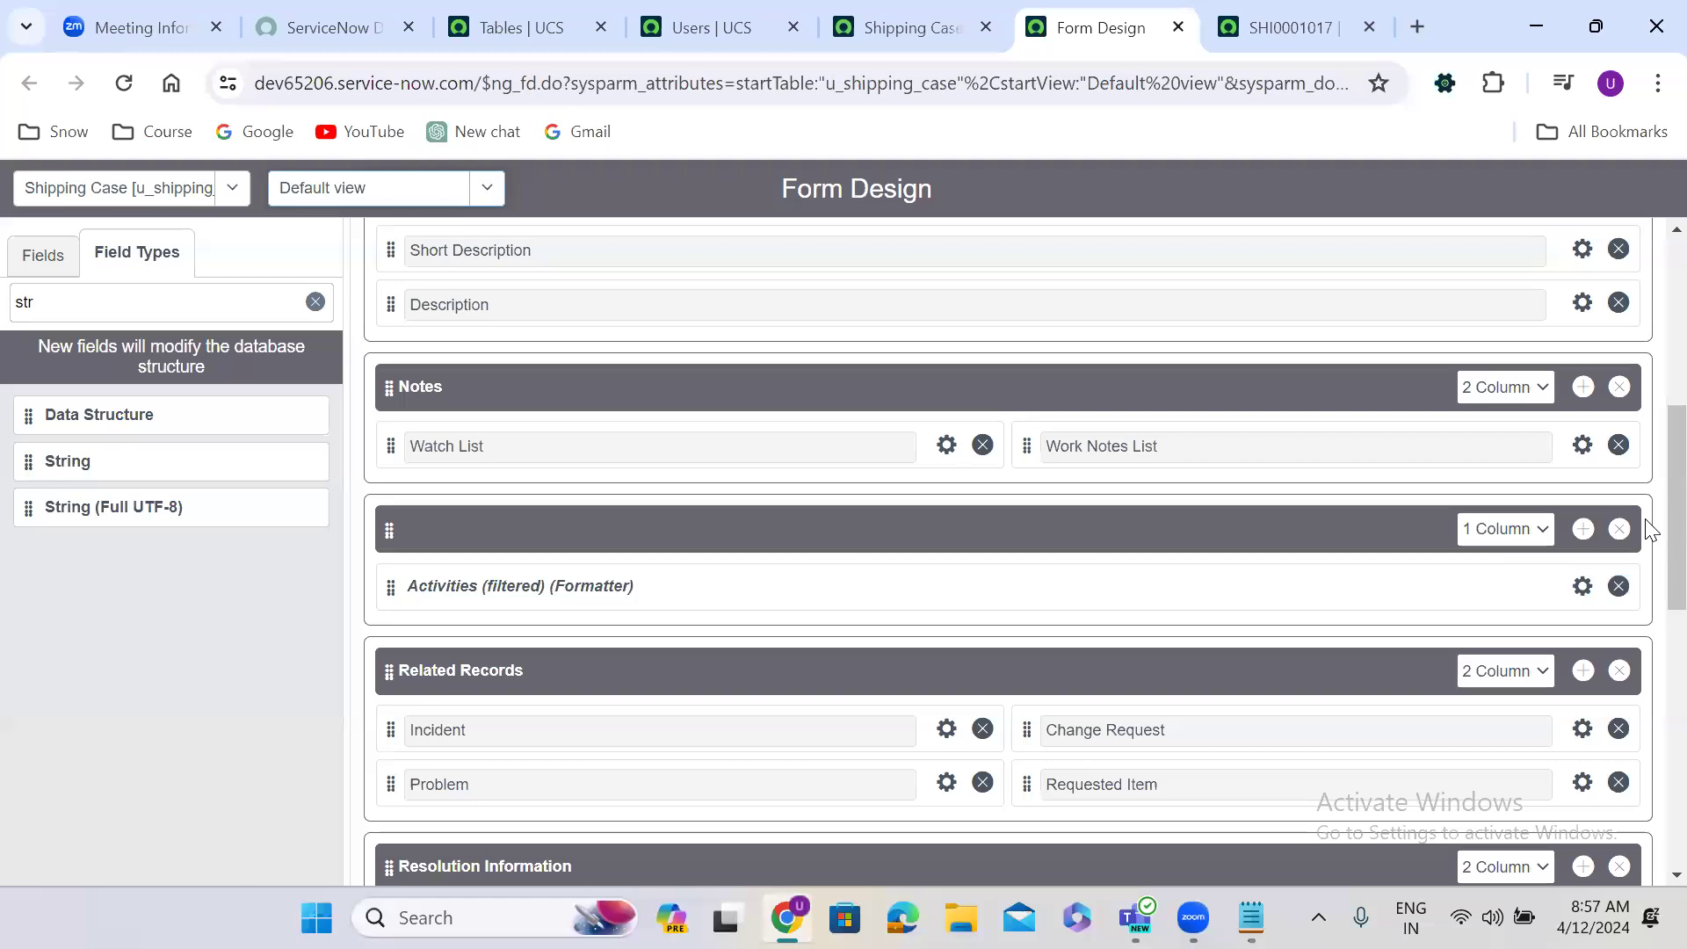
{"action": "scroll", "coordinate": [1647, 597], "scroll_direction": "down", "scroll_amount": 4}
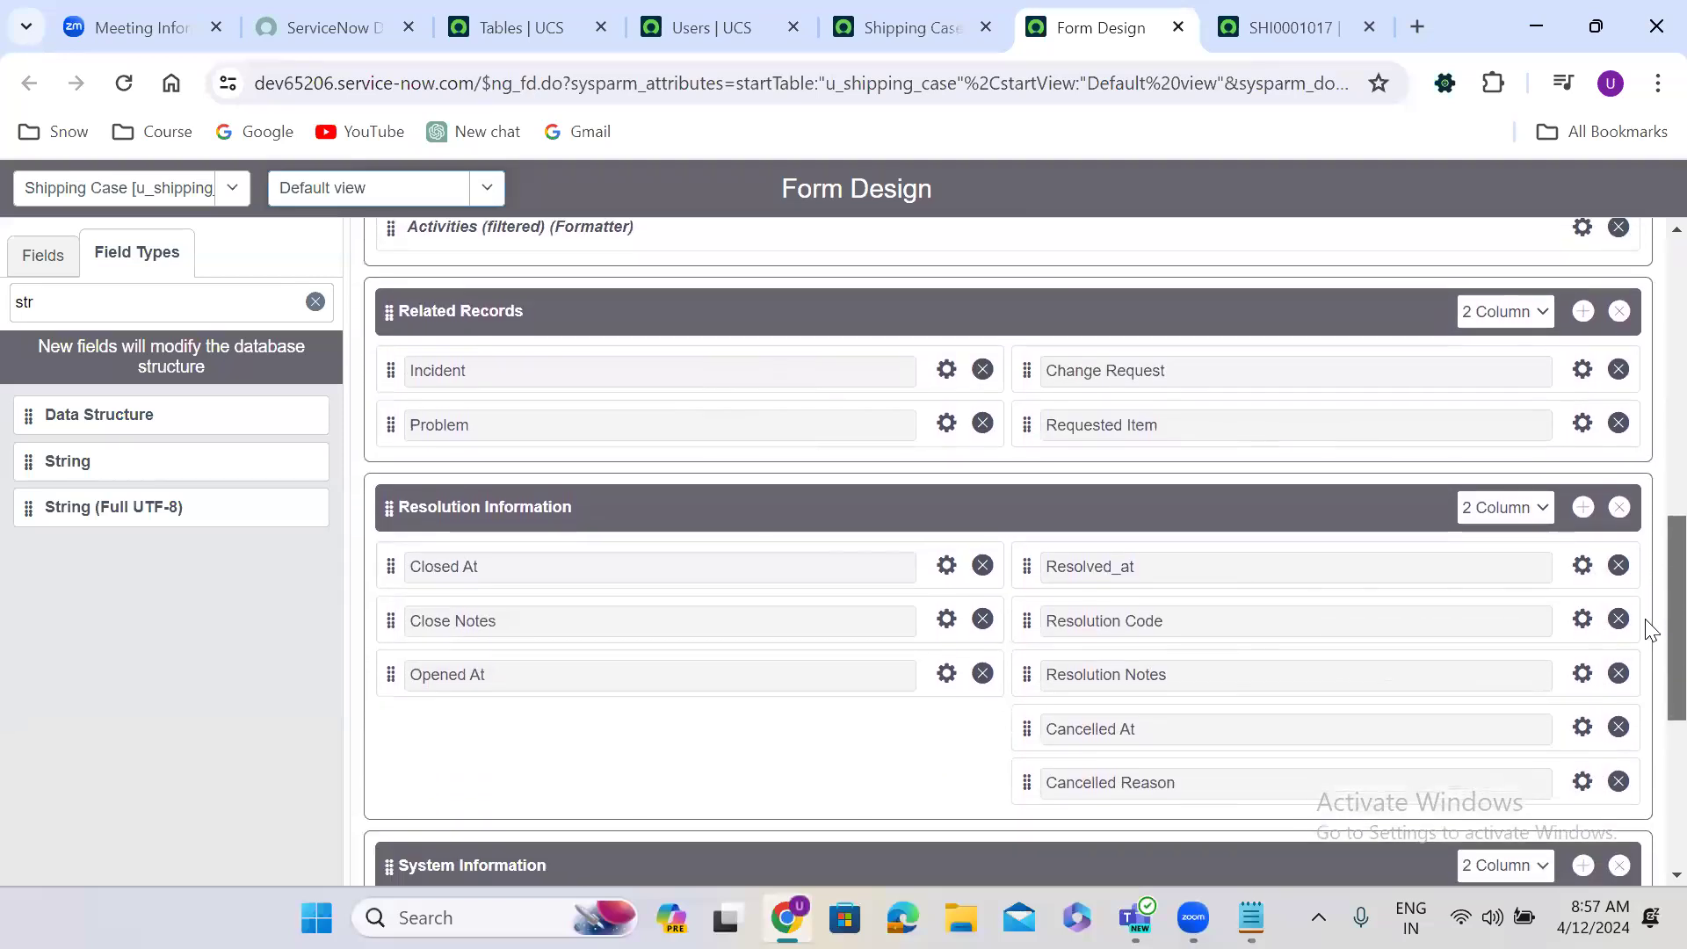
{"action": "scroll", "coordinate": [1647, 667], "scroll_direction": "down", "scroll_amount": 3}
{"action": "scroll", "coordinate": [1645, 492], "scroll_direction": "up", "scroll_amount": 9}
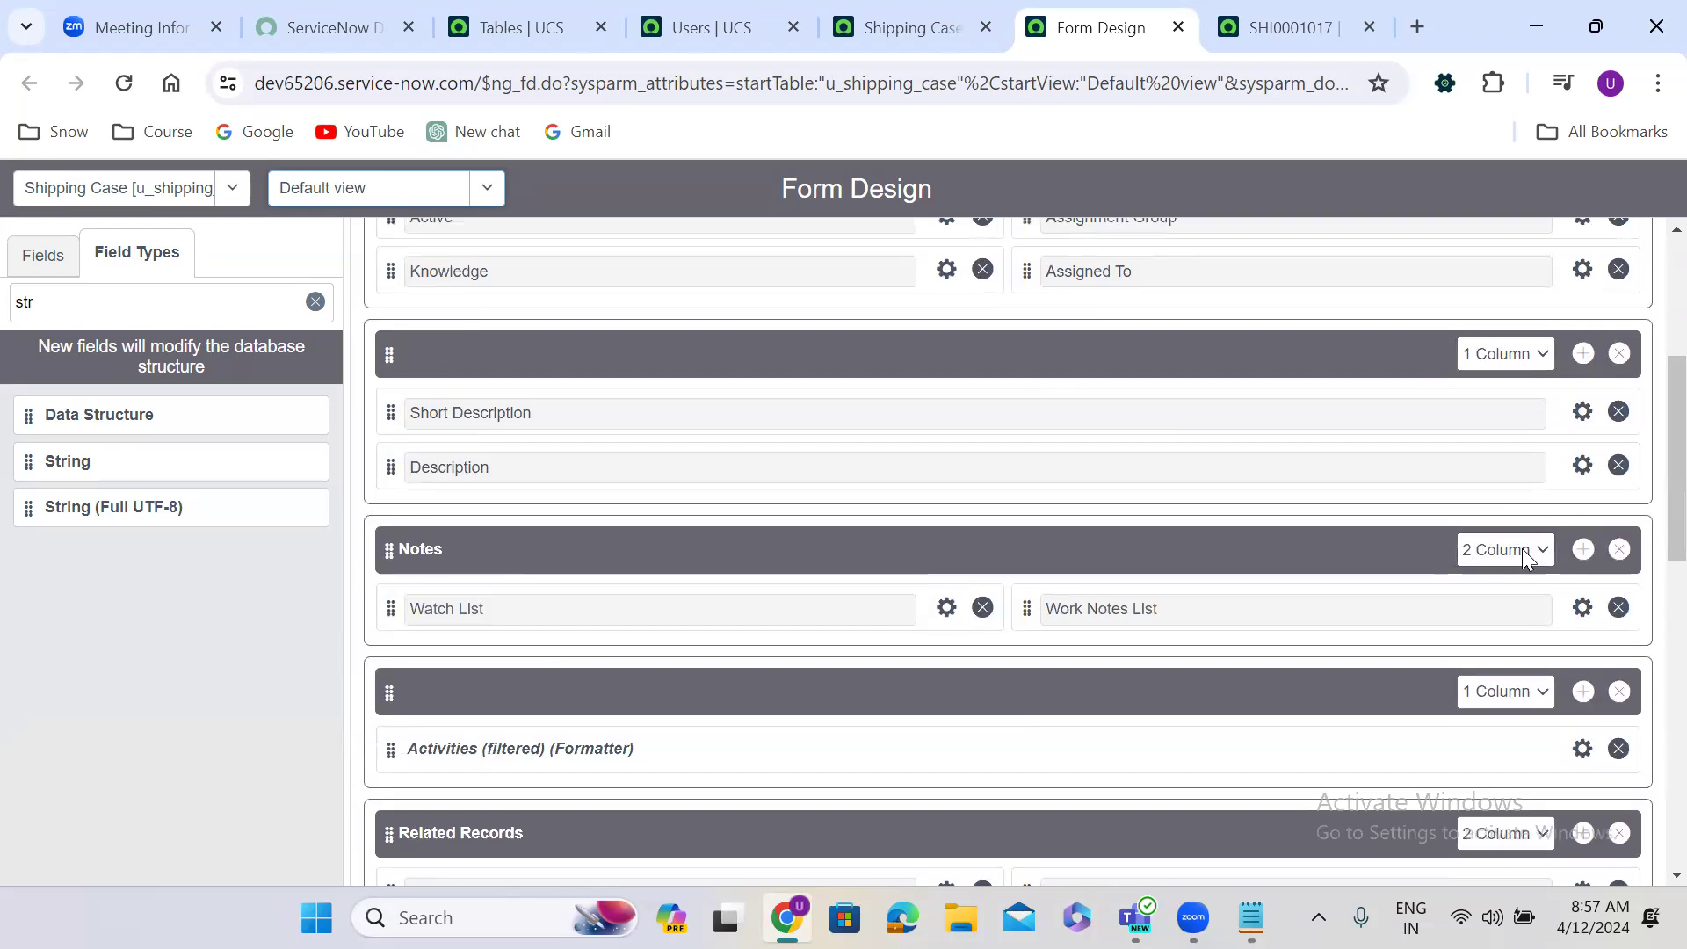
Inspect the Notes, Related Records and Resolution Information sections on the open Shipping Case record.
{"action": "left_click", "coordinate": [1307, 23]}
{"action": "scroll", "coordinate": [571, 584], "scroll_direction": "down", "scroll_amount": 4}
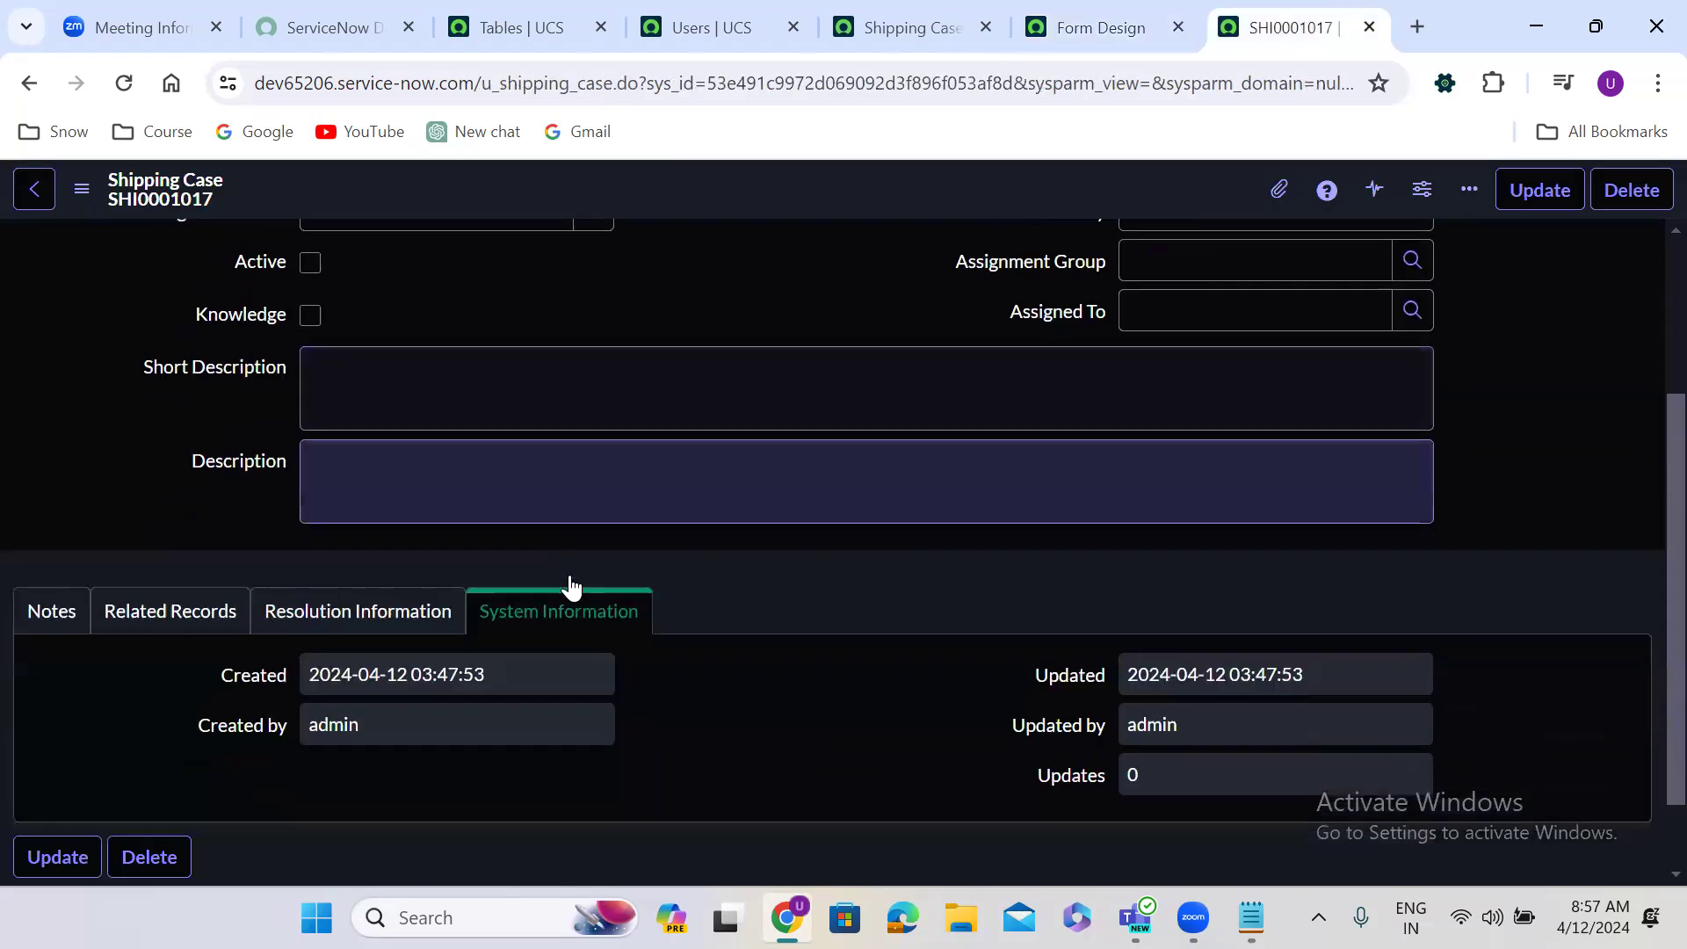
{"action": "left_click", "coordinate": [49, 528]}
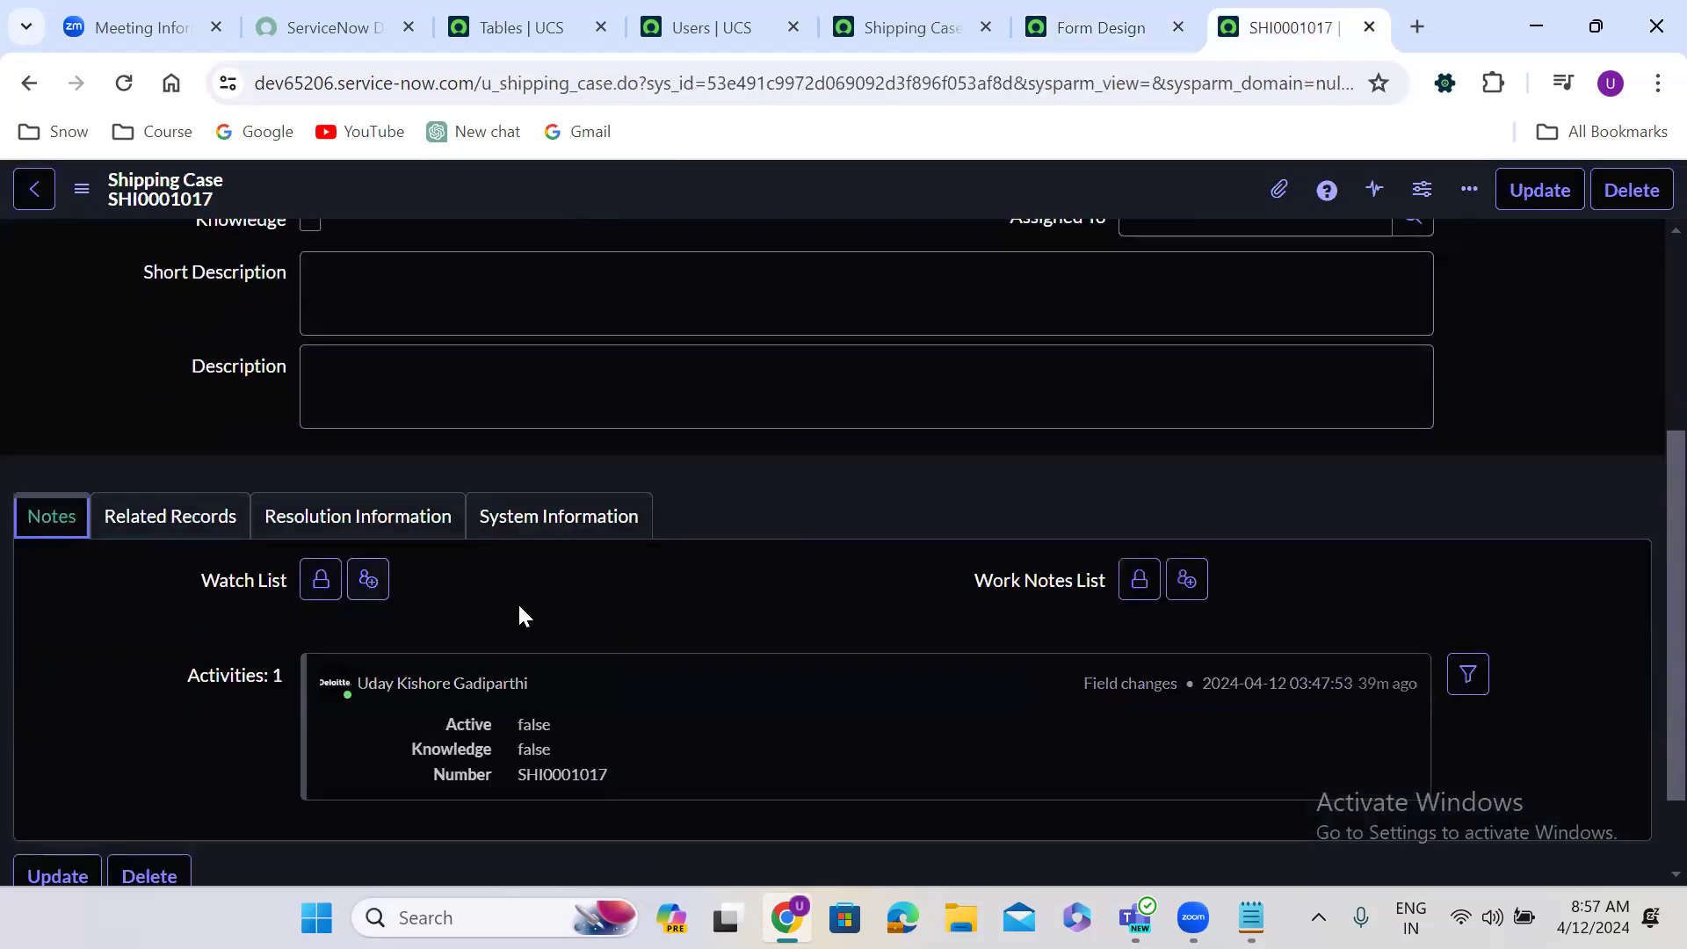
{"action": "left_click", "coordinate": [151, 527]}
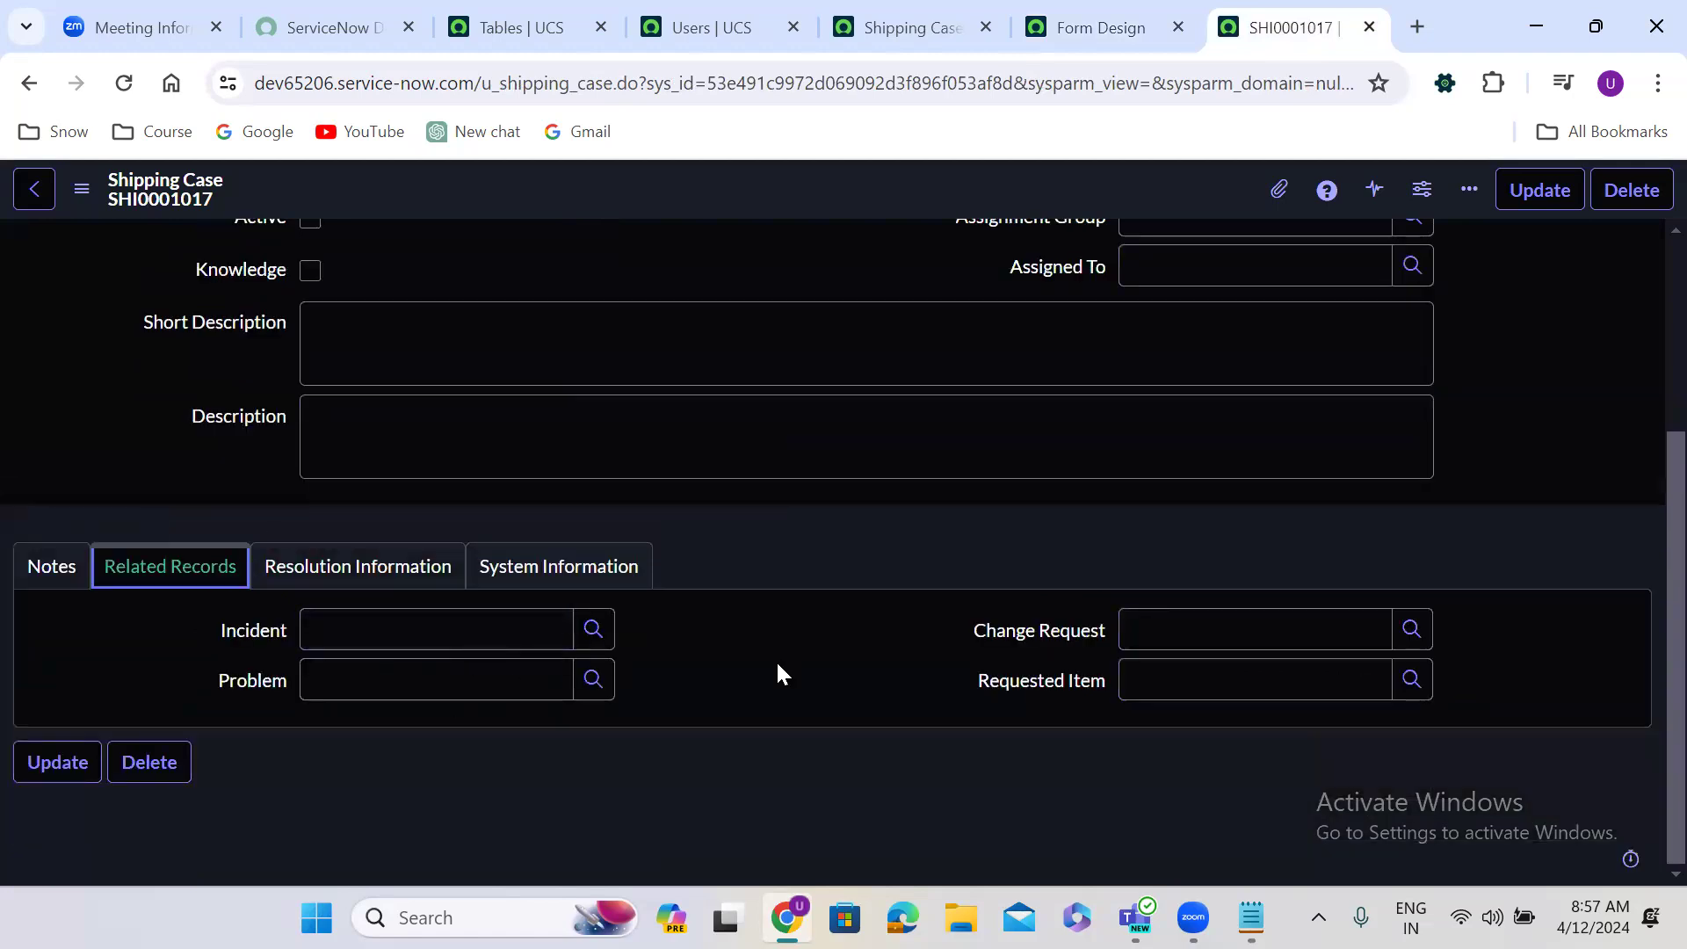
{"action": "left_click", "coordinate": [326, 580]}
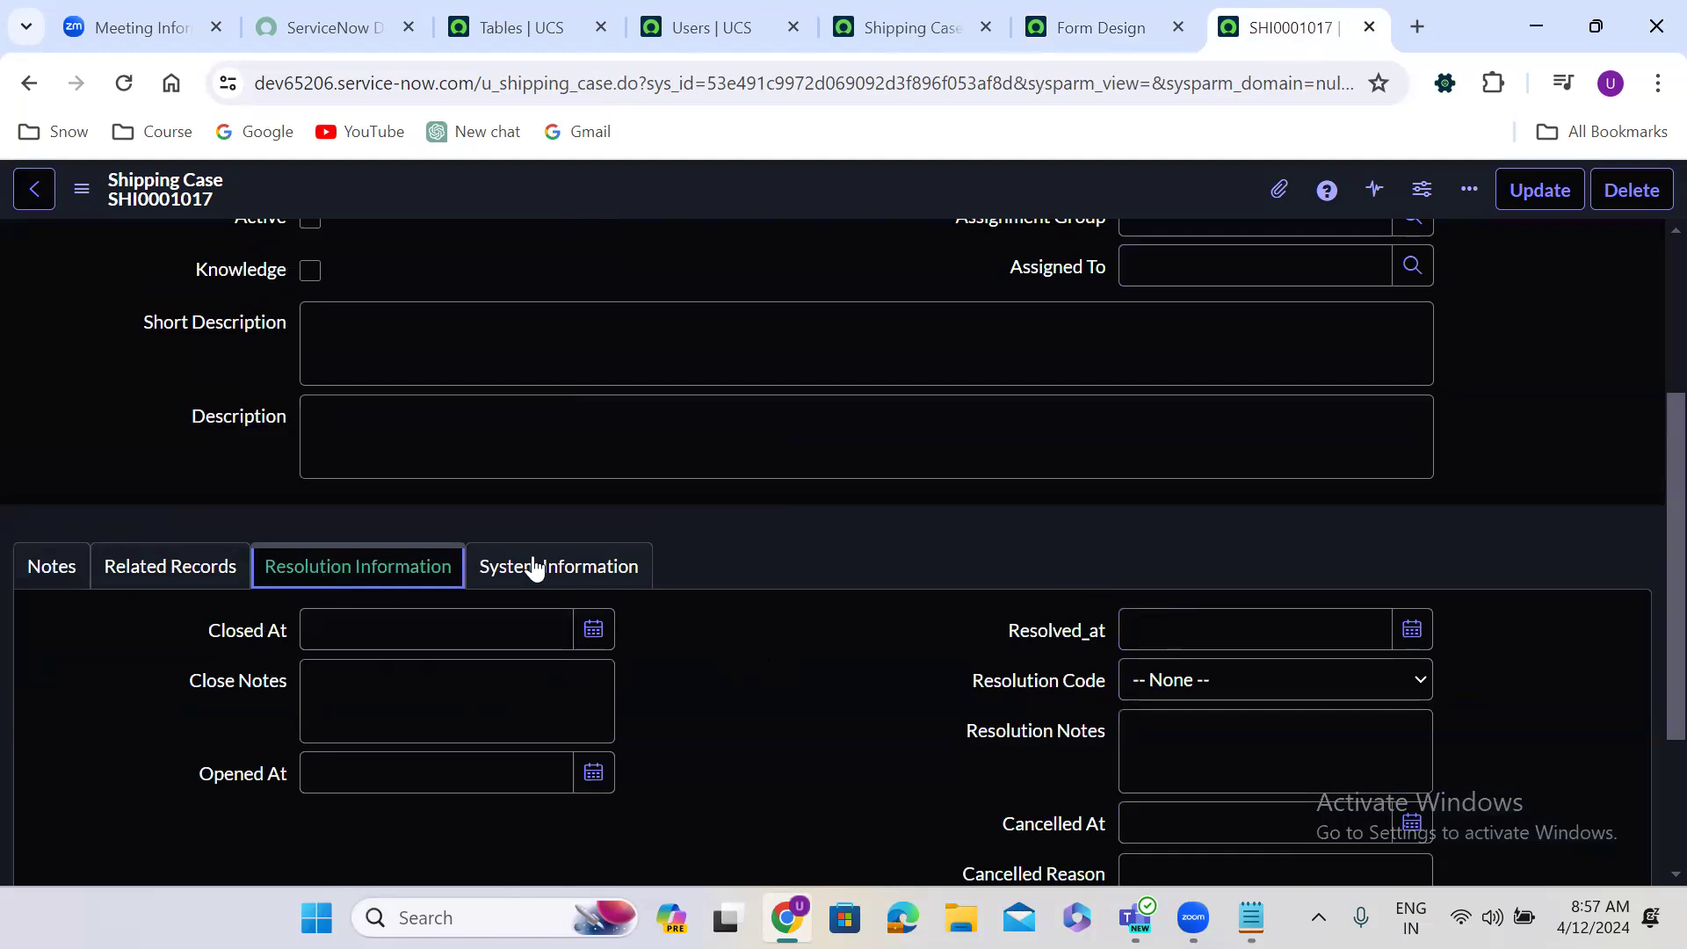
Turn off organizing form sections and related lists into tabs in classic forms in the user's Display preferences.
{"action": "left_click", "coordinate": [519, 11]}
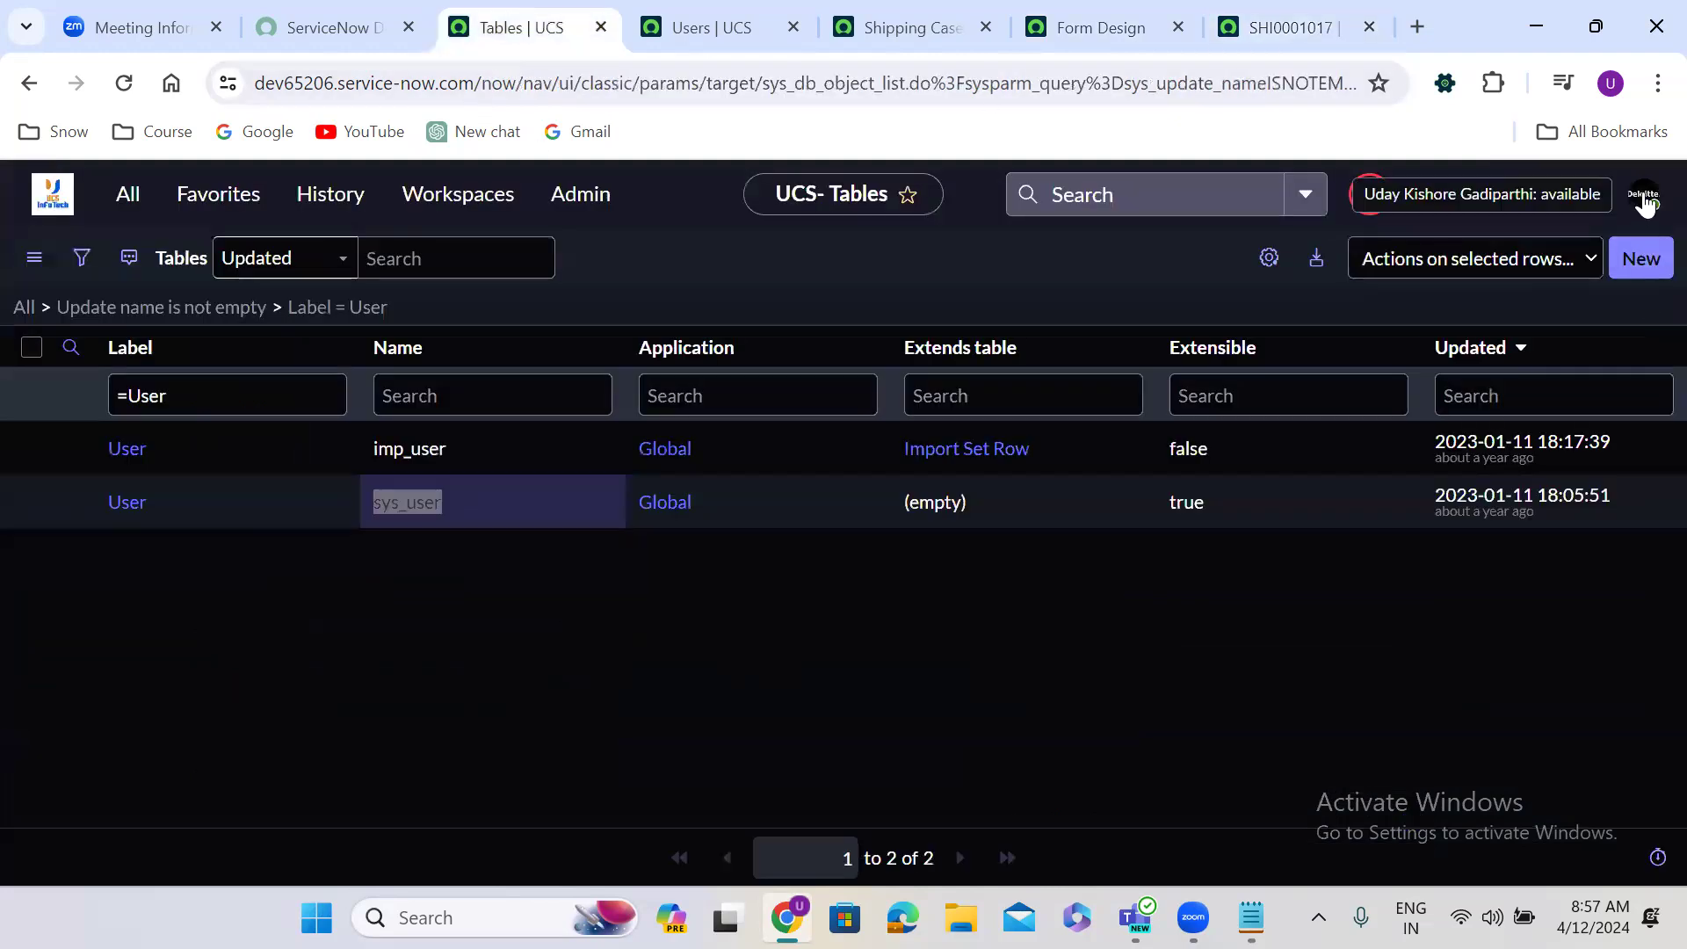
{"action": "left_click", "coordinate": [1642, 197]}
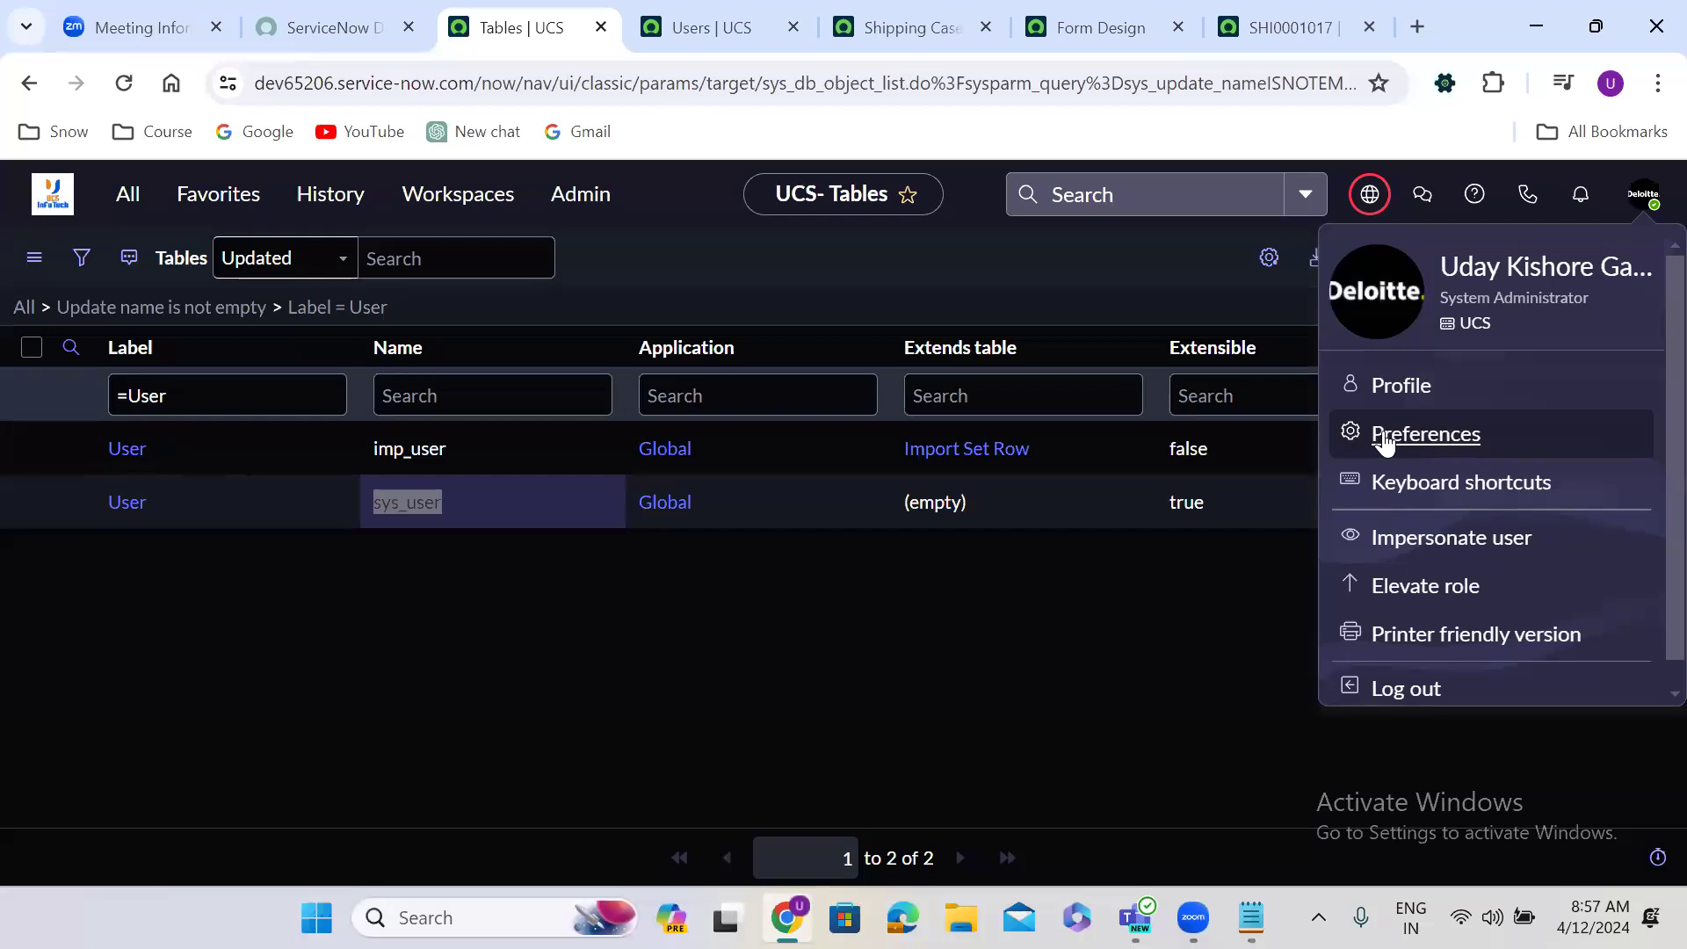
{"action": "left_click", "coordinate": [1415, 438]}
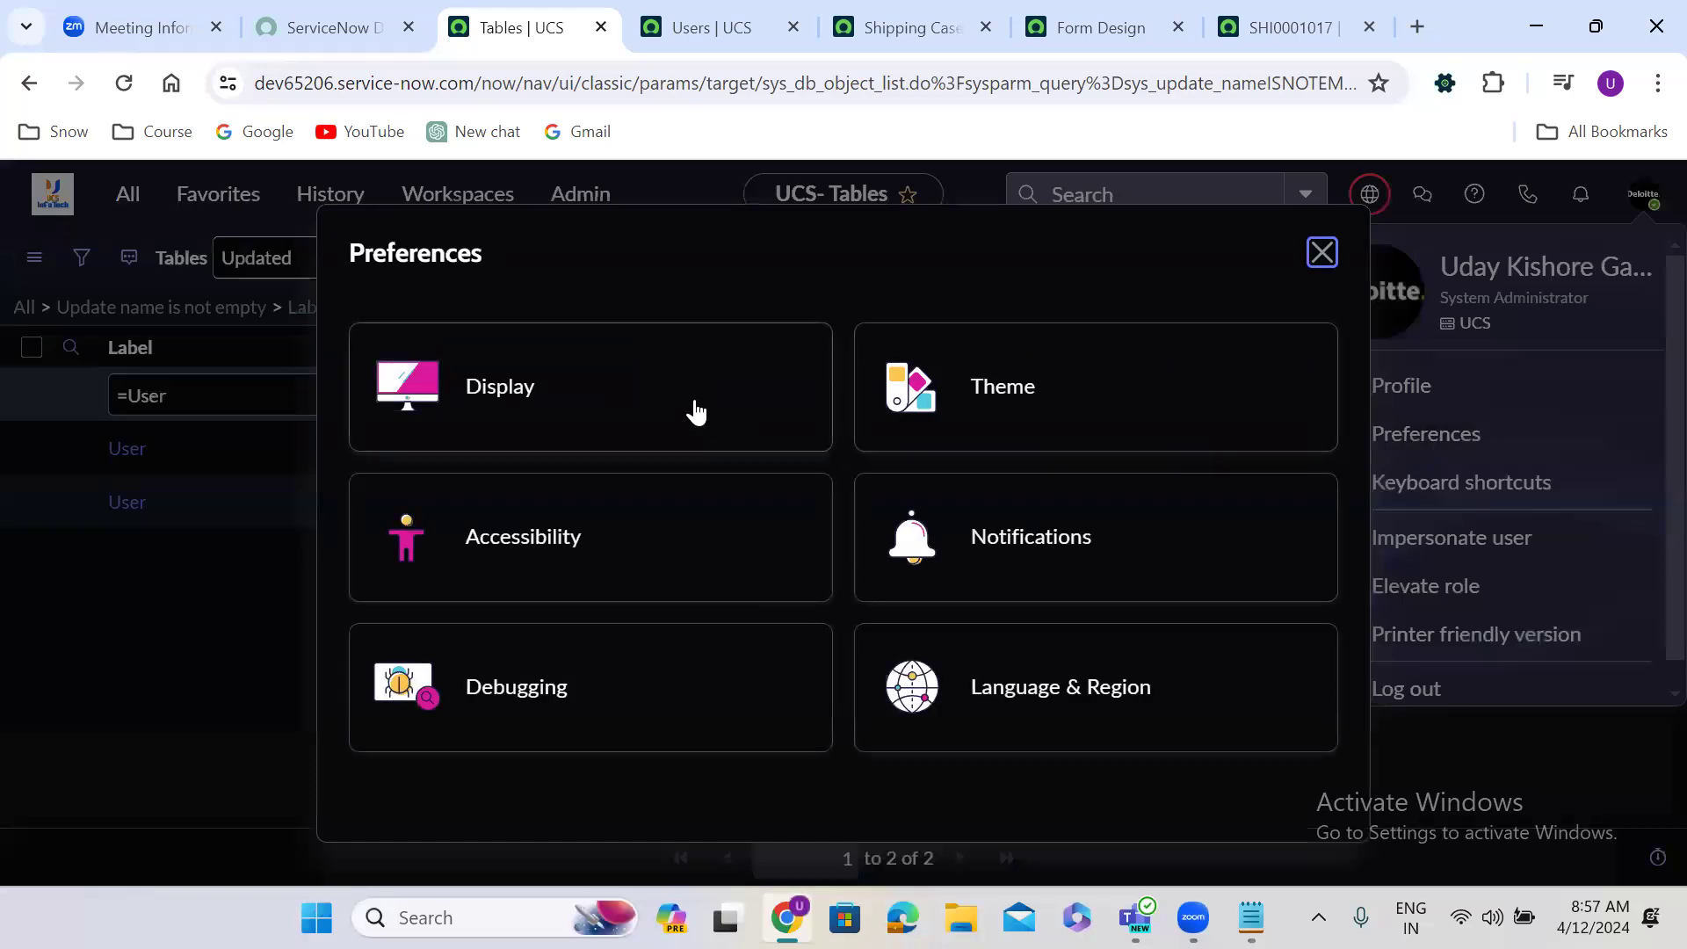
{"action": "left_click", "coordinate": [604, 391]}
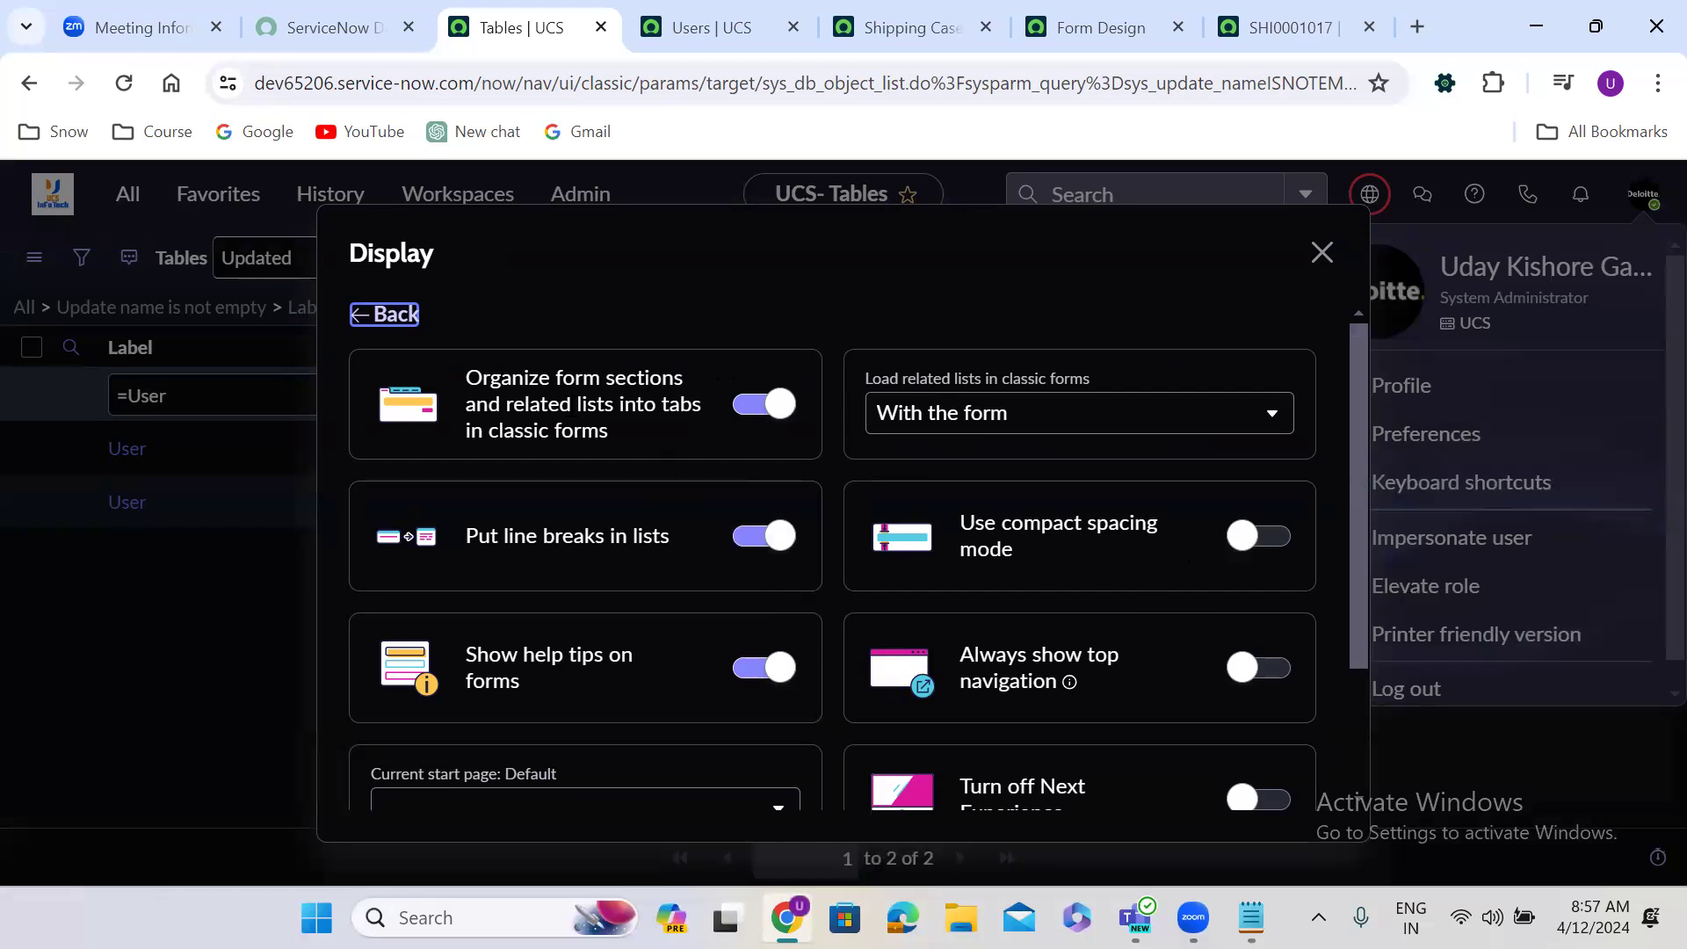
{"action": "left_click", "coordinate": [753, 404]}
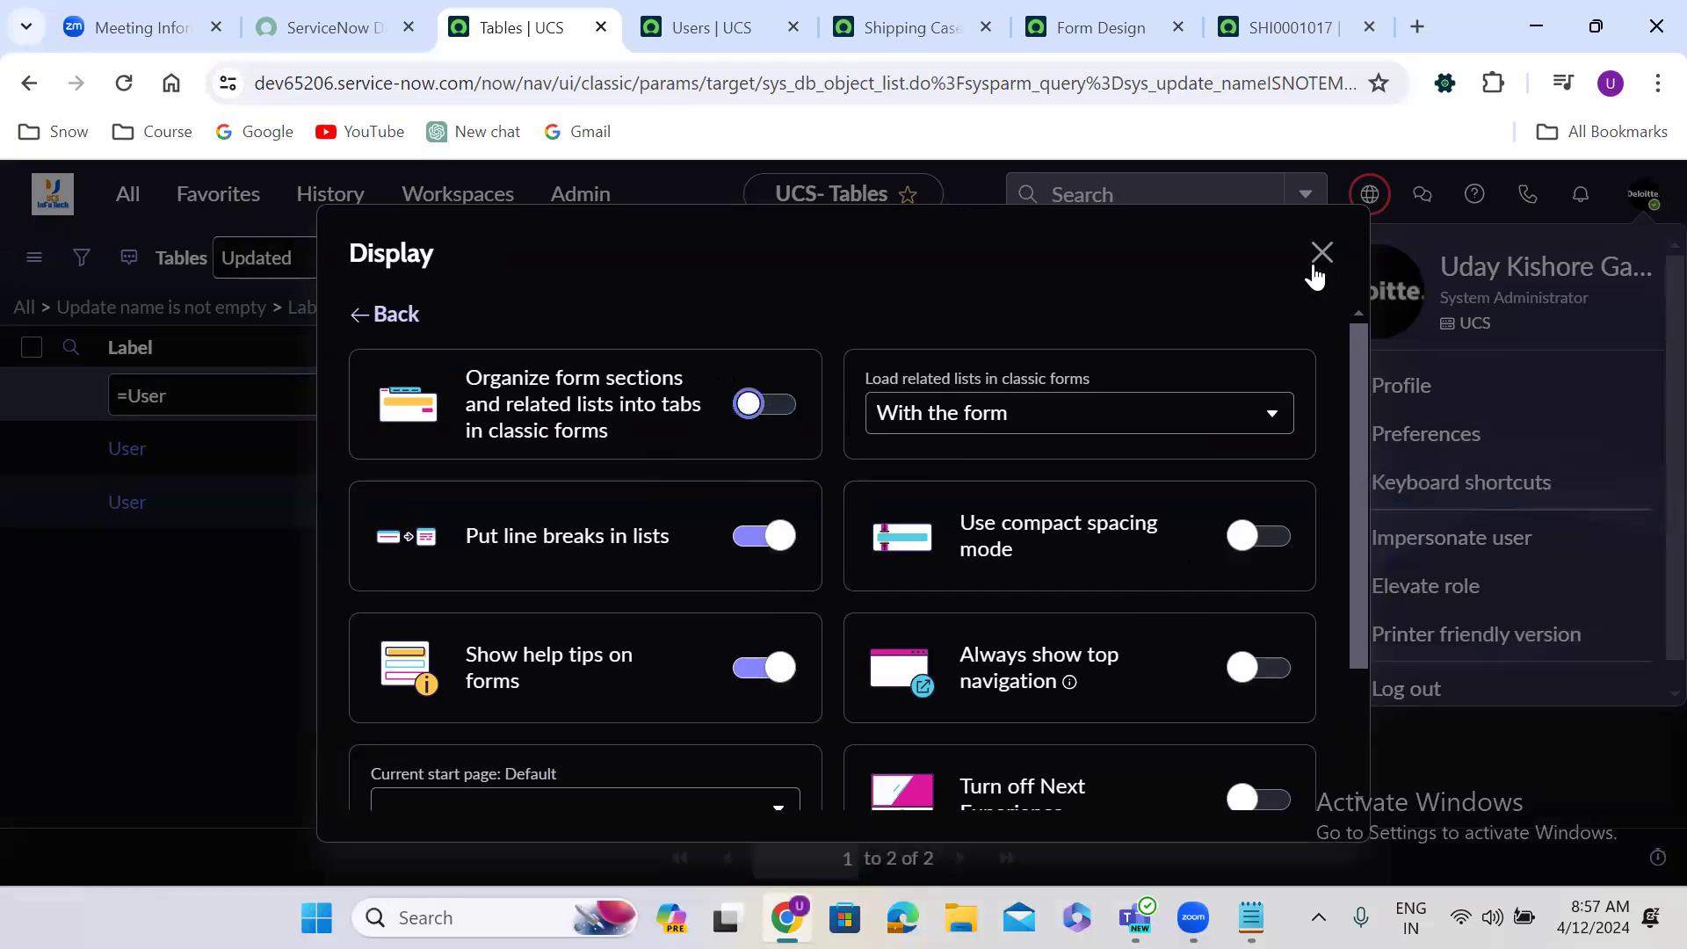
{"action": "left_click", "coordinate": [1321, 254]}
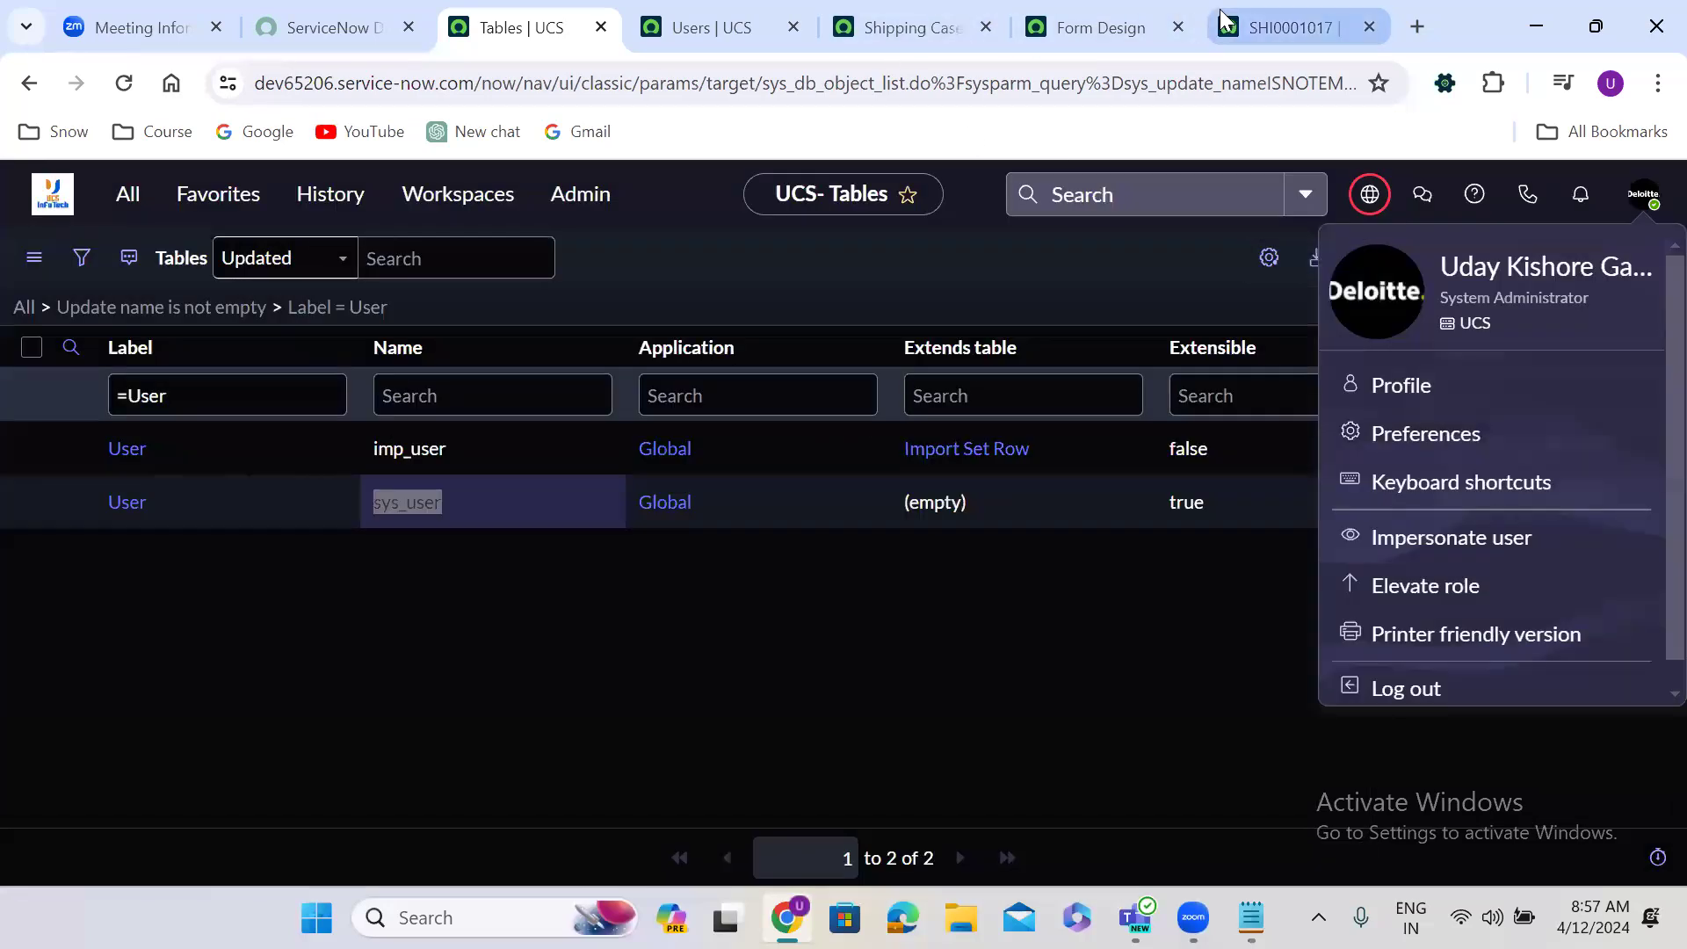
Reload the Shipping Case record and examine how its sections are arranged across the whole form.
{"action": "left_click", "coordinate": [1291, 27]}
{"action": "left_click", "coordinate": [123, 83]}
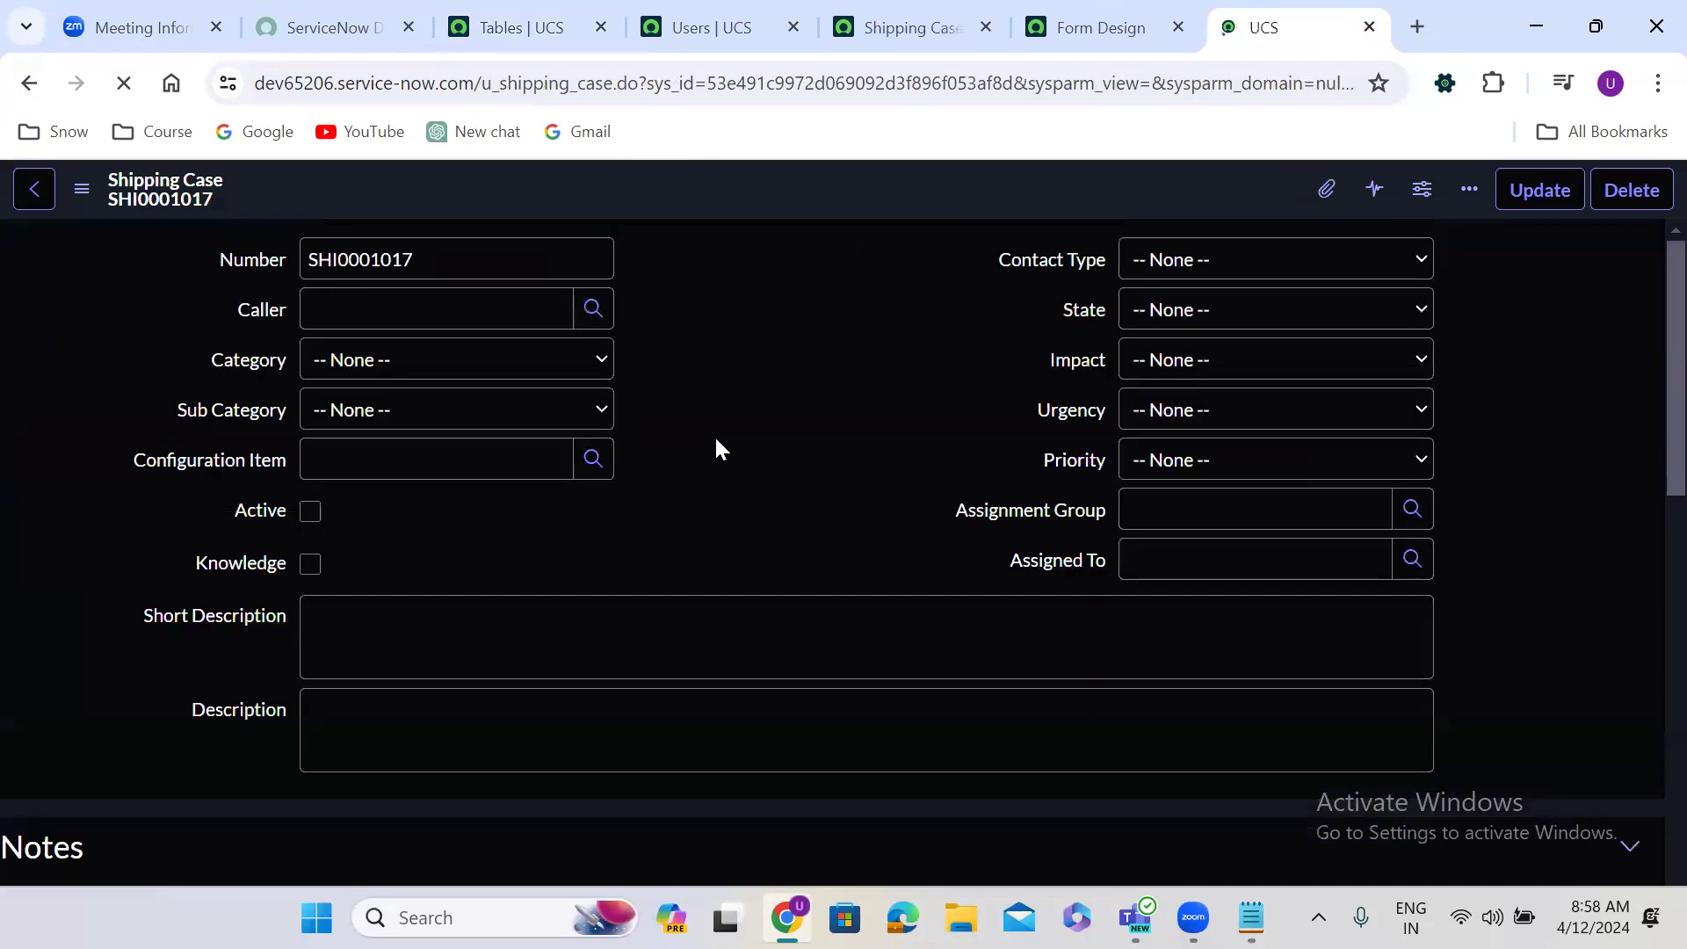
{"action": "scroll", "coordinate": [715, 439], "scroll_direction": "down", "scroll_amount": 10}
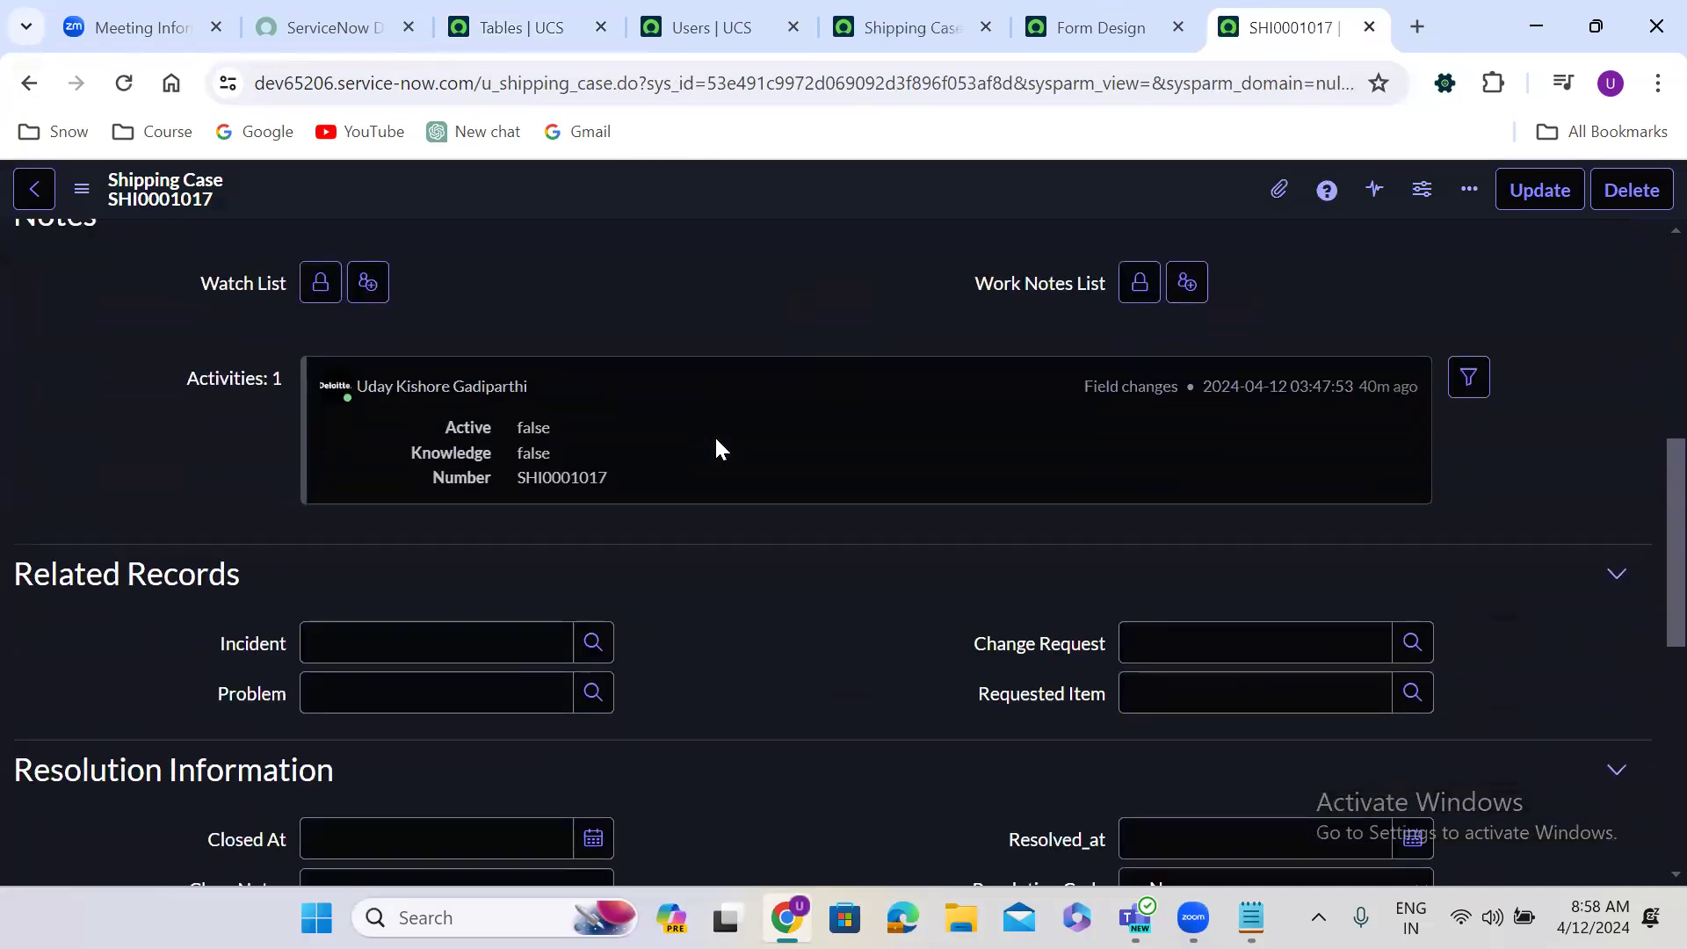
{"action": "scroll", "coordinate": [716, 440], "scroll_direction": "down", "scroll_amount": 5}
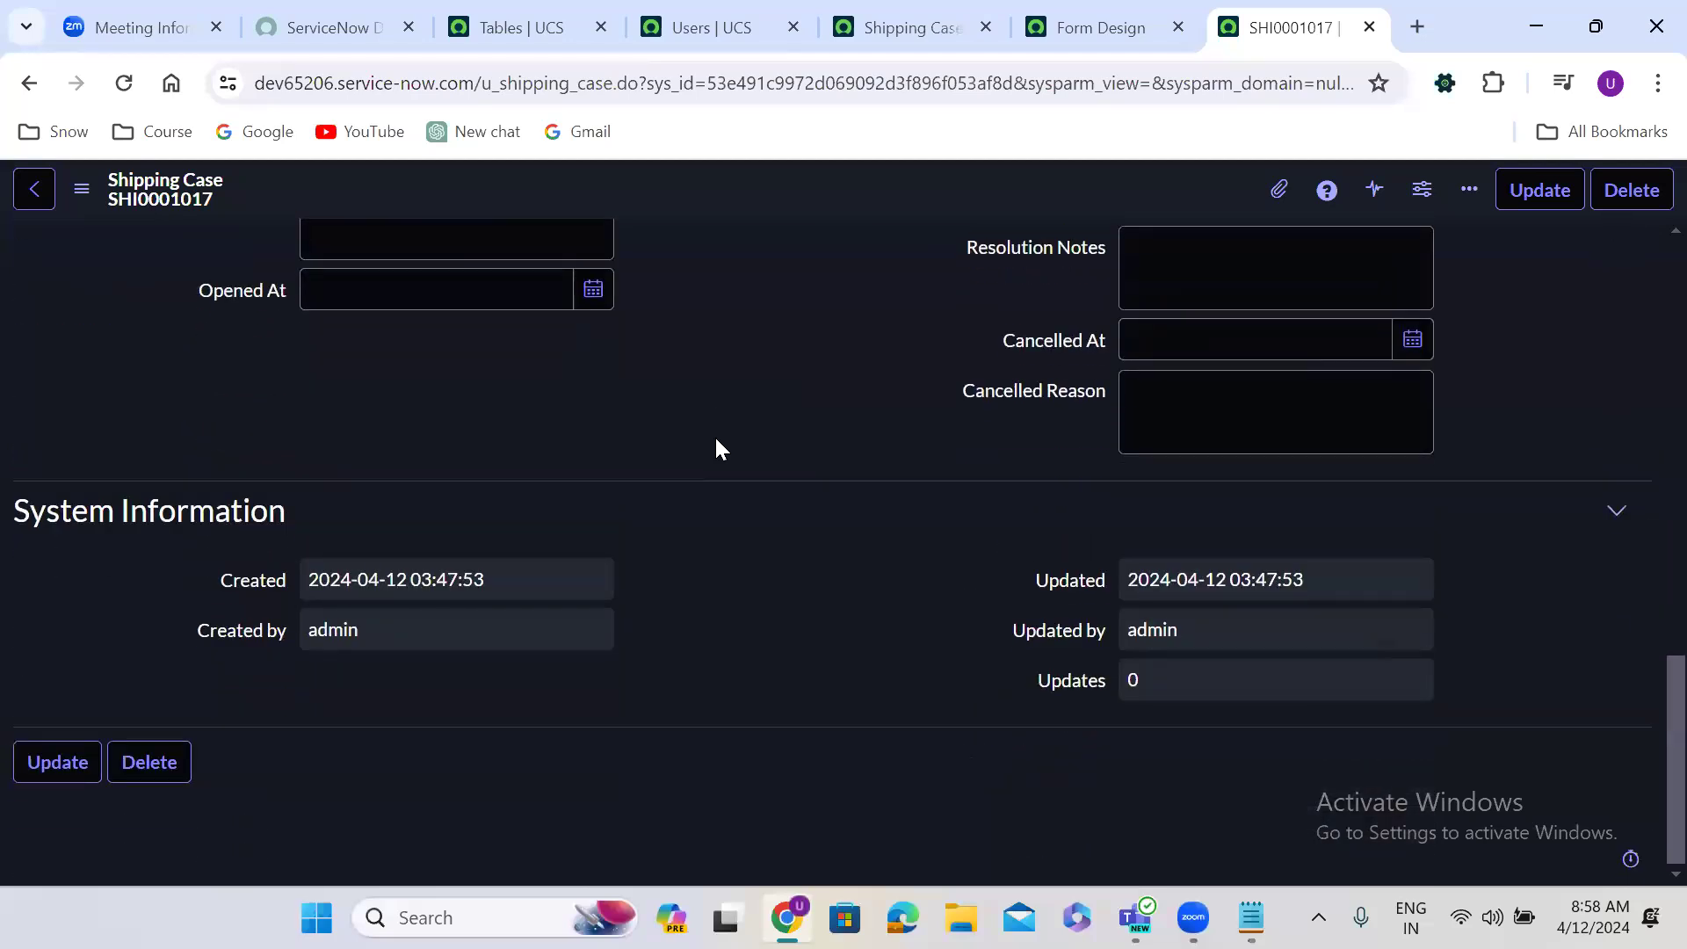
{"action": "scroll", "coordinate": [716, 440], "scroll_direction": "up", "scroll_amount": 15}
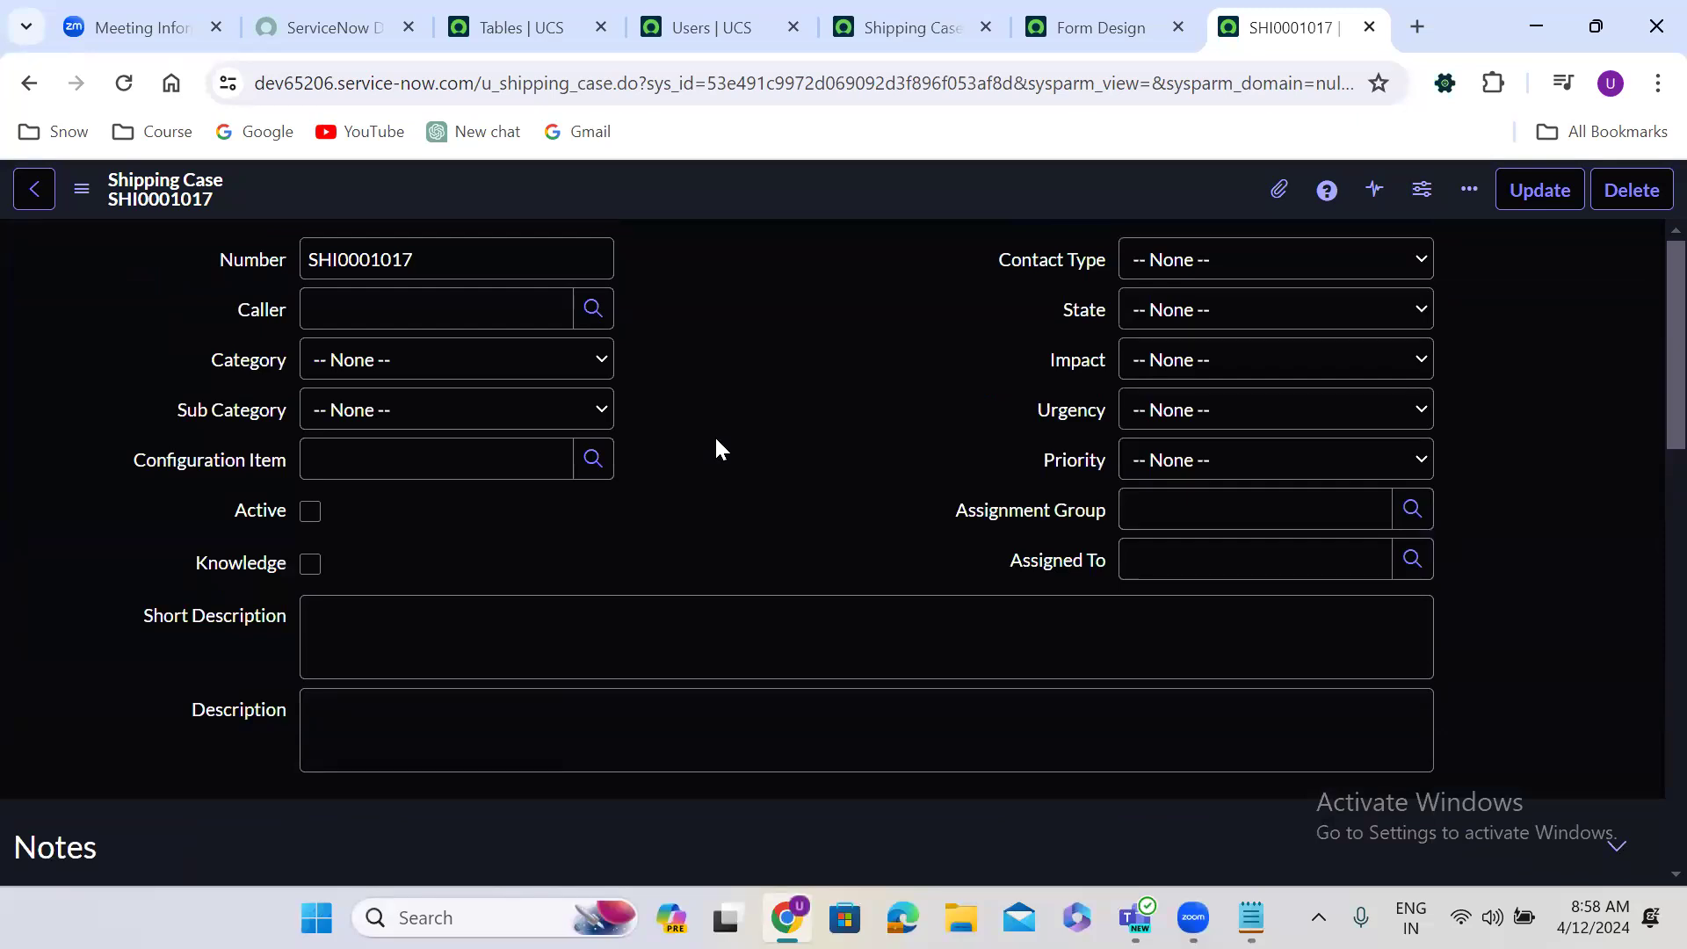
Turn tabbed form sections and related lists back on in the Display preferences, and reload the Shipping Case record.
{"action": "left_click", "coordinate": [508, 28]}
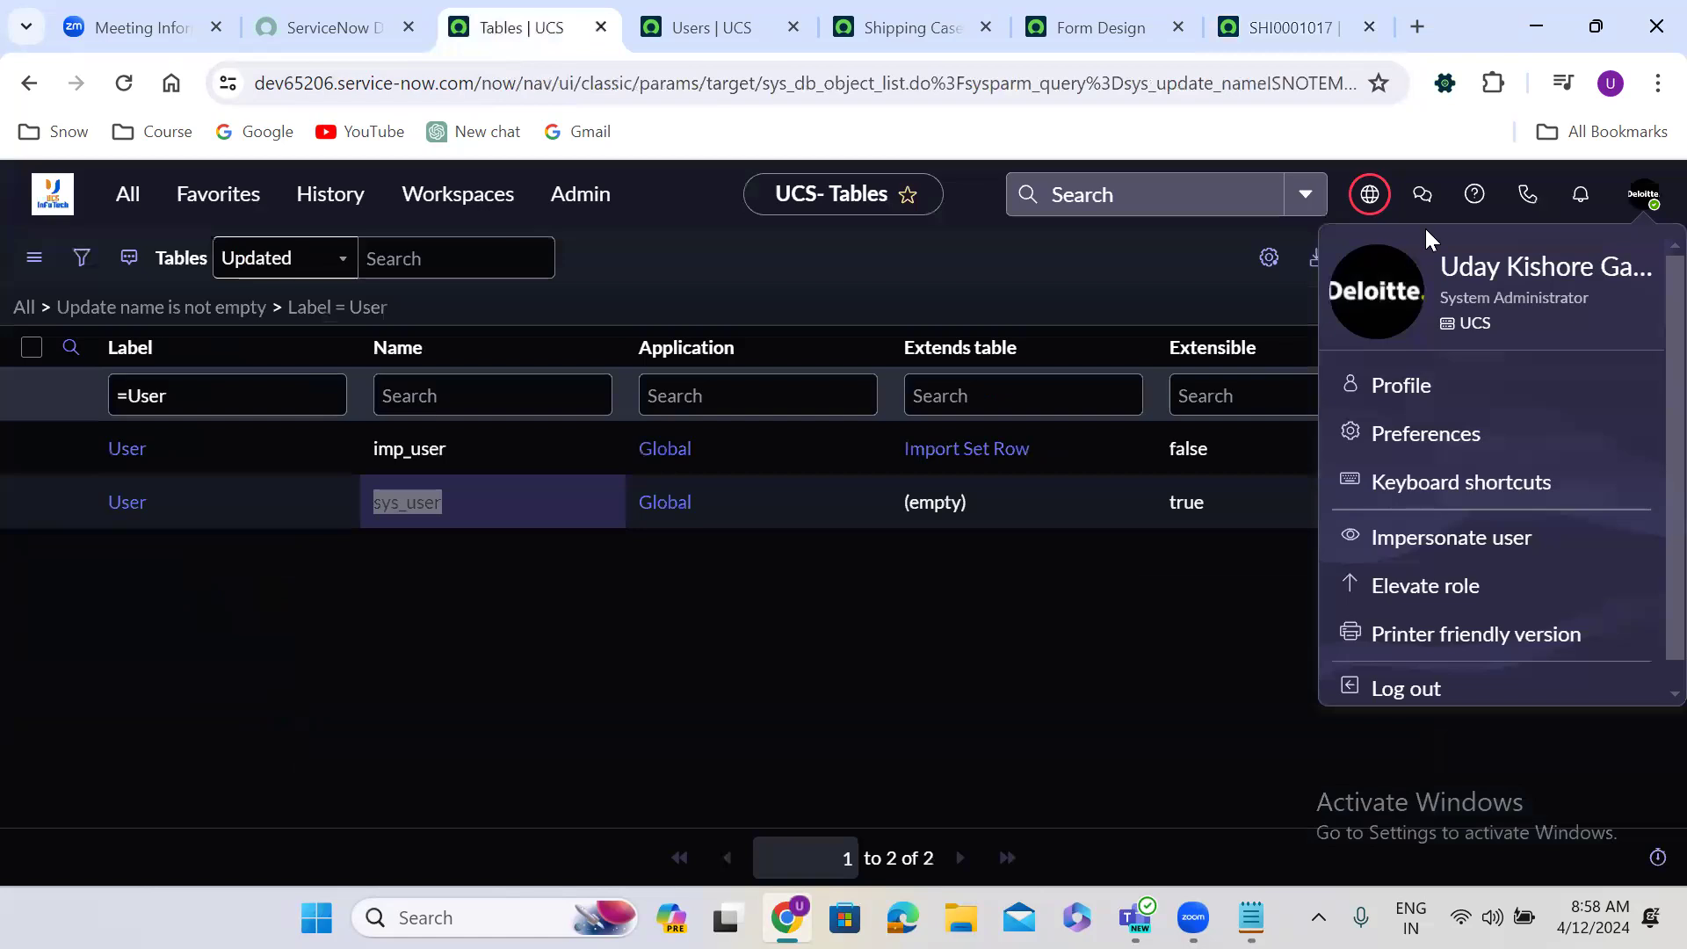
{"action": "left_click", "coordinate": [1438, 433]}
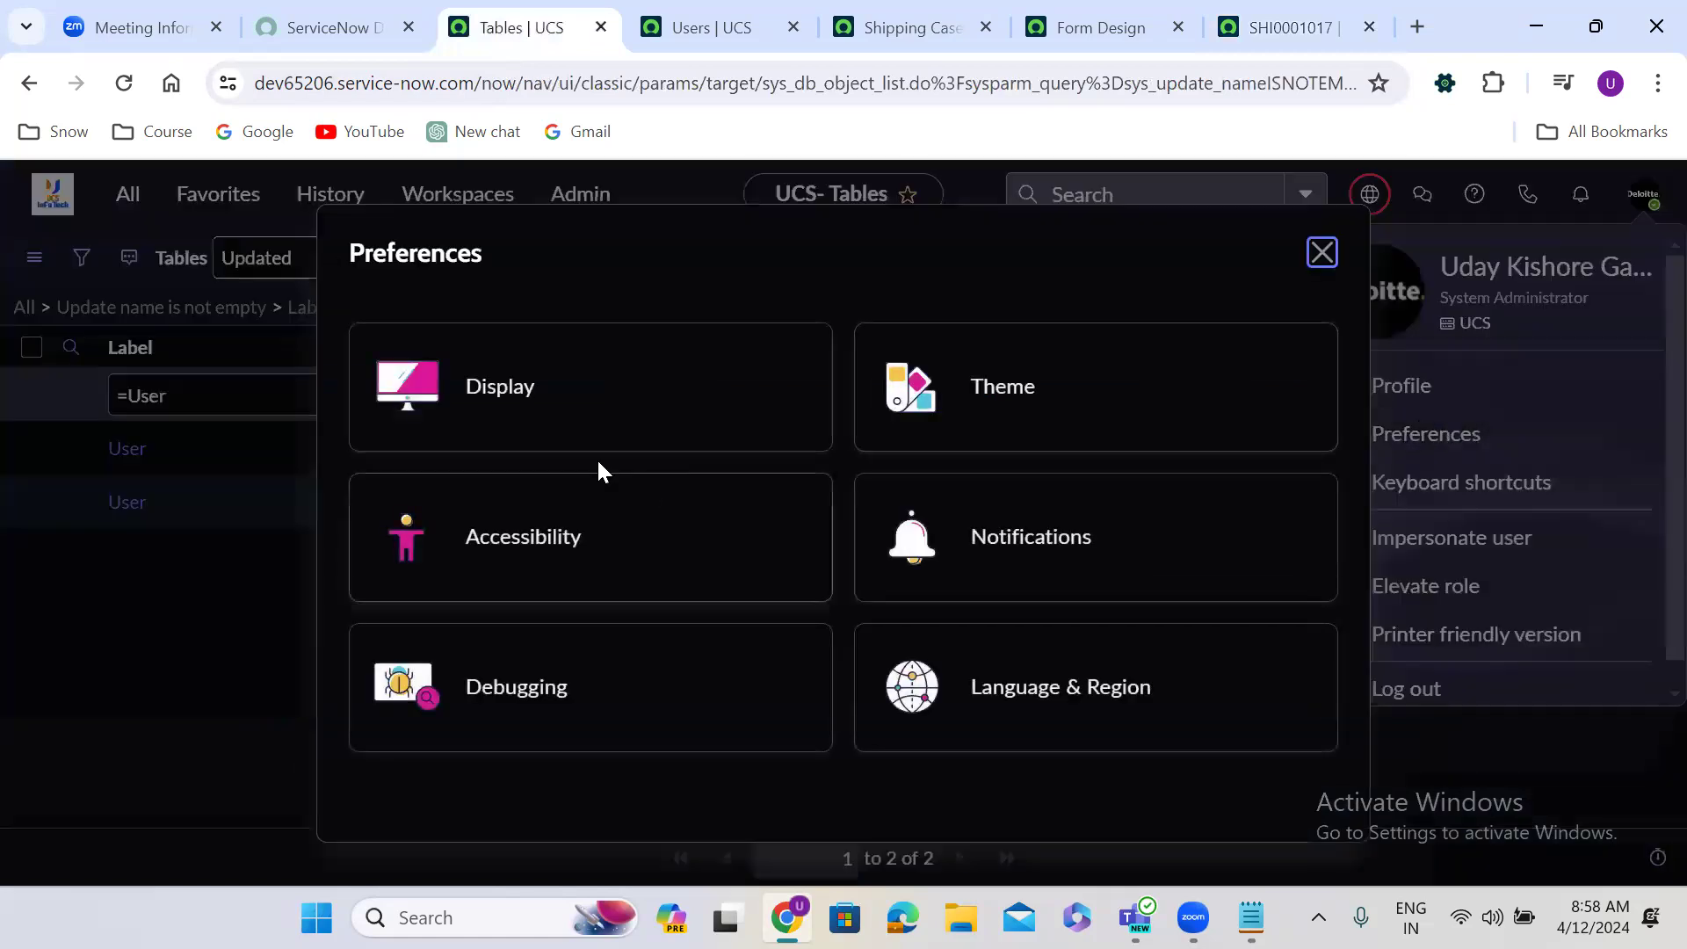
{"action": "left_click", "coordinate": [527, 403]}
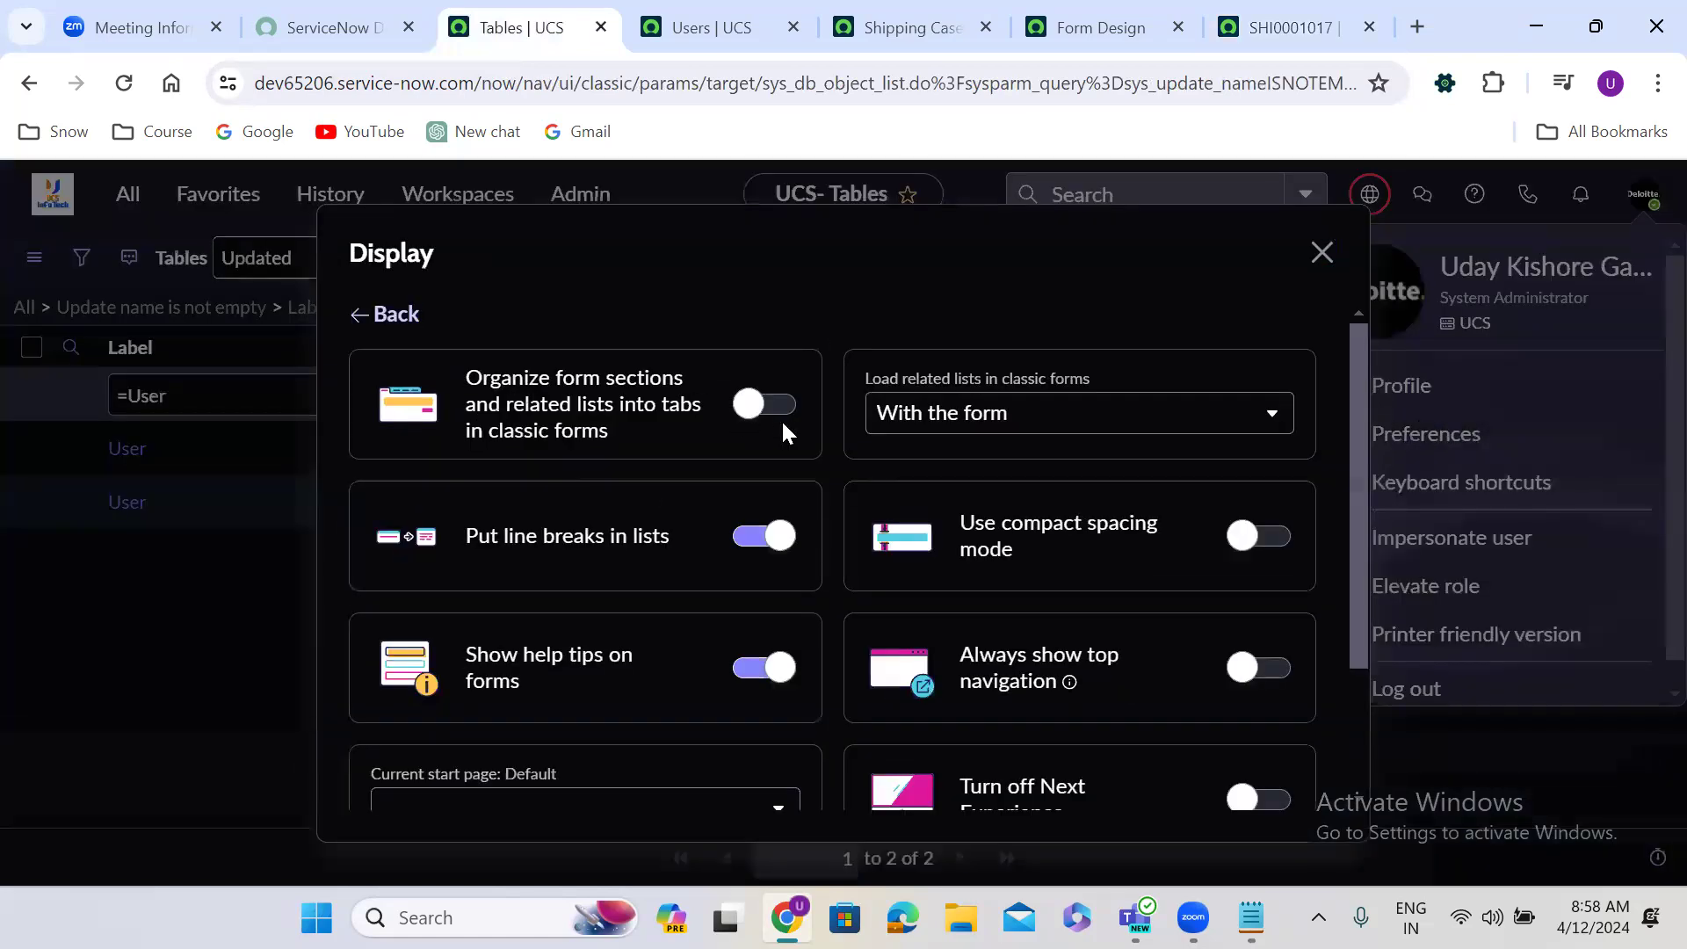
{"action": "left_click", "coordinate": [1321, 254]}
{"action": "left_click", "coordinate": [1294, 26]}
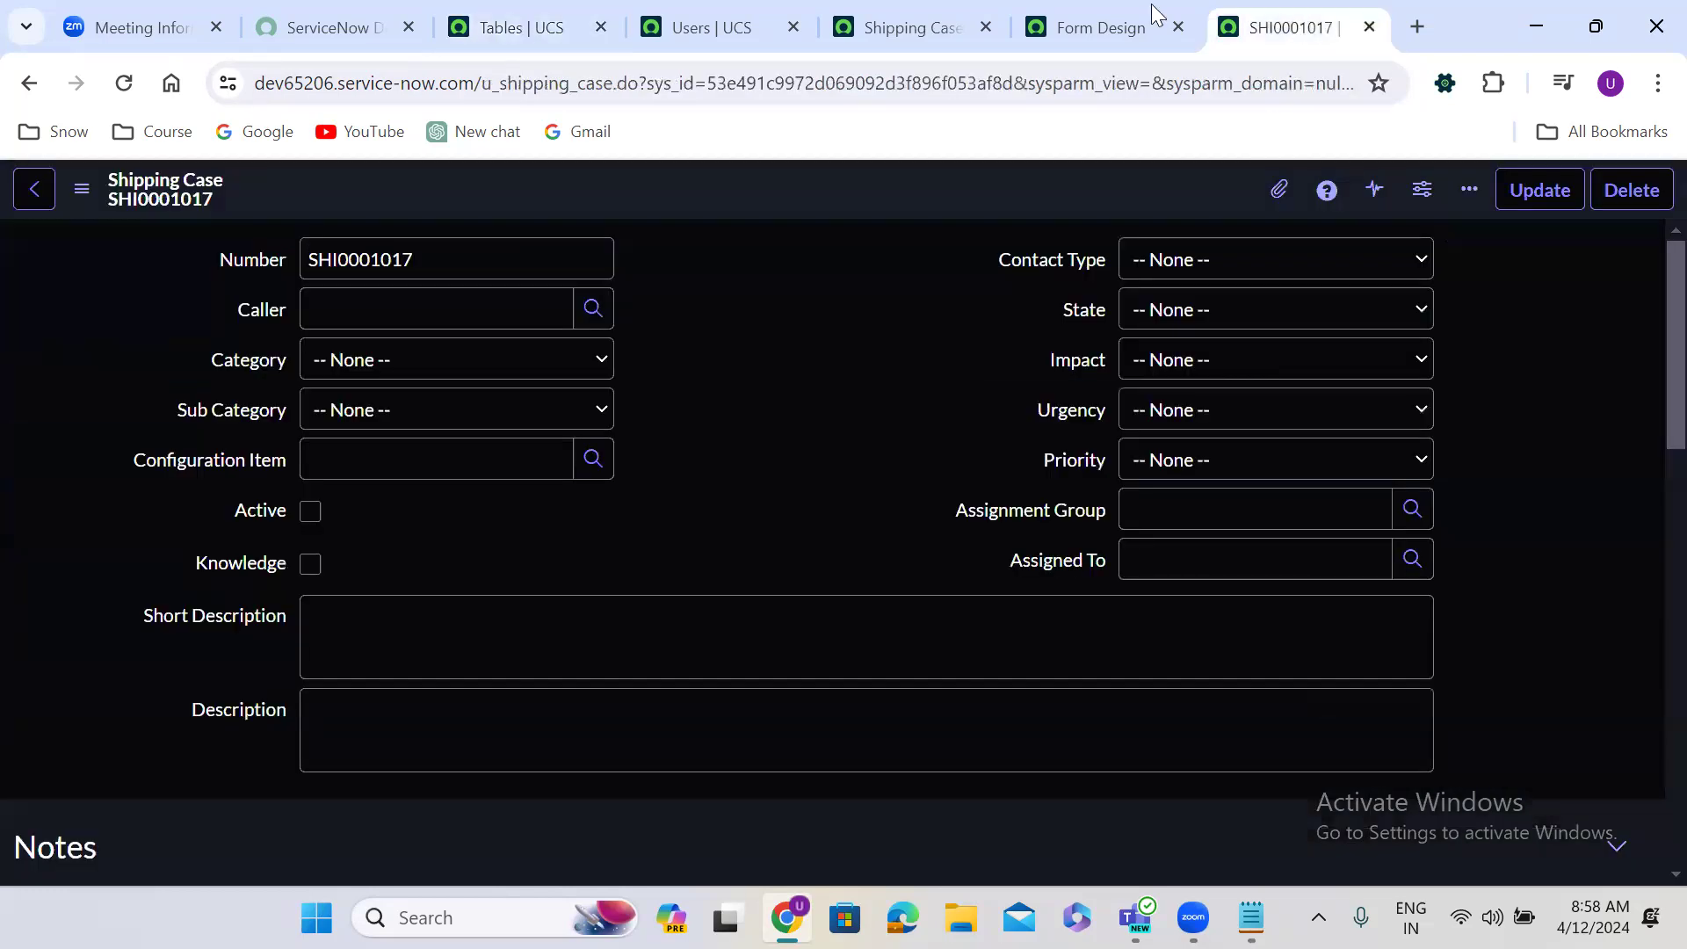
{"action": "left_click", "coordinate": [108, 84]}
{"action": "left_click", "coordinate": [727, 379]}
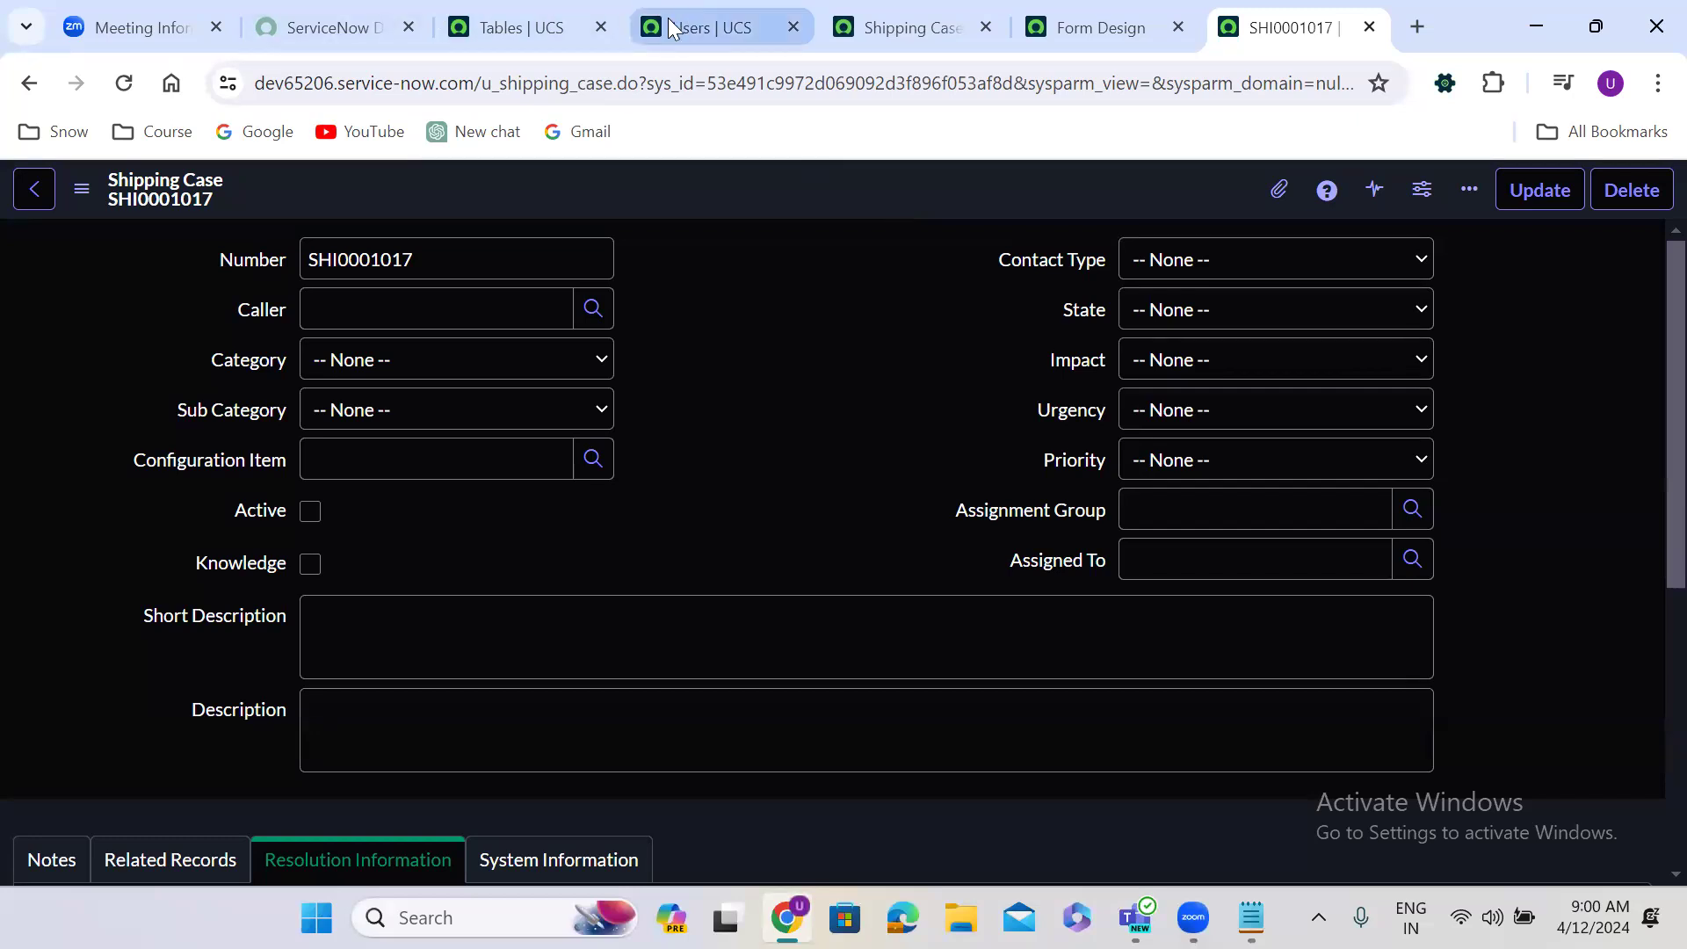
Find the User Administration module with the filter "user ad", open its Groups list and start a new Group record.
{"action": "left_click", "coordinate": [499, 27]}
{"action": "left_click", "coordinate": [135, 211]}
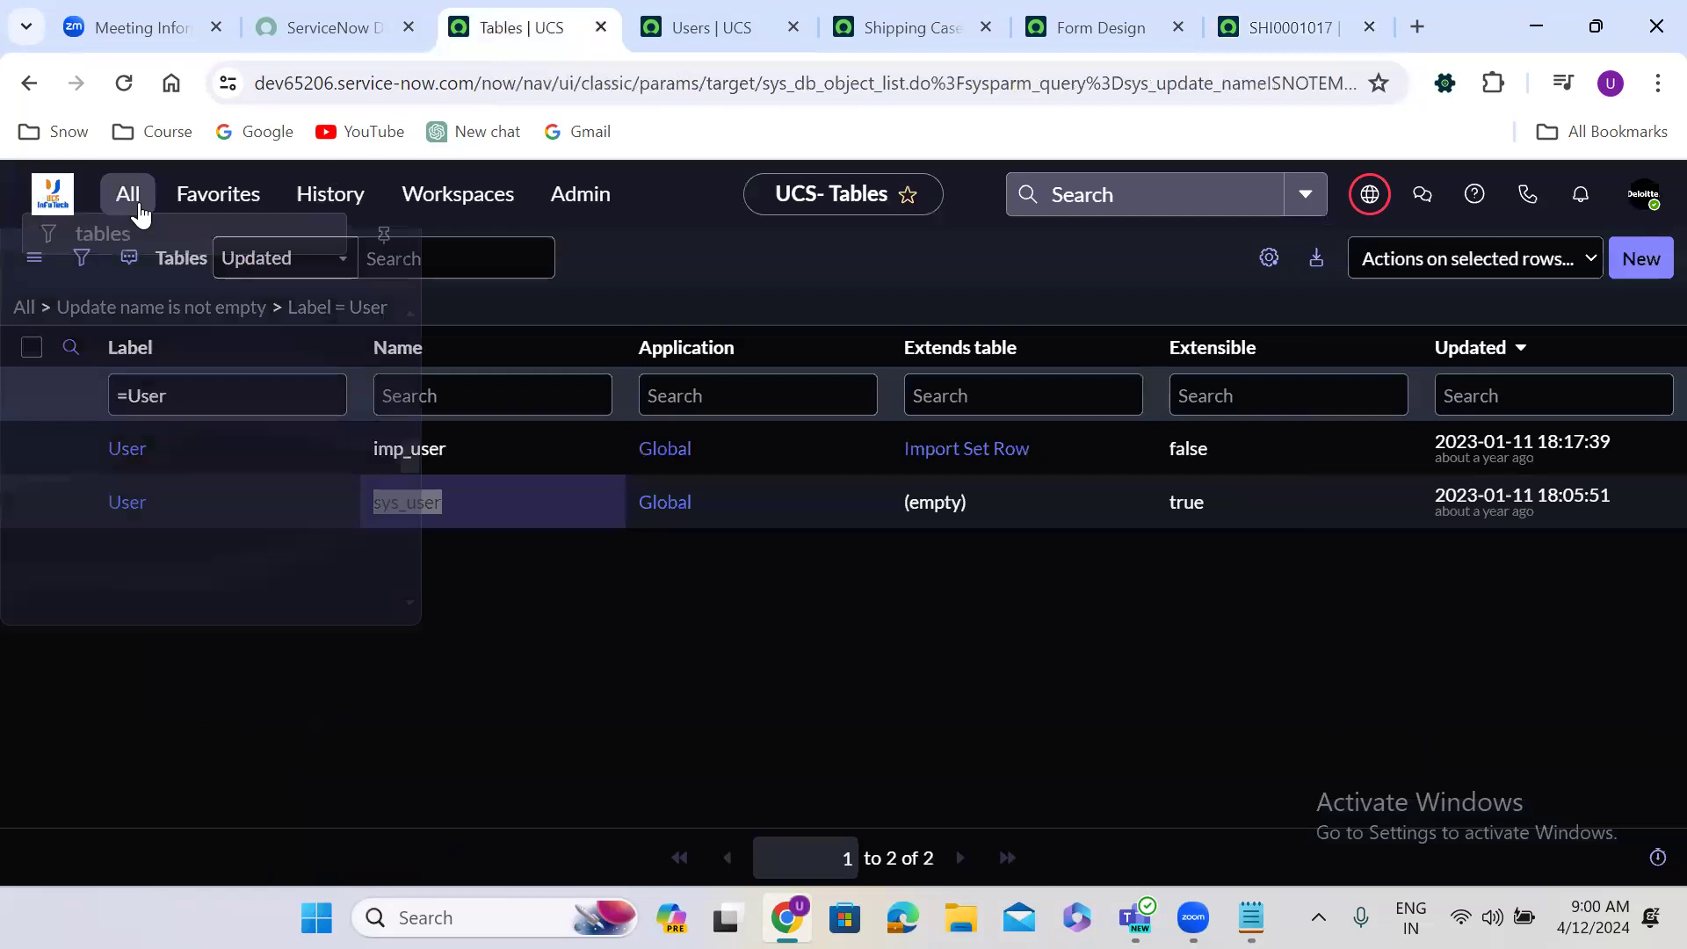
{"action": "type", "text": "gro"}
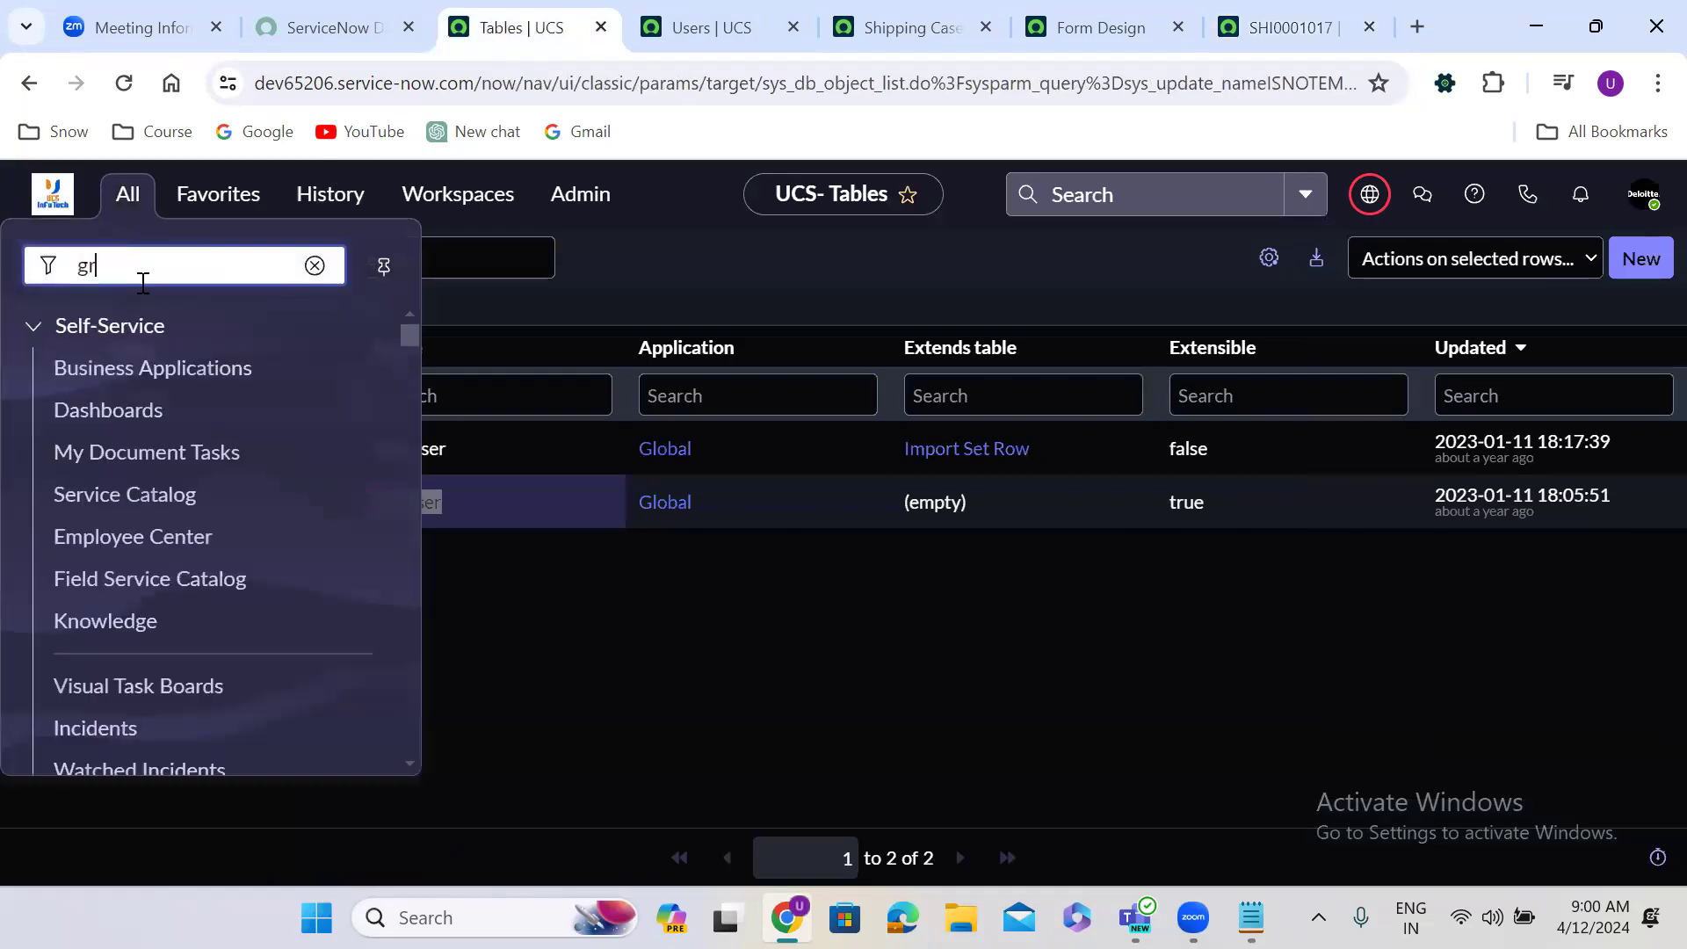
{"action": "key", "text": "BackSpace"}
{"action": "key", "text": "BackSpace"}
{"action": "key", "text": "BackSpace"}
{"action": "type", "text": "user ad"}
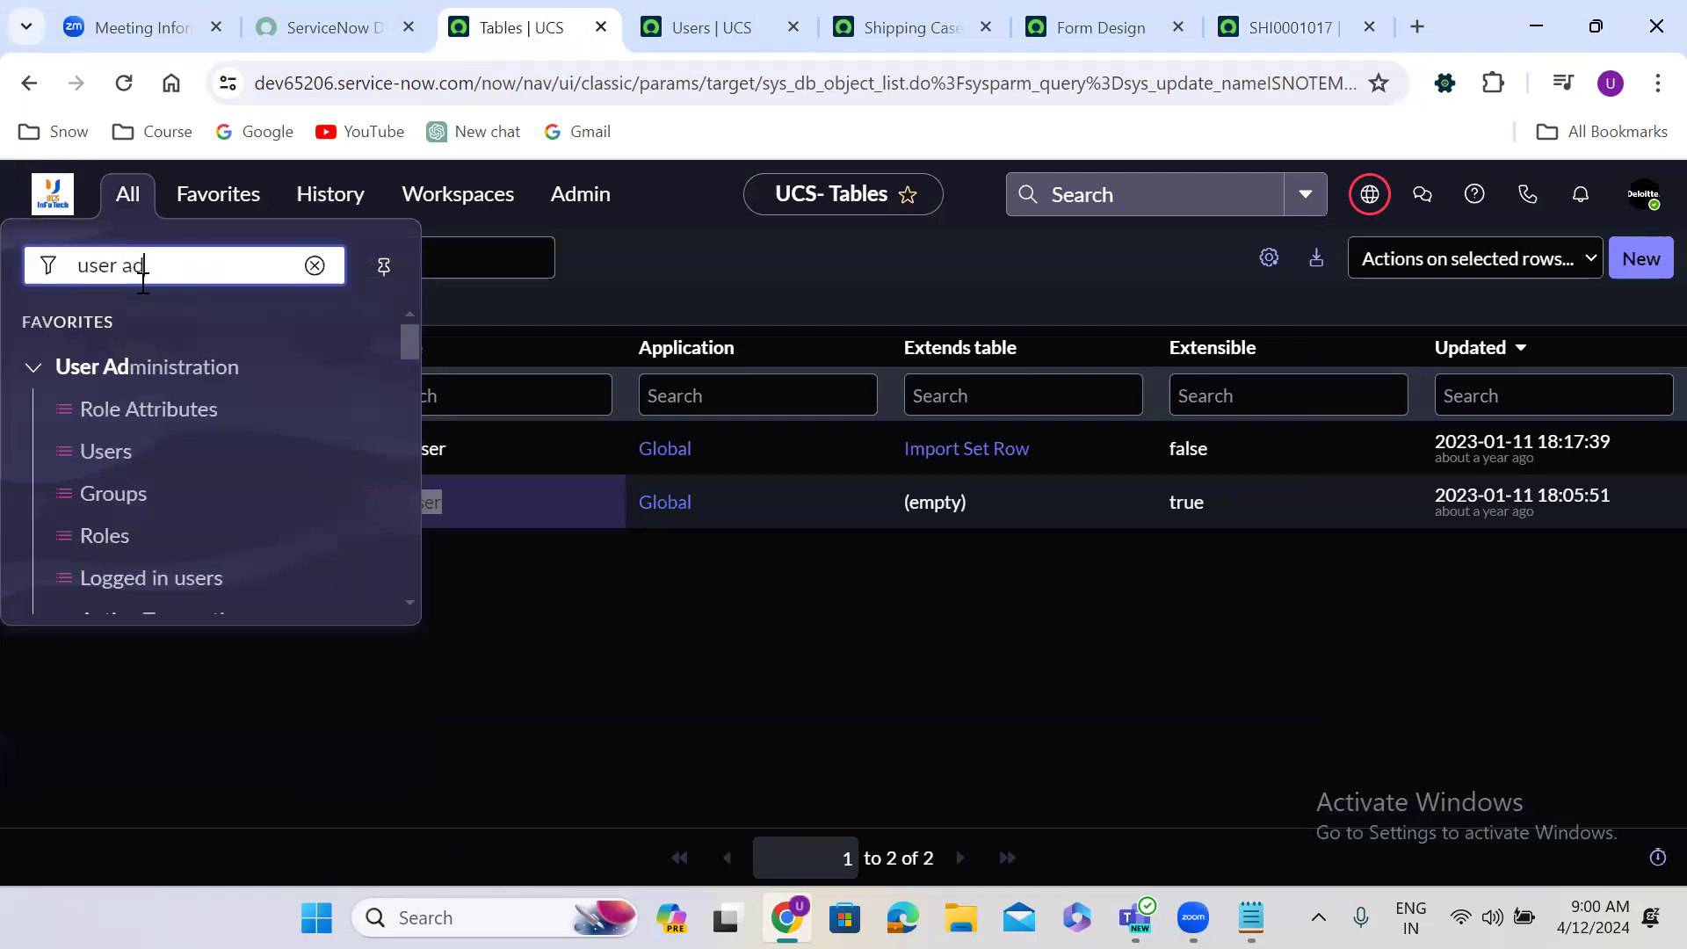
{"action": "left_click", "coordinate": [126, 507]}
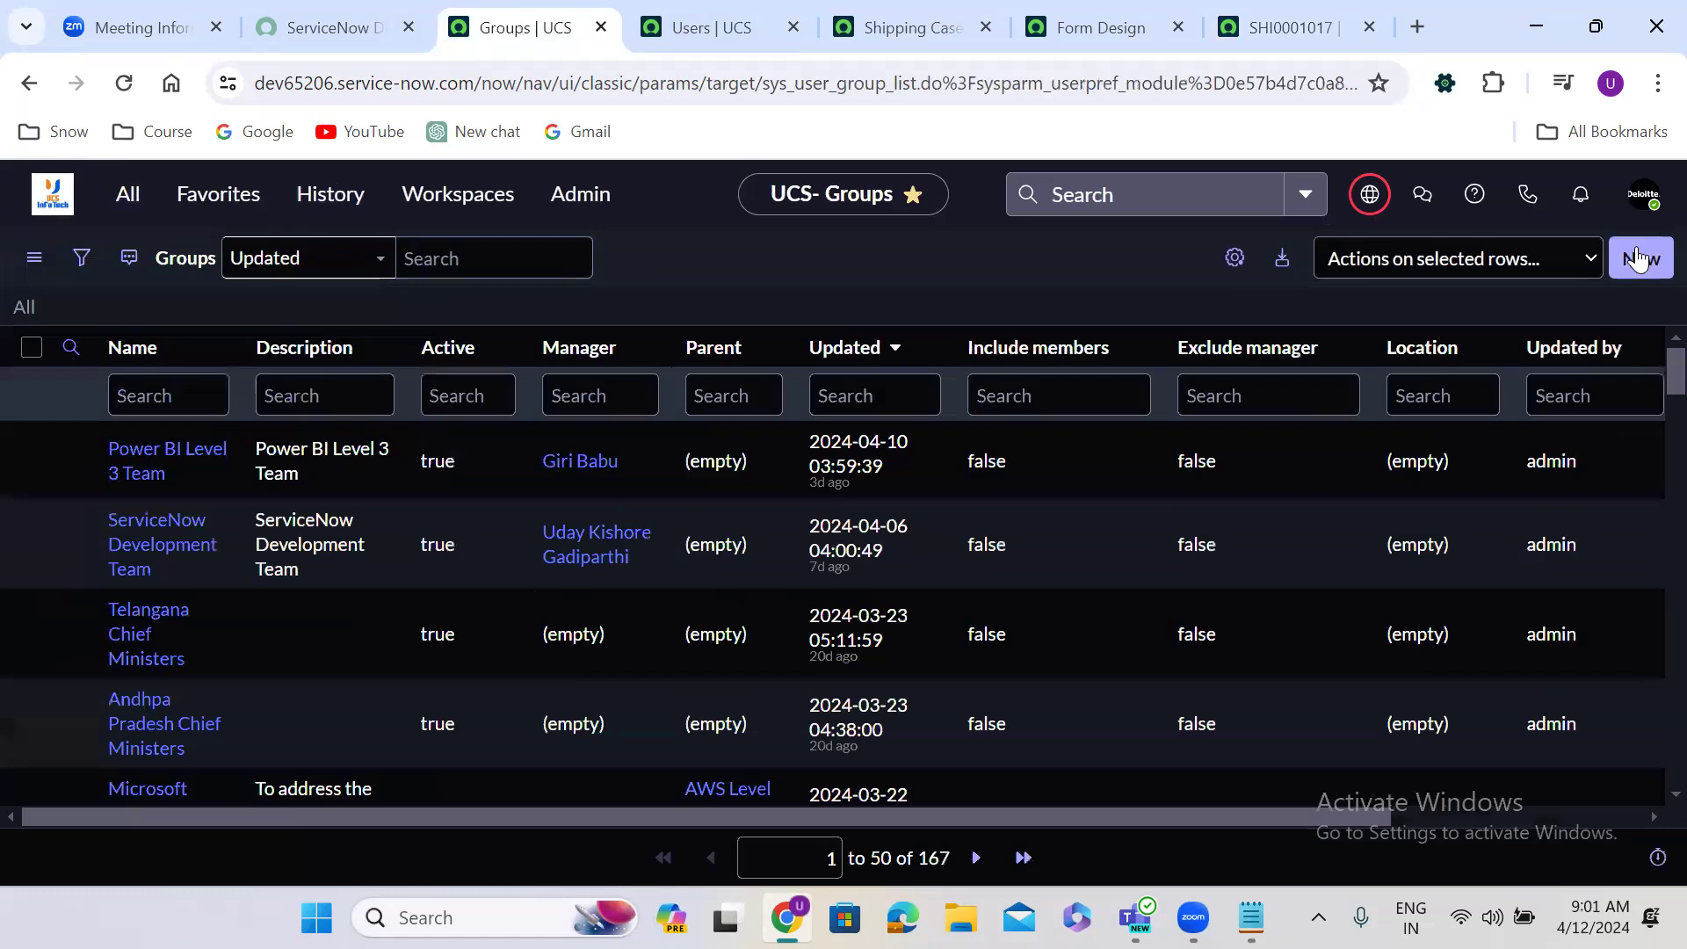
{"action": "left_click", "coordinate": [1637, 258]}
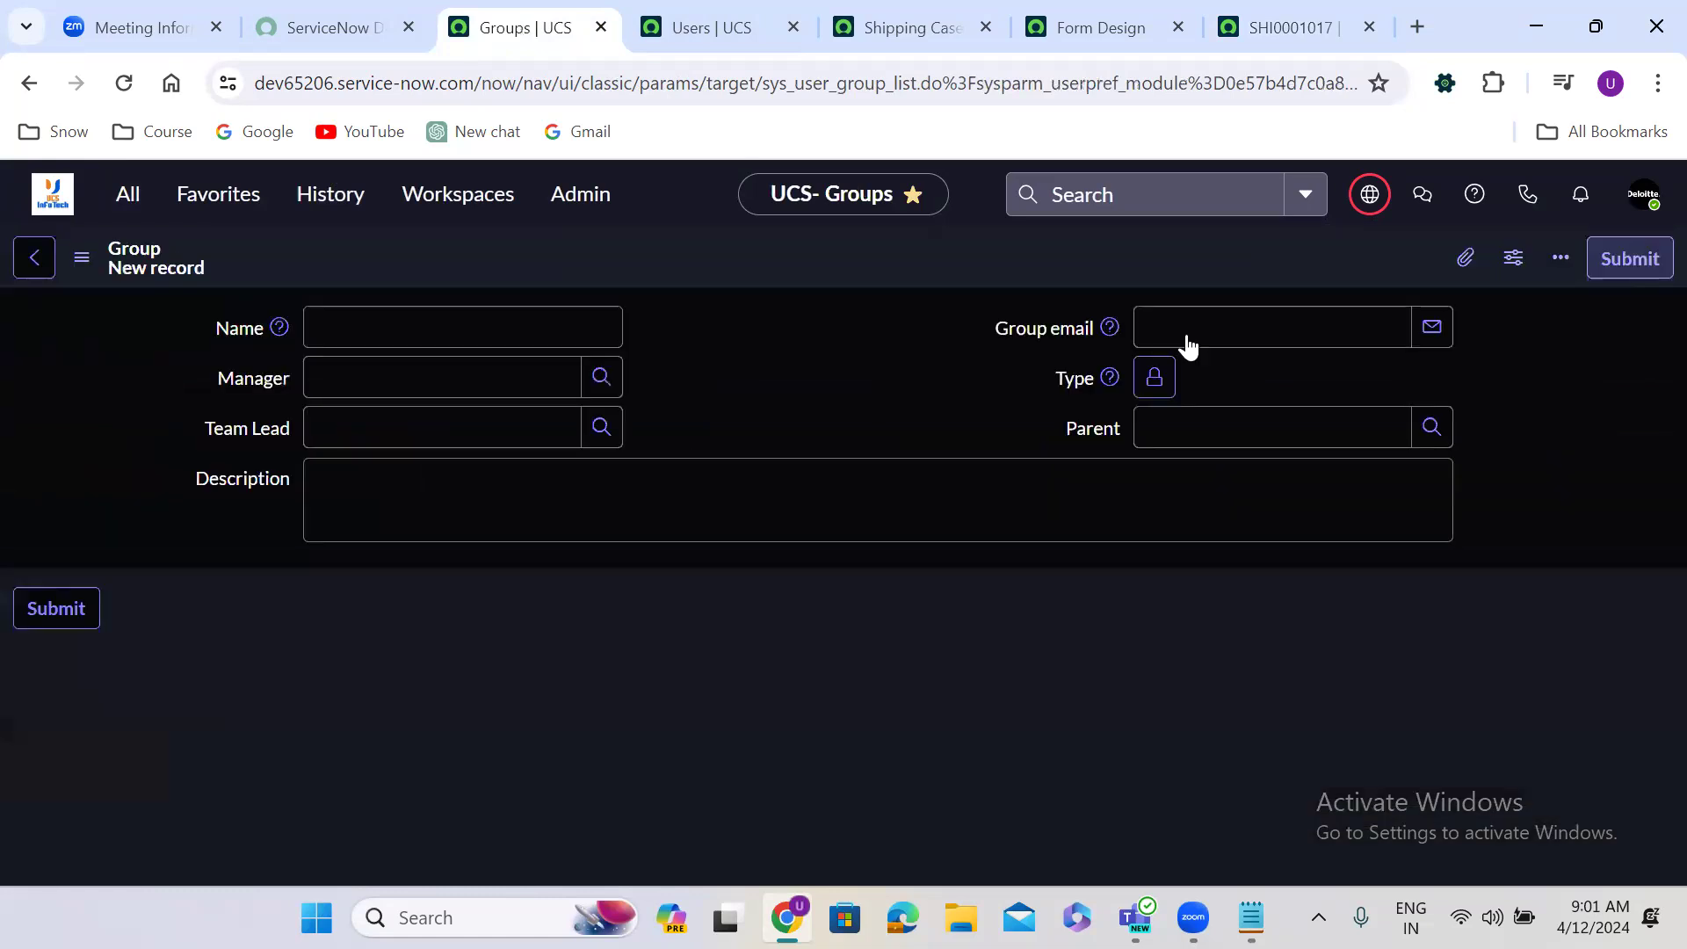
Review the fields on the new Group form and check the dictionary information of the Group email field.
{"action": "left_click", "coordinate": [418, 321]}
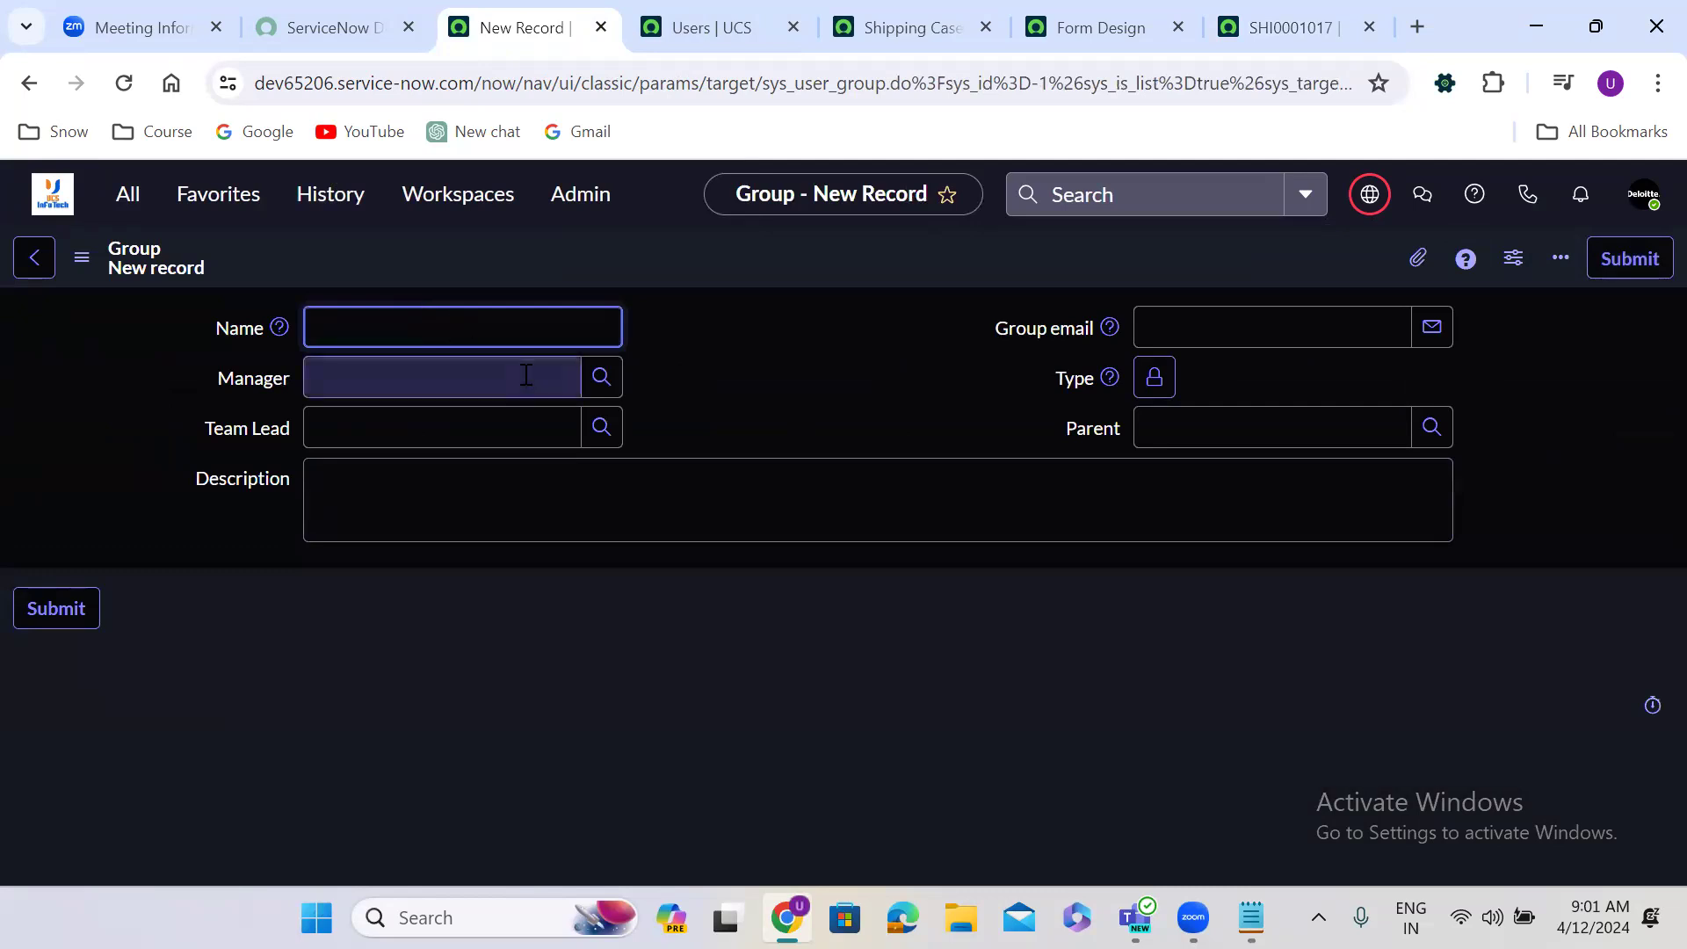
{"action": "left_click", "coordinate": [490, 500]}
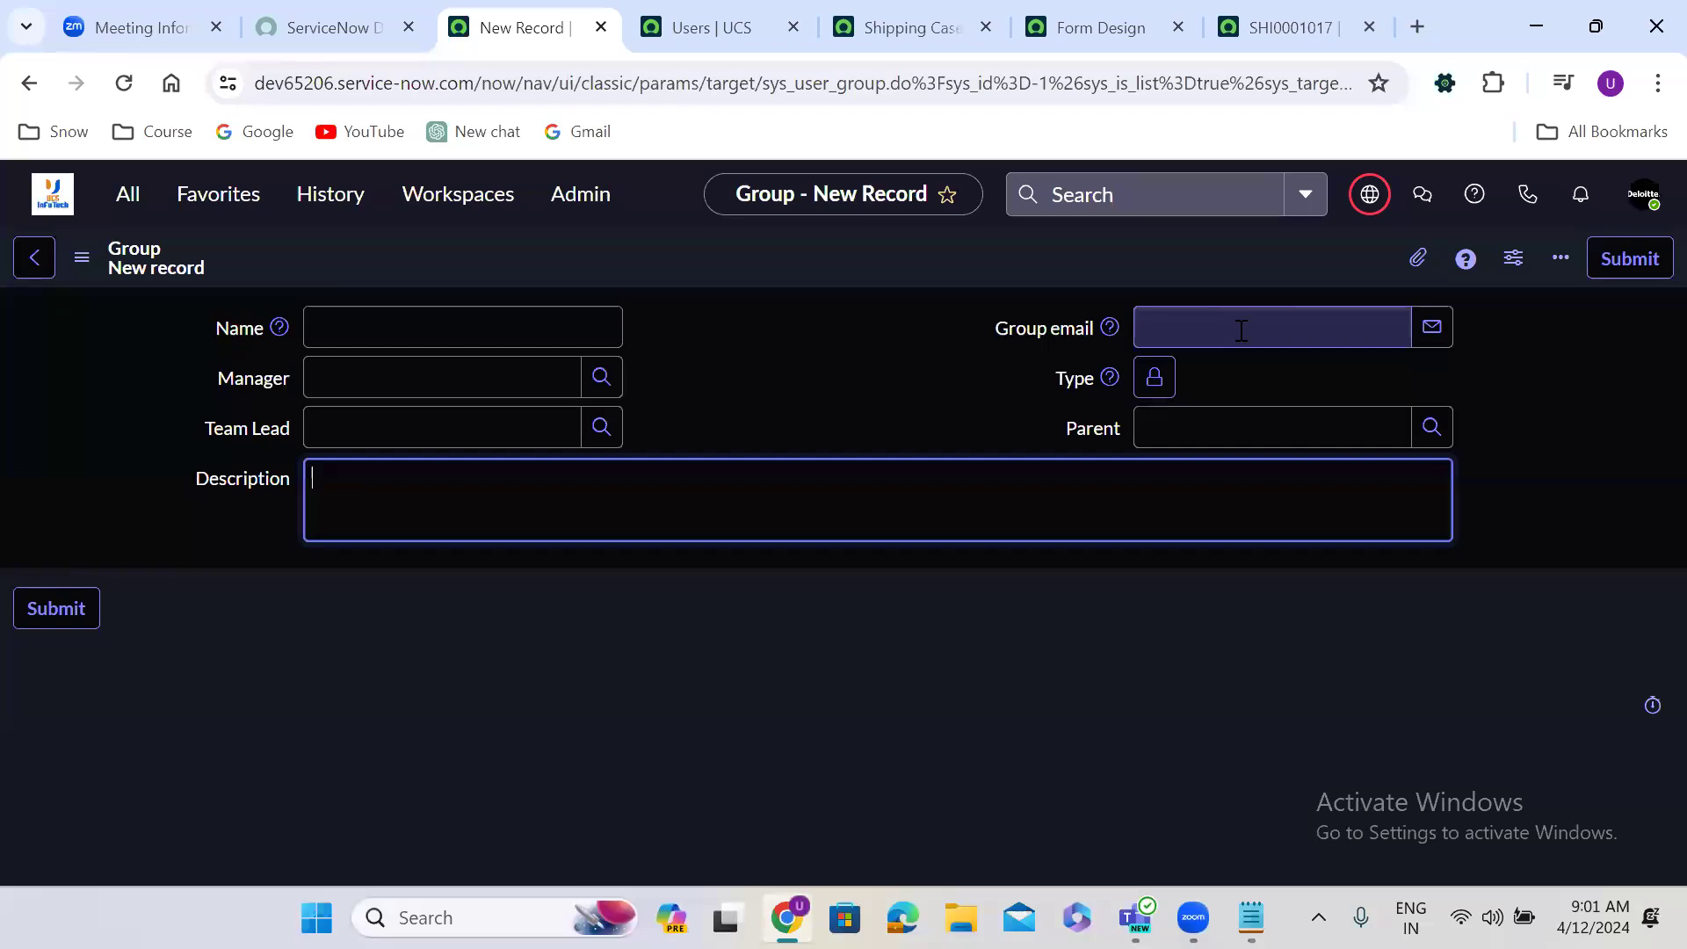
{"action": "left_click", "coordinate": [1055, 329]}
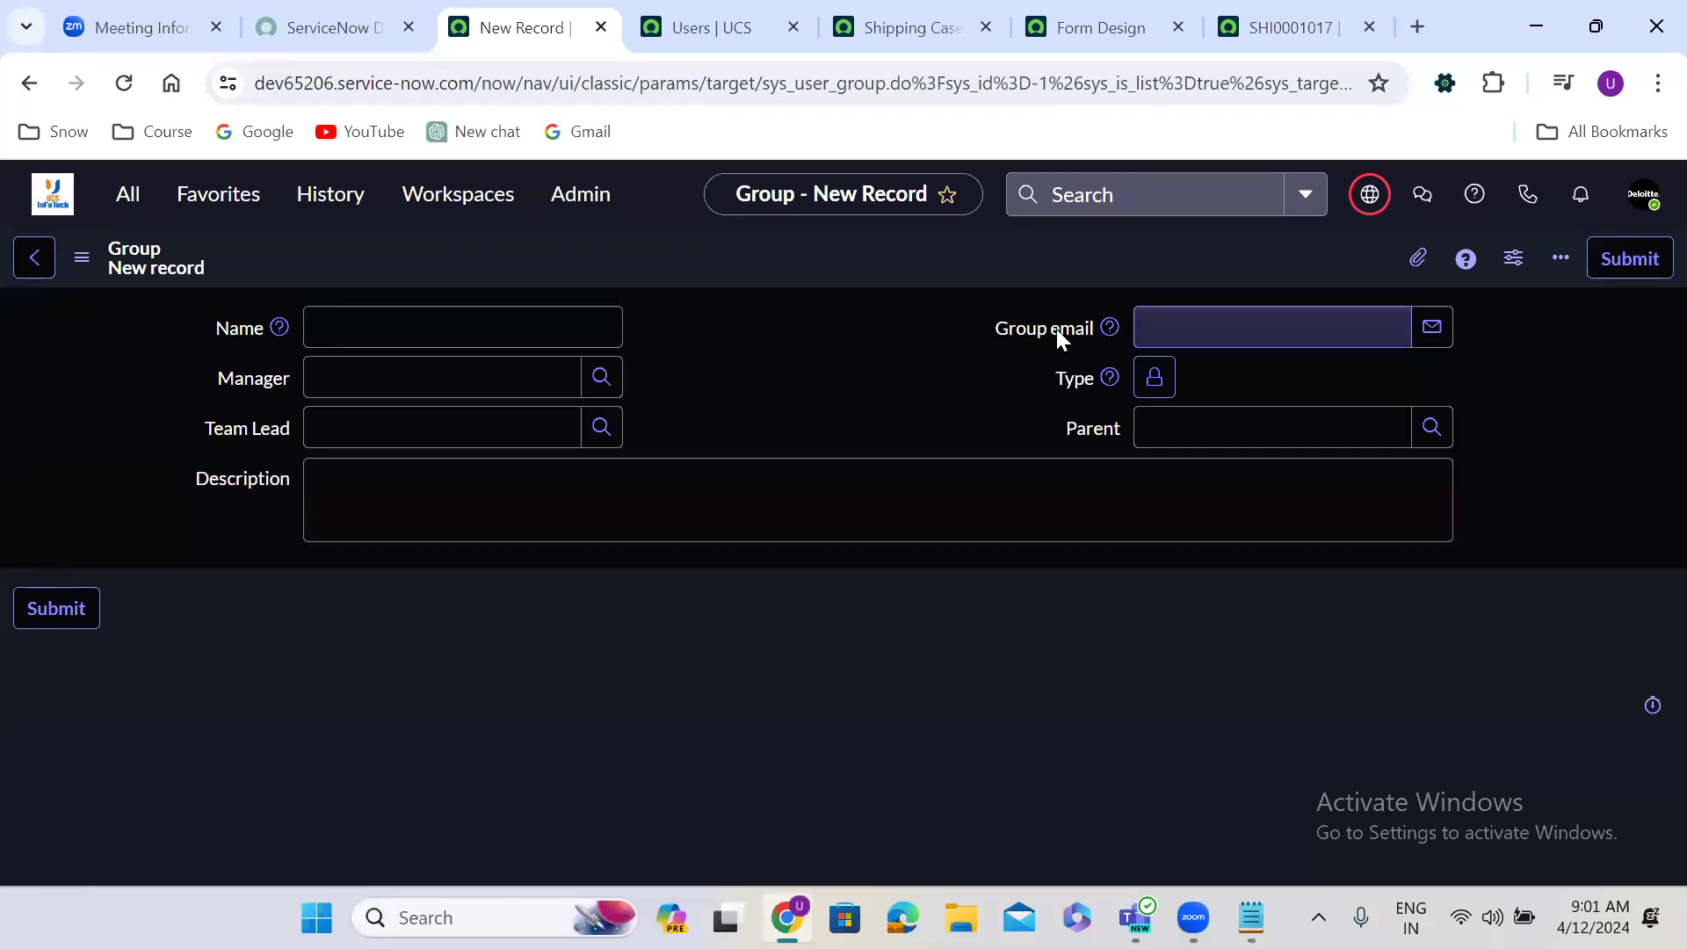
{"action": "right_click", "coordinate": [1056, 329]}
{"action": "left_click", "coordinate": [1127, 438]}
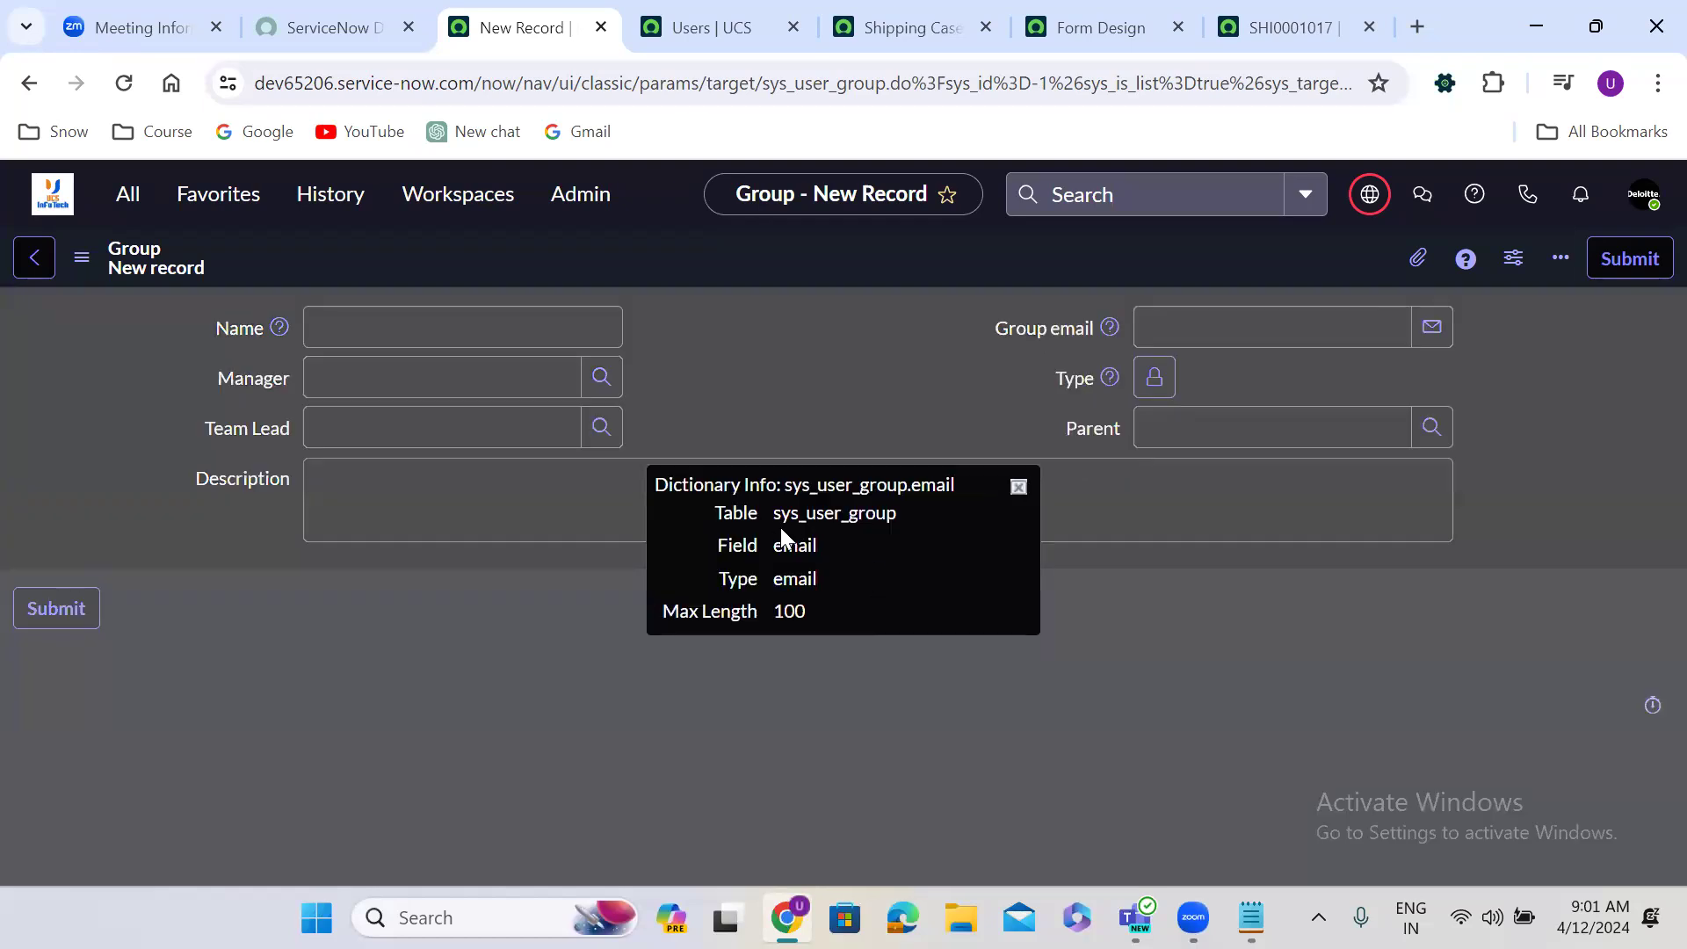
{"action": "left_click", "coordinate": [1019, 485]}
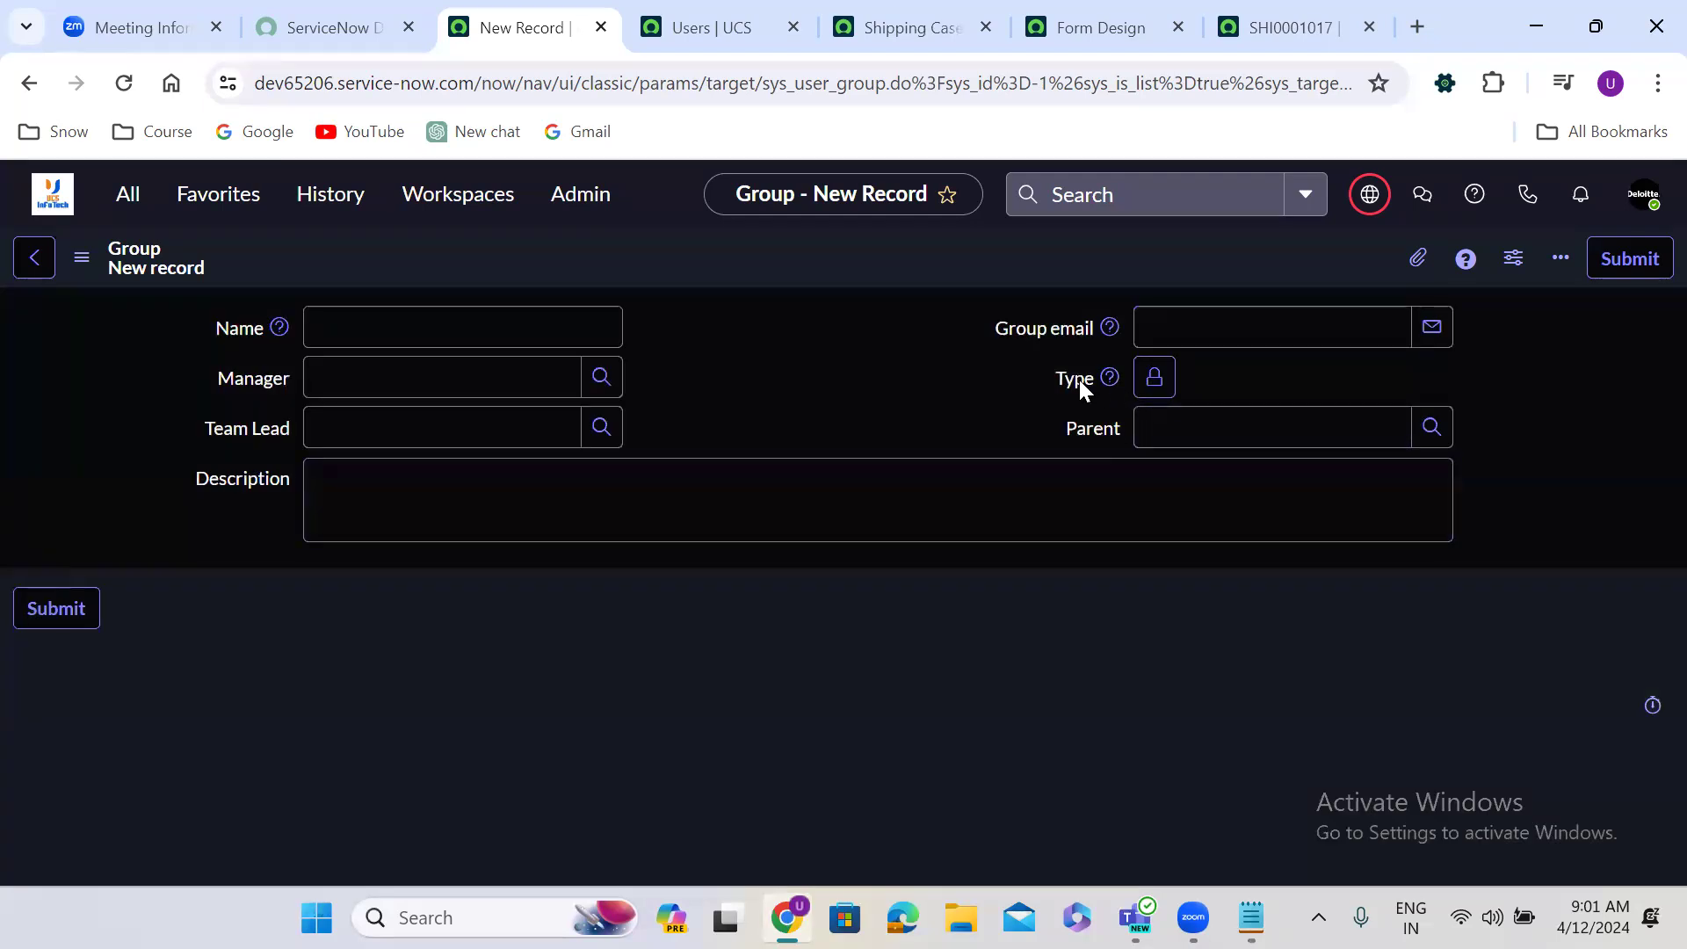
{"action": "left_click", "coordinate": [1109, 429]}
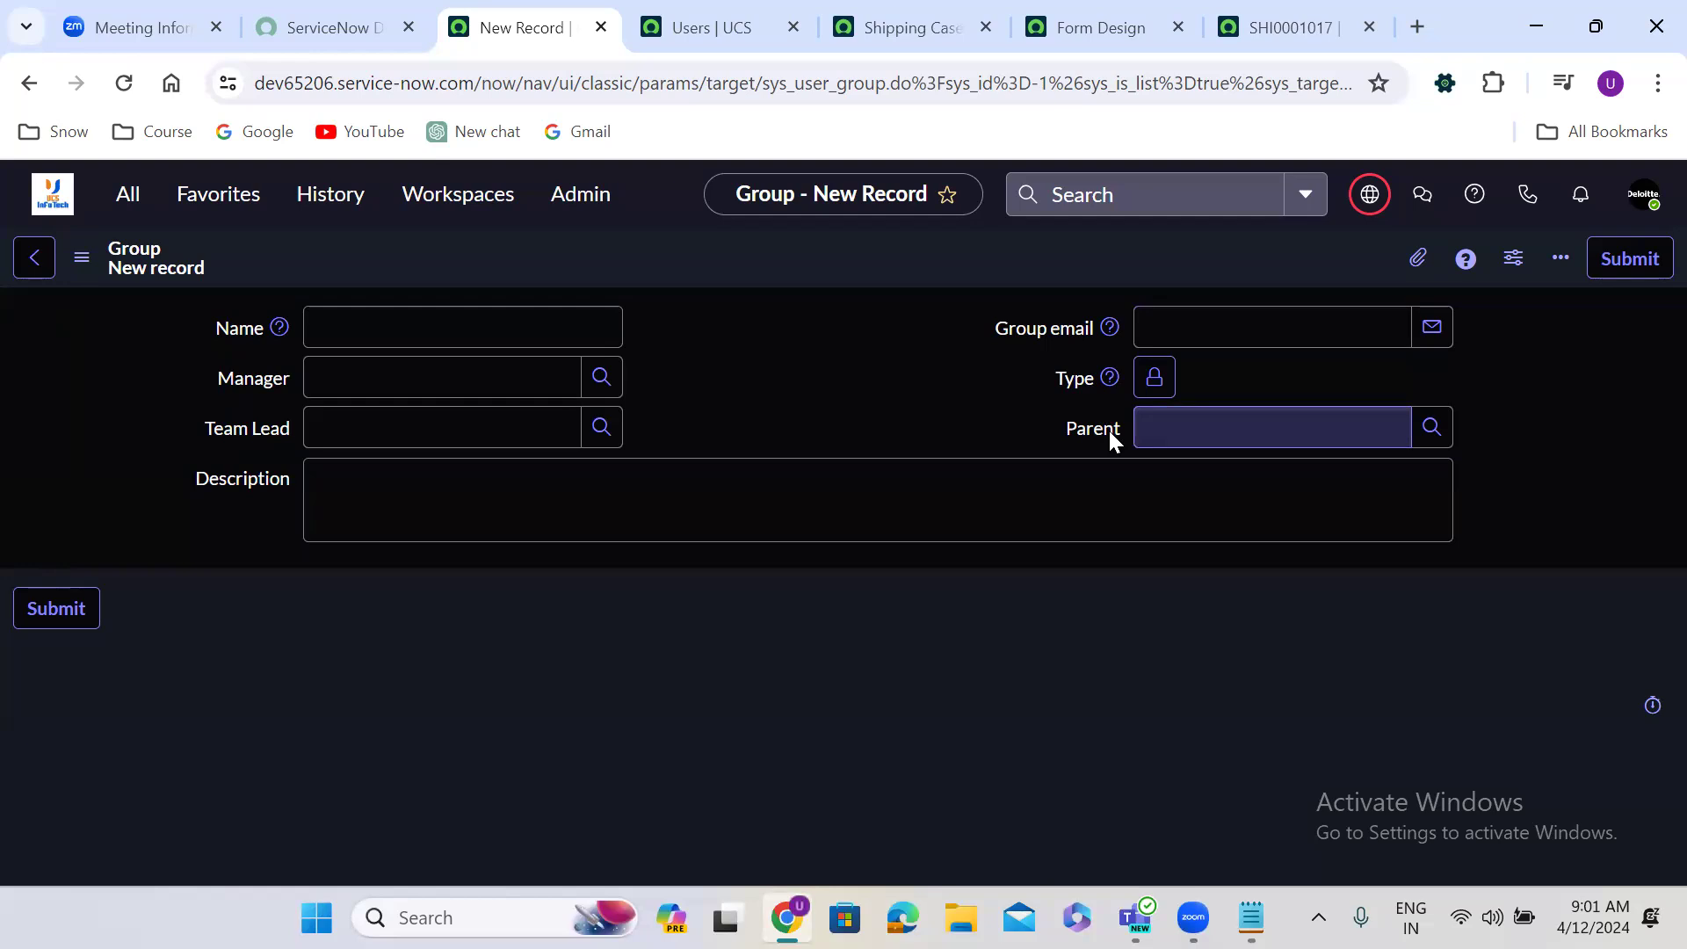
Open the Users list under User Administration and start a new User record.
{"action": "left_click", "coordinate": [128, 198]}
{"action": "left_click", "coordinate": [112, 466]}
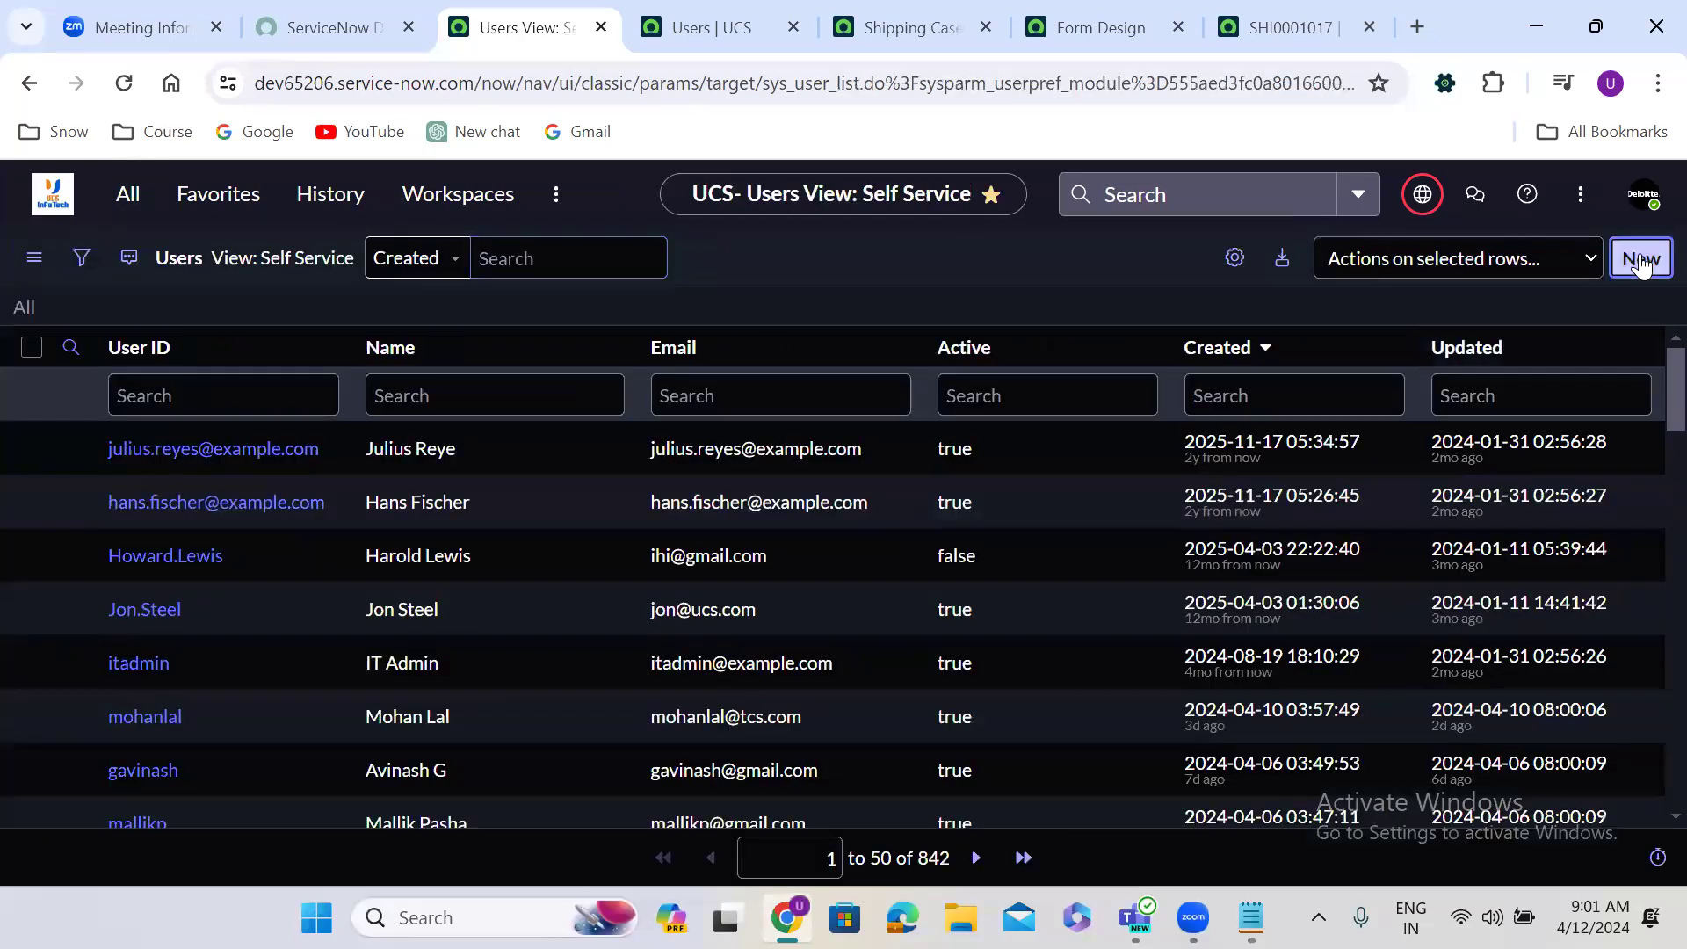
{"action": "left_click", "coordinate": [1640, 260]}
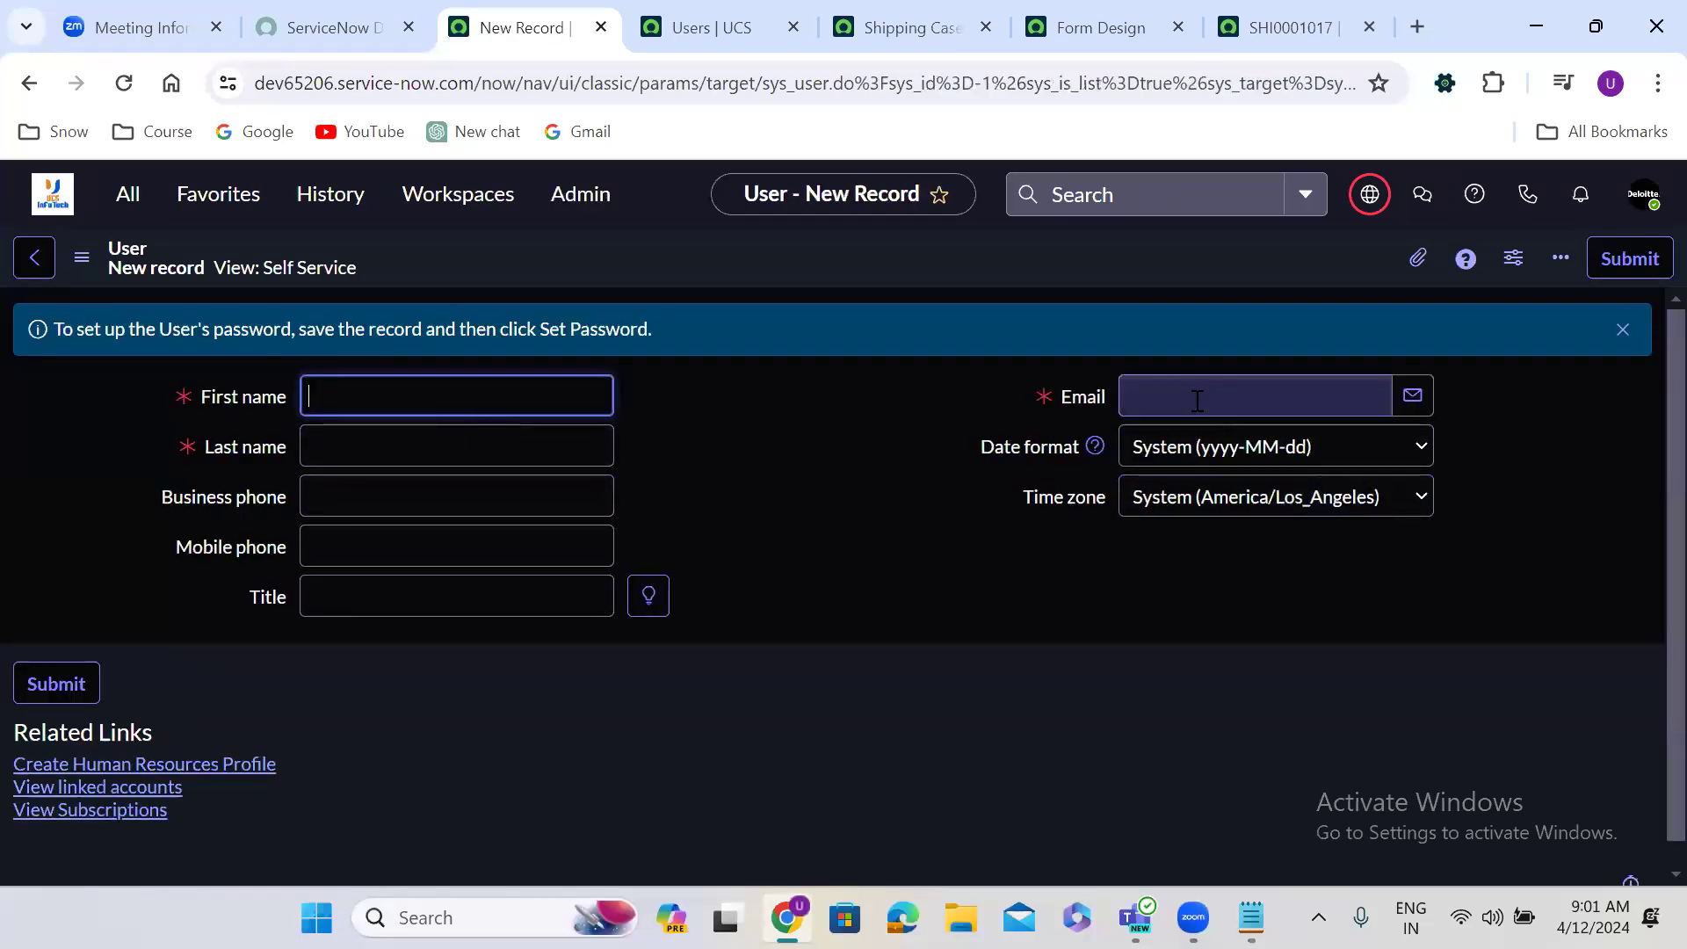
Look at the Date format and Time zone choices on the new User form without changing them.
{"action": "left_click", "coordinate": [1226, 454]}
{"action": "left_click", "coordinate": [1223, 454]}
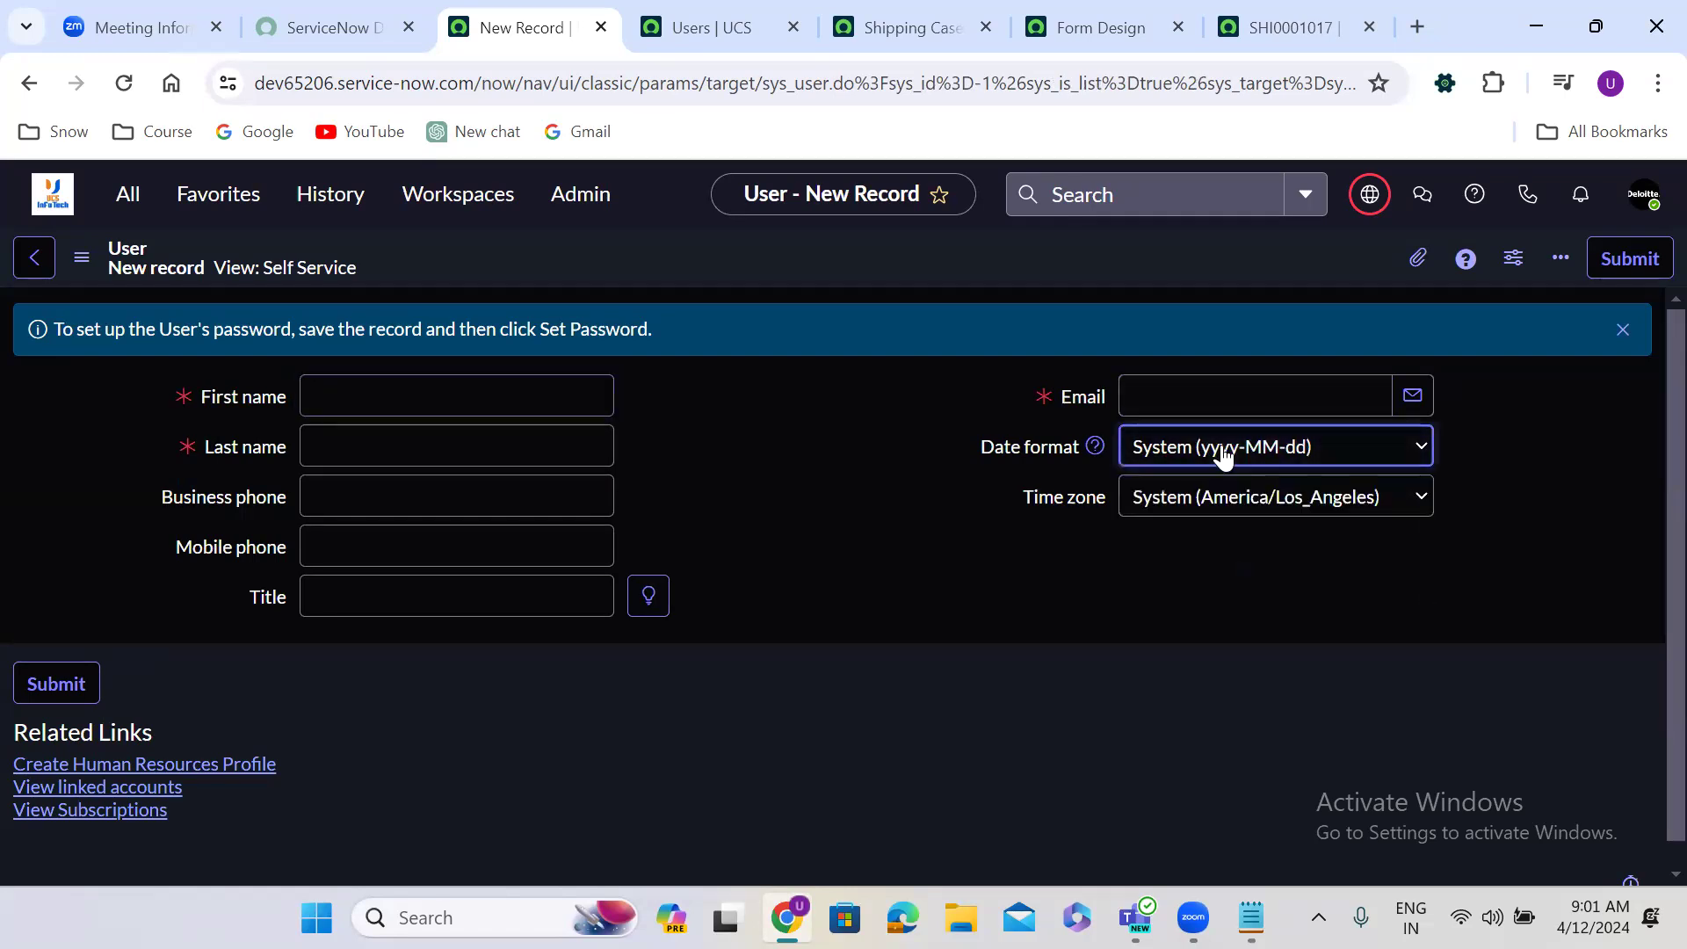
{"action": "left_click", "coordinate": [1164, 495]}
{"action": "left_click", "coordinate": [1153, 509]}
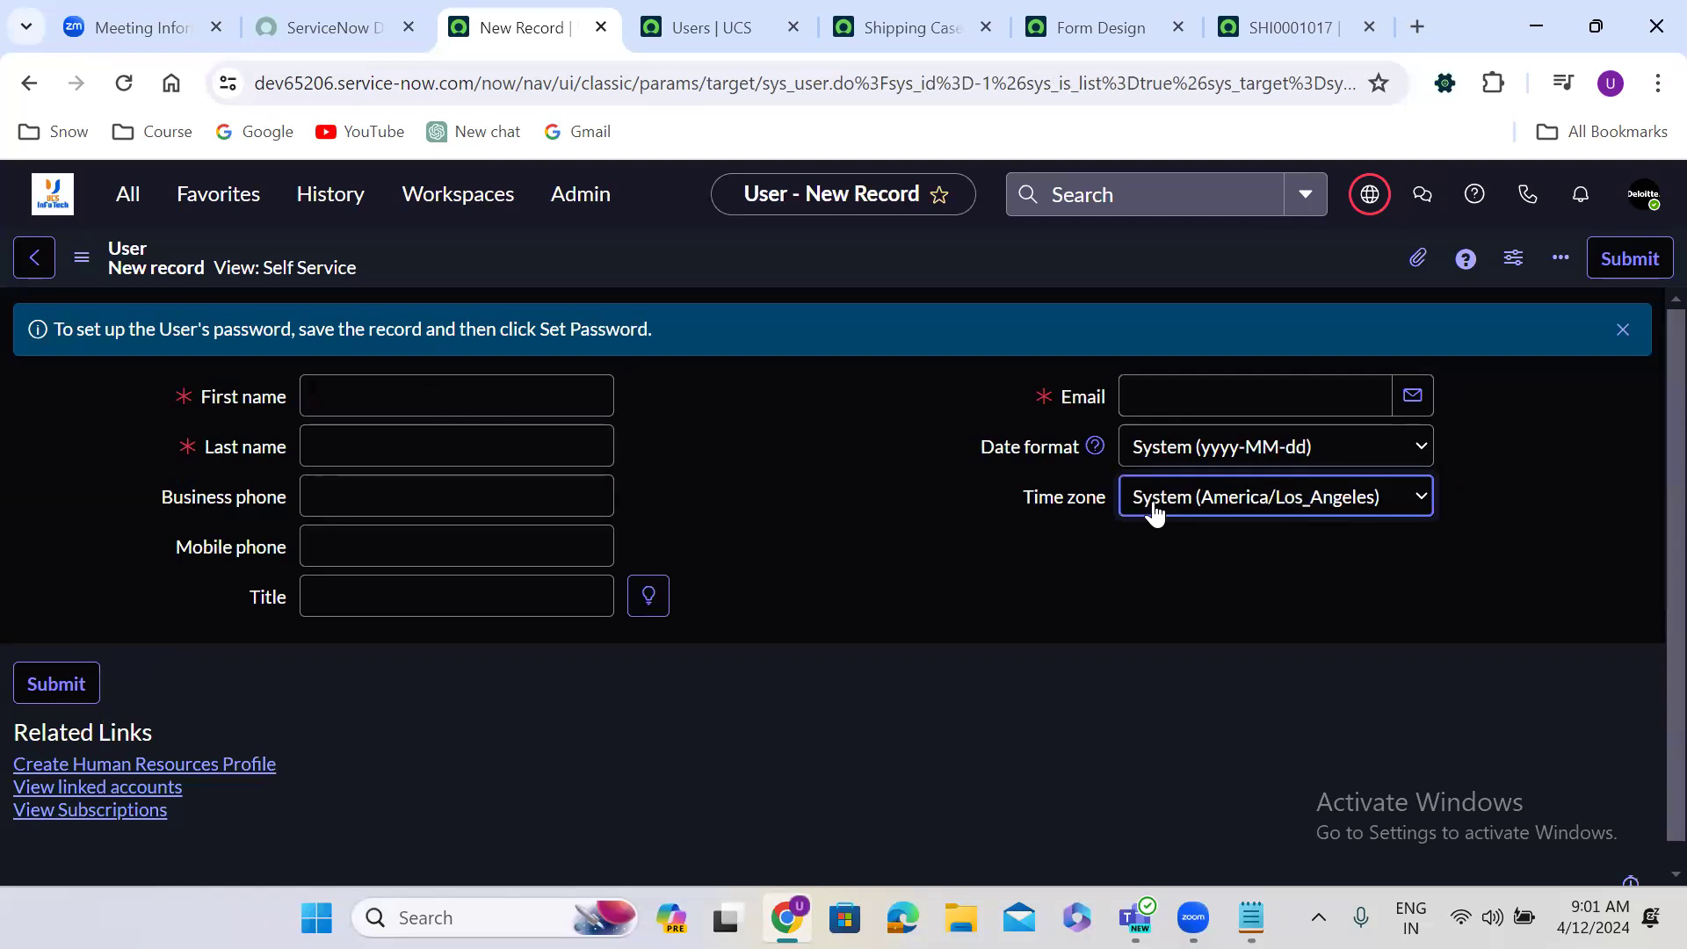
{"action": "left_click", "coordinate": [765, 444]}
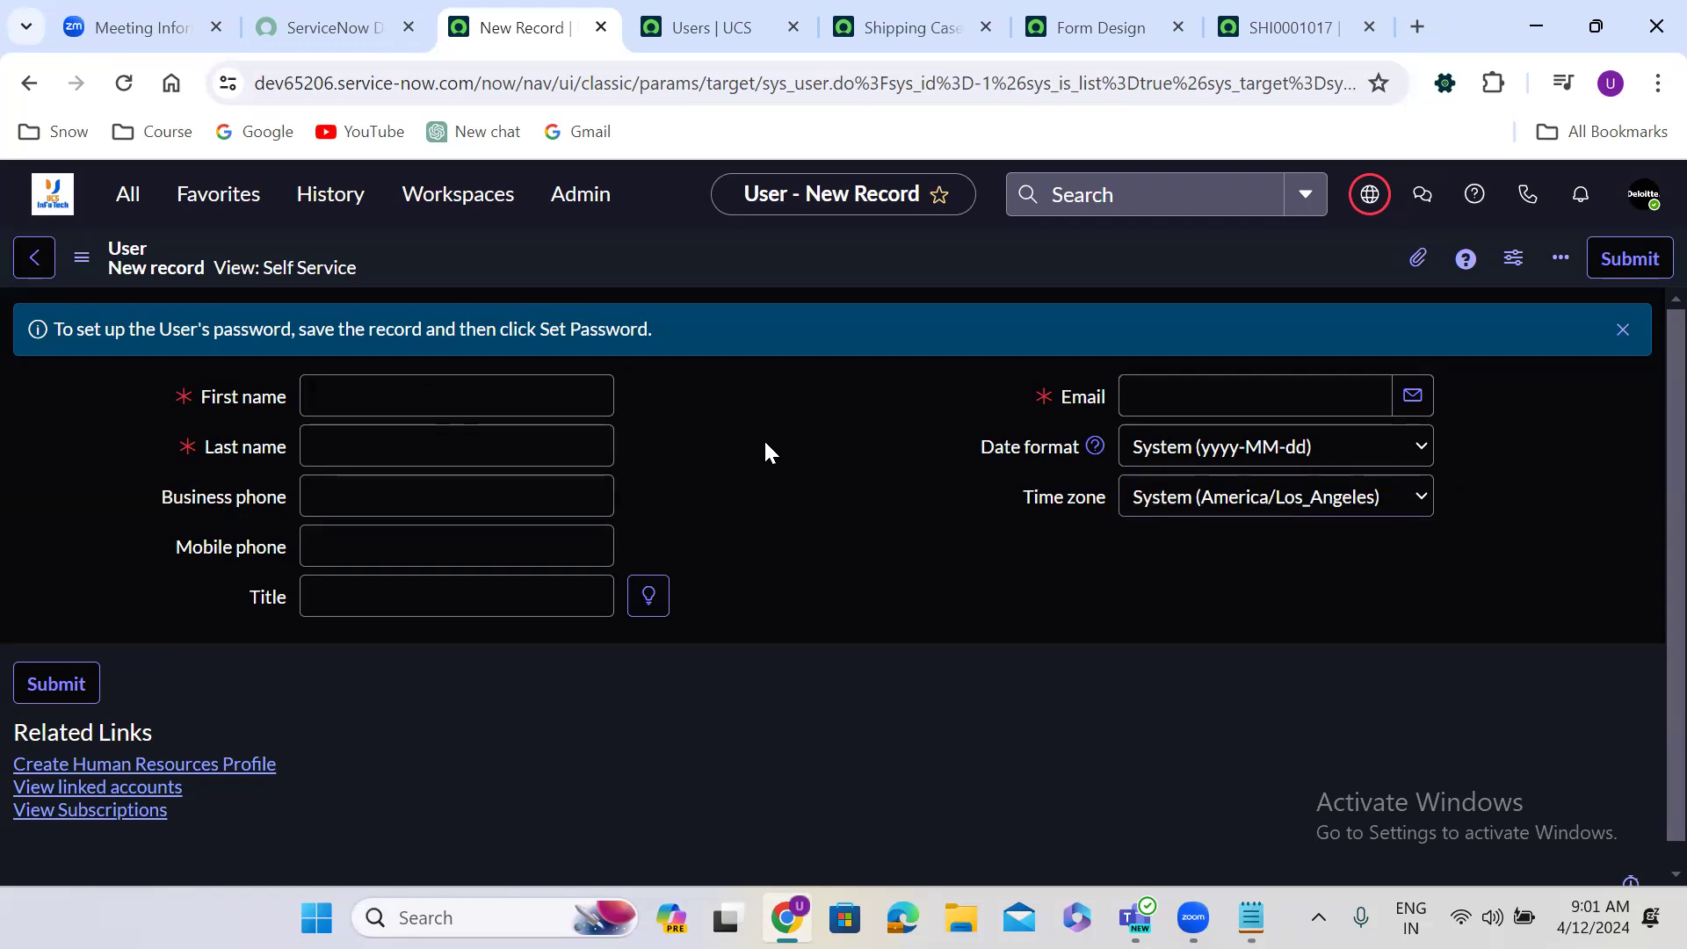